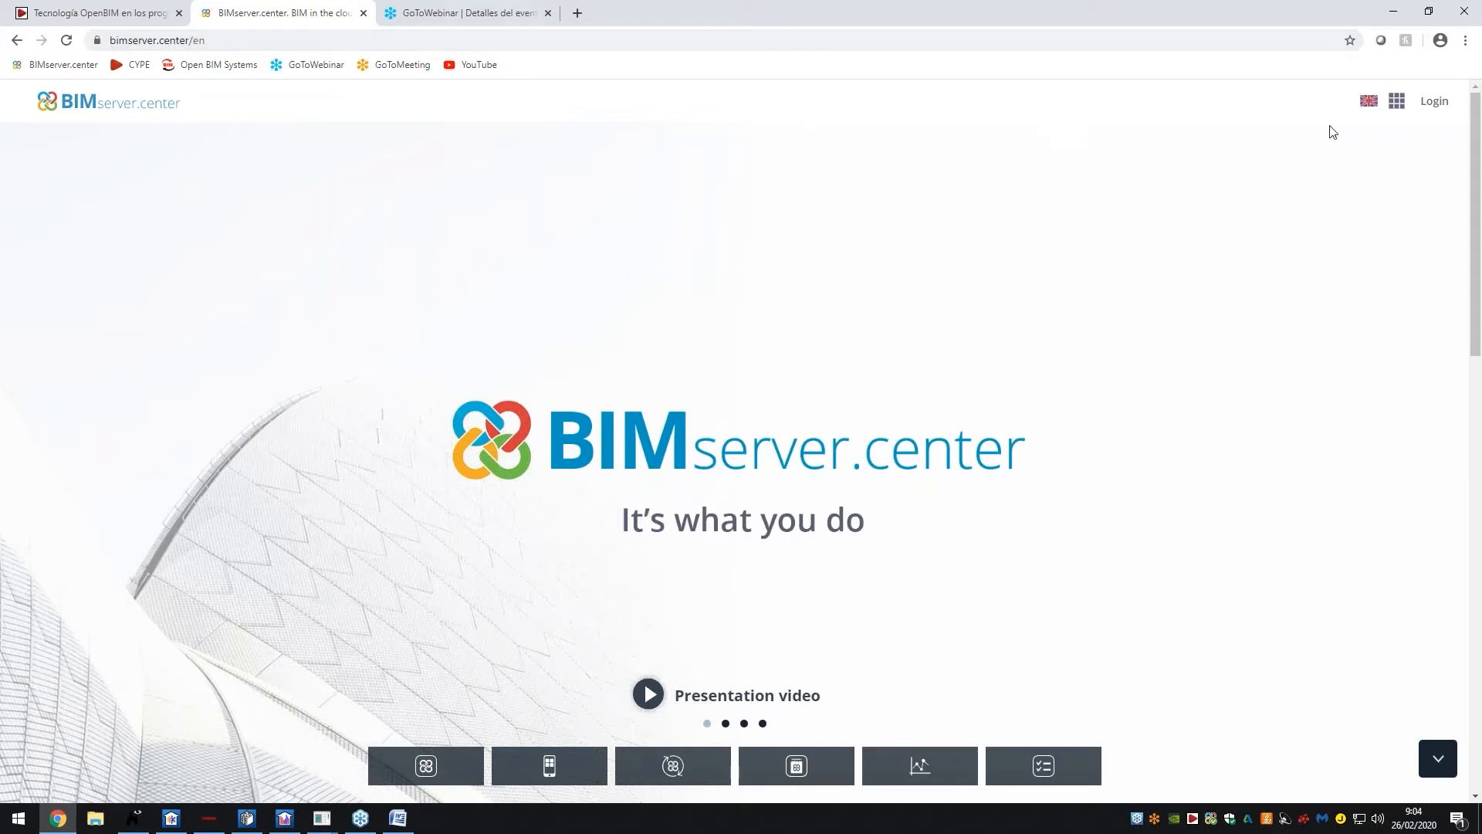
# Sign in to BIMserver.center by entering the account e-mail and password and submitting with ACCESS NOW
pyautogui.click(1436, 104)
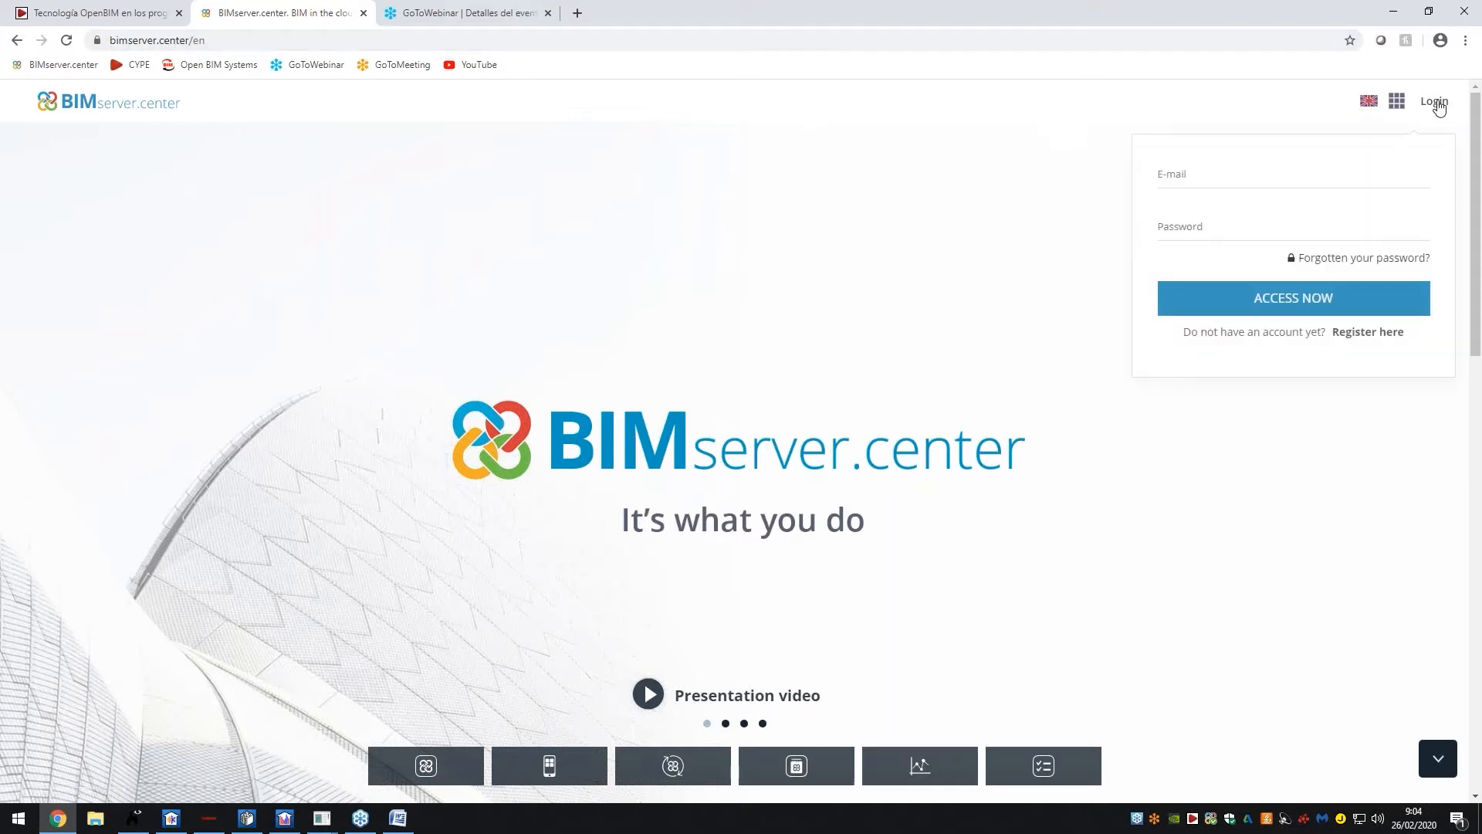
pyautogui.click(1368, 332)
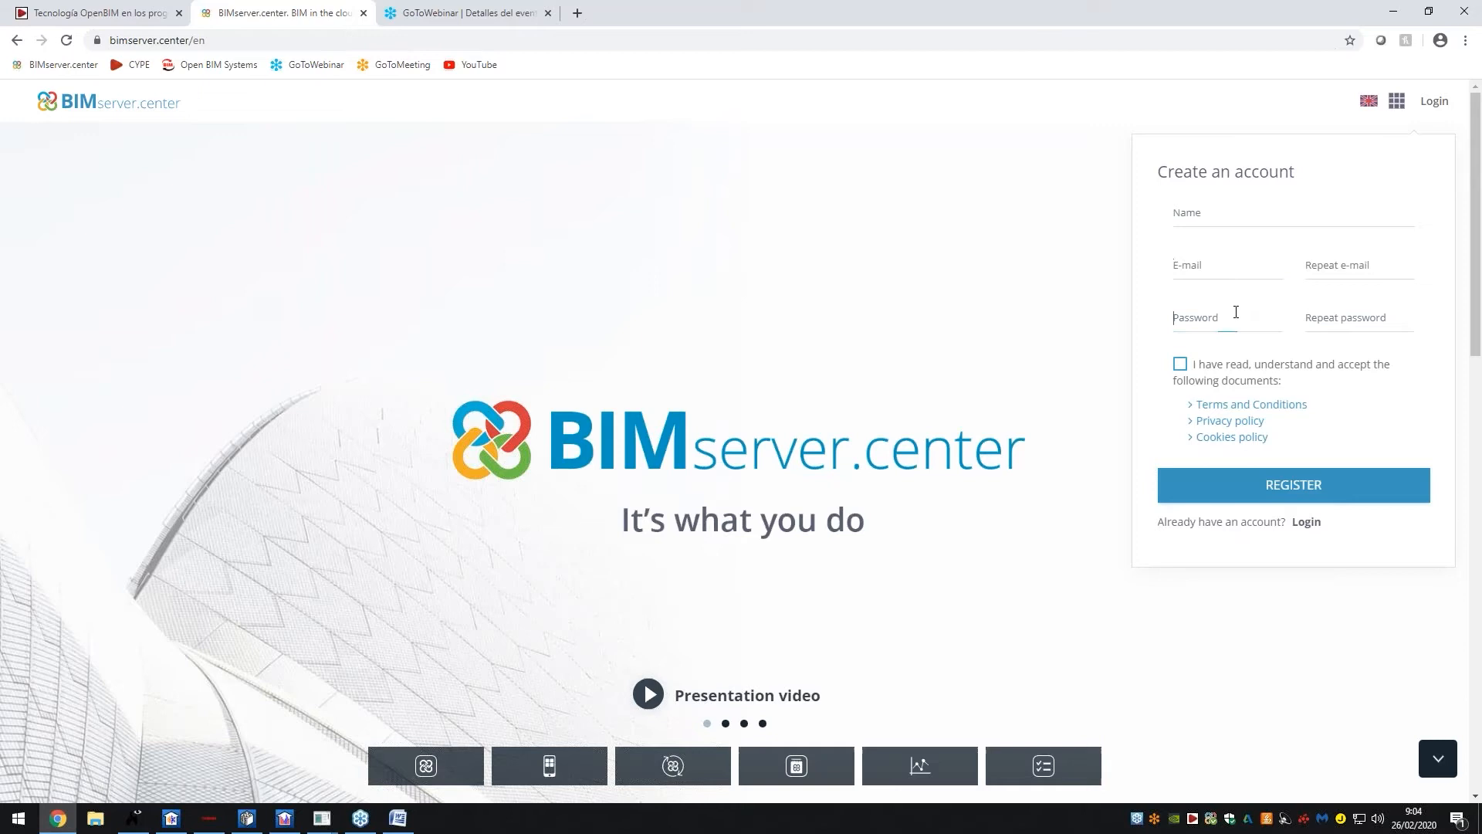
pyautogui.click(1447, 106)
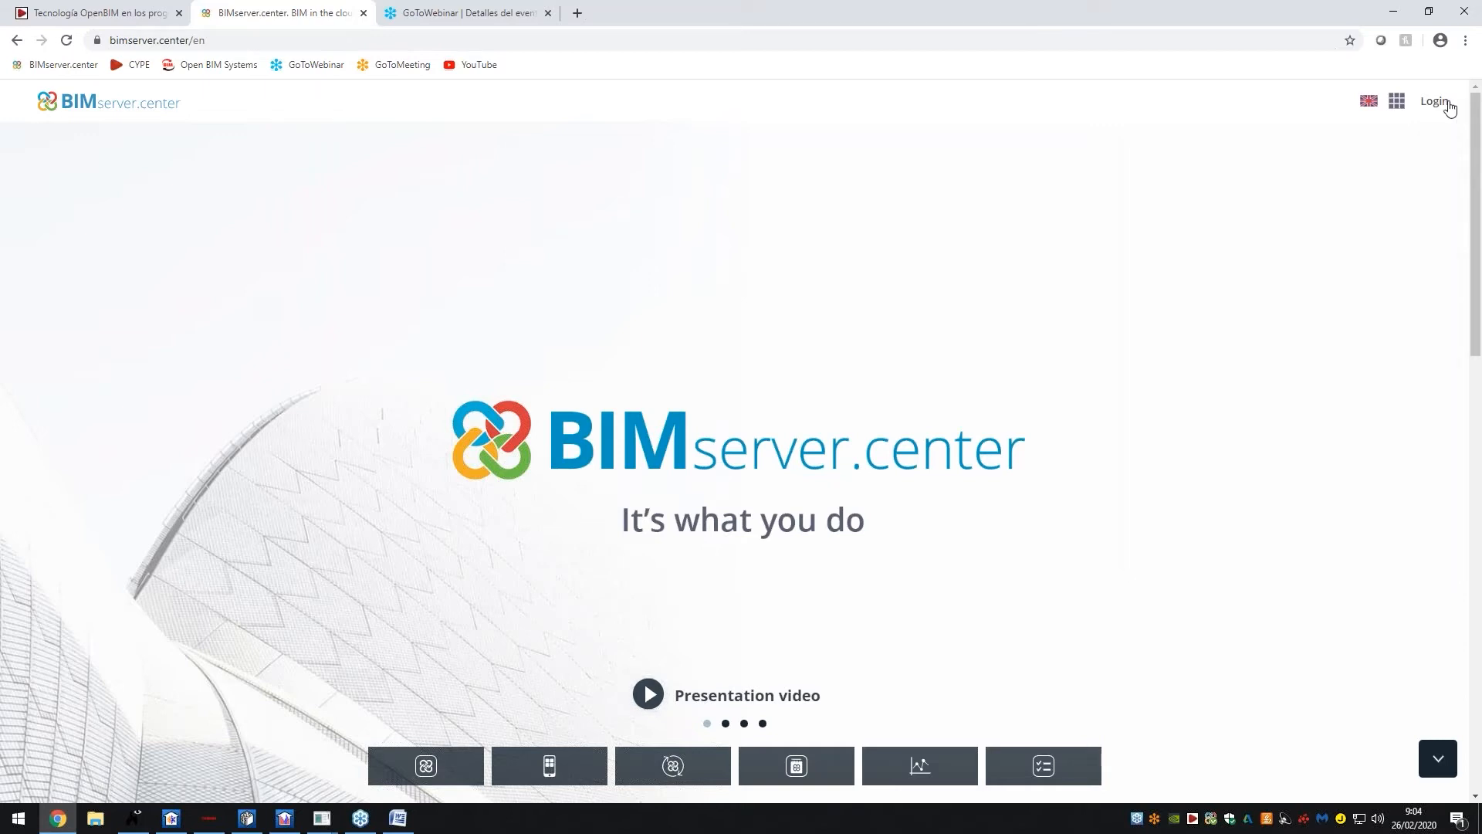
pyautogui.click(1370, 166)
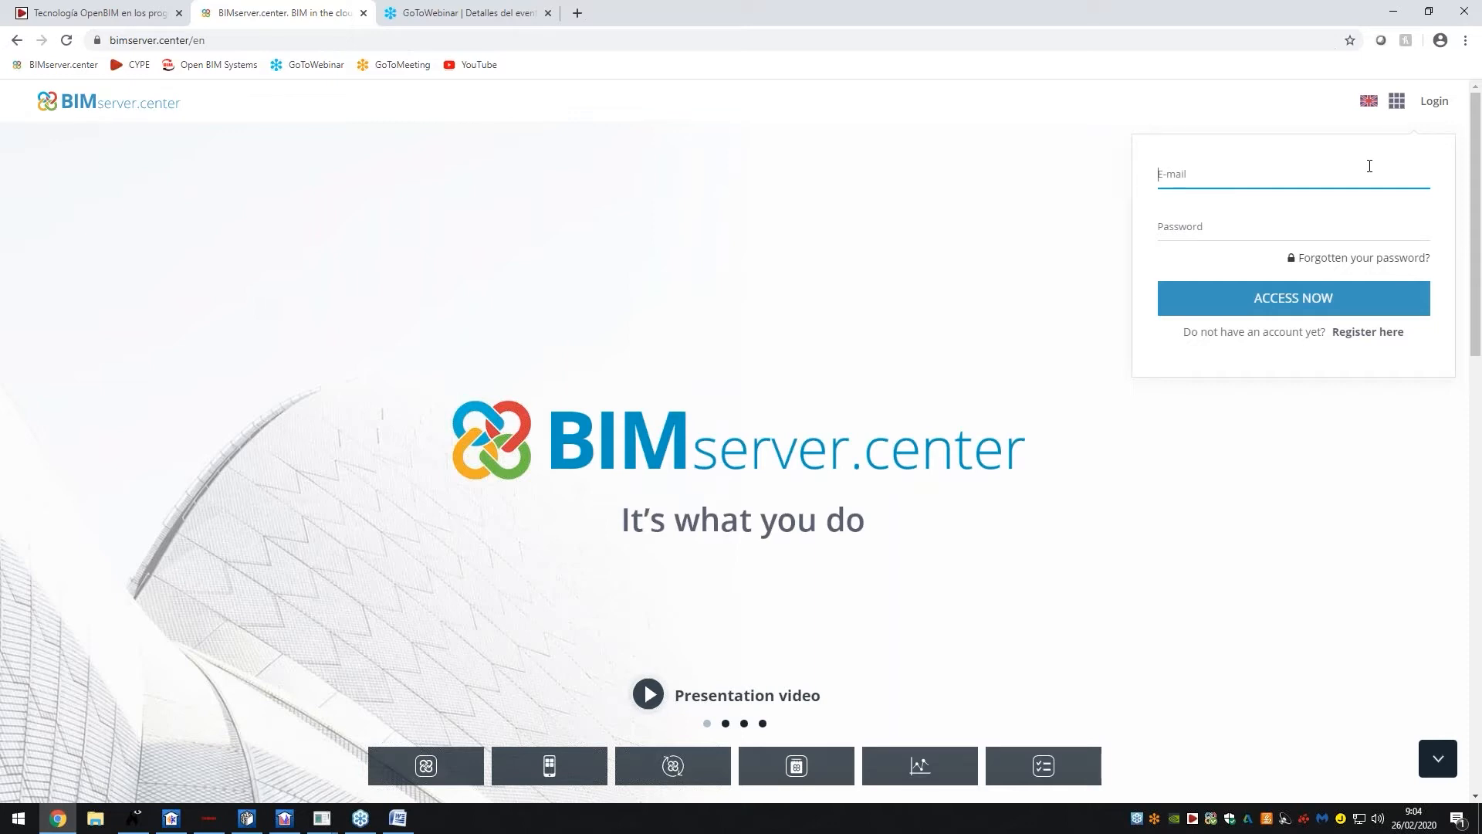
pyautogui.write('AS')
pyautogui.press('BackSpace')
pyautogui.press('BackSpace')
pyautogui.press('Tab')
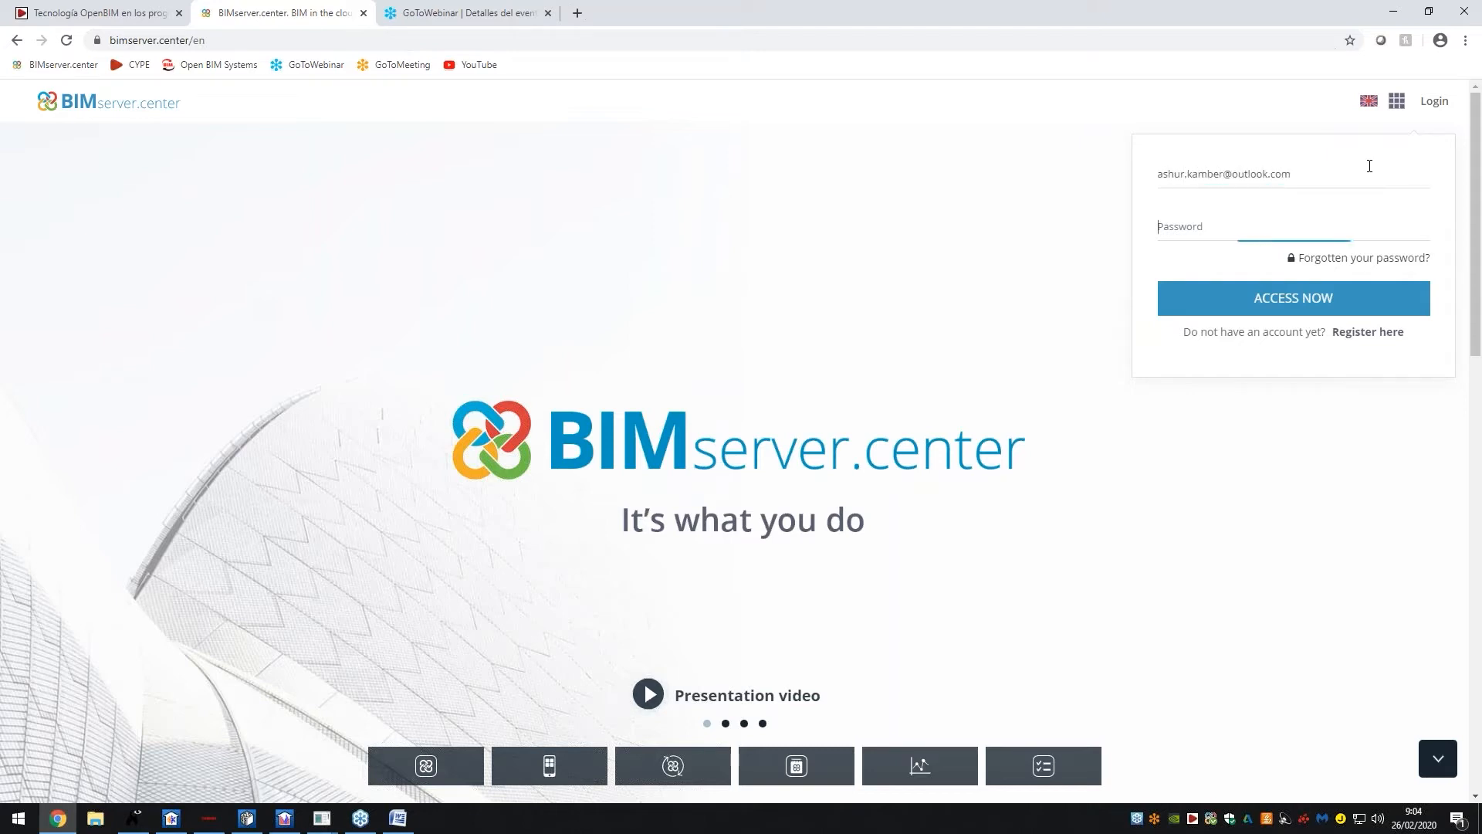
pyautogui.write('•••••••••')
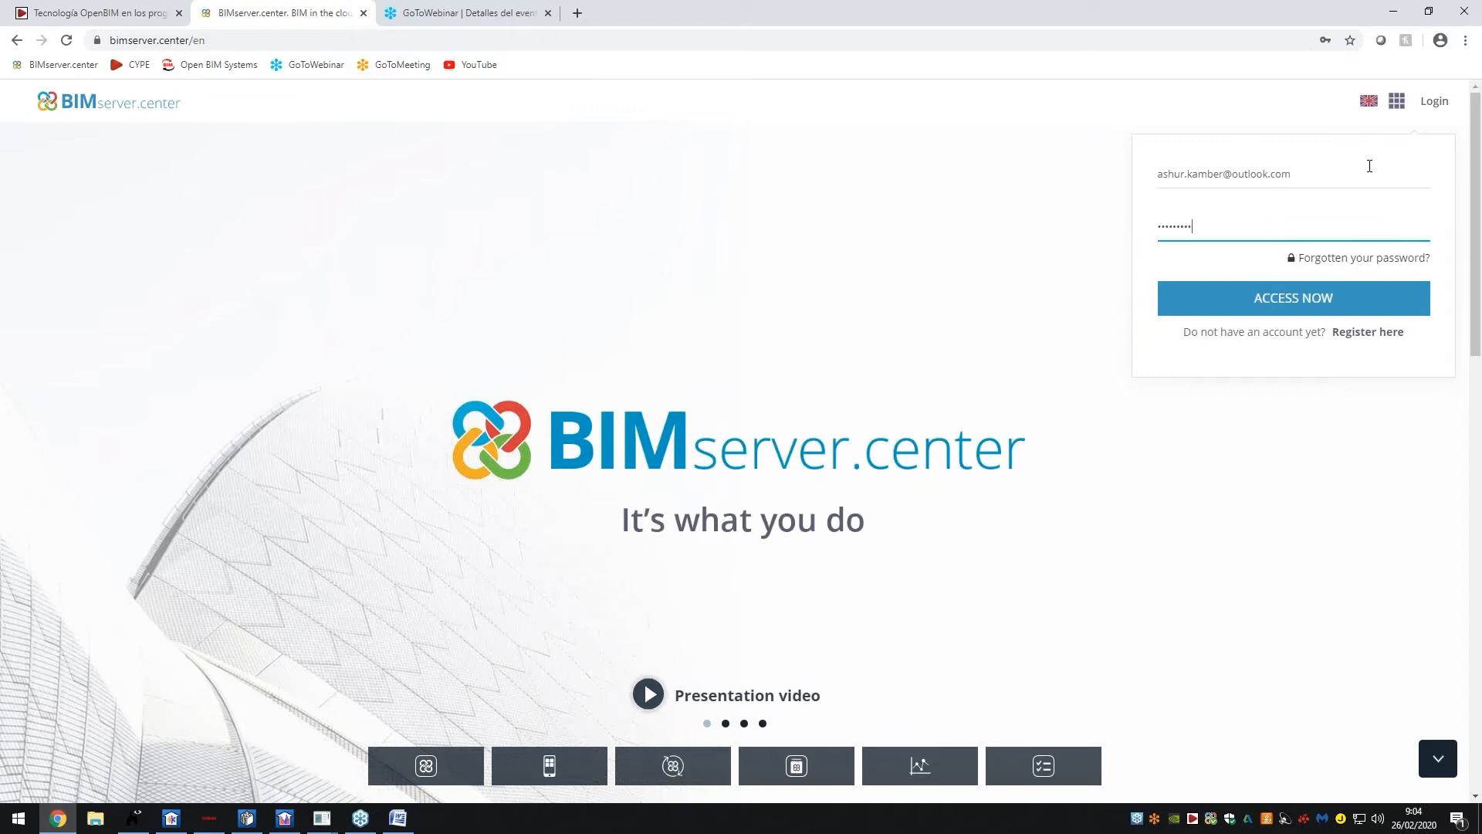
pyautogui.click(1294, 308)
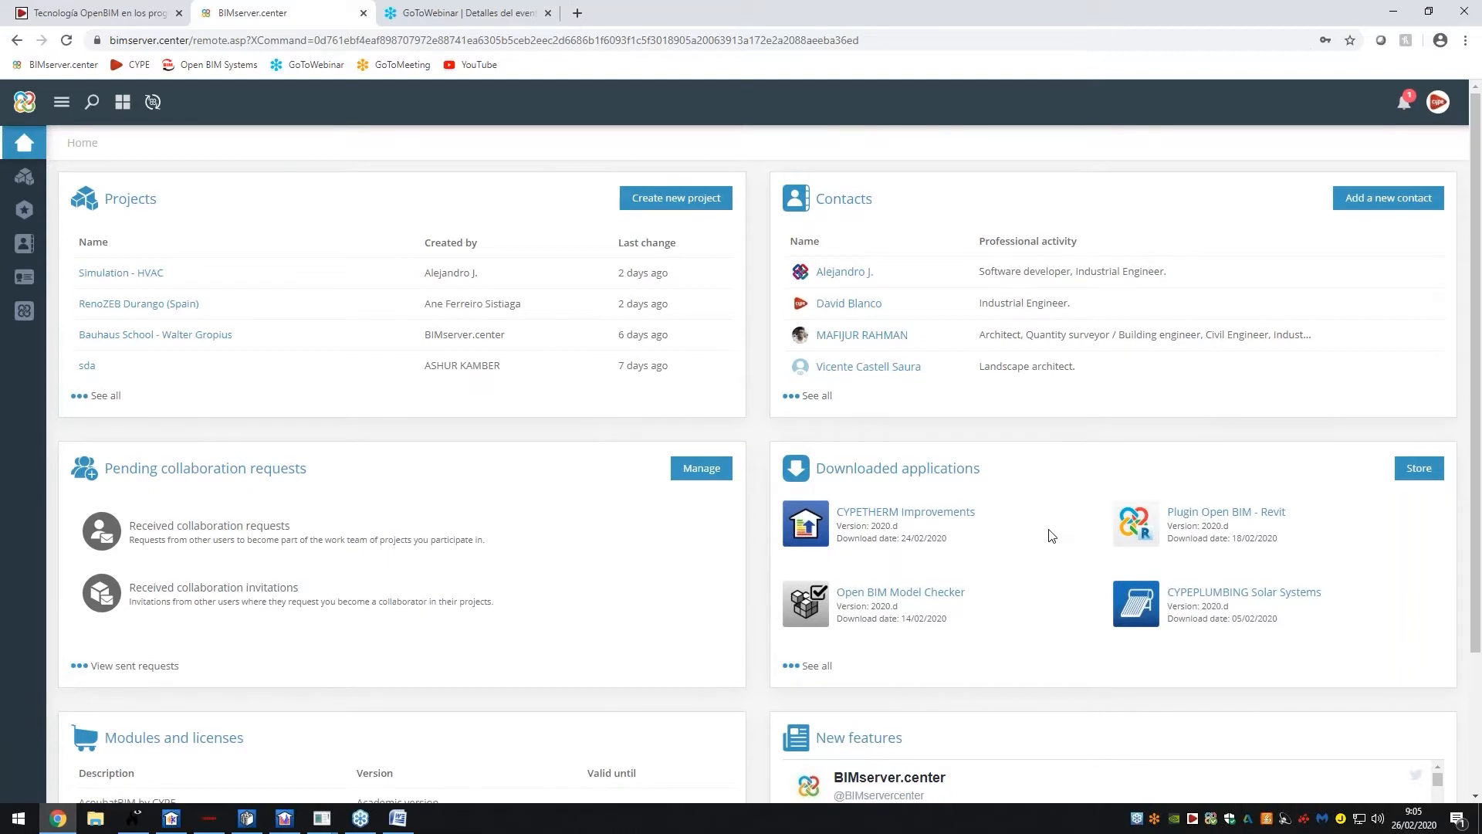
# Scroll the home dashboard to review projects, contacts, downloaded applications and licences
pyautogui.scroll(-2, 1004, 486)
pyautogui.scroll(-1, 977, 438)
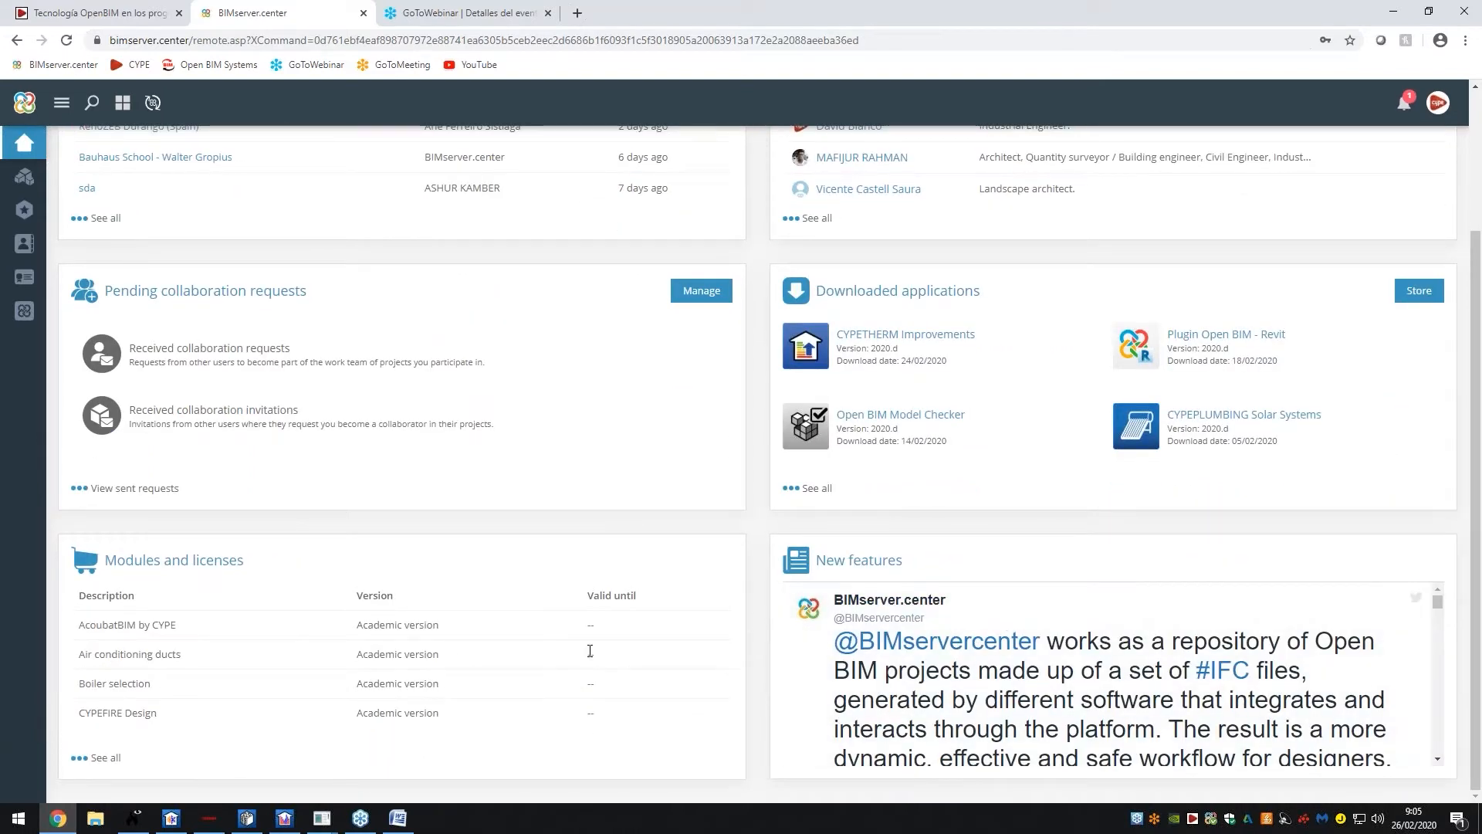
pyautogui.scroll(3, 651, 625)
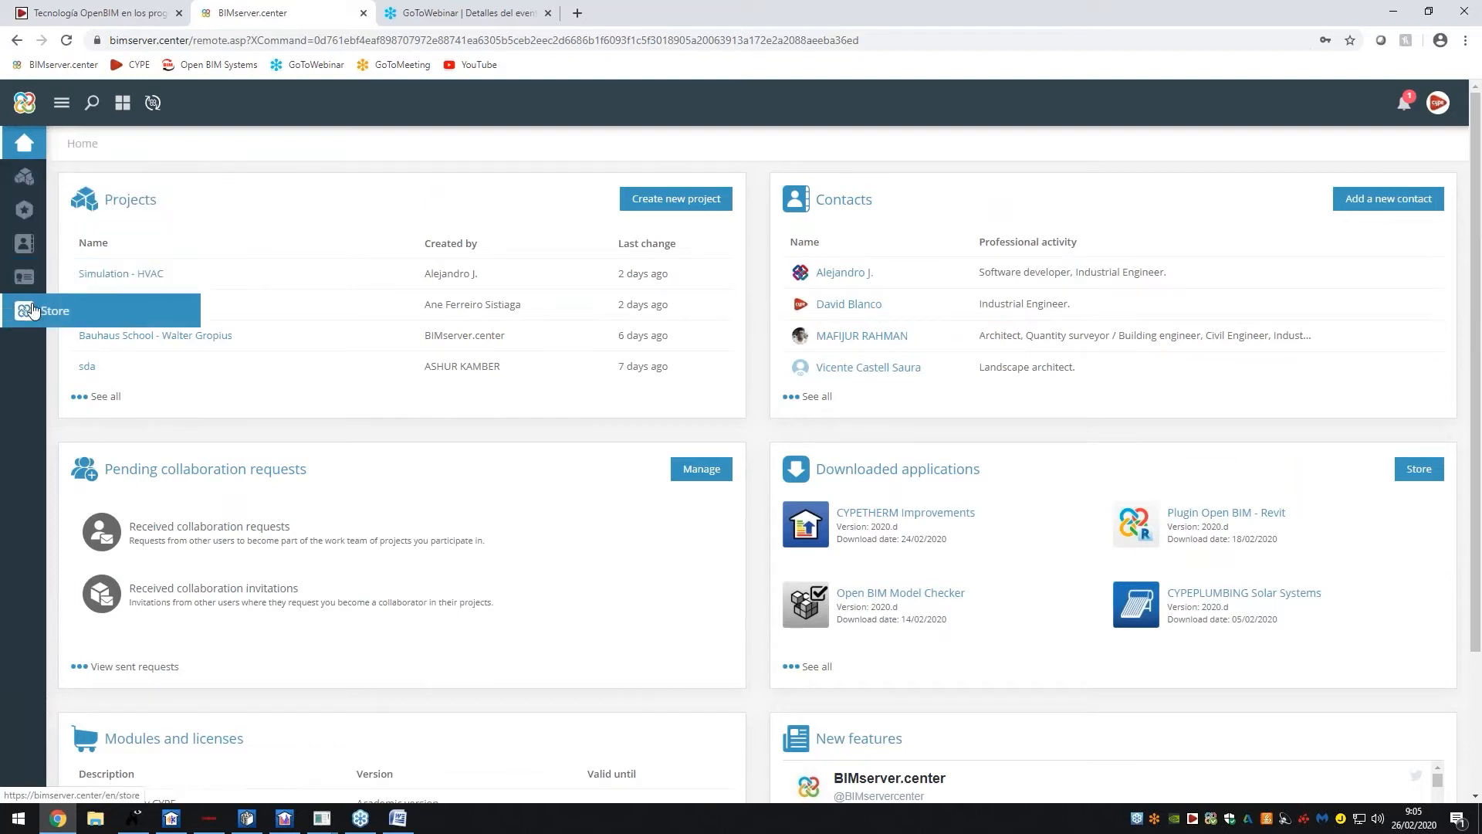
# List 50 projects per page and open the Crown Hall - Mies van der Rohe.vt project
pyautogui.click(24, 176)
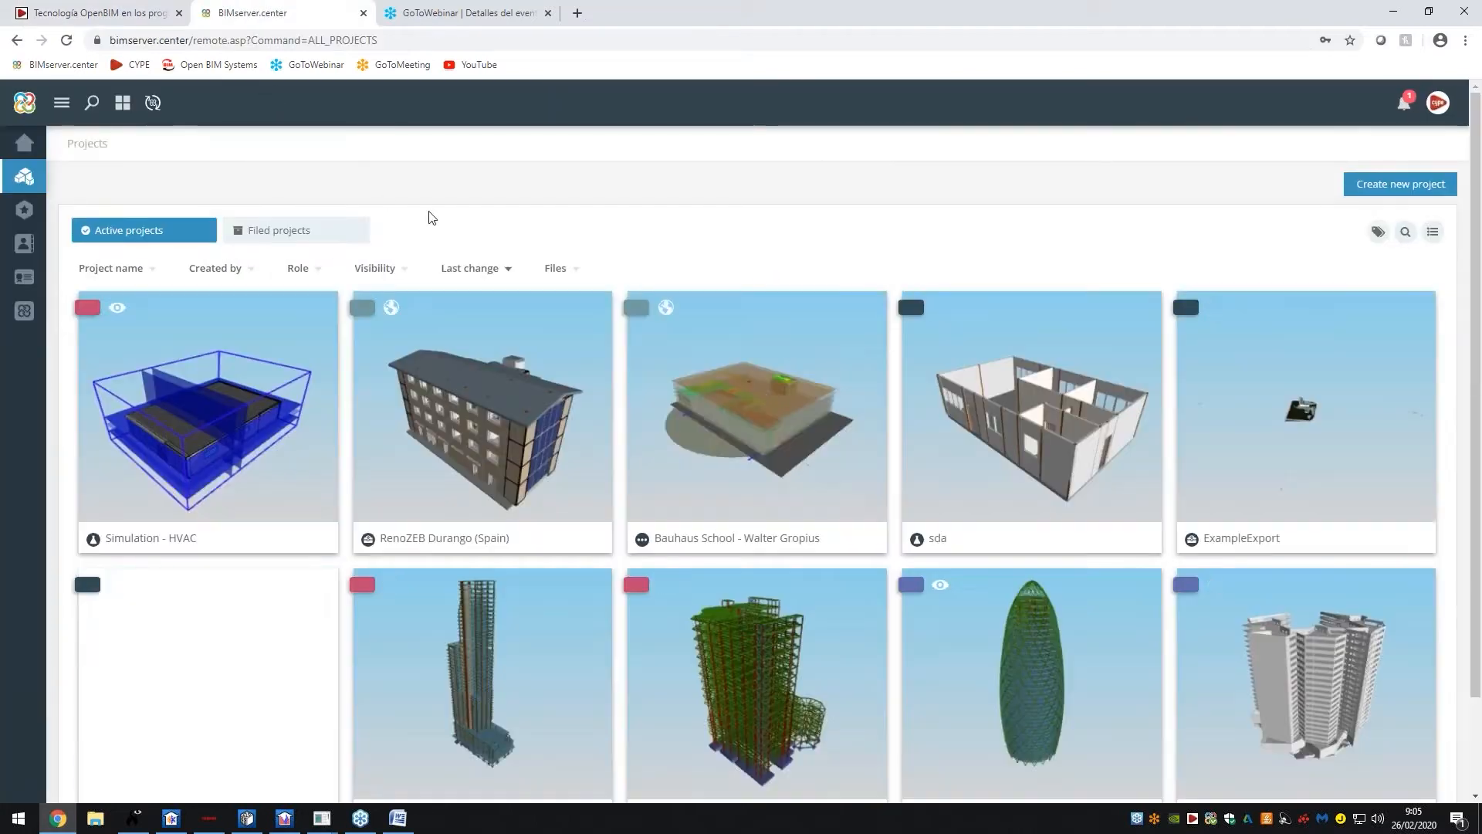
pyautogui.scroll(-1, 626, 450)
pyautogui.click(673, 754)
pyautogui.click(669, 705)
pyautogui.scroll(-8, 1026, 513)
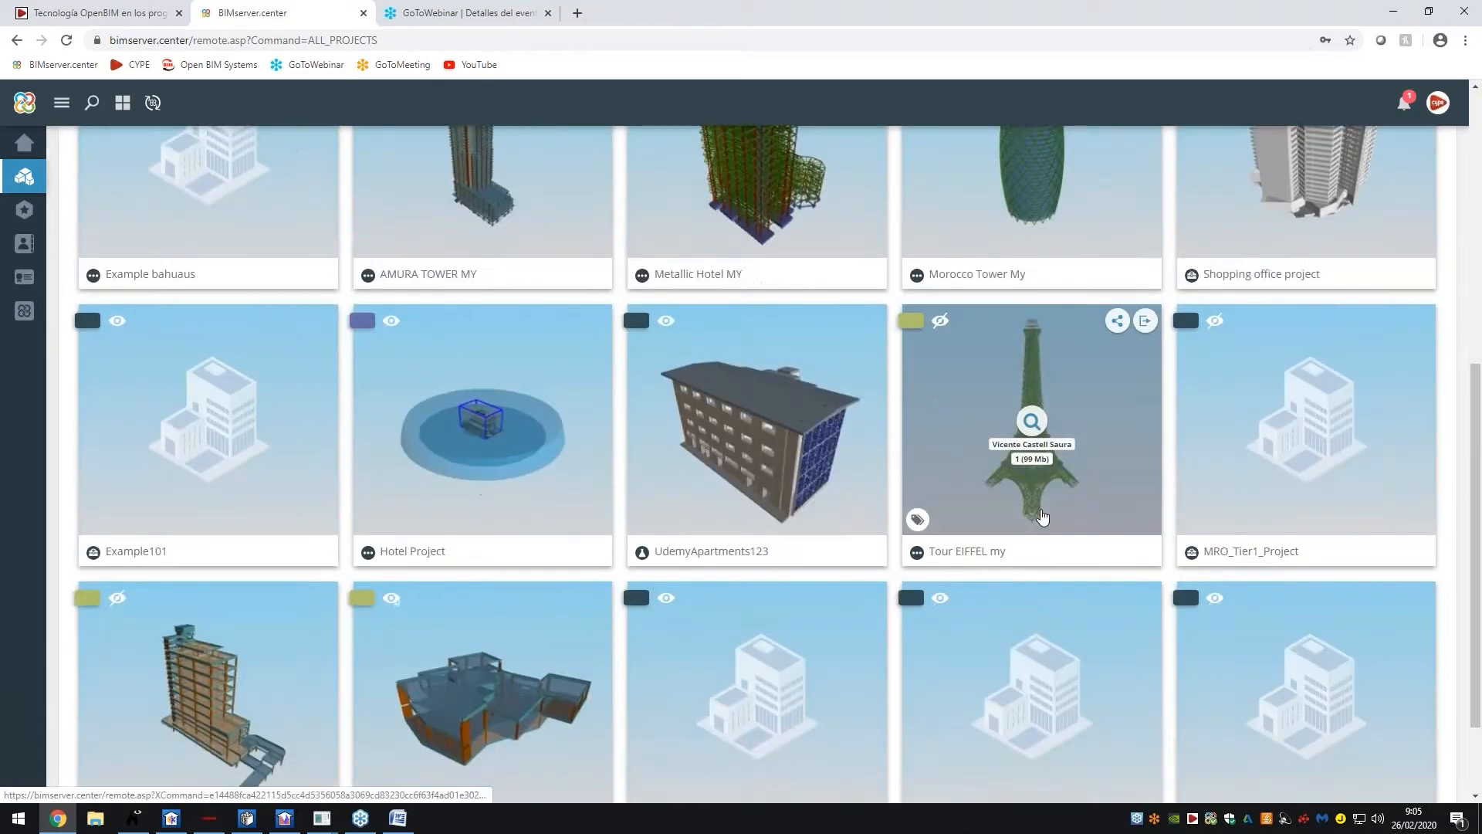
pyautogui.click(714, 752)
pyautogui.click(706, 719)
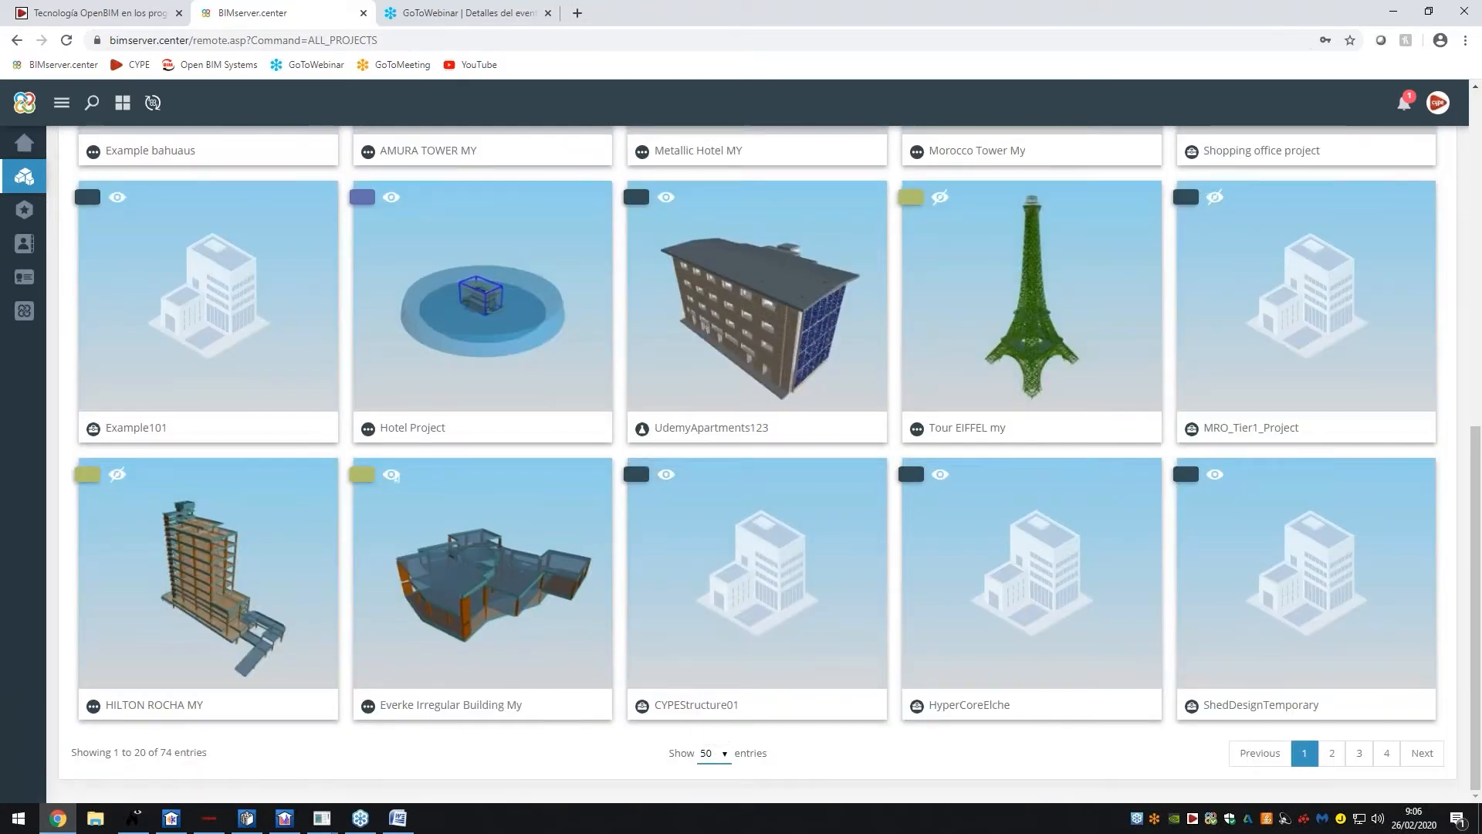
pyautogui.scroll(-10, 936, 453)
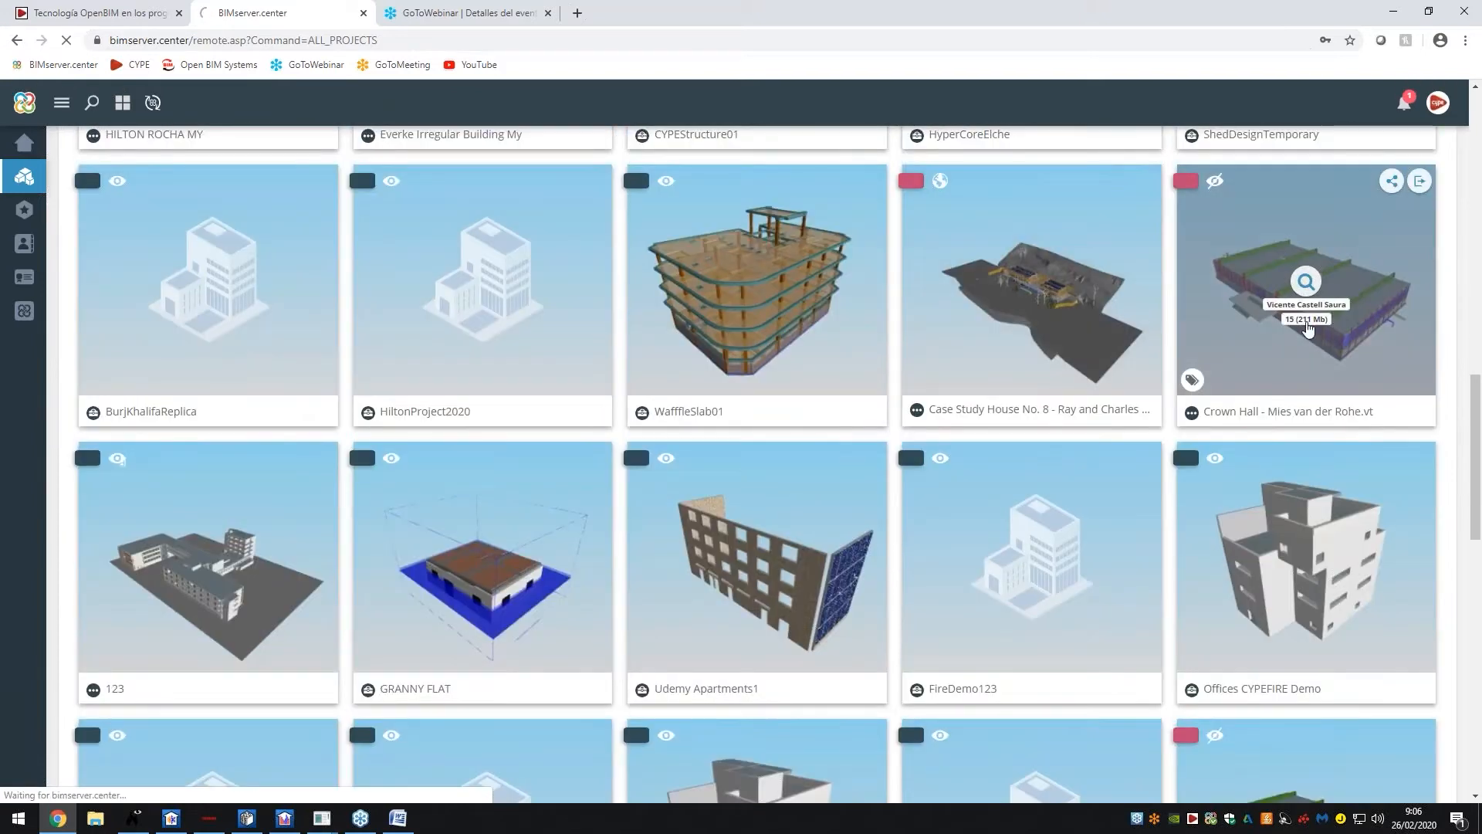
pyautogui.click(1308, 330)
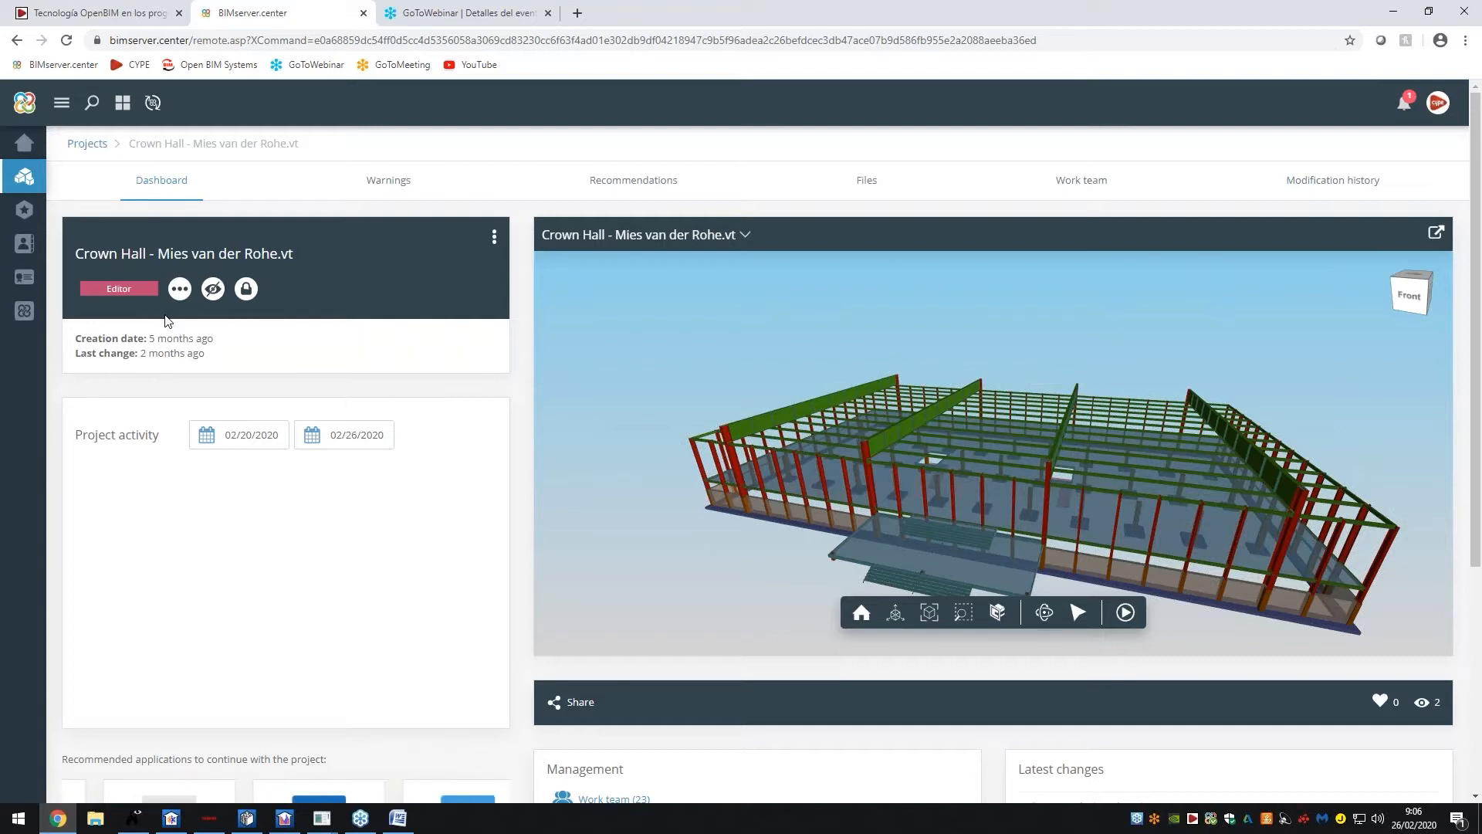
# Orbit the Crown Hall model to a side view, then switch to the Open BIM diagram tab
pyautogui.scroll(-2, 251, 347)
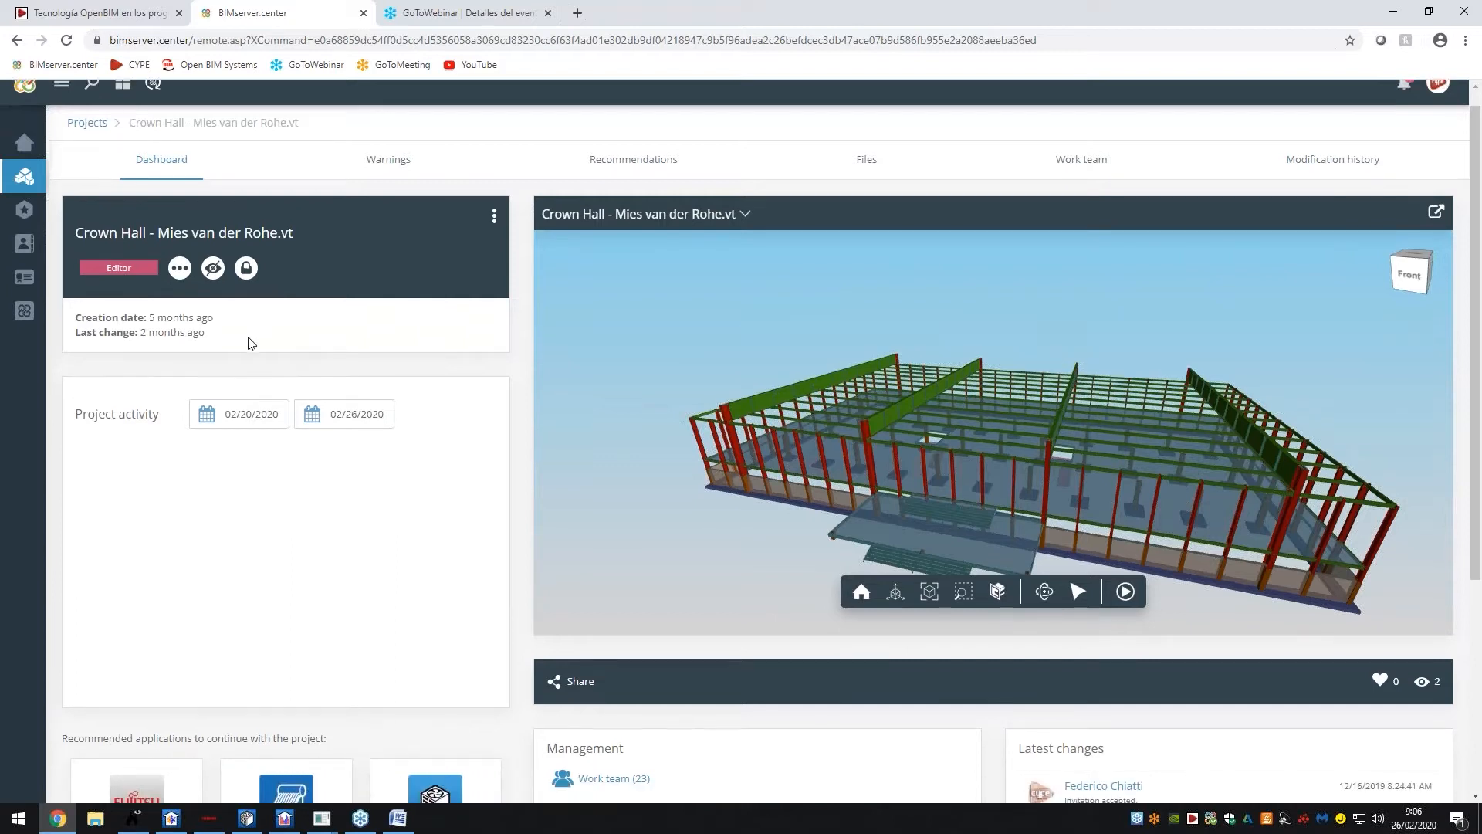
pyautogui.scroll(-1, 252, 347)
pyautogui.scroll(3, 108, 301)
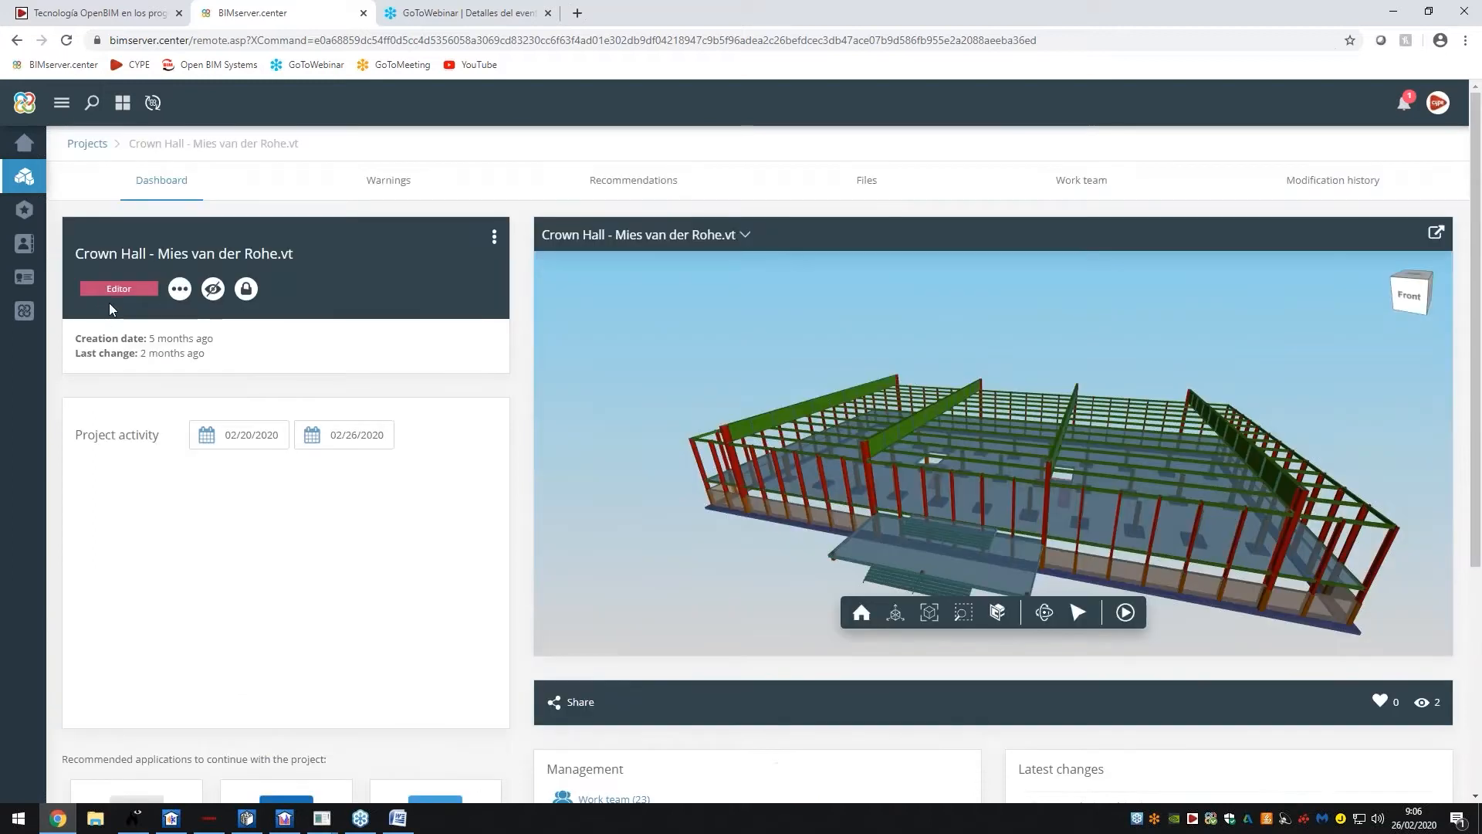
pyautogui.scroll(-3, 145, 328)
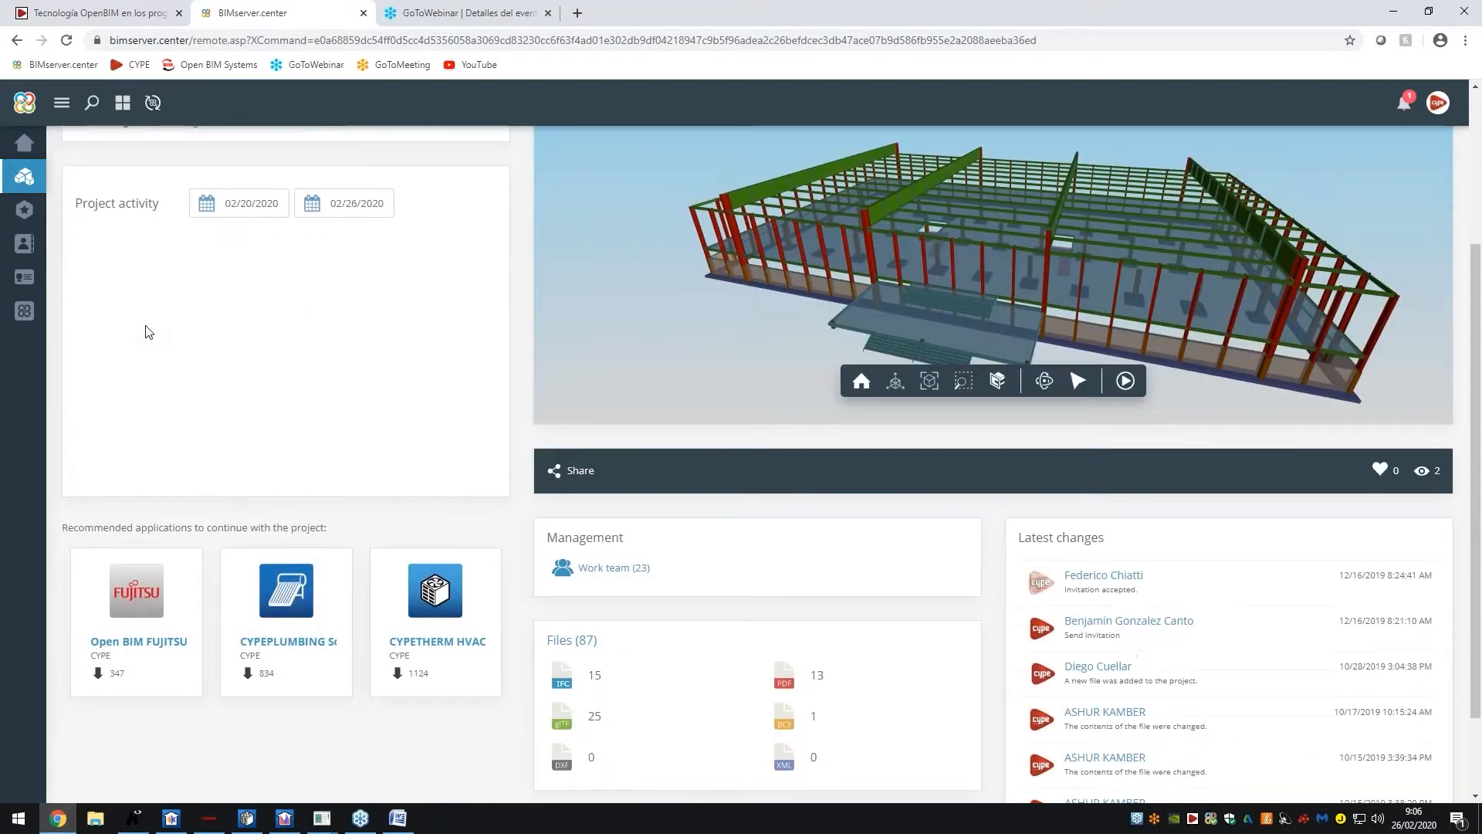
pyautogui.scroll(3, 149, 332)
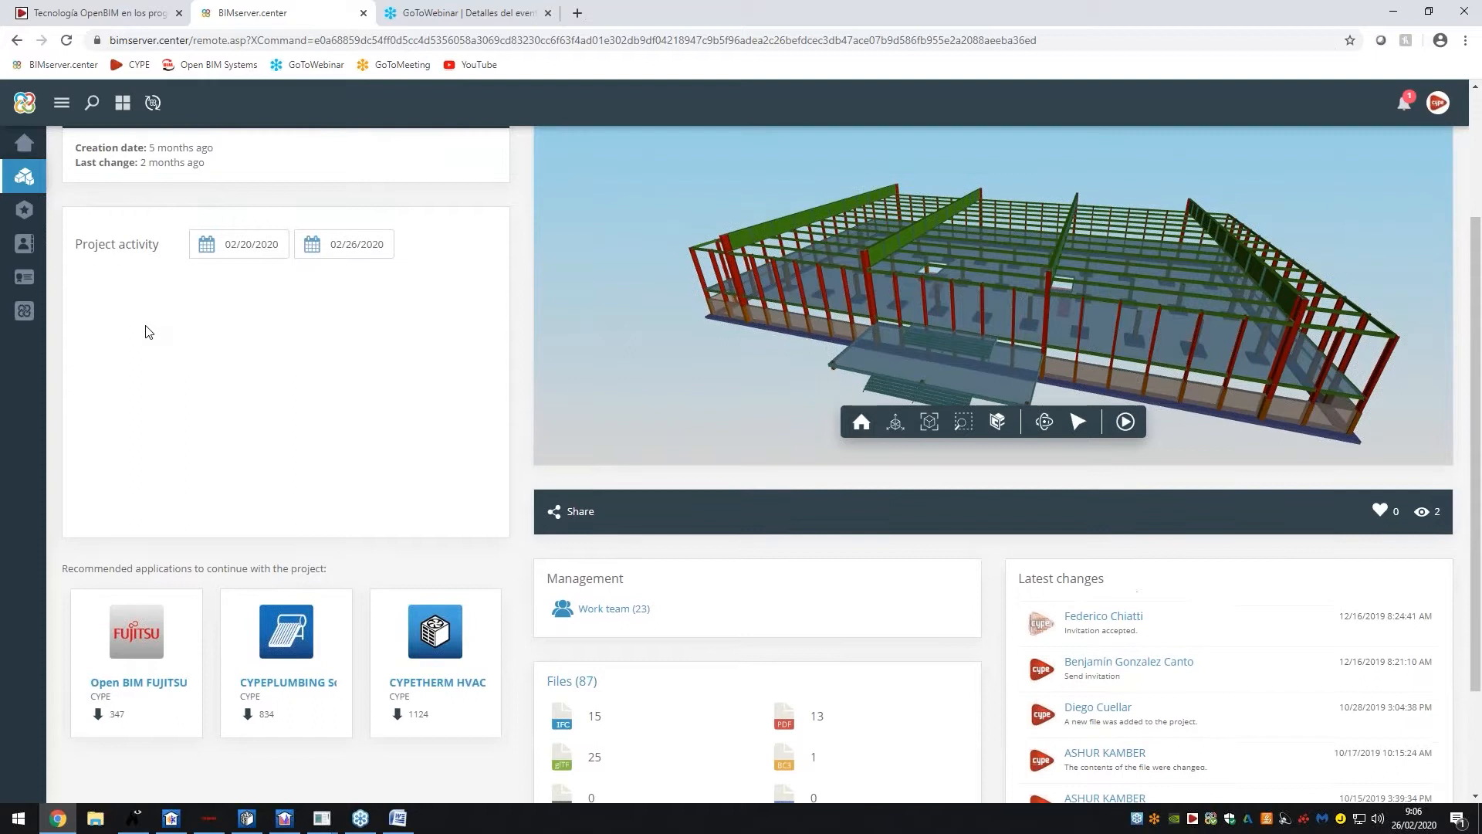
pyautogui.moveTo(1132, 506); pyautogui.dragTo(919, 469)
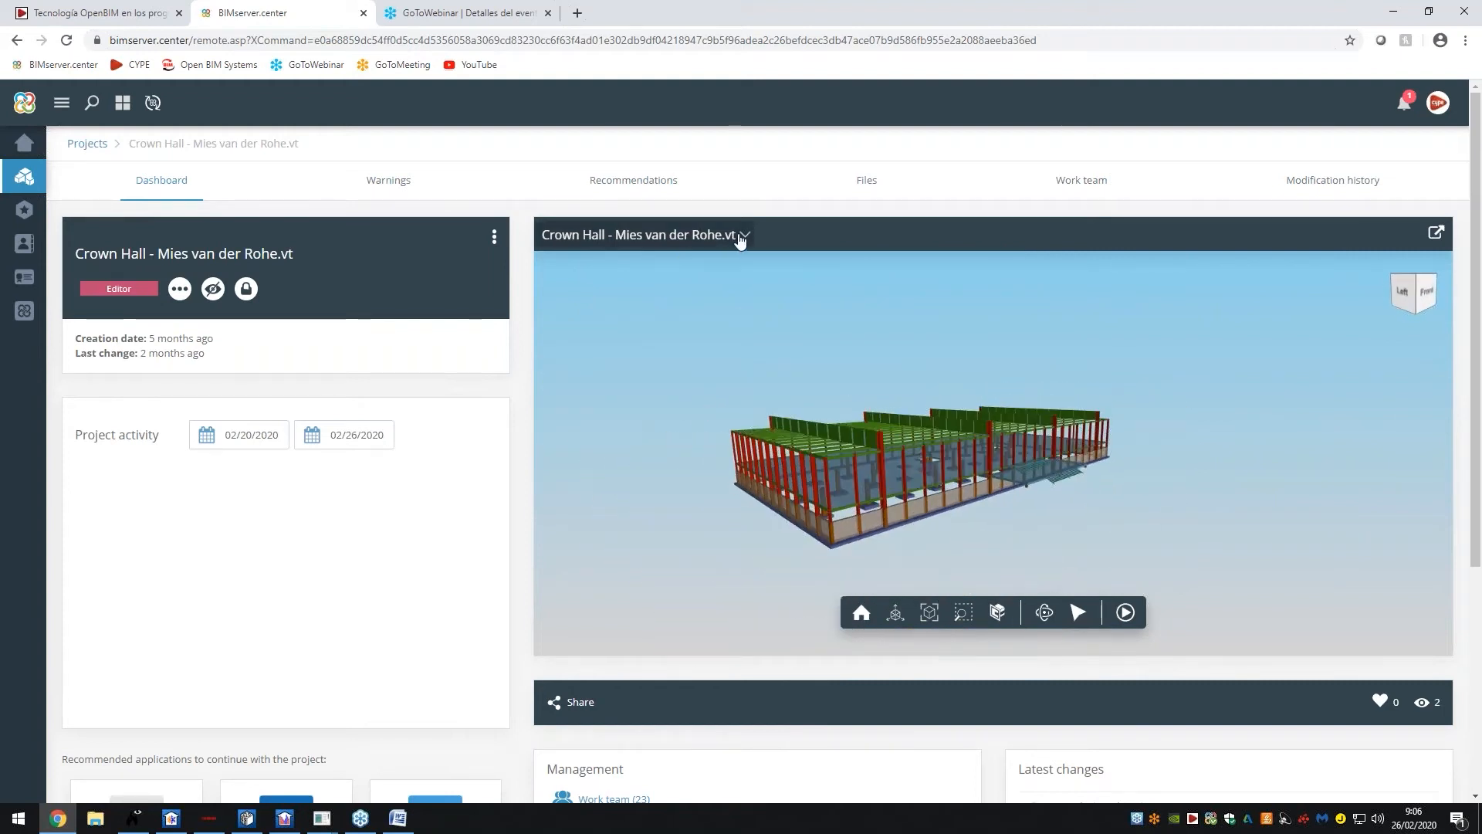
pyautogui.click(712, 236)
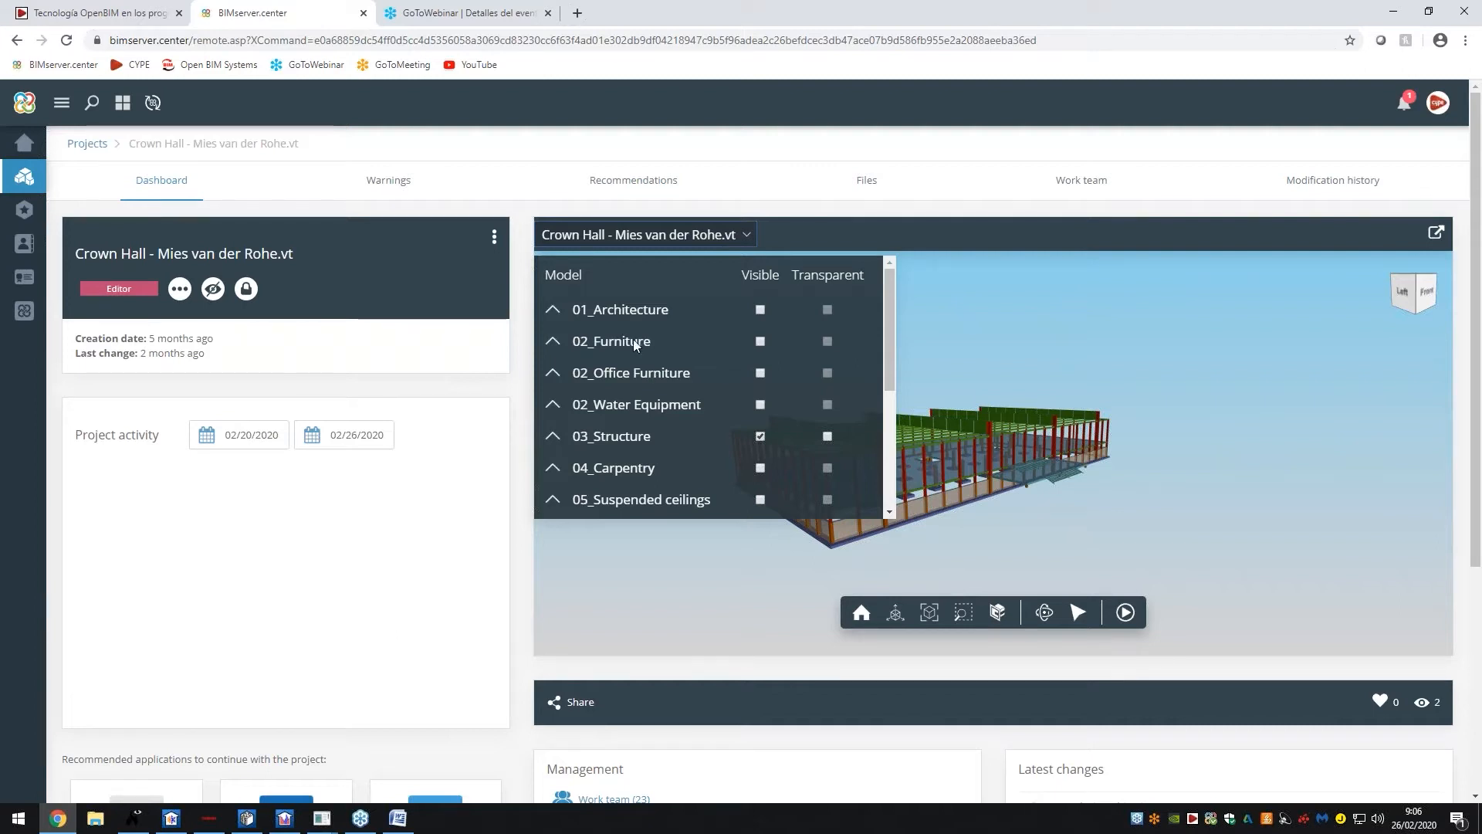
pyautogui.hotkey('ctrl', 'shift', 'Tab')
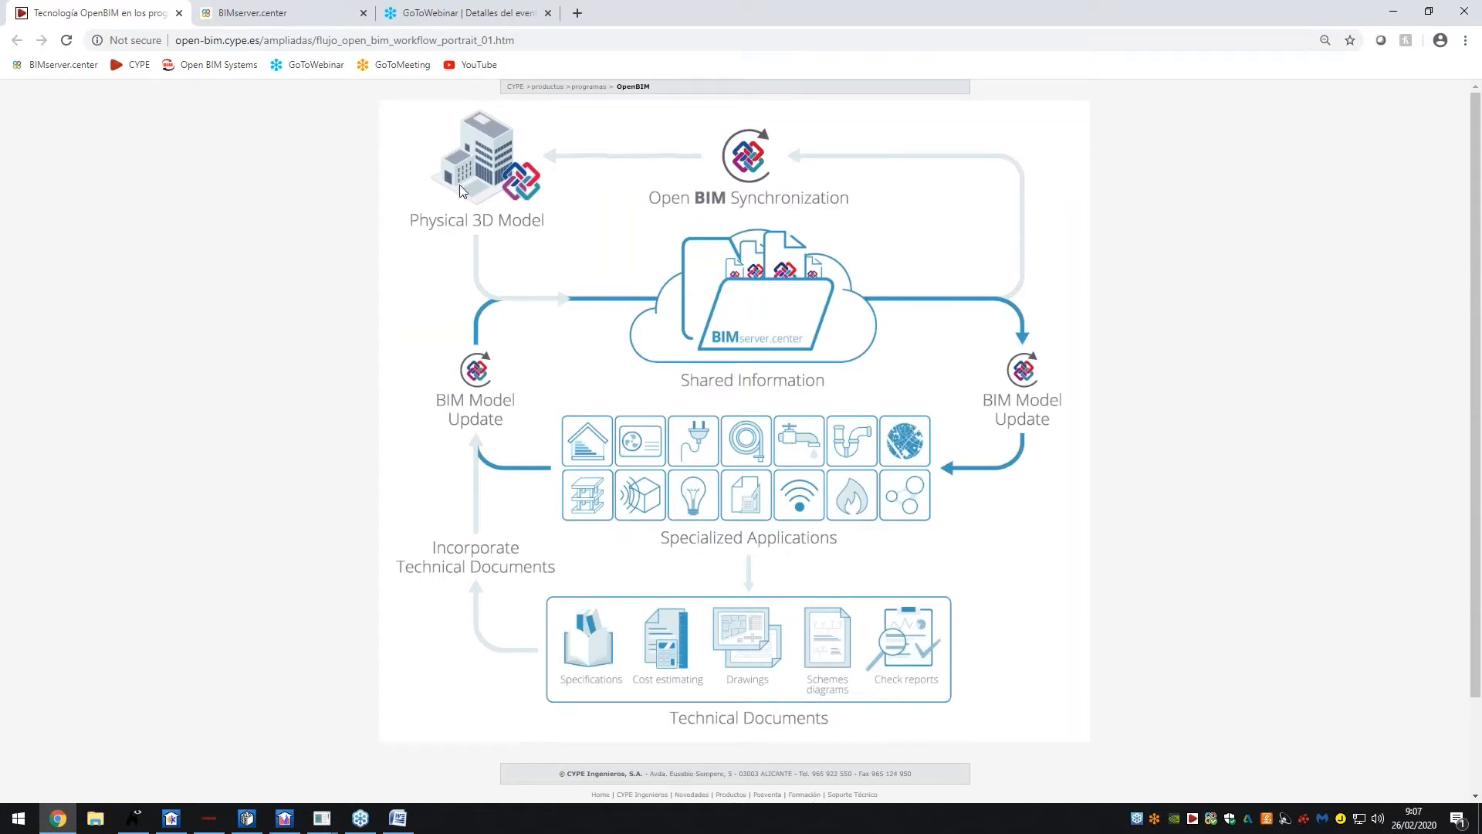
# Toggle 01_Architecture and 03_Structure visibility in the model list and orbit the building
pyautogui.click(246, 11)
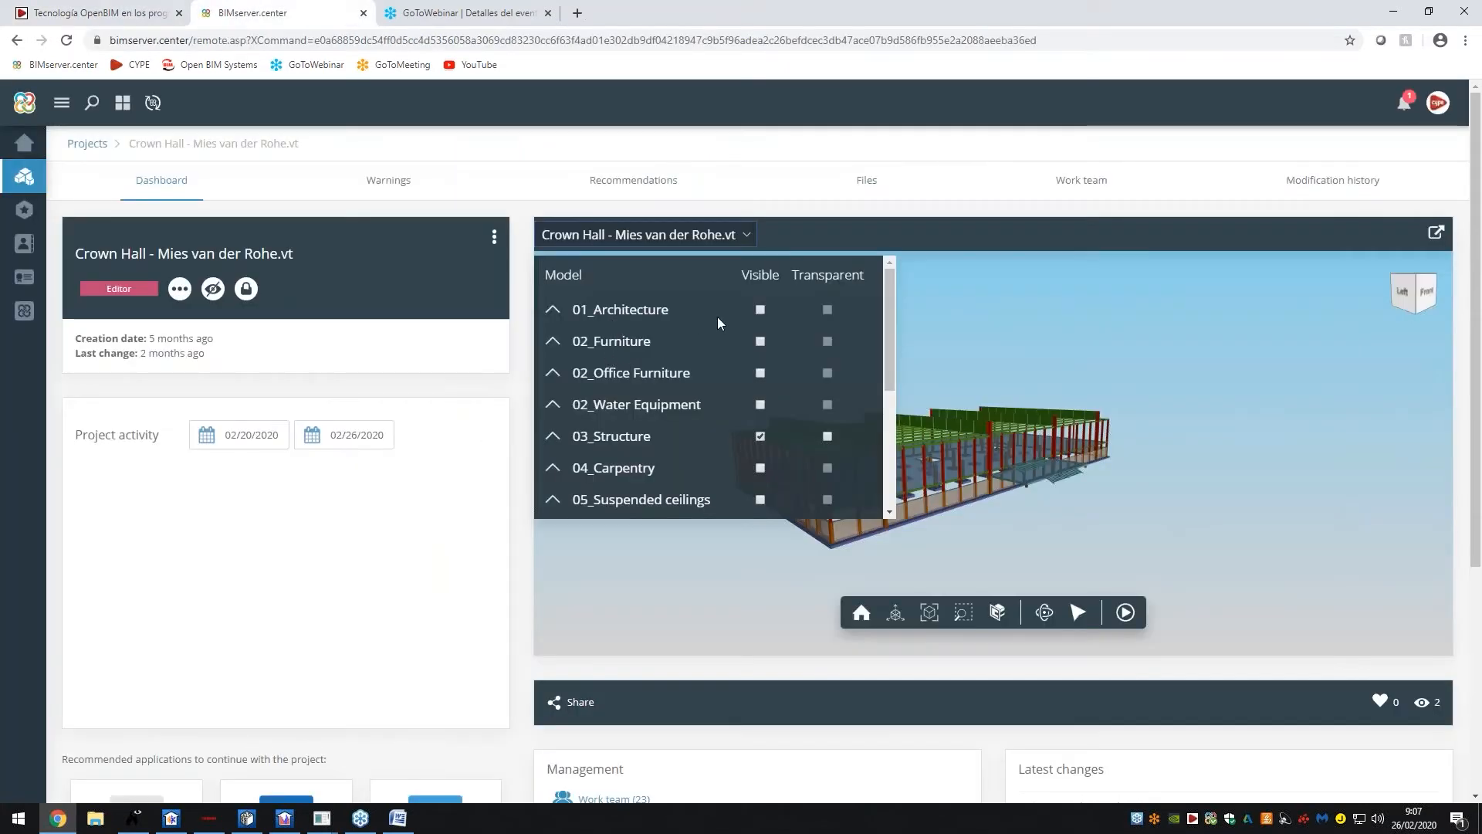
pyautogui.click(761, 310)
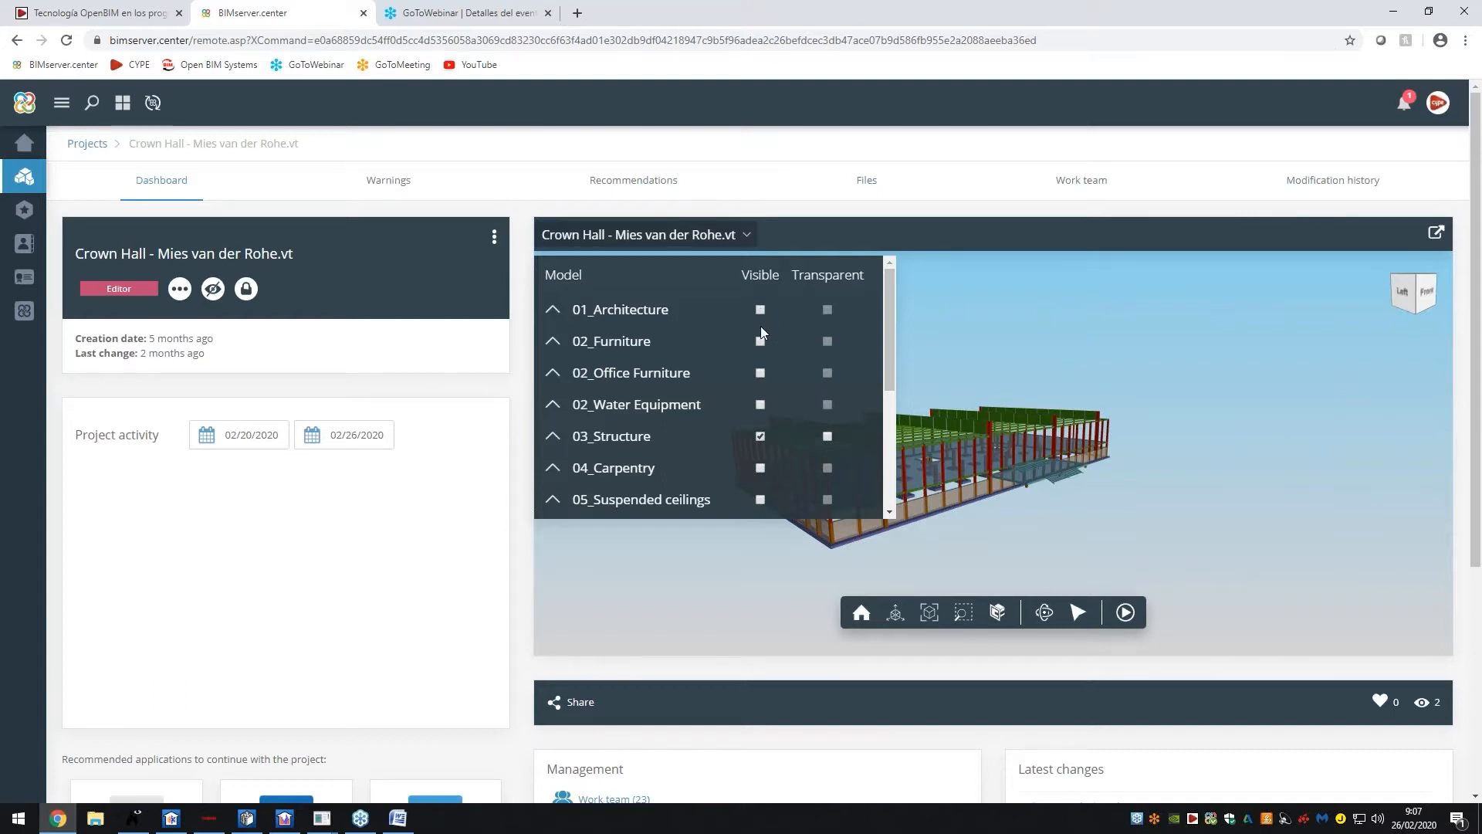
pyautogui.click(760, 436)
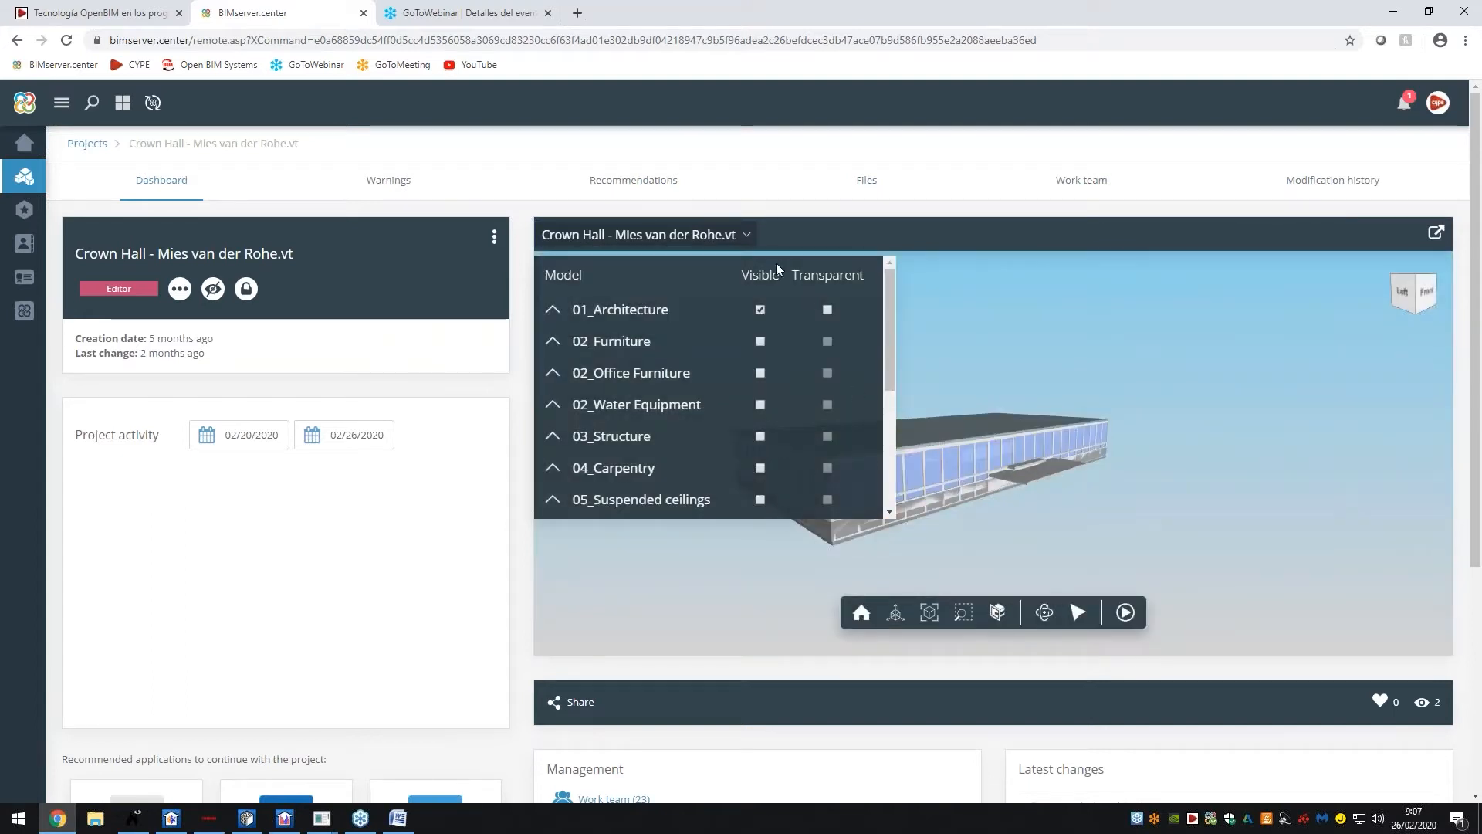
pyautogui.click(746, 238)
pyautogui.moveTo(911, 398); pyautogui.dragTo(921, 473)
pyautogui.click(79, 10)
pyautogui.click(251, 12)
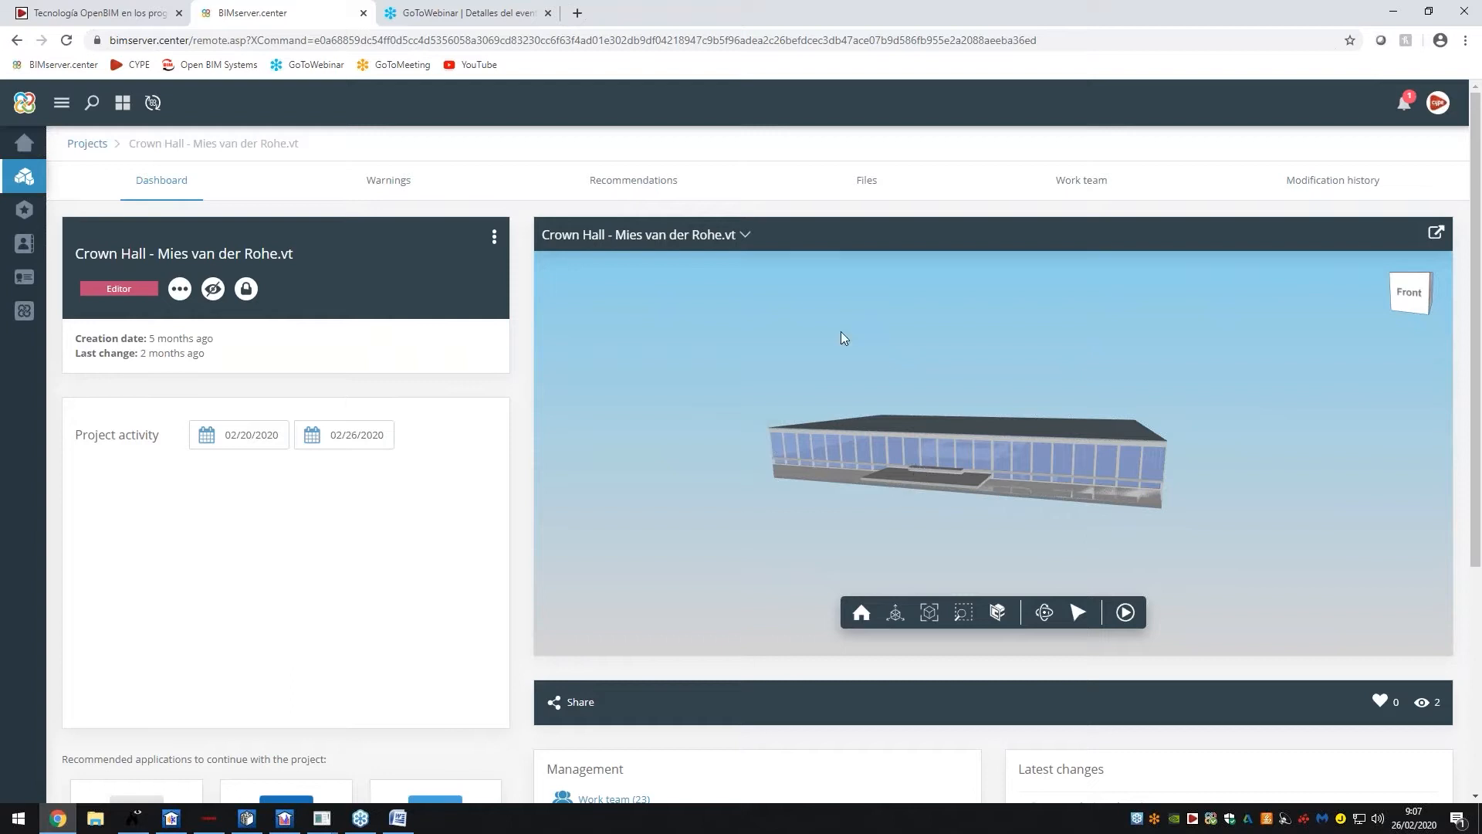
# Make the 01_Architecture model see-through in the viewer's model list
pyautogui.click(760, 233)
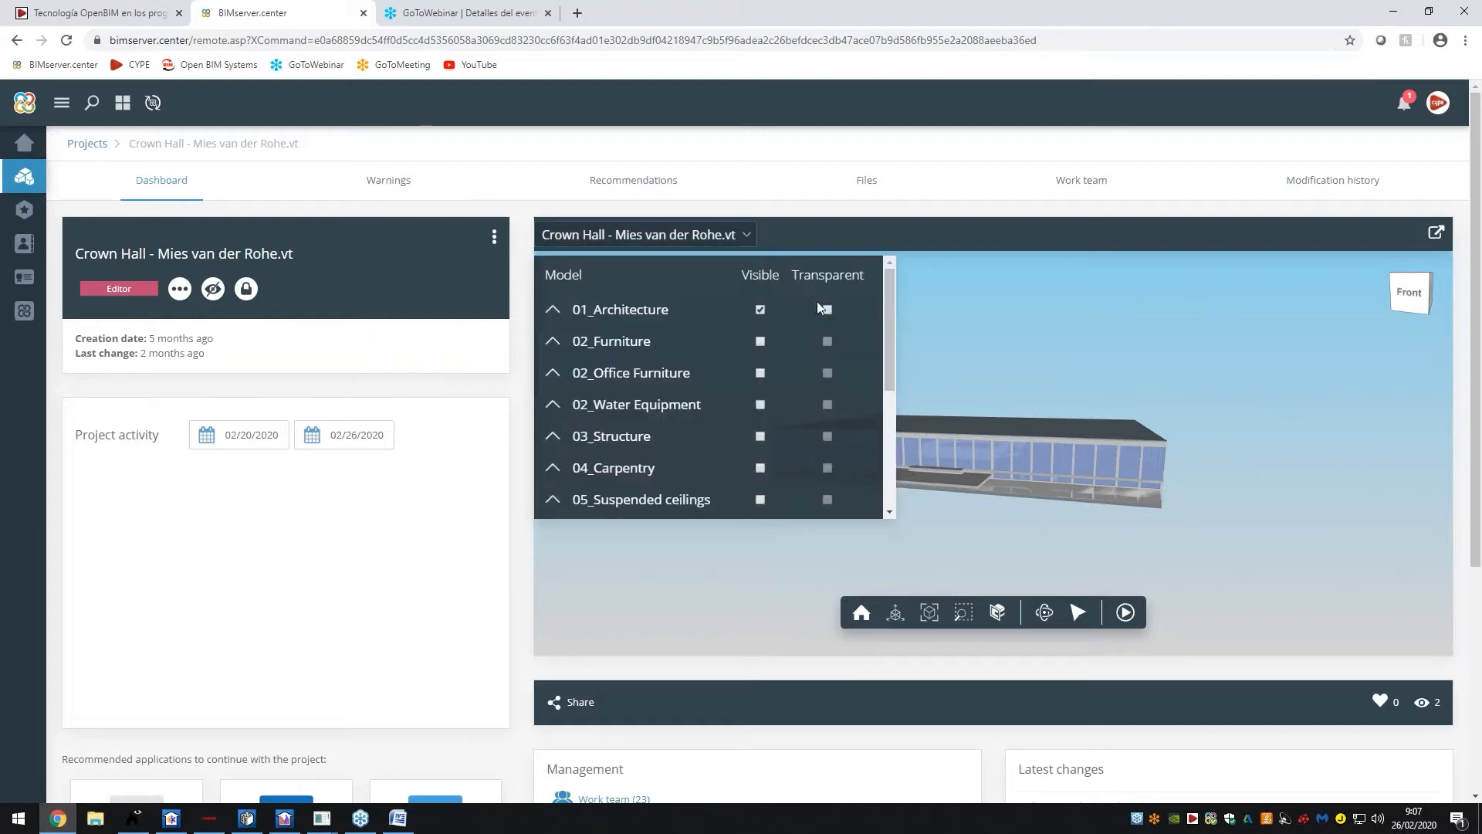
pyautogui.click(826, 309)
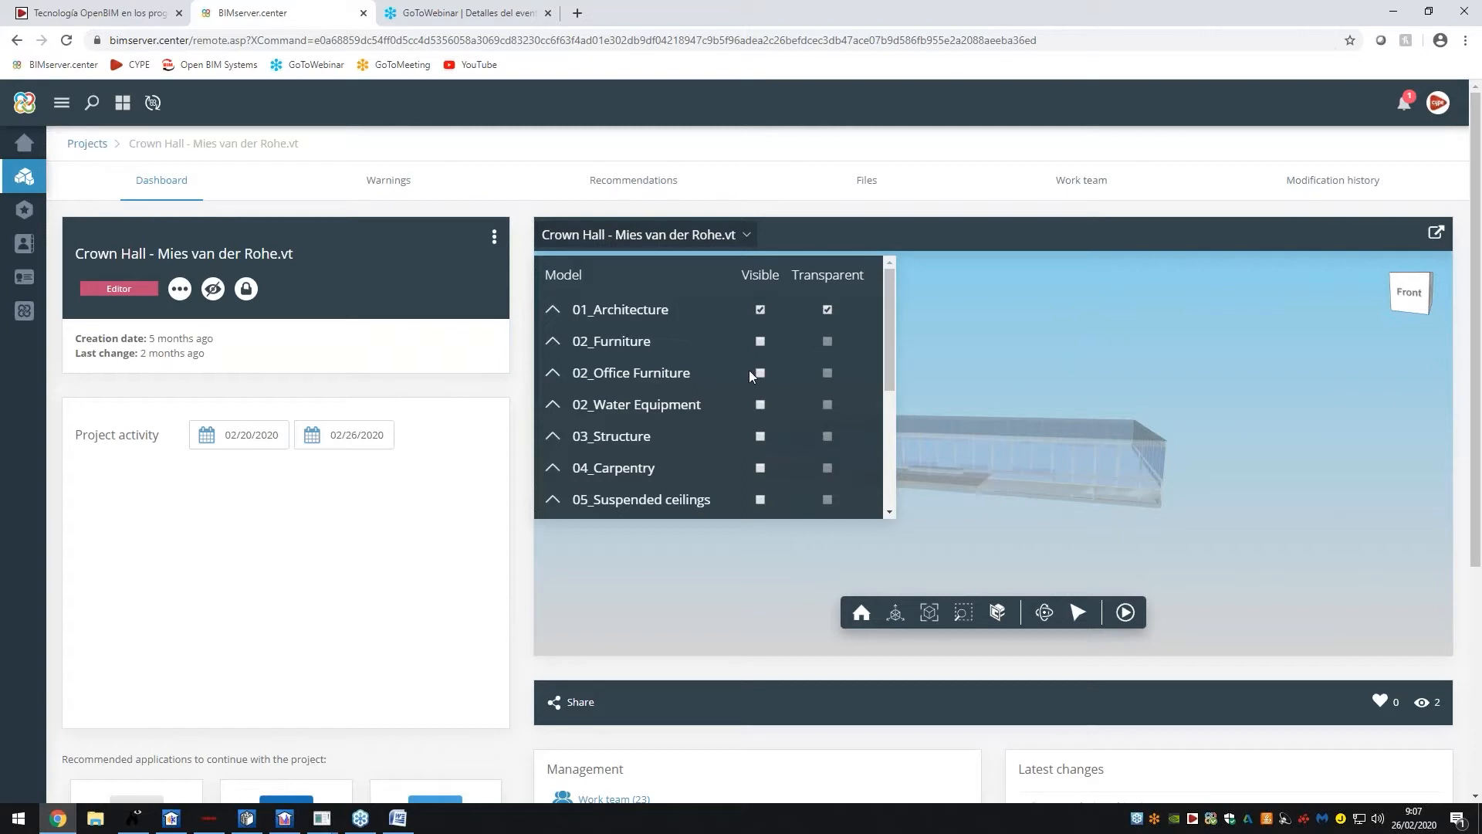
pyautogui.scroll(-3, 749, 369)
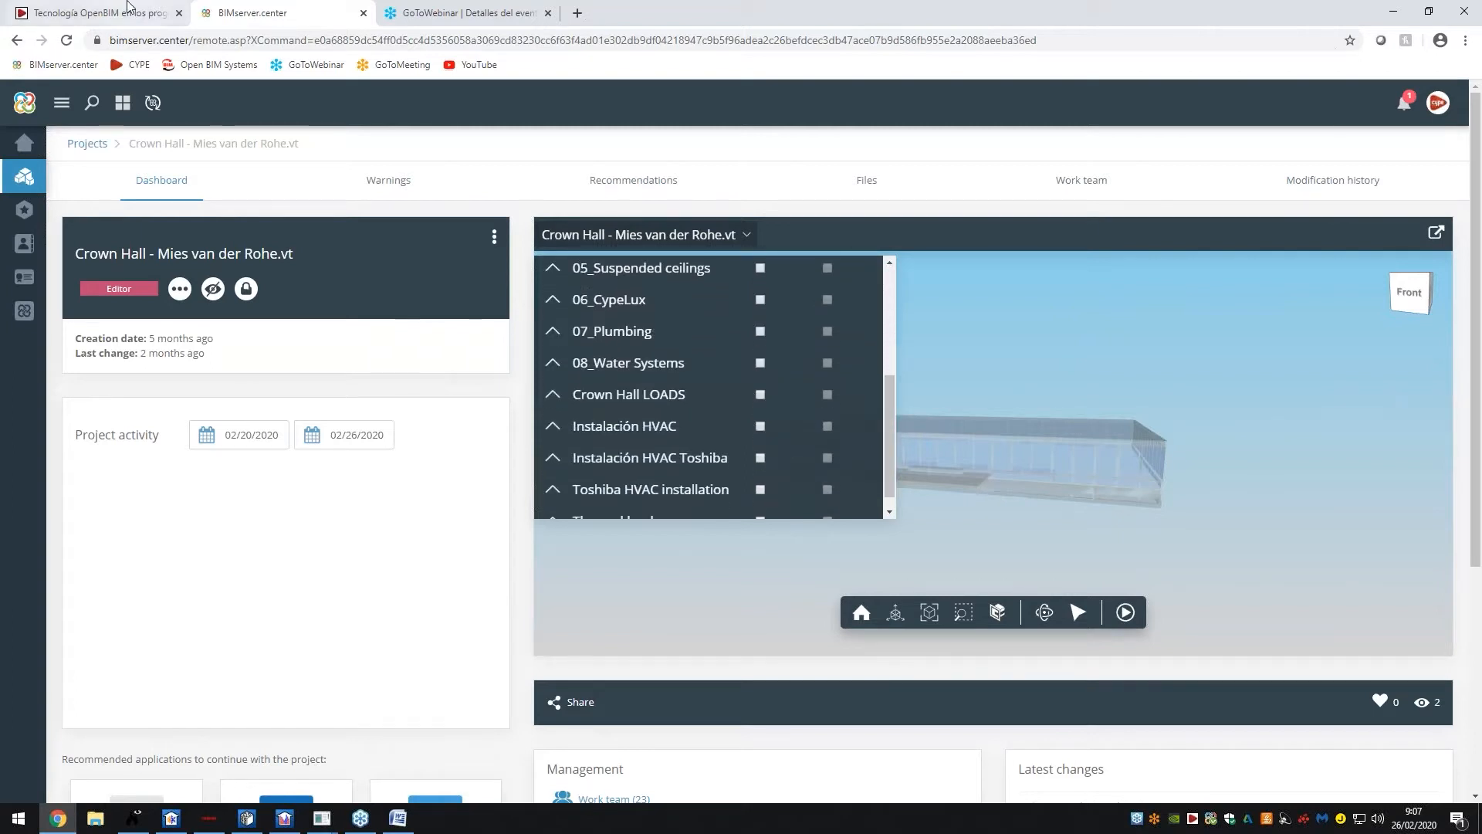
pyautogui.click(132, 11)
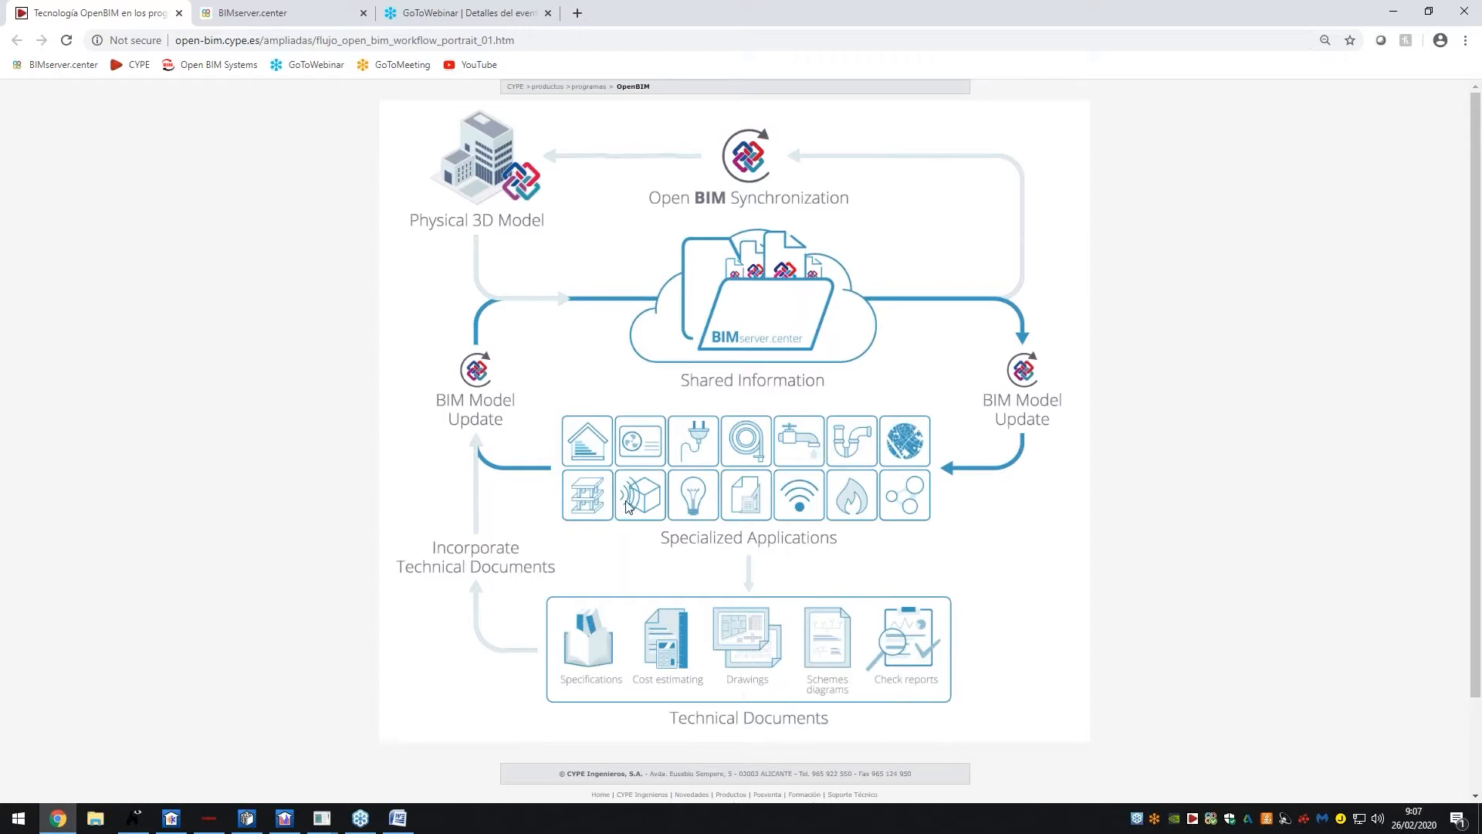
pyautogui.click(263, 13)
pyautogui.scroll(1, 705, 421)
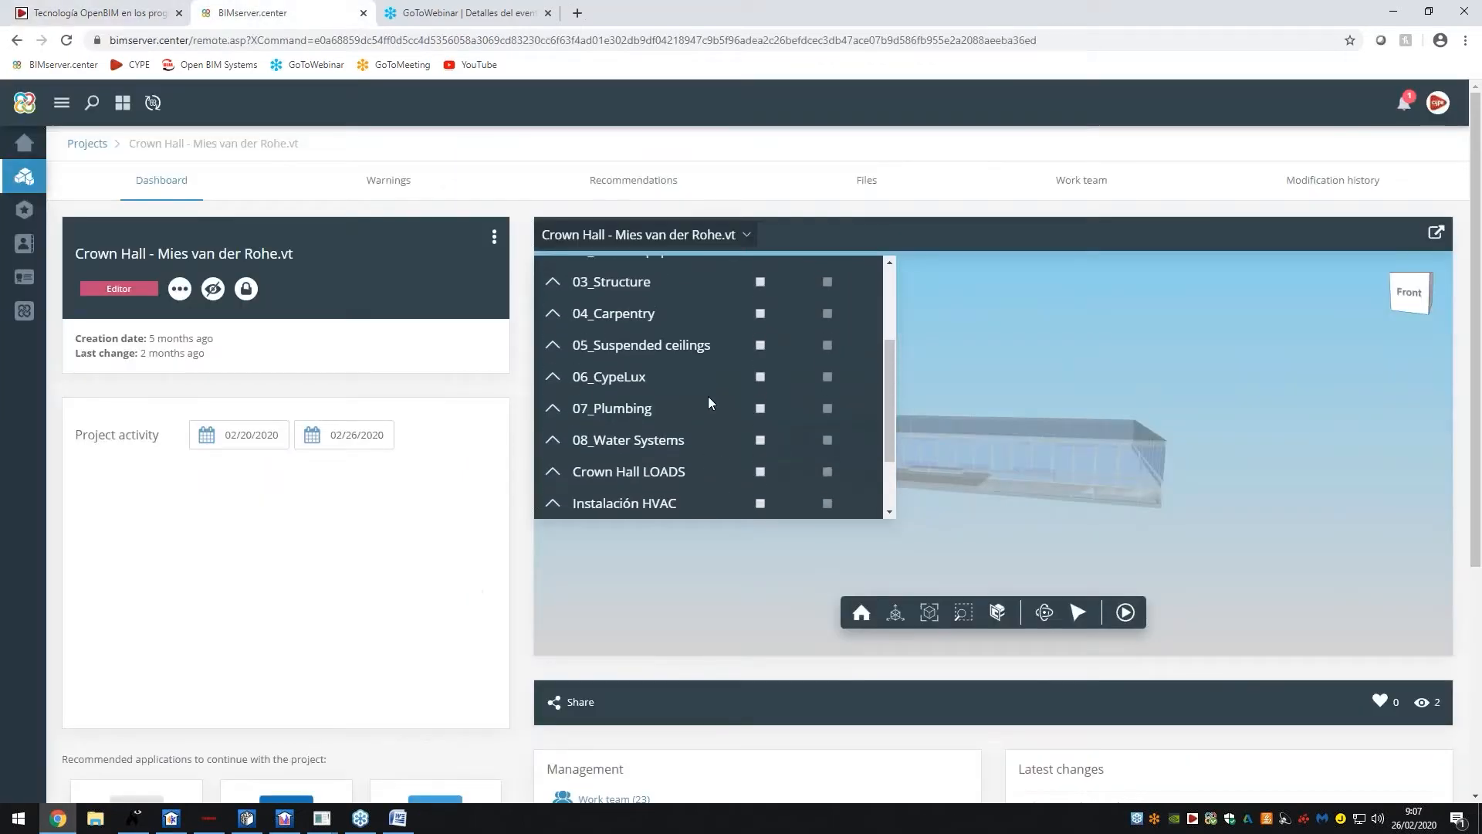
# Show the 06_CypeLux and 03_Structure models, then hide both again and close the list
pyautogui.click(760, 377)
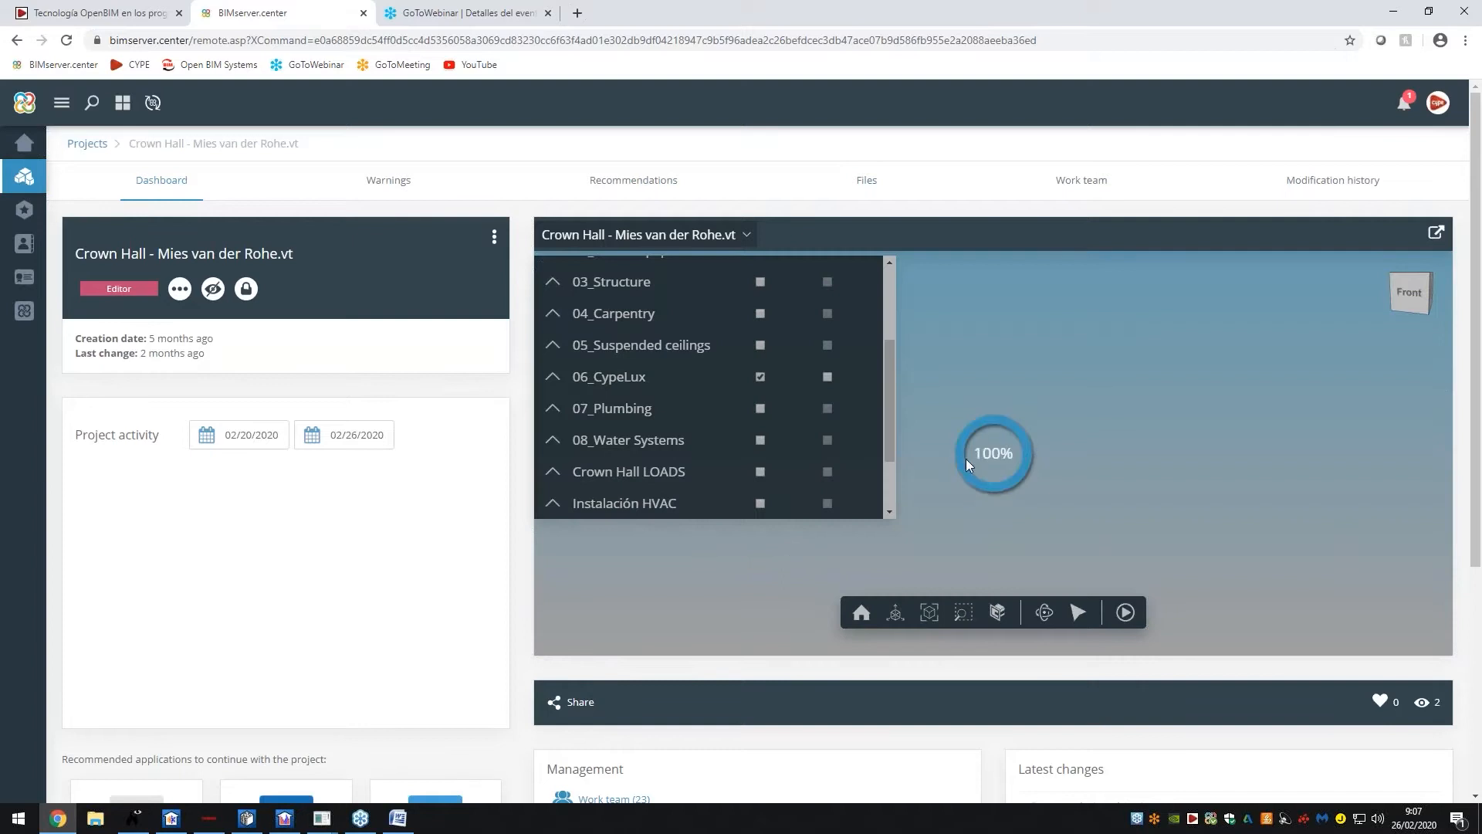
pyautogui.scroll(1, 780, 367)
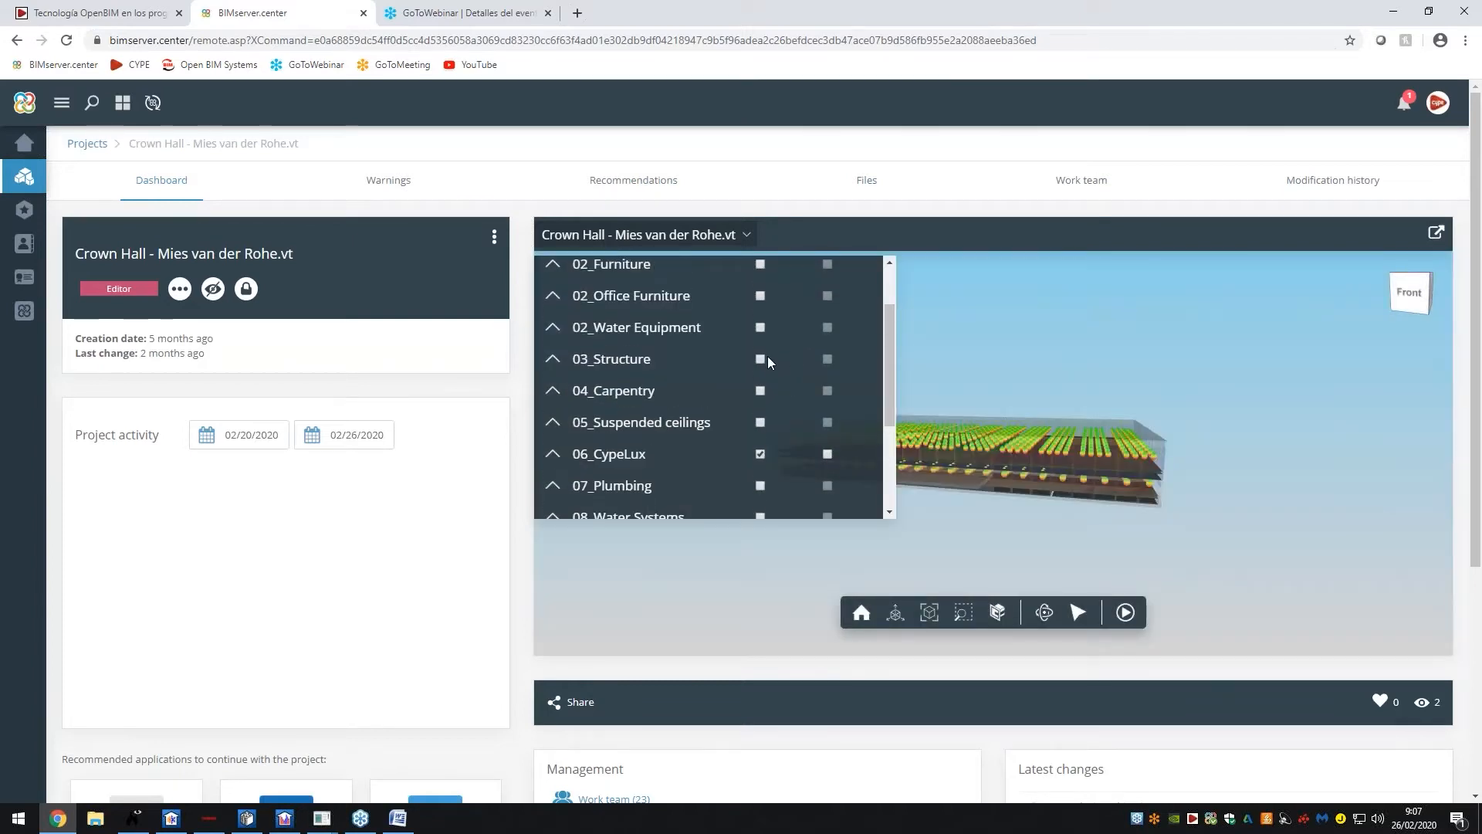
pyautogui.scroll(1, 753, 370)
pyautogui.click(760, 437)
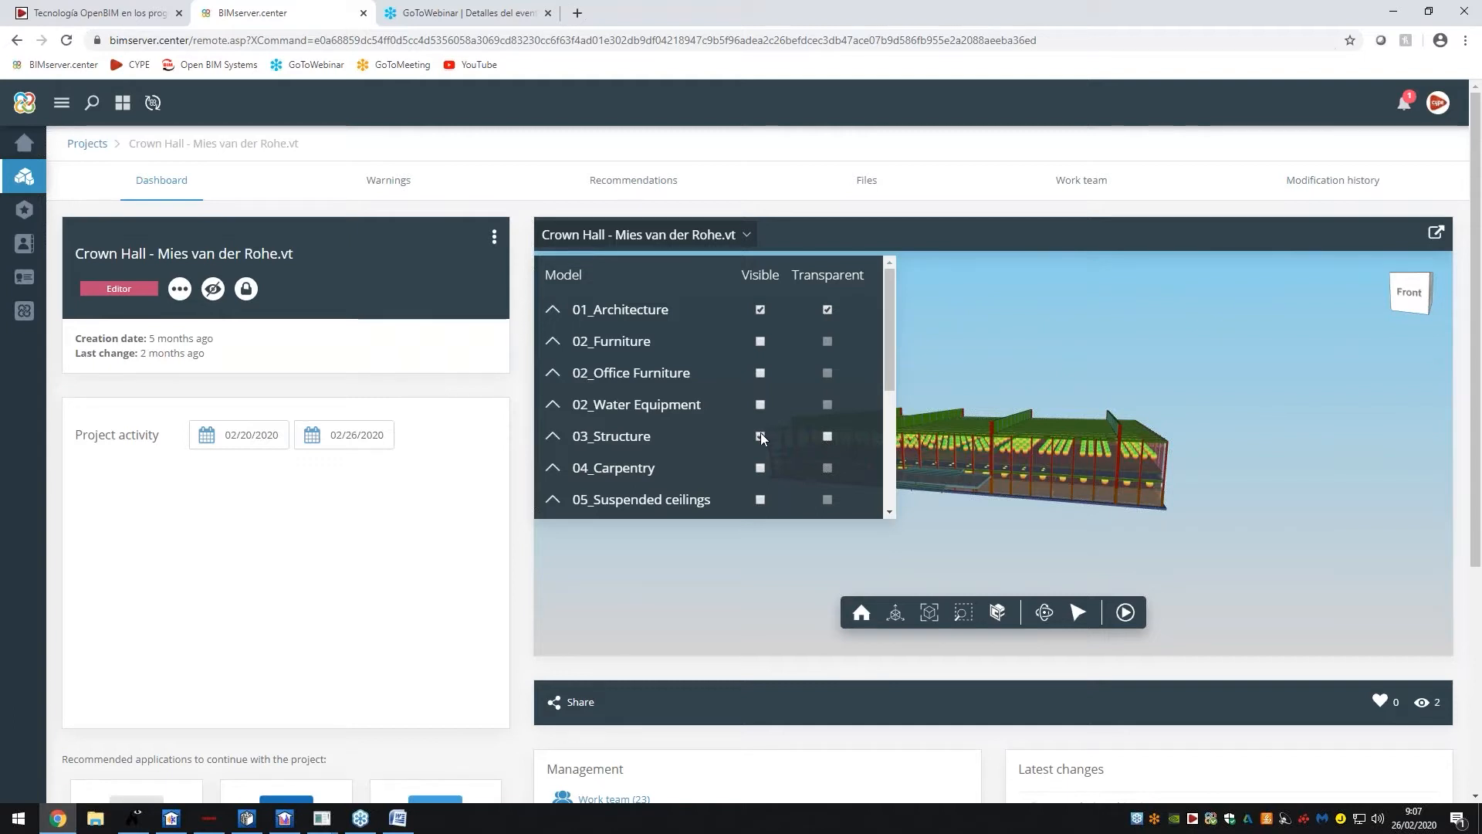
pyautogui.click(760, 435)
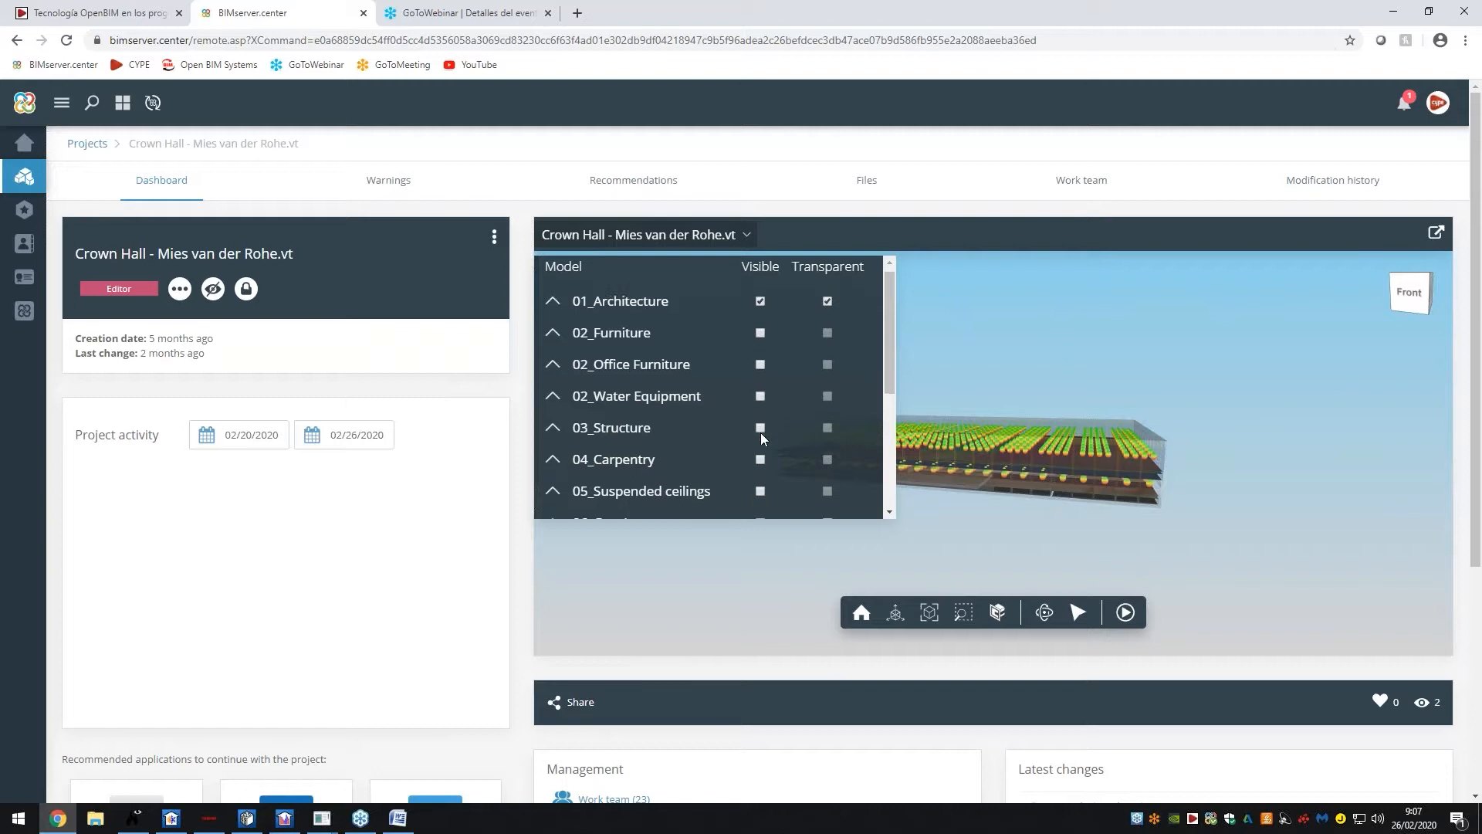
pyautogui.scroll(-1, 761, 435)
pyautogui.click(761, 453)
pyautogui.scroll(1, 762, 438)
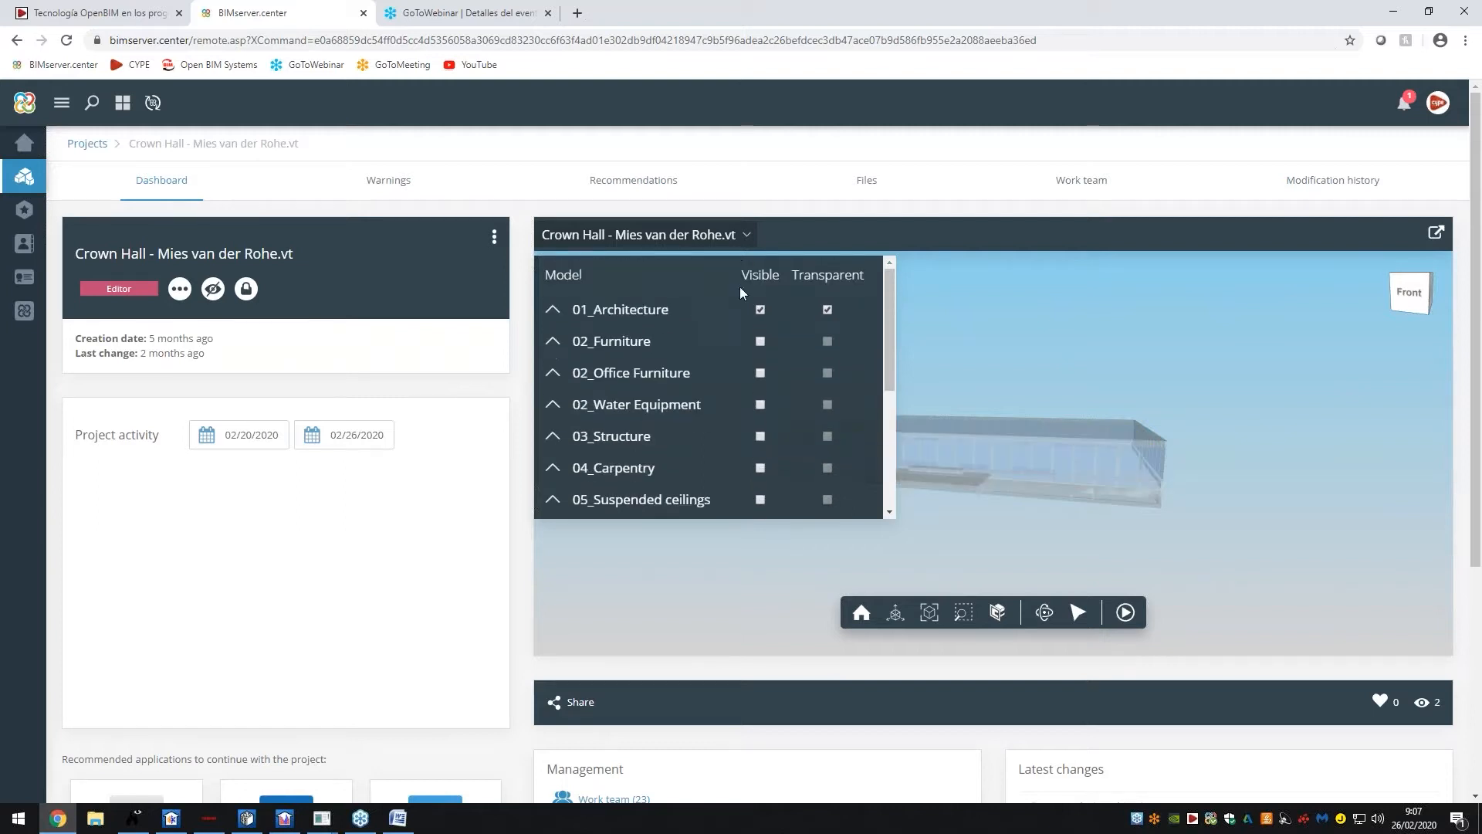
pyautogui.click(745, 241)
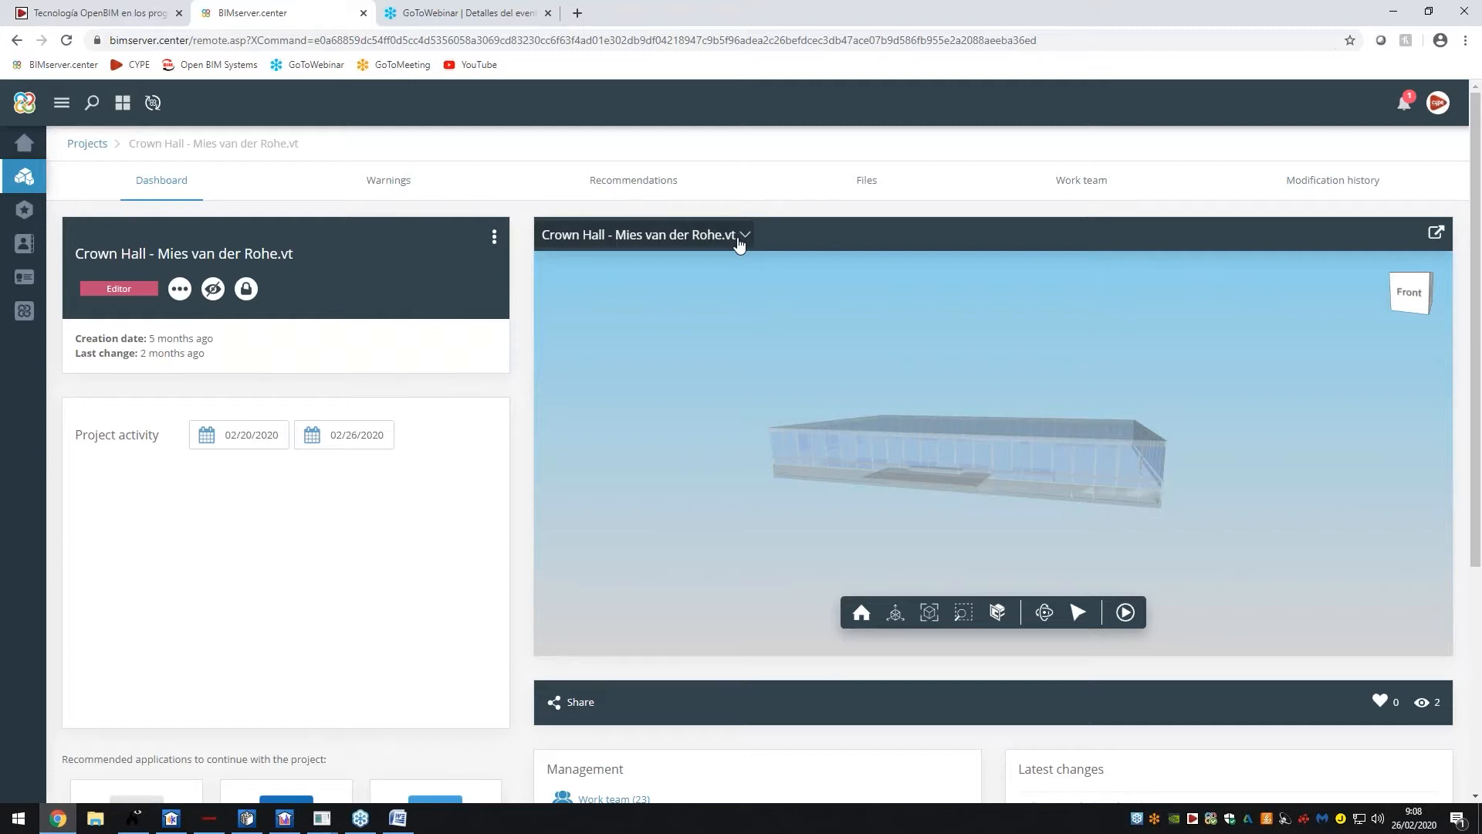
pyautogui.click(155, 3)
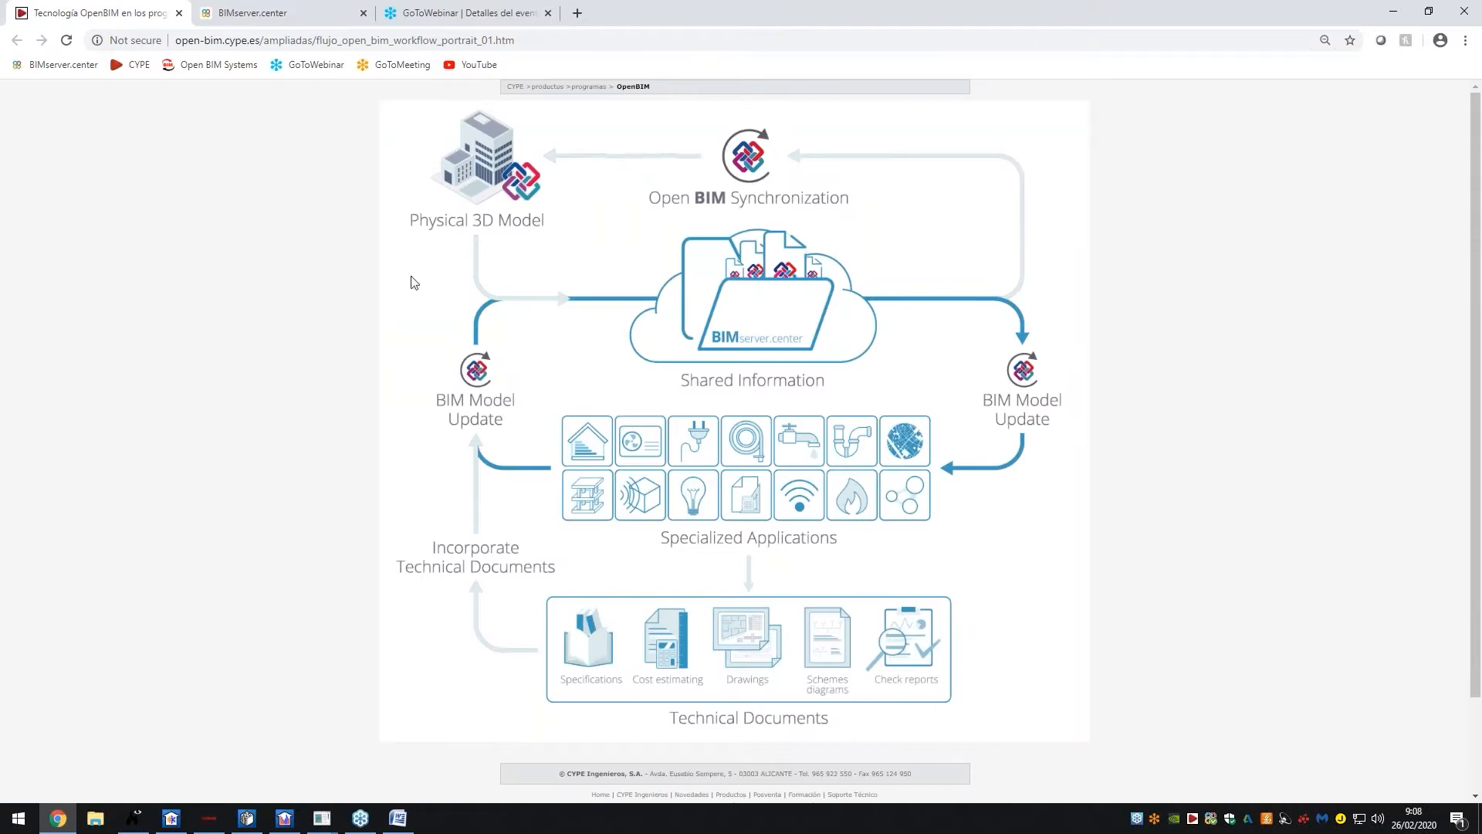
pyautogui.click(239, 14)
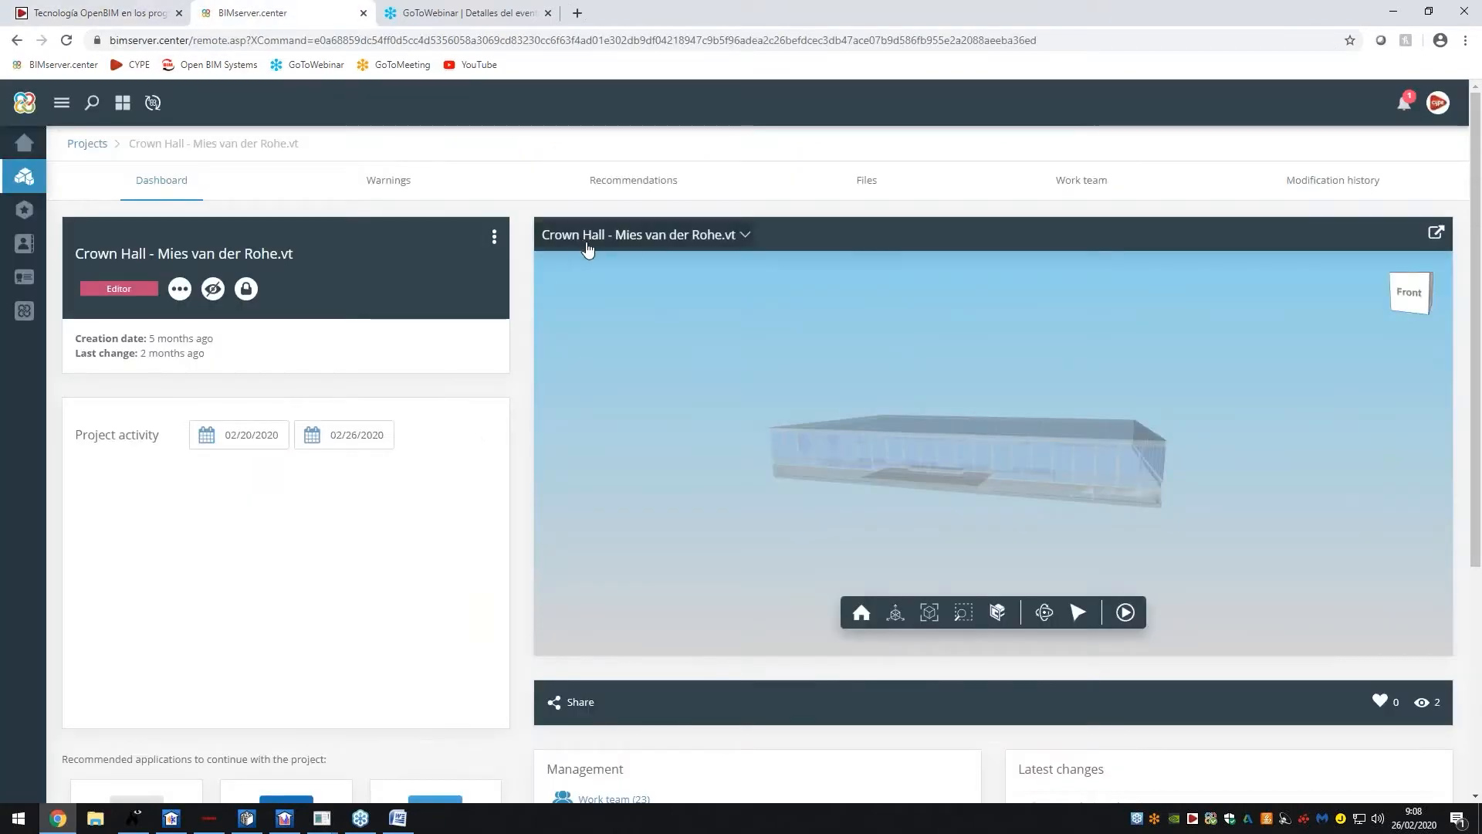
# Sort the project's files by name and inspect the 02_Office Furniture details, with 5 associated files
pyautogui.click(867, 182)
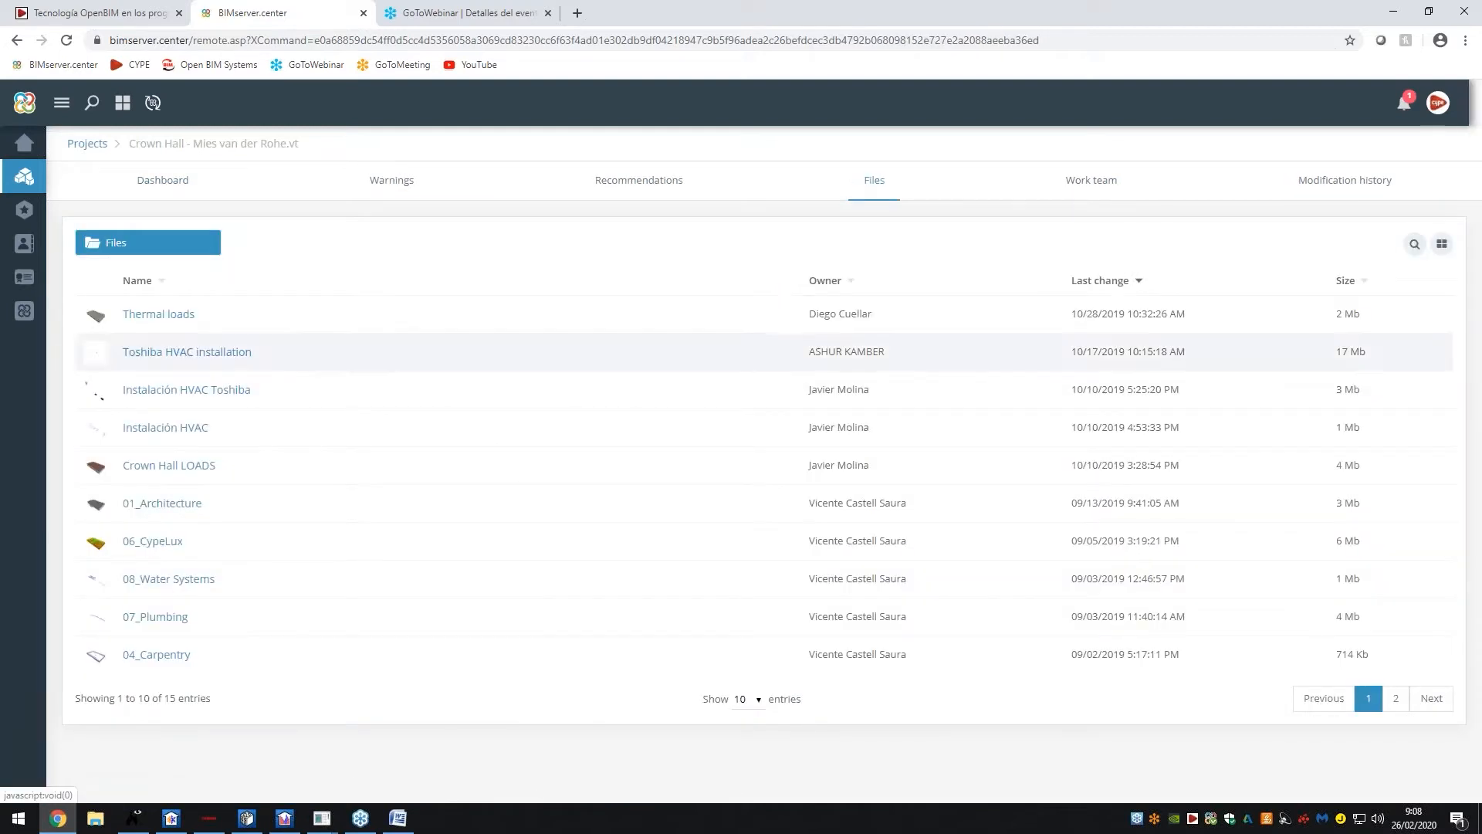
pyautogui.click(138, 281)
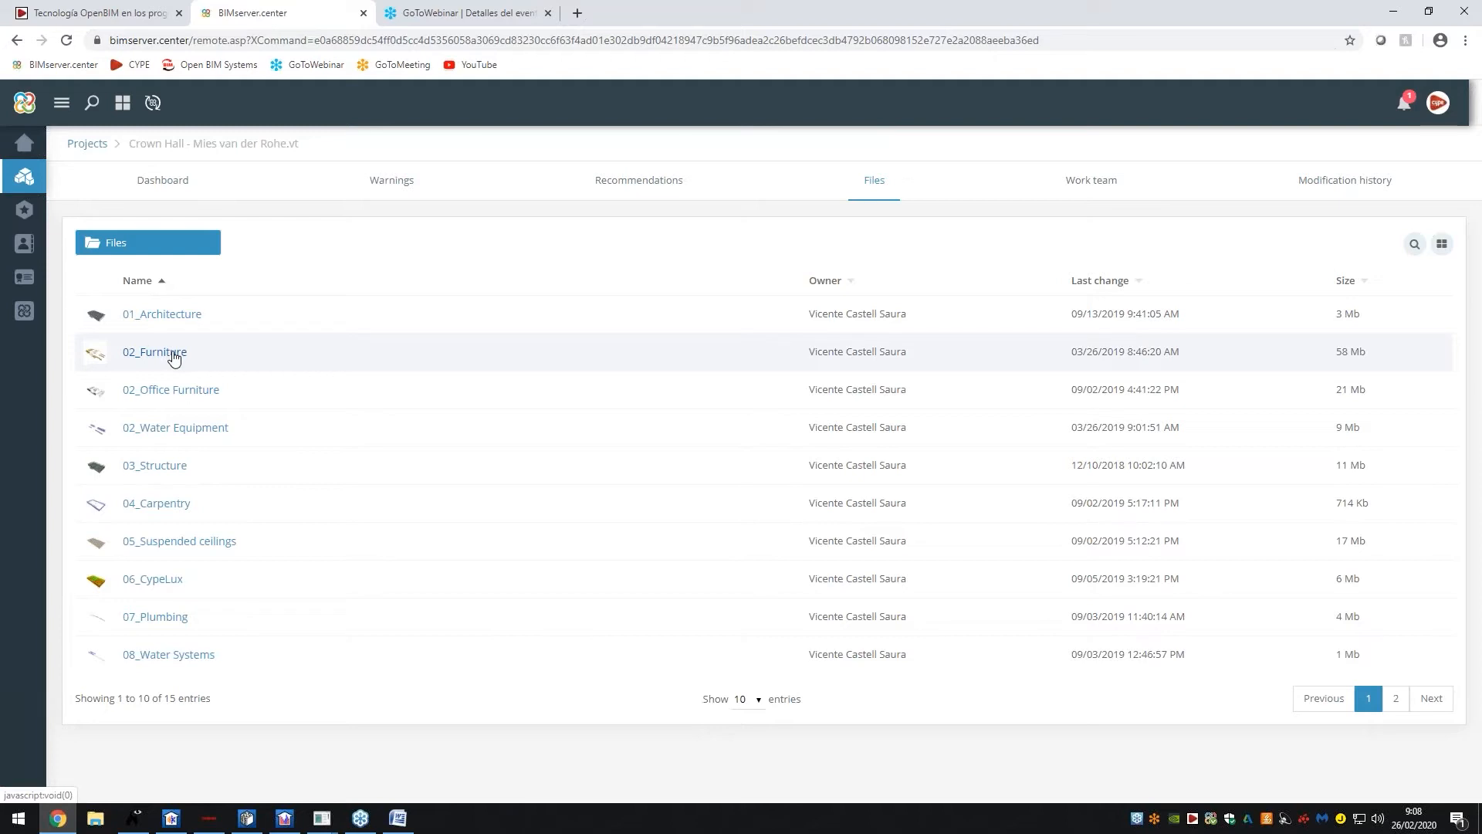
pyautogui.click(186, 390)
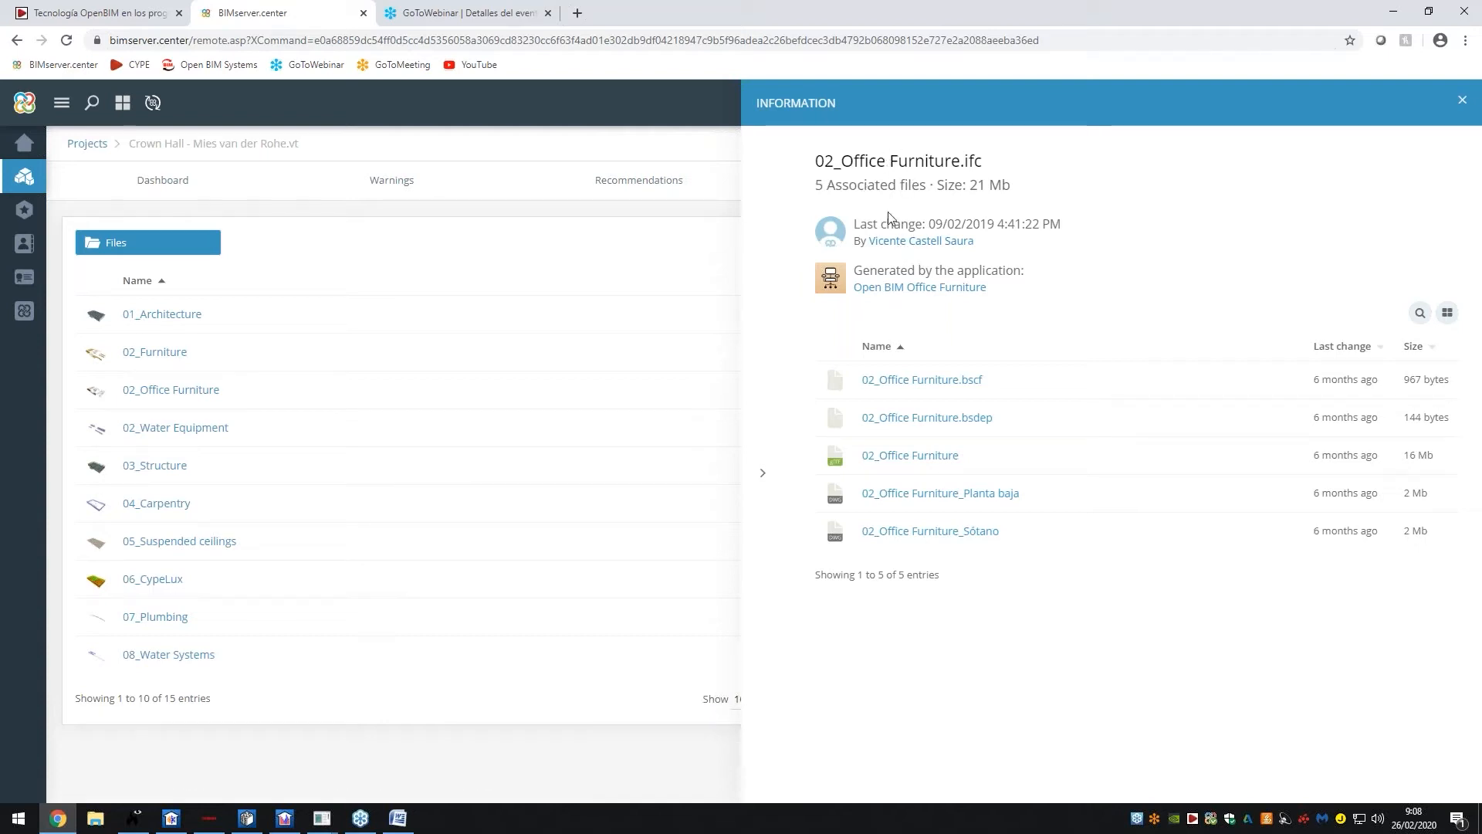
pyautogui.moveTo(816, 185); pyautogui.dragTo(931, 188)
pyautogui.click(933, 258)
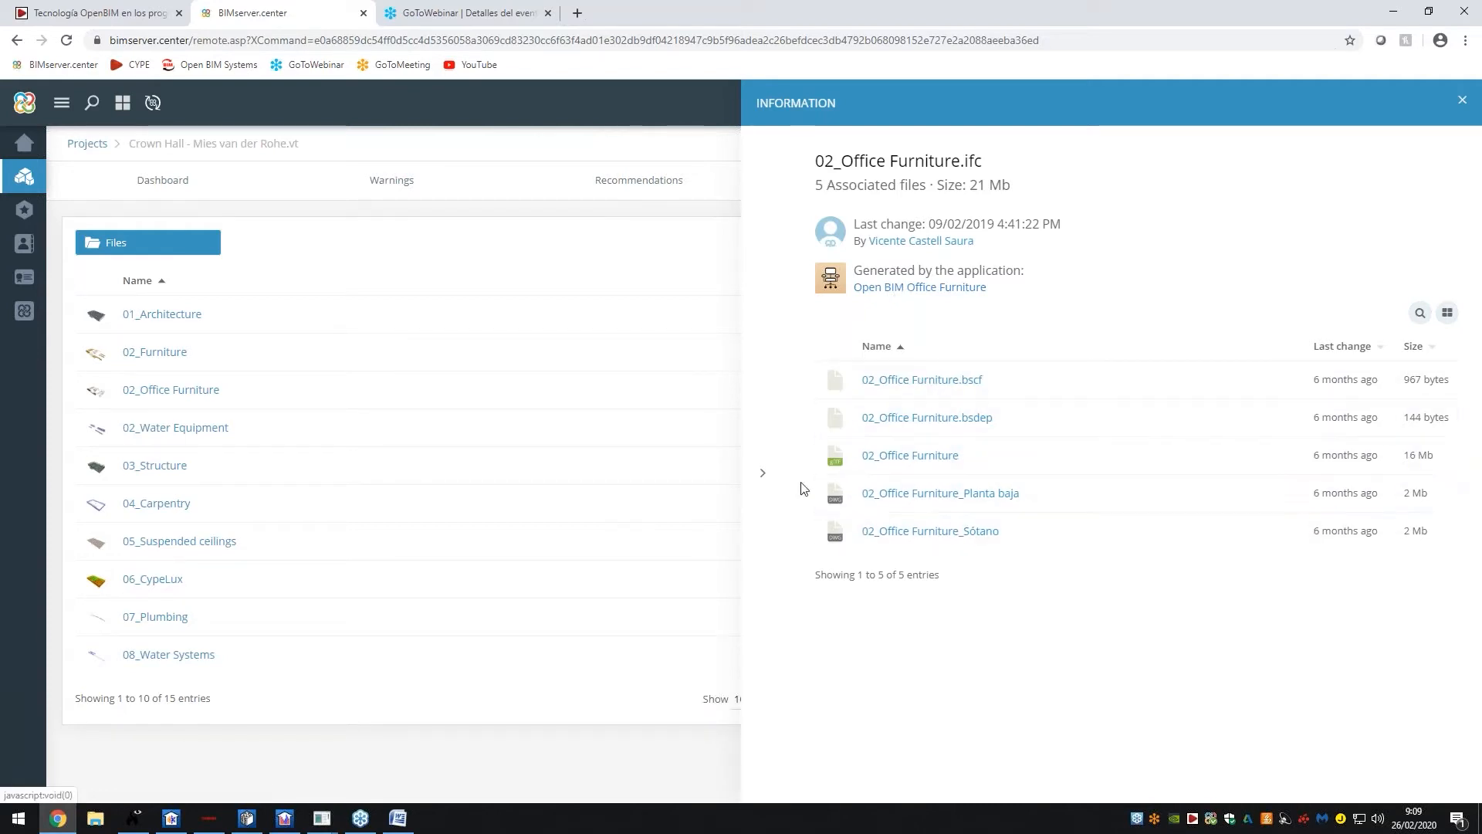
pyautogui.click(775, 483)
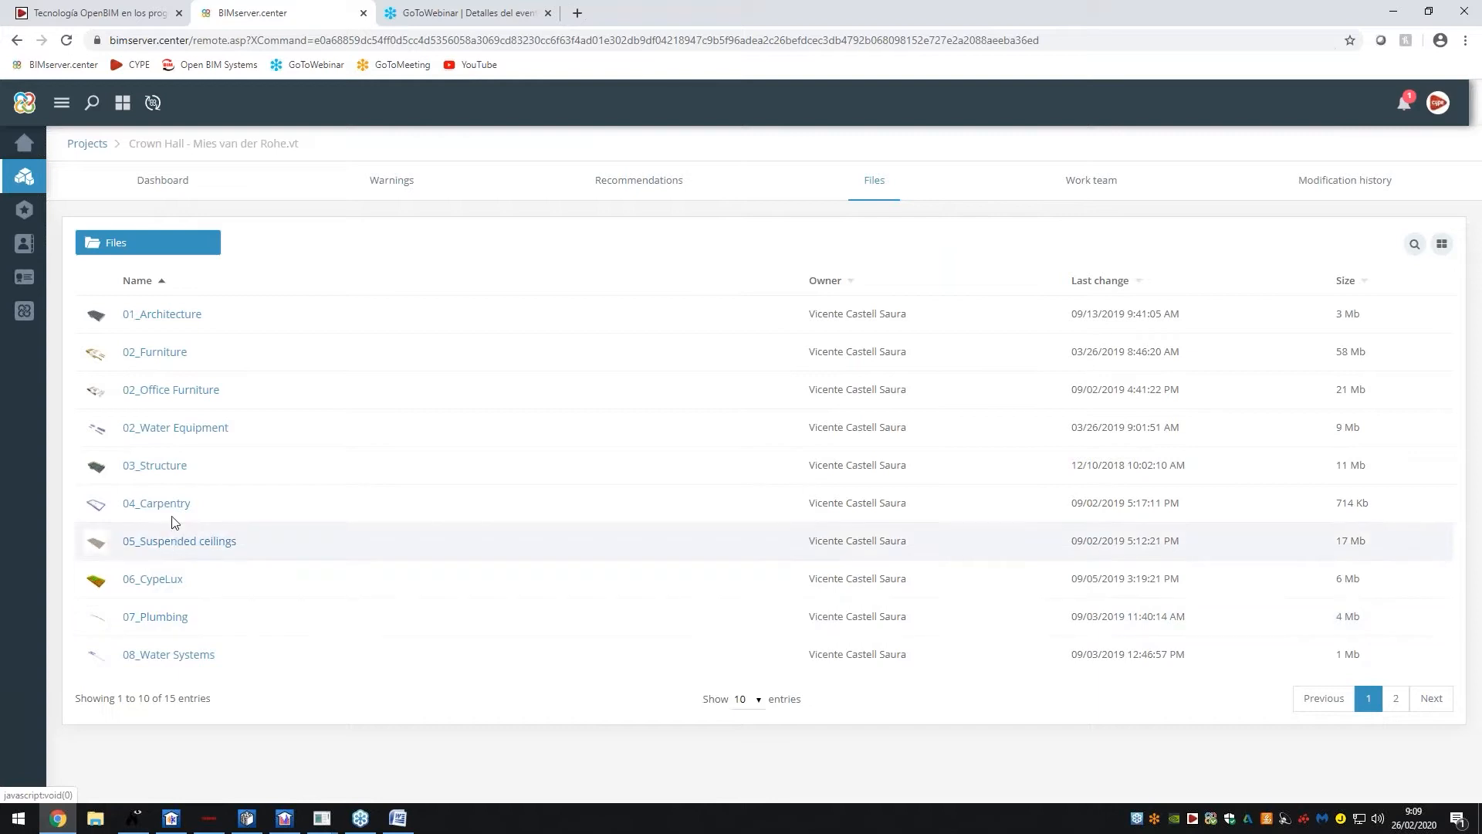
# Inspect the 03_Structure and 06_CypeLux file details, including all CypeLux associated files
pyautogui.click(139, 467)
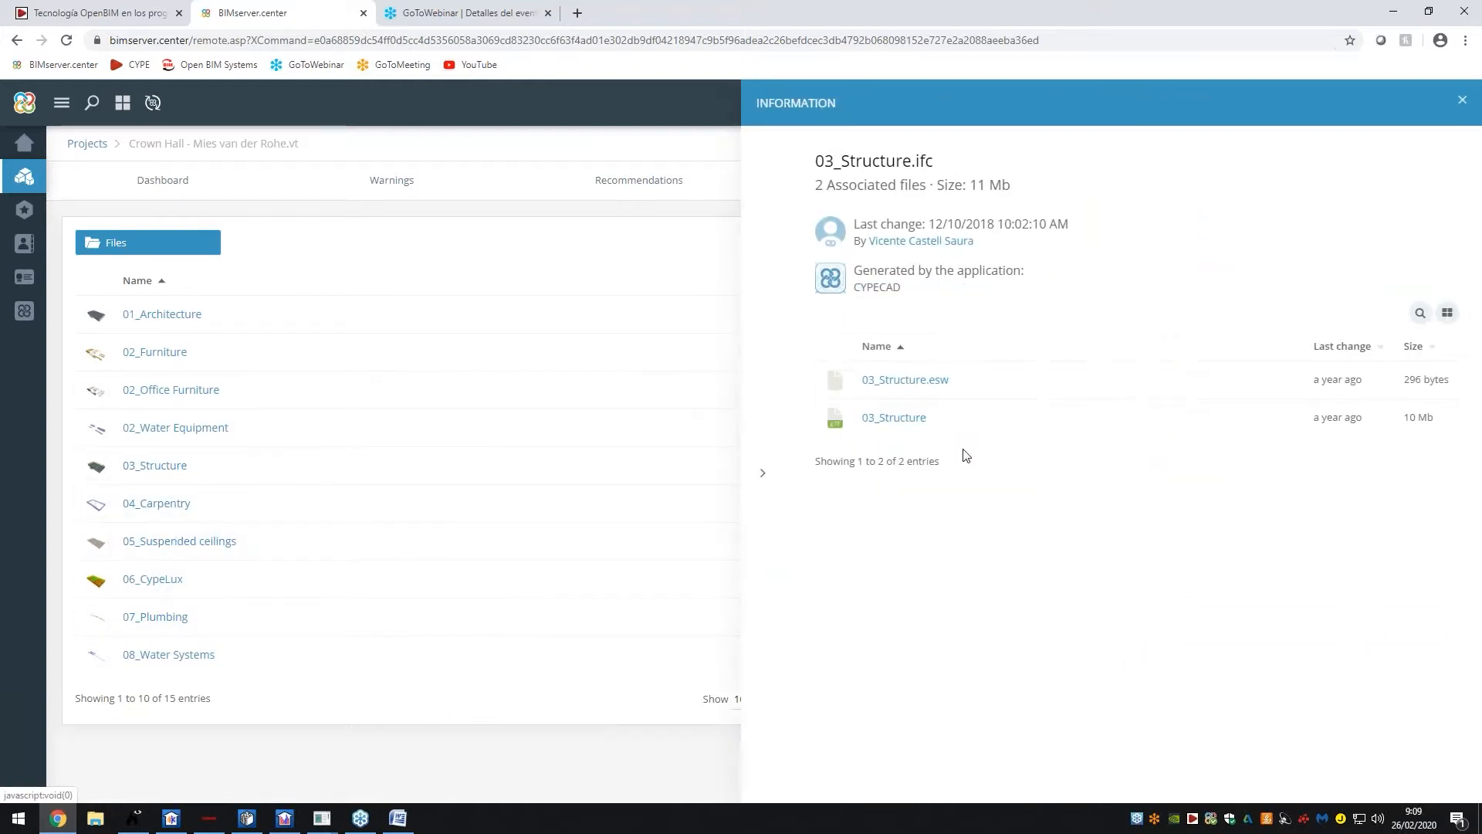
pyautogui.click(762, 473)
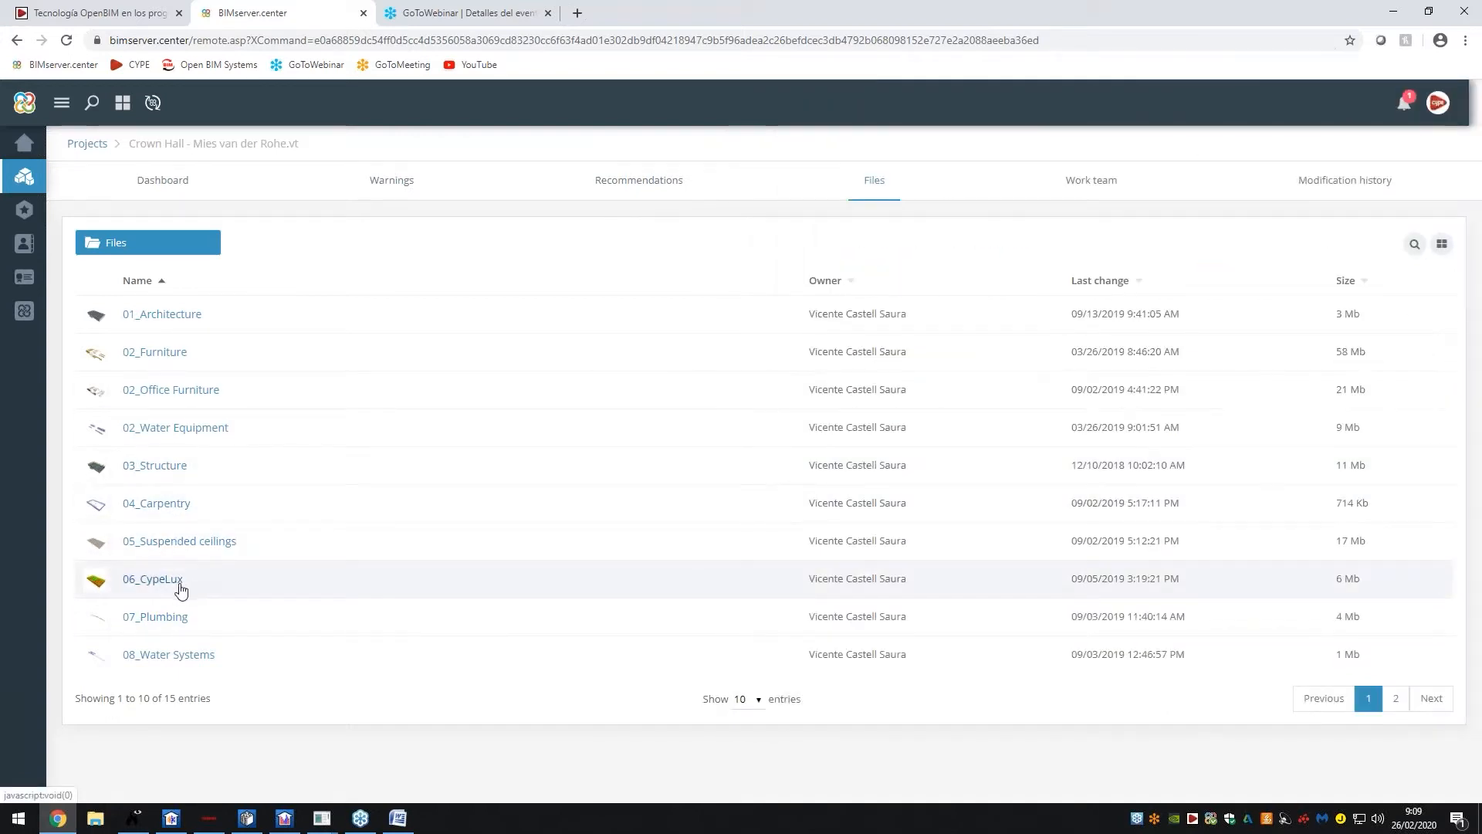
pyautogui.click(181, 589)
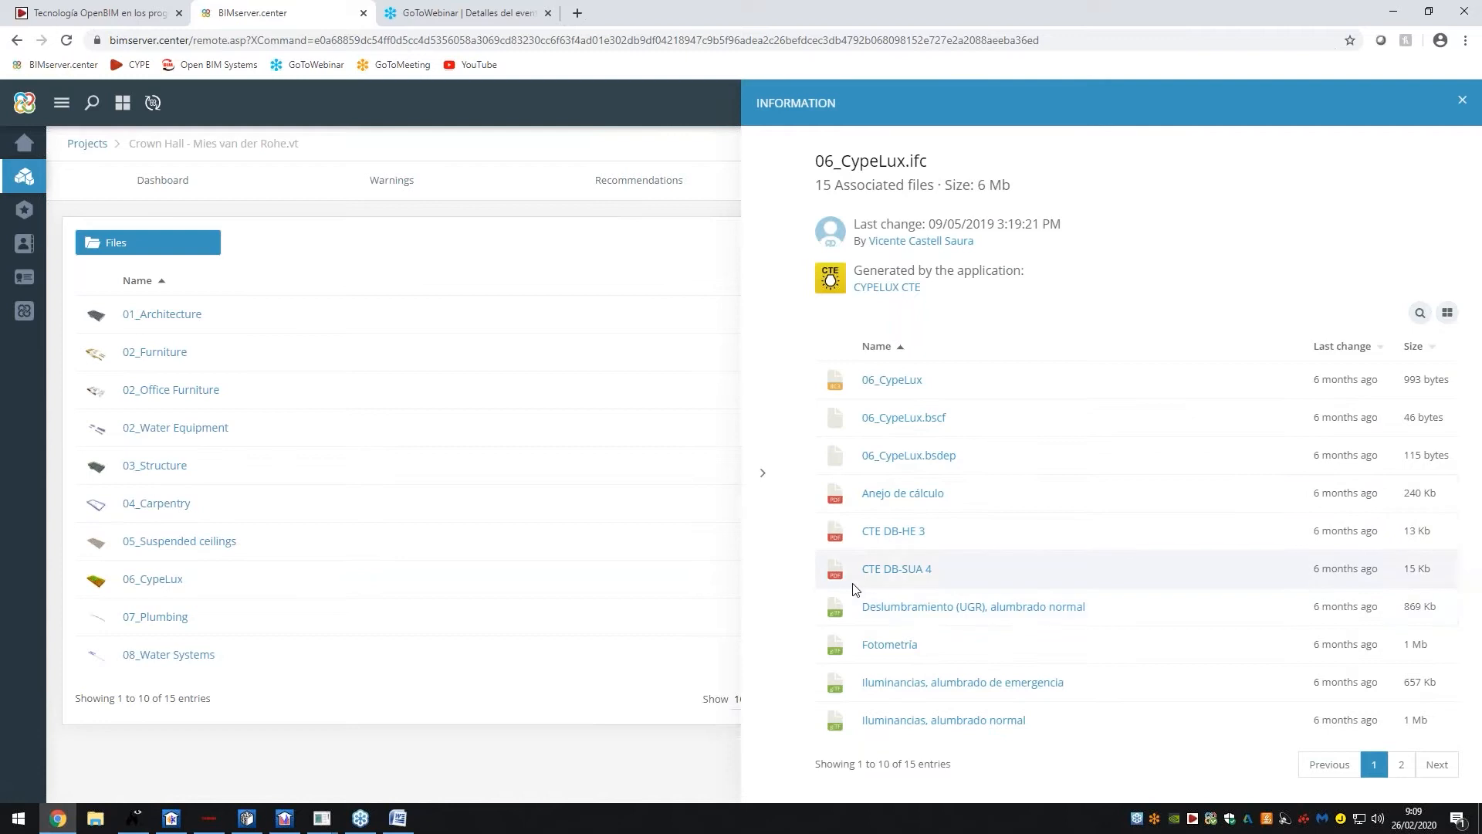
pyautogui.click(1401, 765)
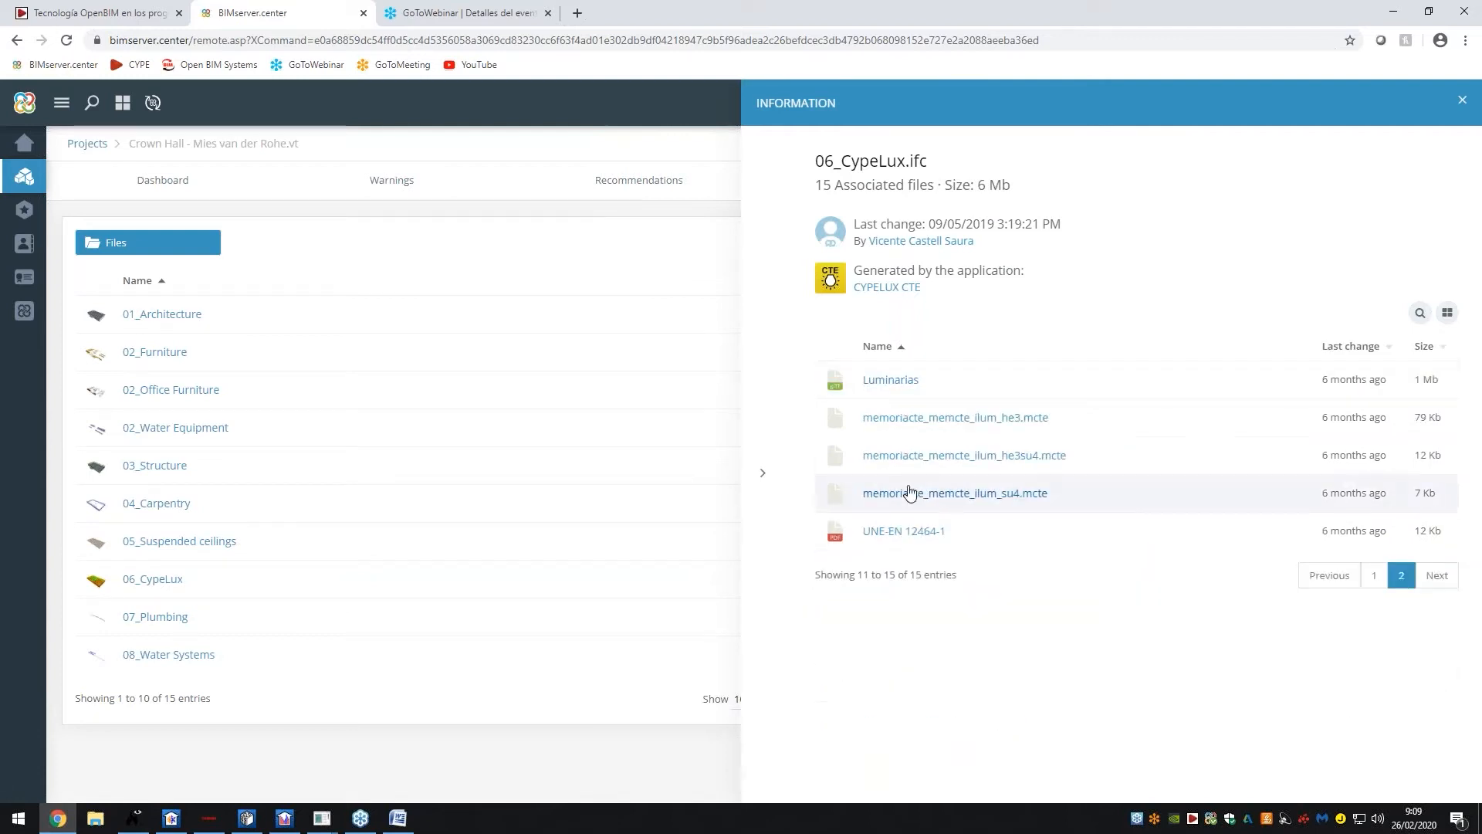
pyautogui.click(712, 452)
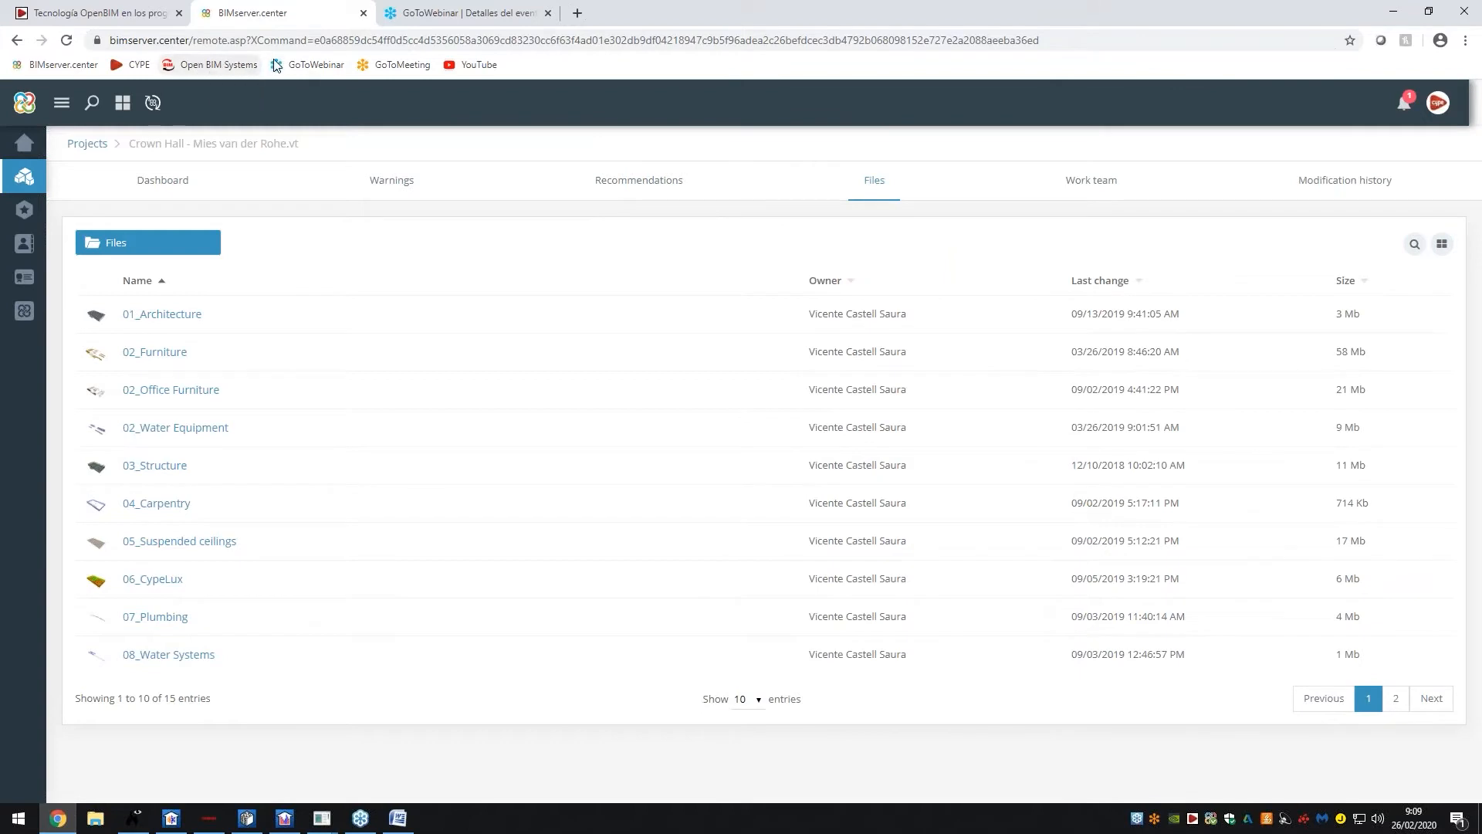
pyautogui.click(97, 9)
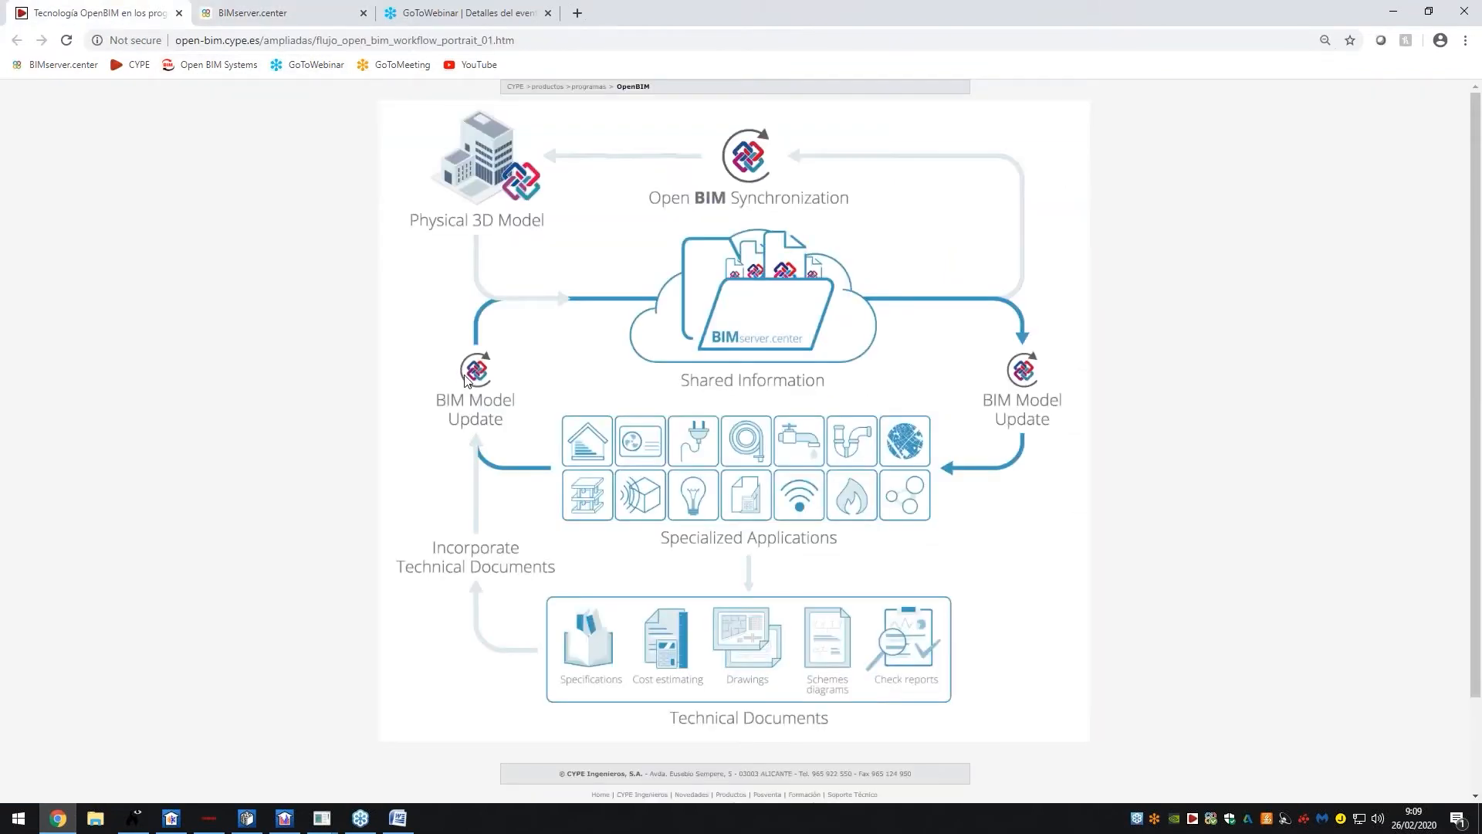
pyautogui.click(255, 13)
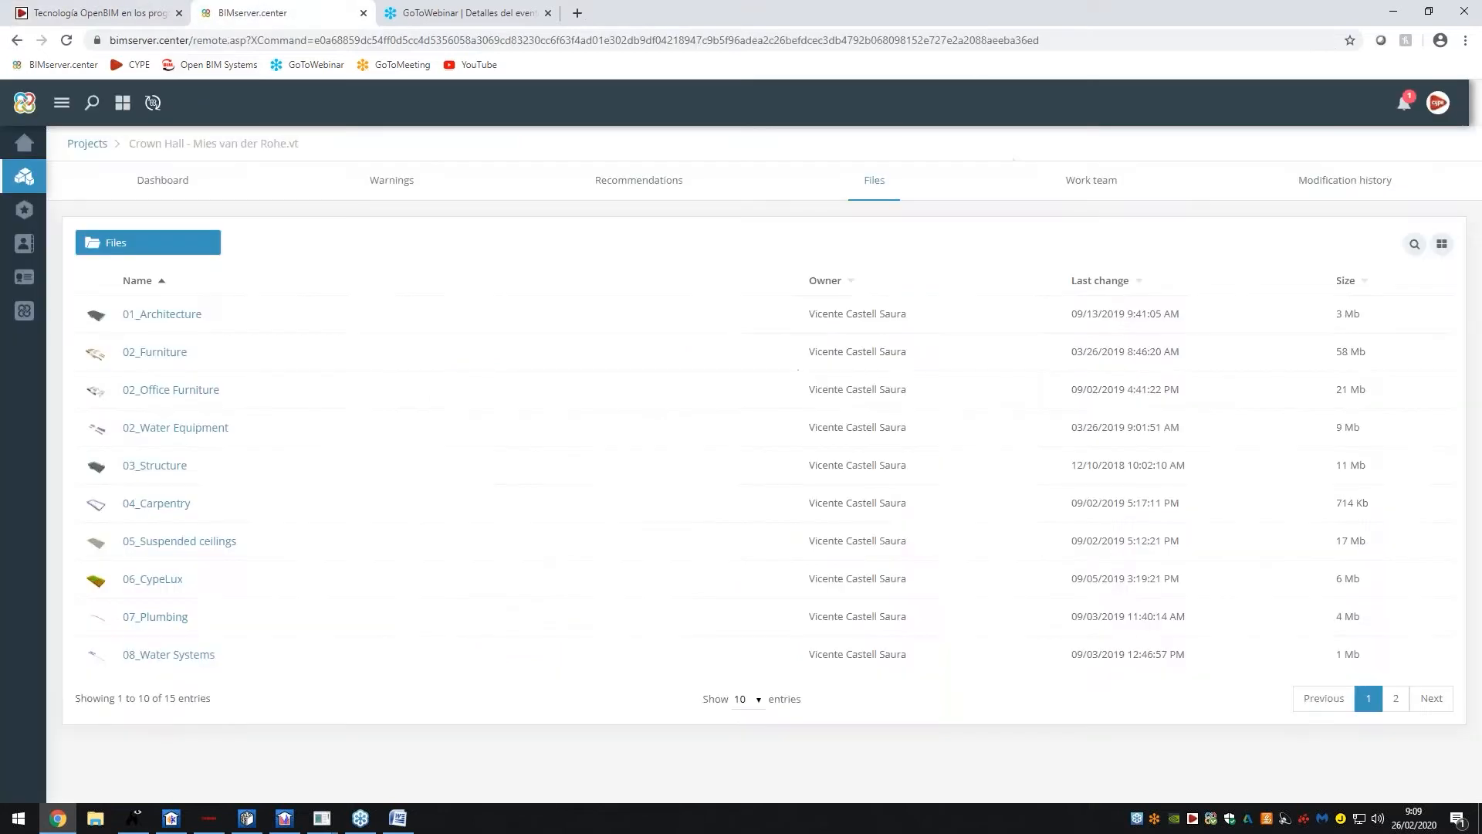
# Show 20 projects per page in the projects list and scroll through the project cards
pyautogui.click(46, 179)
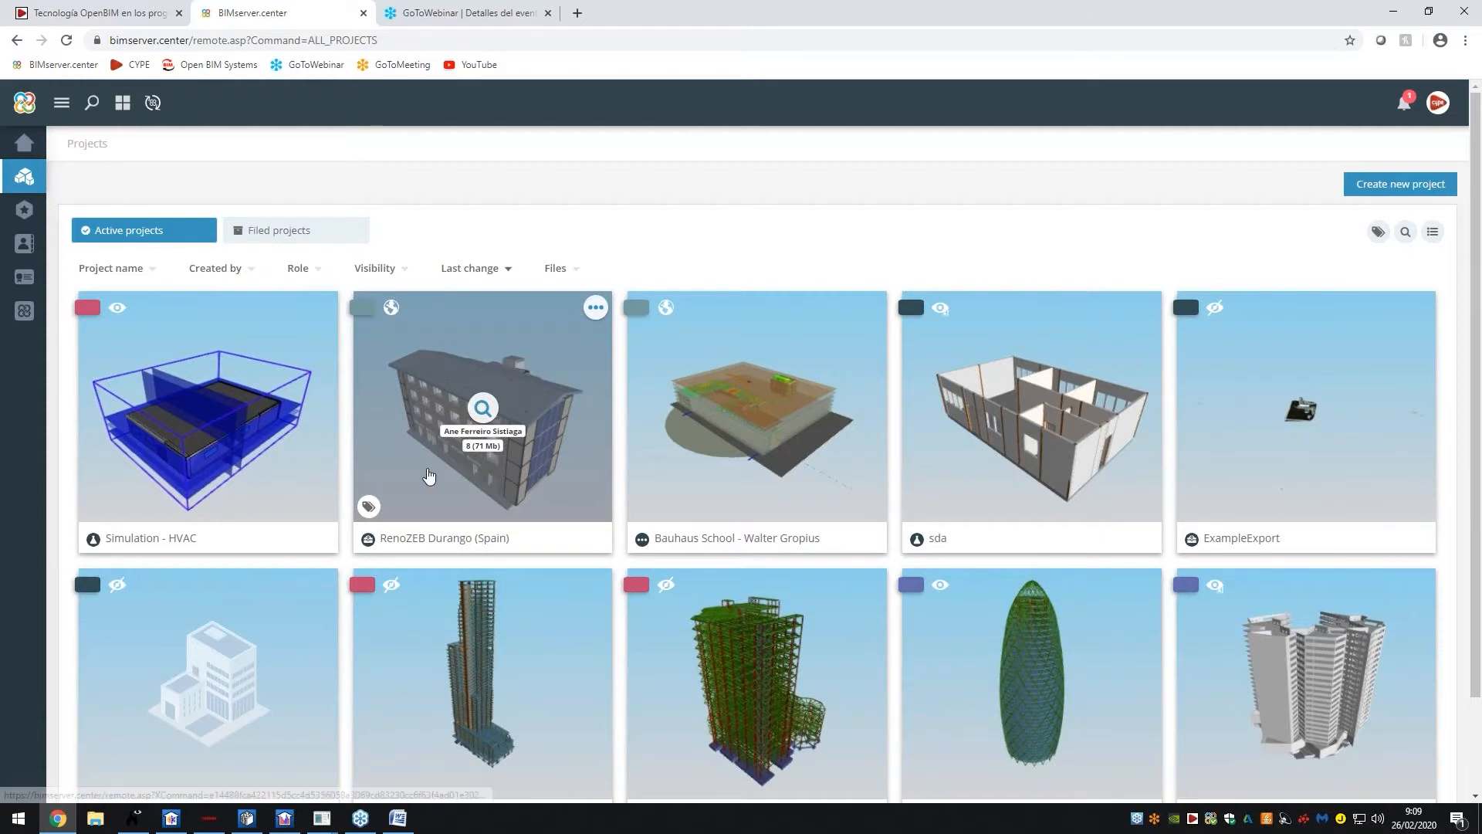
pyautogui.scroll(-2, 425, 473)
pyautogui.click(673, 753)
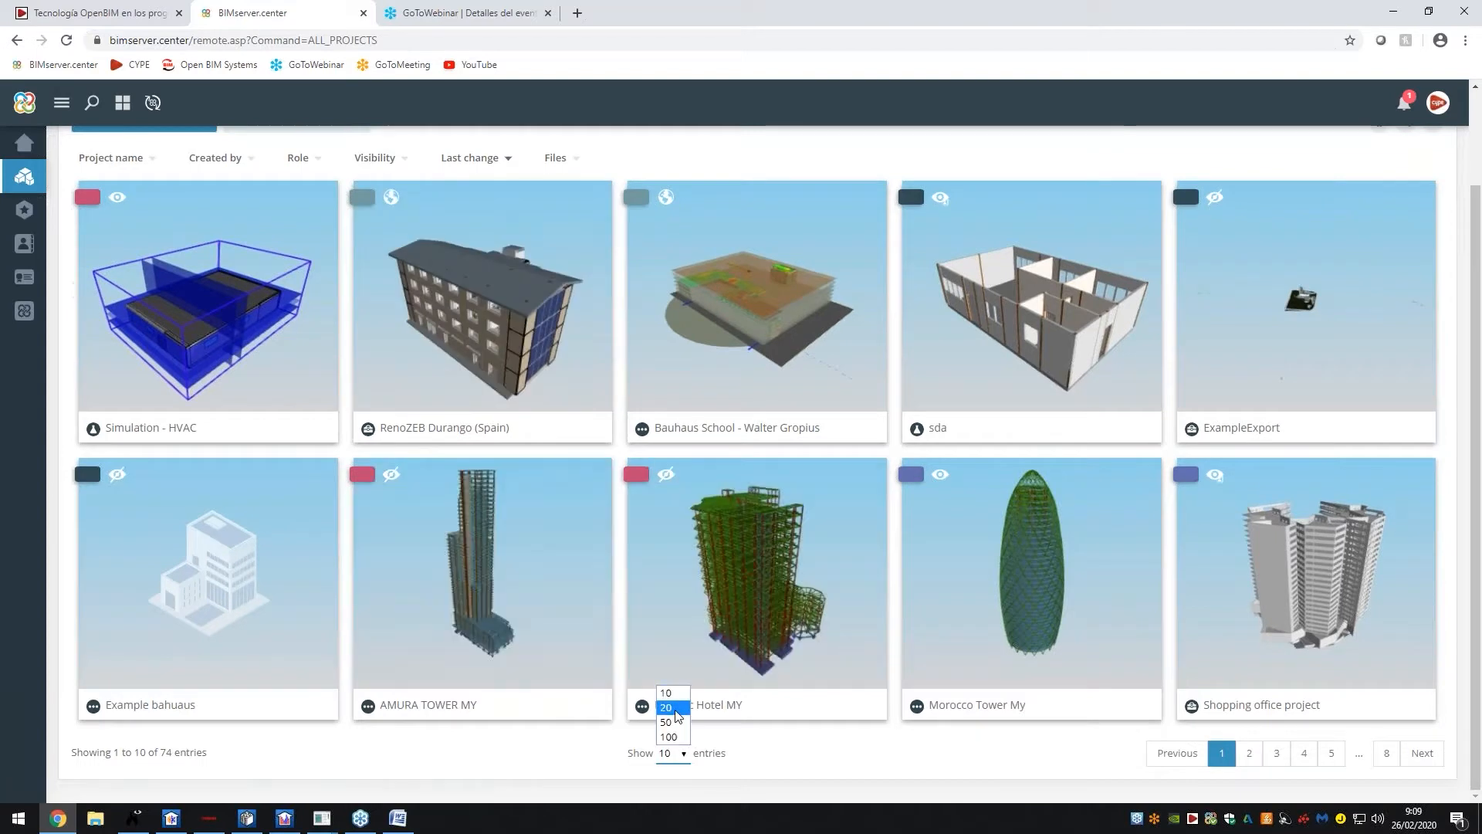
pyautogui.click(671, 705)
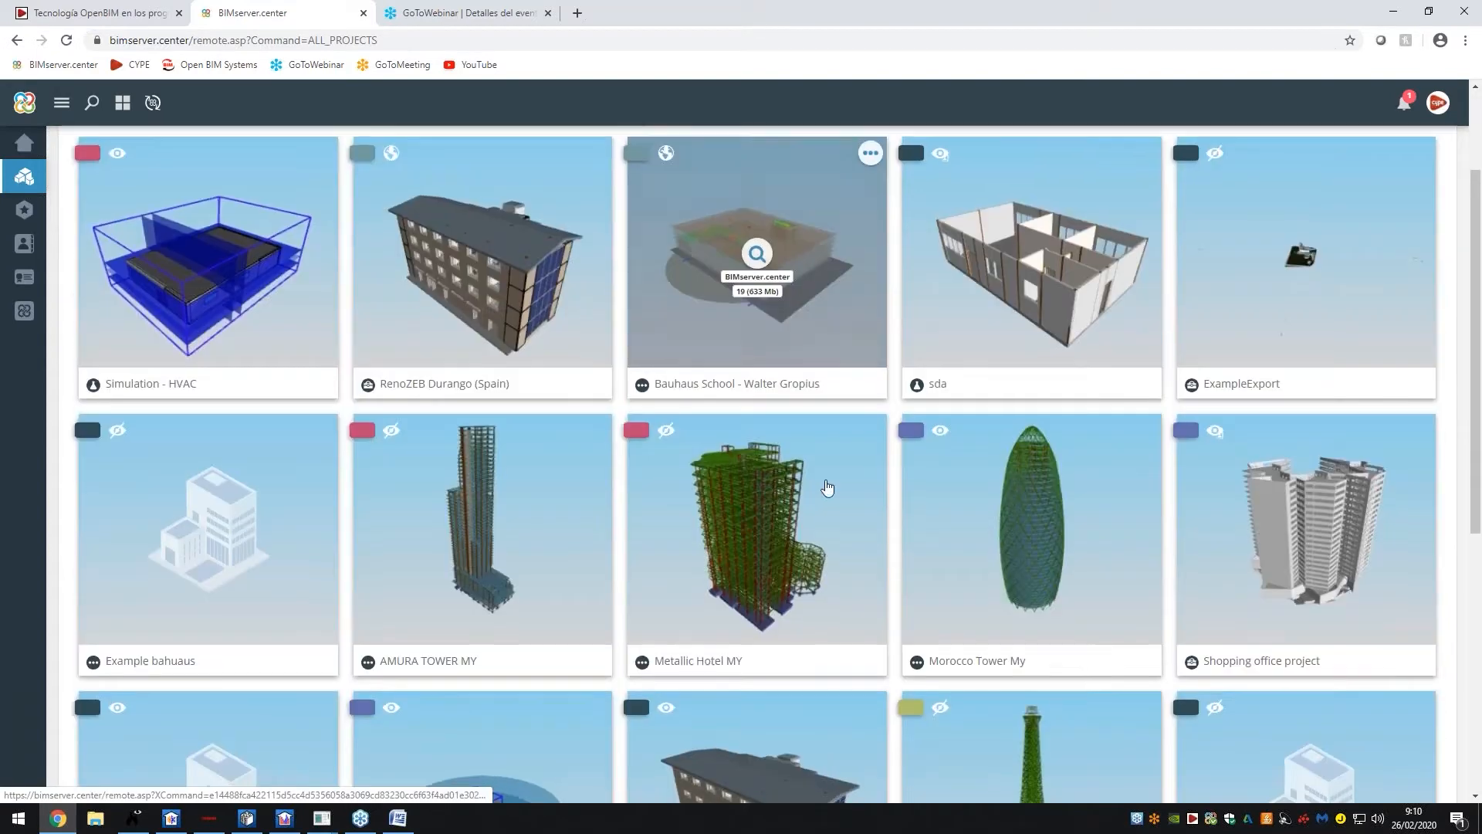
pyautogui.scroll(-2, 788, 511)
pyautogui.scroll(-1, 788, 511)
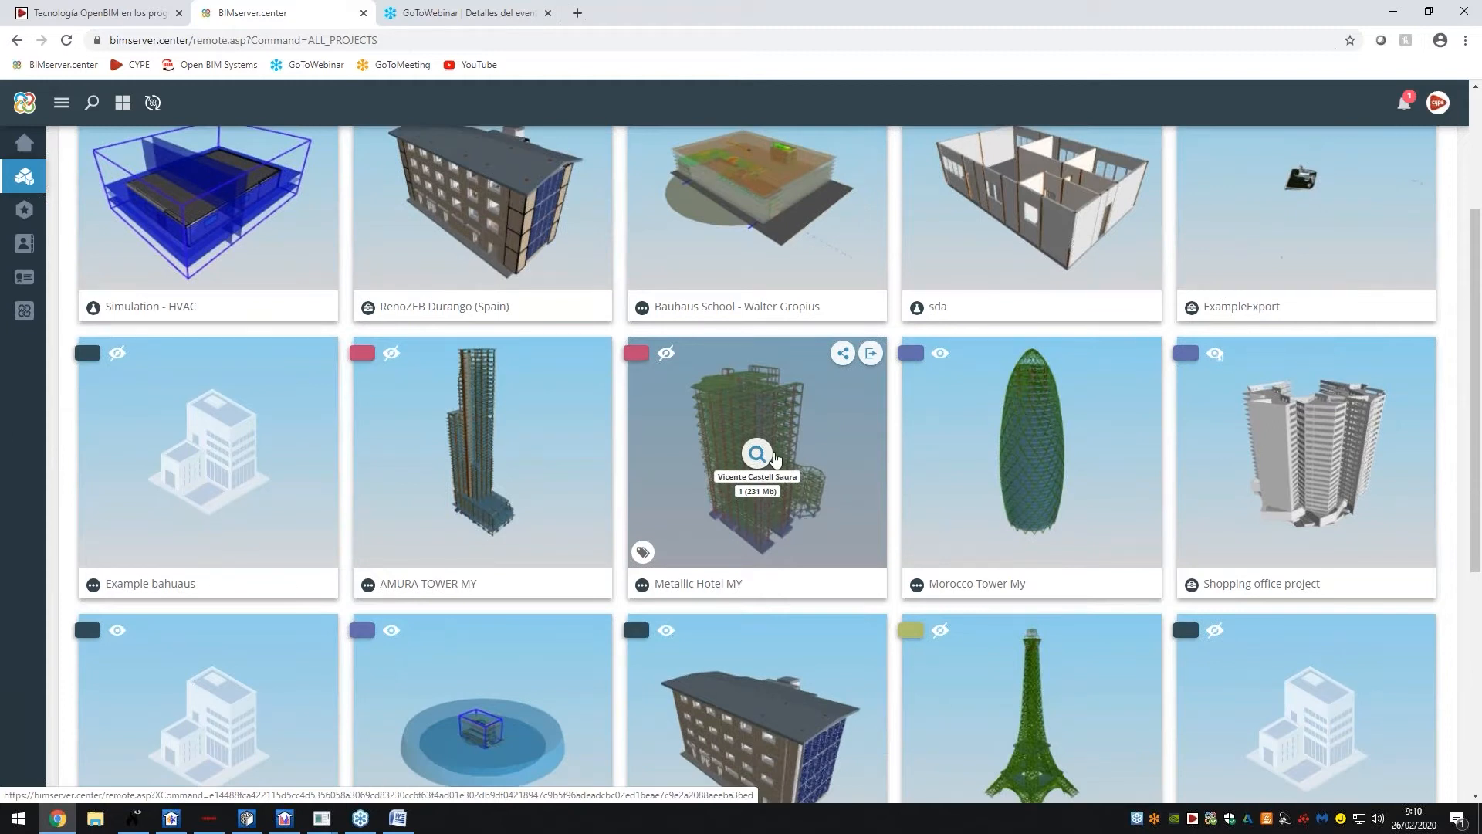
pyautogui.scroll(-2, 775, 459)
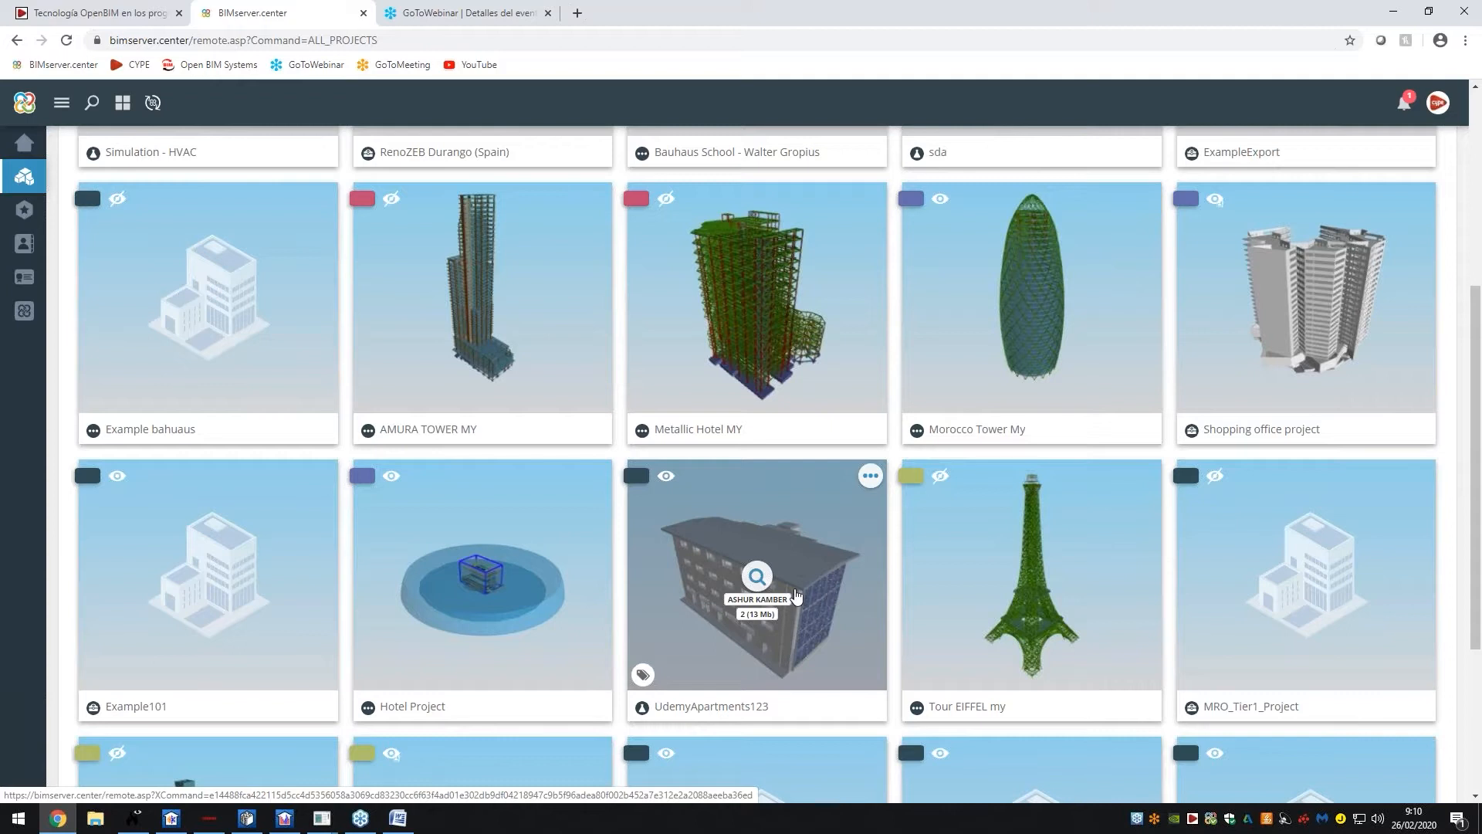
pyautogui.scroll(-1, 797, 594)
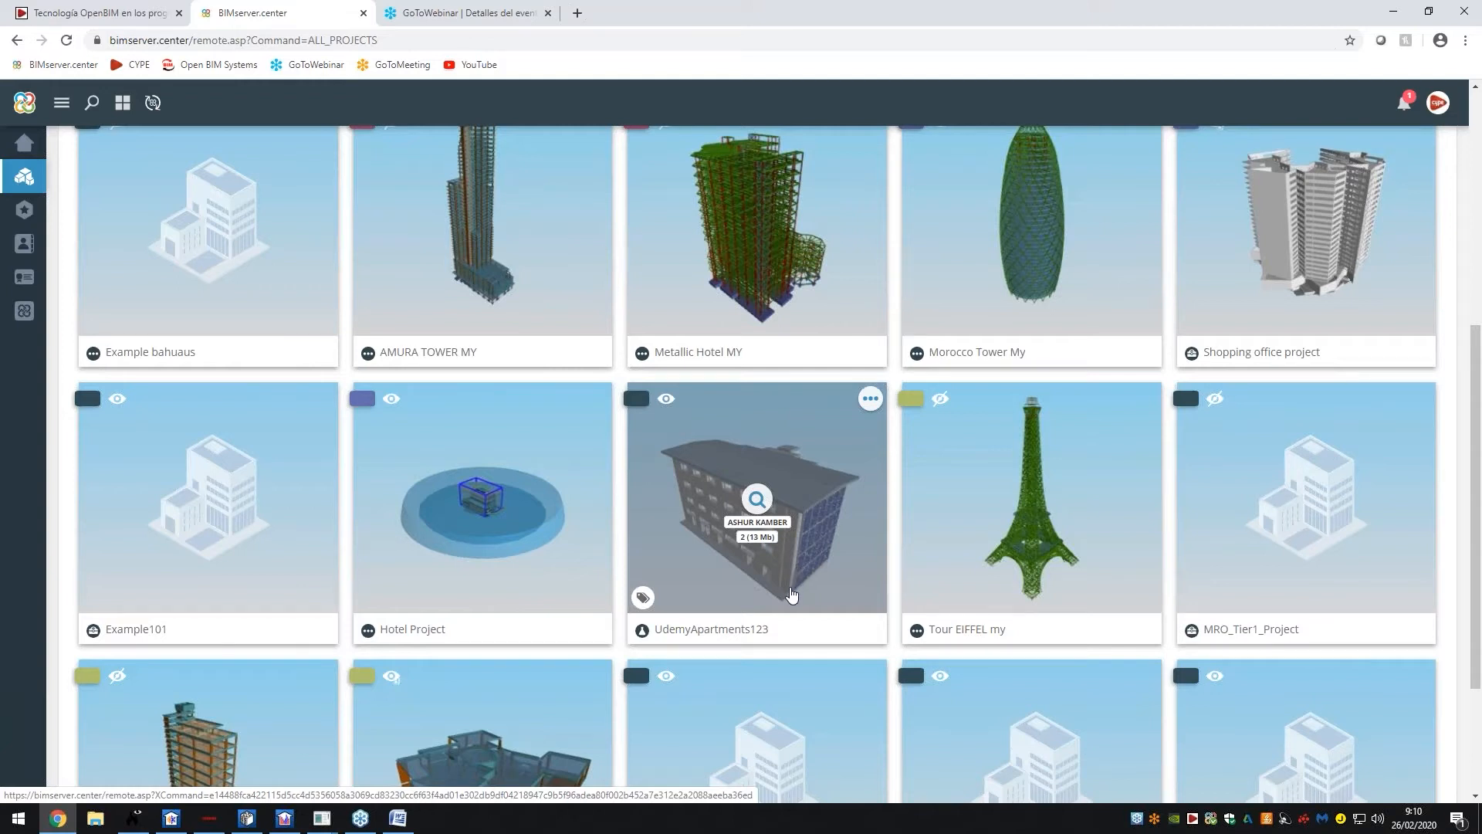
pyautogui.scroll(-2, 792, 593)
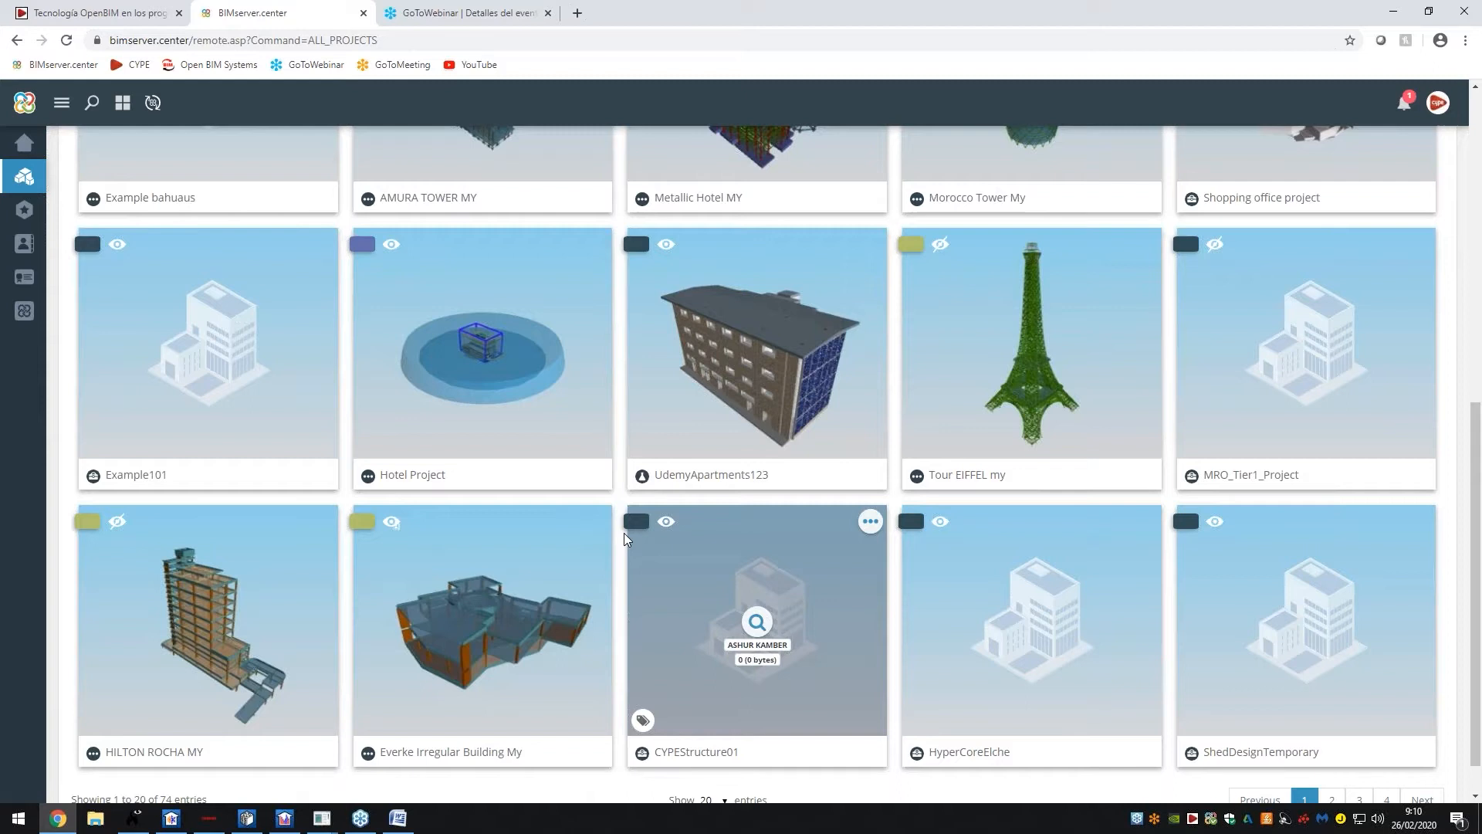
pyautogui.scroll(-1, 689, 672)
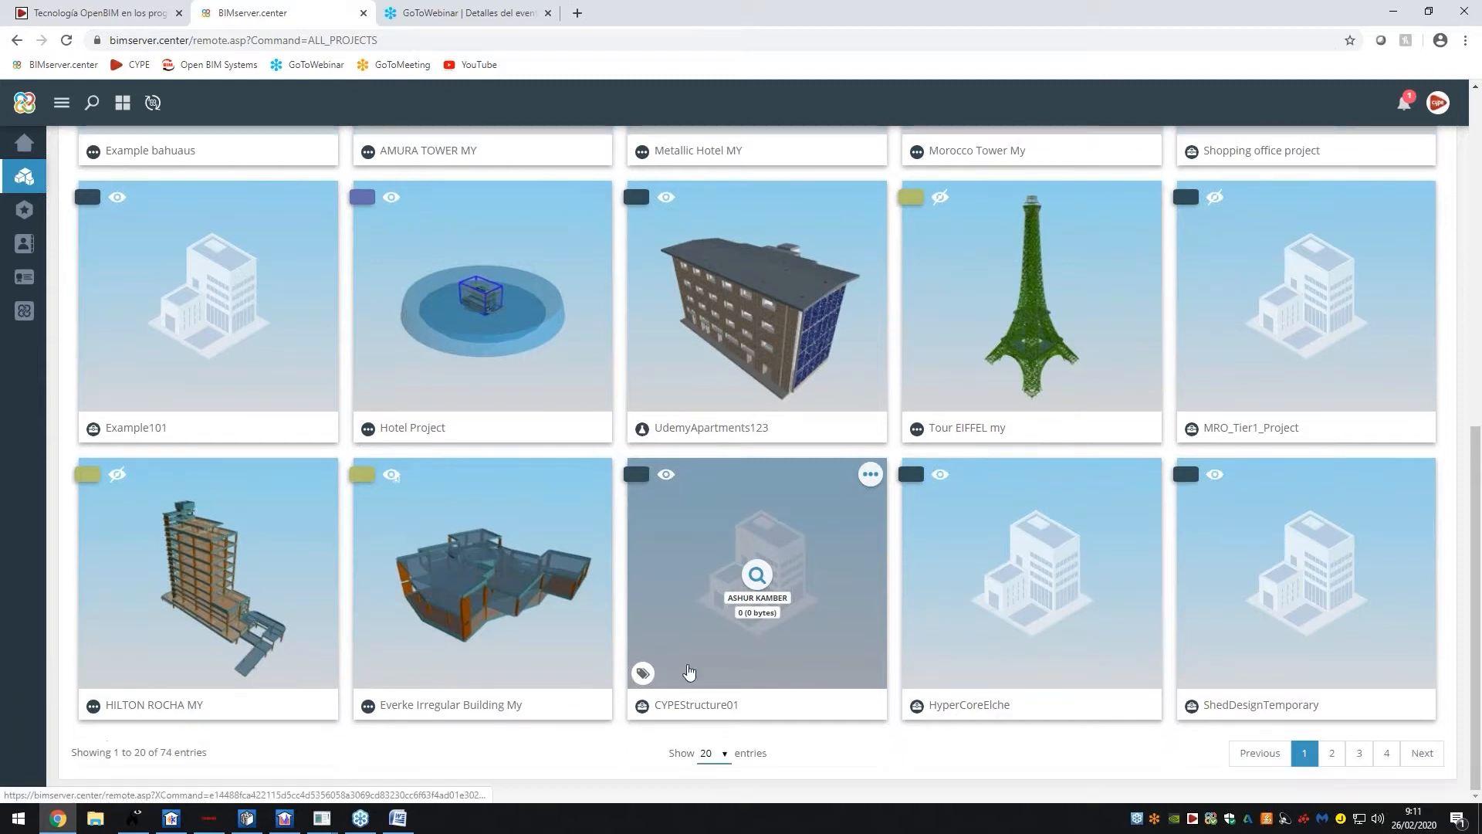
pyautogui.scroll(8, 587, 447)
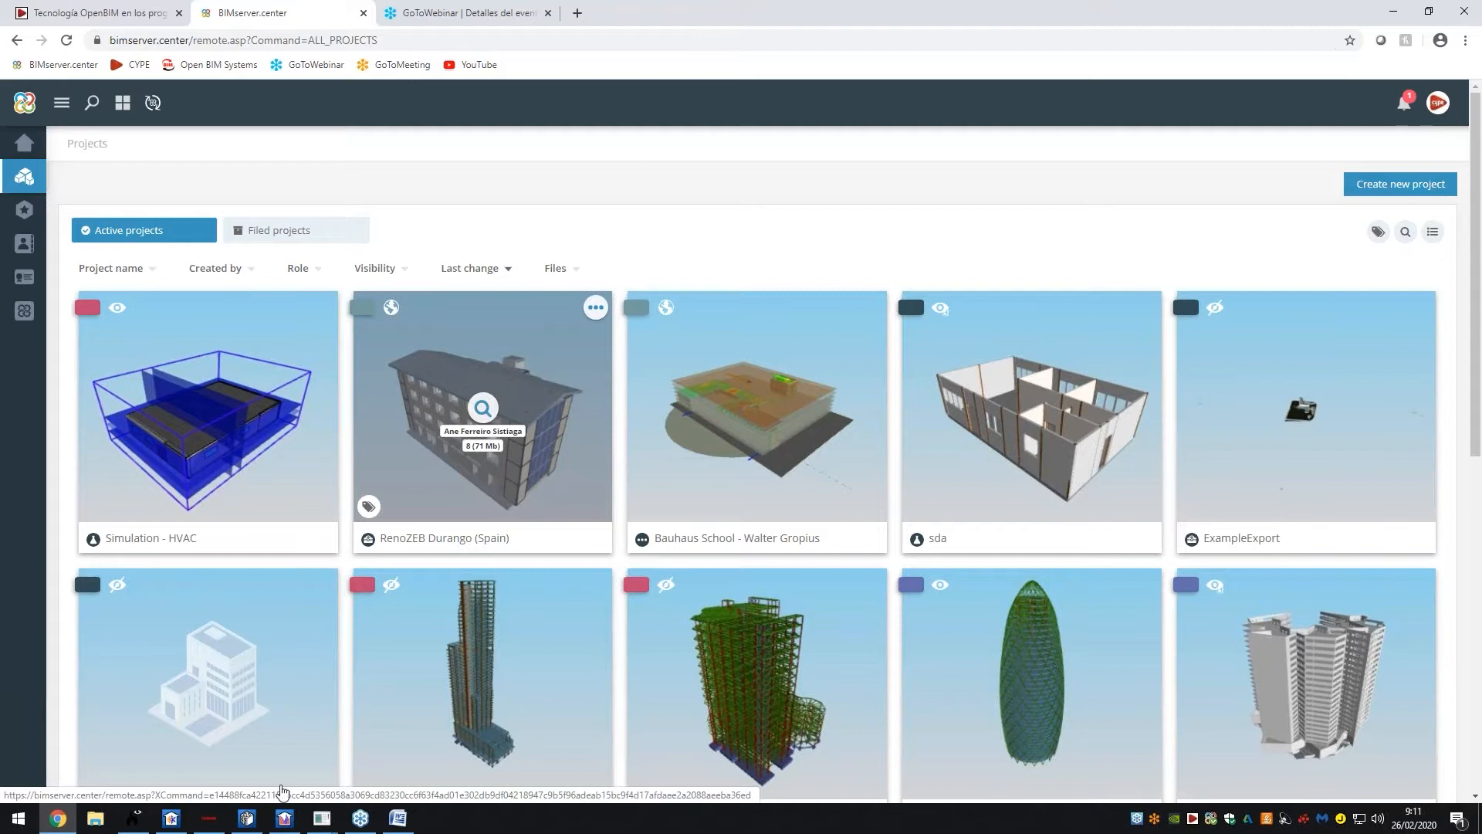
pyautogui.moveTo(171, 823)
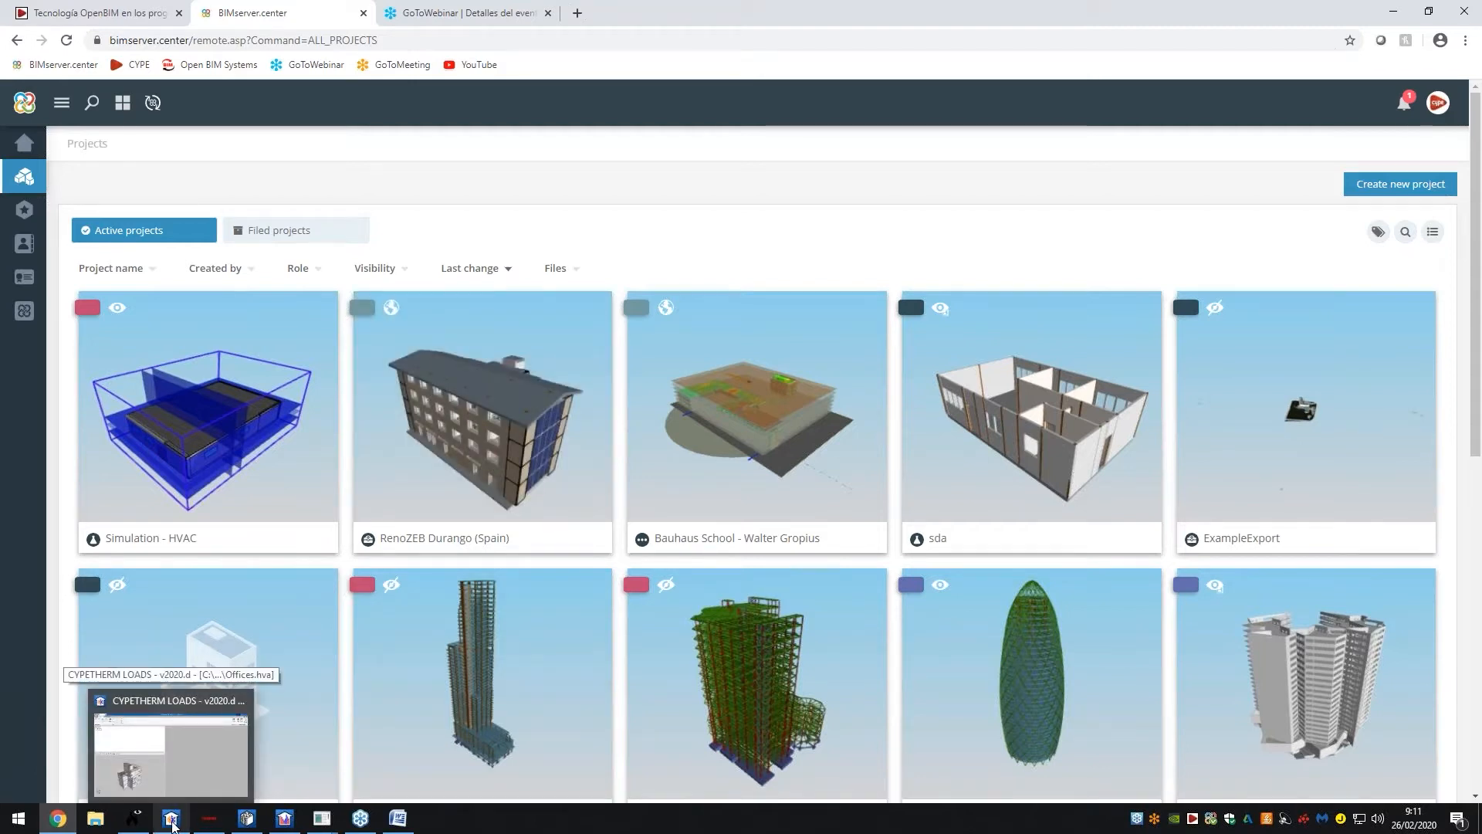
pyautogui.click(171, 823)
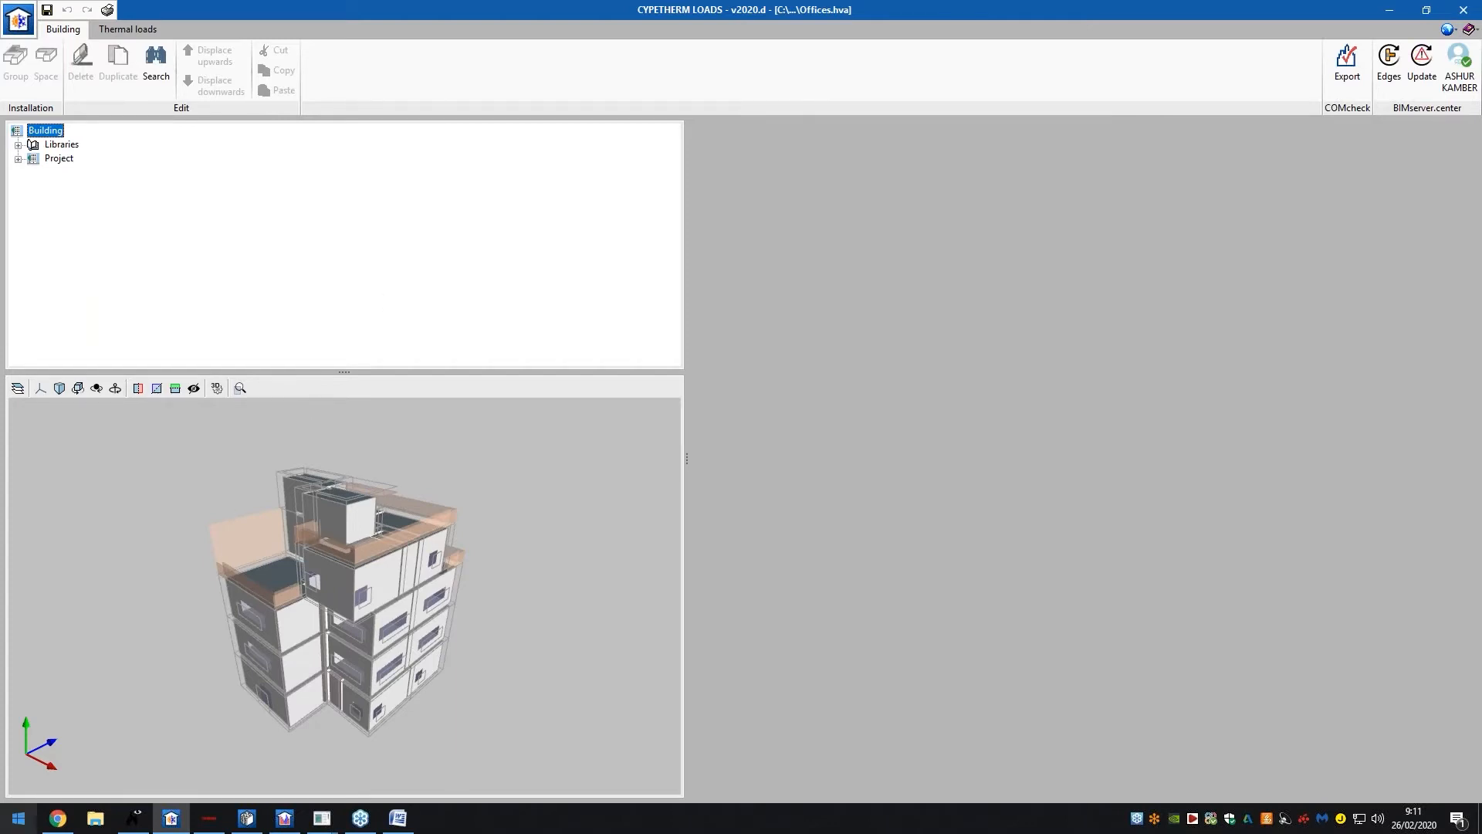
pyautogui.click(68, 823)
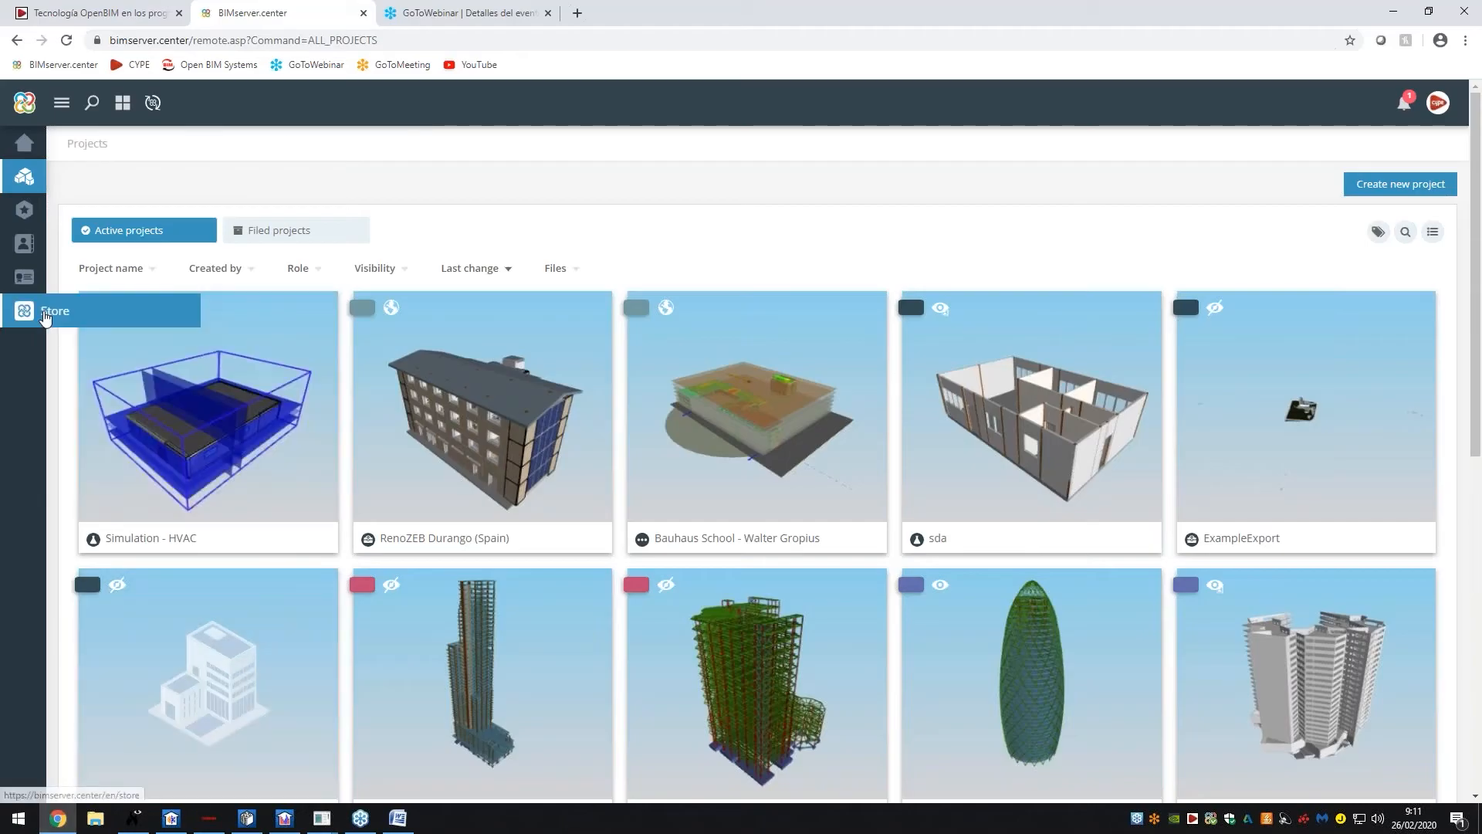
pyautogui.click(51, 314)
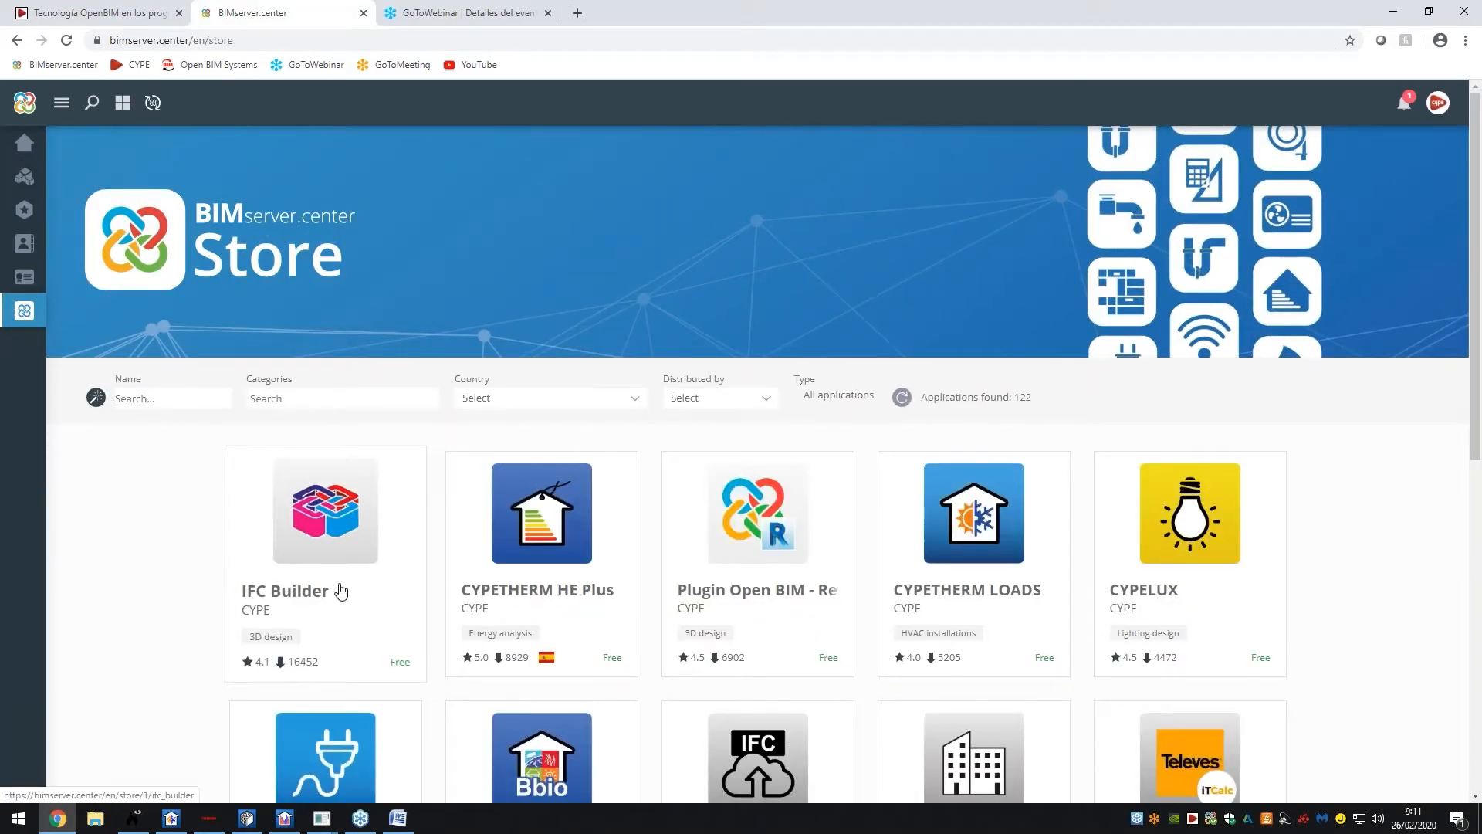
# Read the CYPETHERM LOADS details, including supported Windows versions and languages, then return to the Store
pyautogui.scroll(-1, 262, 551)
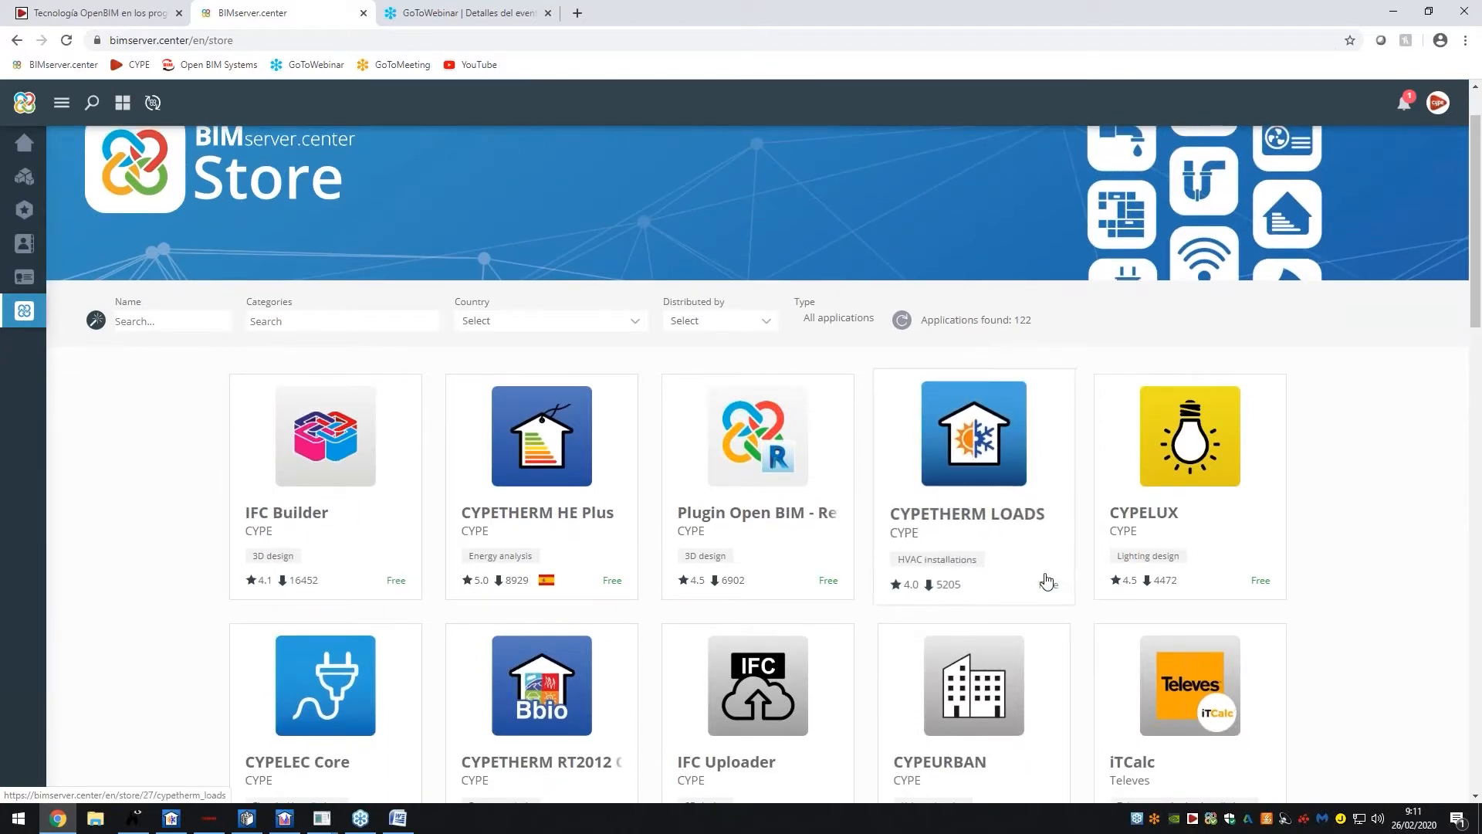
pyautogui.click(1003, 515)
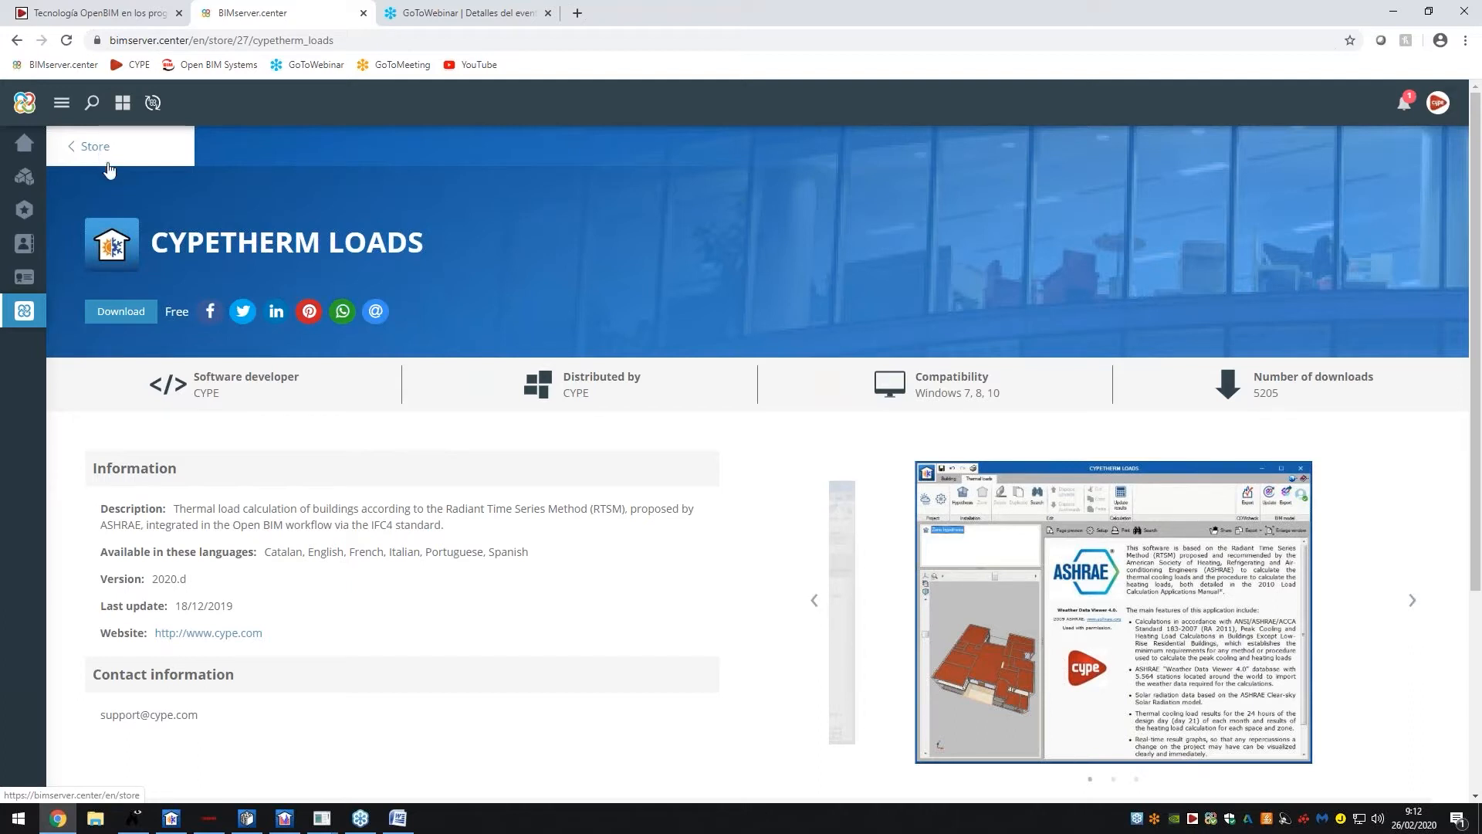
pyautogui.moveTo(916, 393); pyautogui.dragTo(1002, 394)
pyautogui.click(966, 393)
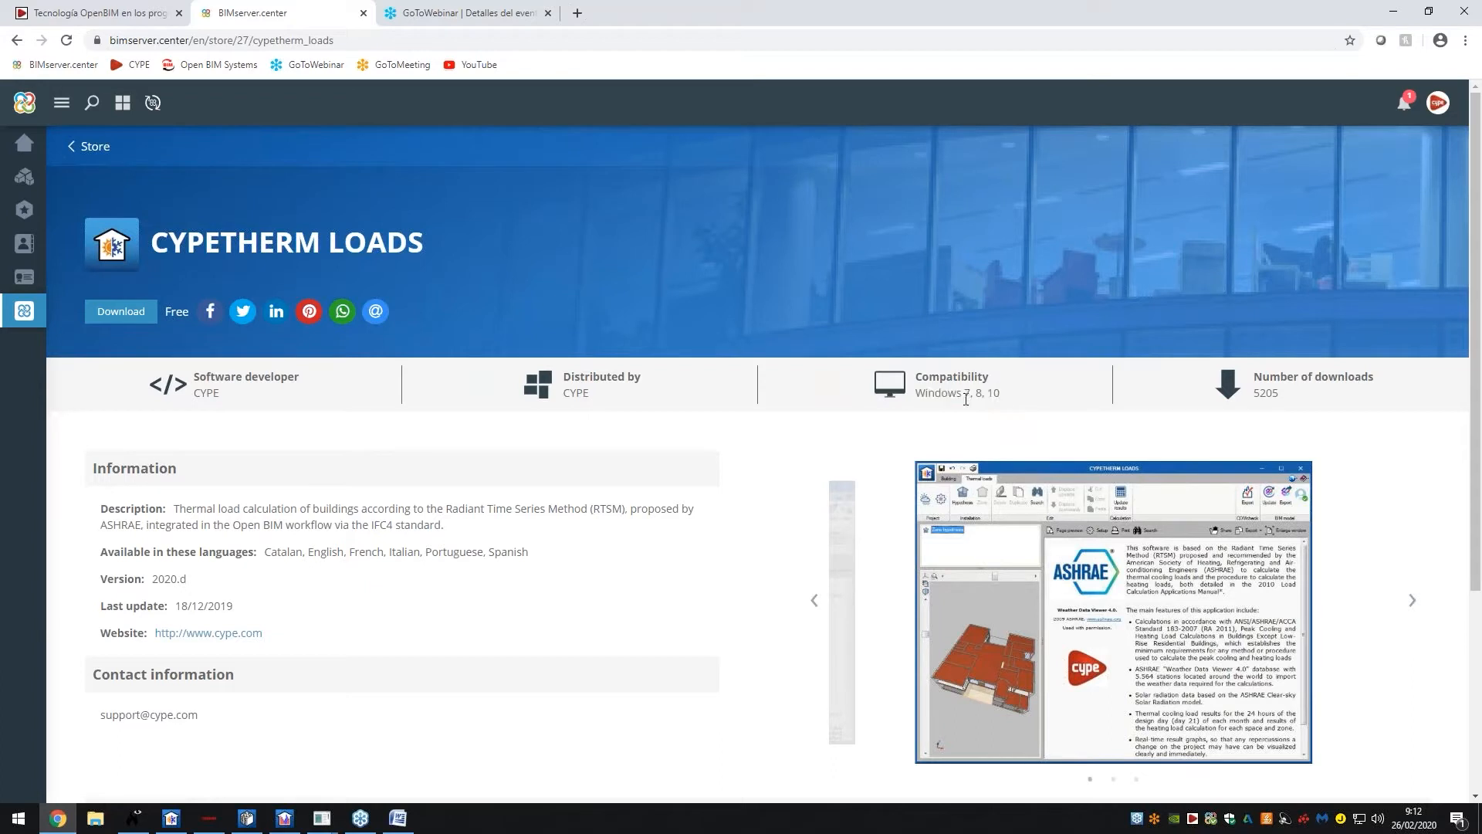
pyautogui.moveTo(264, 552); pyautogui.dragTo(529, 550)
pyautogui.click(529, 550)
pyautogui.click(94, 147)
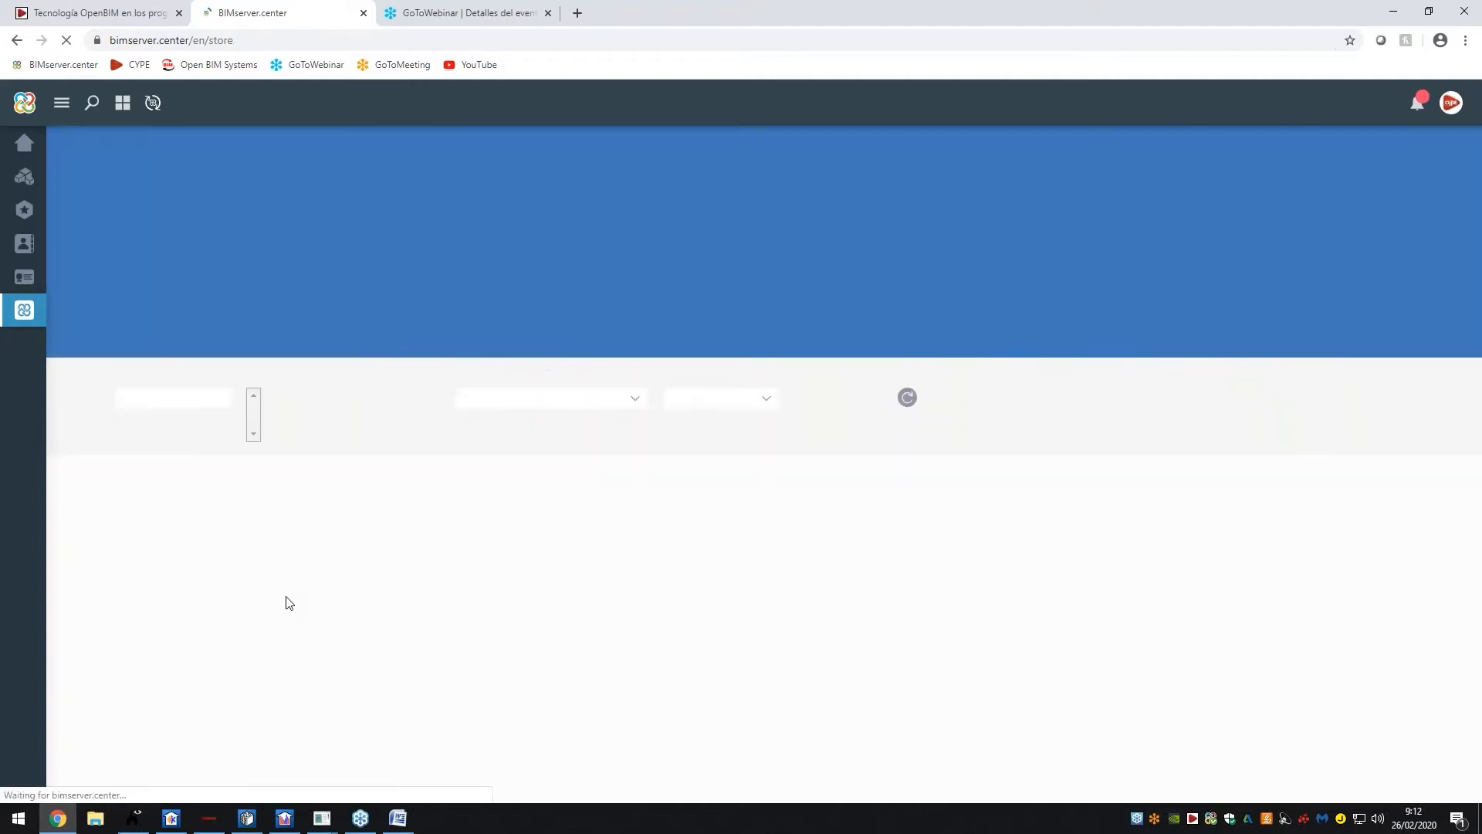
# Filter the Store by the HVAC installations category and browse its 22 apps
pyautogui.scroll(-1, 337, 572)
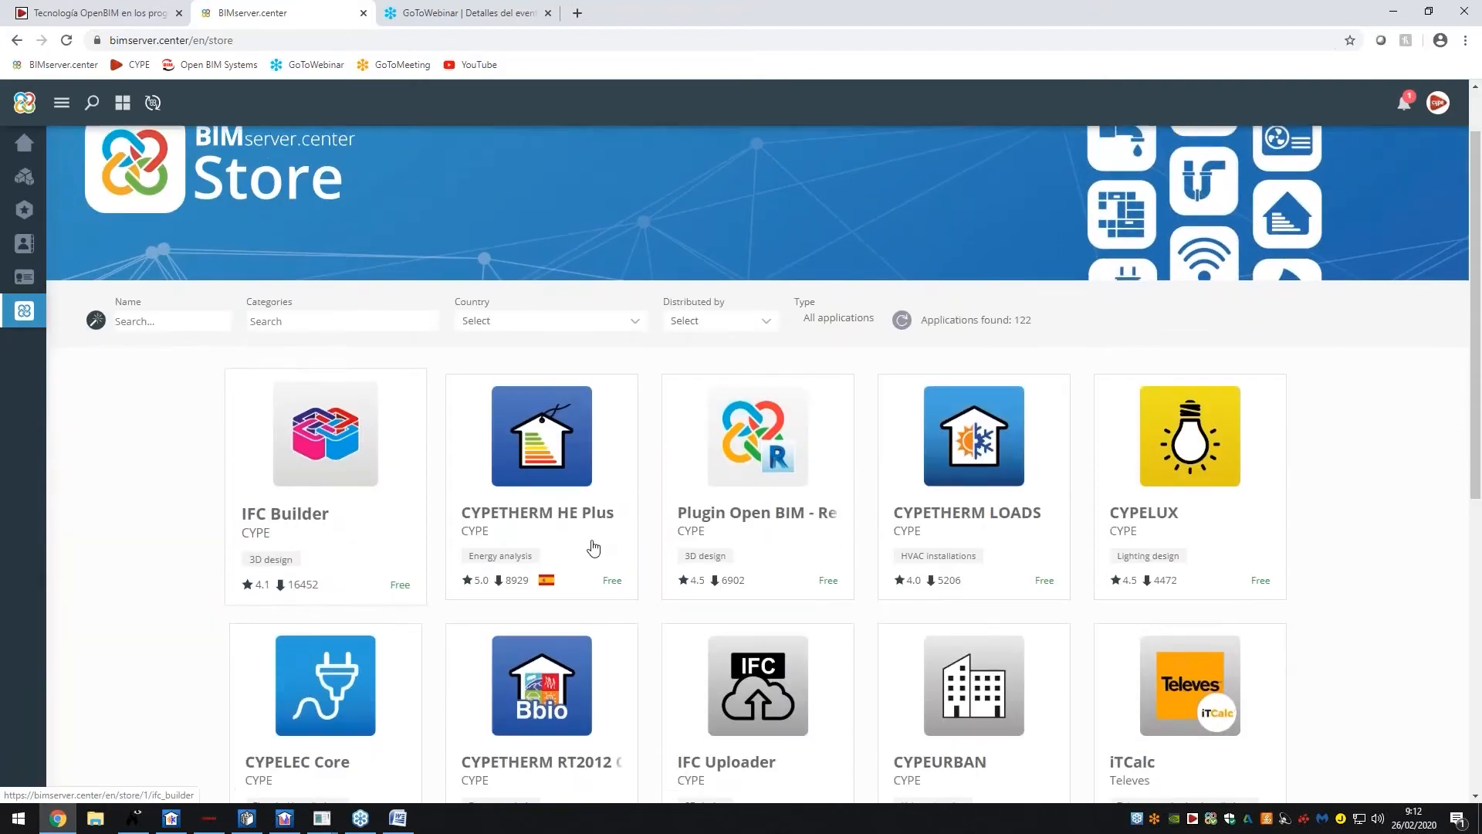
pyautogui.click(296, 326)
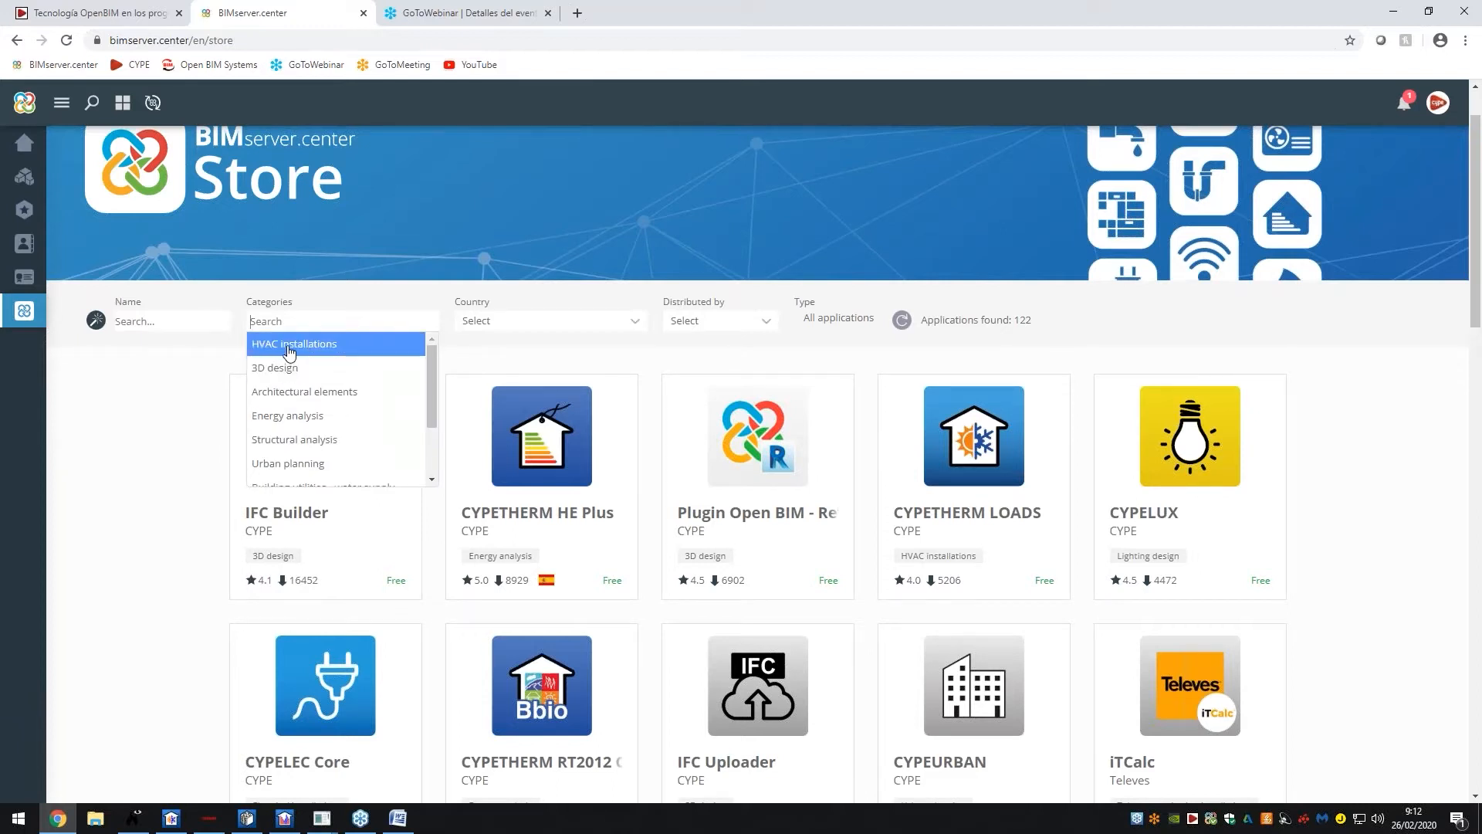
pyautogui.click(289, 347)
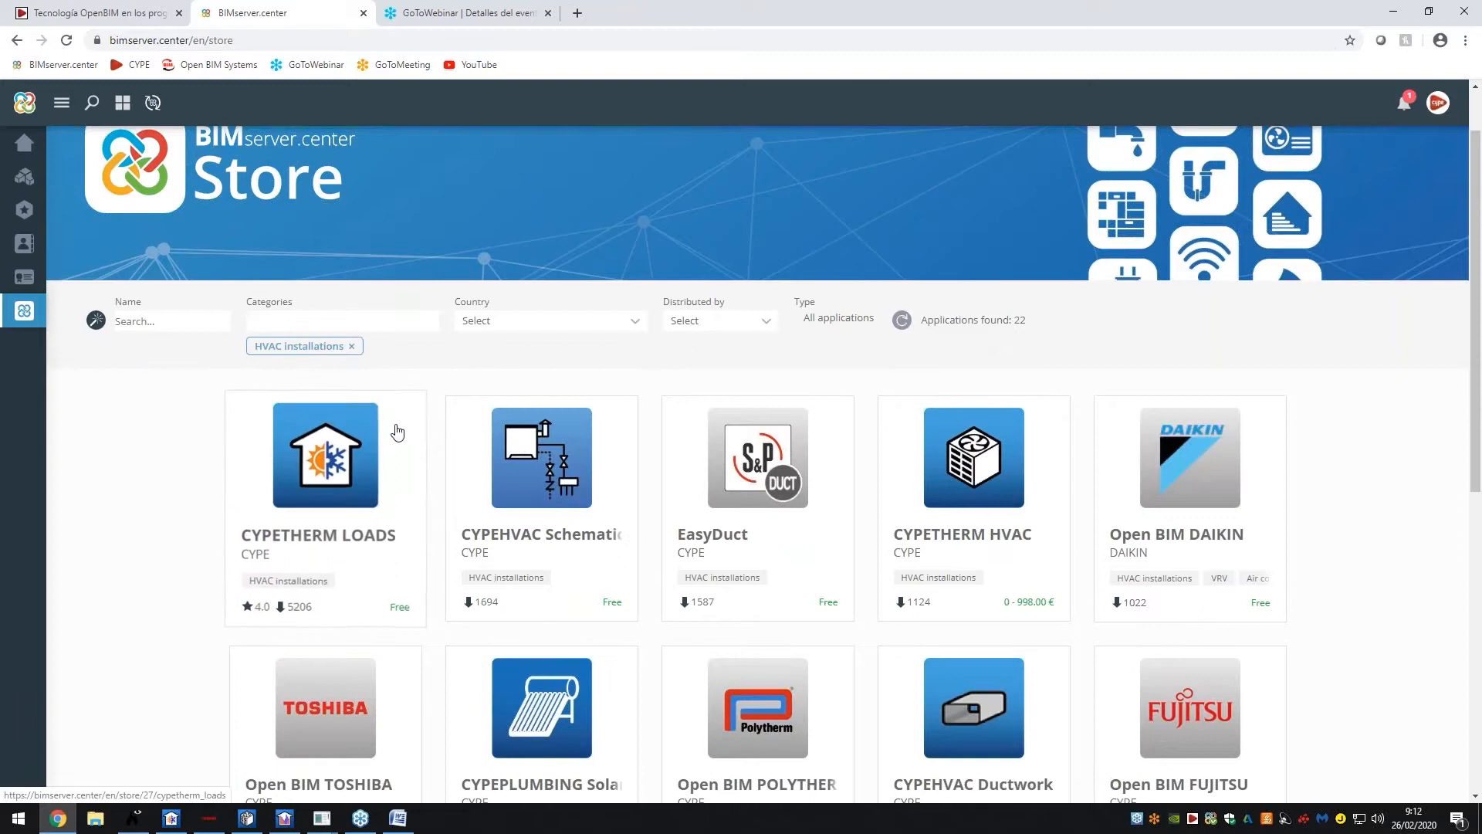
pyautogui.scroll(-1, 391, 436)
pyautogui.scroll(-2, 444, 454)
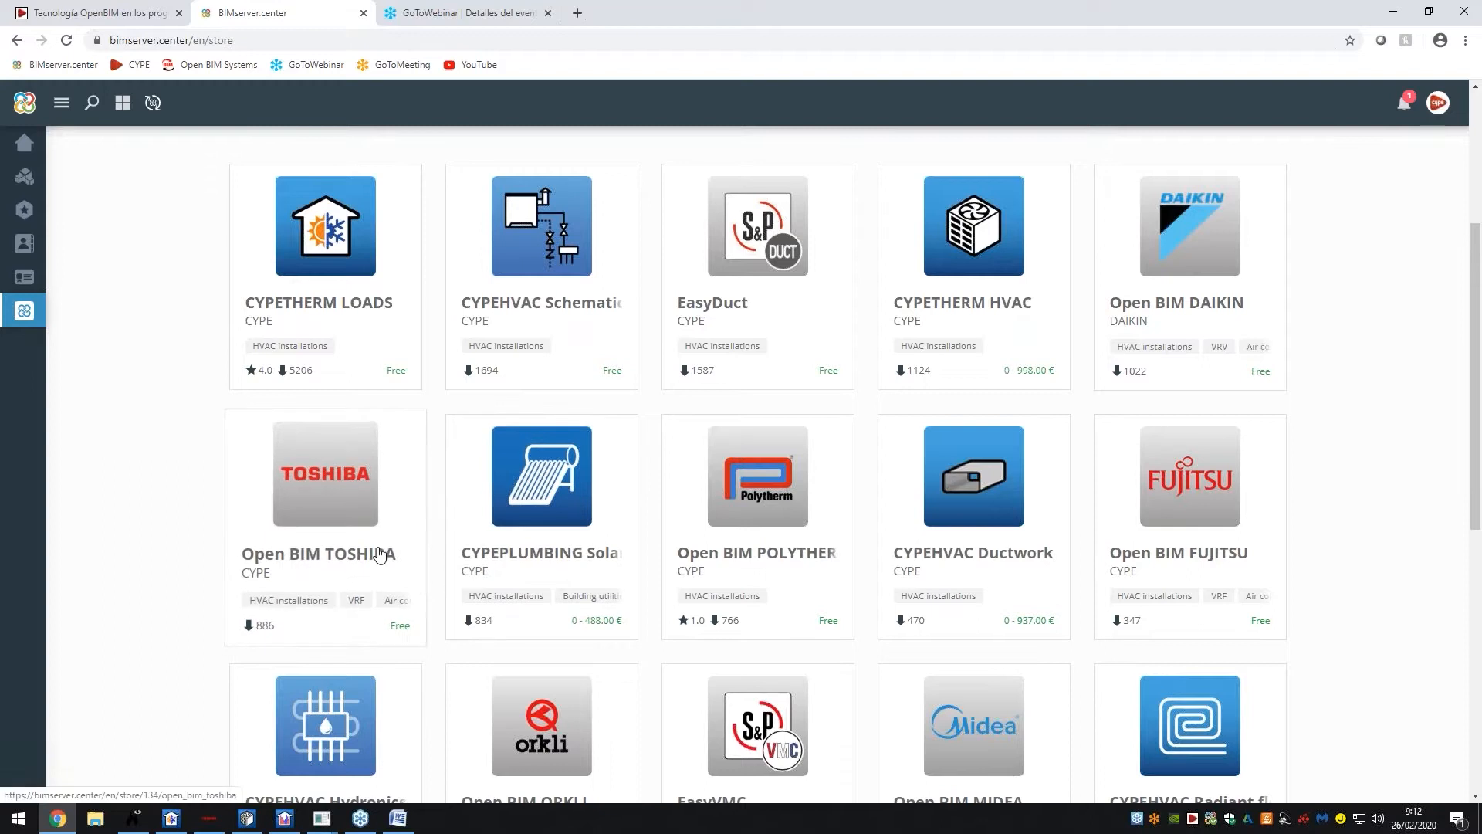
pyautogui.scroll(-2, 379, 555)
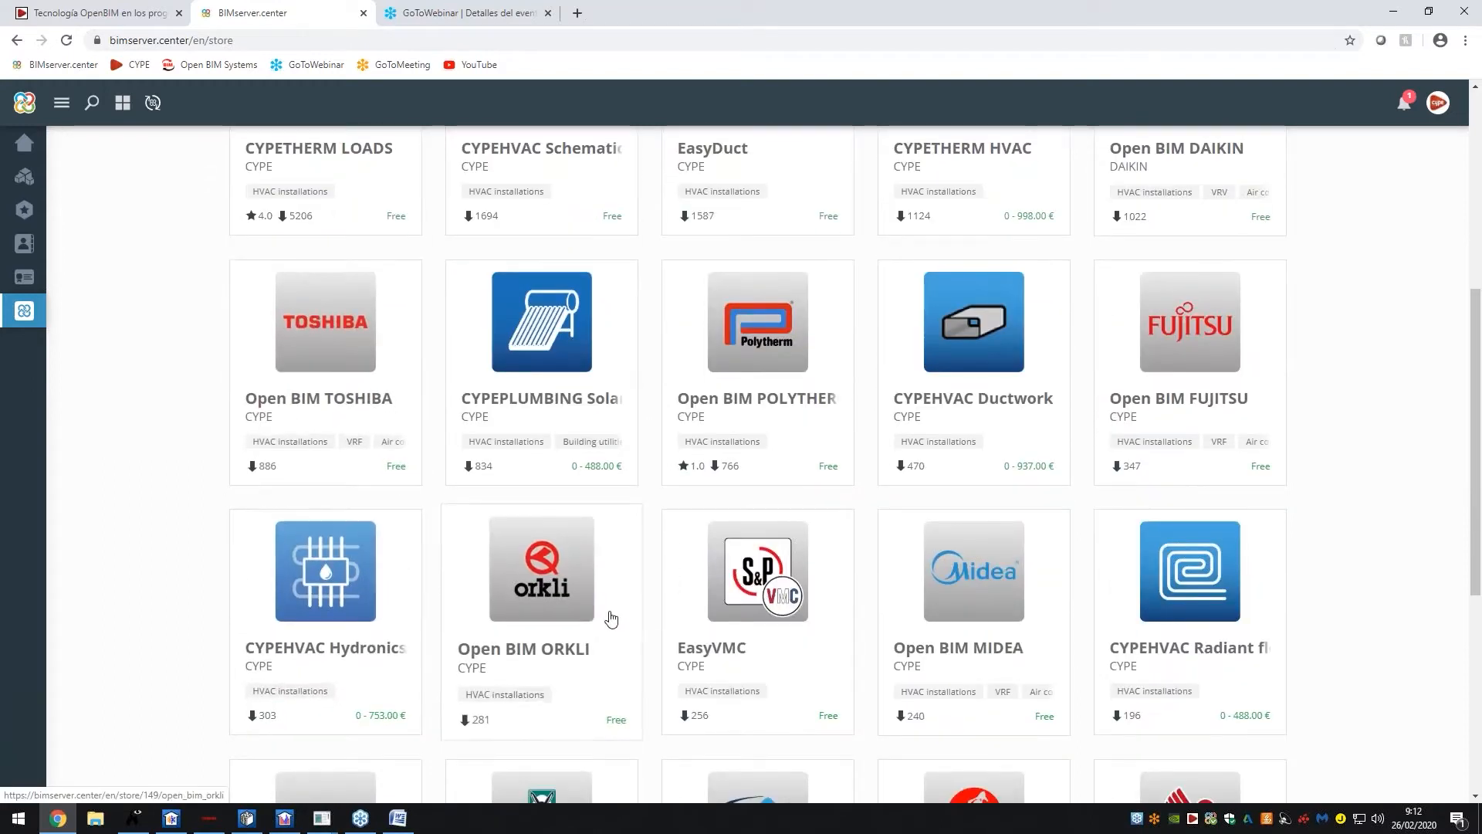
pyautogui.scroll(-4, 945, 669)
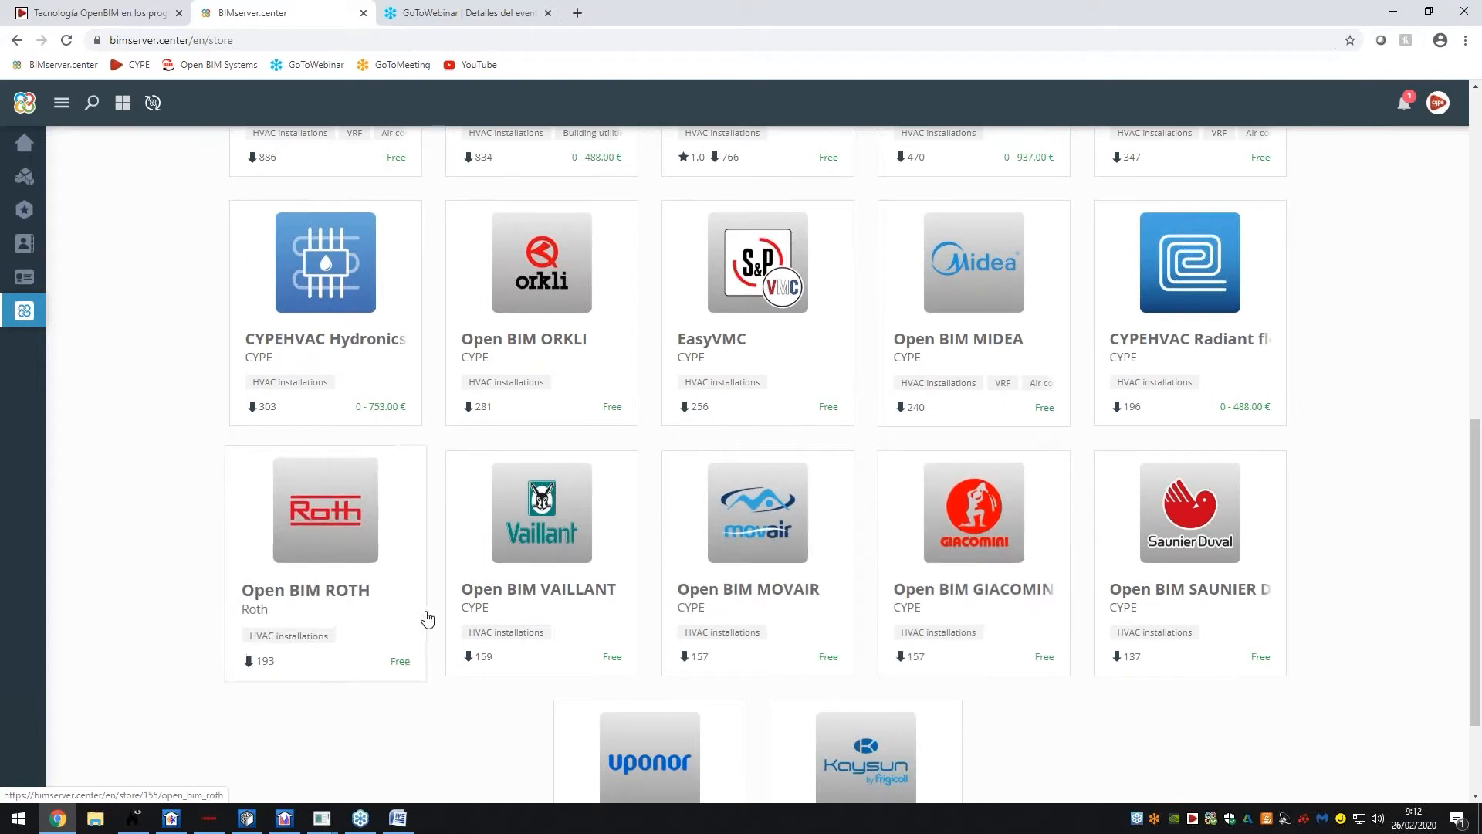
pyautogui.scroll(-1, 440, 647)
pyautogui.scroll(5, 440, 641)
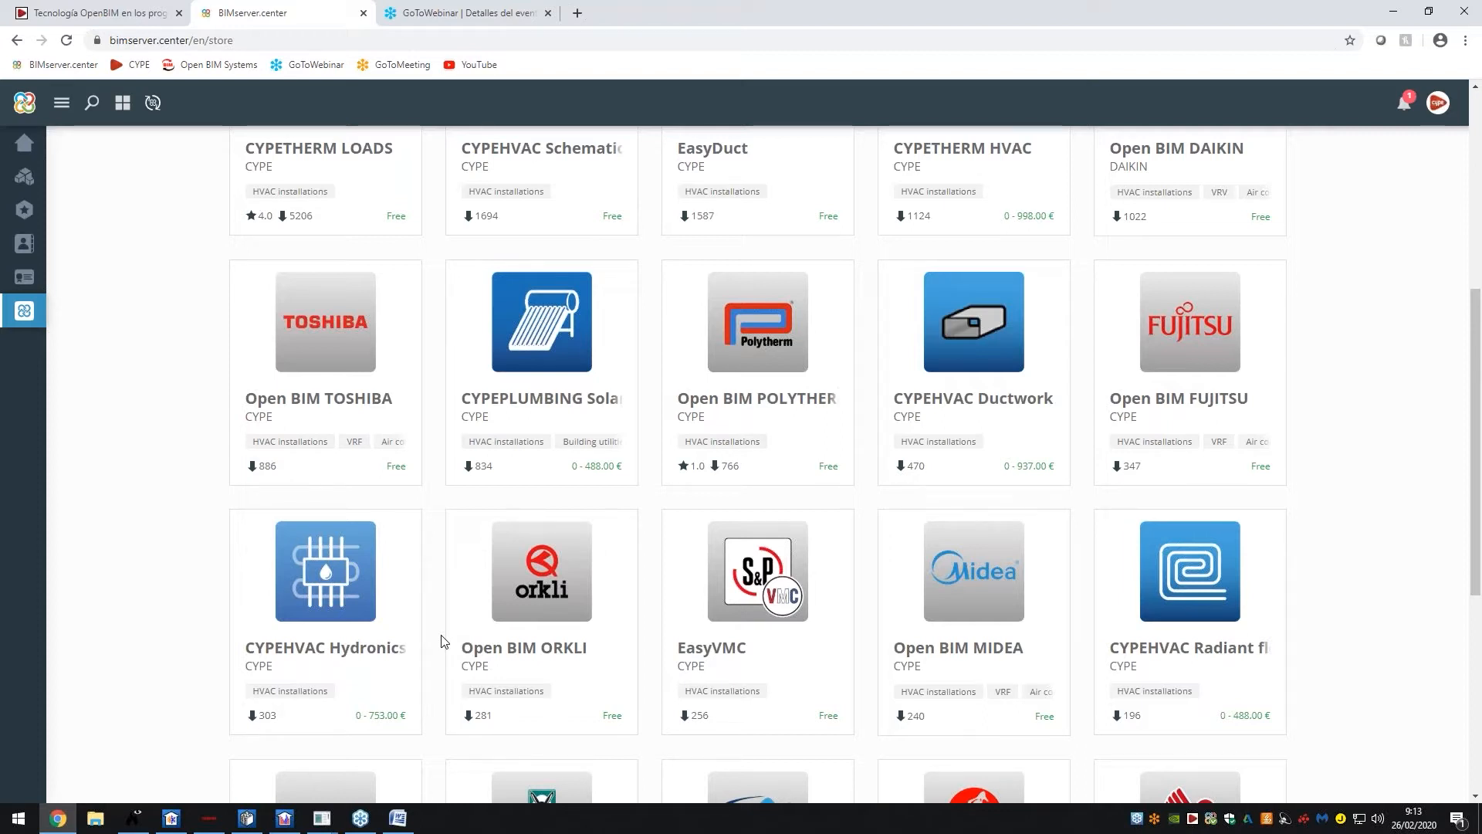
pyautogui.scroll(4, 640, 446)
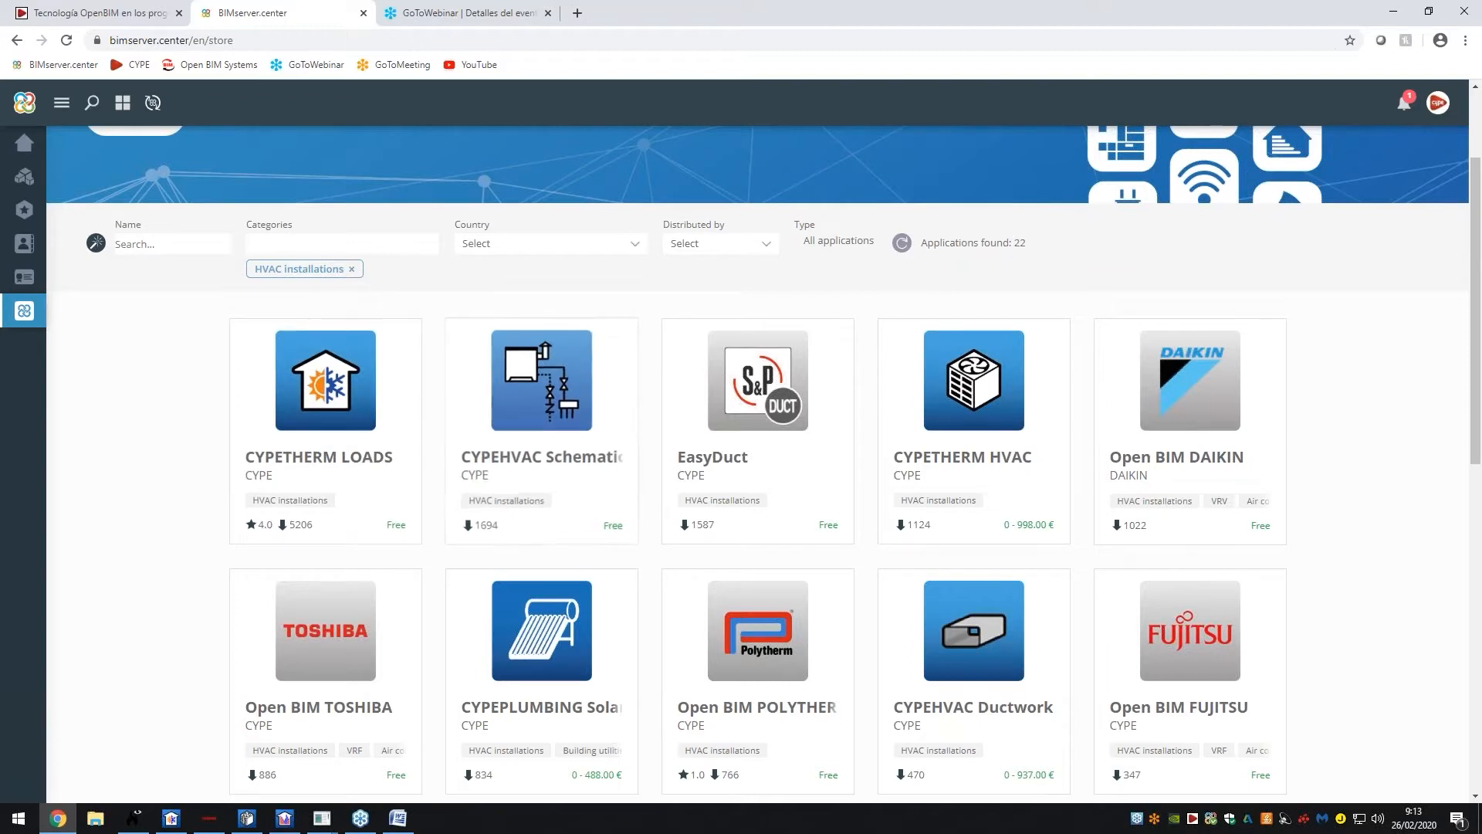
# Restrict the HVAC apps to Only manufacturer systems (15 results) and bring CYPETHERM LOADS forward
pyautogui.click(811, 243)
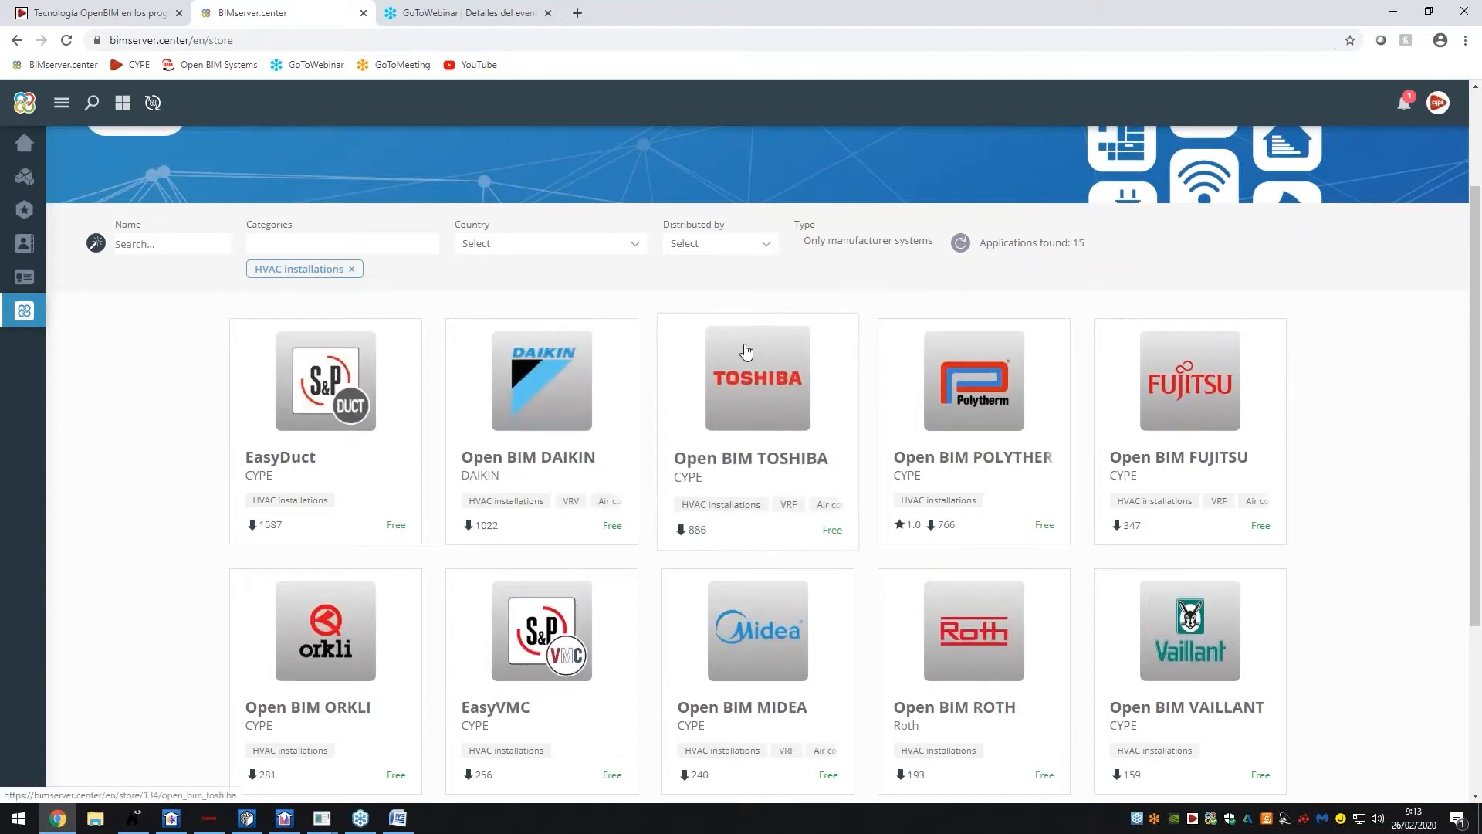
pyautogui.scroll(-1, 739, 224)
pyautogui.scroll(-3, 681, 390)
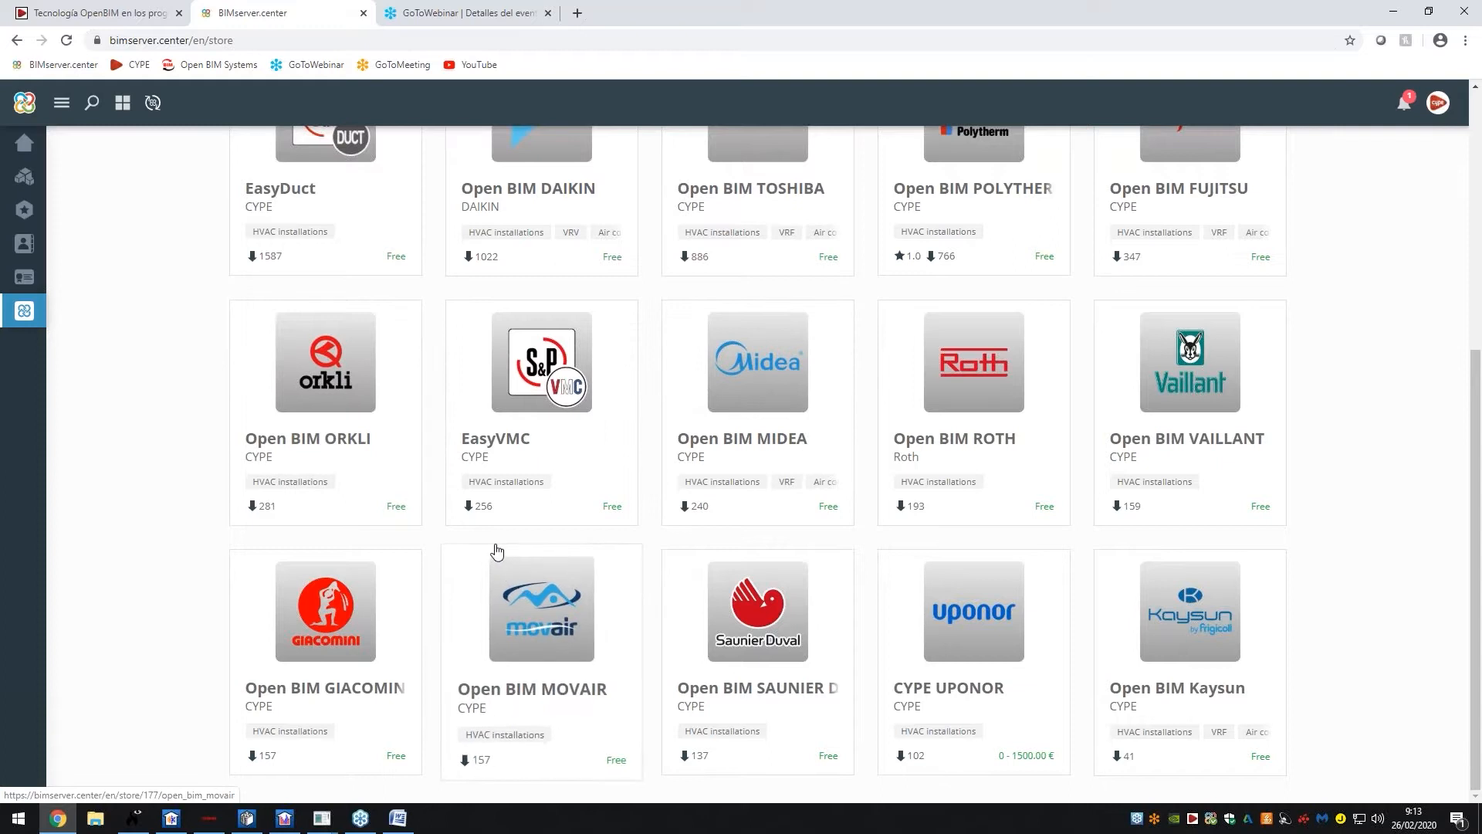
pyautogui.scroll(2, 454, 541)
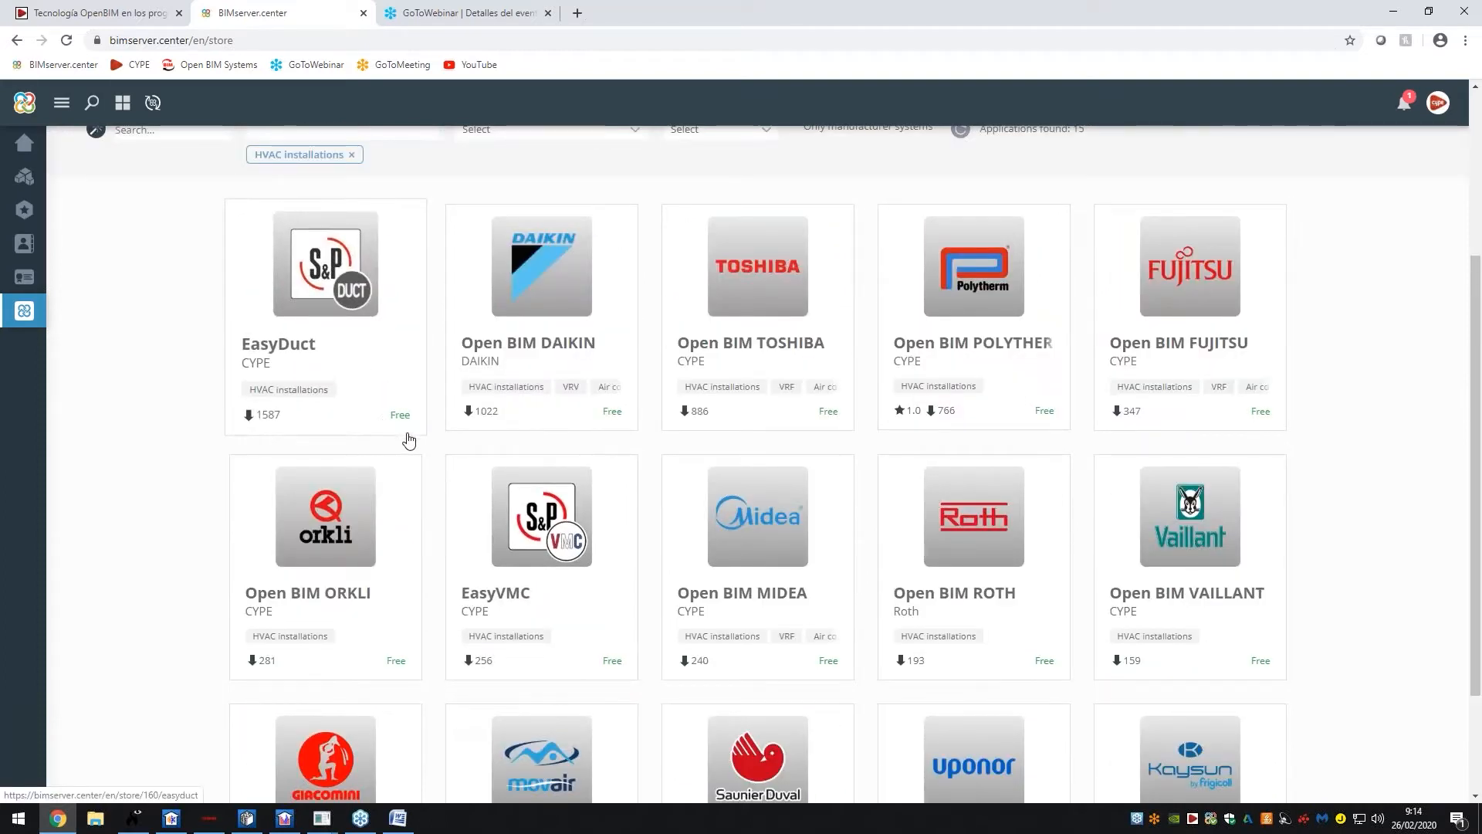
pyautogui.click(171, 817)
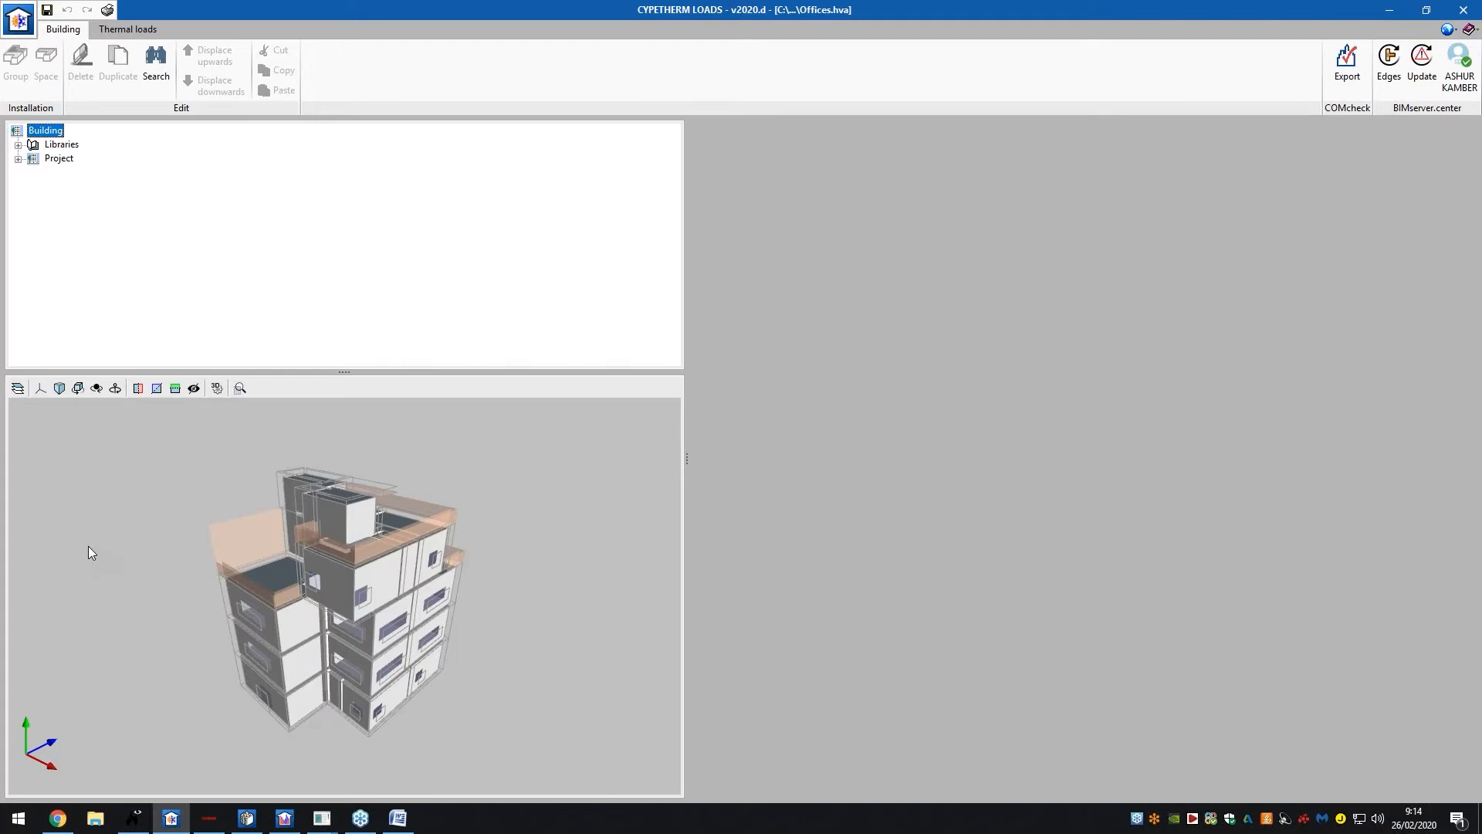
# Expand the Libraries and Project branches to list ground floor, floors 1–3 and unheated
pyautogui.doubleClick(65, 145)
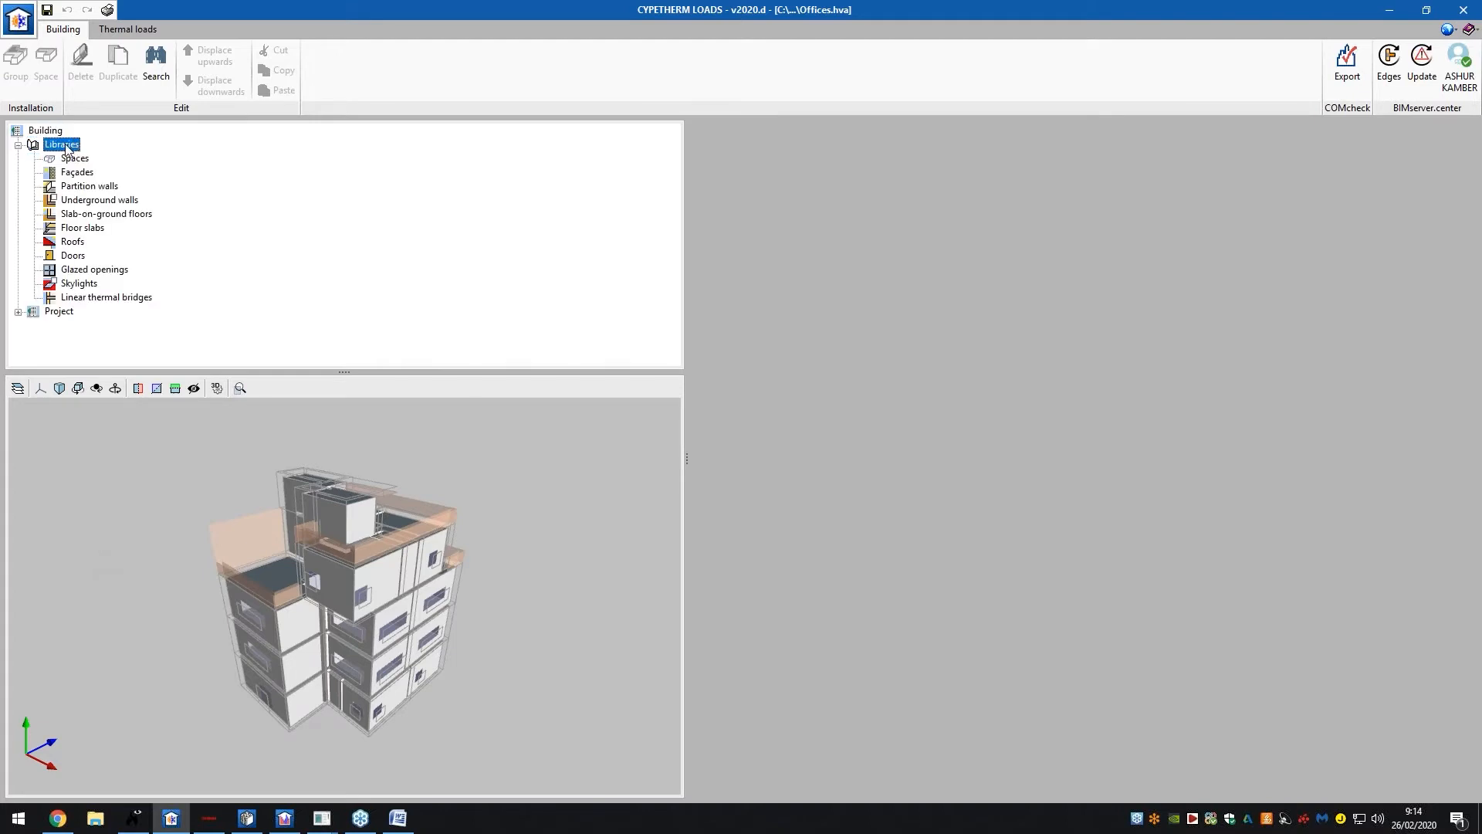
pyautogui.doubleClick(65, 312)
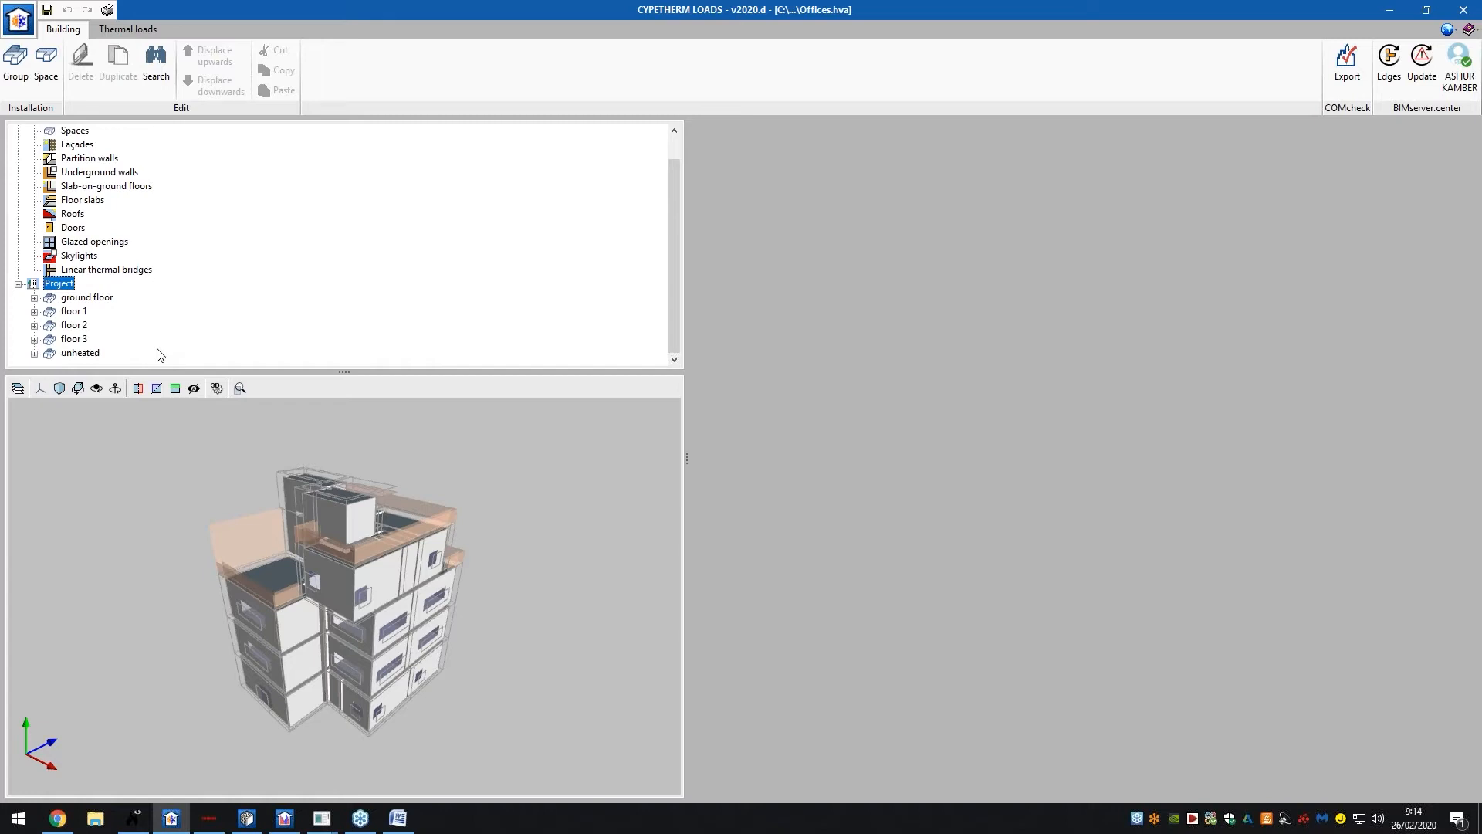
pyautogui.scroll(1, 141, 321)
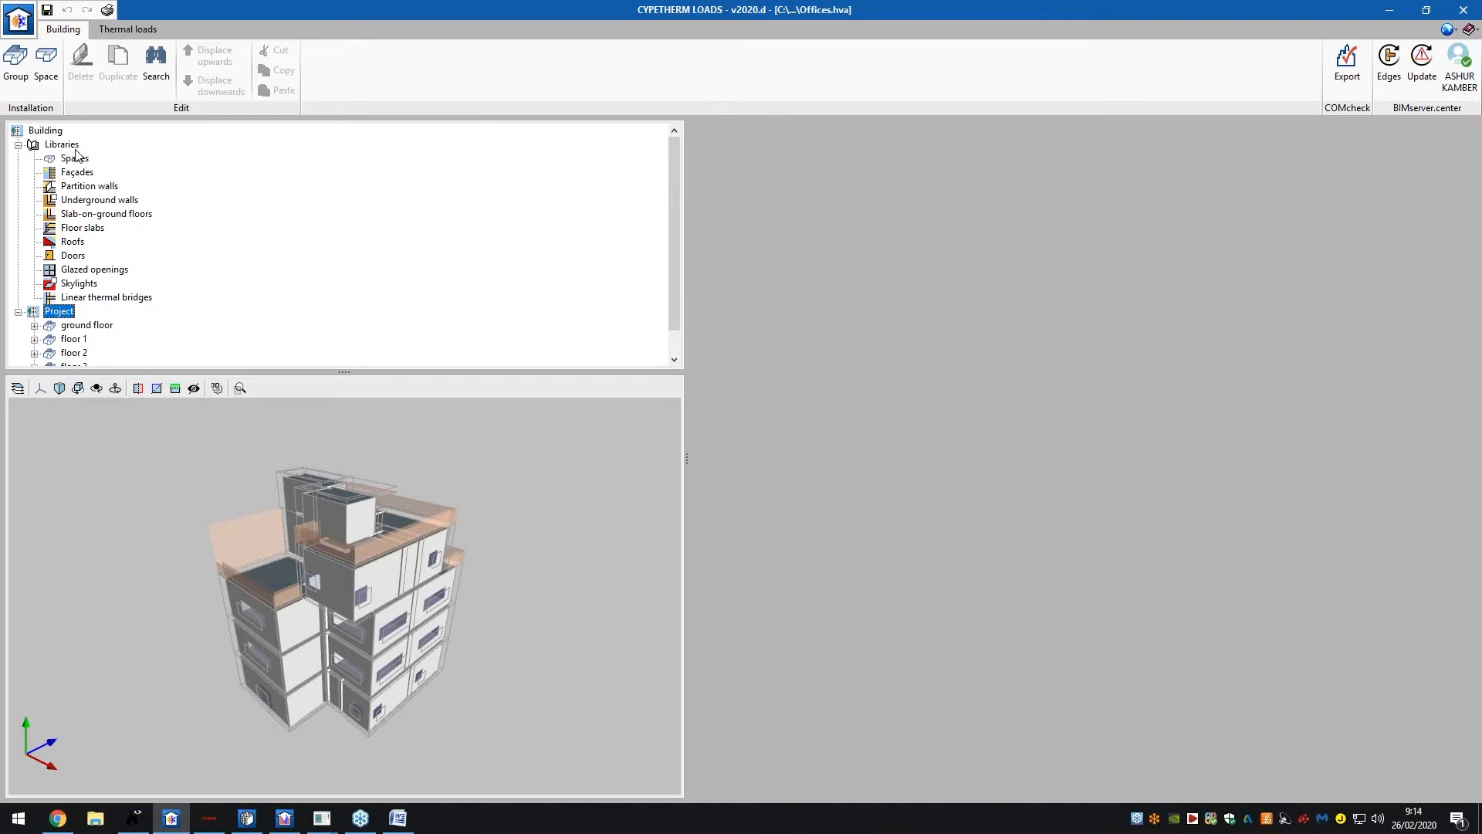
# Show the Spaces library table and edit the Office space type (24 °C cooling, 21 °C heating)
pyautogui.click(61, 145)
pyautogui.click(74, 158)
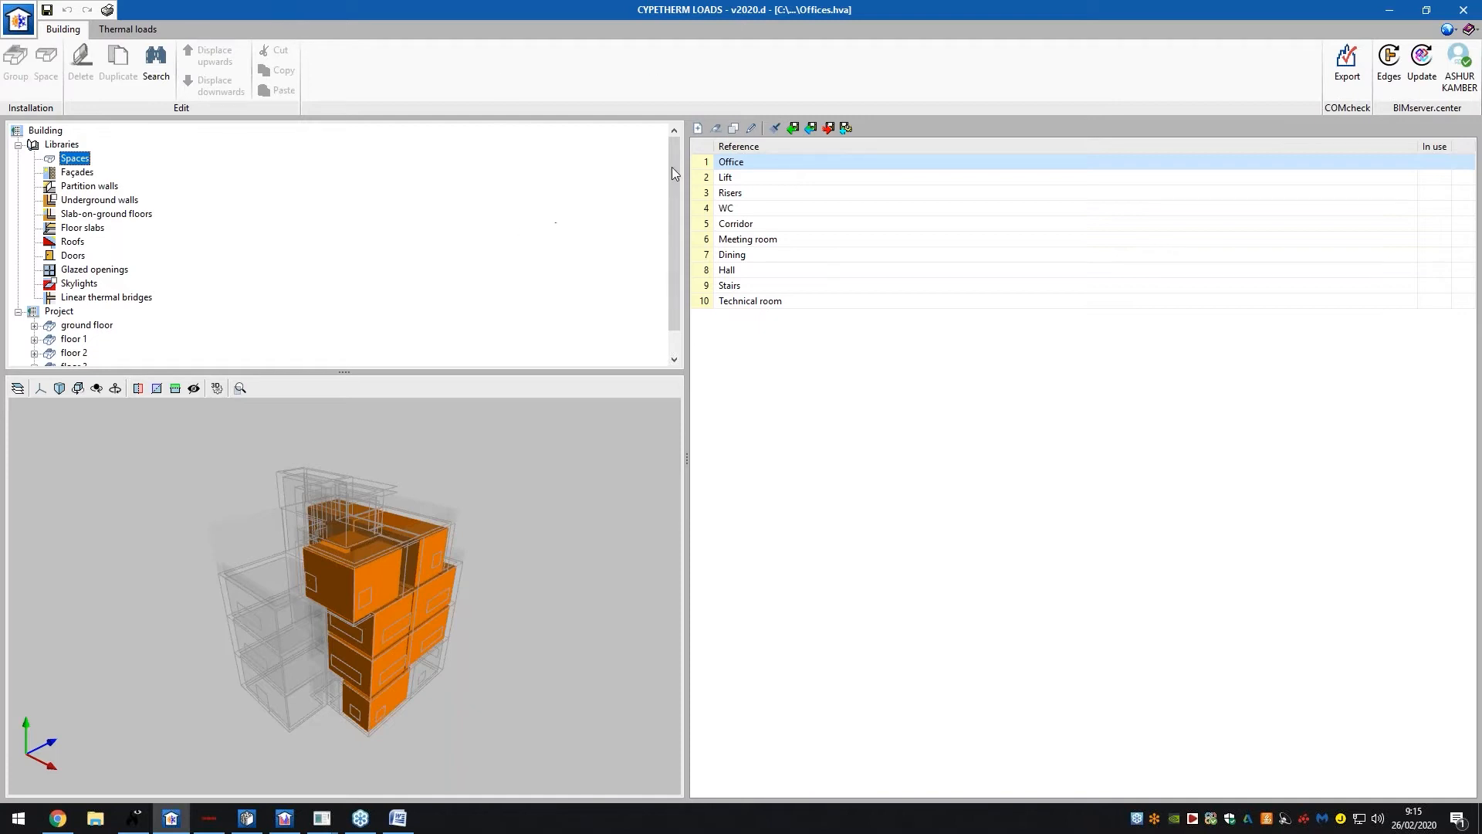
pyautogui.doubleClick(808, 162)
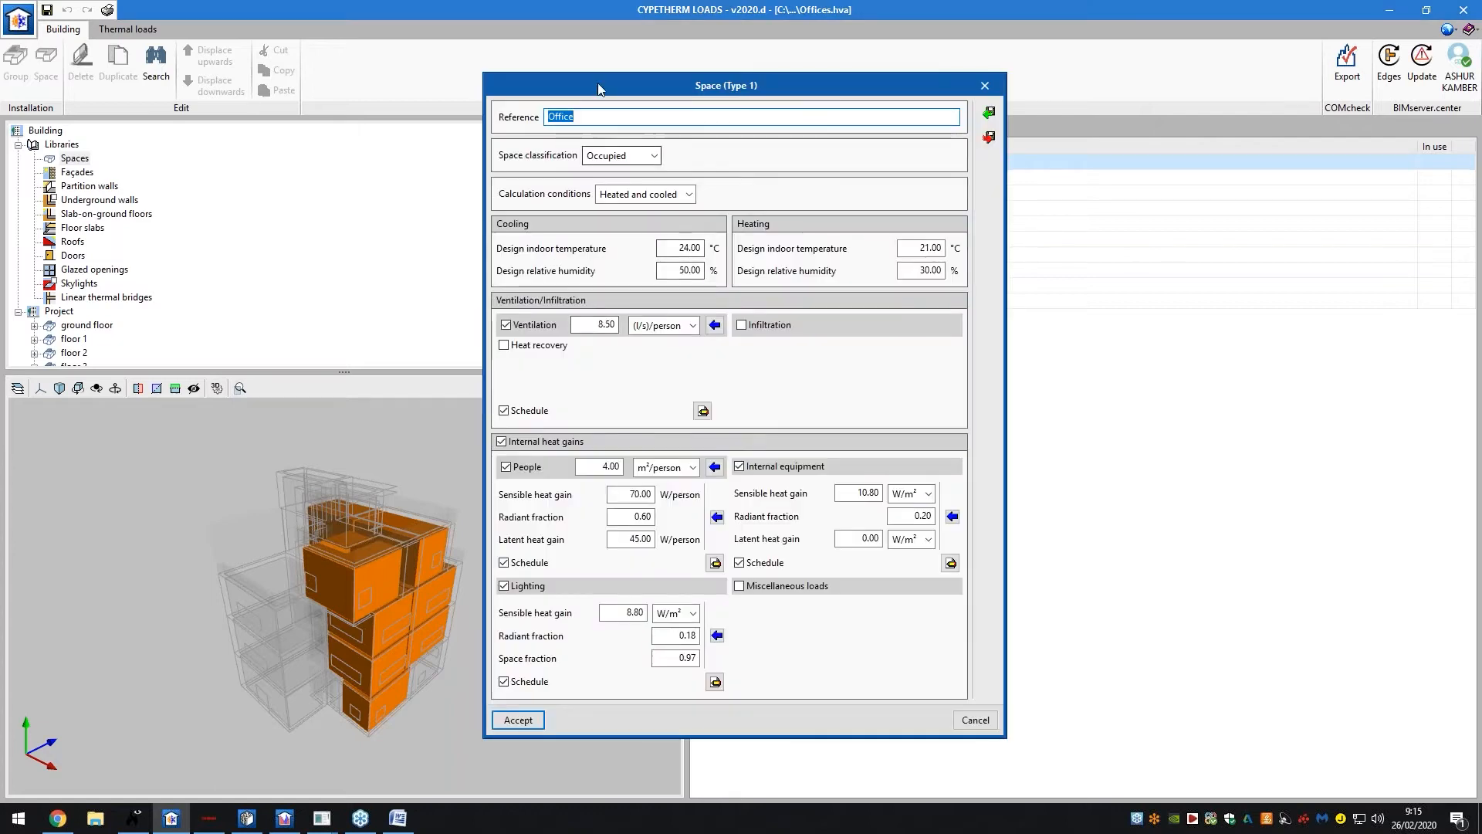
pyautogui.moveTo(599, 88); pyautogui.dragTo(816, 87)
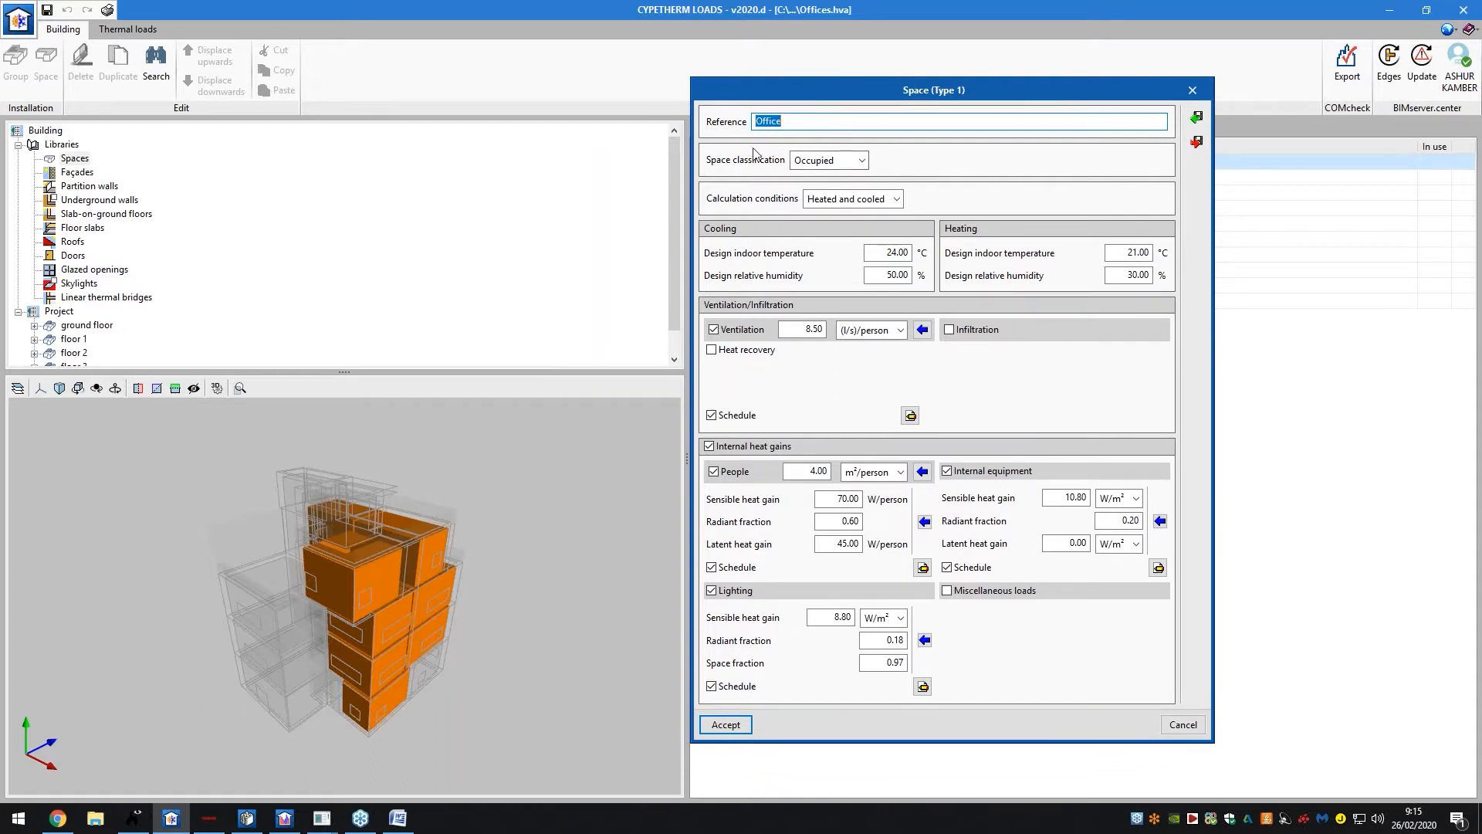
pyautogui.click(830, 164)
pyautogui.click(834, 161)
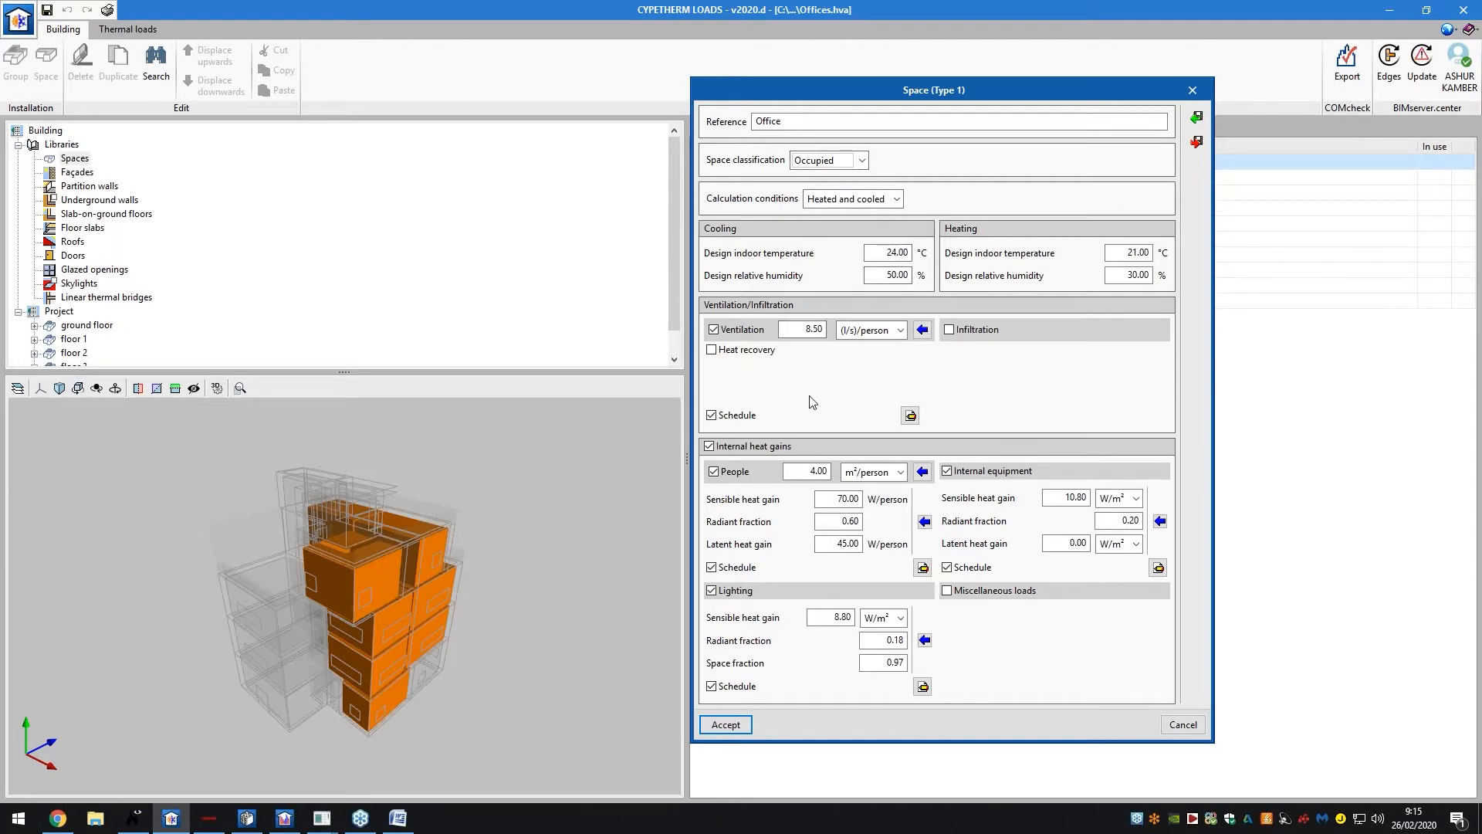
pyautogui.click(911, 415)
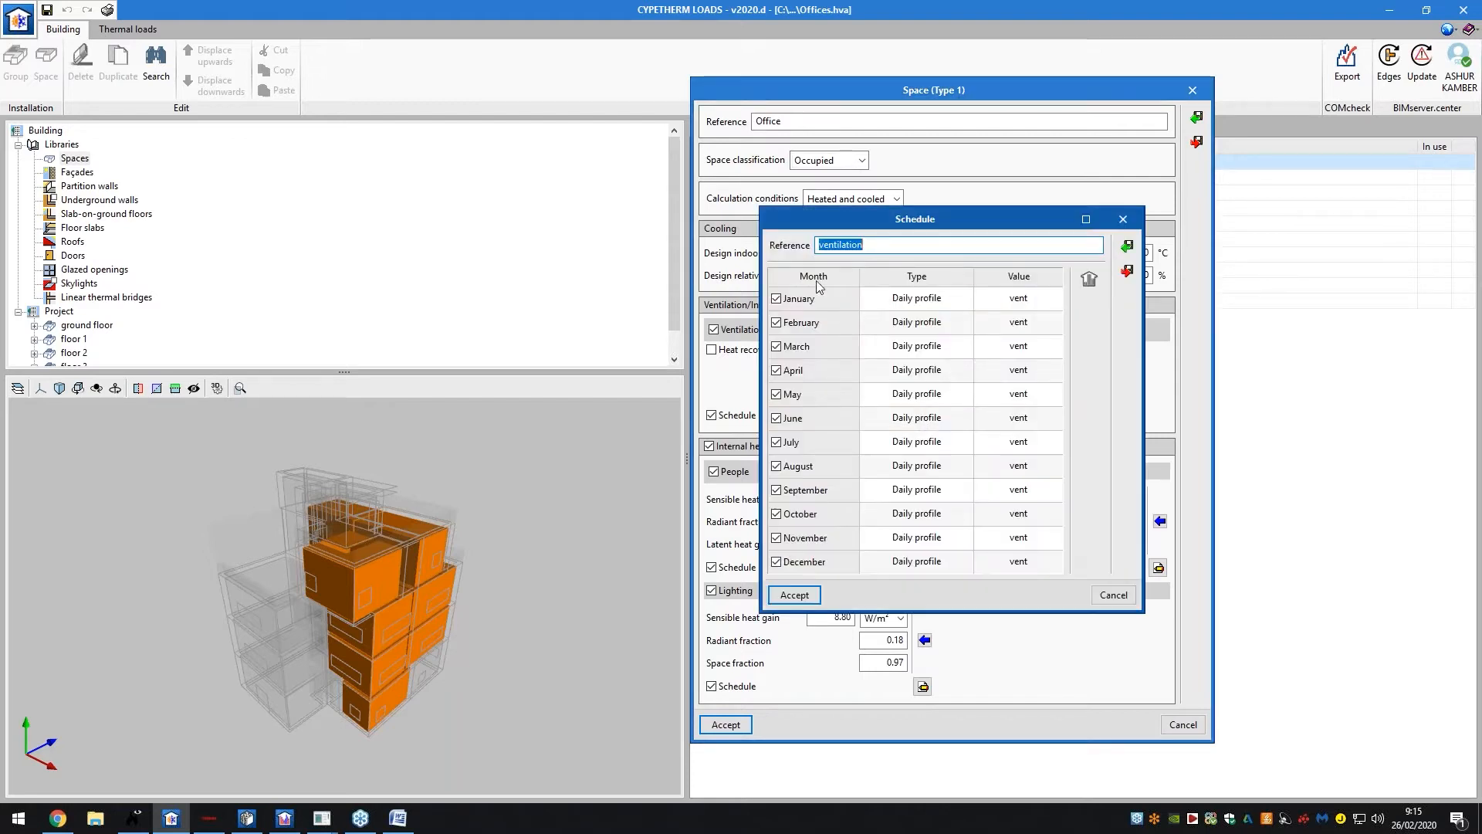
pyautogui.click(1124, 219)
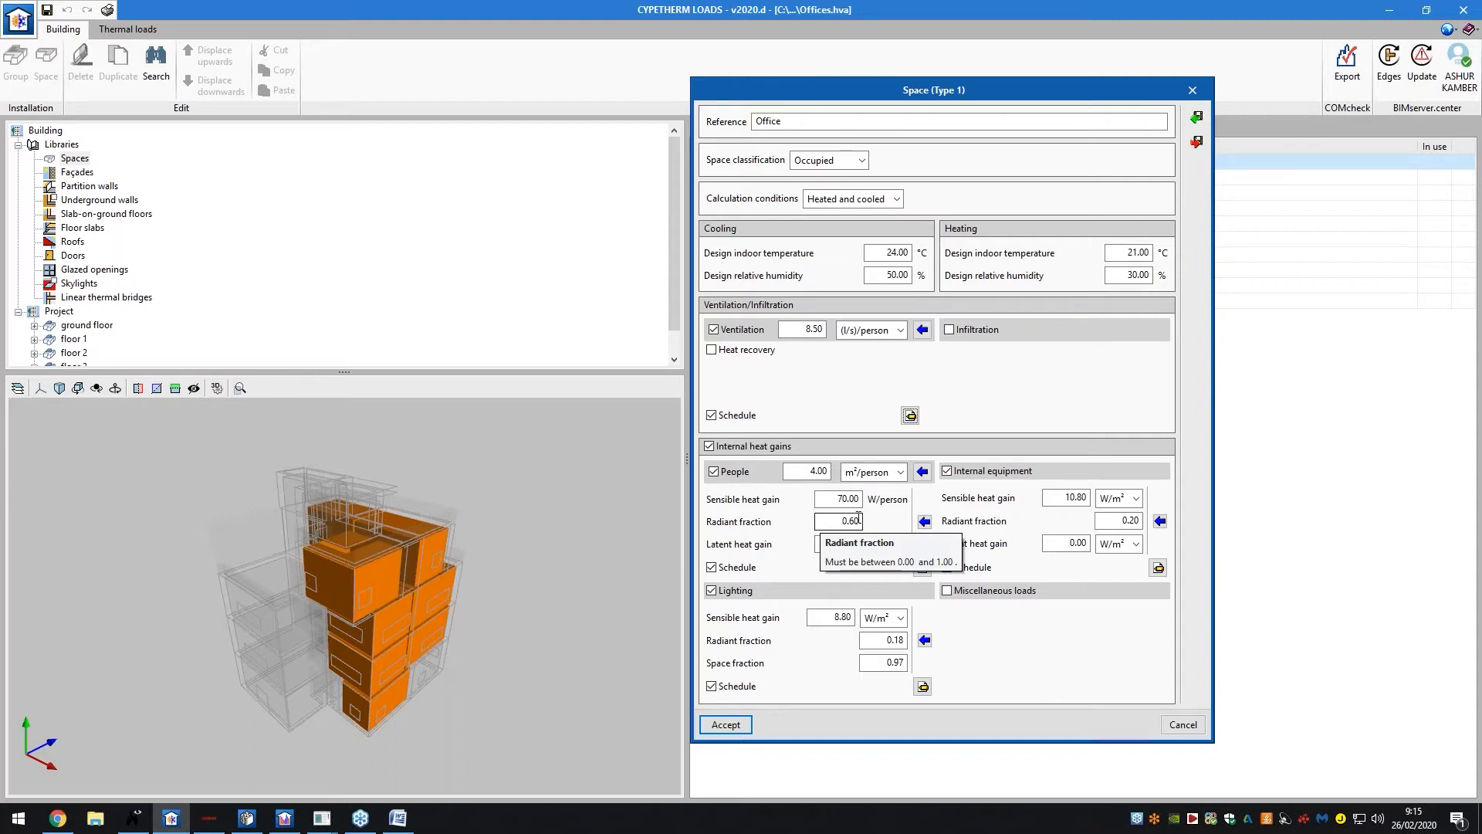
pyautogui.moveTo(979, 100); pyautogui.dragTo(443, 112)
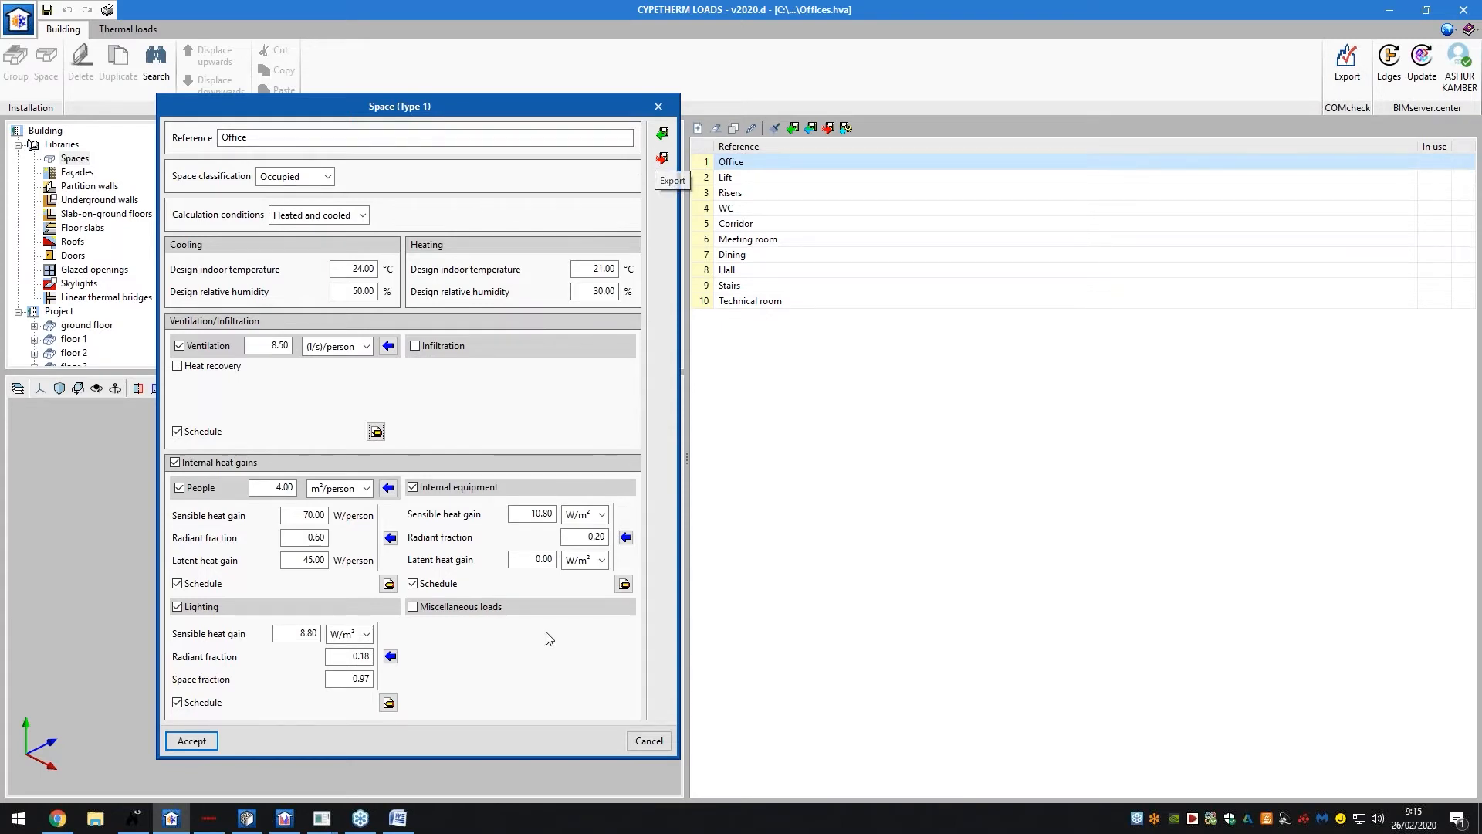
pyautogui.click(243, 136)
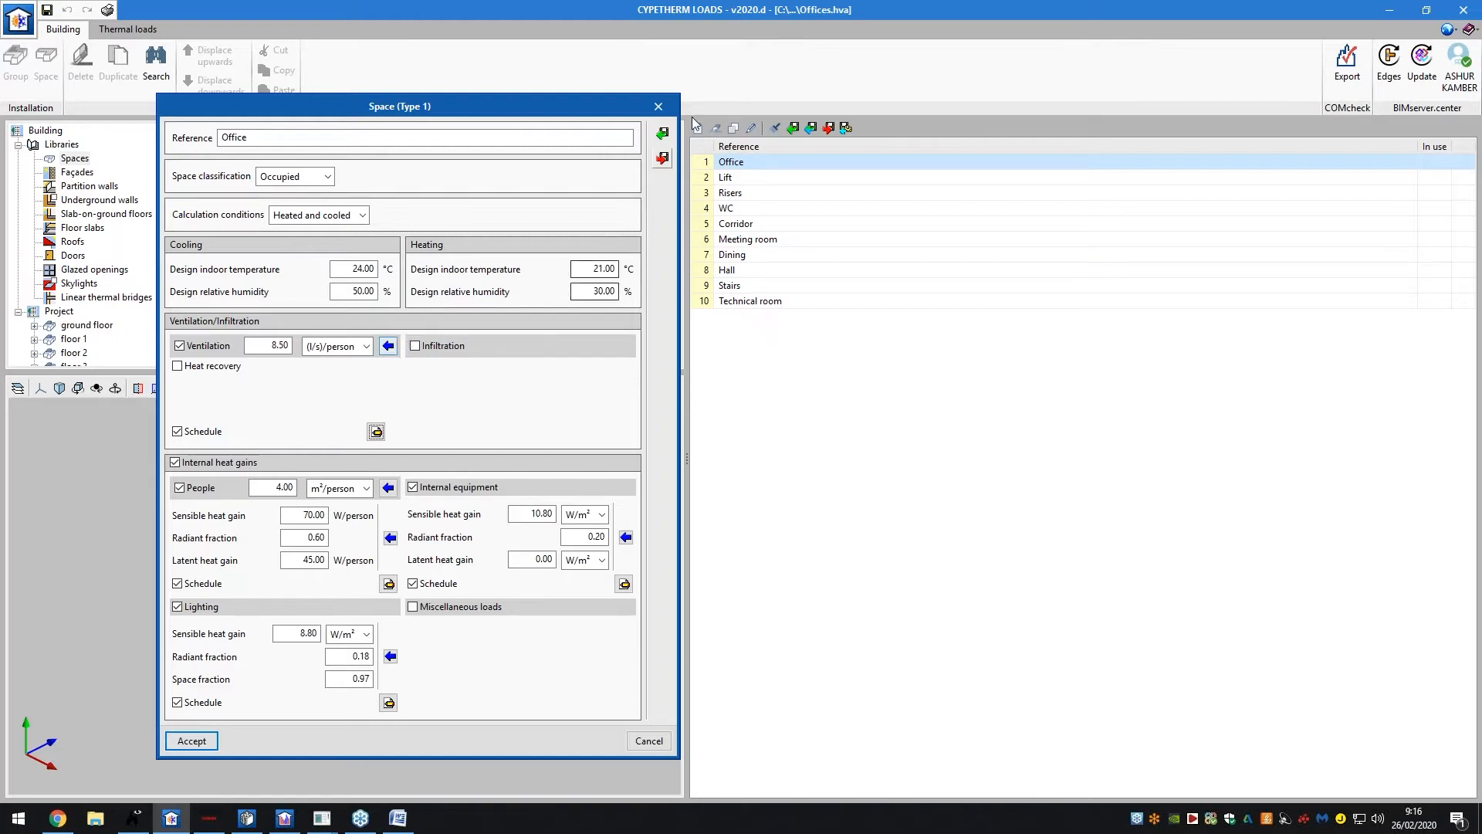
pyautogui.click(663, 134)
pyautogui.click(358, 442)
pyautogui.click(358, 442)
pyautogui.click(572, 498)
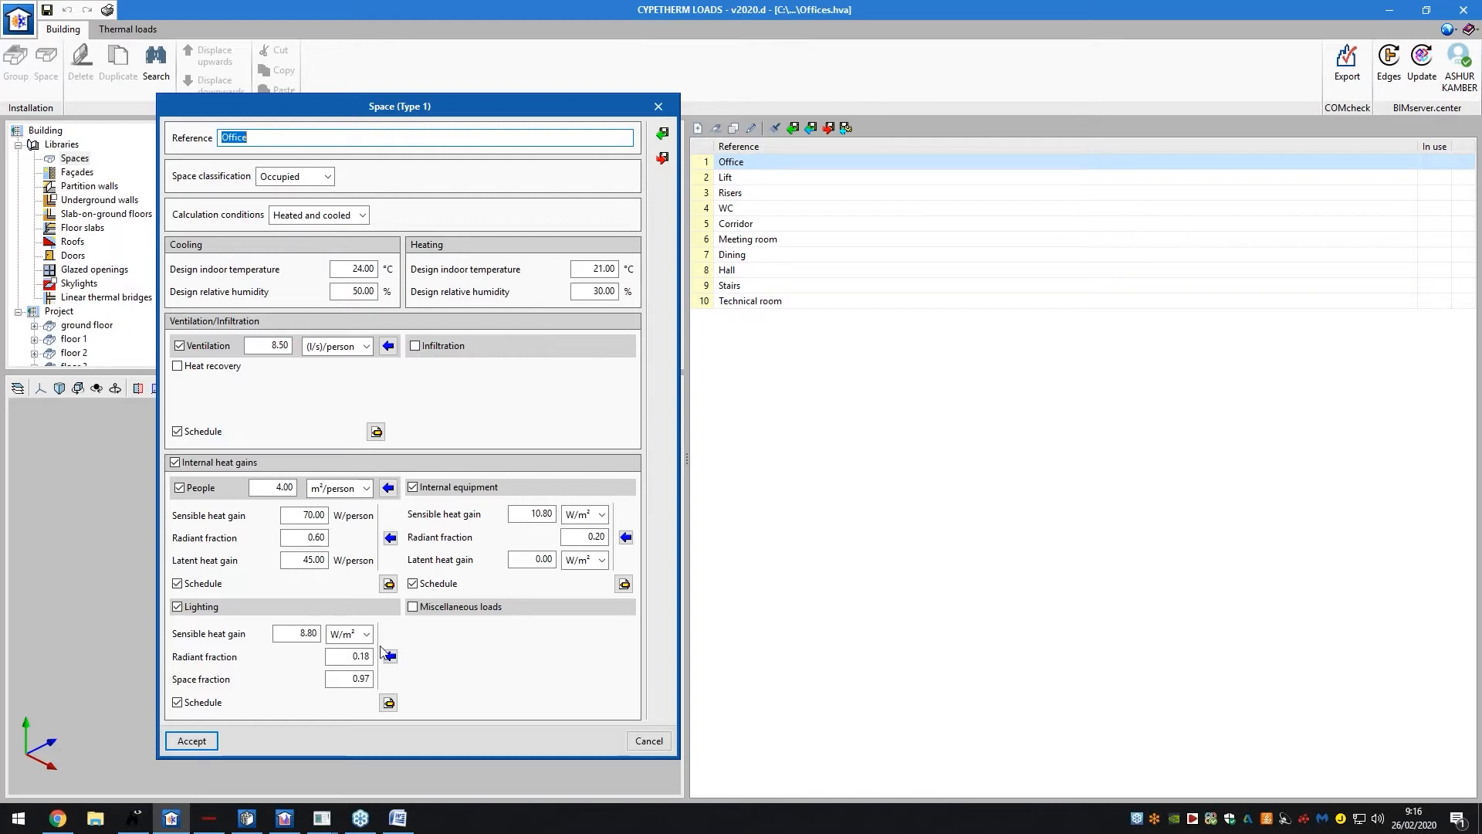
# Accept the Office settings, review the Lift and Meeting room spaces, then show the Façades library
pyautogui.click(193, 740)
pyautogui.doubleClick(801, 179)
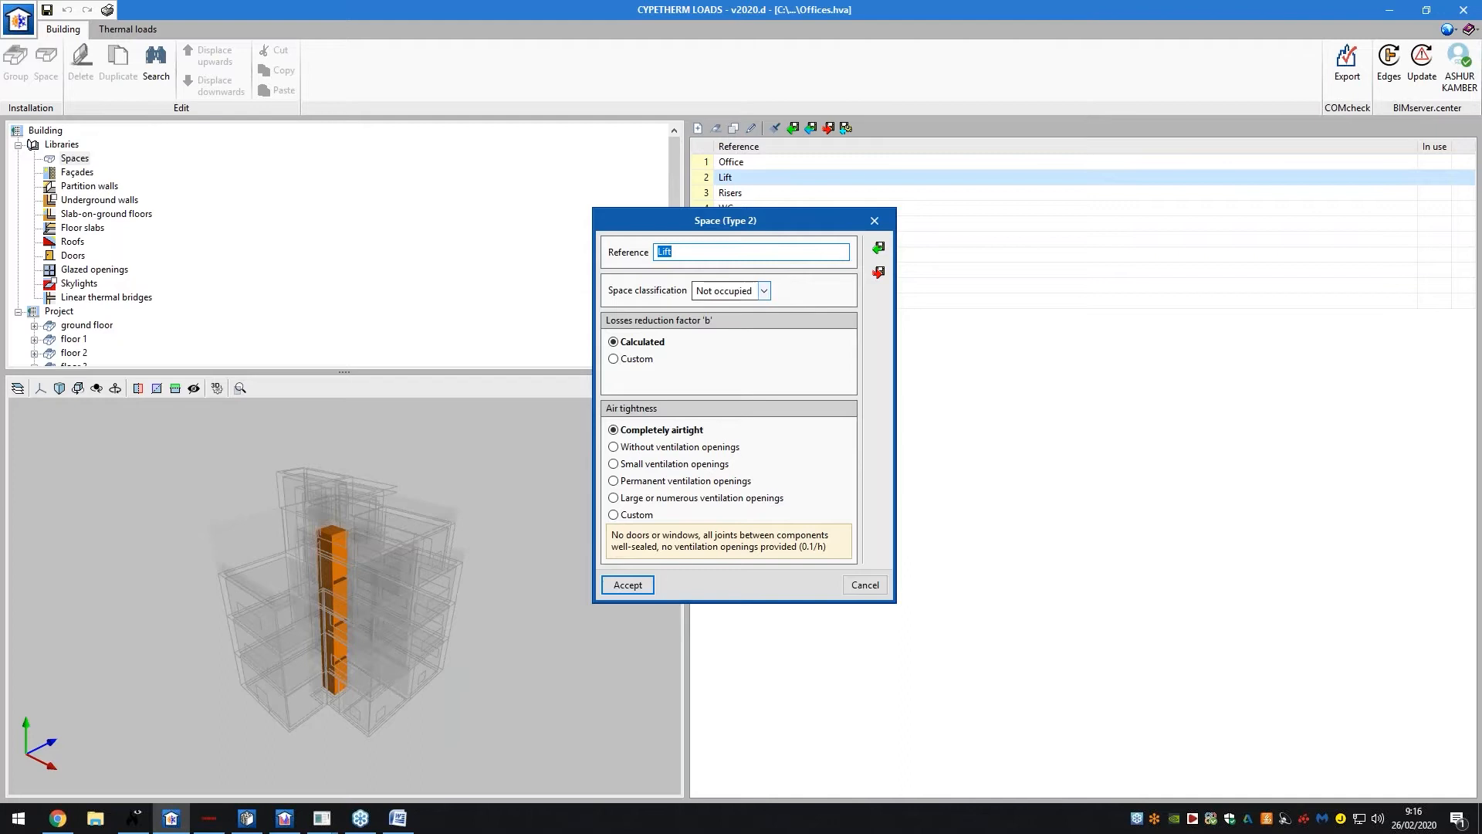
pyautogui.click(873, 221)
pyautogui.doubleClick(826, 235)
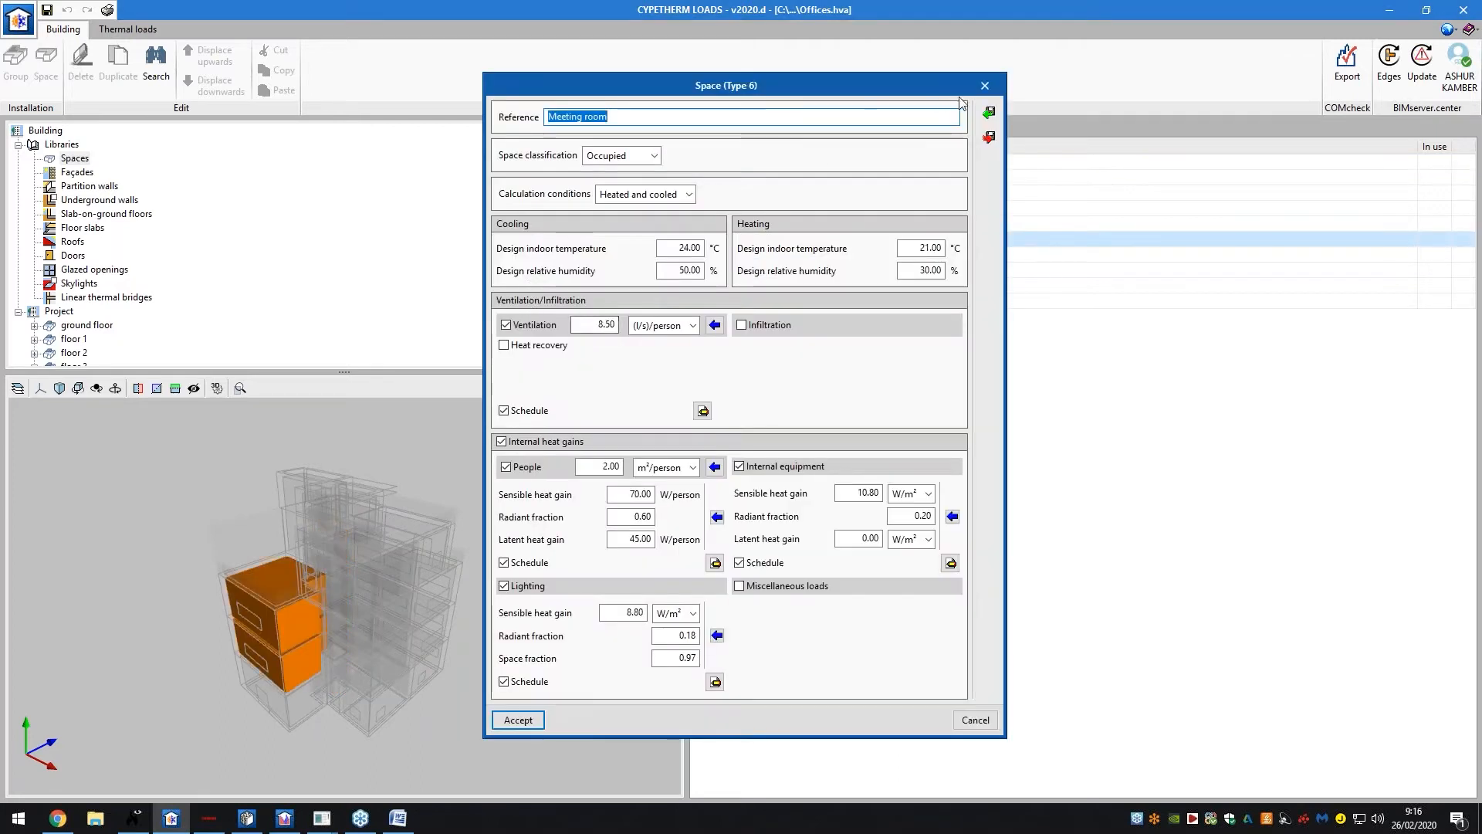
pyautogui.click(992, 89)
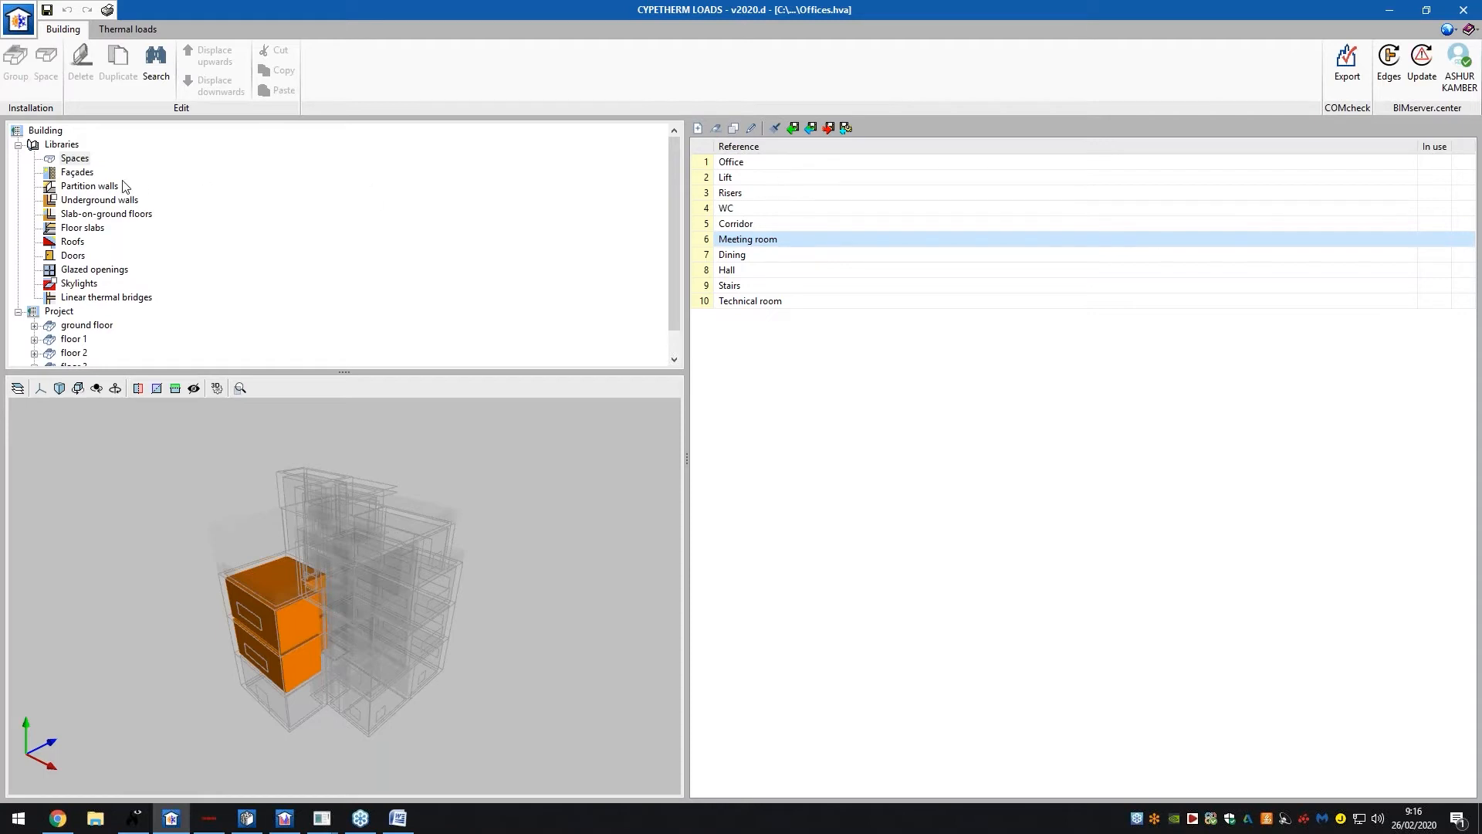
pyautogui.click(92, 176)
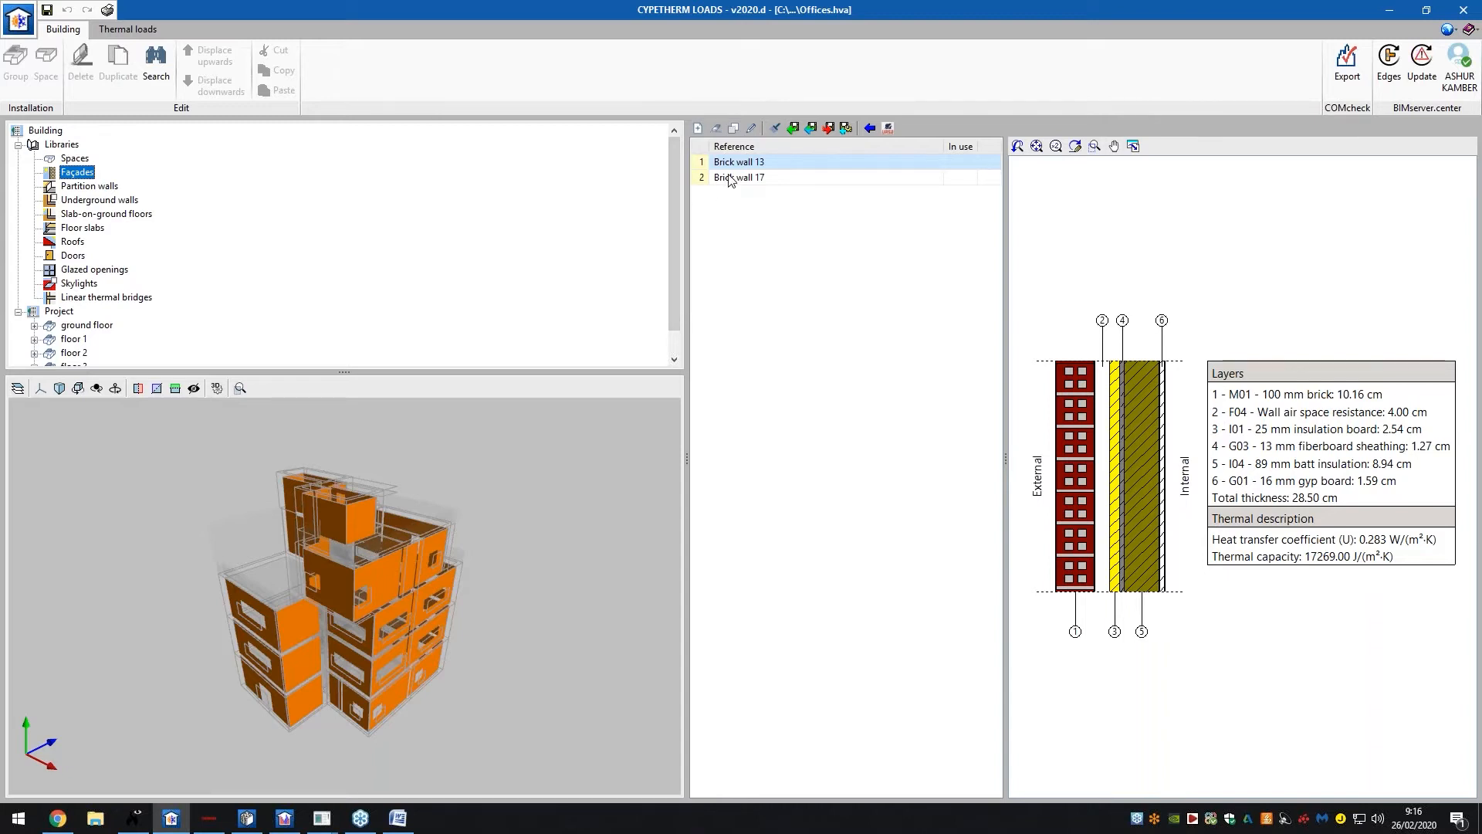
pyautogui.click(766, 177)
pyautogui.click(767, 162)
pyautogui.moveTo(374, 532); pyautogui.dragTo(500, 529)
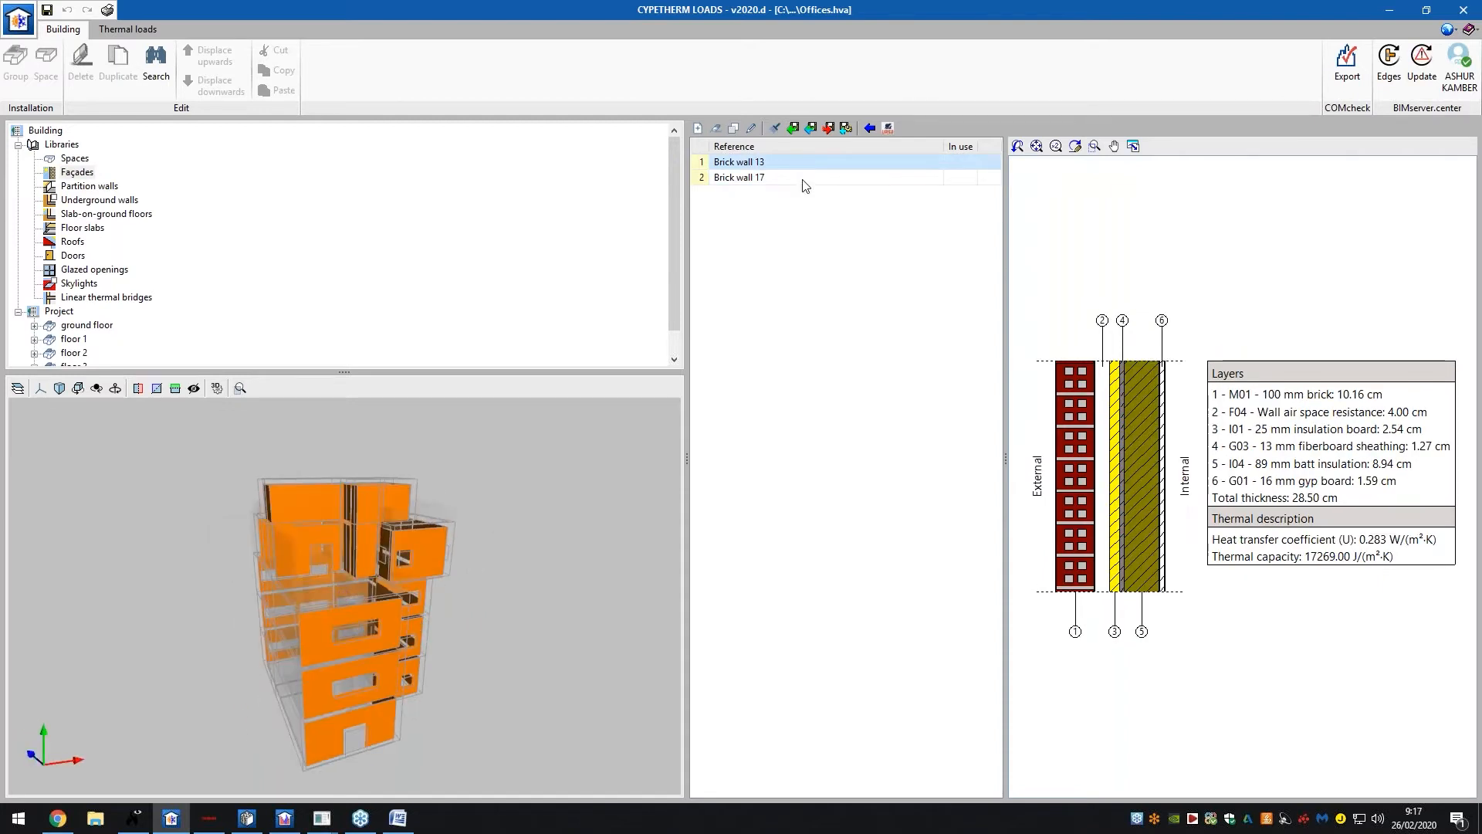
pyautogui.click(803, 180)
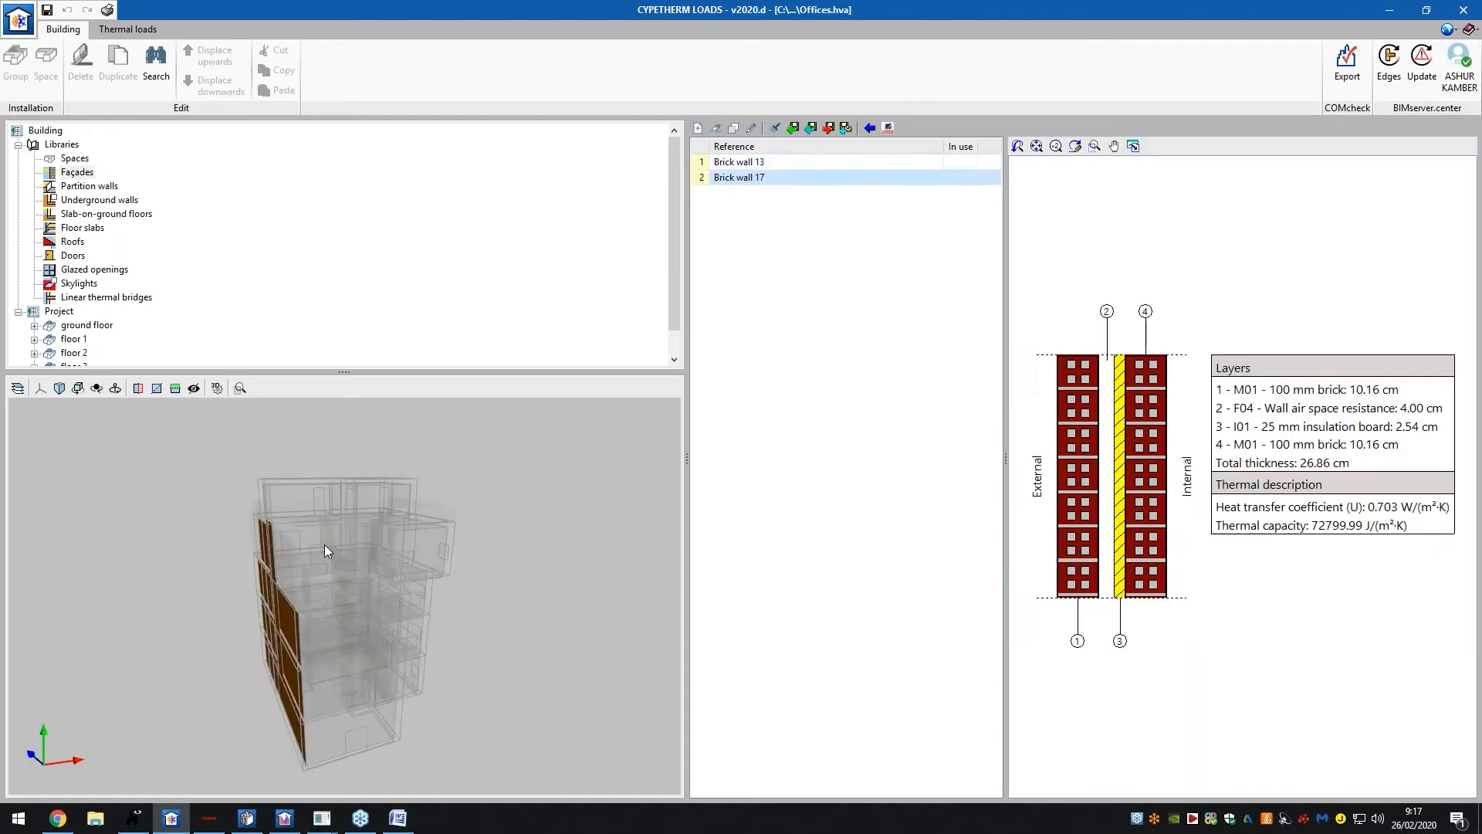
pyautogui.click(759, 163)
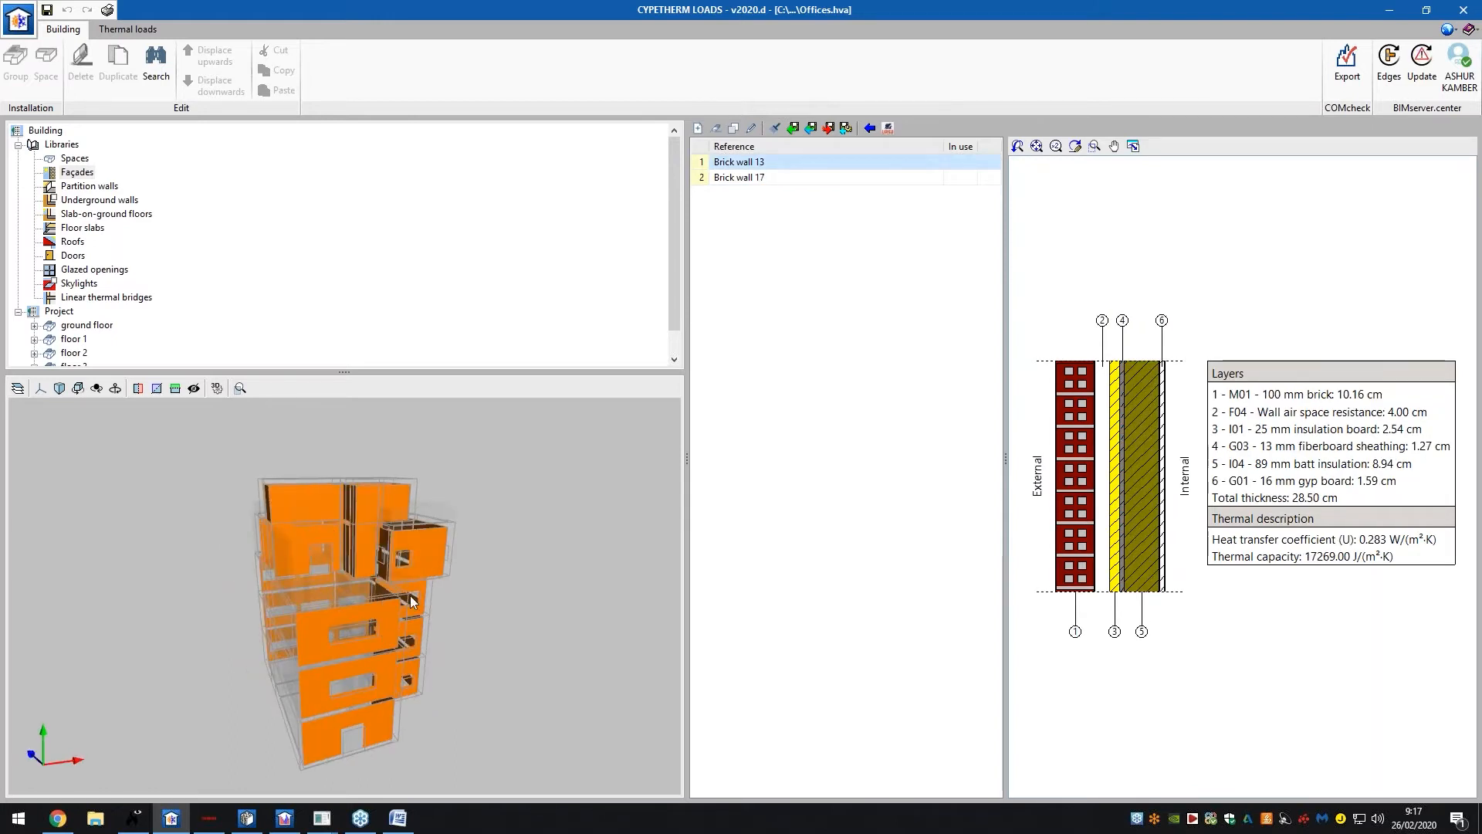
pyautogui.moveTo(387, 574)
pyautogui.mouseDown(button='middle')
pyautogui.moveTo(405, 602)
pyautogui.moveTo(410, 576)
pyautogui.moveTo(372, 567)
pyautogui.moveTo(382, 560)
pyautogui.mouseUp(button='middle')
pyautogui.click(796, 178)
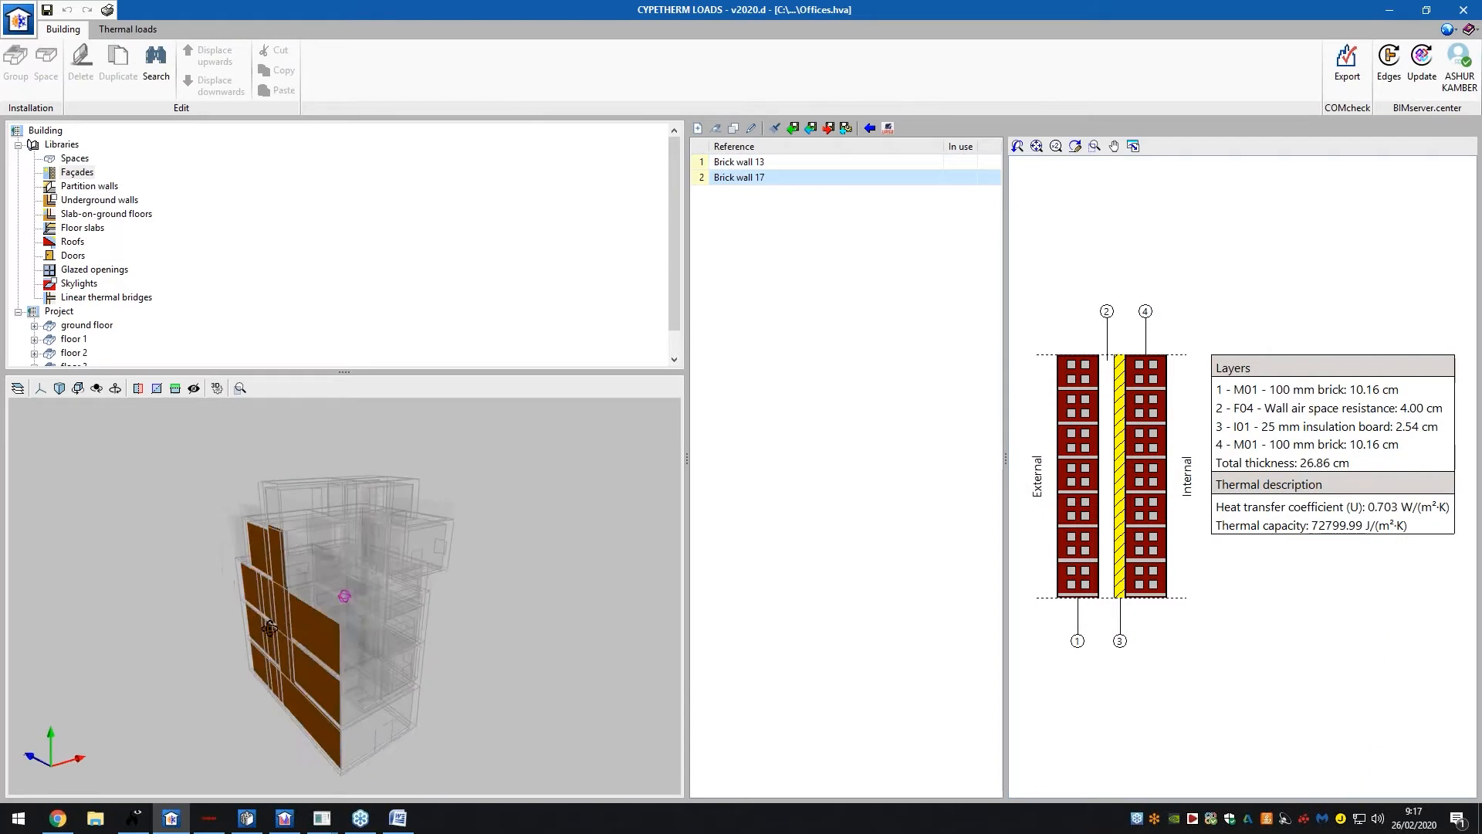
pyautogui.click(767, 163)
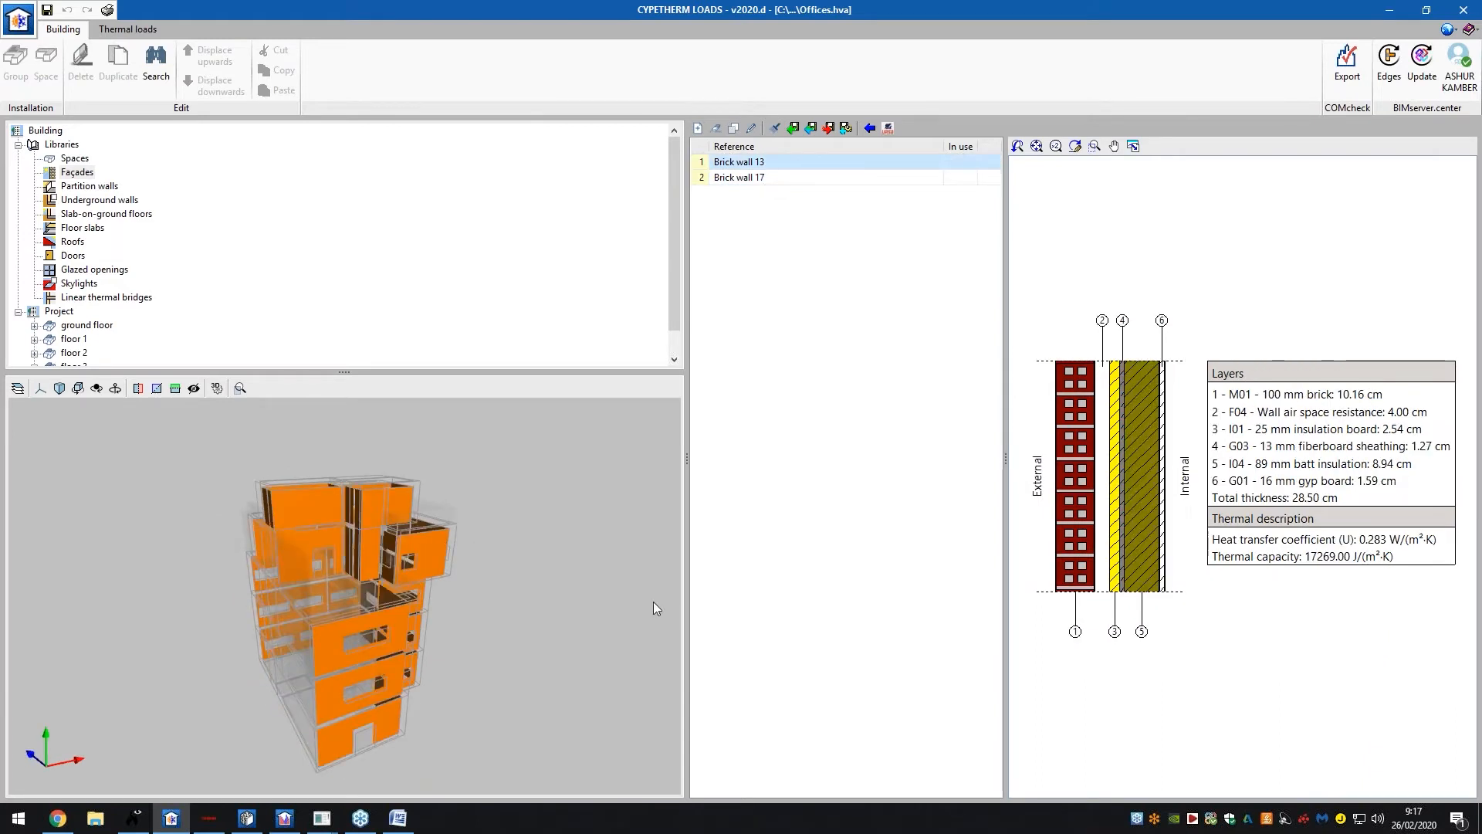
# Edit Brick wall 13, toggle simplified then detailed input, and open Representative wall types
pyautogui.doubleClick(730, 164)
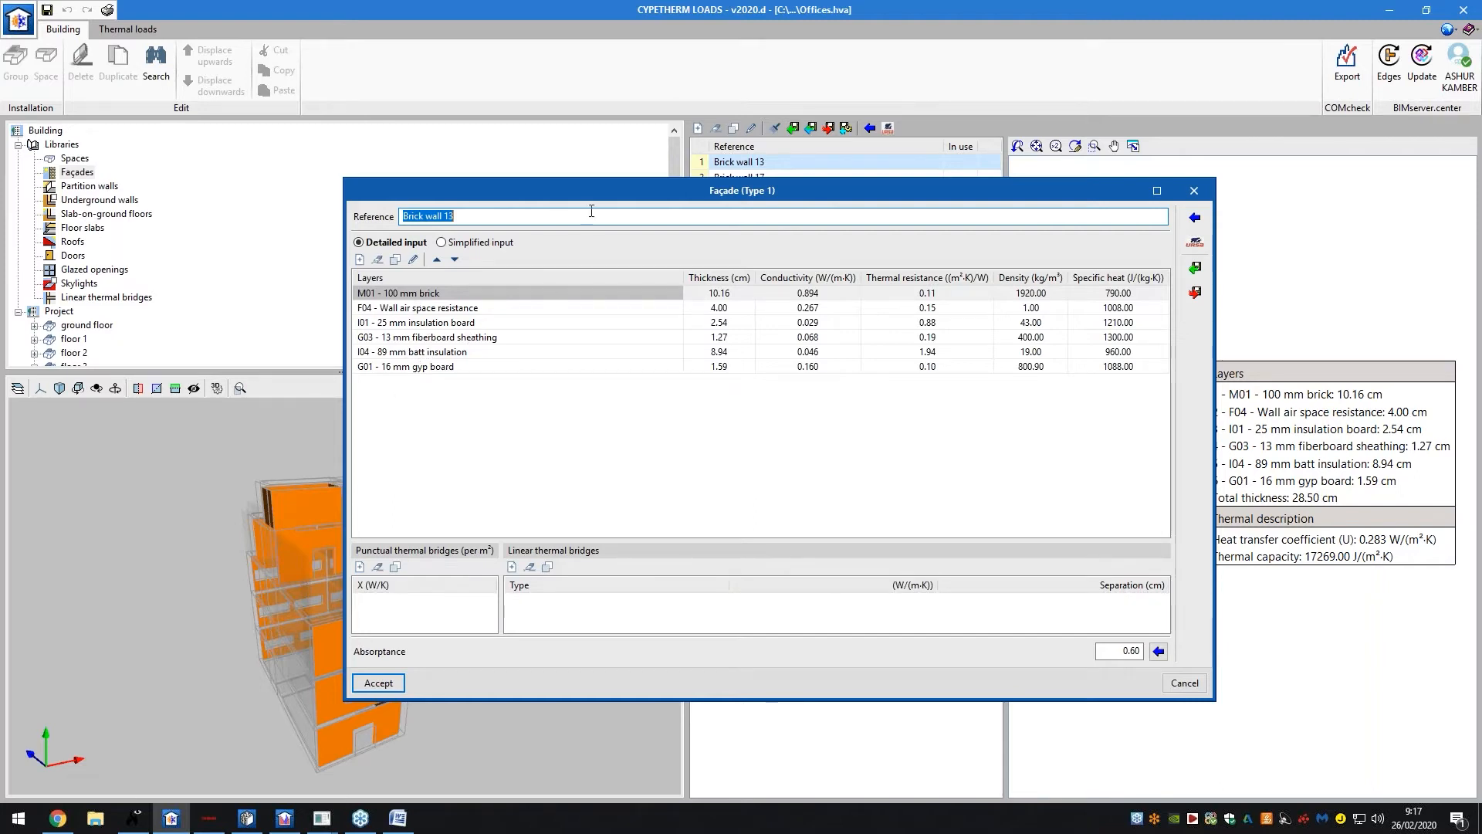
pyautogui.click(478, 243)
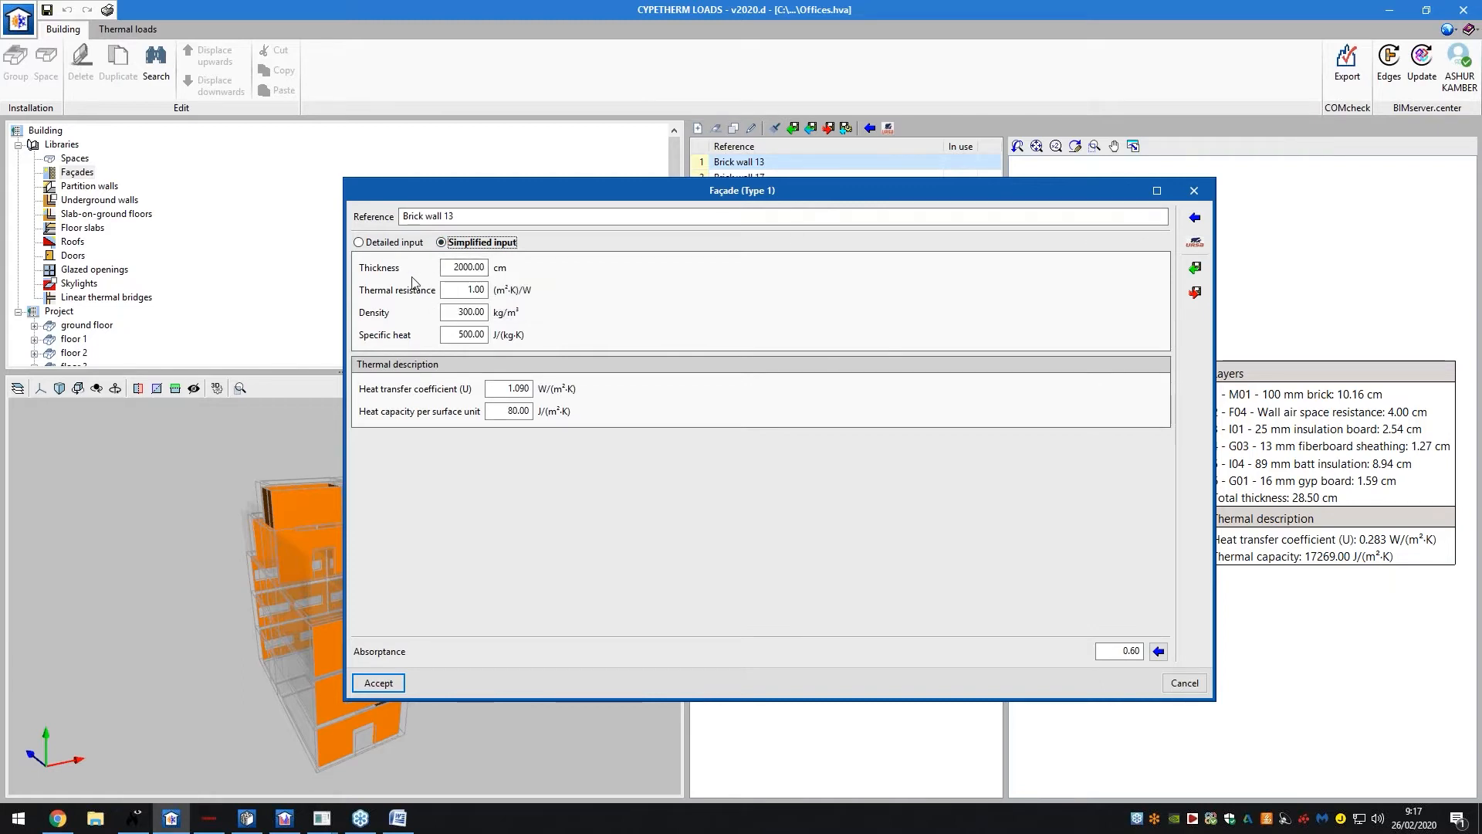
pyautogui.click(401, 242)
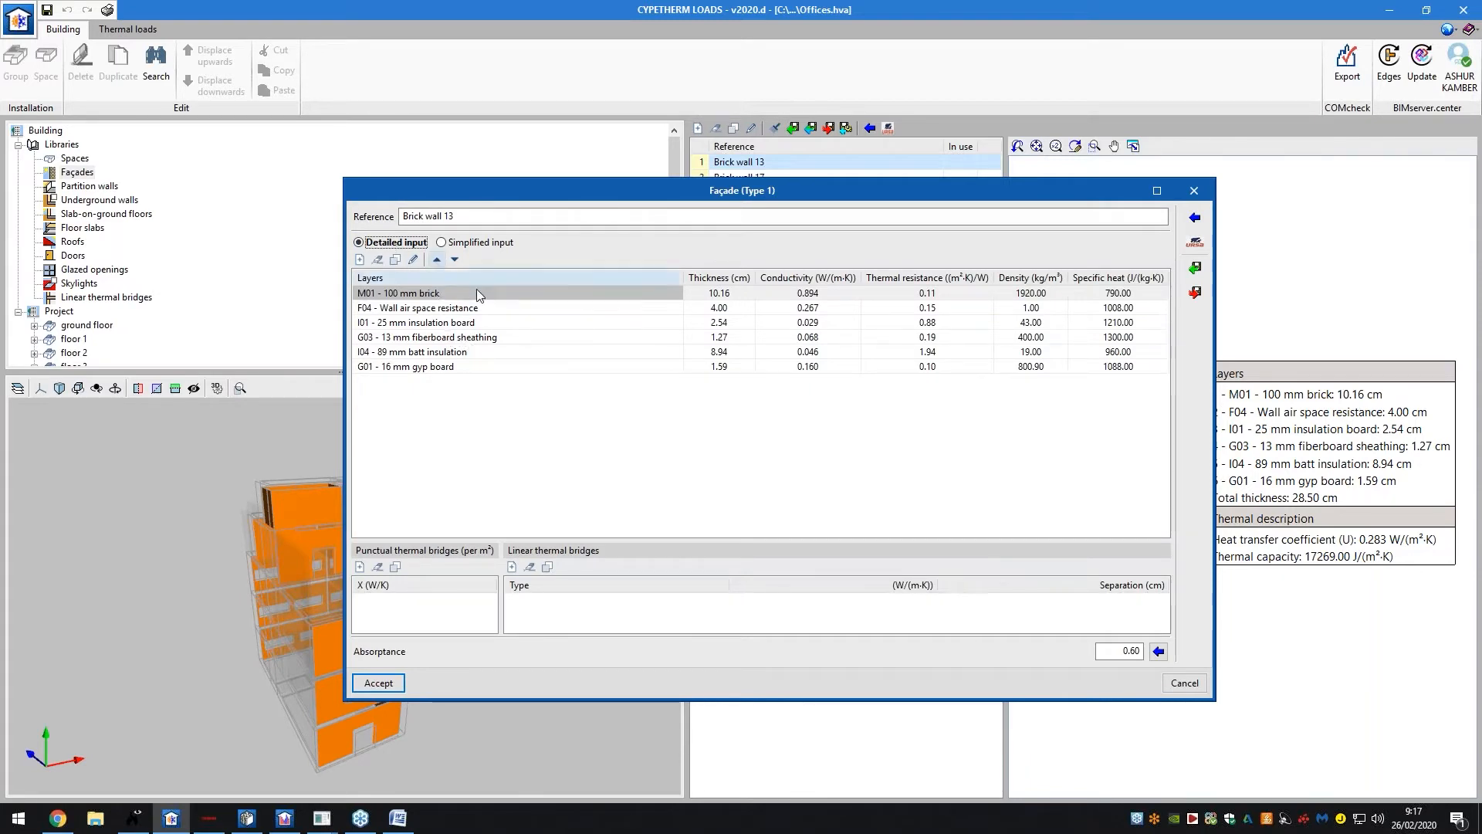
pyautogui.click(1194, 218)
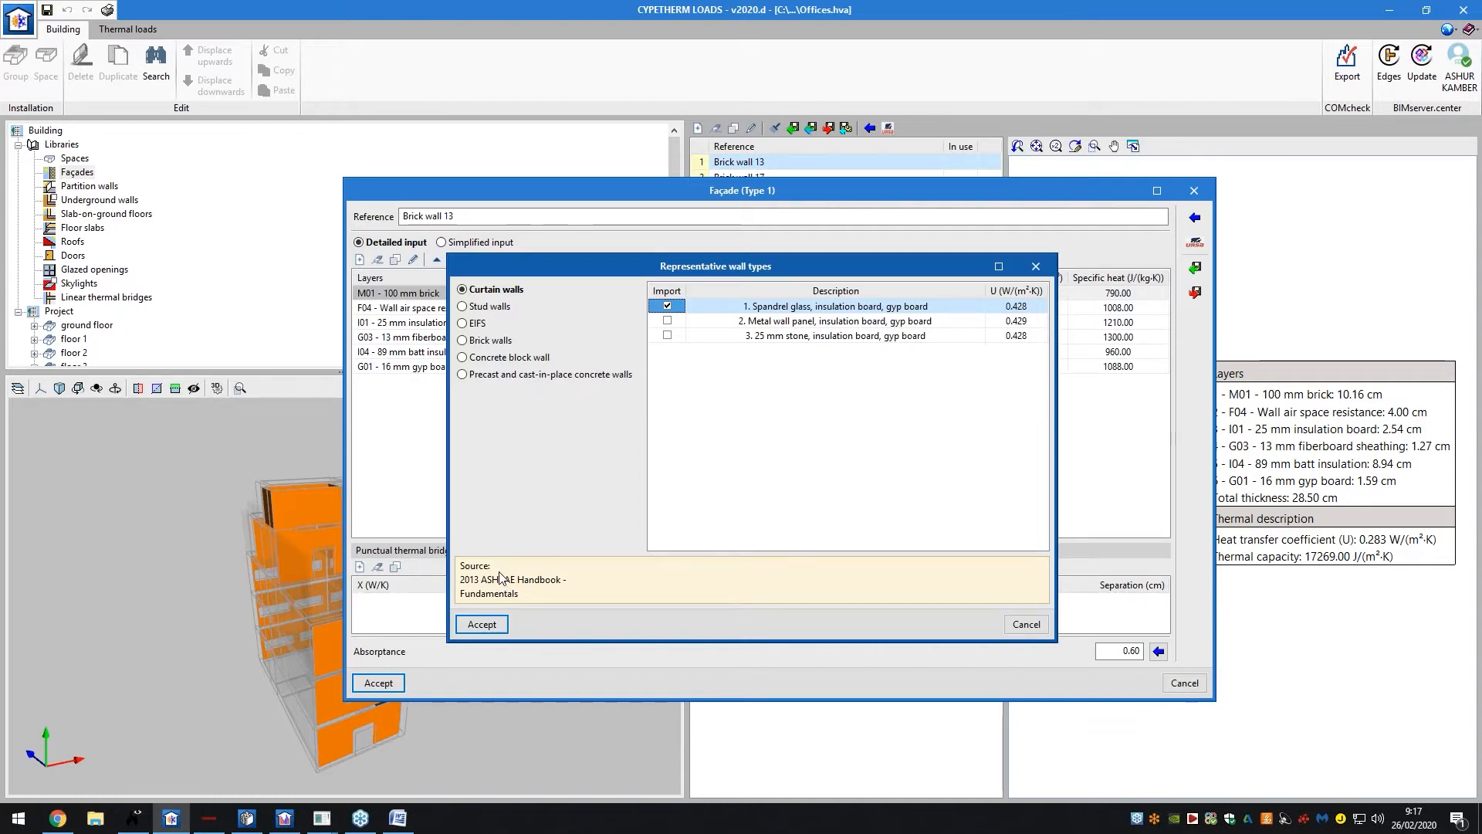
# Browse the Stud walls, EIFS and Brick walls types, then close the catalogue unchanged
pyautogui.click(506, 308)
pyautogui.click(487, 324)
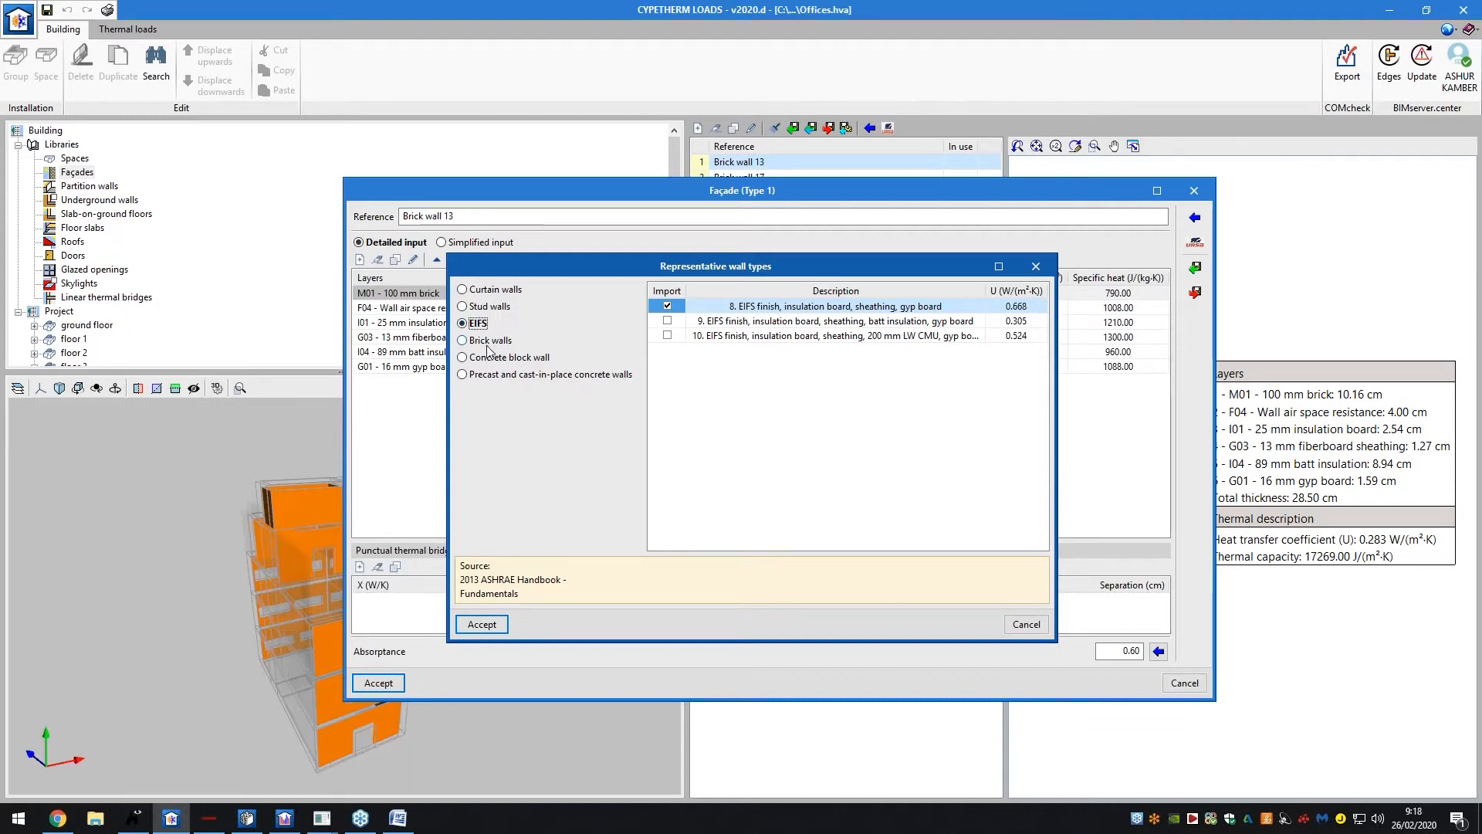
pyautogui.click(489, 342)
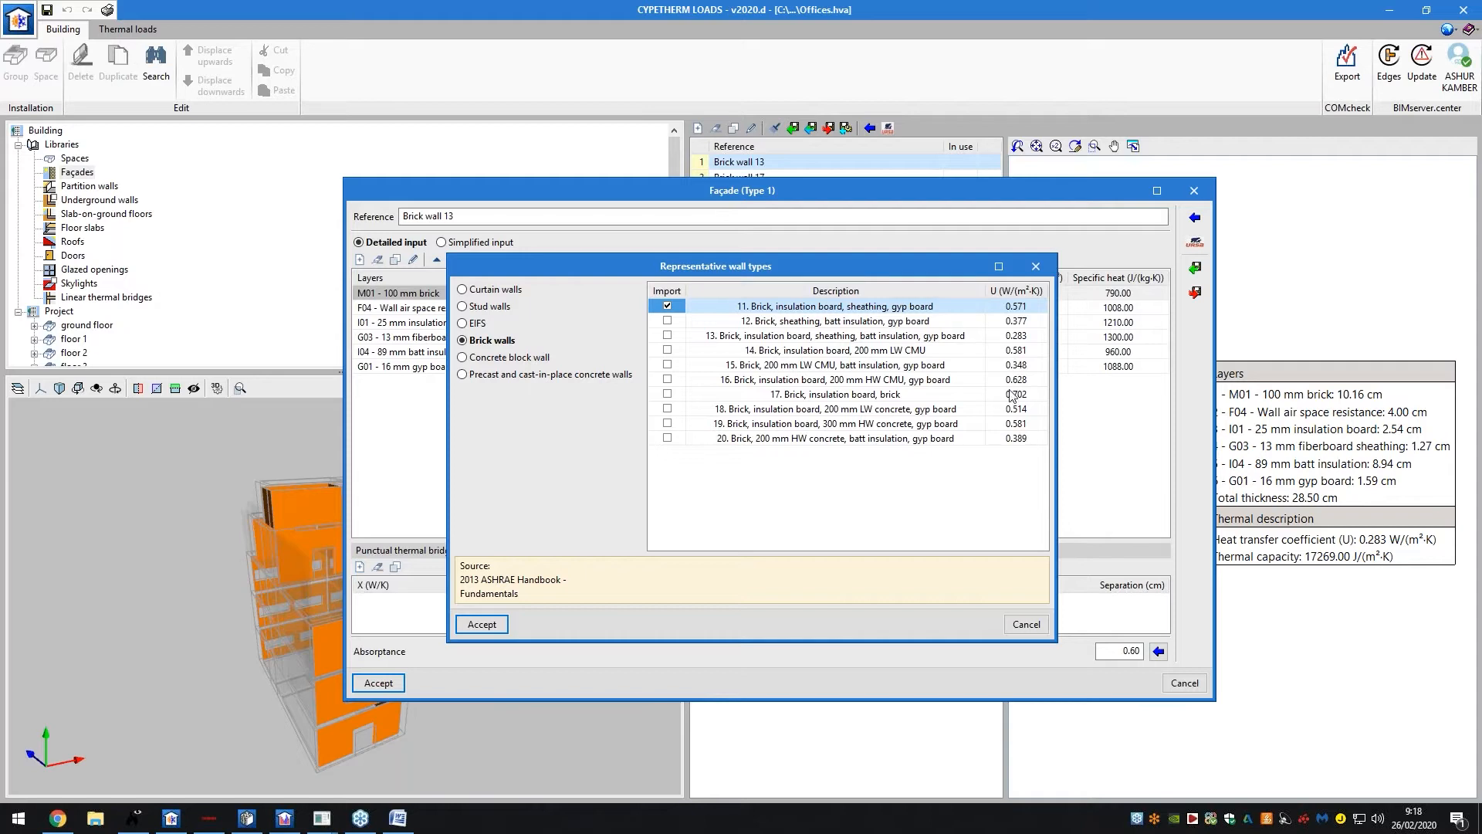
pyautogui.click(1035, 266)
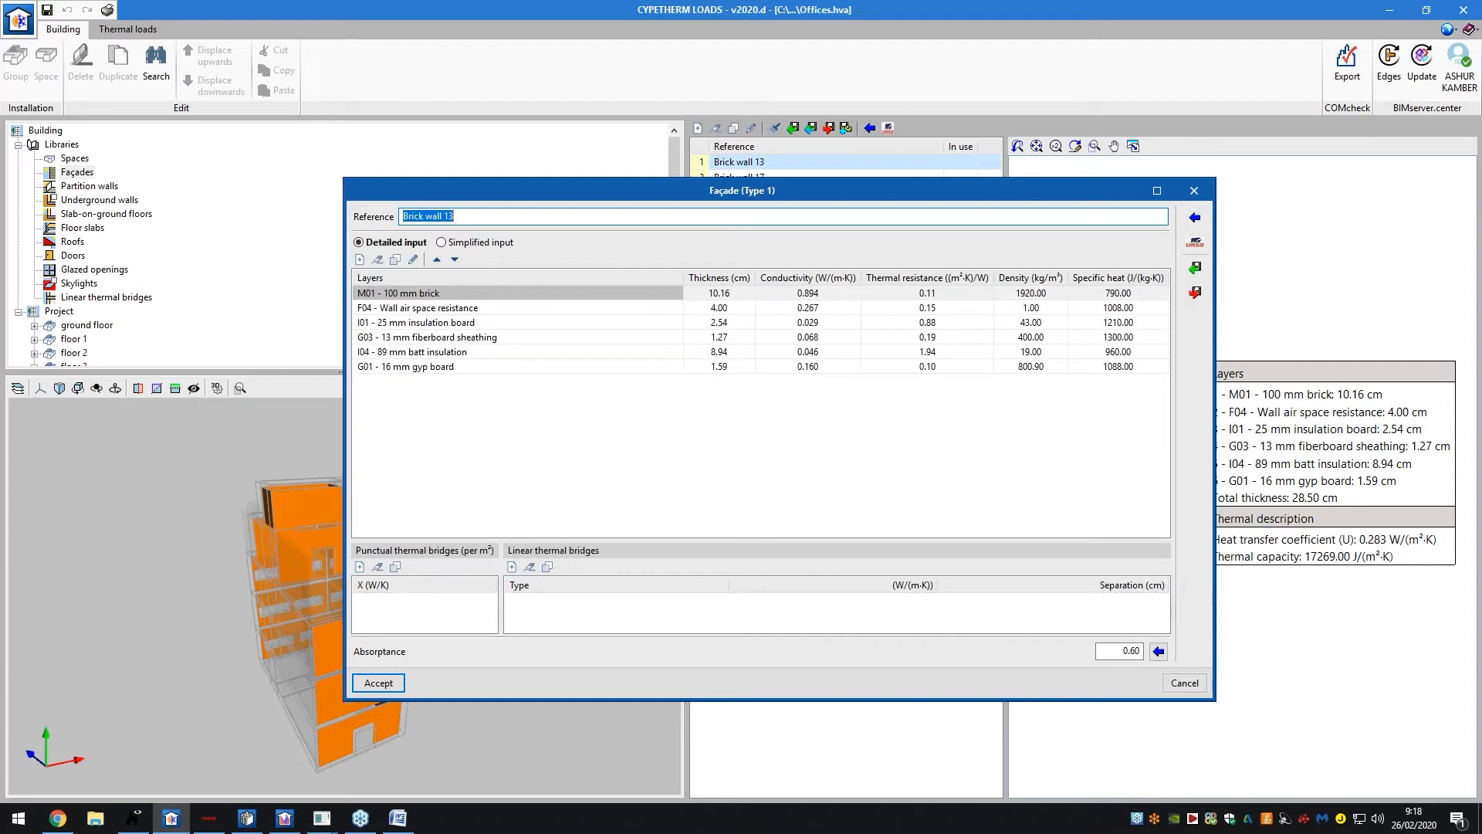
# Cancel the façade settings, view Brick wall 17's layers, and browse partition and underground walls
pyautogui.click(1175, 684)
pyautogui.click(778, 178)
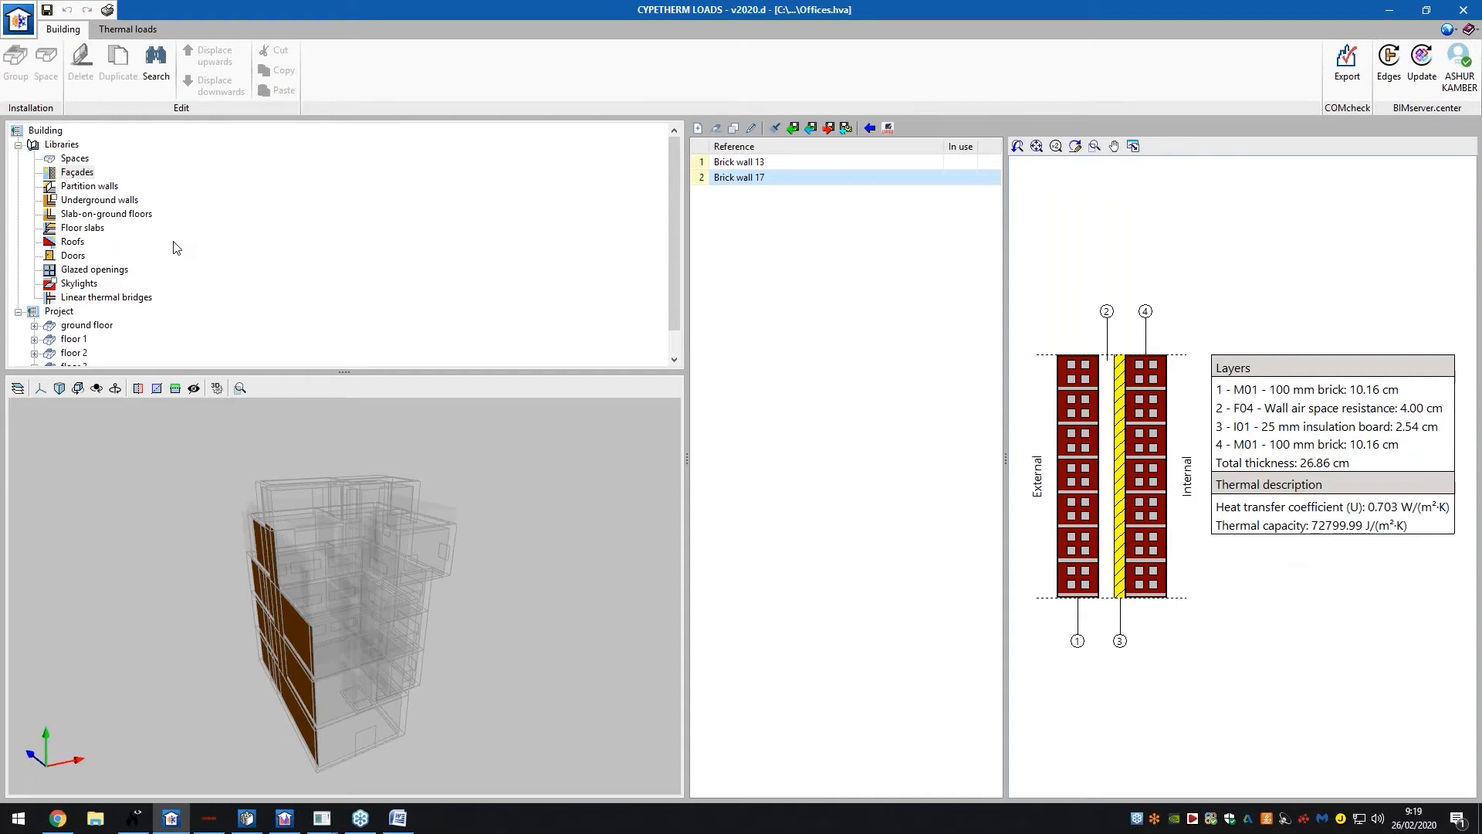
pyautogui.click(106, 187)
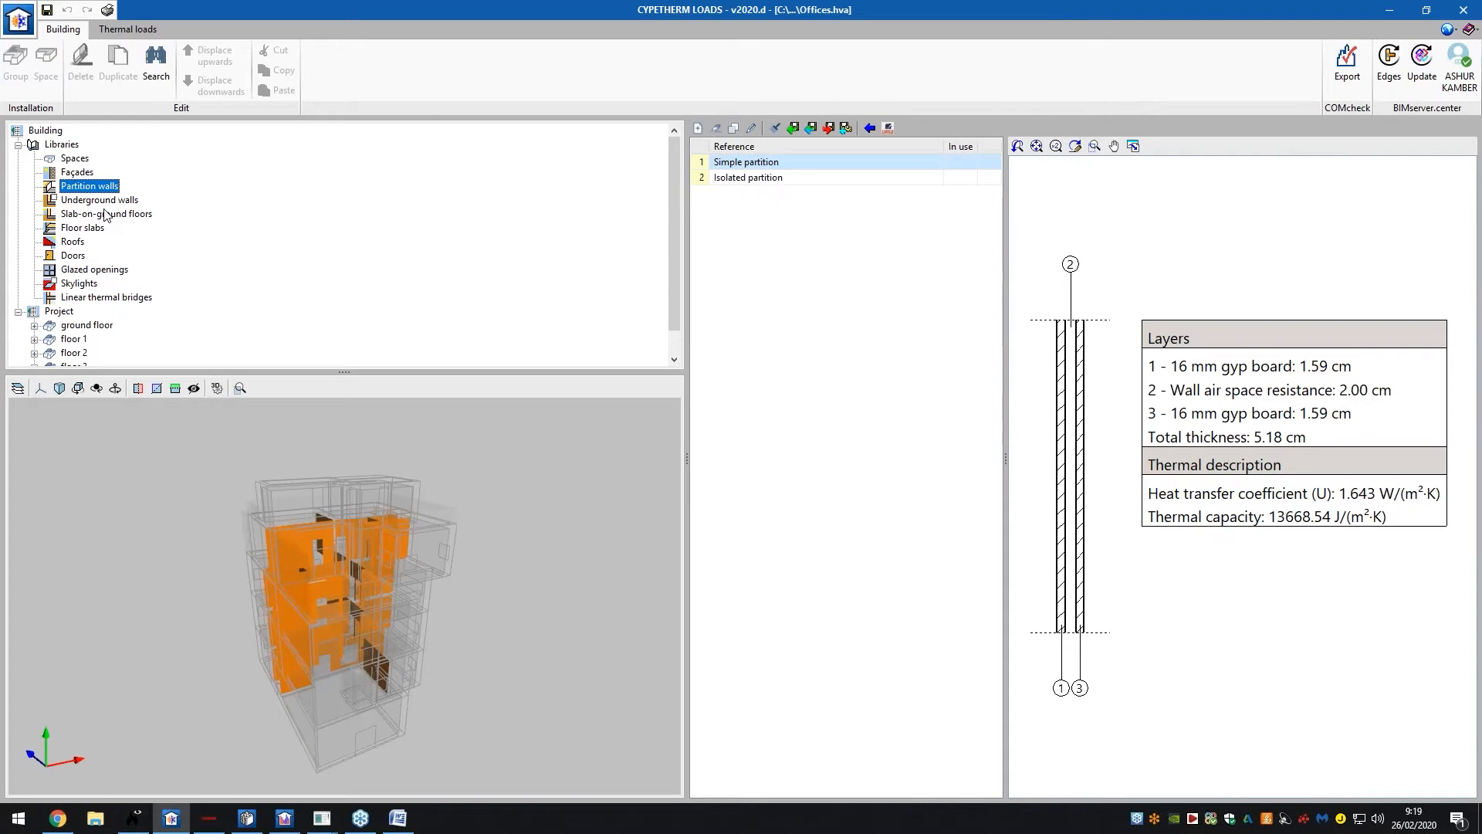
pyautogui.click(106, 201)
# Browse slab-on-ground floors, floor slabs, roofs, doors, glazed openings and linear thermal bridges libraries
pyautogui.click(106, 215)
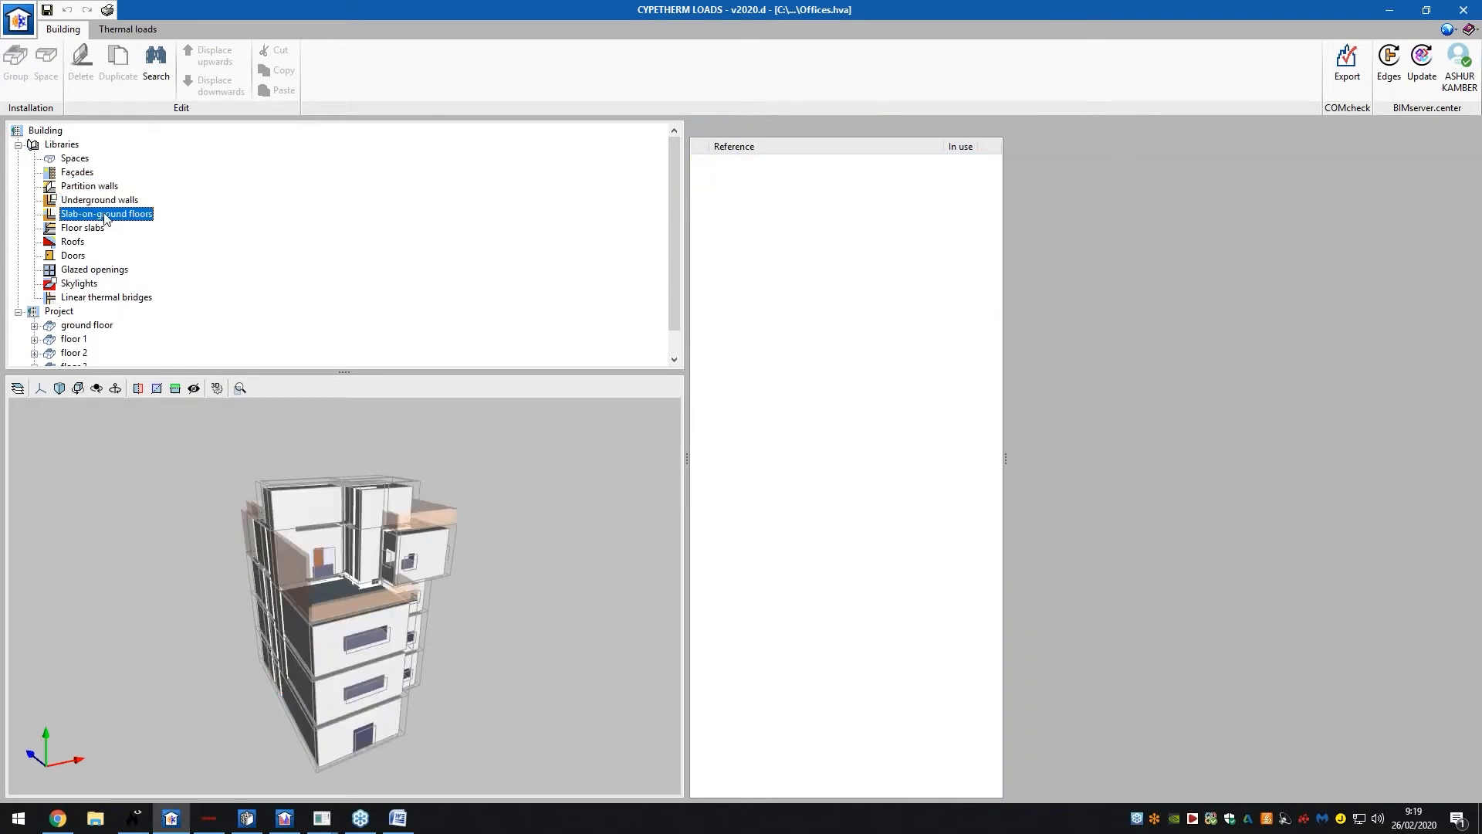
pyautogui.click(95, 229)
pyautogui.click(79, 244)
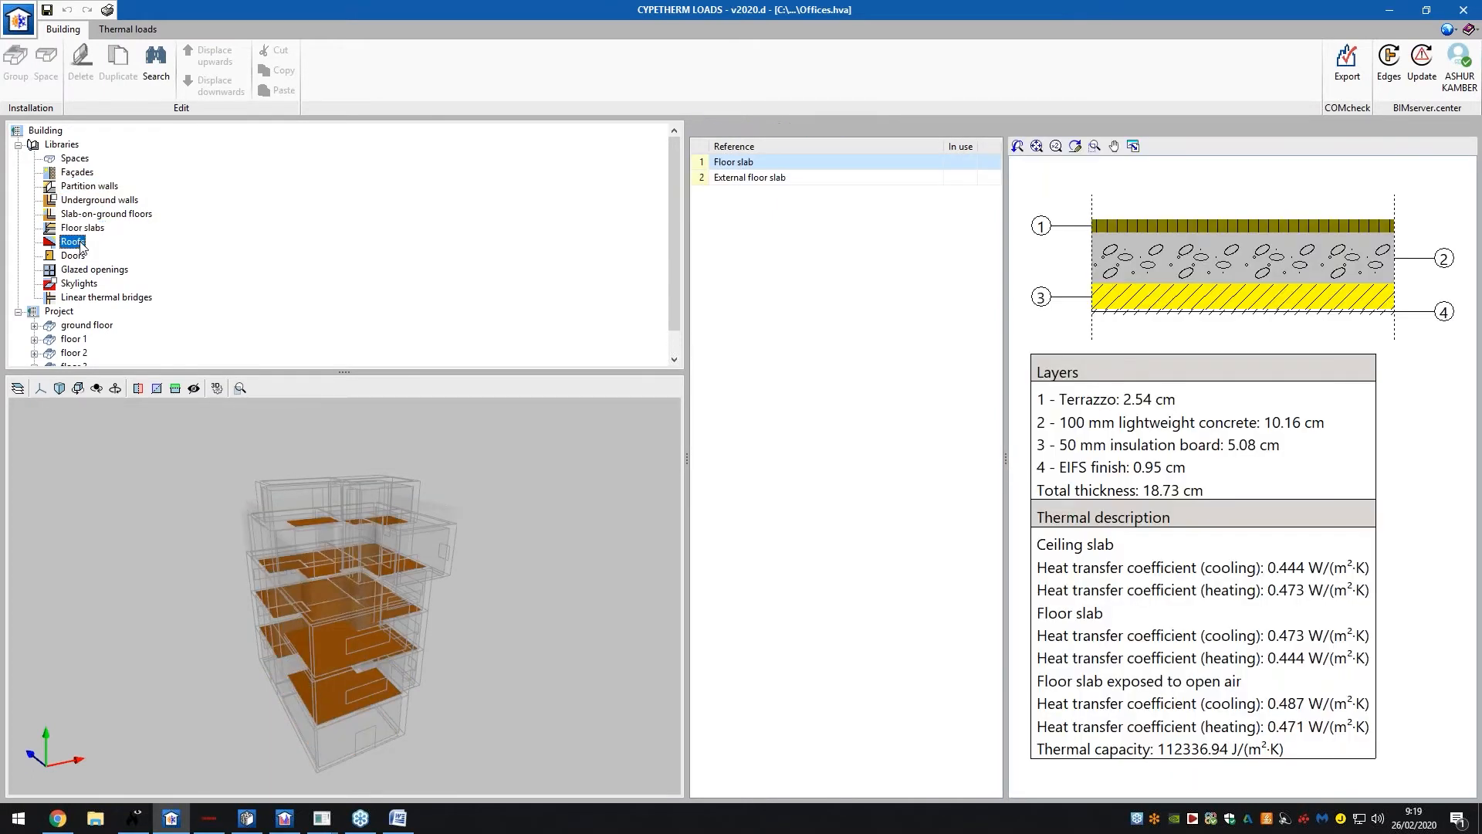
pyautogui.click(68, 256)
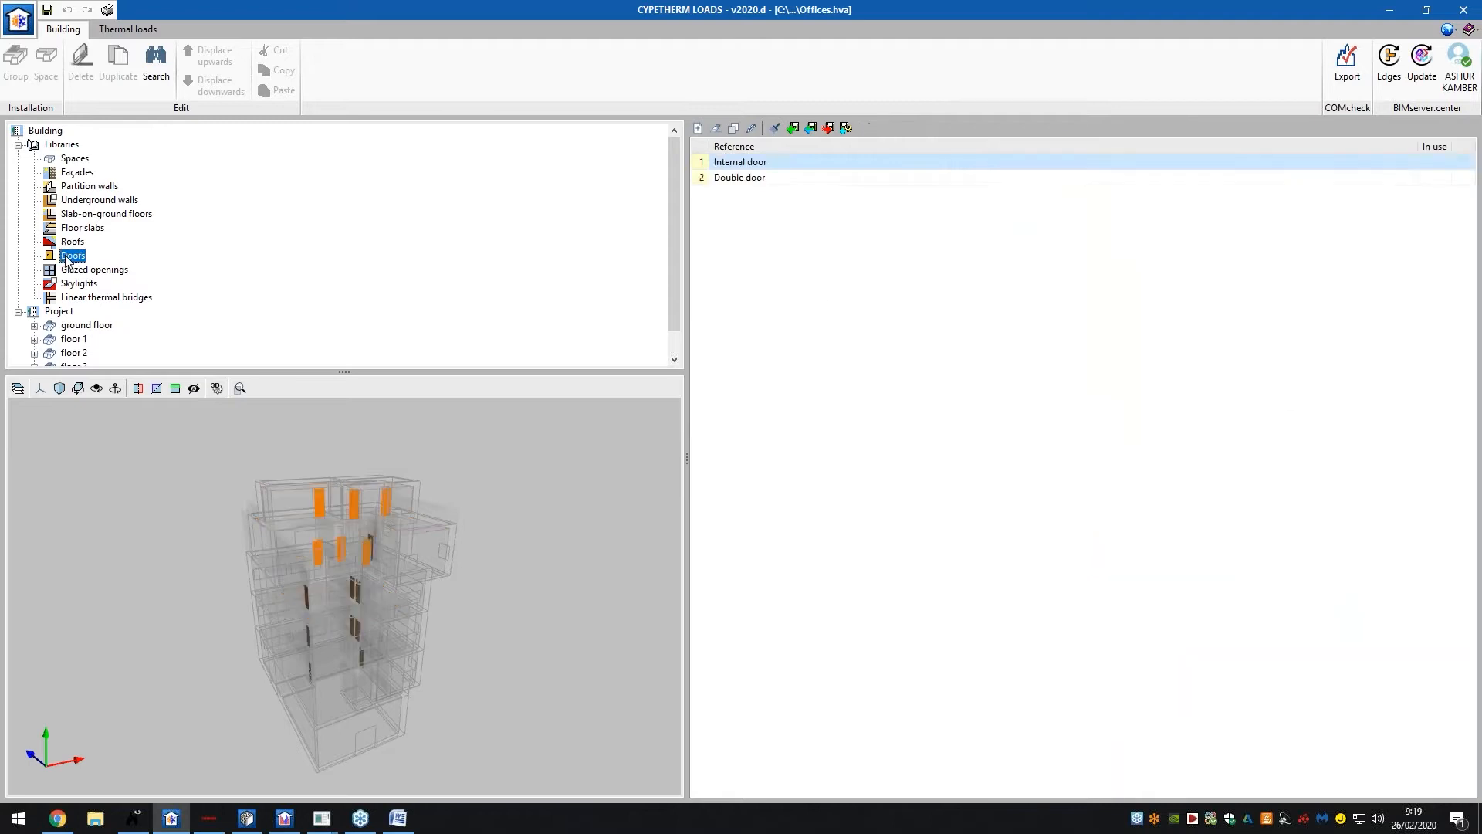
pyautogui.click(86, 269)
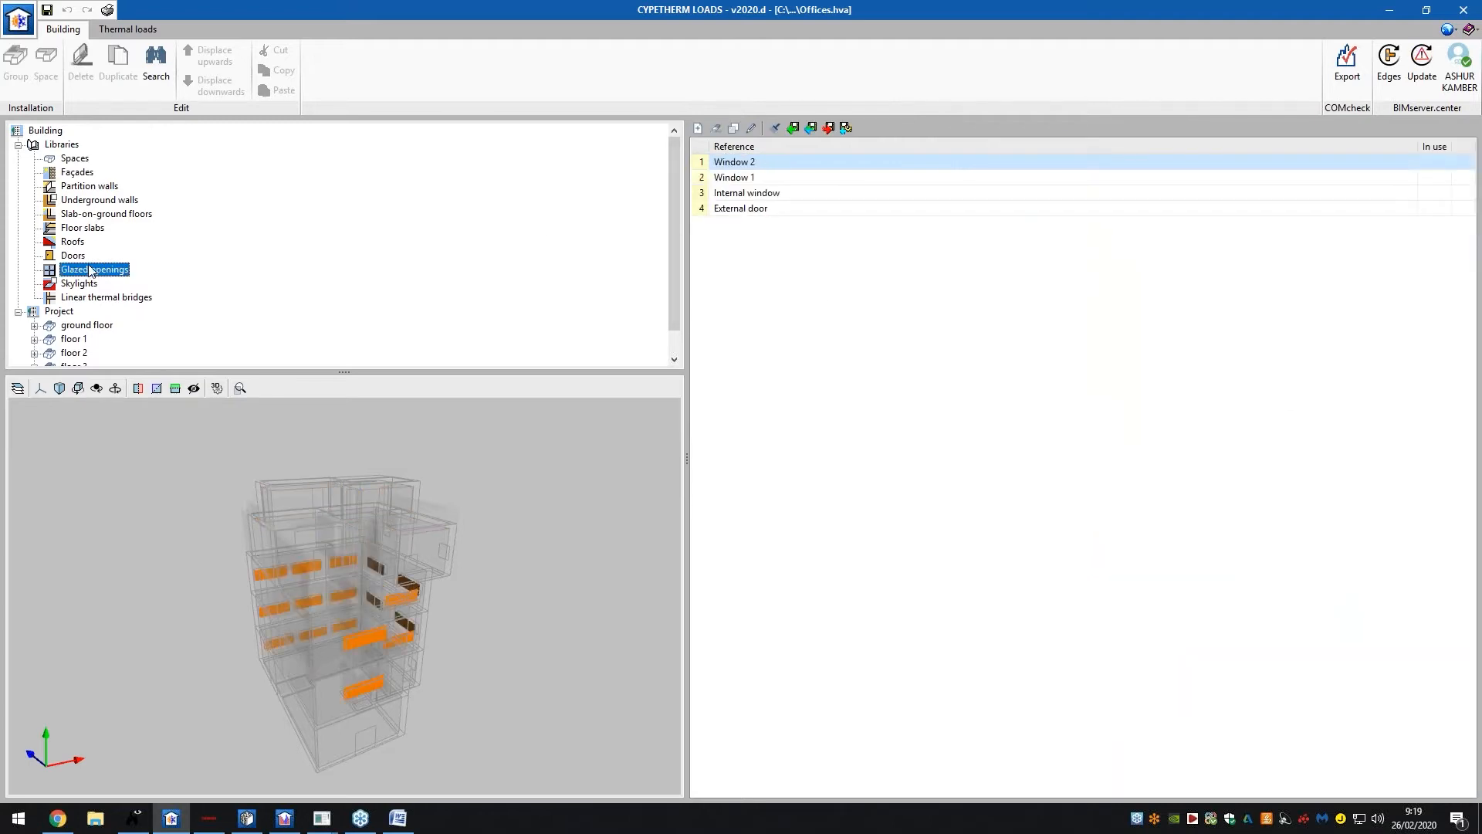
pyautogui.click(89, 297)
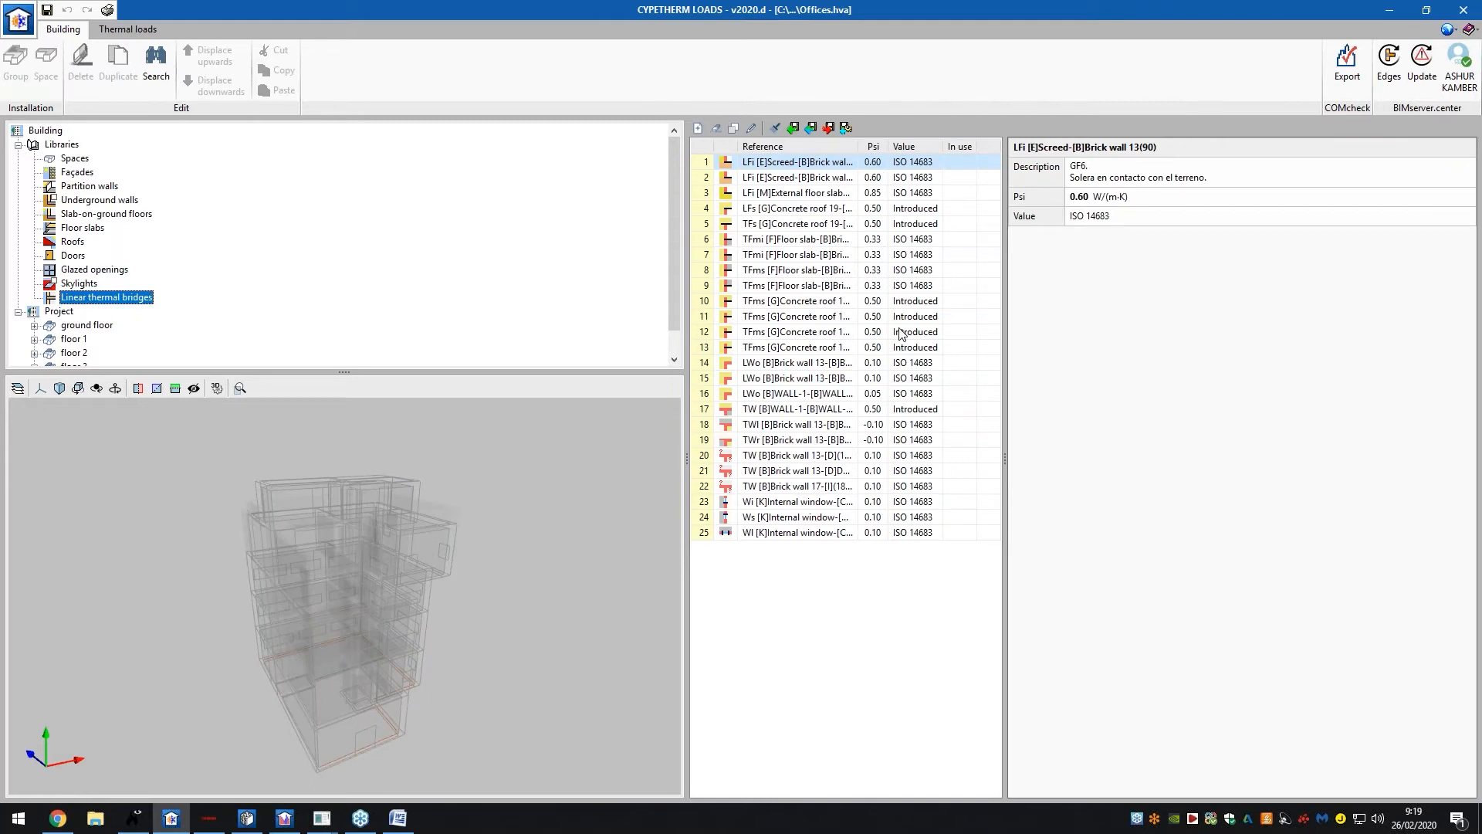
# Inspect the first thermal bridge's Psi value without changes, then start Edges processing
pyautogui.scroll(-1, 678, 279)
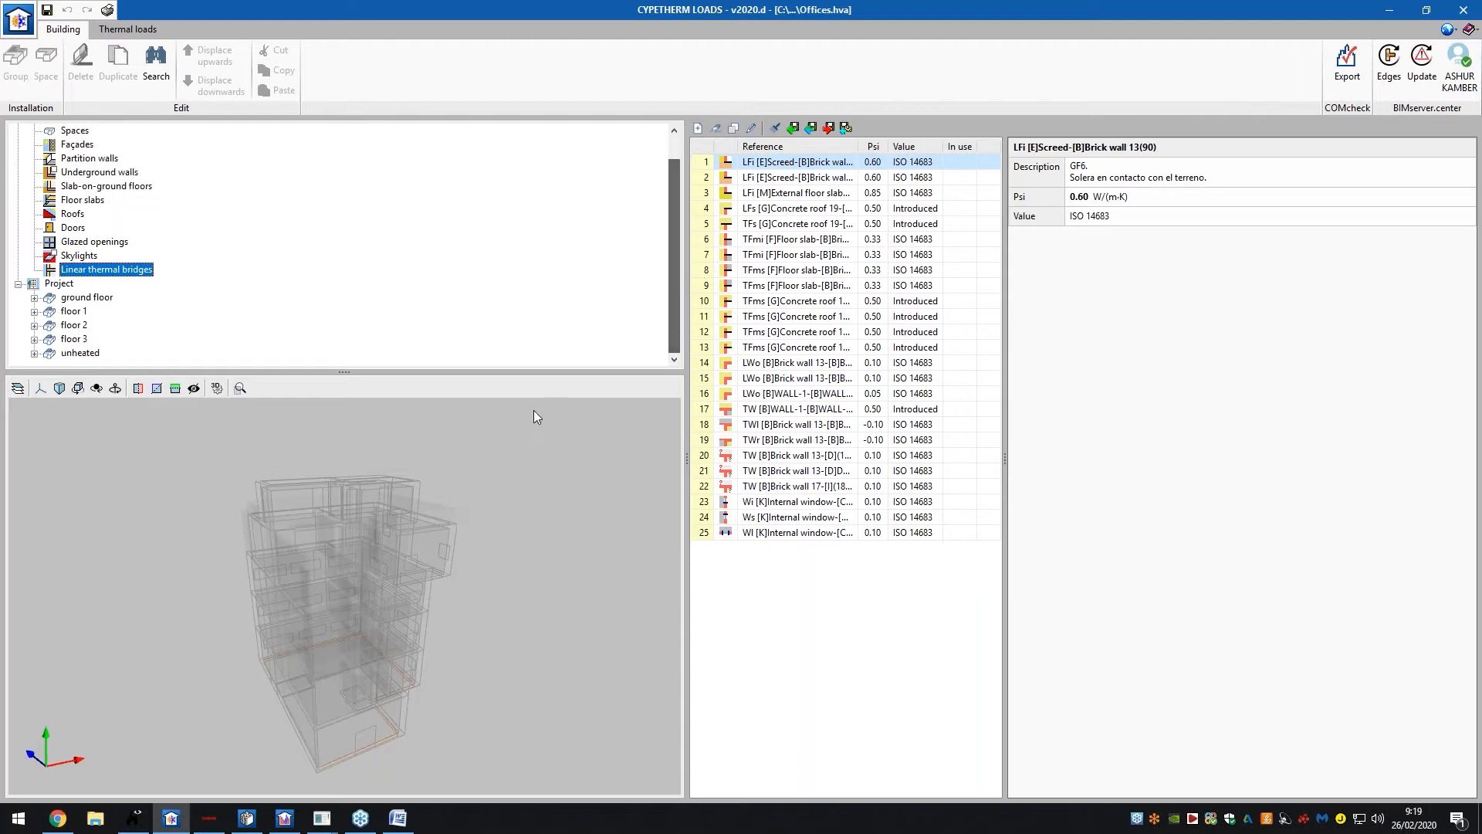
pyautogui.moveTo(531, 415); pyautogui.dragTo(538, 471)
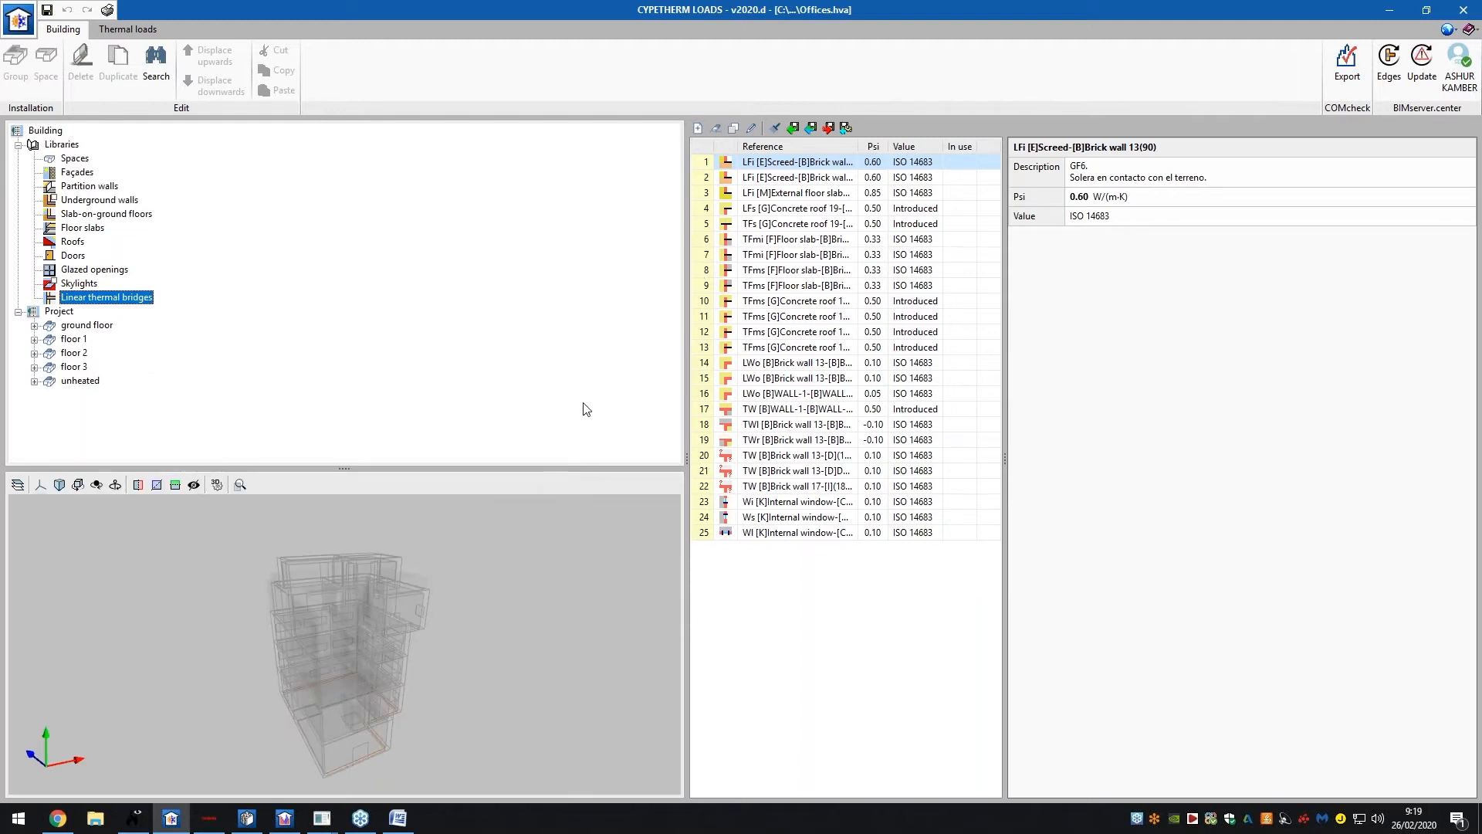
pyautogui.doubleClick(776, 175)
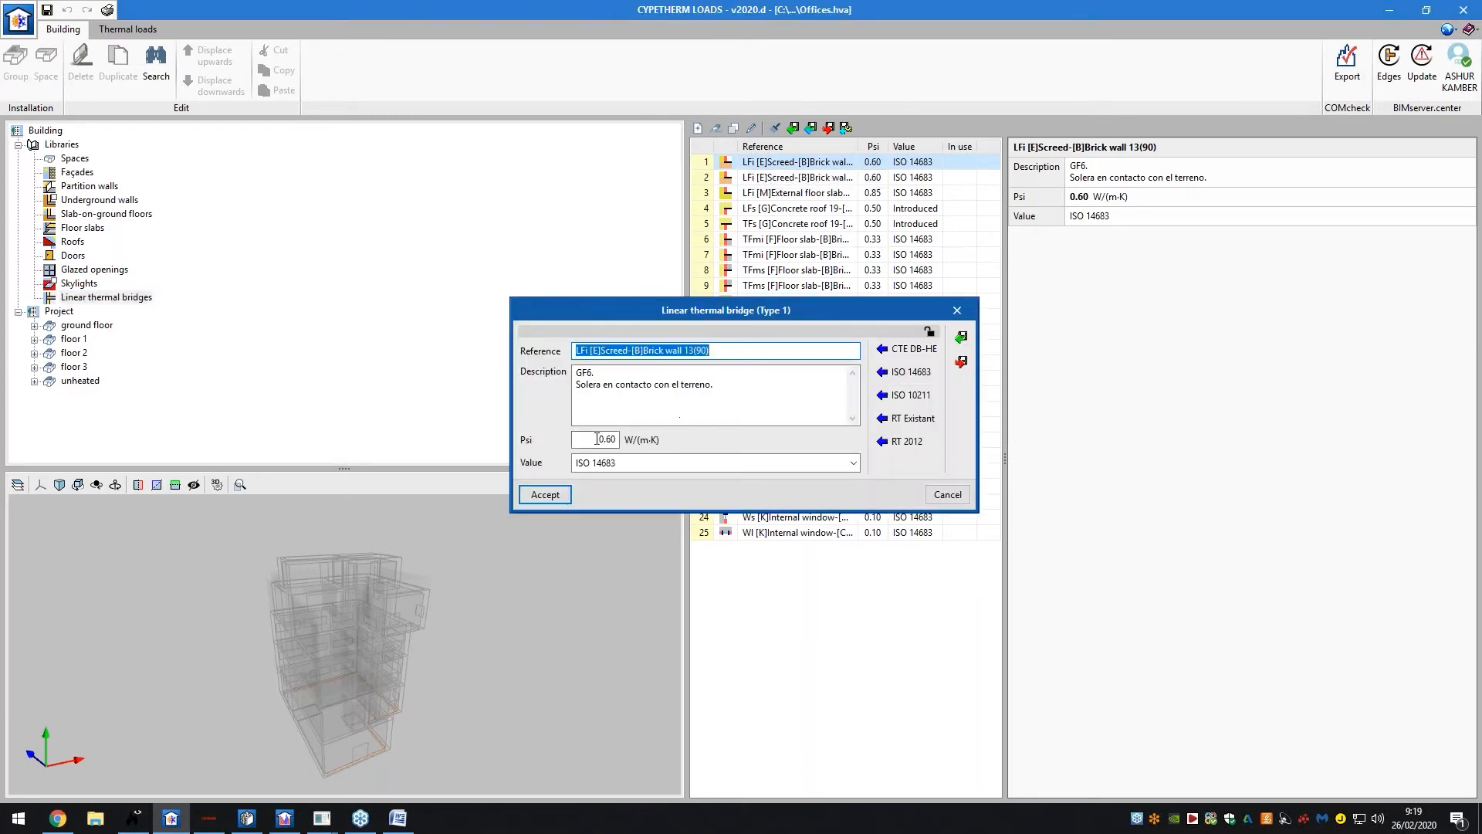
pyautogui.click(598, 439)
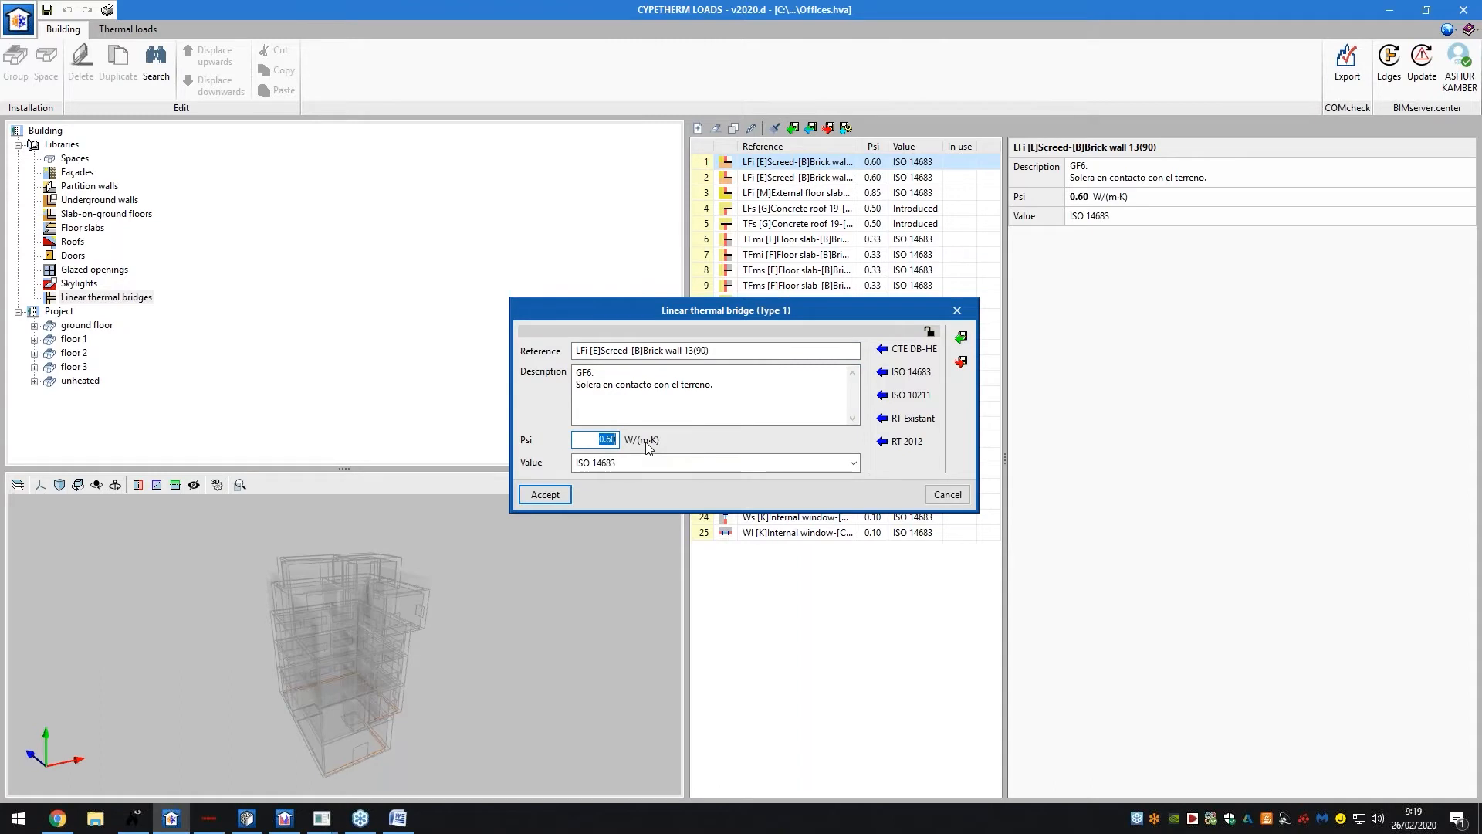
pyautogui.click(958, 502)
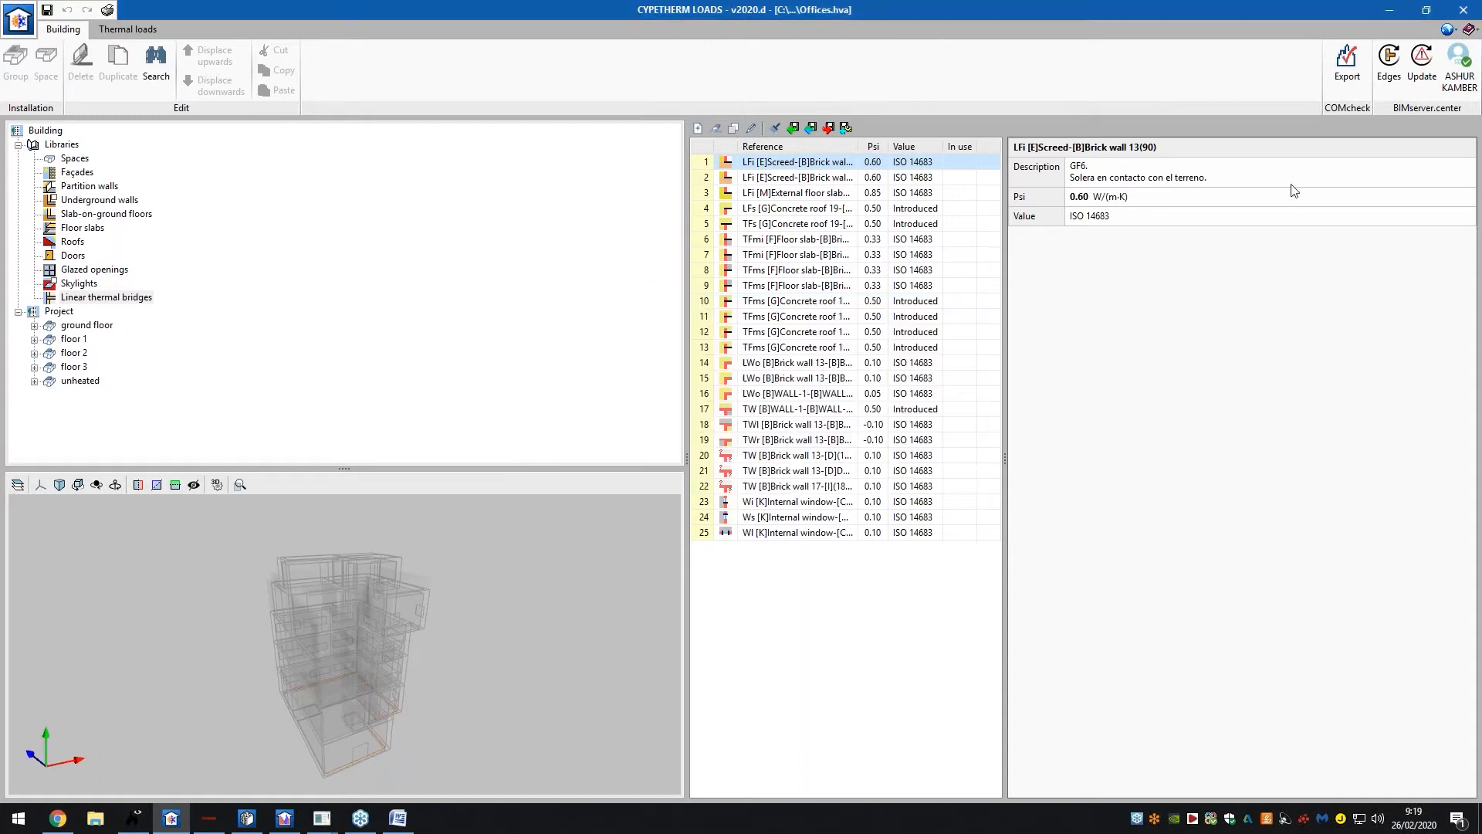
pyautogui.click(1390, 61)
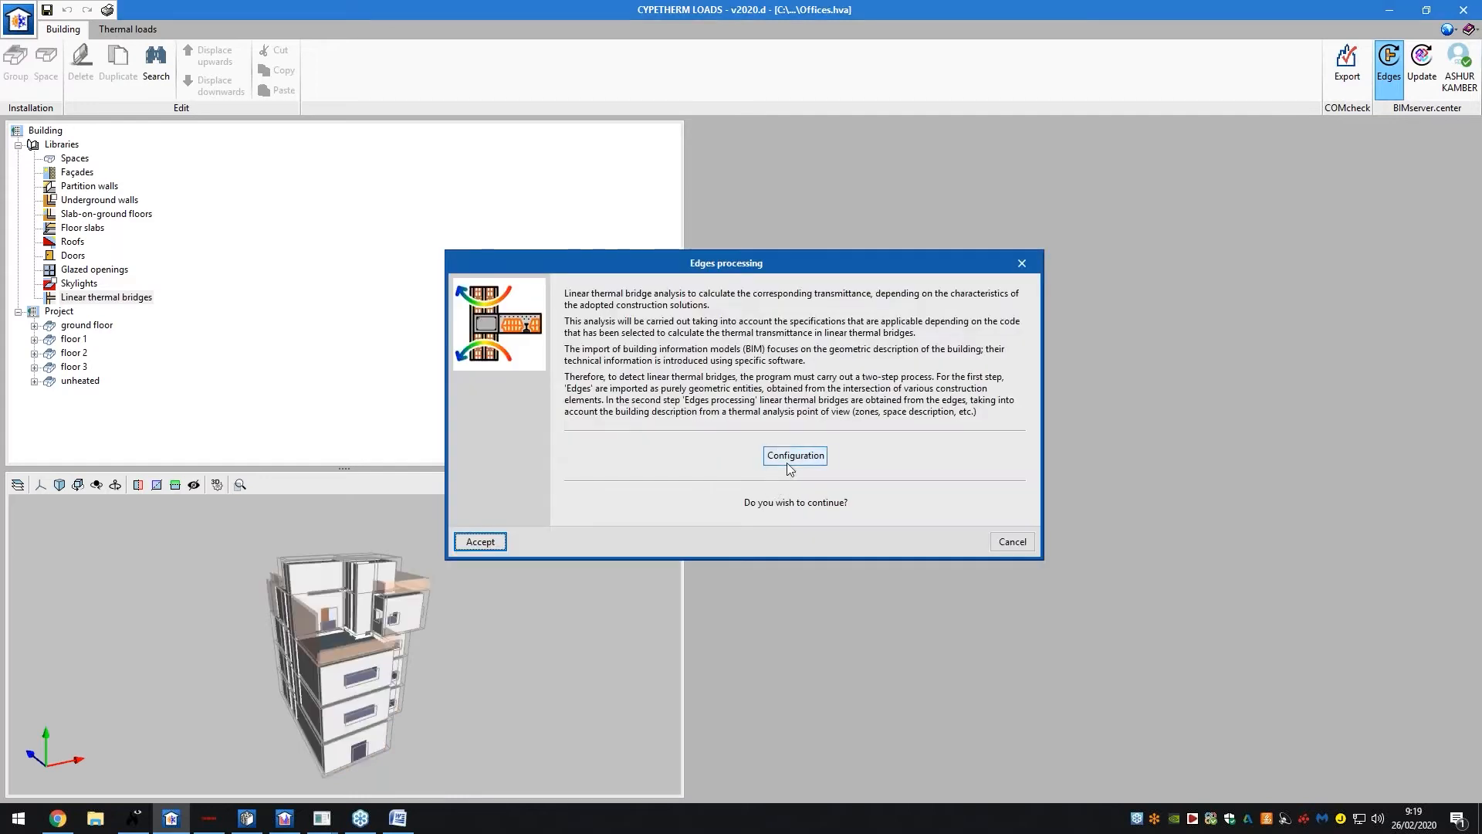
# Check the edge-processing configuration, keep code ISO 14683, and run the processing
pyautogui.click(788, 454)
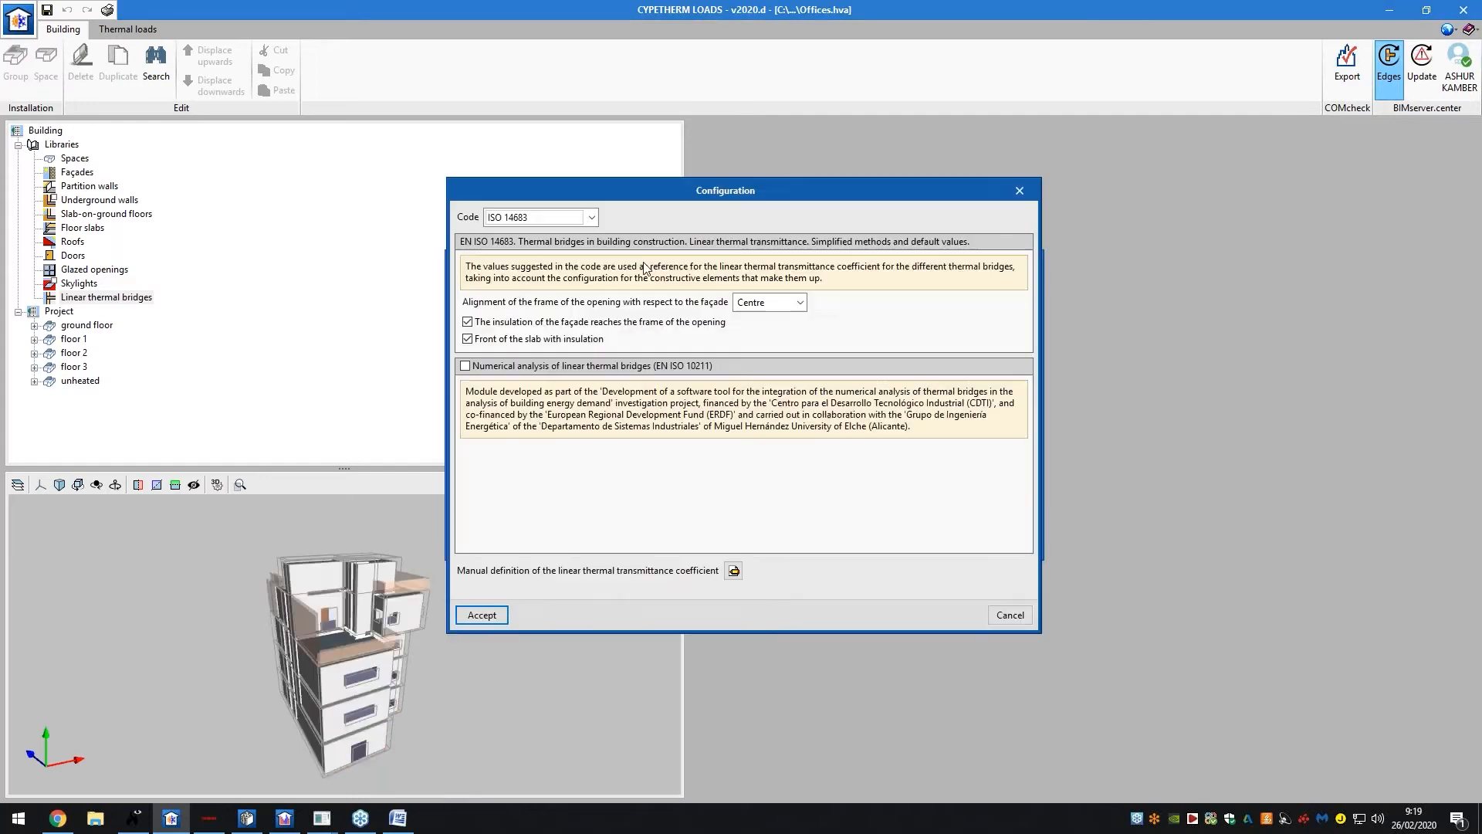
pyautogui.click(592, 217)
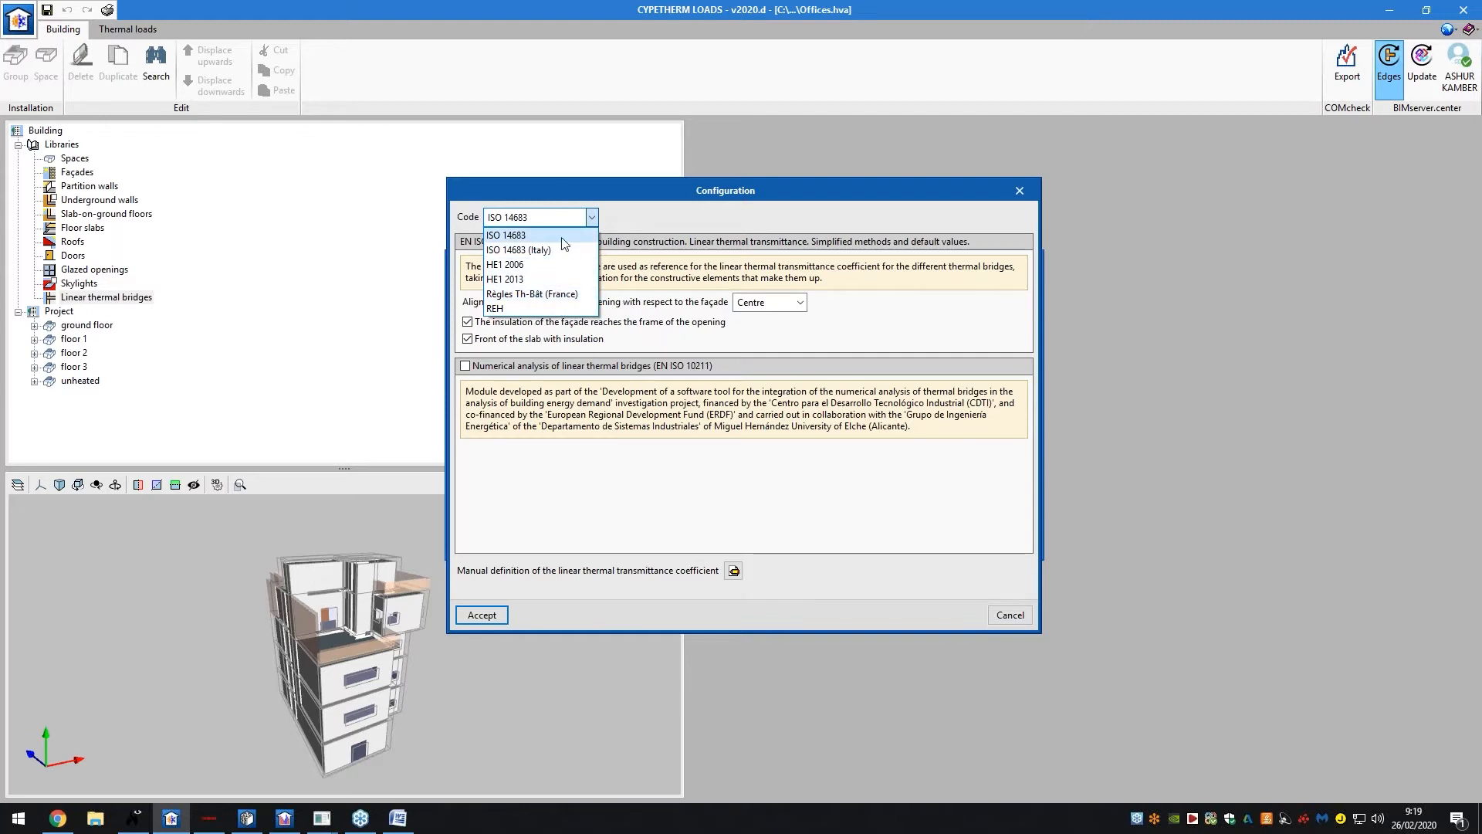
pyautogui.click(591, 219)
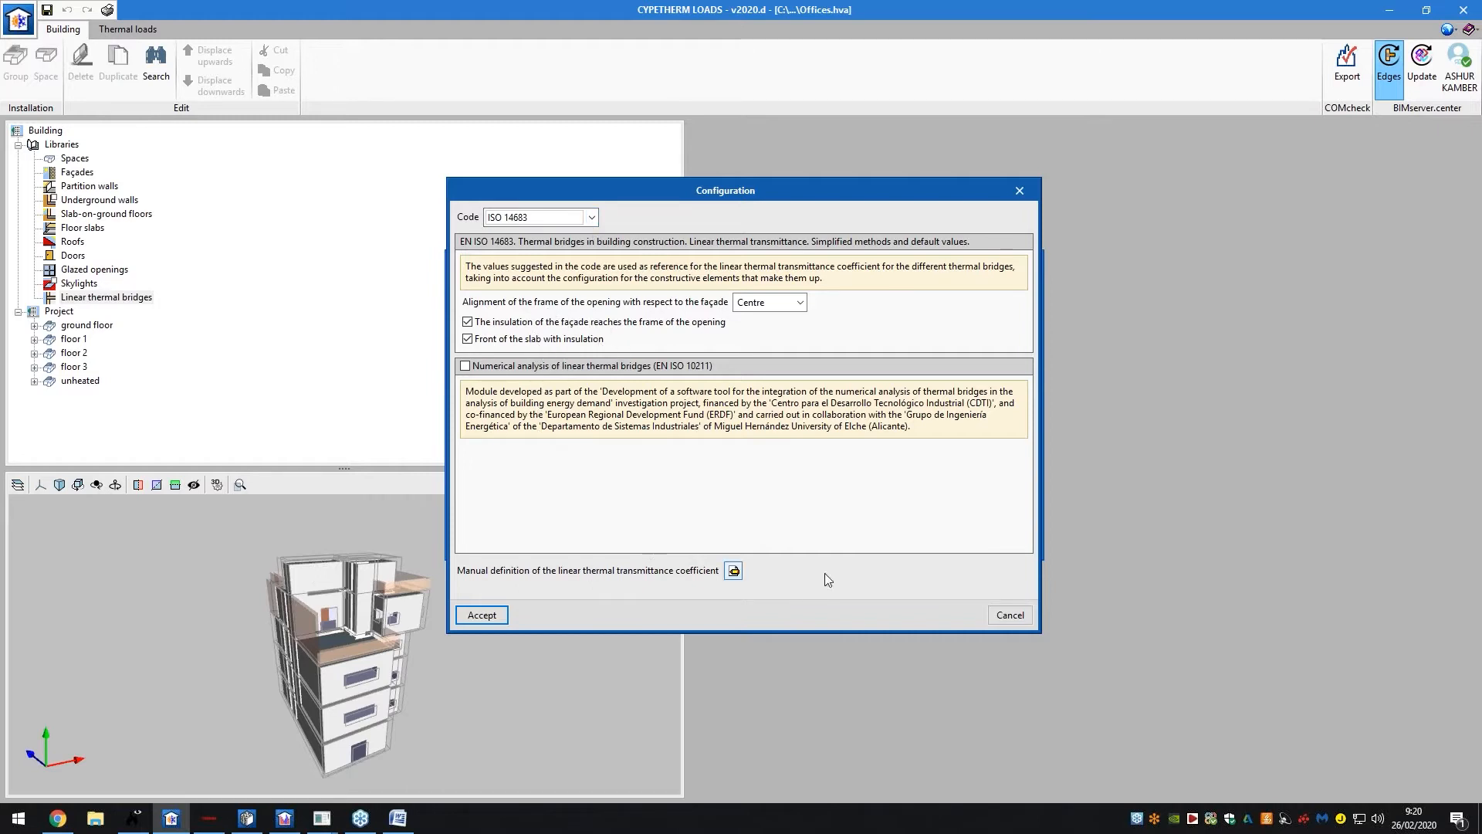
pyautogui.click(1010, 614)
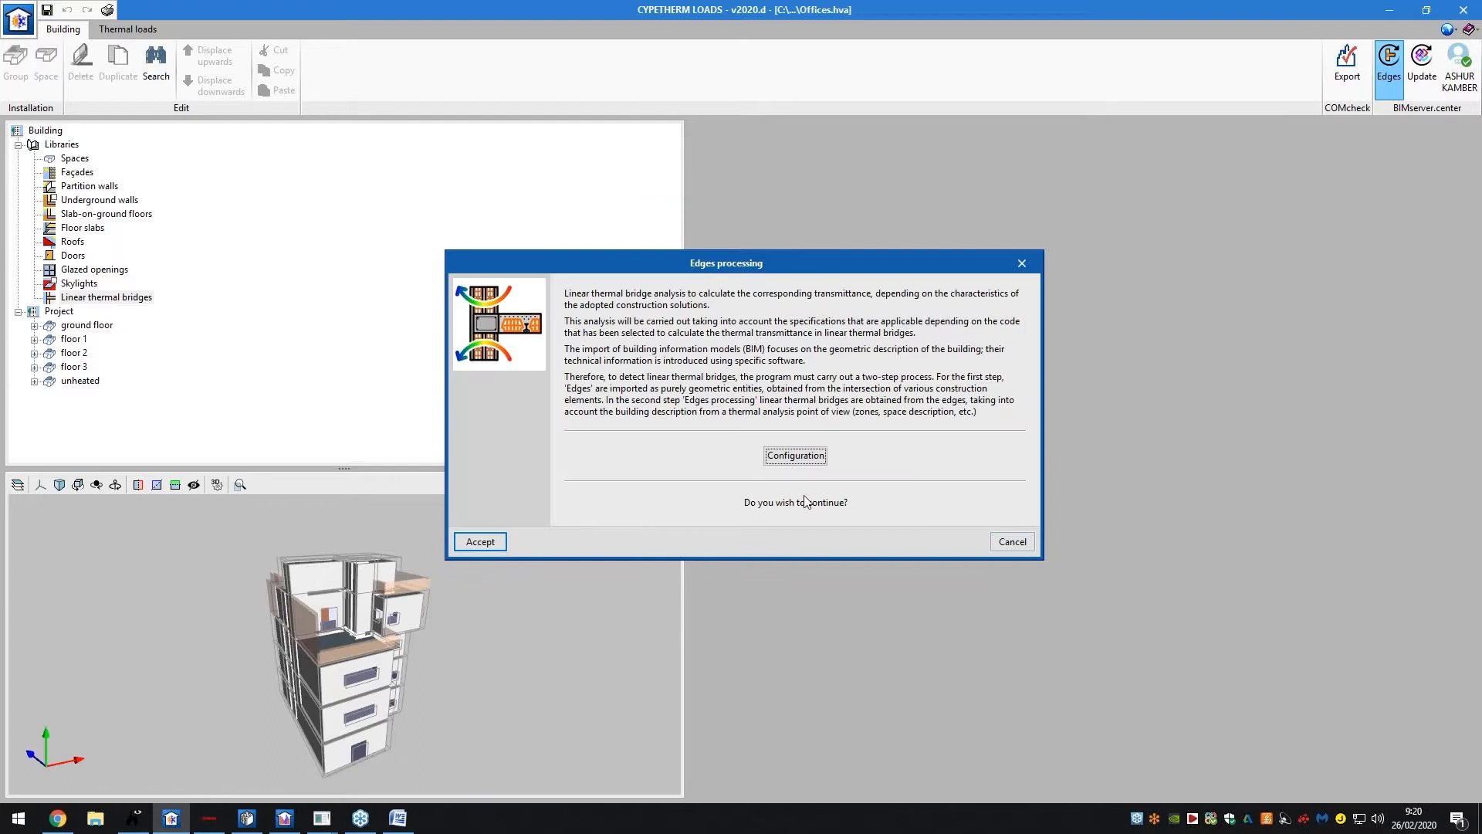
pyautogui.click(501, 540)
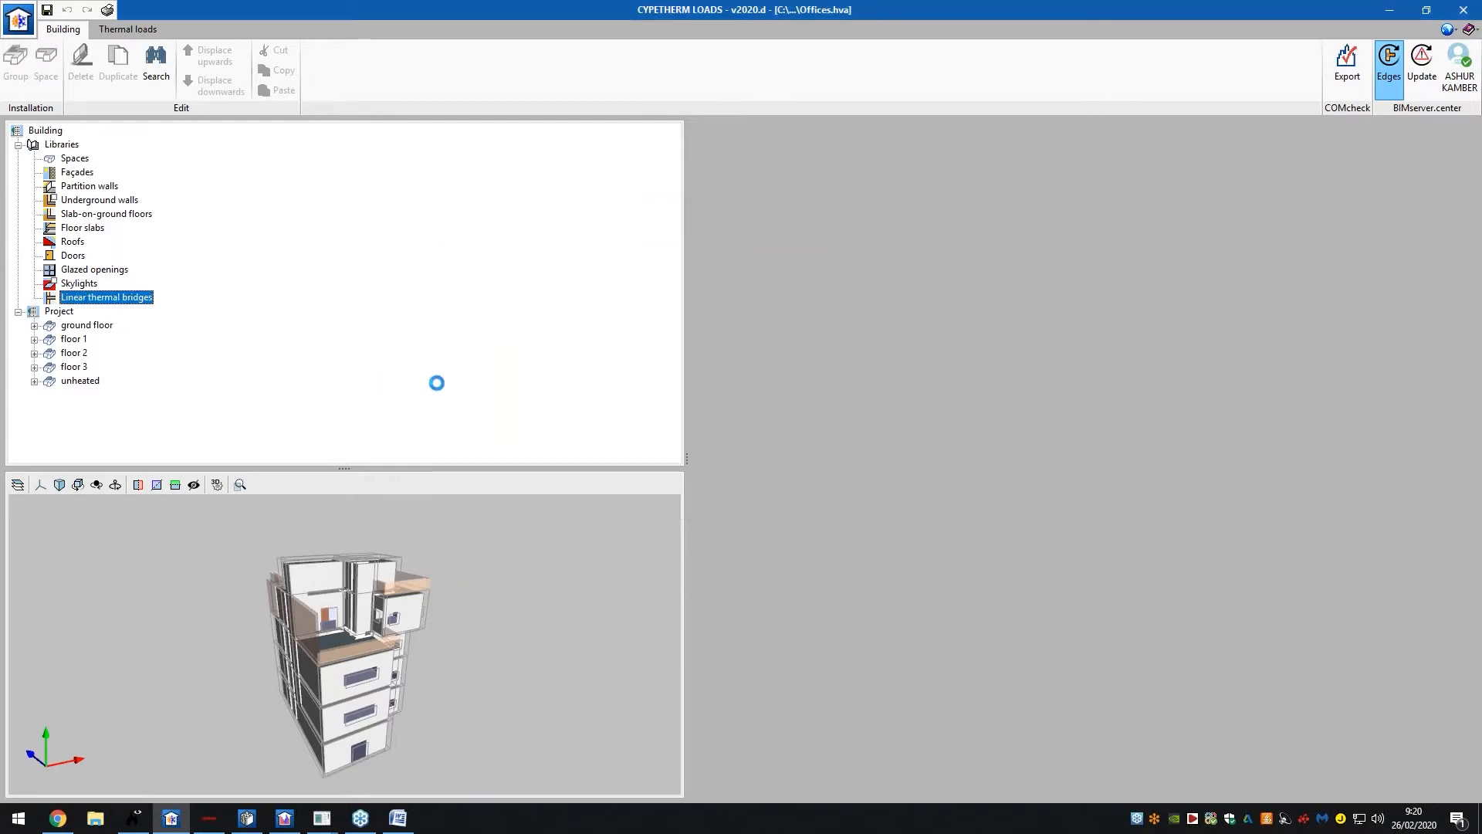
pyautogui.scroll(-5, 195, 216)
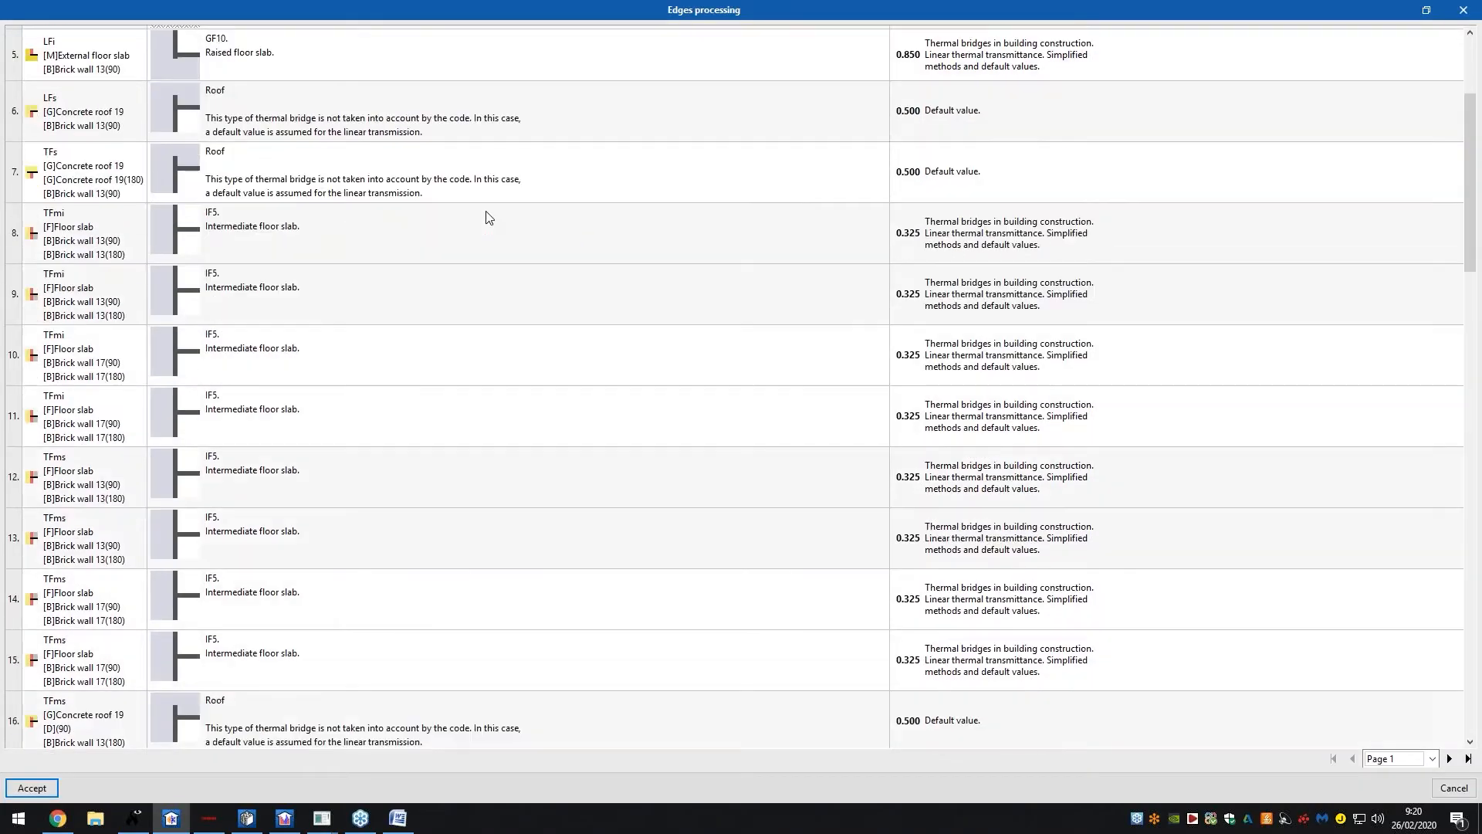
# Accept the thermal bridge update (846 edges, 239 useful) and view the ground-floor Dining room
pyautogui.scroll(-4, 612, 307)
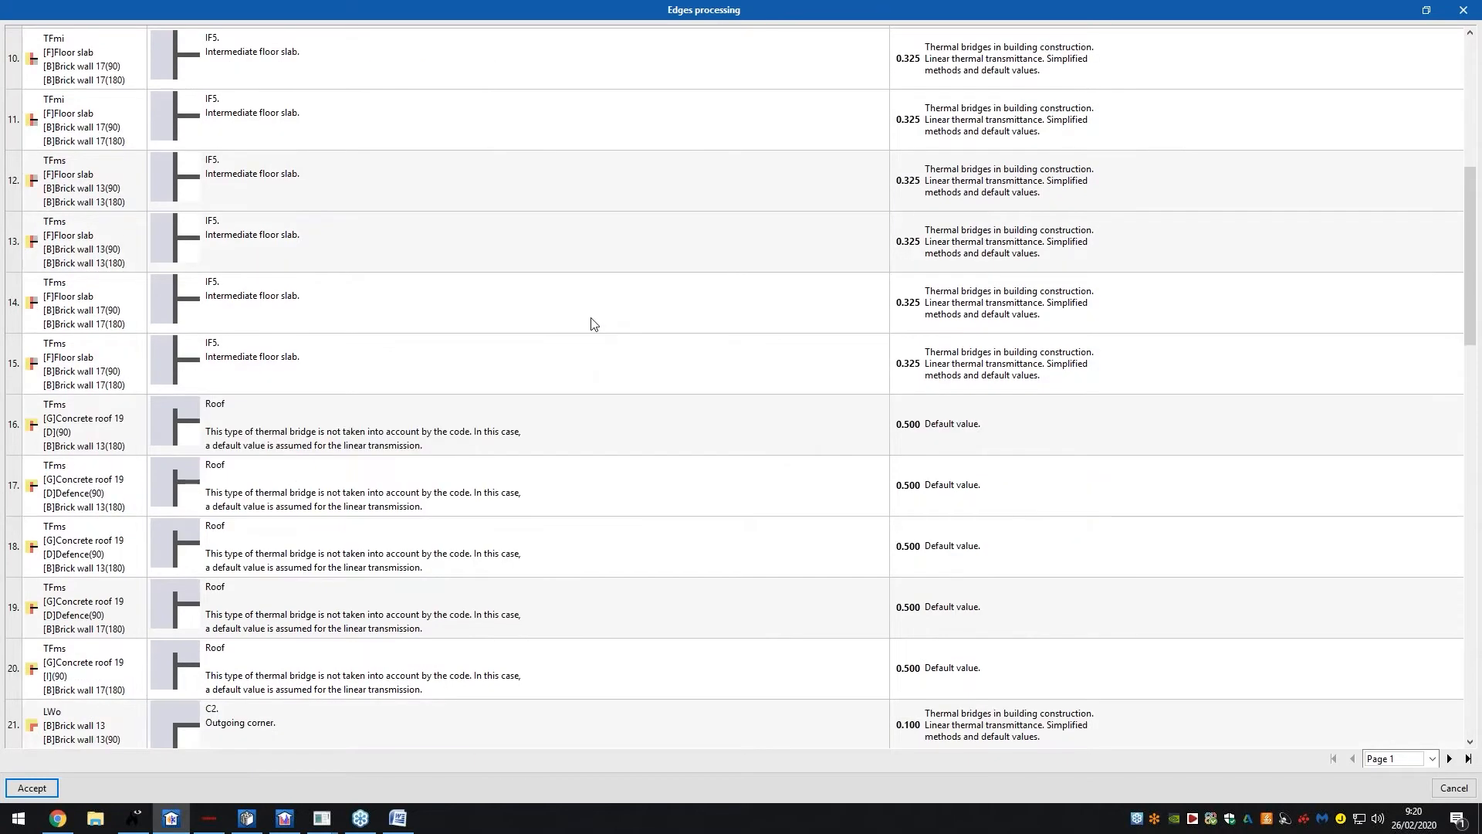
pyautogui.click(31, 788)
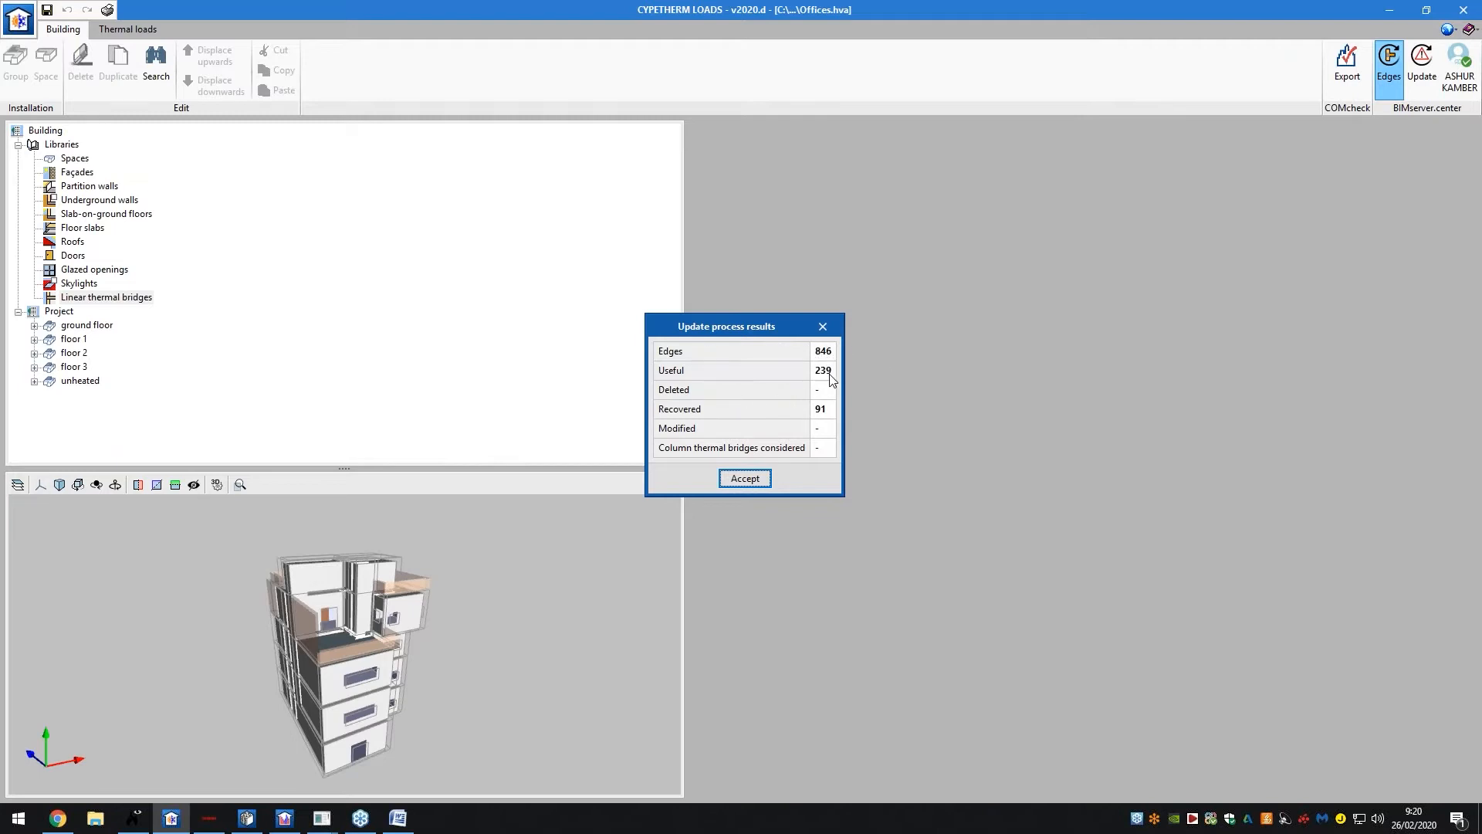
pyautogui.click(746, 480)
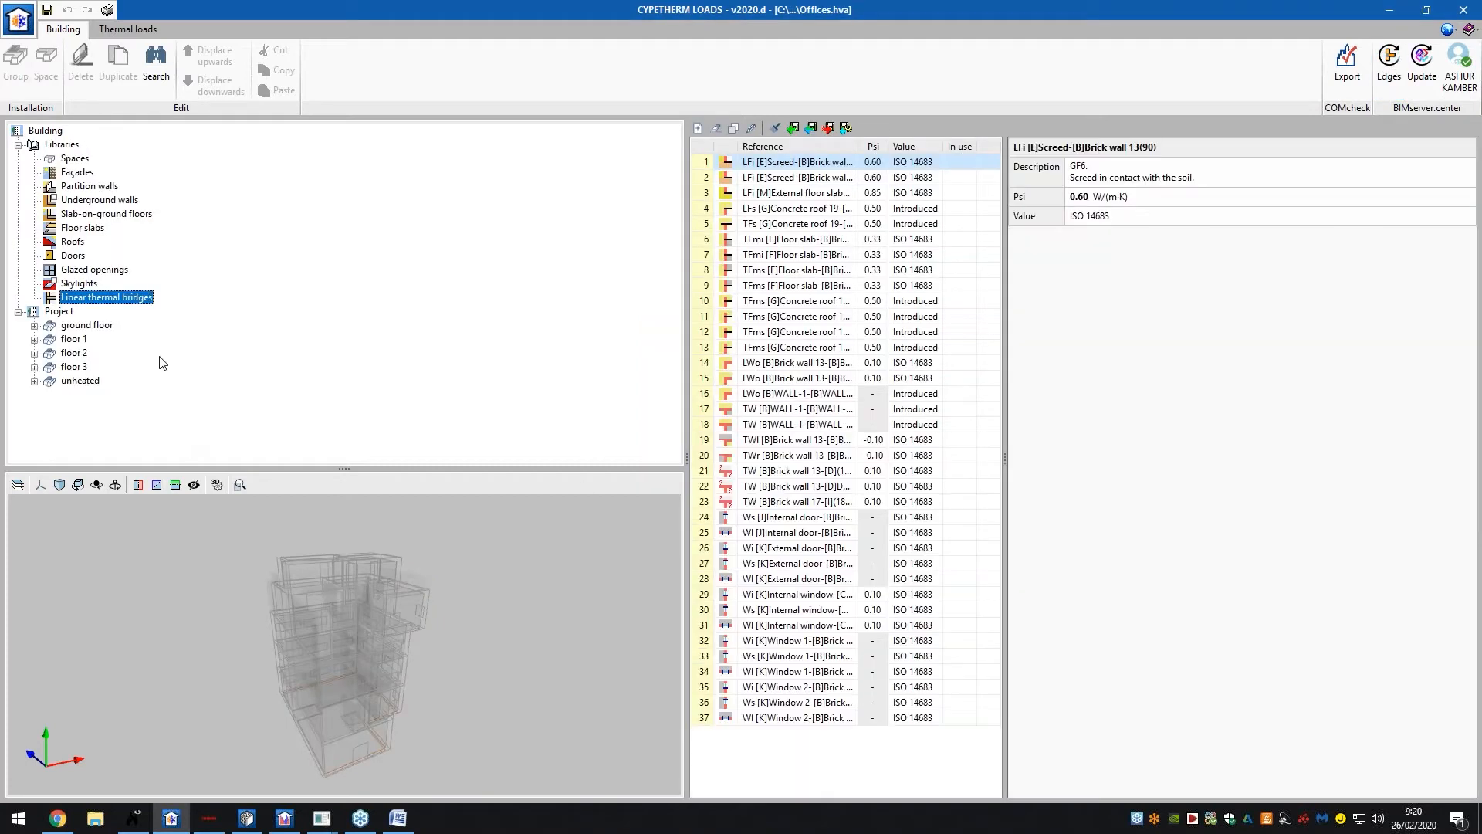
pyautogui.doubleClick(87, 326)
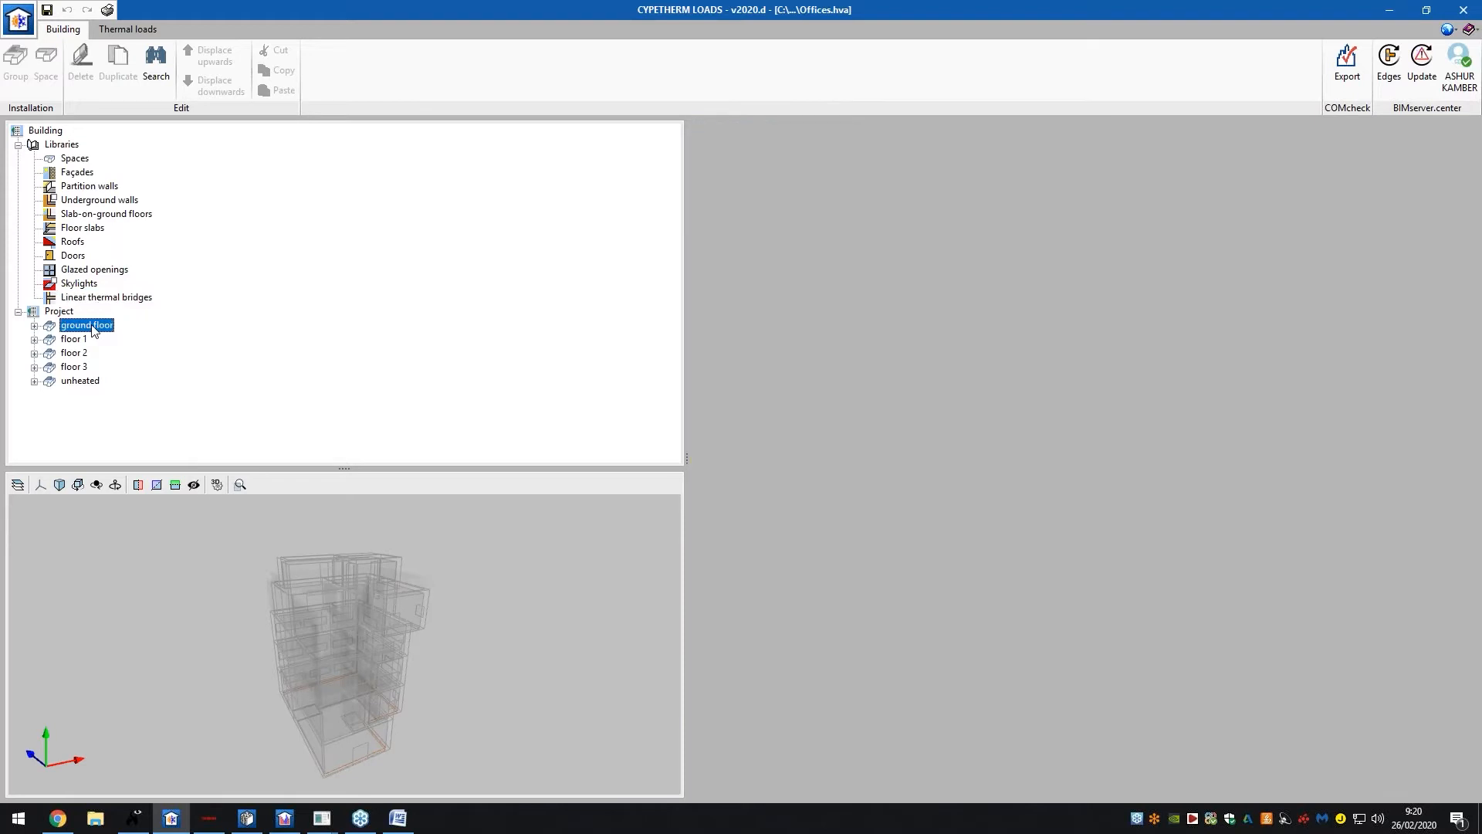
pyautogui.click(94, 340)
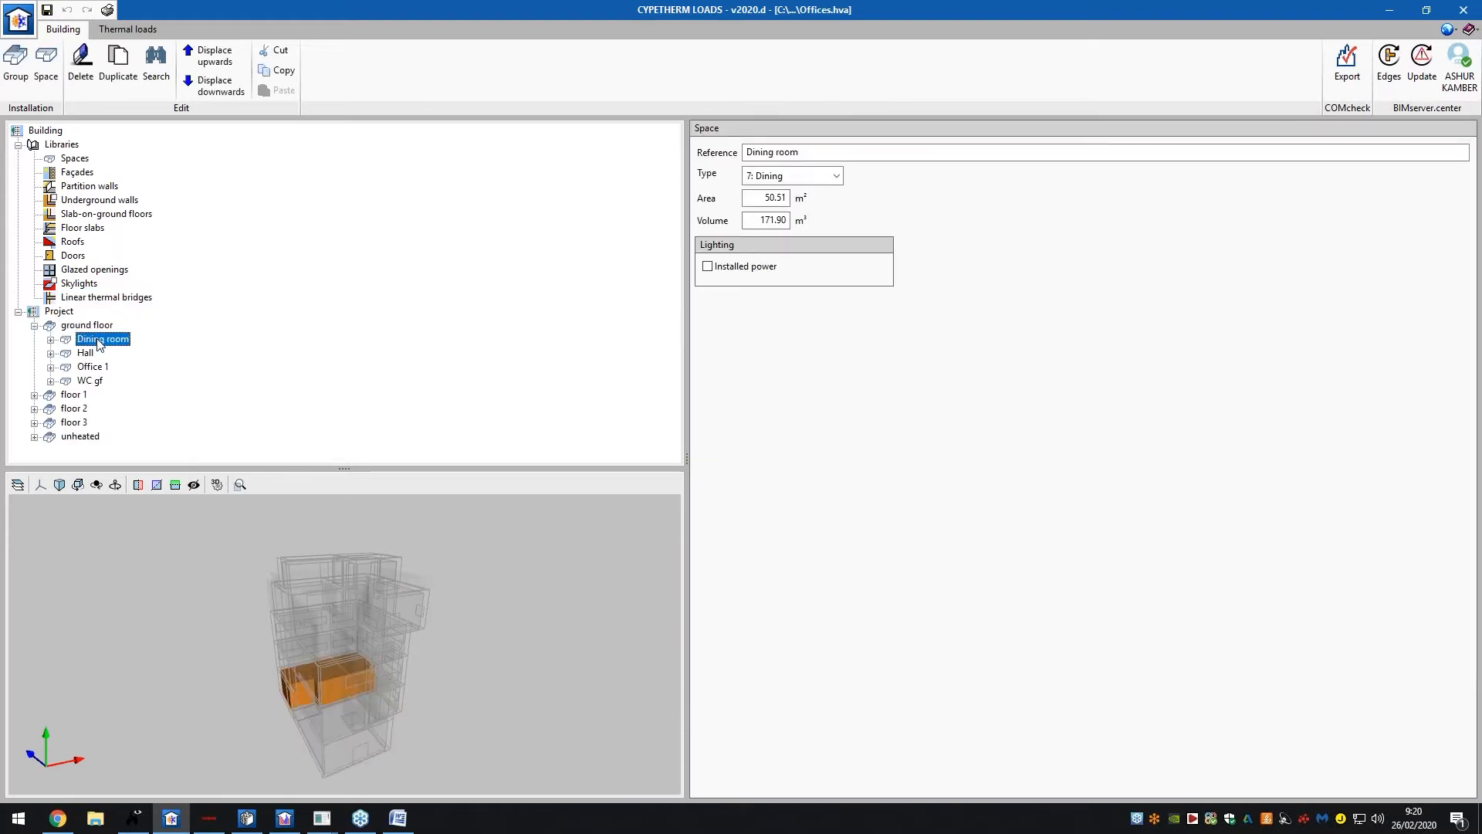
# Expand the Dining room's components, check its walls, and view the WC gf space
pyautogui.doubleClick(98, 341)
pyautogui.click(102, 353)
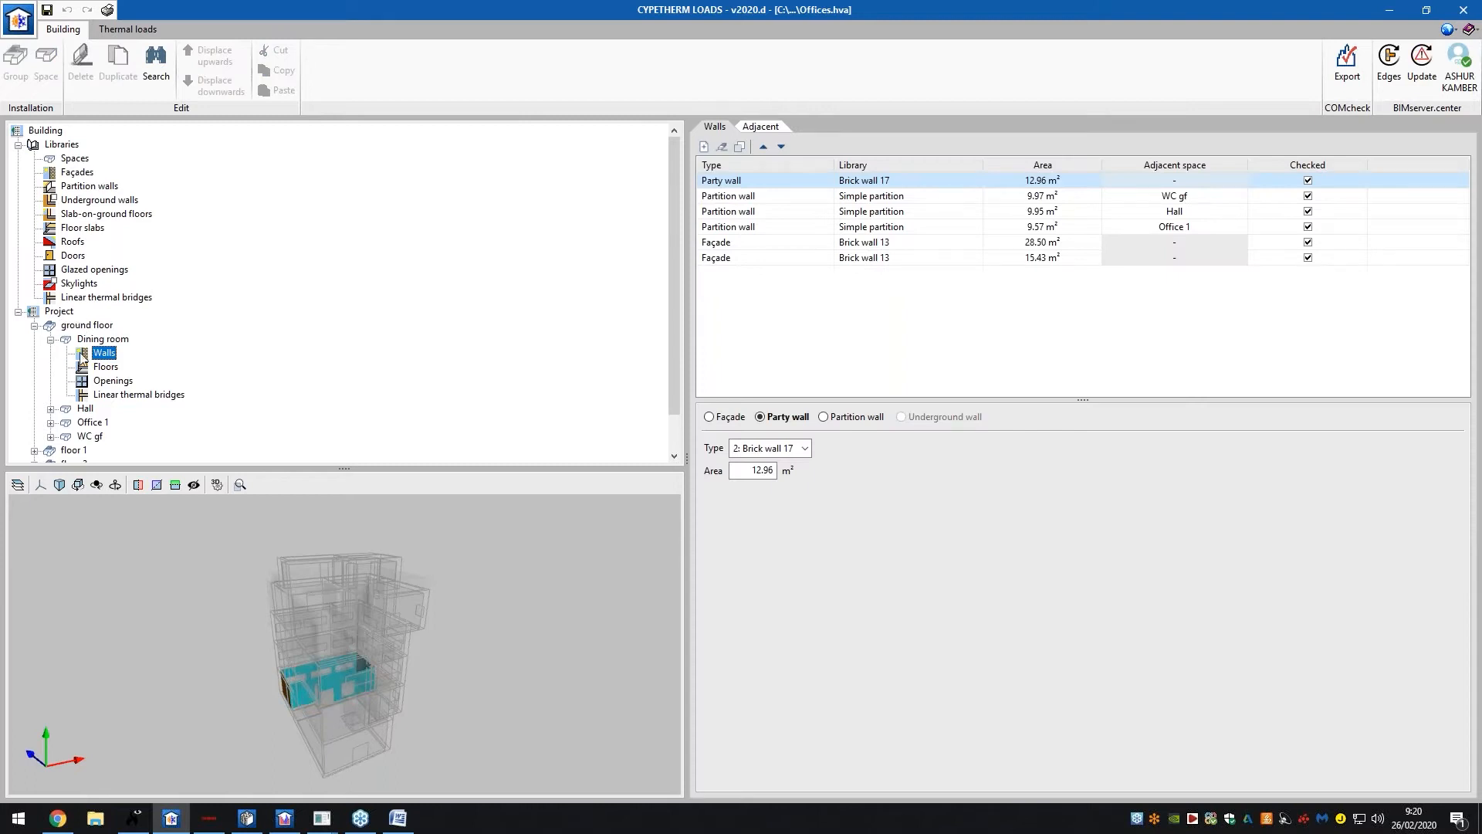
pyautogui.scroll(-1, 88, 271)
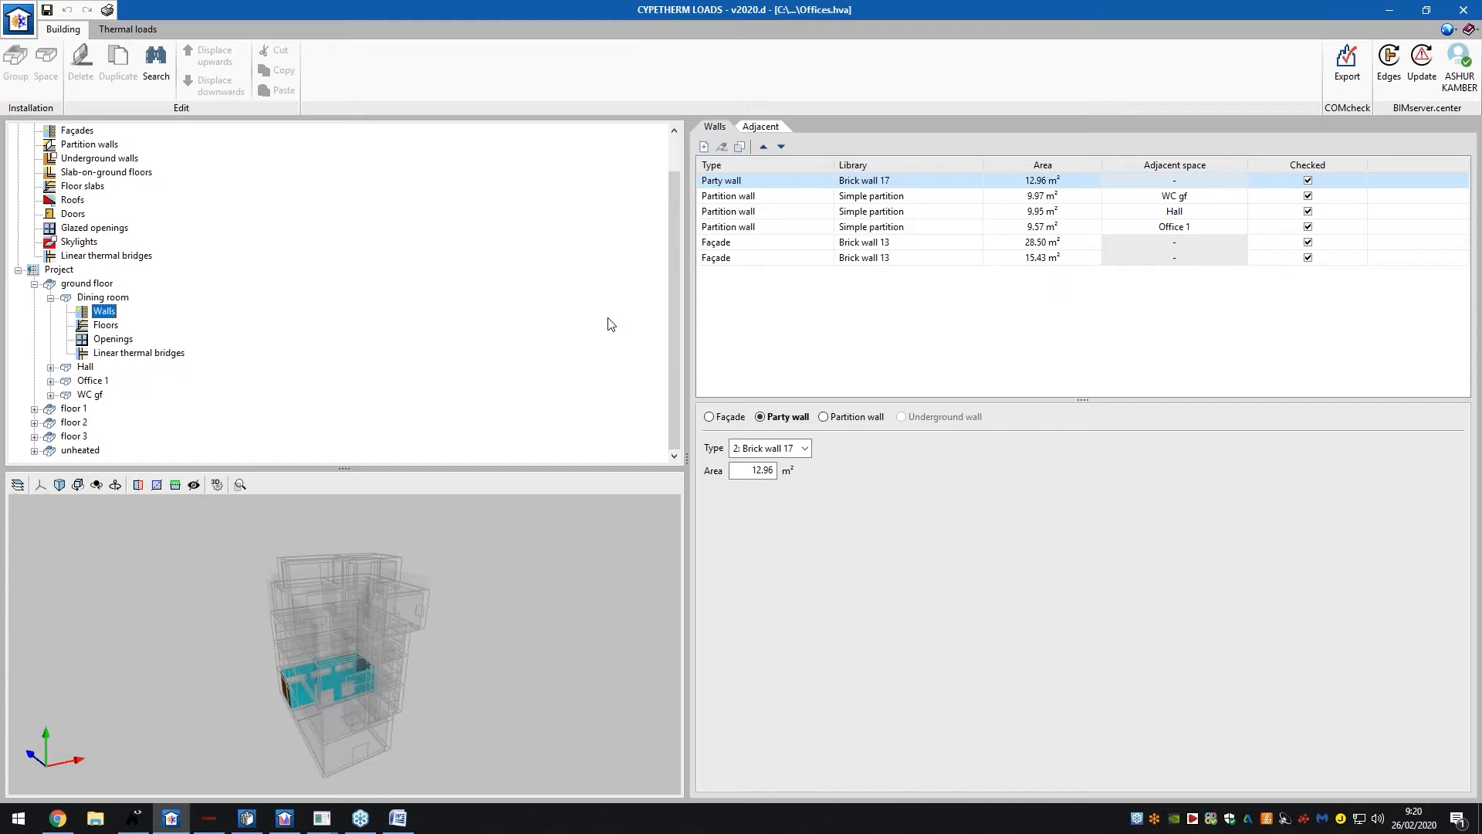
pyautogui.click(91, 394)
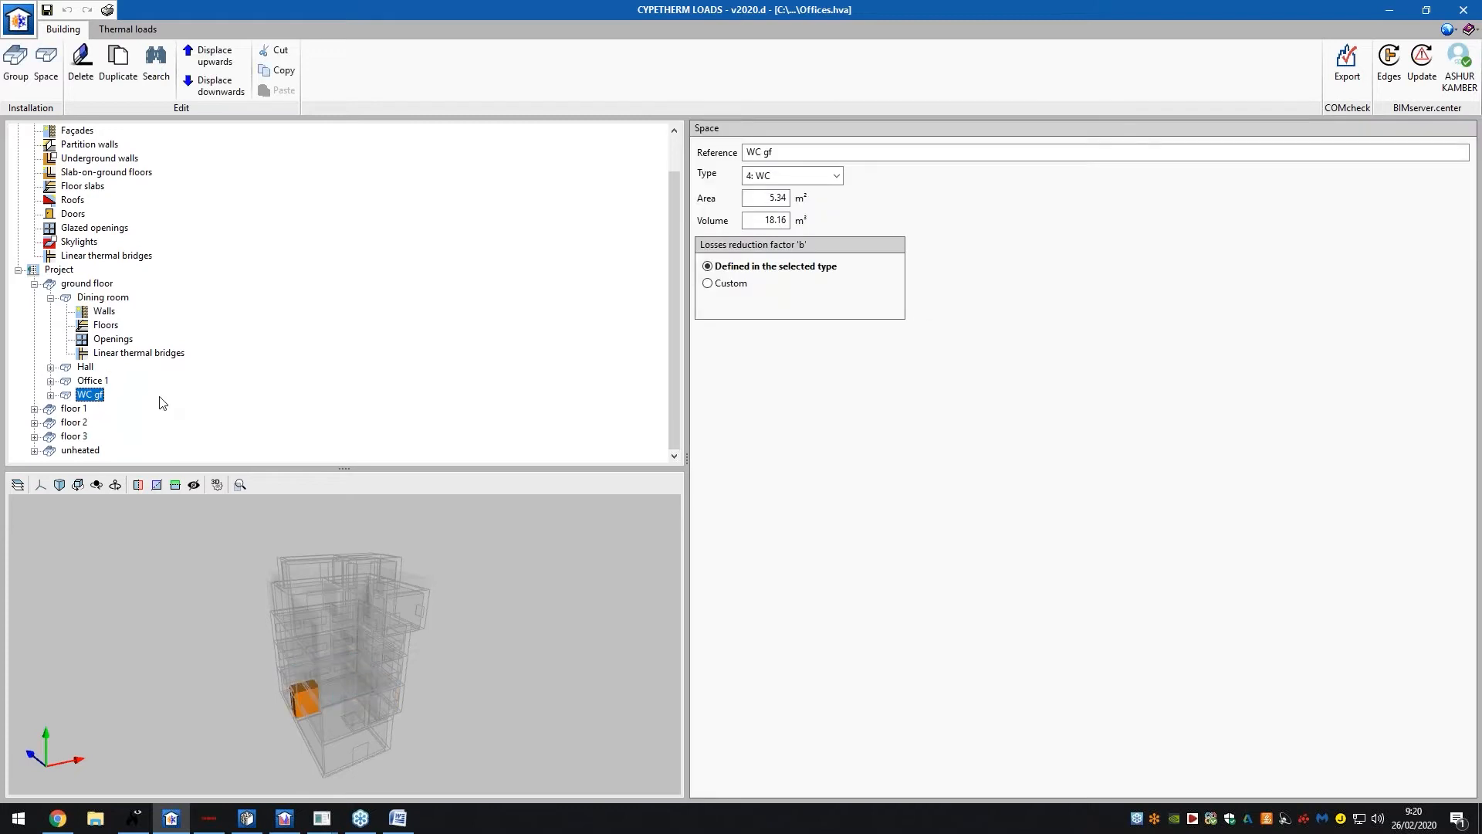
# Expand floor 1 and the components of its Office 2 space
pyautogui.doubleClick(81, 408)
pyautogui.click(98, 394)
pyautogui.doubleClick(93, 382)
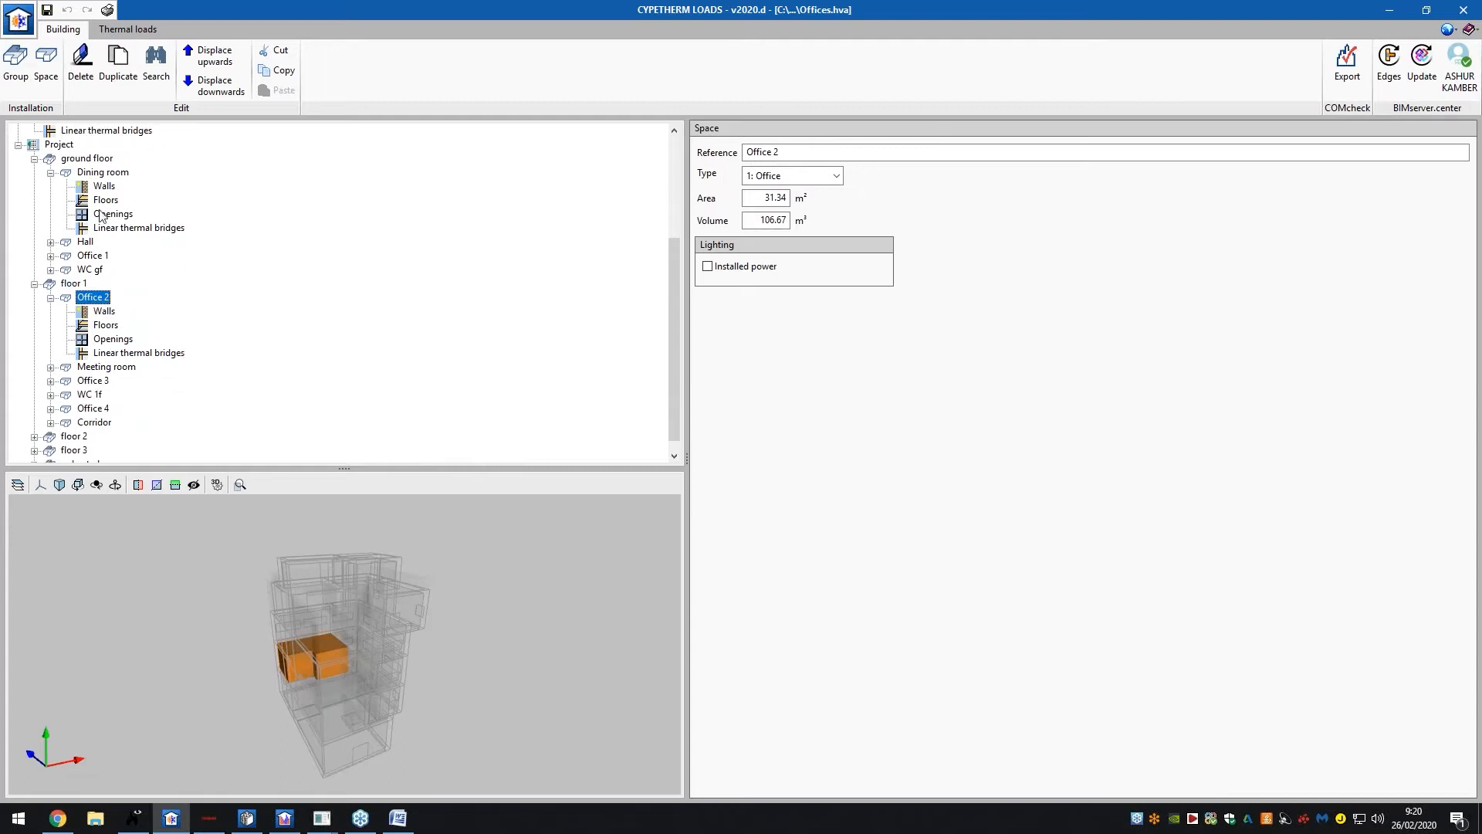
pyautogui.scroll(4, 100, 216)
# Review Meeting room and floor 2's Meeting room 2 (33.14 m², 110.85 m³), then go to Thermal loads
pyautogui.click(76, 158)
pyautogui.scroll(-4, 95, 308)
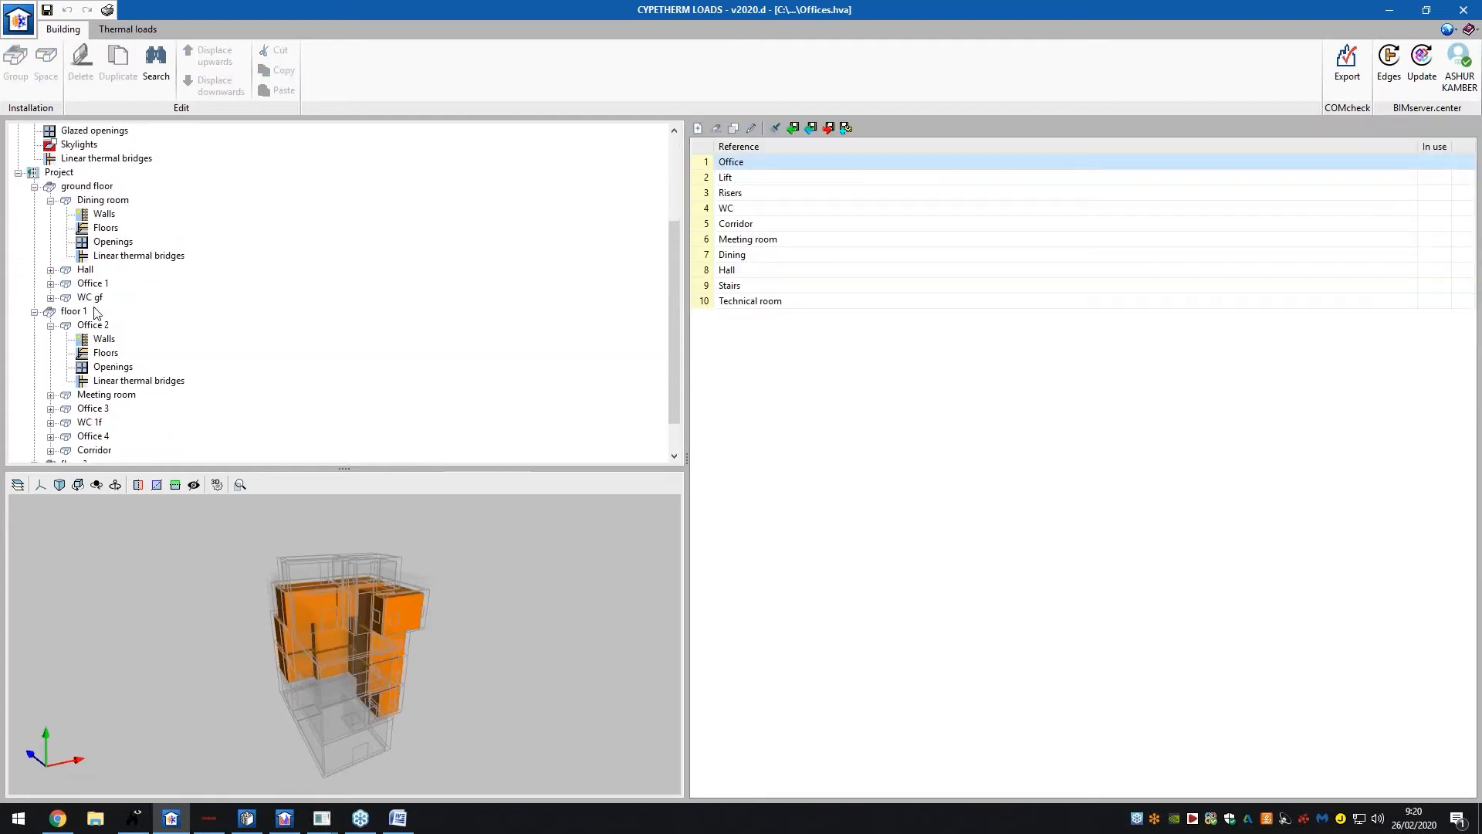
pyautogui.click(98, 354)
pyautogui.scroll(-3, 93, 386)
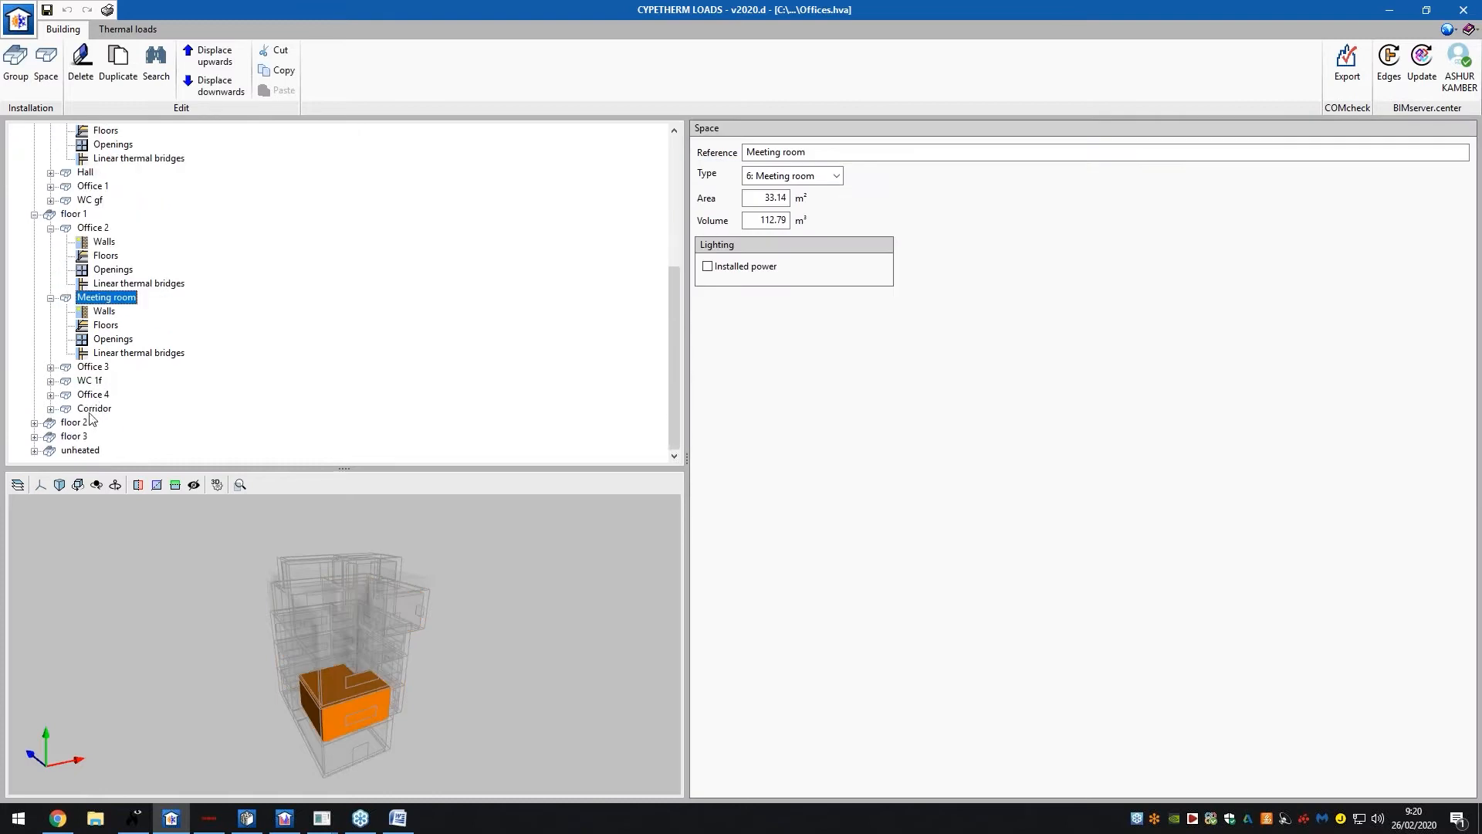
pyautogui.click(89, 423)
pyautogui.click(99, 395)
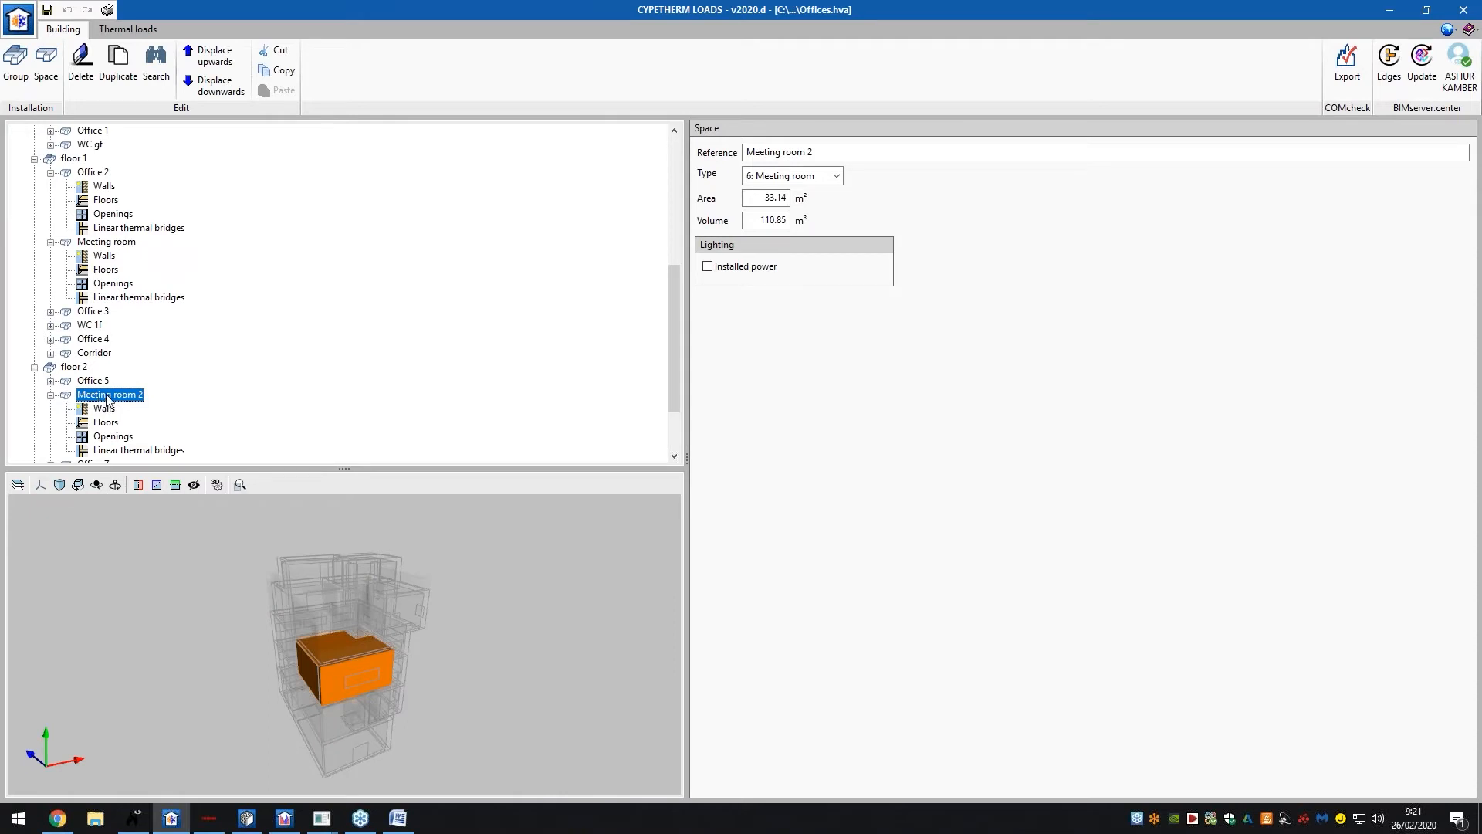
pyautogui.scroll(7, 106, 398)
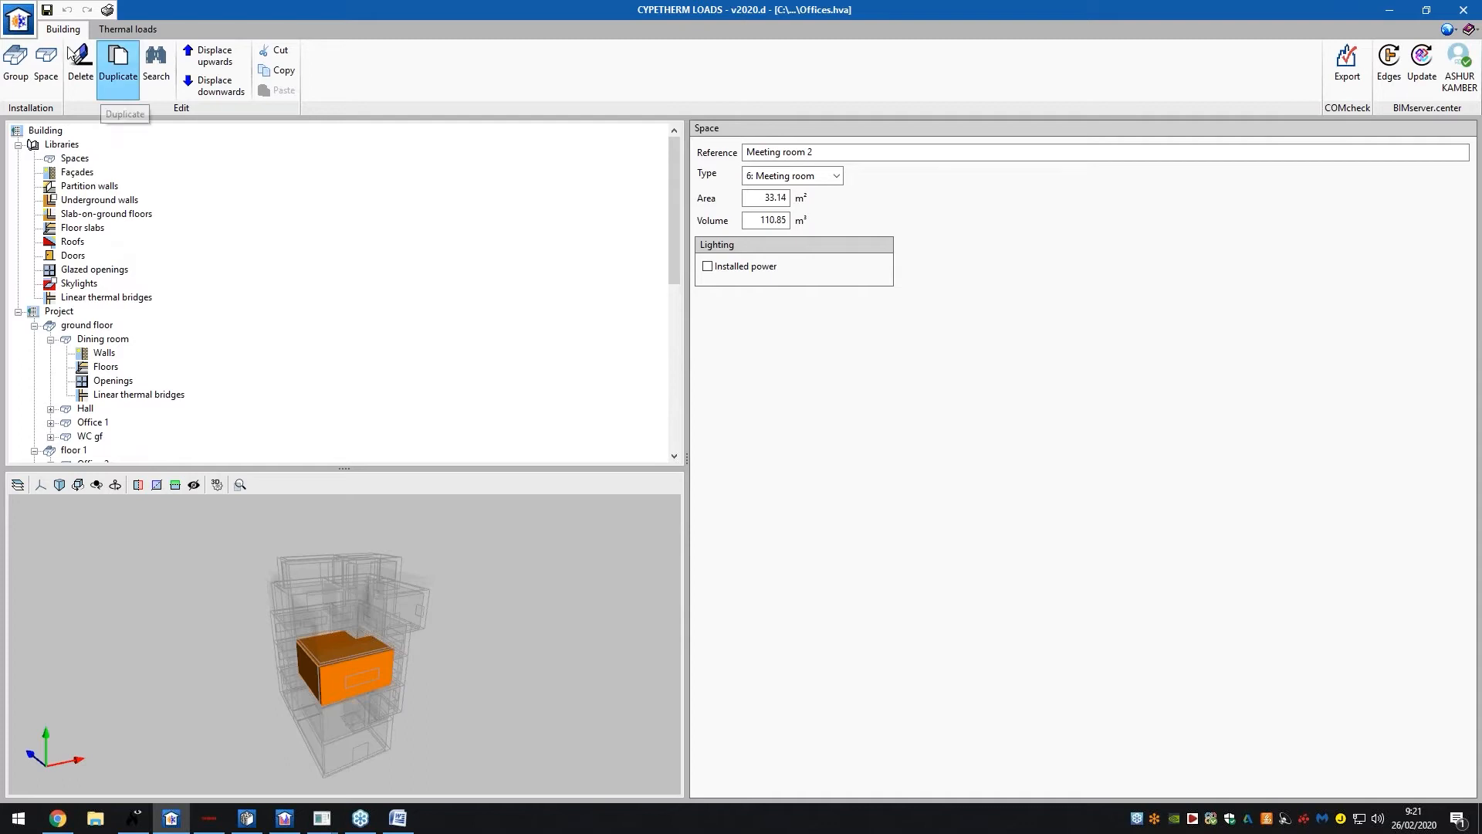
pyautogui.click(122, 28)
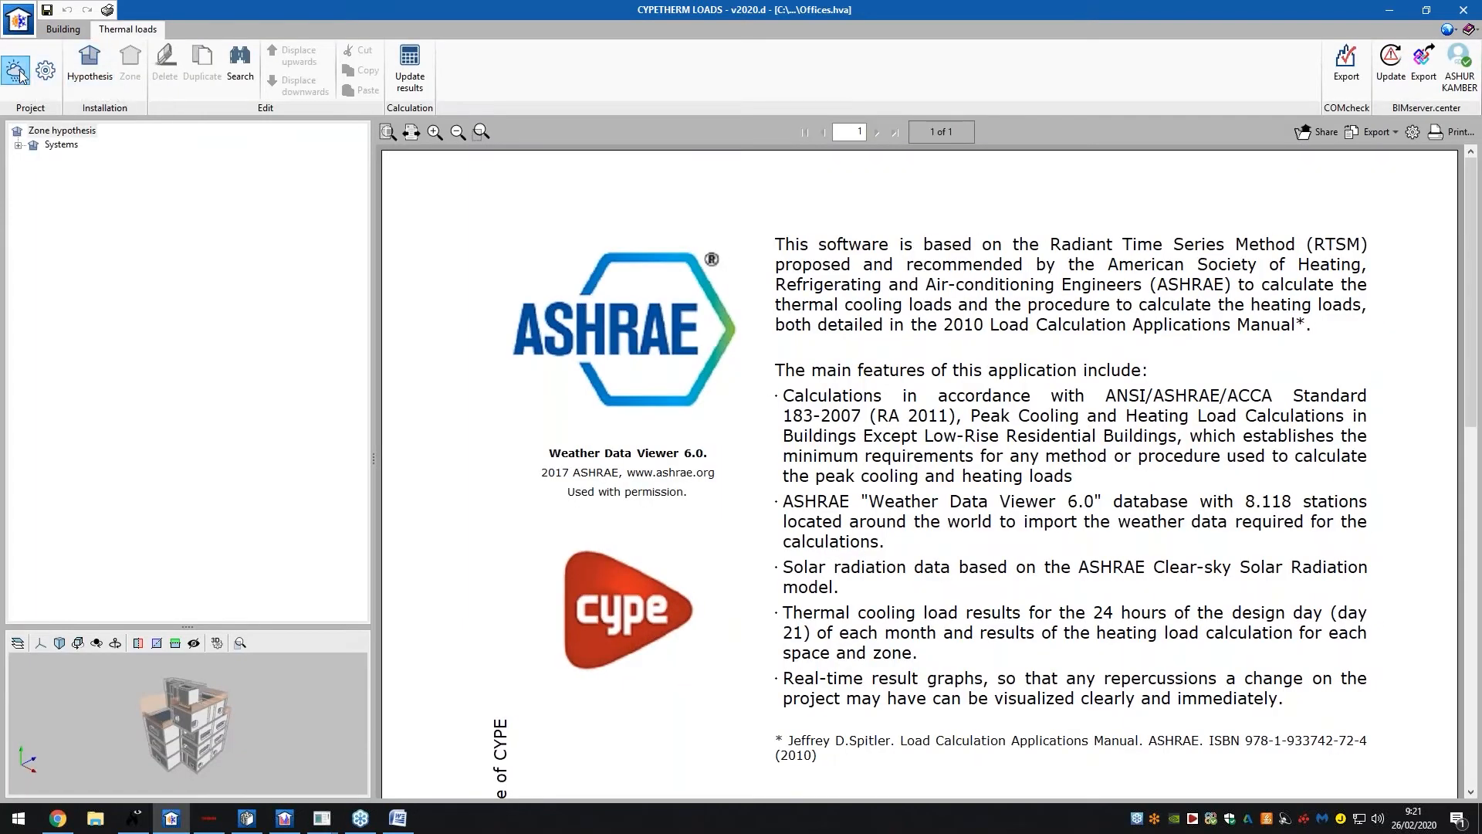
# Load ASHRAE weather data for A CORUNA (Europe, Spain) as the project location
pyautogui.click(20, 75)
pyautogui.click(17, 71)
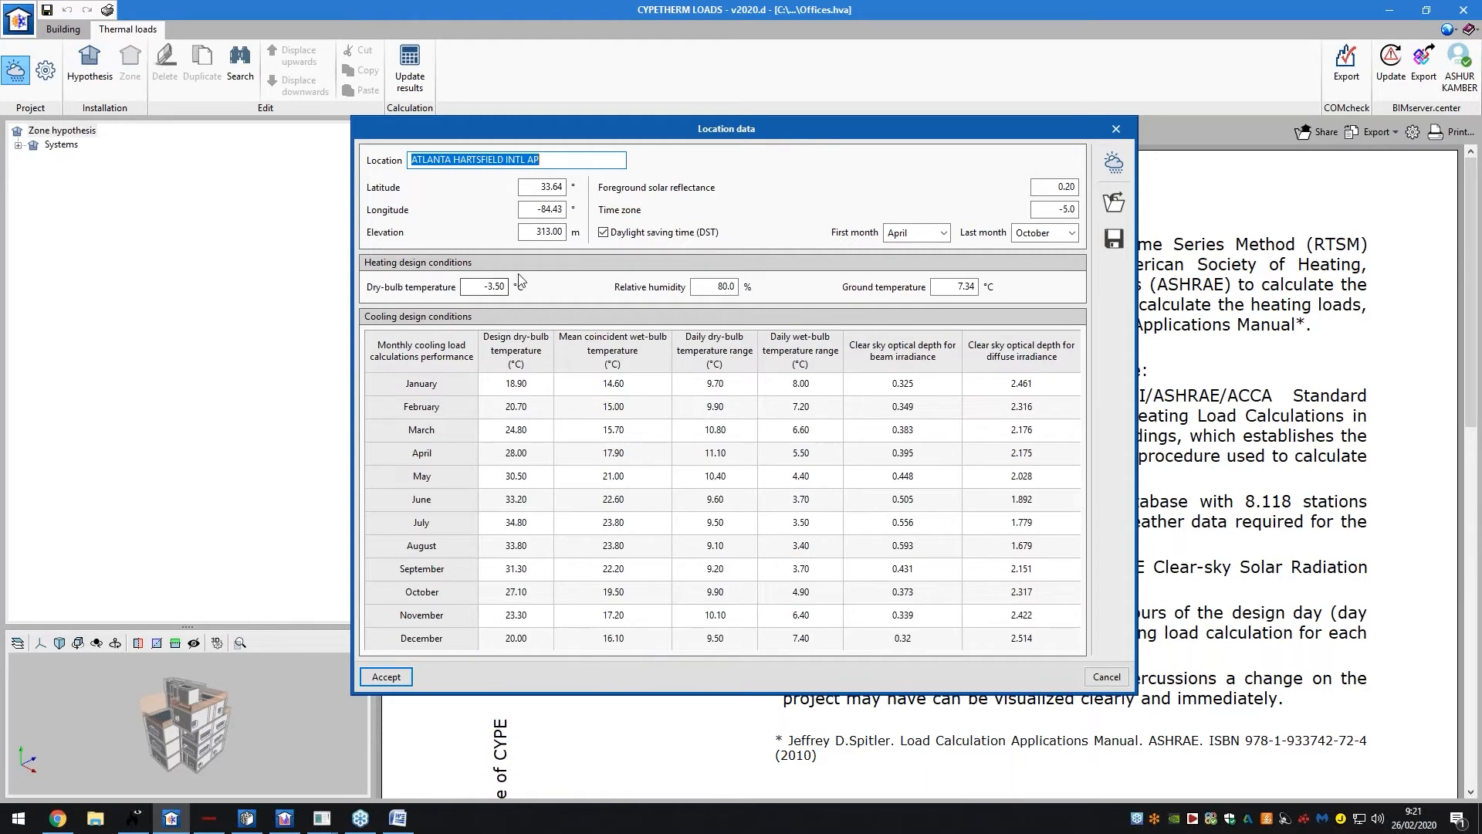
pyautogui.click(1114, 162)
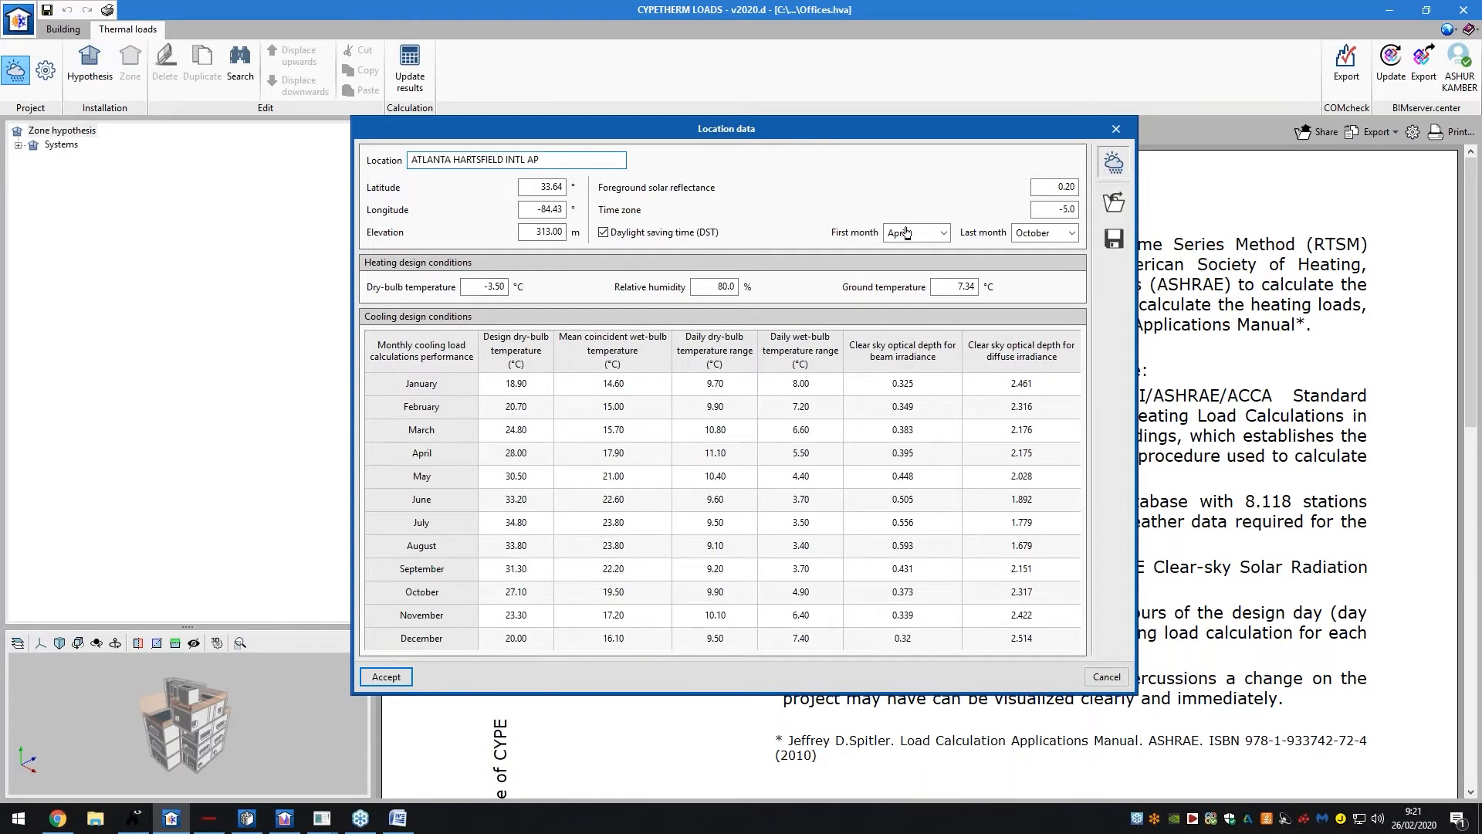
pyautogui.click(847, 276)
pyautogui.click(843, 277)
pyautogui.click(831, 300)
pyautogui.click(830, 300)
pyautogui.click(855, 321)
pyautogui.click(855, 321)
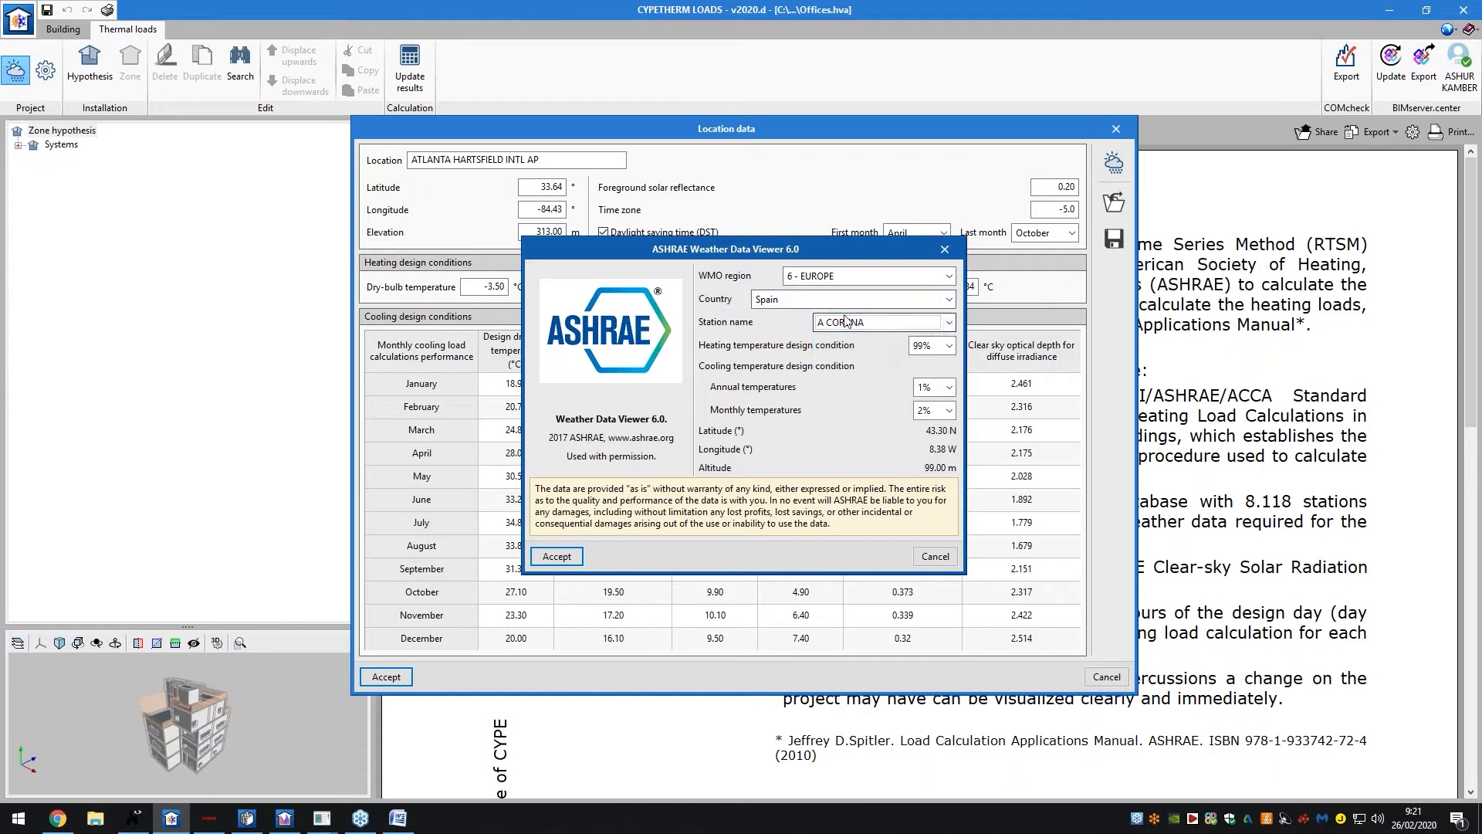
pyautogui.click(556, 556)
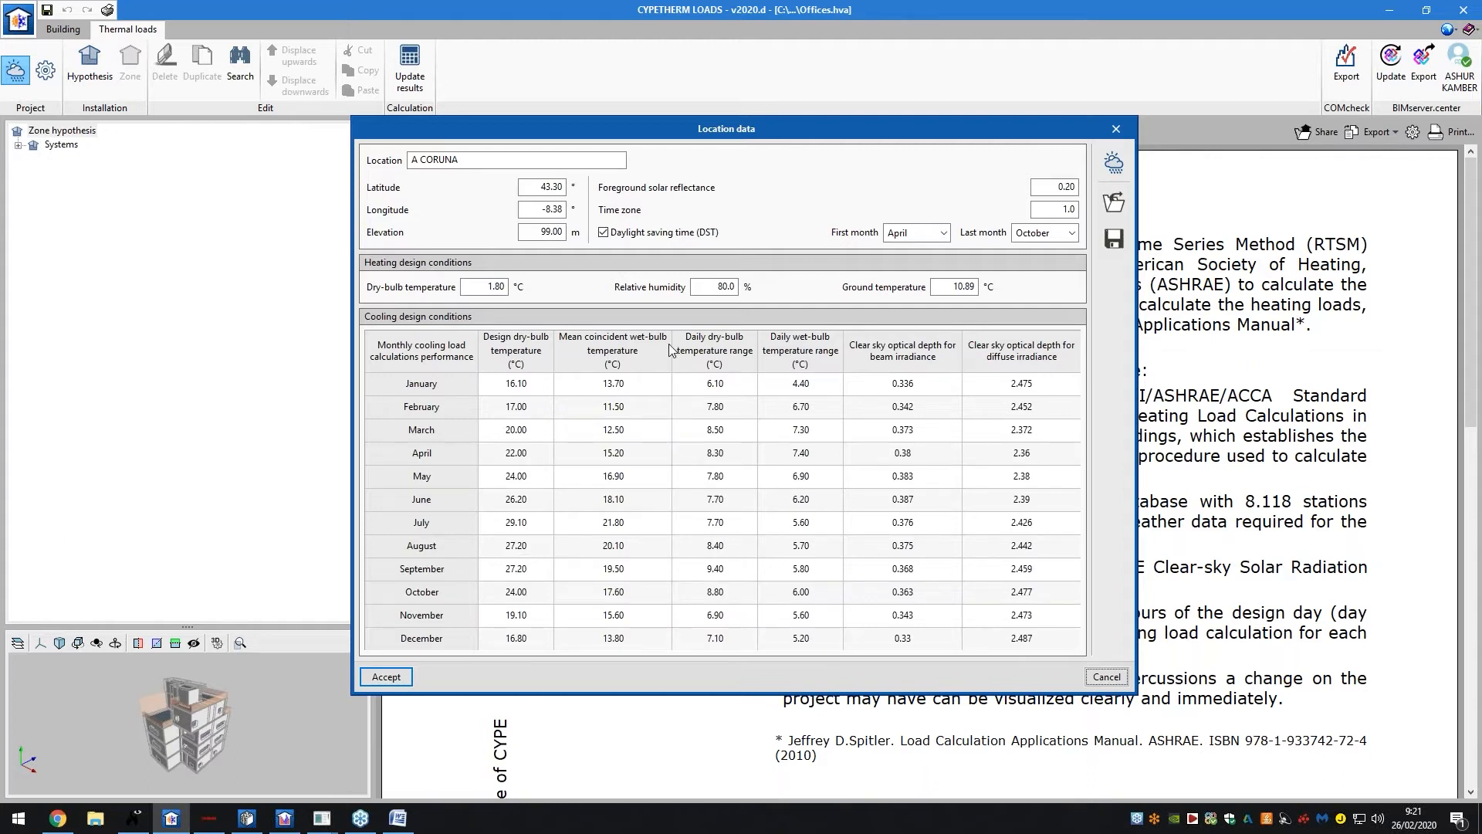
pyautogui.click(388, 677)
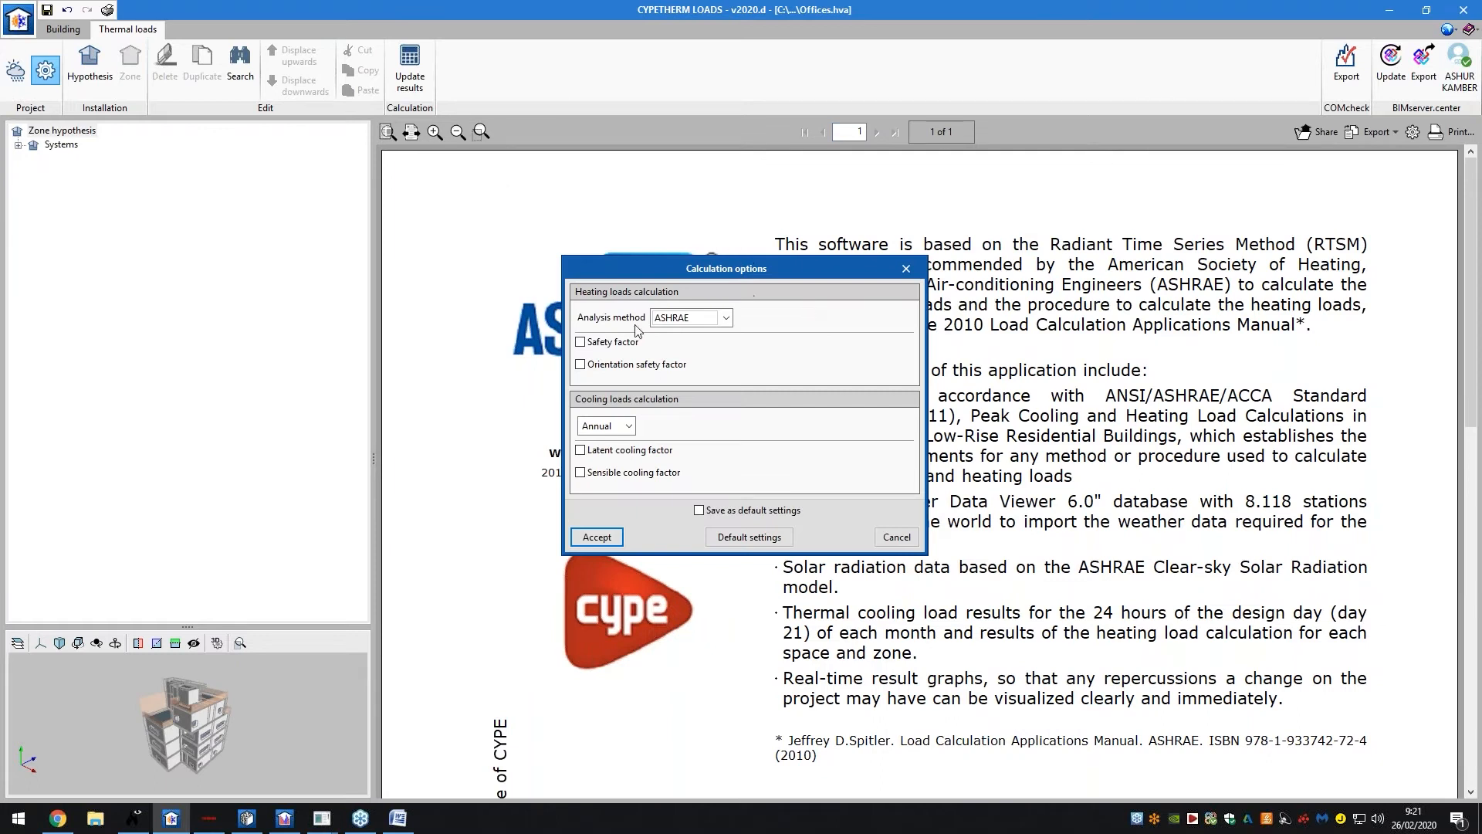
# Keep ASHRAE heating analysis with no safety factor, then select the Systems hypothesis in the zone tree
pyautogui.click(680, 320)
pyautogui.click(684, 323)
pyautogui.click(682, 320)
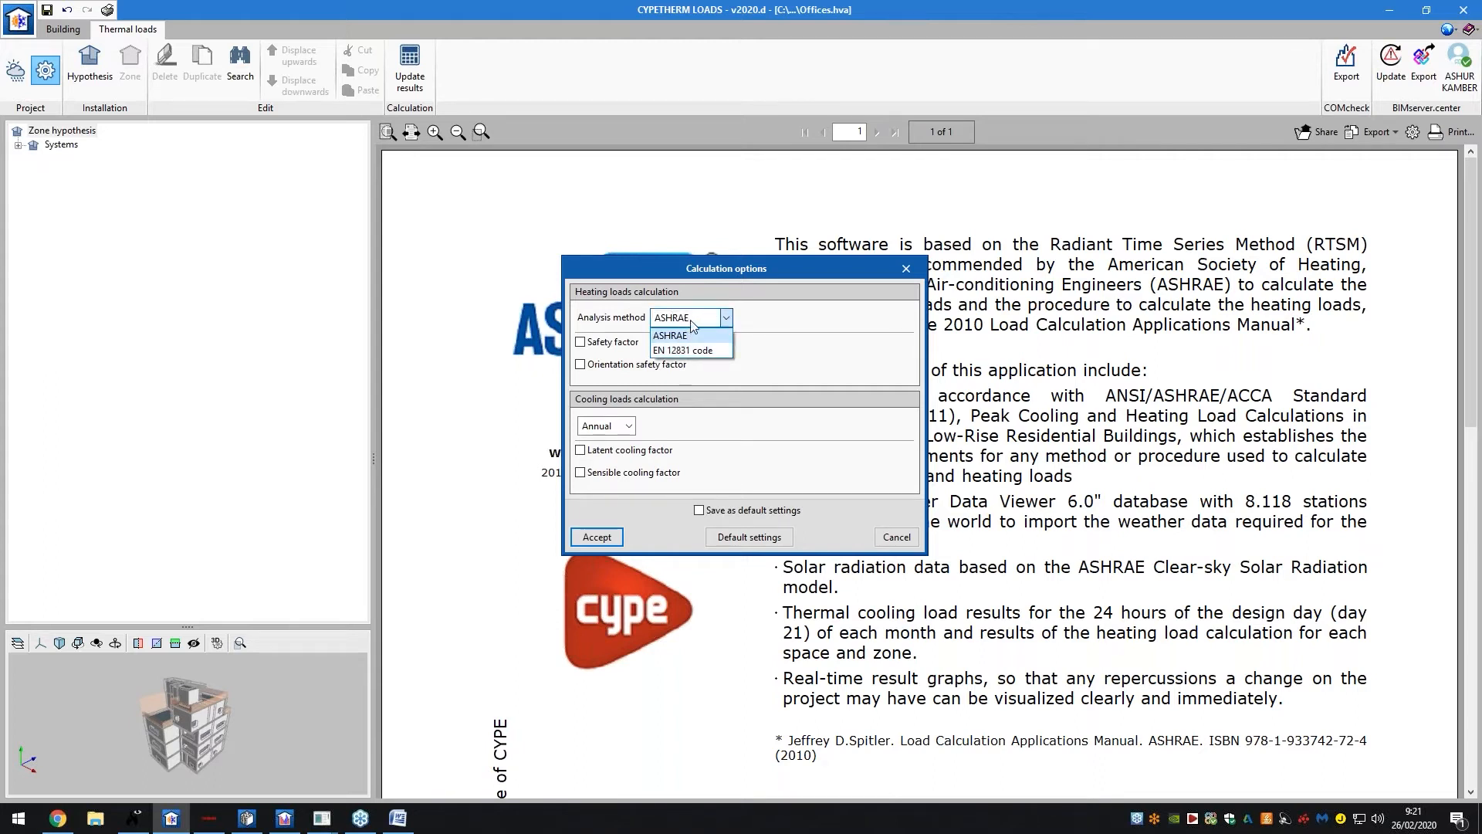
pyautogui.click(691, 323)
pyautogui.click(624, 344)
pyautogui.click(623, 345)
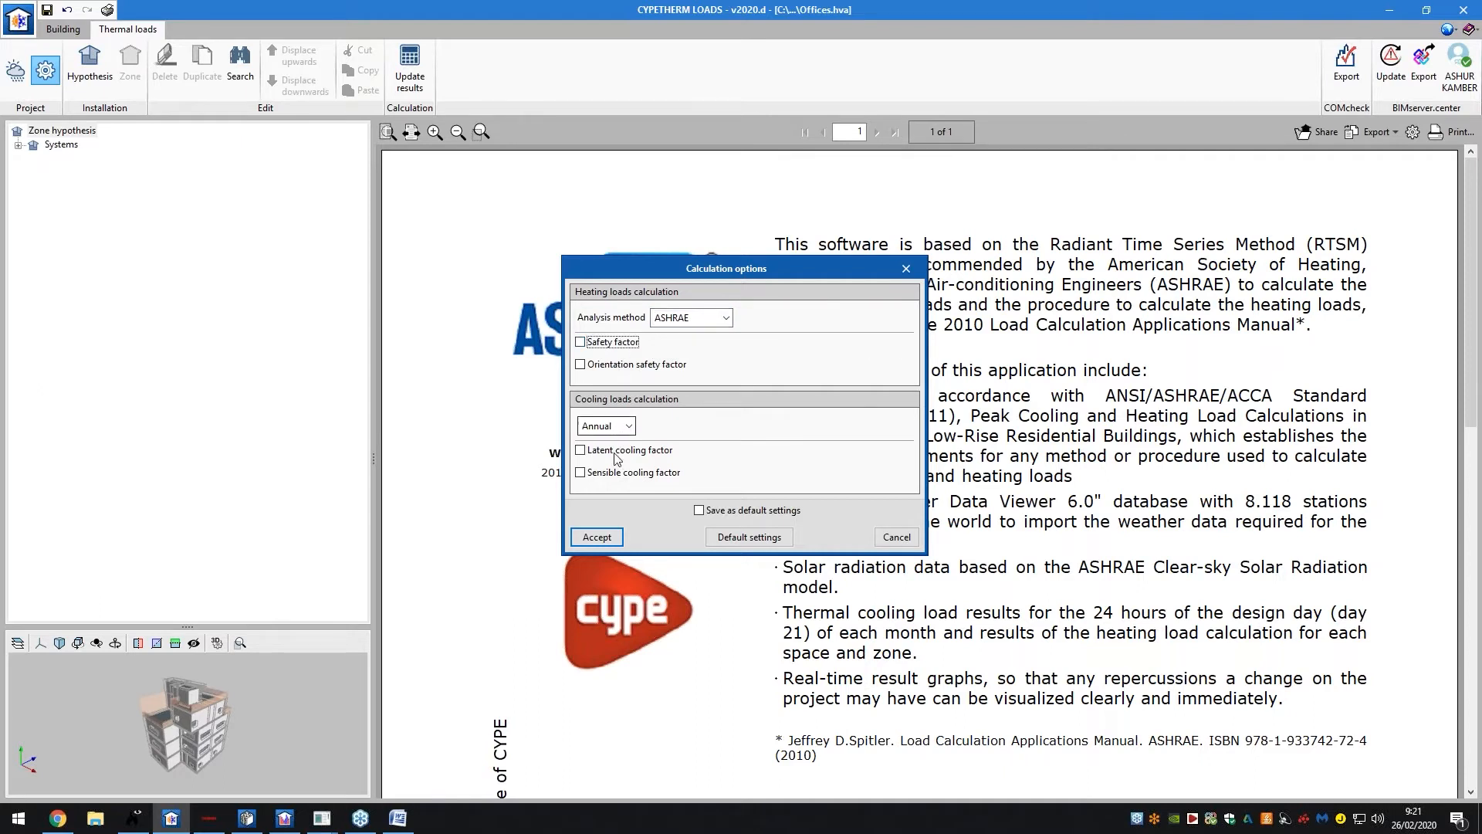
pyautogui.click(597, 537)
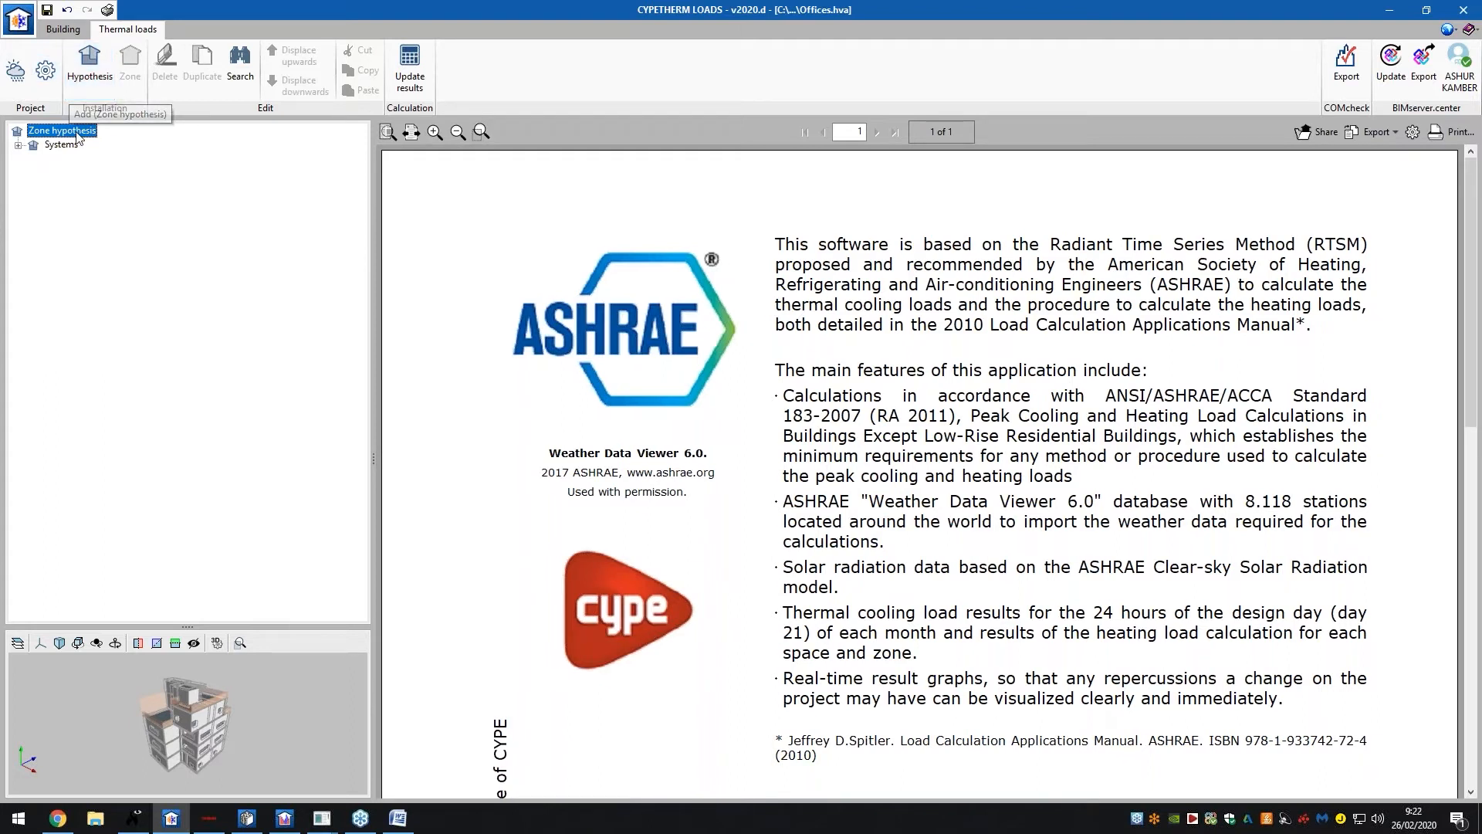
pyautogui.click(19, 145)
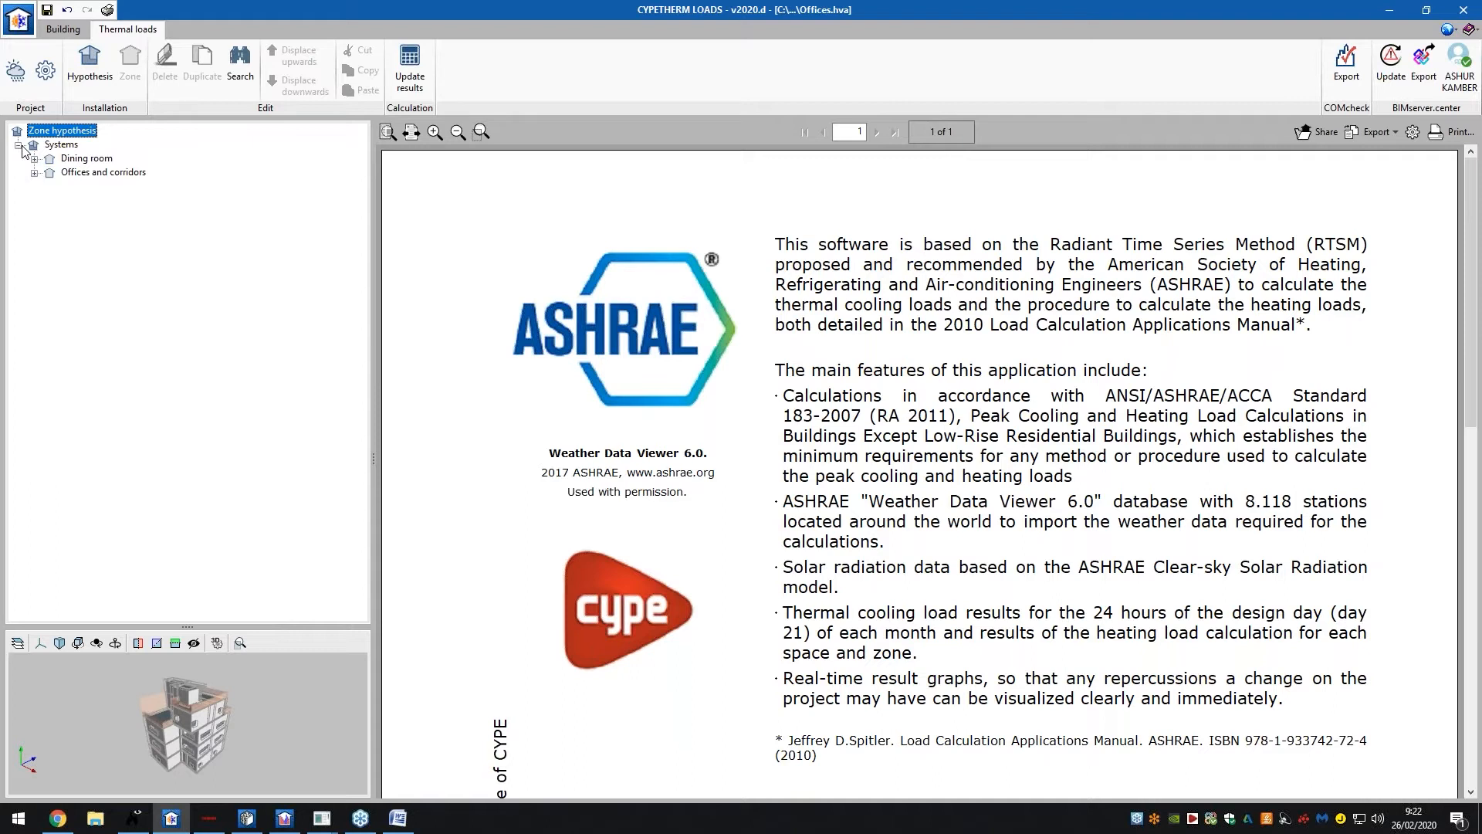
pyautogui.click(78, 145)
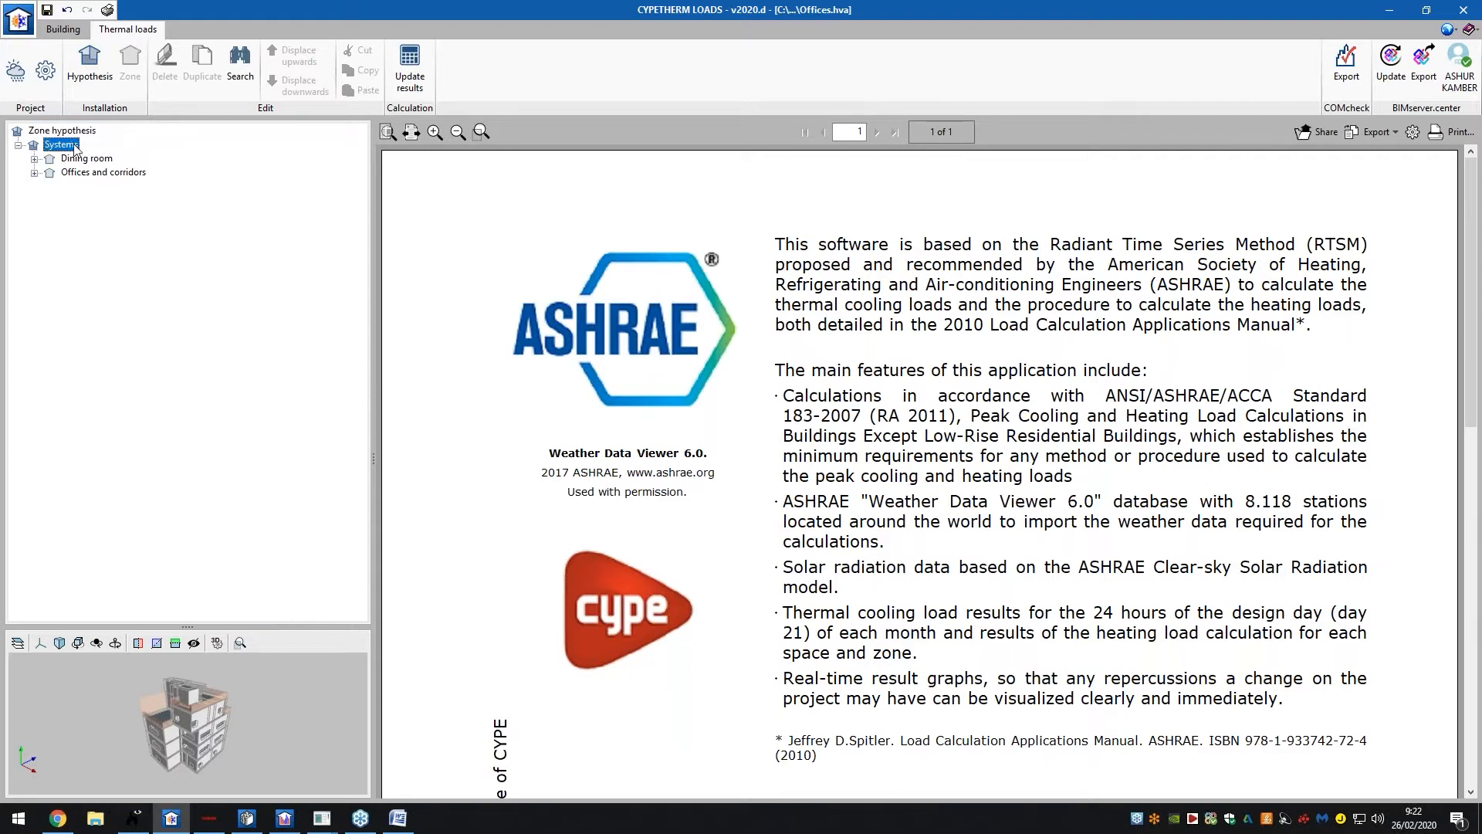
# Recalculate the thermal loads and open the Complete report, viewing its first pages and Loads summary
pyautogui.click(410, 68)
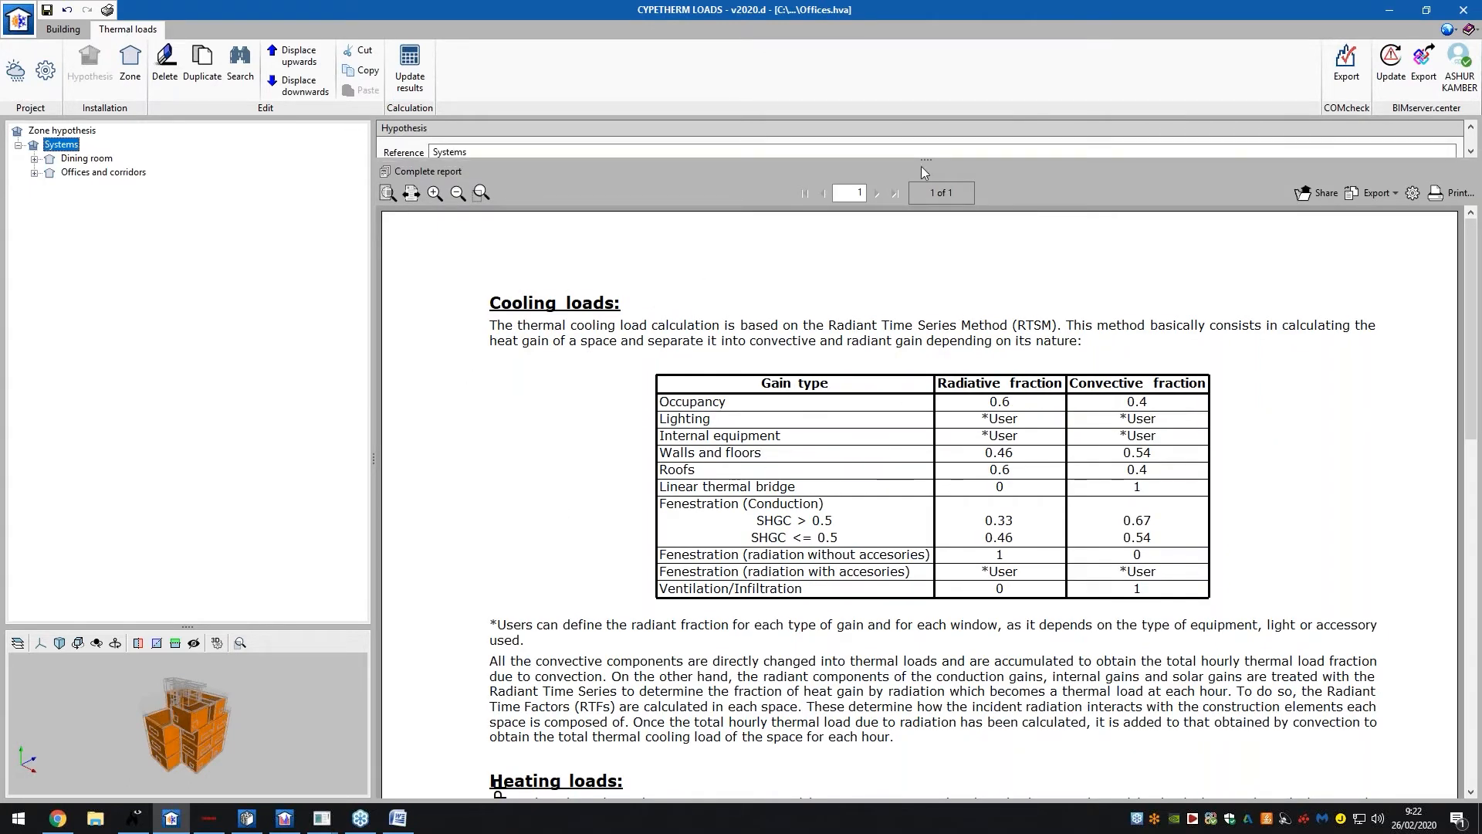
pyautogui.click(454, 173)
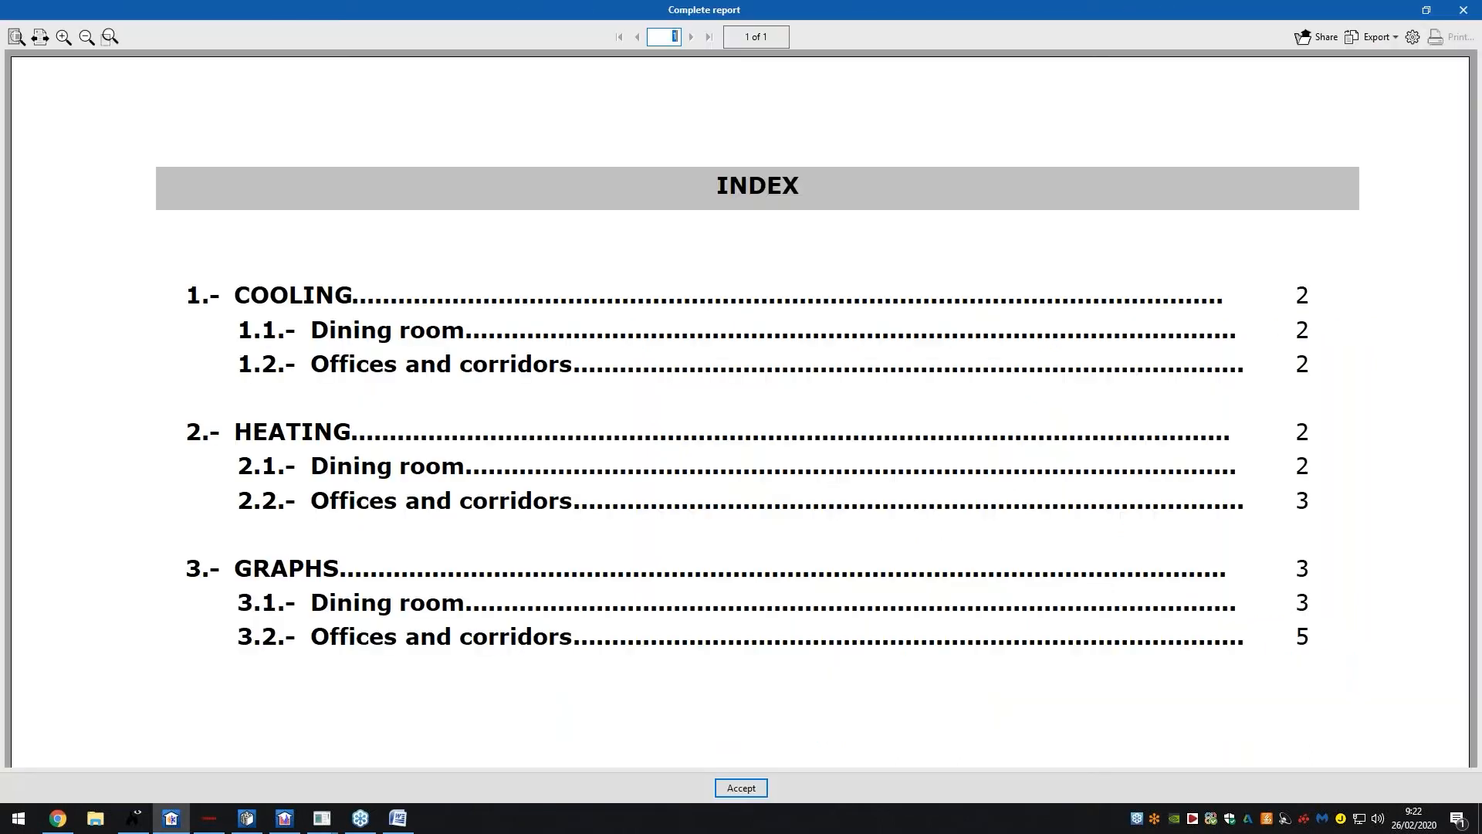
pyautogui.click(692, 37)
pyautogui.click(693, 38)
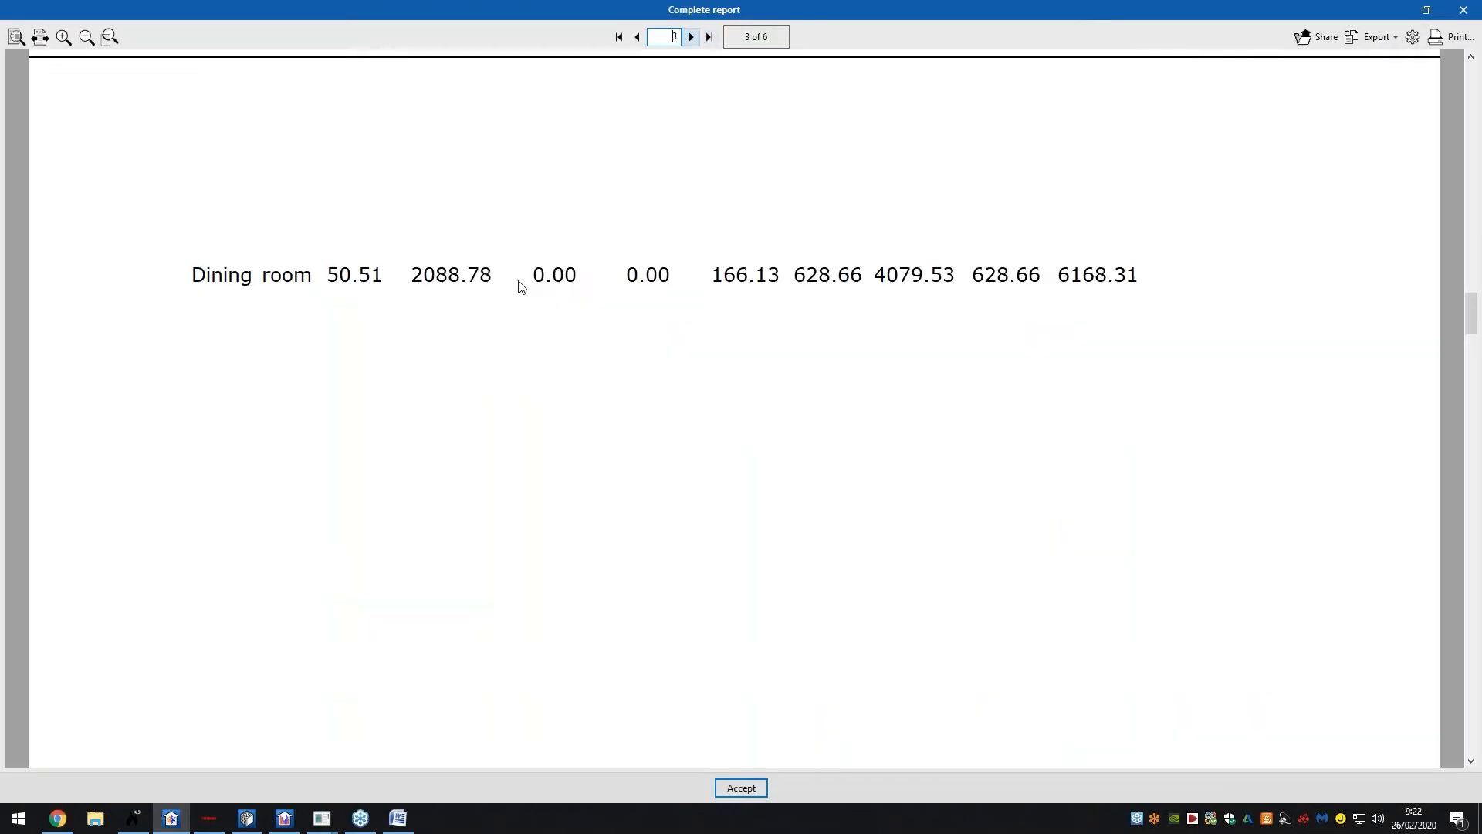
pyautogui.click(15, 36)
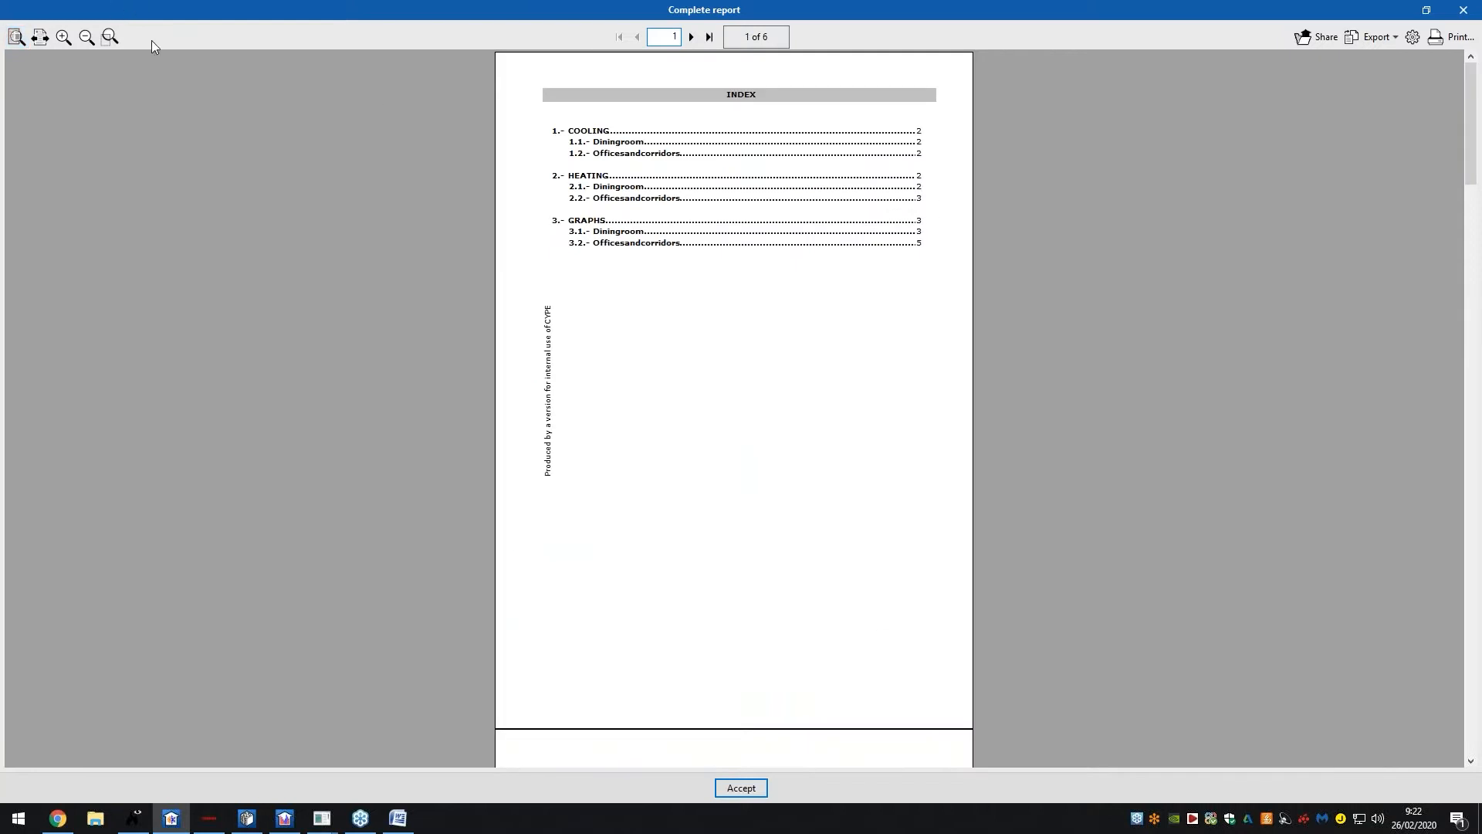
pyautogui.click(693, 38)
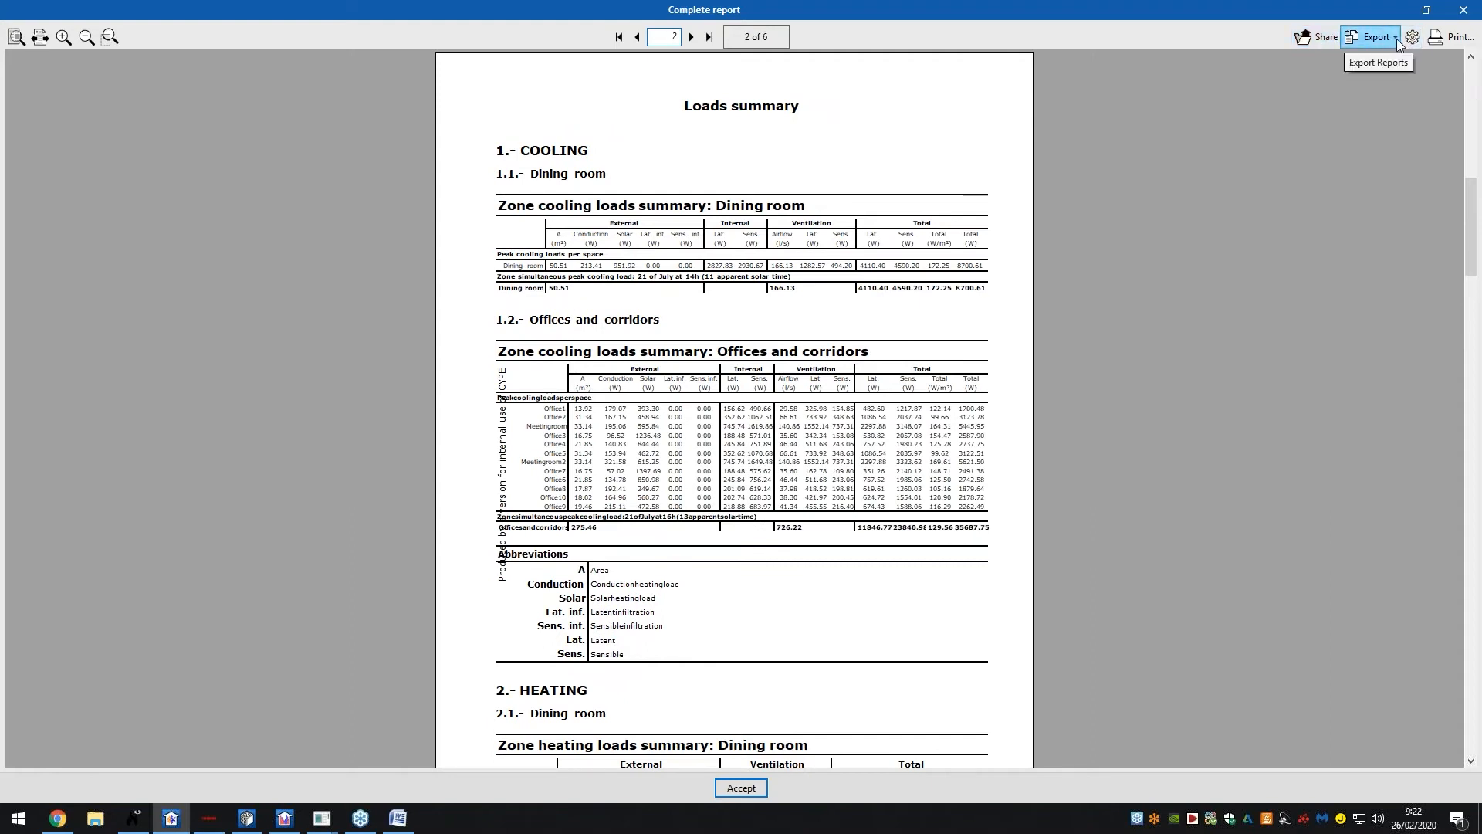
# Check the report's export formats without exporting, page through to the last page, and close it
pyautogui.click(1374, 36)
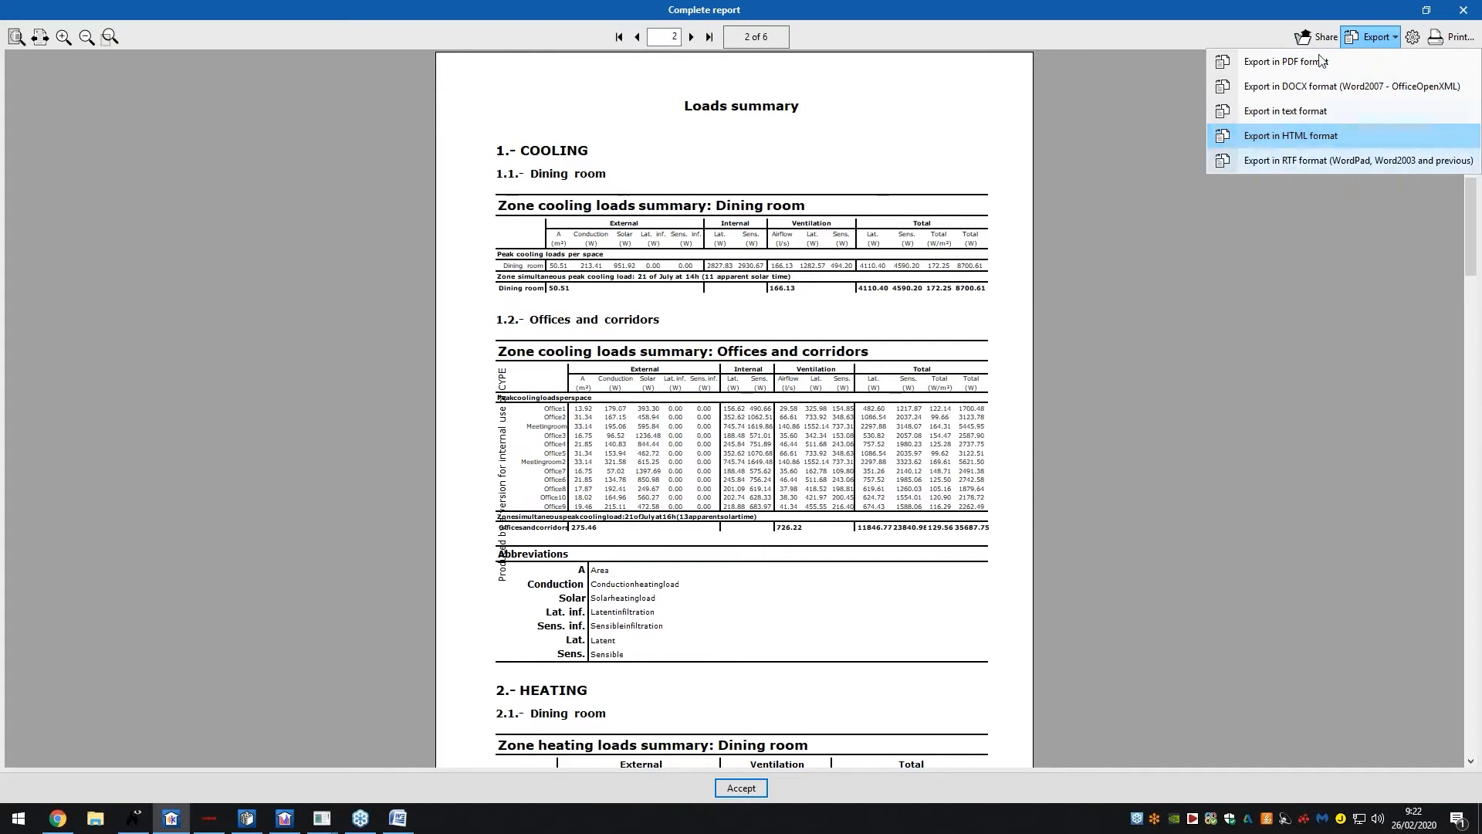
pyautogui.click(1358, 35)
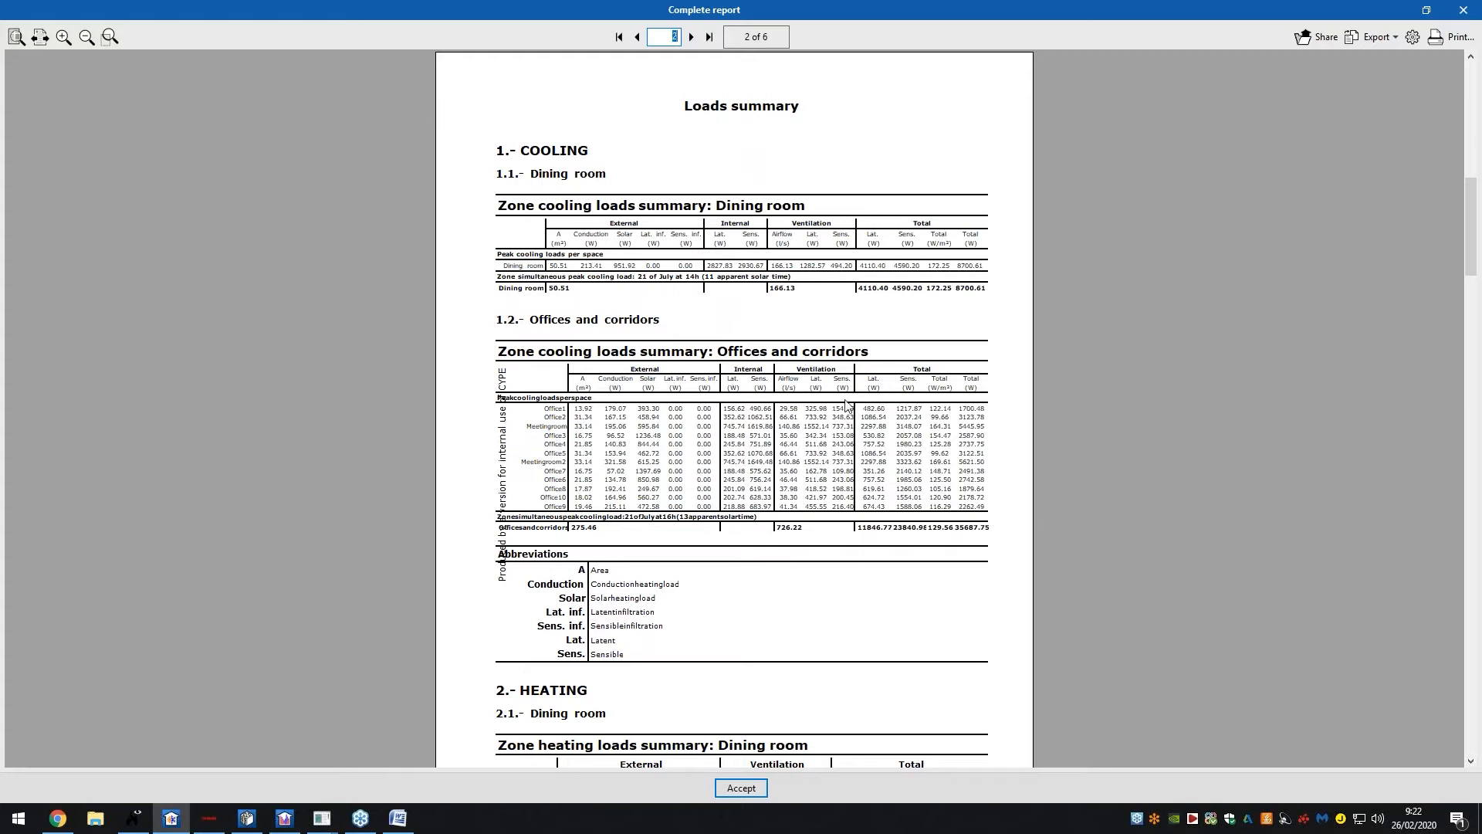
pyautogui.keyDown('ctrl'); pyautogui.scroll(2, 822, 440); pyautogui.keyUp('ctrl')
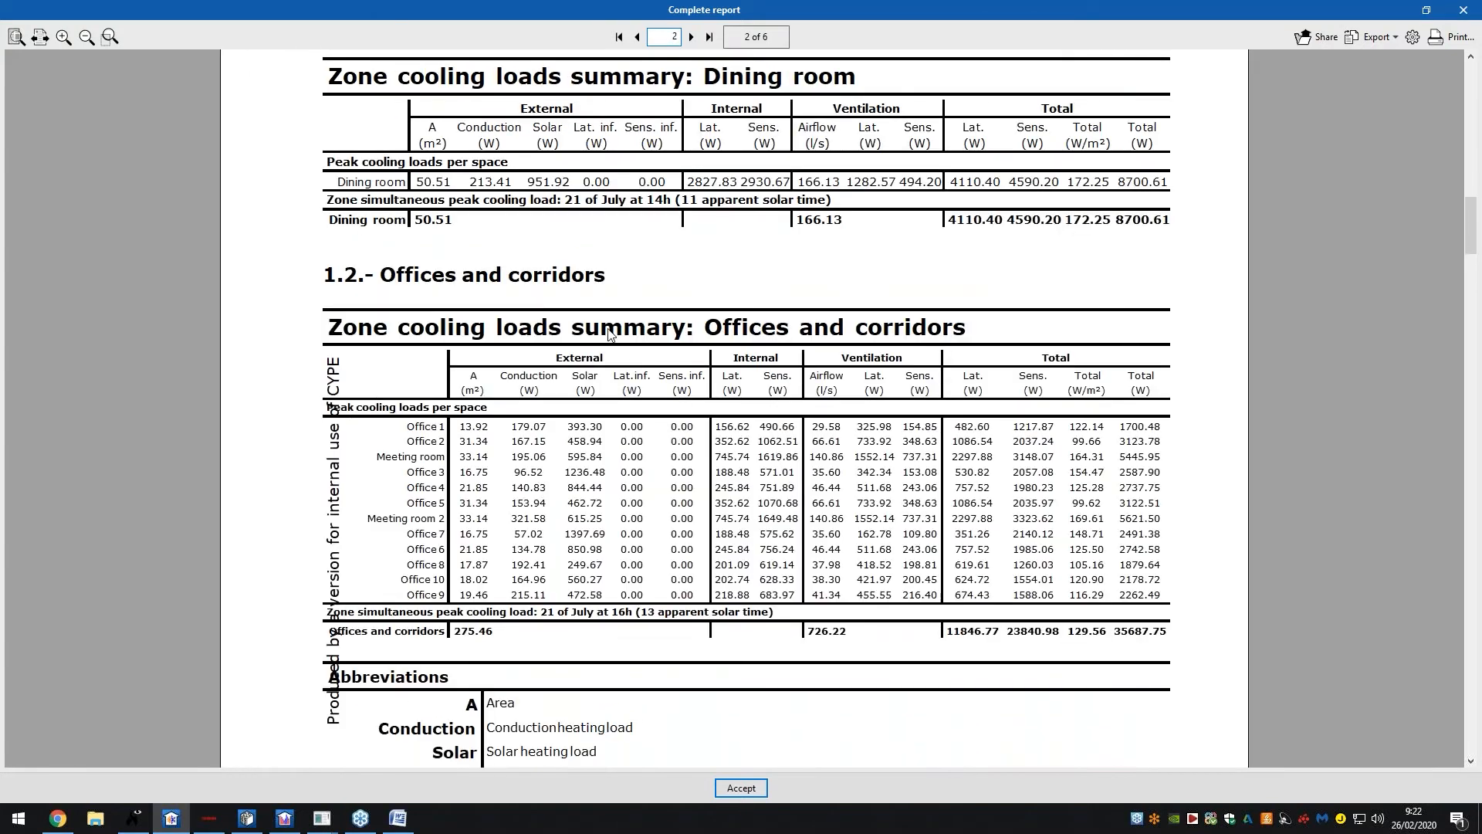
pyautogui.keyDown('ctrl'); pyautogui.scroll(-1, 684, 328); pyautogui.keyUp('ctrl')
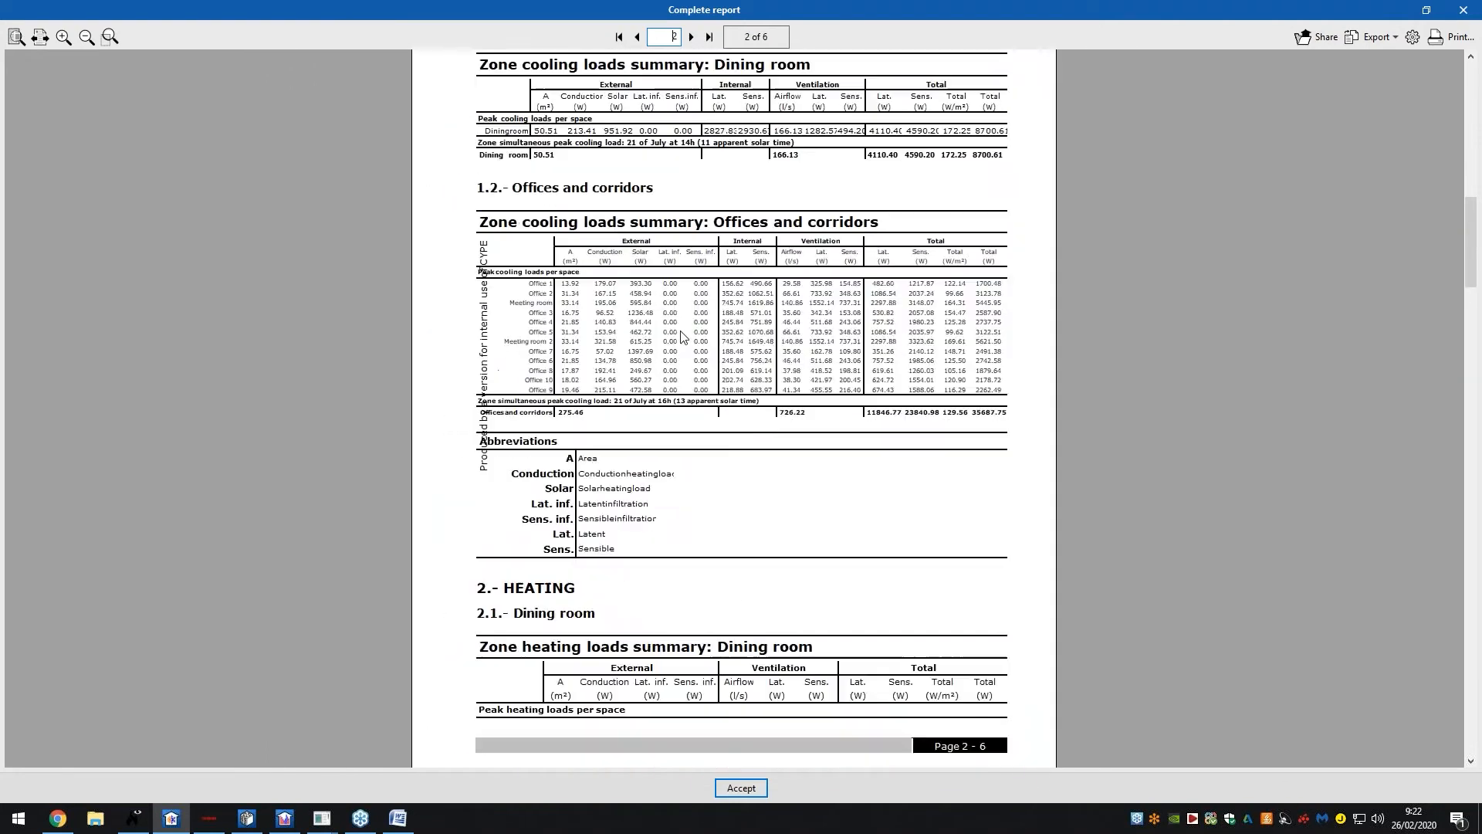
pyautogui.click(692, 37)
pyautogui.click(693, 38)
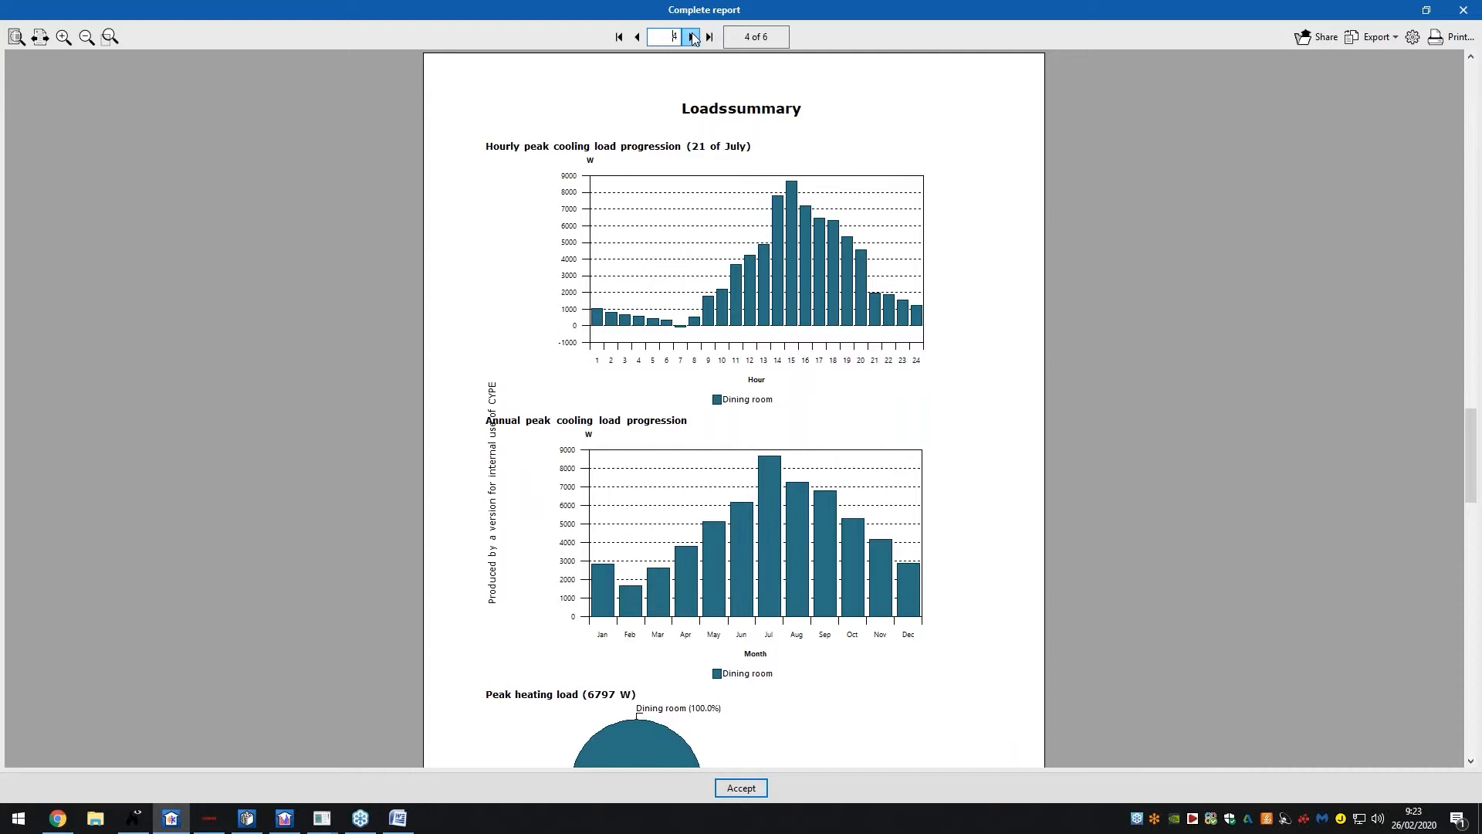
pyautogui.click(693, 37)
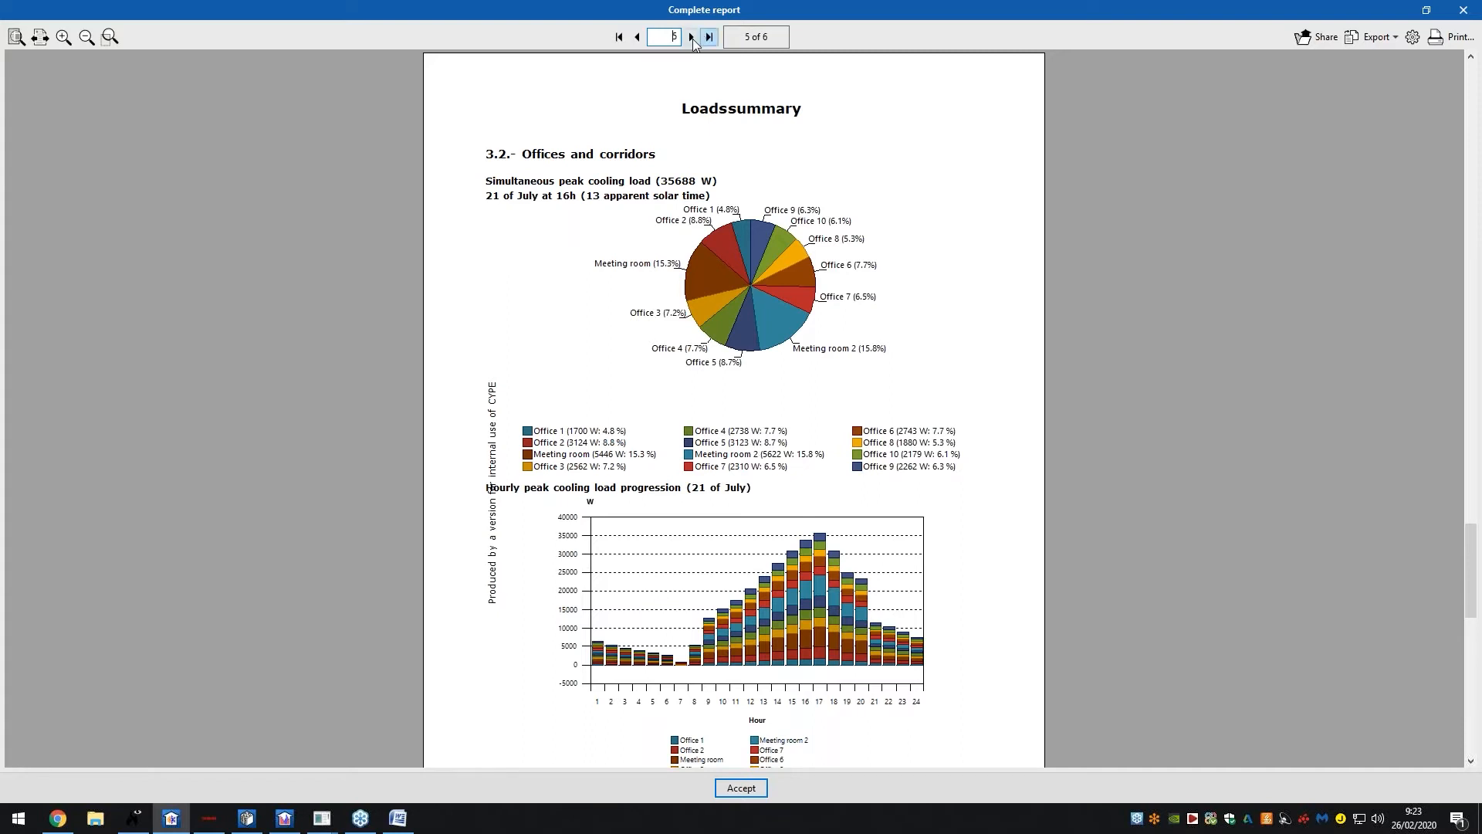
pyautogui.click(691, 37)
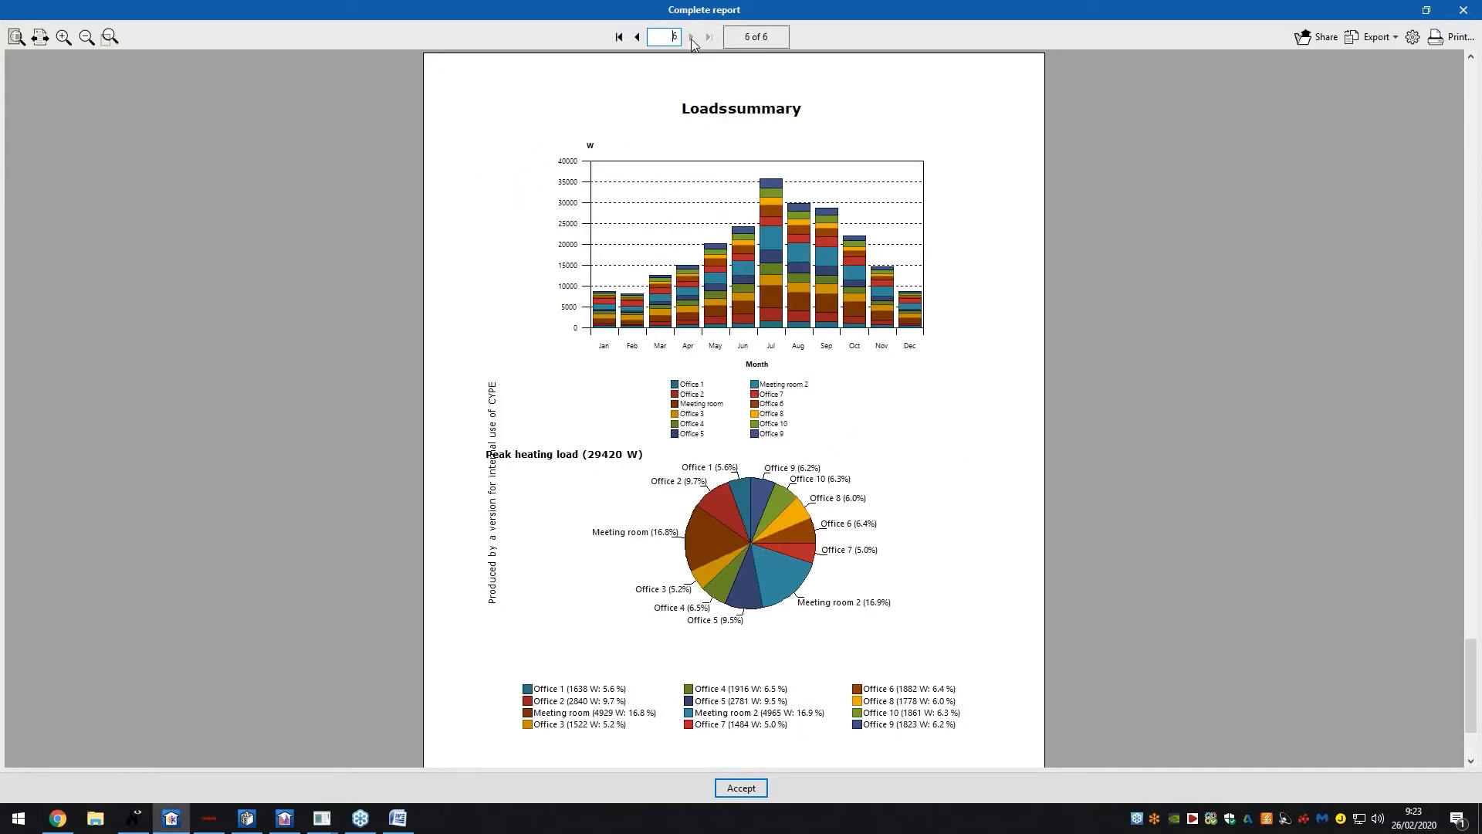
pyautogui.click(1467, 14)
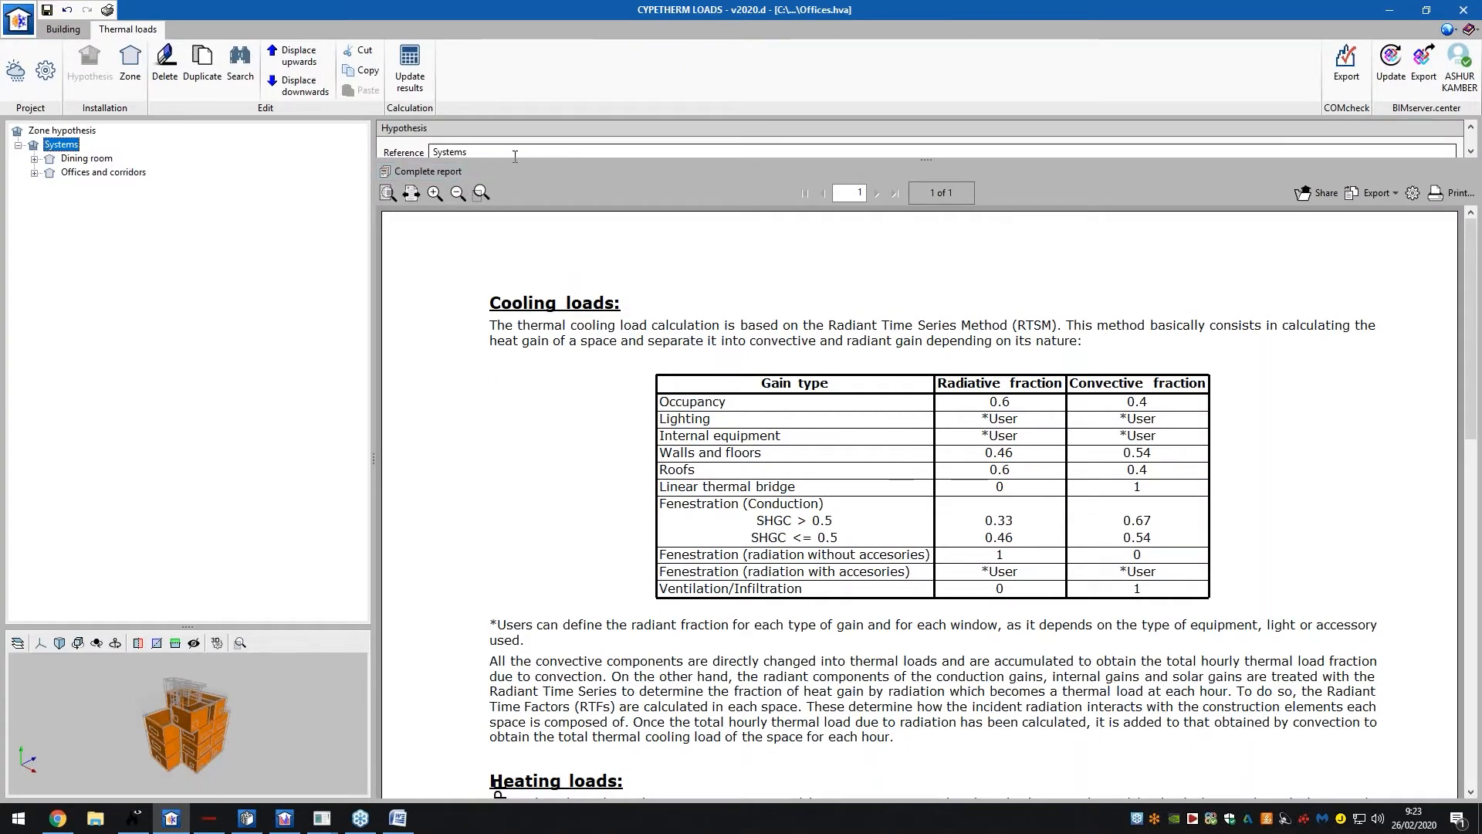
# Scroll the Systems hypothesis report down to Heating loads and enlarge the 3D building view panel
pyautogui.click(579, 150)
pyautogui.moveTo(927, 160); pyautogui.dragTo(926, 239)
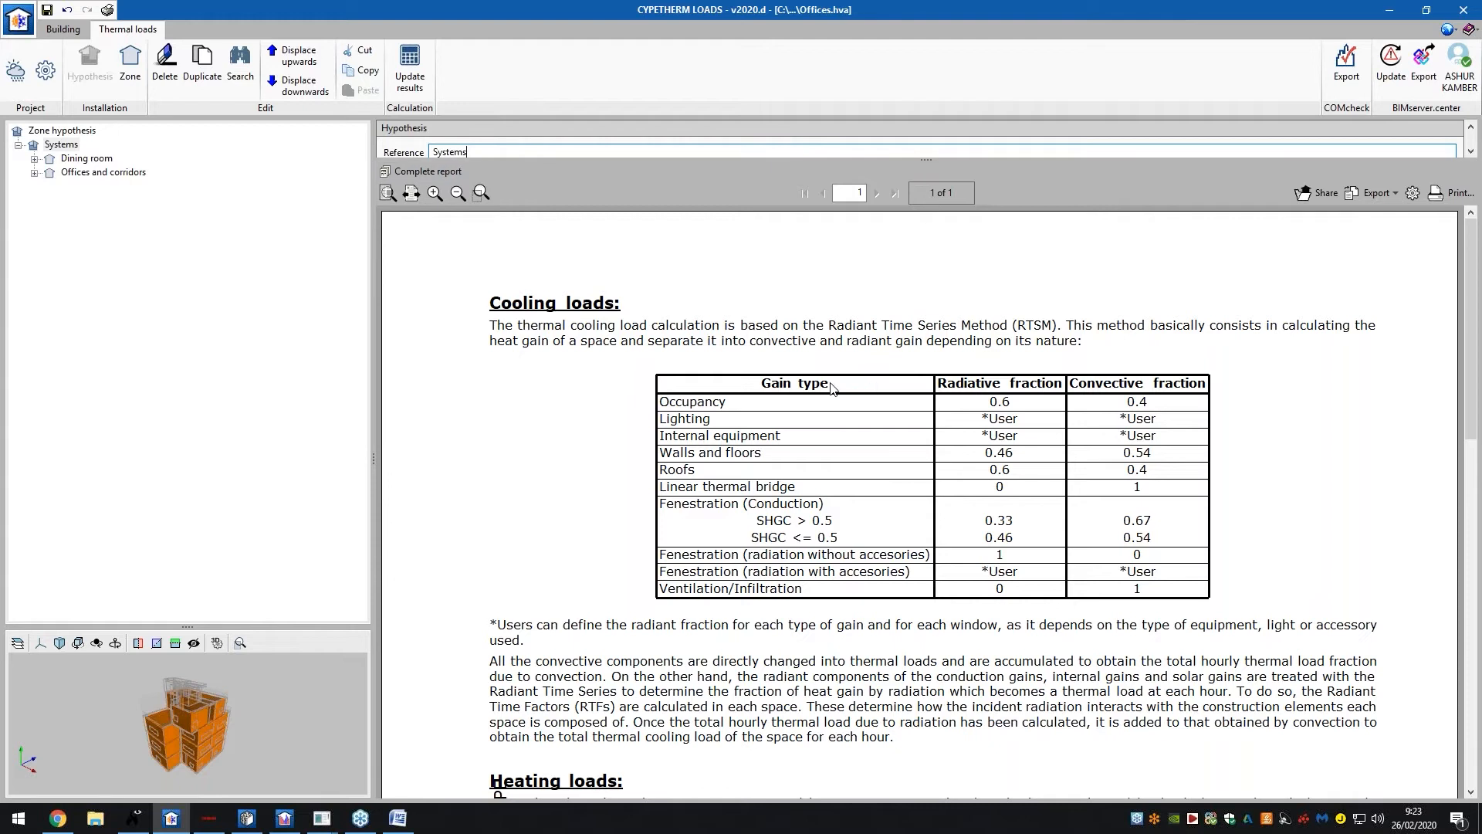
pyautogui.scroll(-5, 810, 398)
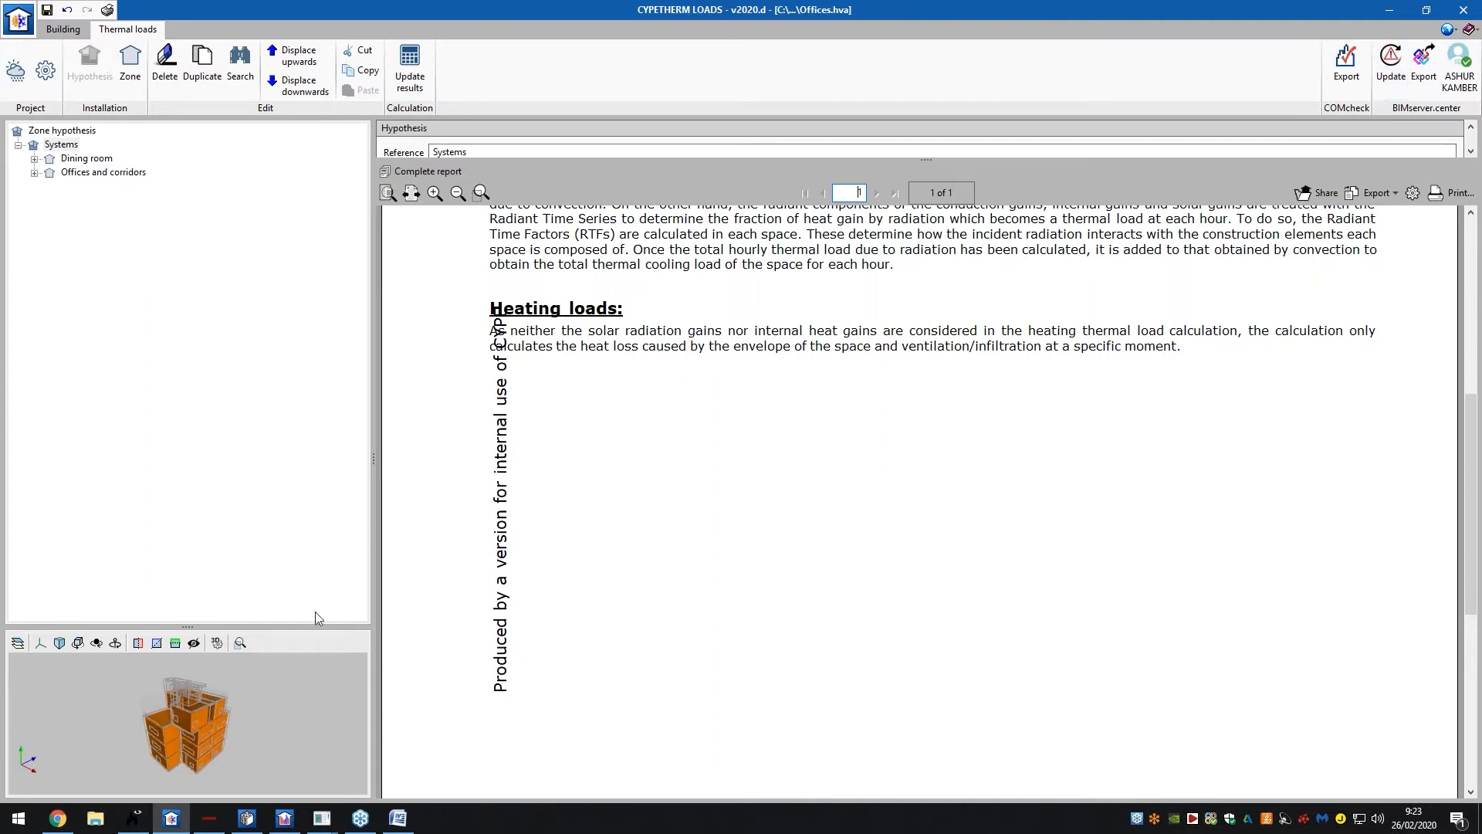
pyautogui.moveTo(299, 628); pyautogui.dragTo(294, 359)
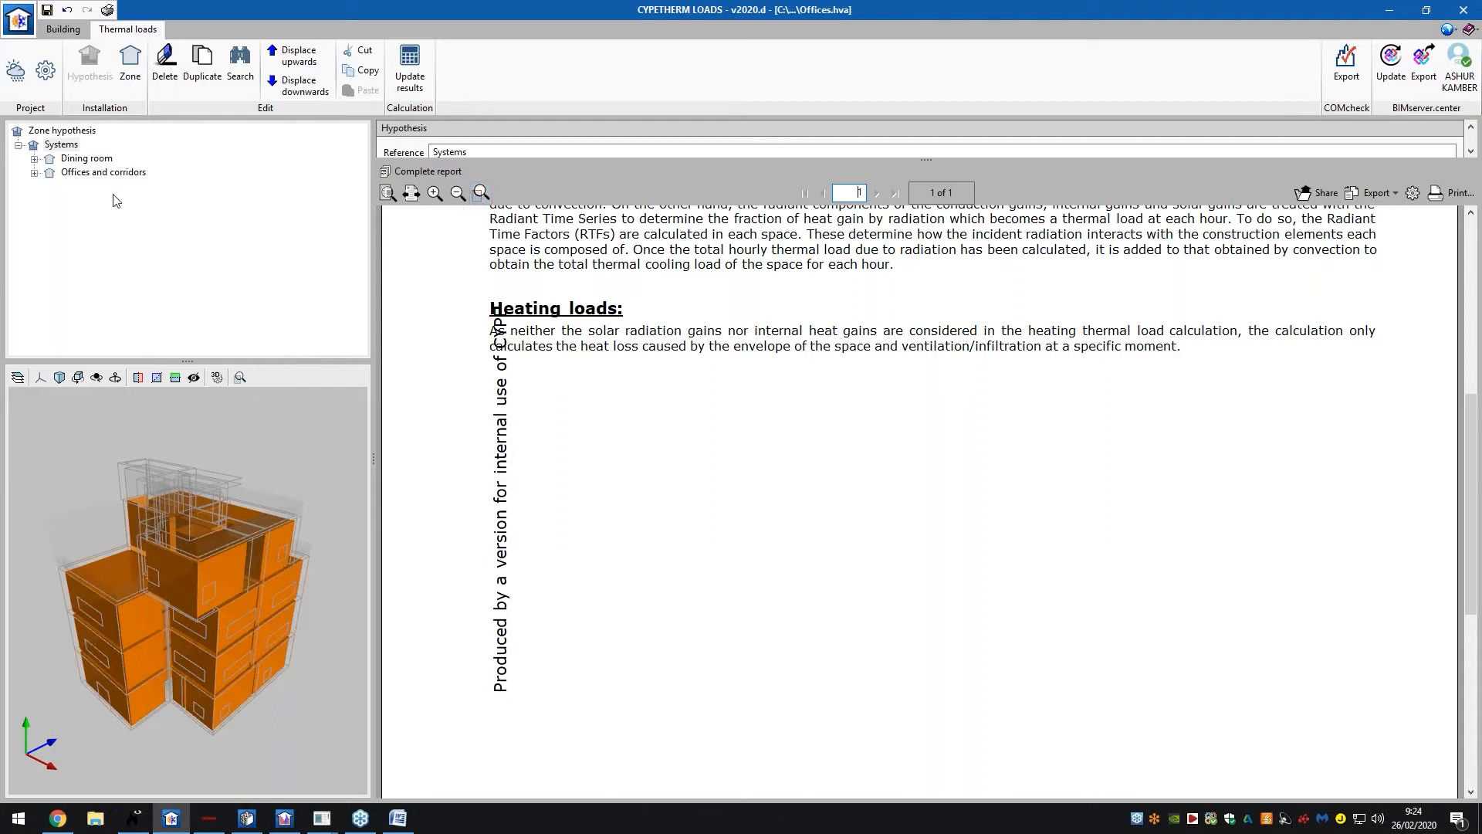
# Expand Dining room > ground floor > Dining room to show its cooling load results, keeping August
pyautogui.click(88, 159)
pyautogui.doubleClick(94, 159)
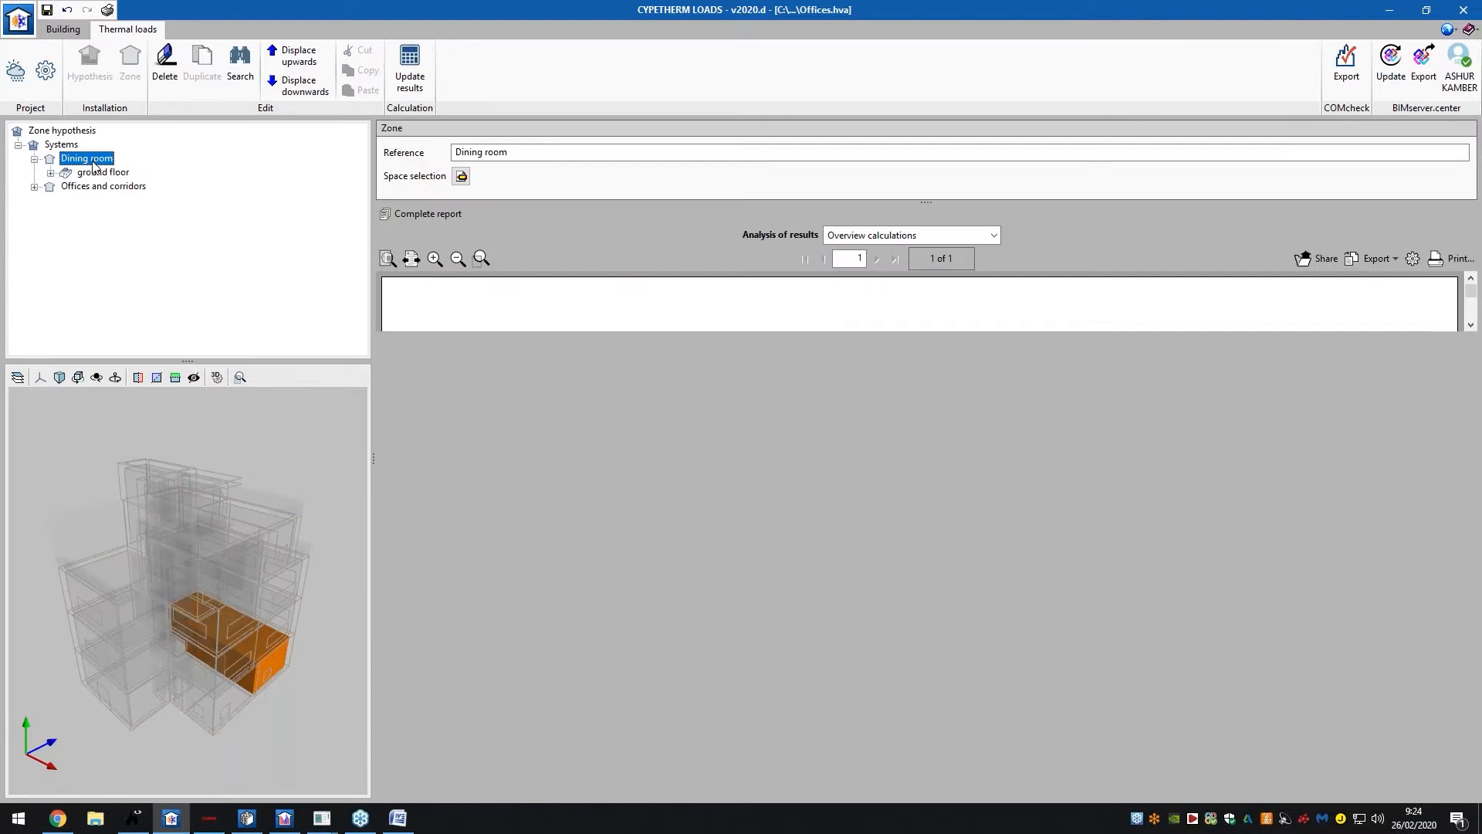
pyautogui.doubleClick(103, 173)
pyautogui.doubleClick(135, 187)
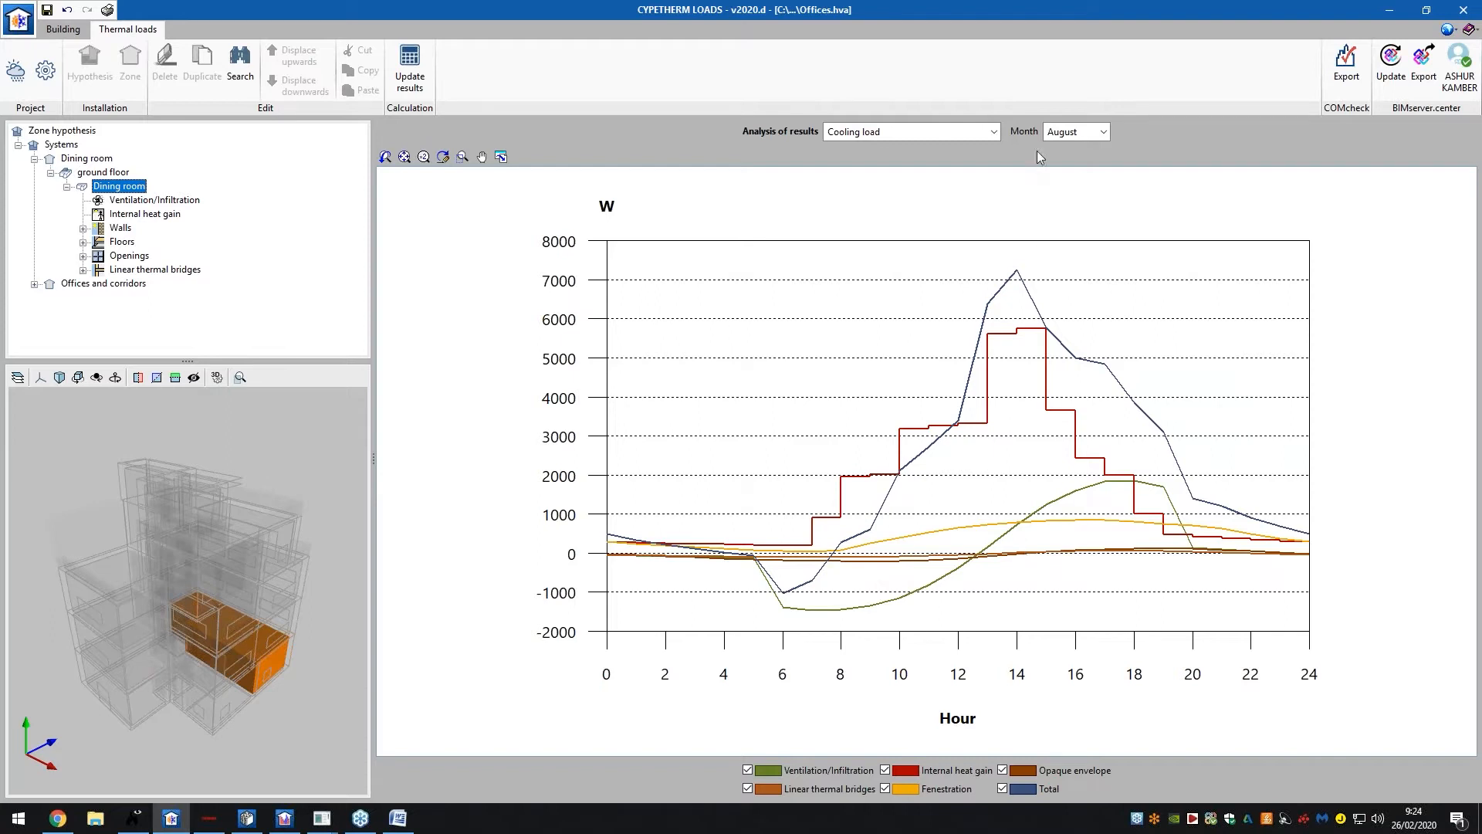
pyautogui.click(1104, 132)
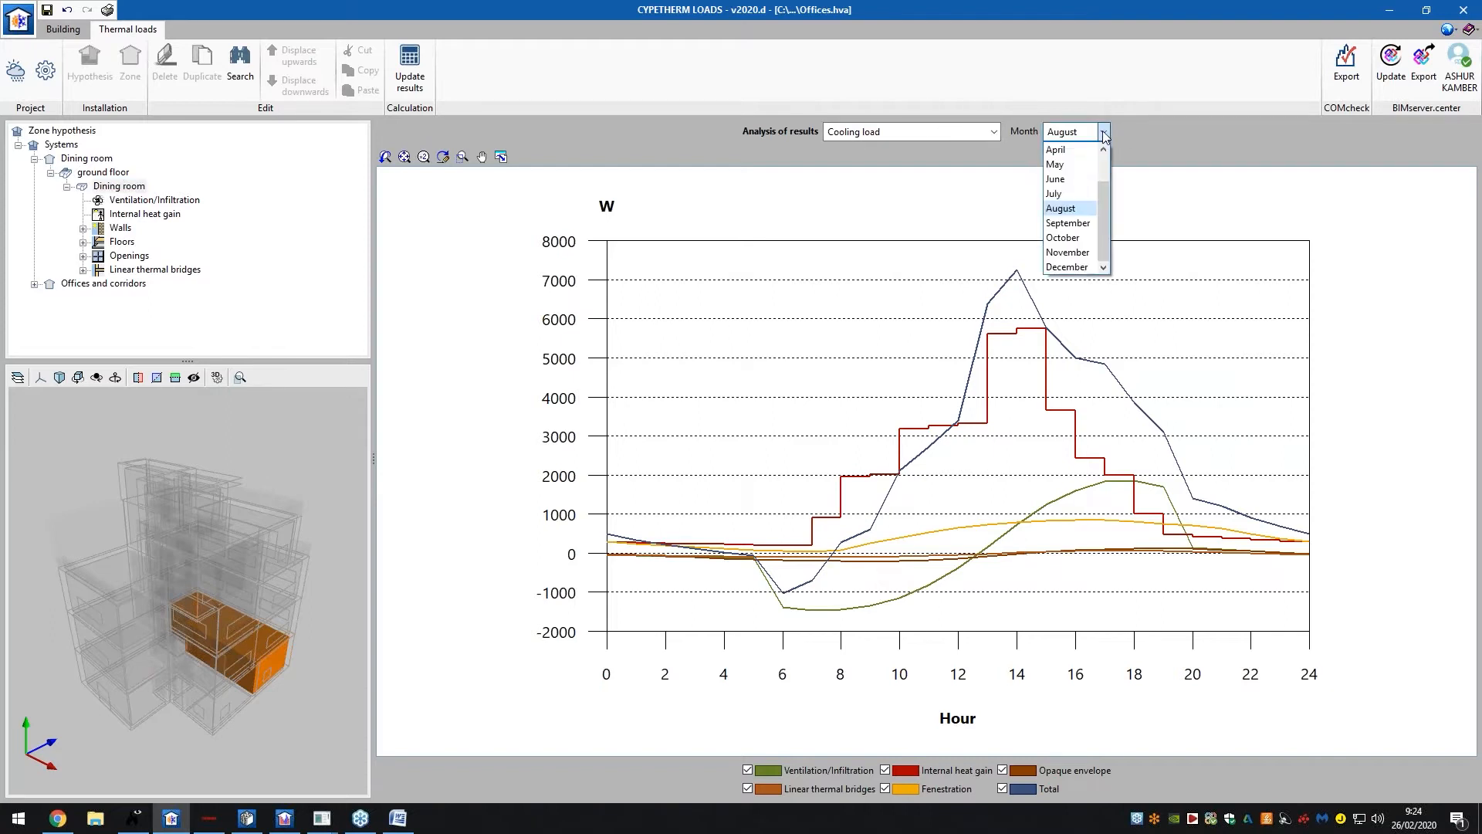
pyautogui.click(1104, 132)
# Cycle through the peak heating, peak cooling, annual peak cooling and overview report analyses
pyautogui.click(892, 132)
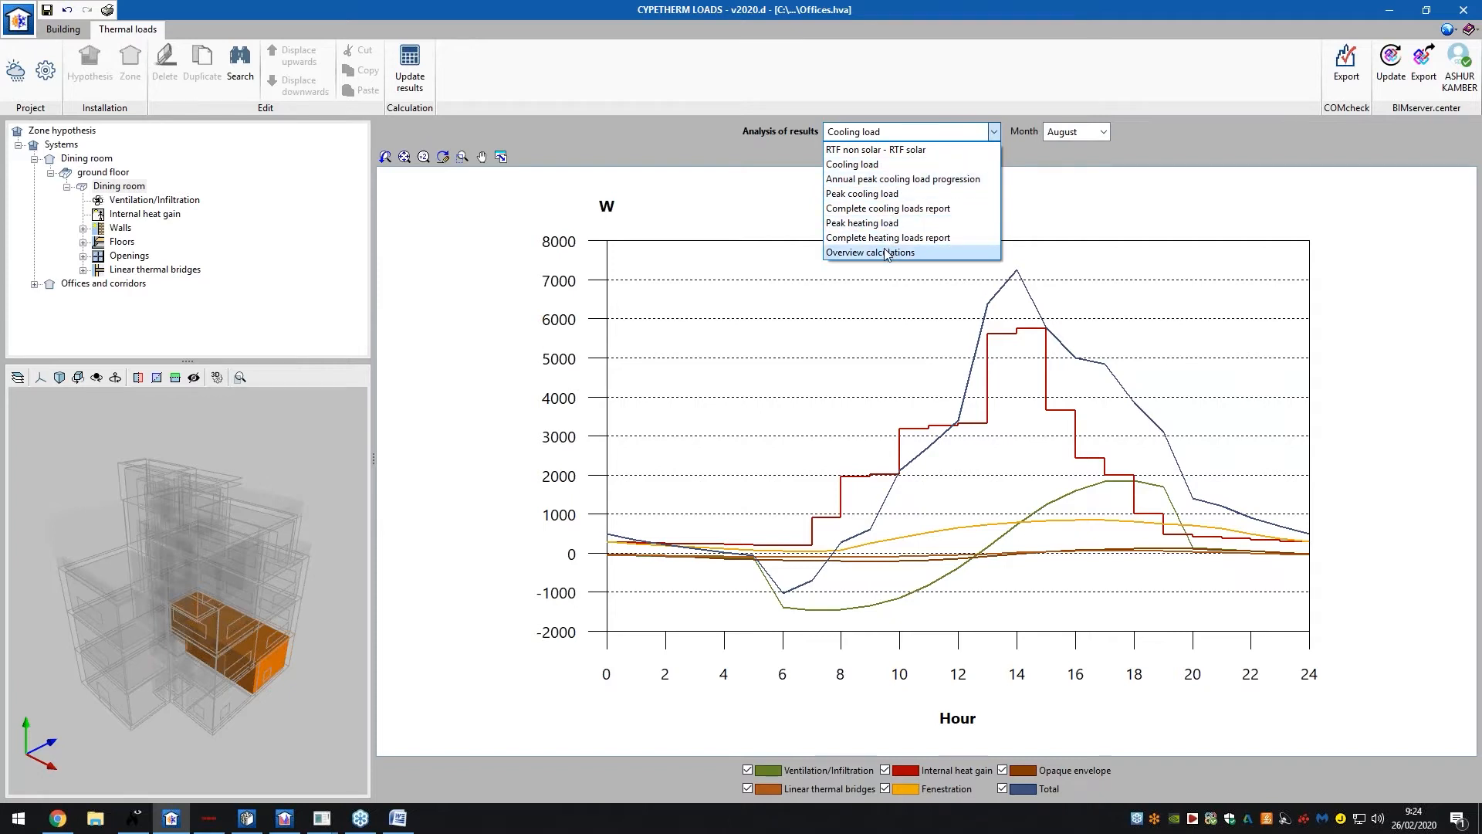
pyautogui.click(887, 223)
pyautogui.click(919, 133)
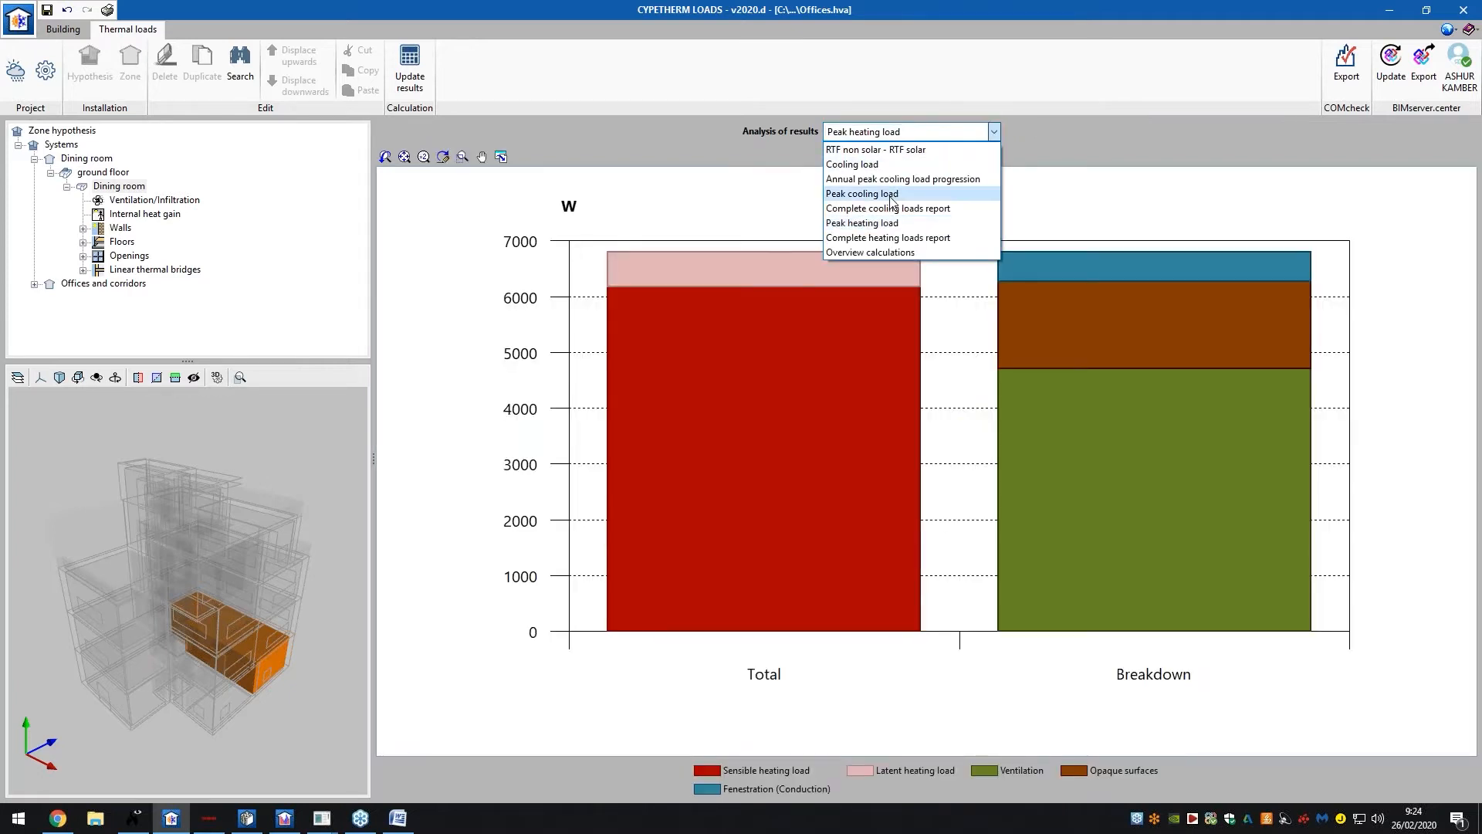
pyautogui.click(893, 194)
pyautogui.click(894, 132)
pyautogui.click(896, 179)
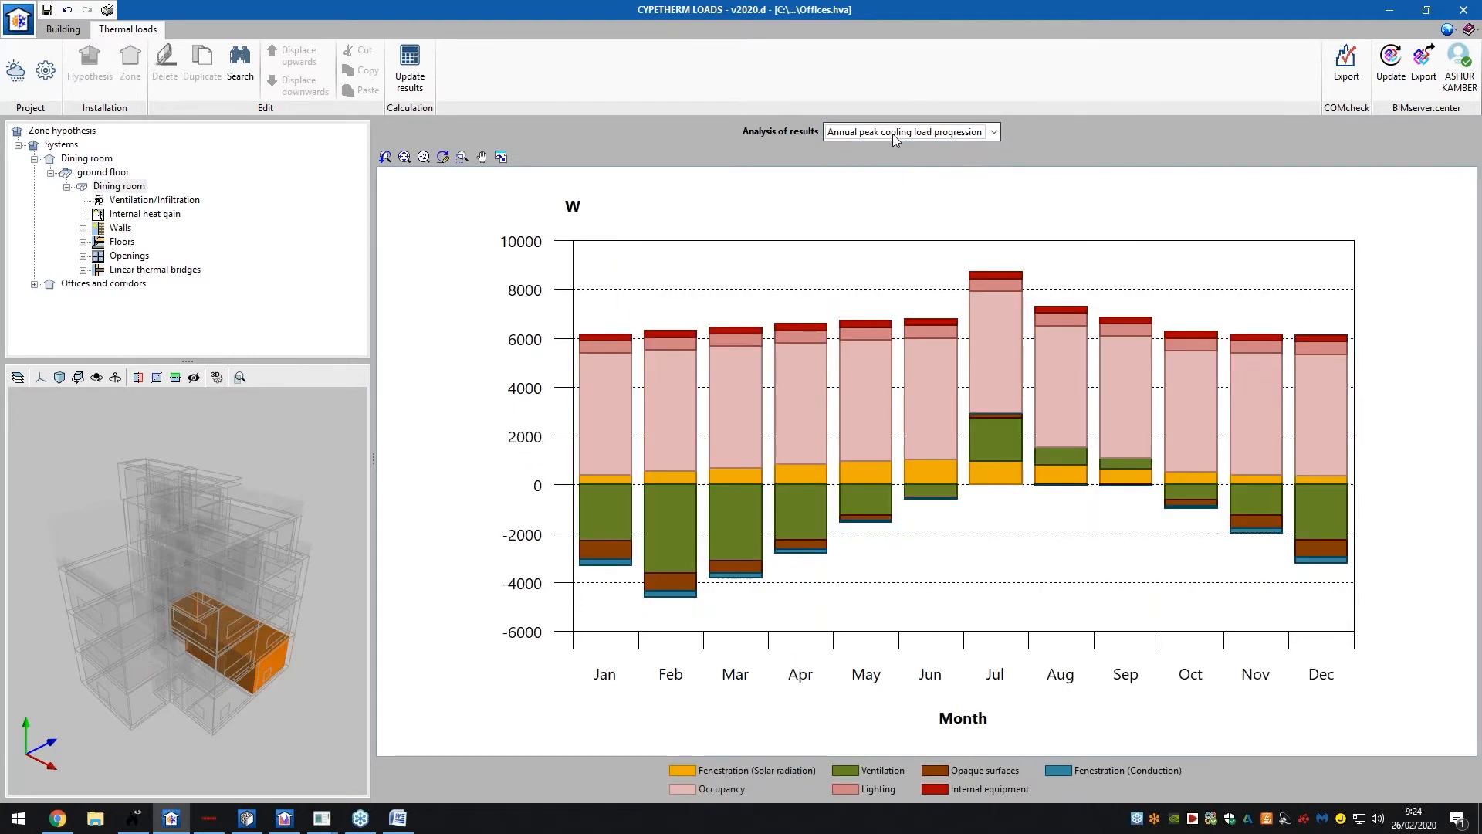
pyautogui.click(949, 133)
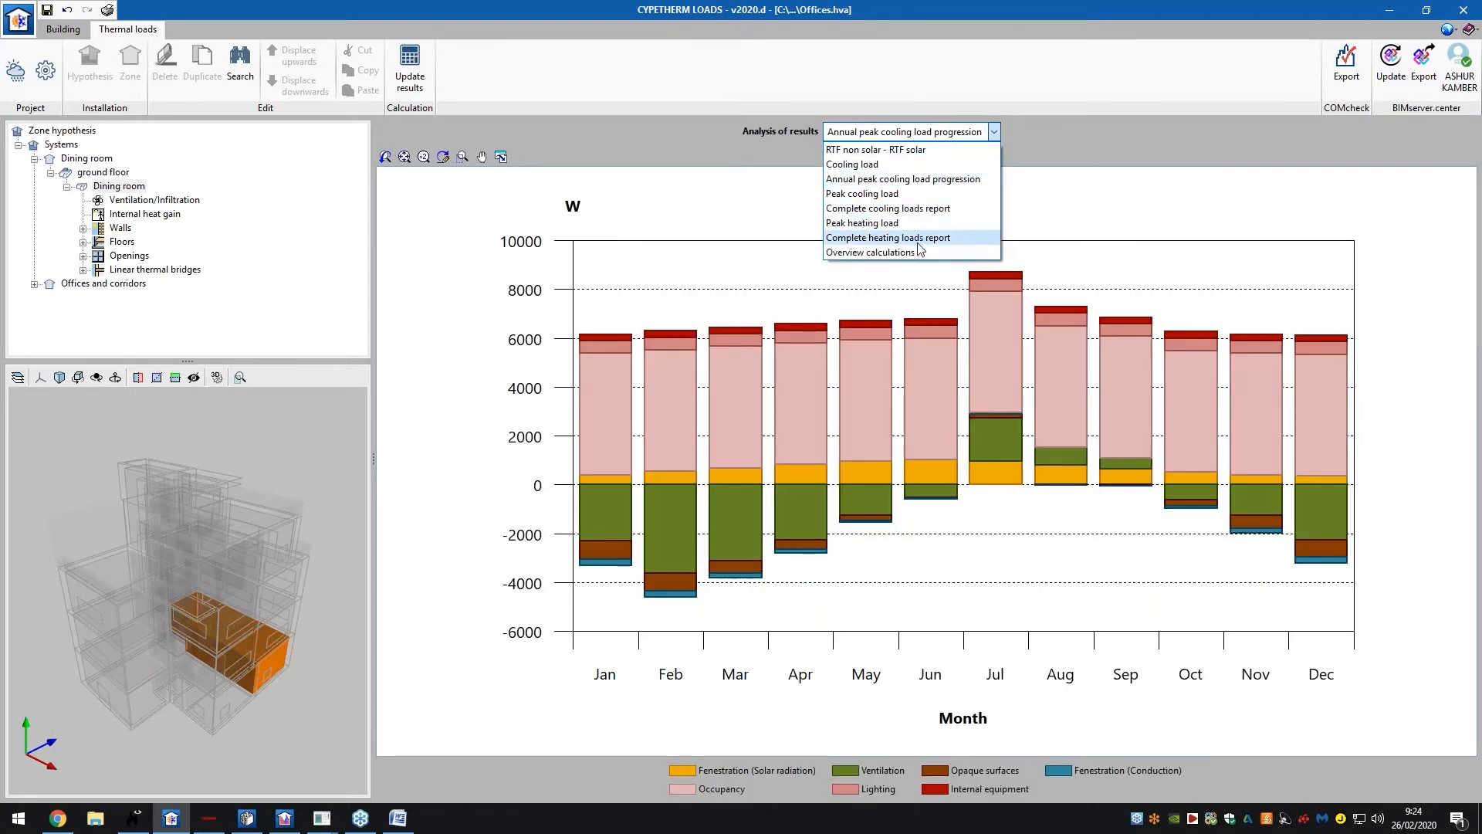
pyautogui.click(949, 253)
# View the RTF non solar vs solar and peak heating charts, then the Ventilation/Infiltration loads
pyautogui.scroll(-2, 836, 360)
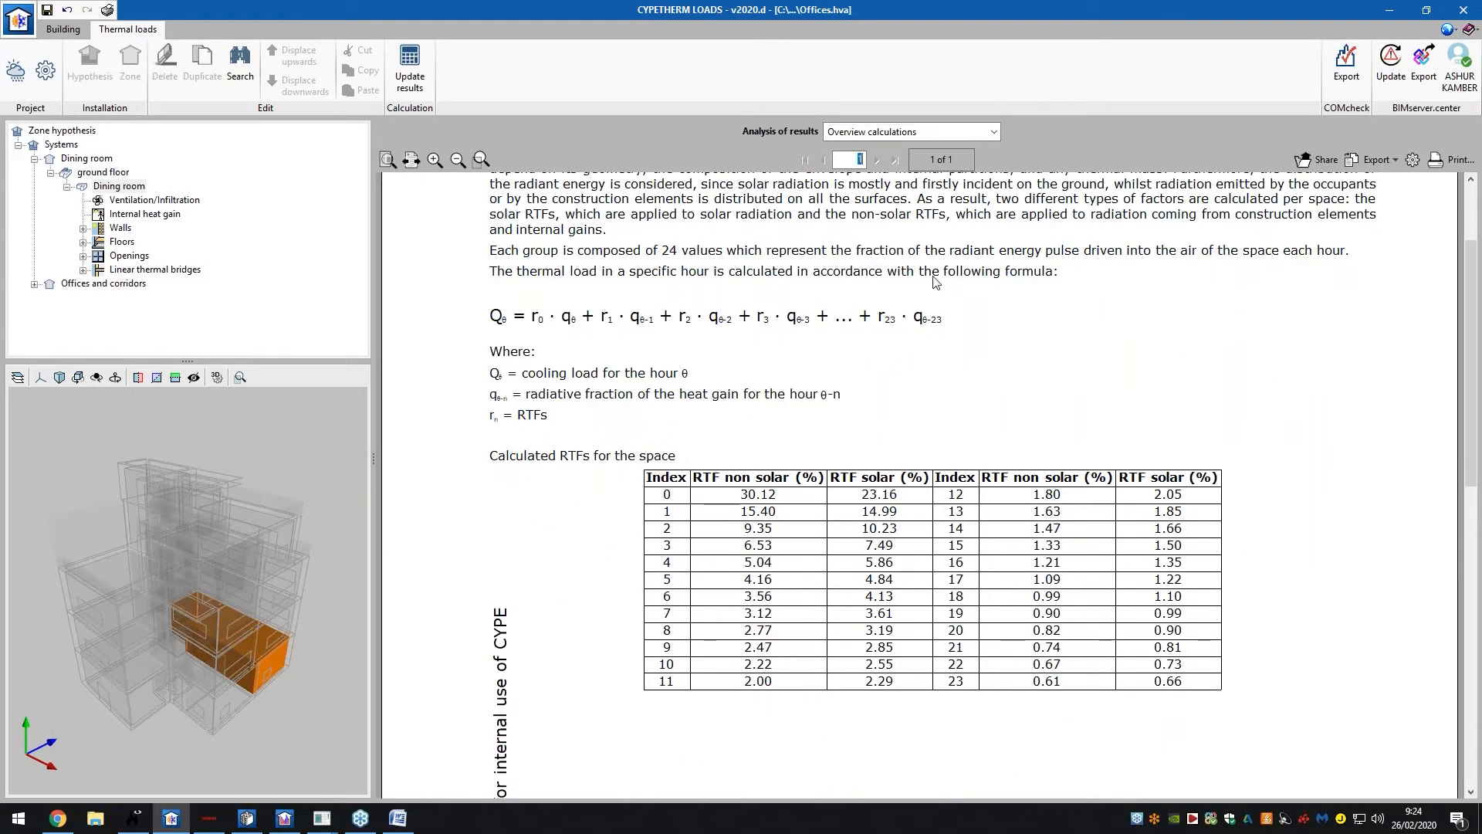
pyautogui.click(930, 132)
pyautogui.click(931, 150)
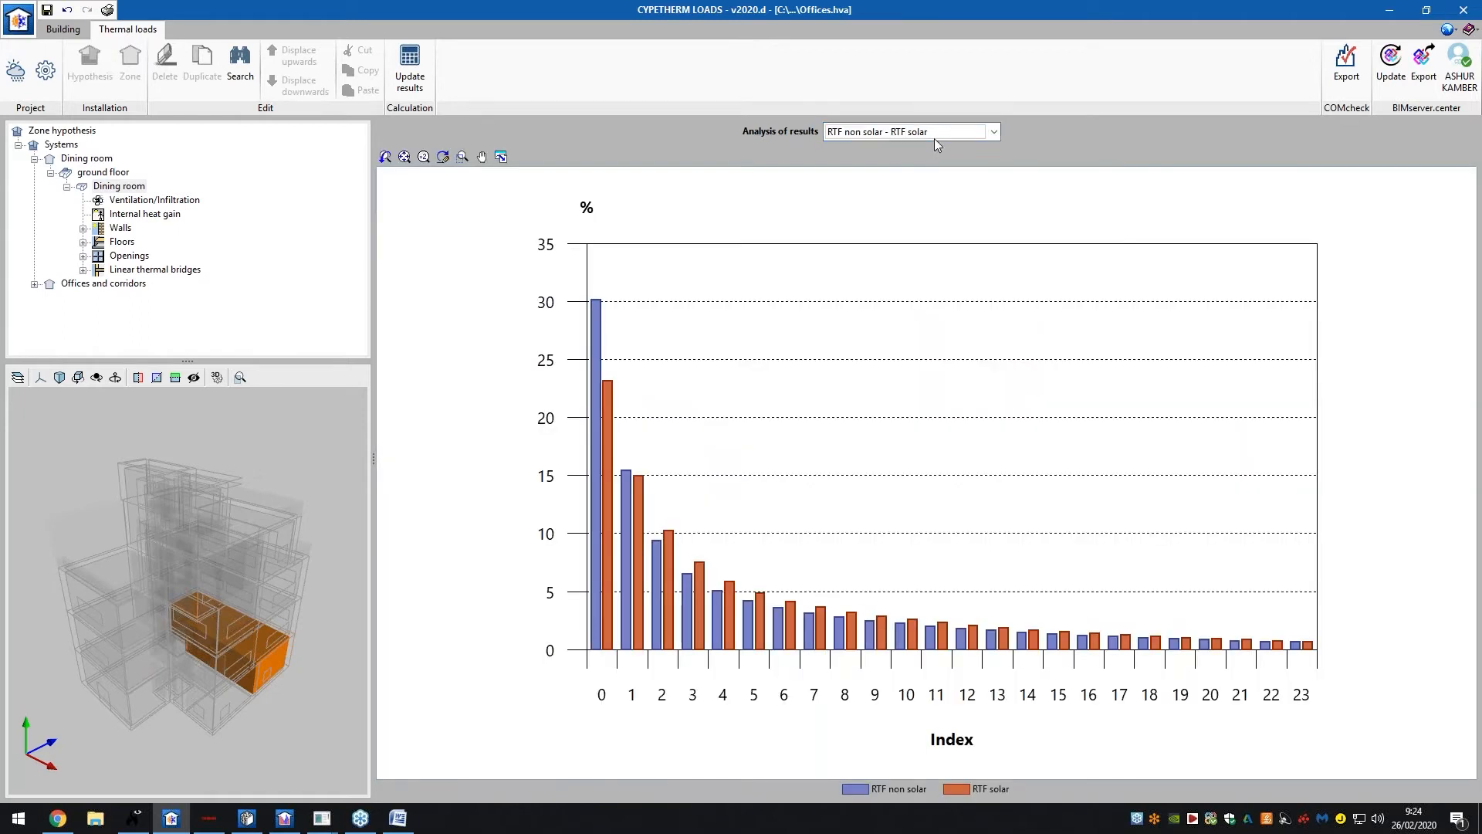
pyautogui.click(914, 132)
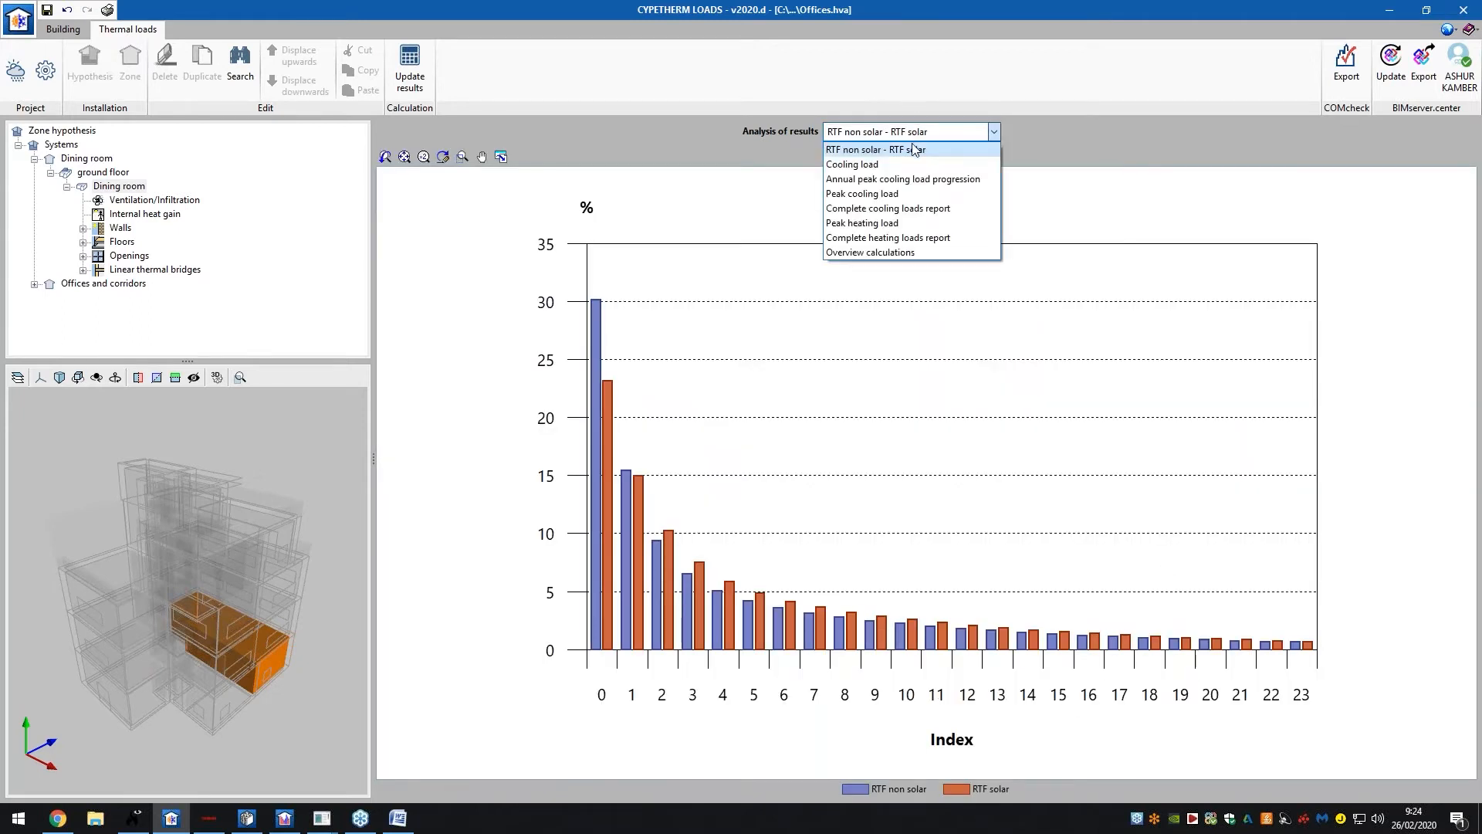
pyautogui.click(868, 224)
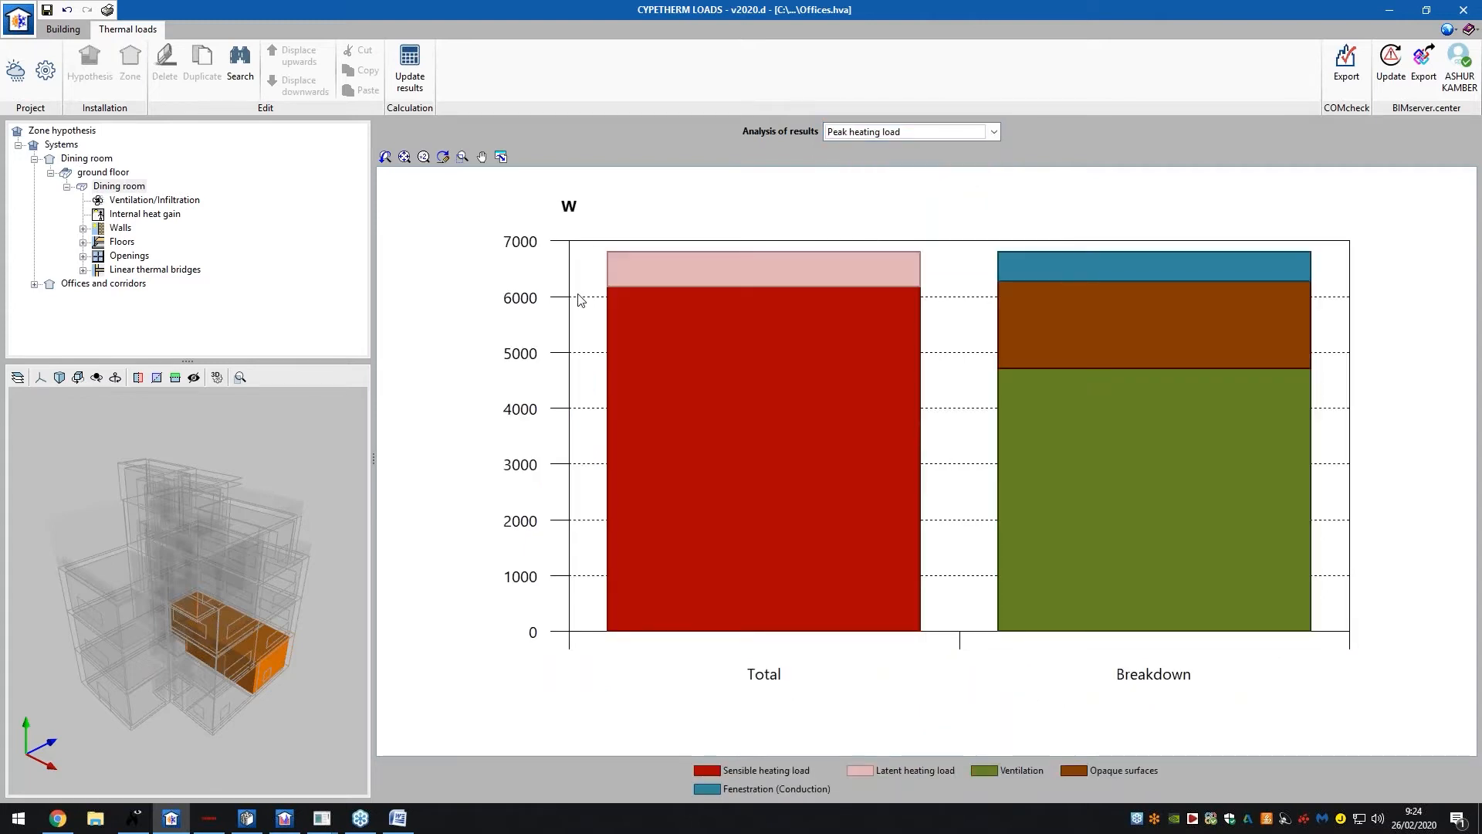
pyautogui.click(137, 203)
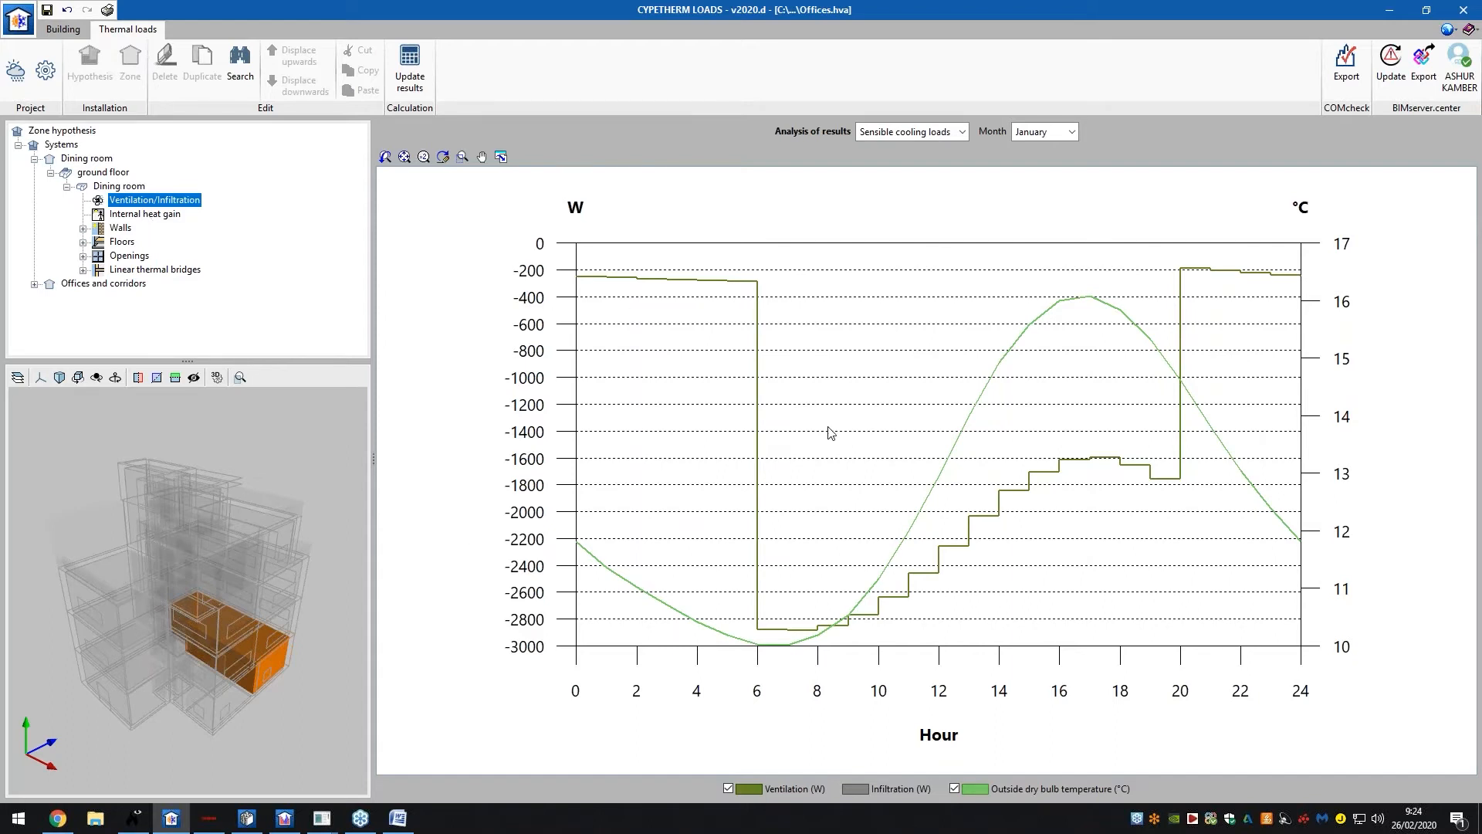
# Review the Dining room's internal heat gain, walls and floors charts, including an internal slab
pyautogui.click(147, 214)
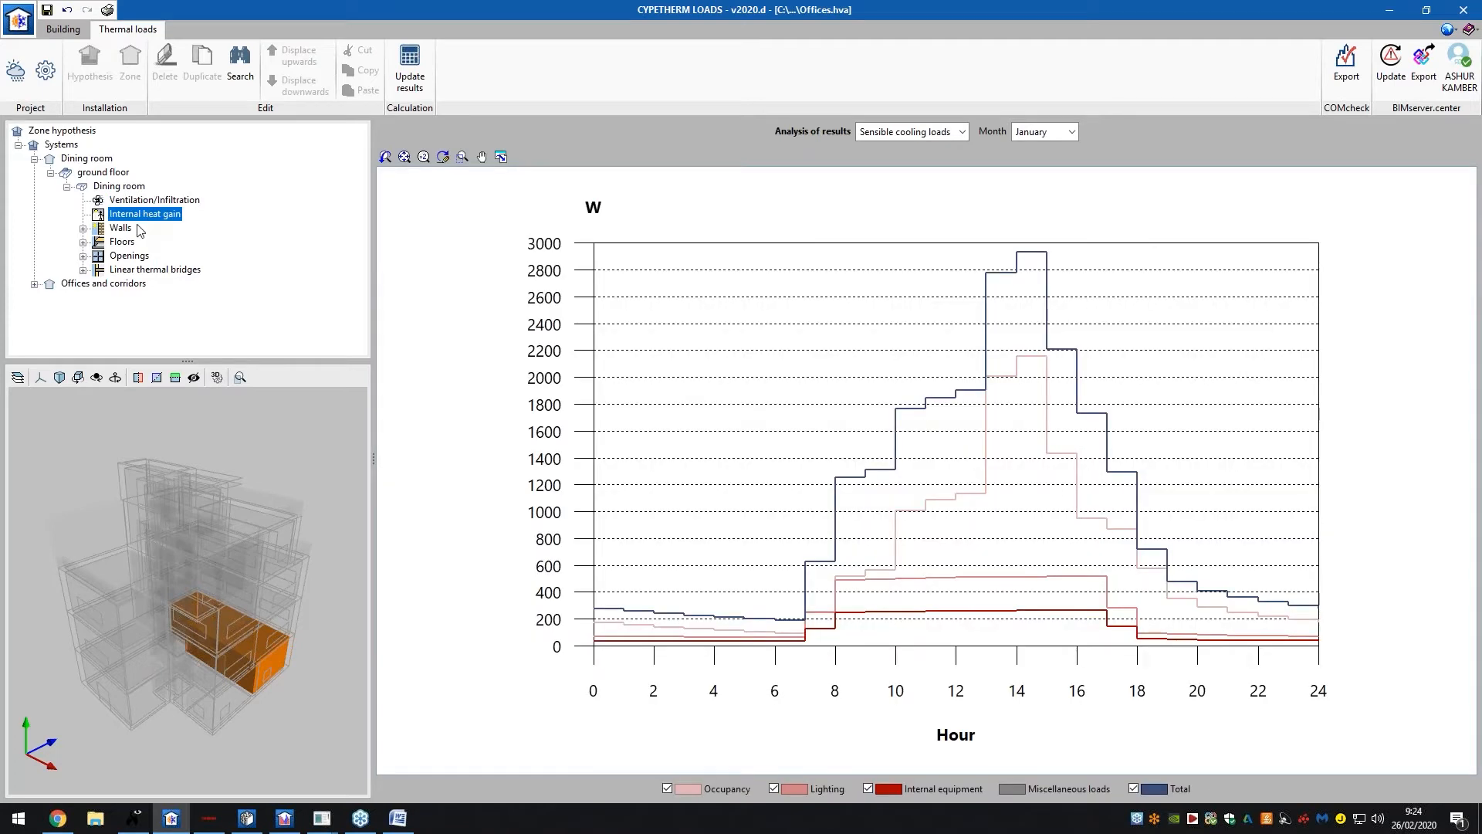
pyautogui.click(122, 229)
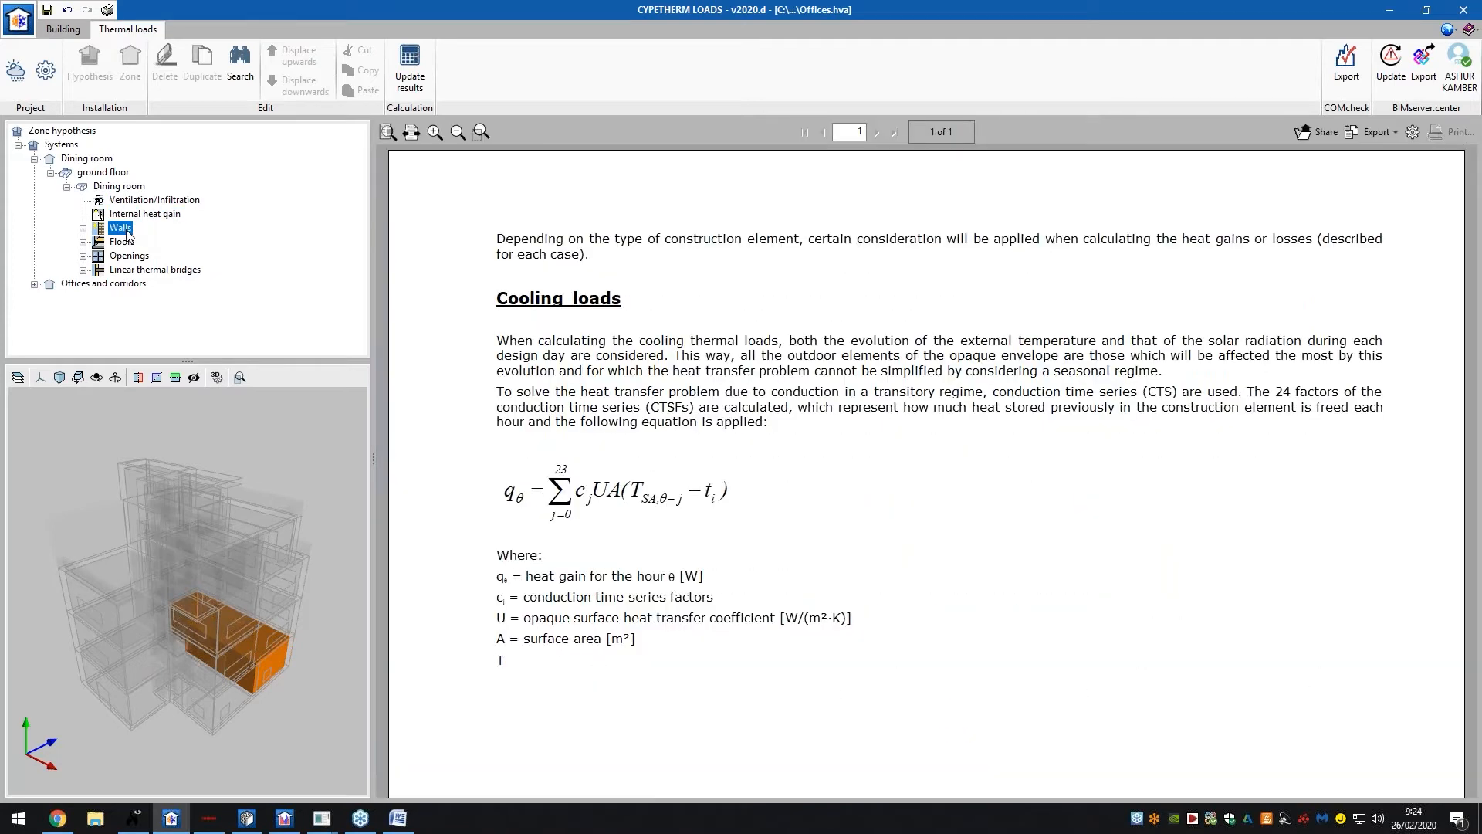
pyautogui.click(123, 242)
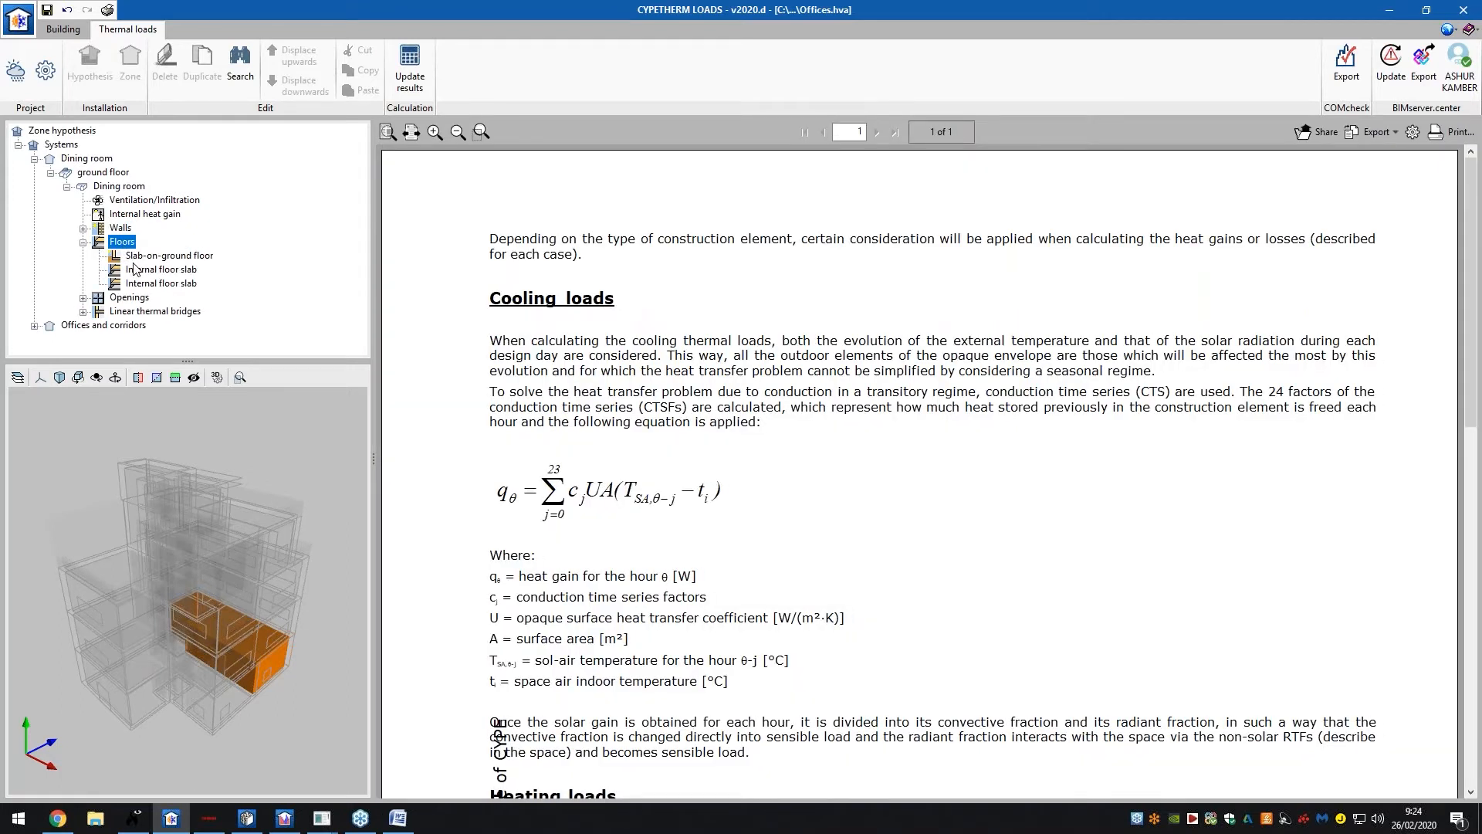
pyautogui.click(135, 283)
# Review the openings' charts: the internal door, two internal windows and an external window
pyautogui.click(137, 298)
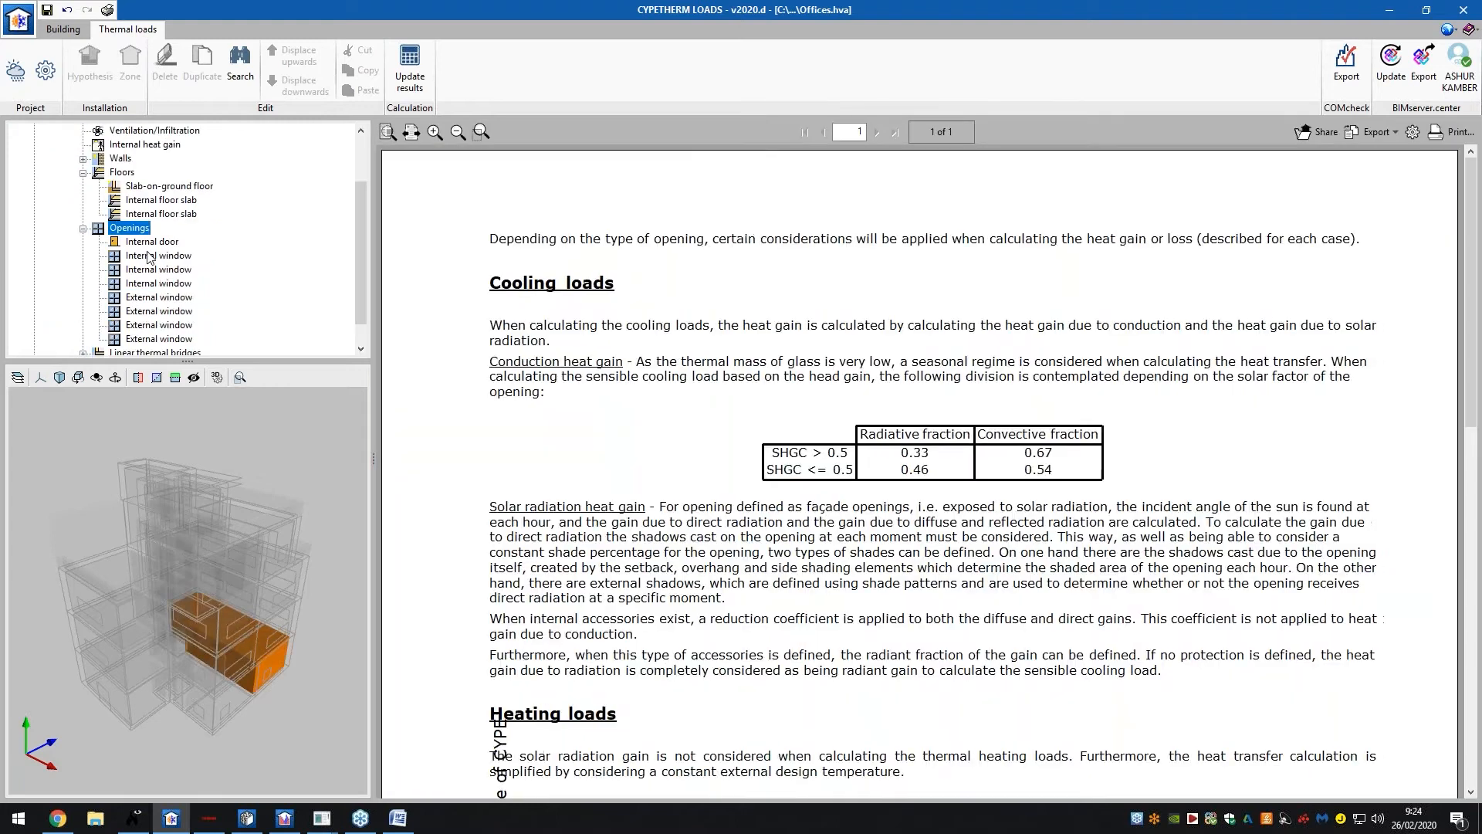
pyautogui.click(149, 255)
pyautogui.click(151, 242)
pyautogui.click(152, 257)
pyautogui.click(150, 283)
pyautogui.click(152, 325)
pyautogui.scroll(-1, 147, 330)
# Step through the Dining room's outward and inward linear thermal bridge cooling-load charts
pyautogui.click(145, 328)
pyautogui.scroll(-1, 144, 204)
pyautogui.scroll(3, 144, 203)
pyautogui.click(144, 201)
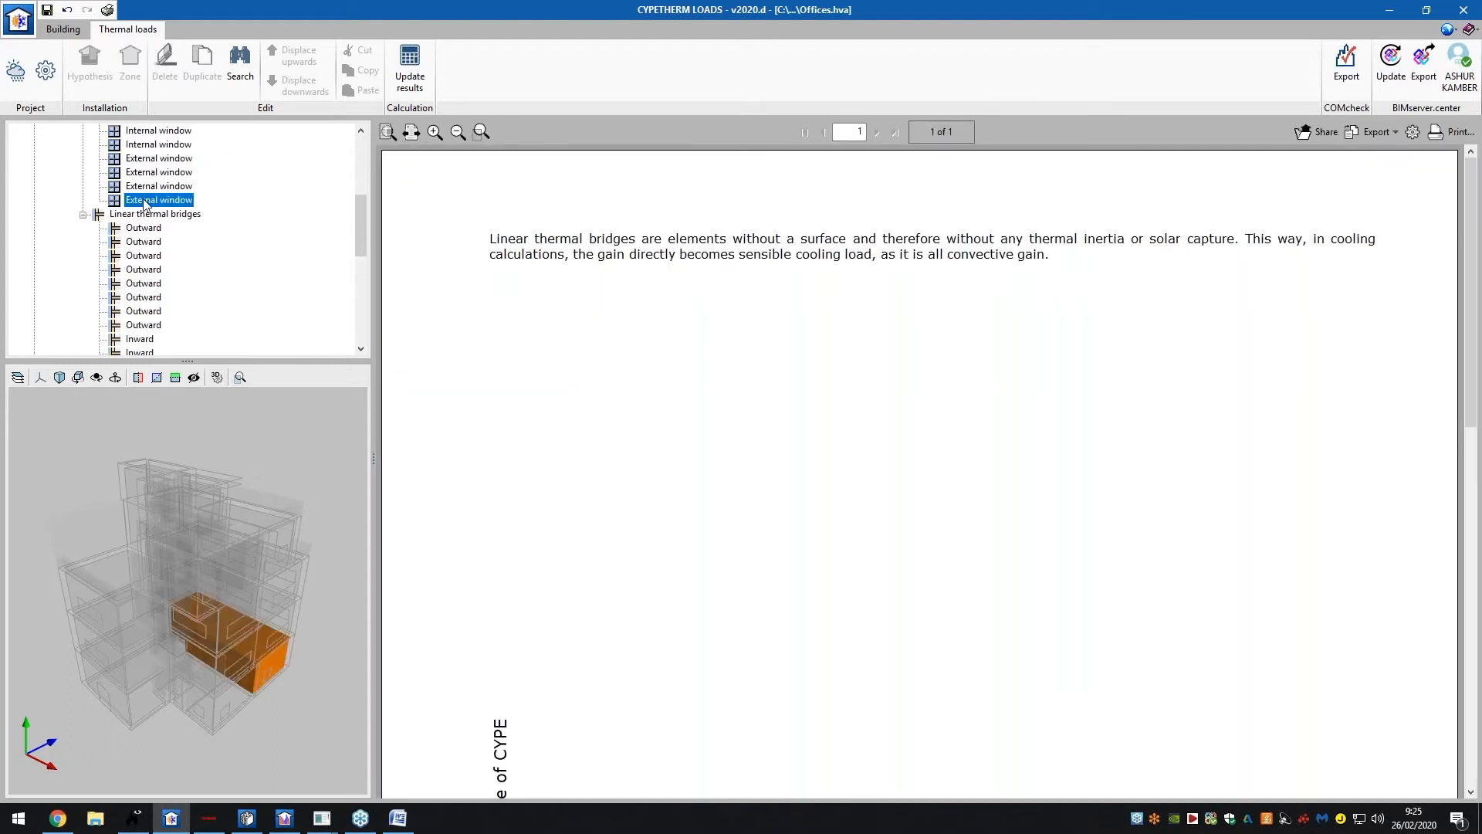
pyautogui.click(143, 243)
pyautogui.click(142, 270)
pyautogui.click(144, 284)
pyautogui.scroll(-1, 143, 287)
pyautogui.click(144, 286)
pyautogui.scroll(-2, 143, 287)
pyautogui.click(144, 286)
pyautogui.click(145, 311)
pyautogui.scroll(-3, 143, 328)
pyautogui.scroll(-1, 141, 333)
pyautogui.click(136, 340)
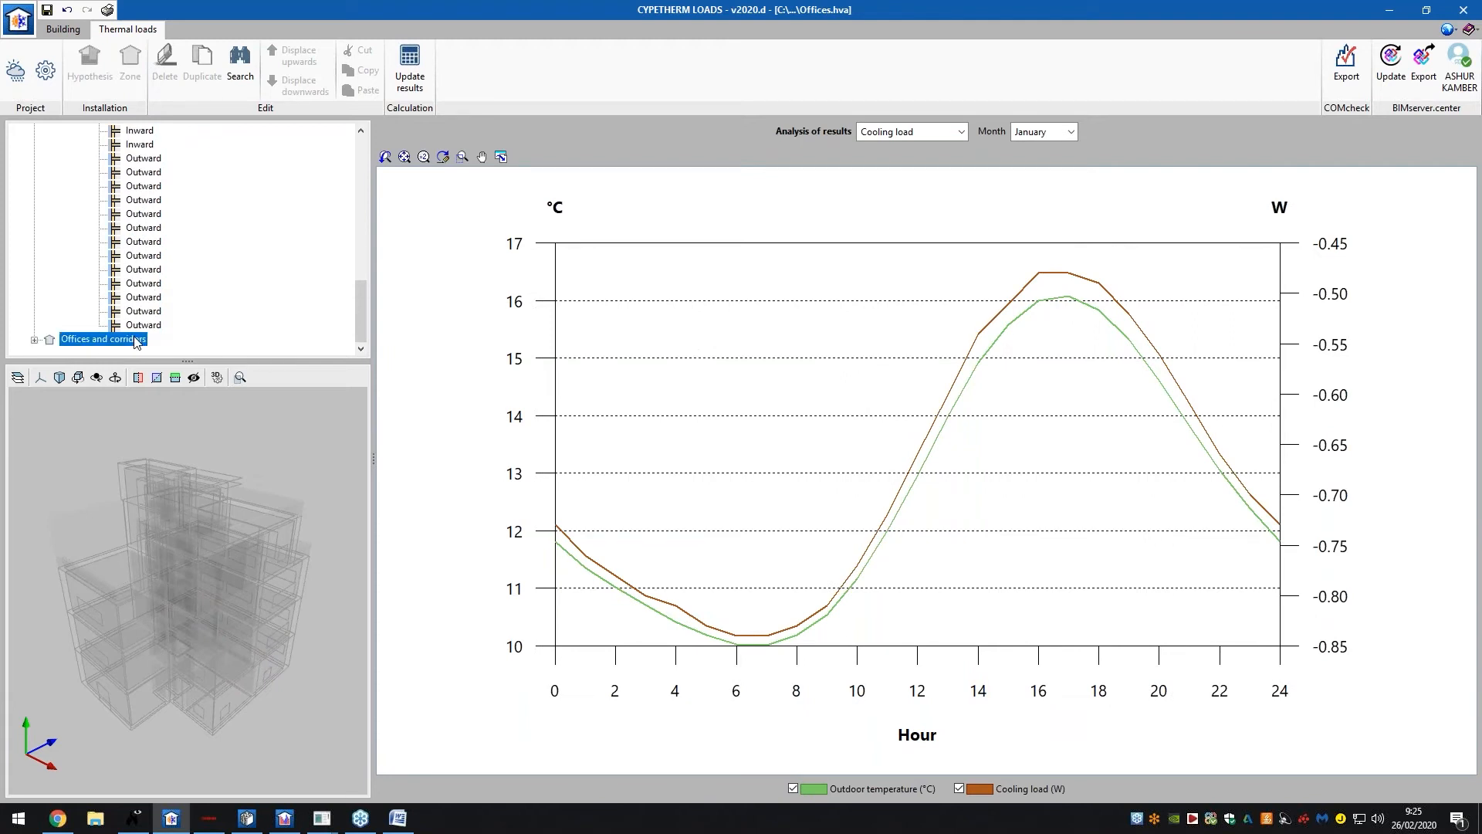
# Expand Offices and corridors and floor 1, and chart Office 2's peak heating load (about 2850 W)
pyautogui.doubleClick(134, 340)
pyautogui.click(105, 298)
pyautogui.doubleClick(103, 311)
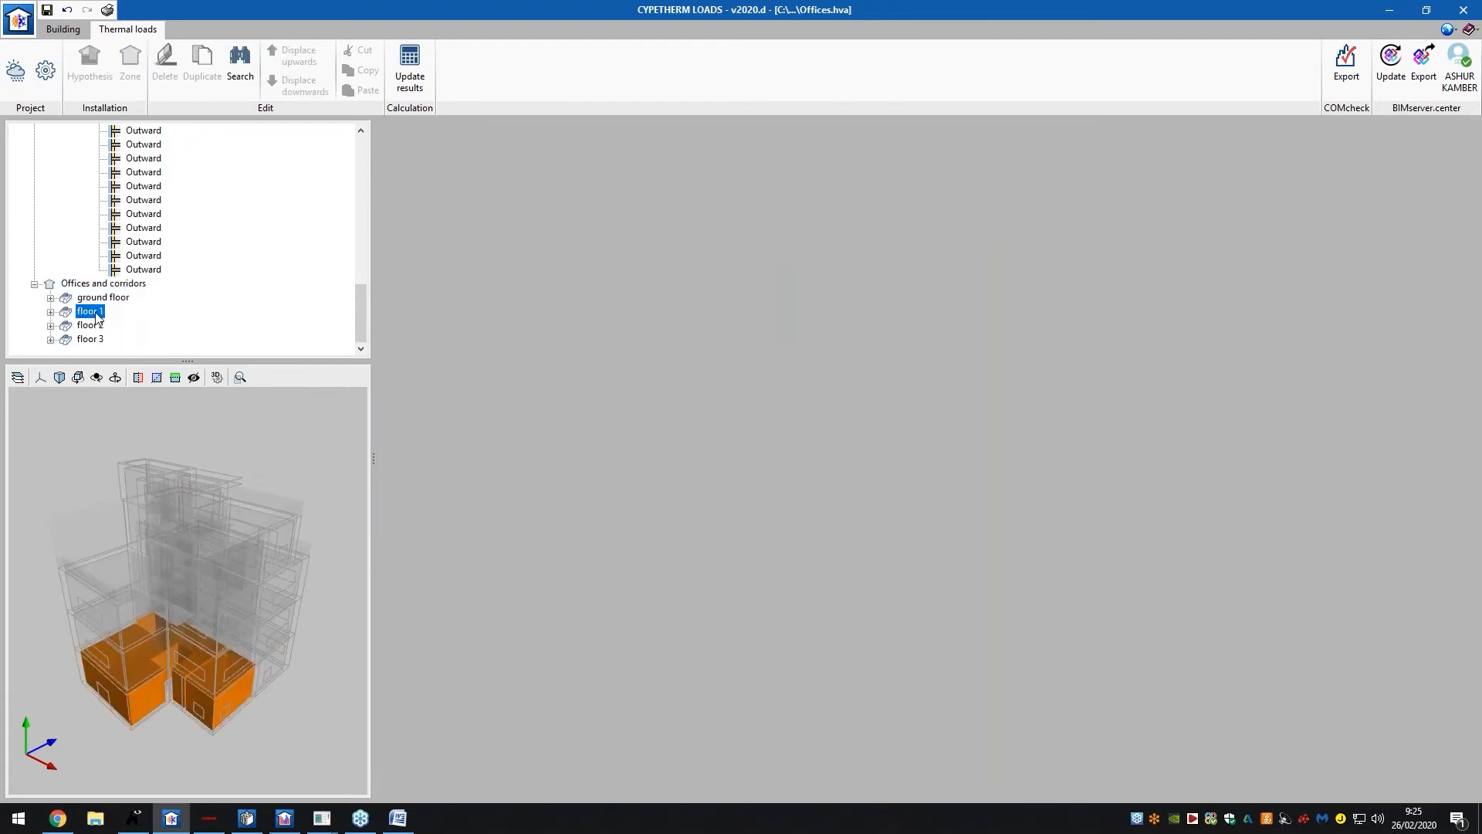
pyautogui.click(107, 311)
pyautogui.click(114, 297)
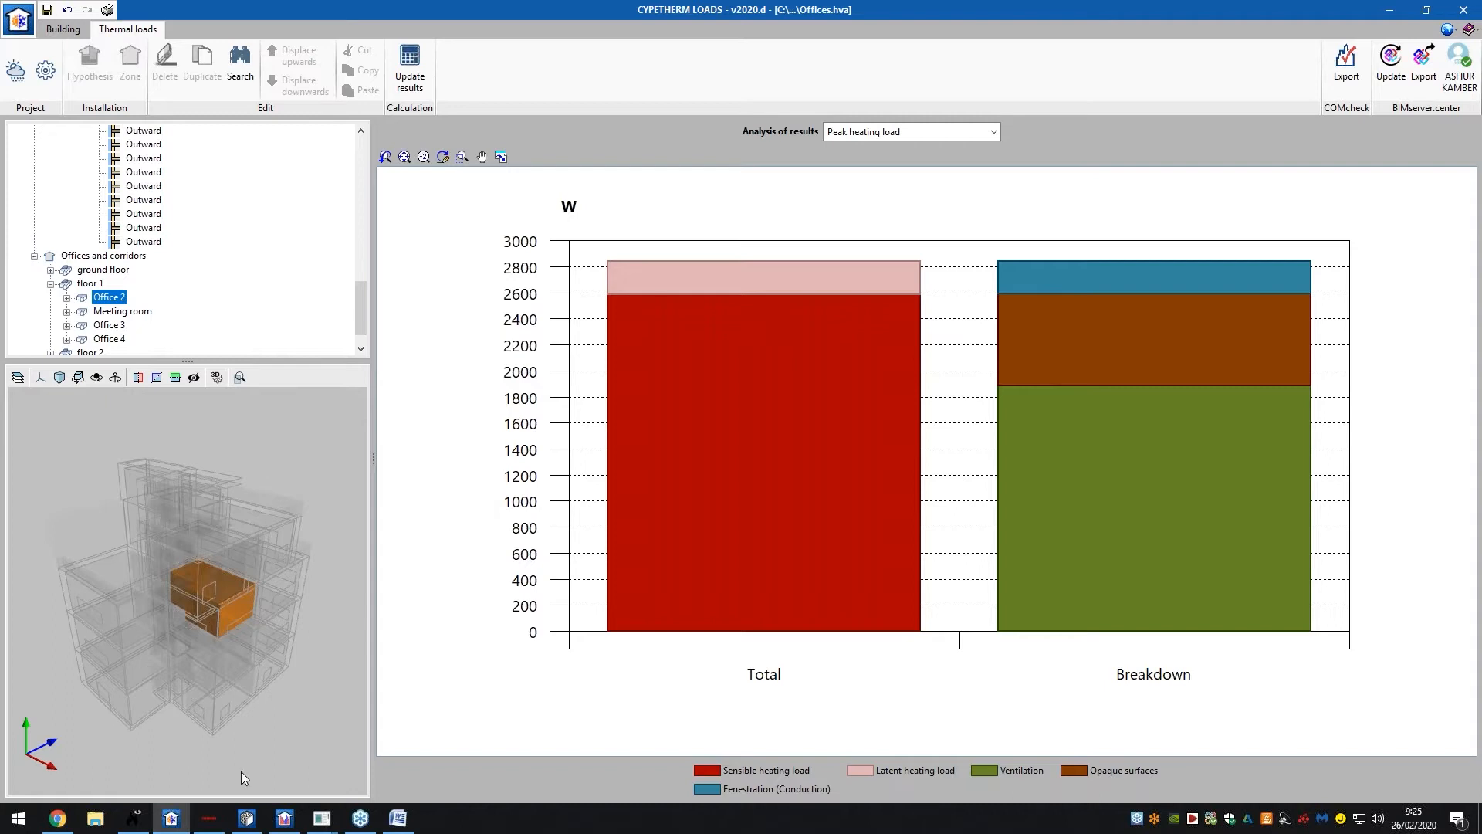
pyautogui.moveTo(212, 826)
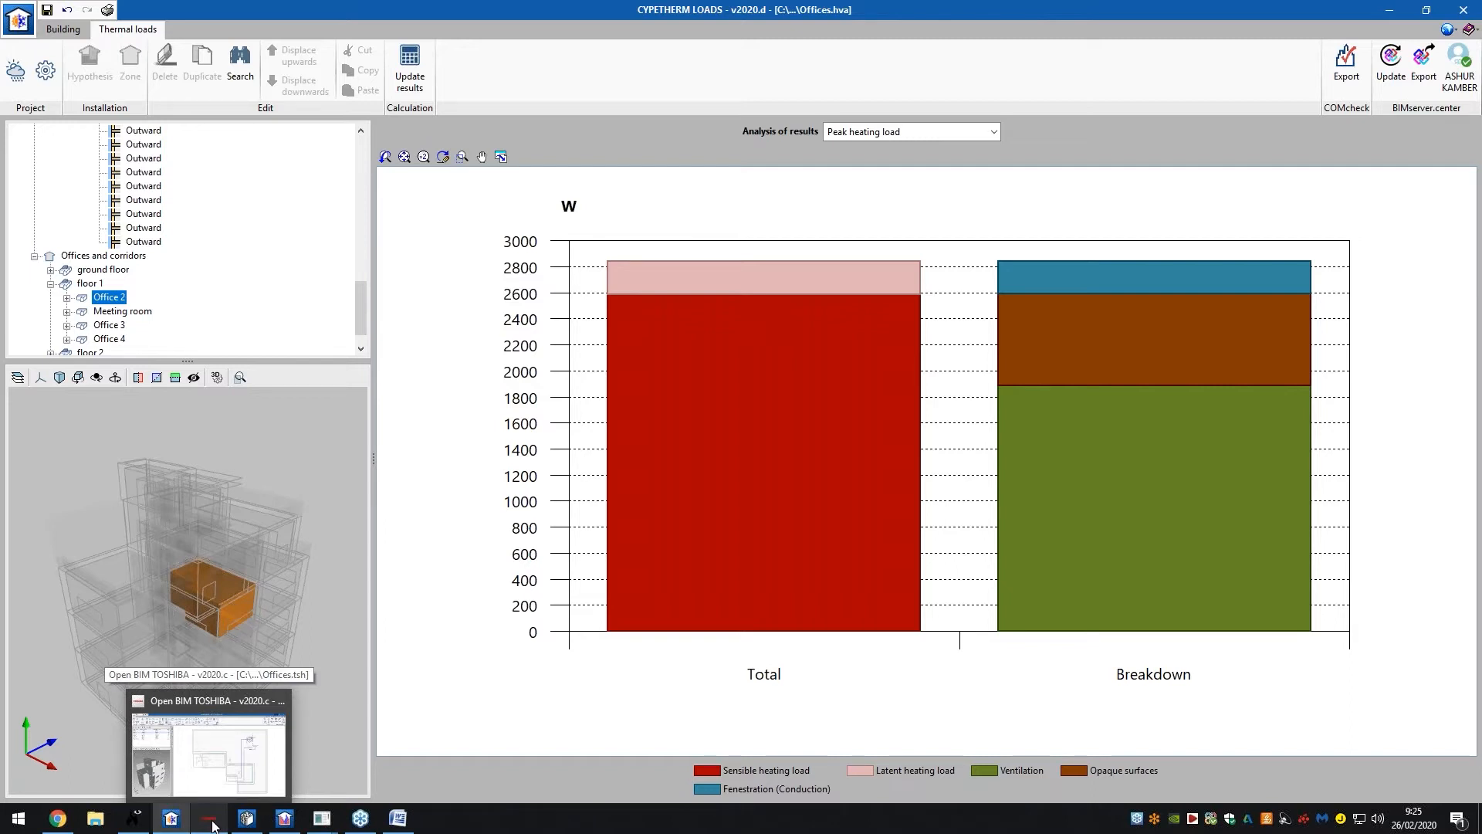
# Bring the Offices.tsh VRF project to the front and widen the floor list panel
pyautogui.click(212, 825)
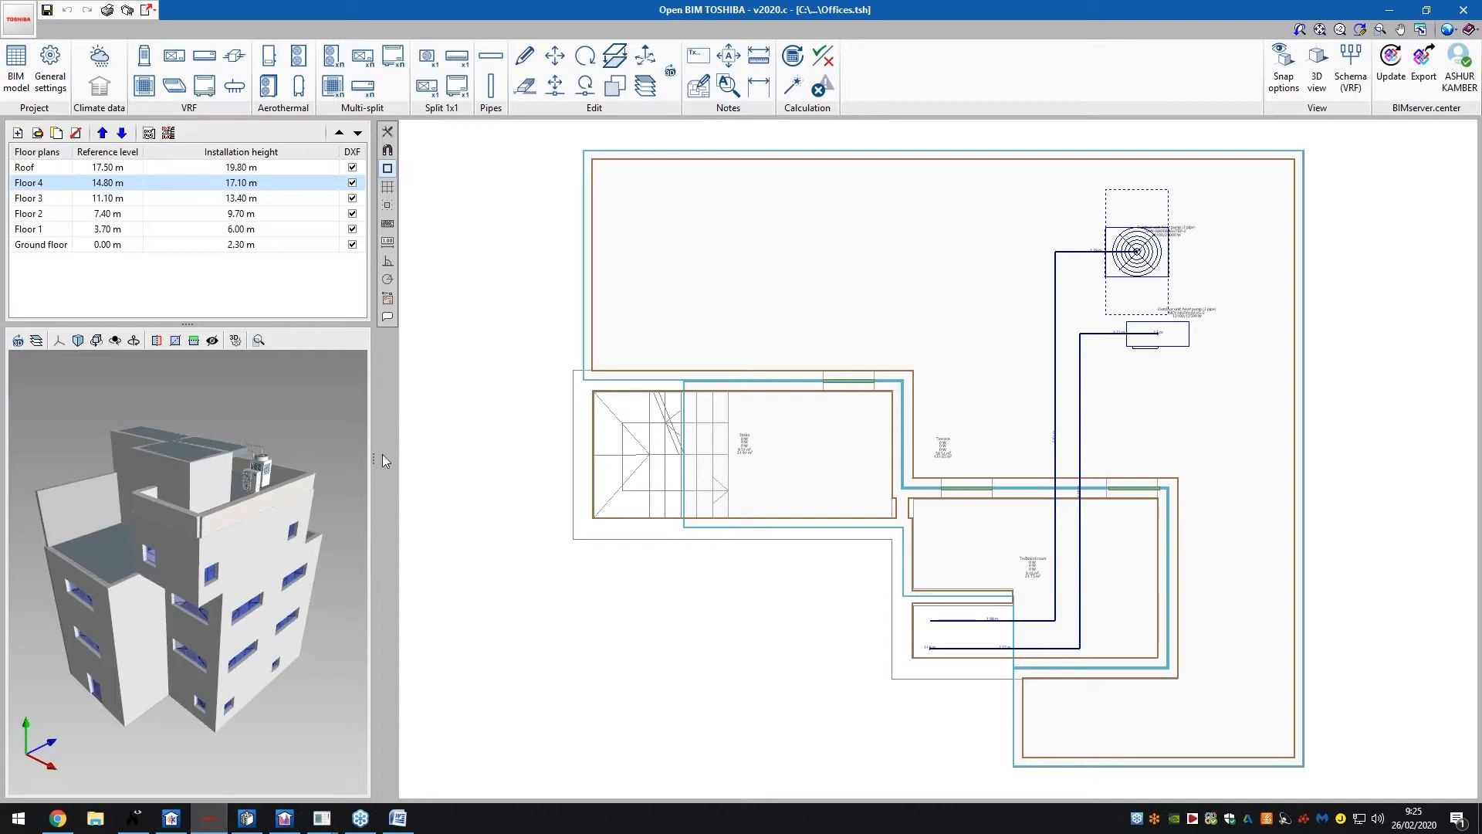
pyautogui.moveTo(372, 456); pyautogui.dragTo(530, 458)
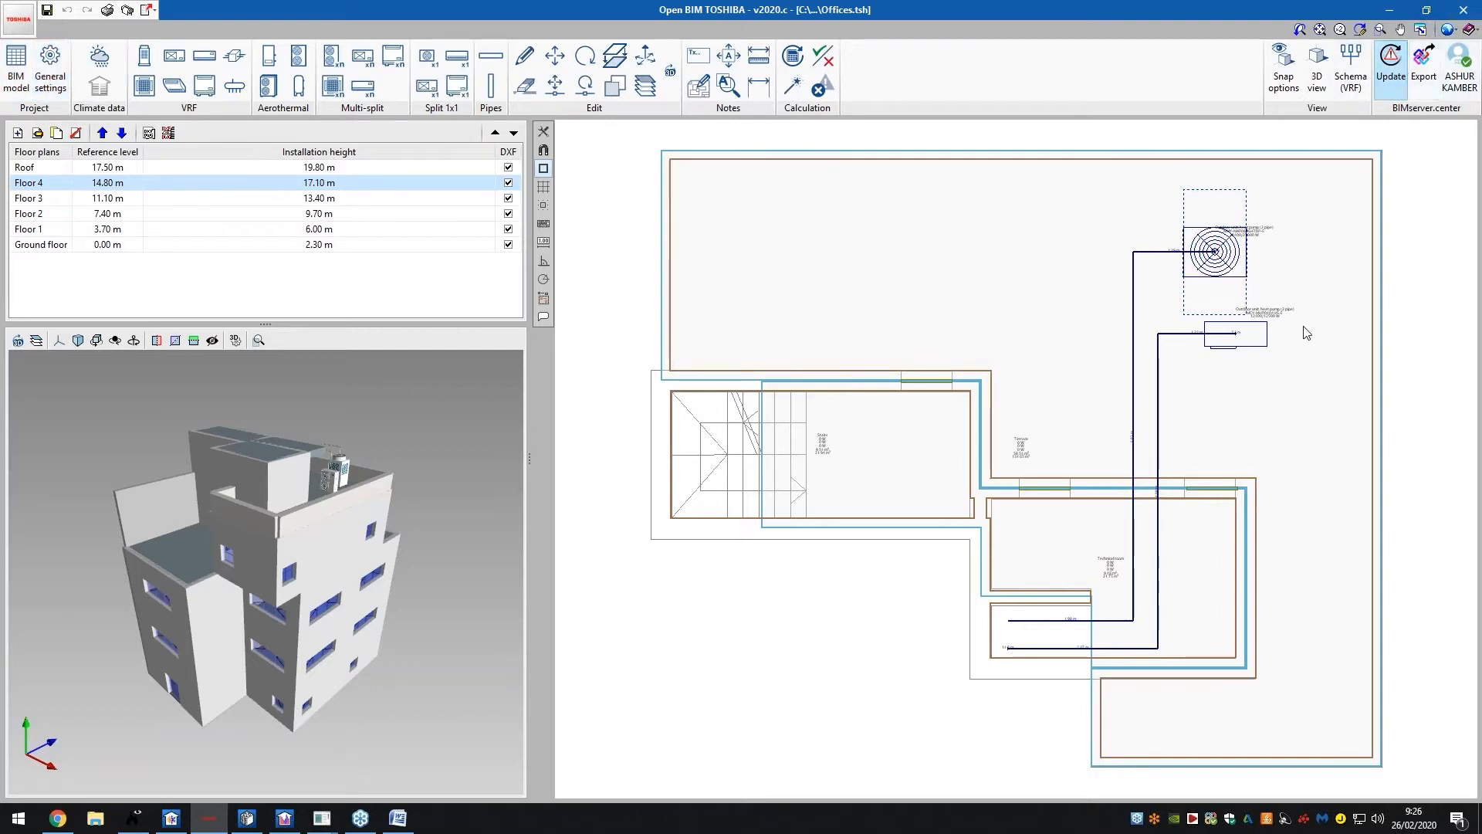
# Show the ground floor plan and switch the 3D BIM model display to wireframe
pyautogui.click(173, 247)
pyautogui.click(36, 340)
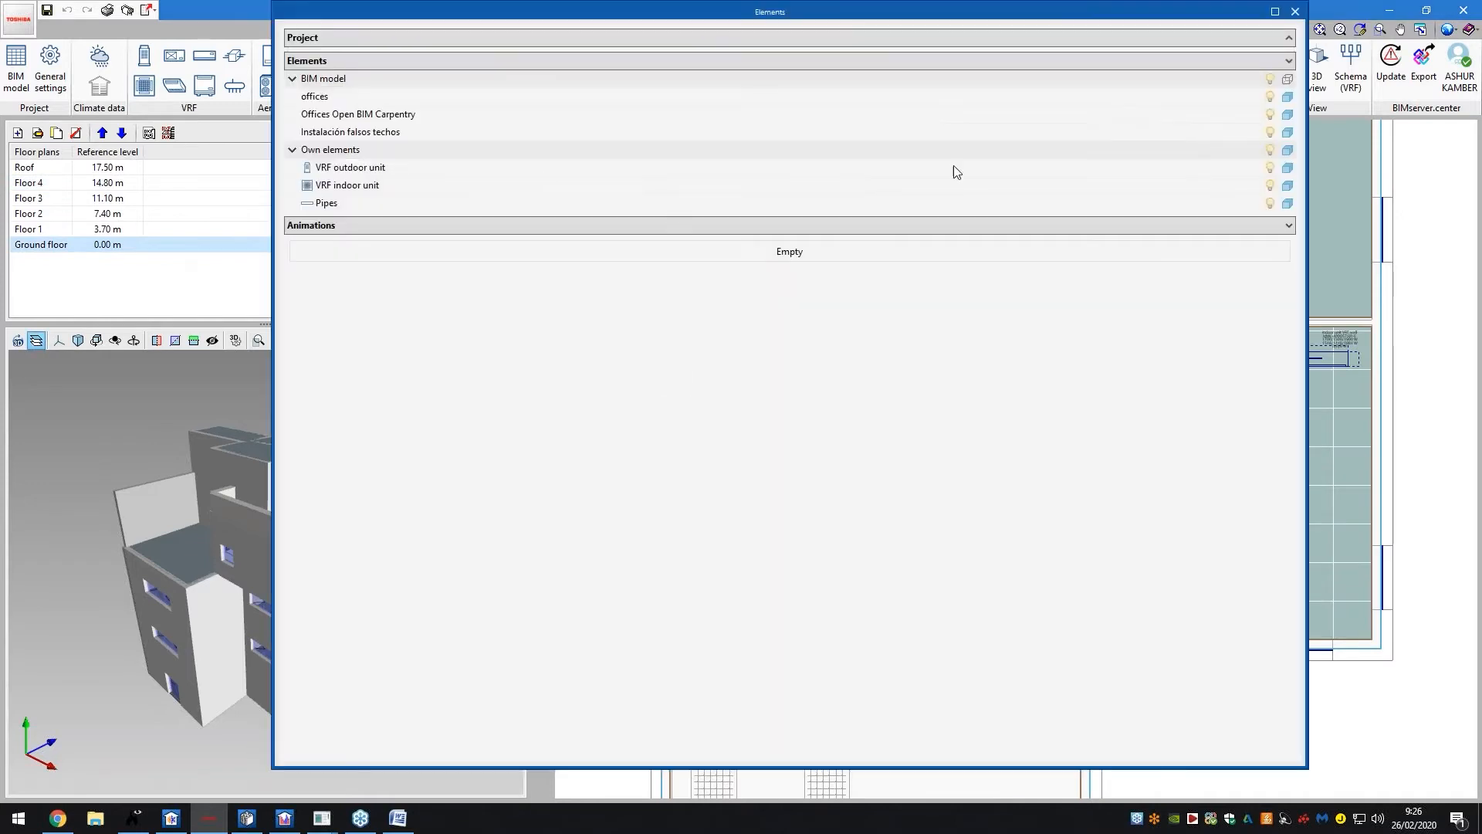
pyautogui.click(1289, 80)
pyautogui.click(1290, 79)
pyautogui.click(1290, 79)
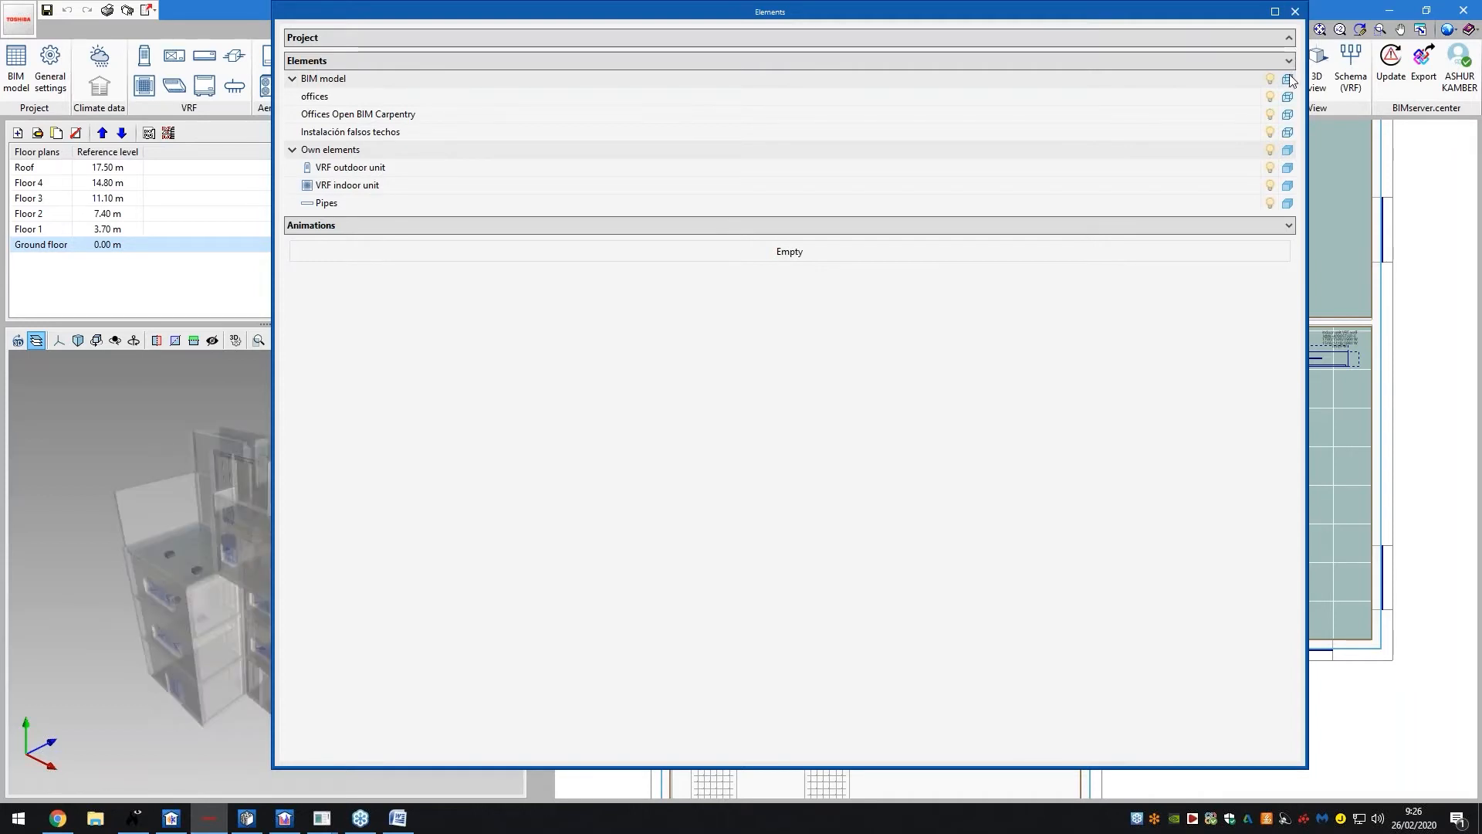
pyautogui.click(1288, 79)
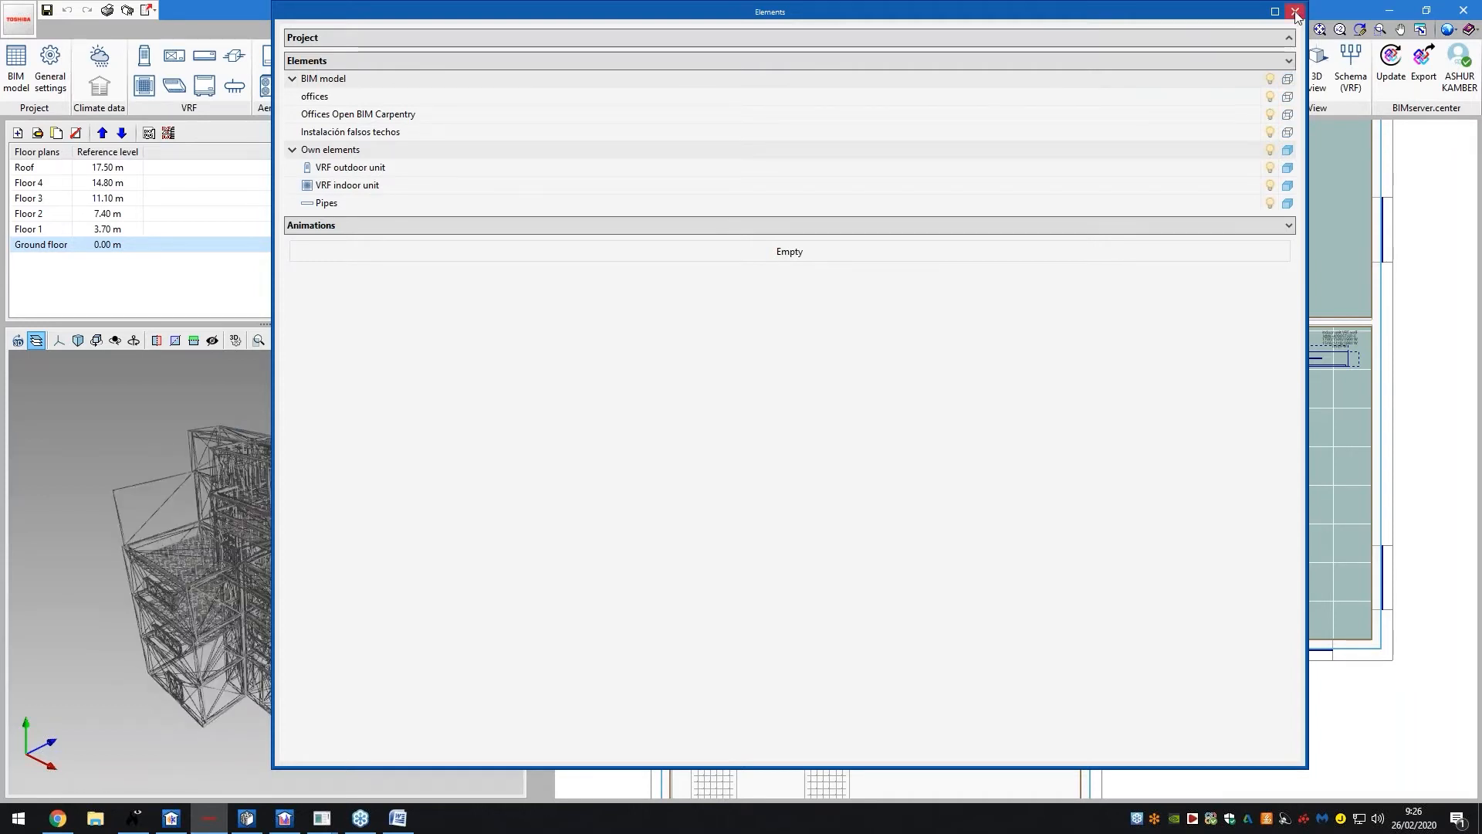
pyautogui.click(1293, 11)
# Orbit and zoom the 3D wireframe model to inspect the building's interior
pyautogui.moveTo(343, 521); pyautogui.dragTo(305, 475)
pyautogui.scroll(5, 309, 671)
pyautogui.moveTo(298, 692)
pyautogui.mouseDown()
pyautogui.moveTo(255, 678)
pyautogui.moveTo(321, 671)
pyautogui.moveTo(270, 680)
pyautogui.mouseUp()
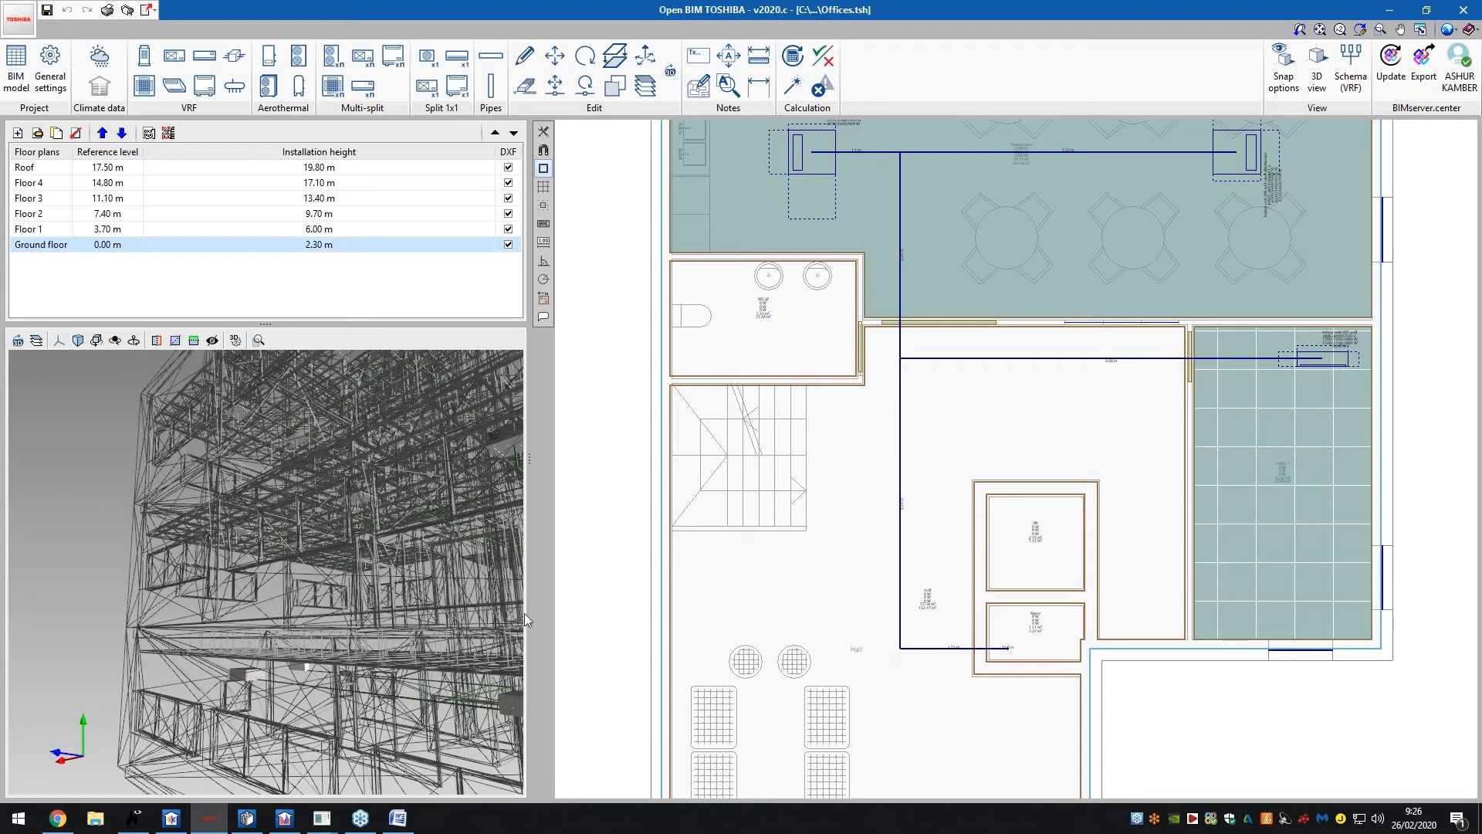
pyautogui.scroll(-3, 837, 475)
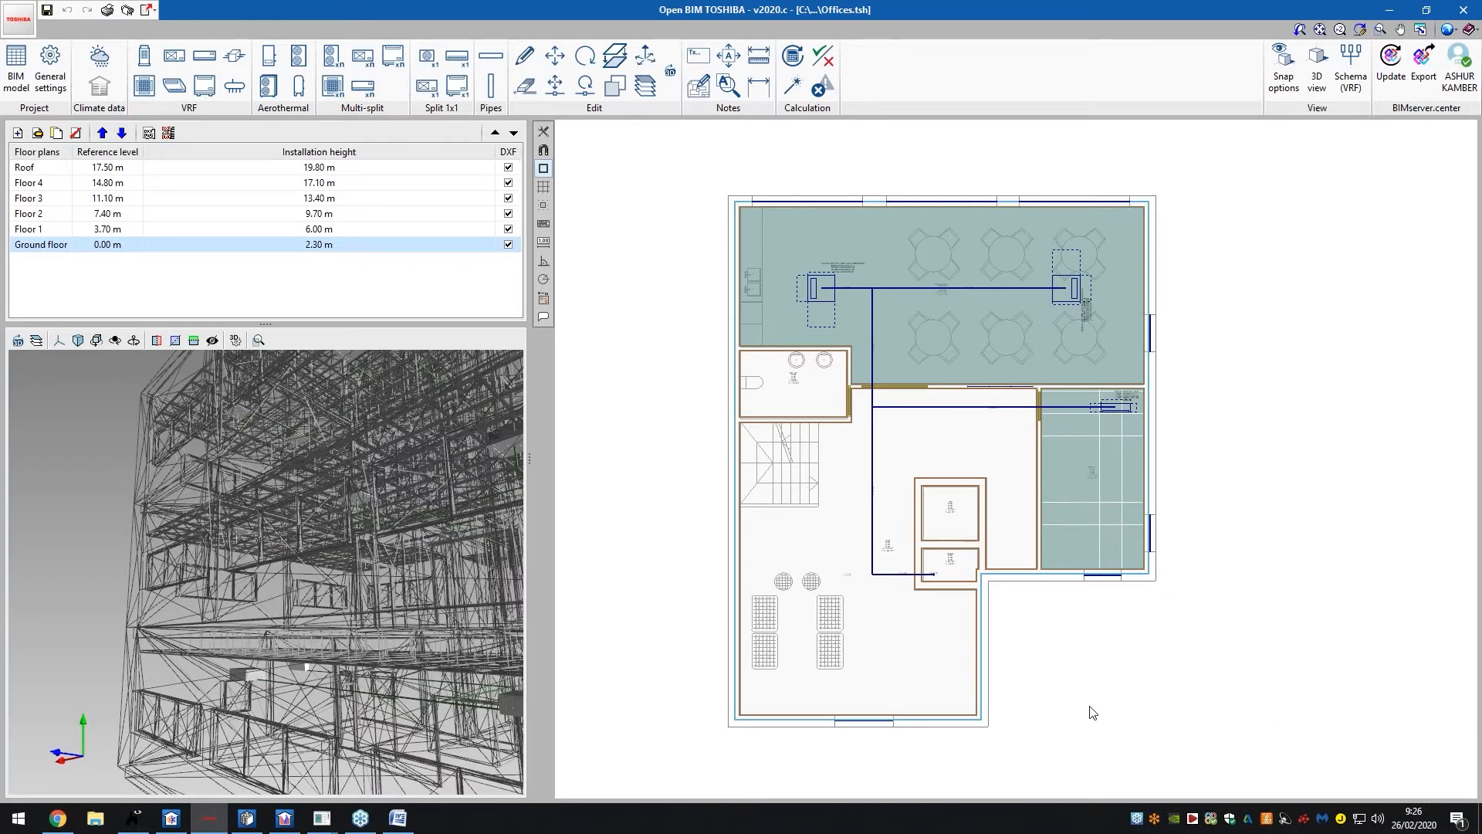
pyautogui.scroll(2, 1090, 704)
pyautogui.scroll(3, 1066, 634)
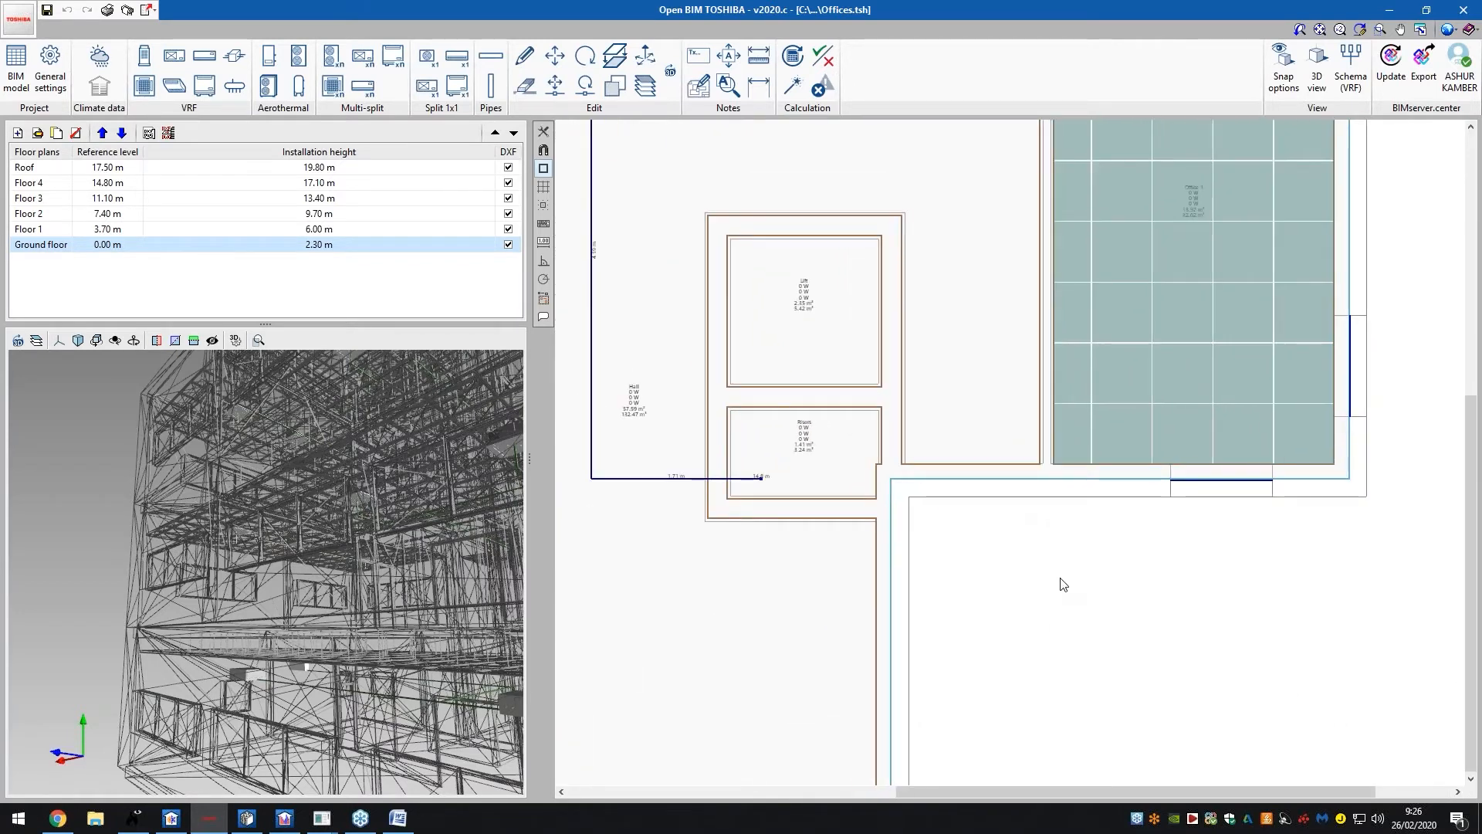
pyautogui.scroll(-3, 1063, 584)
pyautogui.scroll(4, 1142, 367)
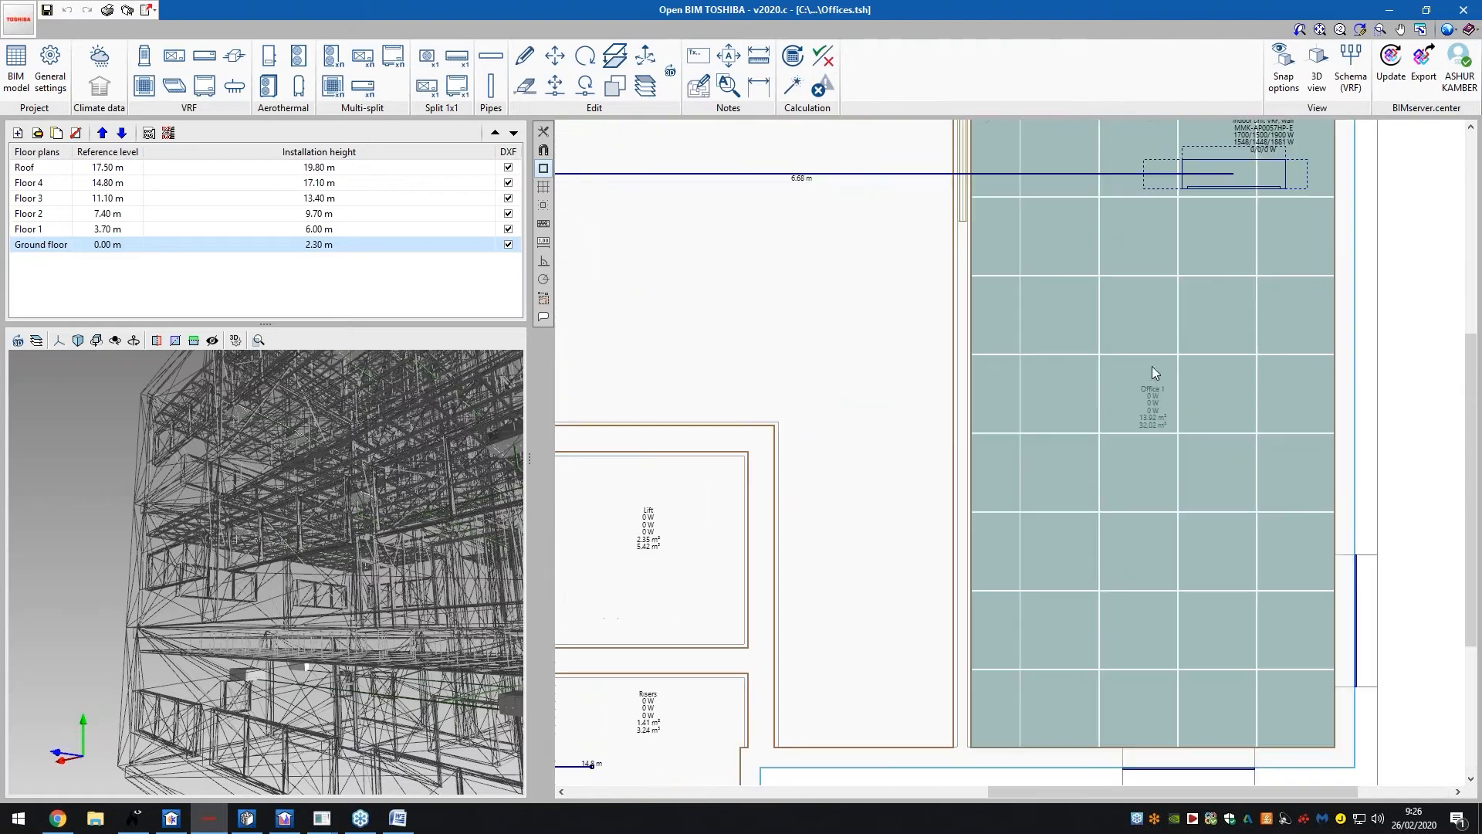
pyautogui.scroll(-6, 1201, 551)
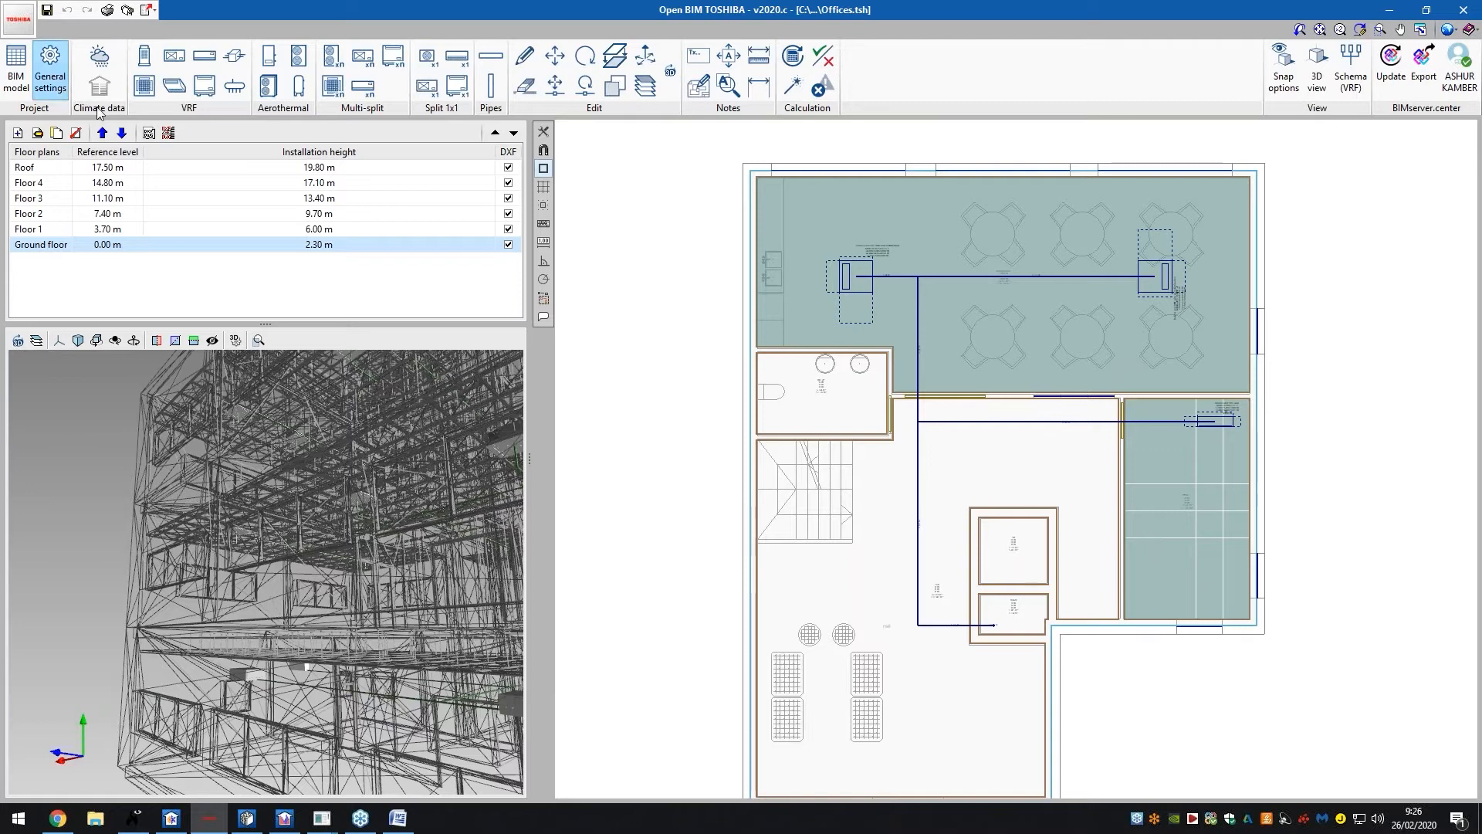
pyautogui.click(65, 91)
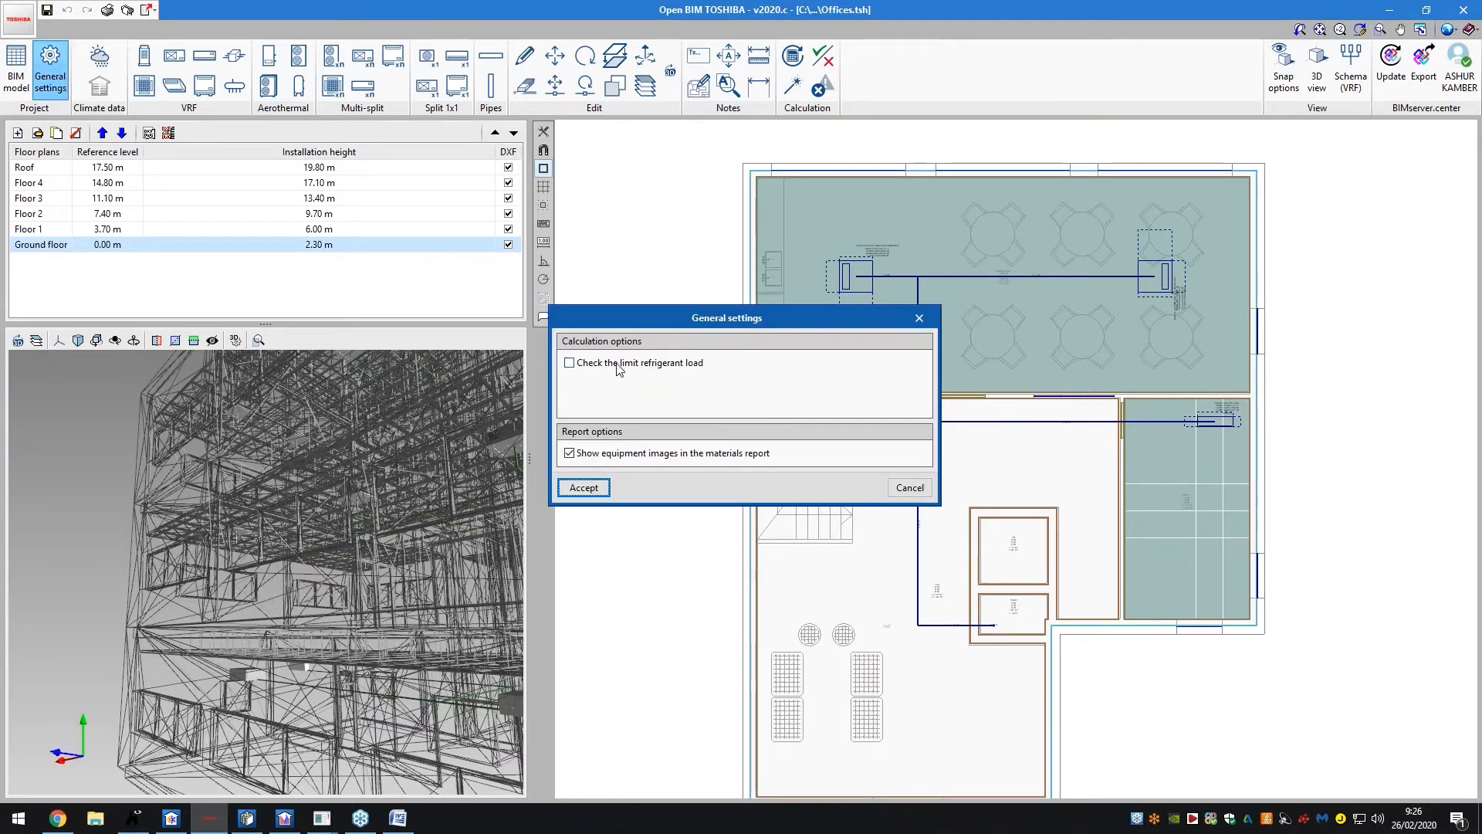
pyautogui.click(622, 365)
pyautogui.click(621, 364)
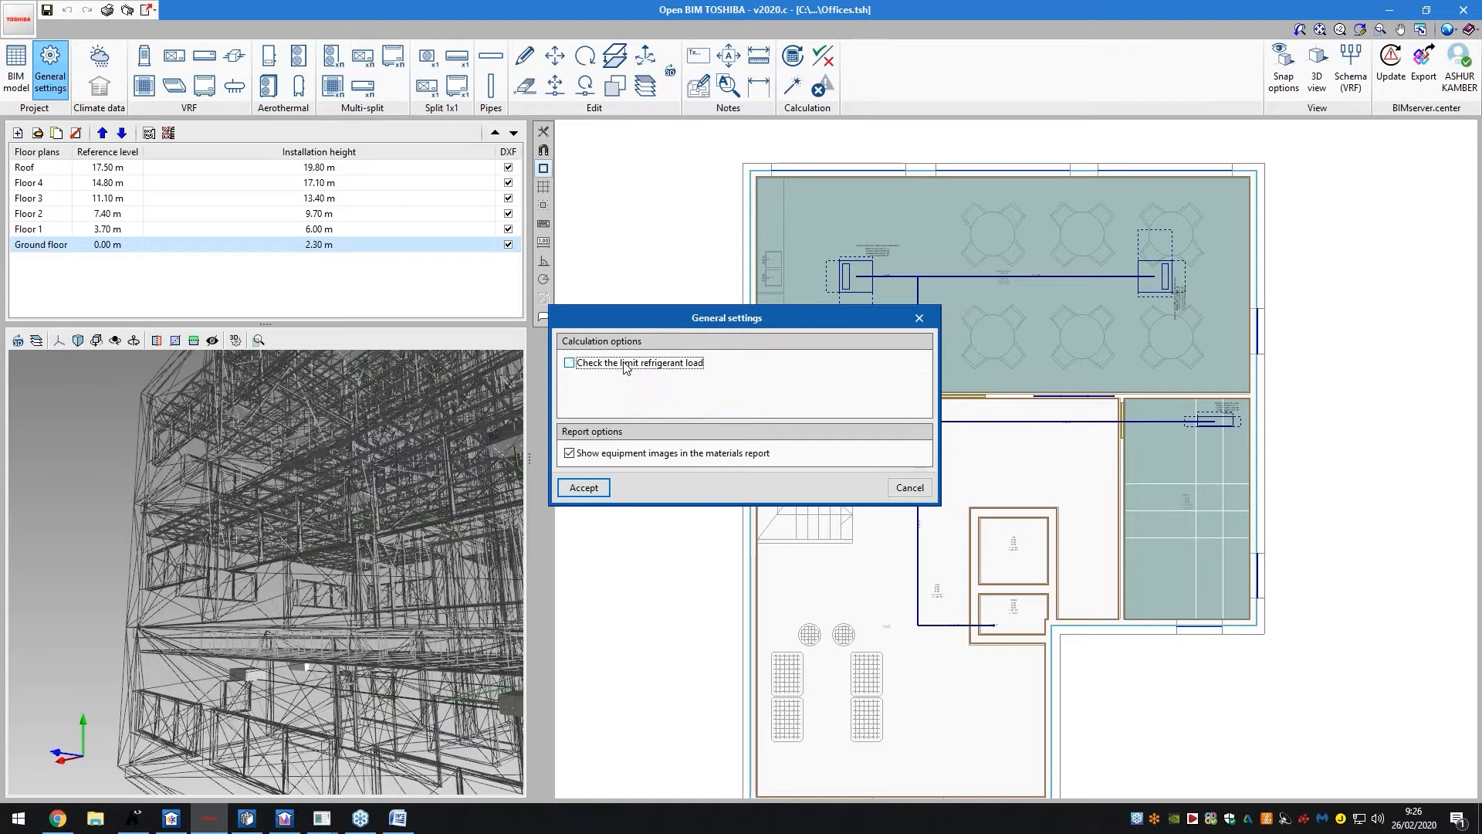
pyautogui.click(908, 488)
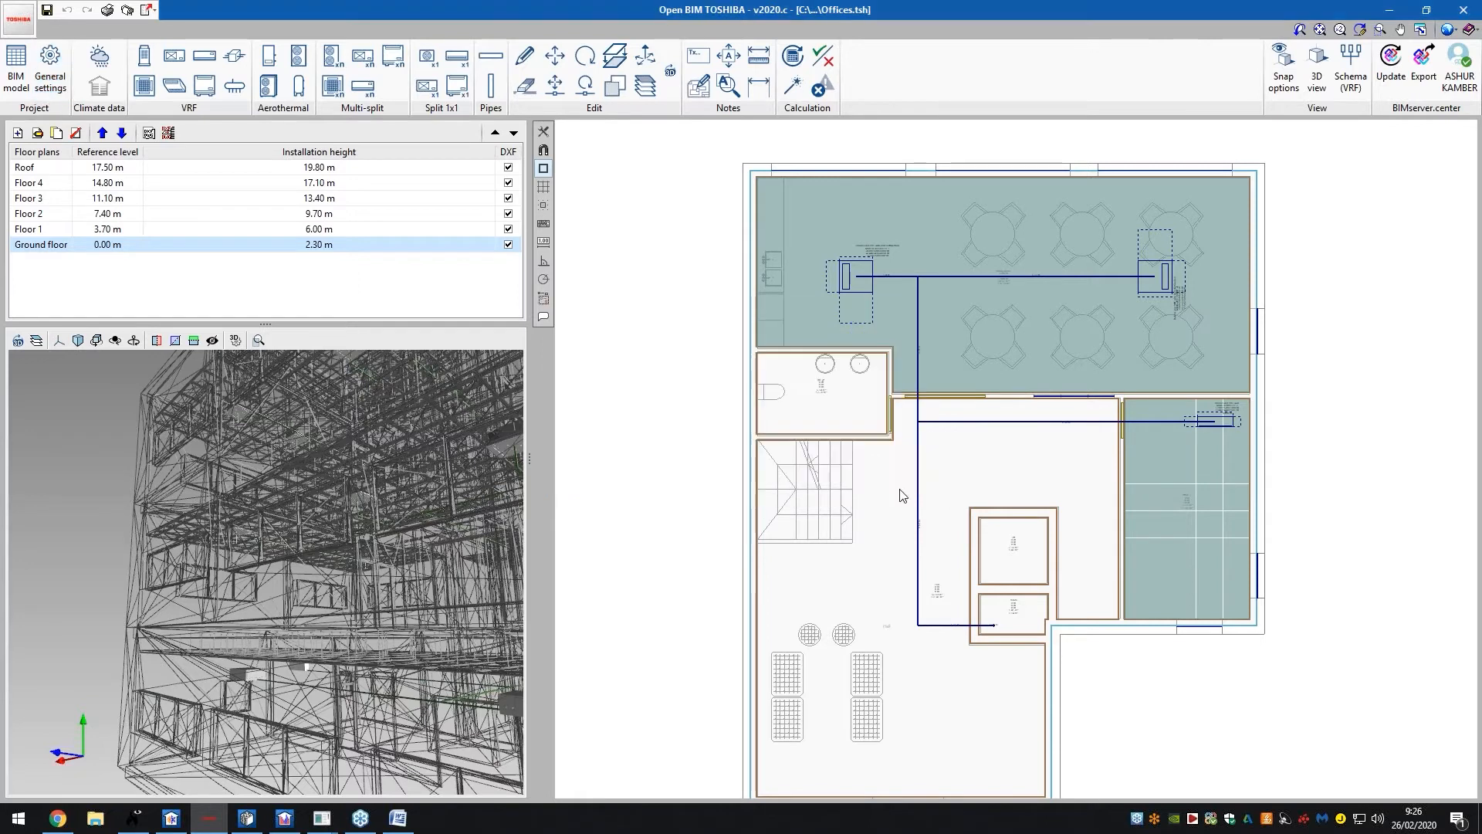
pyautogui.click(17, 69)
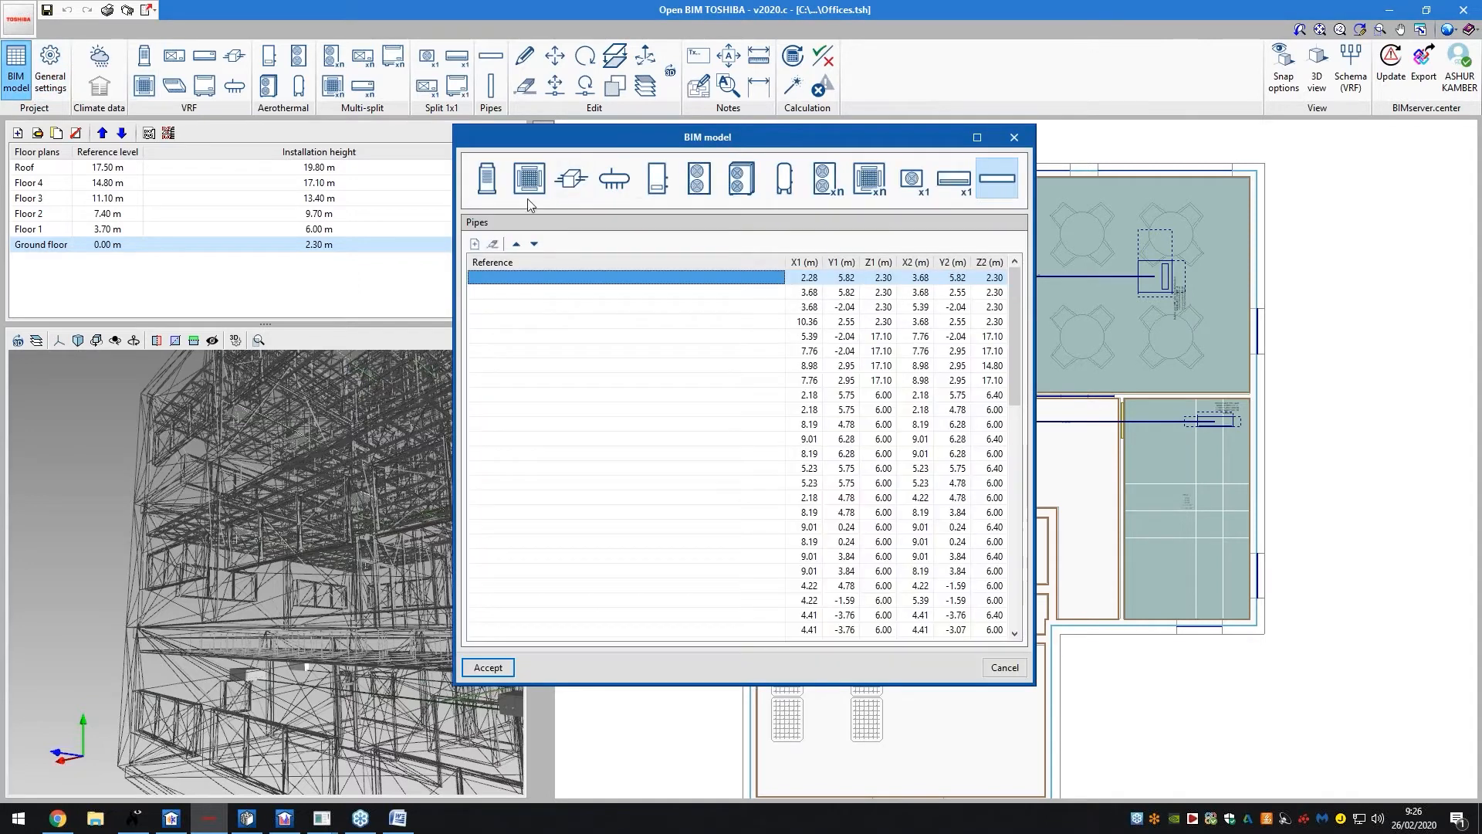
pyautogui.scroll(-9, 805, 351)
pyautogui.scroll(7, 847, 396)
pyautogui.scroll(2, 851, 400)
pyautogui.click(912, 178)
pyautogui.click(824, 180)
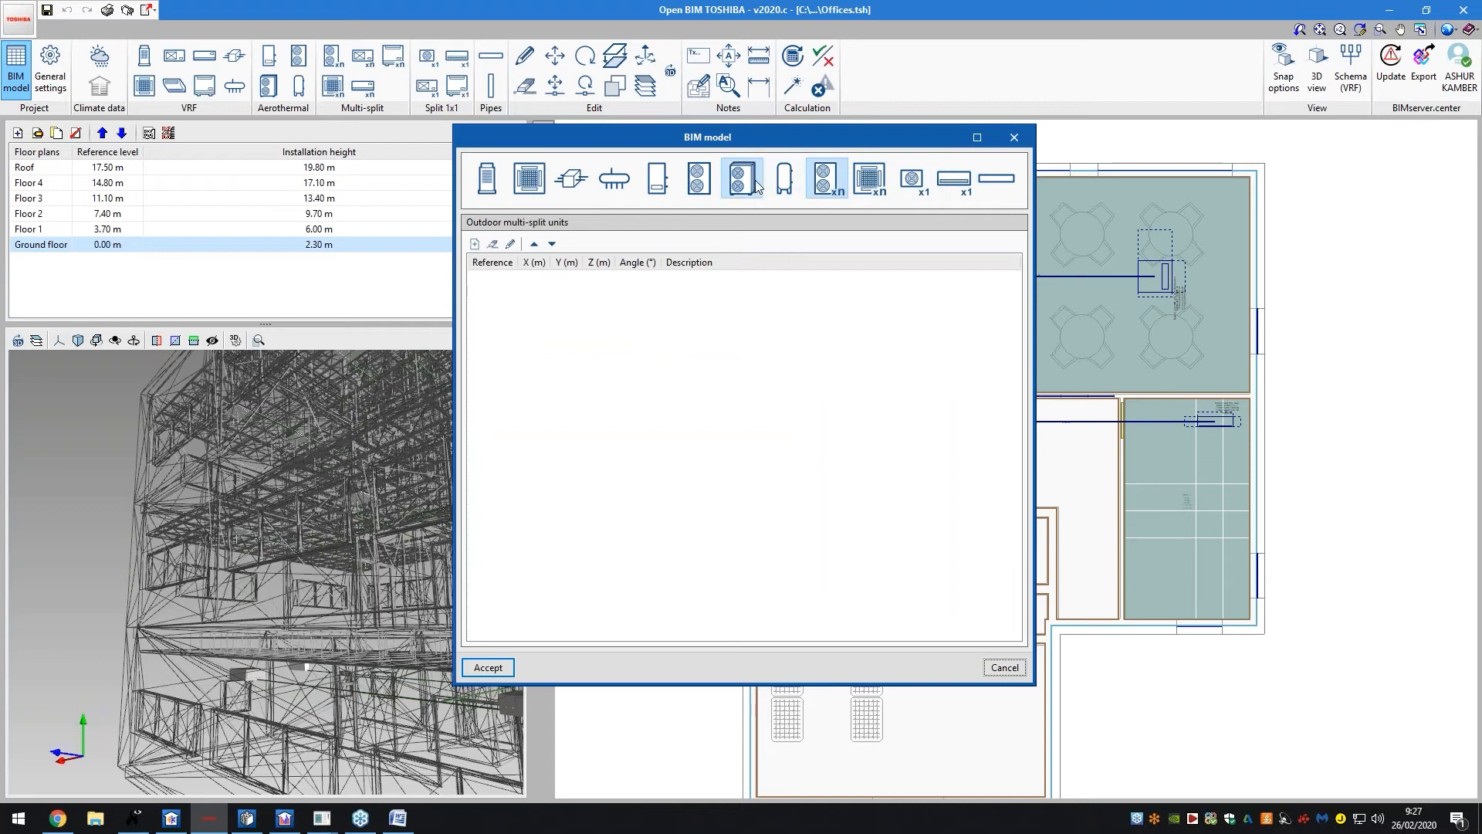
pyautogui.click(529, 178)
pyautogui.click(563, 186)
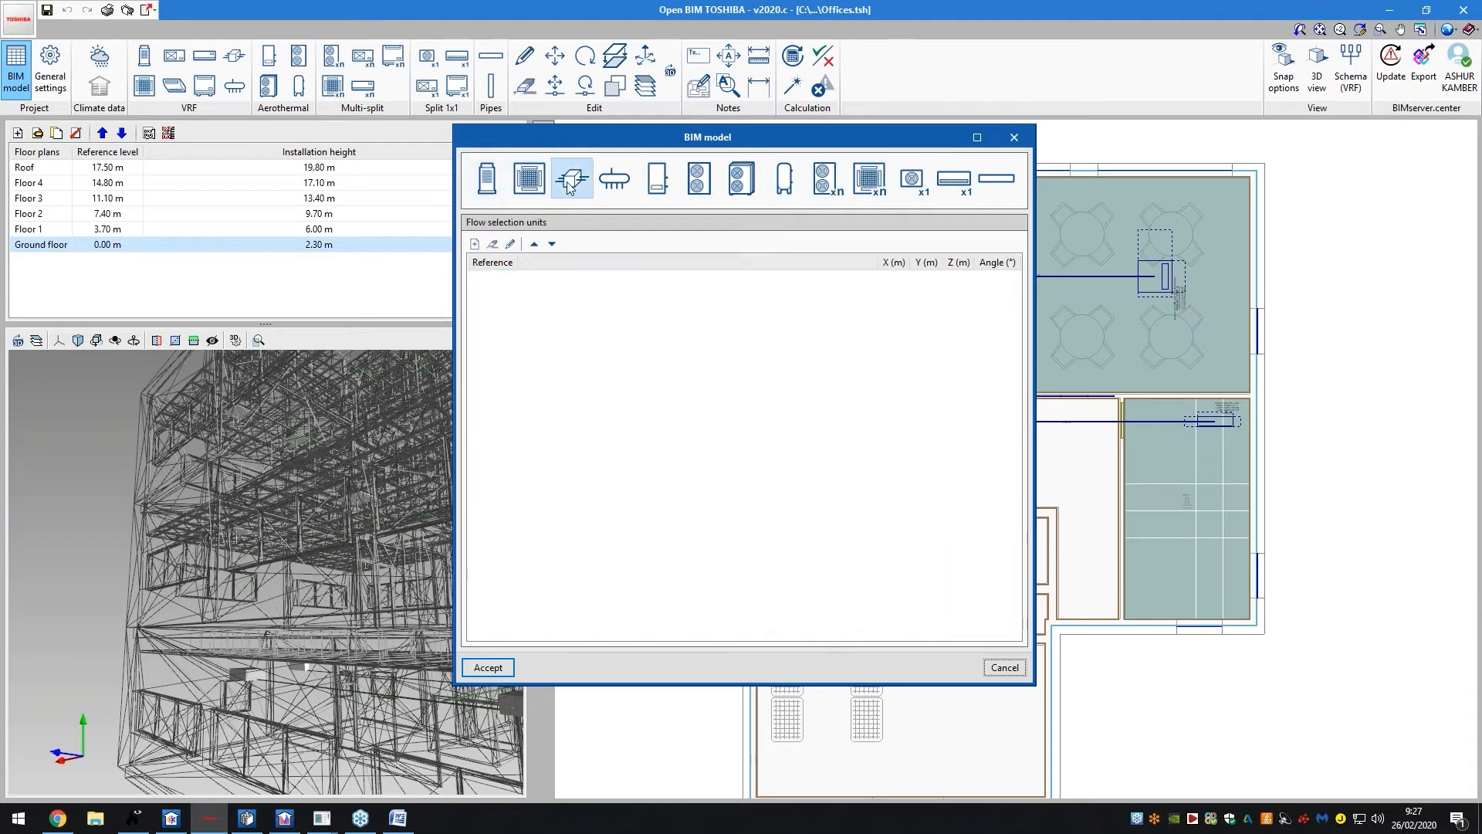
pyautogui.click(1014, 138)
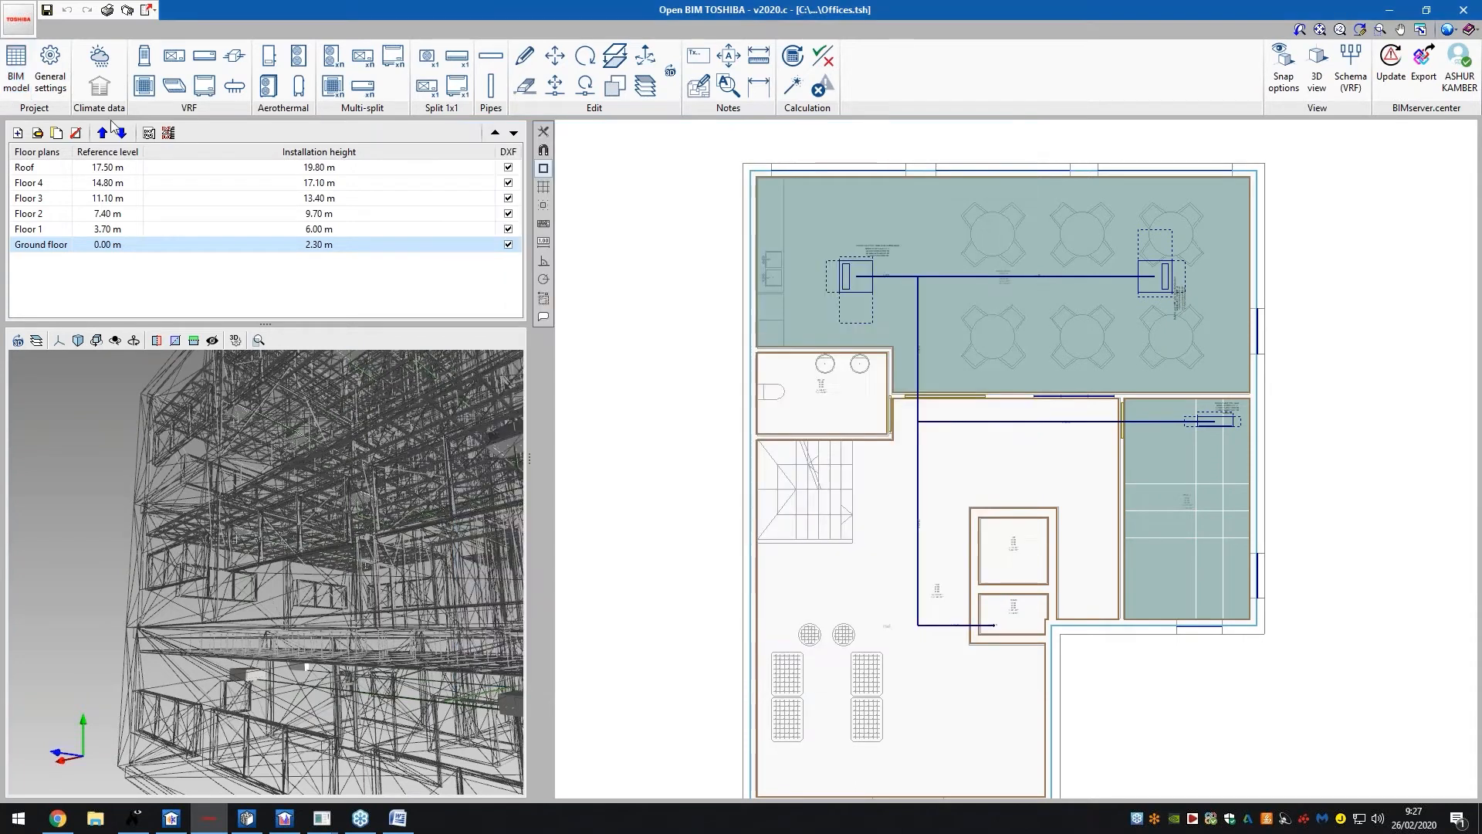
pyautogui.click(99, 56)
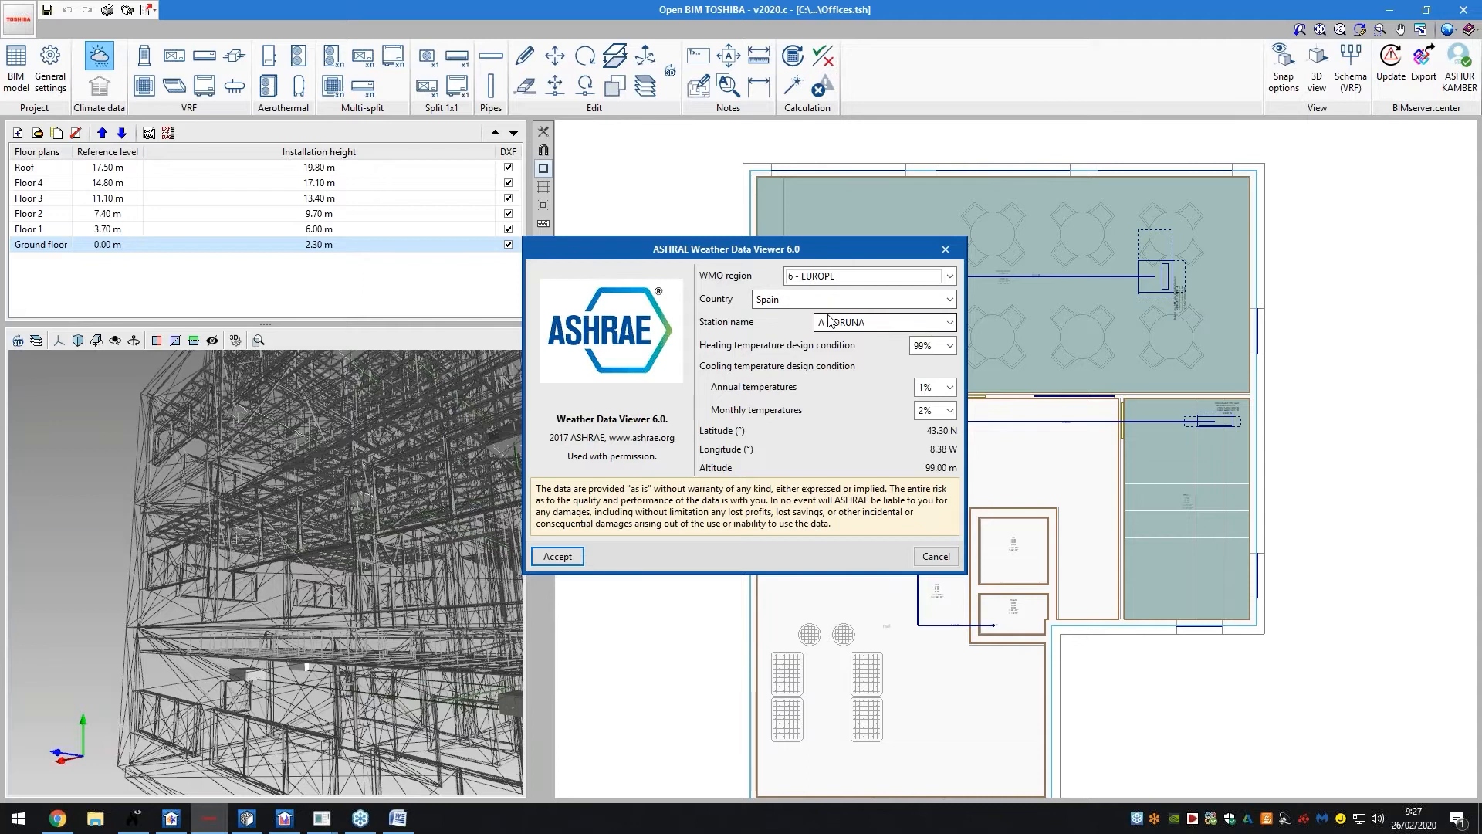
pyautogui.click(927, 558)
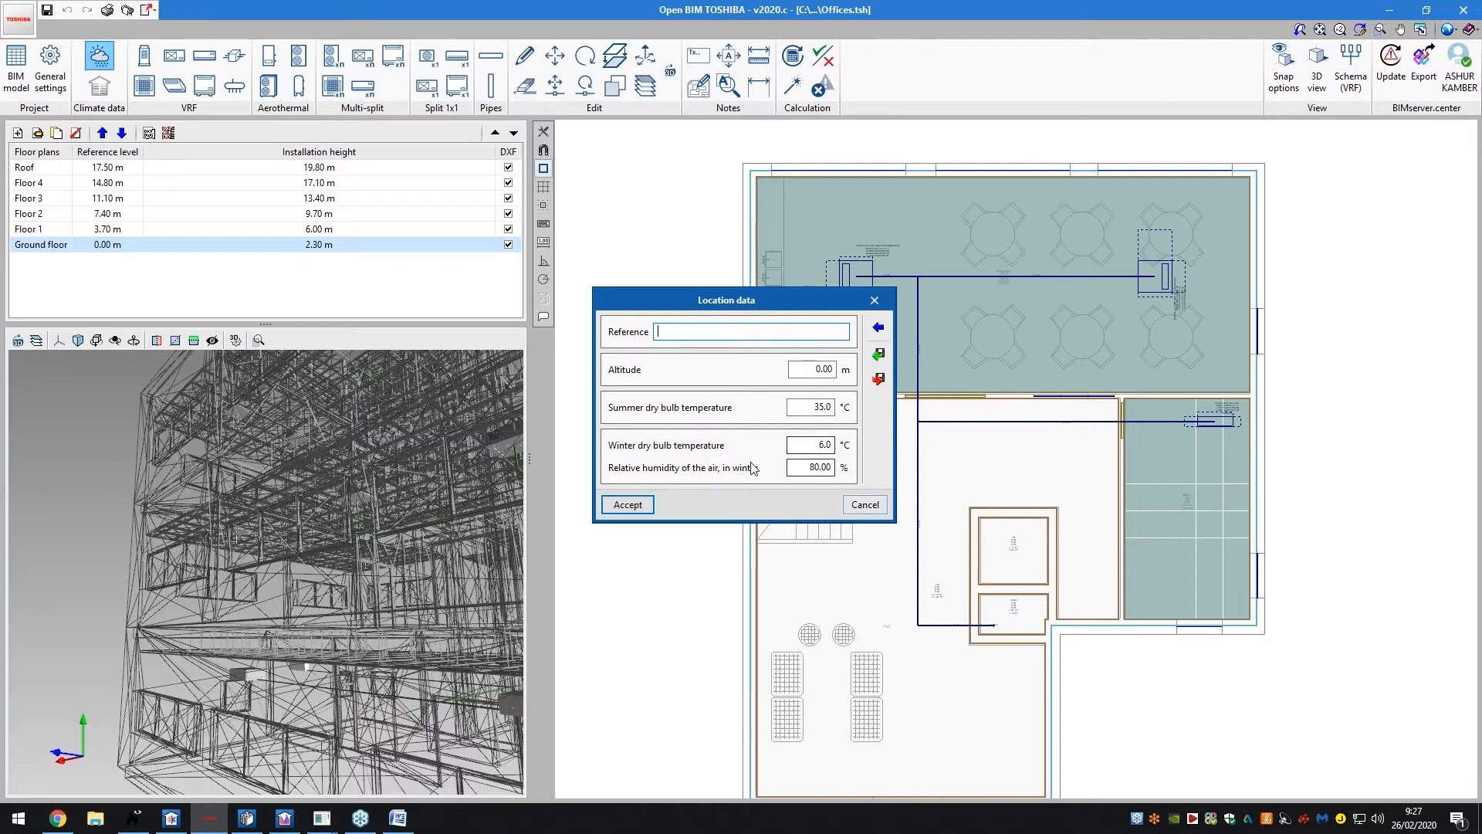
pyautogui.click(865, 506)
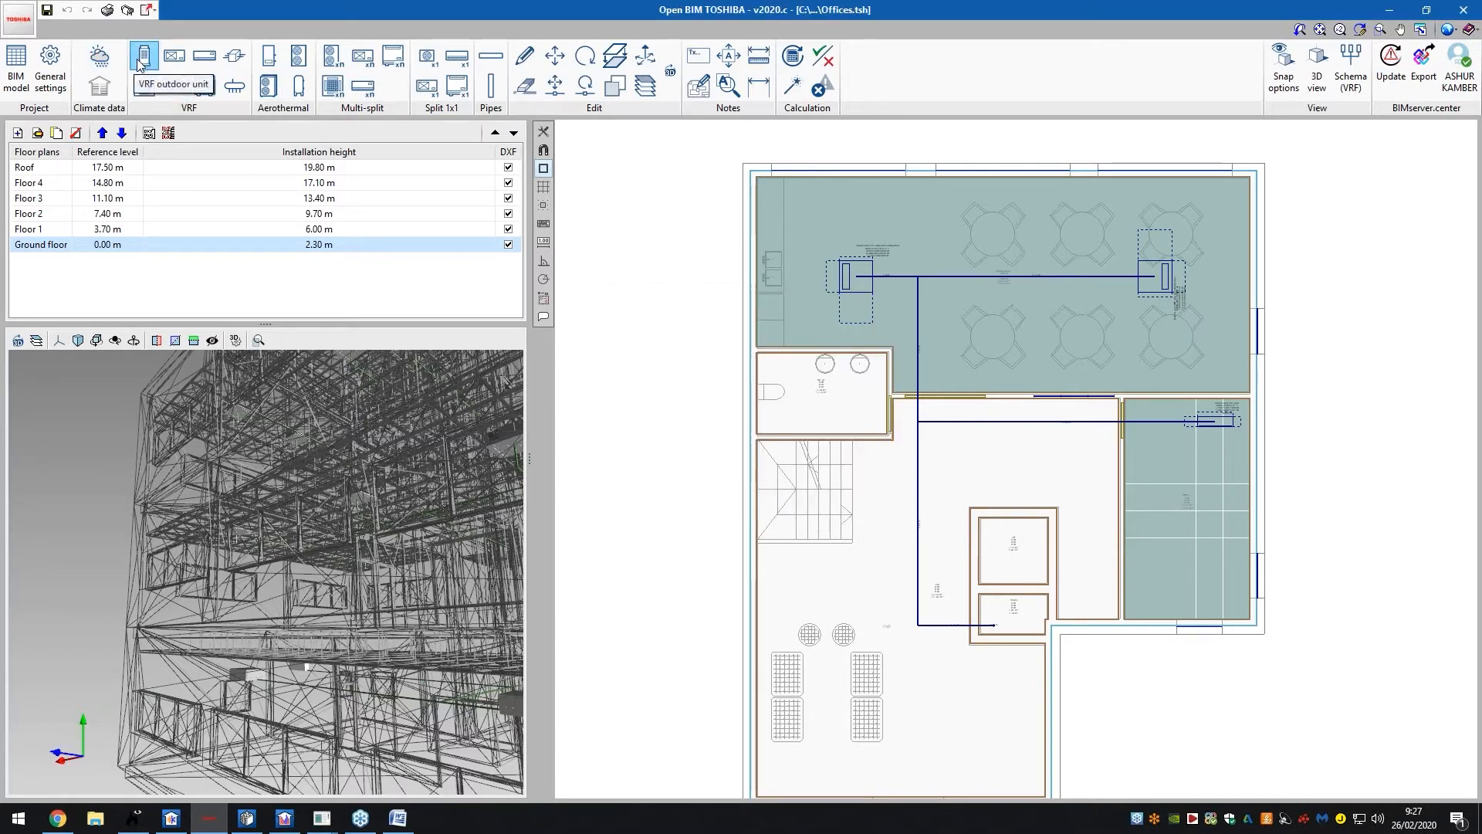
# Review the outdoor unit's Spain 2019 catalogue, Mini SMMSe series and MCY-MHP0404HS-E model, closing unchanged
pyautogui.click(144, 58)
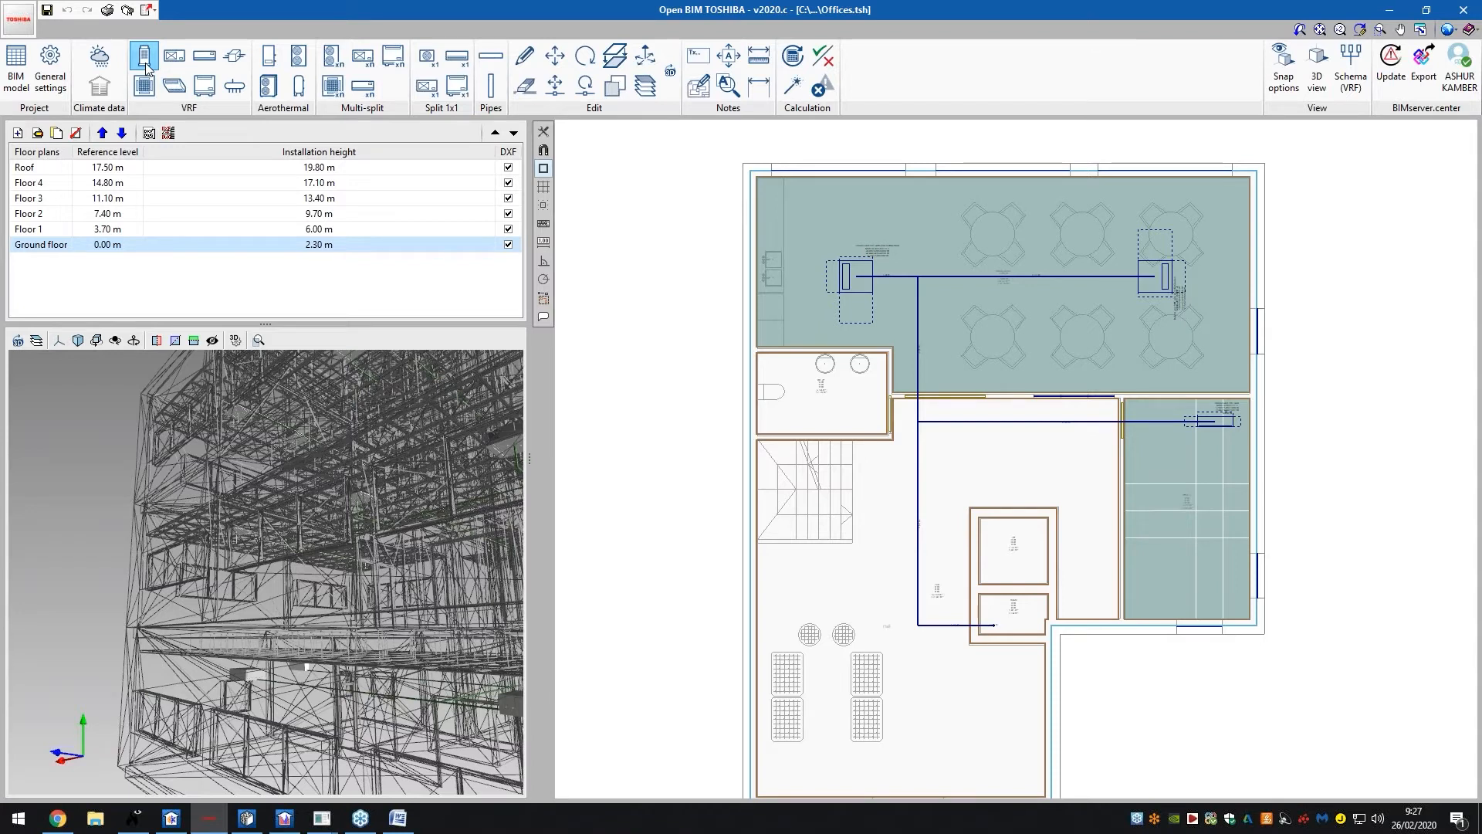
pyautogui.click(146, 67)
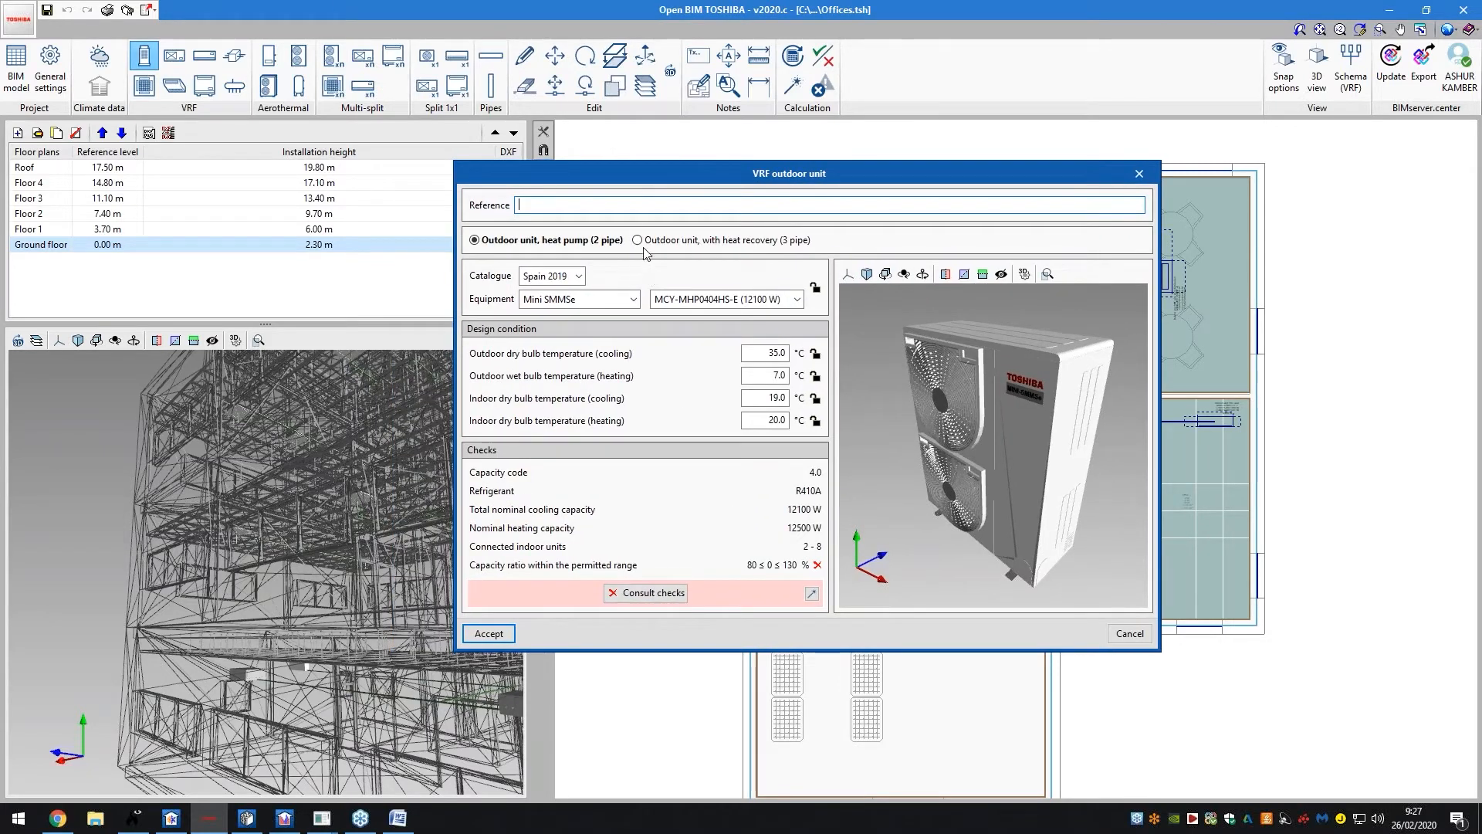
pyautogui.click(581, 276)
pyautogui.click(581, 276)
pyautogui.click(591, 300)
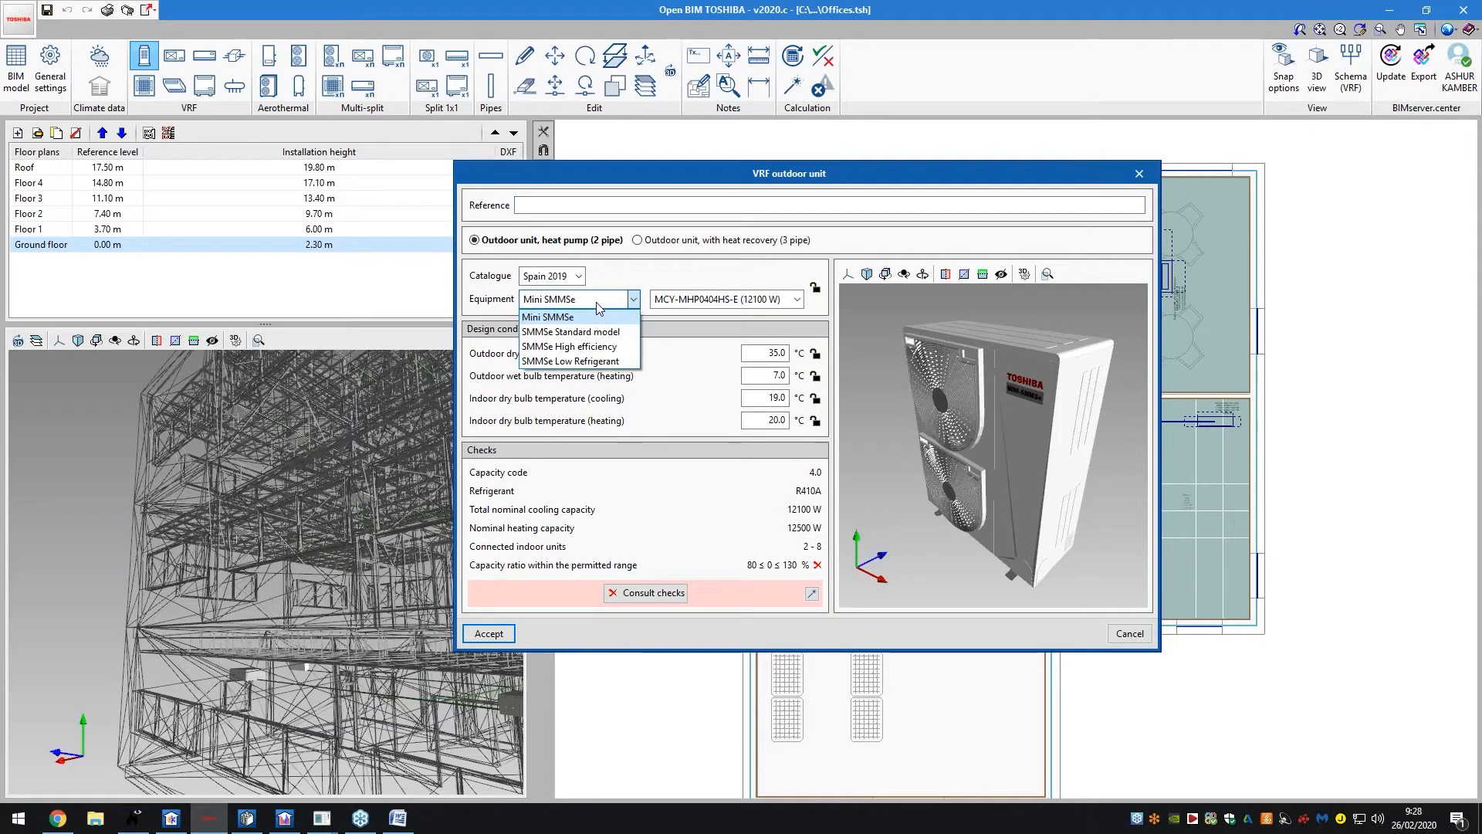
pyautogui.click(599, 315)
pyautogui.click(699, 299)
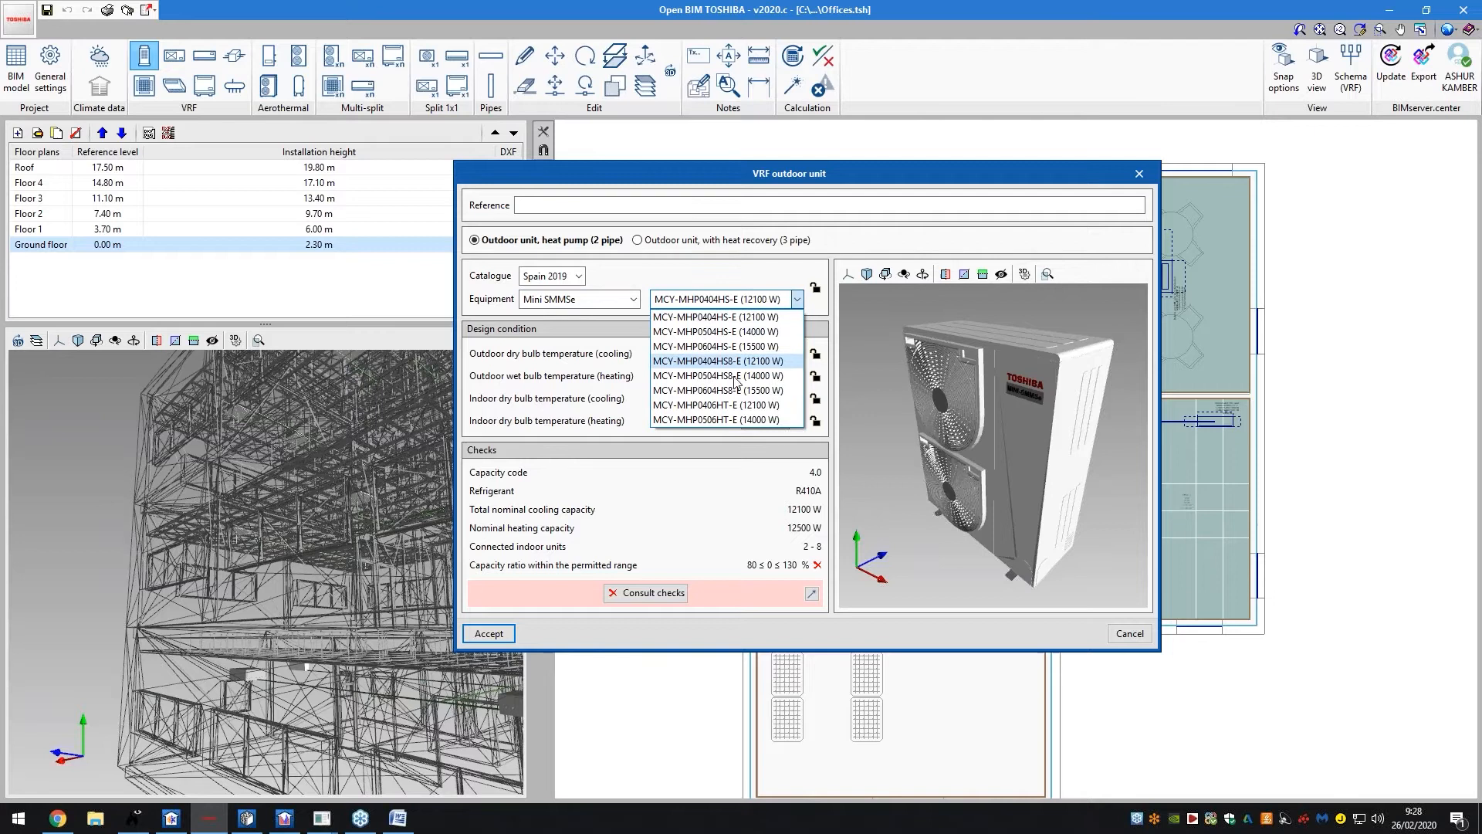
pyautogui.click(751, 303)
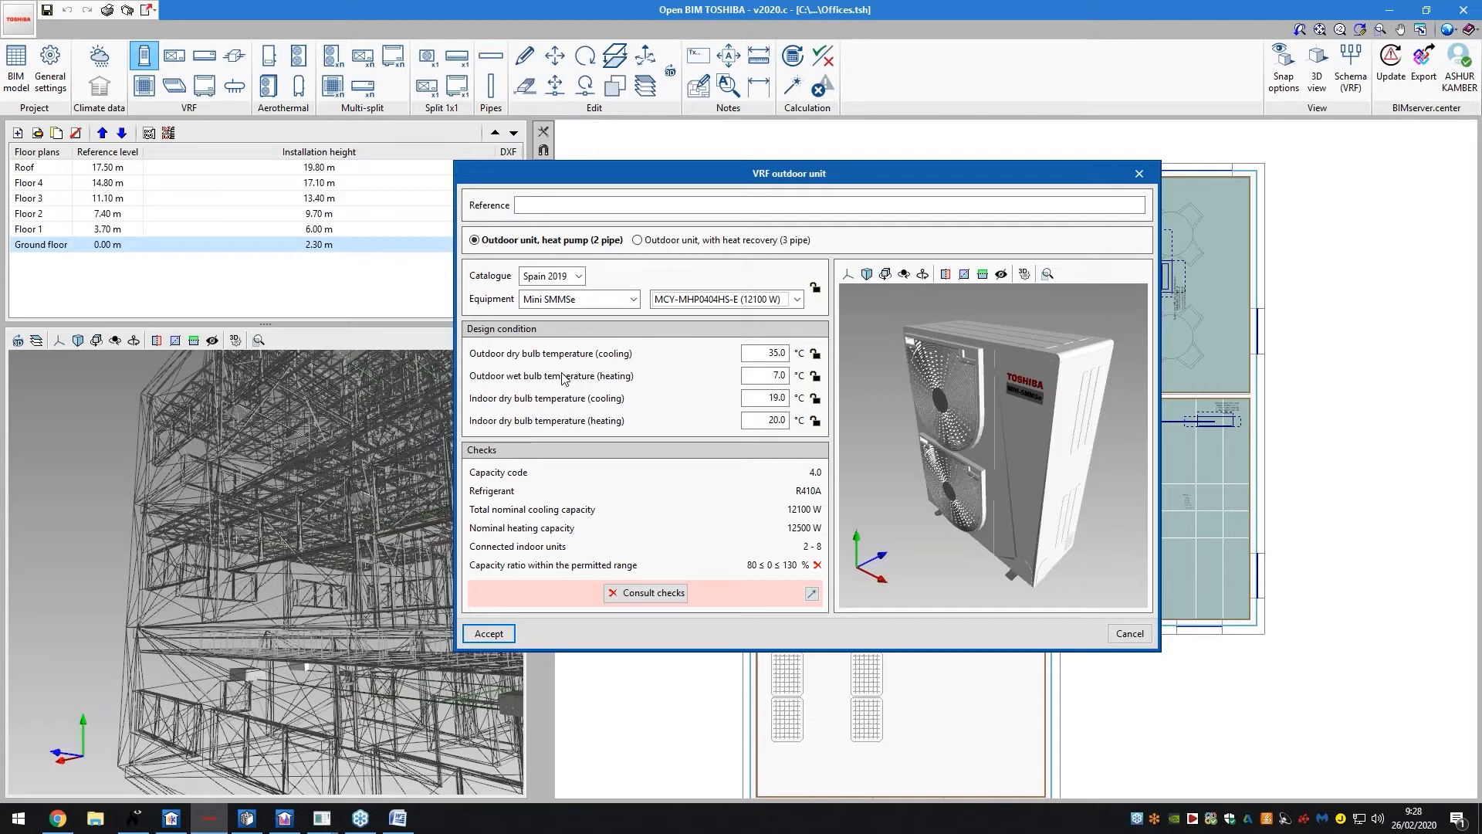
pyautogui.moveTo(881, 378); pyautogui.dragTo(1027, 371)
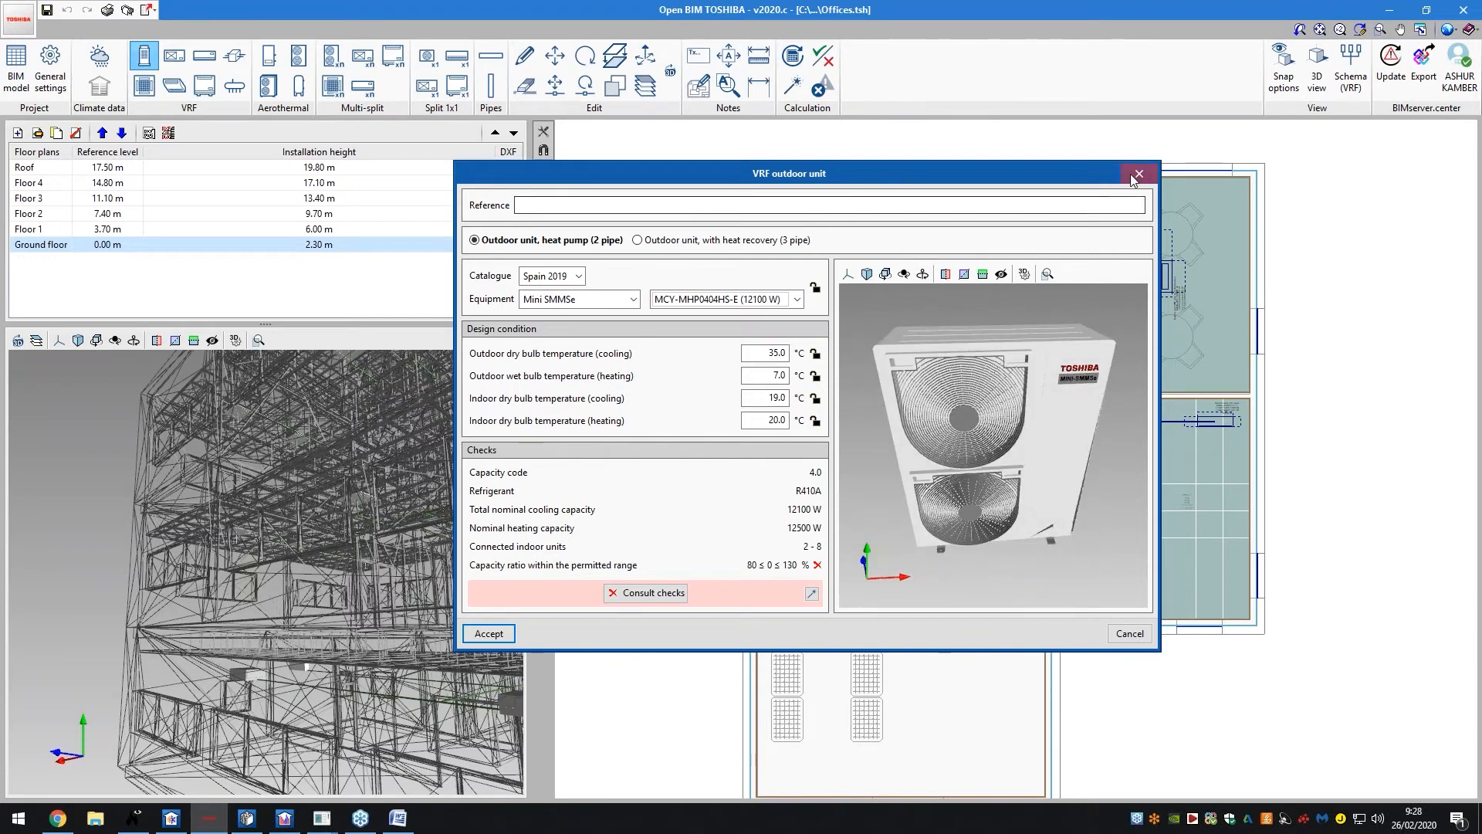
pyautogui.click(1139, 173)
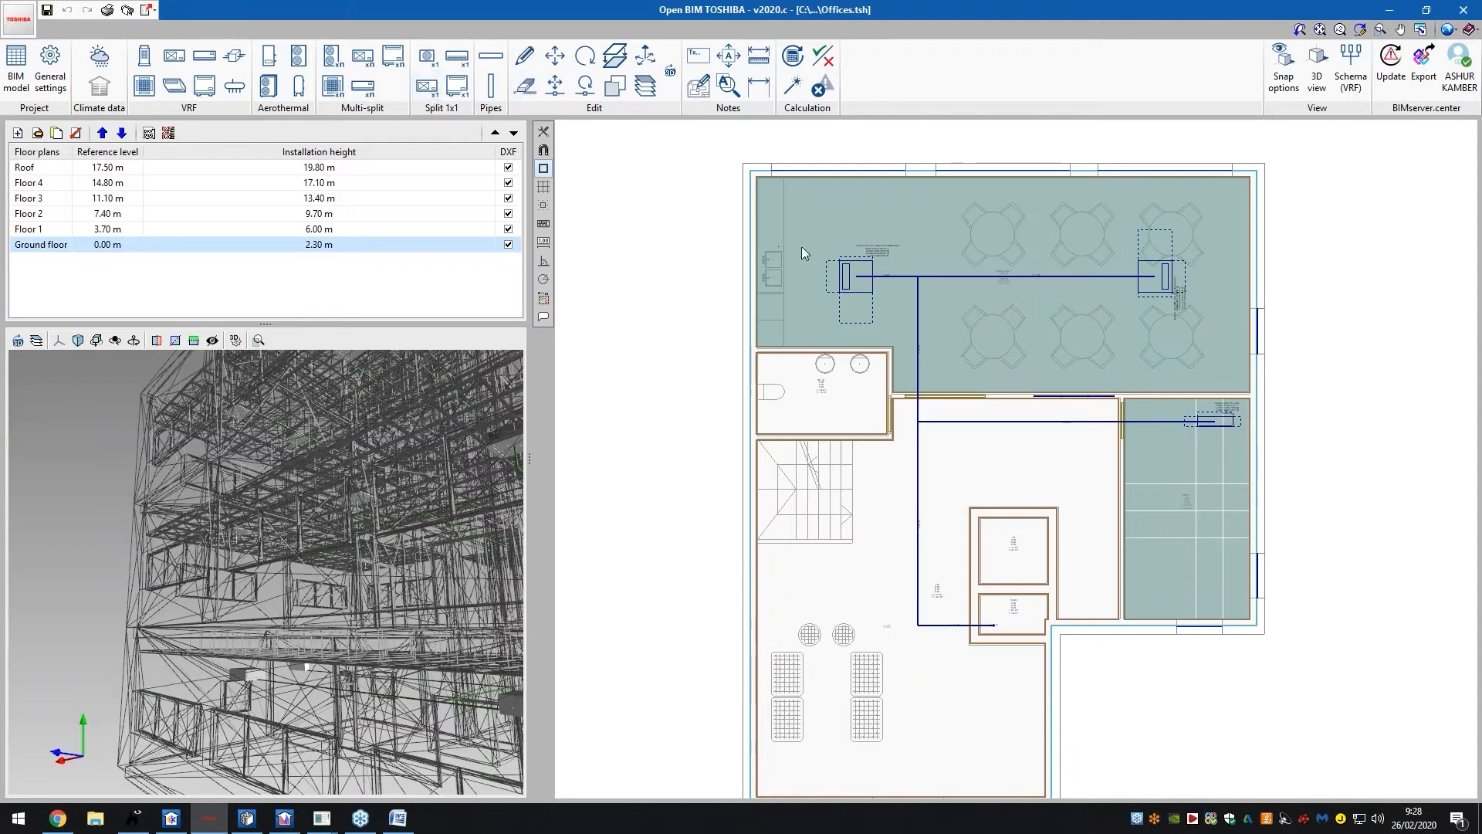
# Review the capacity checks report for the ground-floor MMD-AP0156BHP1-E indoor unit
pyautogui.click(839, 273)
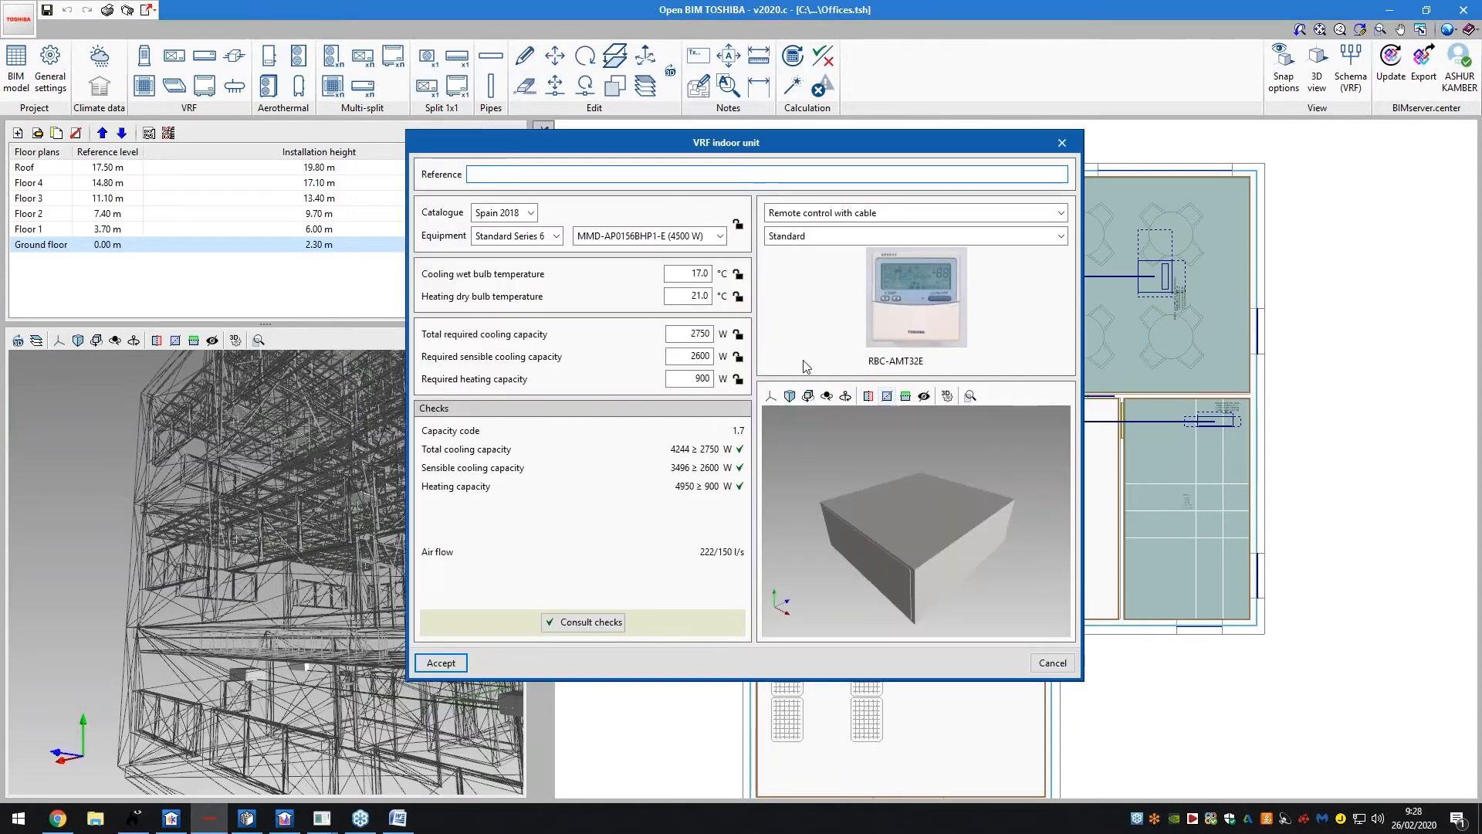
pyautogui.moveTo(941, 556); pyautogui.dragTo(921, 588)
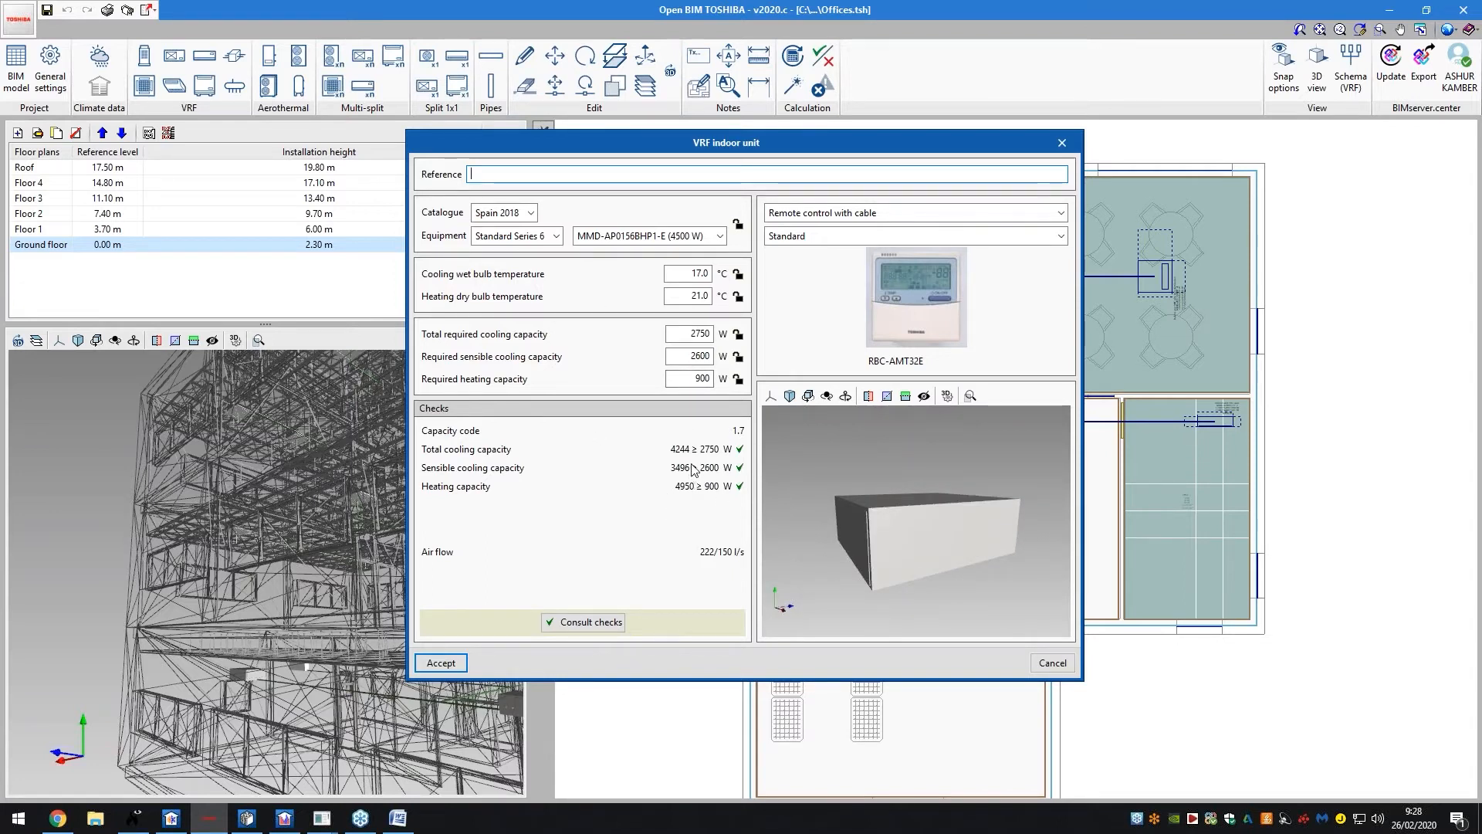
pyautogui.click(622, 627)
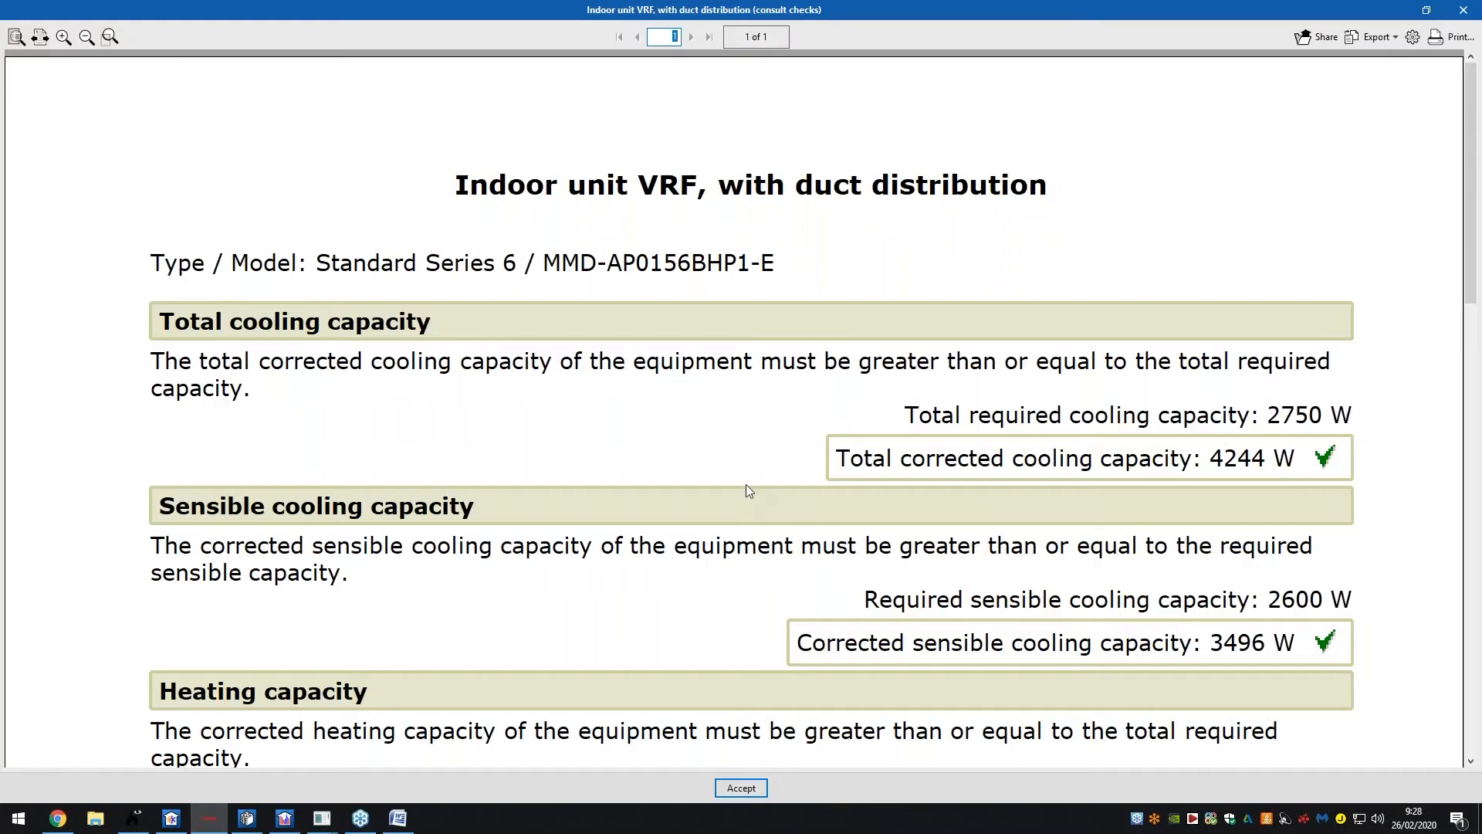
pyautogui.keyDown('ctrl'); pyautogui.scroll(-4, 739, 488); pyautogui.keyUp('ctrl')
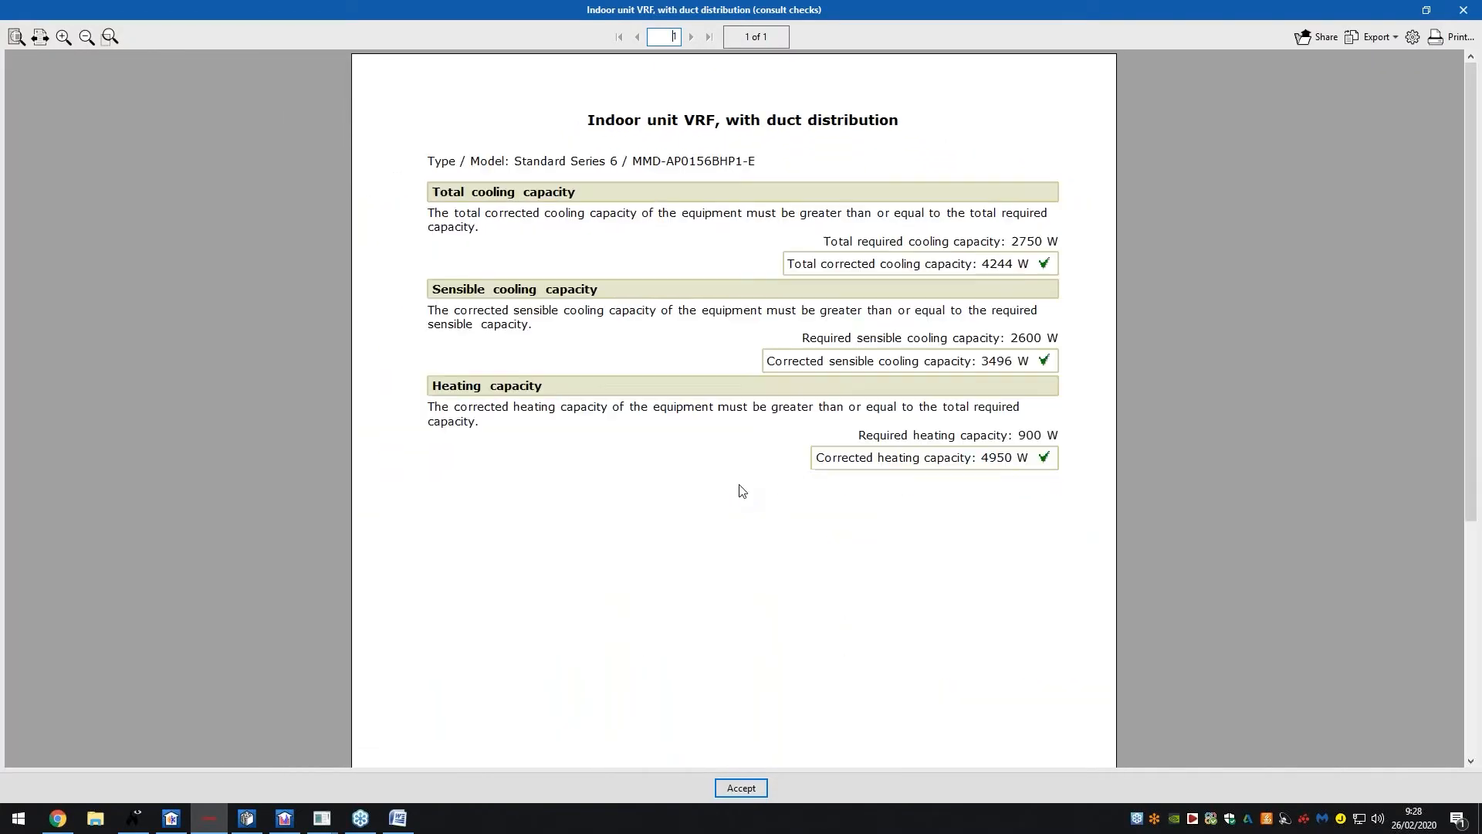
pyautogui.keyDown('ctrl'); pyautogui.scroll(-1, 739, 489); pyautogui.keyUp('ctrl')
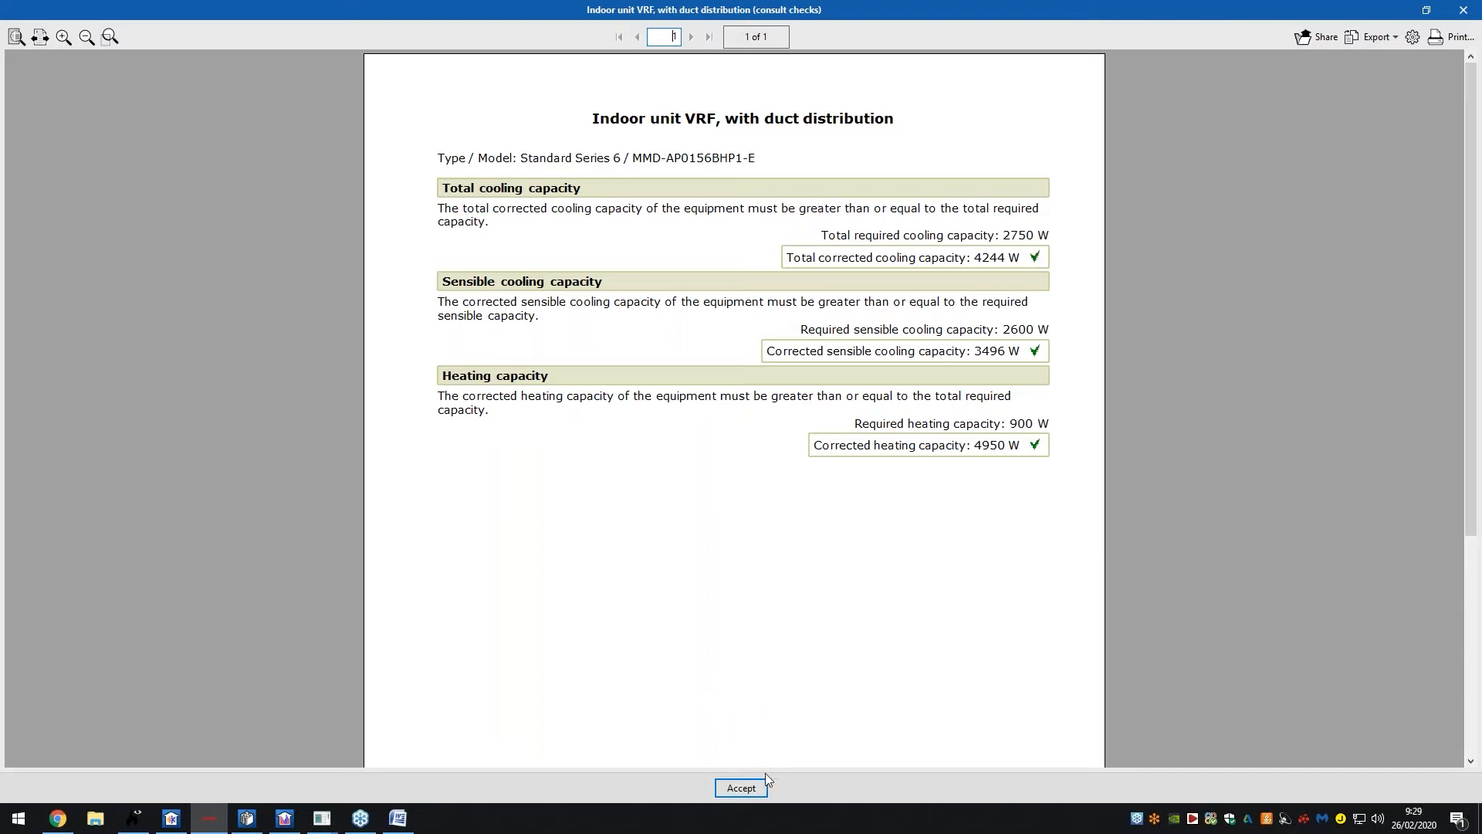
pyautogui.click(727, 787)
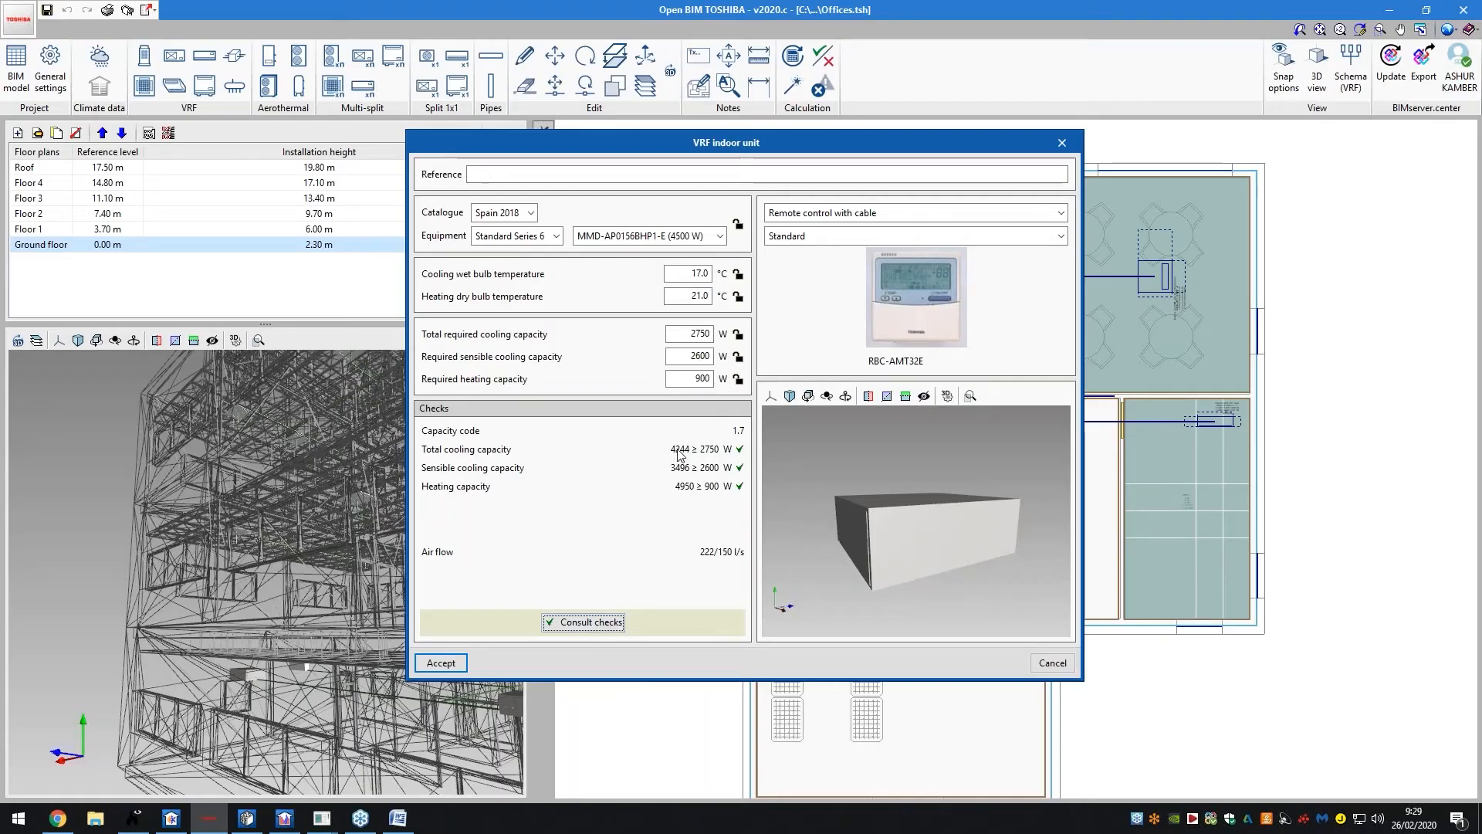
# Switch to the 3600 W MMD-AP0126BHP1-E and recheck: sensible cooling 2596 W, just under 2600 W
pyautogui.click(680, 236)
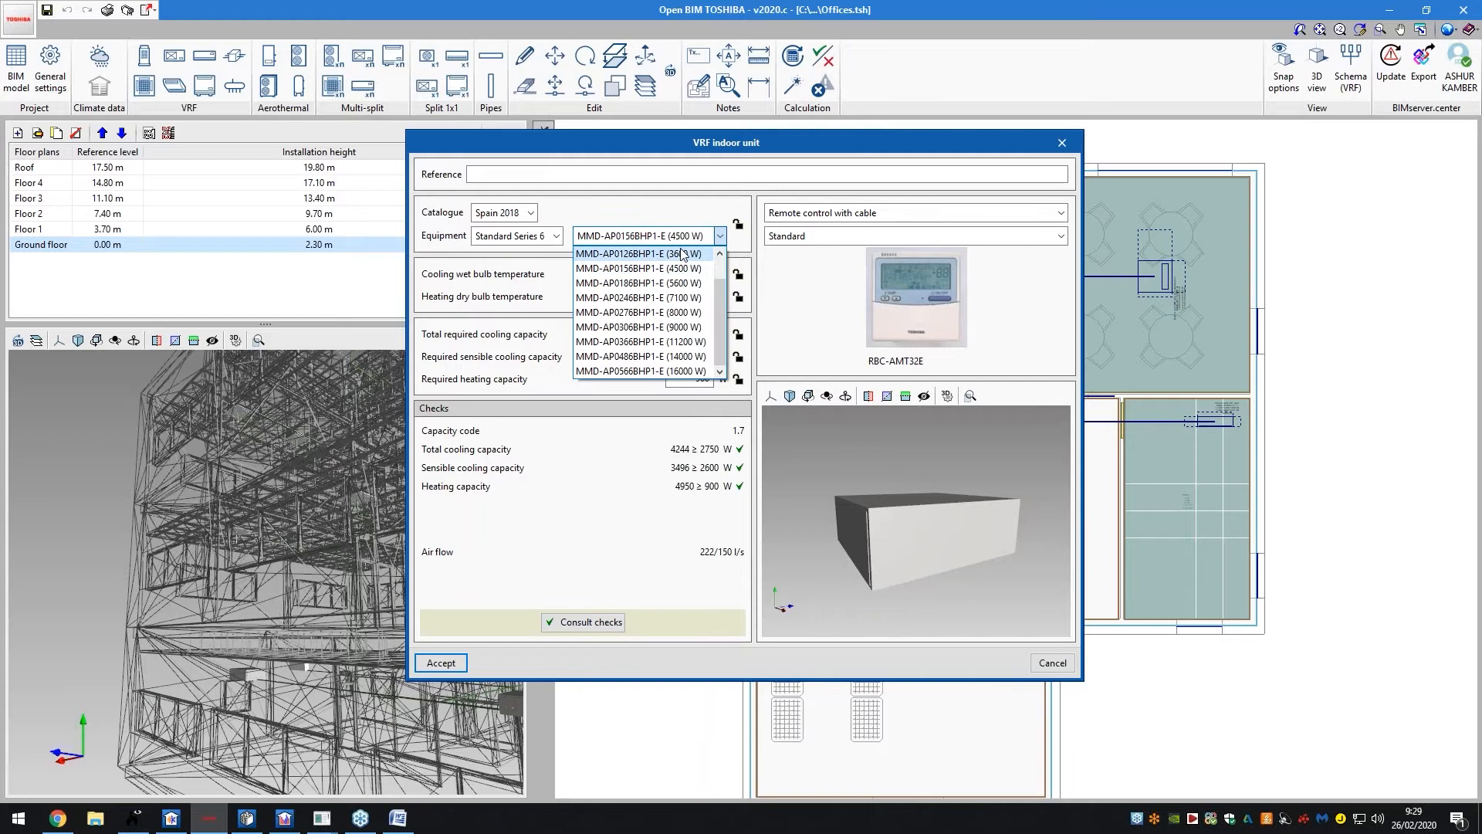
pyautogui.click(640, 292)
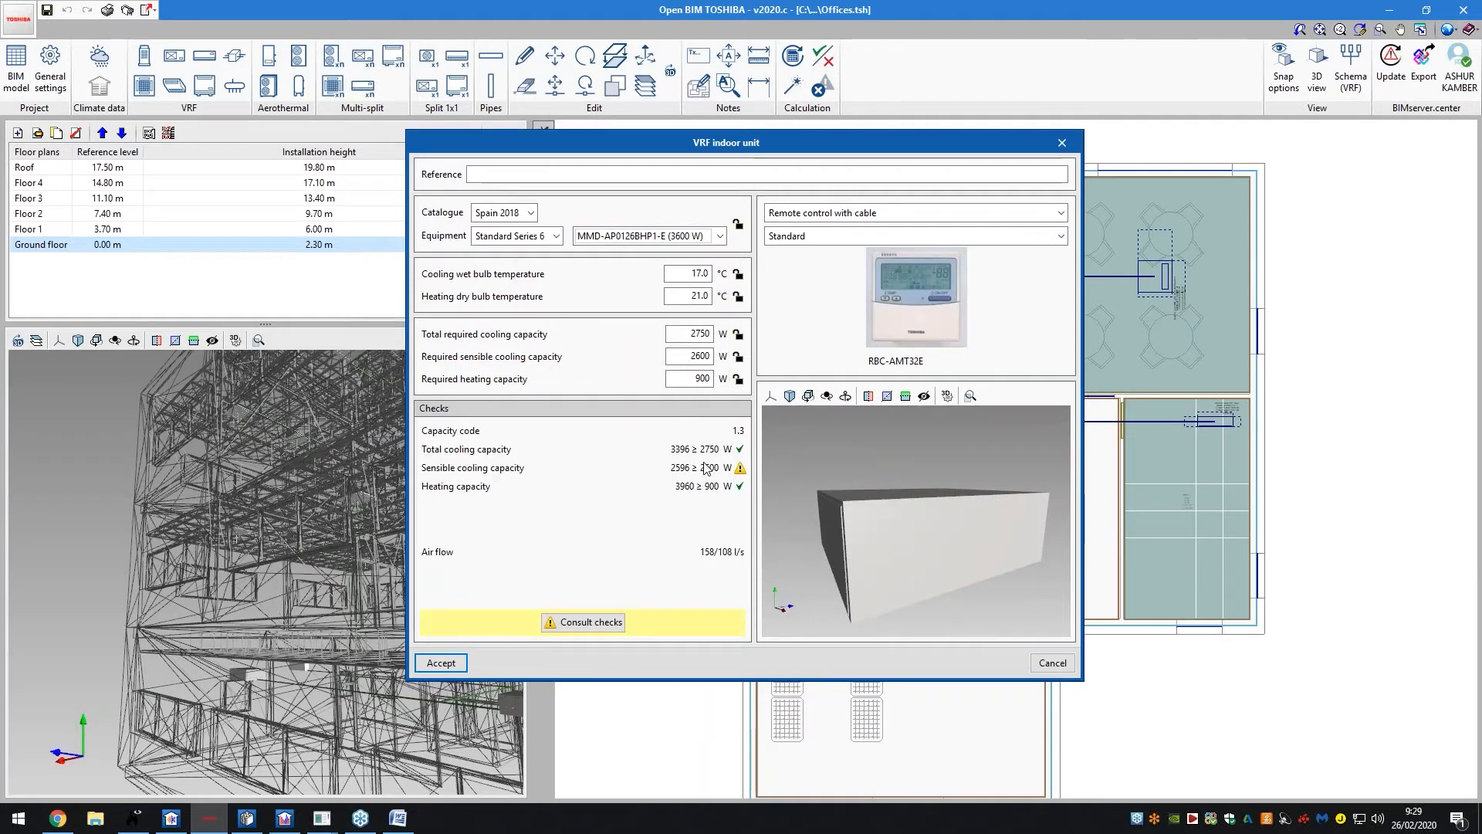
pyautogui.click(661, 241)
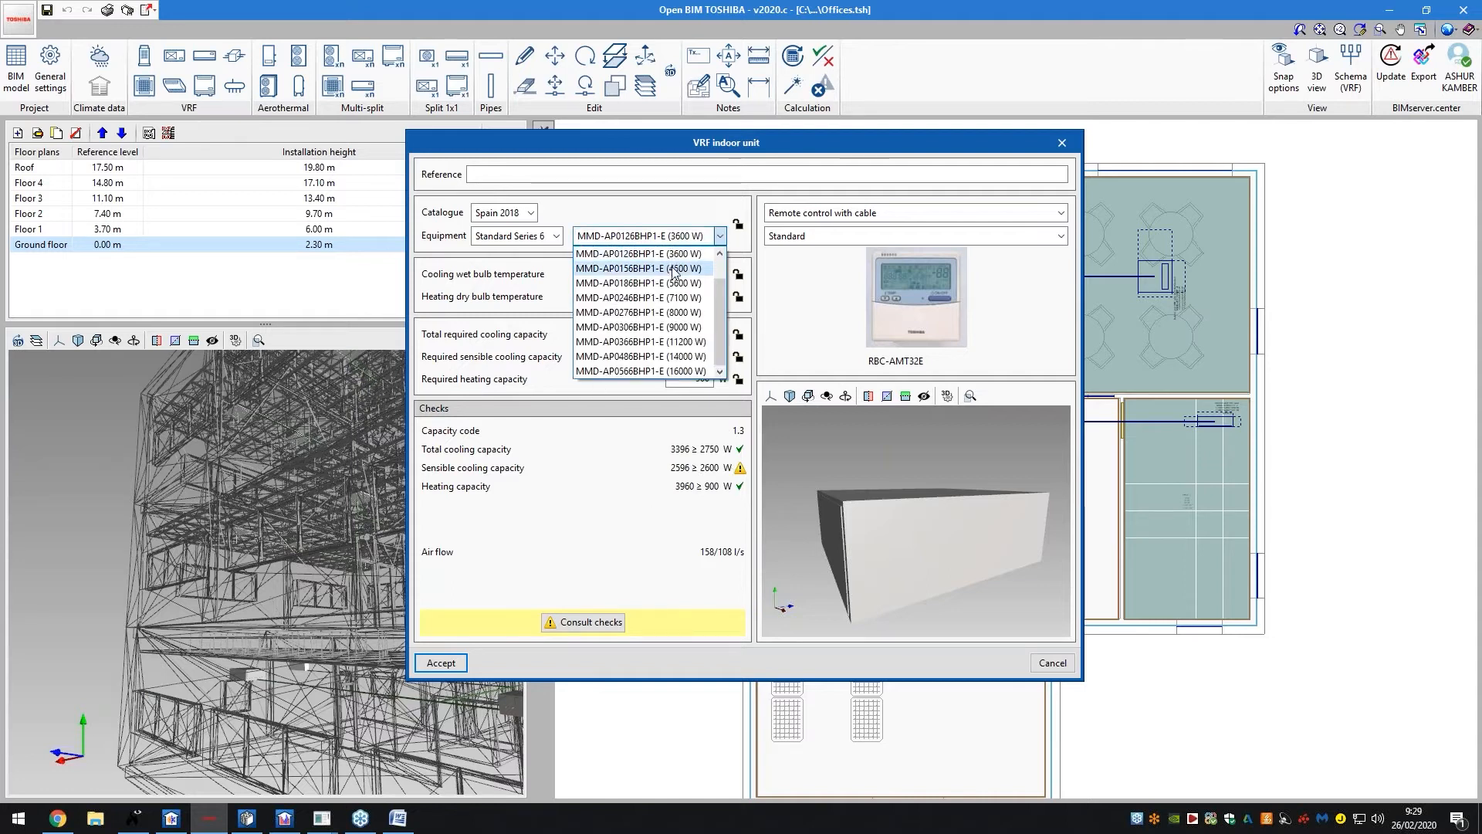
pyautogui.click(709, 442)
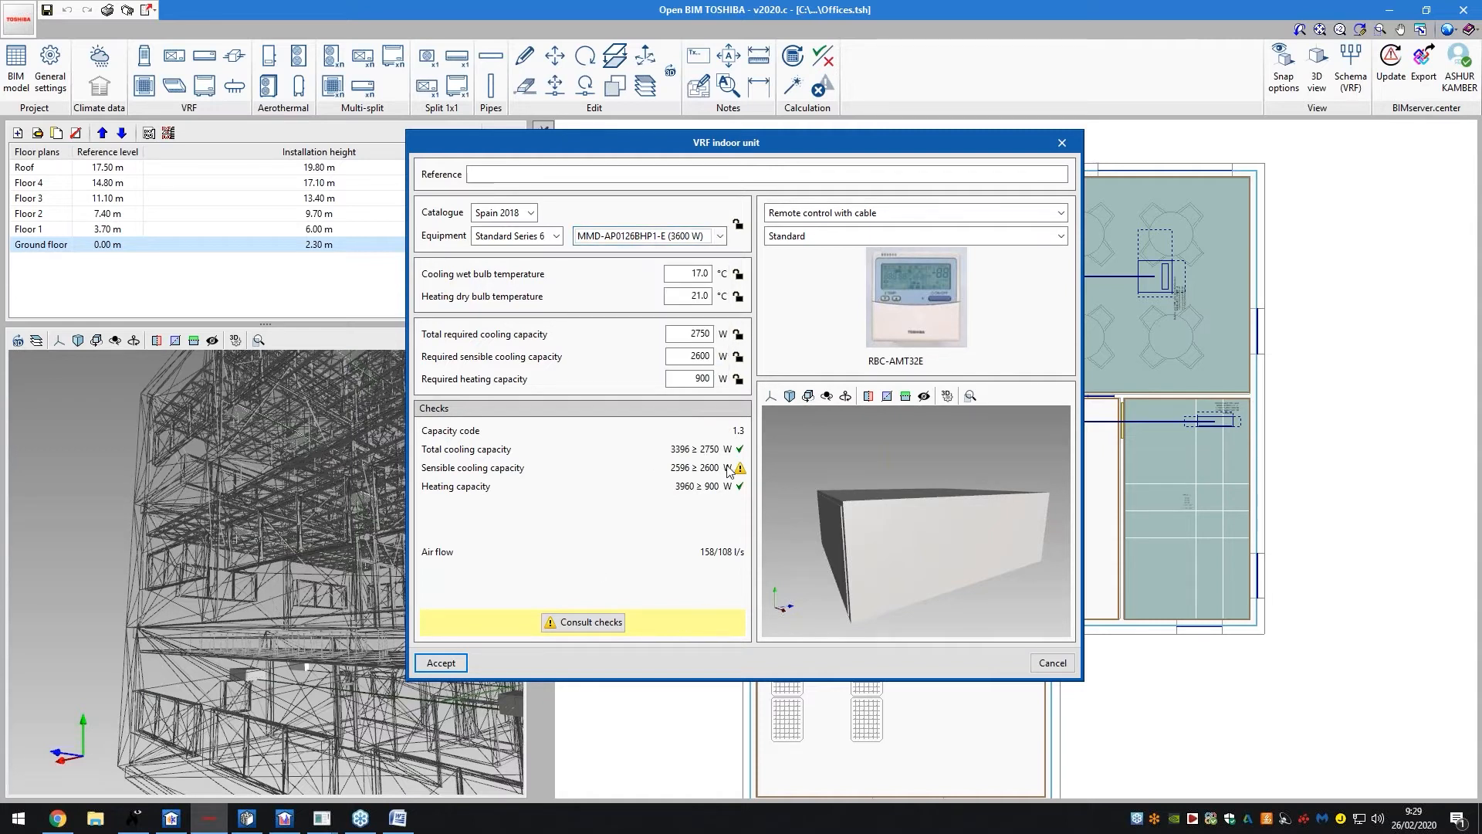
pyautogui.click(584, 622)
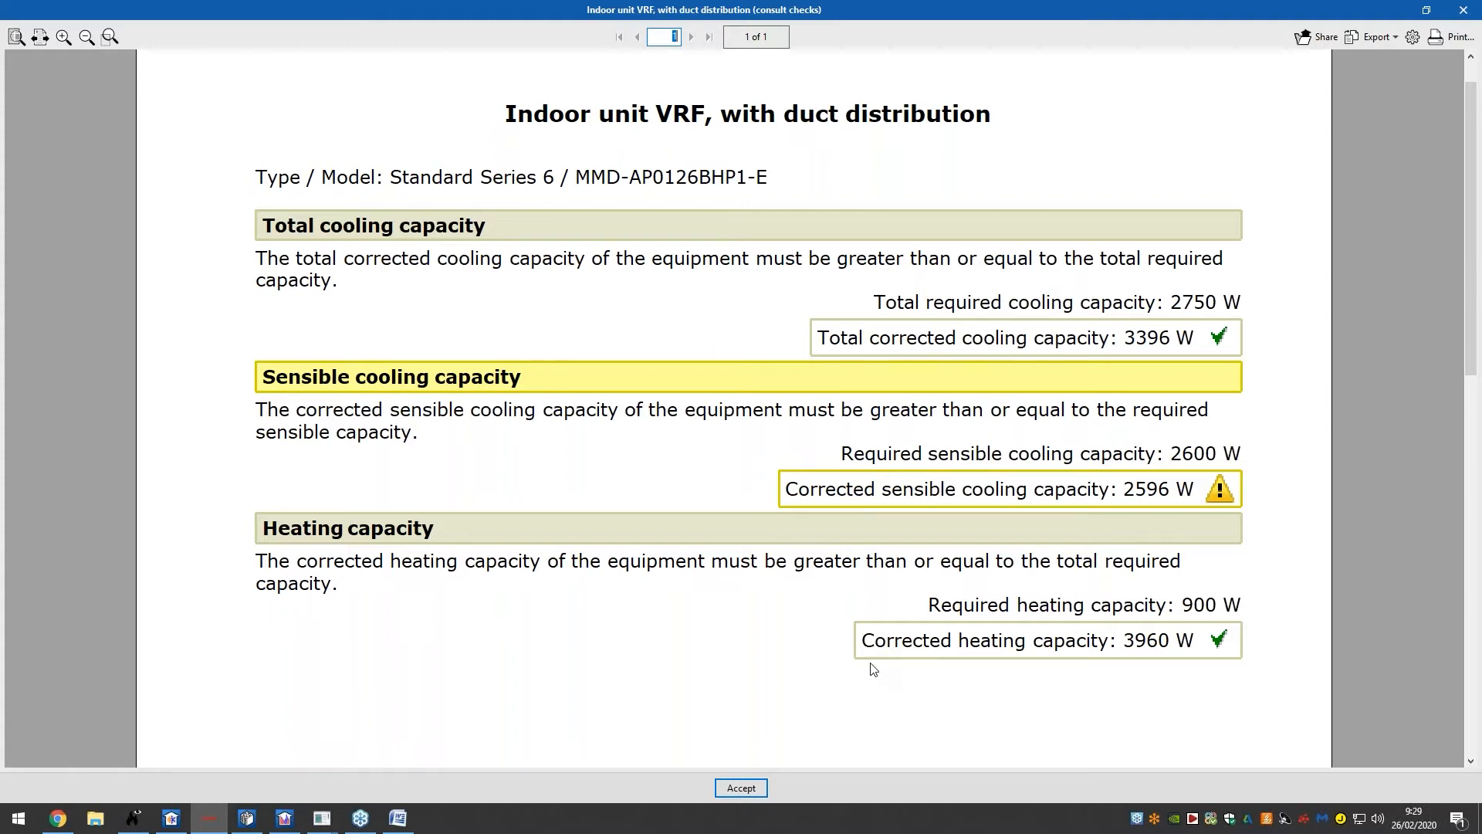
pyautogui.click(752, 782)
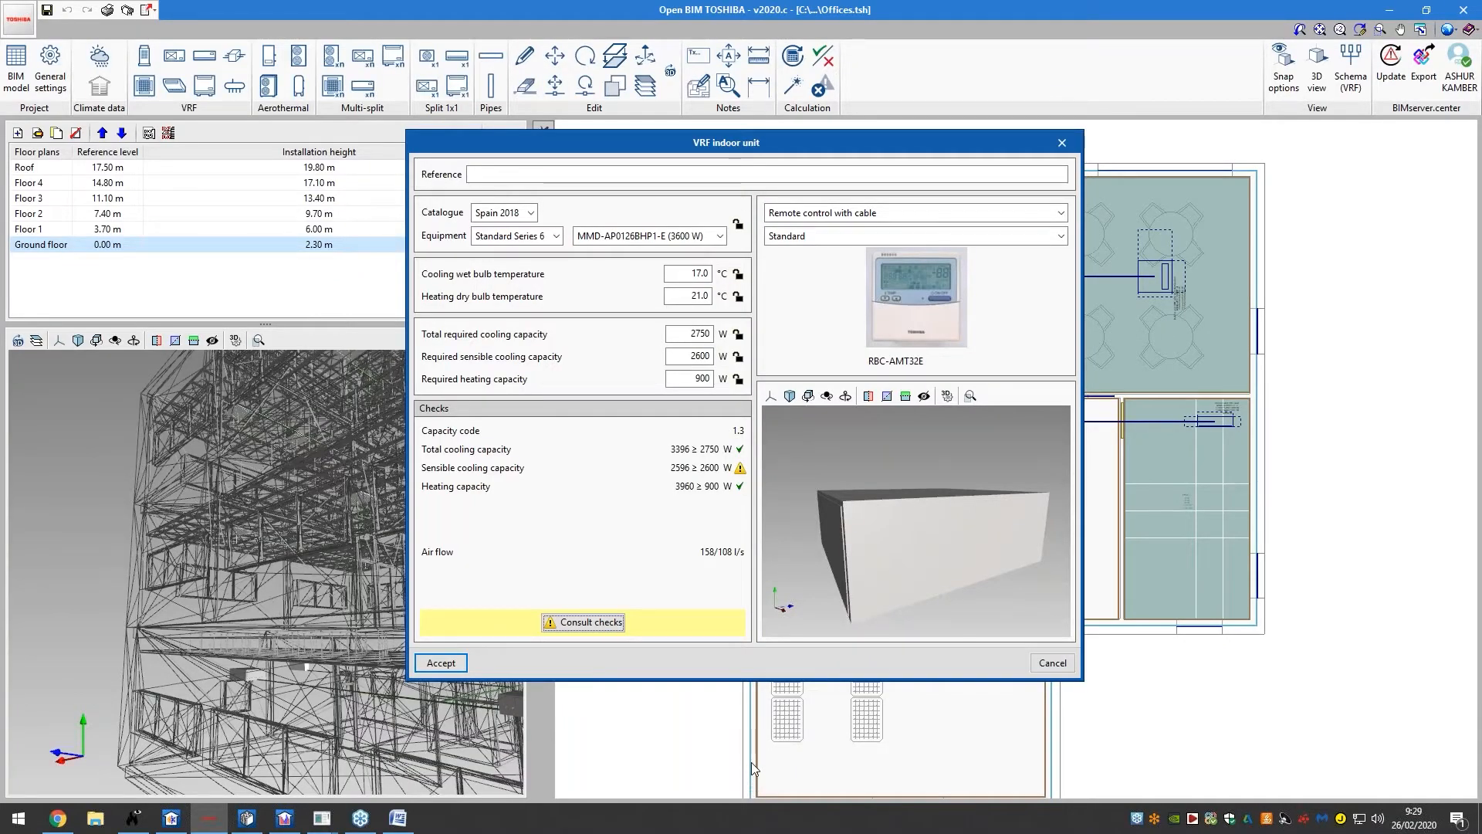
pyautogui.click(1040, 664)
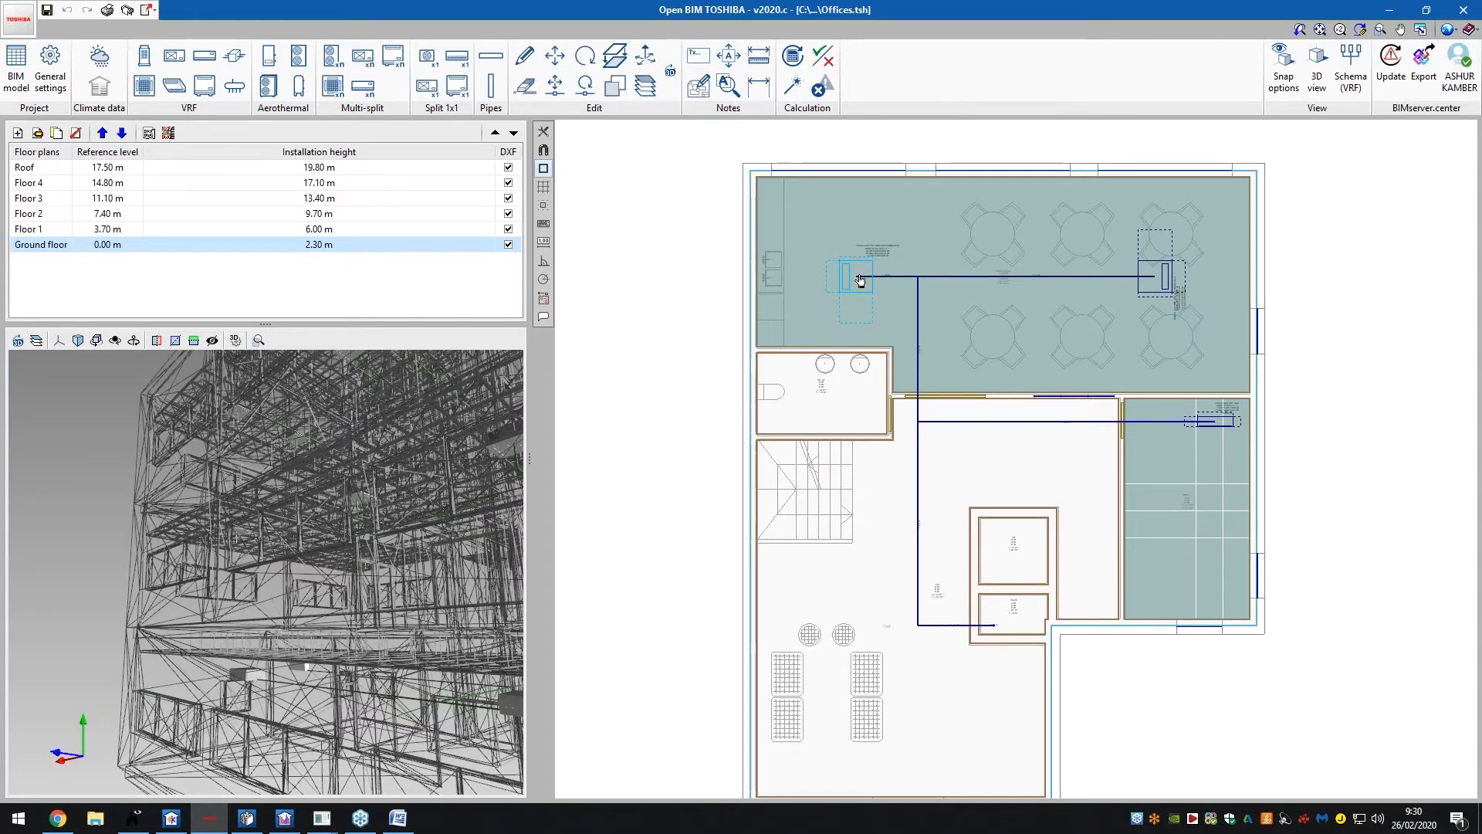
pyautogui.click(797, 89)
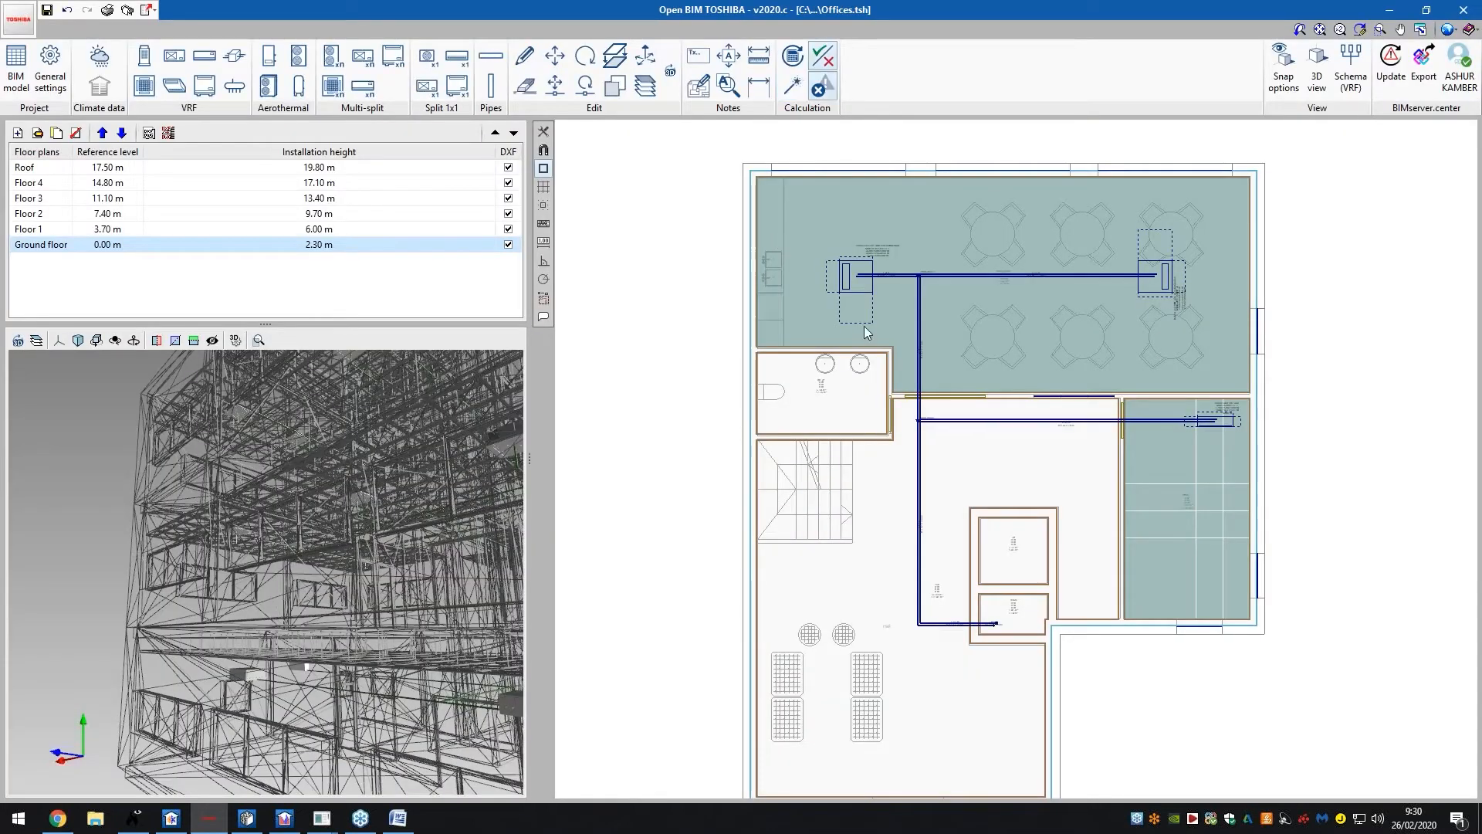
pyautogui.scroll(5, 925, 281)
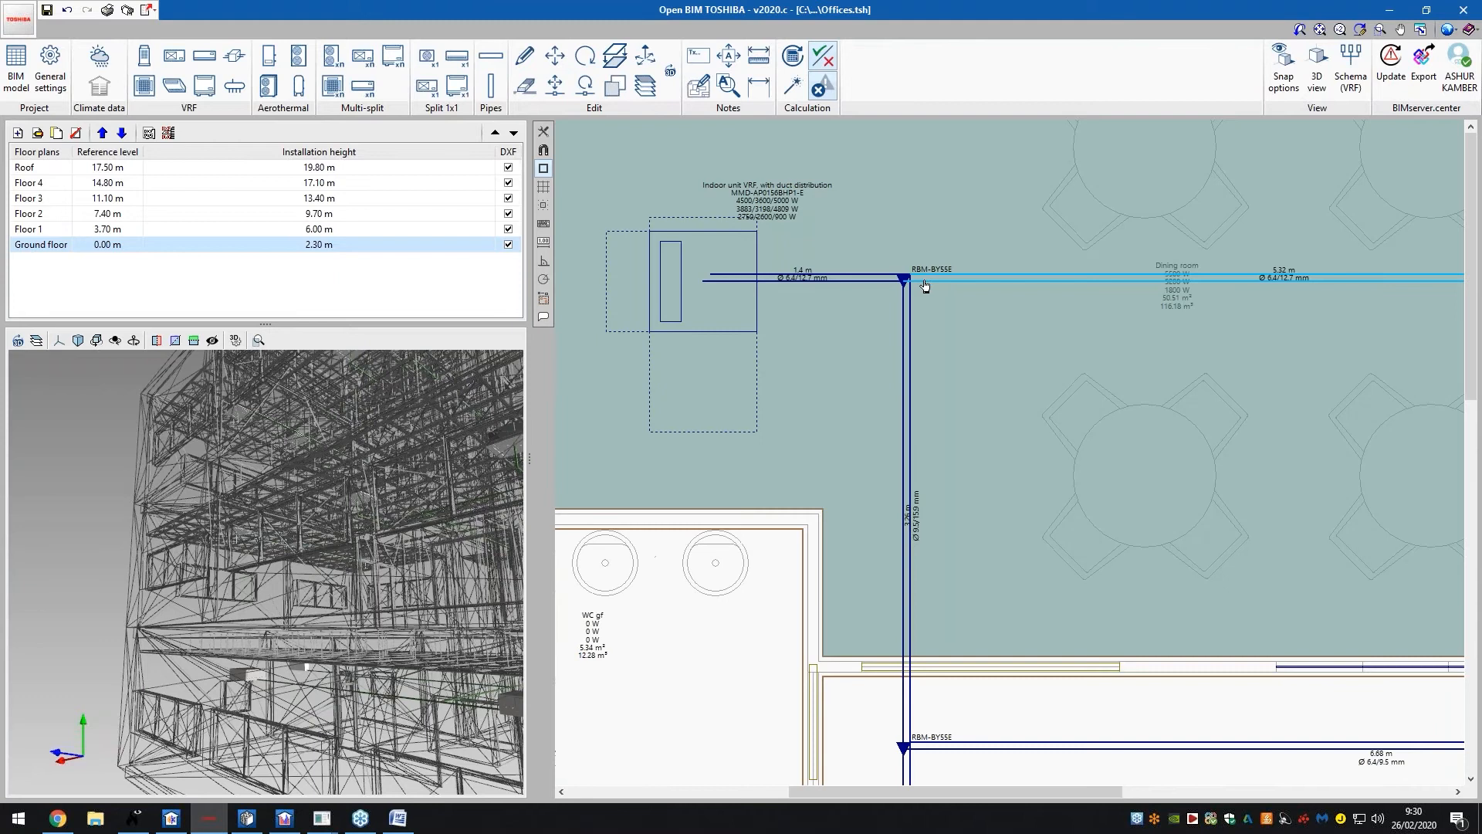
pyautogui.scroll(2, 925, 286)
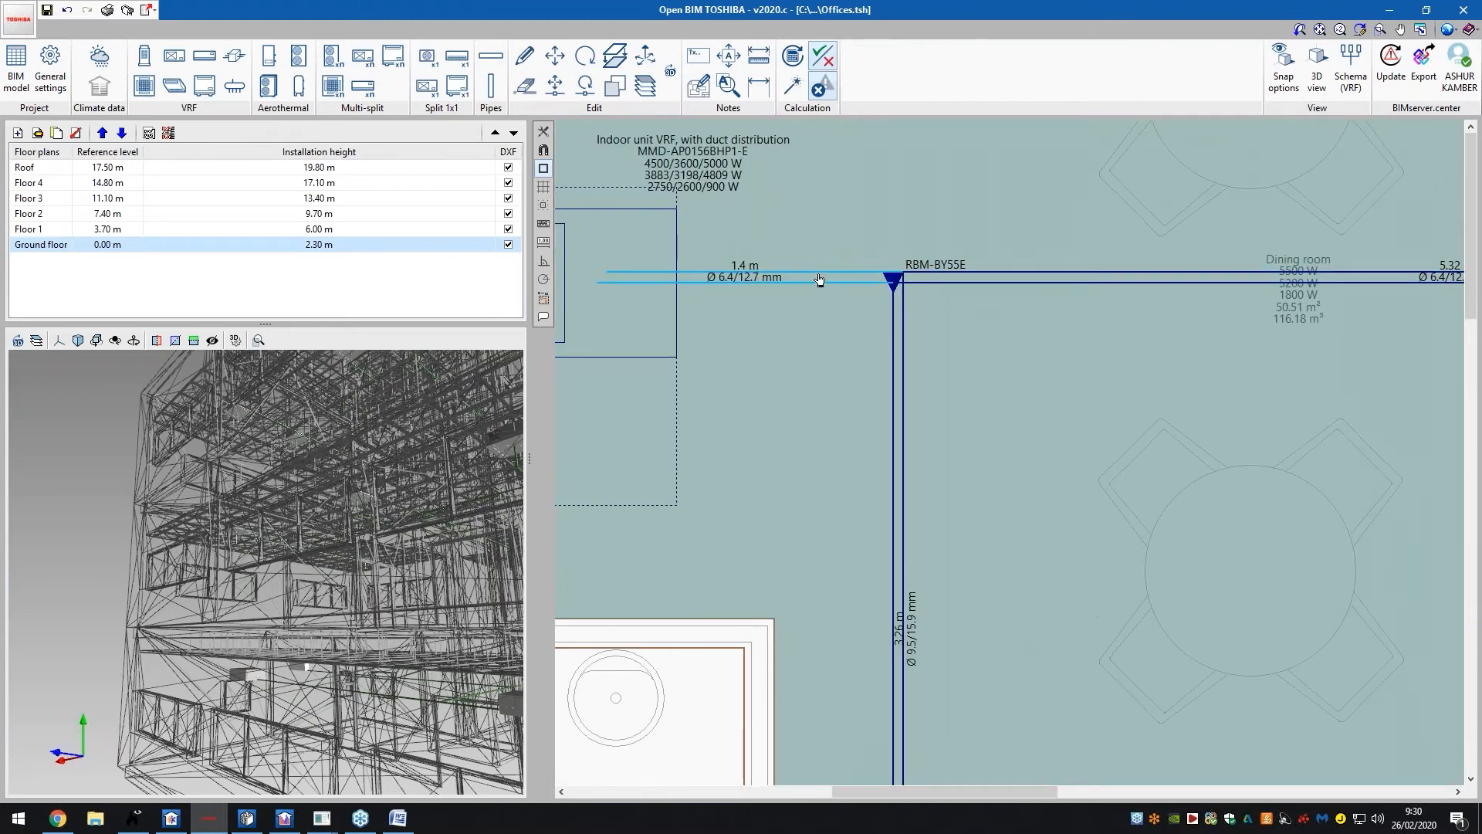
pyautogui.scroll(-8, 819, 280)
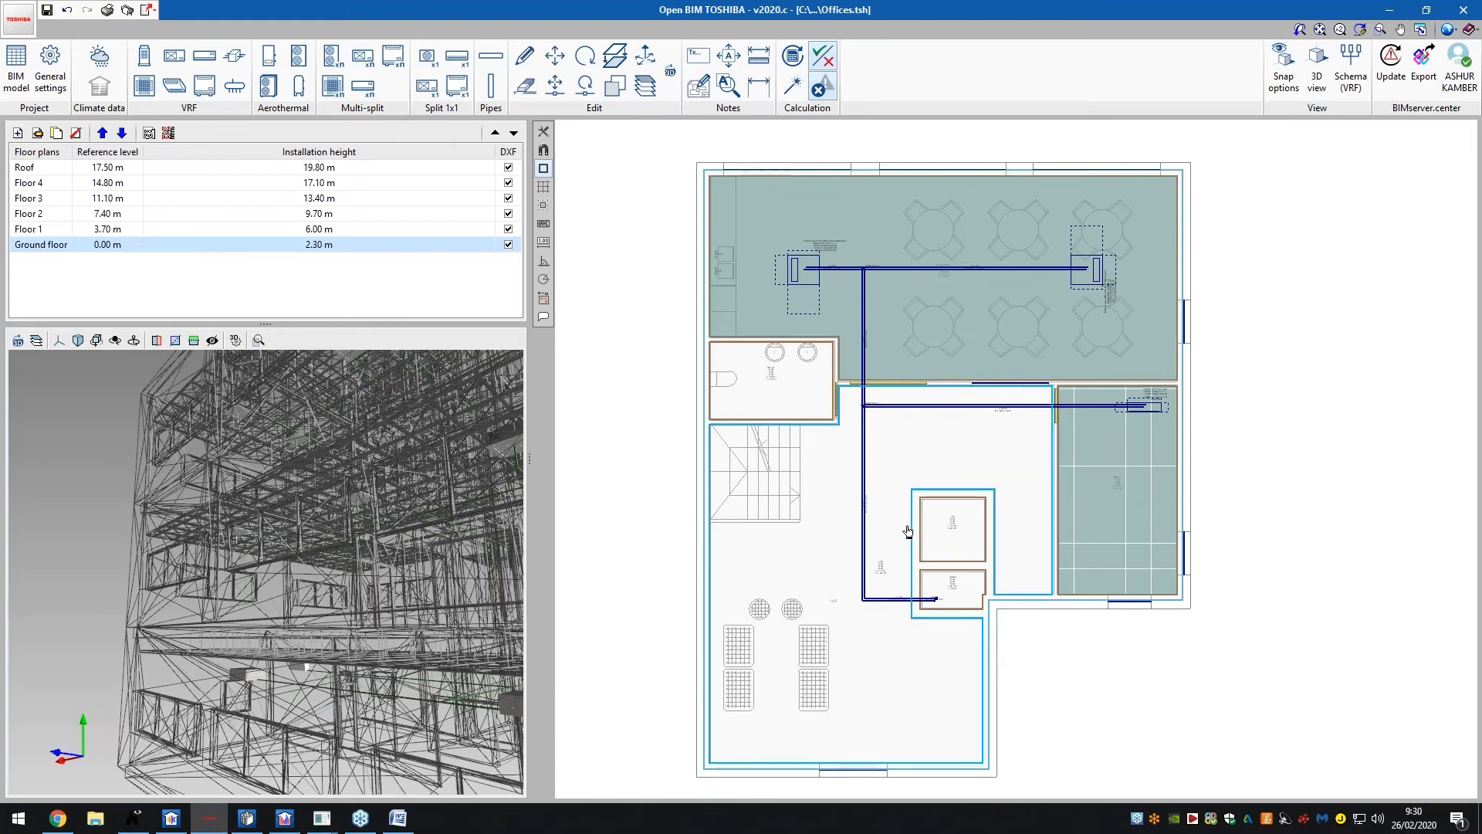
pyautogui.click(381, 231)
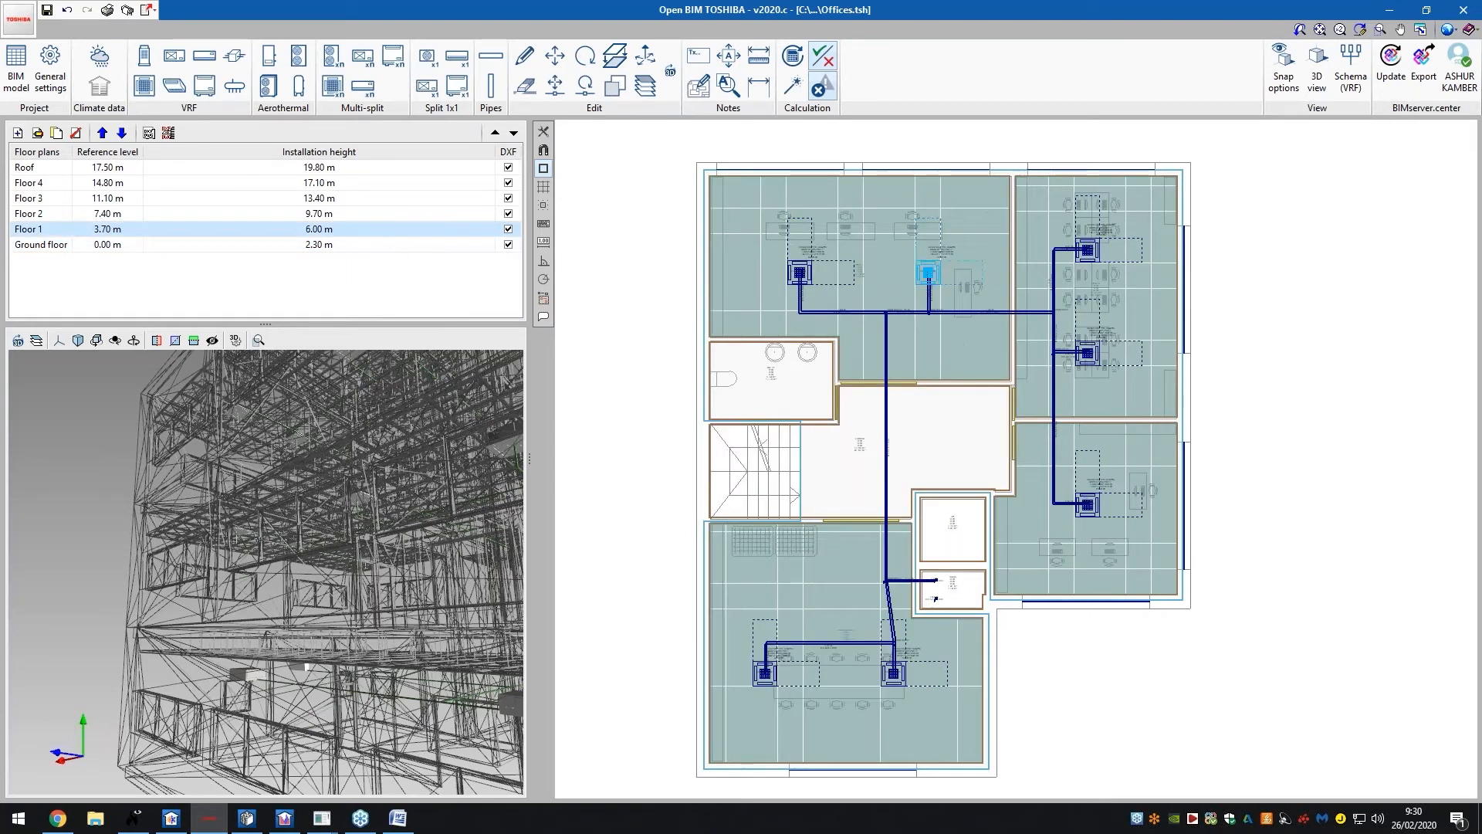
pyautogui.click(1087, 249)
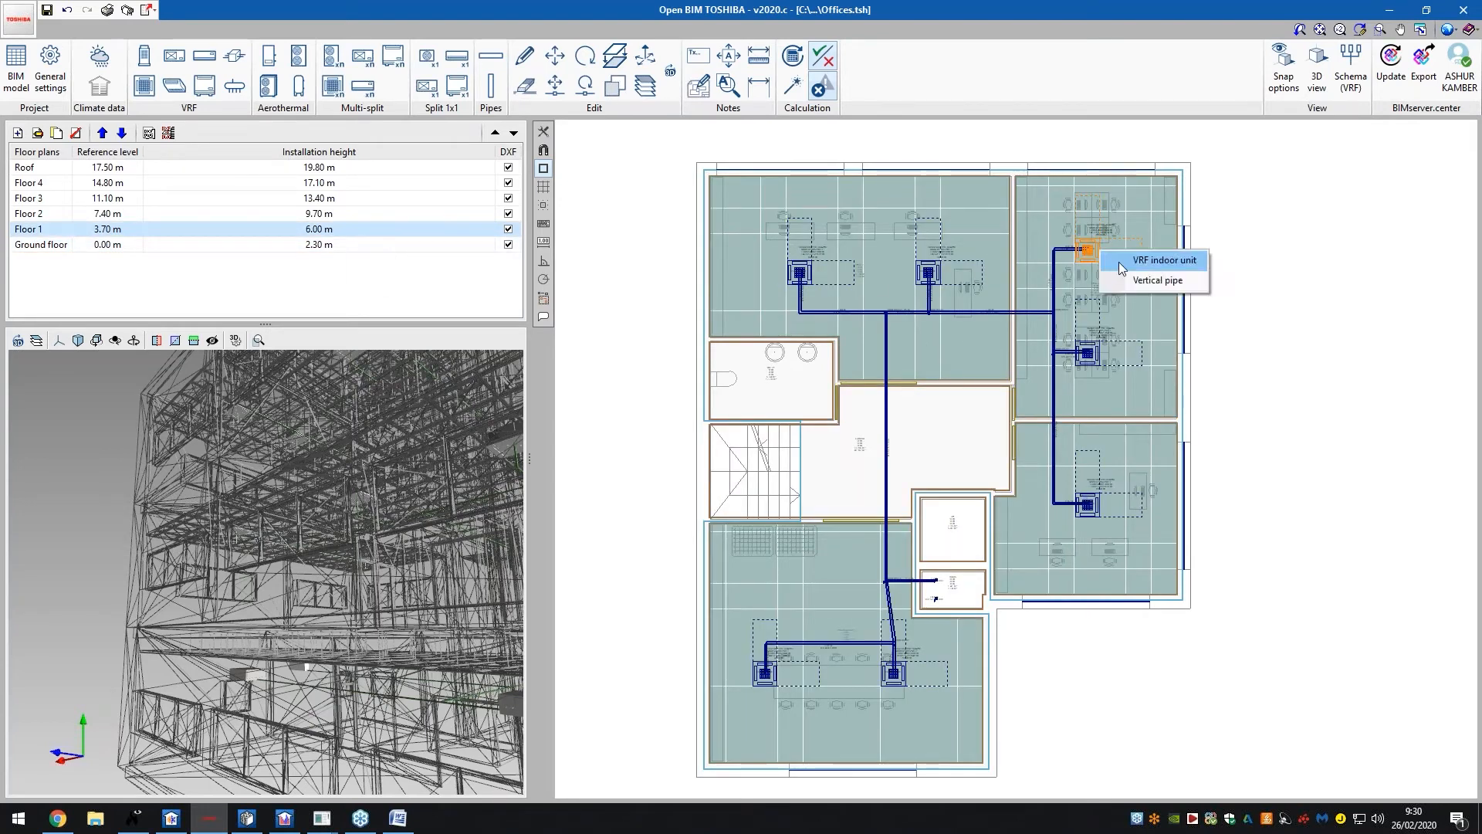
pyautogui.click(1127, 262)
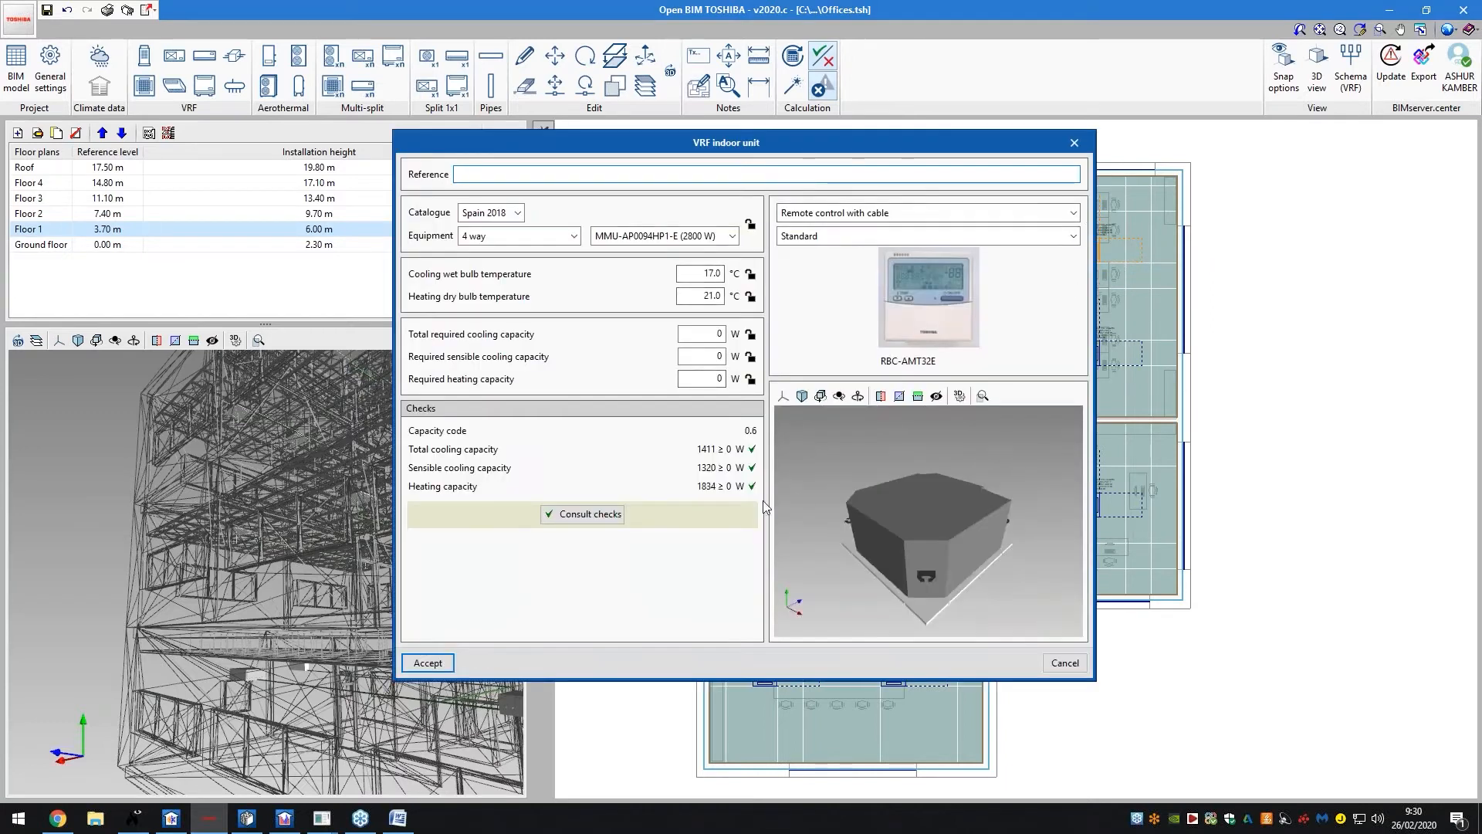
pyautogui.click(1074, 143)
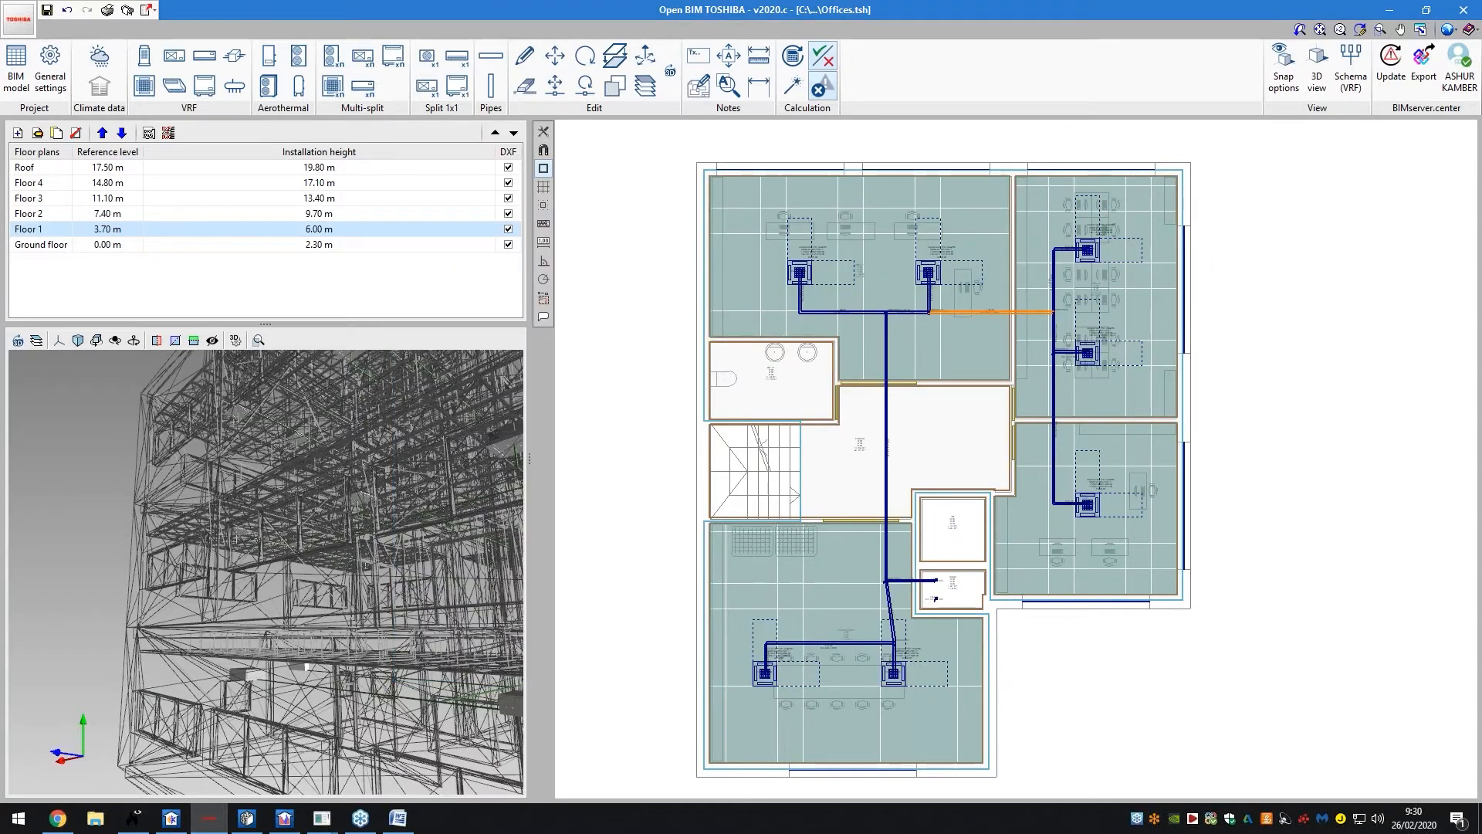
pyautogui.click(997, 313)
pyautogui.click(849, 436)
pyautogui.click(885, 323)
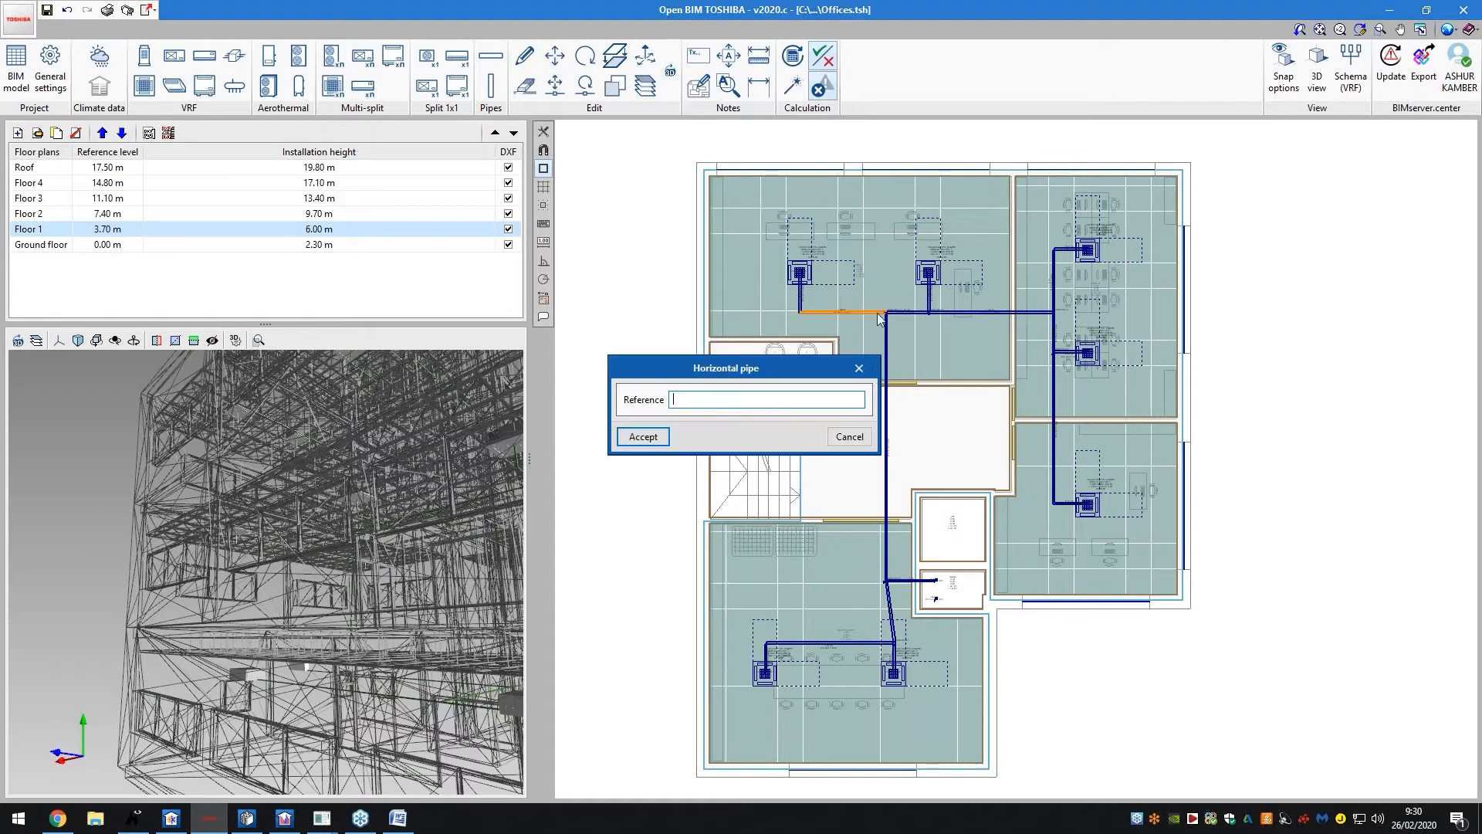
pyautogui.click(863, 368)
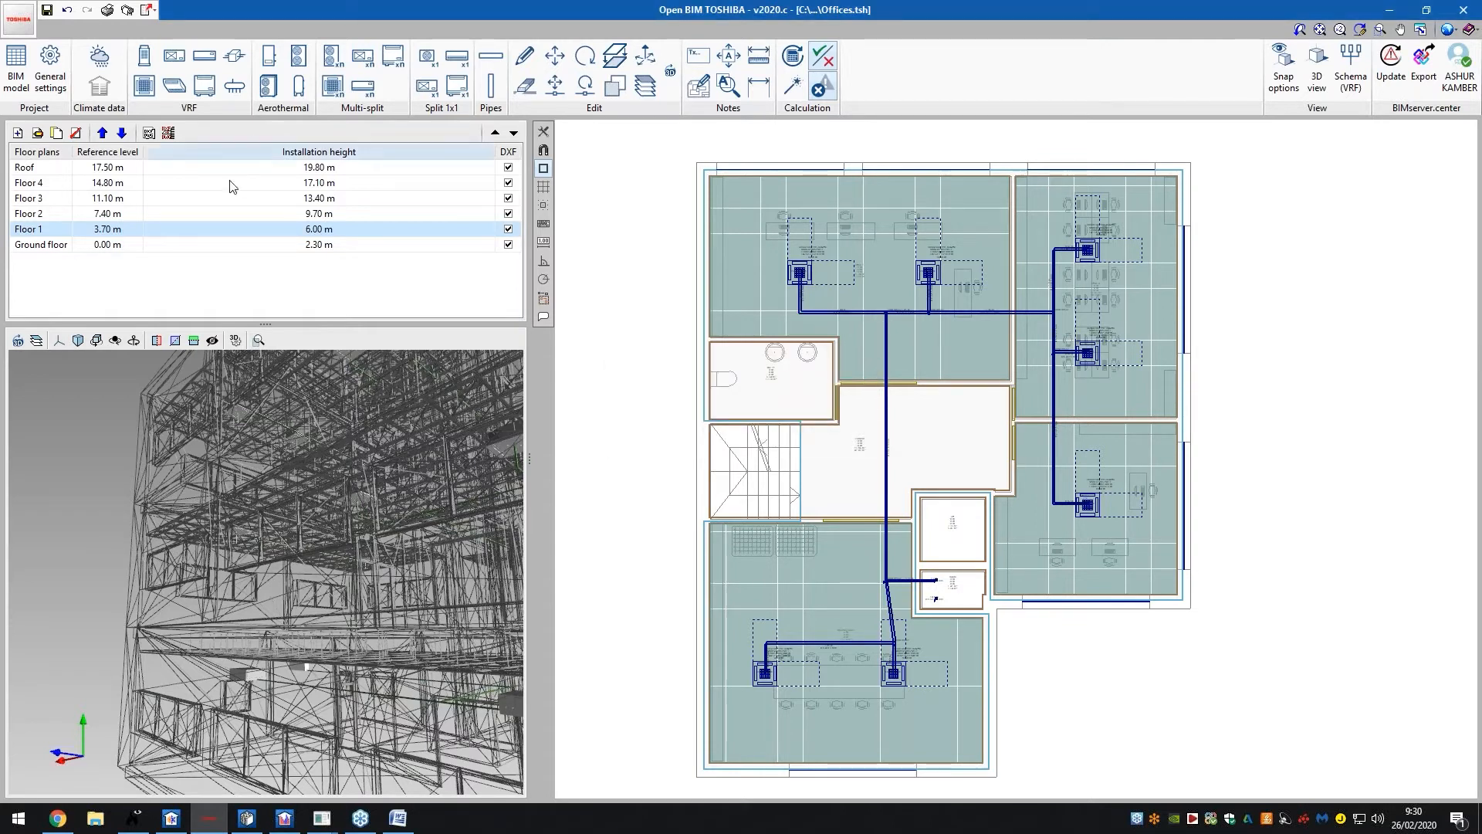
pyautogui.click(230, 214)
pyautogui.moveTo(284, 423); pyautogui.dragTo(245, 502)
pyautogui.scroll(-3, 463, 448)
pyautogui.scroll(-1, 571, 428)
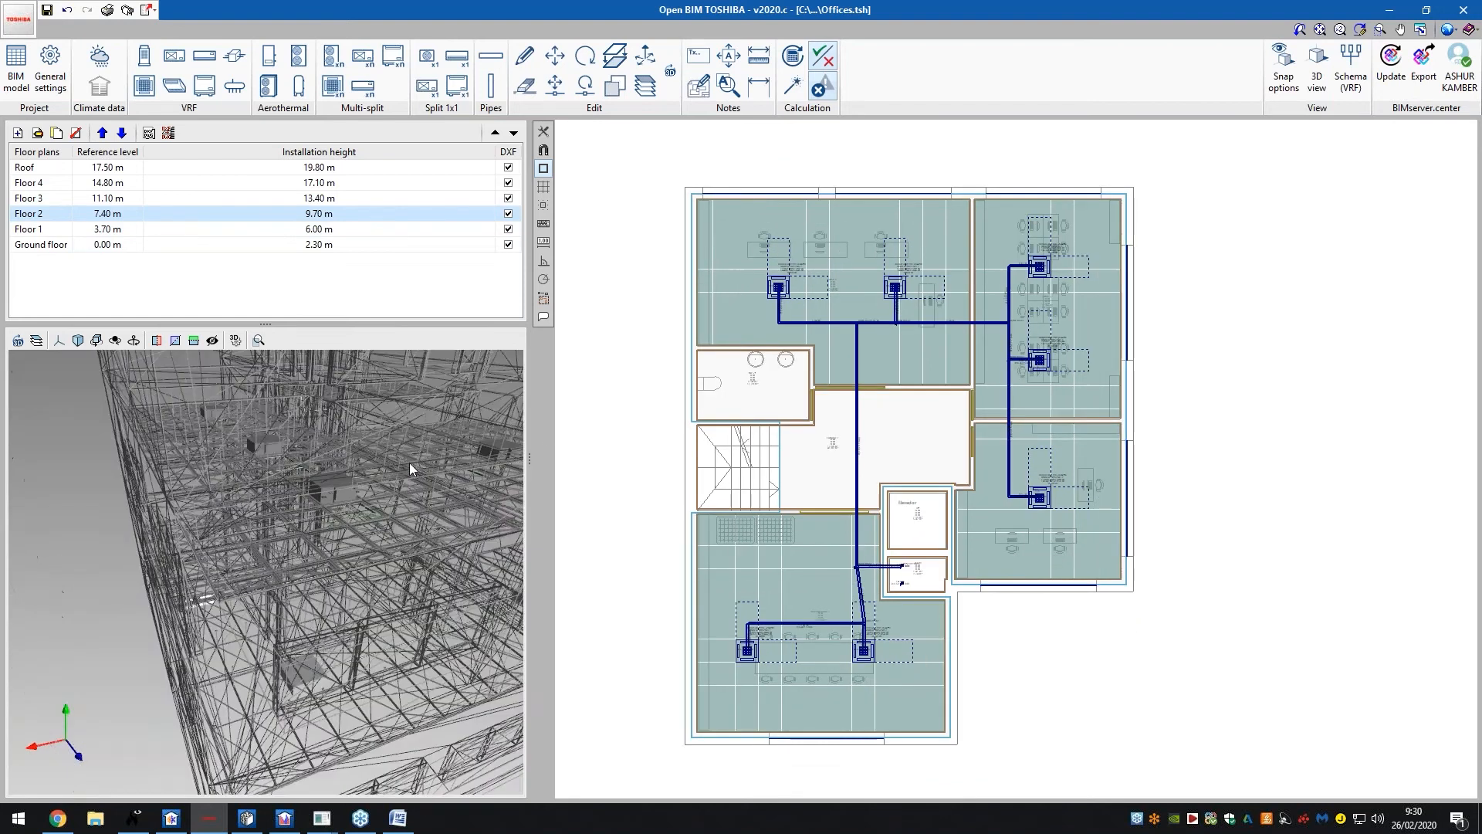
pyautogui.scroll(-2, 409, 462)
pyautogui.scroll(-2, 702, 466)
pyautogui.scroll(2, 797, 460)
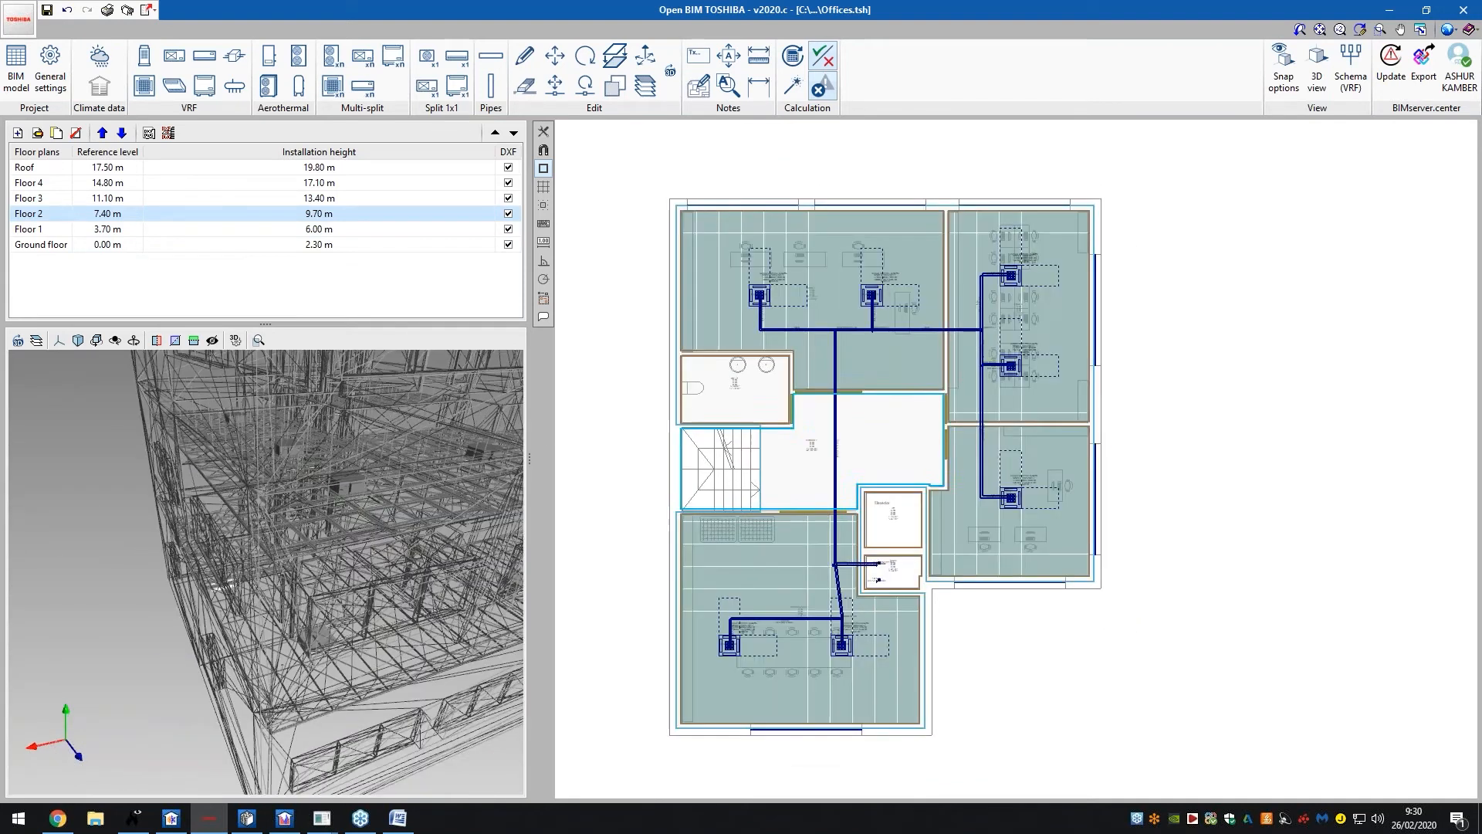
pyautogui.click(1317, 72)
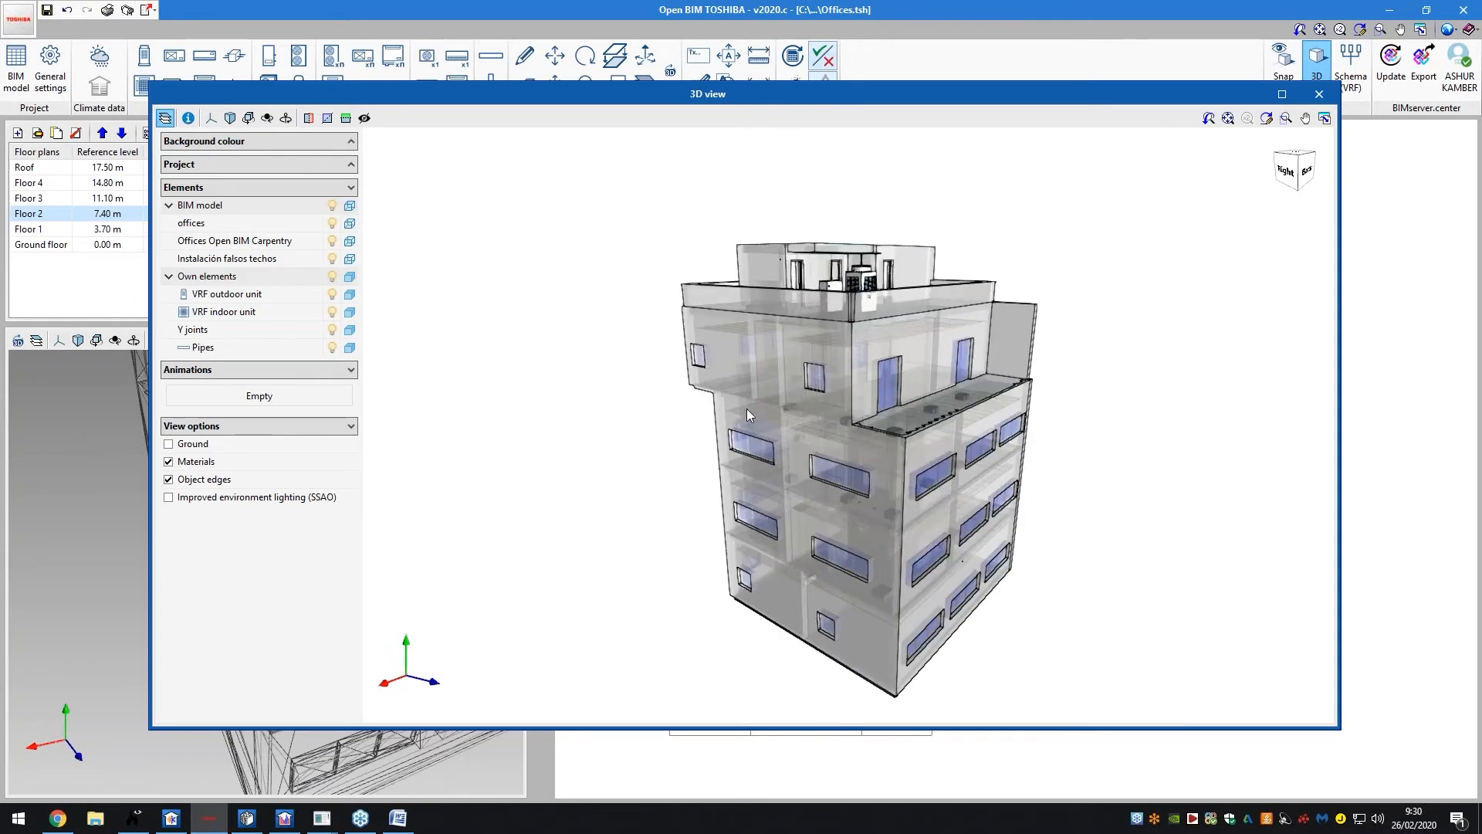
pyautogui.moveTo(803, 429); pyautogui.dragTo(649, 369, button='middle')
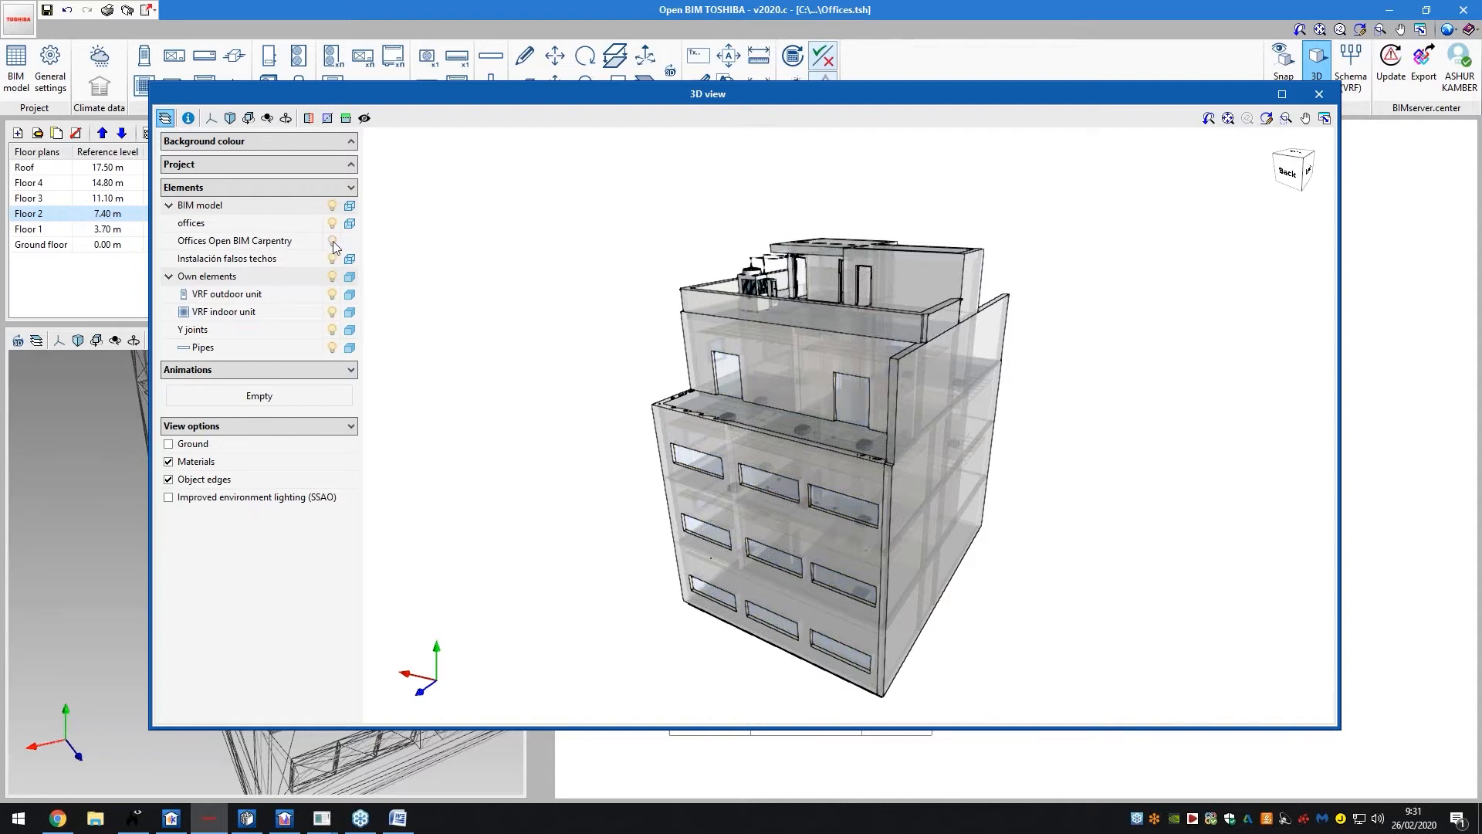
pyautogui.moveTo(786, 448); pyautogui.dragTo(831, 451)
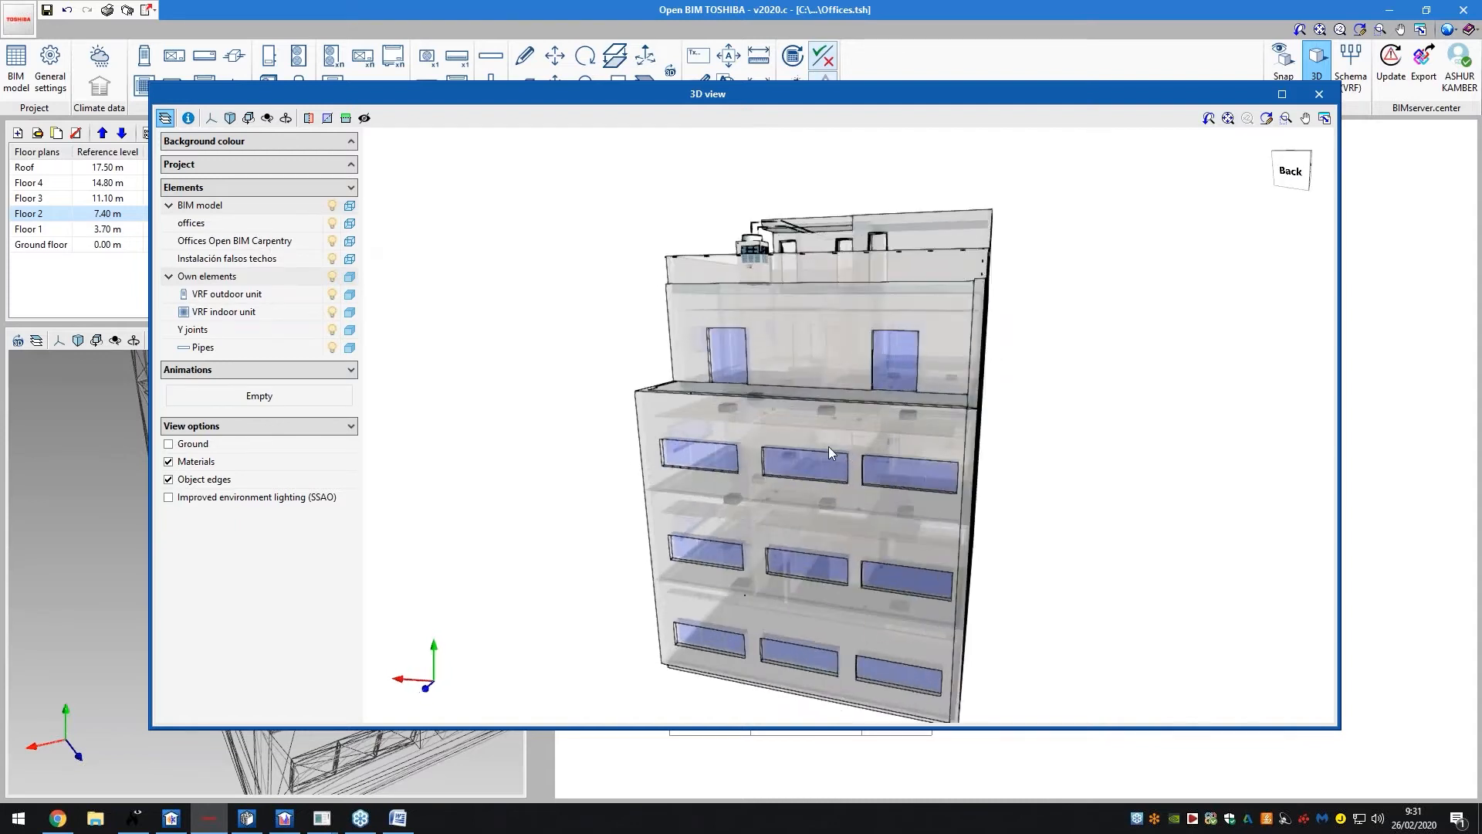
pyautogui.scroll(3, 831, 452)
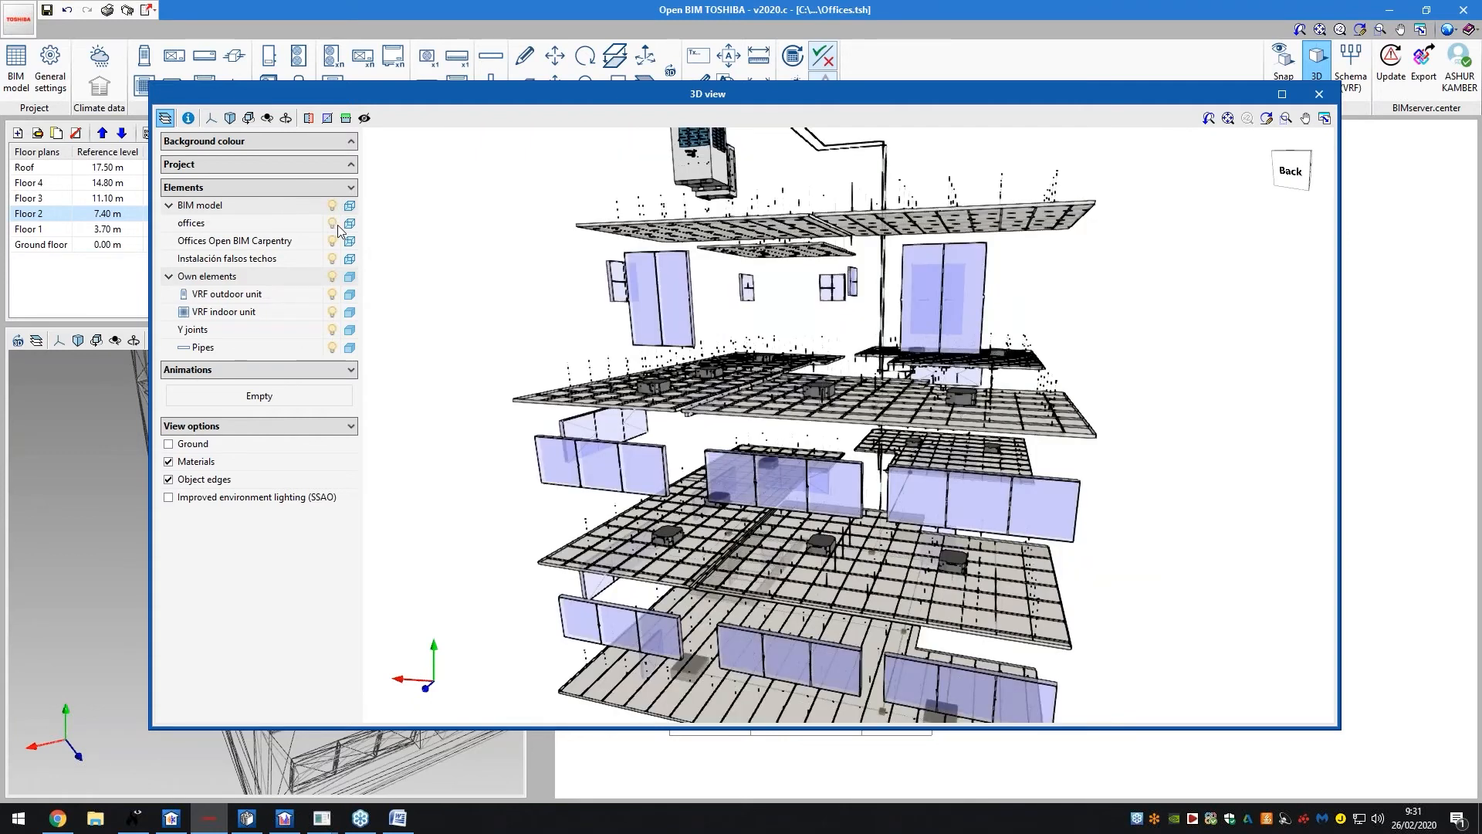
pyautogui.click(349, 225)
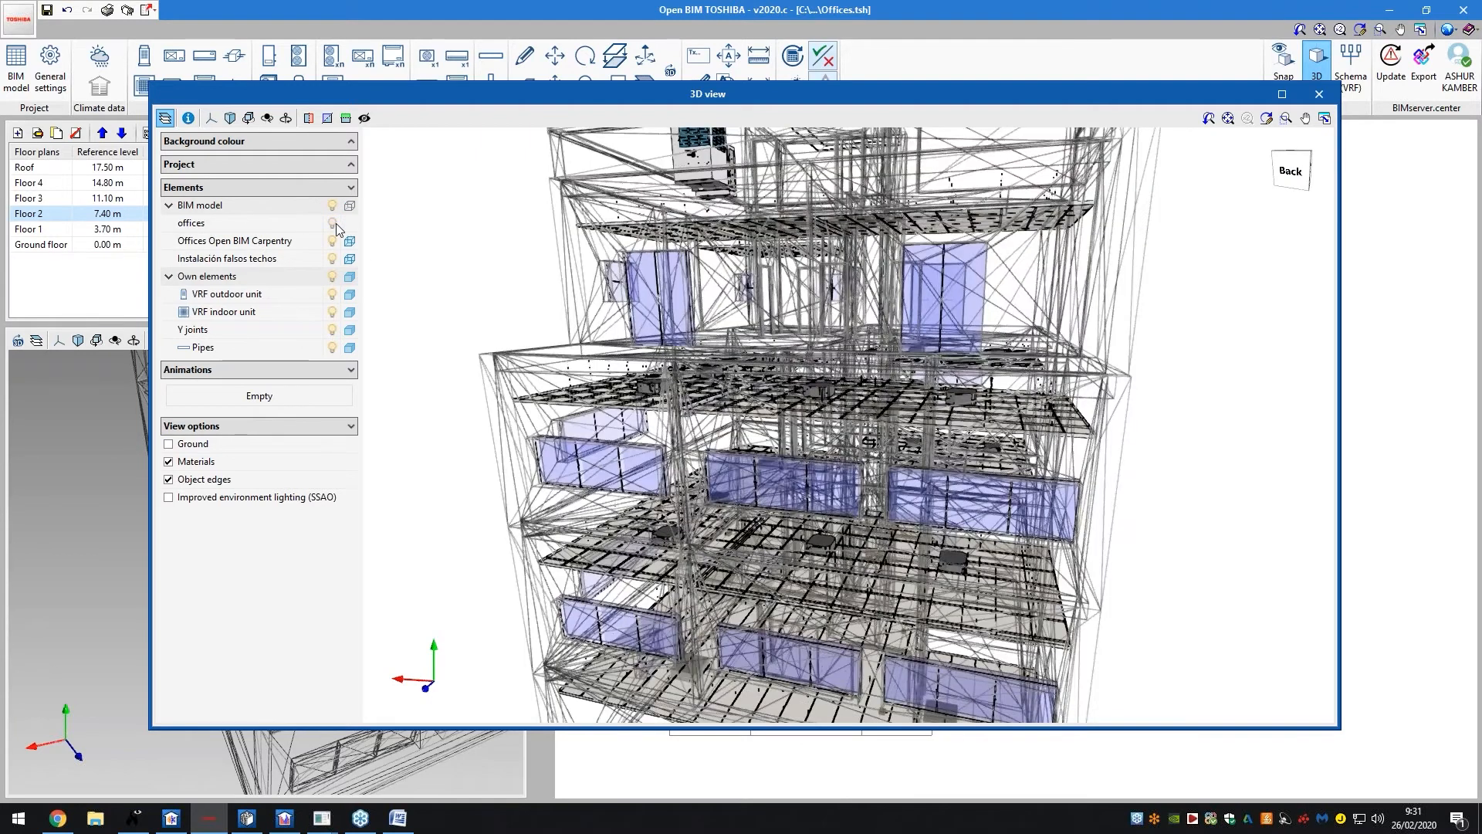
pyautogui.click(333, 223)
pyautogui.click(332, 240)
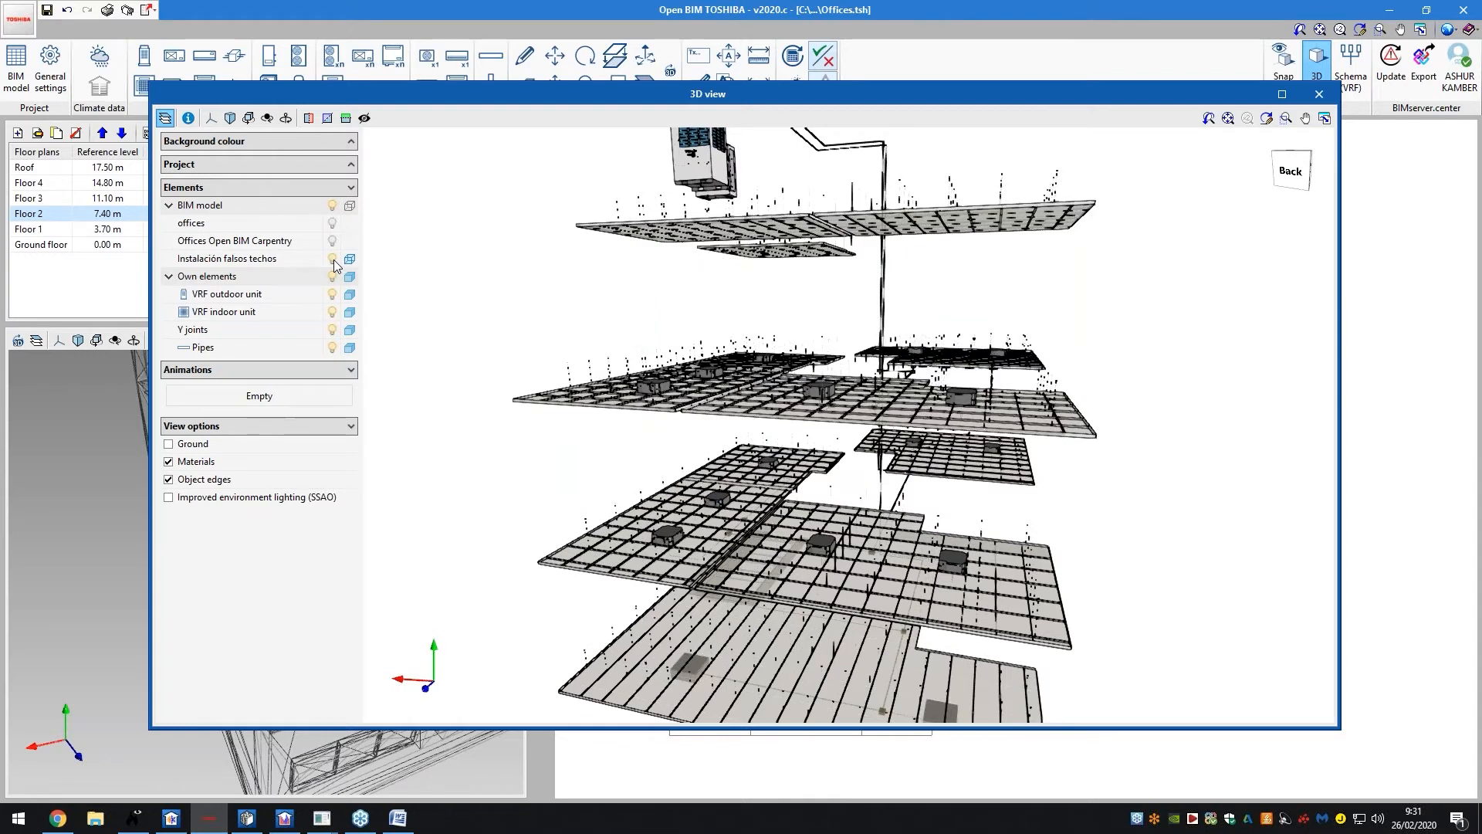
pyautogui.click(333, 260)
pyautogui.moveTo(823, 499); pyautogui.dragTo(693, 495)
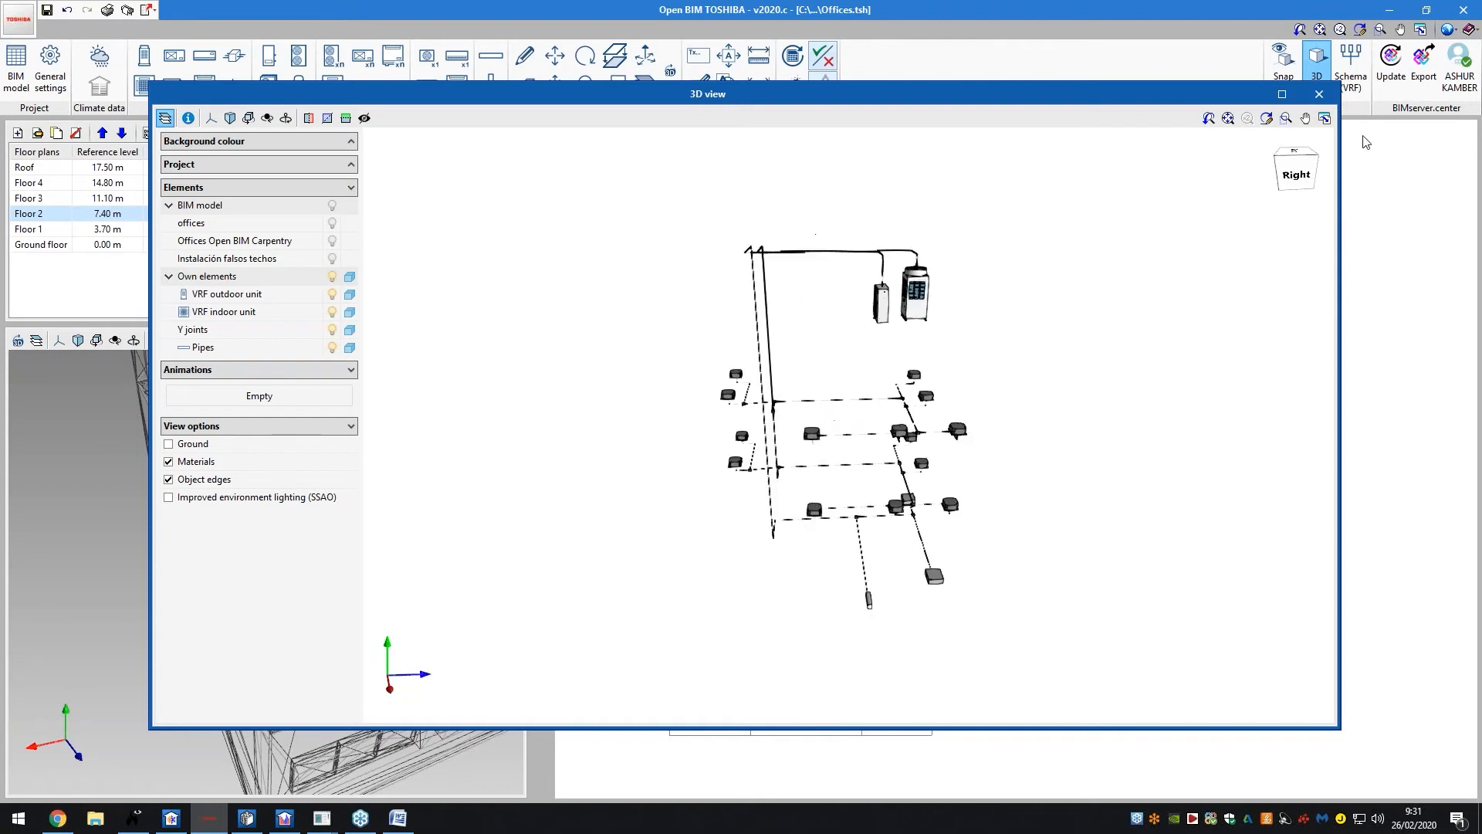
pyautogui.click(1318, 94)
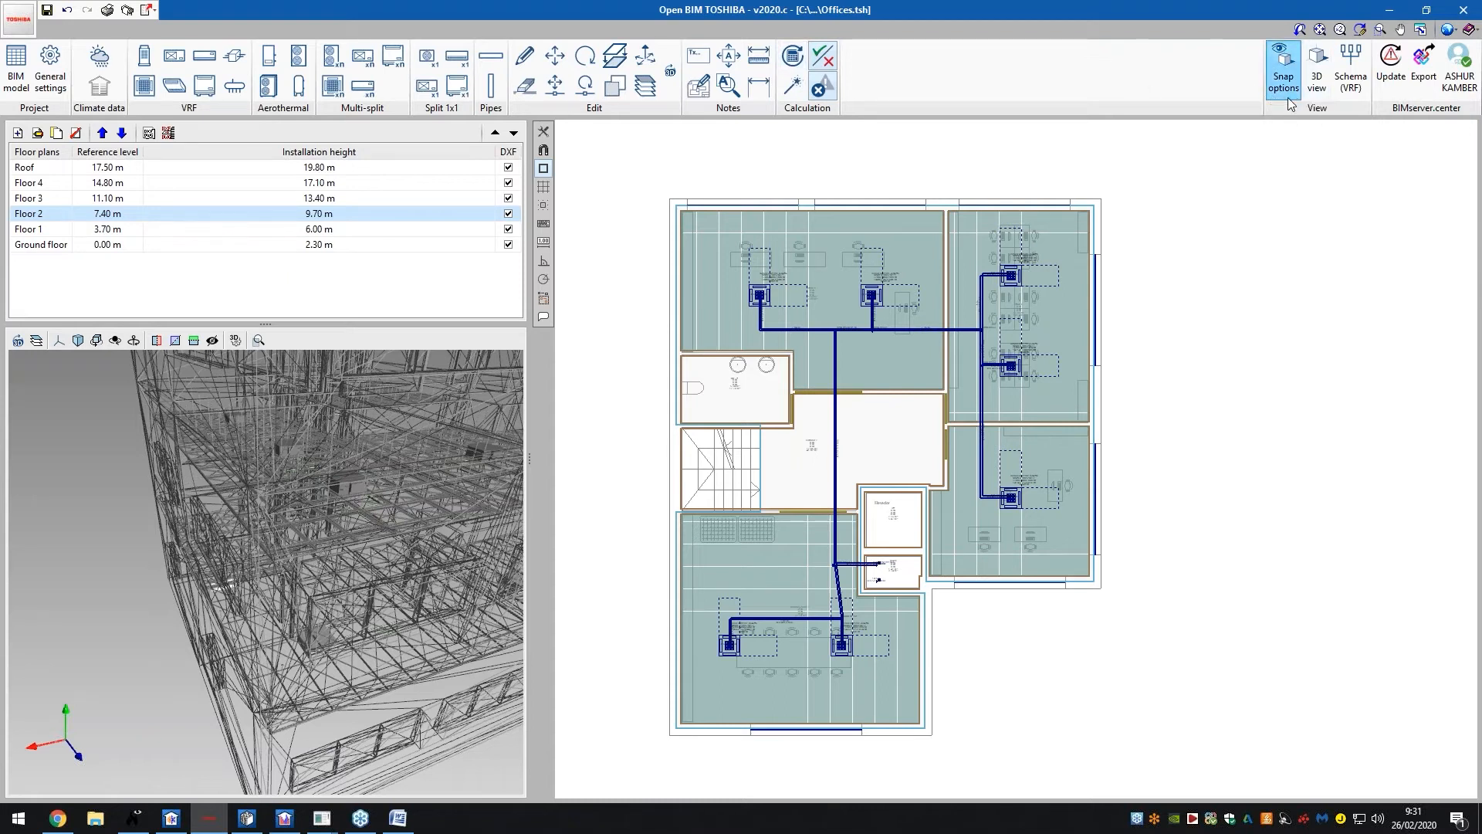
pyautogui.click(1352, 85)
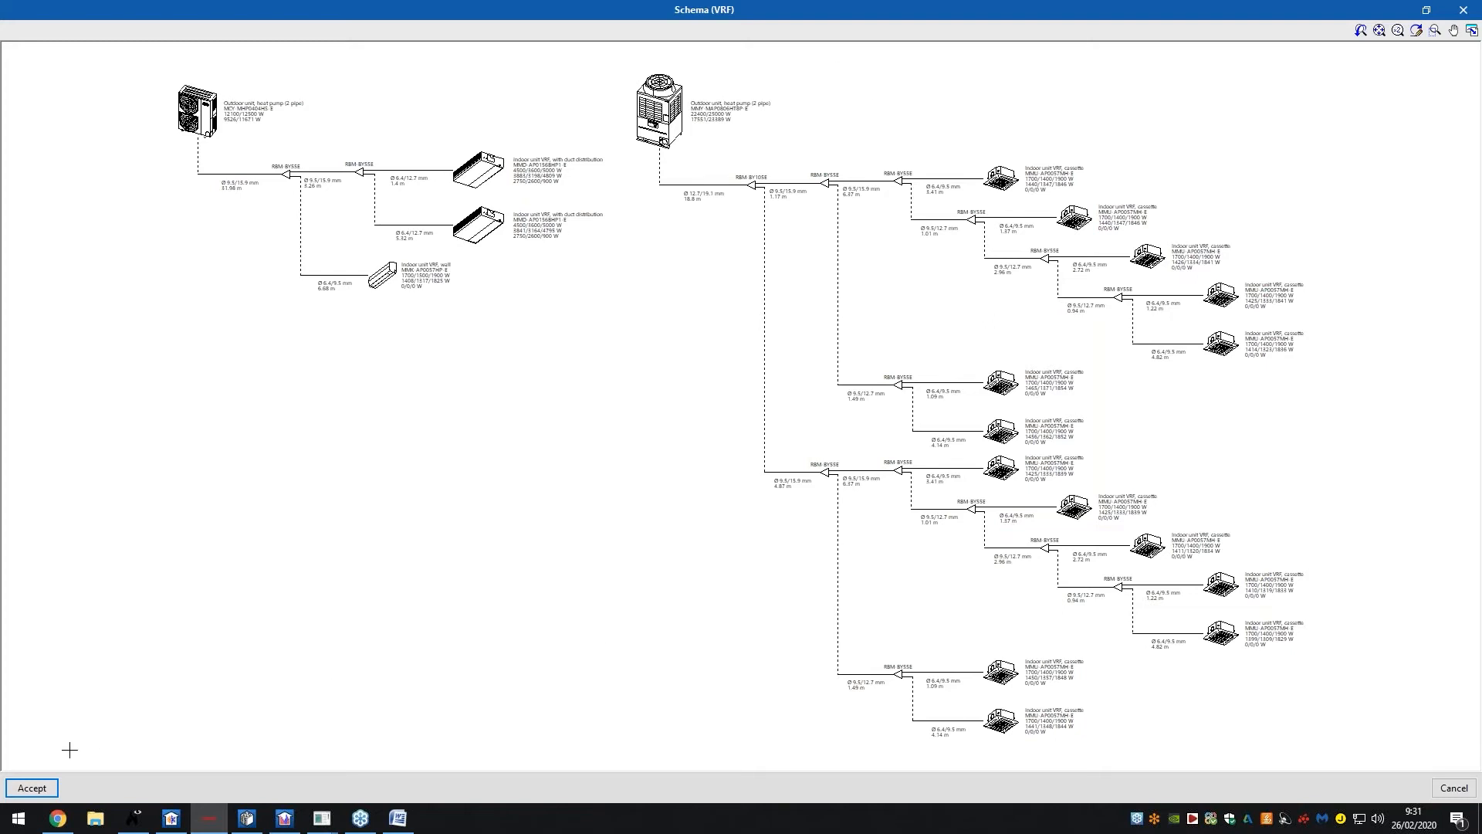
pyautogui.click(44, 792)
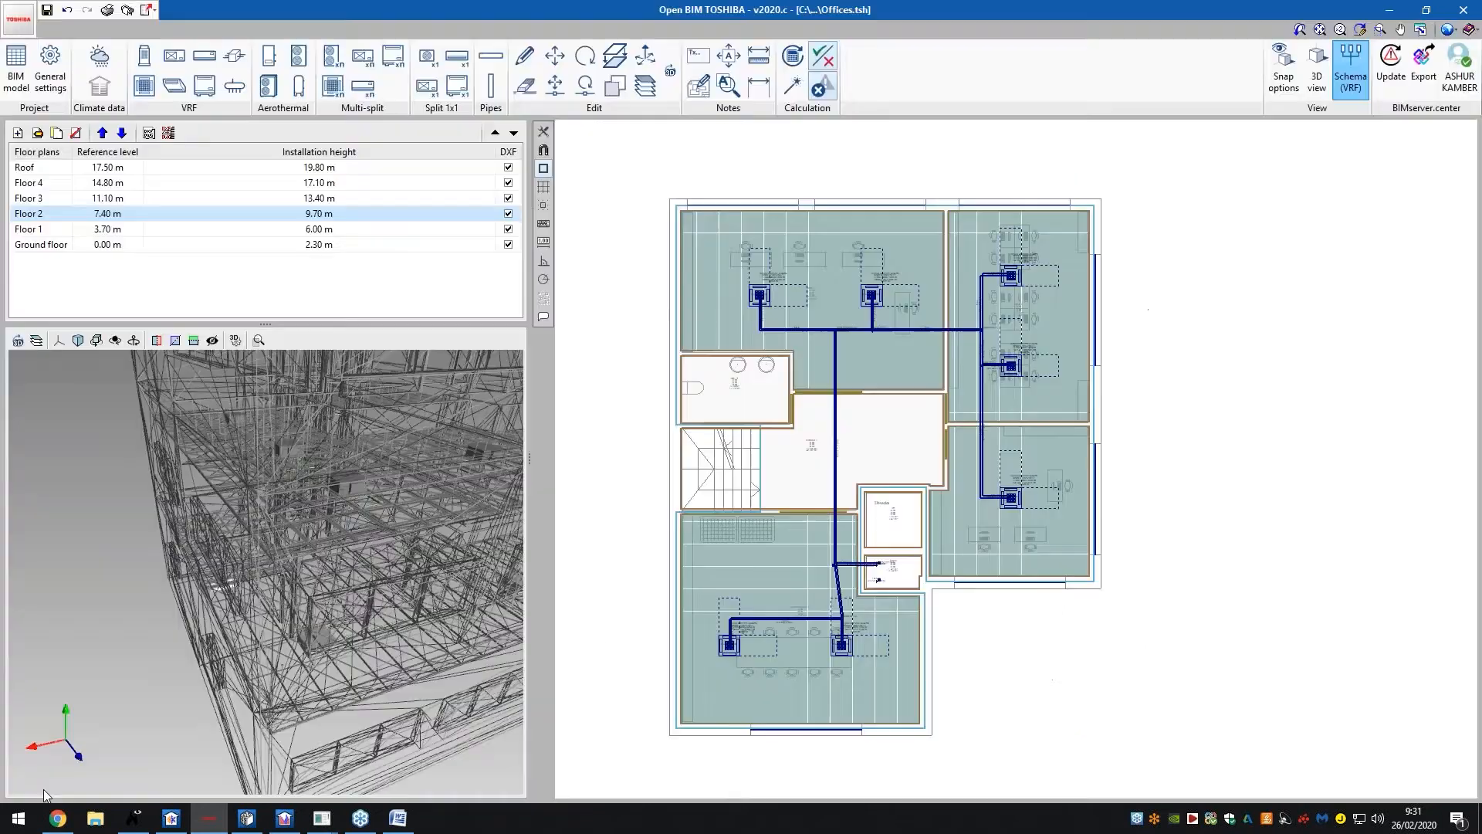
# Generate the VRF report and page through all 8 pages in whole-page view
pyautogui.click(109, 10)
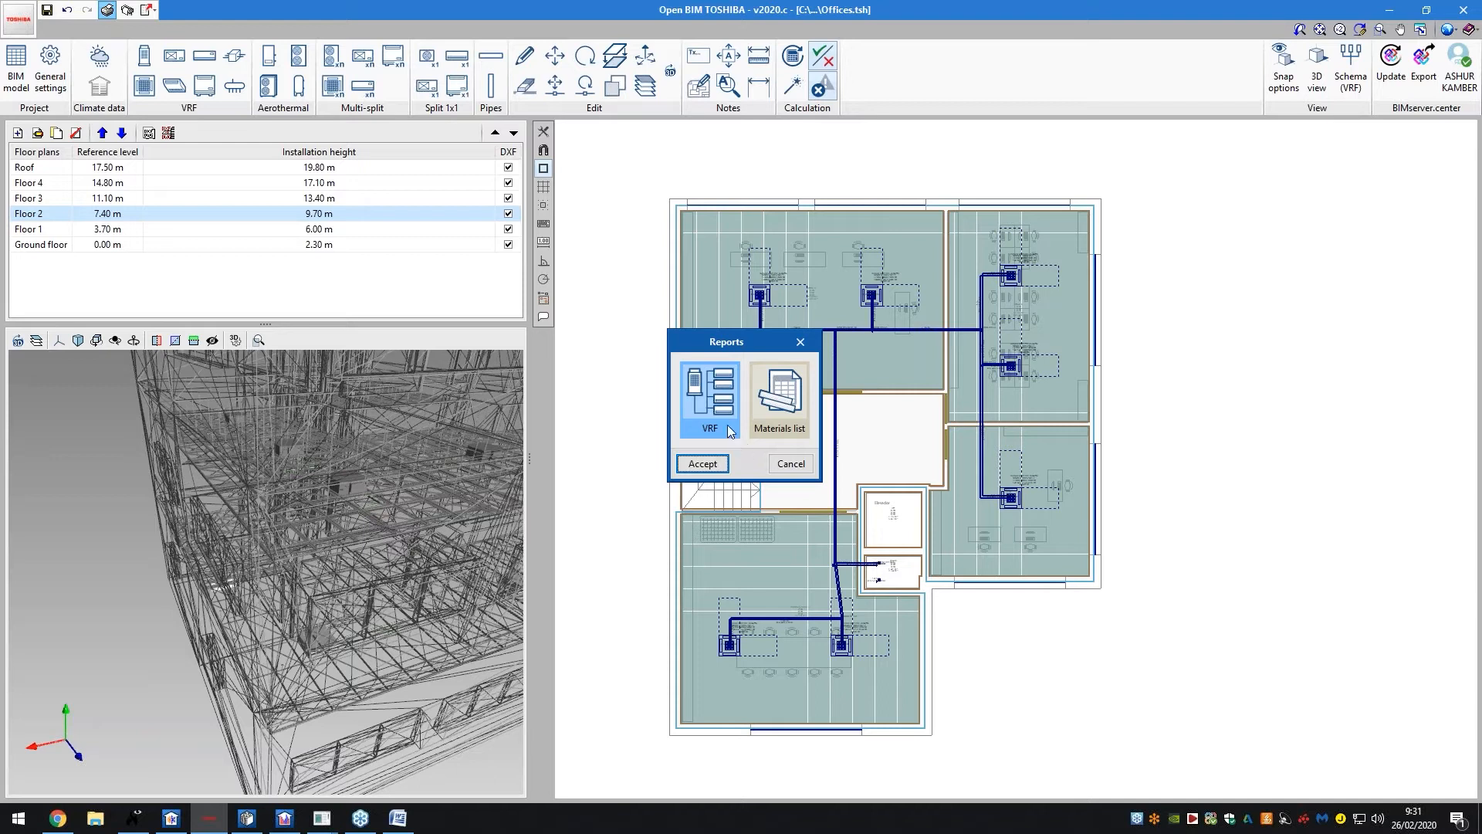
pyautogui.click(717, 464)
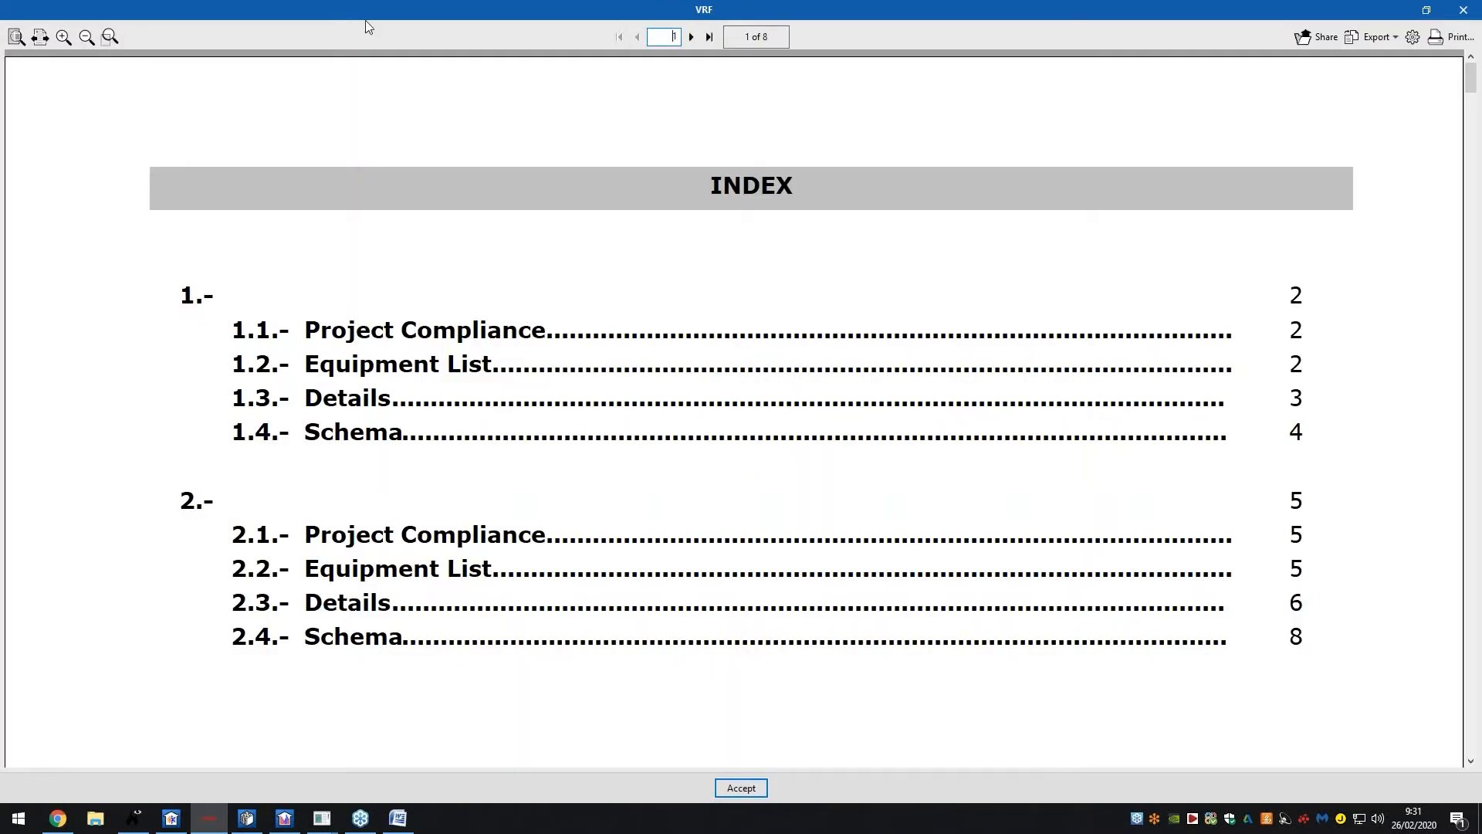
pyautogui.click(16, 37)
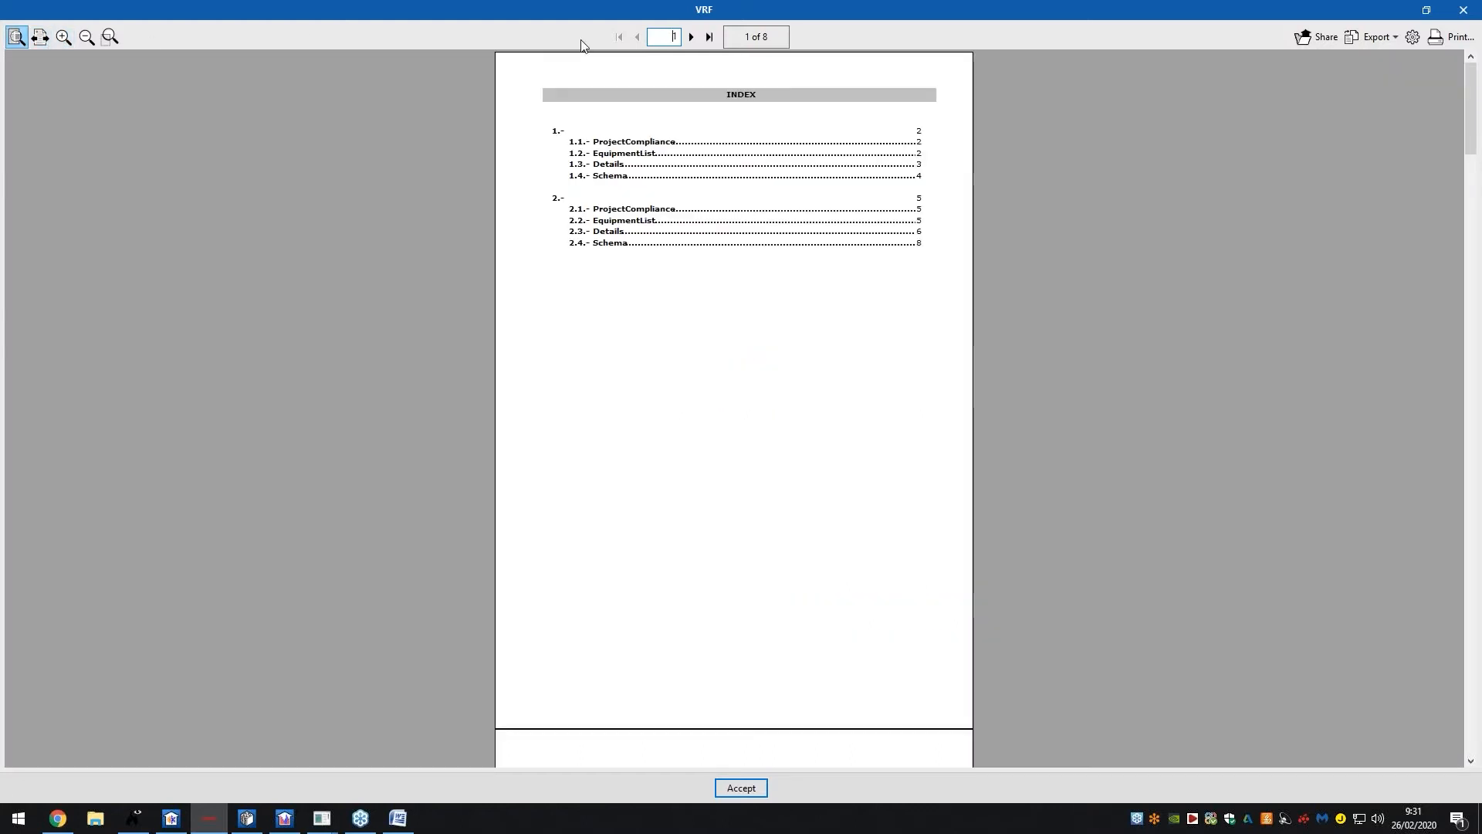
pyautogui.click(692, 36)
pyautogui.click(692, 37)
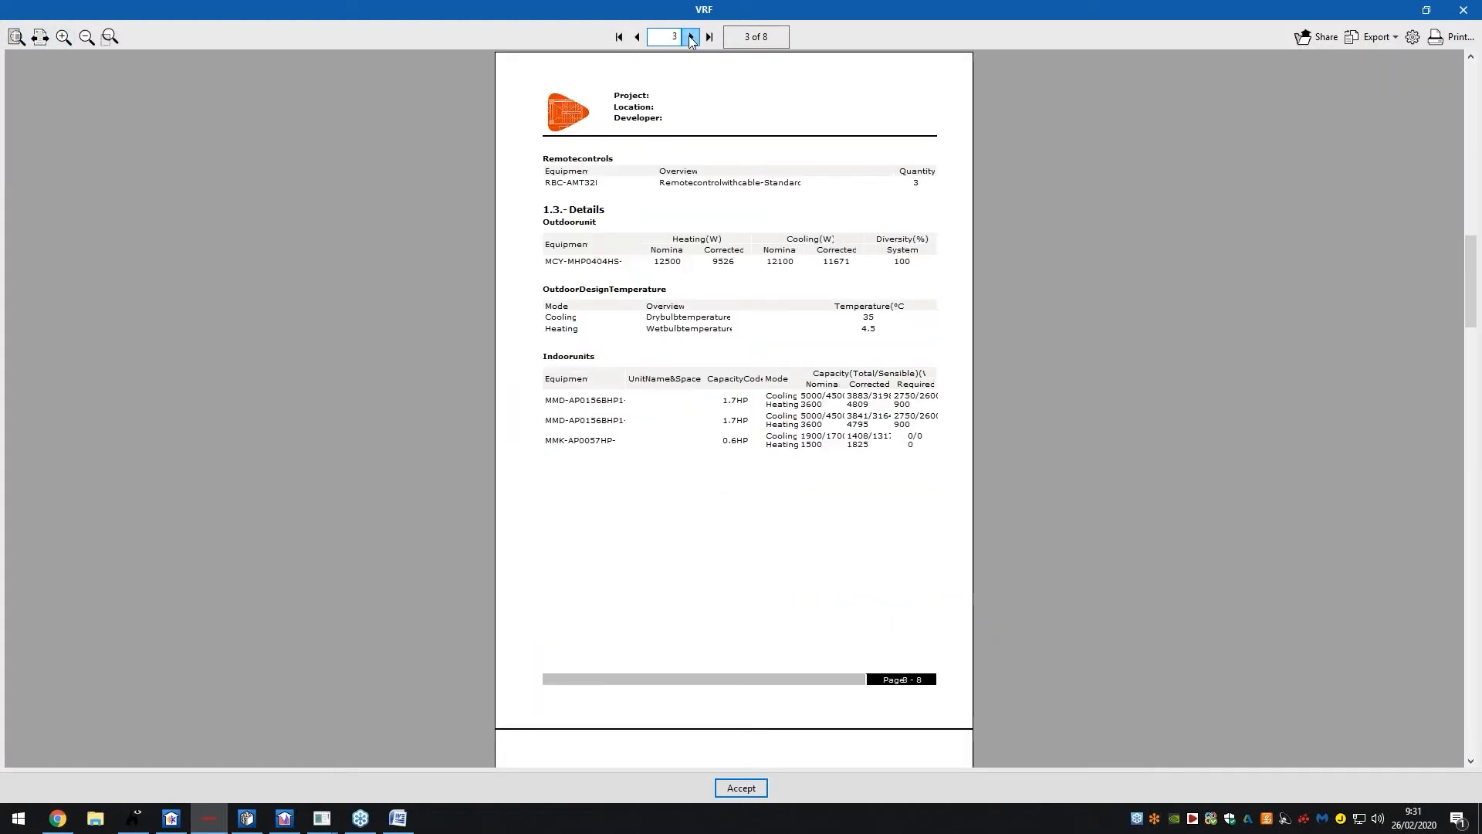
pyautogui.click(637, 36)
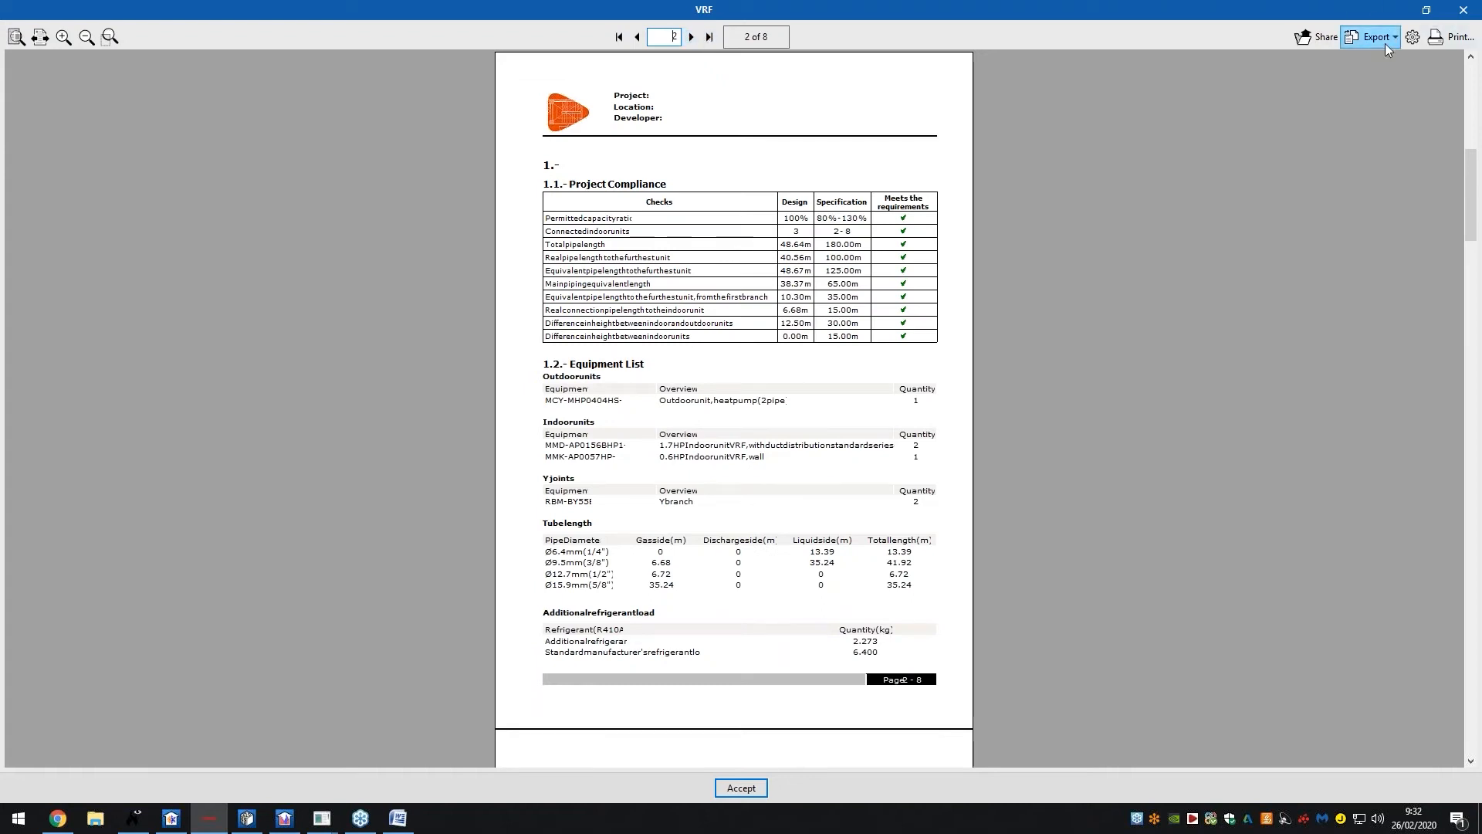
pyautogui.click(692, 36)
pyautogui.click(692, 36)
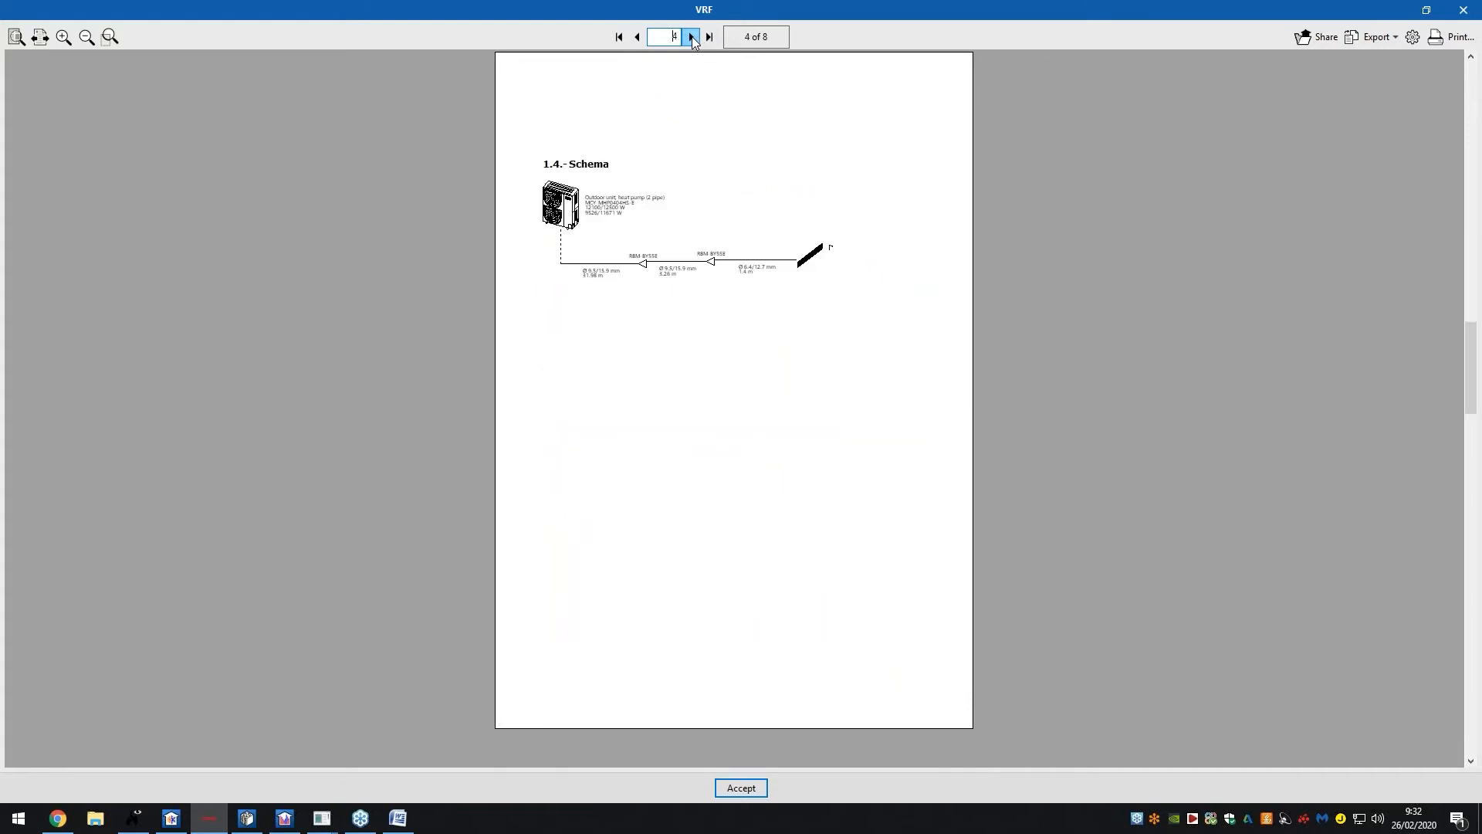
pyautogui.click(692, 36)
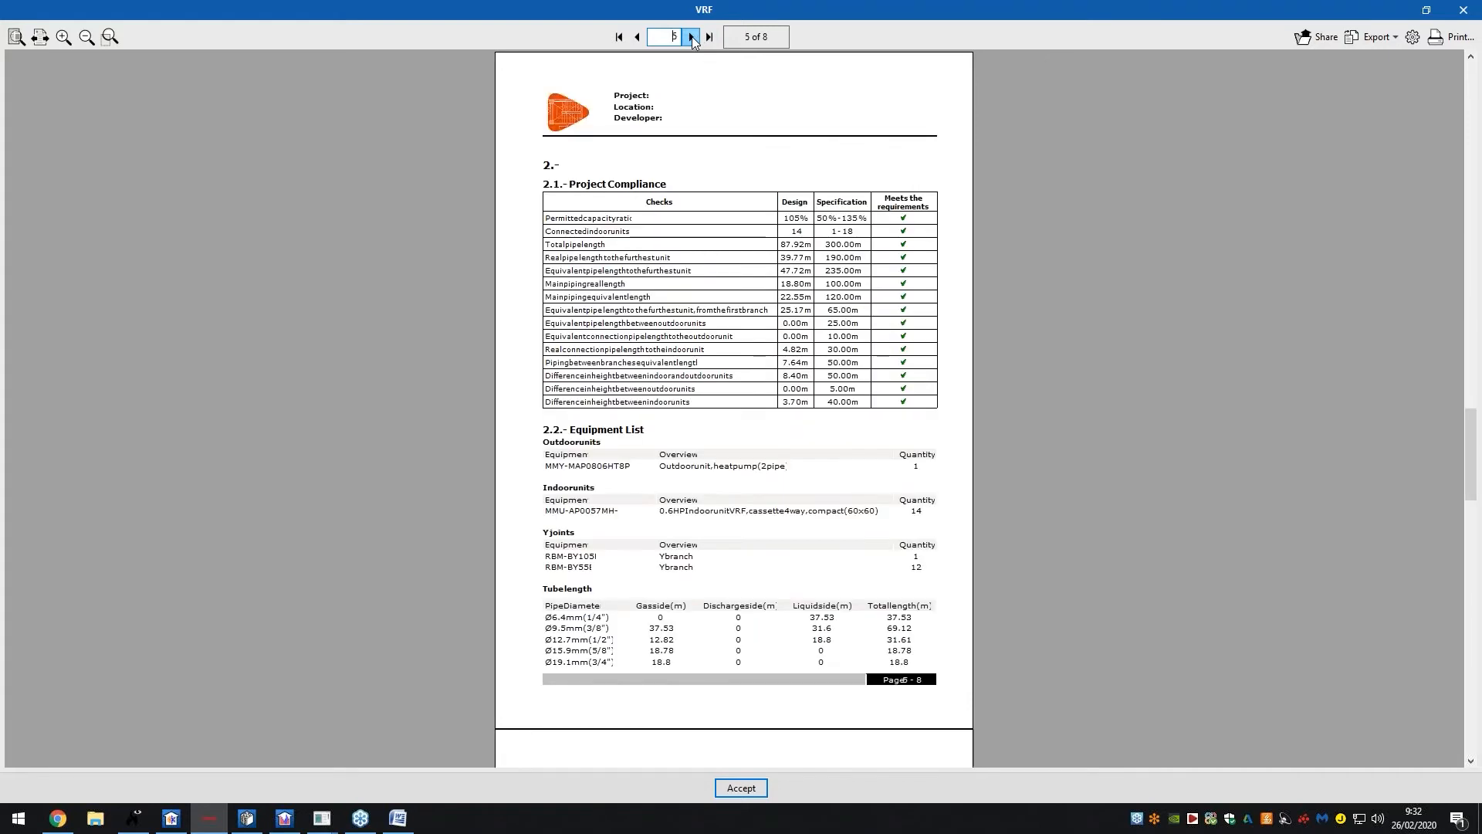
pyautogui.click(692, 37)
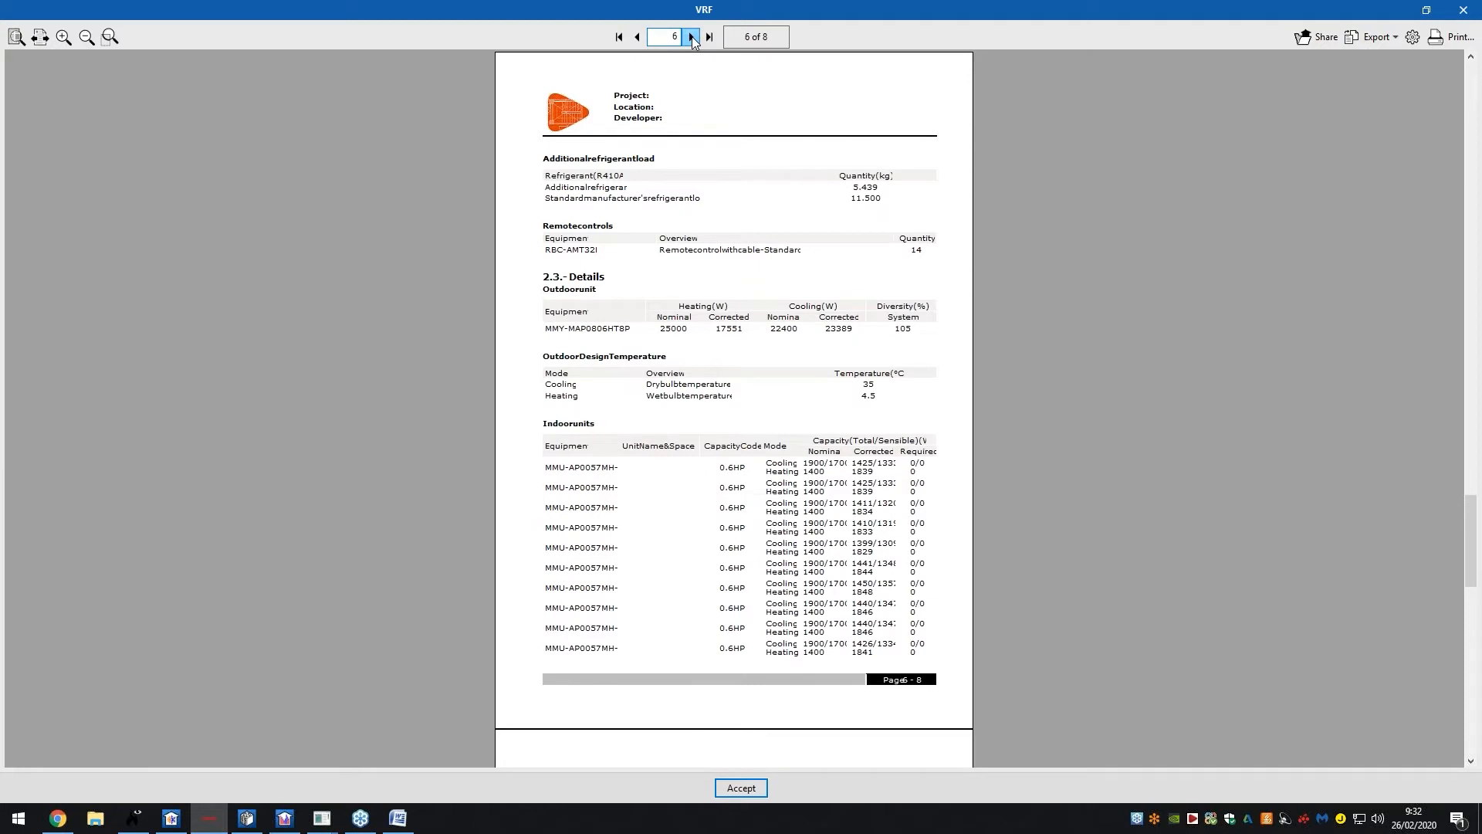
pyautogui.click(692, 36)
pyautogui.click(692, 36)
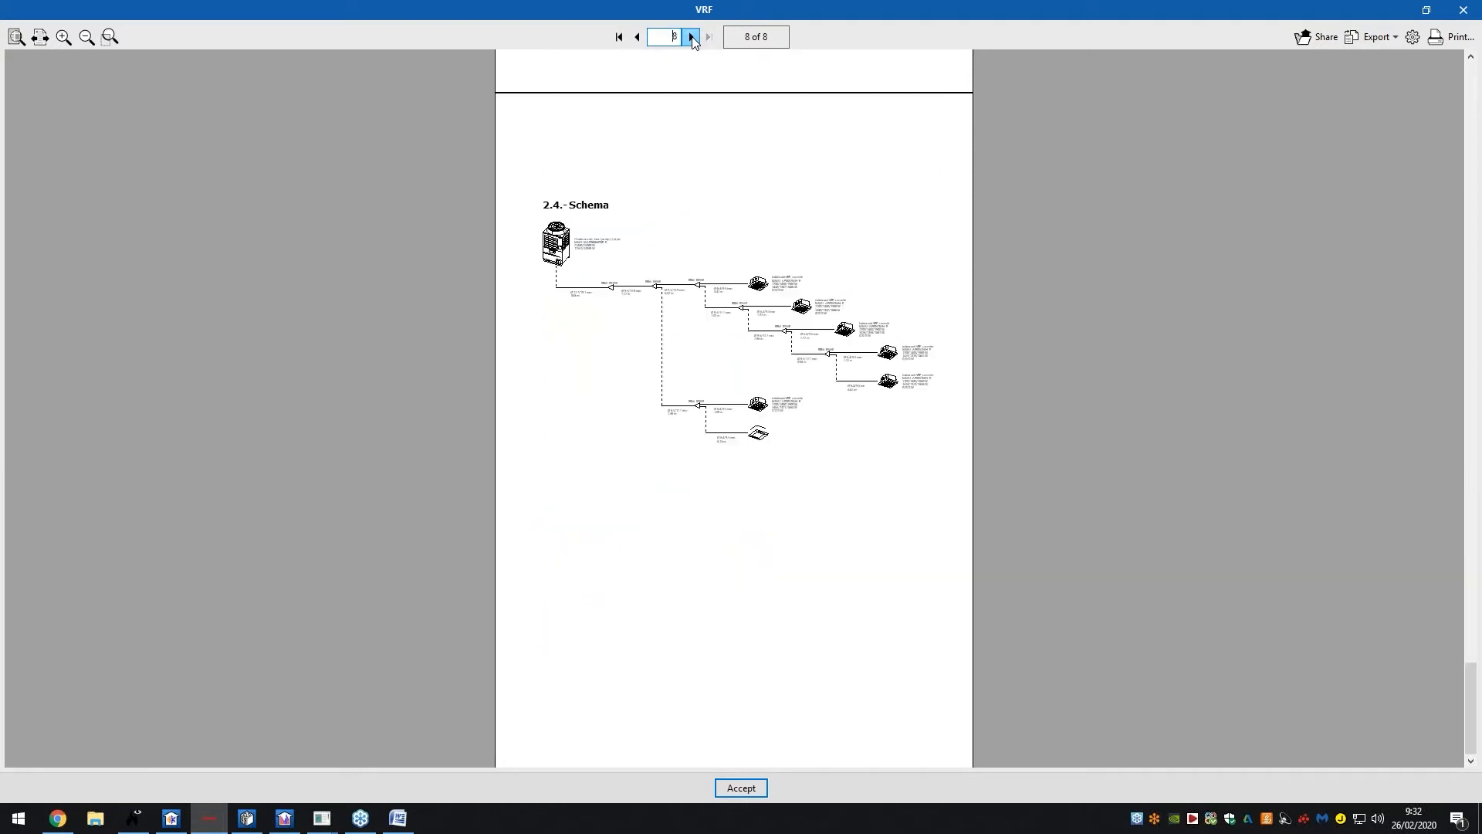
# Close the VRF report and generate the Materials list report
pyautogui.click(741, 787)
pyautogui.click(780, 402)
pyautogui.click(703, 464)
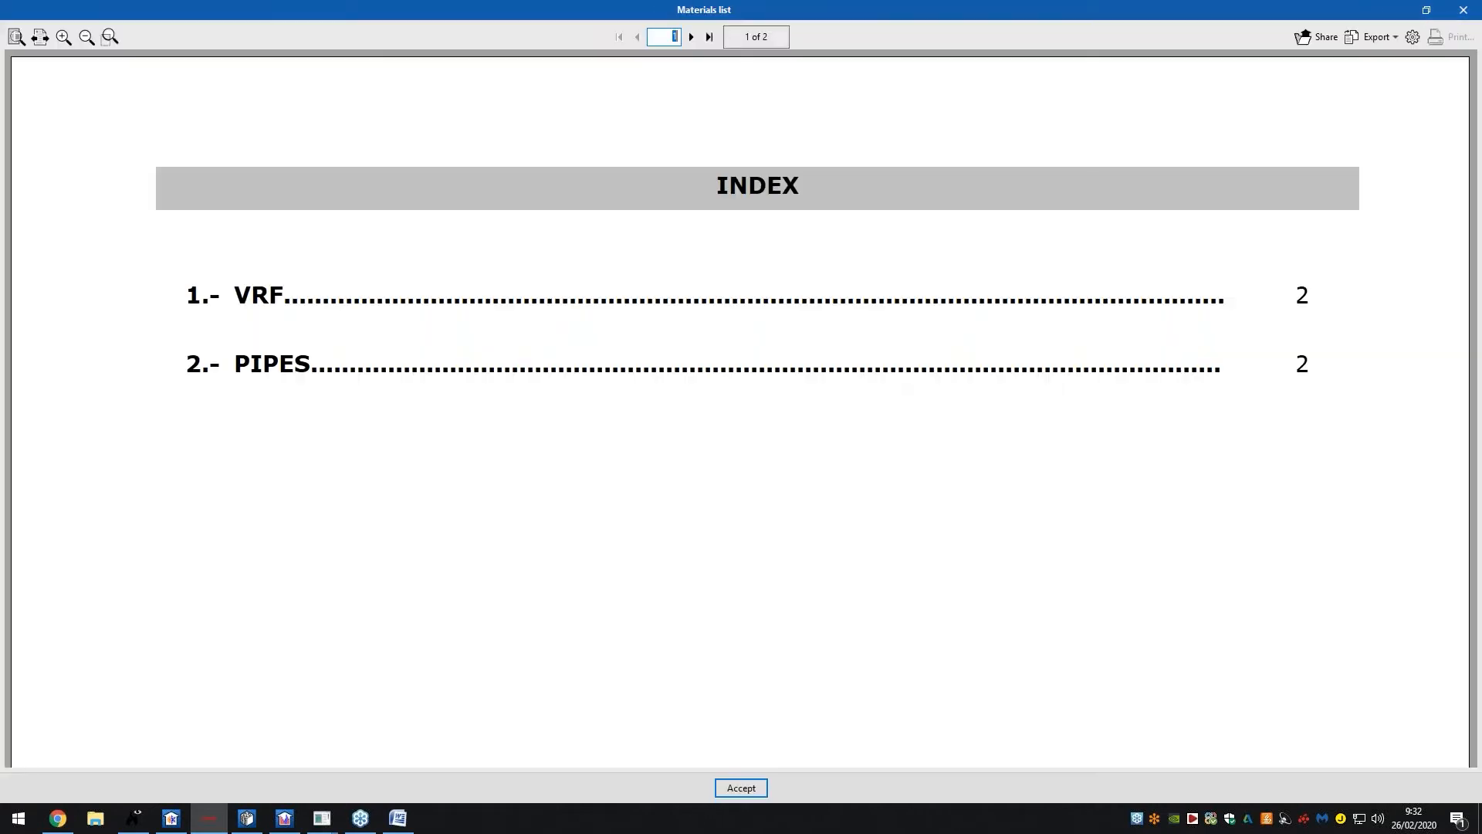
# View both Materials list pages of VRF units and pipes, then close the report and dialog
pyautogui.click(40, 37)
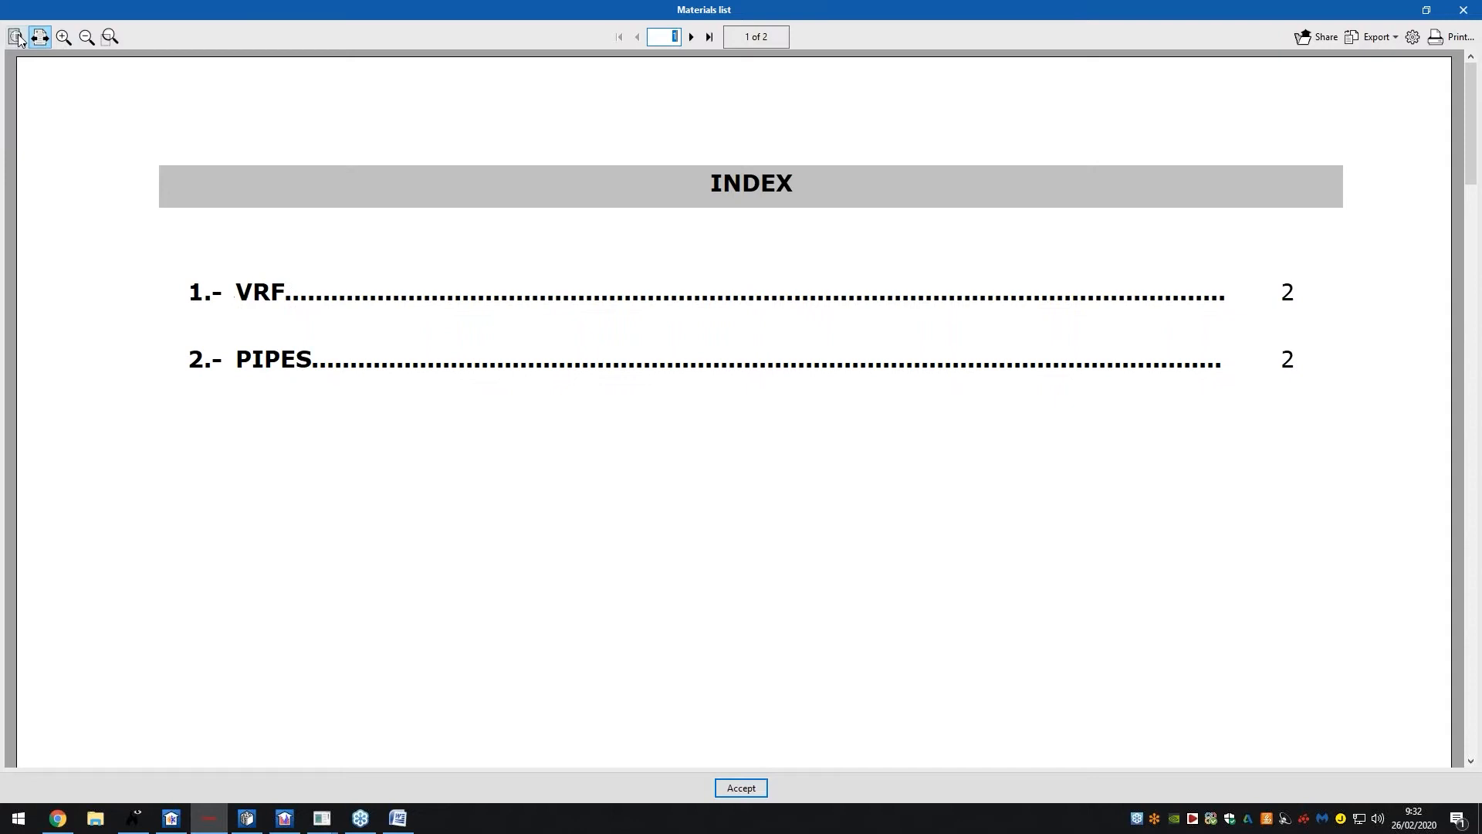
pyautogui.click(16, 36)
pyautogui.click(691, 36)
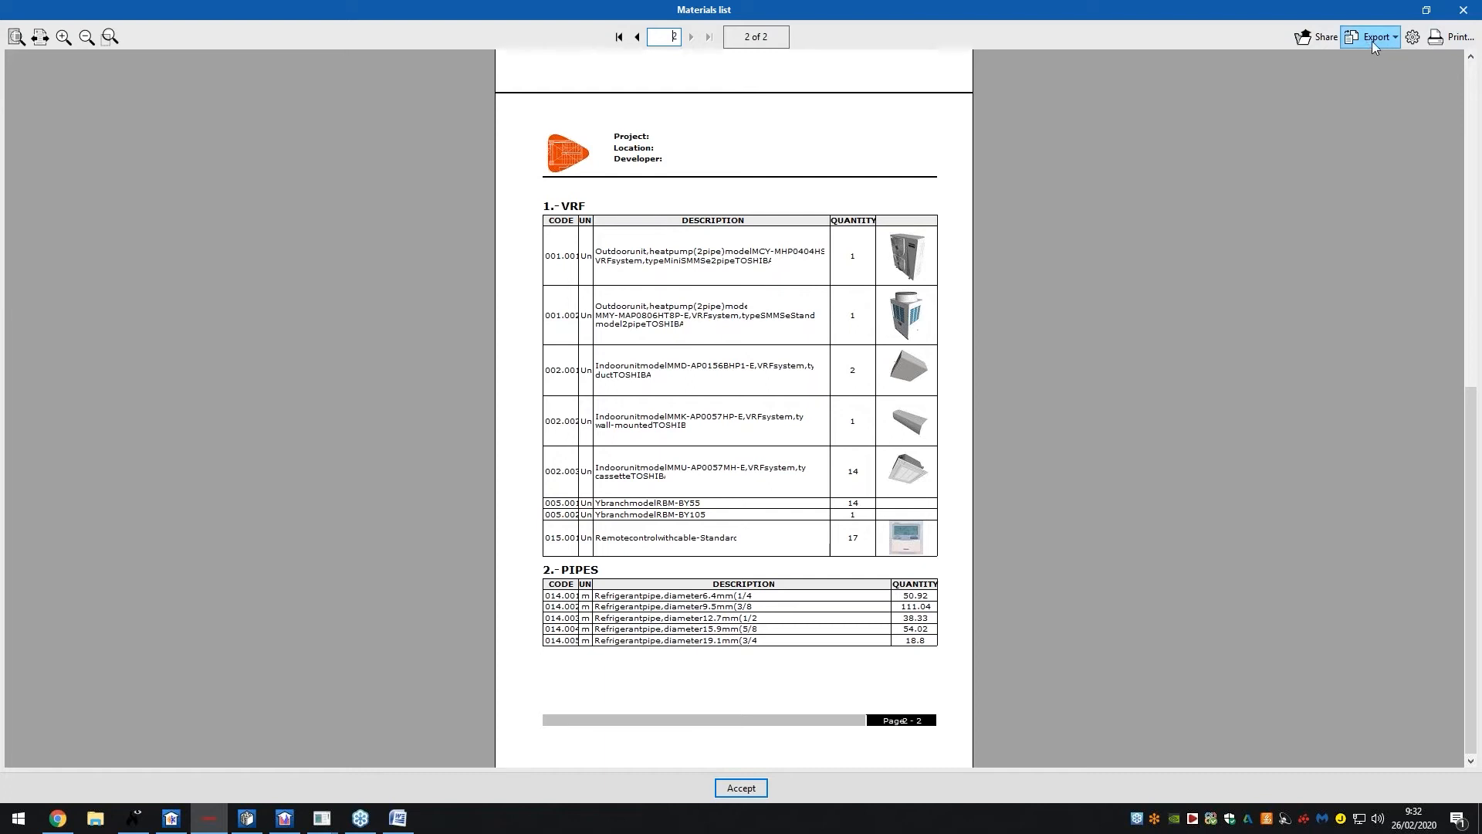
pyautogui.click(741, 788)
pyautogui.click(789, 467)
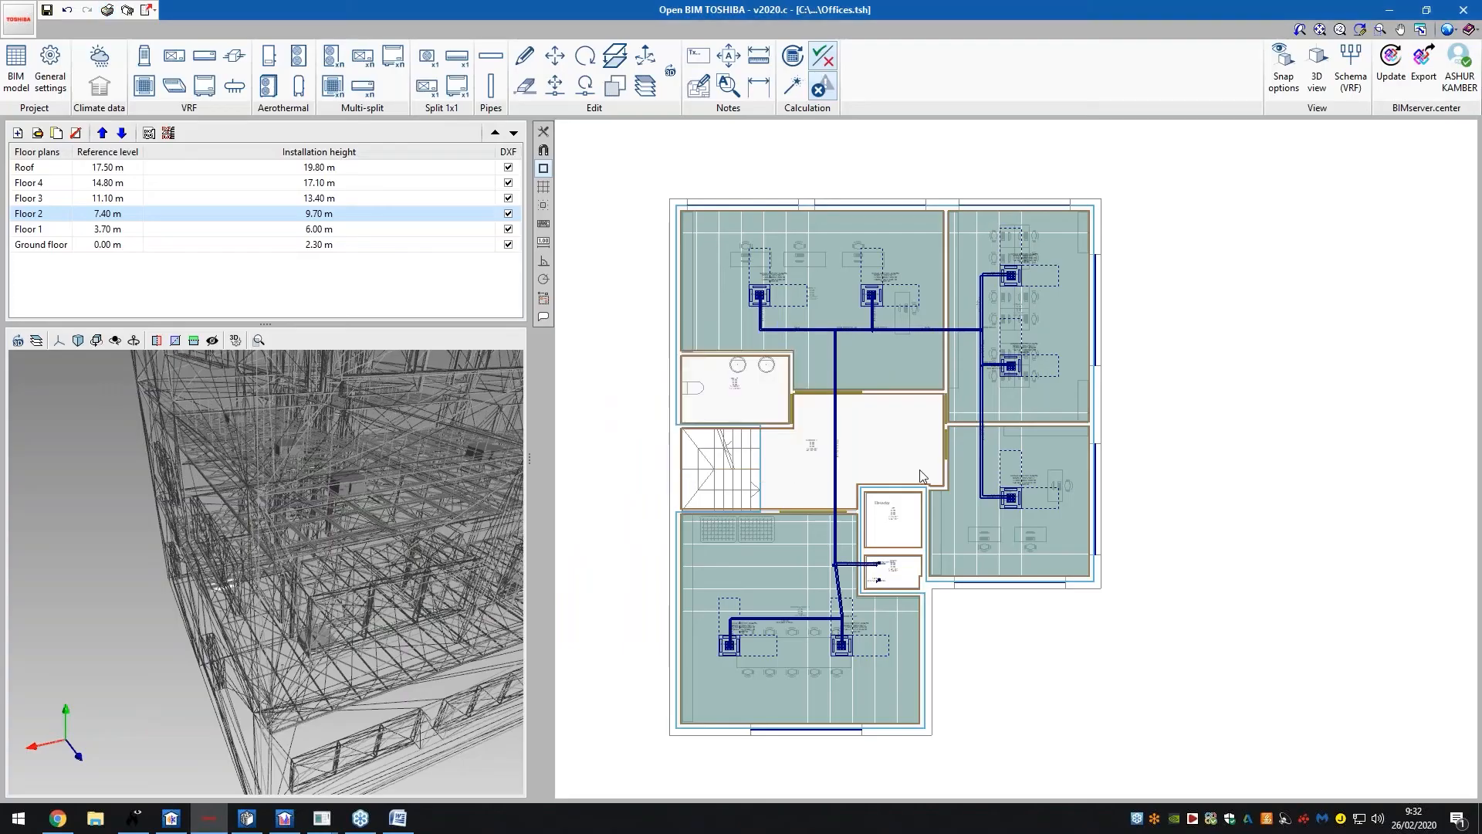
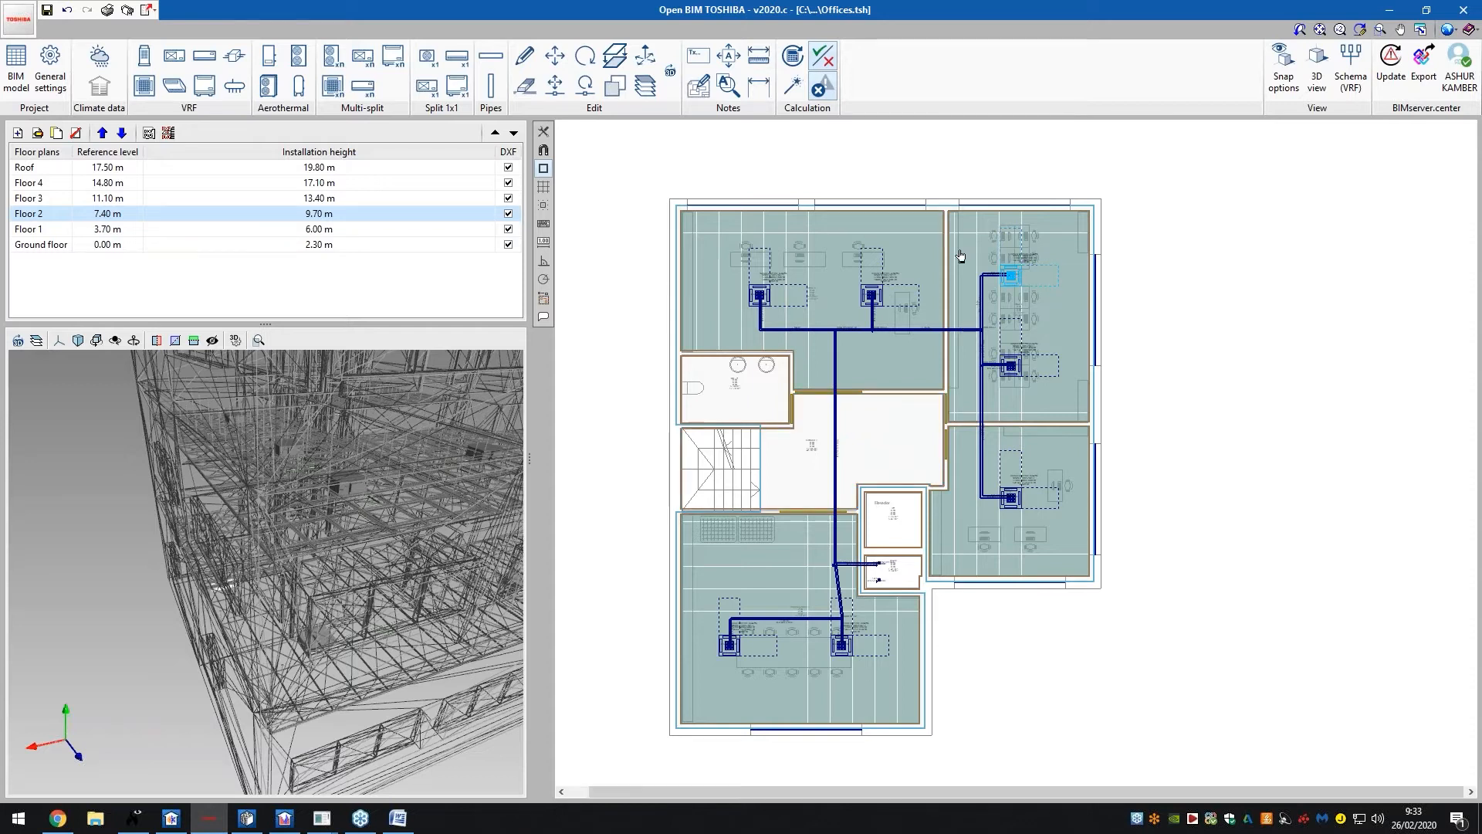
# Adjust the 3D view and add a new Floor plans drawing to the drawing list
pyautogui.scroll(3, 977, 250)
pyautogui.scroll(5, 863, 284)
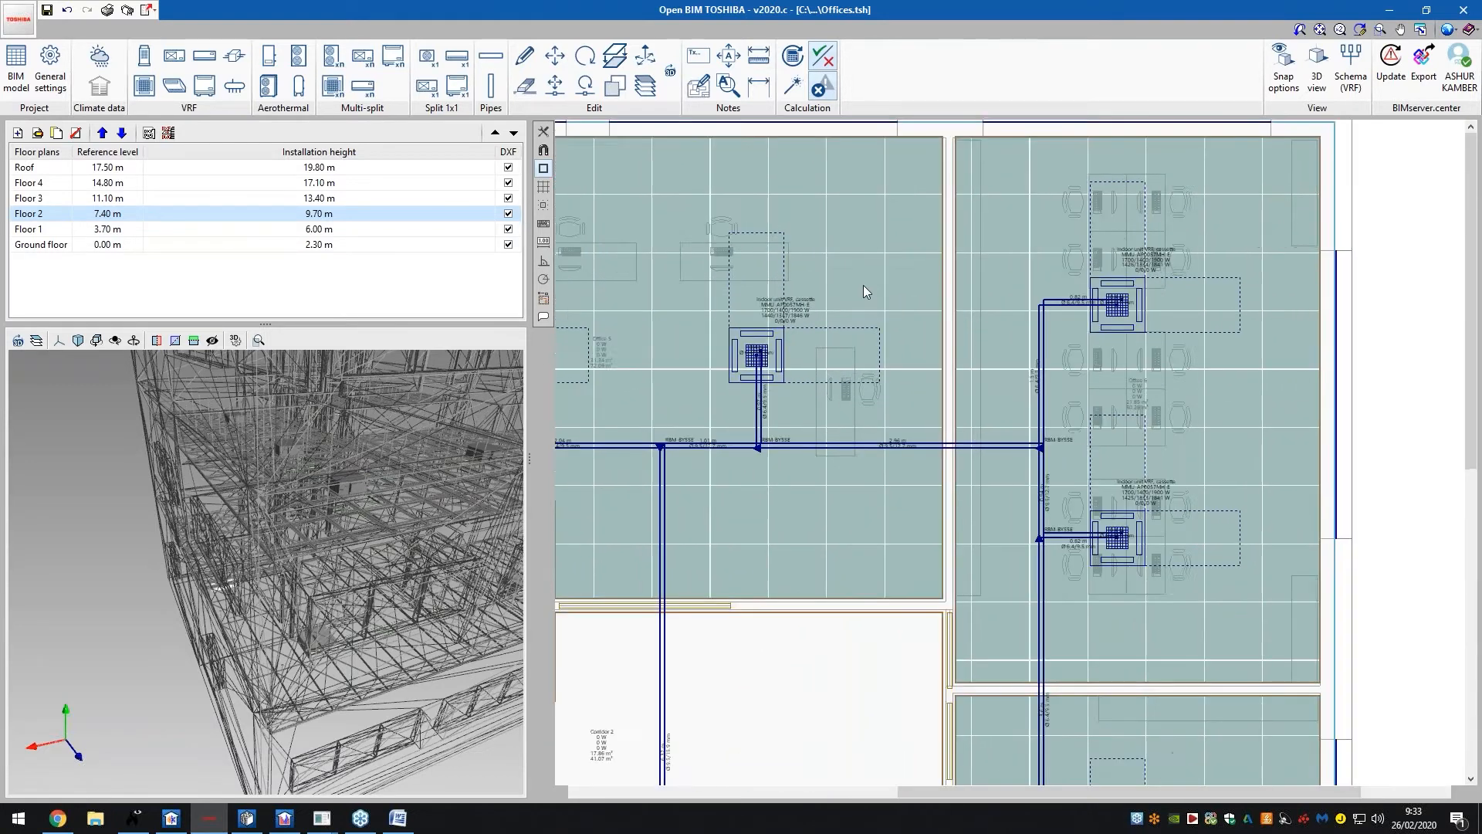
pyautogui.scroll(-4, 1021, 301)
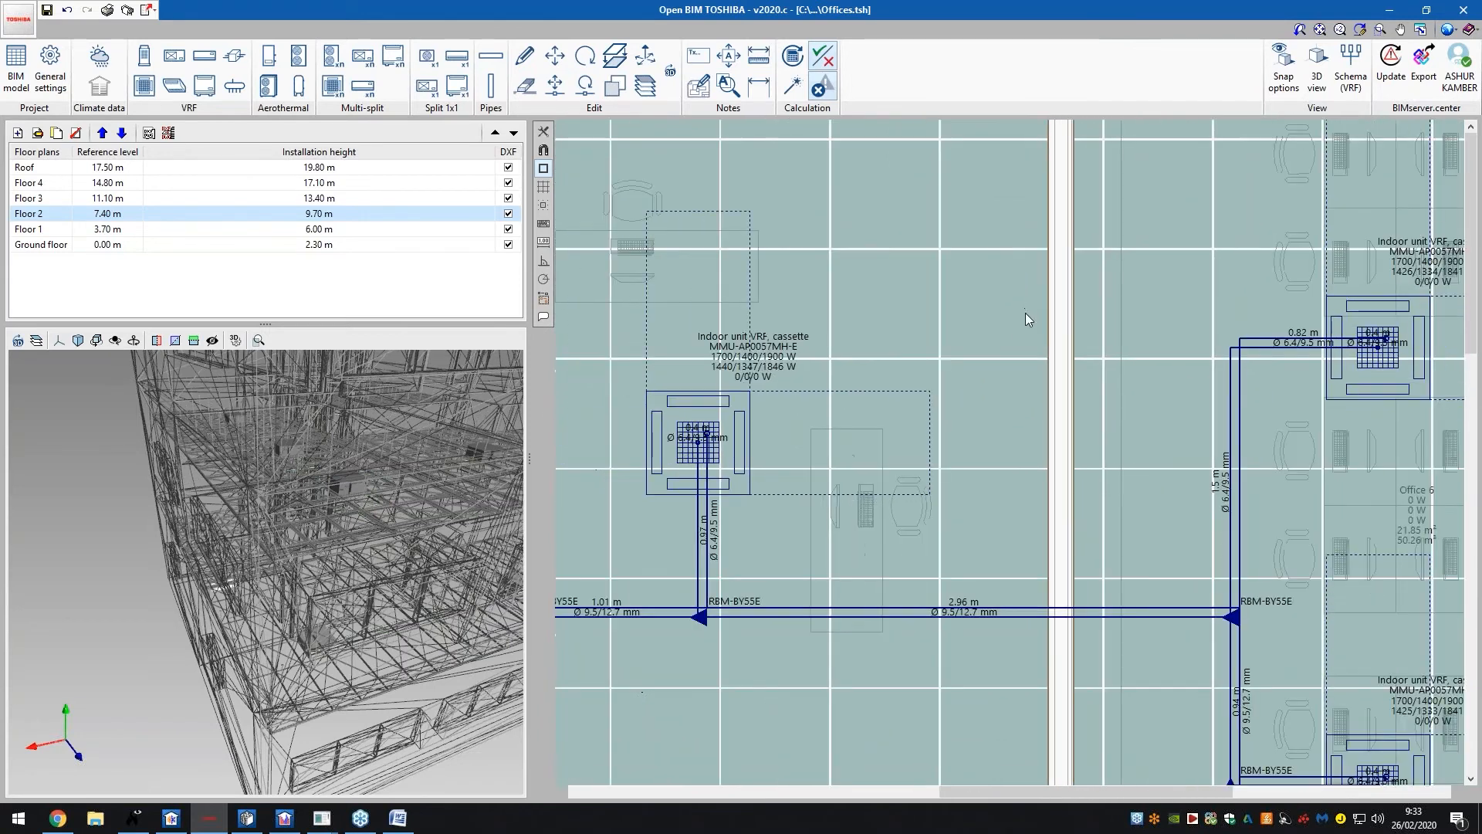
pyautogui.moveTo(355, 509); pyautogui.dragTo(382, 484)
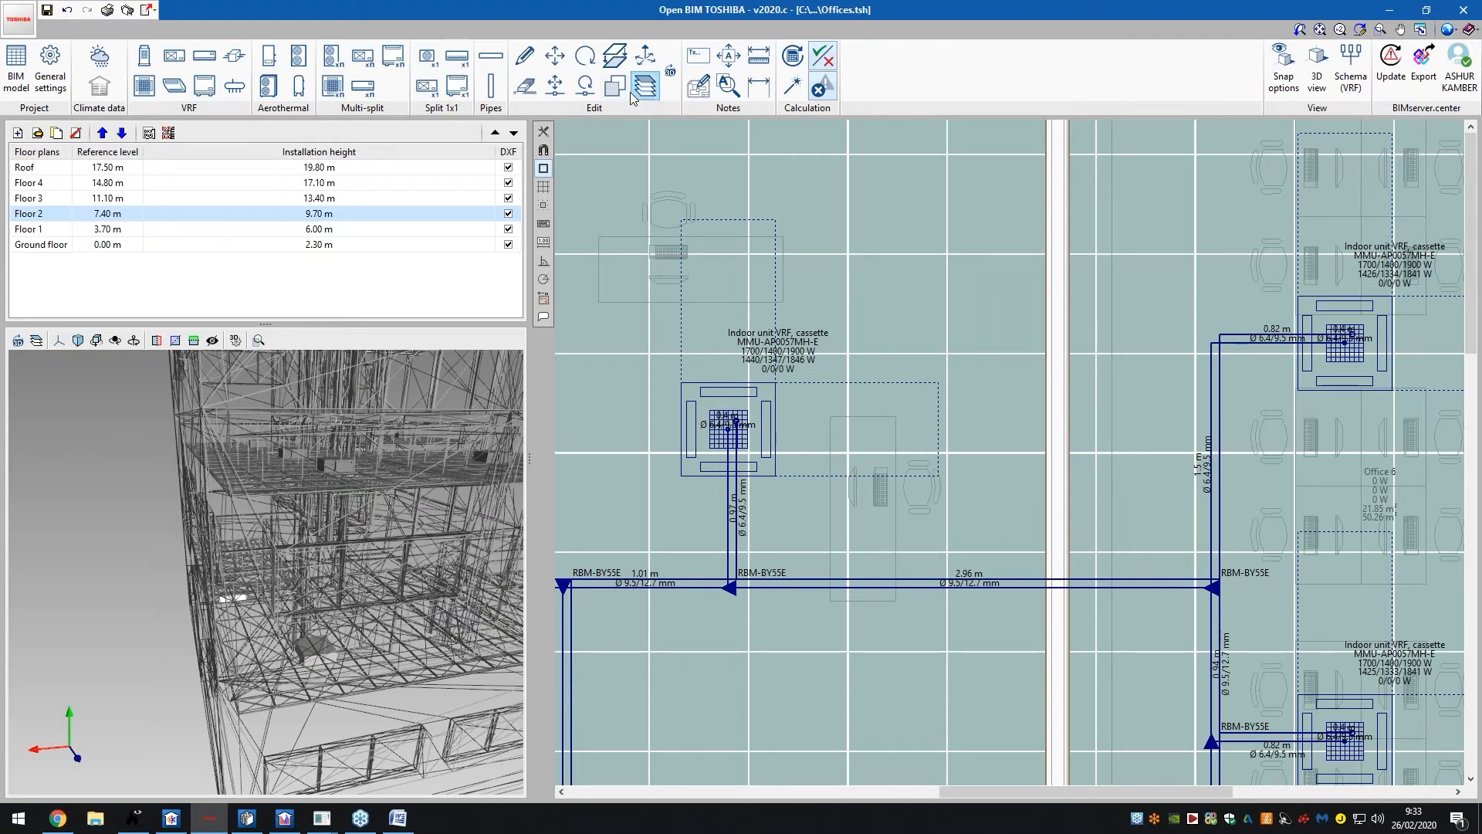
pyautogui.scroll(-2, 792, 367)
pyautogui.scroll(-3, 796, 365)
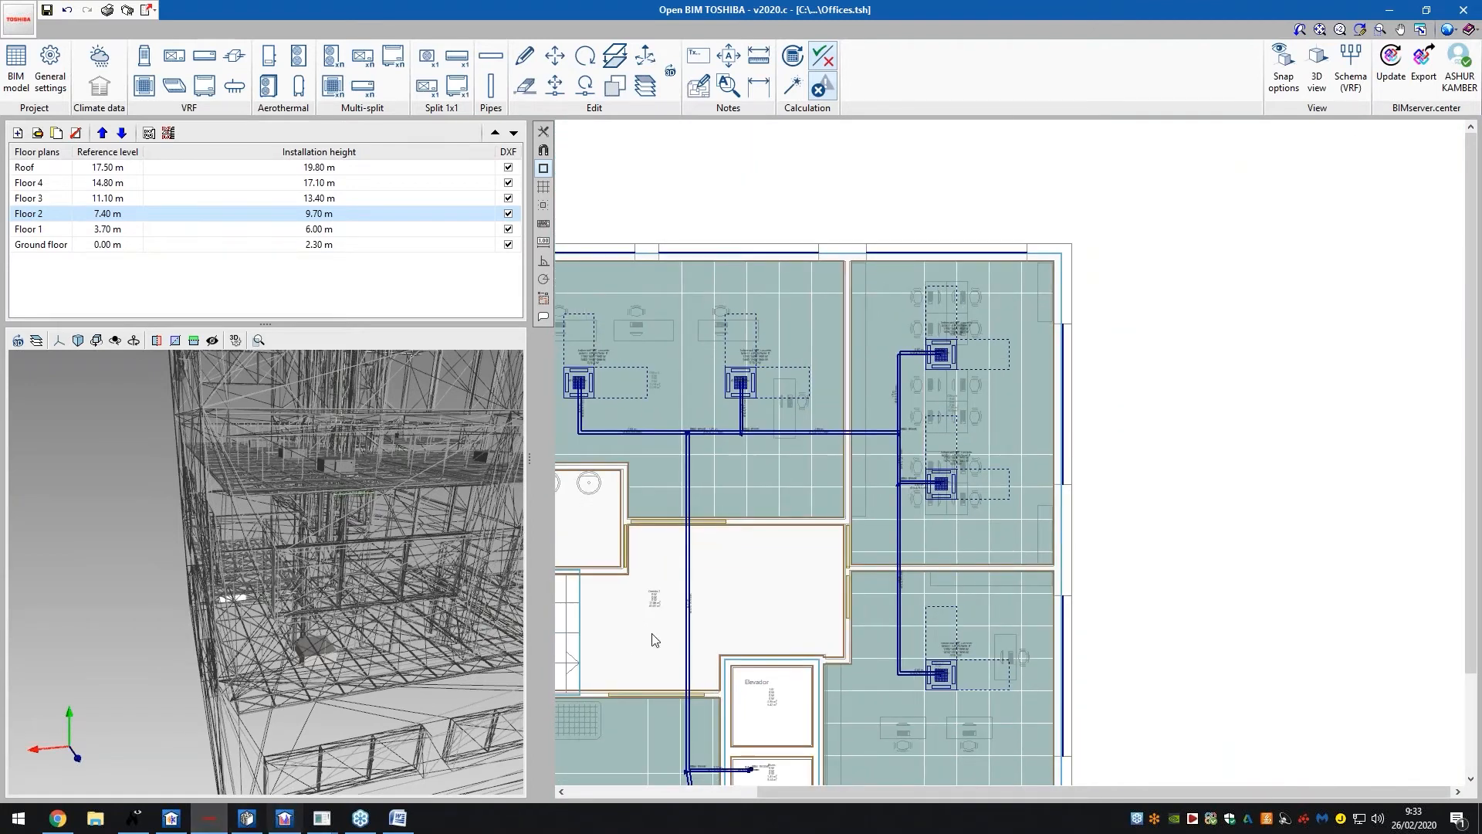
pyautogui.scroll(-2, 772, 587)
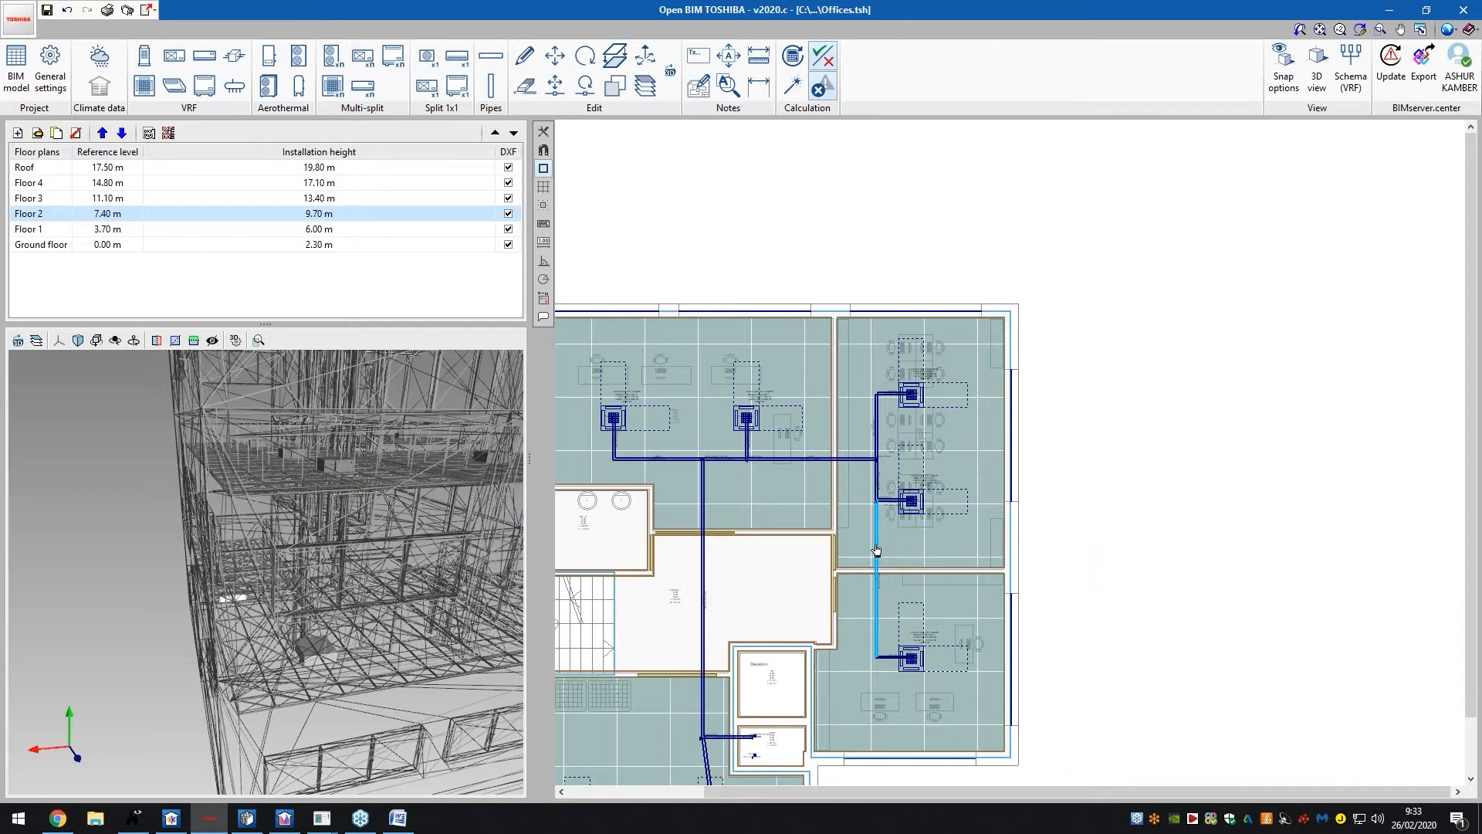
pyautogui.scroll(-1, 861, 521)
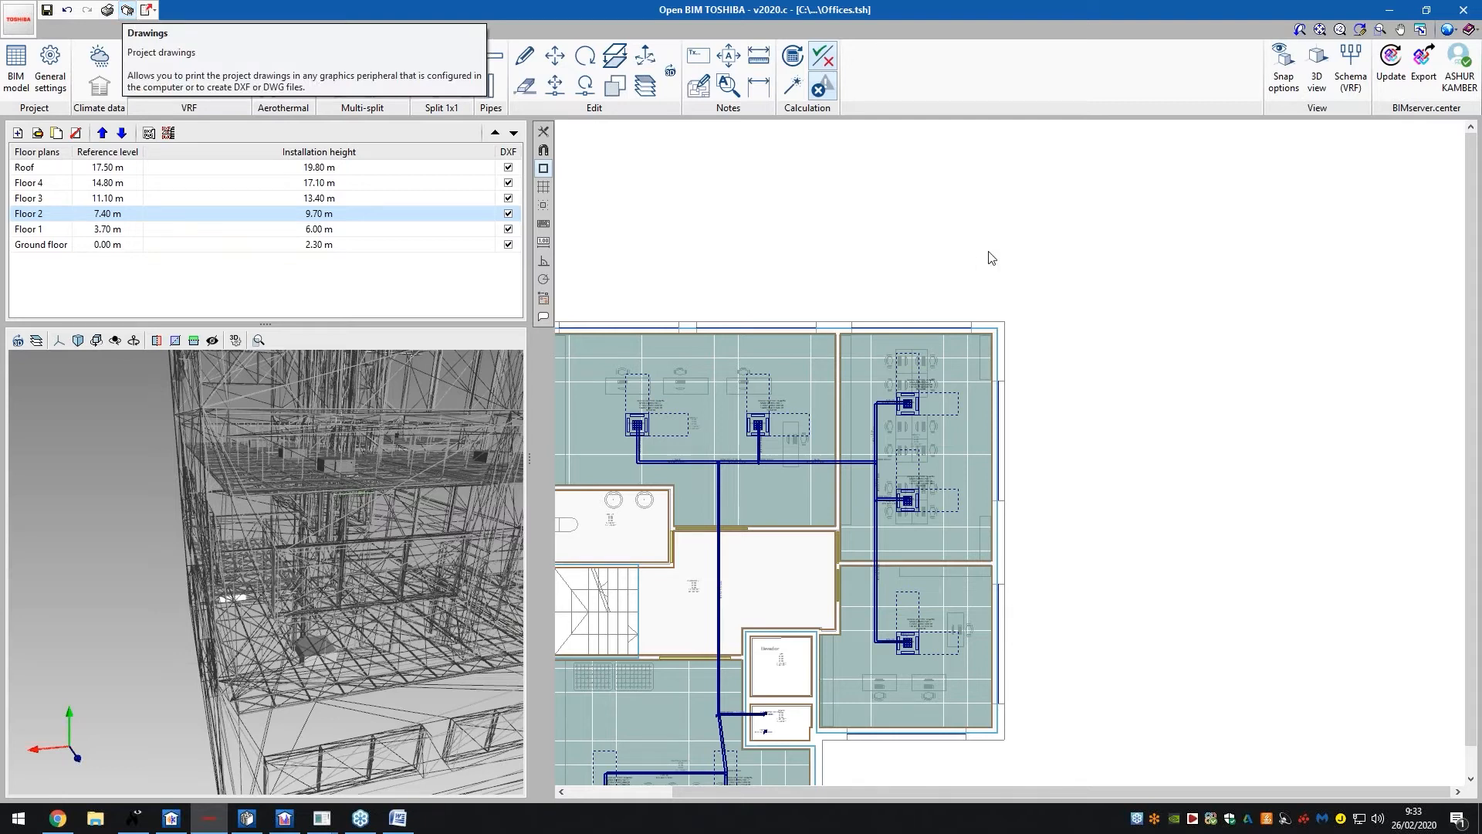
pyautogui.click(127, 11)
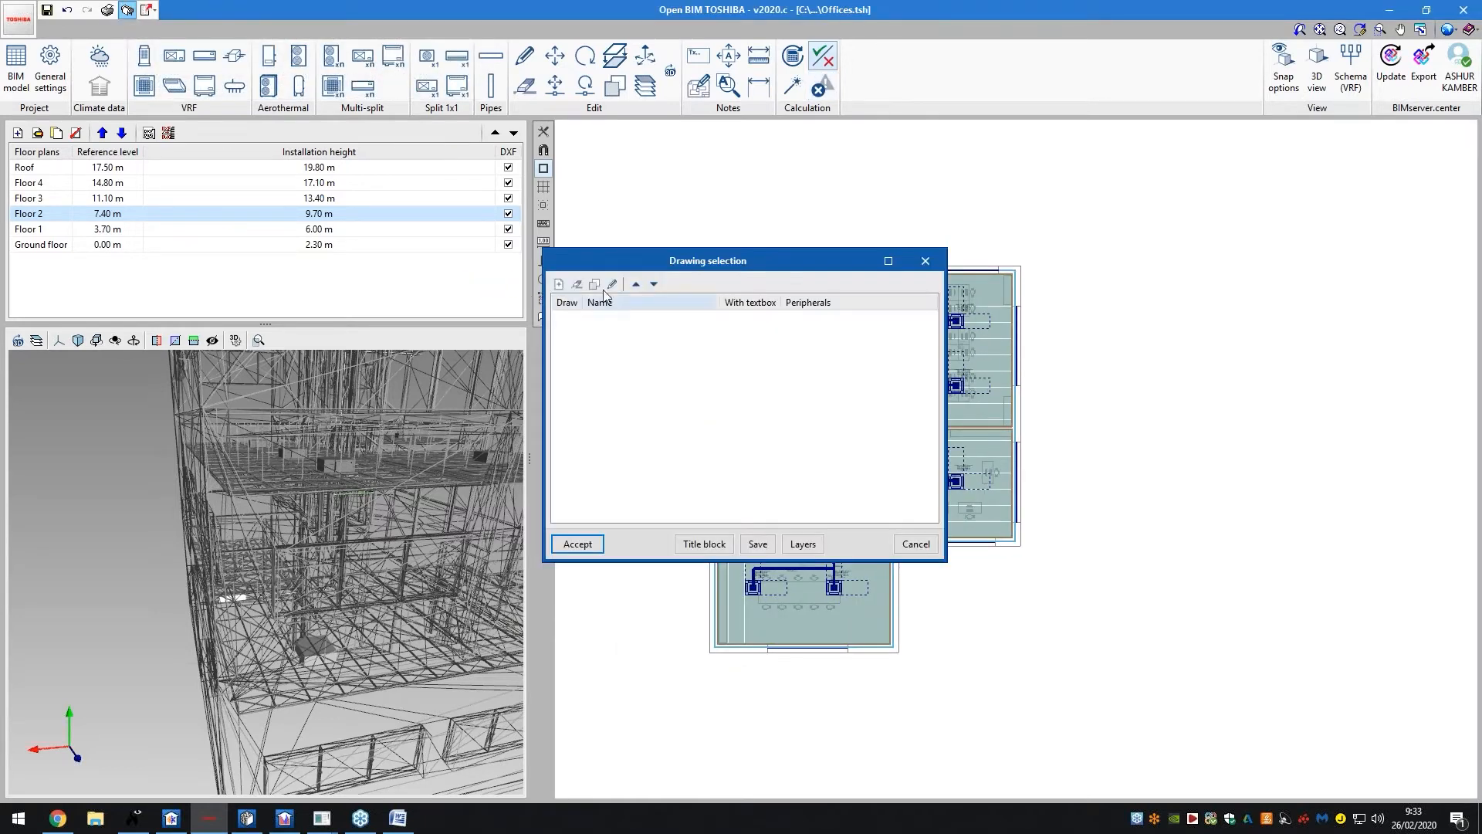
pyautogui.click(562, 284)
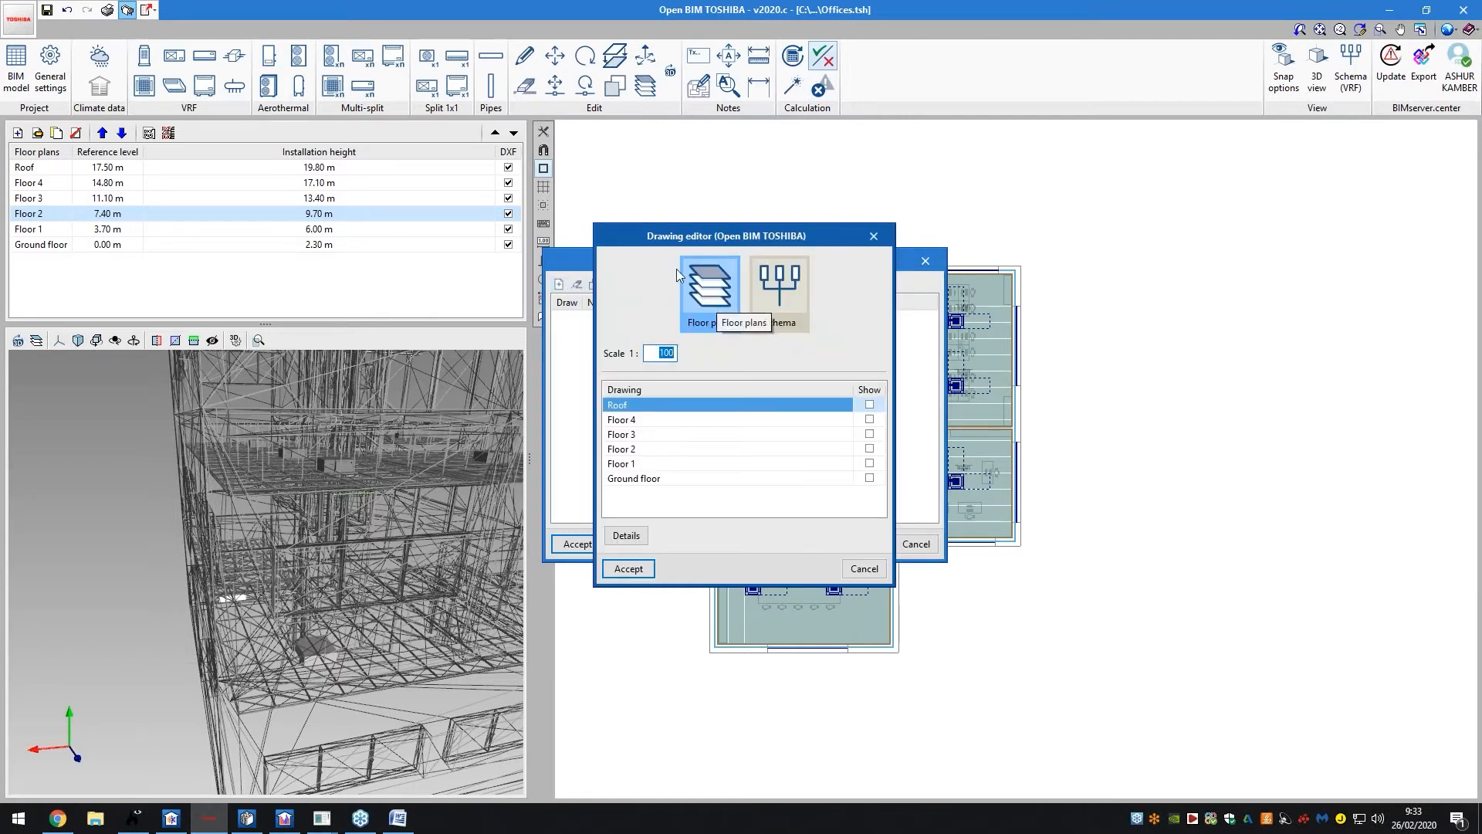
pyautogui.click(776, 297)
pyautogui.click(722, 297)
# Show only Floor 1 and Ground floor, then generate the A4 sheet at 1:100
pyautogui.click(869, 404)
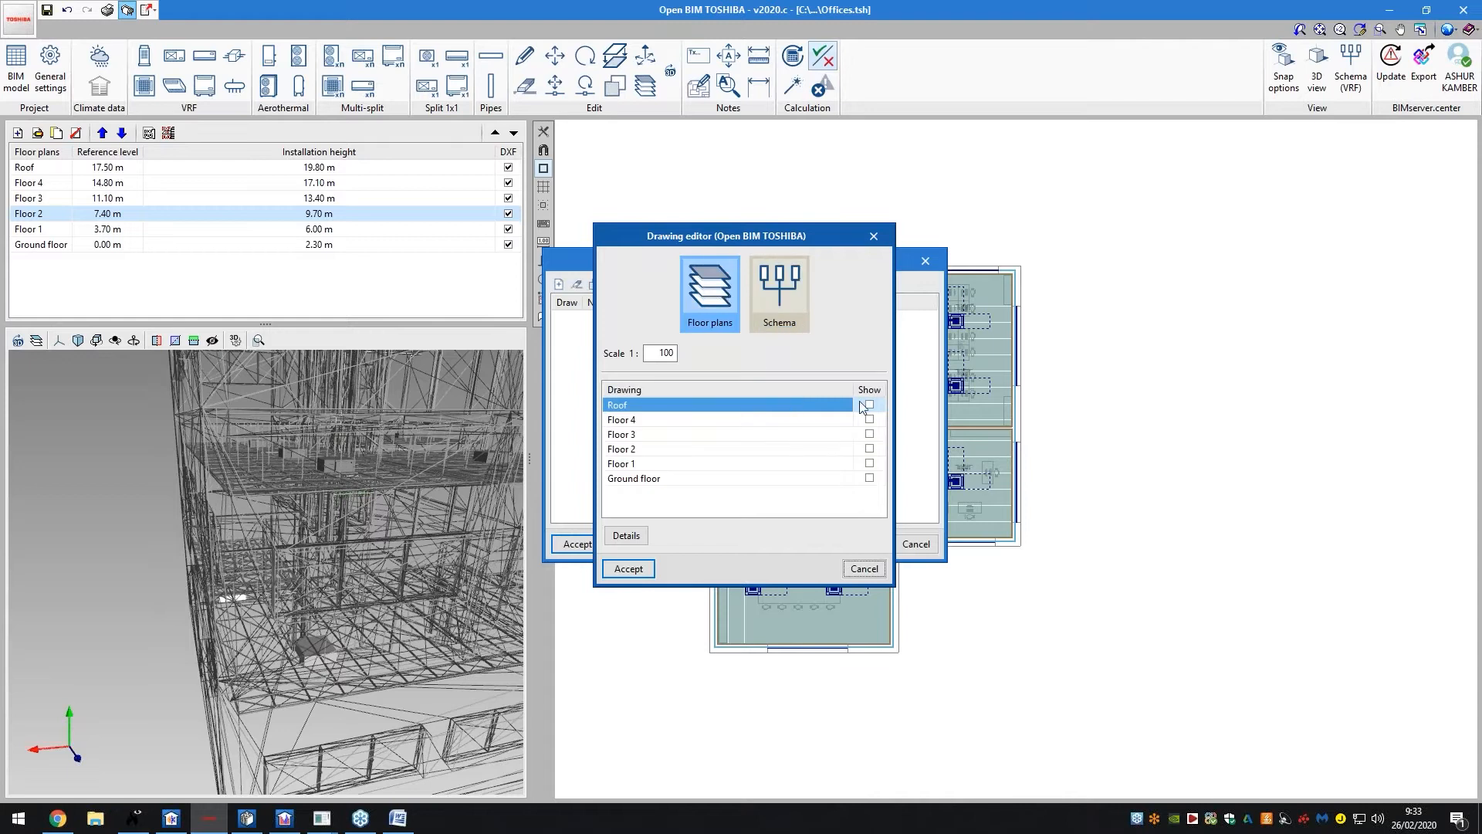
pyautogui.click(869, 419)
pyautogui.click(870, 434)
pyautogui.click(870, 448)
pyautogui.click(869, 463)
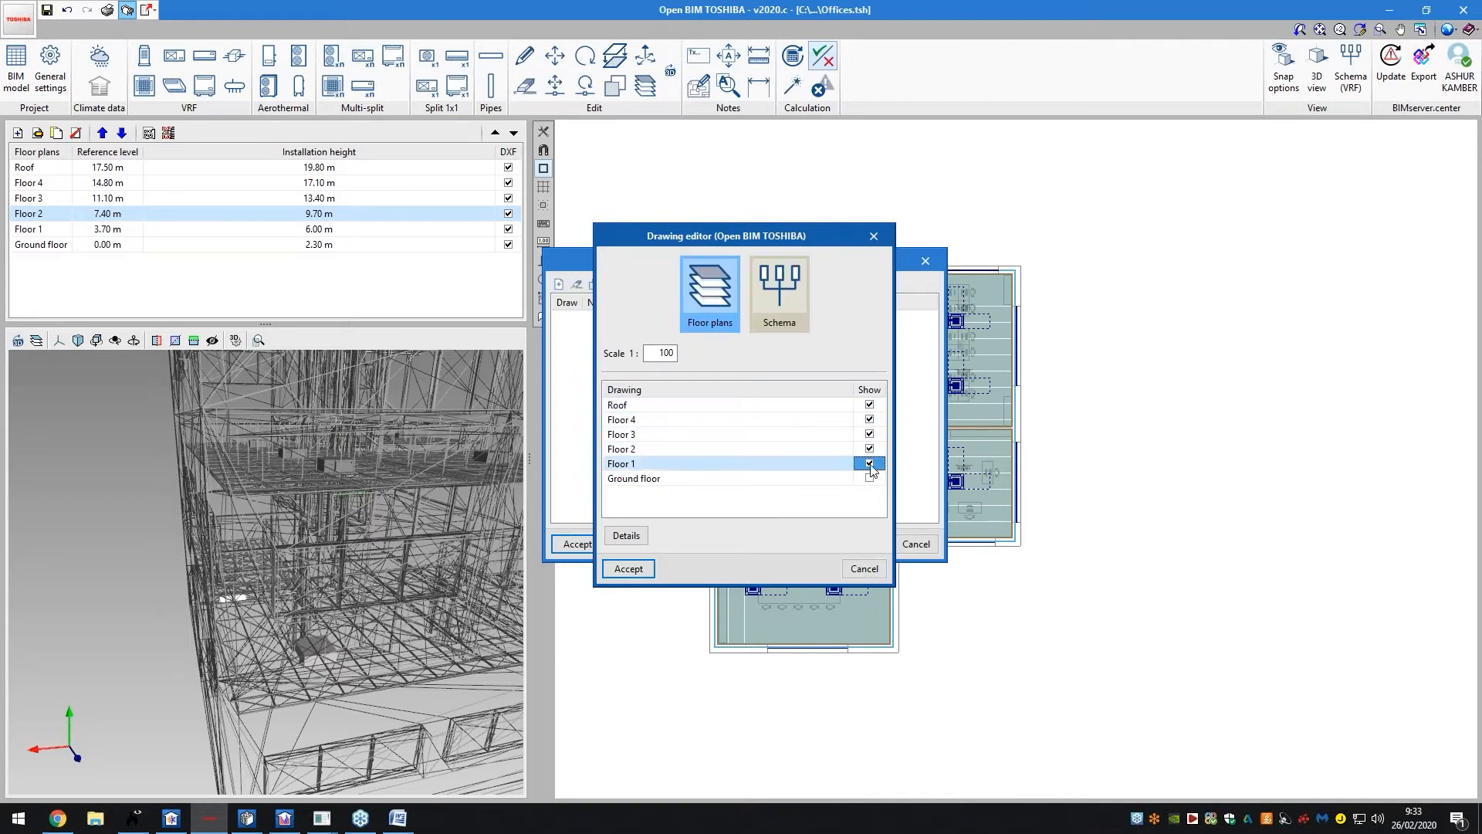
pyautogui.click(869, 478)
pyautogui.click(871, 392)
pyautogui.click(885, 438)
pyautogui.click(869, 478)
pyautogui.click(870, 463)
pyautogui.click(636, 574)
pyautogui.click(578, 543)
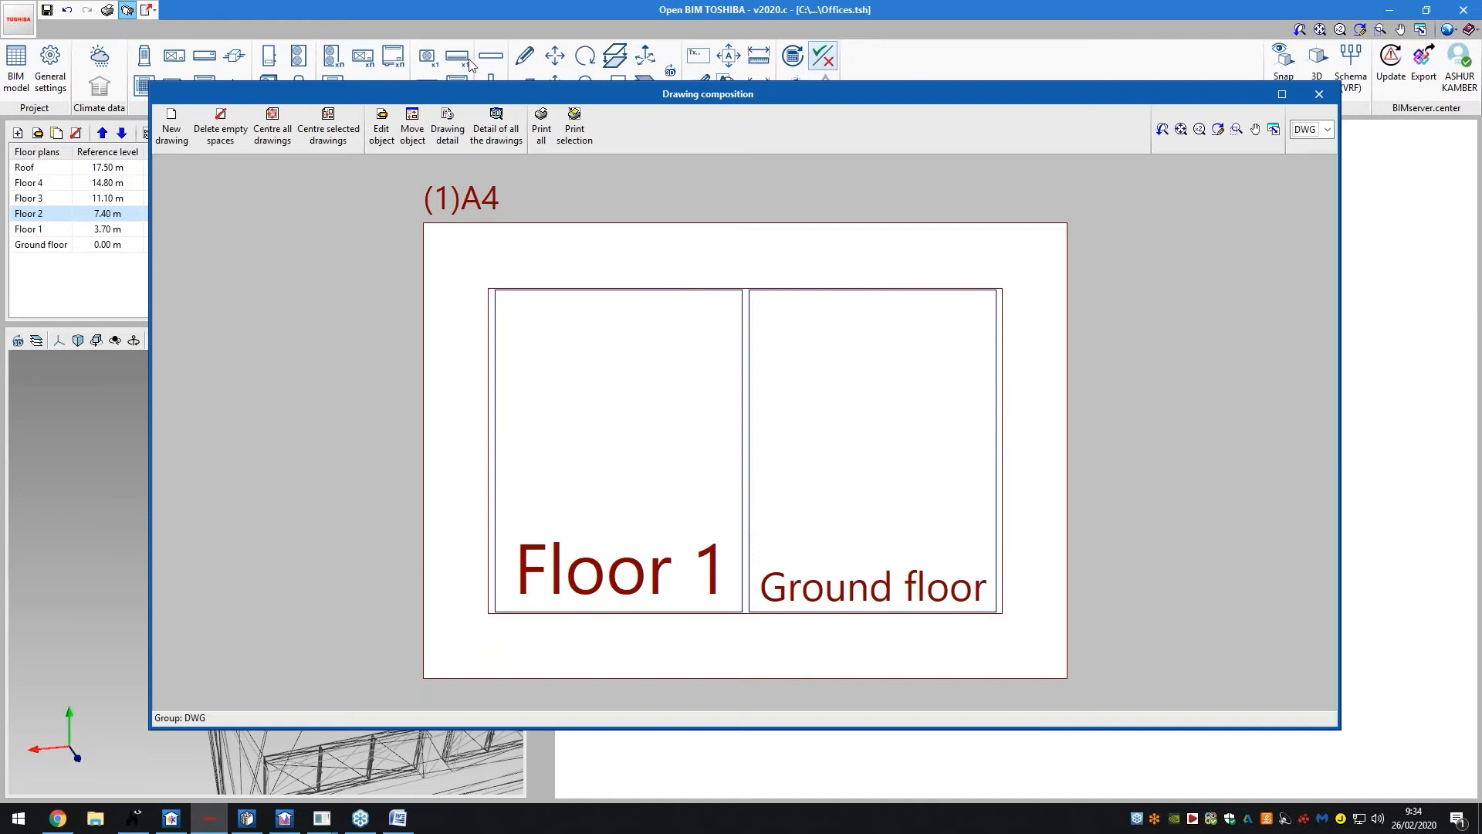
# Preview full detail of the Floor 1 and Ground floor frames, then close the composition sheet
pyautogui.click(481, 114)
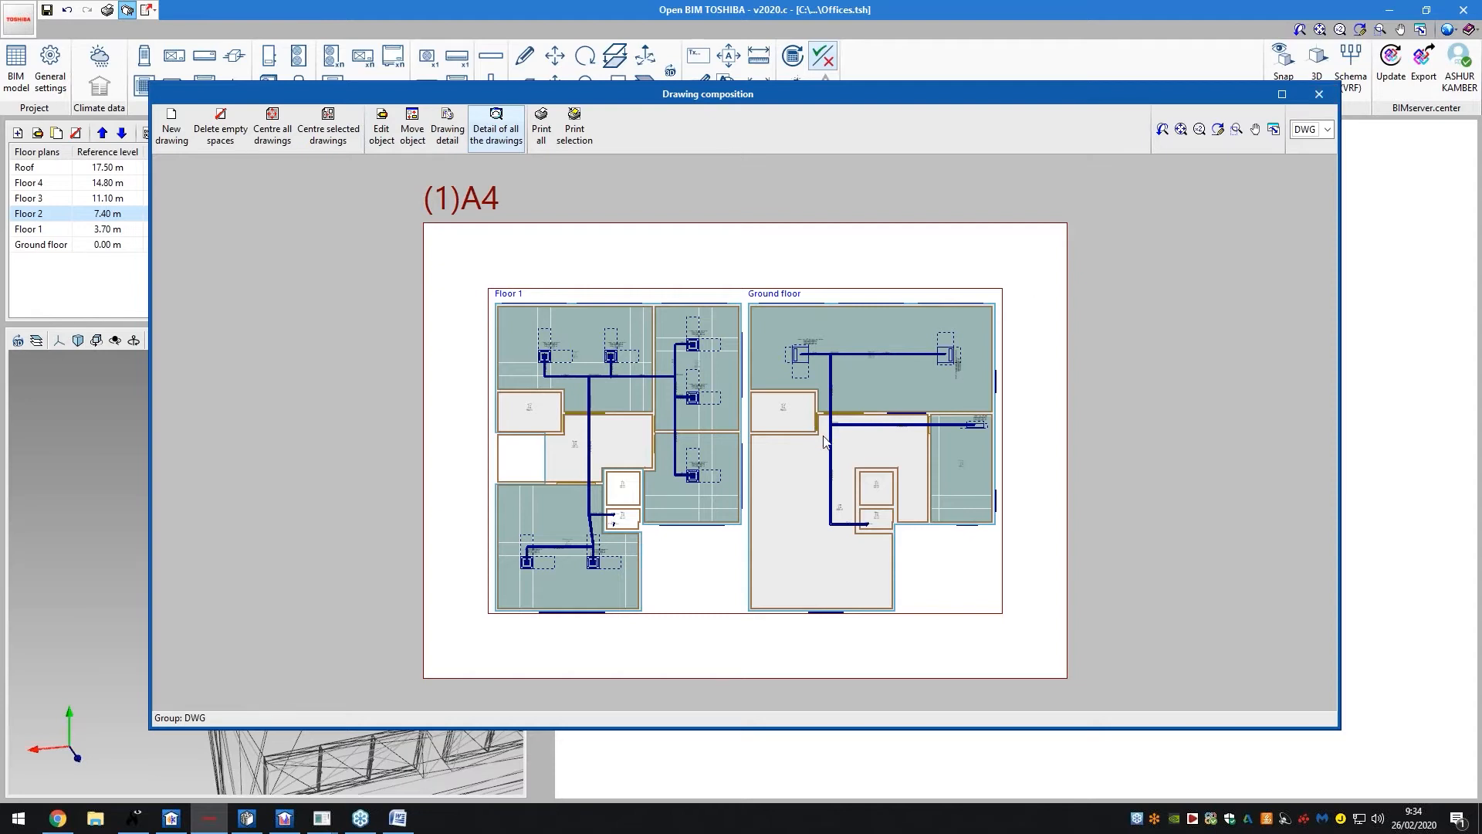
pyautogui.click(1320, 95)
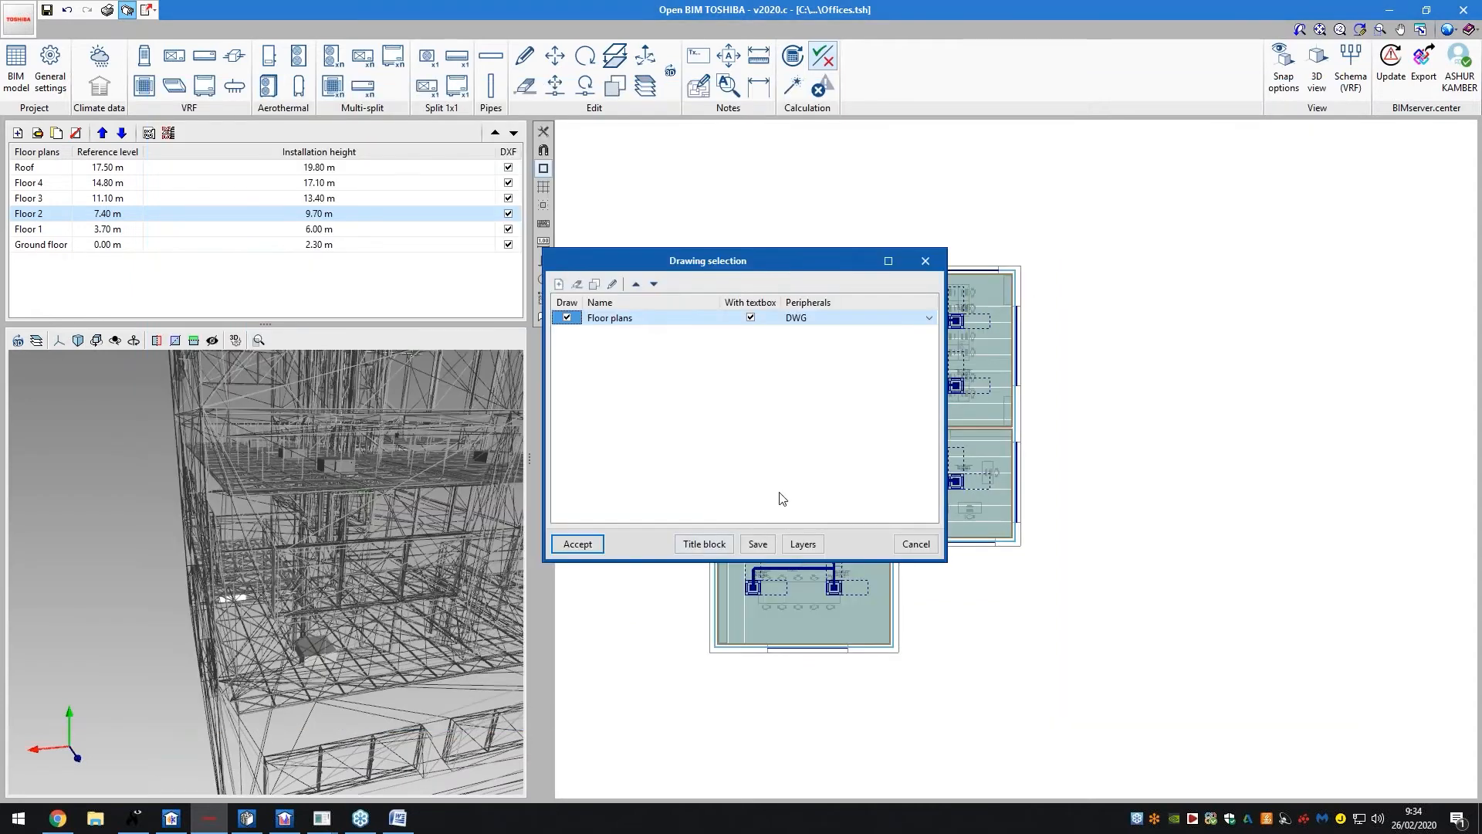
# Cancel the Drawing selection list to return to the Floor 2 VRF plan
pyautogui.click(901, 544)
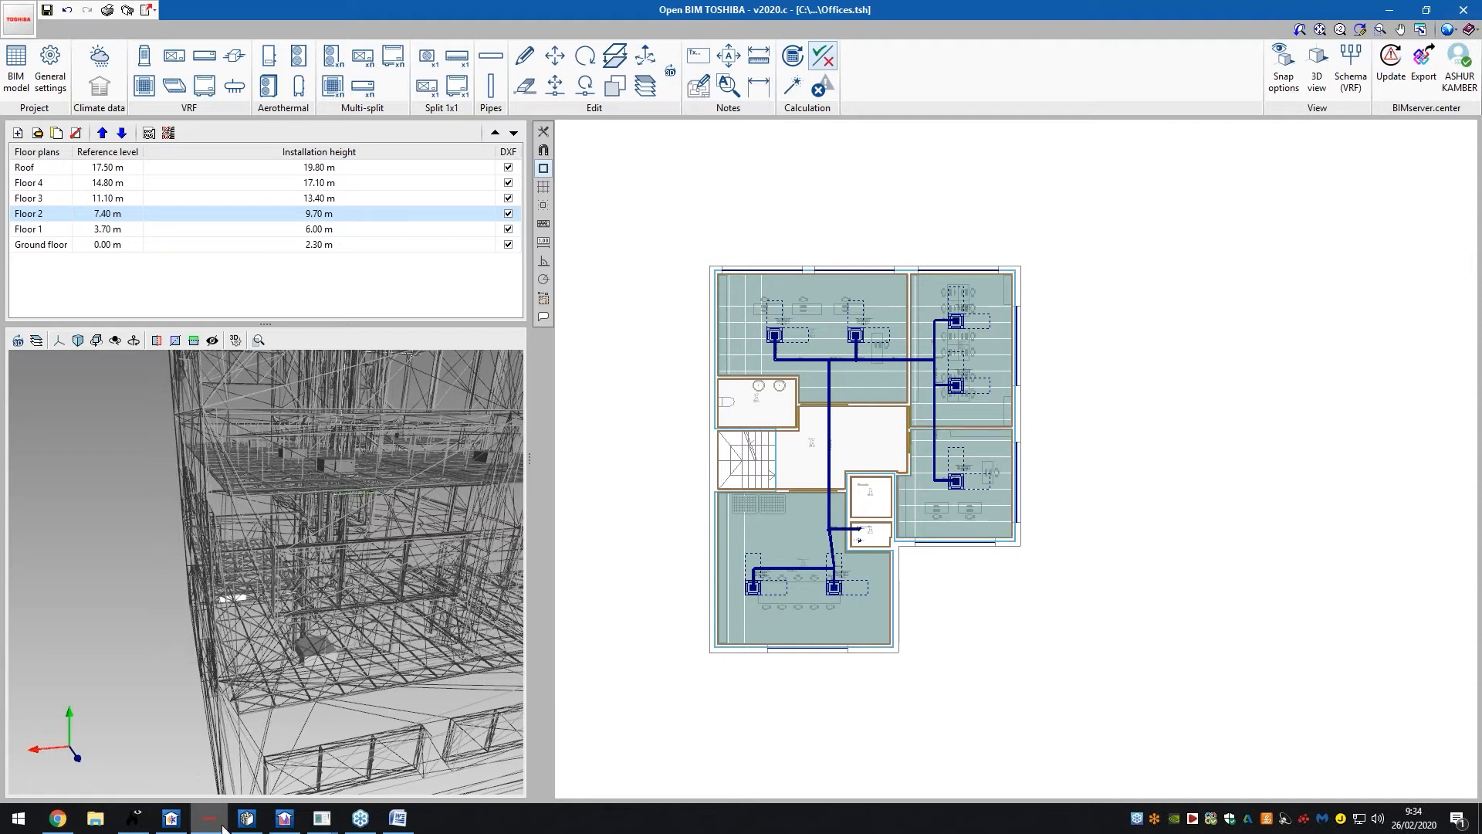
# Switch to the CYPETHERM HVAC office duct project, reorient the 3D view, and open General settings
pyautogui.moveTo(246, 824)
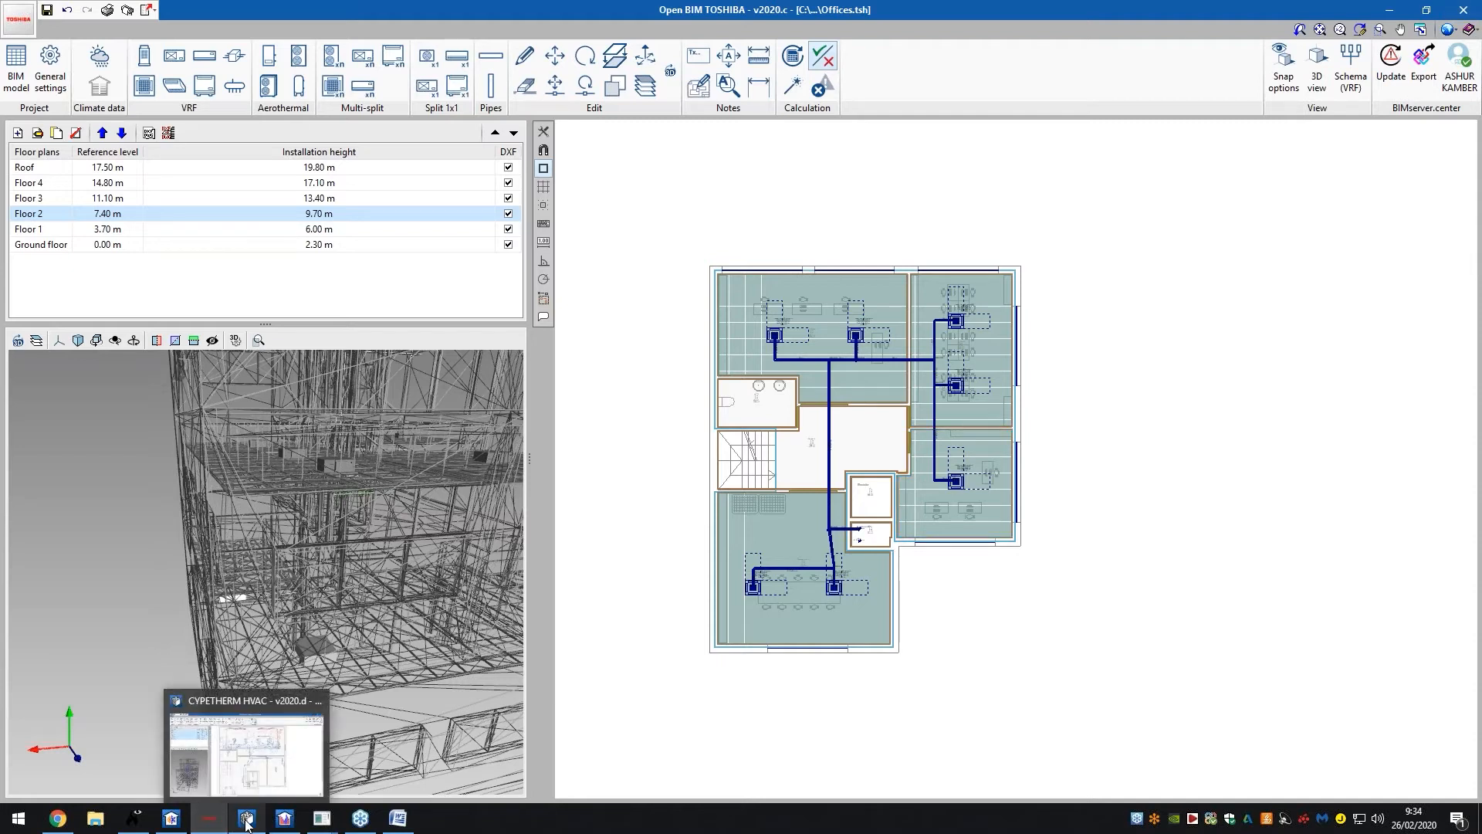
pyautogui.click(246, 822)
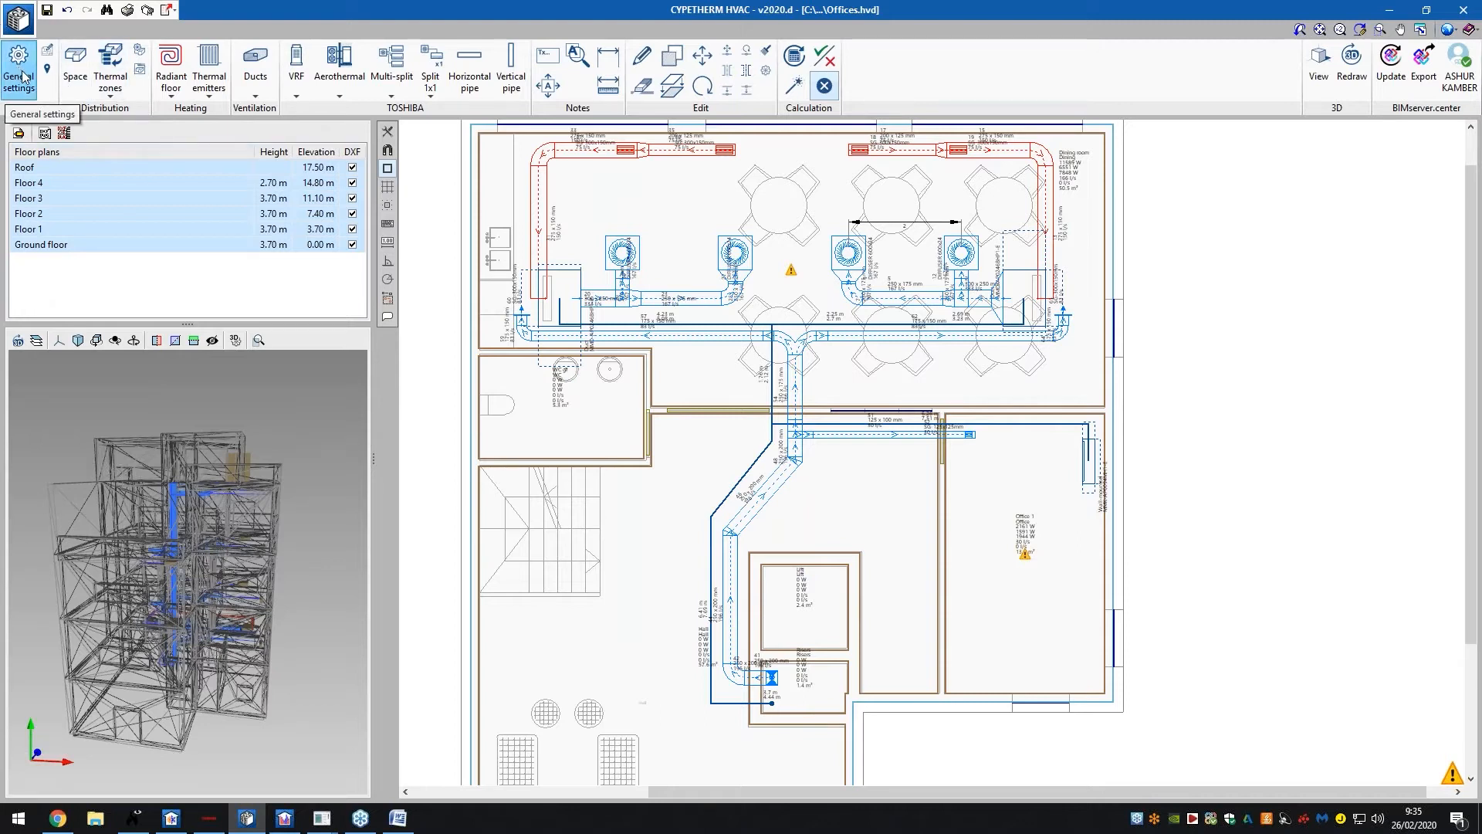
pyautogui.moveTo(224, 572); pyautogui.dragTo(116, 528, button='middle')
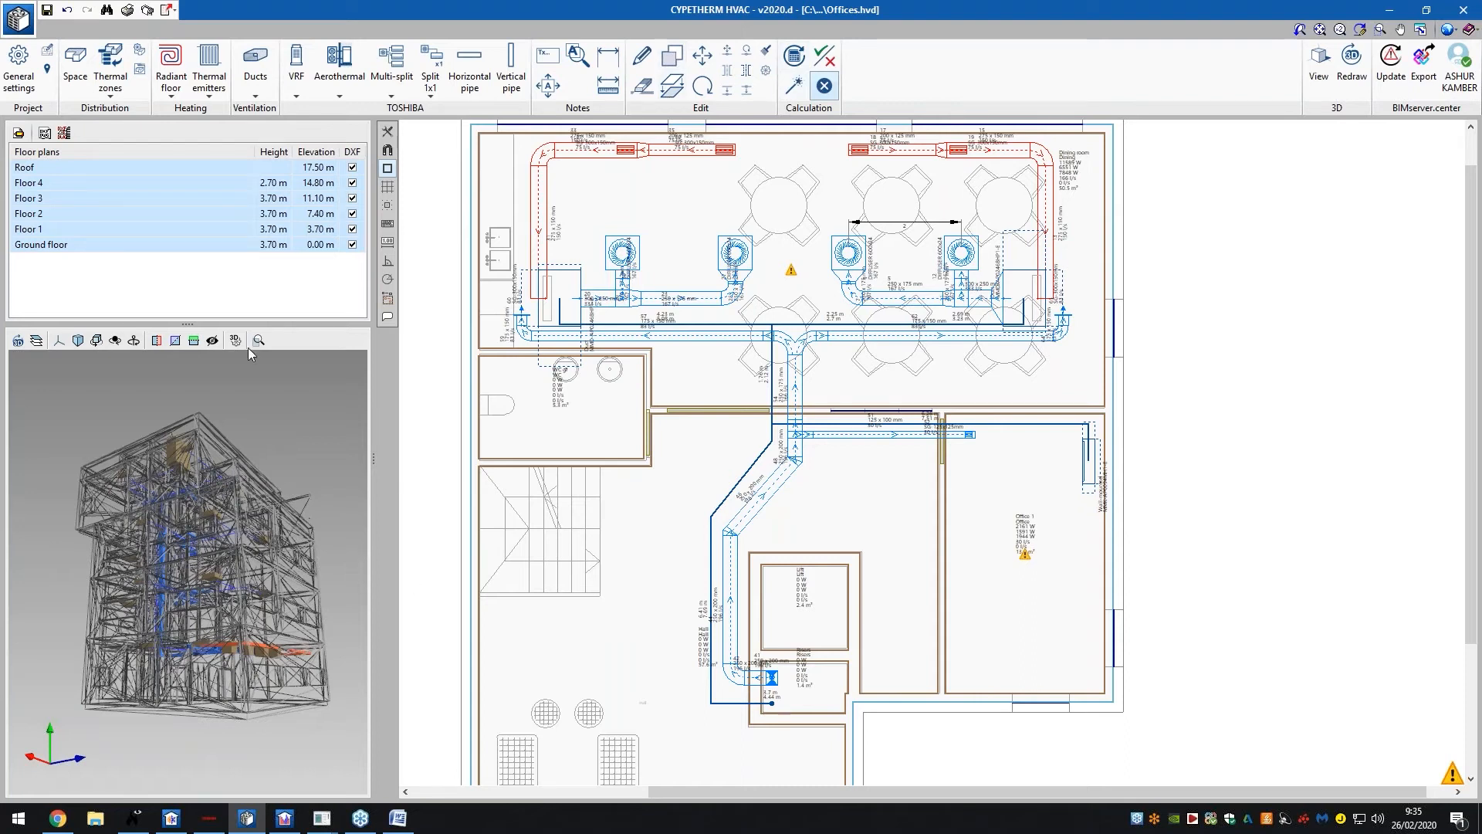
pyautogui.click(30, 73)
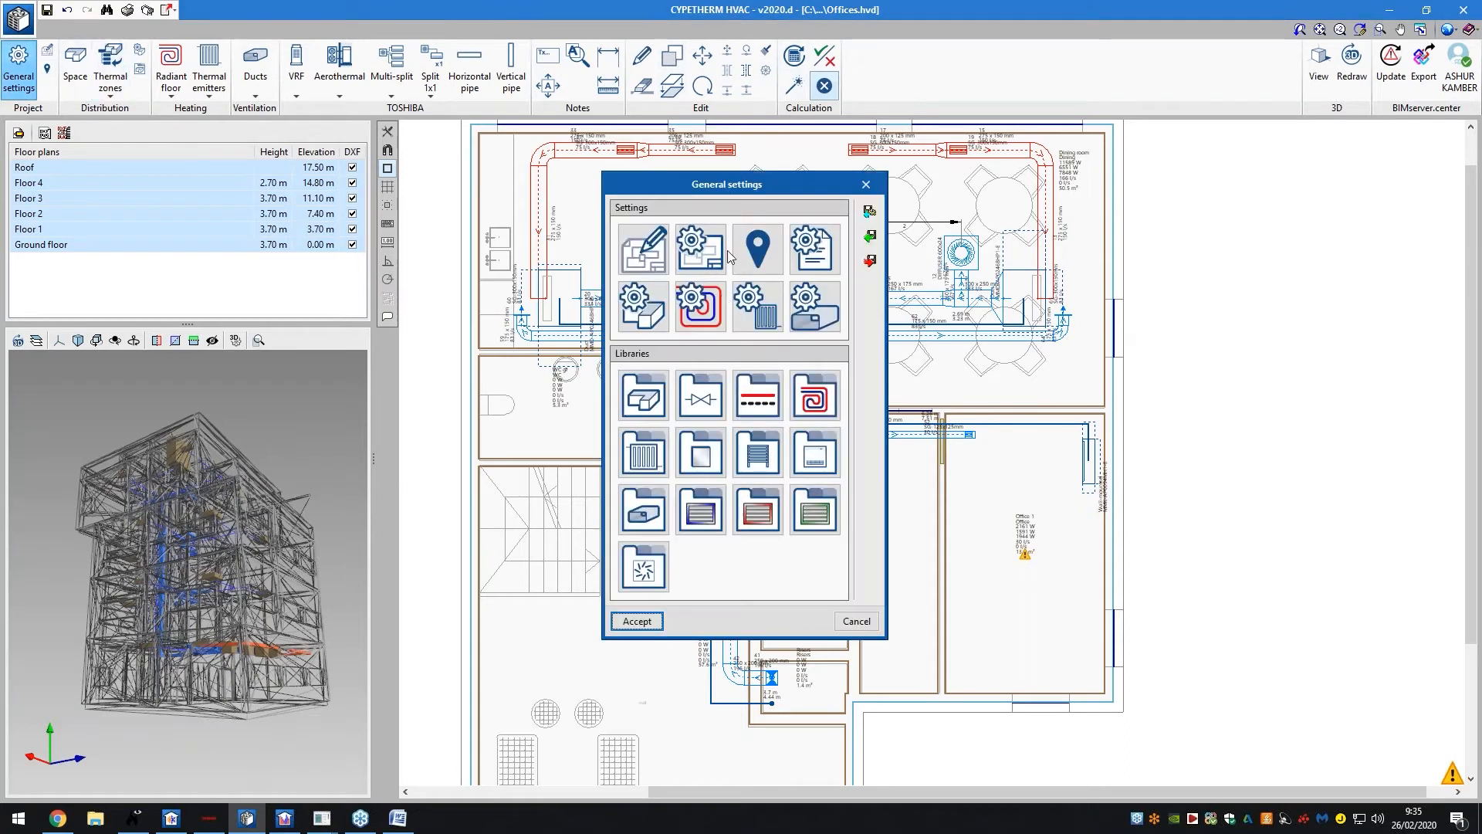
# Review Drawing preferences, Drawing options, External conditions and Report design, then open the Space types library
pyautogui.click(643, 248)
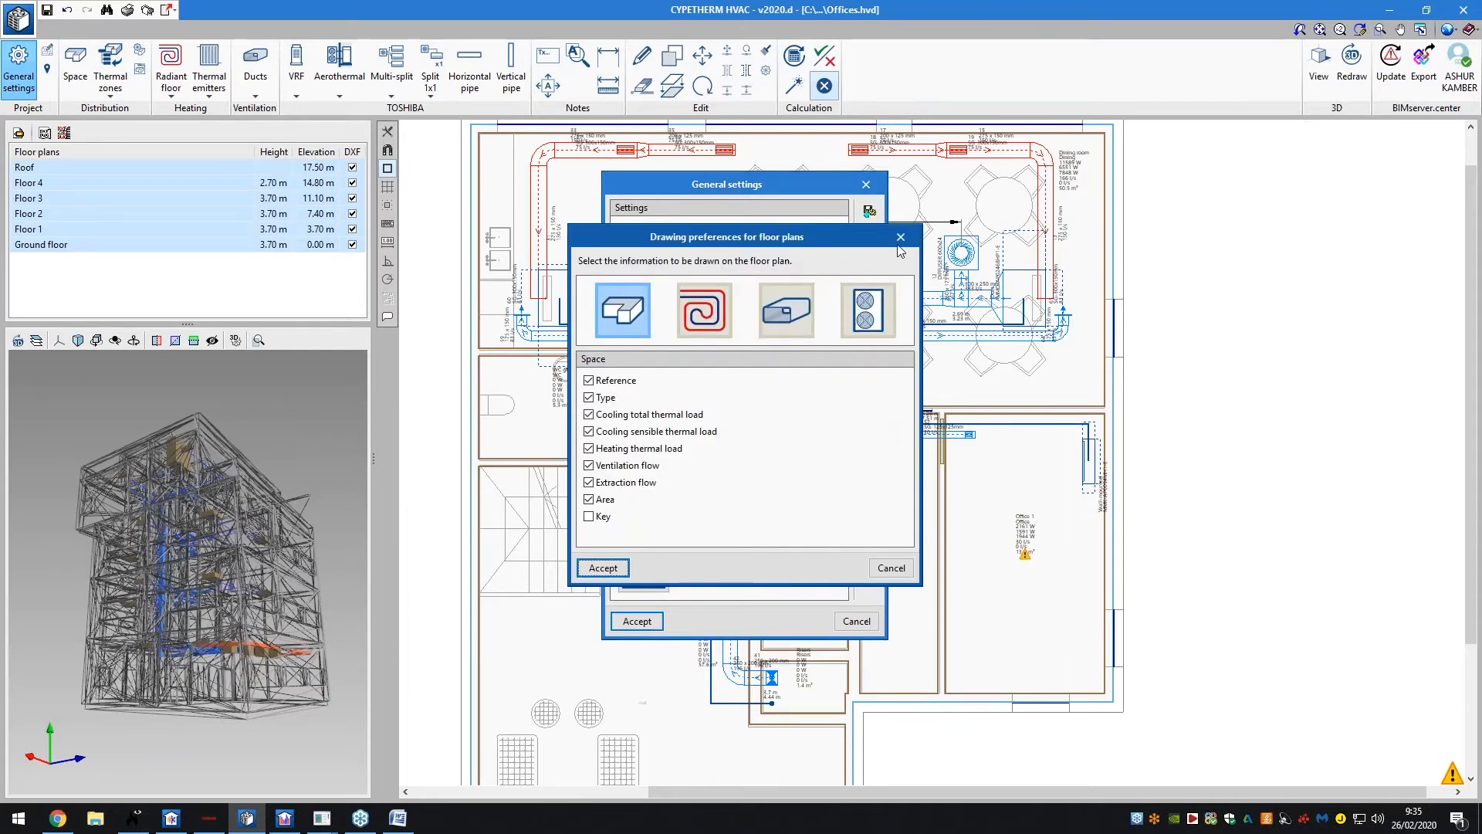
pyautogui.click(888, 239)
pyautogui.click(701, 249)
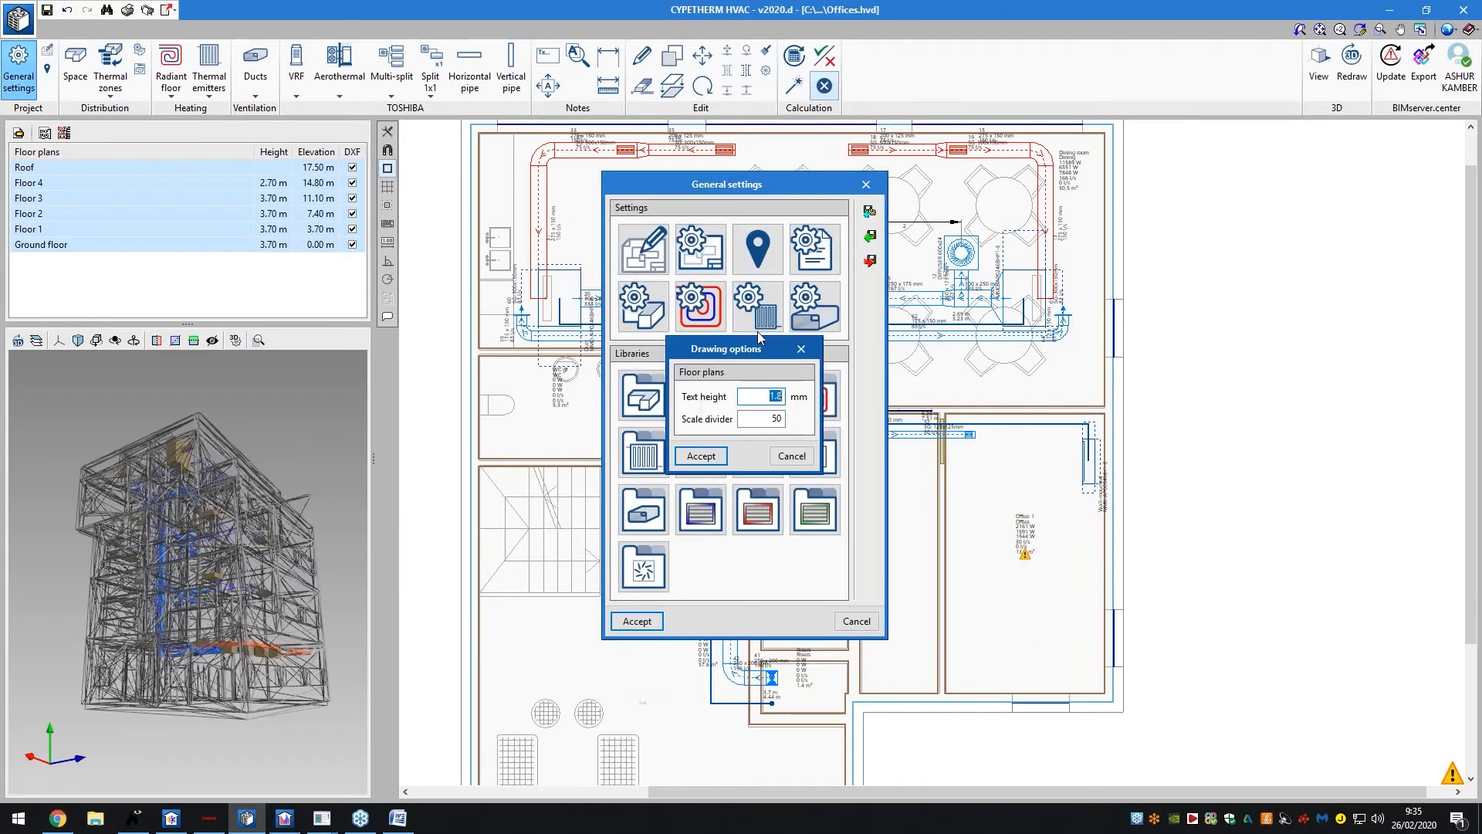
pyautogui.click(801, 350)
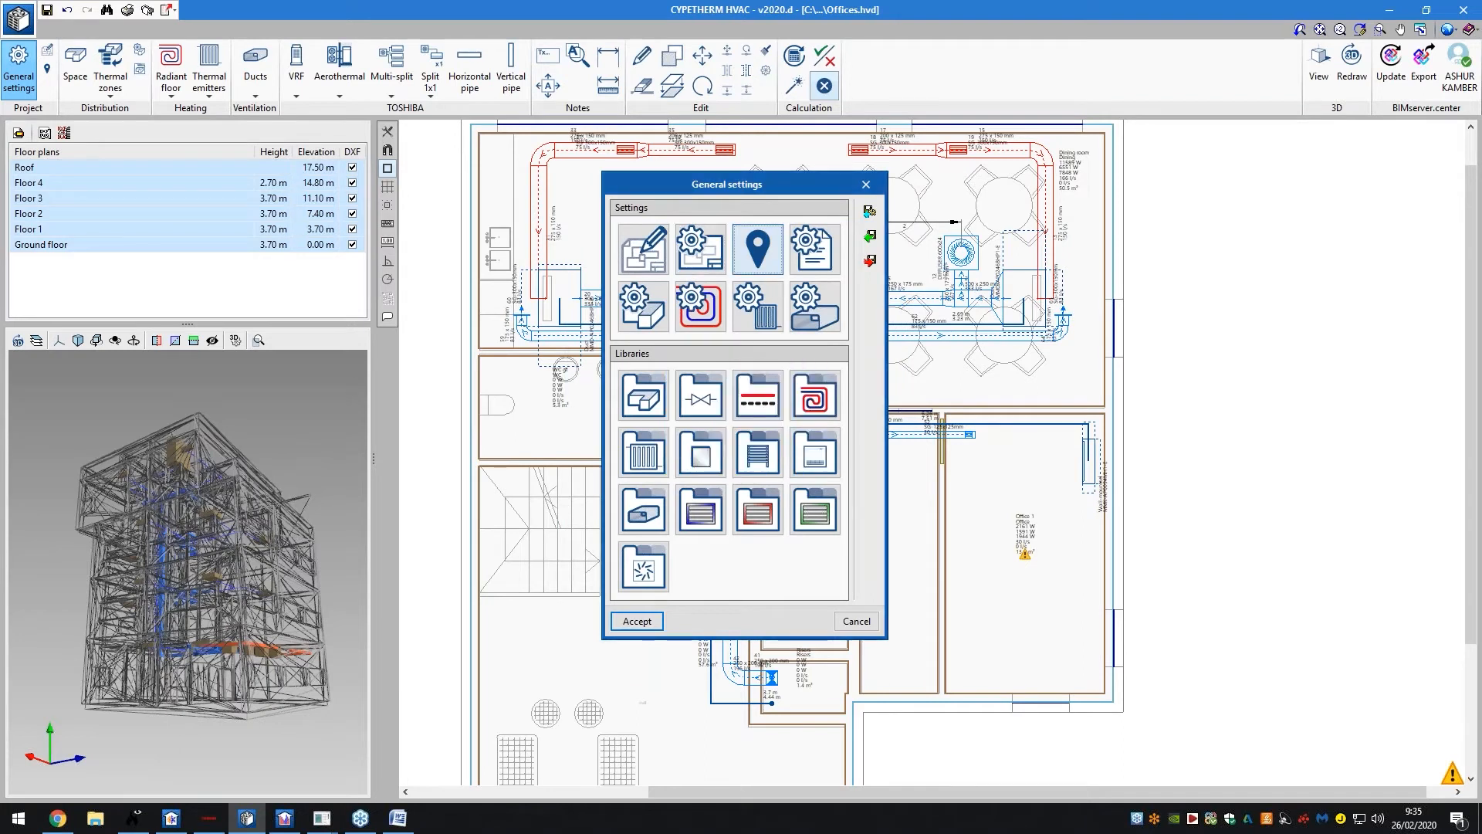
pyautogui.click(758, 248)
pyautogui.click(847, 259)
pyautogui.click(815, 249)
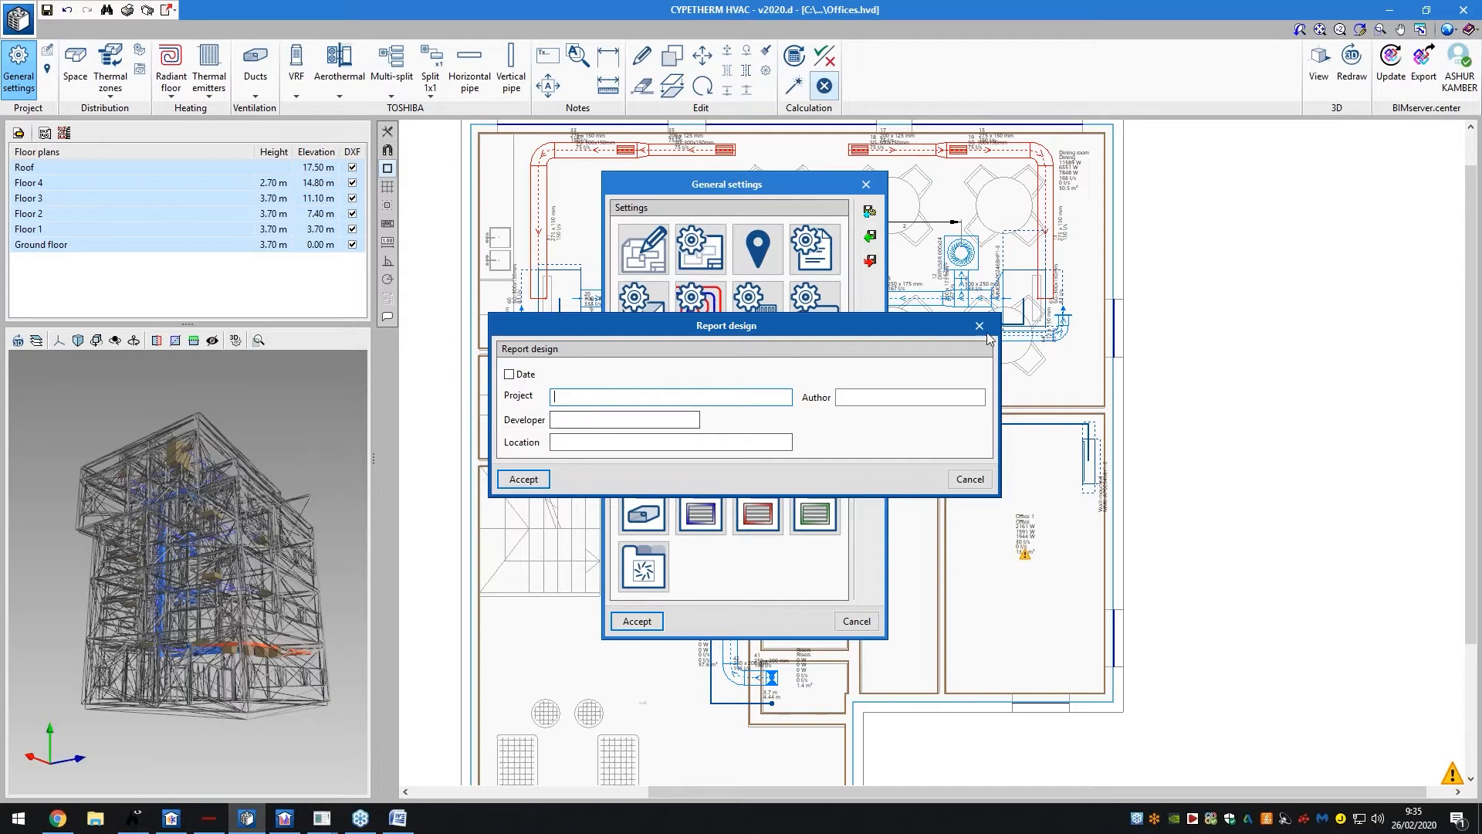
pyautogui.press('Escape')
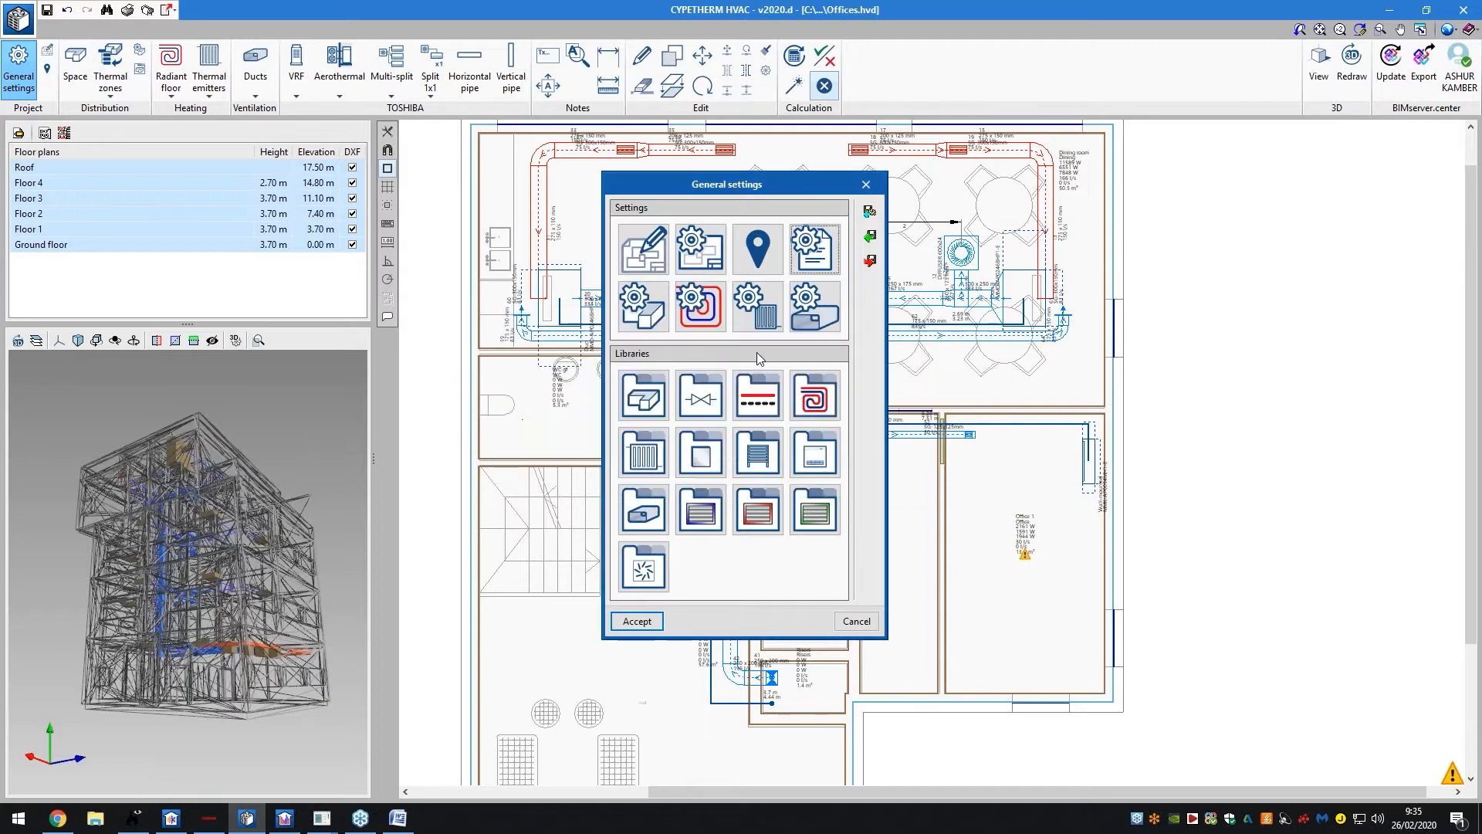
pyautogui.click(657, 392)
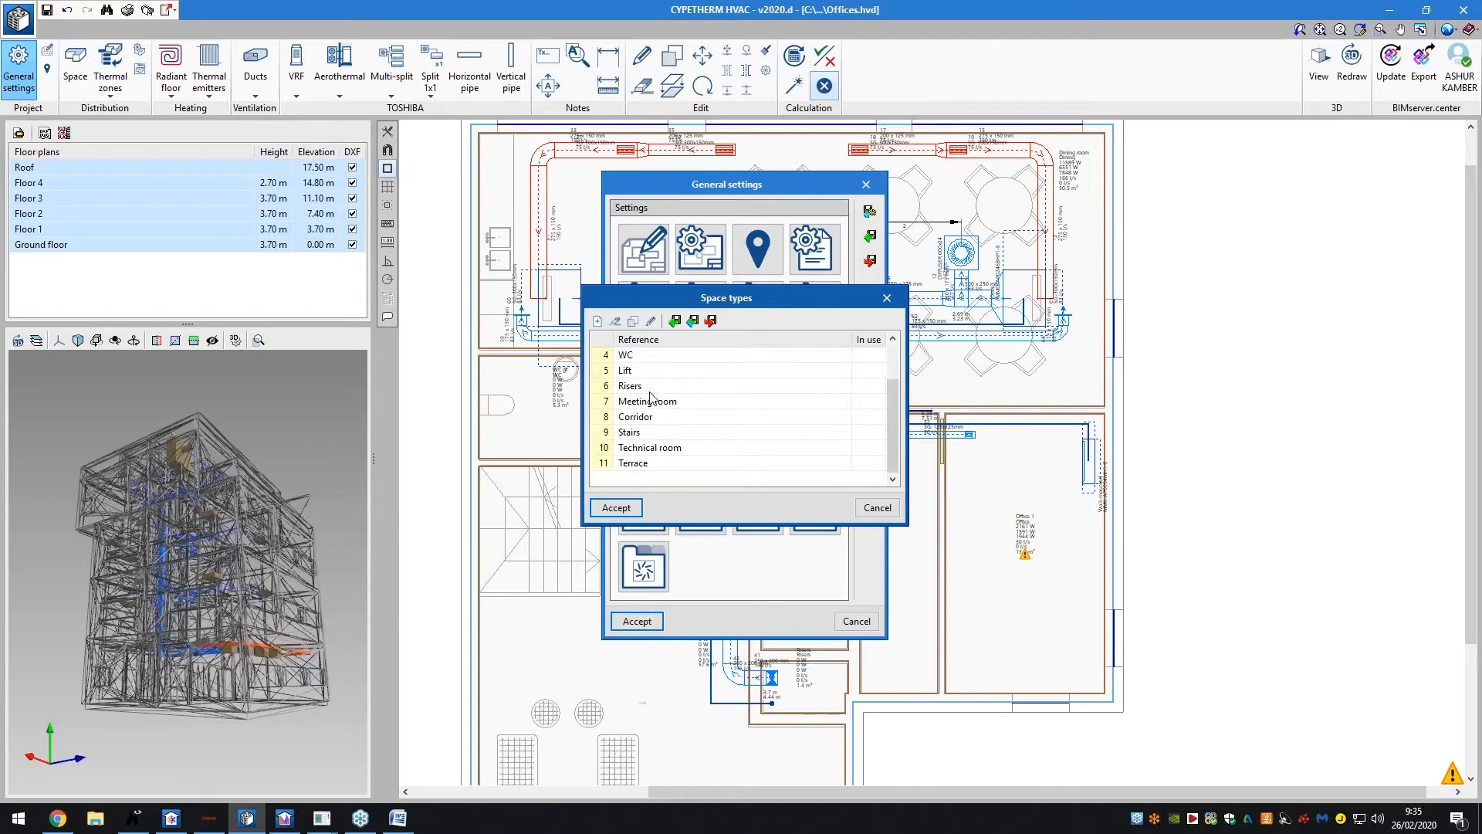
# Inspect the Dining and Hall space types without changes and close the Space types library
pyautogui.doubleClick(649, 358)
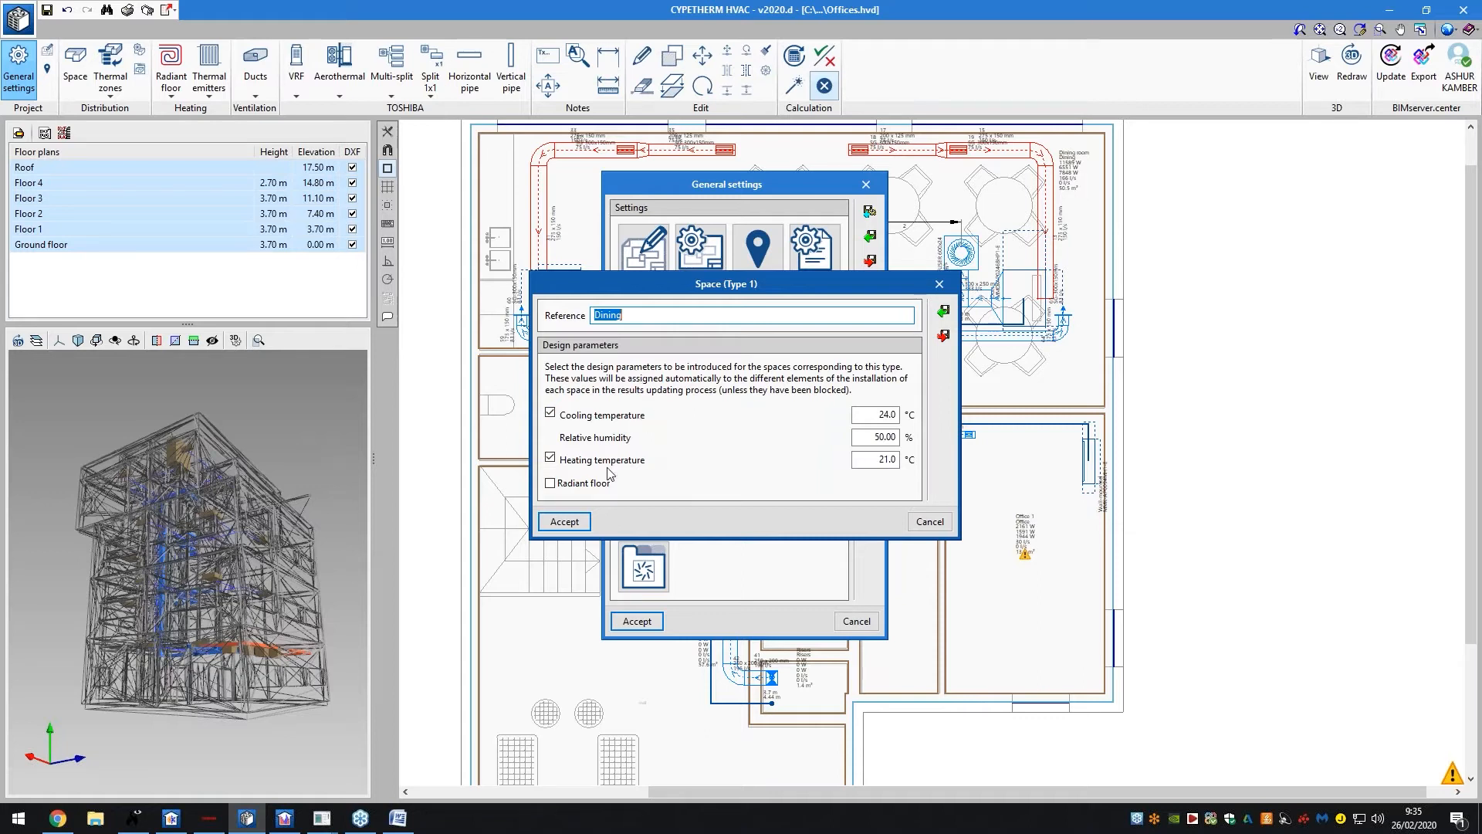
pyautogui.click(929, 522)
pyautogui.doubleClick(687, 371)
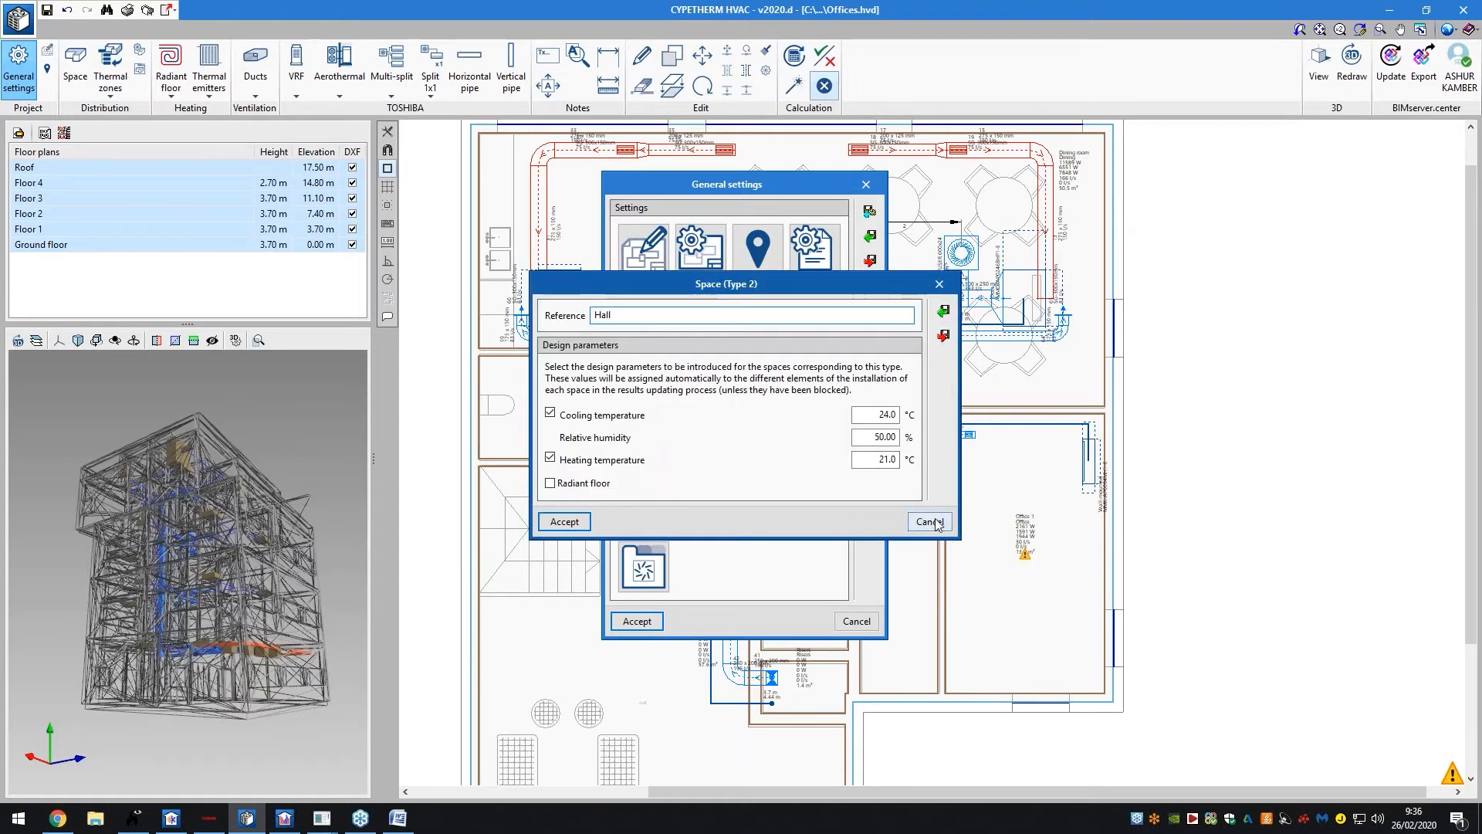
pyautogui.click(931, 522)
pyautogui.click(877, 507)
# Review the balancing valve, radiant floor pipe and radiant floor system libraries
pyautogui.click(700, 395)
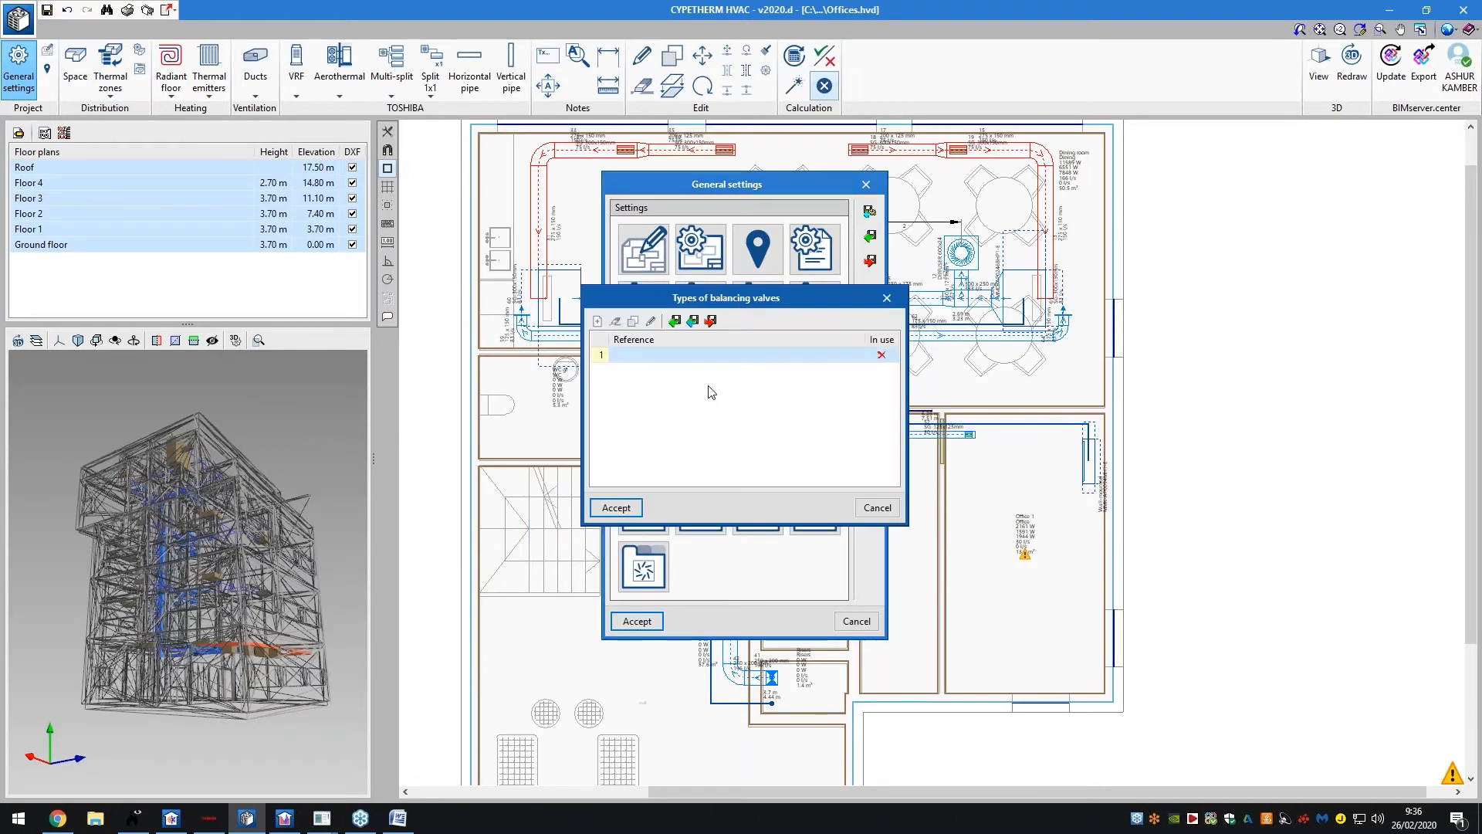
pyautogui.moveTo(849, 301); pyautogui.dragTo(1091, 300)
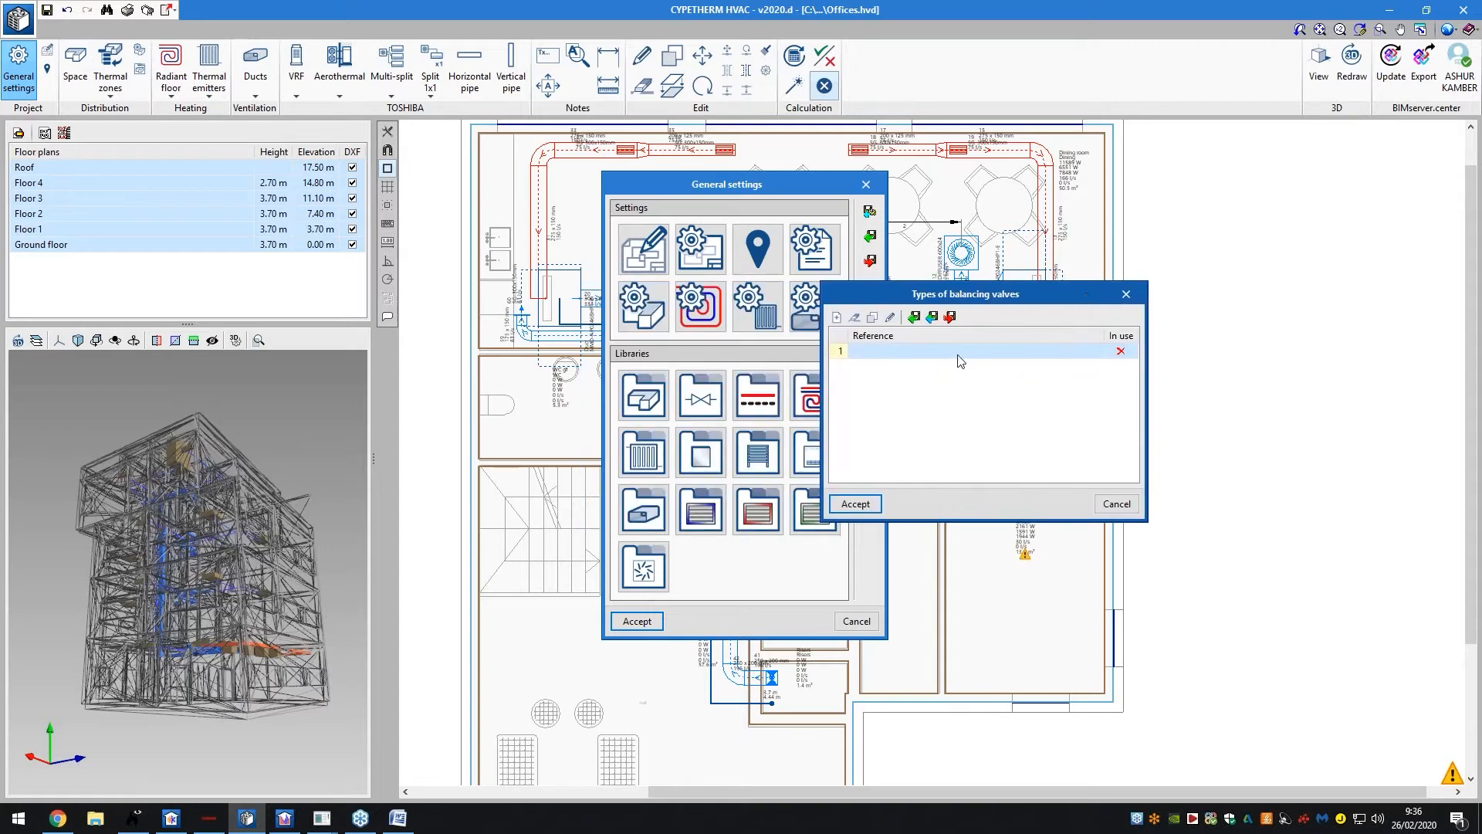
pyautogui.doubleClick(962, 356)
pyautogui.click(1109, 208)
pyautogui.click(1124, 296)
pyautogui.click(773, 396)
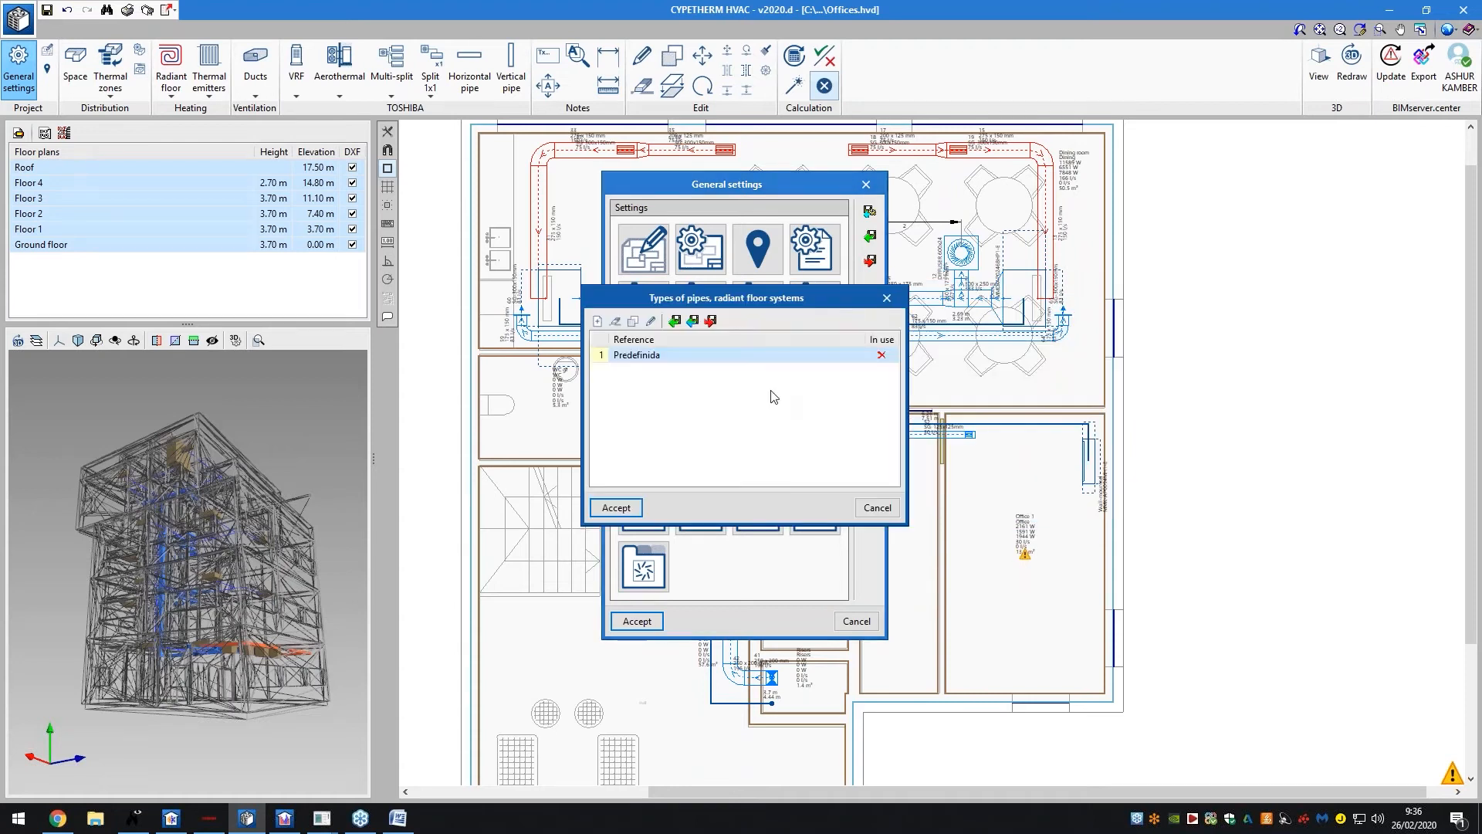
pyautogui.click(887, 298)
pyautogui.click(816, 394)
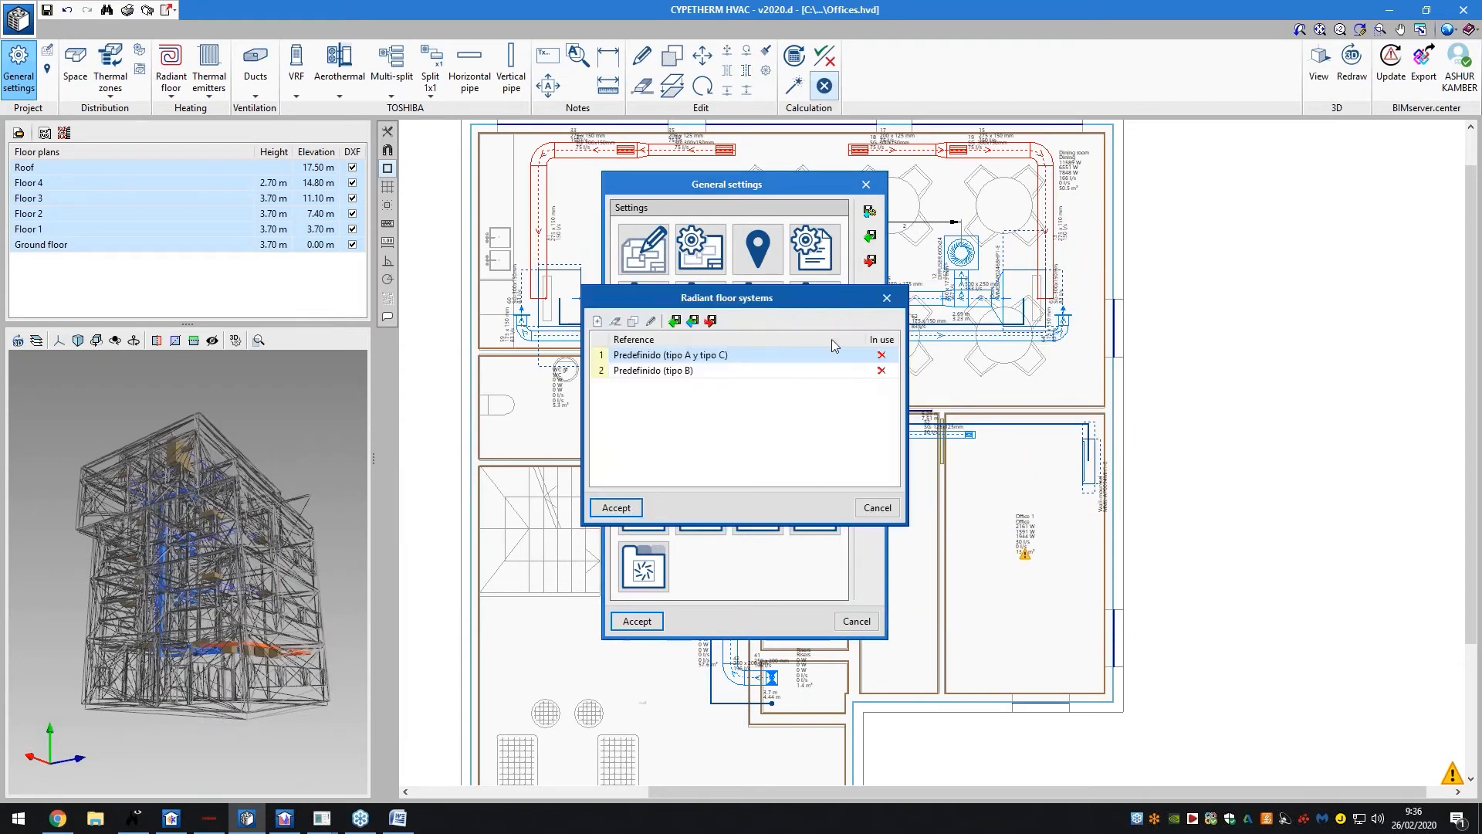
pyautogui.click(877, 295)
# Confirm the Radiators, Radiant panels and Towel radiators libraries are all empty
pyautogui.click(643, 453)
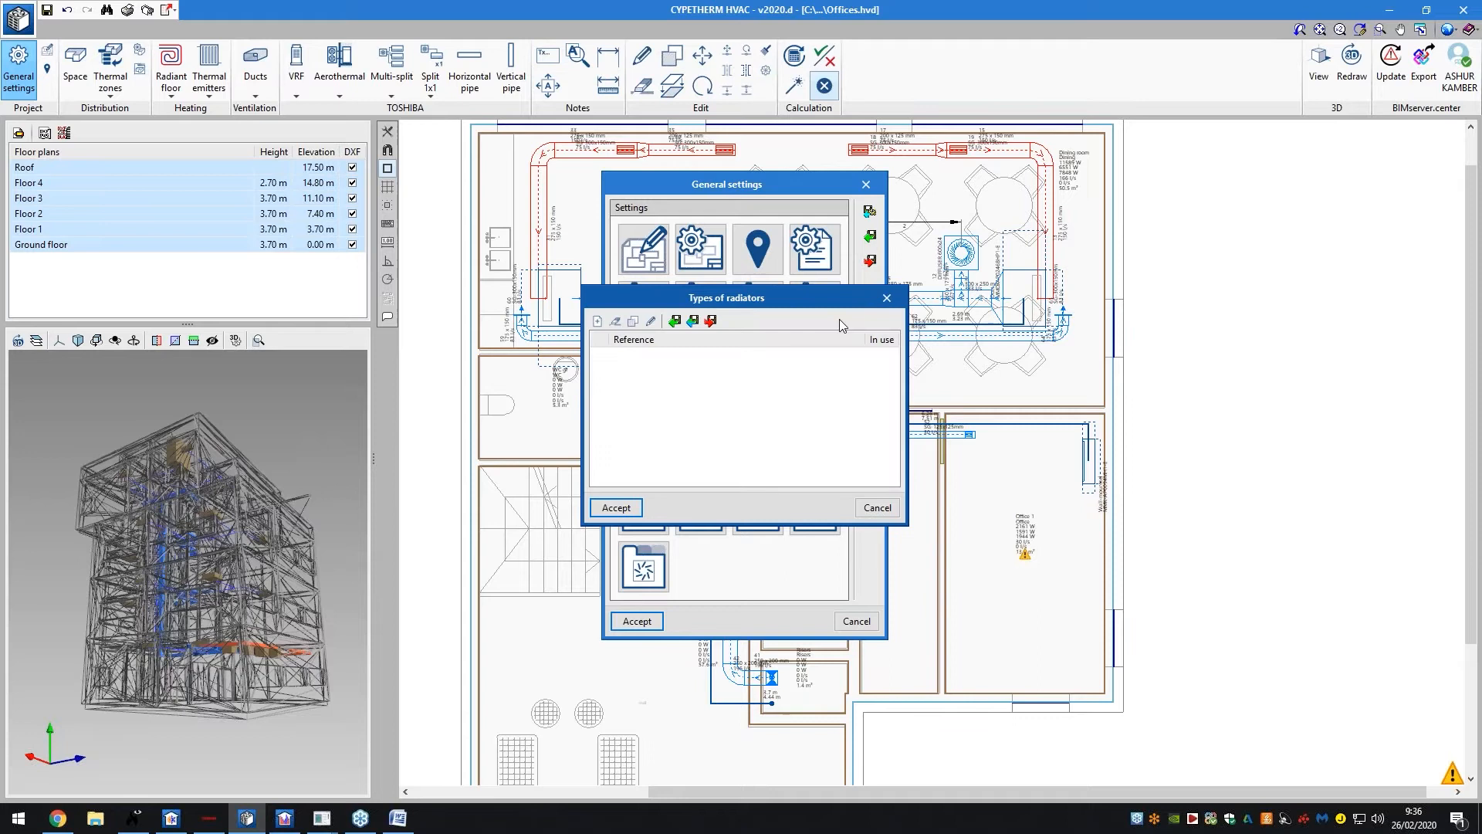
pyautogui.click(885, 301)
pyautogui.click(700, 453)
pyautogui.click(886, 298)
pyautogui.click(755, 465)
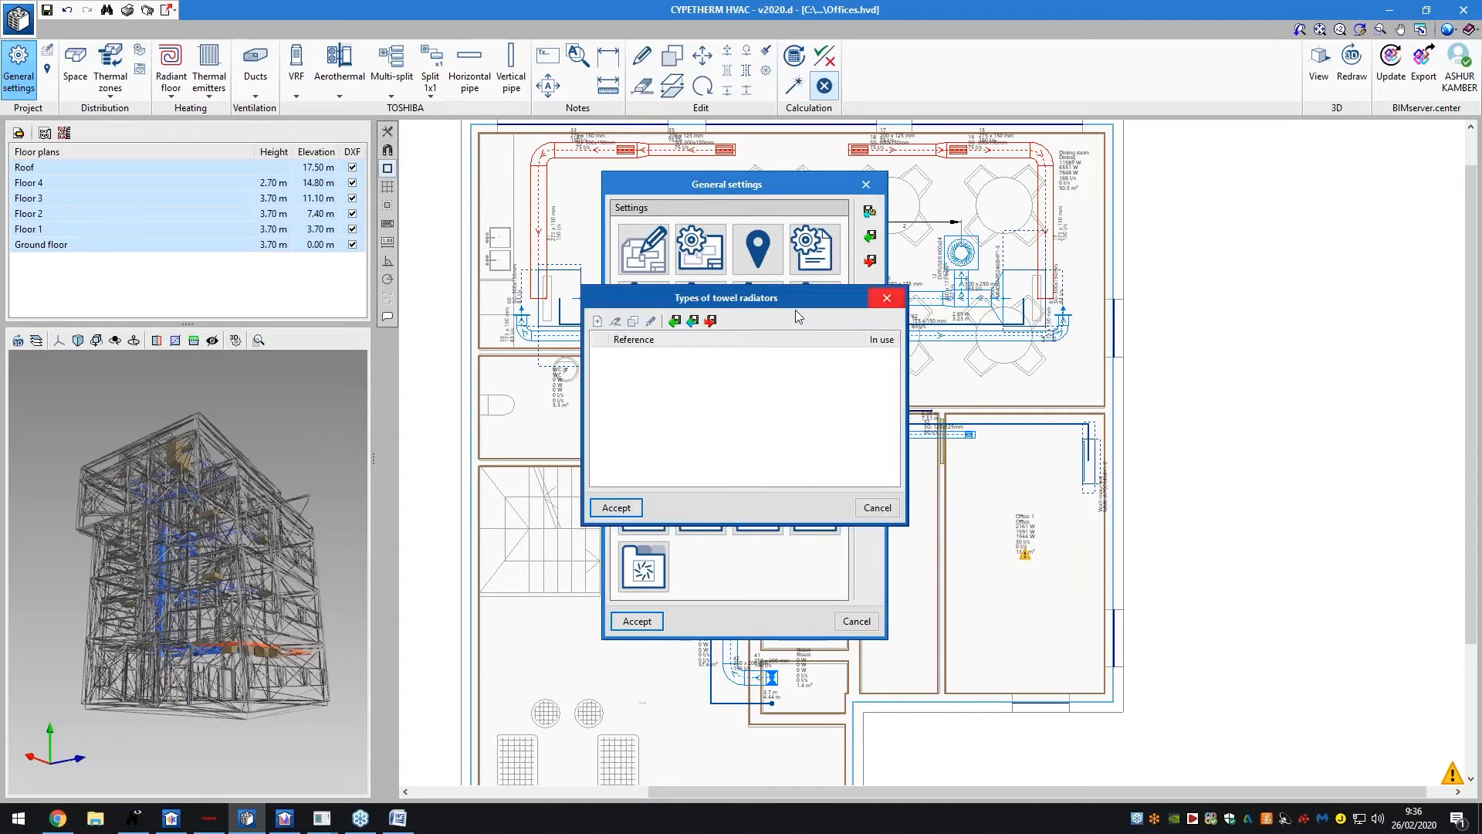
pyautogui.click(886, 298)
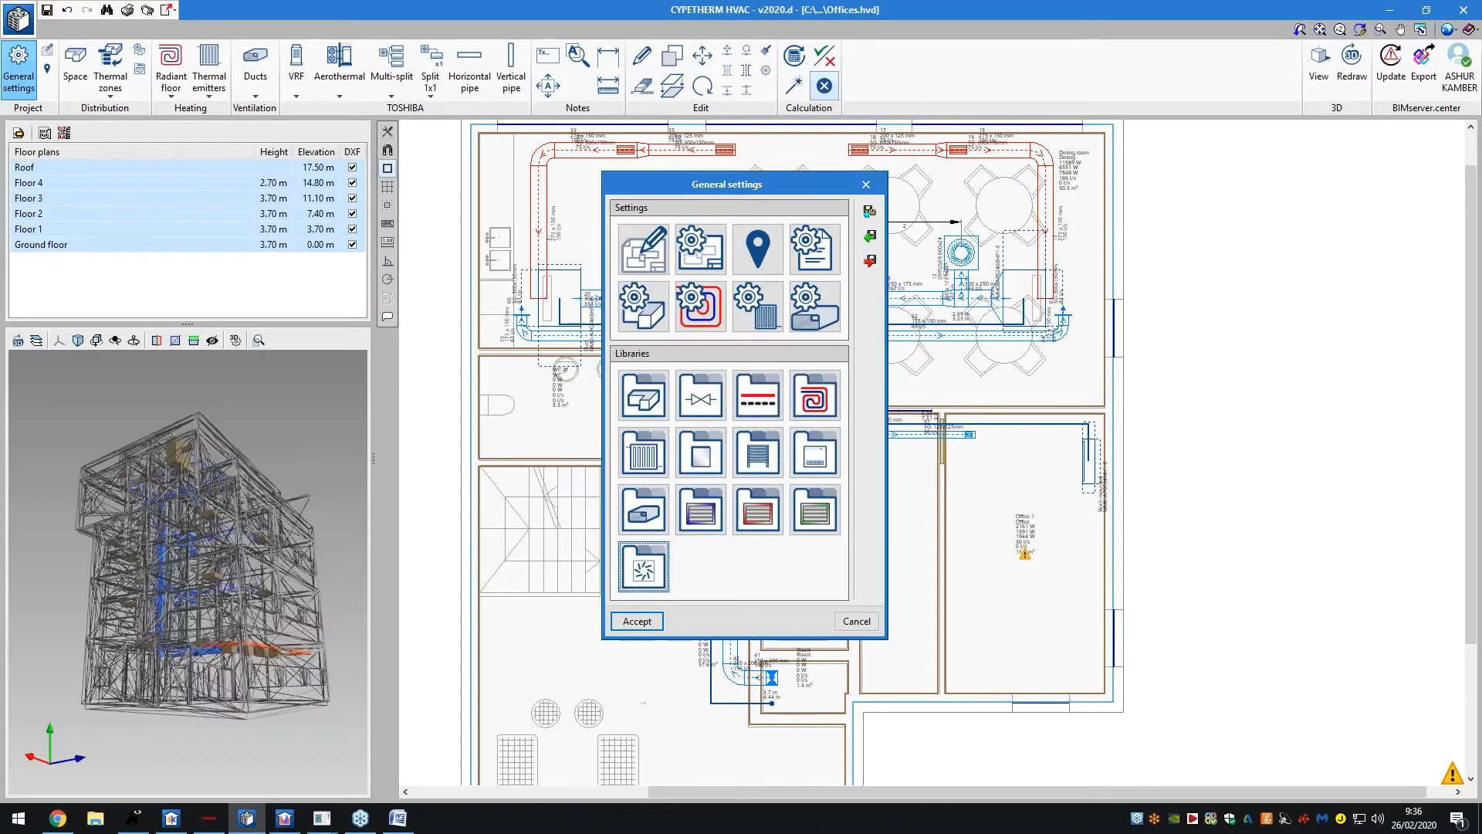
pyautogui.click(643, 569)
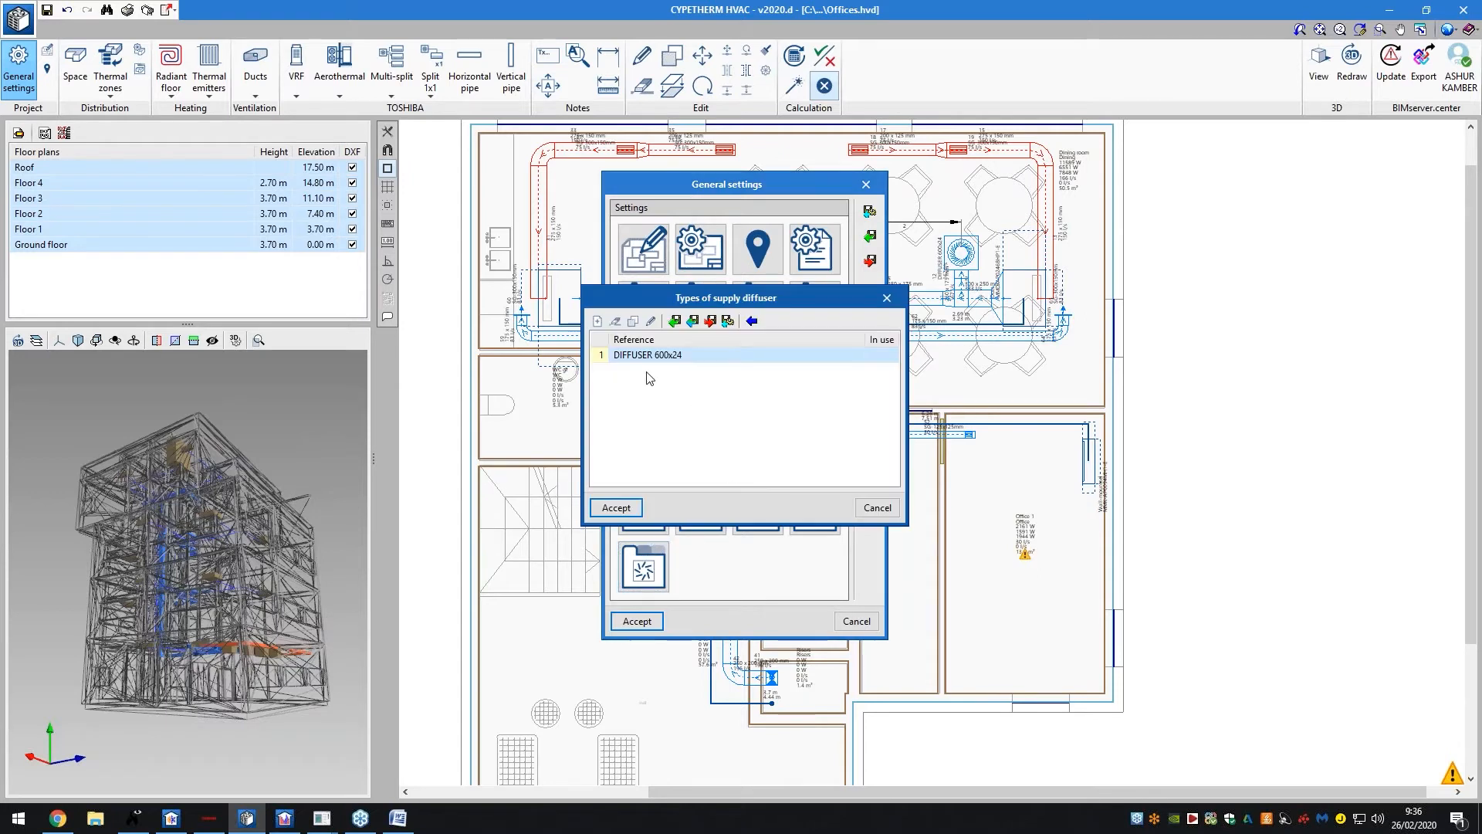
# Try a new supply diffuser type via Import and a design row, discard it, and accept General settings
pyautogui.click(598, 321)
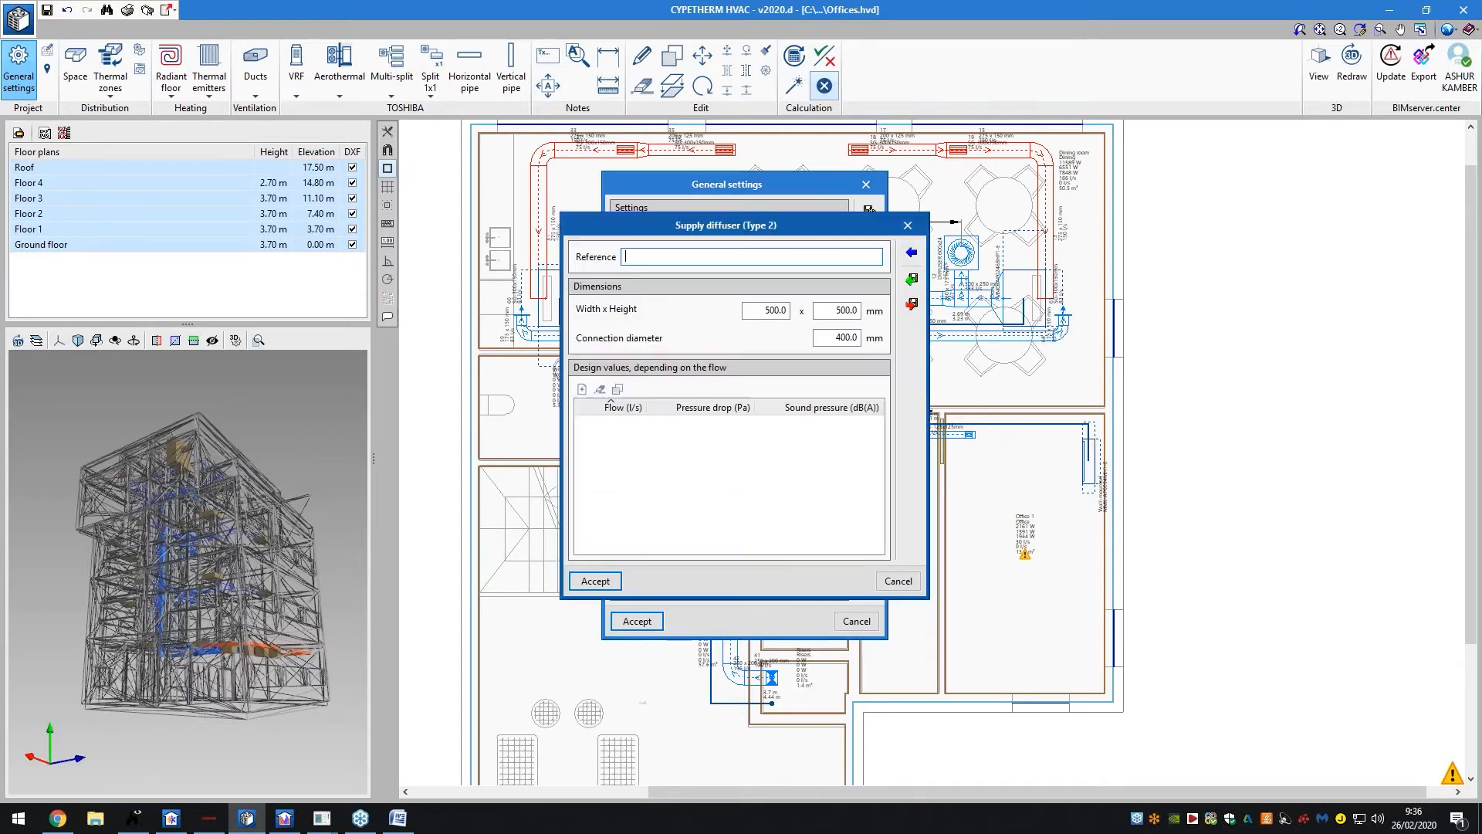
pyautogui.click(912, 254)
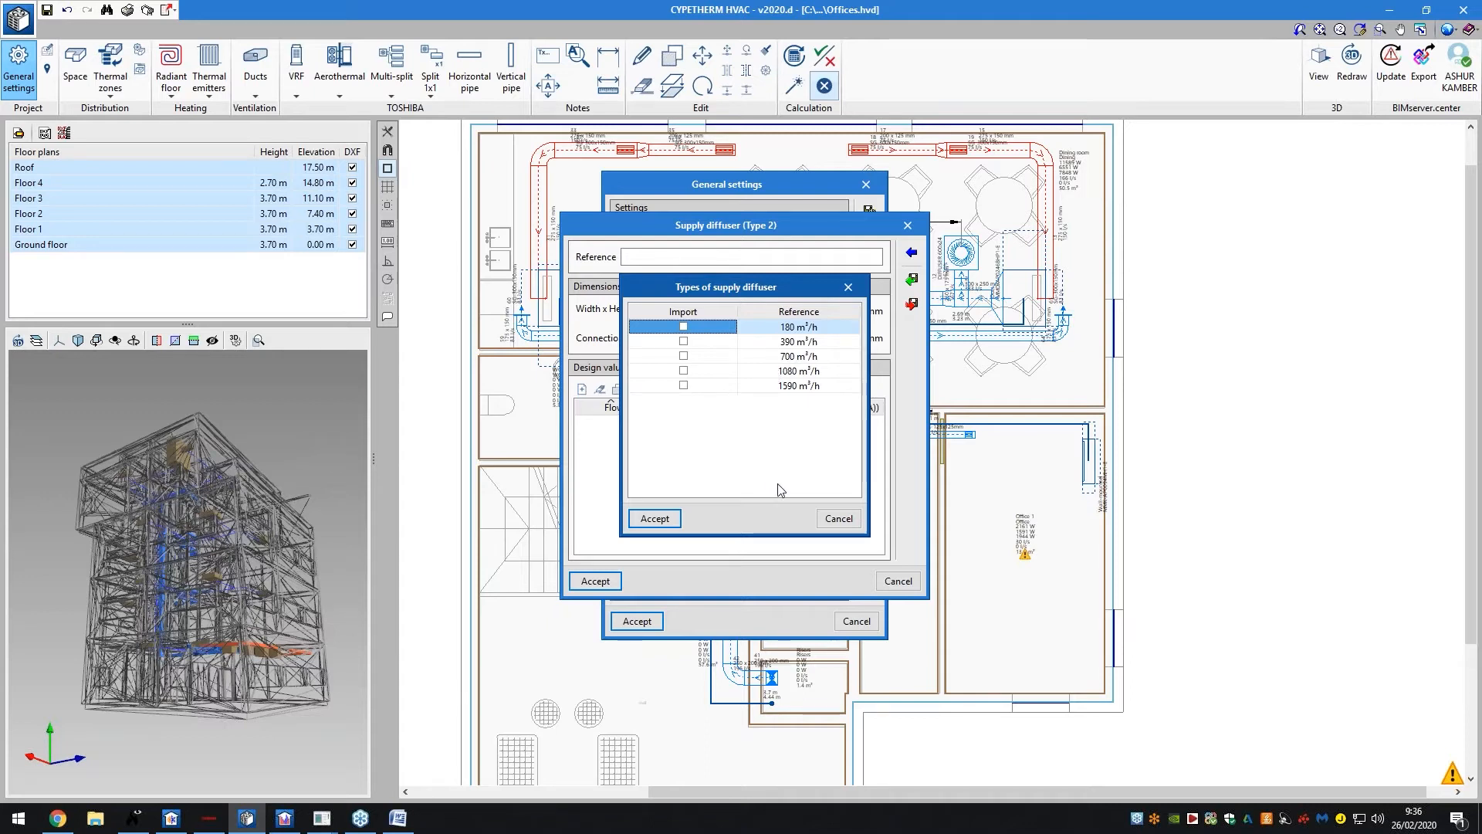
pyautogui.click(831, 518)
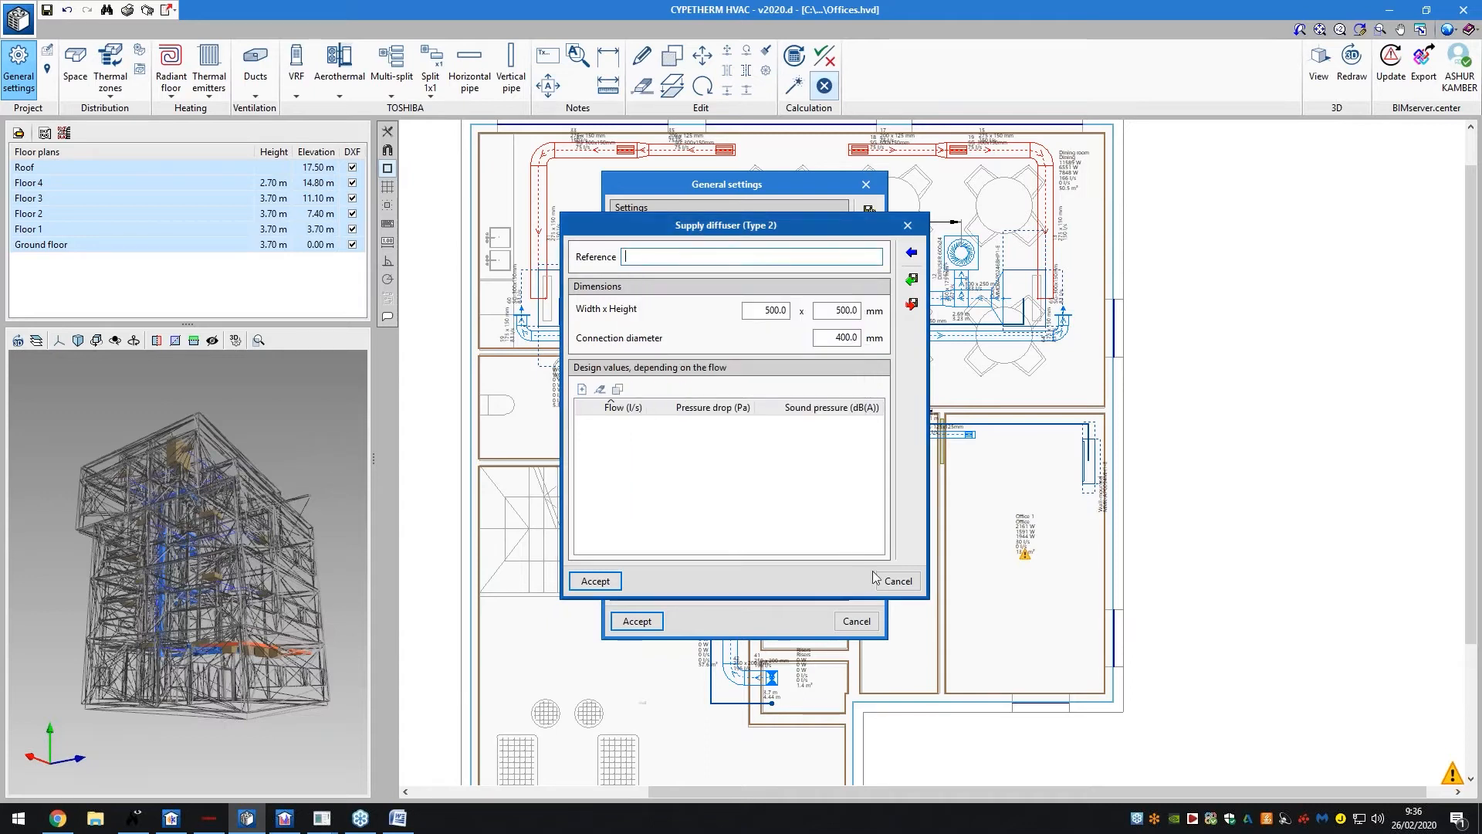
pyautogui.click(582, 389)
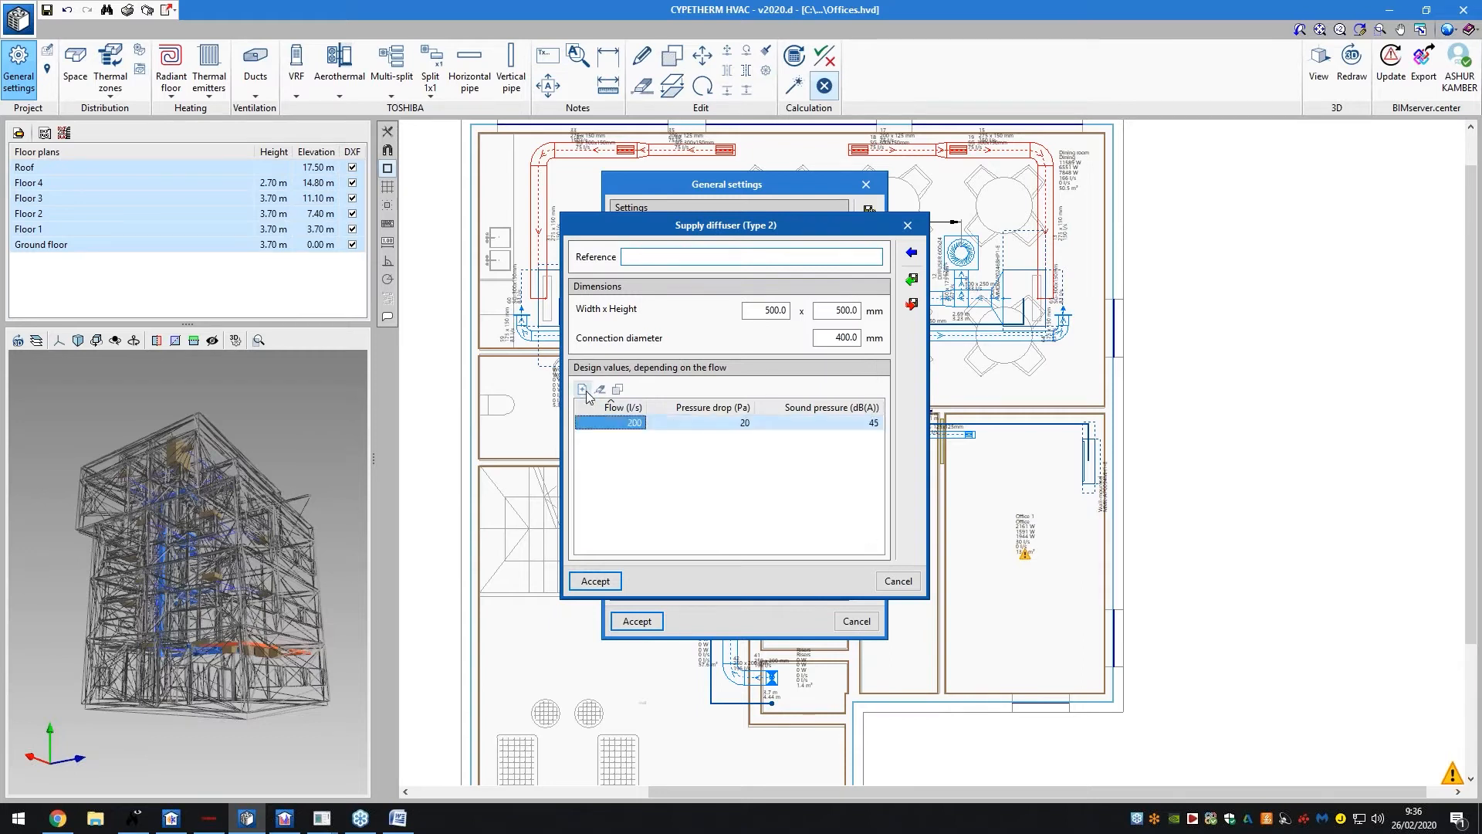
pyautogui.click(898, 580)
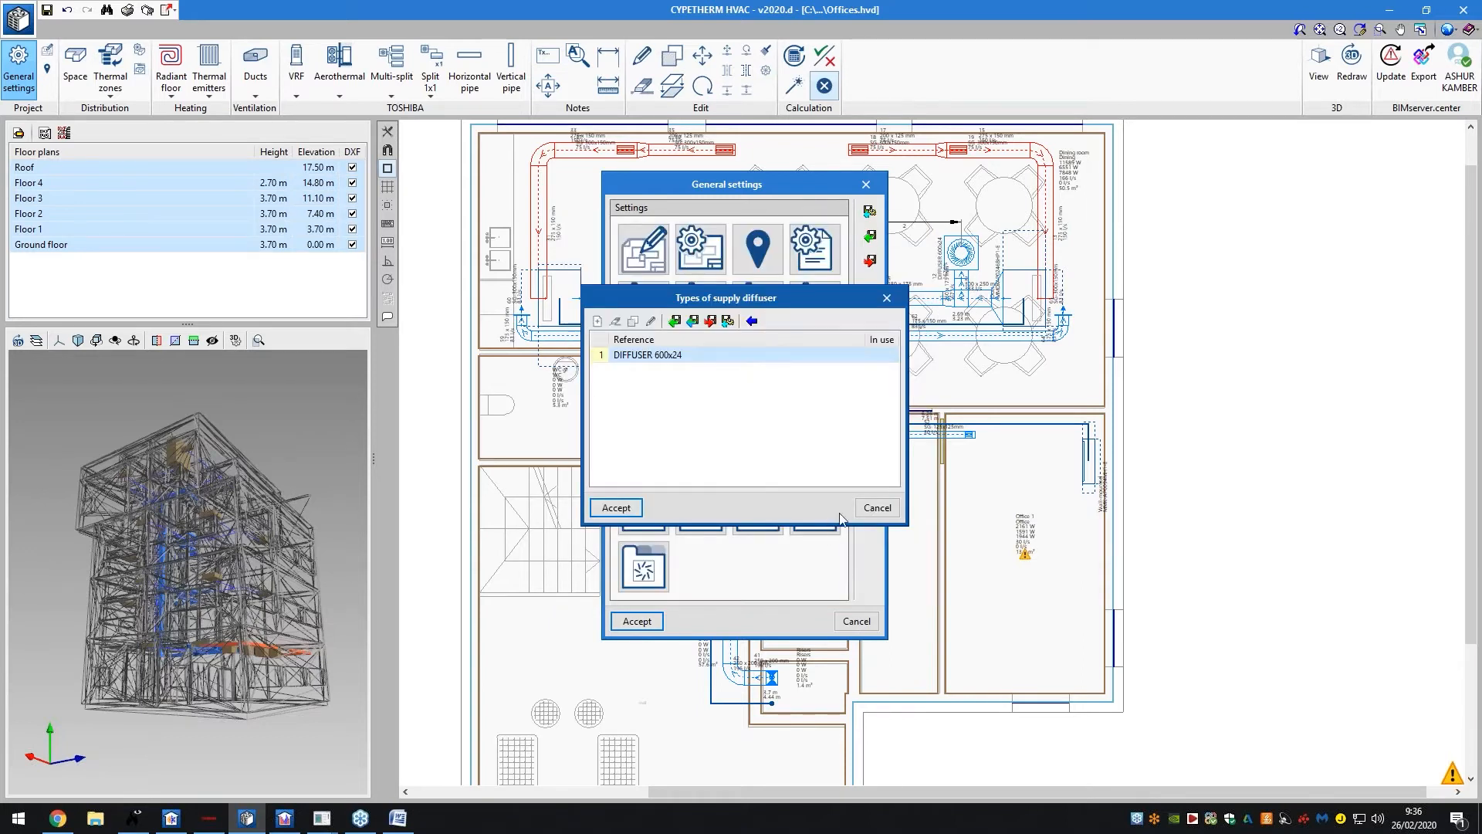
pyautogui.click(862, 508)
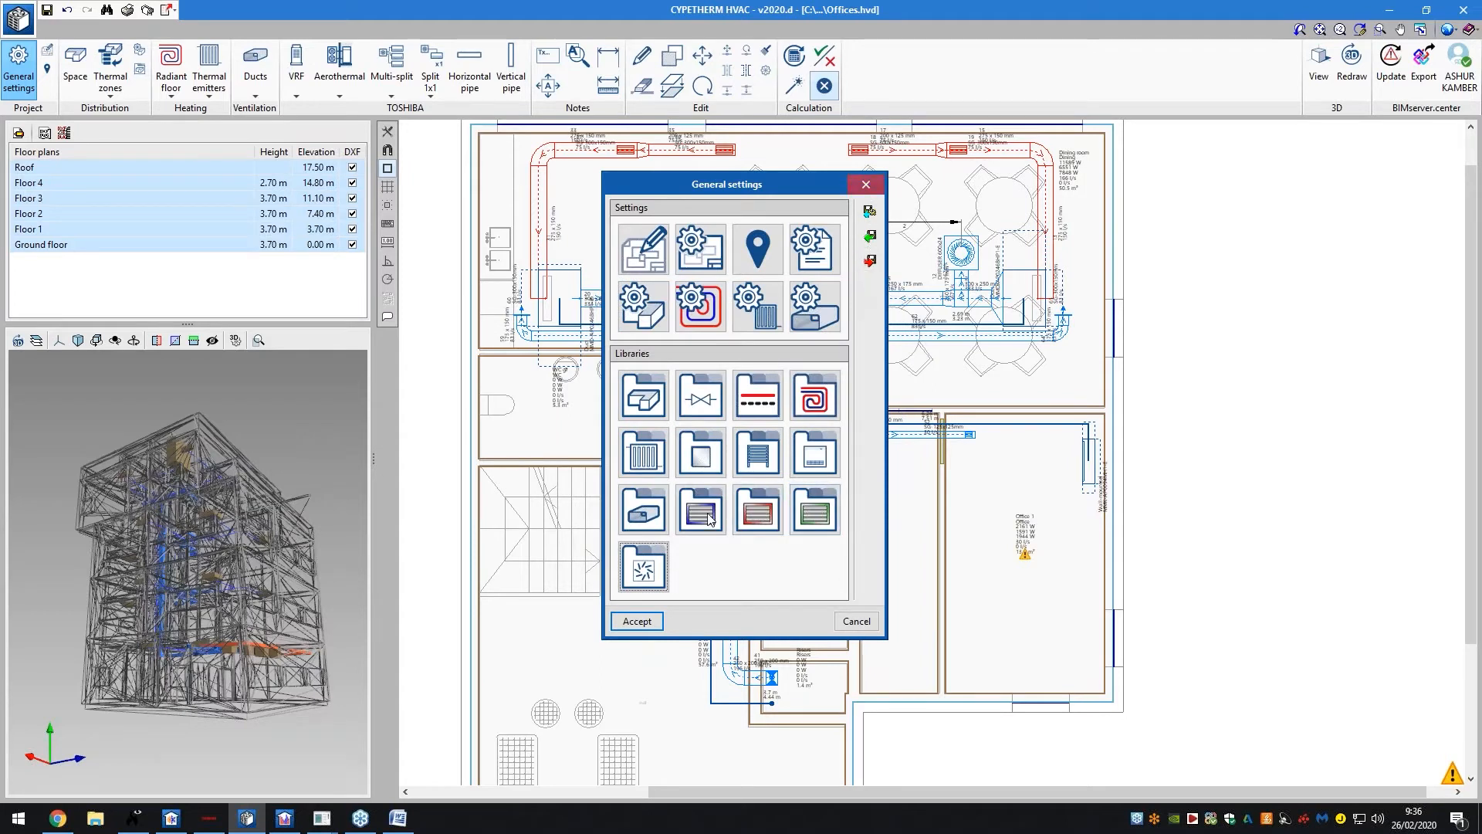
pyautogui.click(637, 621)
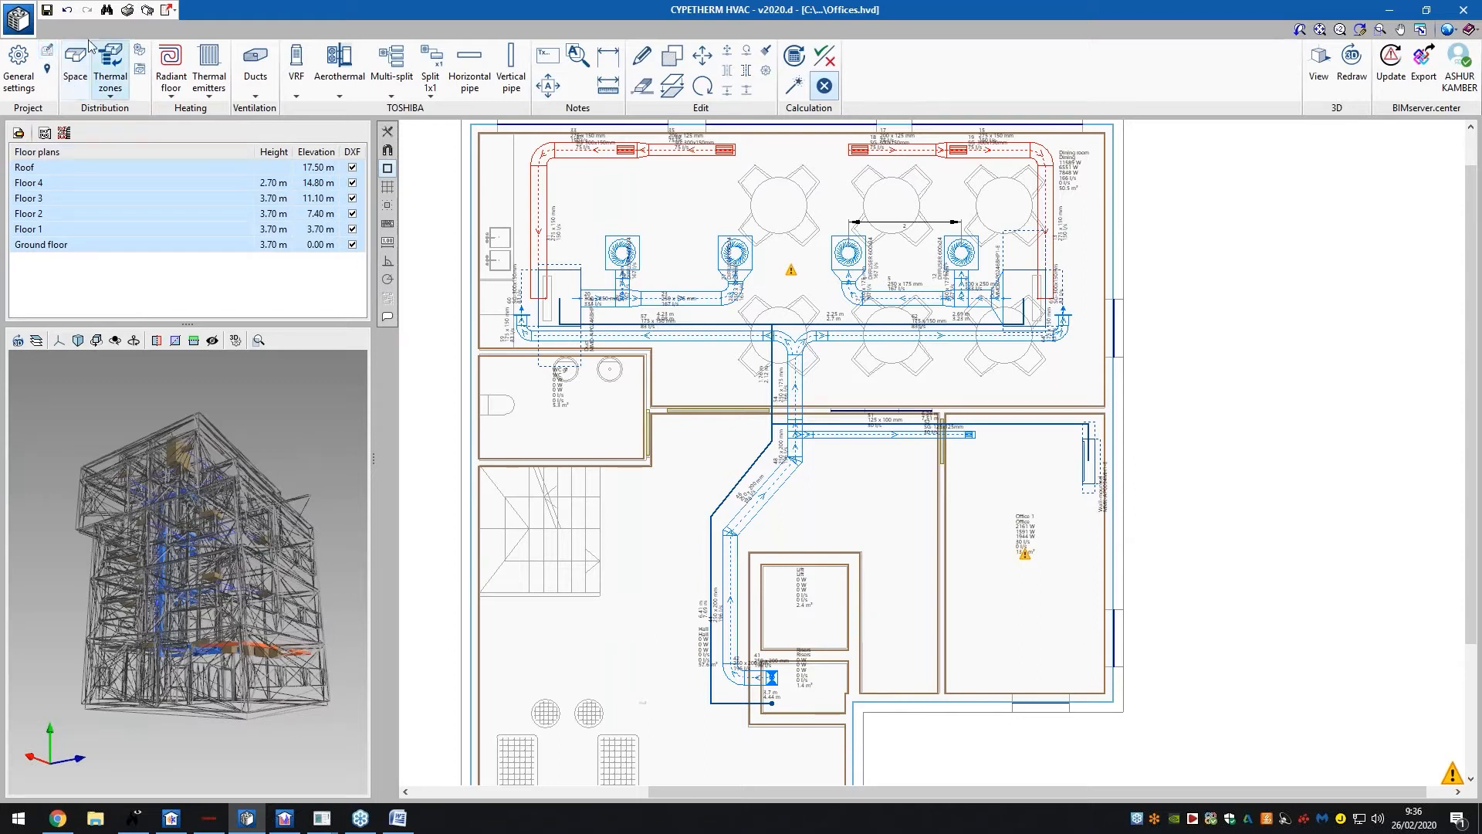
pyautogui.click(80, 77)
pyautogui.click(101, 77)
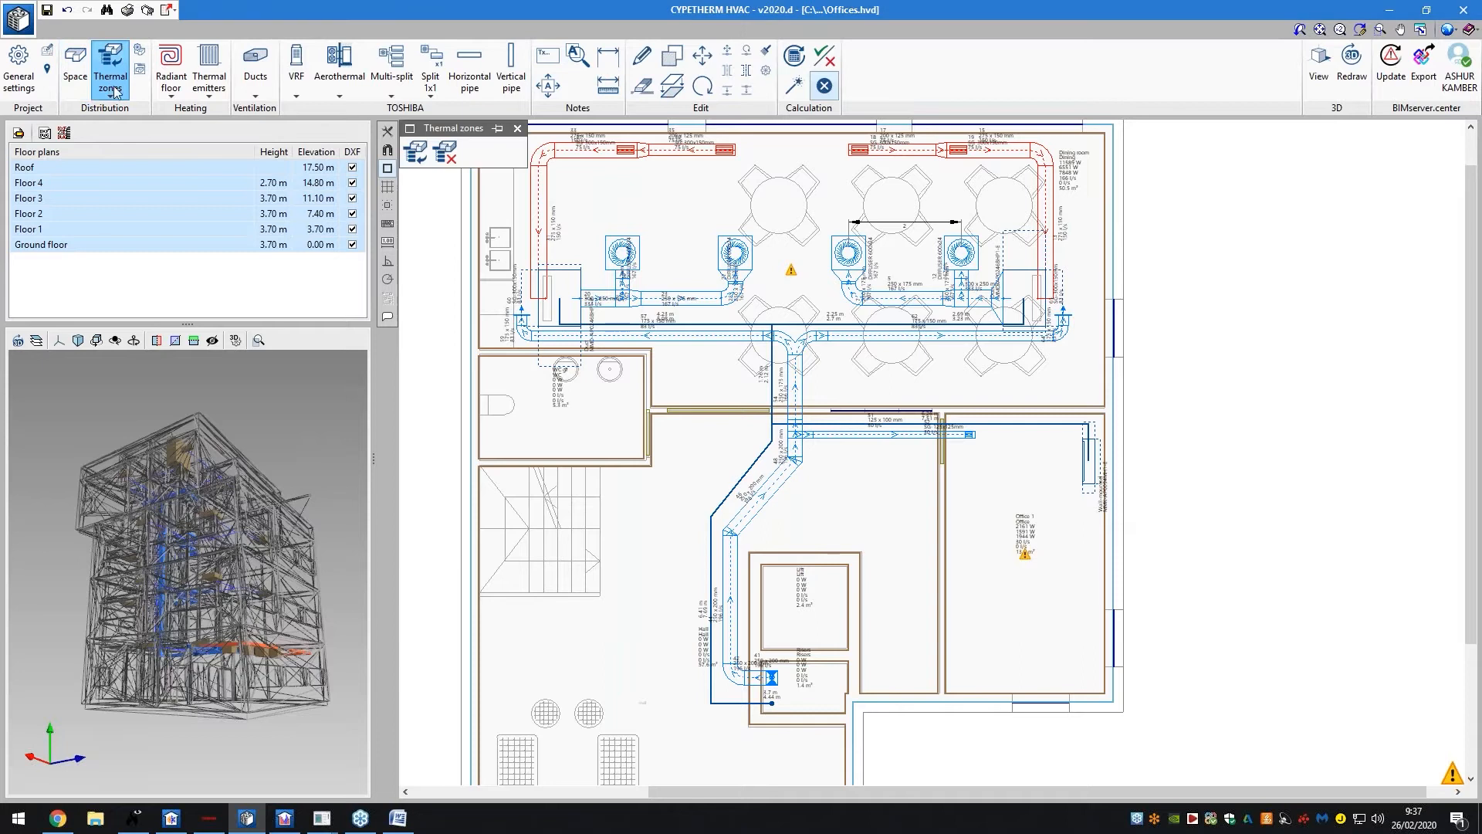
pyautogui.click(77, 87)
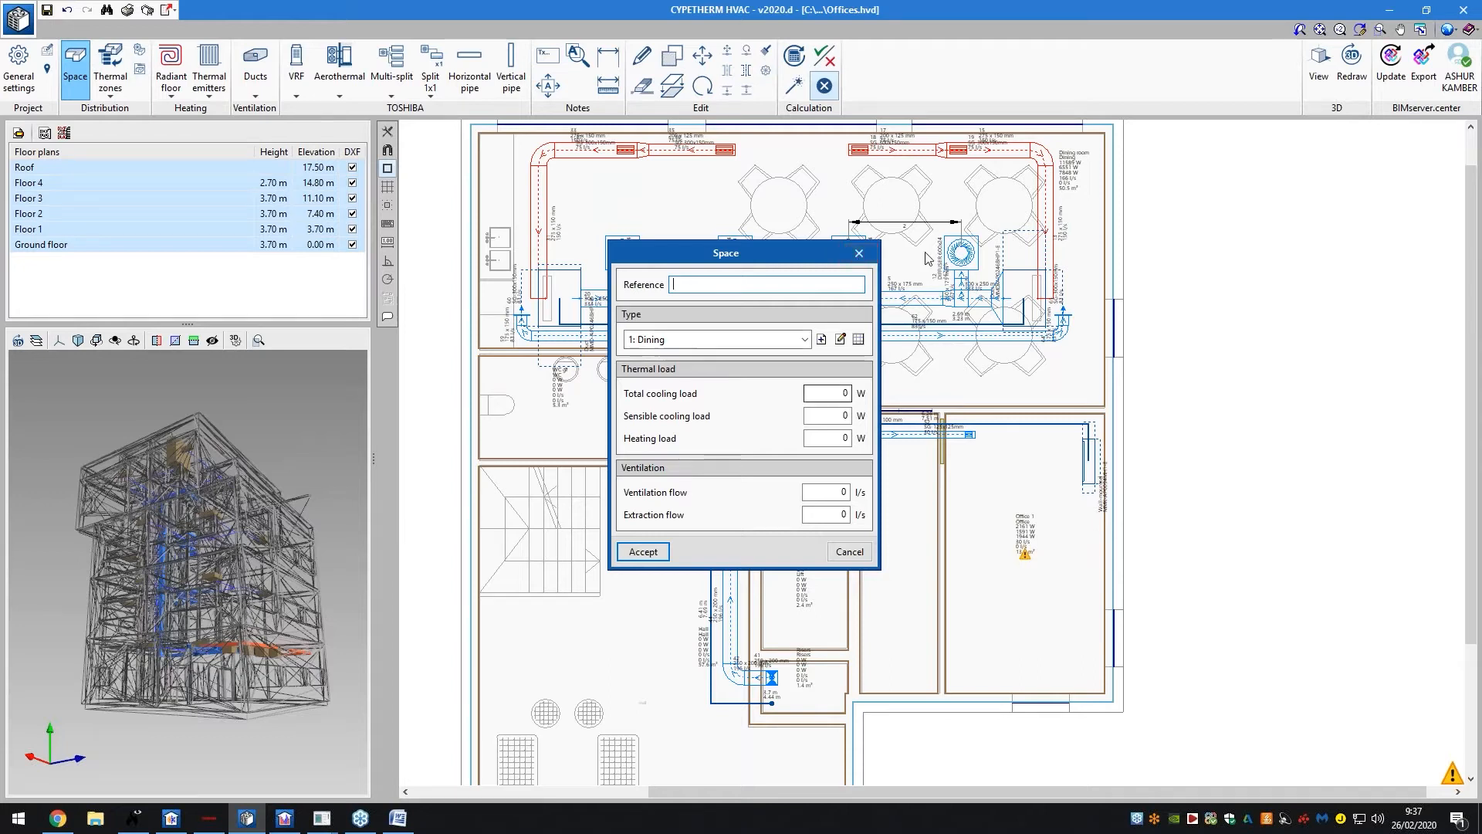
pyautogui.click(859, 254)
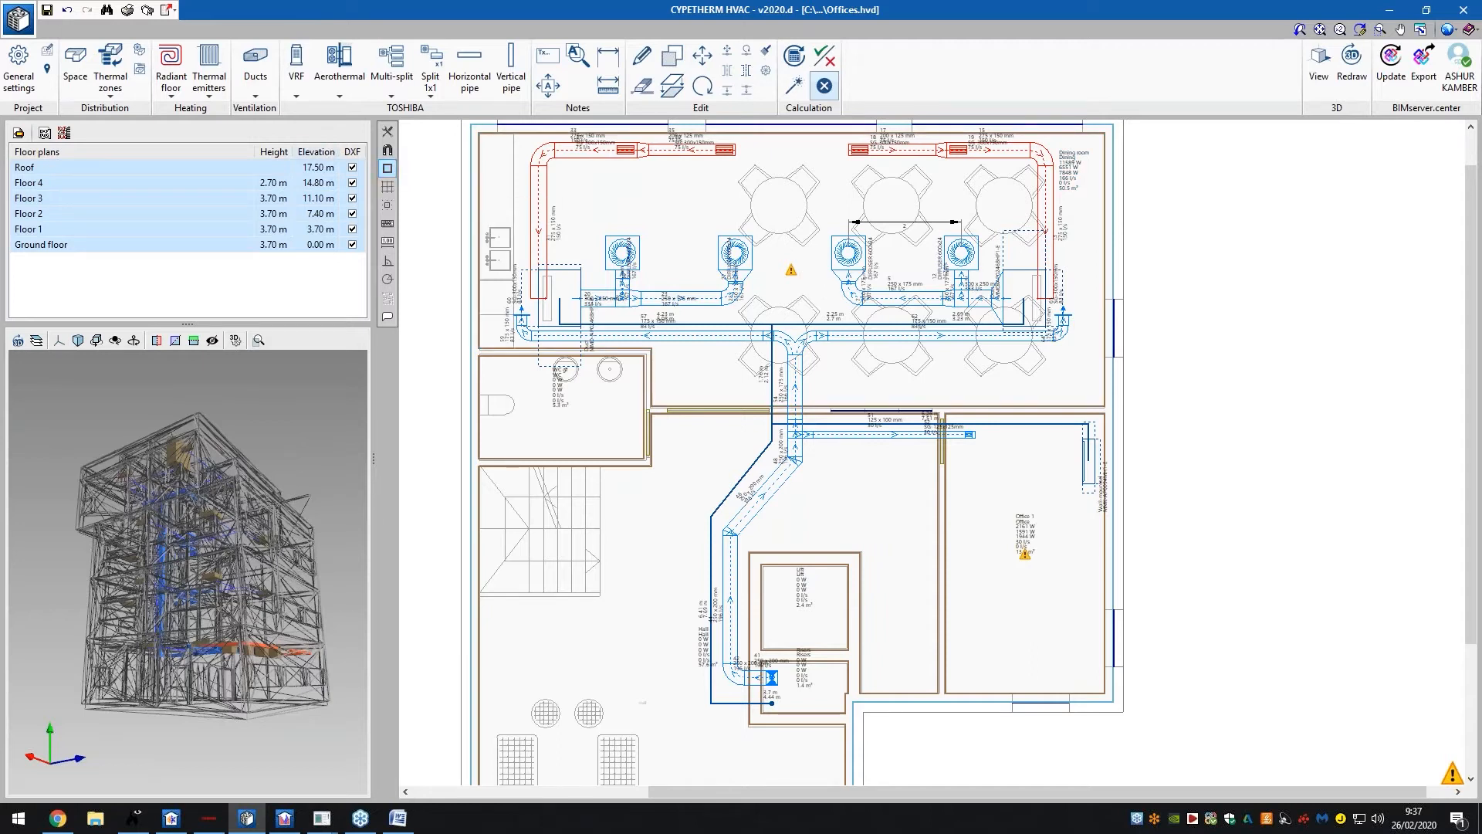
pyautogui.click(171, 73)
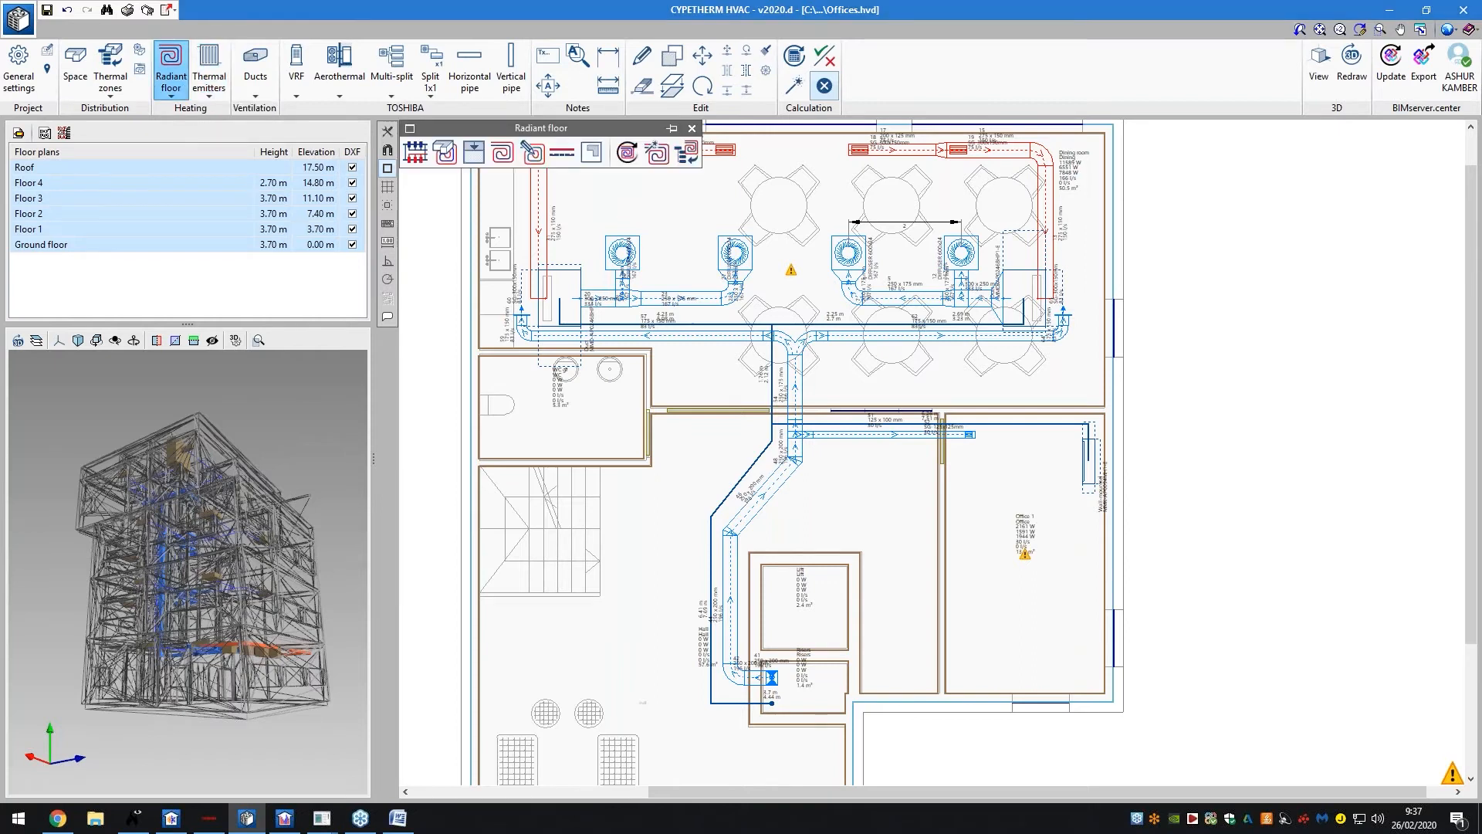
pyautogui.click(670, 129)
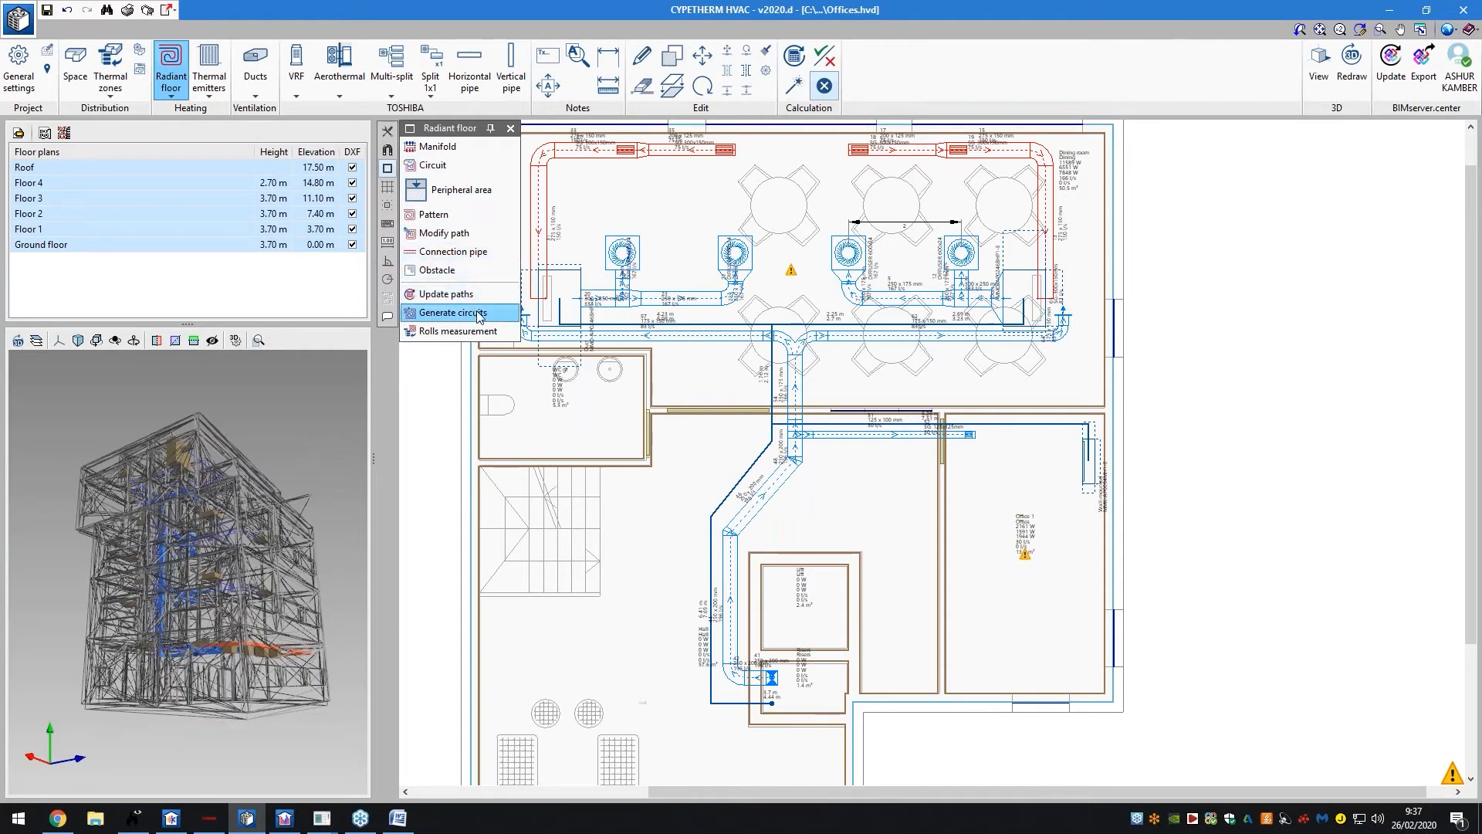
pyautogui.click(478, 313)
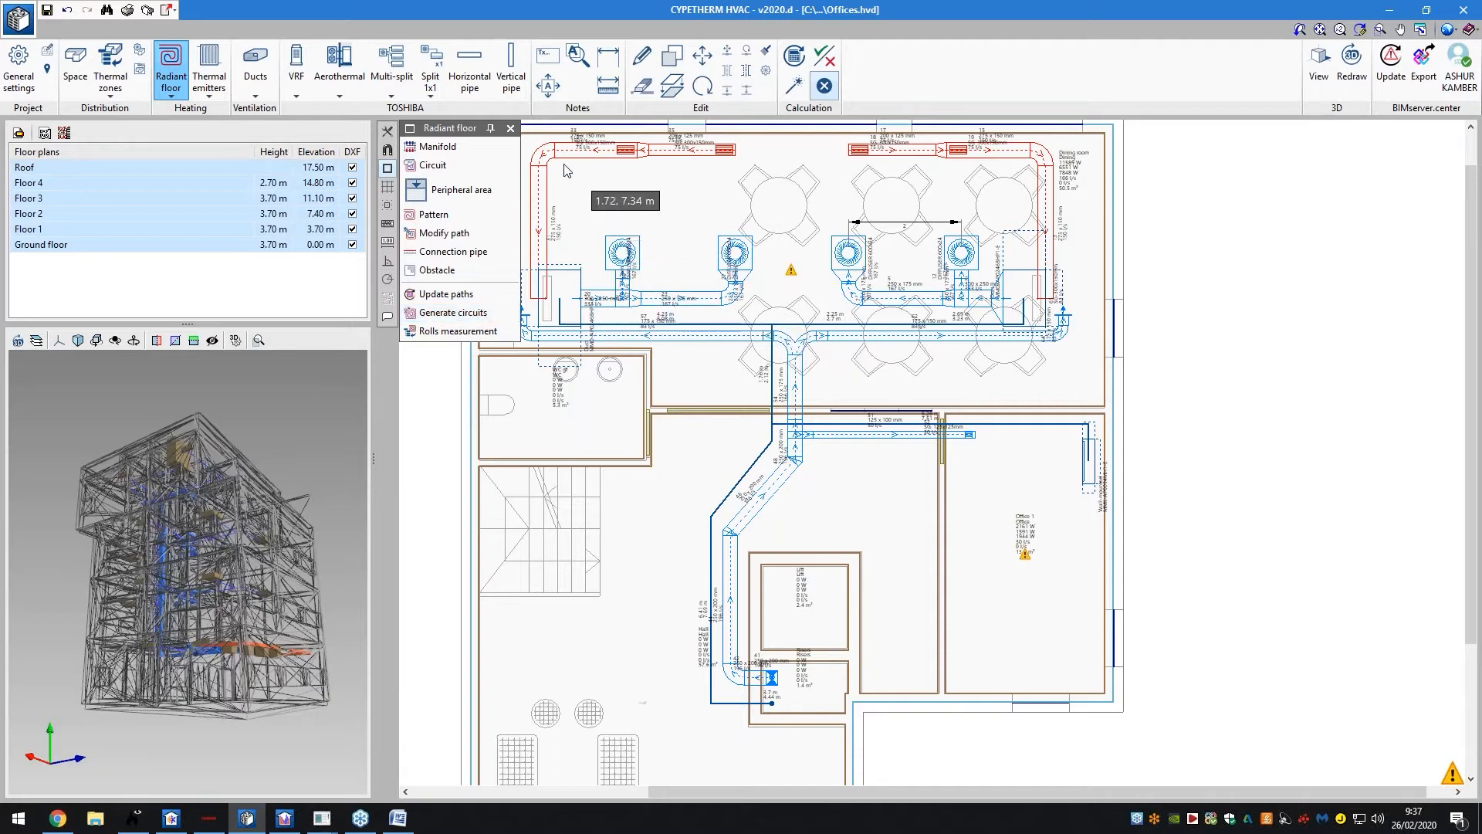
pyautogui.click(511, 129)
pyautogui.click(218, 89)
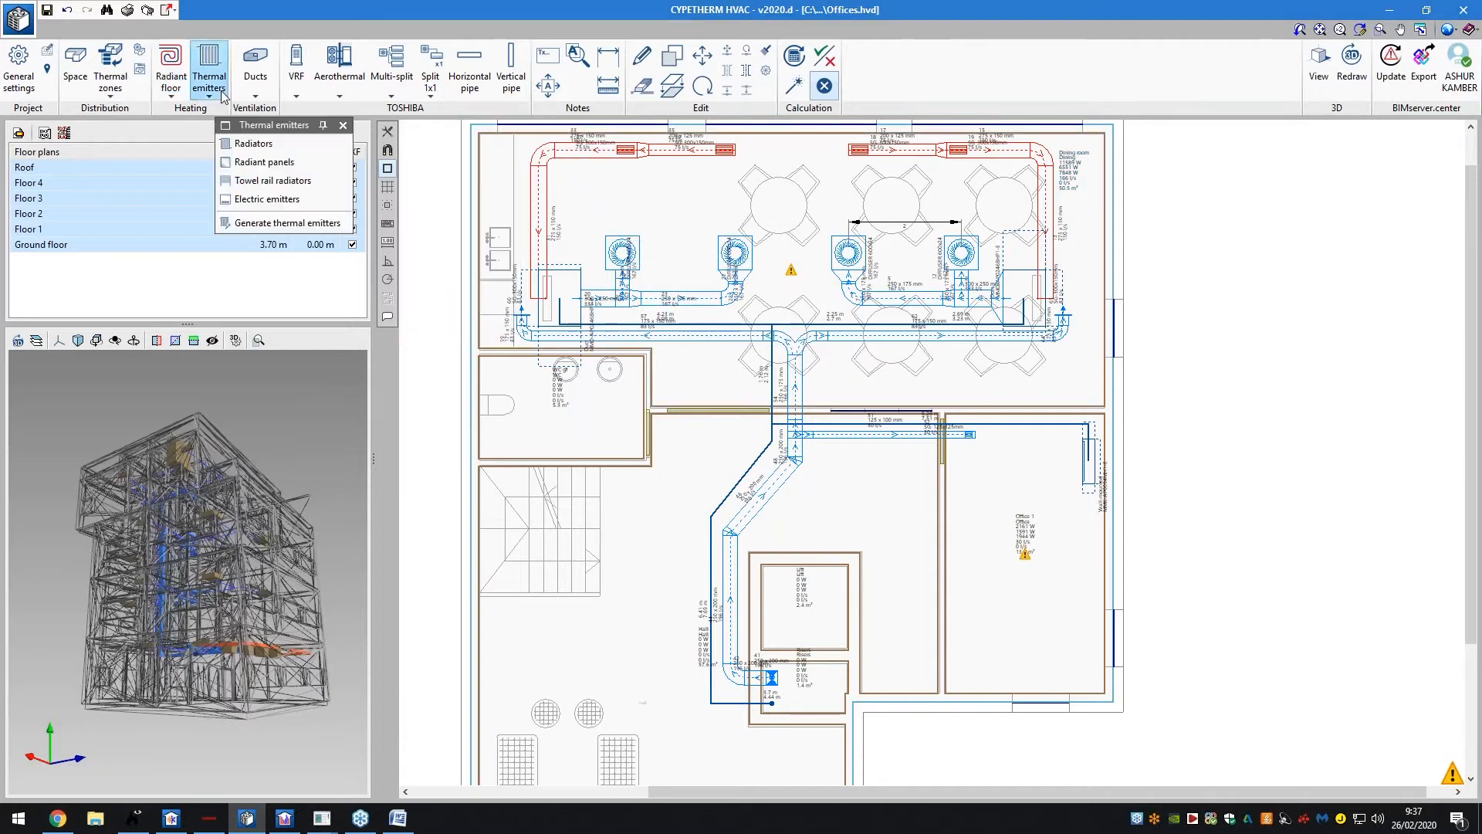
pyautogui.click(260, 87)
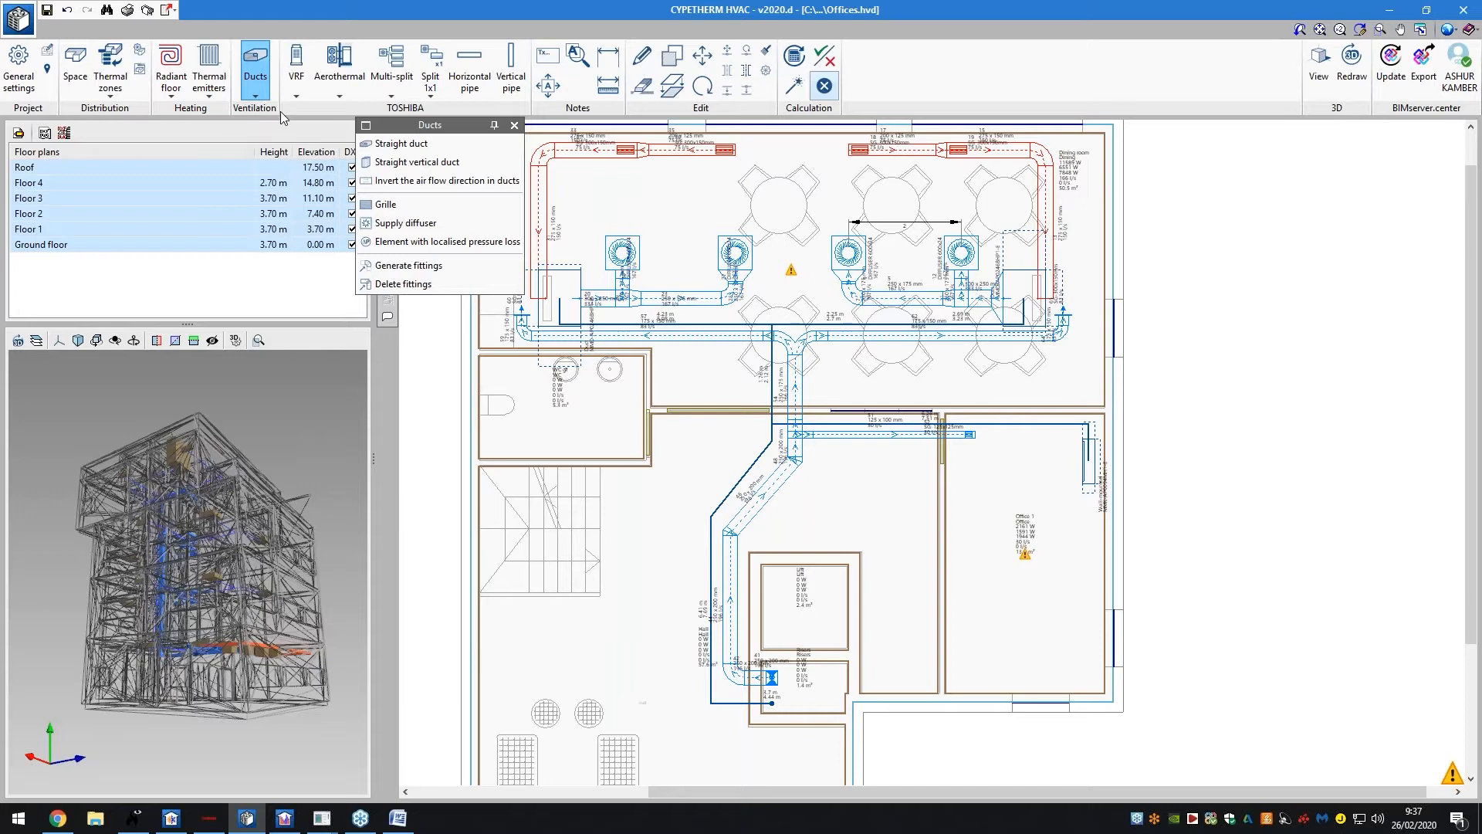
pyautogui.click(297, 81)
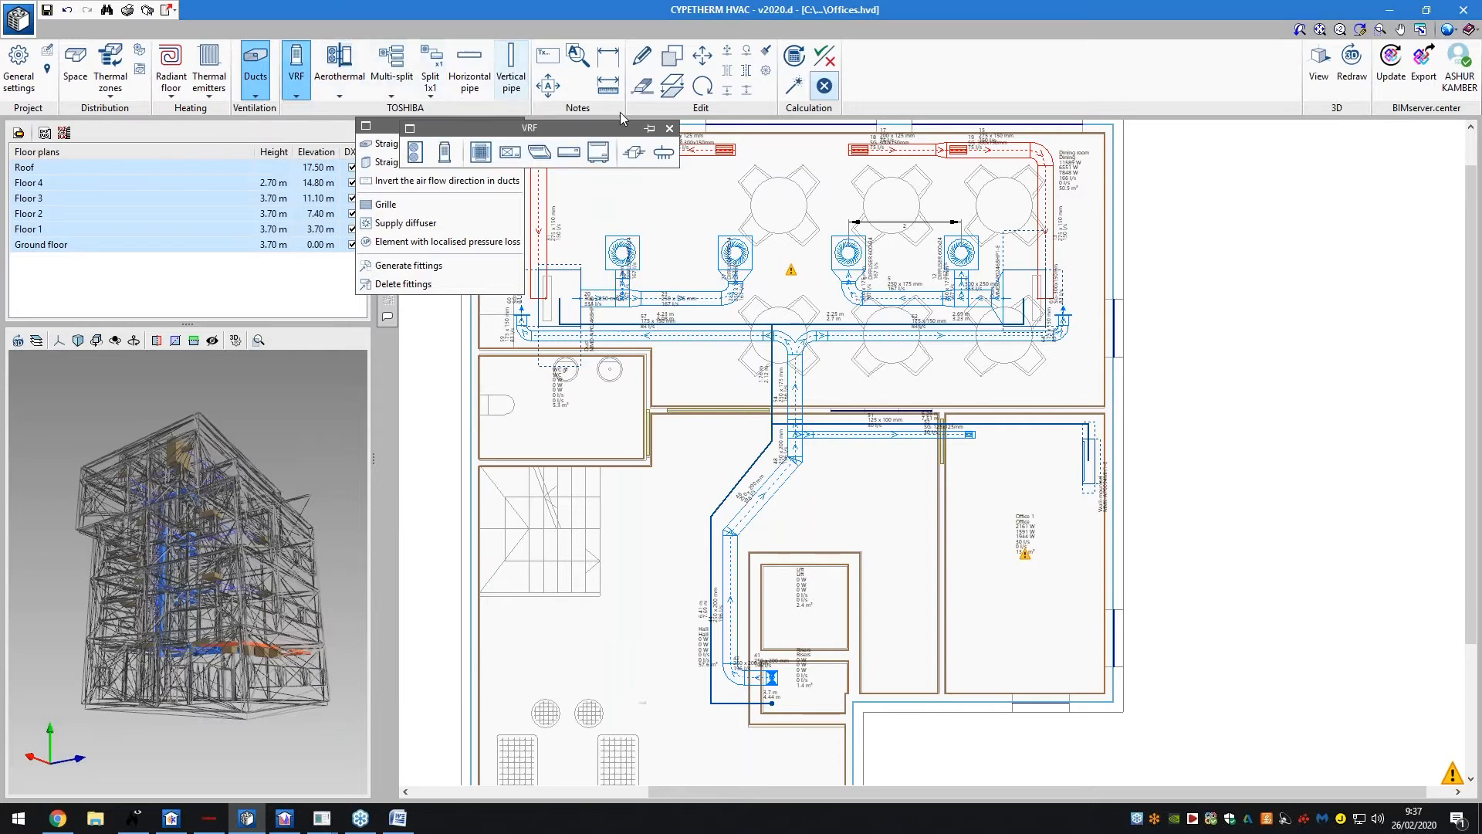
pyautogui.click(669, 128)
pyautogui.click(513, 126)
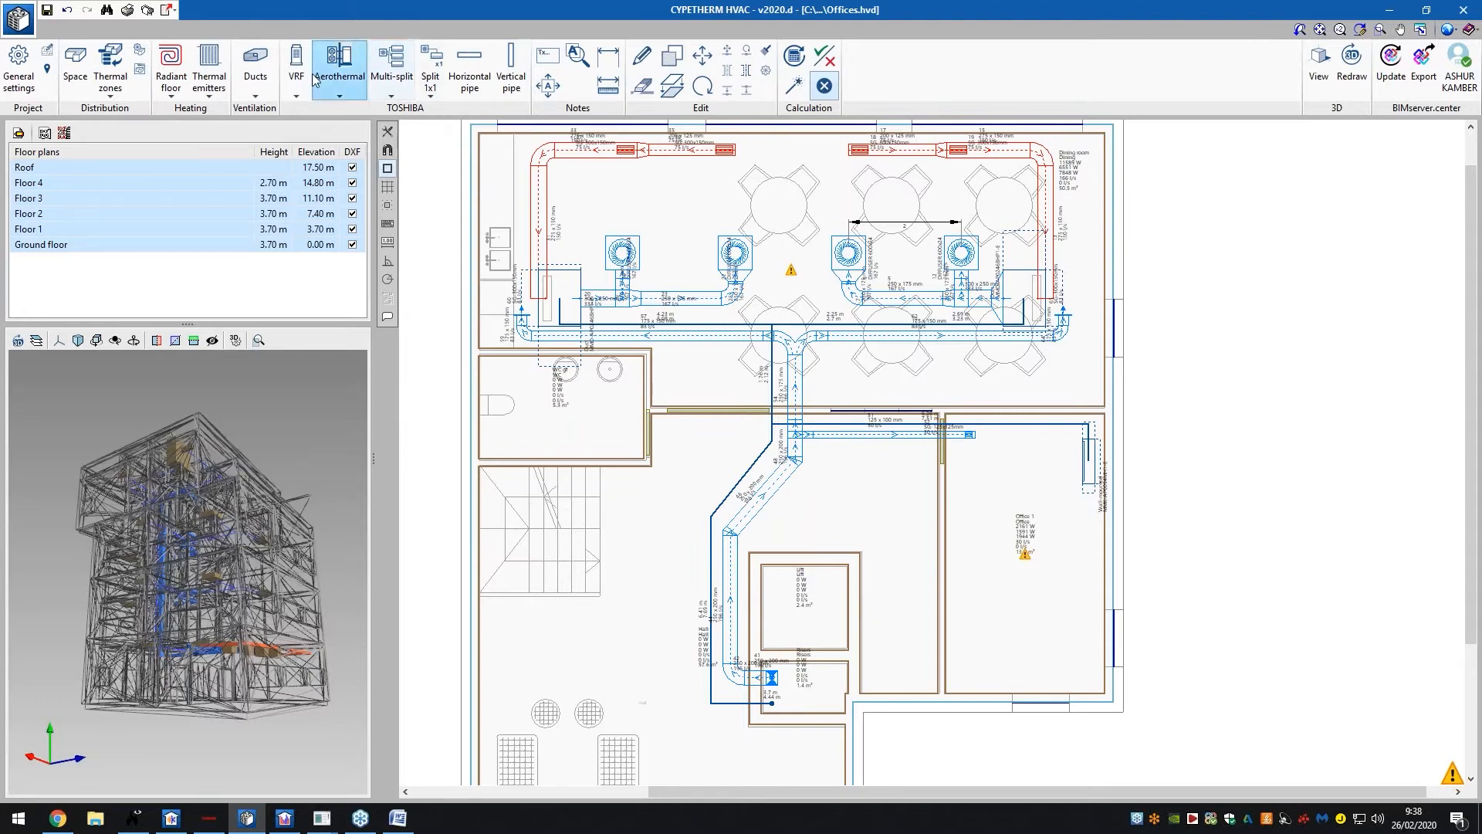
pyautogui.click(296, 71)
pyautogui.click(336, 84)
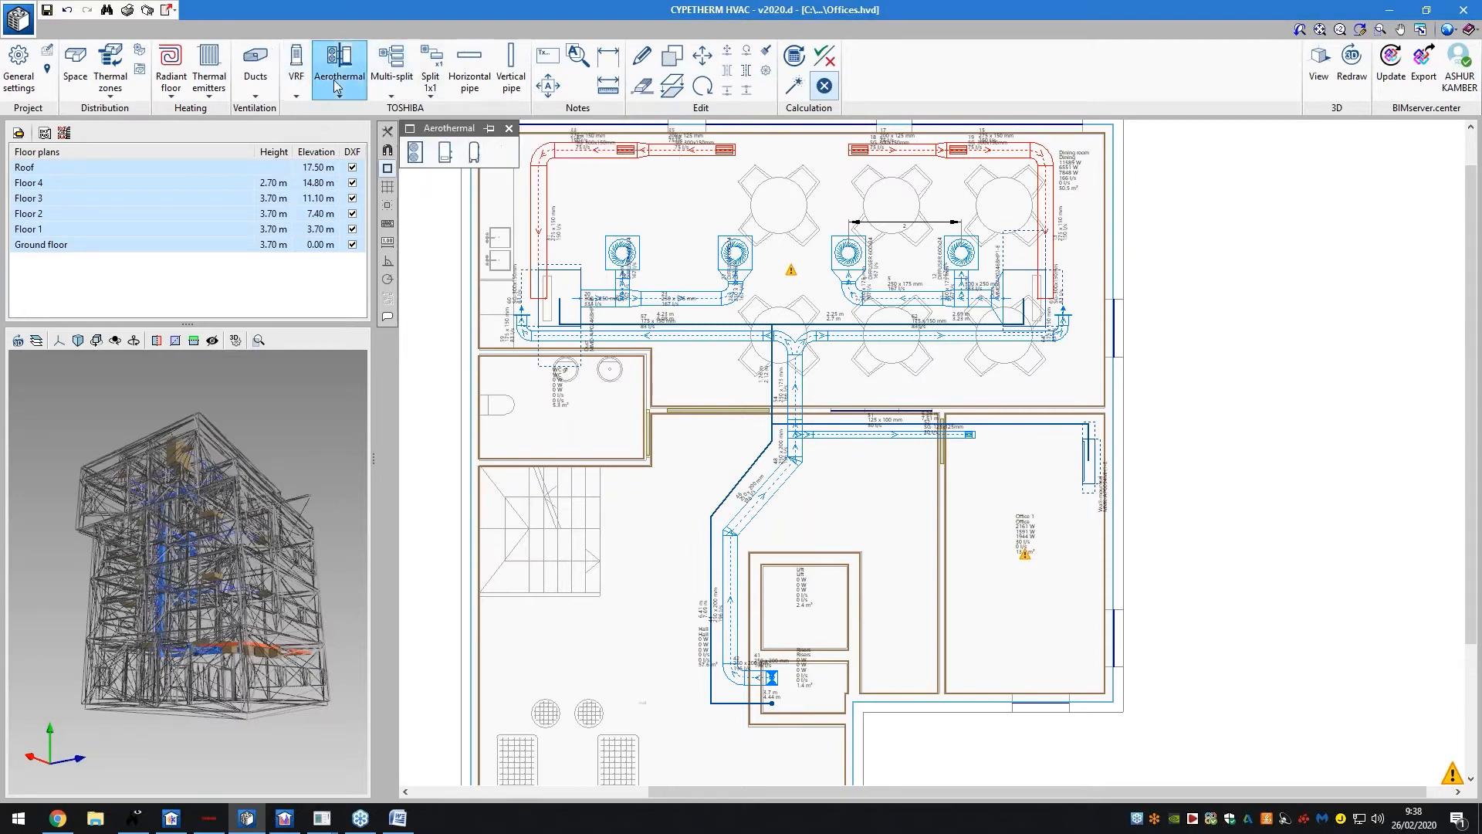
pyautogui.click(386, 85)
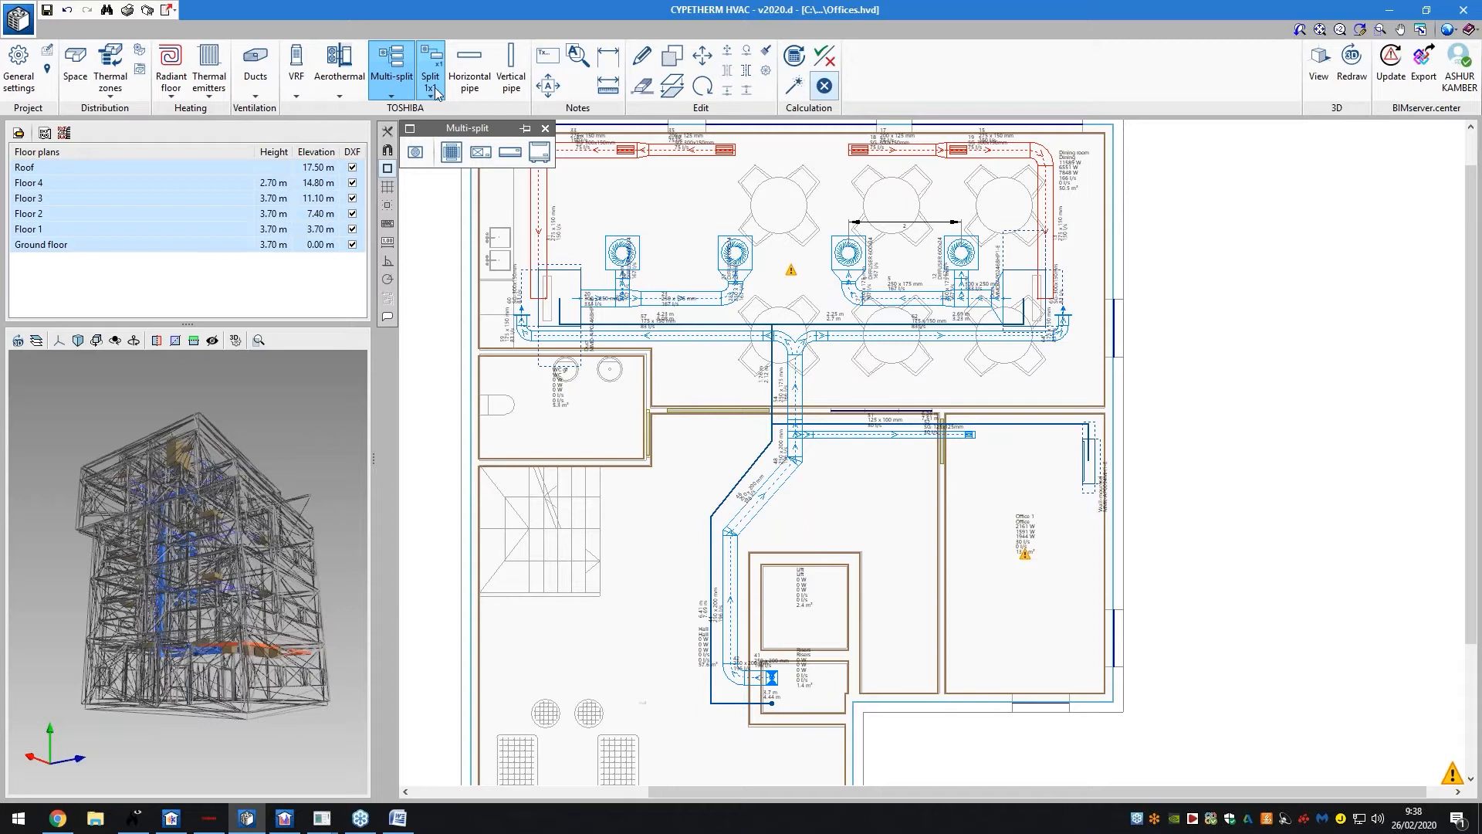
pyautogui.click(430, 87)
pyautogui.click(469, 73)
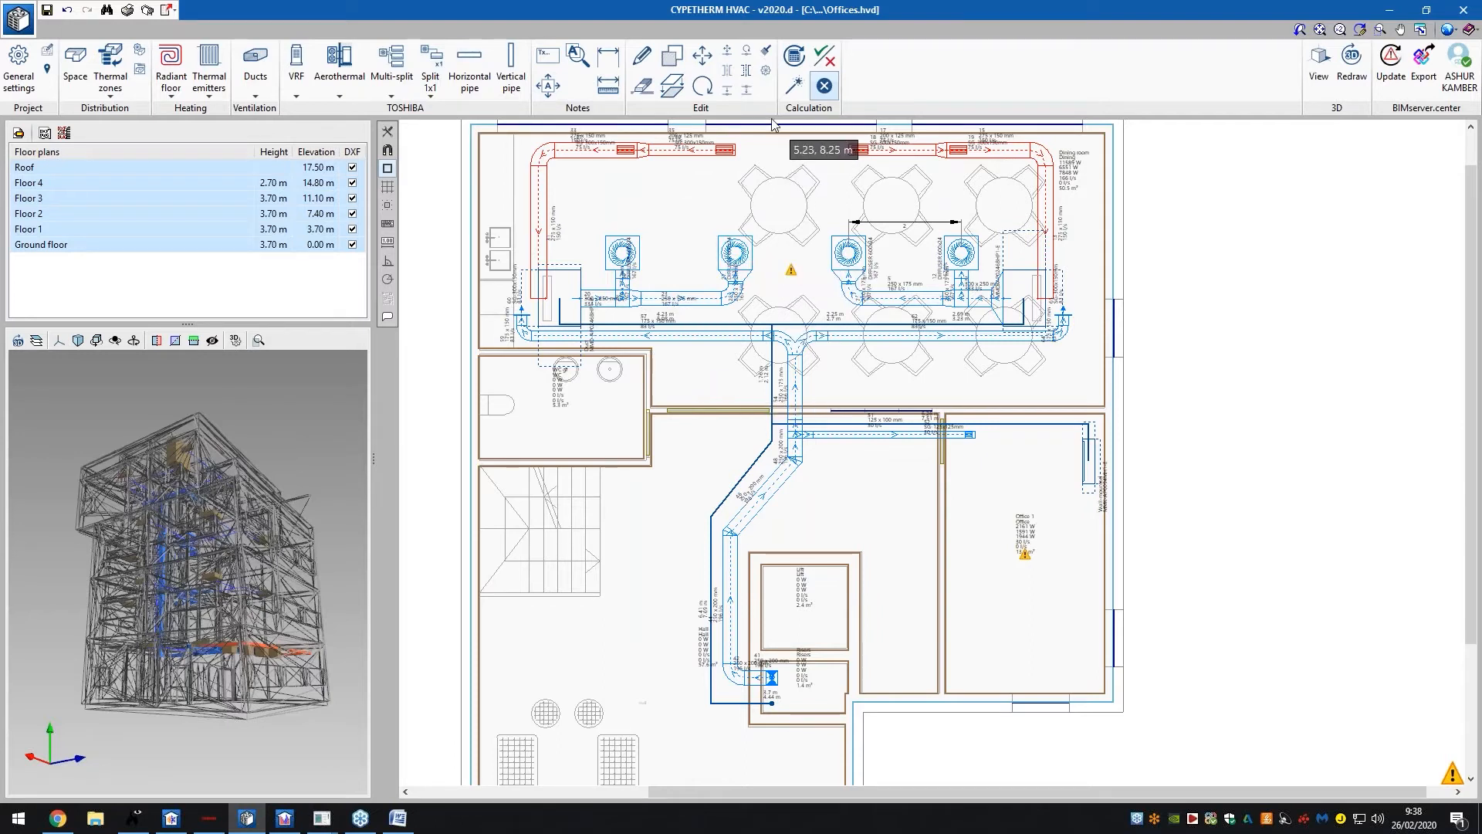
# Verify supply diffuser 27 passes its 167 l/s flow check, then update the calculation results
pyautogui.click(755, 260)
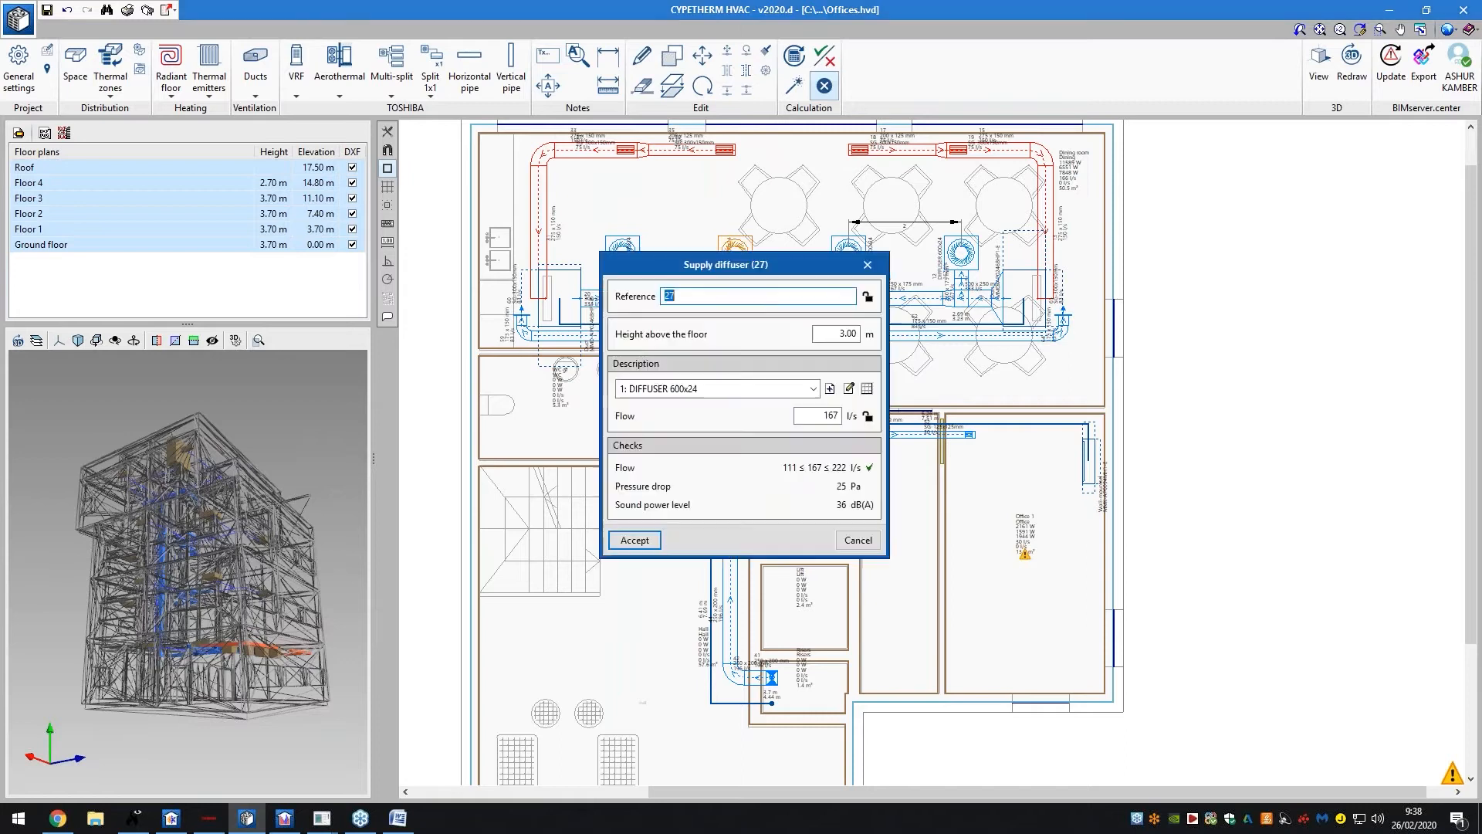
pyautogui.click(867, 266)
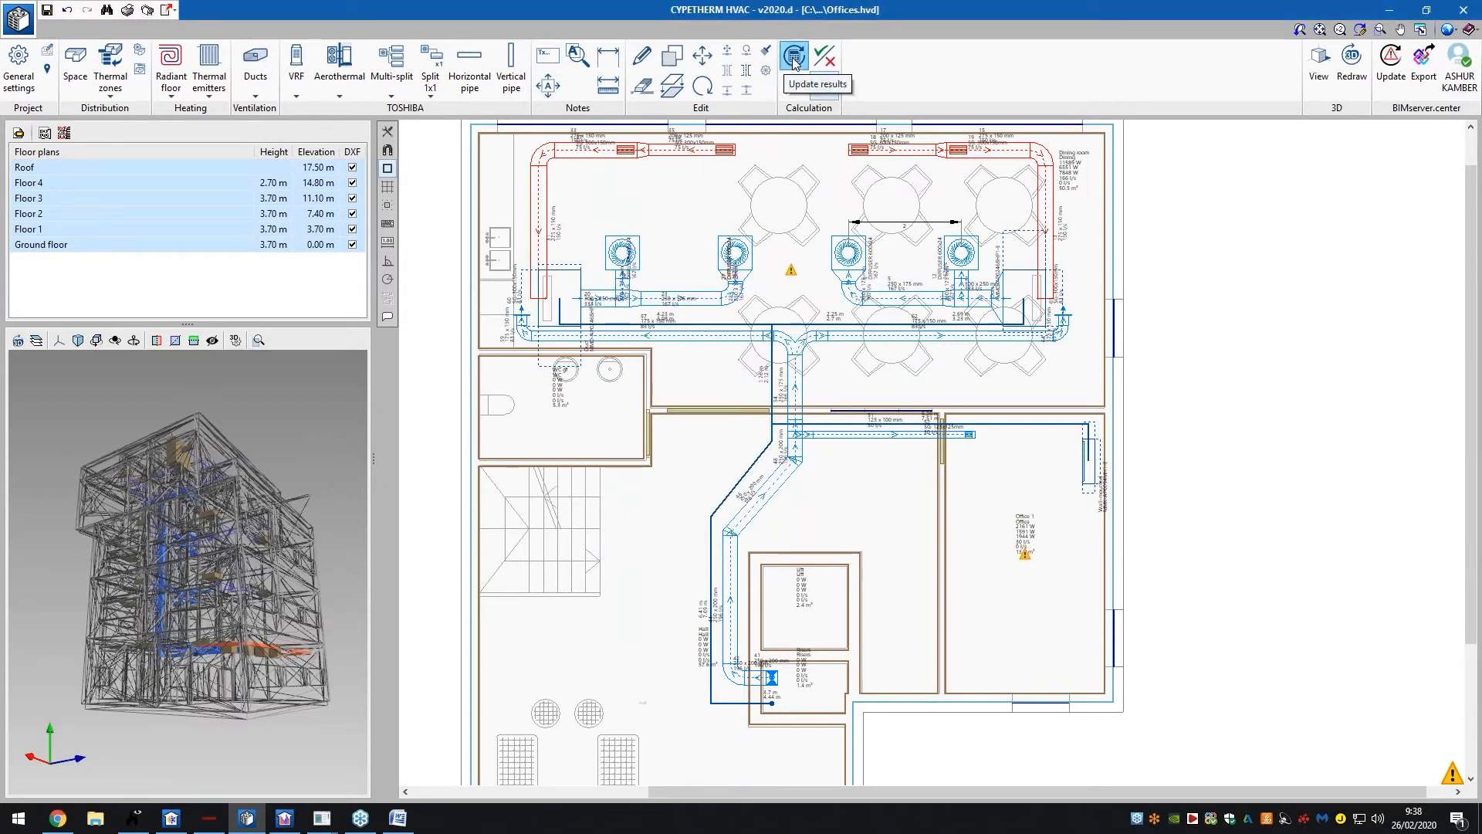
pyautogui.click(794, 62)
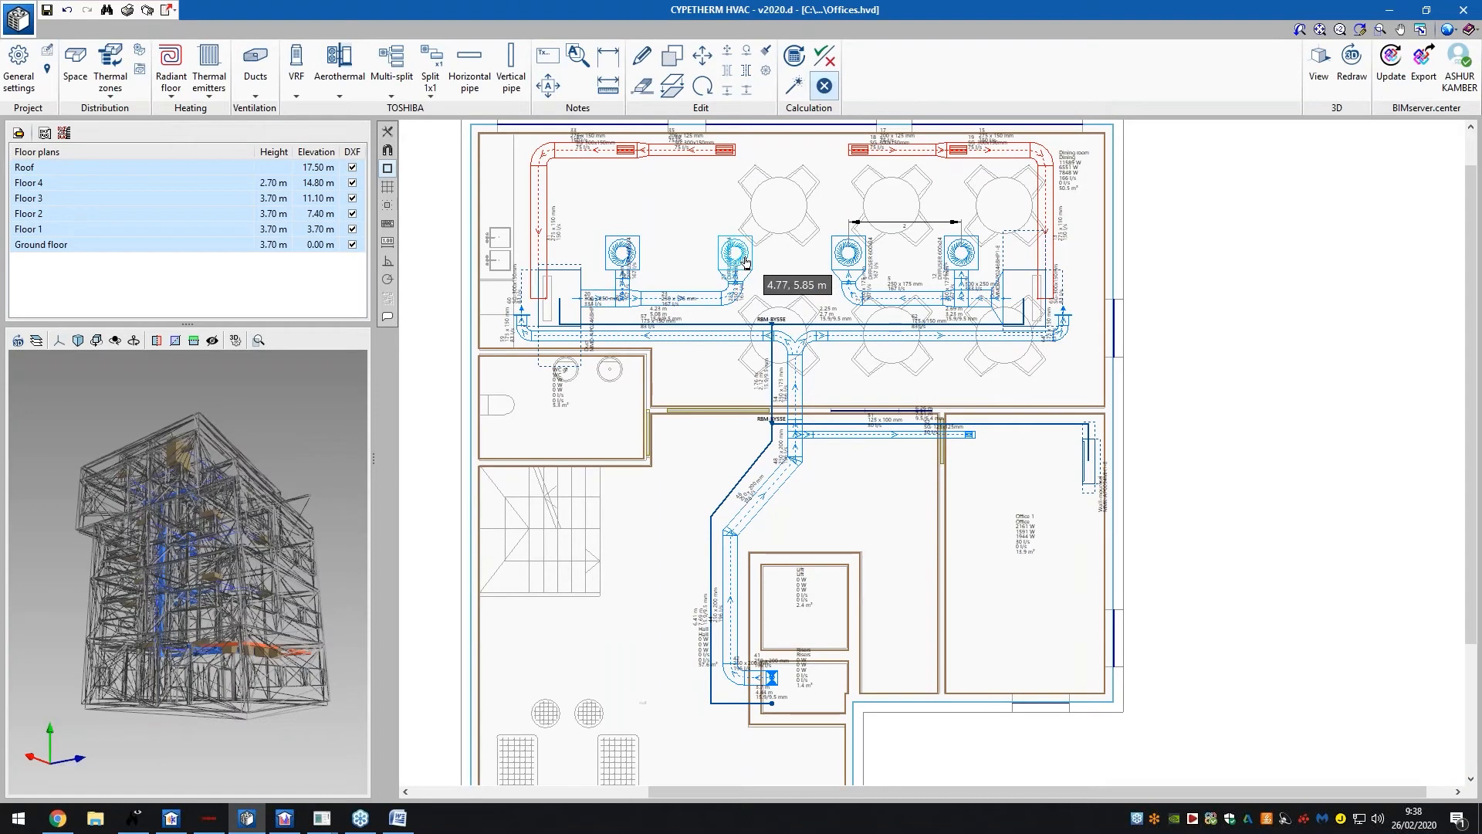
pyautogui.click(793, 91)
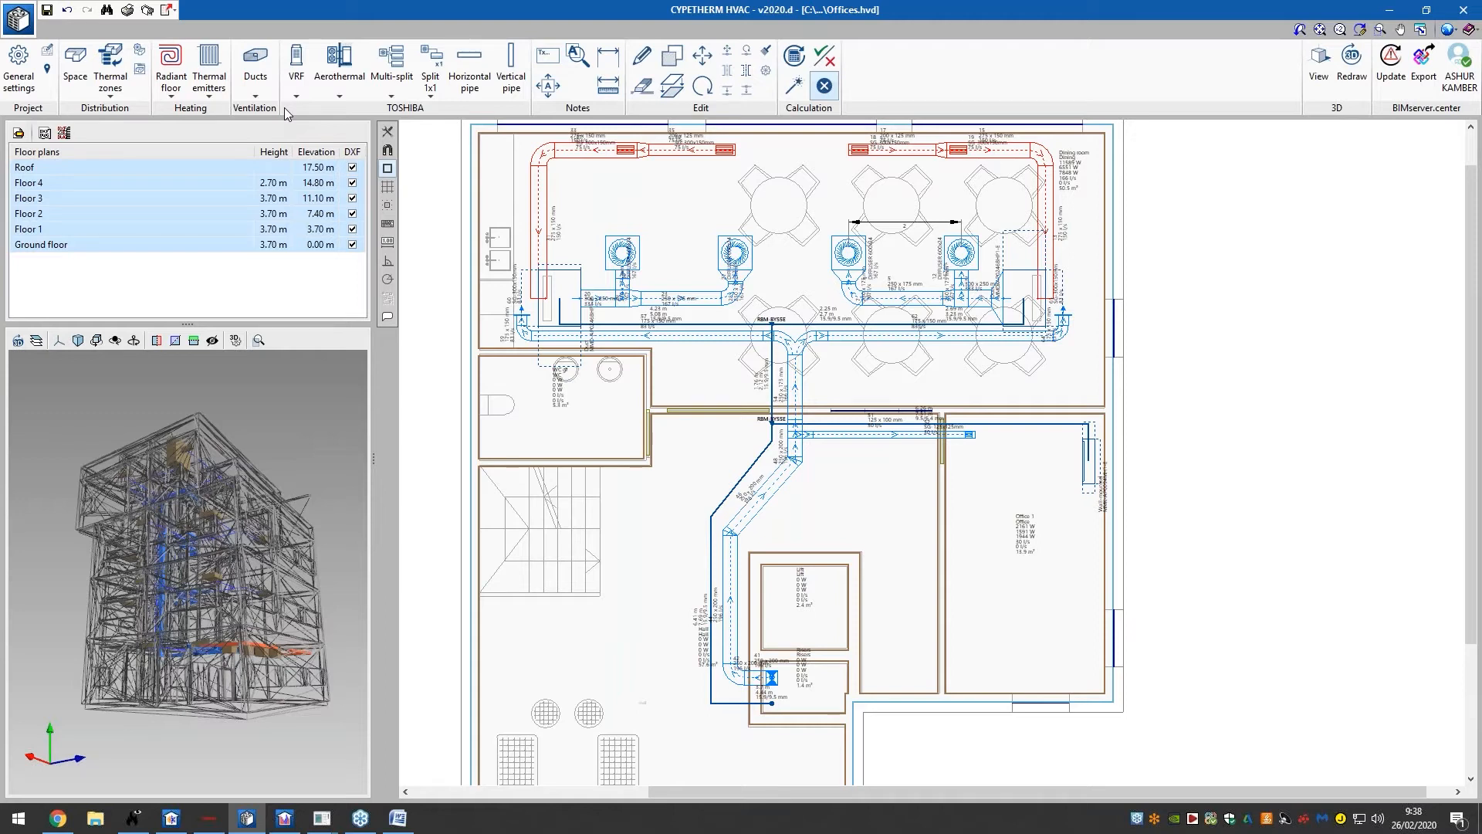
# Start a Straight Exhaust straight duct, previewing and then cancelling a new duct material
pyautogui.click(255, 68)
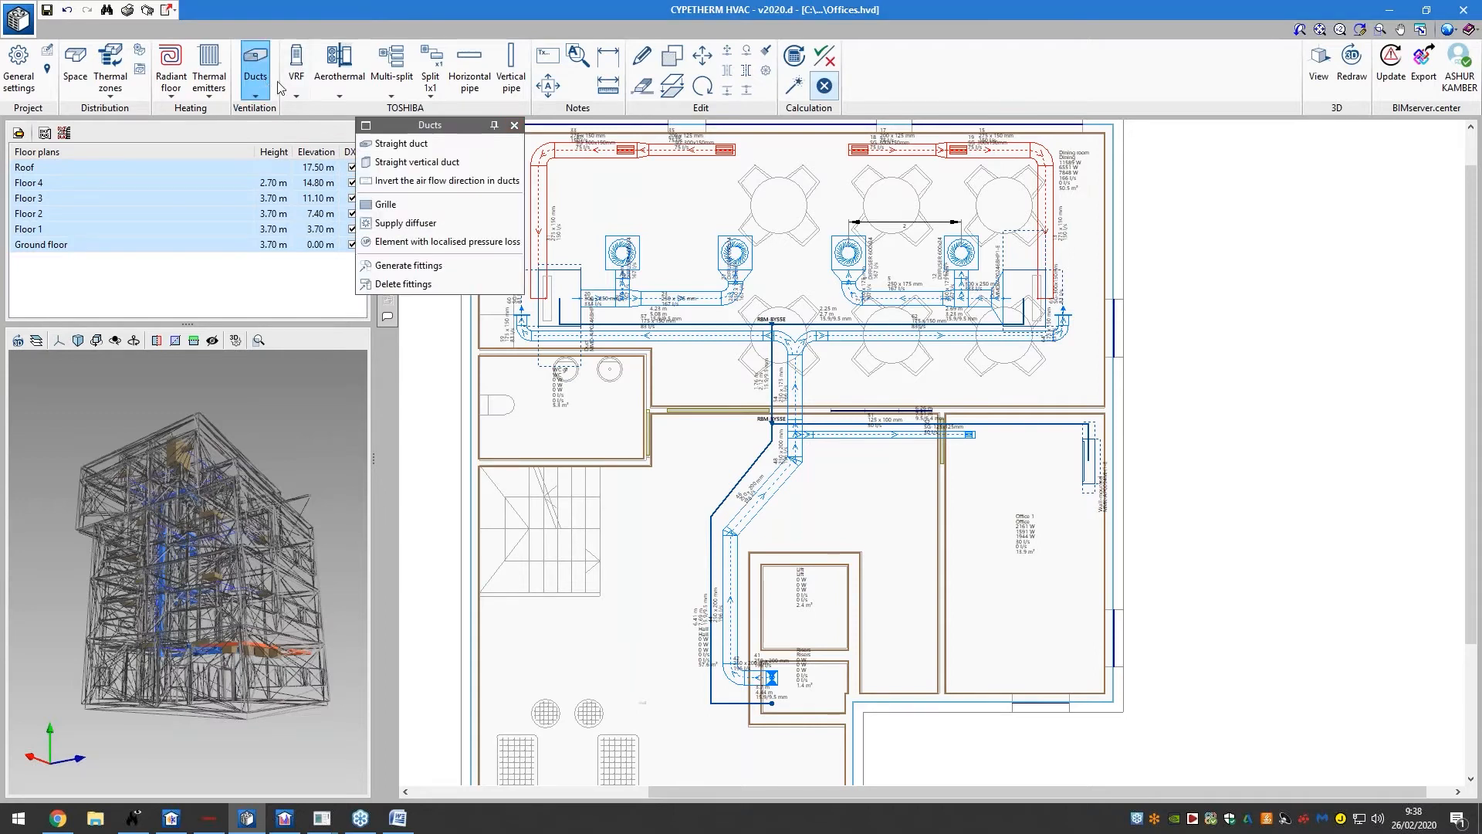
pyautogui.click(370, 145)
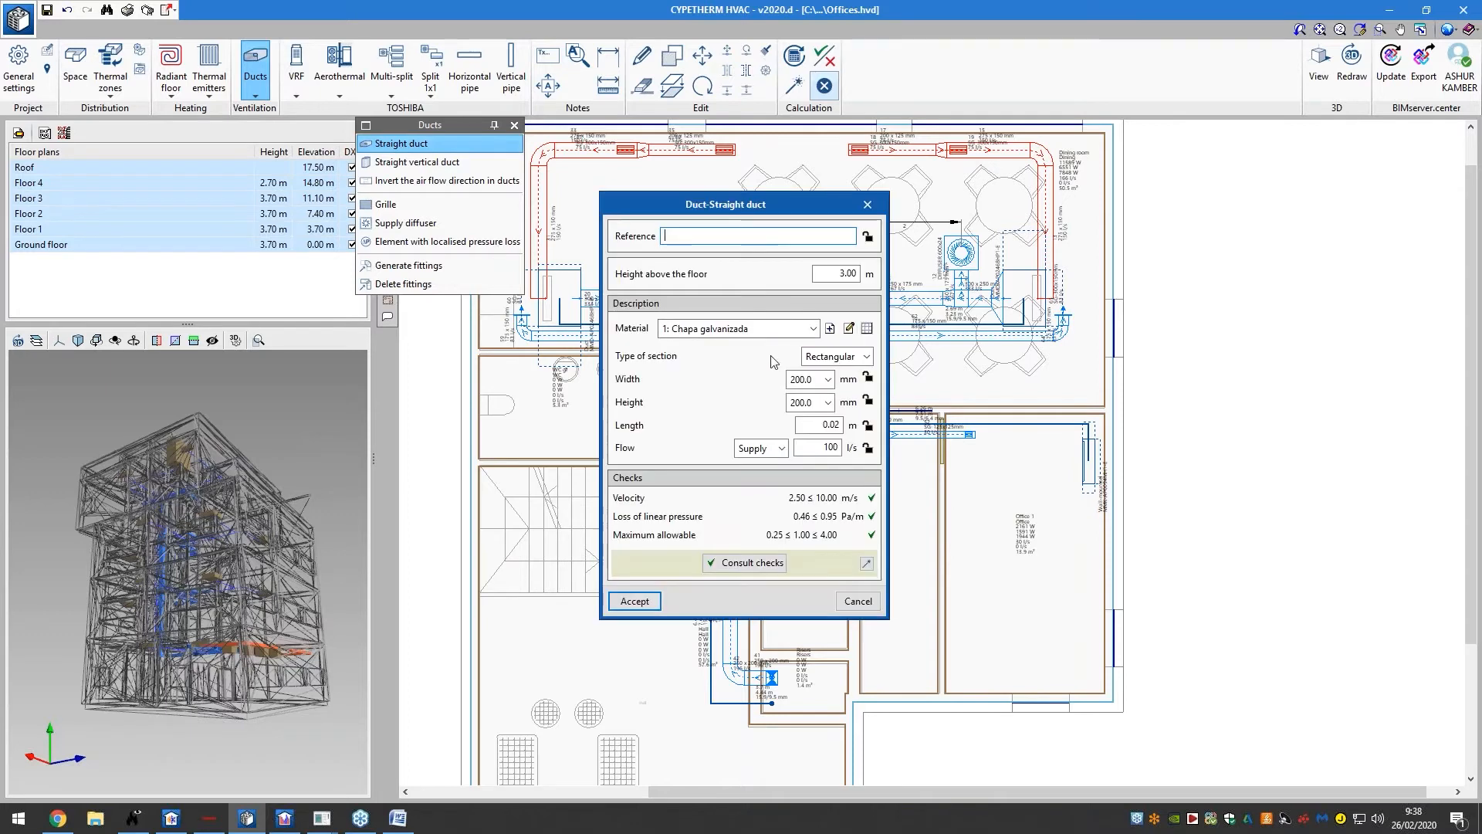
pyautogui.write('sTRAIGH')
pyautogui.write('ight Exhaust')
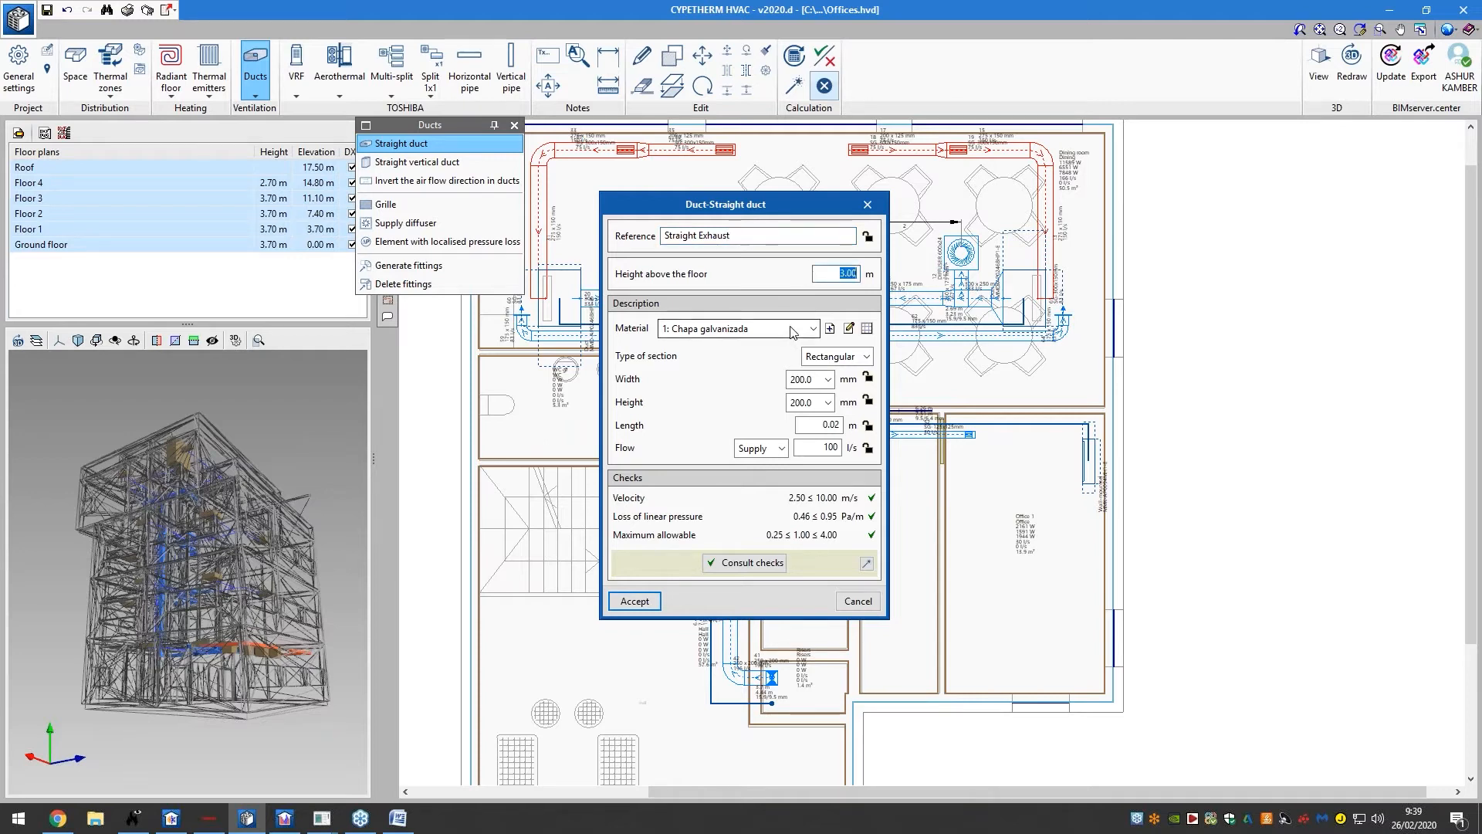
pyautogui.click(830, 328)
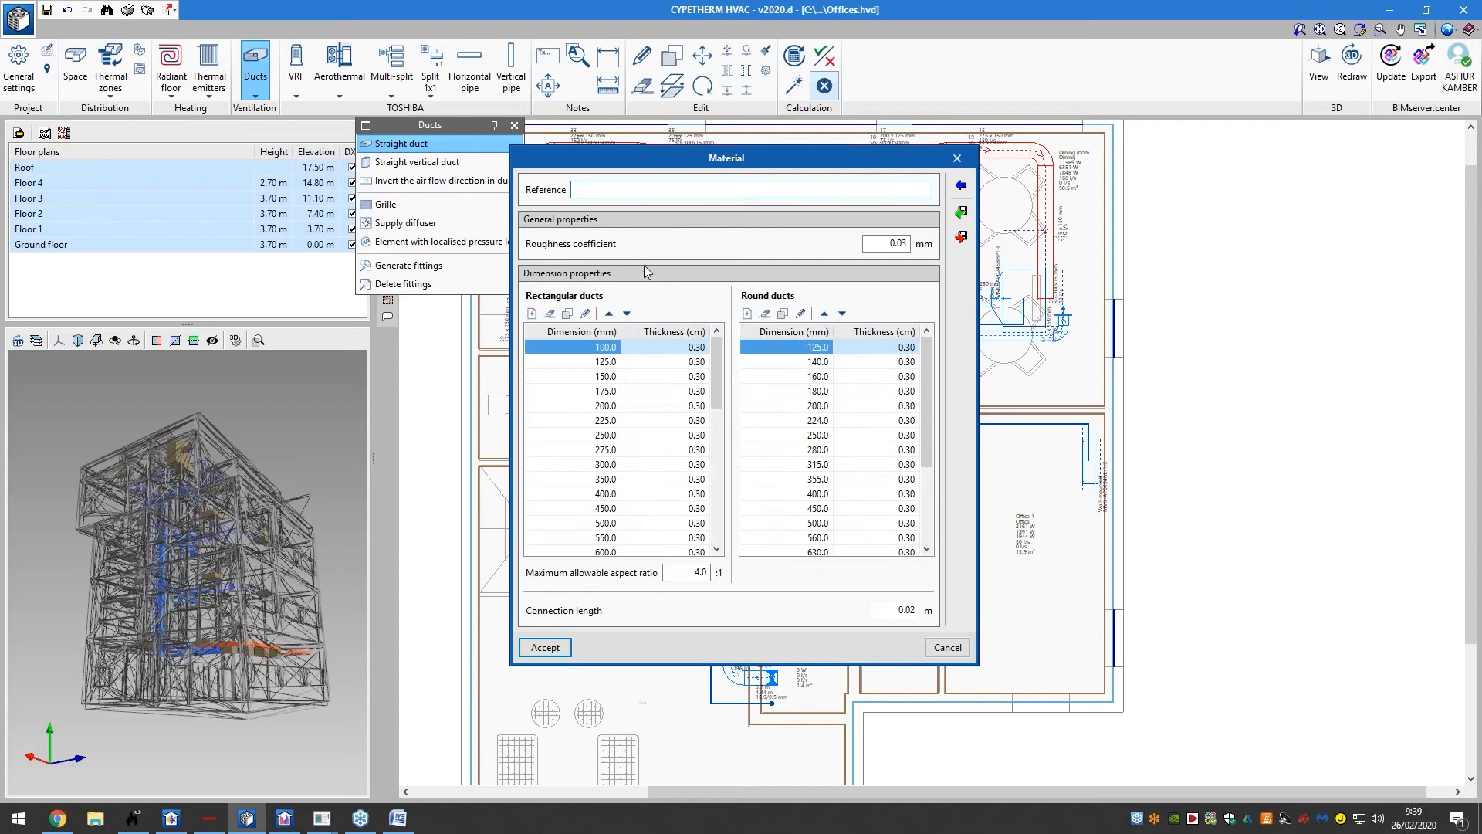
pyautogui.click(960, 185)
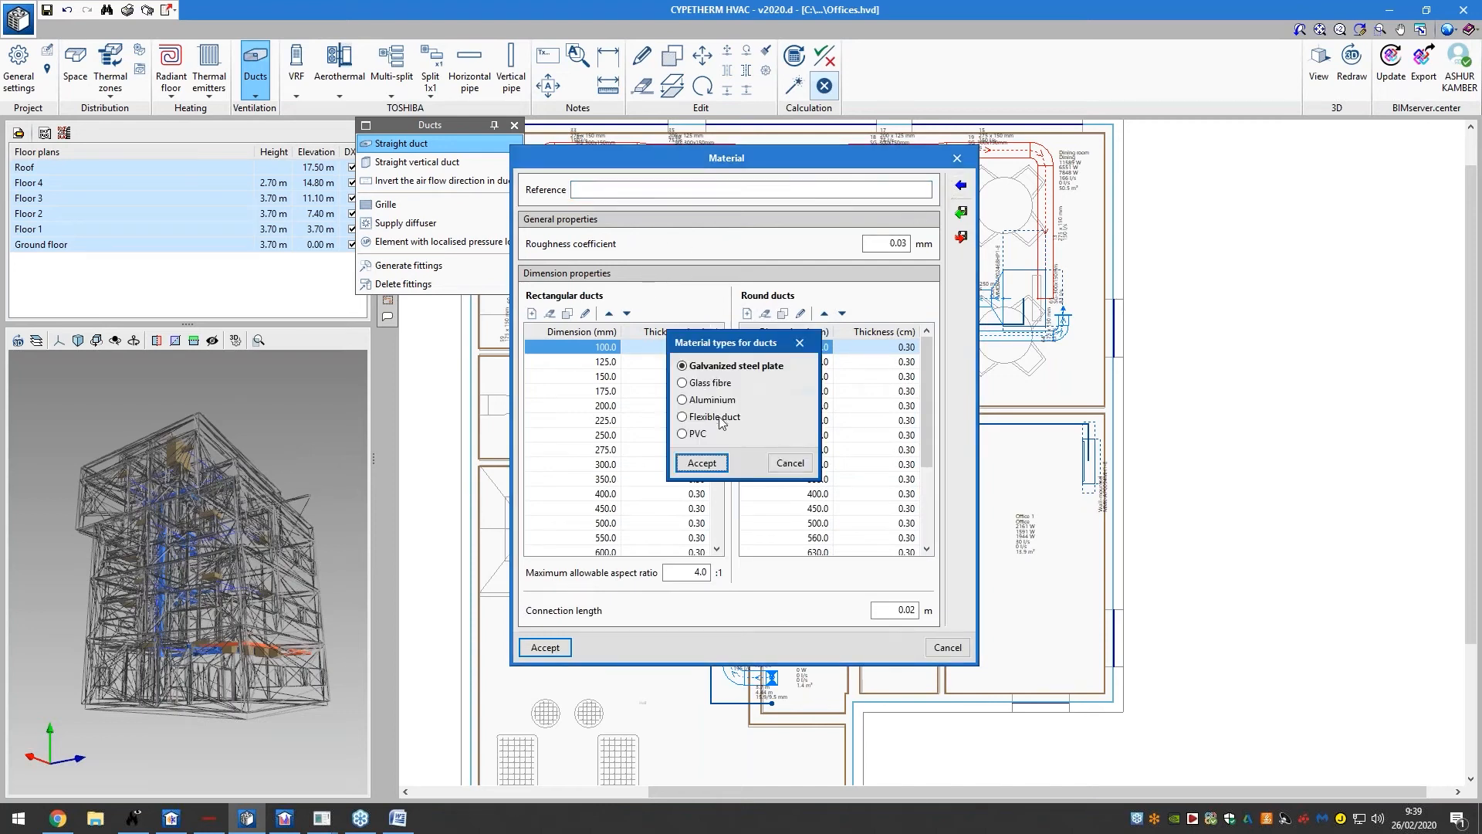
pyautogui.click(789, 463)
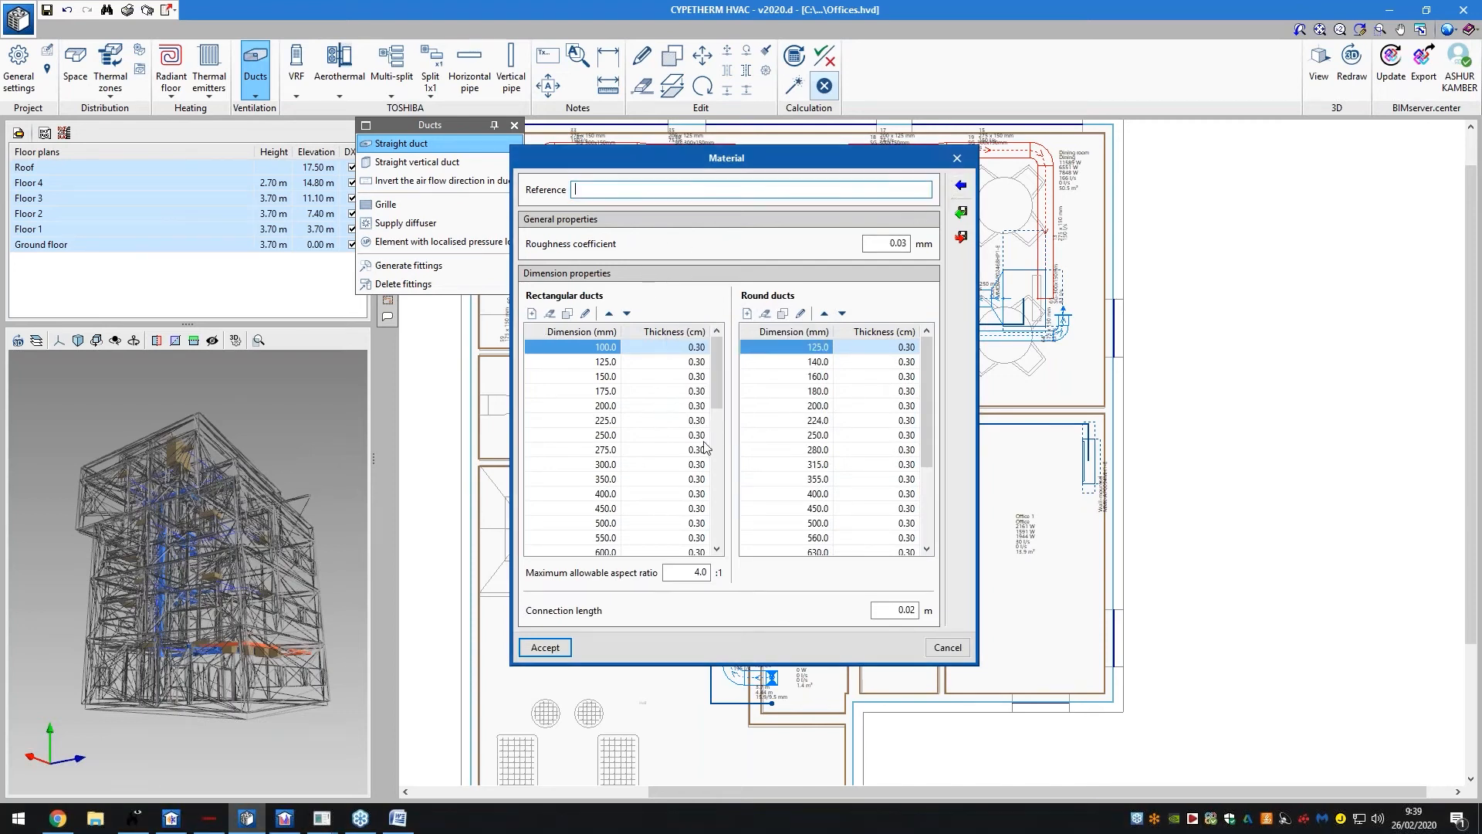
pyautogui.click(933, 649)
# Keep the rectangular 200 × 200 mm section and set the flow type to Exhaust at 100 l/s
pyautogui.click(844, 354)
pyautogui.click(830, 363)
pyautogui.click(803, 443)
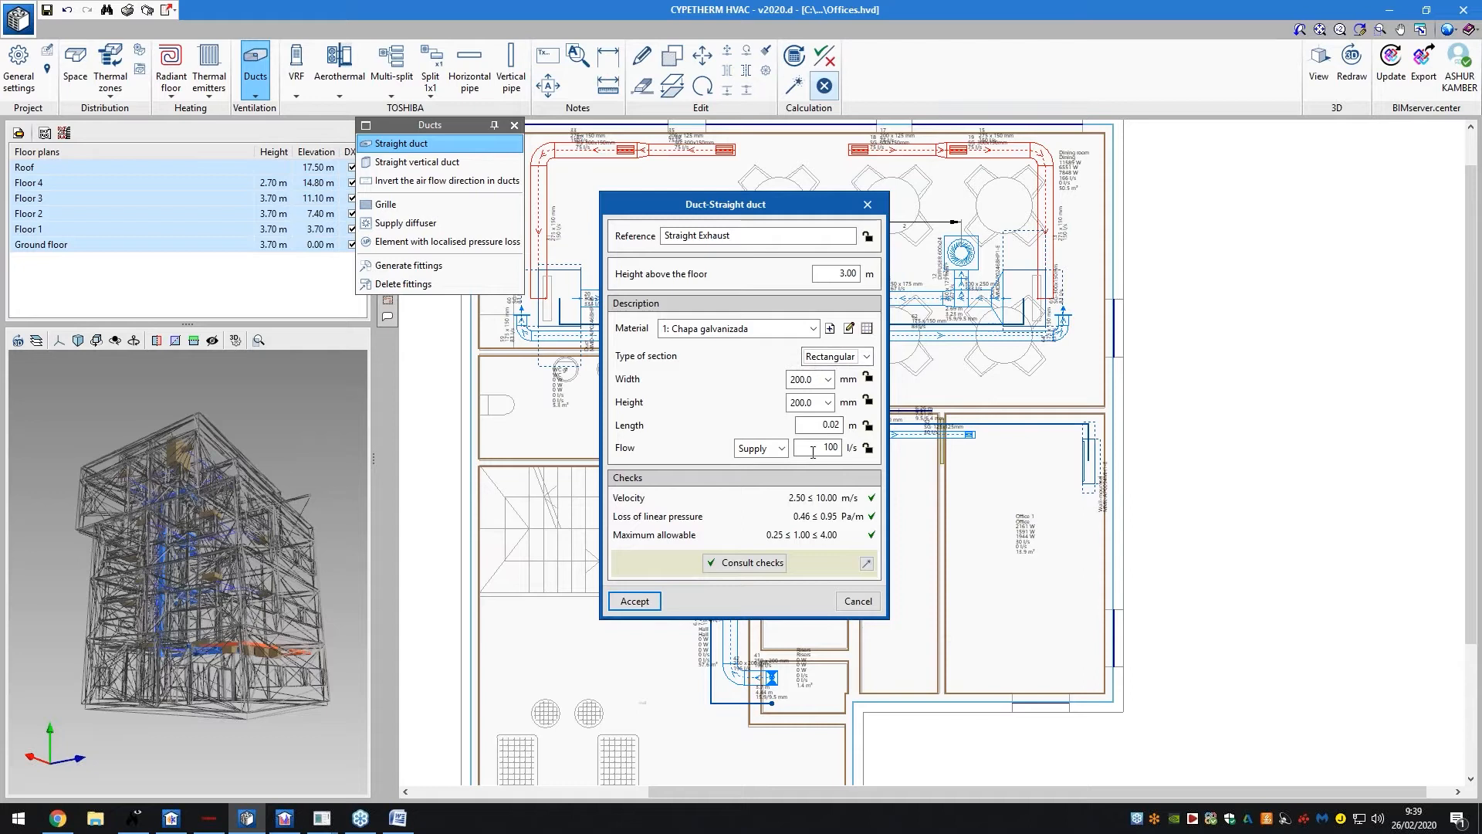
pyautogui.click(759, 451)
pyautogui.click(758, 485)
pyautogui.click(828, 423)
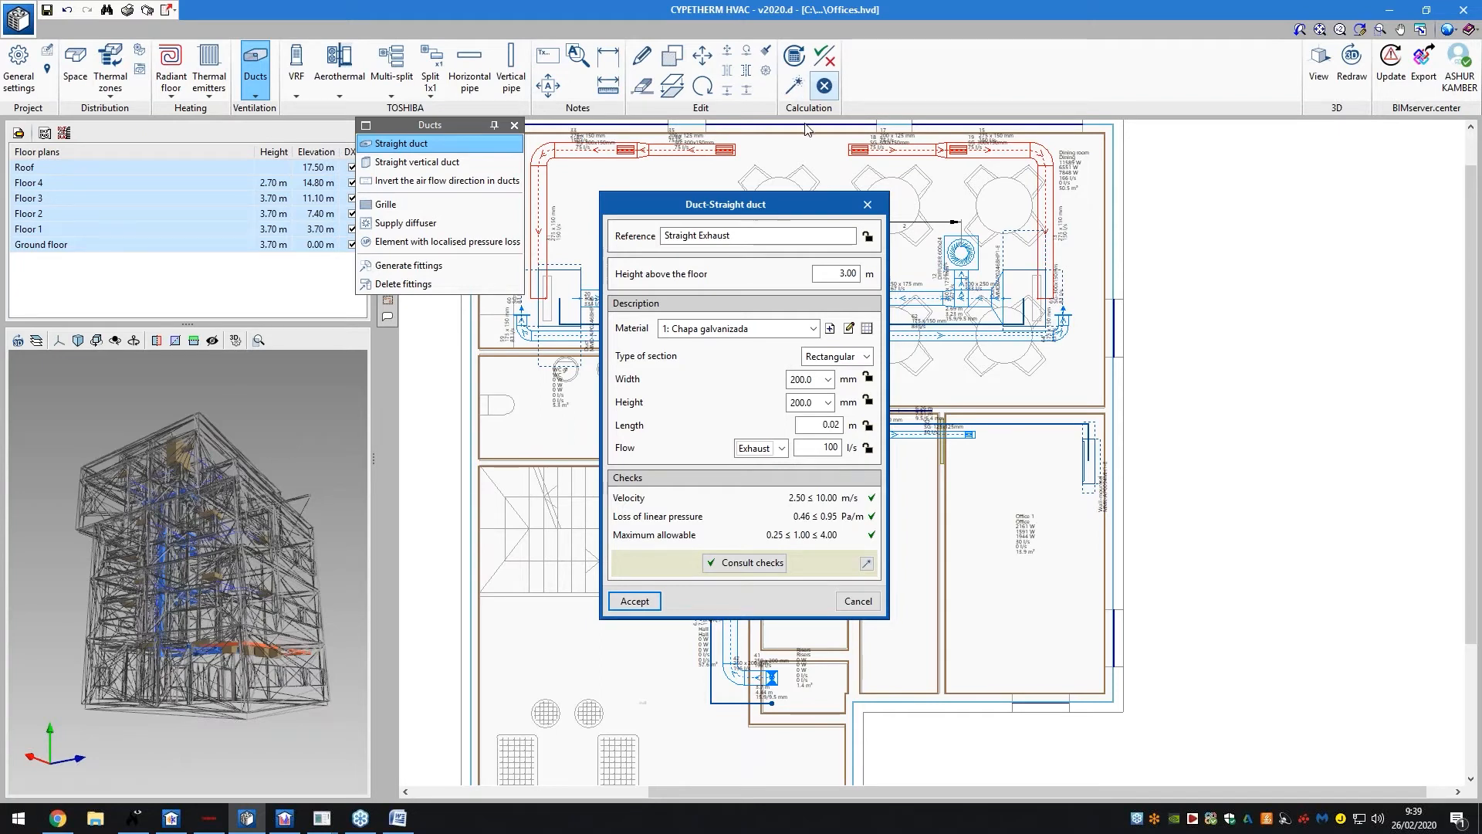
# Review both pages of the Straight Exhaust checks report, then accept the duct settings
pyautogui.click(773, 572)
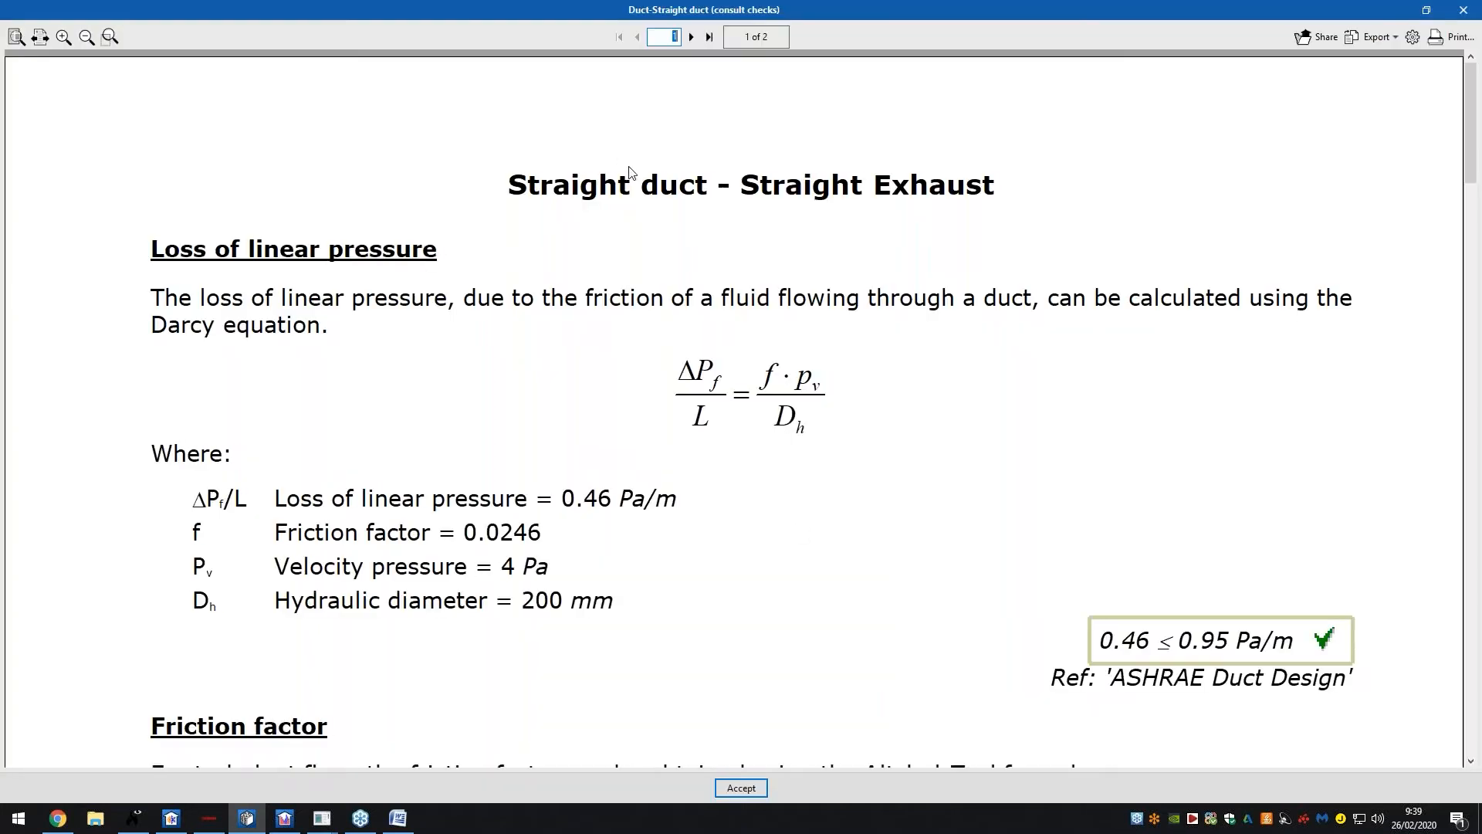
pyautogui.click(16, 37)
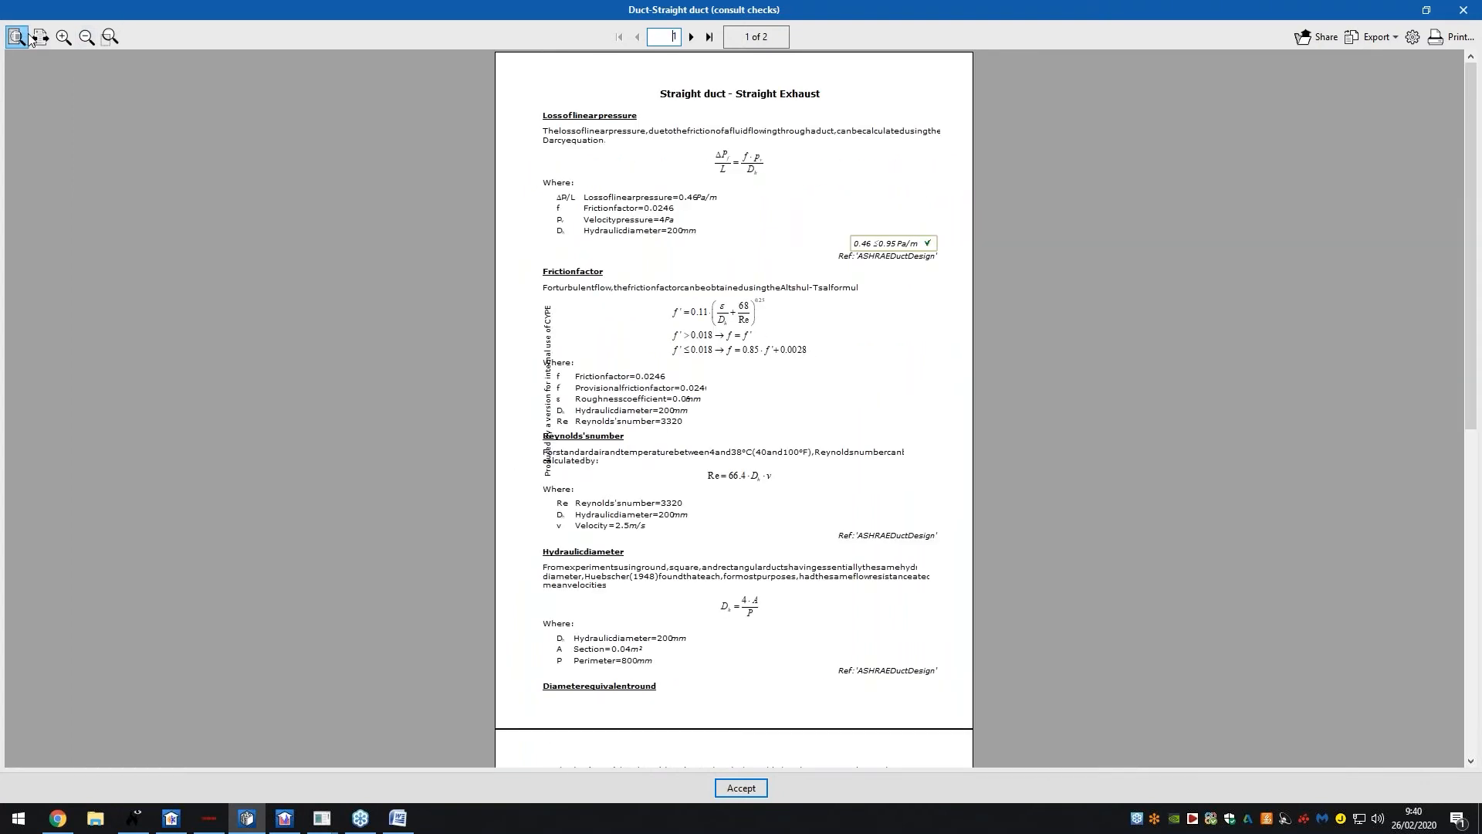
pyautogui.click(691, 36)
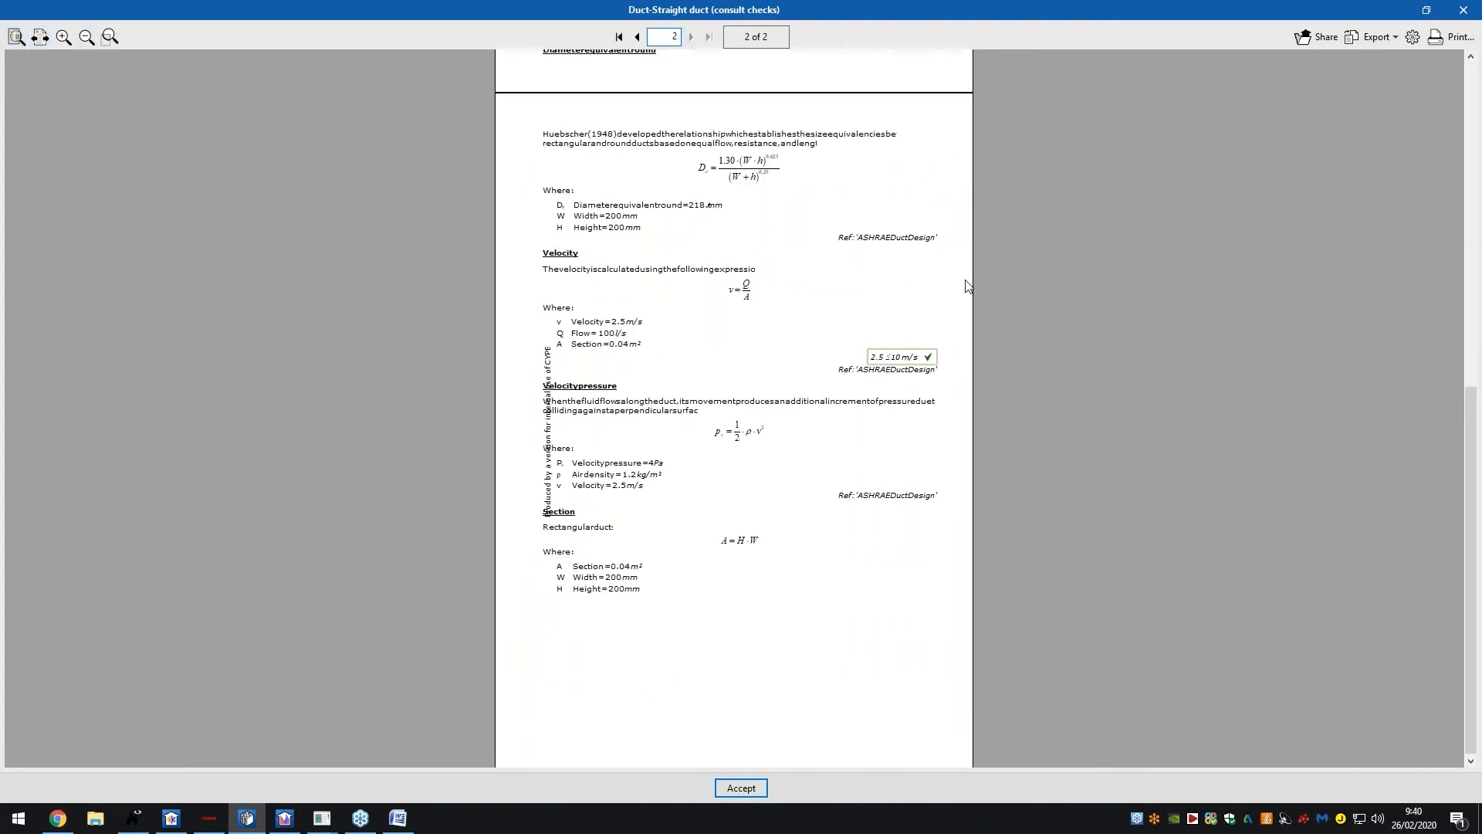
pyautogui.click(1473, 9)
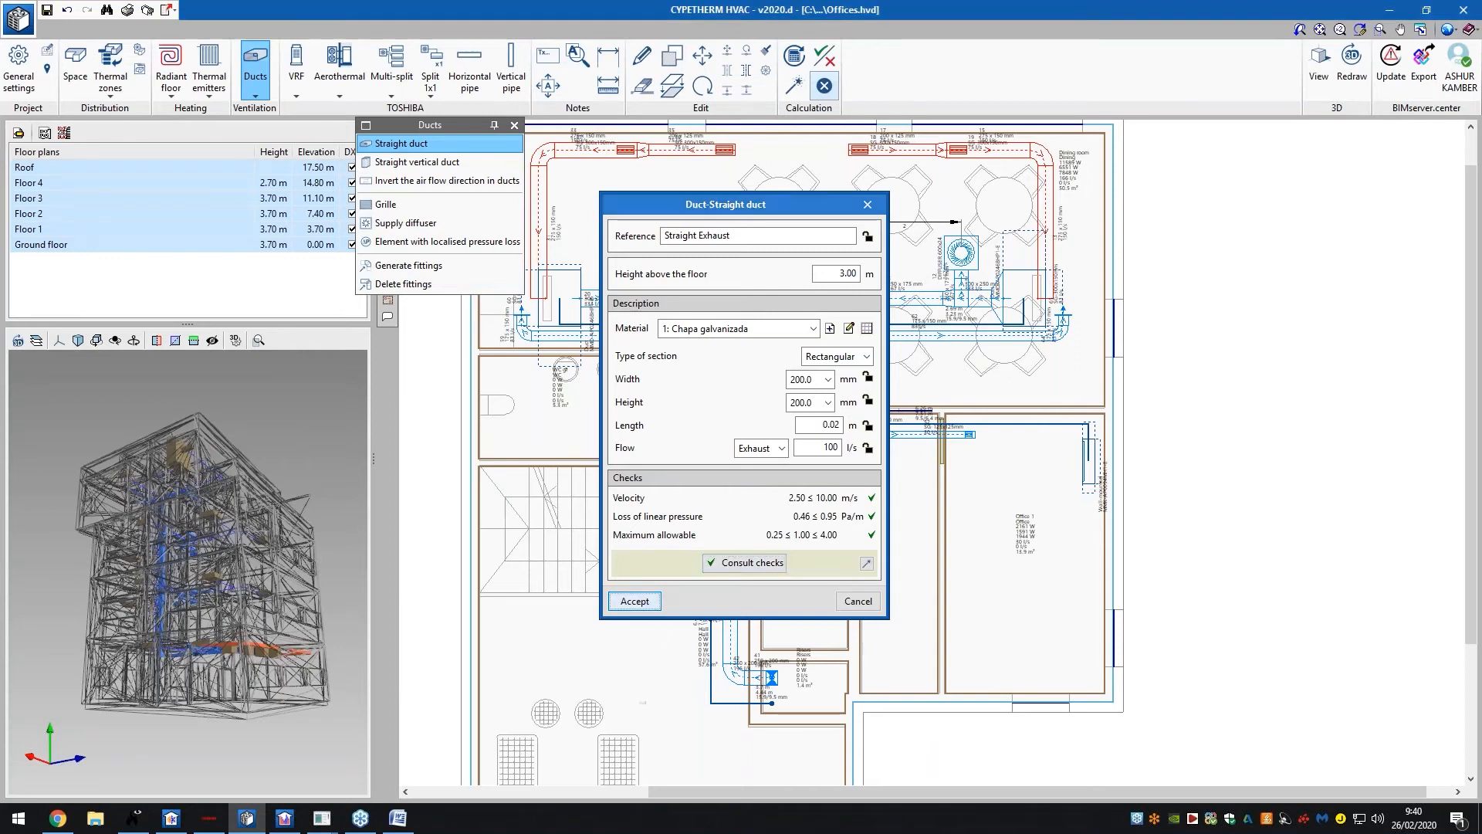
pyautogui.click(635, 600)
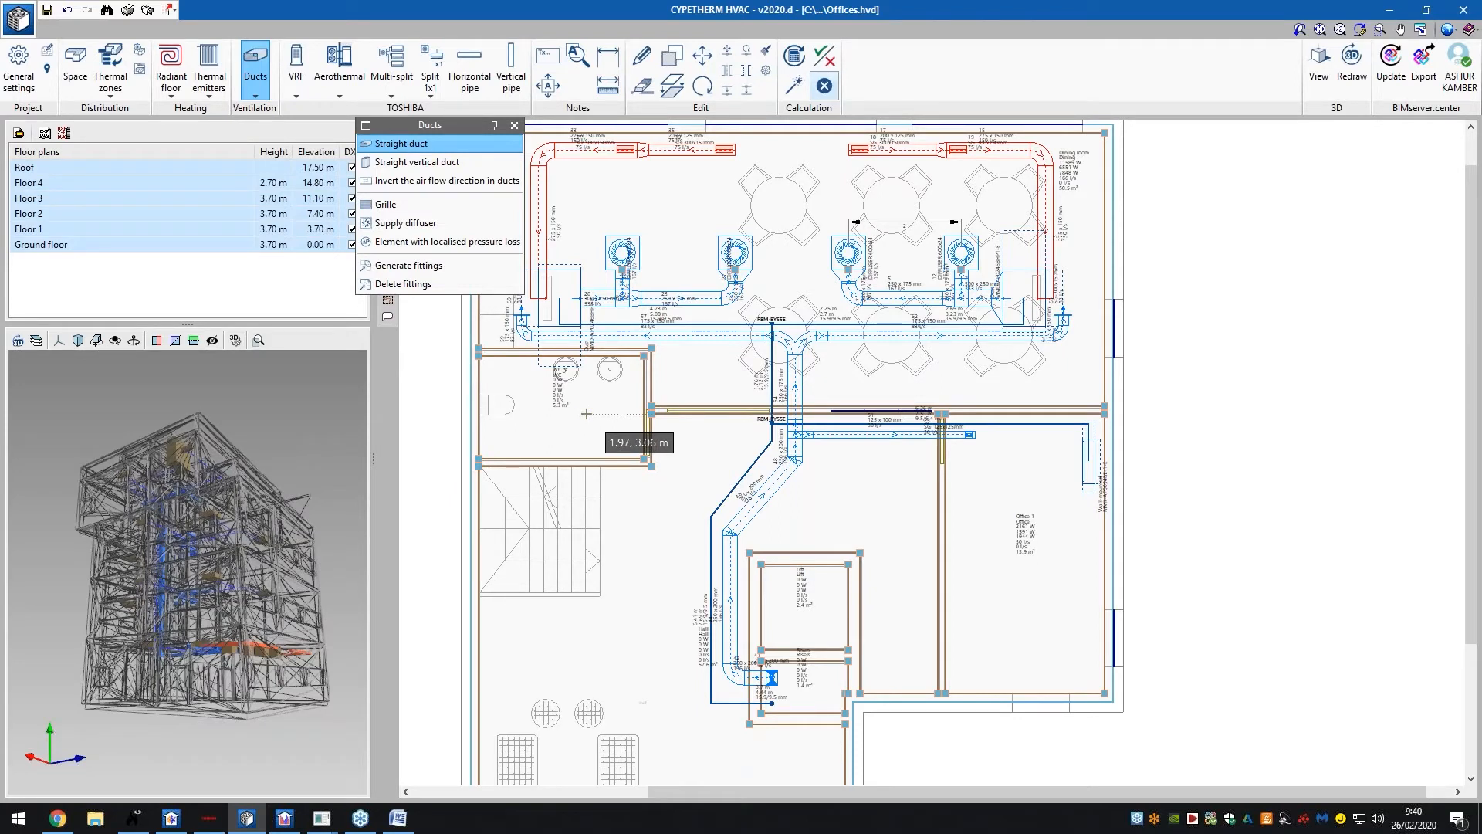
# Draw the 200×200 mm, 100 l/s exhaust duct from the WC down the hall, right, then up beside the risers
pyautogui.click(587, 414)
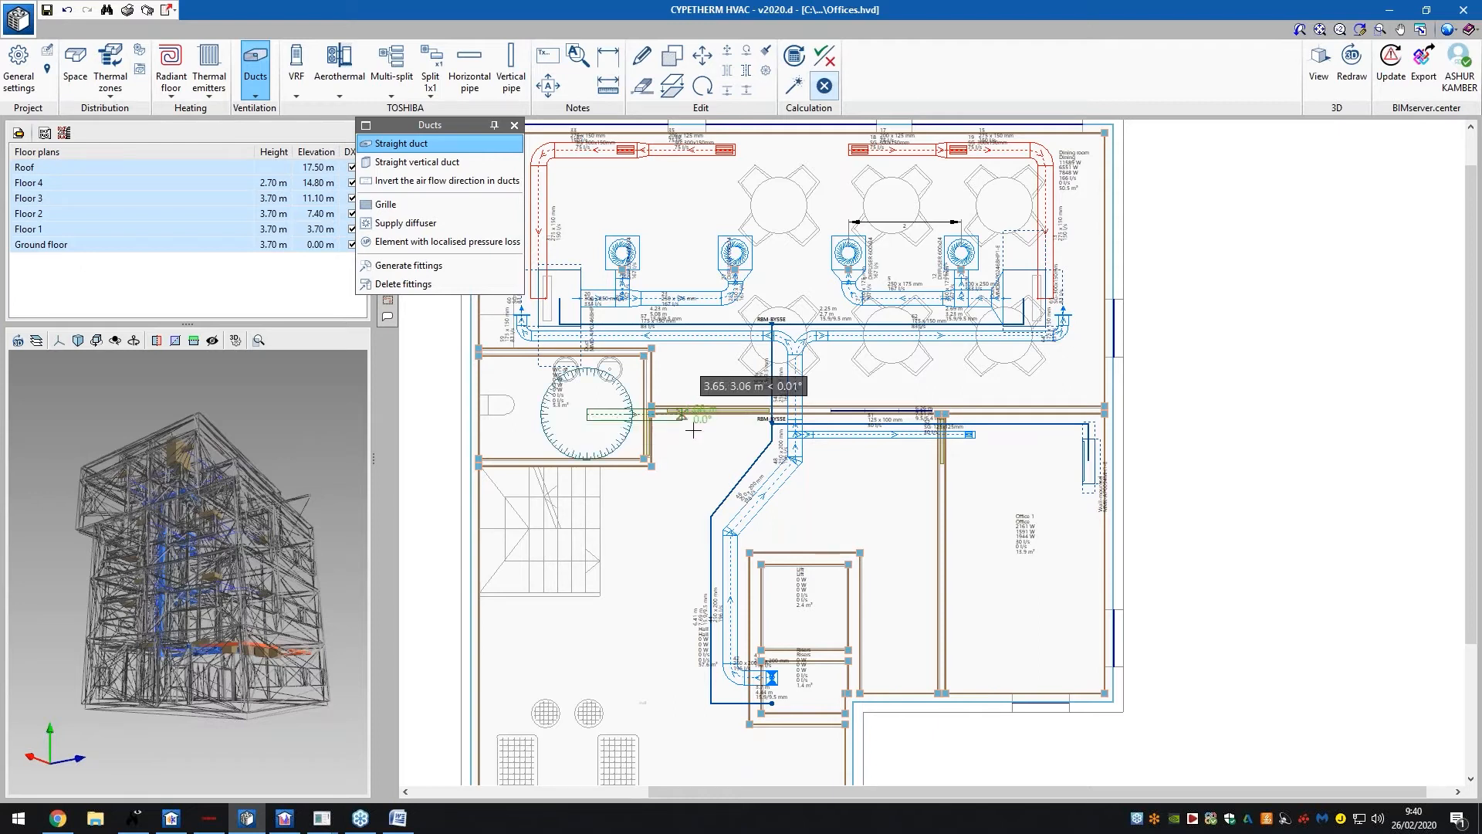
pyautogui.click(701, 442)
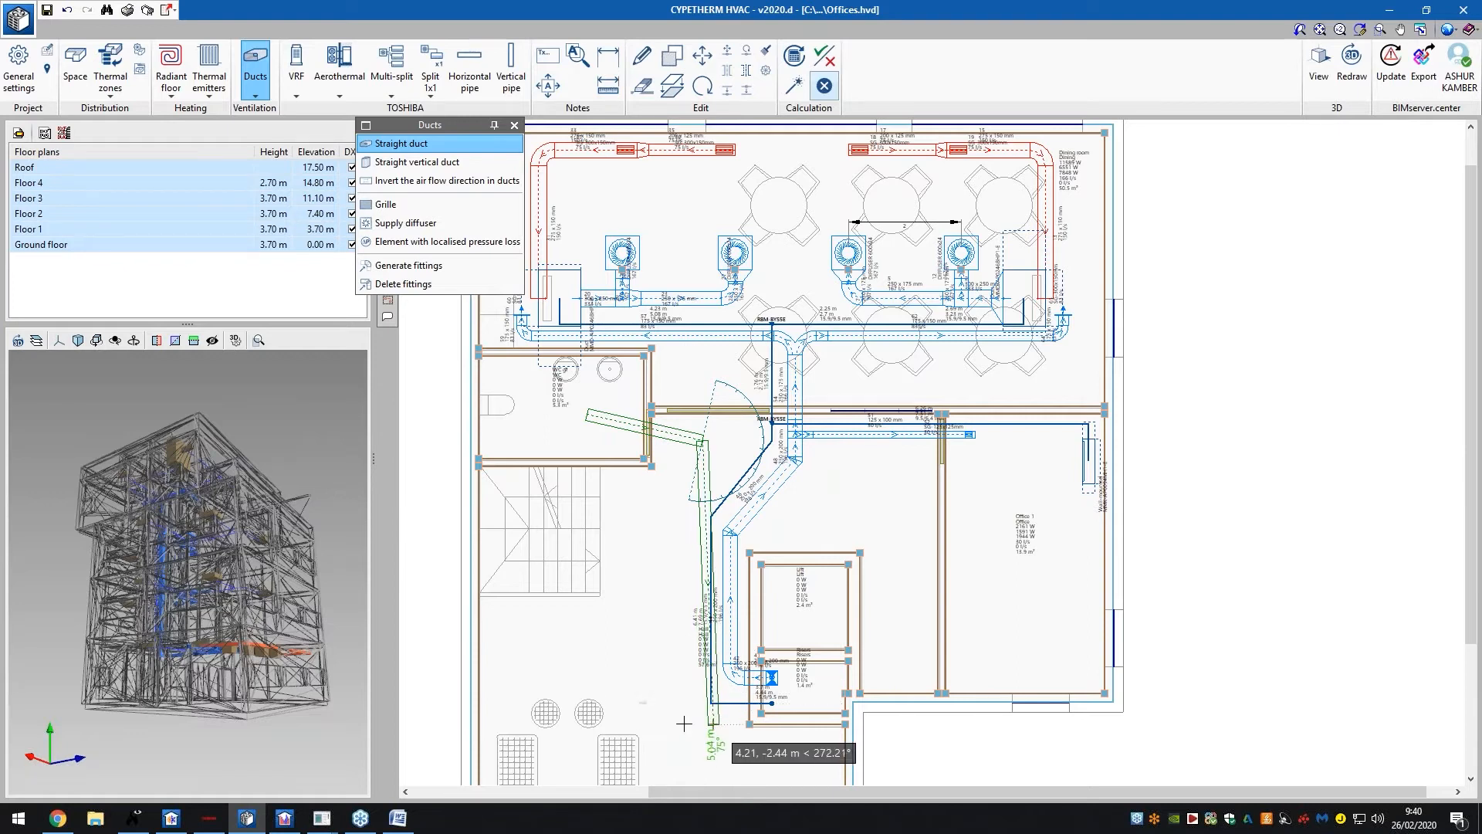
pyautogui.scroll(4, 684, 724)
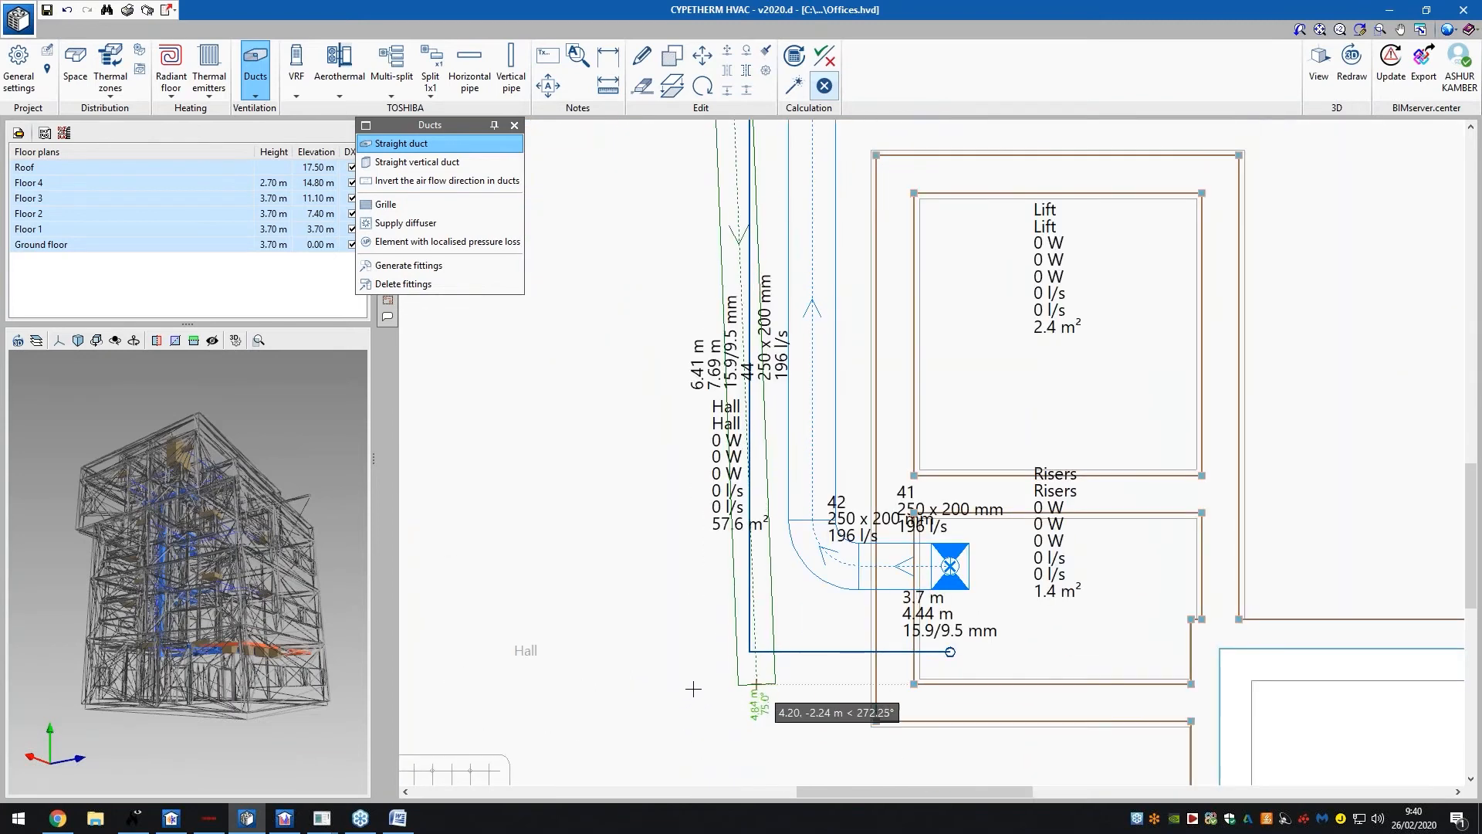
pyautogui.click(711, 758)
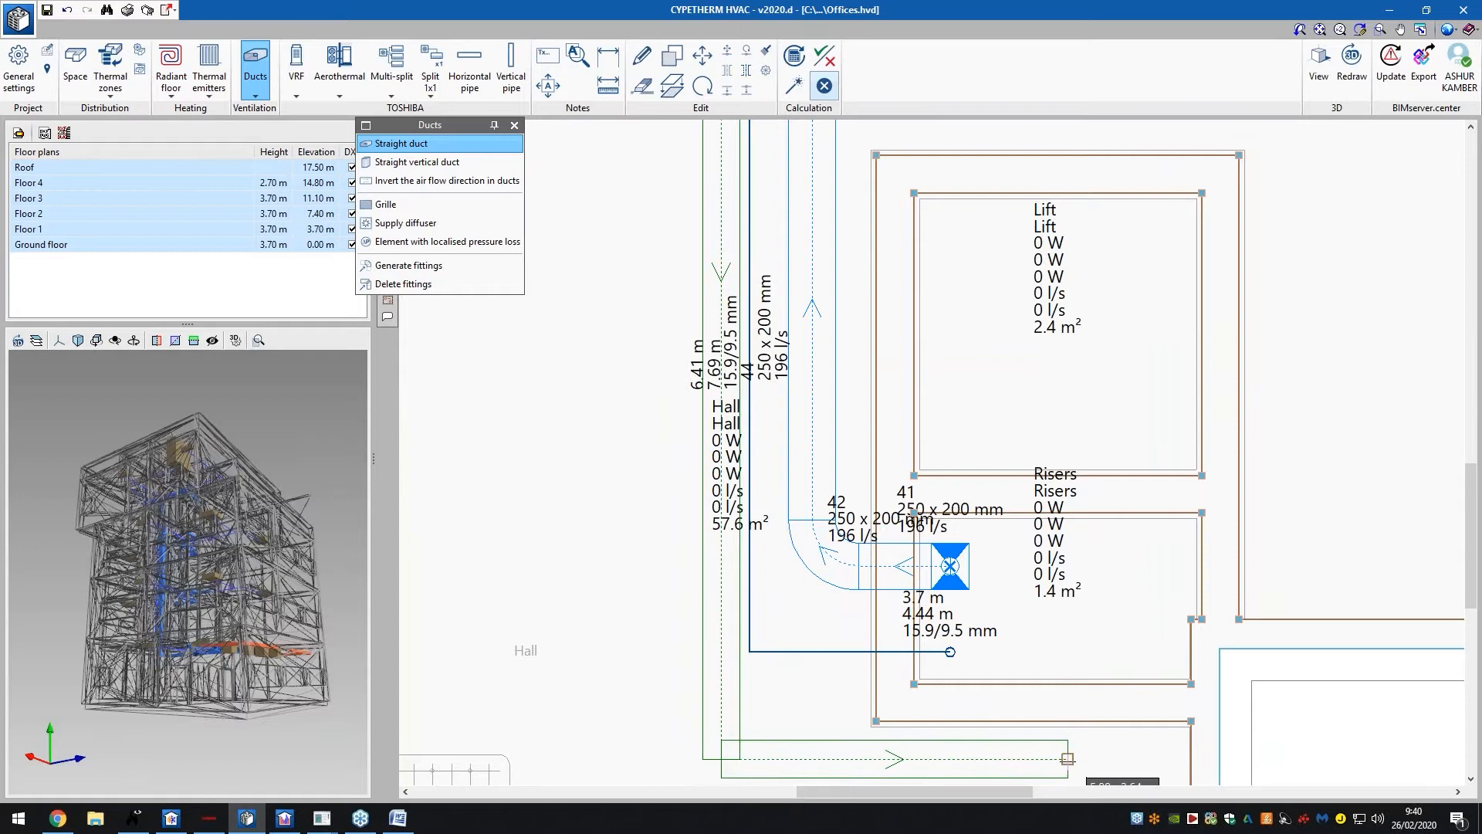
pyautogui.click(1068, 759)
pyautogui.click(1068, 651)
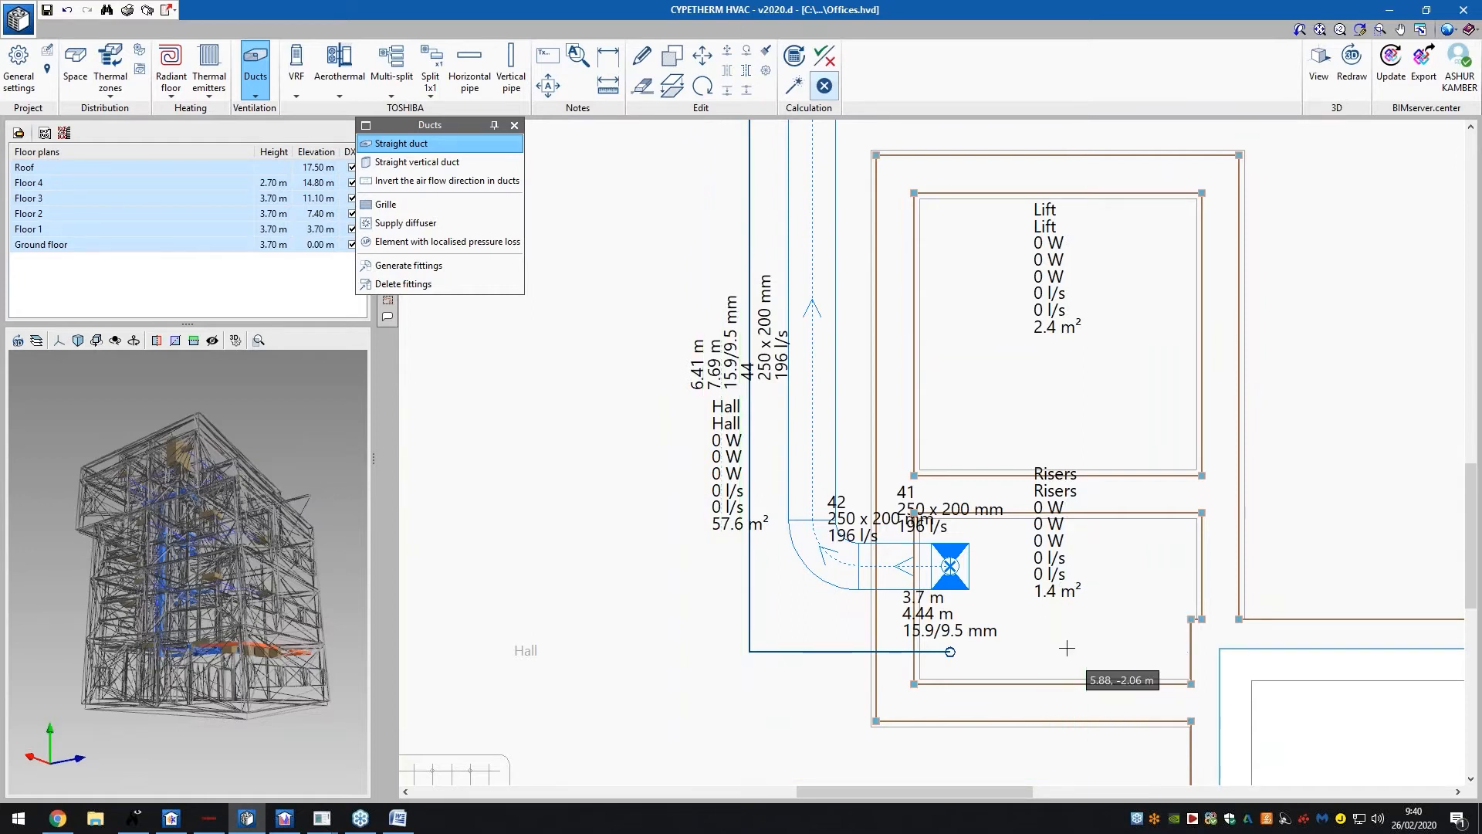
pyautogui.scroll(-3, 820, 438)
# Set up a vertical duct named 'Straight Duct' whose top ends at the Roof with 0 m height
pyautogui.click(450, 162)
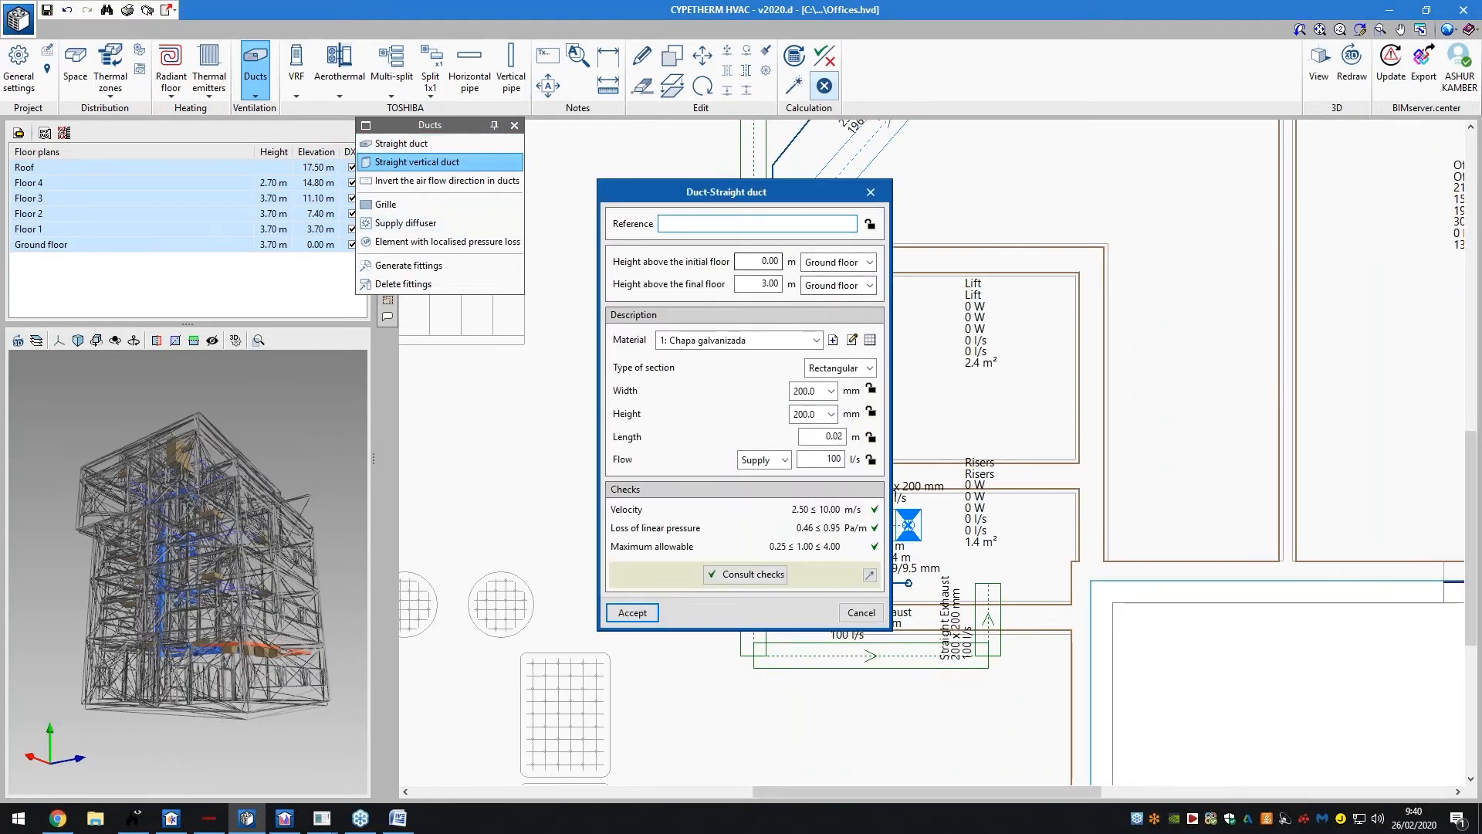
pyautogui.write('St')
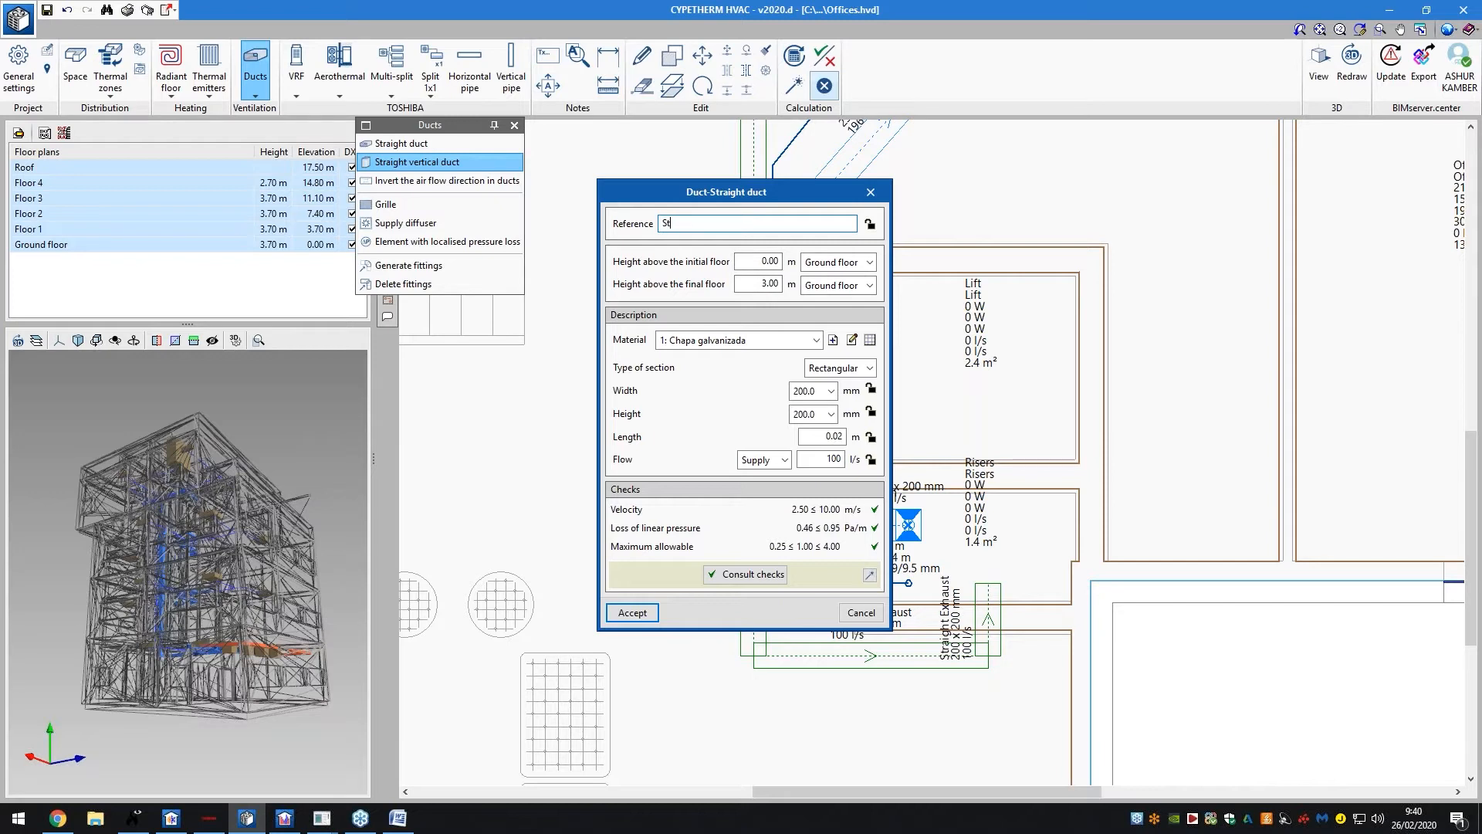
pyautogui.write('raight Duct')
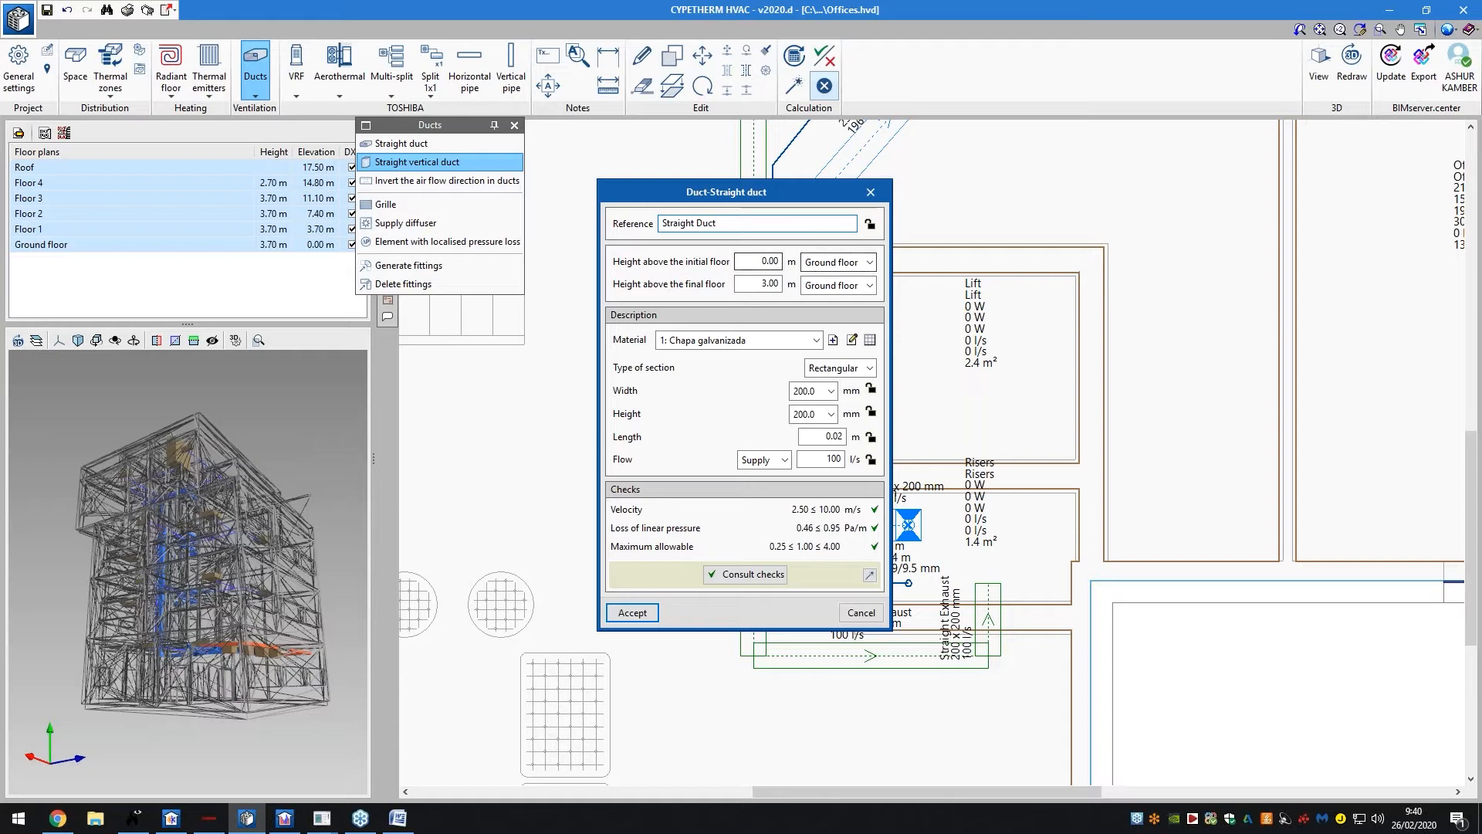
pyautogui.click(838, 285)
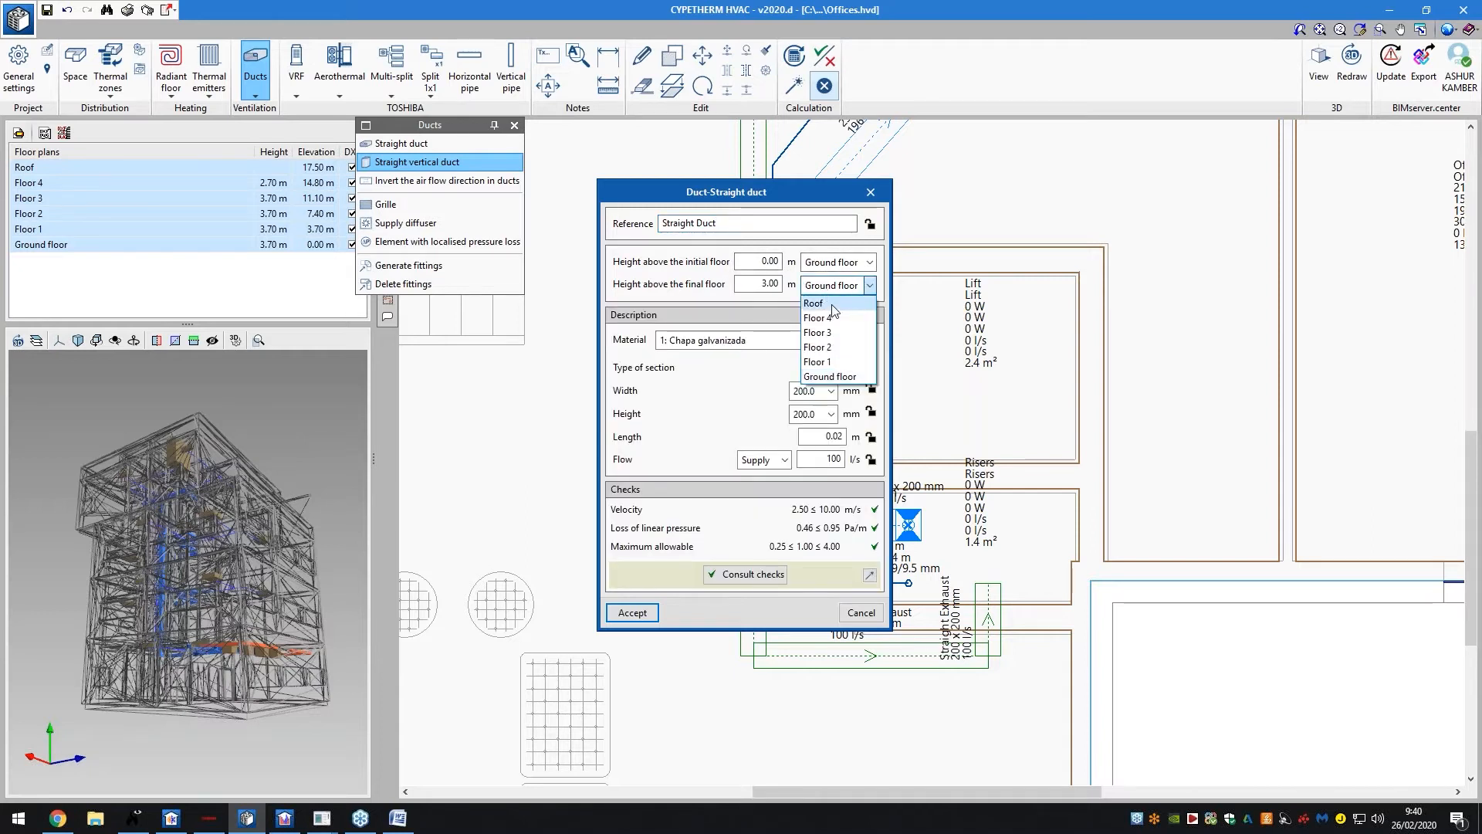
pyautogui.click(818, 304)
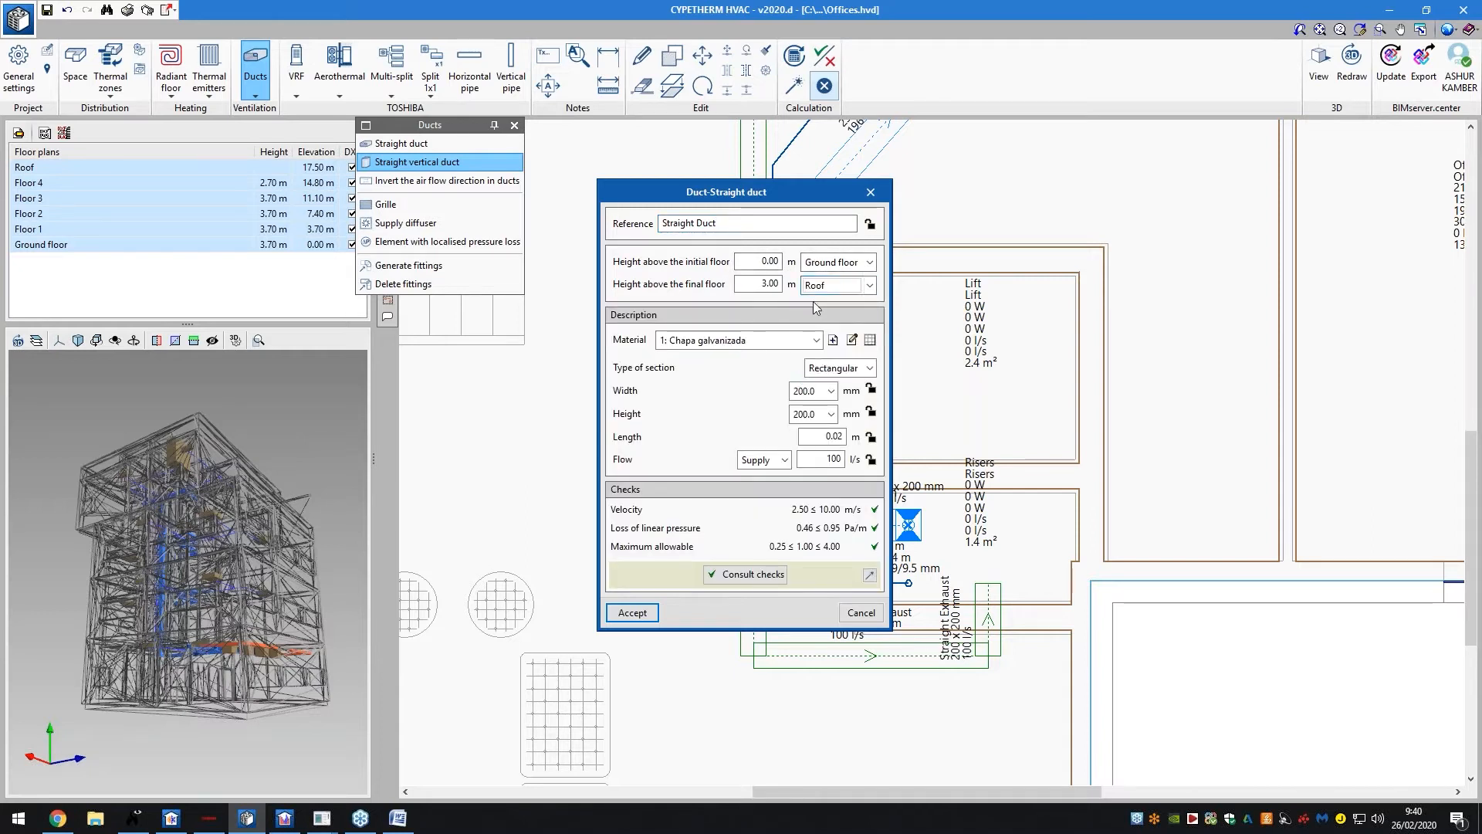
pyautogui.click(772, 284)
pyautogui.write('0')
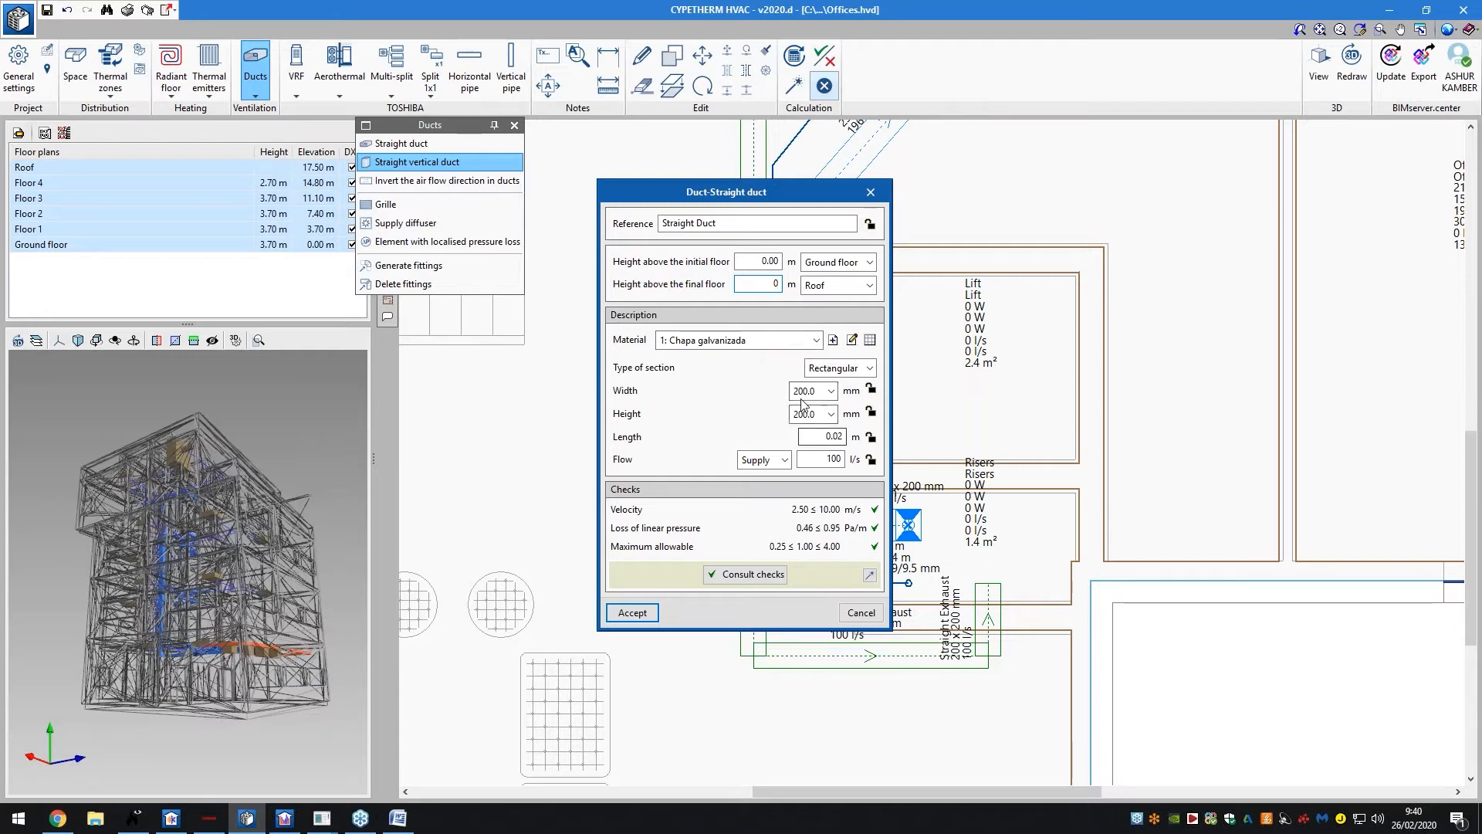
pyautogui.click(632, 612)
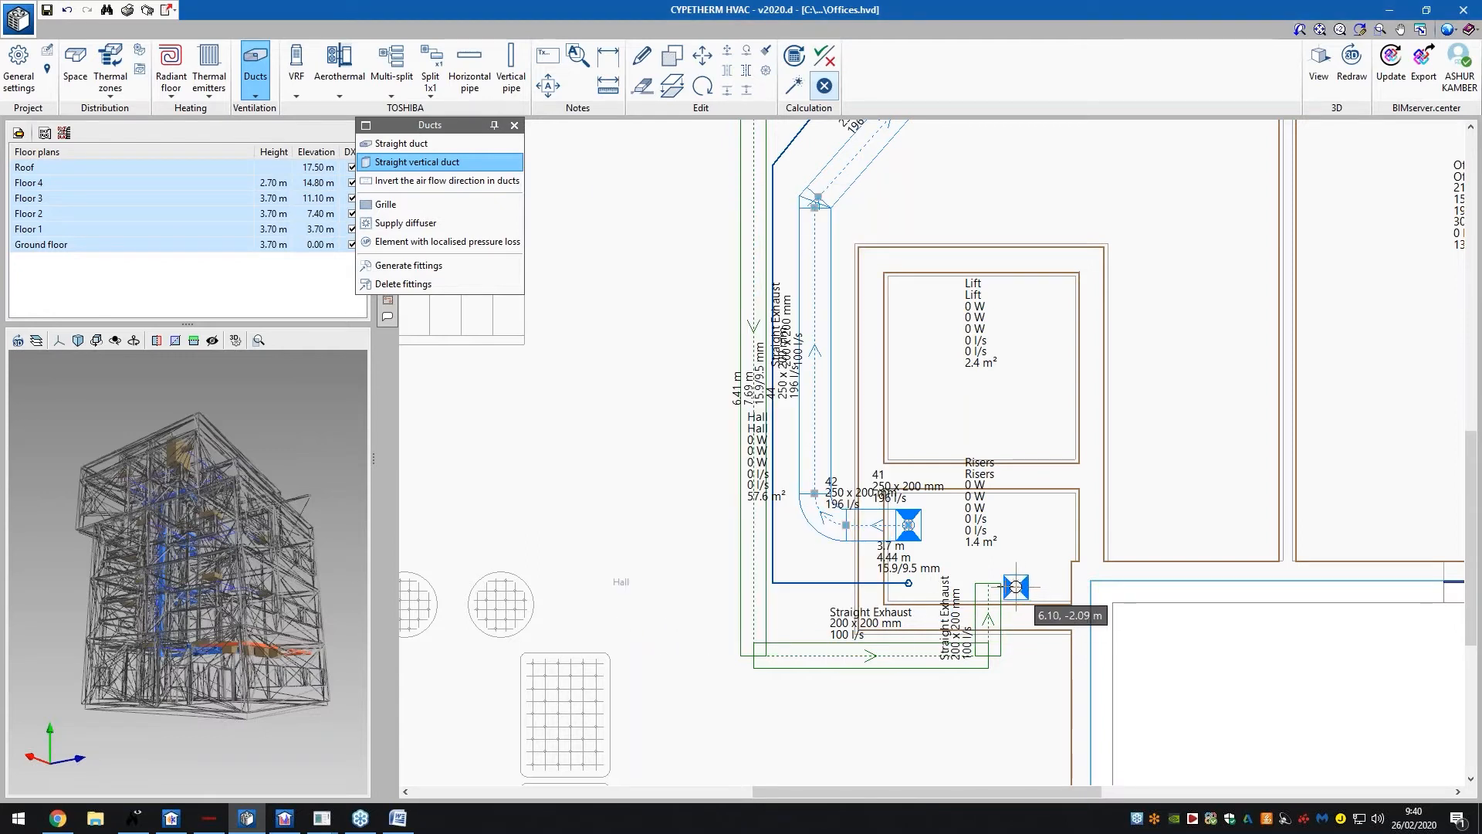
# Place the vertical duct at the exhaust run's end with Exhaust flow, cancelling an extra duct
pyautogui.scroll(3, 985, 591)
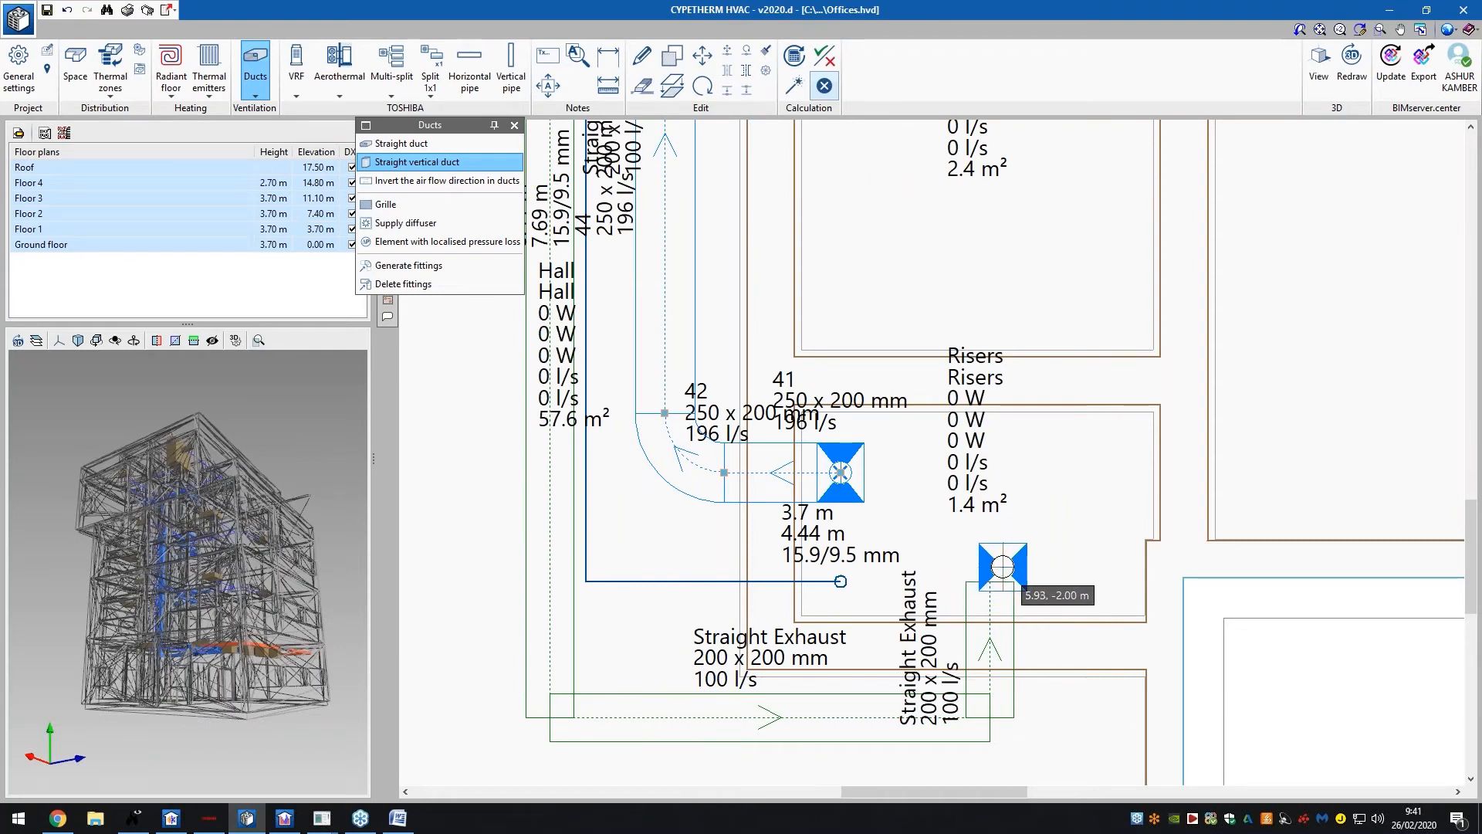
pyautogui.click(1002, 566)
pyautogui.click(763, 460)
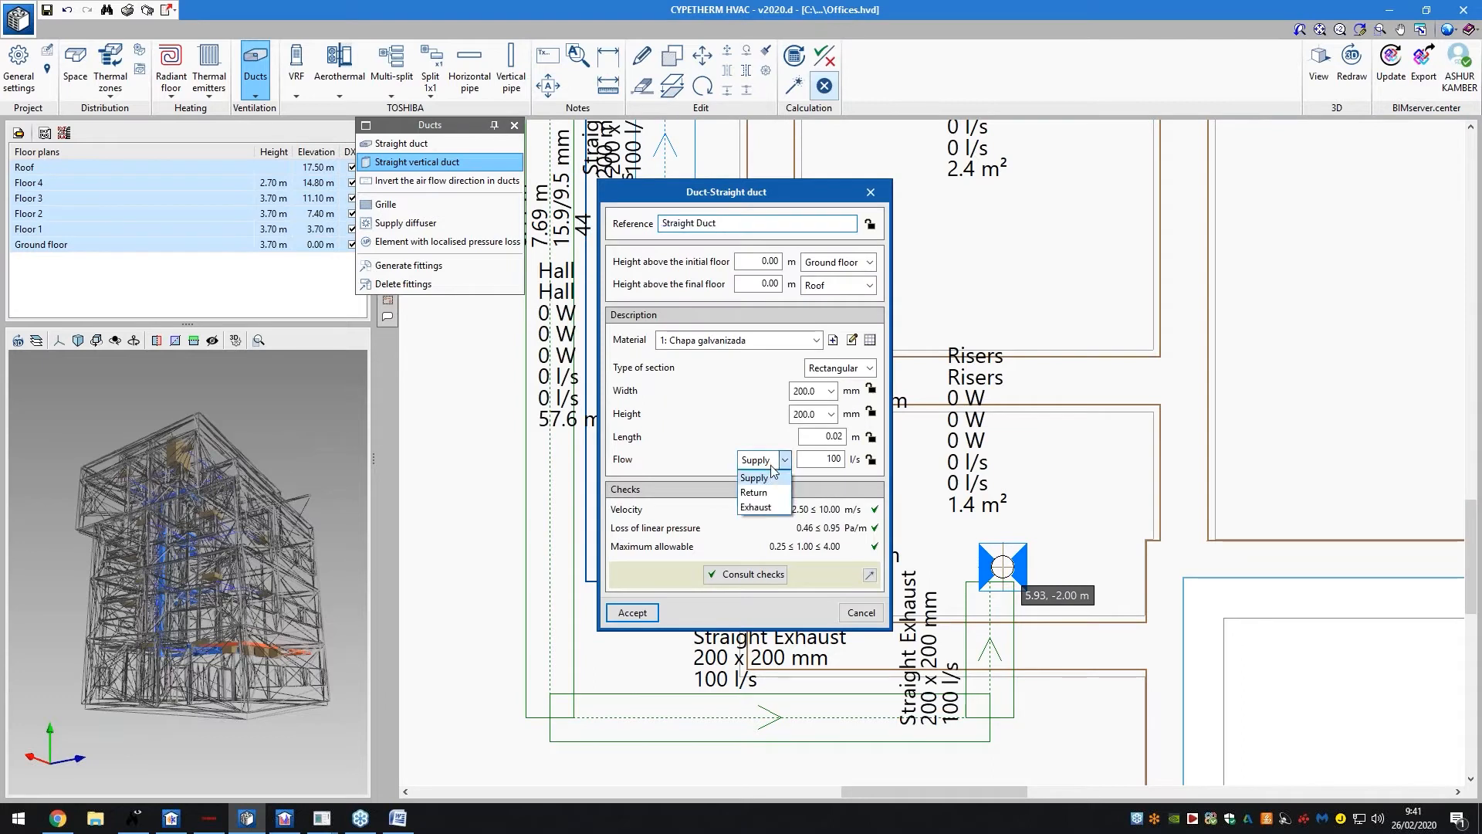
pyautogui.click(757, 512)
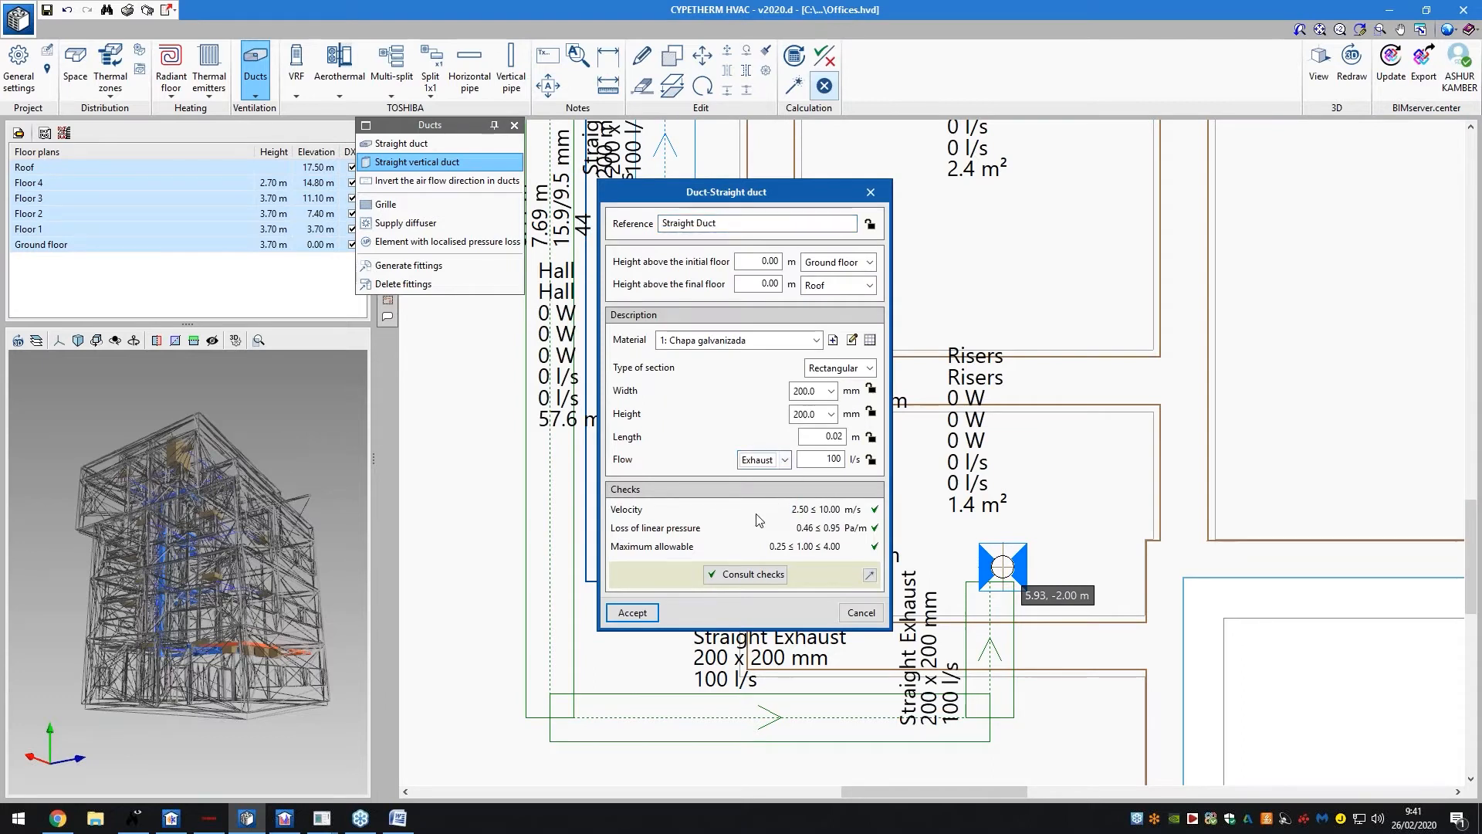
pyautogui.click(632, 612)
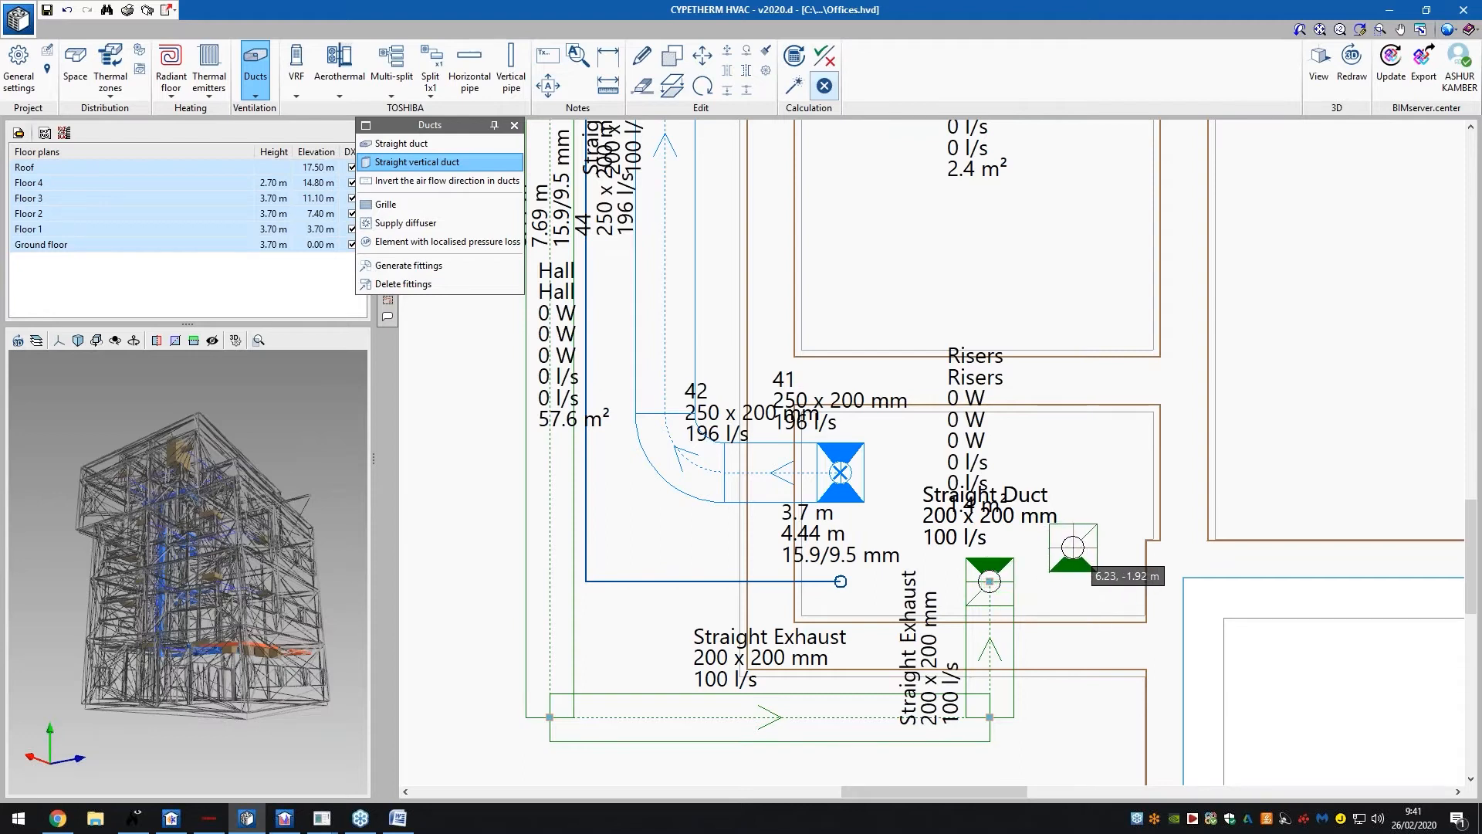
pyautogui.click(1071, 549)
pyautogui.click(860, 613)
pyautogui.scroll(-1, 1063, 578)
pyautogui.scroll(-5, 1056, 575)
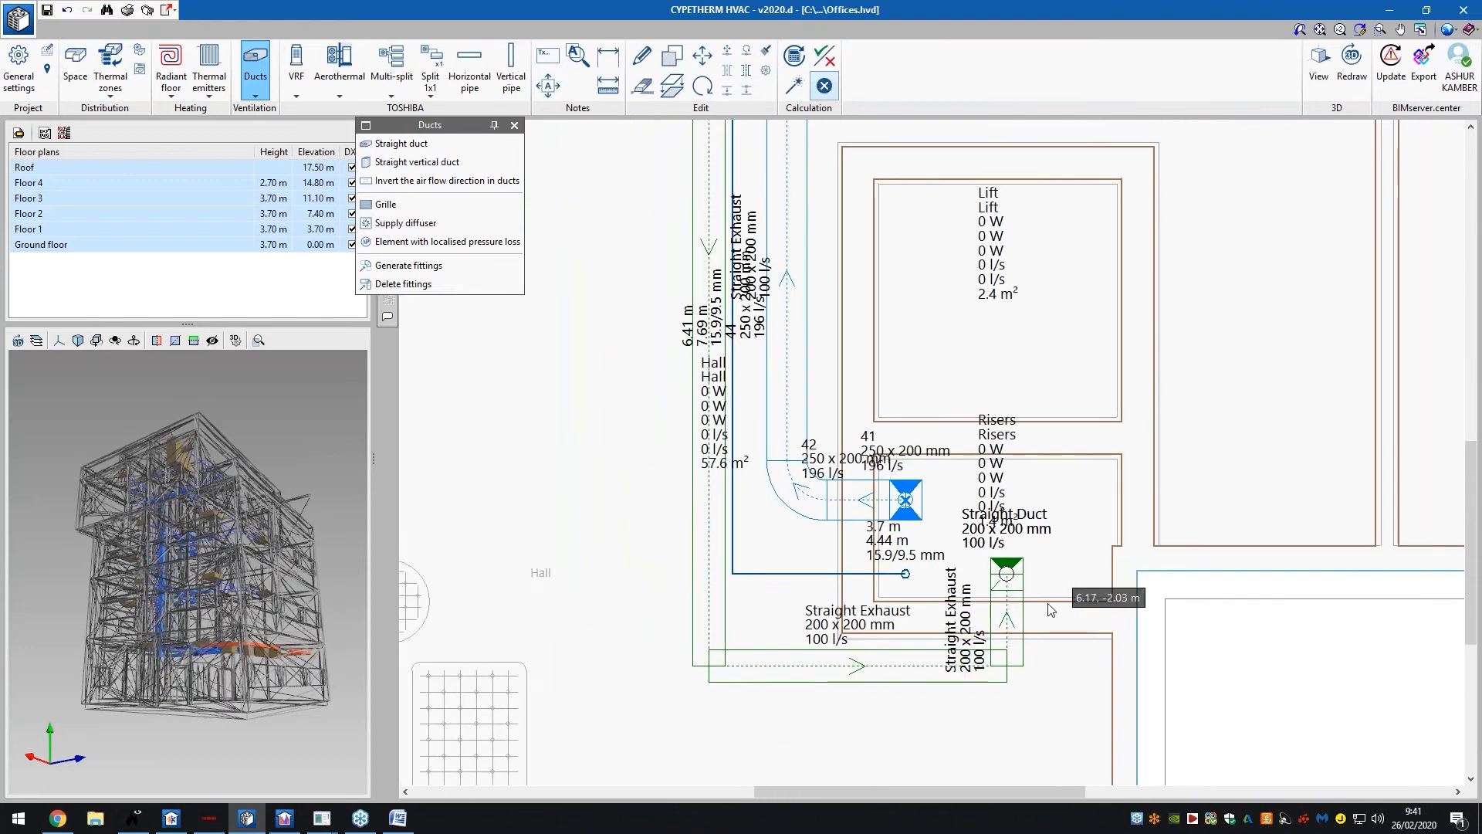
pyautogui.scroll(5, 768, 222)
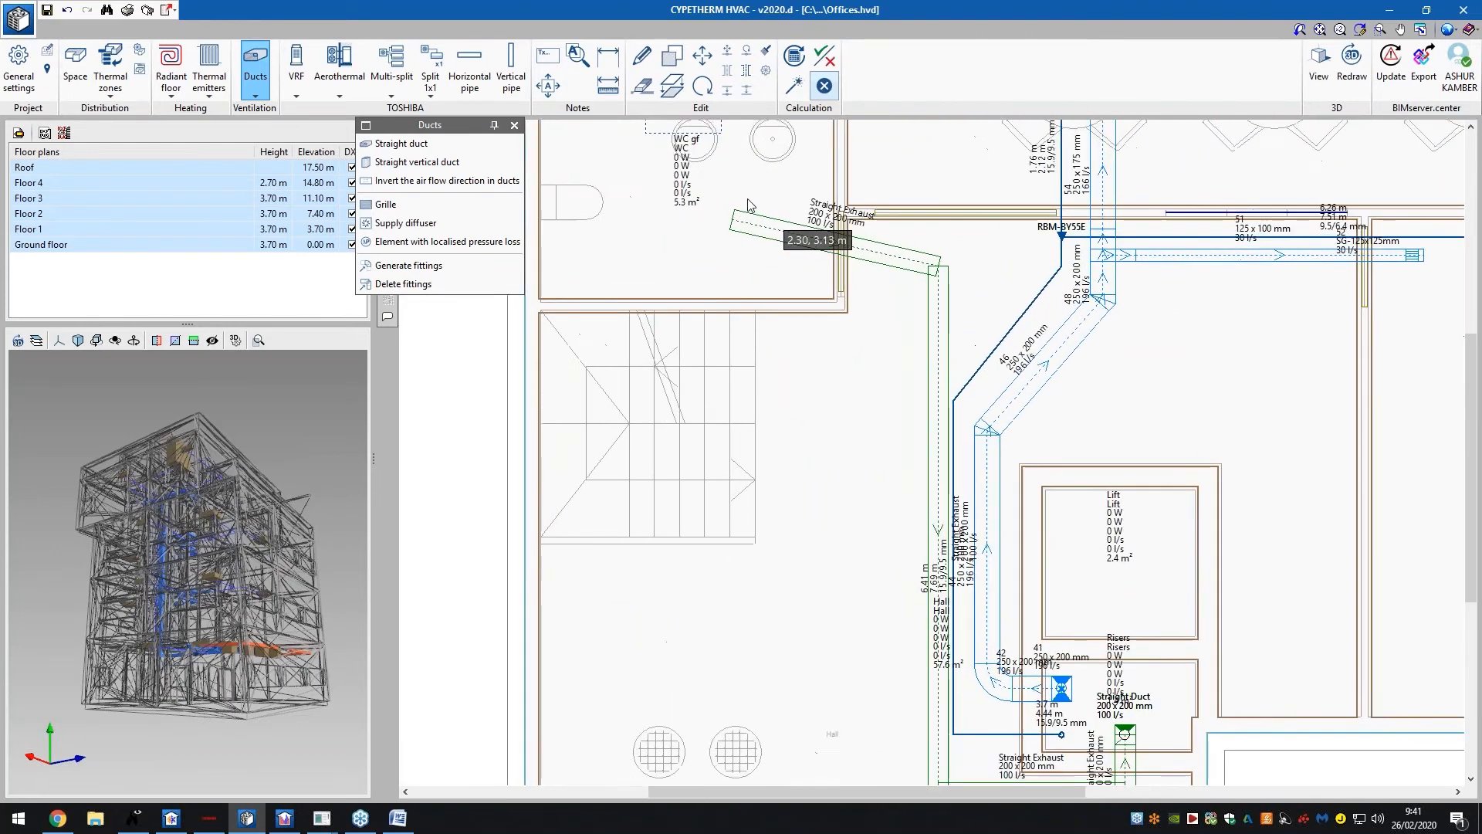
# Start an Exhaust grille and correct its reference to GrilleToiletGroundFloor without the space
pyautogui.click(383, 204)
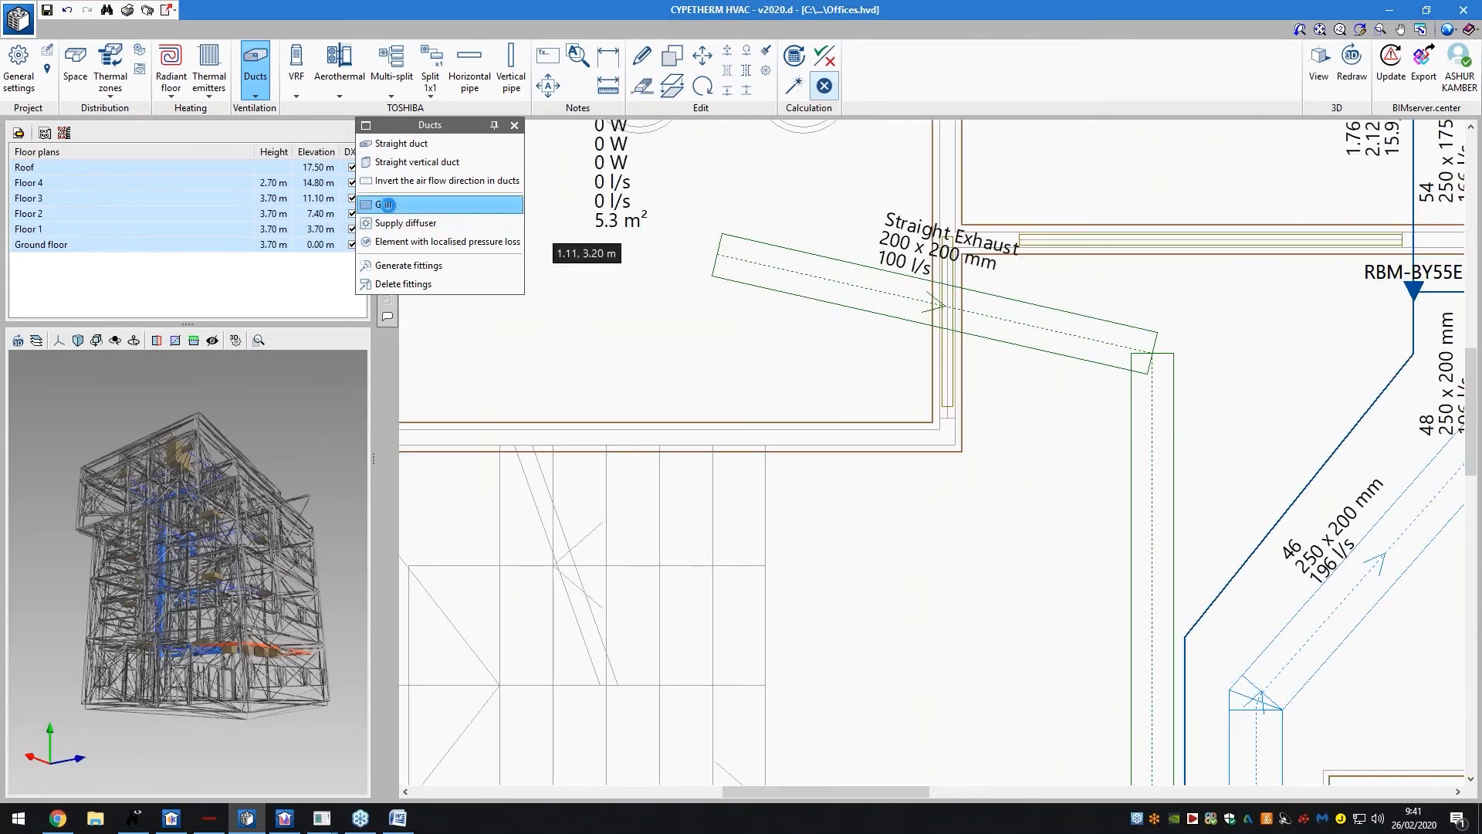
pyautogui.moveTo(748, 296); pyautogui.dragTo(706, 312)
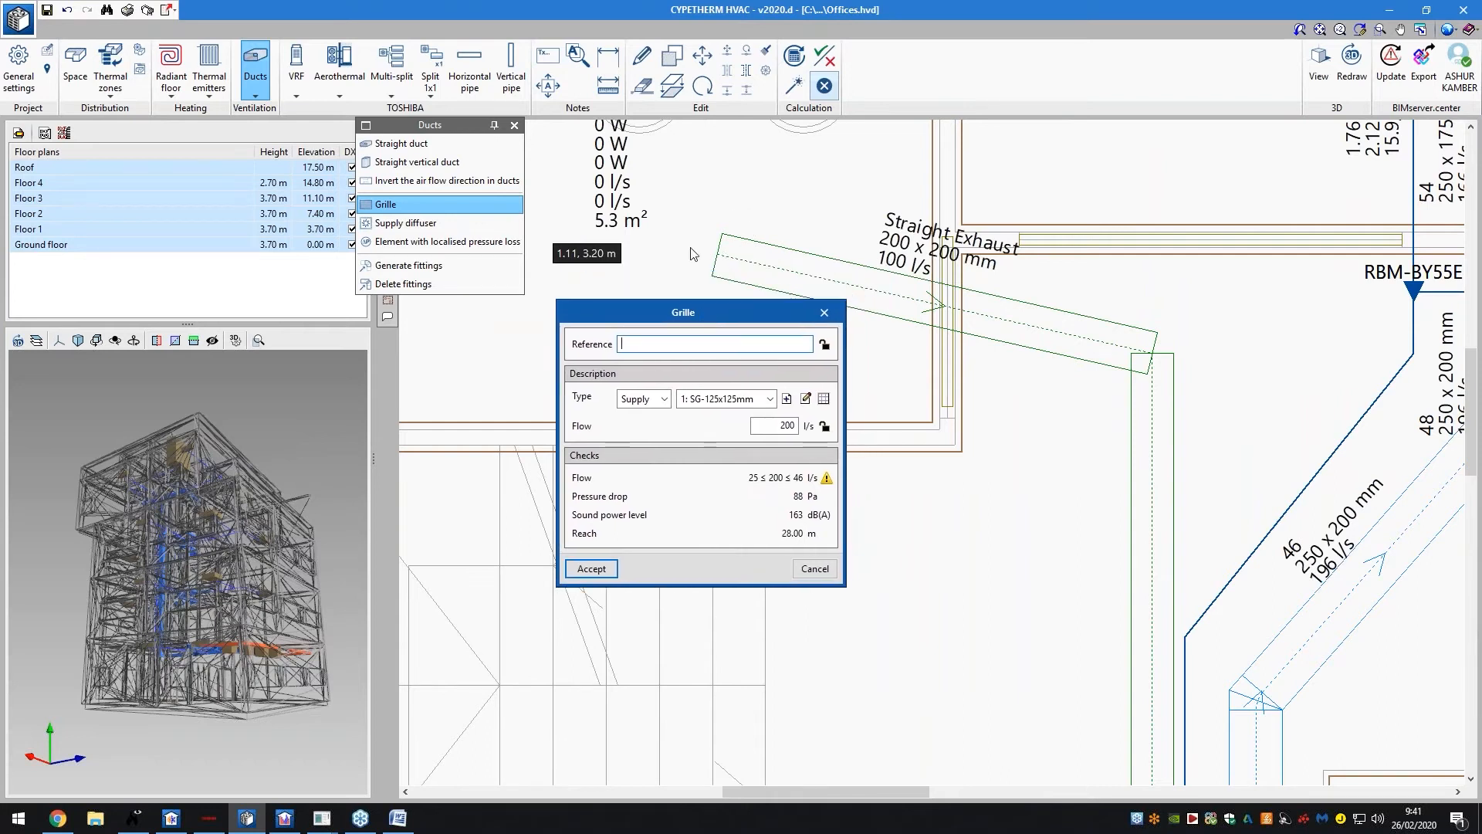
pyautogui.click(644, 399)
pyautogui.click(661, 425)
pyautogui.click(656, 340)
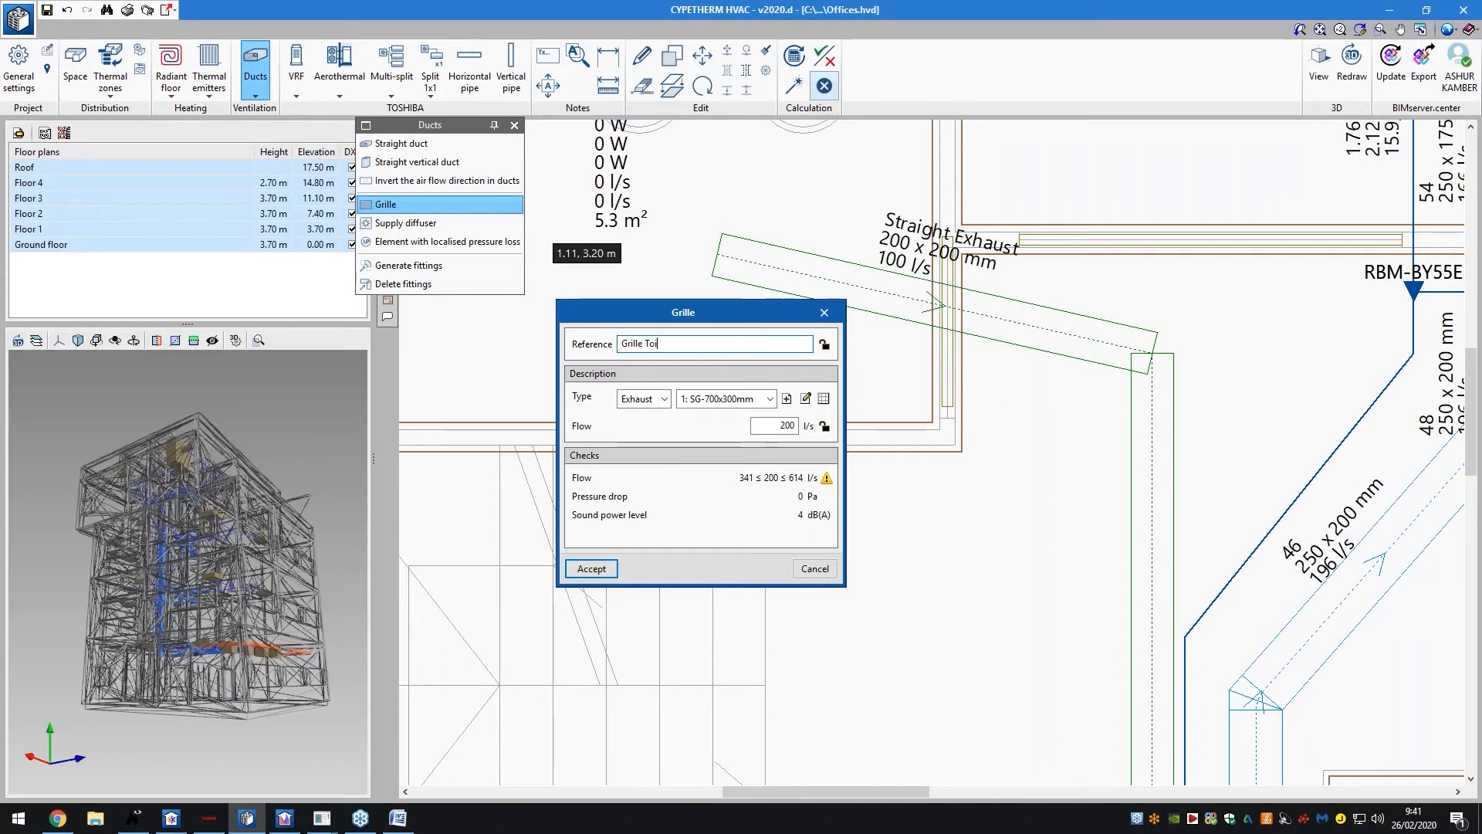
pyautogui.write('G')
pyautogui.press('BackSpace')
pyautogui.press('BackSpace')
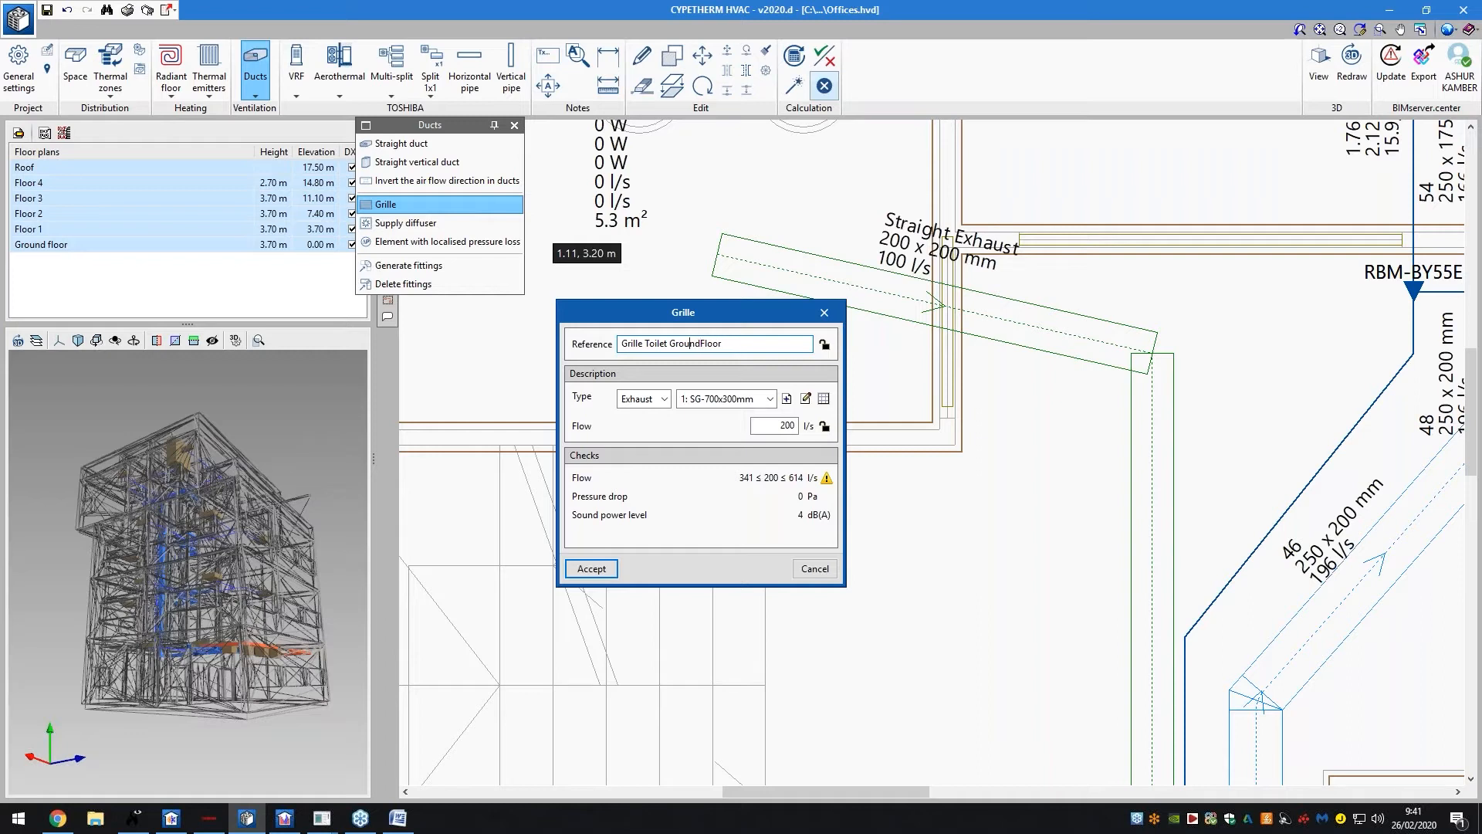
pyautogui.press('BackSpace')
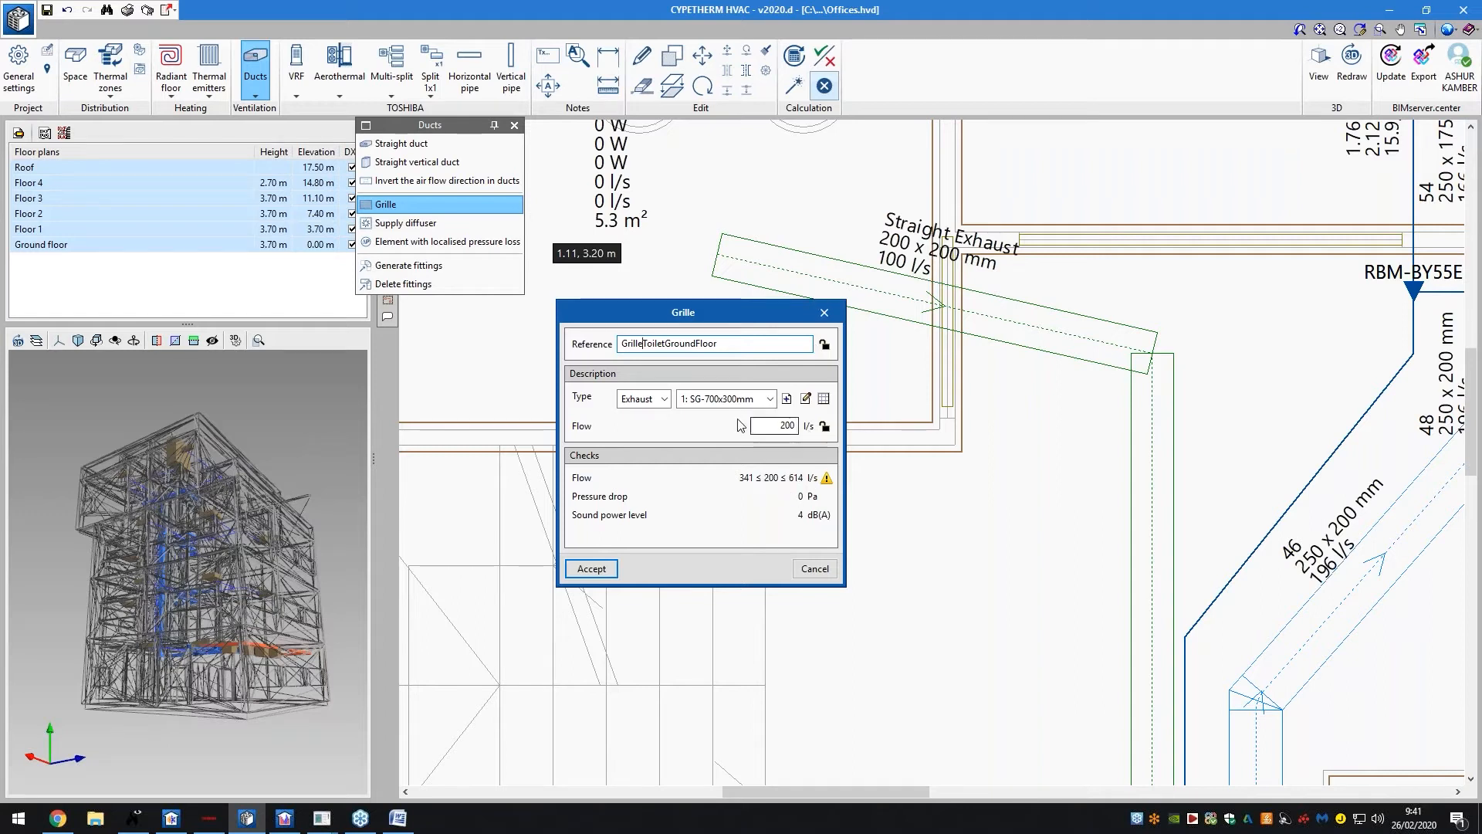
# Try the SG-900x450mm grille model, then settle back on SG-700x300mm
pyautogui.click(702, 402)
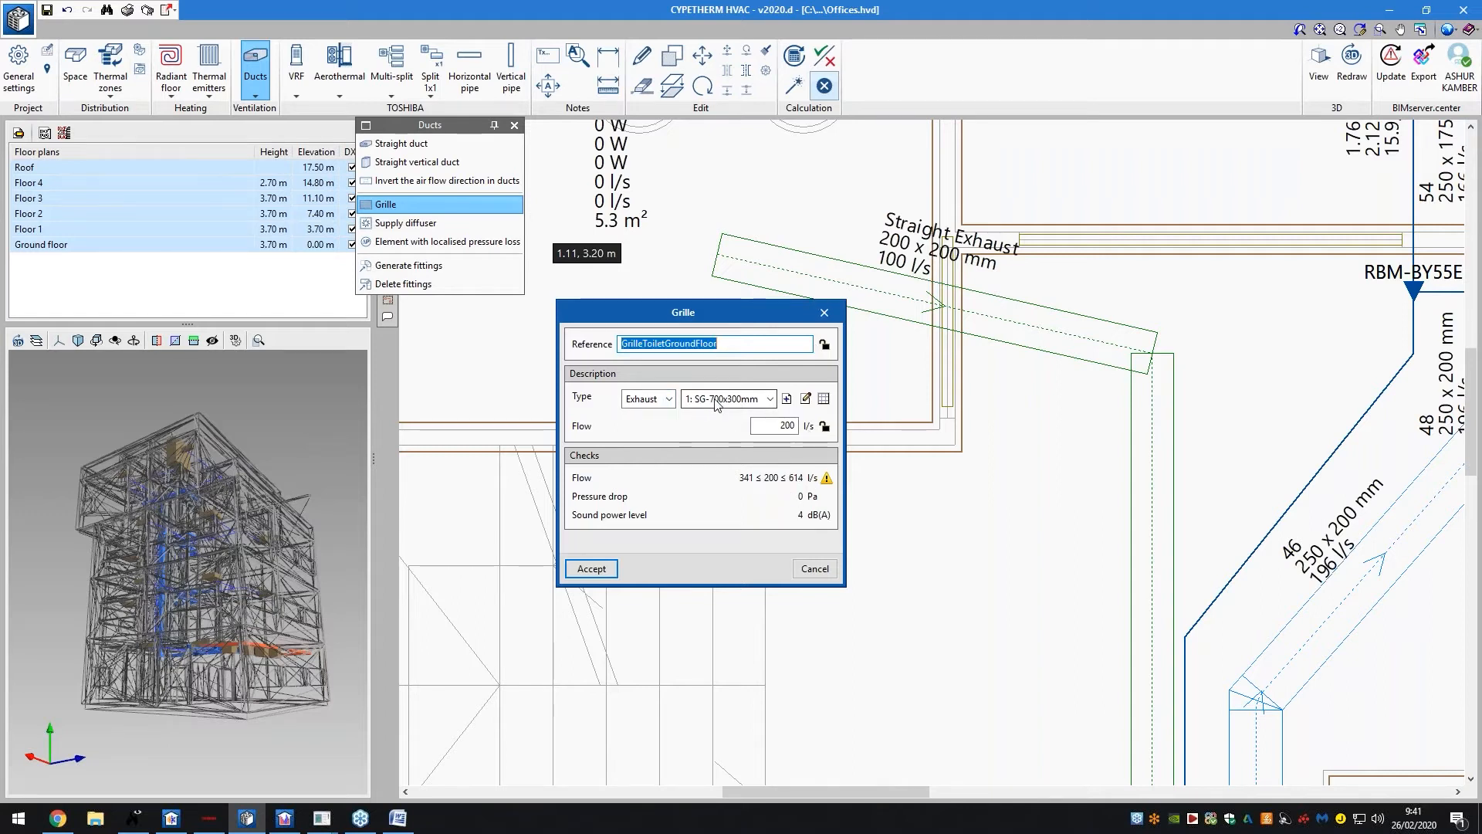
pyautogui.click(767, 403)
pyautogui.click(769, 402)
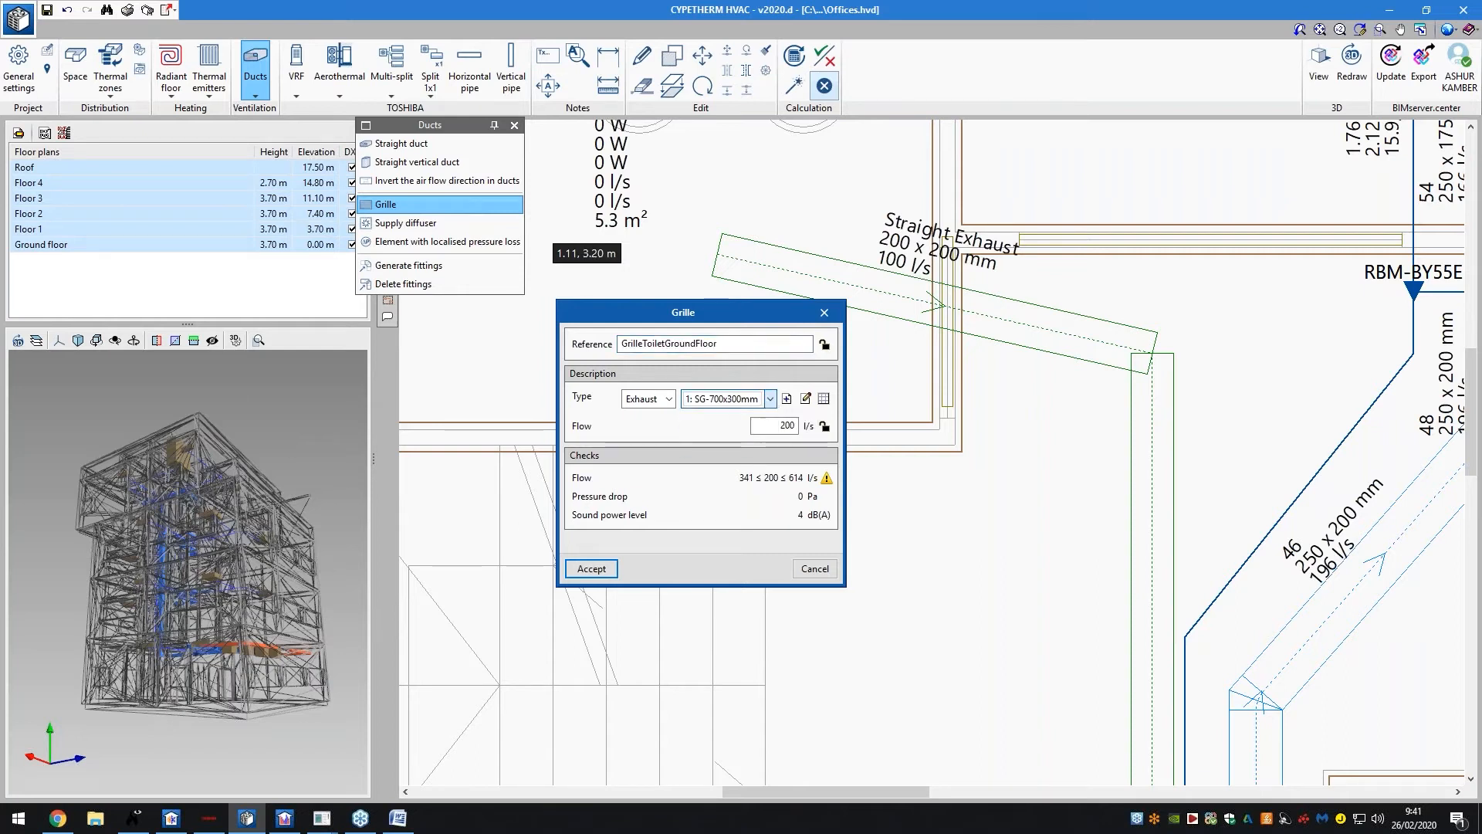
pyautogui.click(771, 399)
pyautogui.click(755, 443)
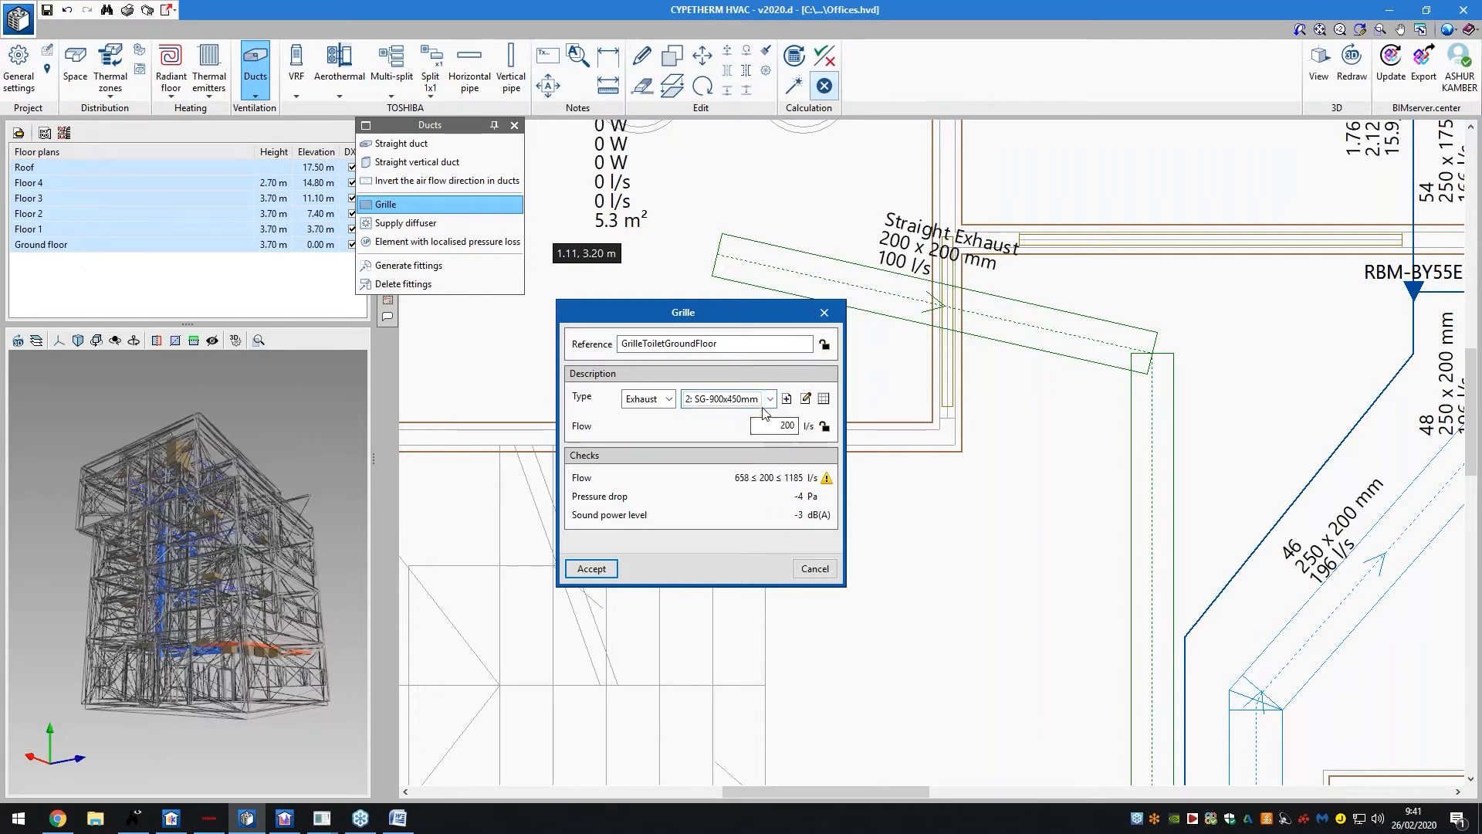
pyautogui.click(769, 399)
pyautogui.click(726, 417)
pyautogui.press('Tab')
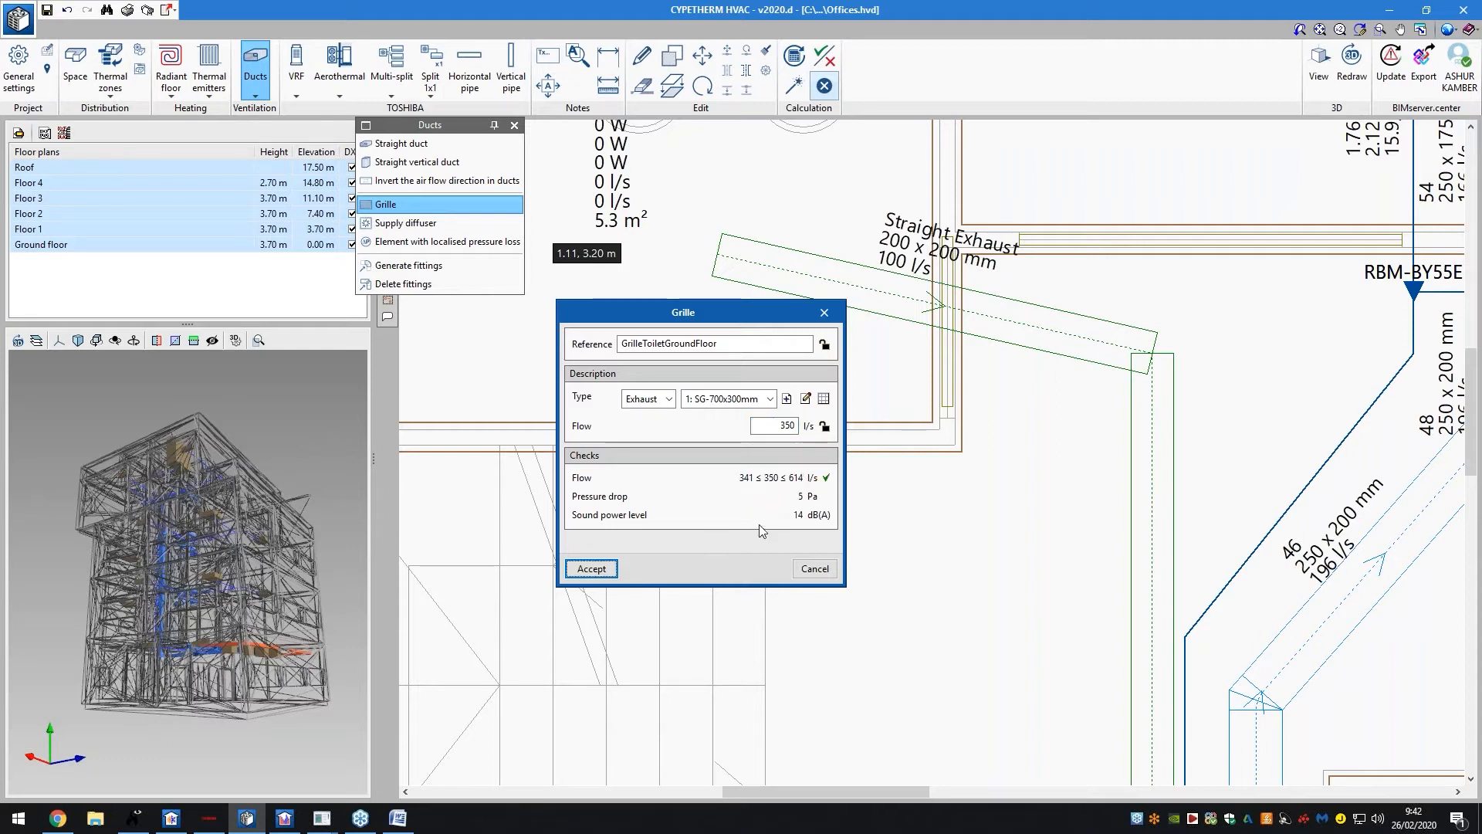
# Accept the 350 l/s grille and place it at the start of the toilet exhaust duct
pyautogui.click(591, 568)
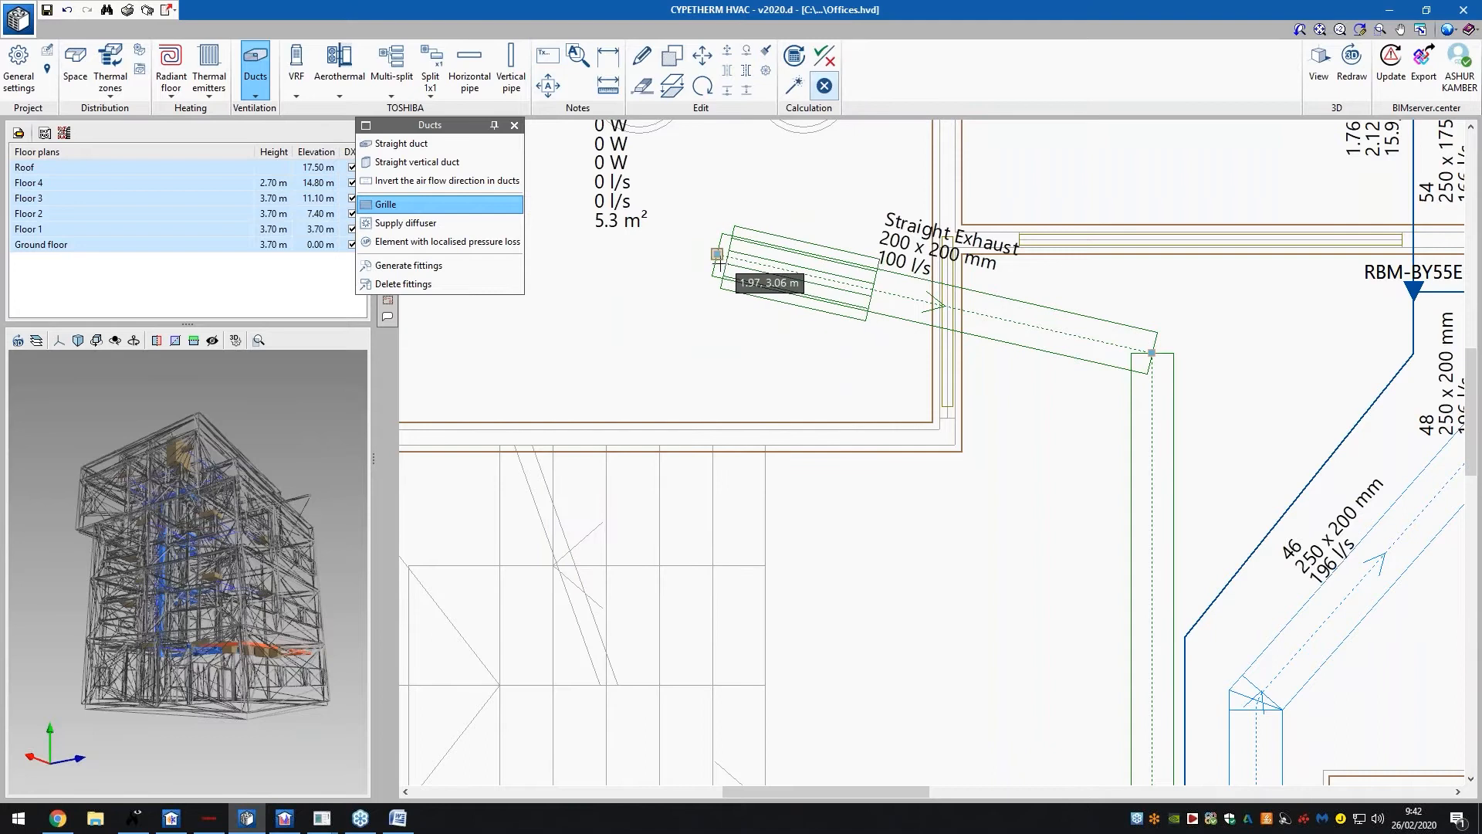
pyautogui.click(717, 255)
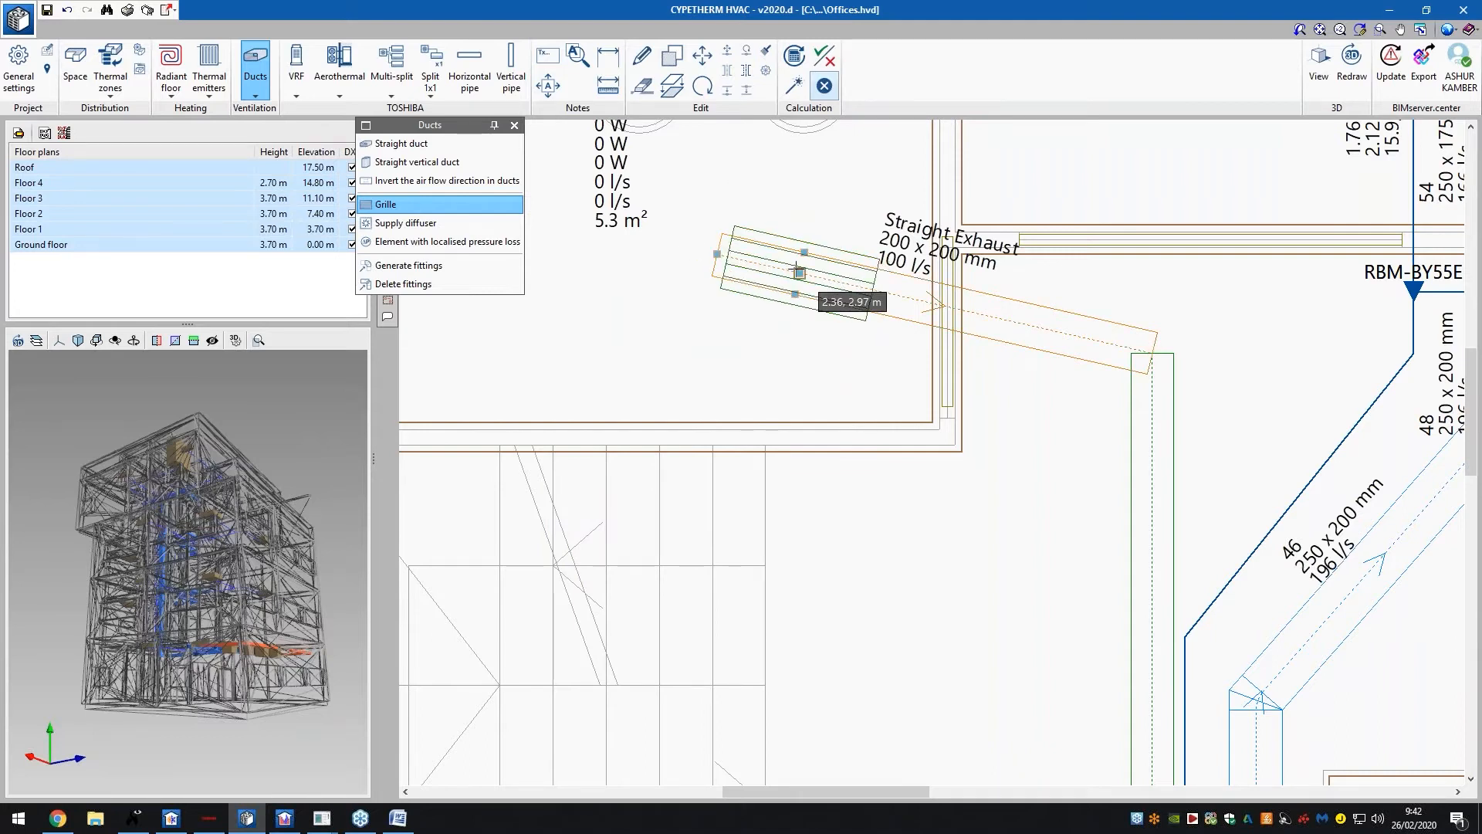
pyautogui.click(753, 262)
pyautogui.rightClick(750, 397)
pyautogui.click(856, 521)
pyautogui.rightClick(866, 378)
pyautogui.scroll(-1, 592, 375)
pyautogui.scroll(-4, 592, 378)
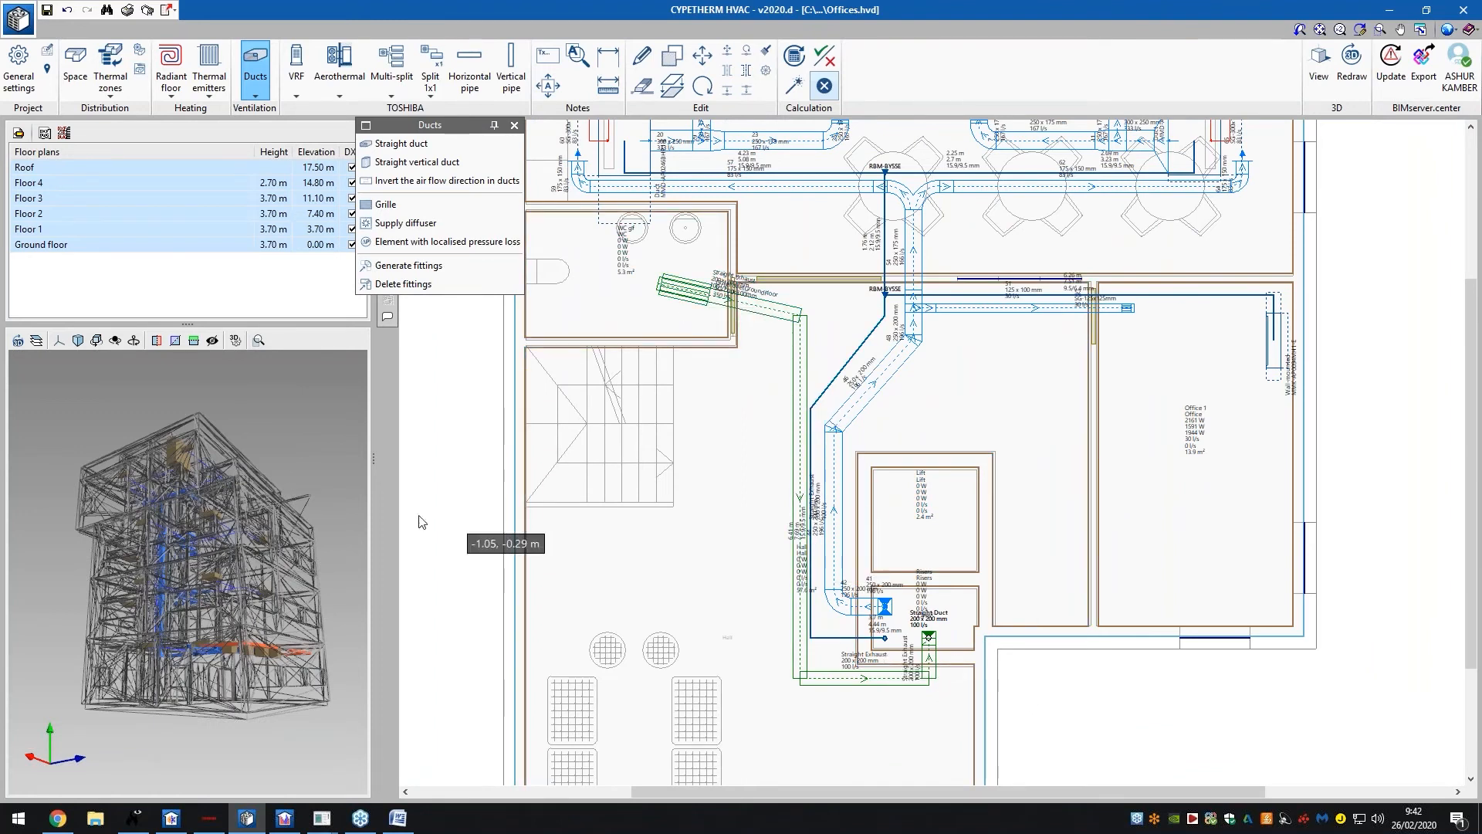
# Orbit the 3D model while stepping through the Roof and Floor 4 to Floor 1 plans
pyautogui.moveTo(309, 534); pyautogui.dragTo(166, 540)
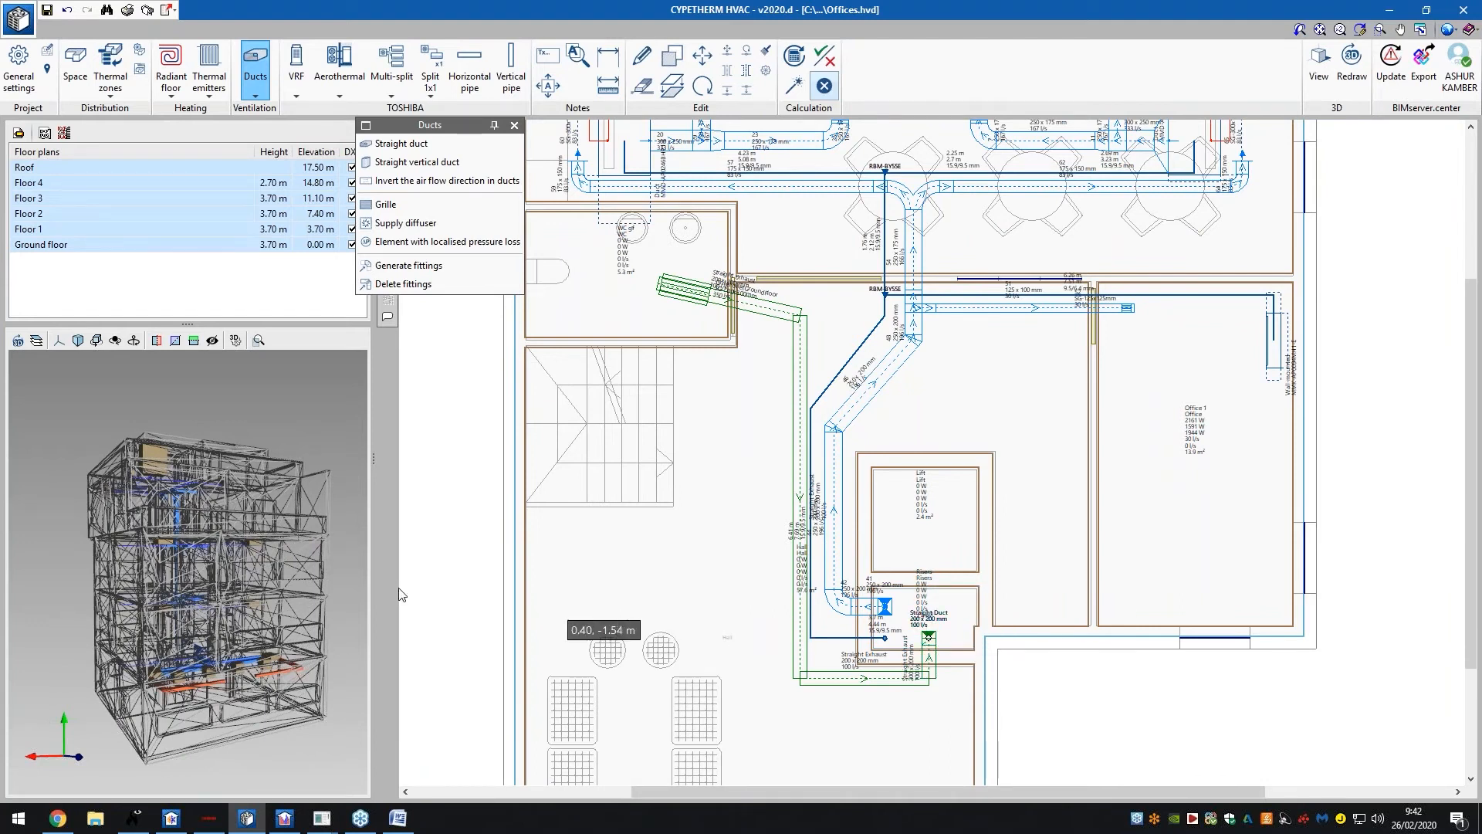
pyautogui.moveTo(264, 554); pyautogui.dragTo(303, 578)
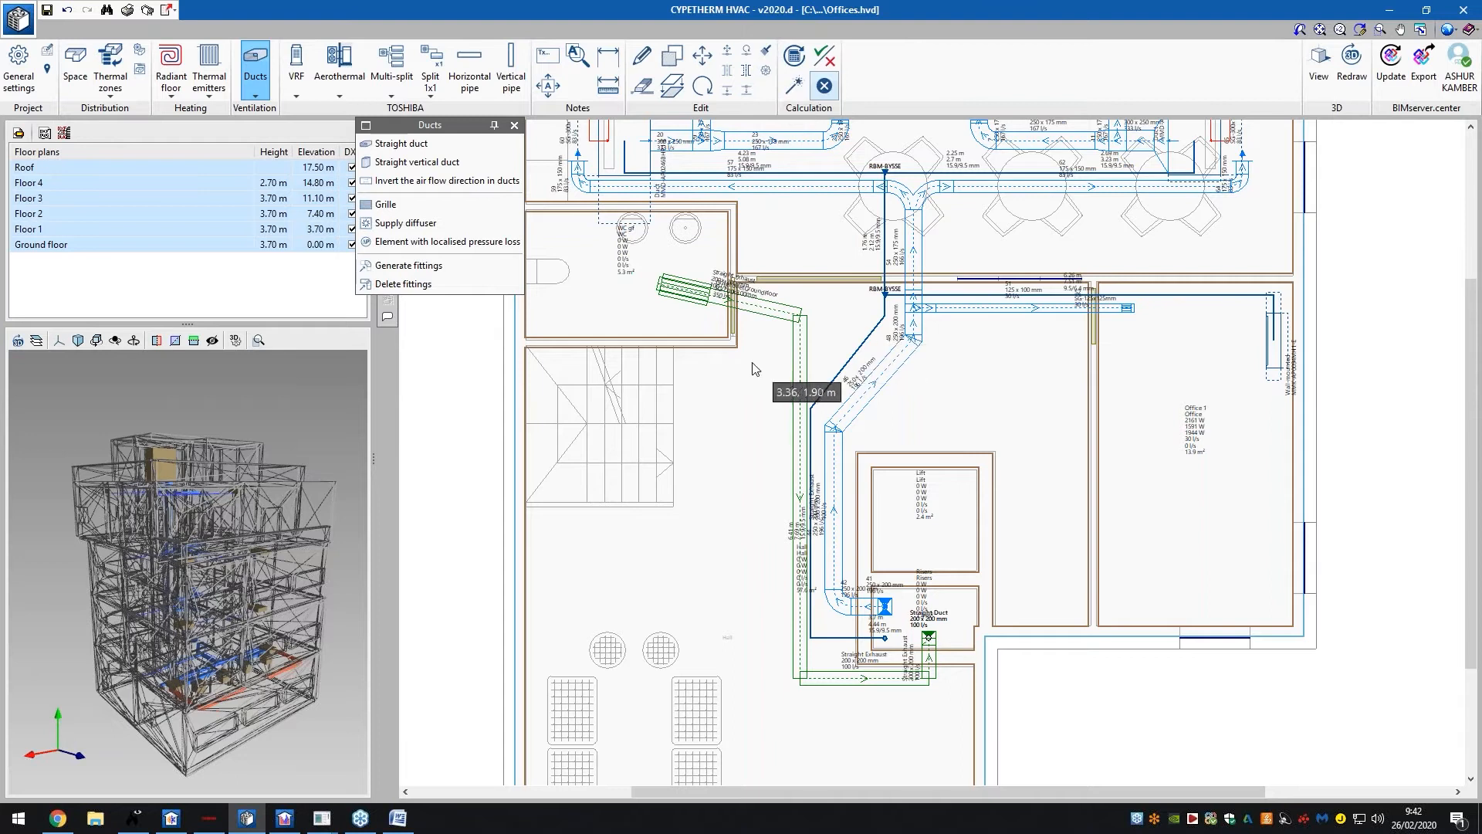
pyautogui.click(179, 169)
pyautogui.click(179, 169)
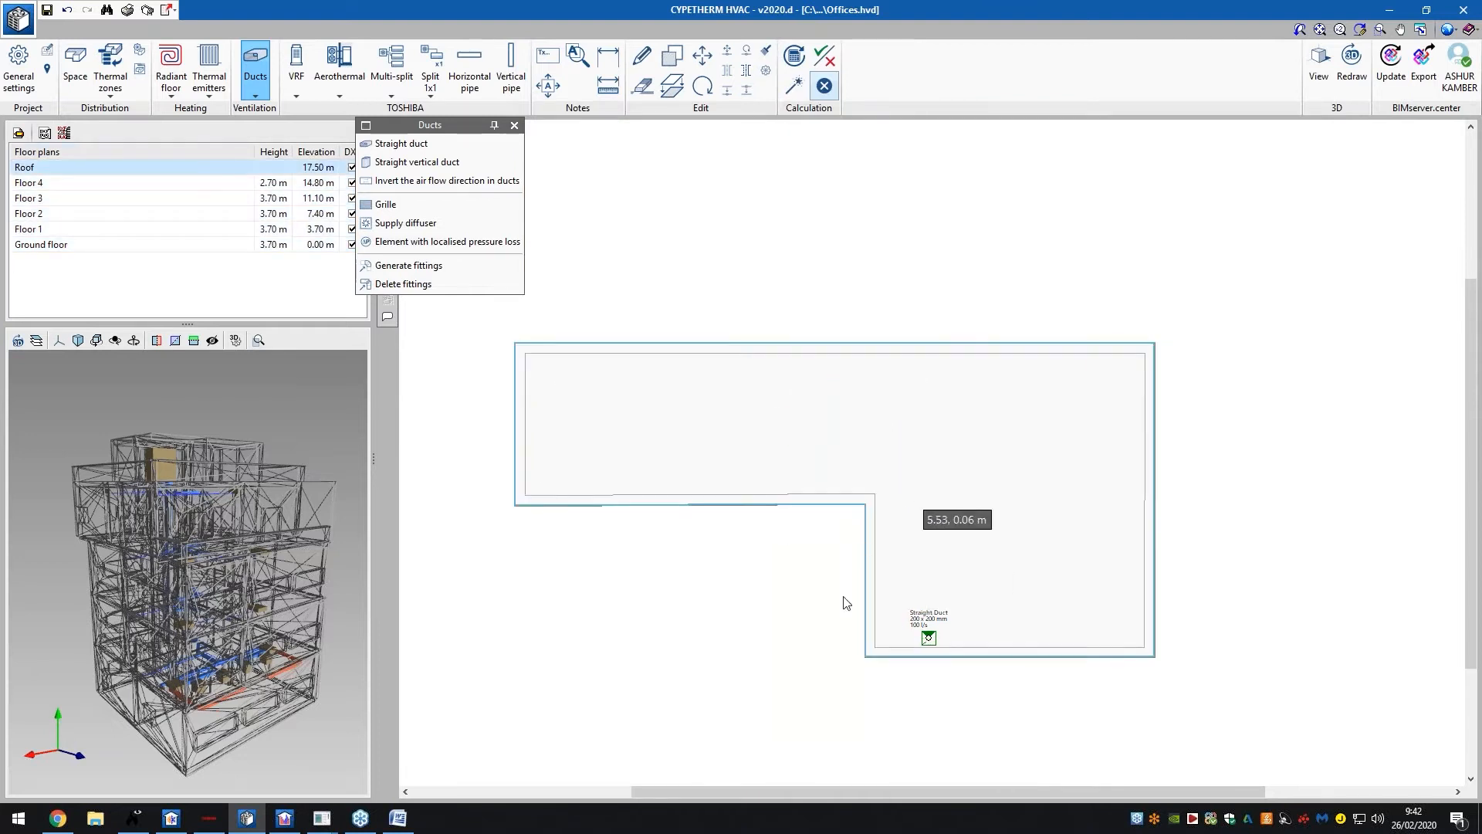
pyautogui.moveTo(216, 533); pyautogui.dragTo(255, 520, button='middle')
pyautogui.click(74, 188)
pyautogui.click(74, 200)
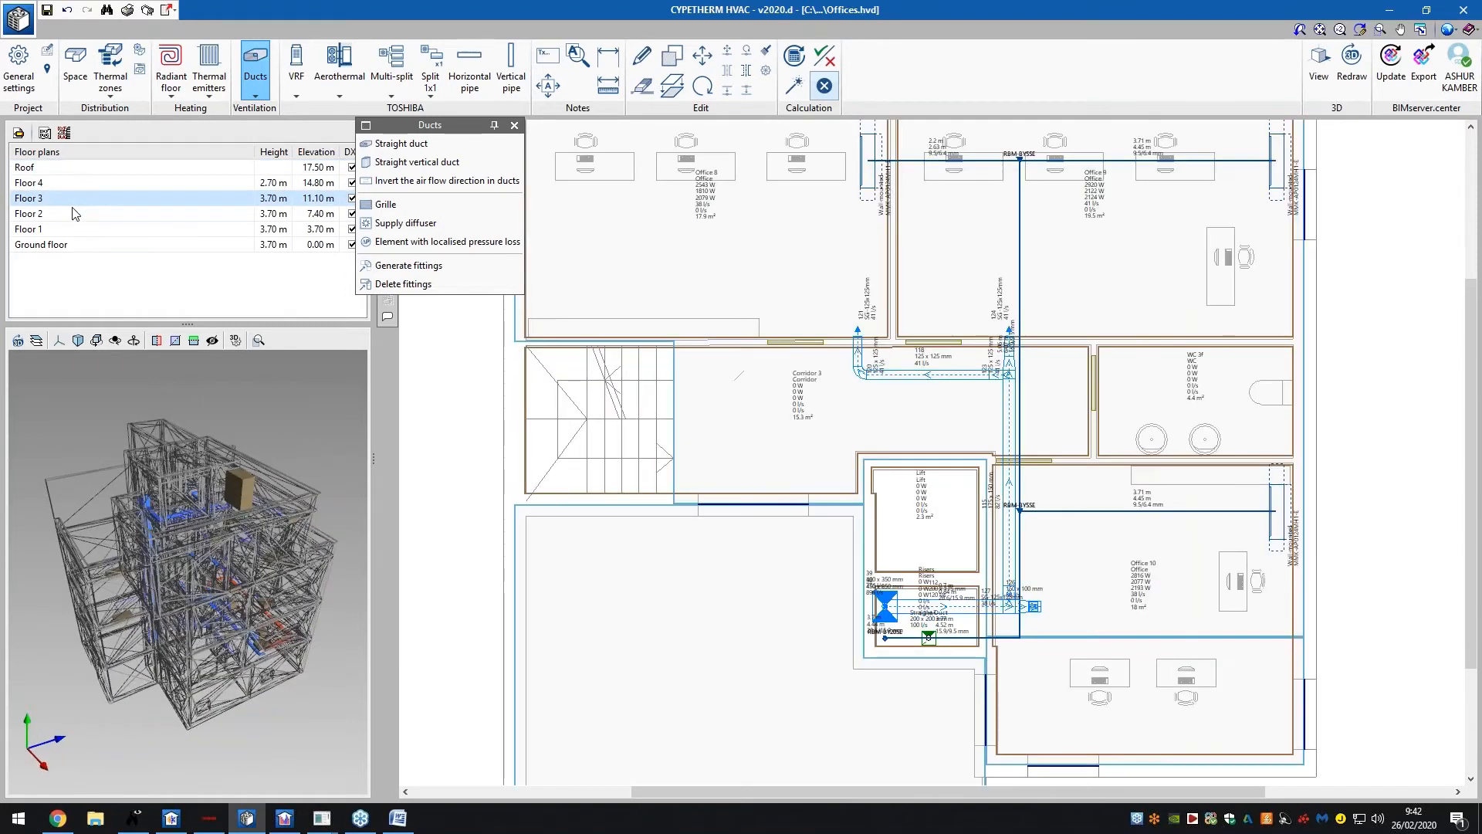
pyautogui.click(74, 214)
pyautogui.click(74, 229)
pyautogui.click(72, 168)
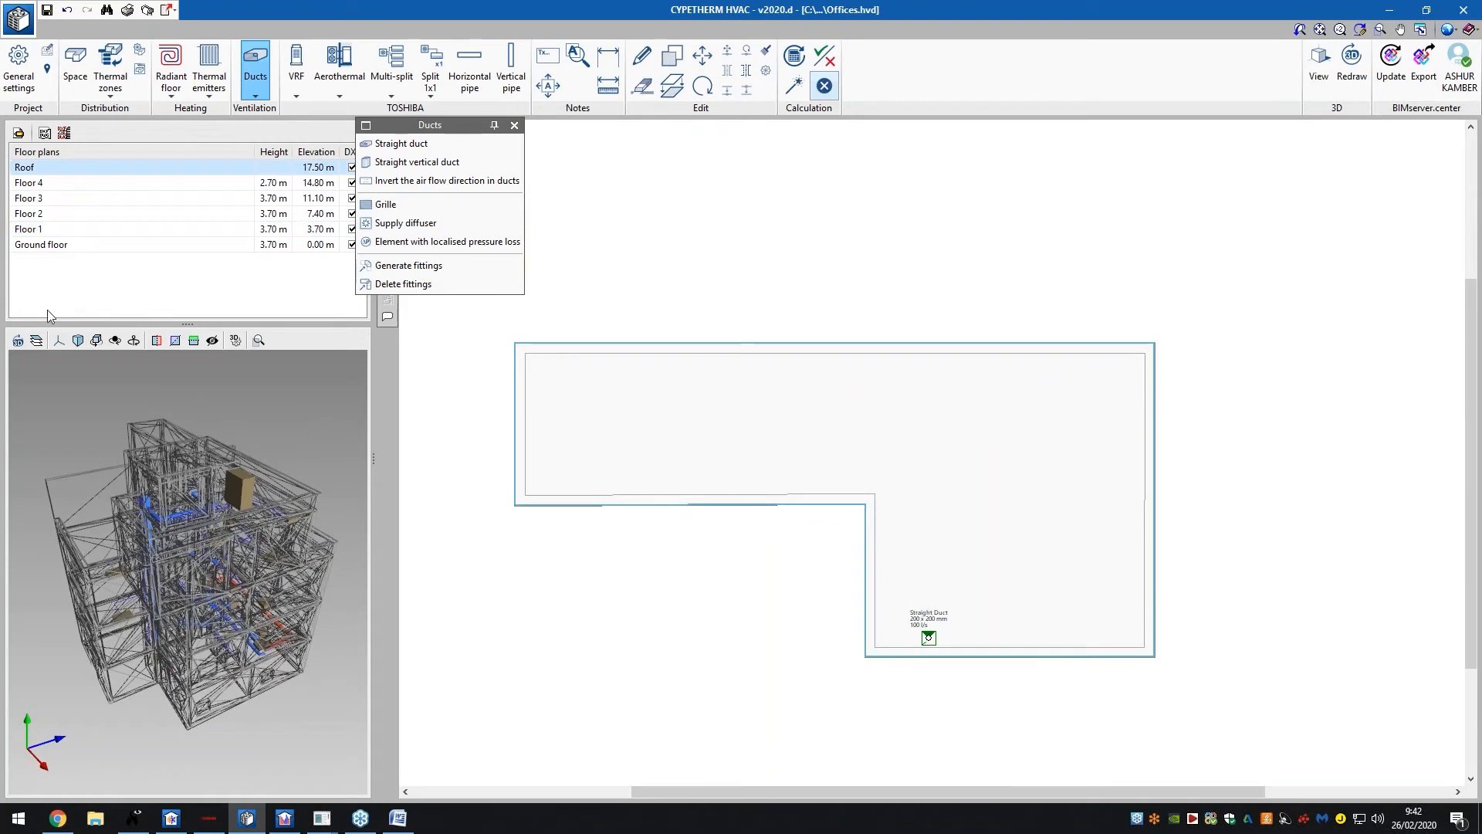
# Show the green exhaust ducts in 3D, view the risers from the side, and return to Ground floor
pyautogui.click(17, 340)
pyautogui.moveTo(145, 509); pyautogui.dragTo(231, 679)
pyautogui.scroll(5, 213, 530)
pyautogui.scroll(-5, 225, 505)
pyautogui.click(124, 246)
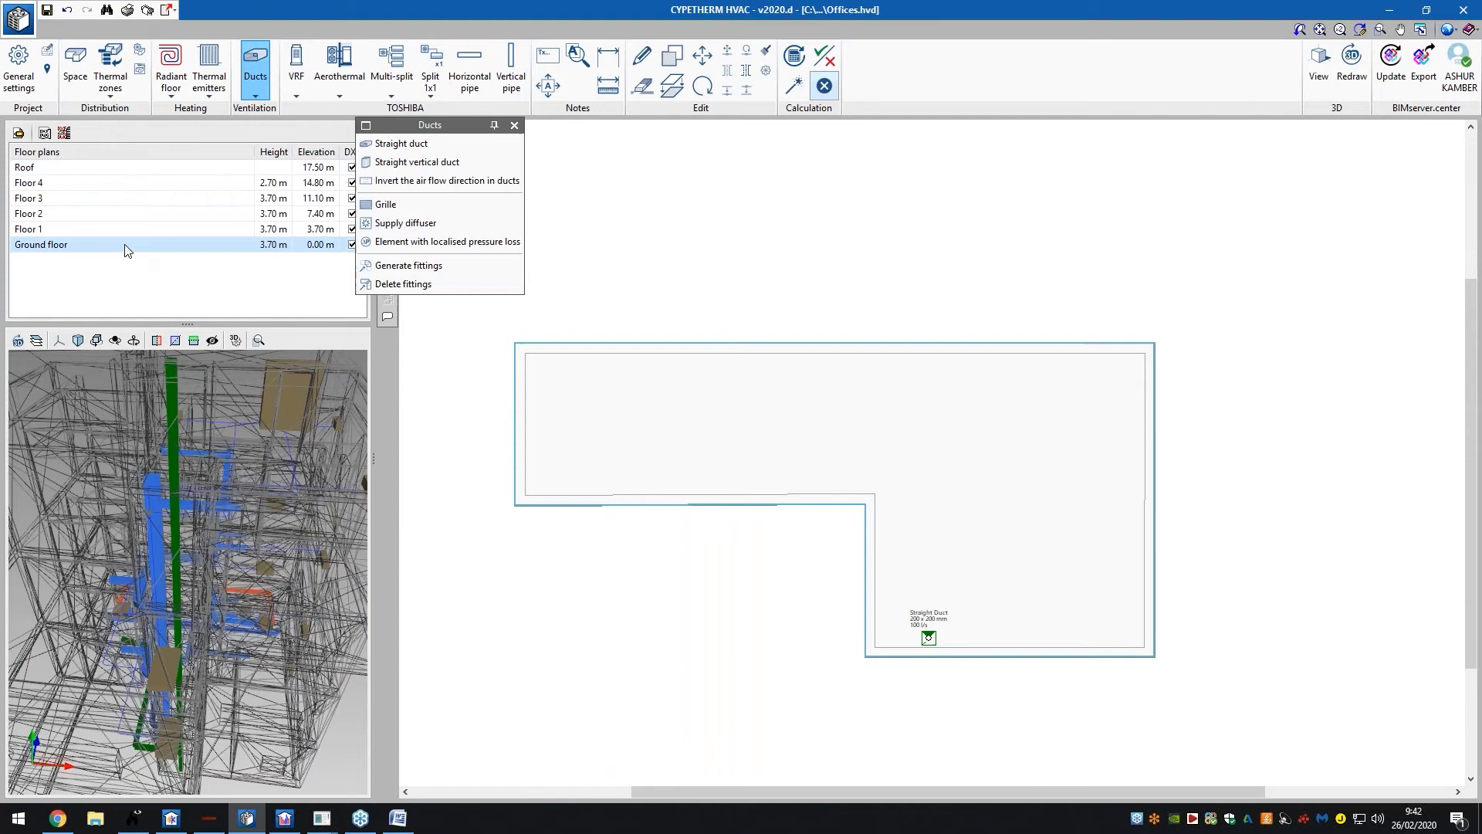
# Run the Design calculation and inspect the error flagging the toilet exhaust duct's grille end
pyautogui.click(793, 91)
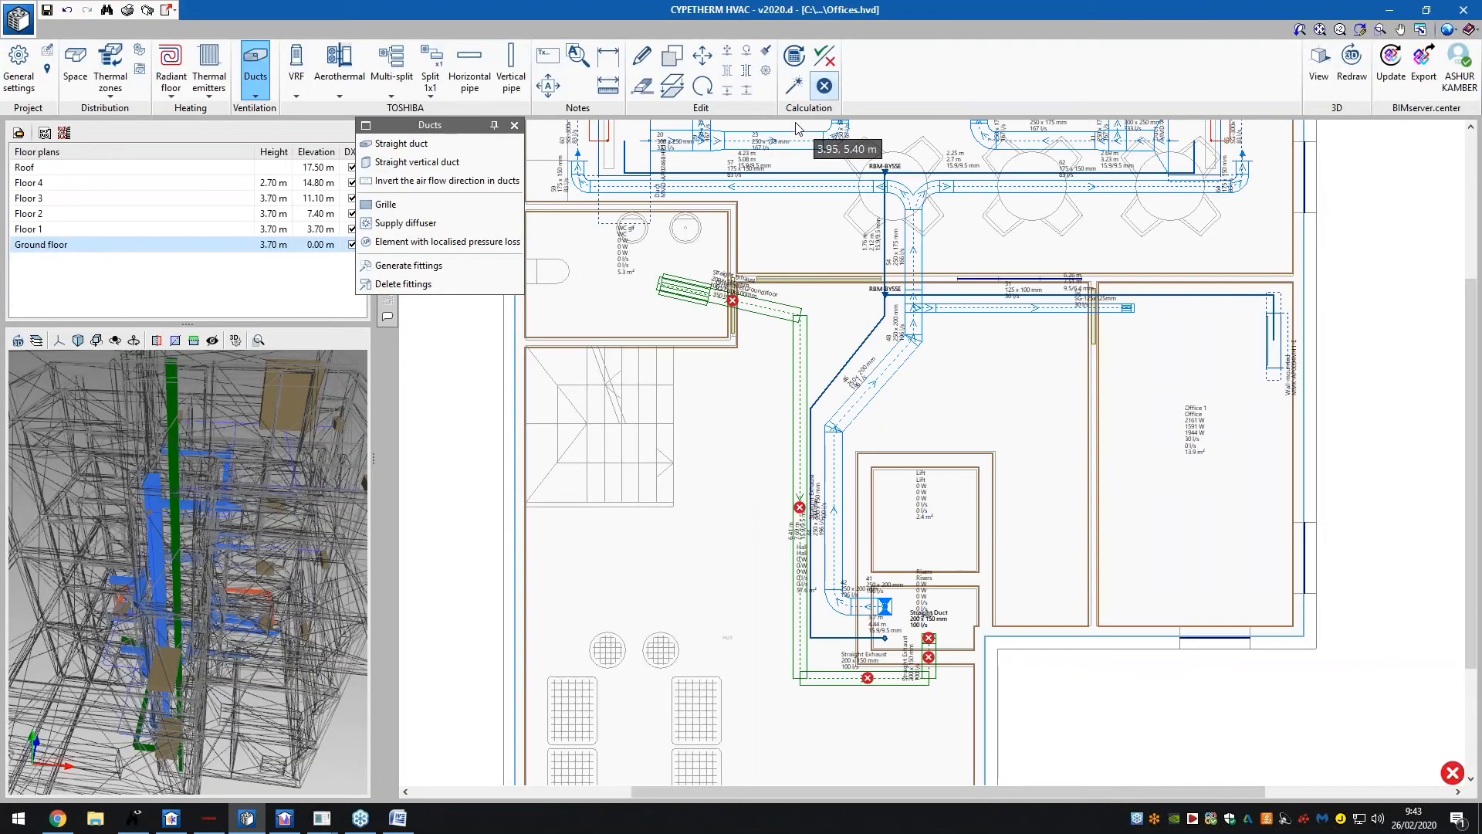
pyautogui.moveTo(733, 301)
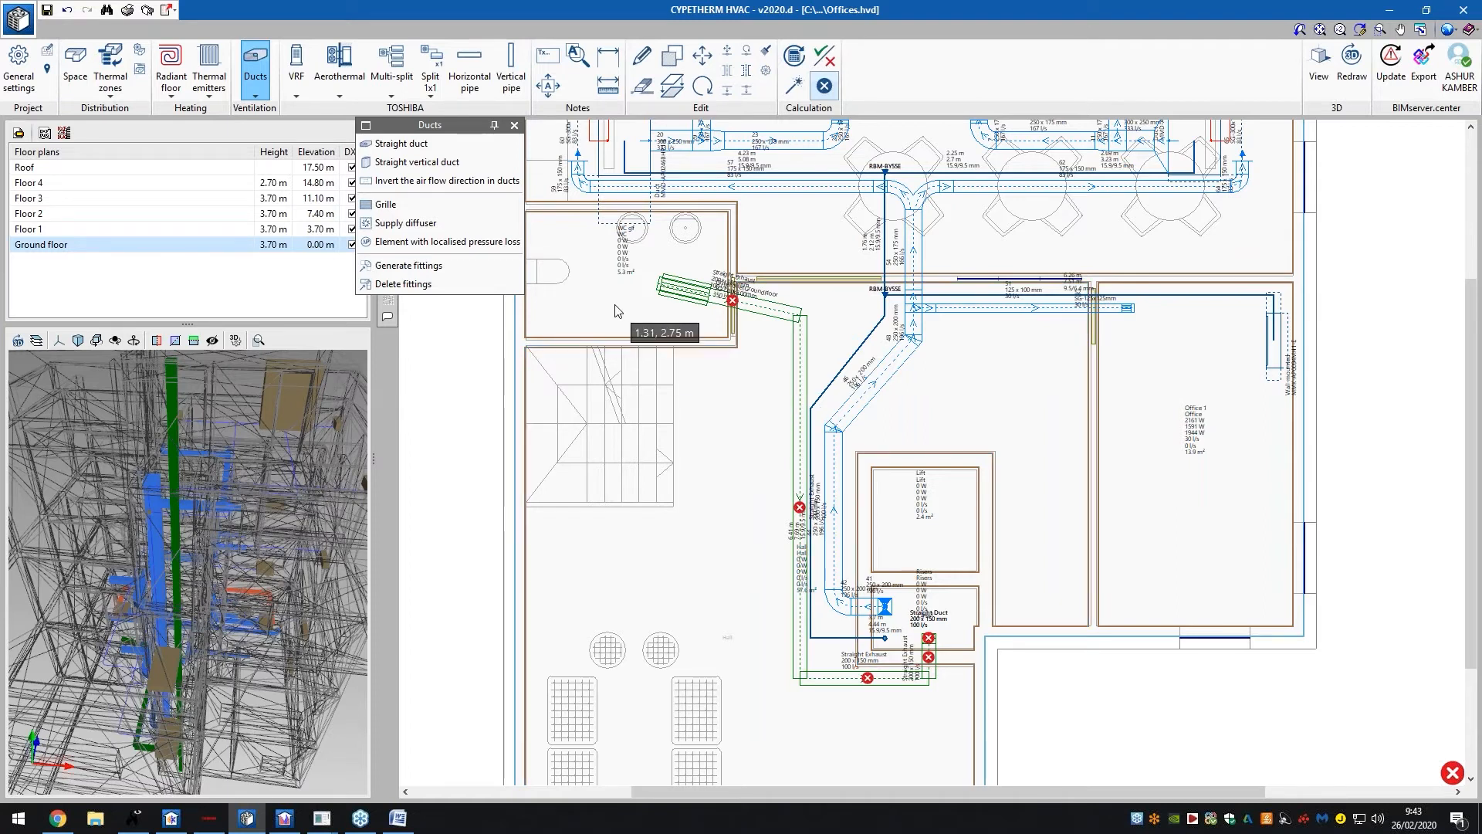
# Zoom into the riser and inspect the lower straight duct's properties without changing them
pyautogui.moveTo(283, 633); pyautogui.dragTo(249, 665, button='middle')
pyautogui.scroll(3, 250, 668)
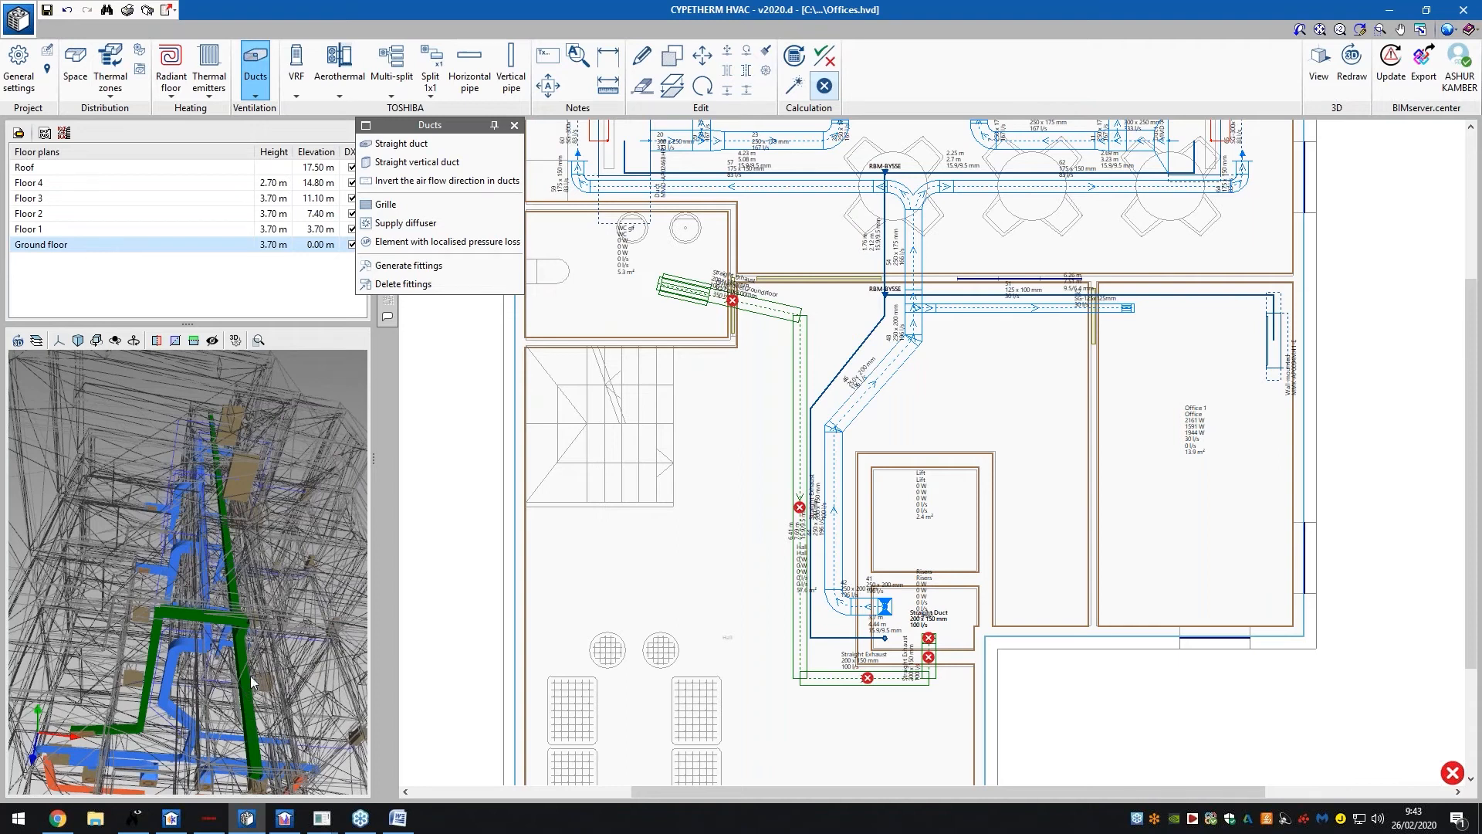
pyautogui.scroll(3, 934, 664)
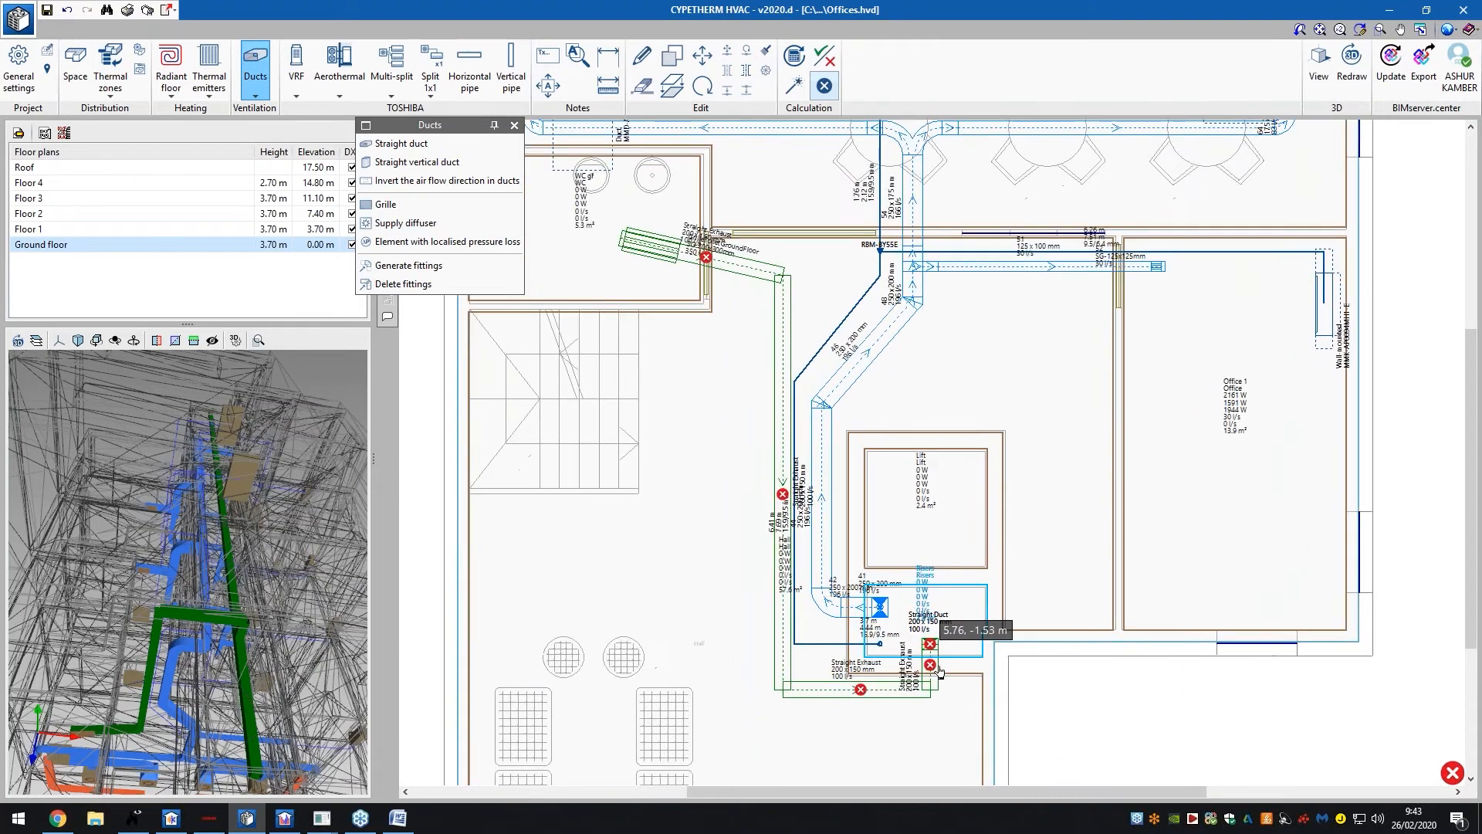
pyautogui.scroll(-2, 934, 665)
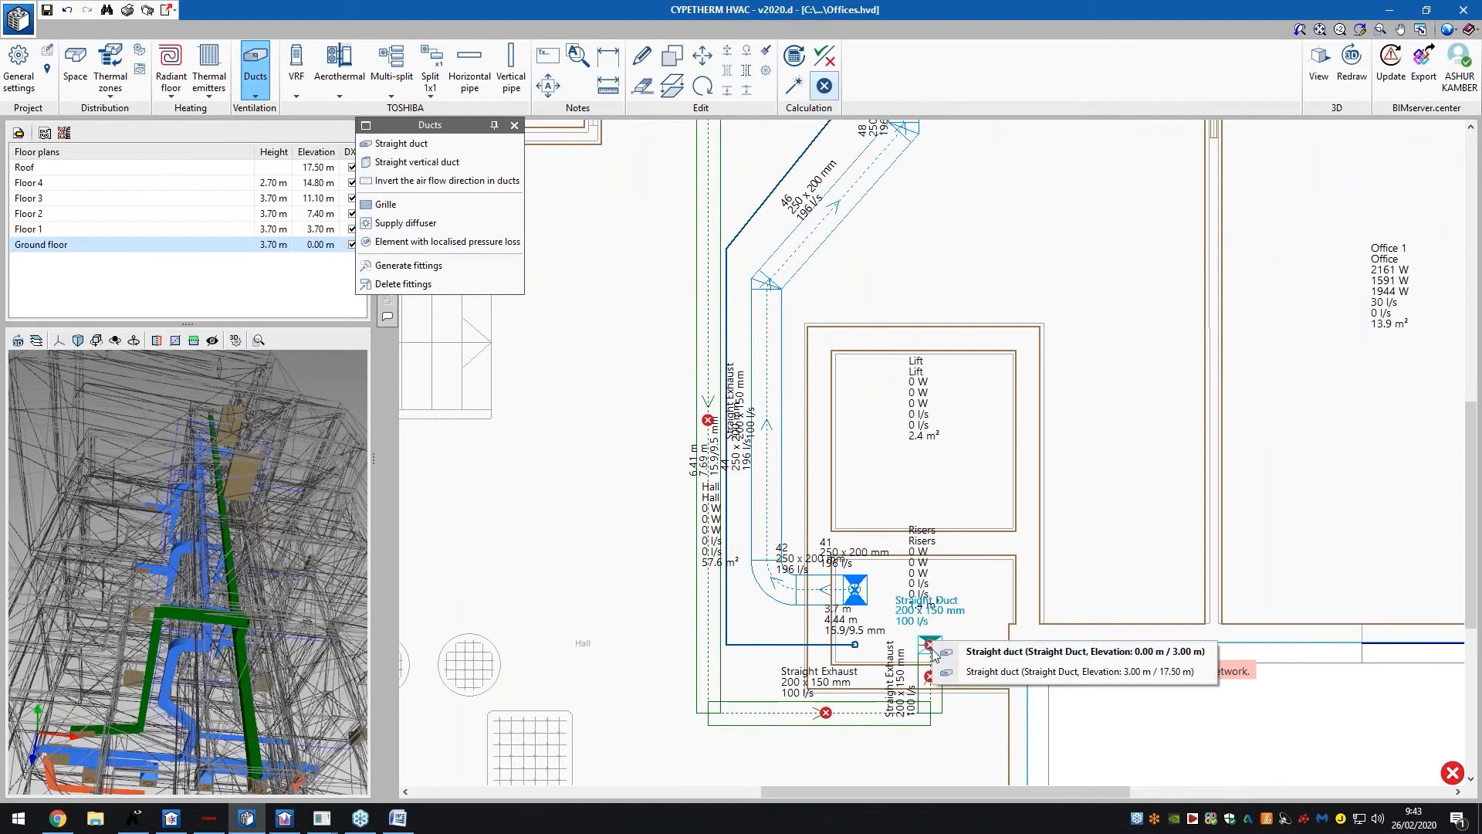
pyautogui.click(987, 656)
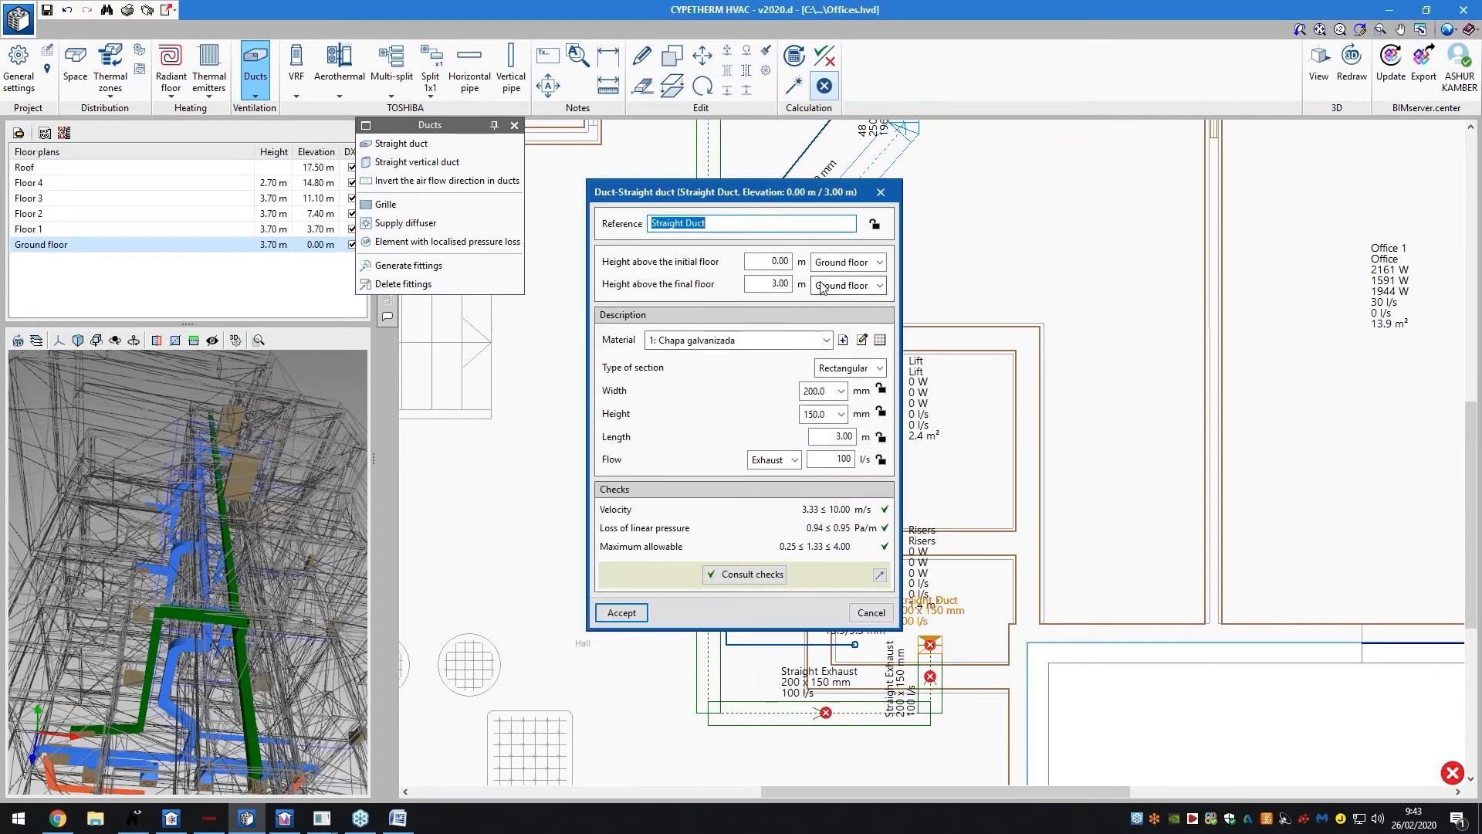
pyautogui.click(869, 613)
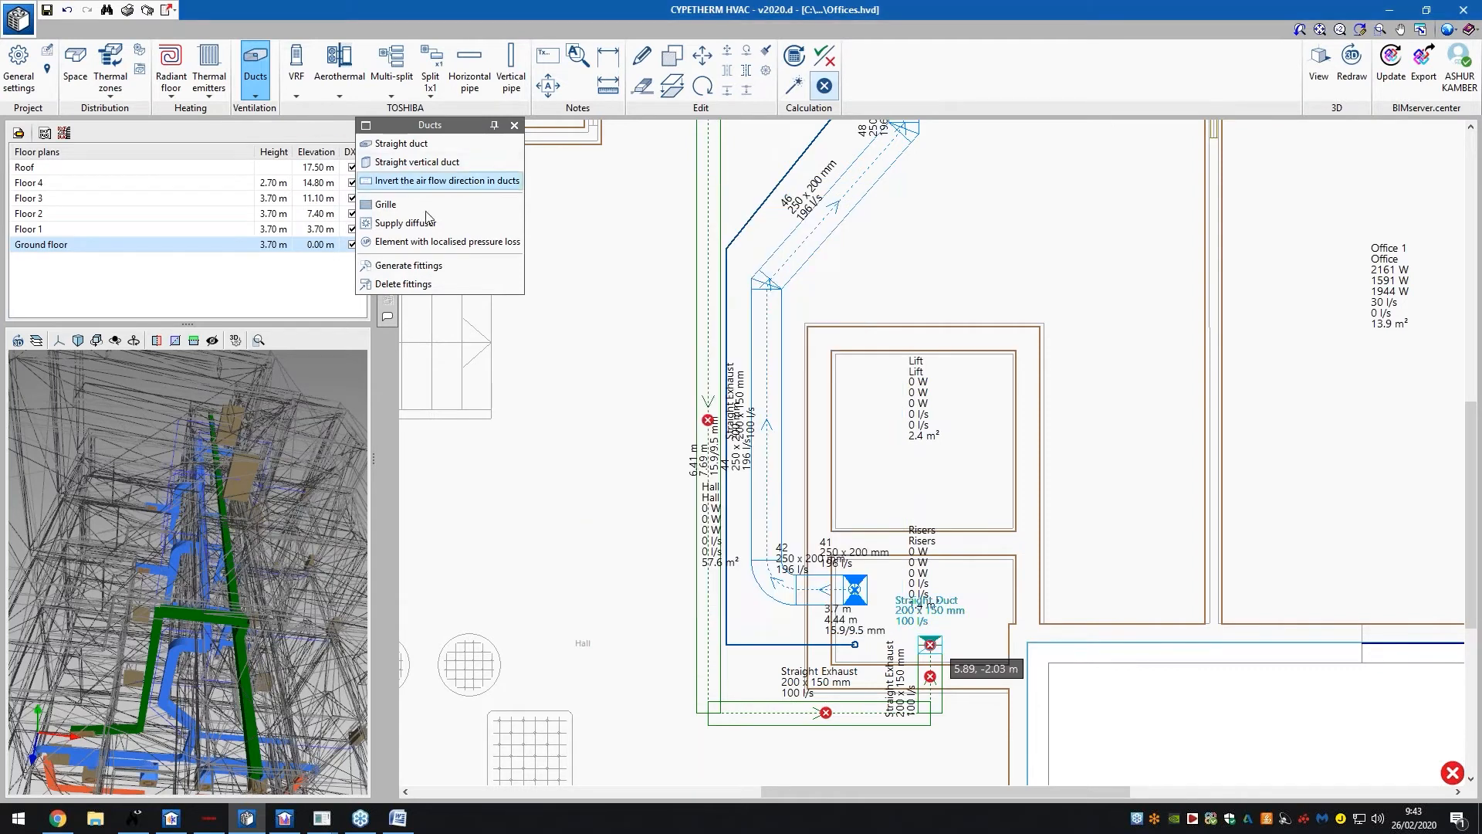
# Delete the Straight Exhaust duct overlapping at the riser beside the lift
pyautogui.click(641, 87)
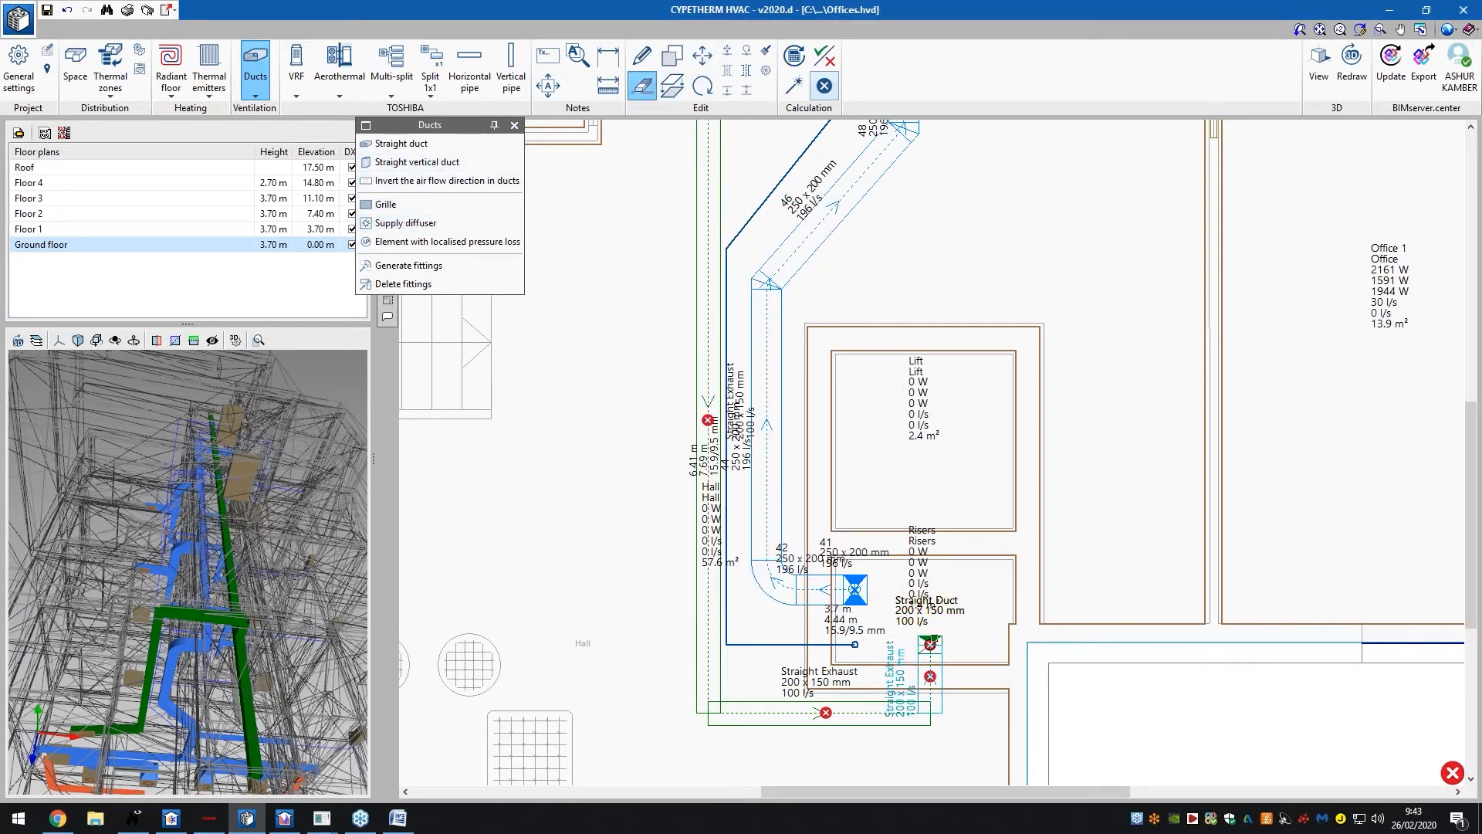
pyautogui.click(931, 647)
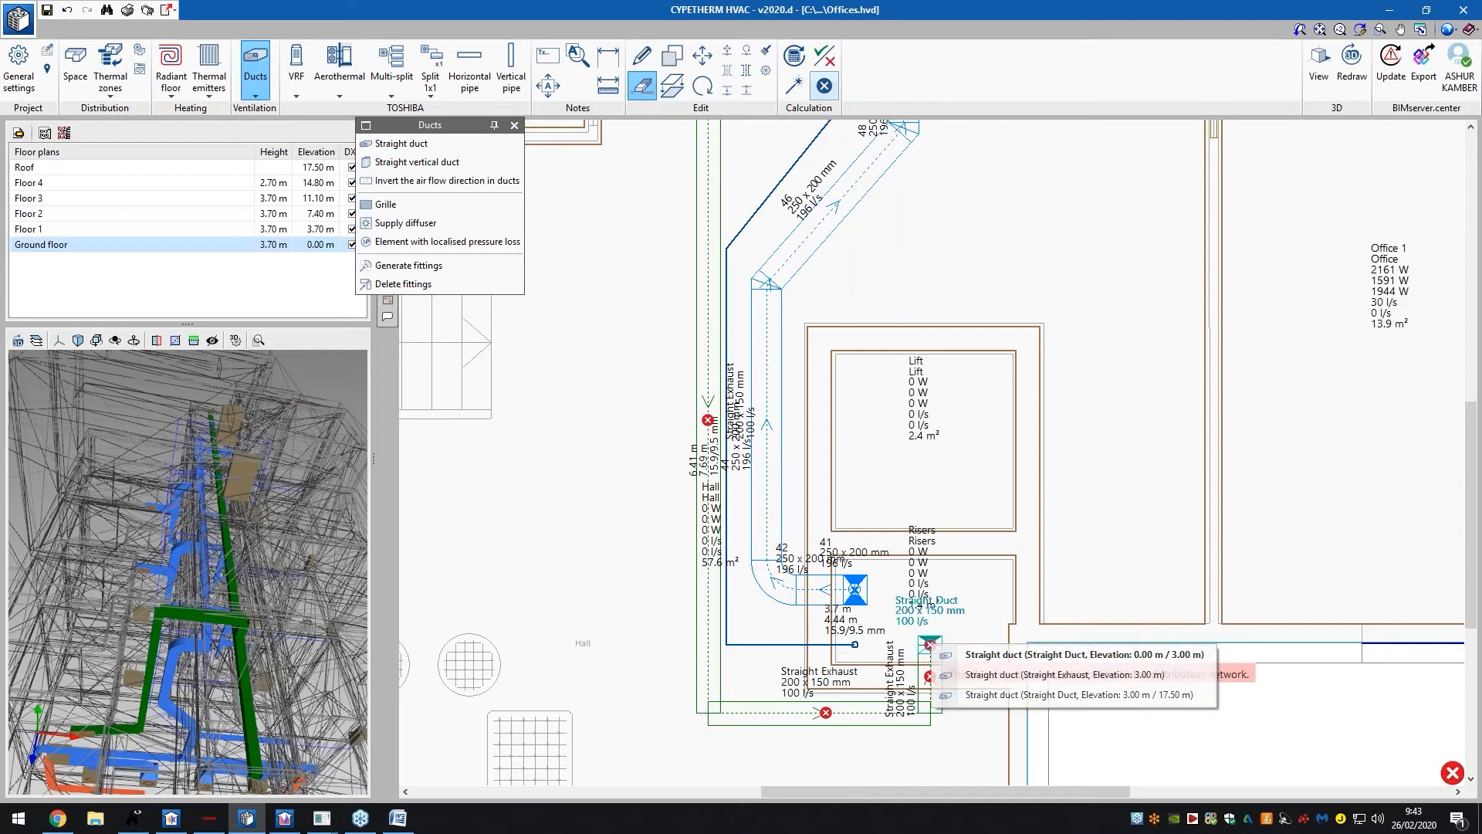
pyautogui.click(1078, 670)
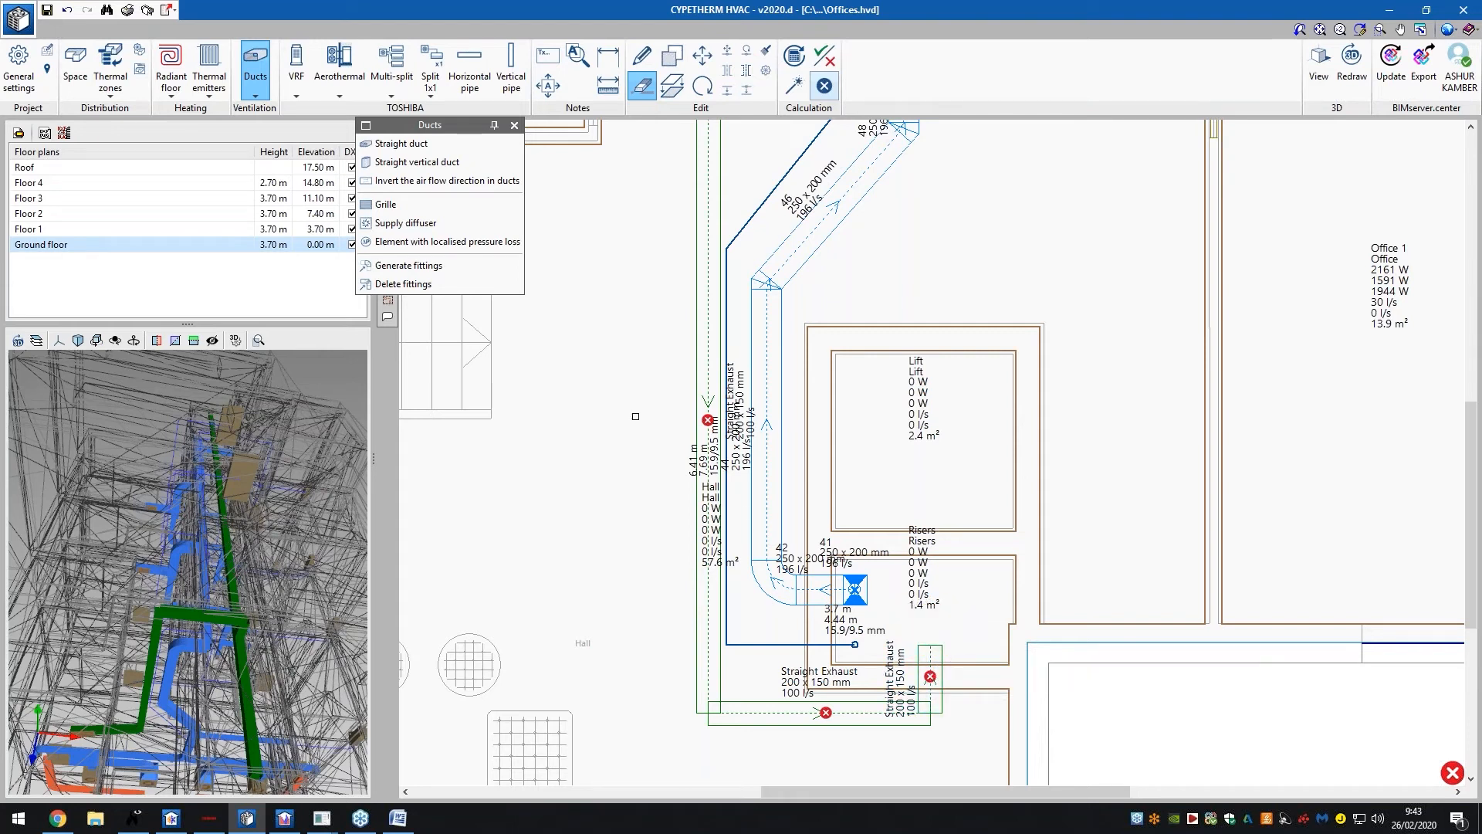
# Keep a new straight duct's flow type as Exhaust and confirm its settings
pyautogui.click(382, 144)
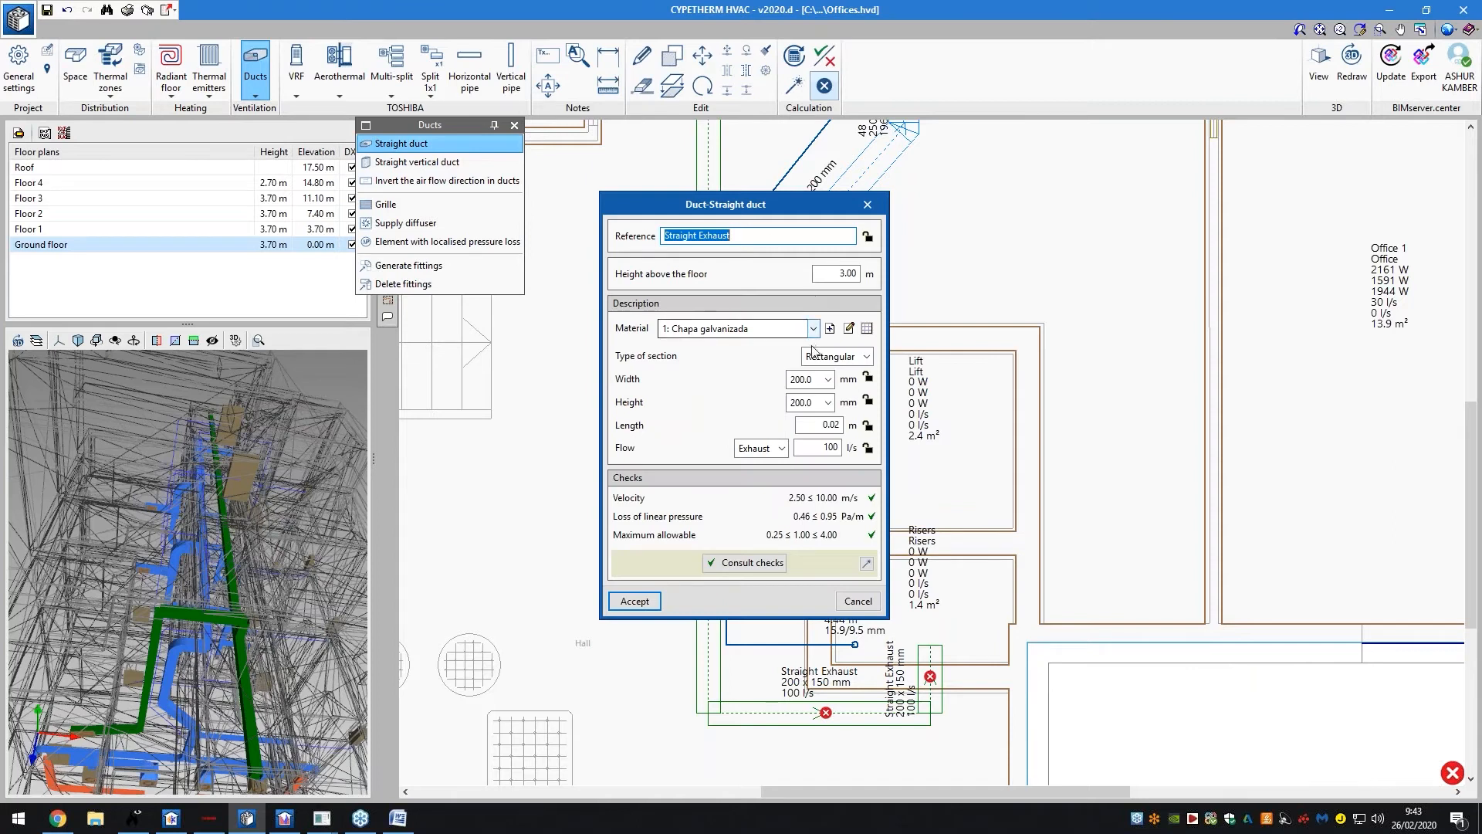
pyautogui.click(761, 448)
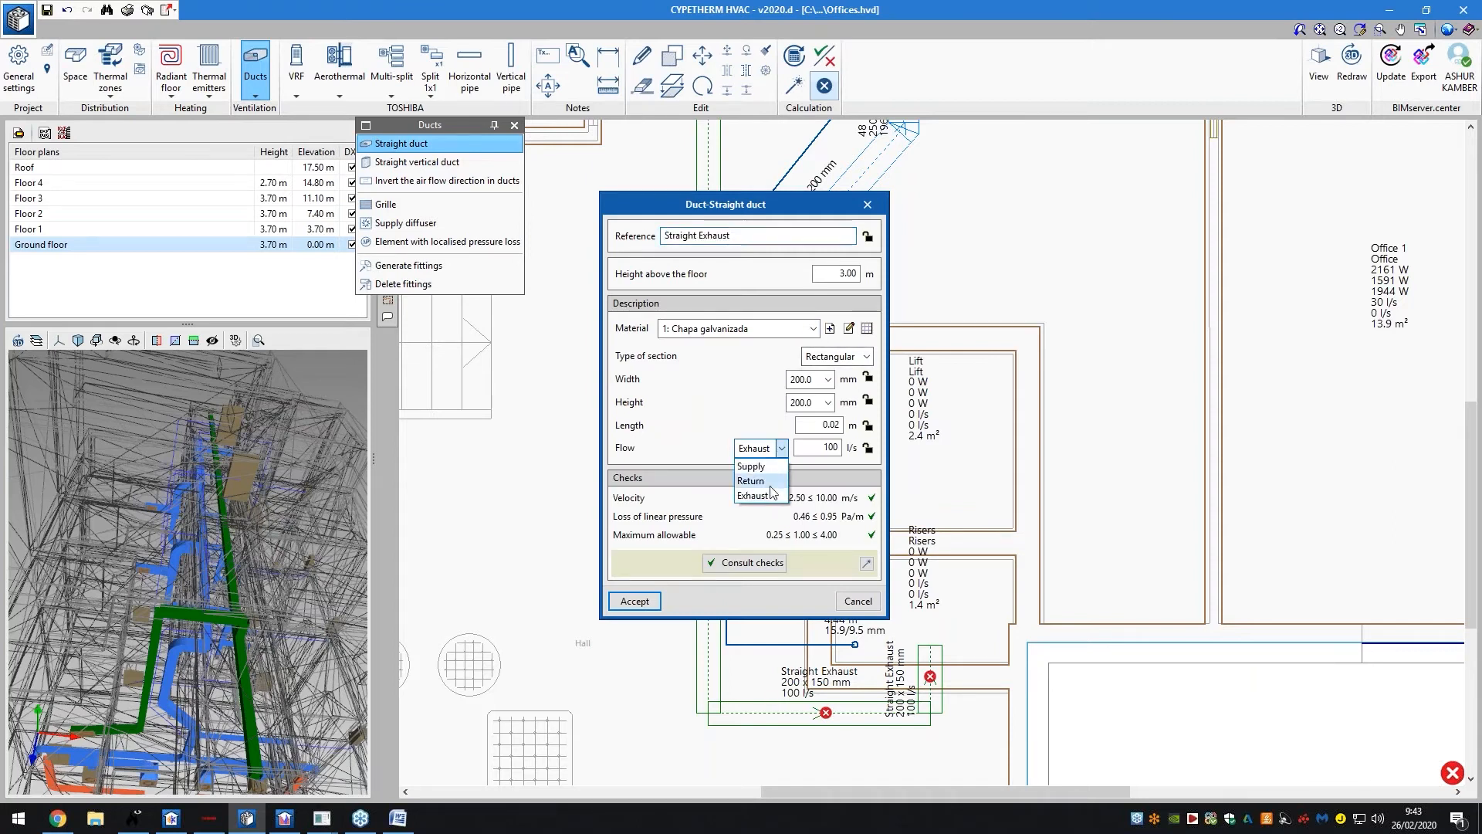
pyautogui.click(768, 493)
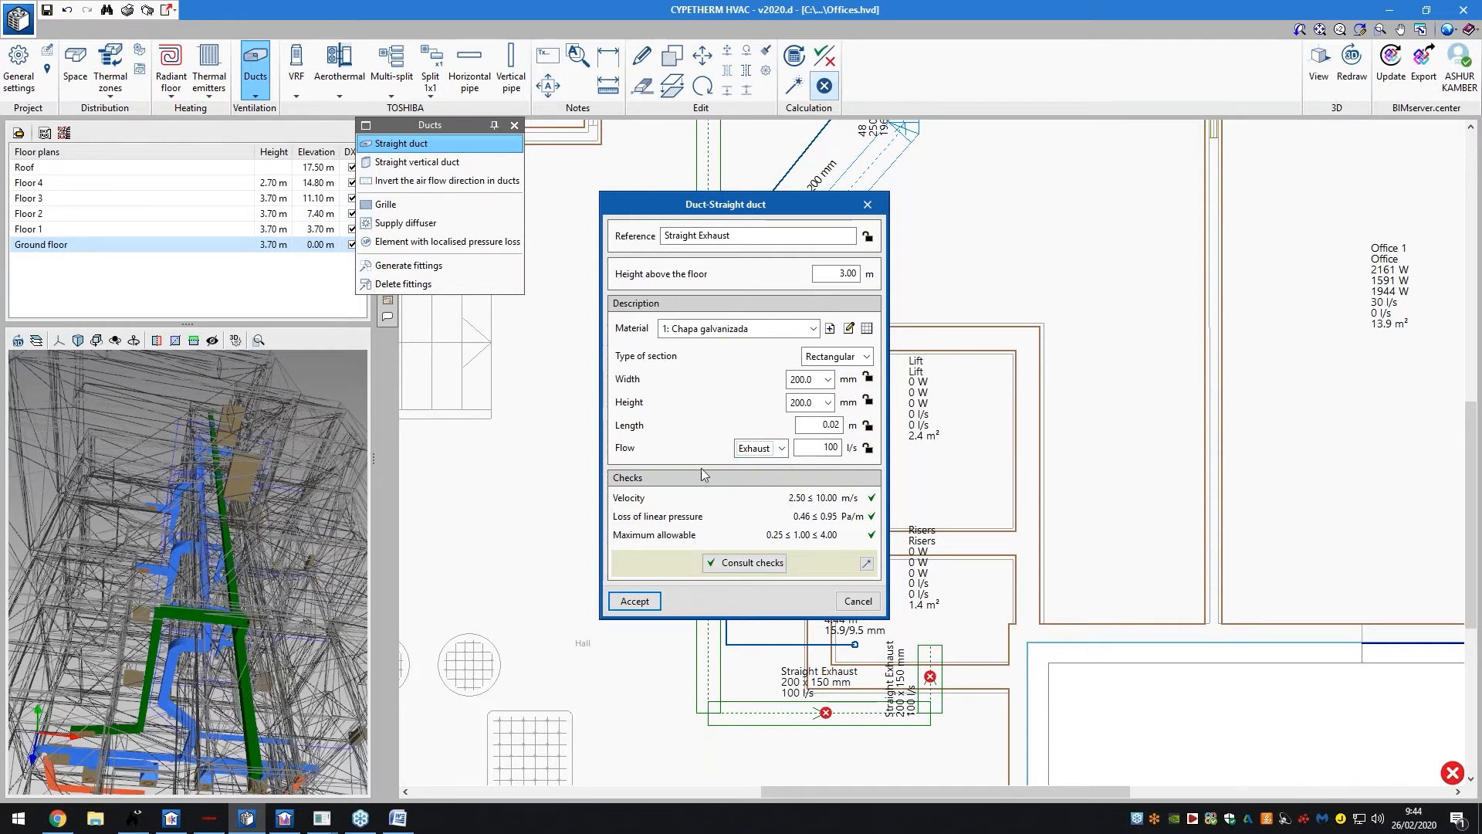
pyautogui.click(634, 601)
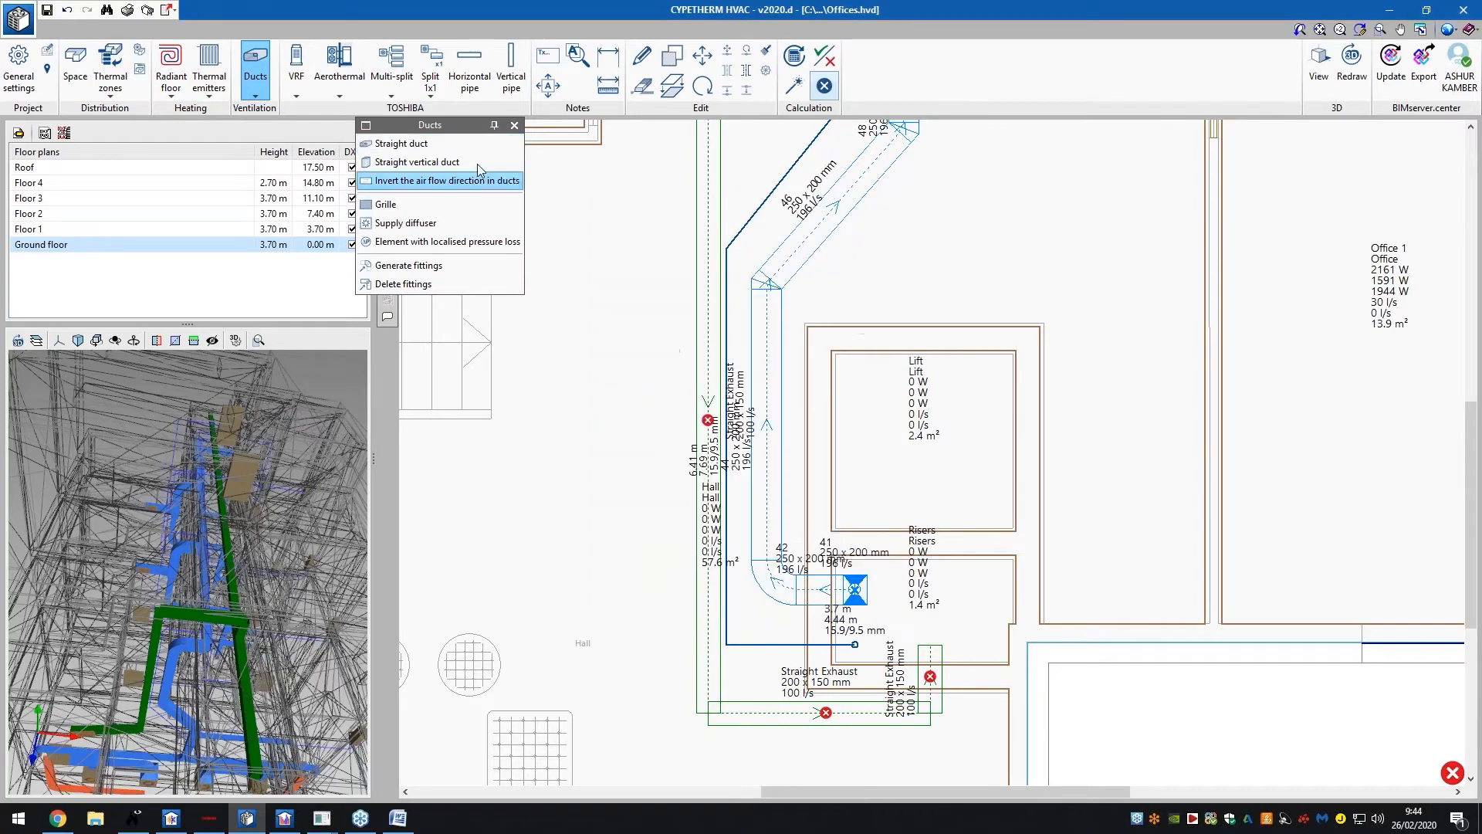
# Configure a vertical duct with starting height 7, top floor Roof, and its flow type
pyautogui.click(477, 164)
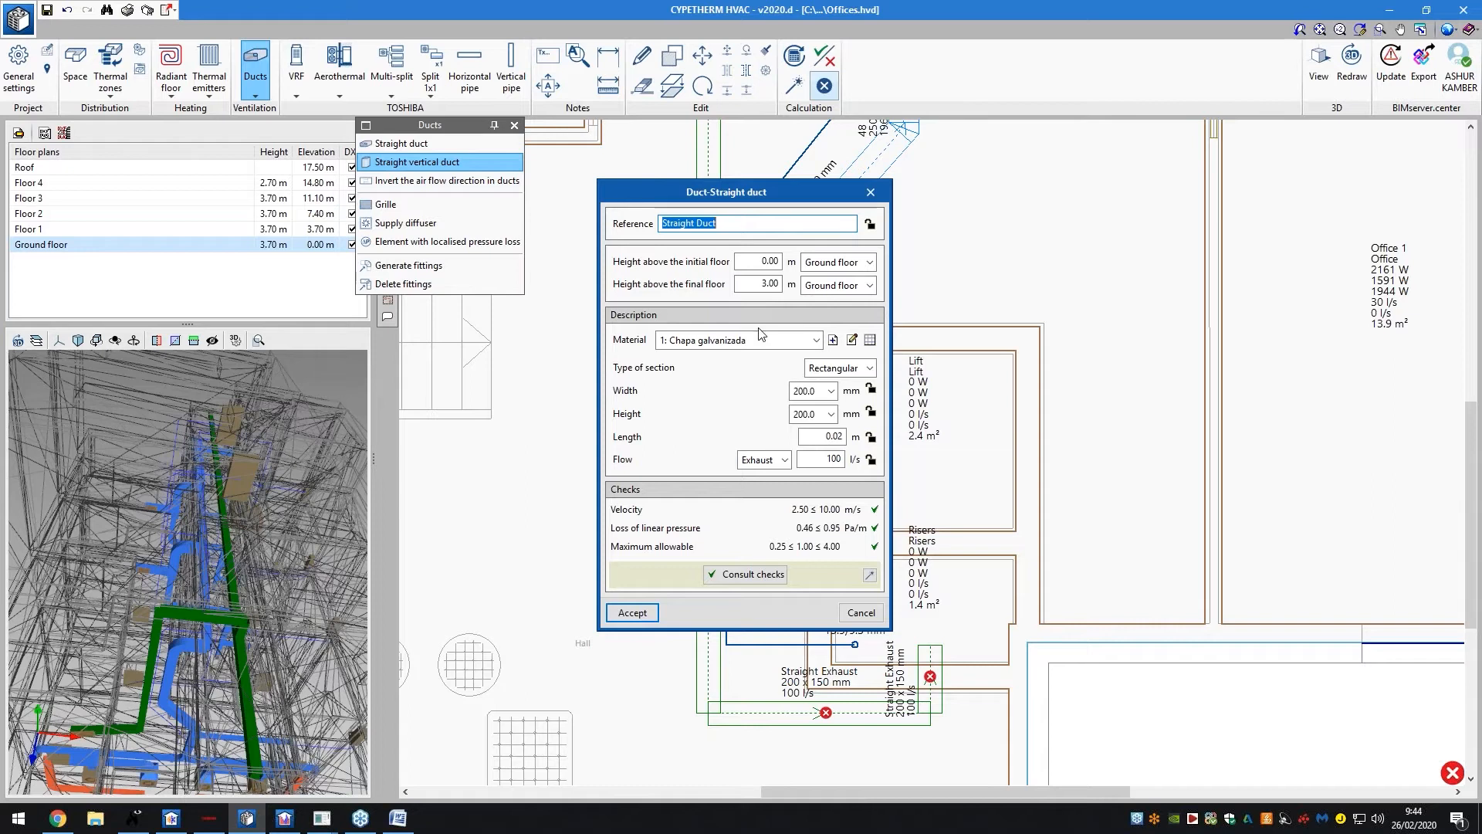
pyautogui.click(779, 266)
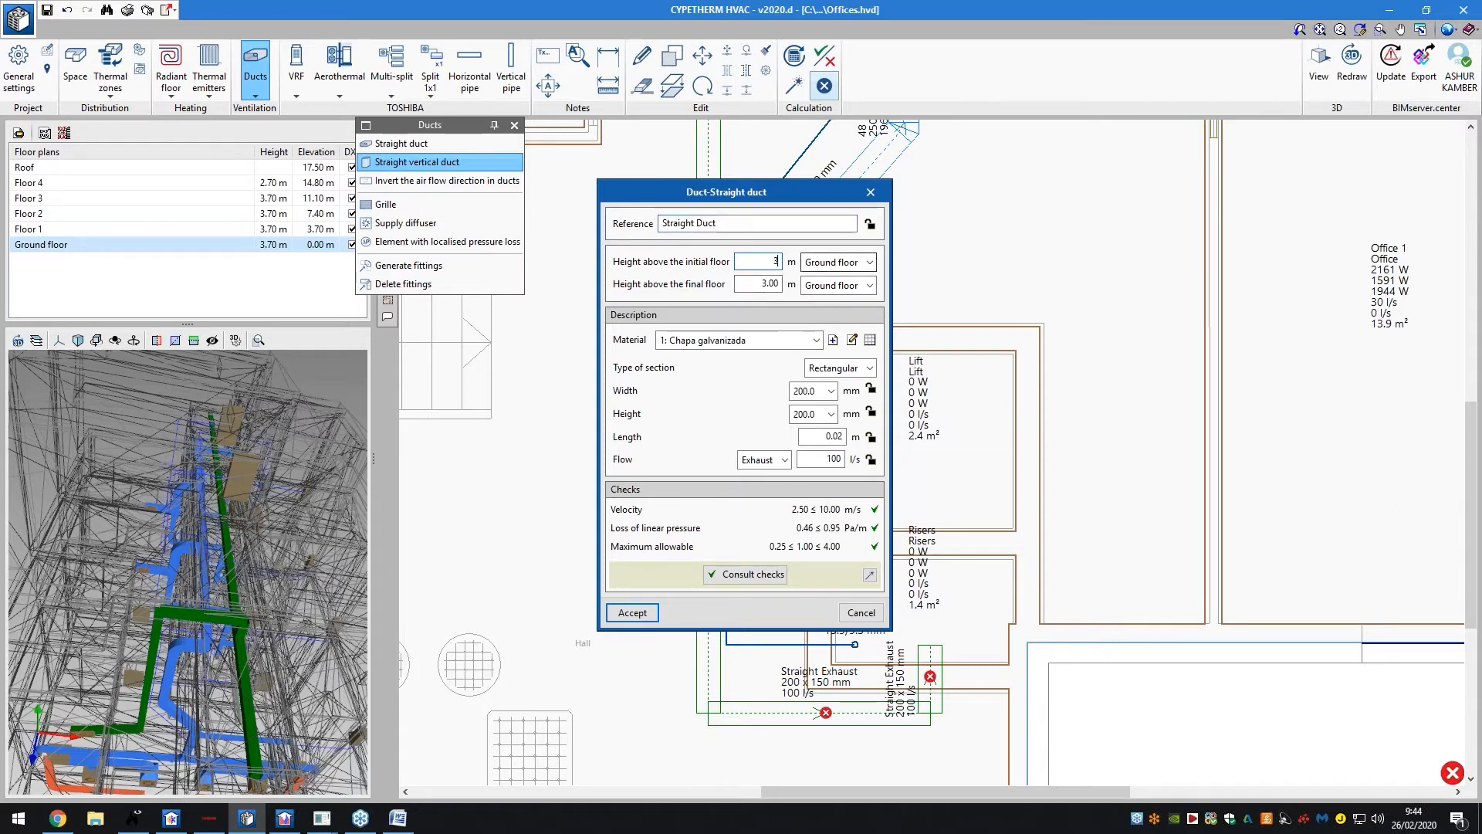
pyautogui.write('7')
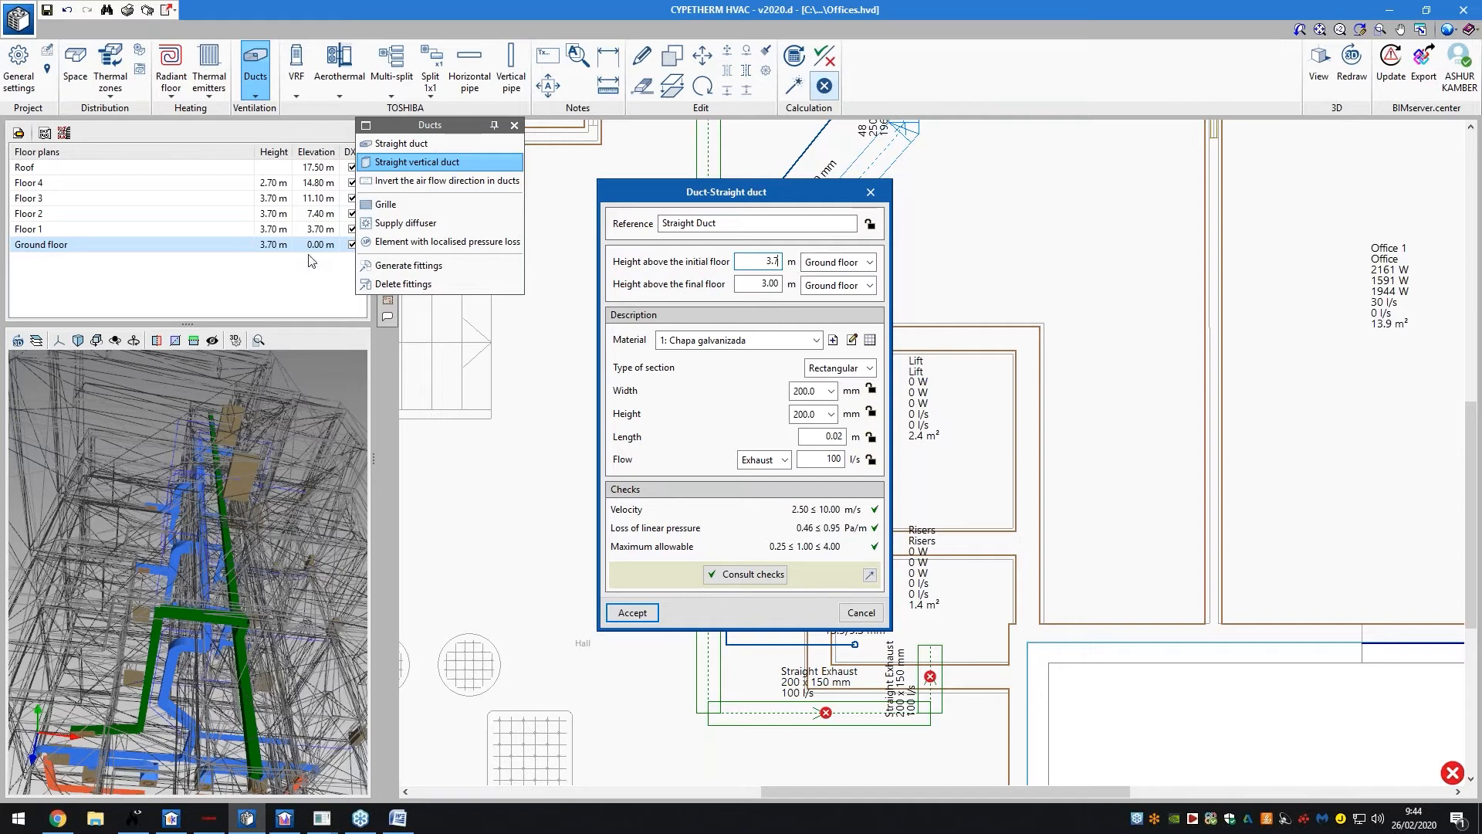
pyautogui.click(820, 287)
pyautogui.click(830, 303)
pyautogui.click(781, 460)
pyautogui.click(769, 497)
pyautogui.click(633, 612)
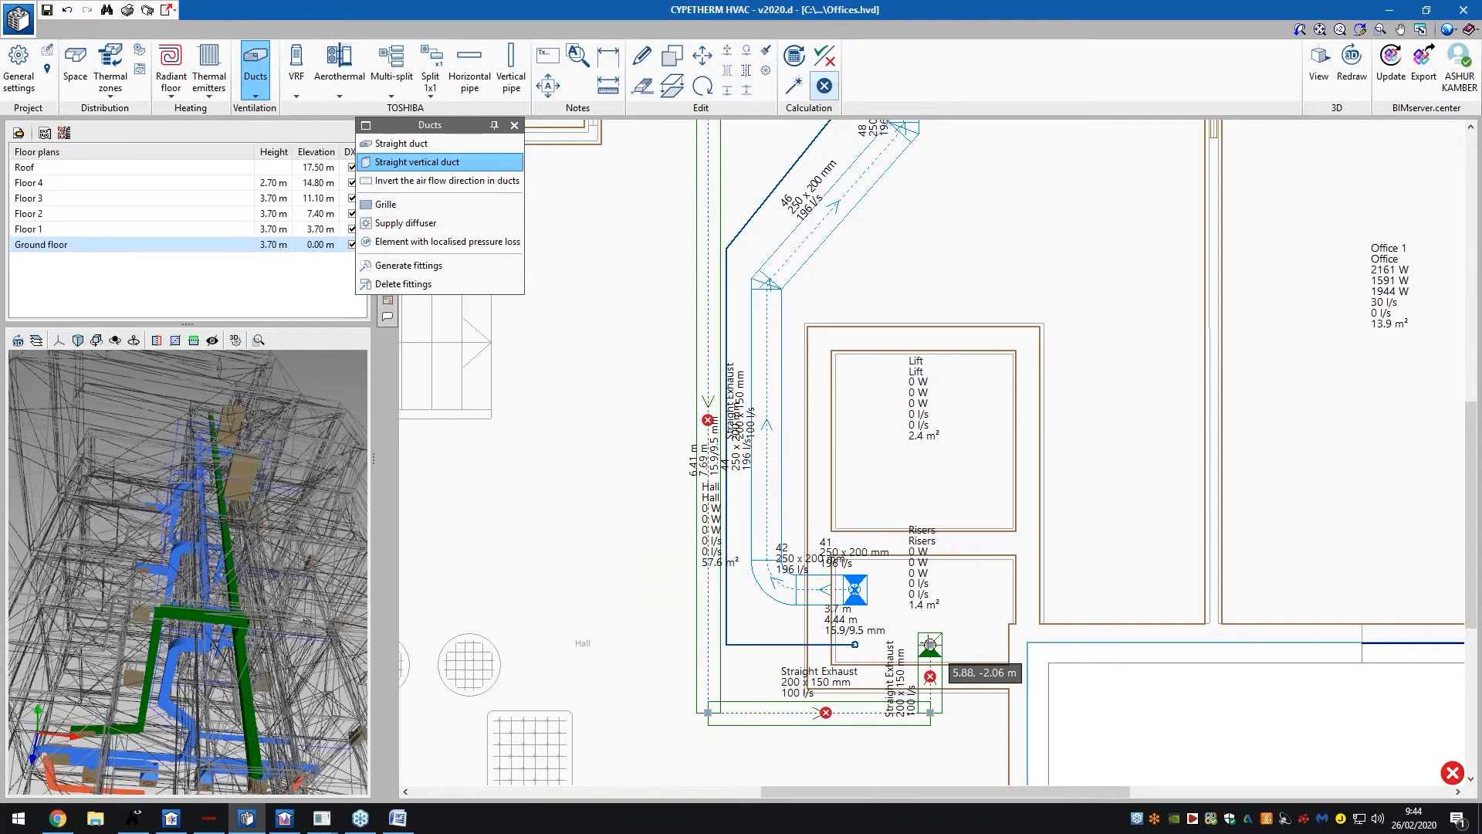
# Place vertical ducts at the exhaust duct's end point, accepting their properties
pyautogui.click(930, 645)
pyautogui.click(632, 612)
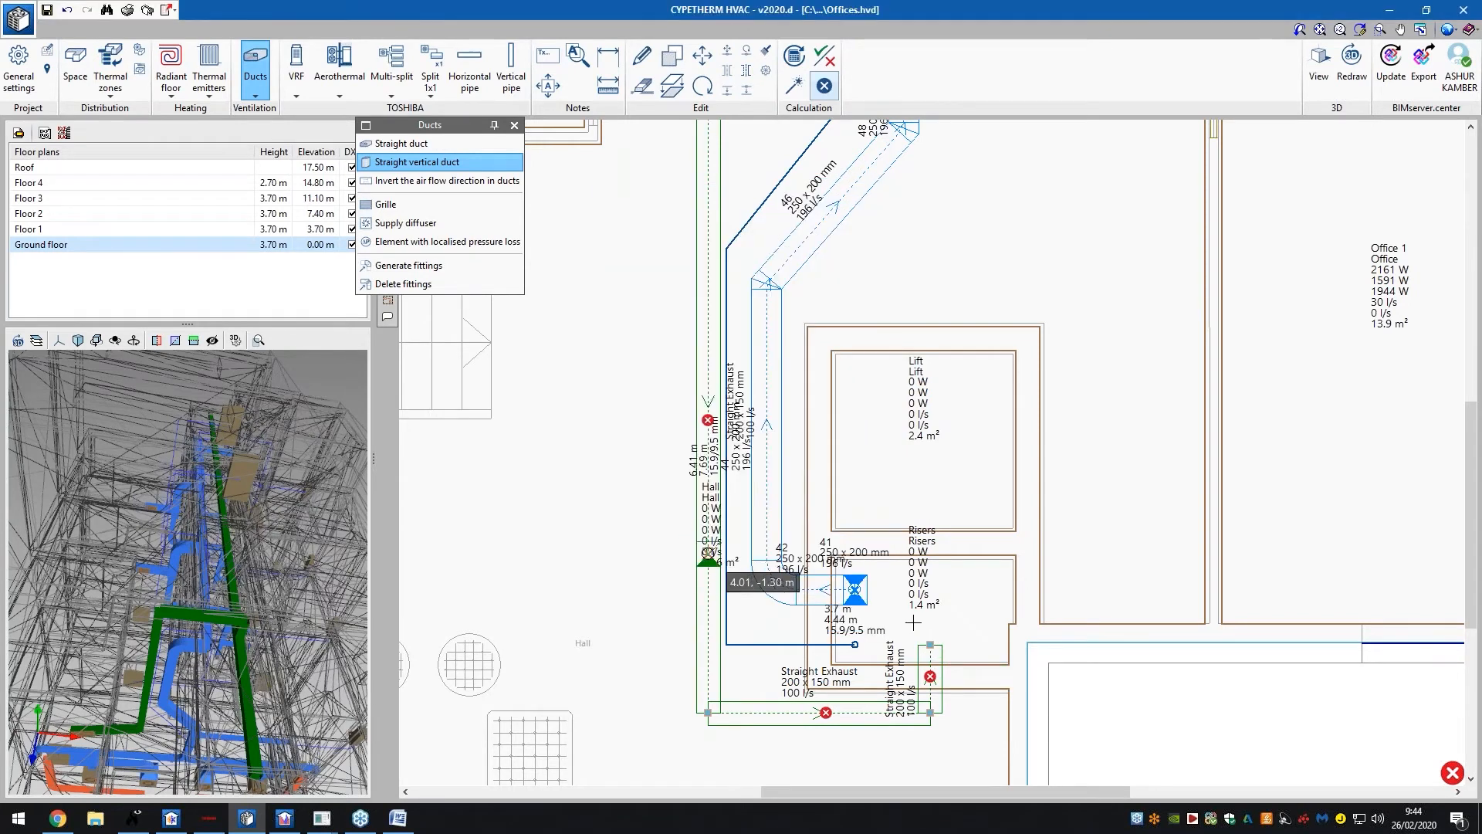
pyautogui.click(930, 645)
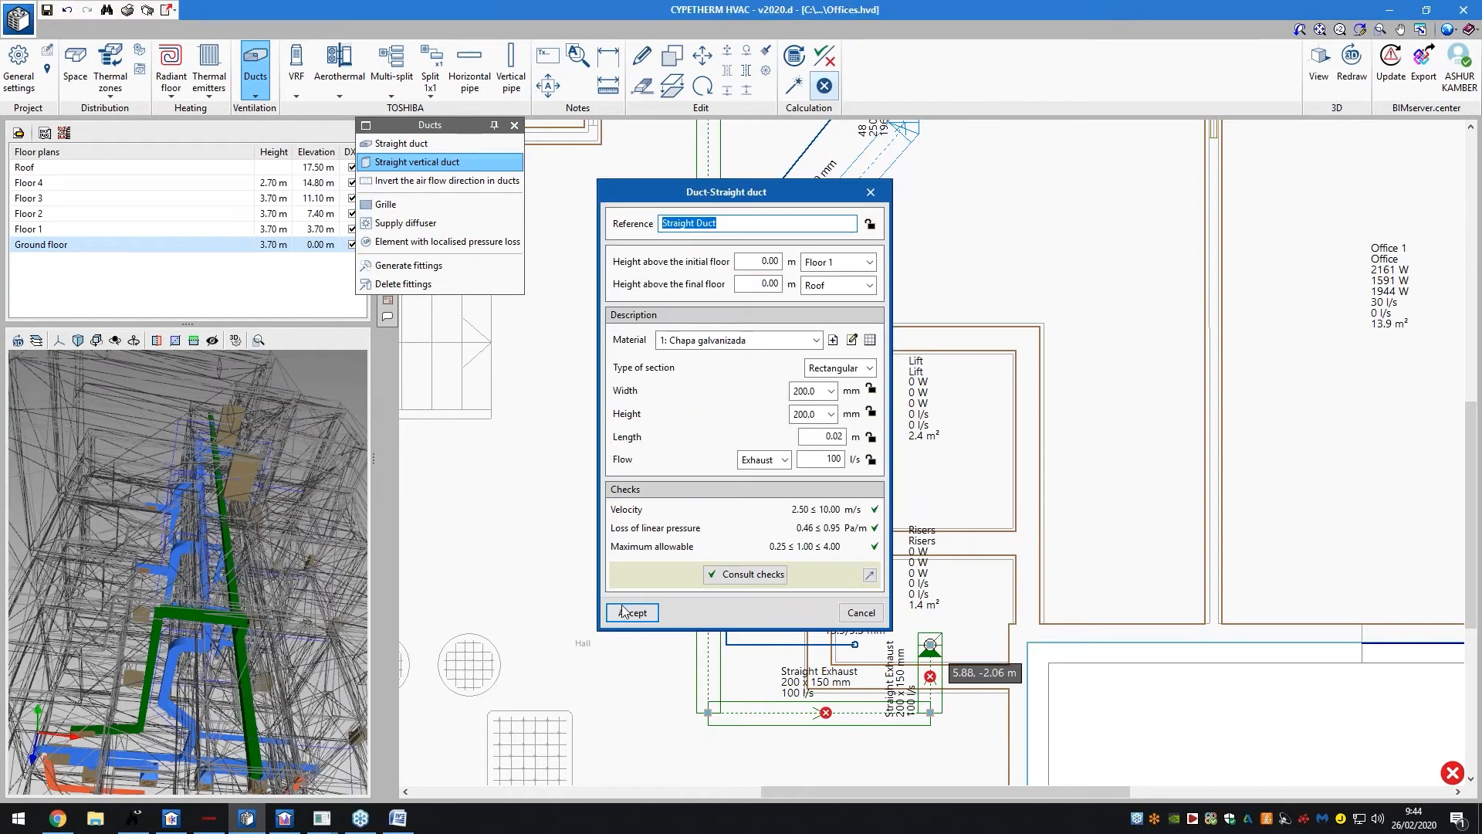
pyautogui.click(632, 612)
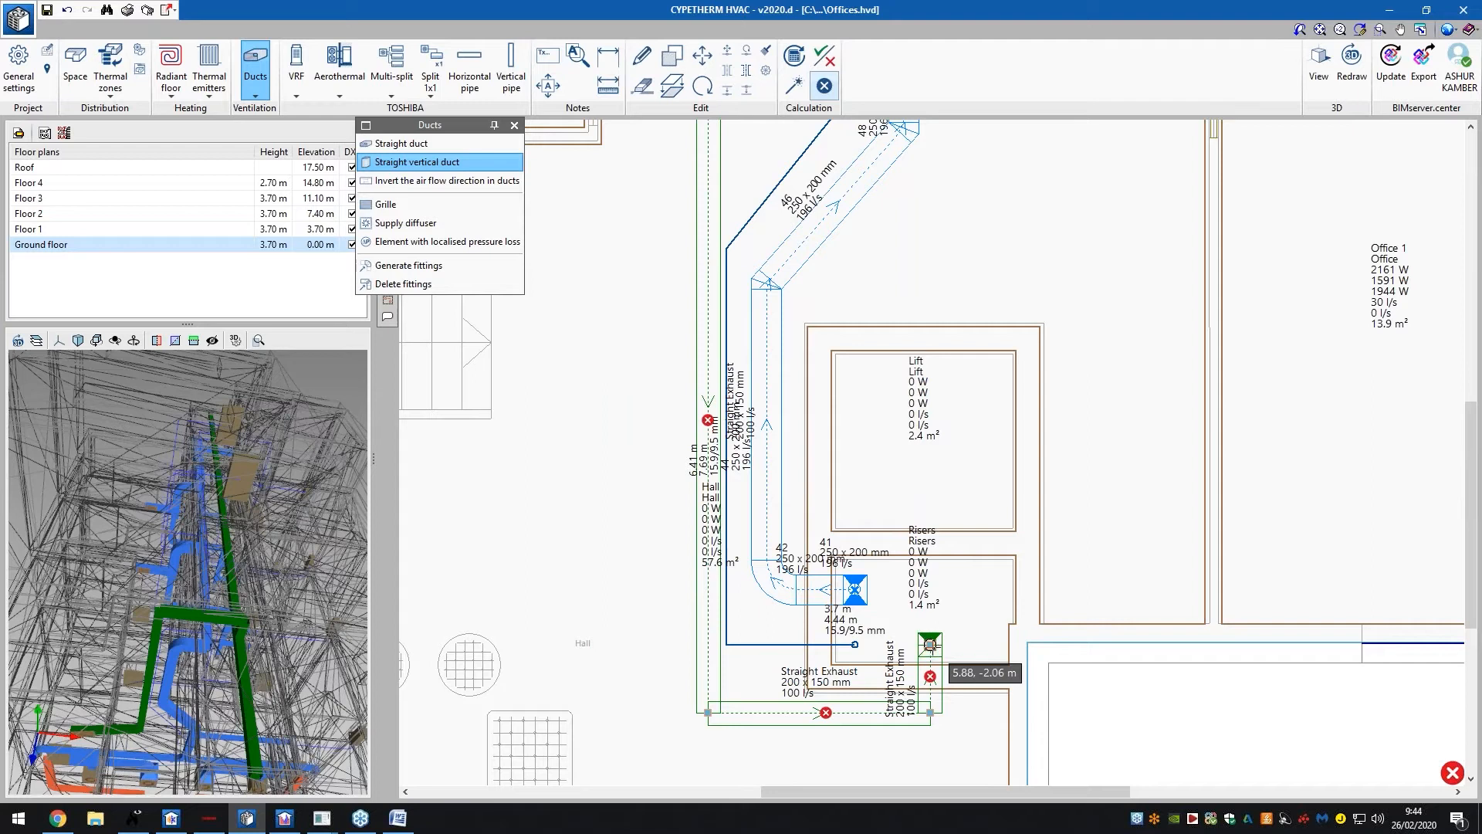
pyautogui.click(930, 644)
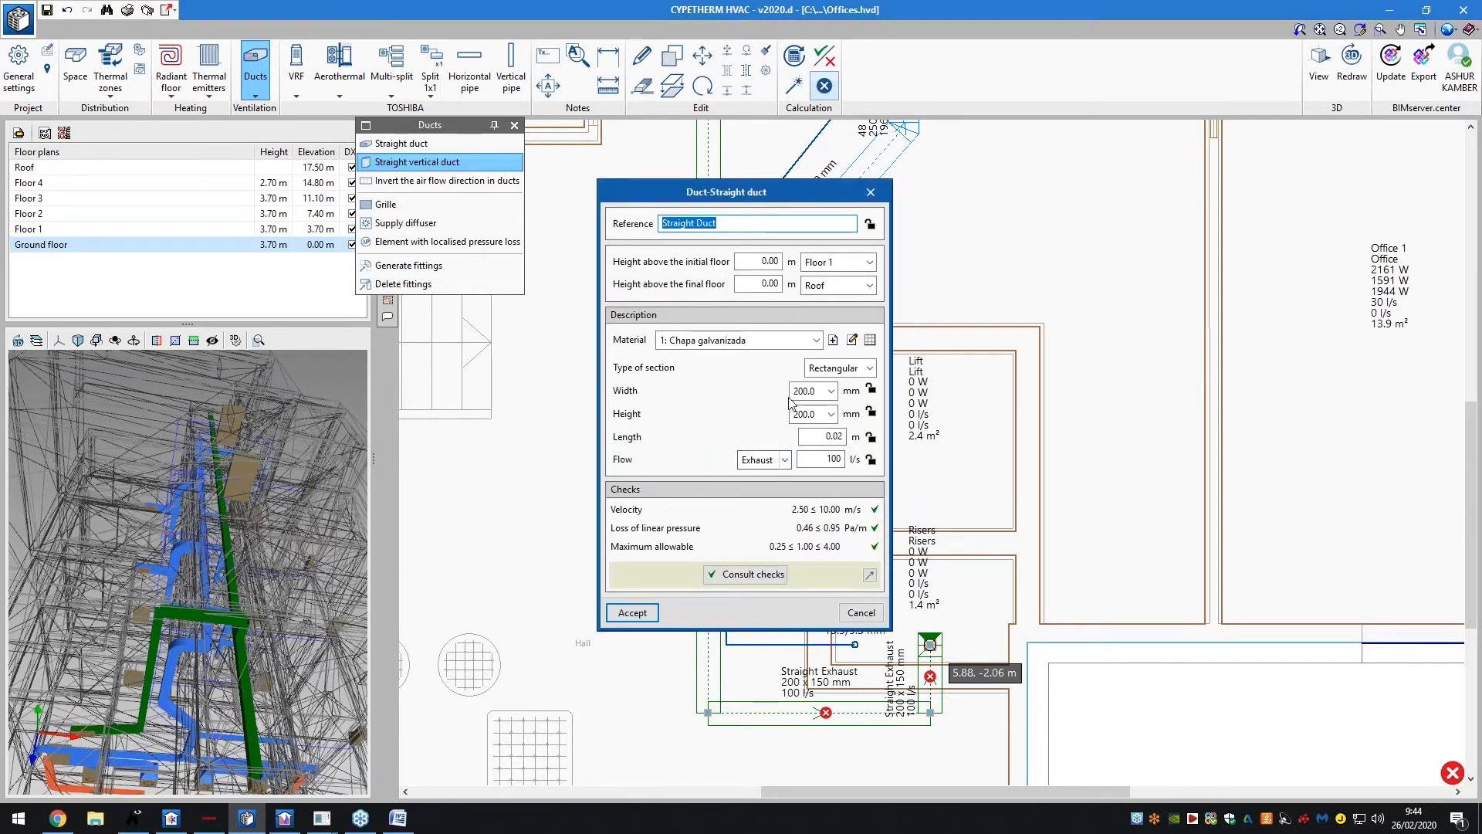
# Change the starting floor to Ground floor, place the duct at the riser point, and dismiss its properties
pyautogui.doubleClick(768, 261)
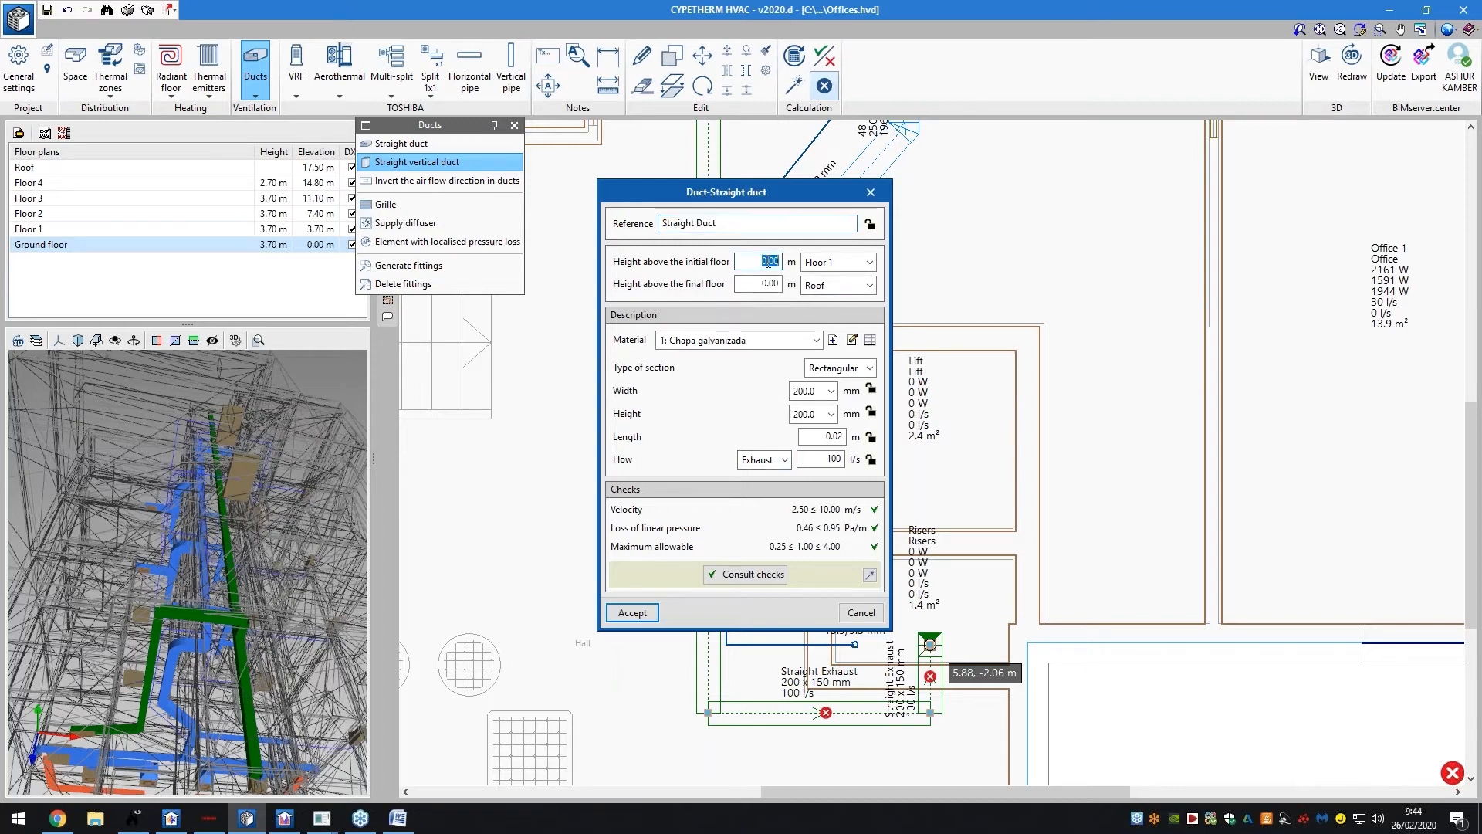
pyautogui.click(812, 264)
pyautogui.click(827, 347)
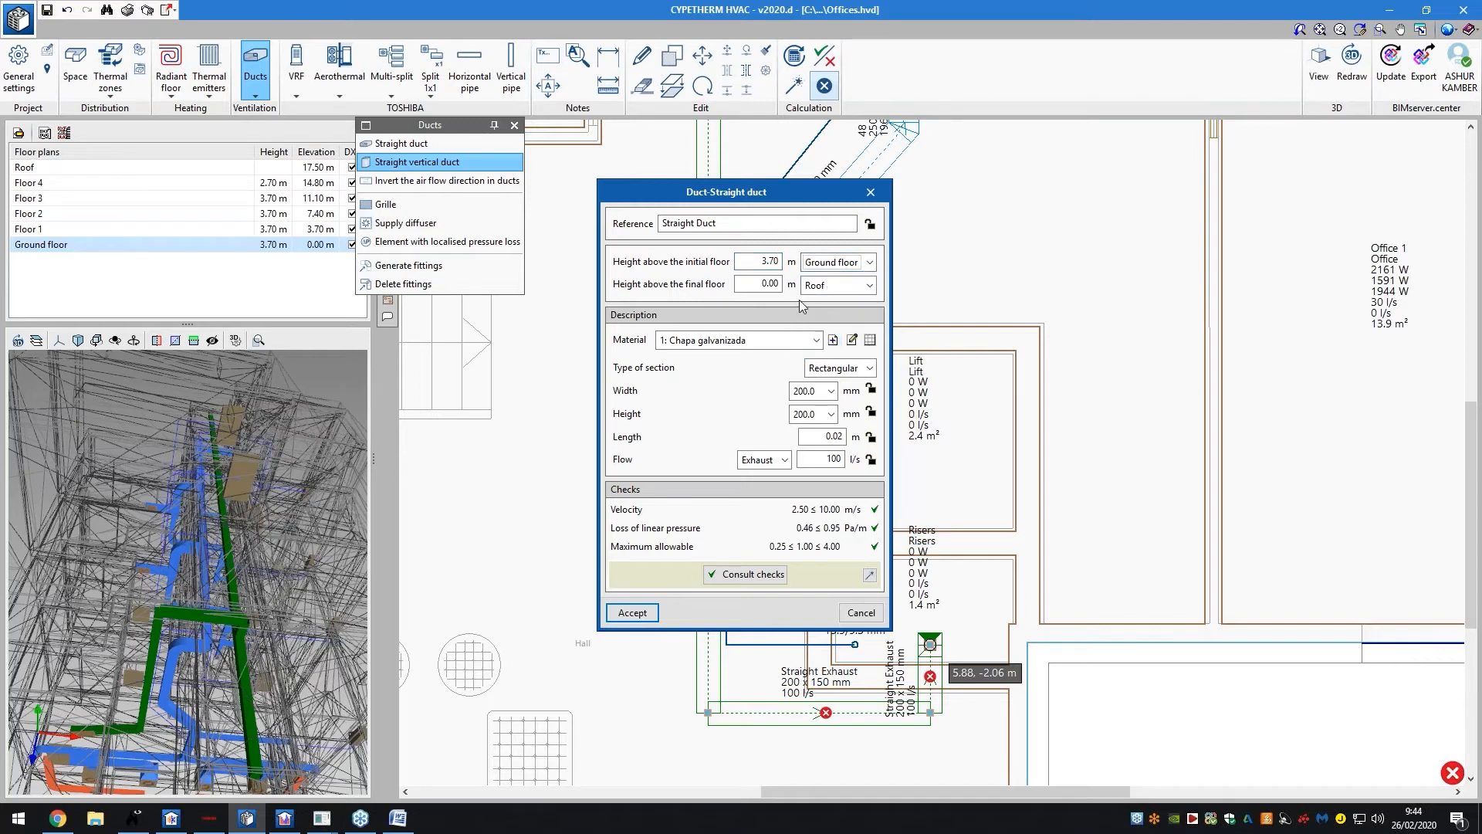
pyautogui.click(632, 613)
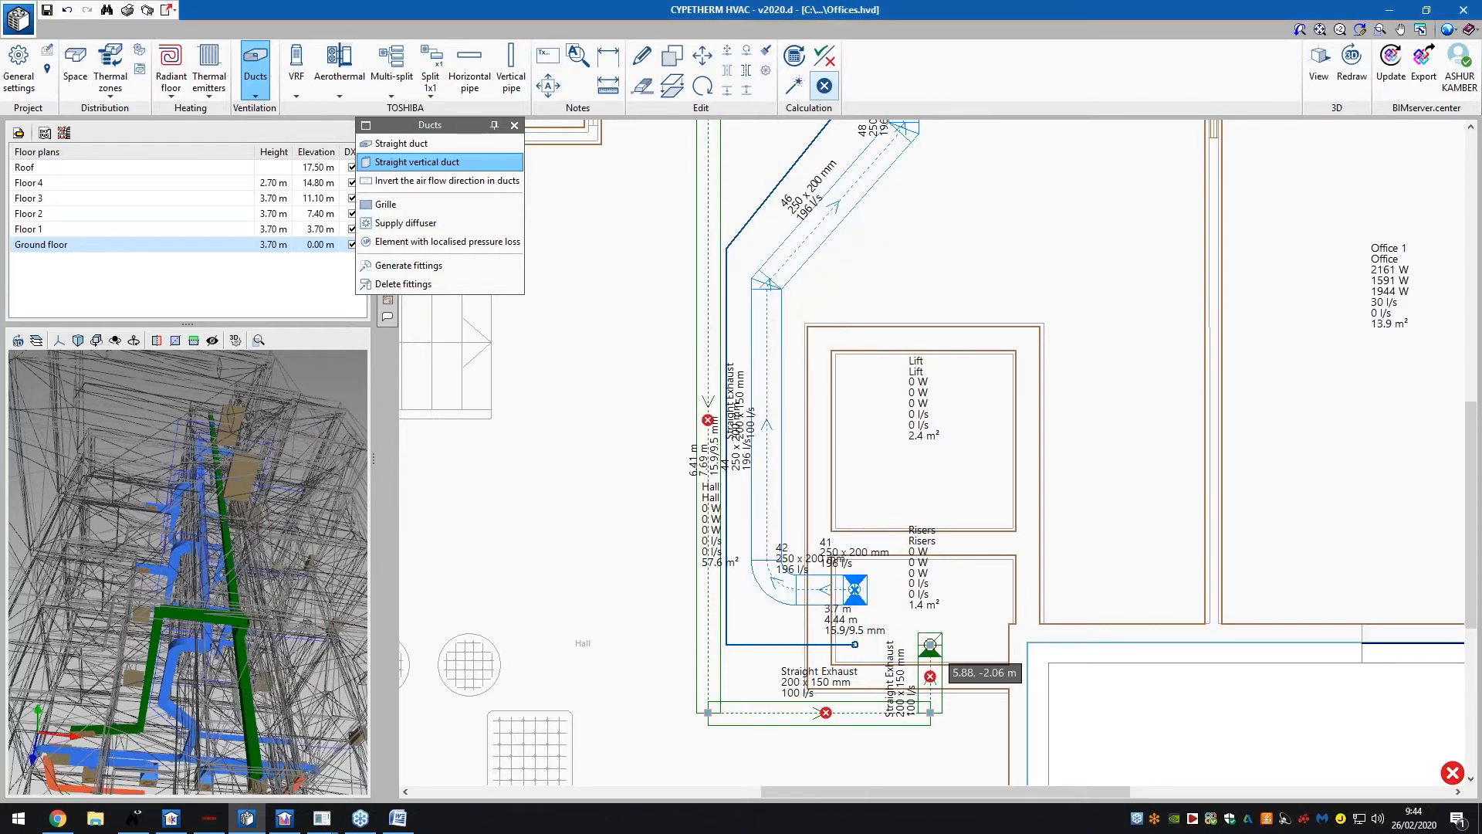
pyautogui.click(930, 644)
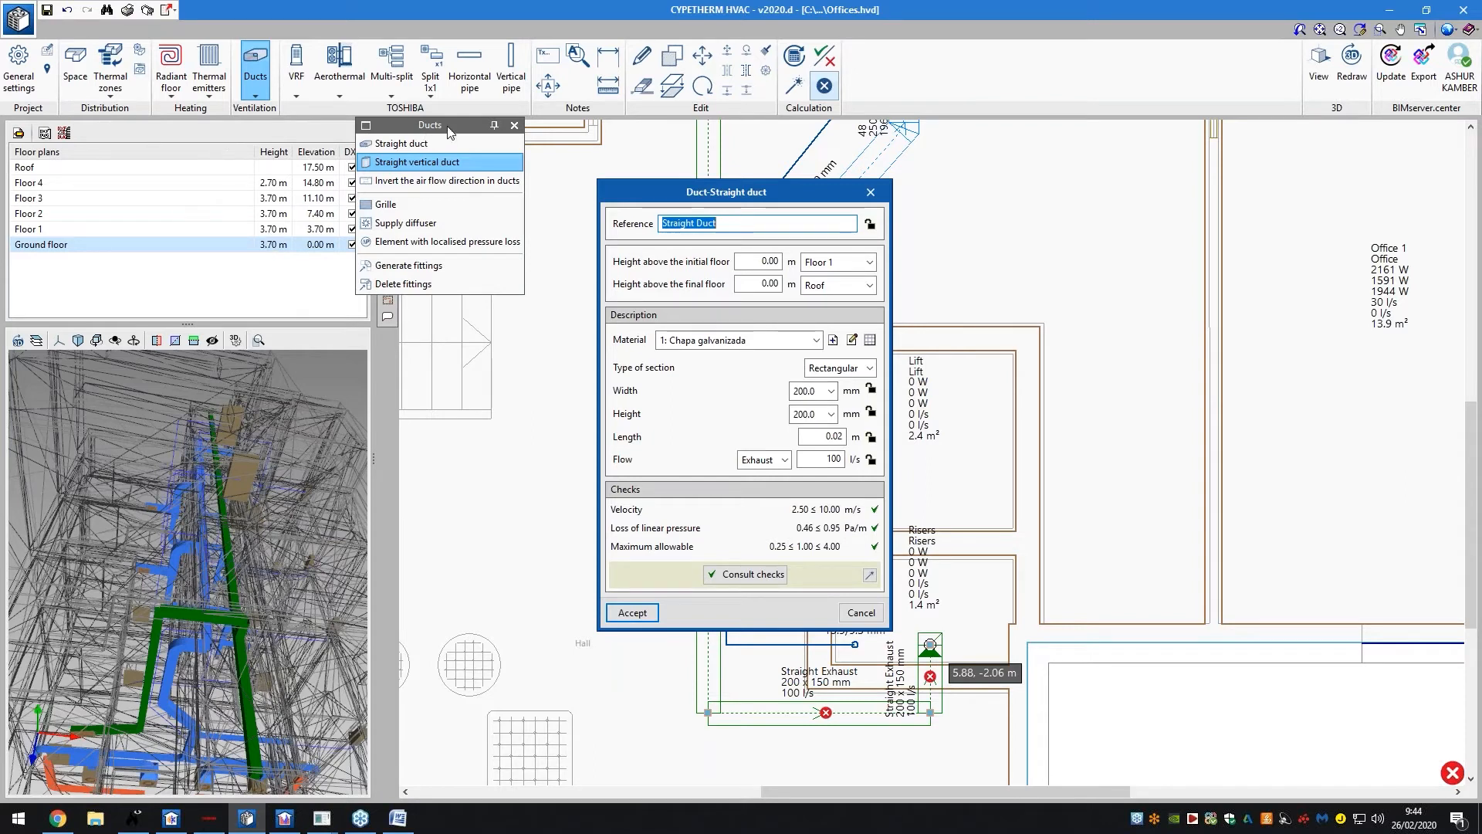
pyautogui.click(868, 193)
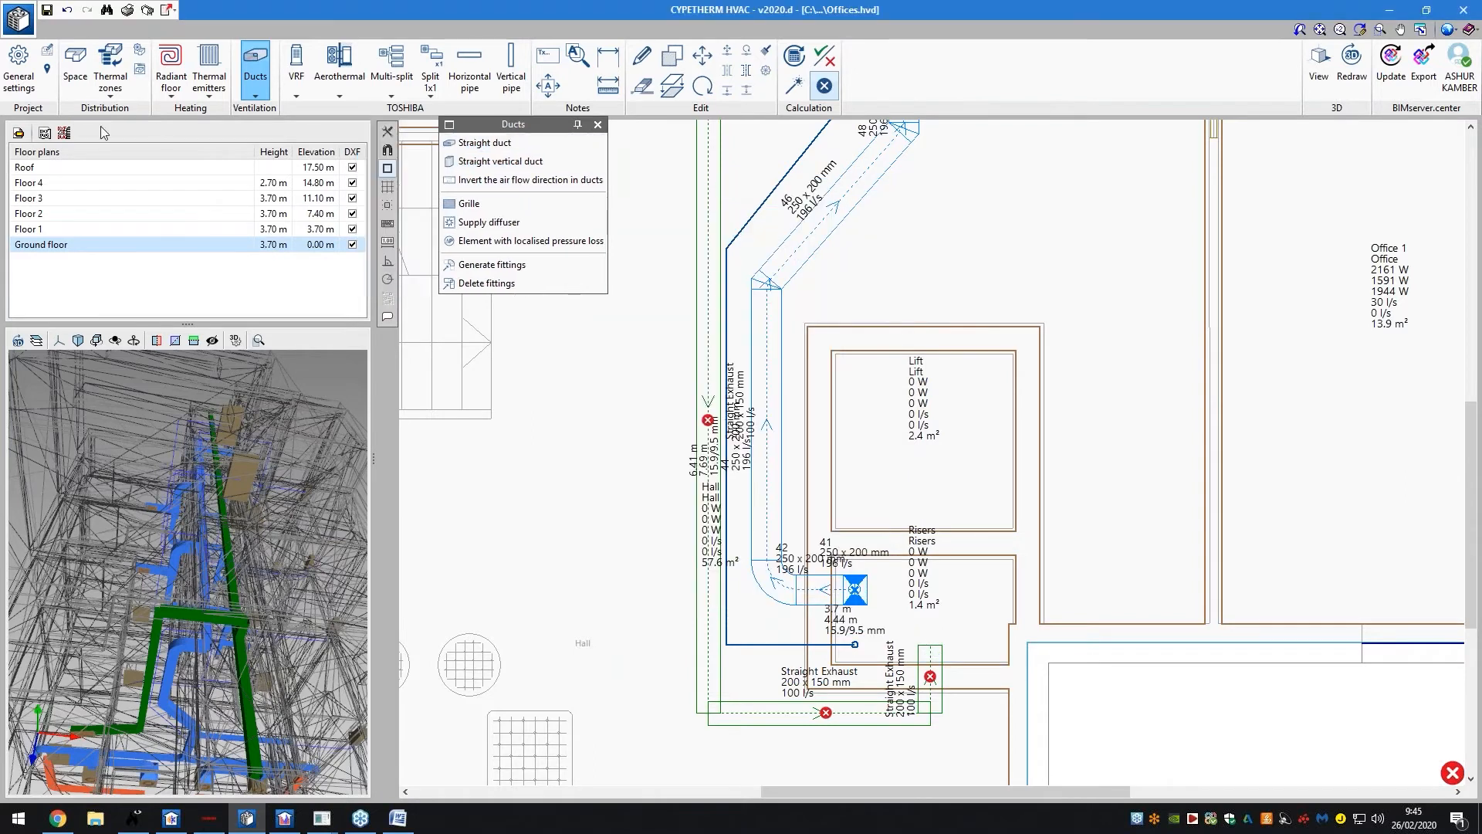
# After checking the ground floor height, set a vertical duct from 3 m at Ground floor to 0 m at Roof
pyautogui.click(18, 133)
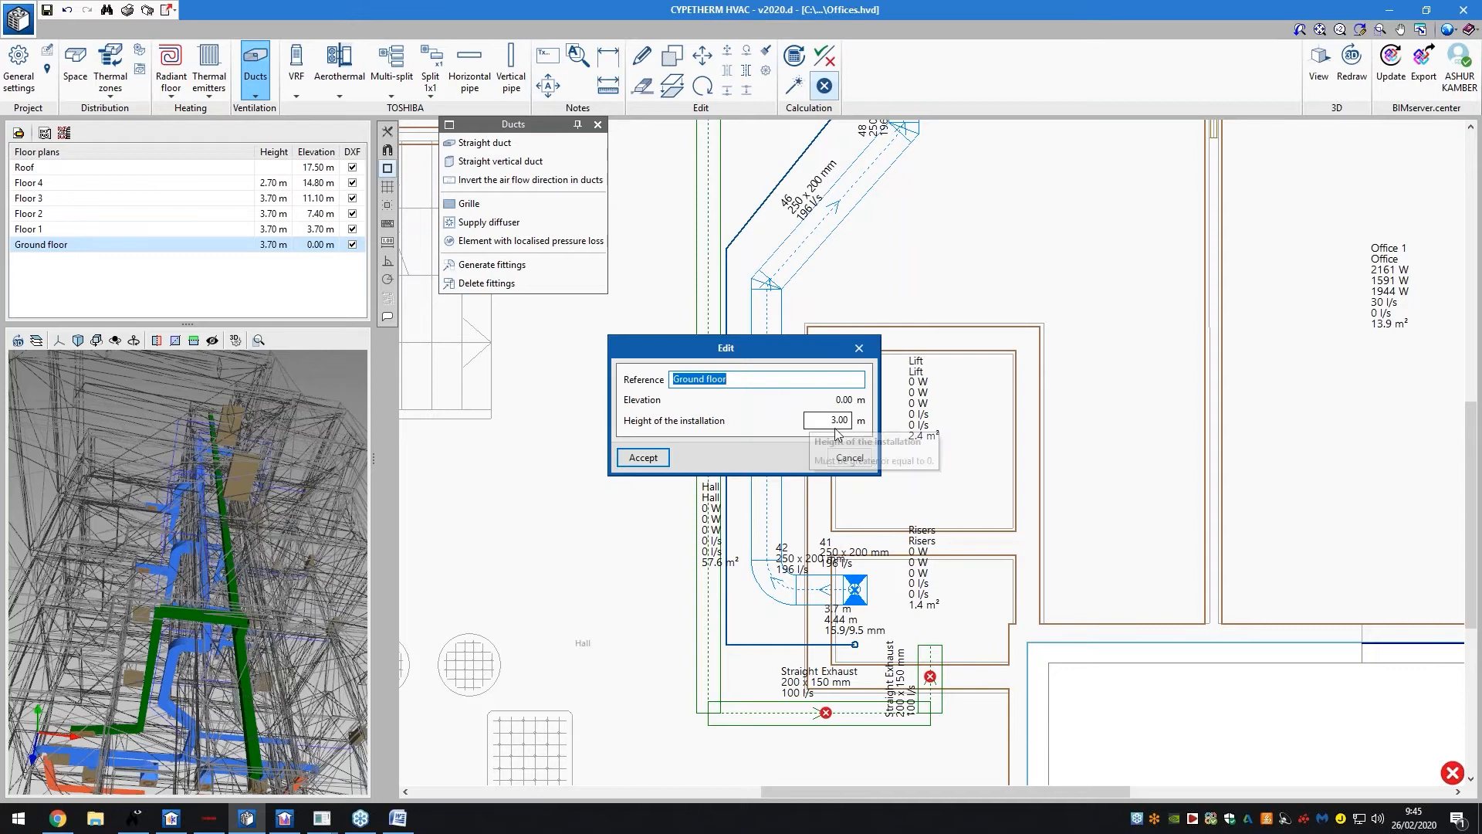
pyautogui.click(850, 455)
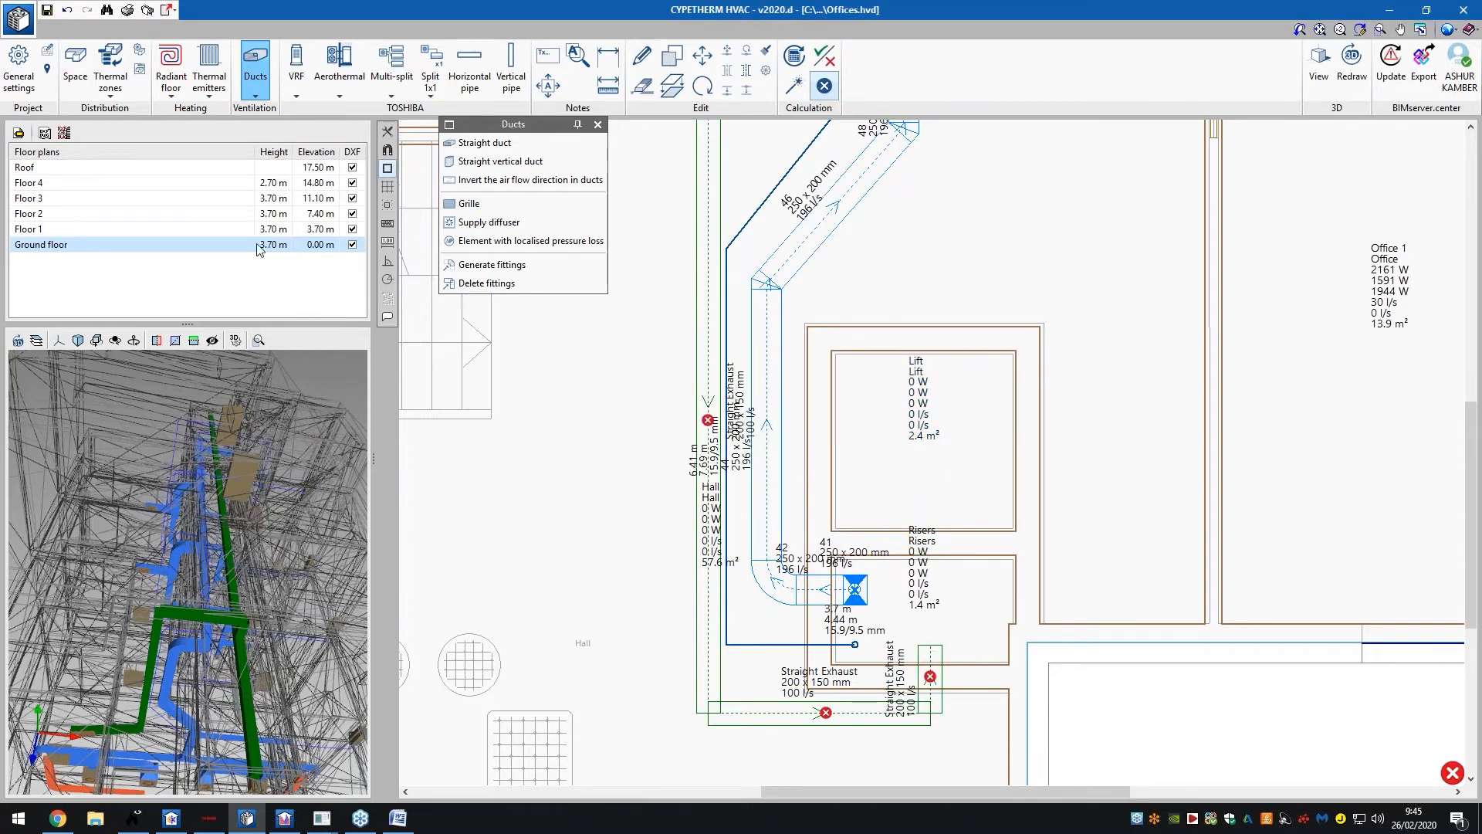
pyautogui.click(474, 162)
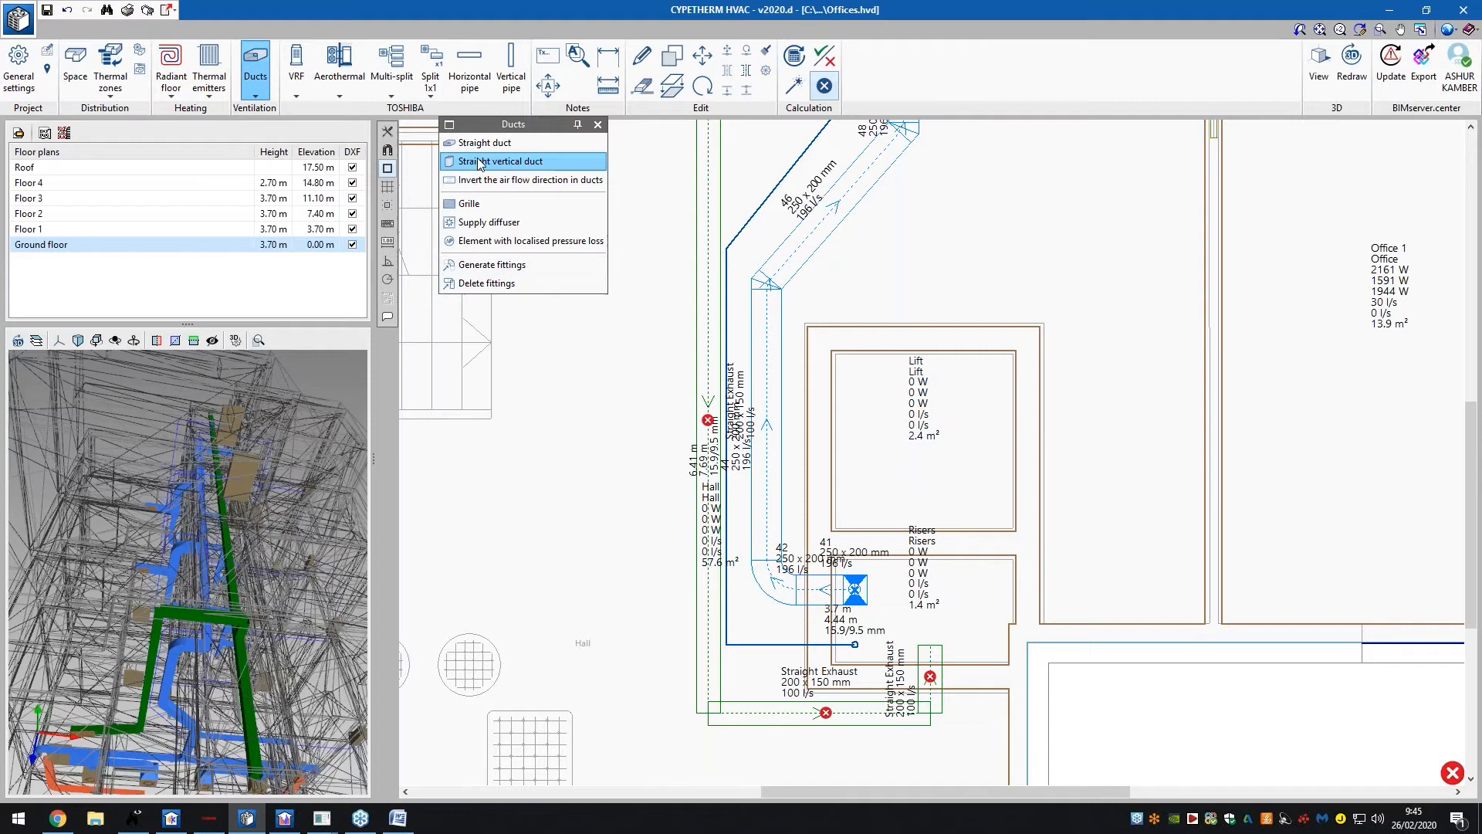
pyautogui.click(639, 224)
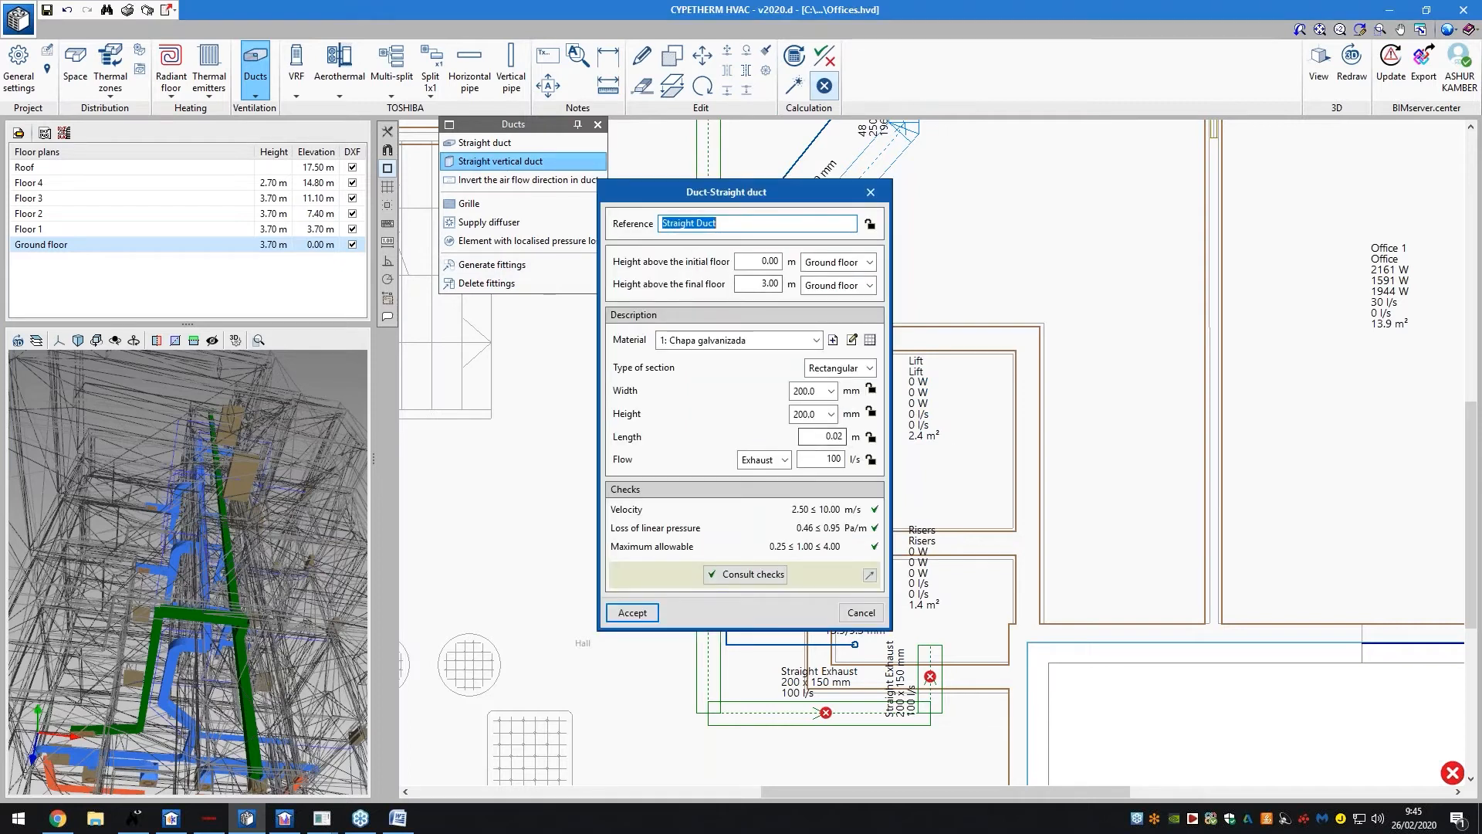
pyautogui.doubleClick(771, 262)
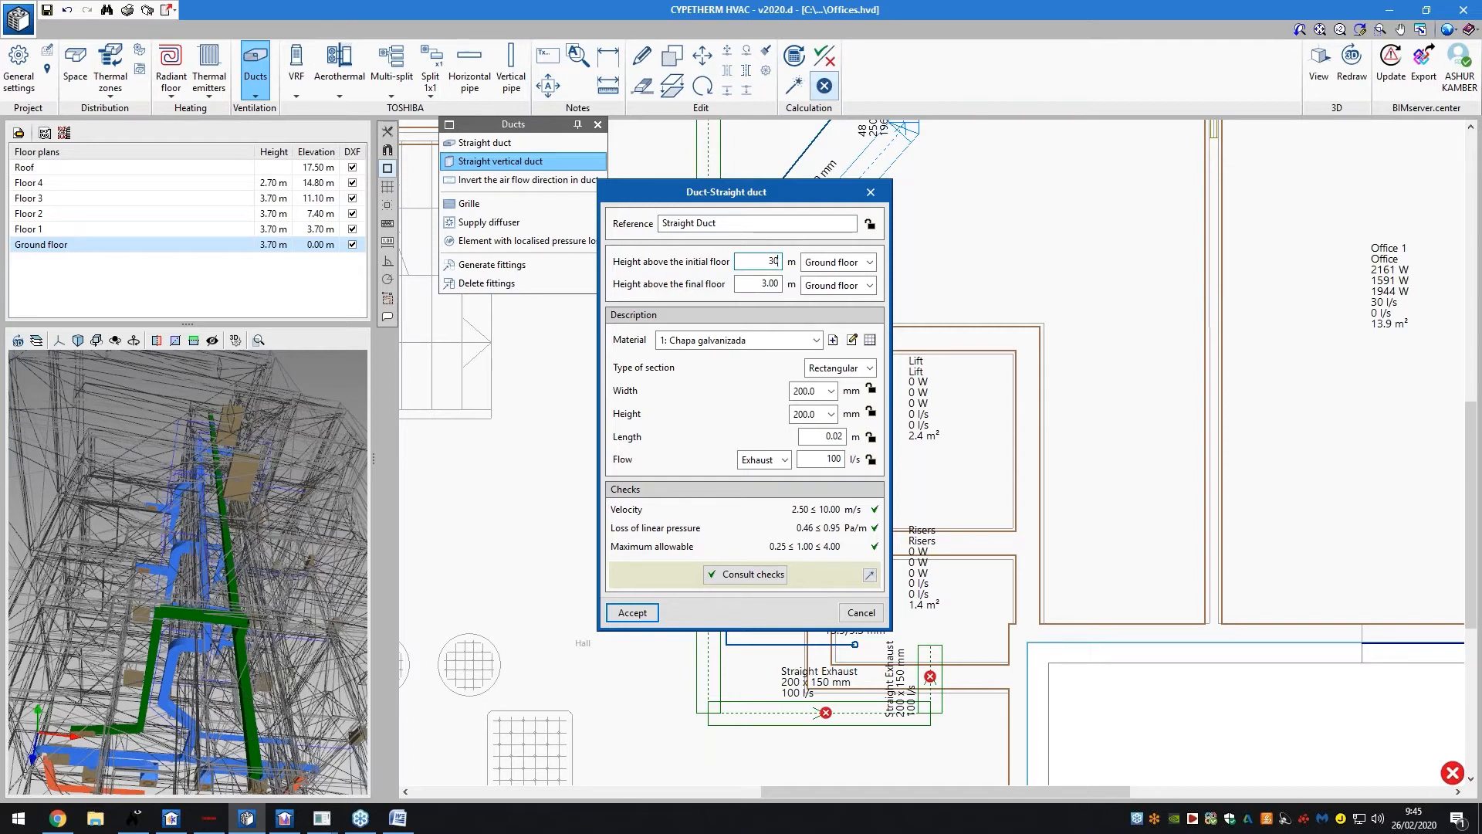
pyautogui.click(869, 285)
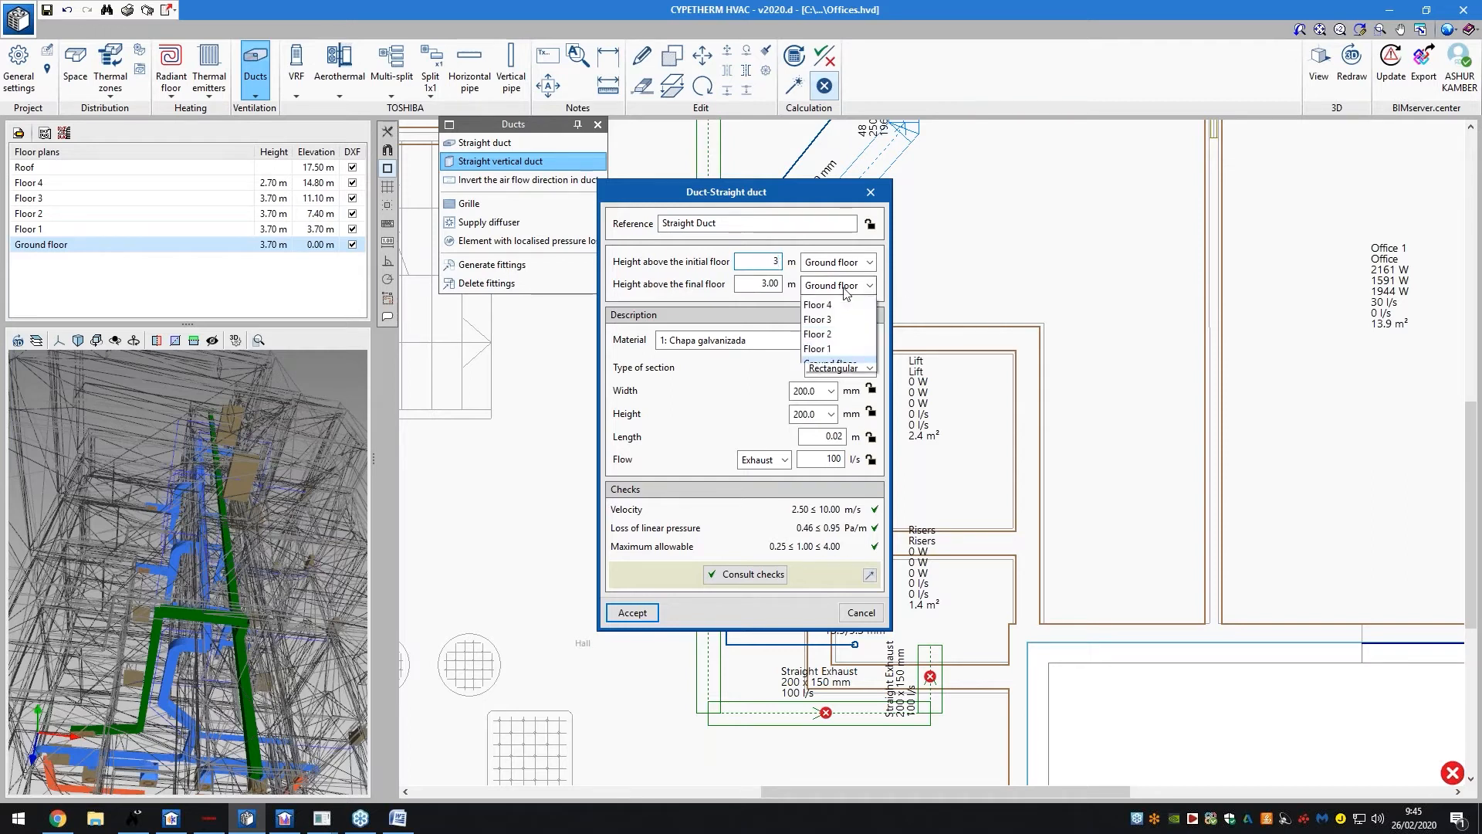
pyautogui.click(830, 299)
pyautogui.doubleClick(758, 284)
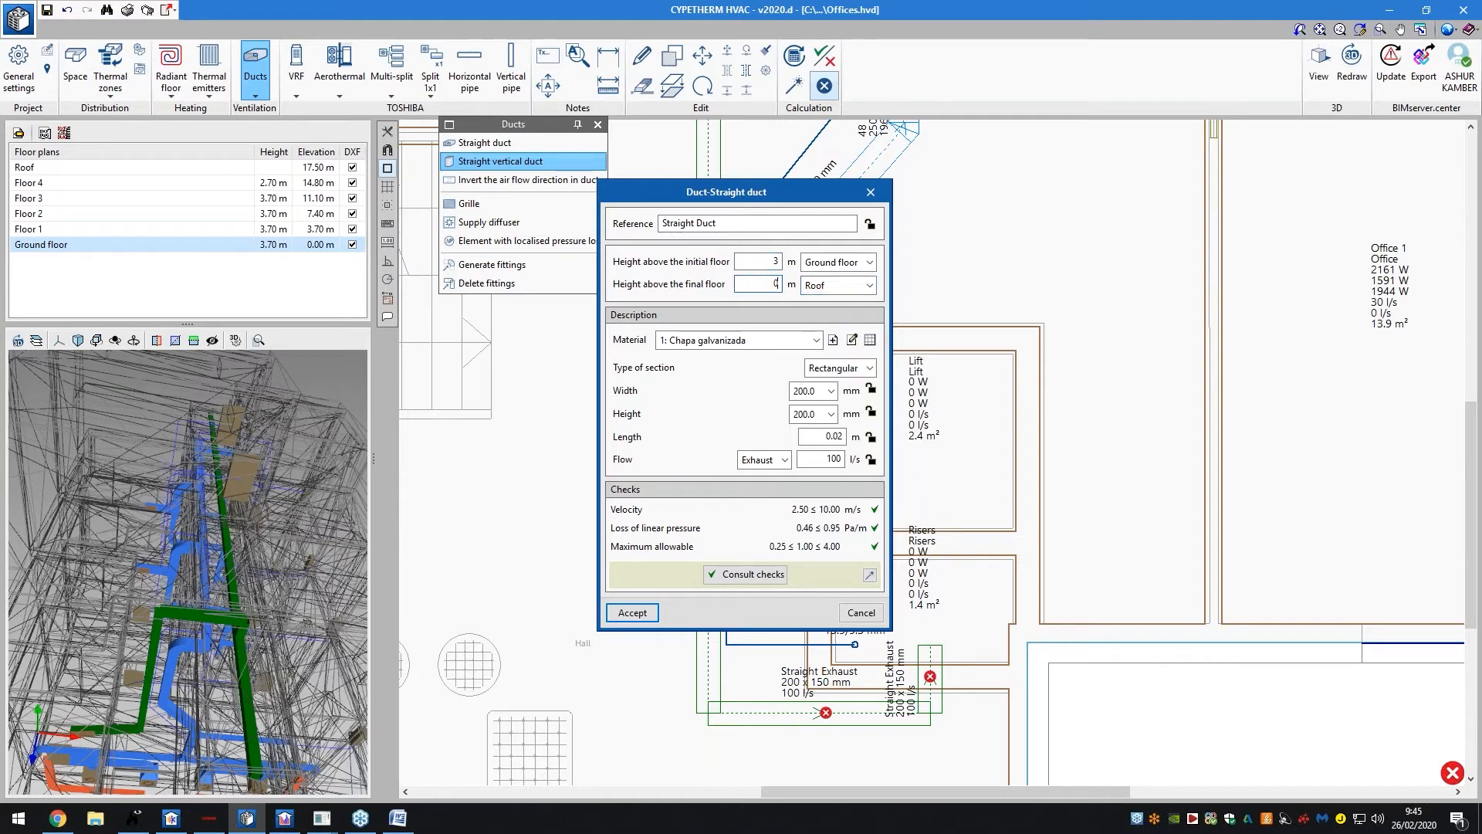
pyautogui.write('0')
pyautogui.click(637, 606)
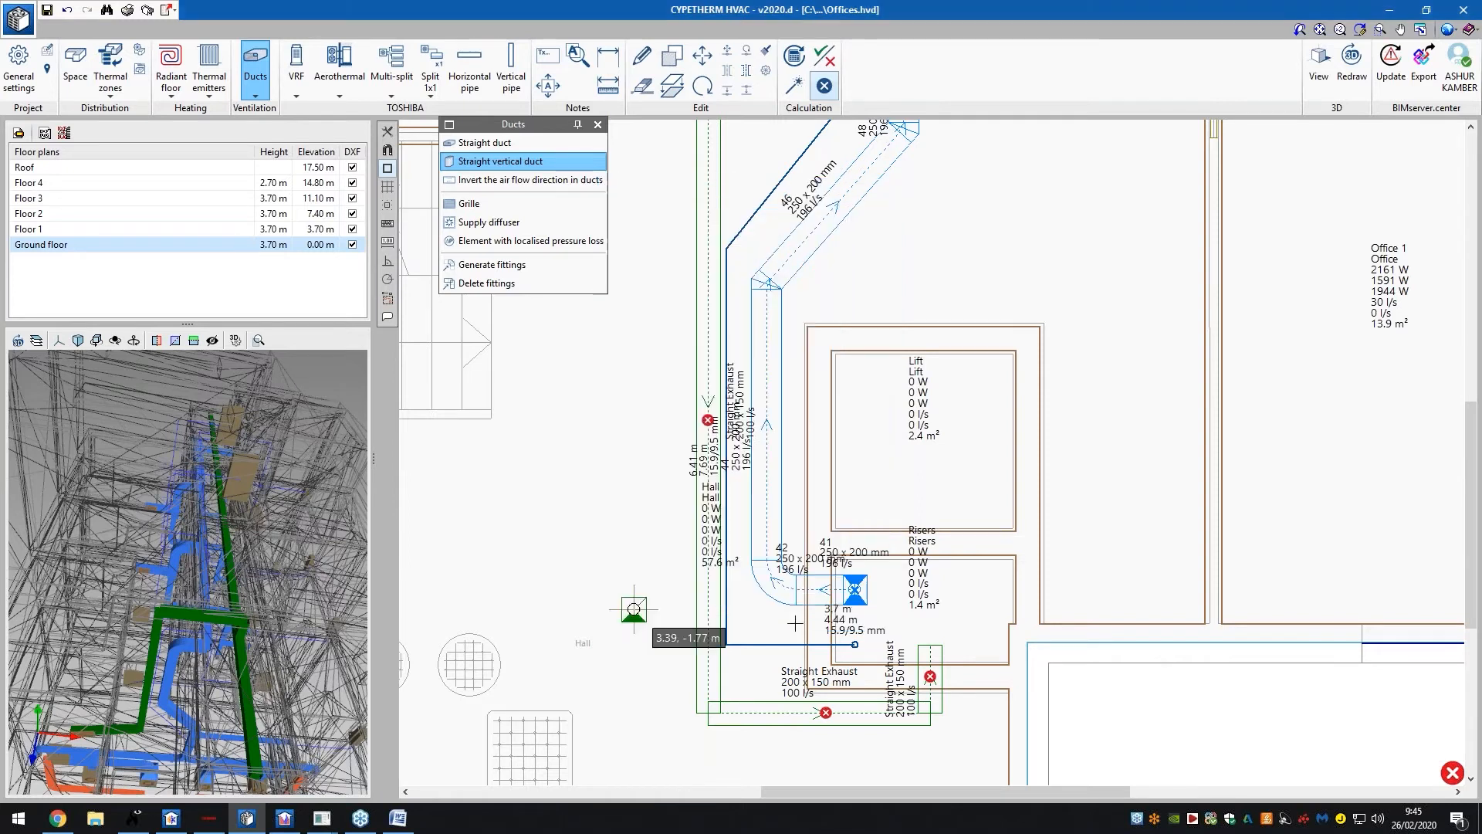
# Place the 200x200 mm, 100 l/s vertical duct beside the Risers room and close the Ducts panel
pyautogui.click(931, 645)
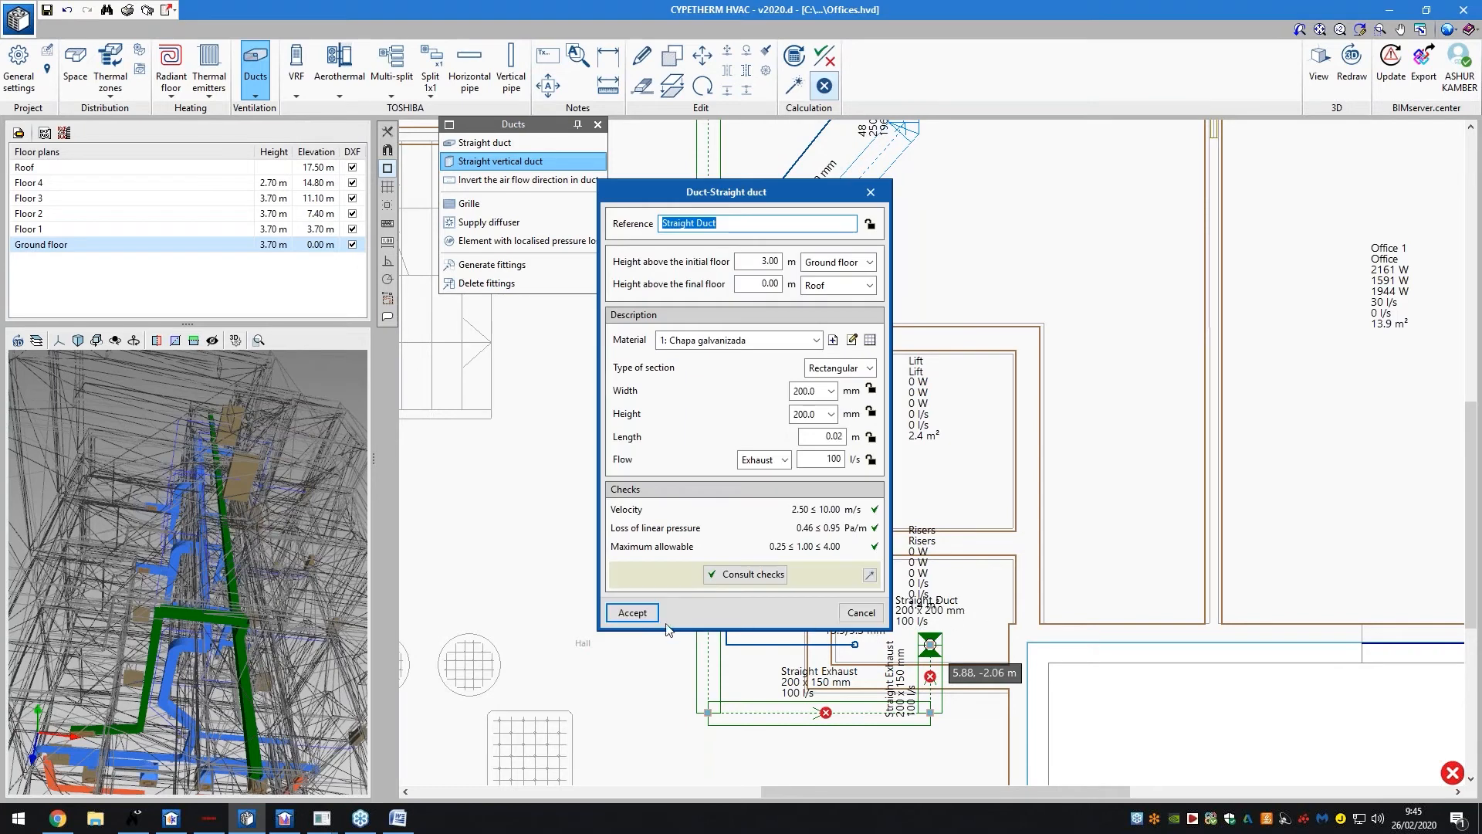
pyautogui.click(634, 613)
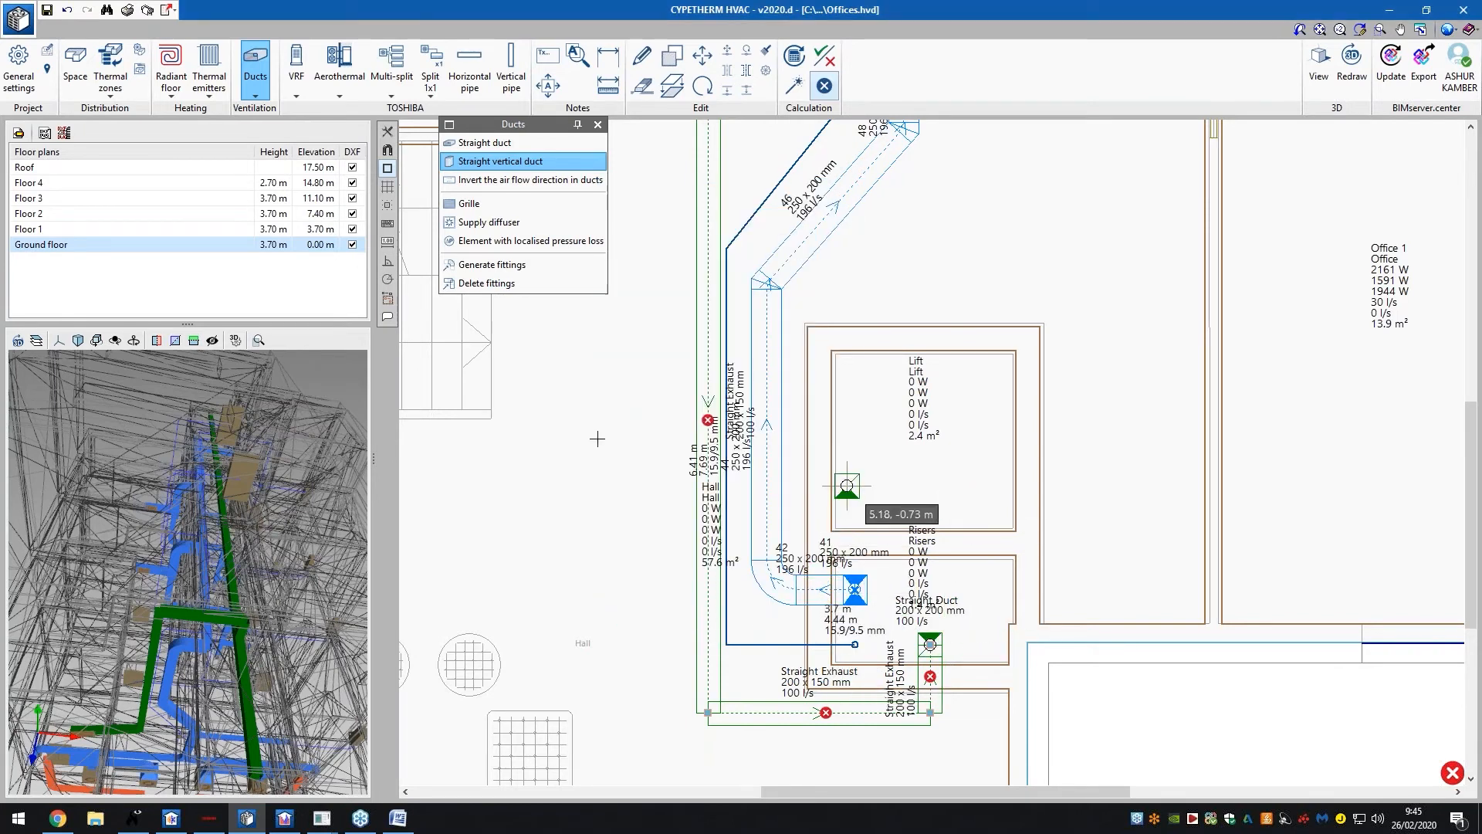
pyautogui.click(598, 126)
pyautogui.click(794, 85)
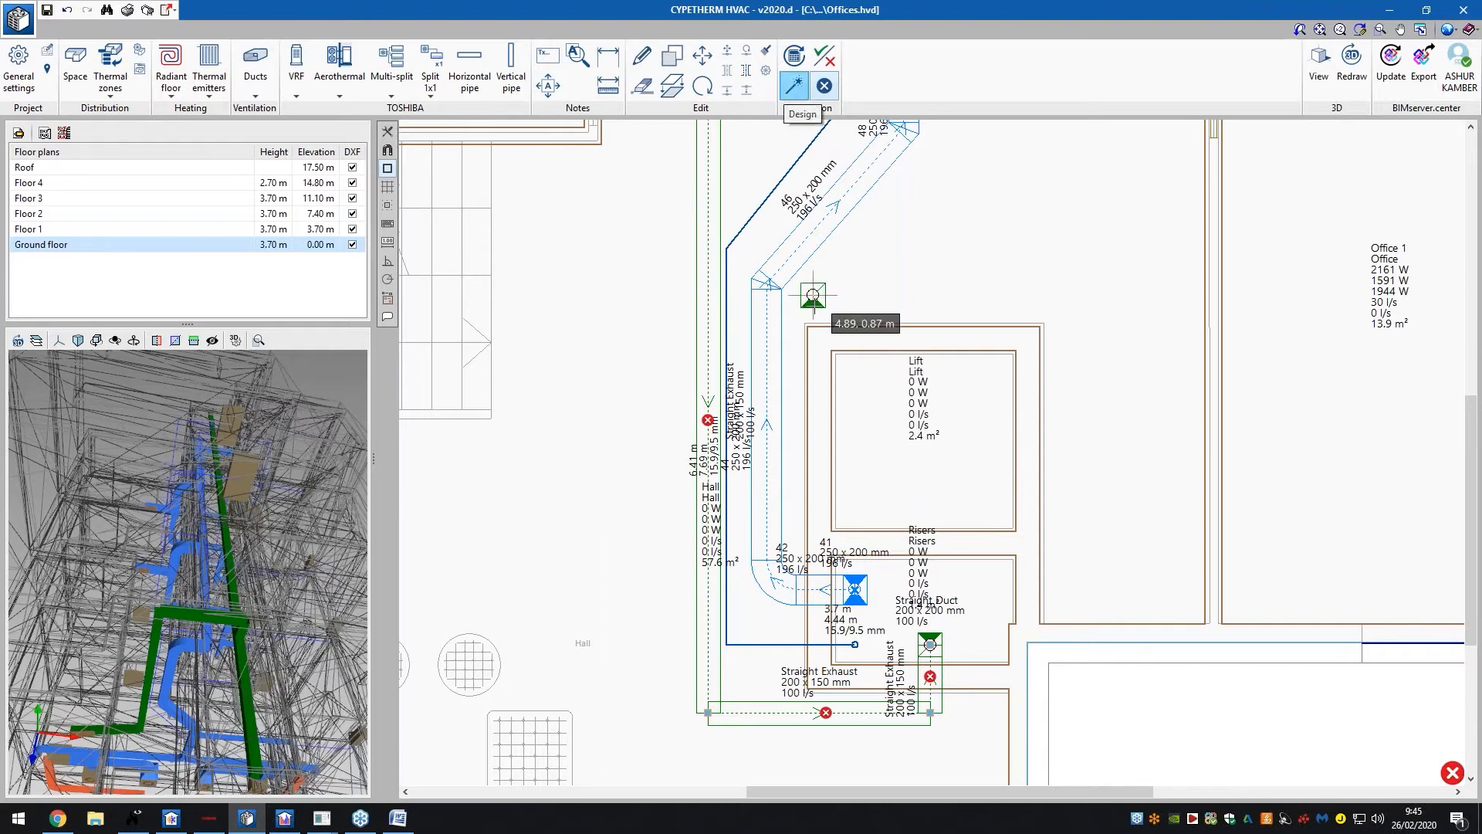
# Rerun Design, check the riser's connection error marker, and orbit the 3D view around the risers
pyautogui.scroll(-2, 810, 305)
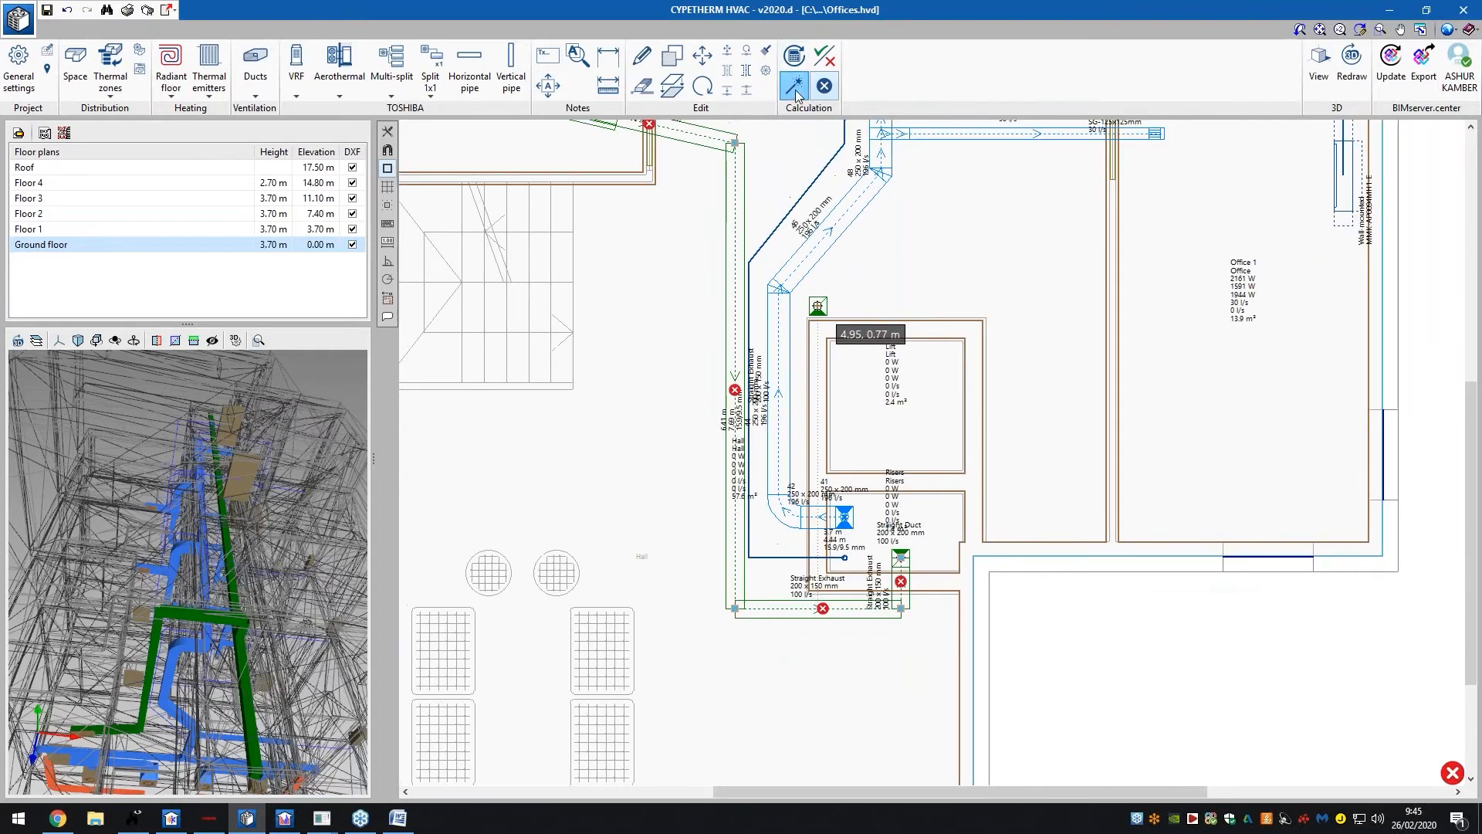
pyautogui.click(955, 327)
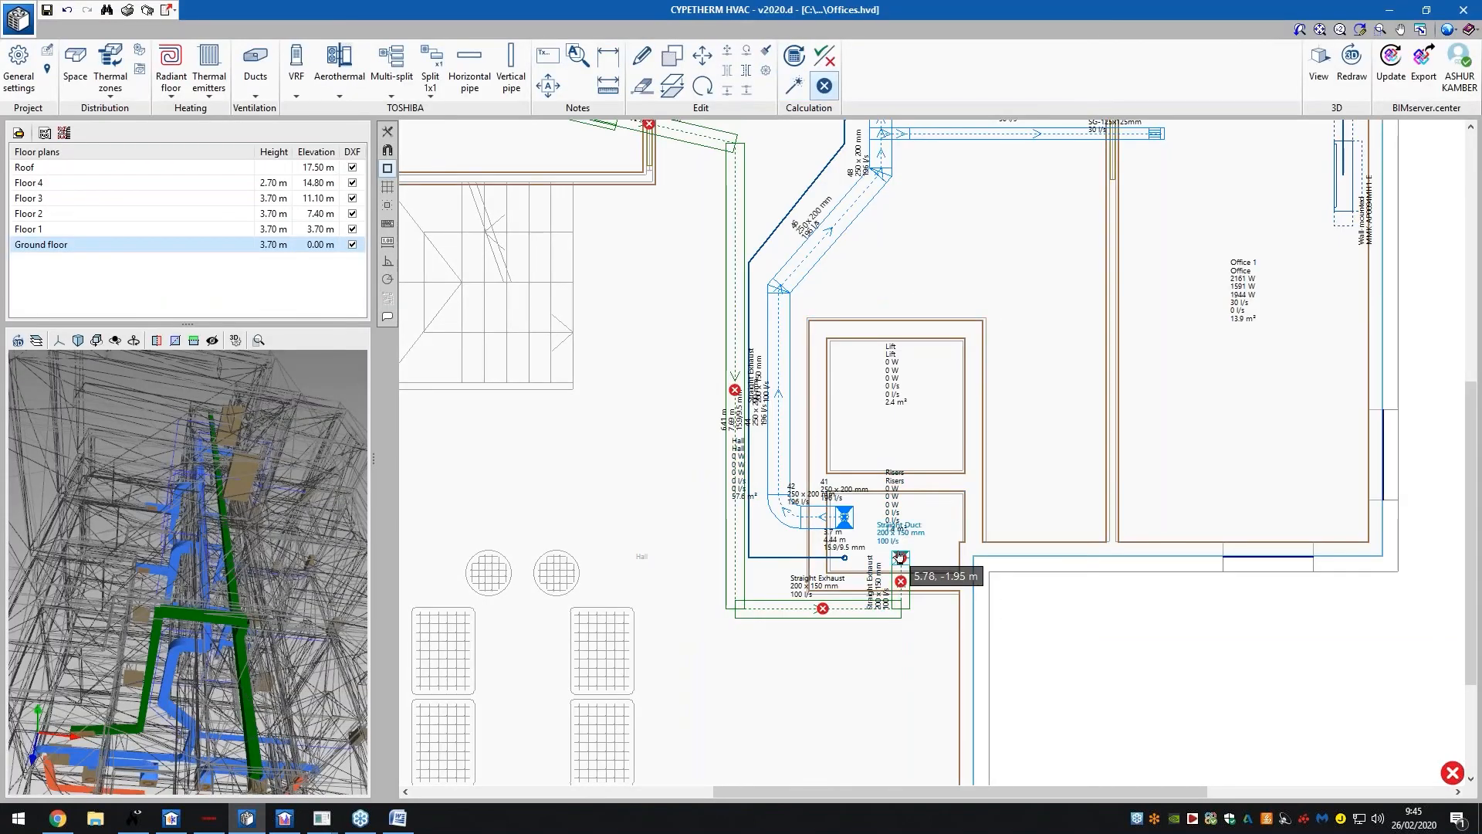
pyautogui.moveTo(900, 583)
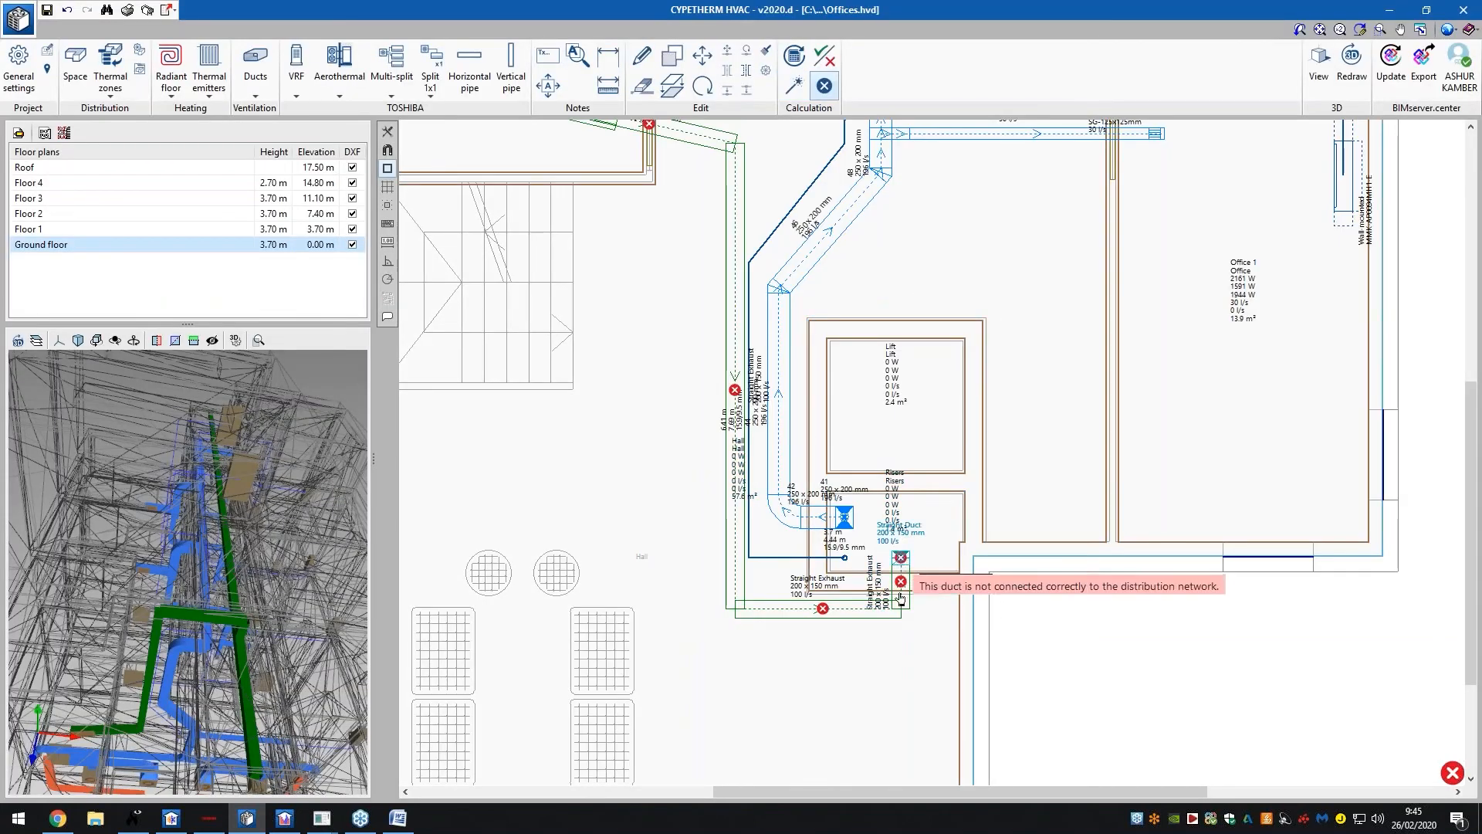
pyautogui.moveTo(146, 647); pyautogui.dragTo(73, 641)
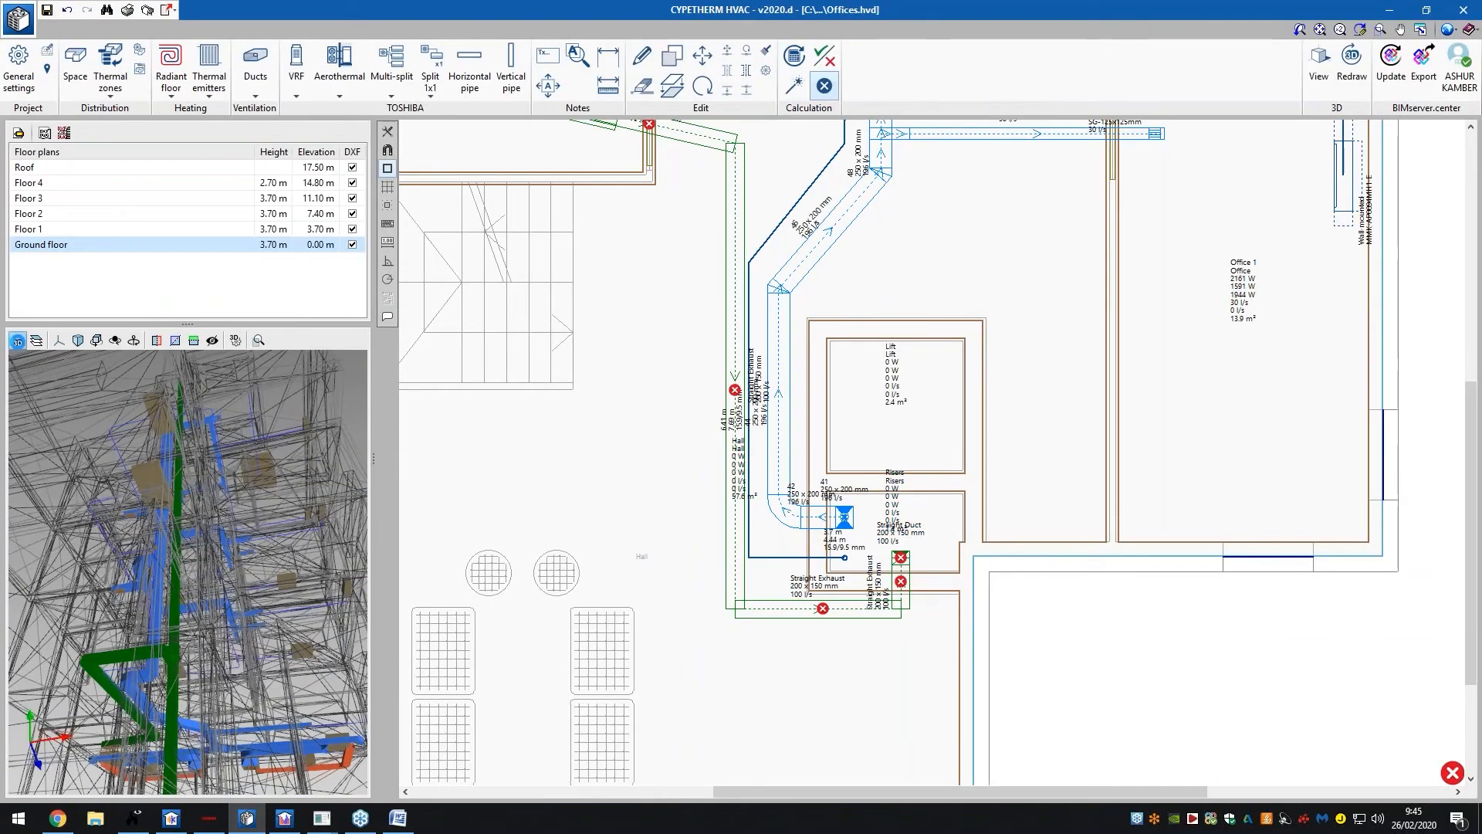
pyautogui.moveTo(154, 525); pyautogui.dragTo(251, 464)
# Review and then delete the existing GrilleToiletGroundFloor grille on the toilet duct
pyautogui.scroll(-1, 734, 370)
pyautogui.scroll(3, 670, 250)
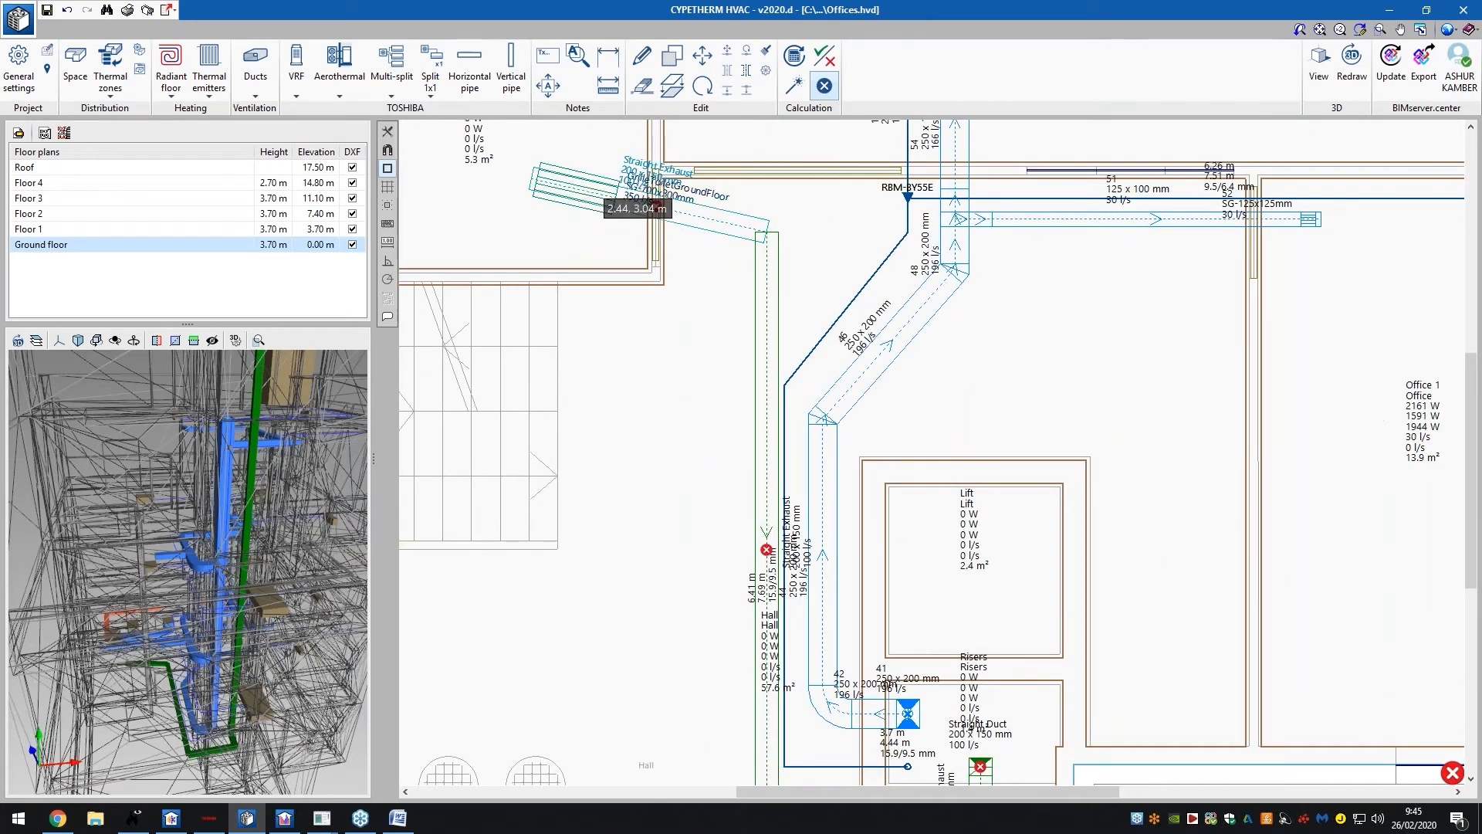
pyautogui.scroll(-2, 610, 216)
pyautogui.scroll(4, 590, 209)
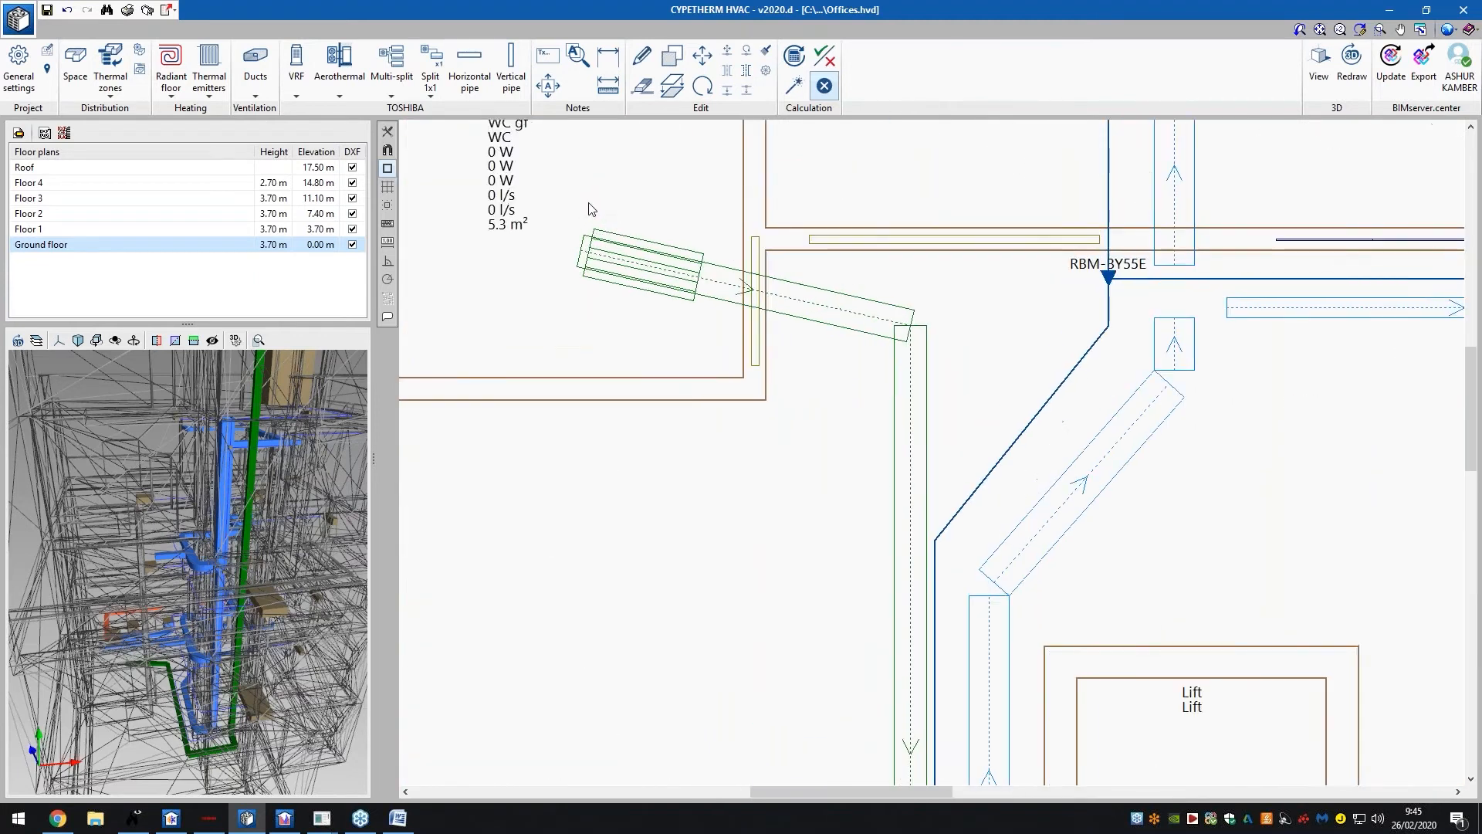
pyautogui.scroll(2, 591, 208)
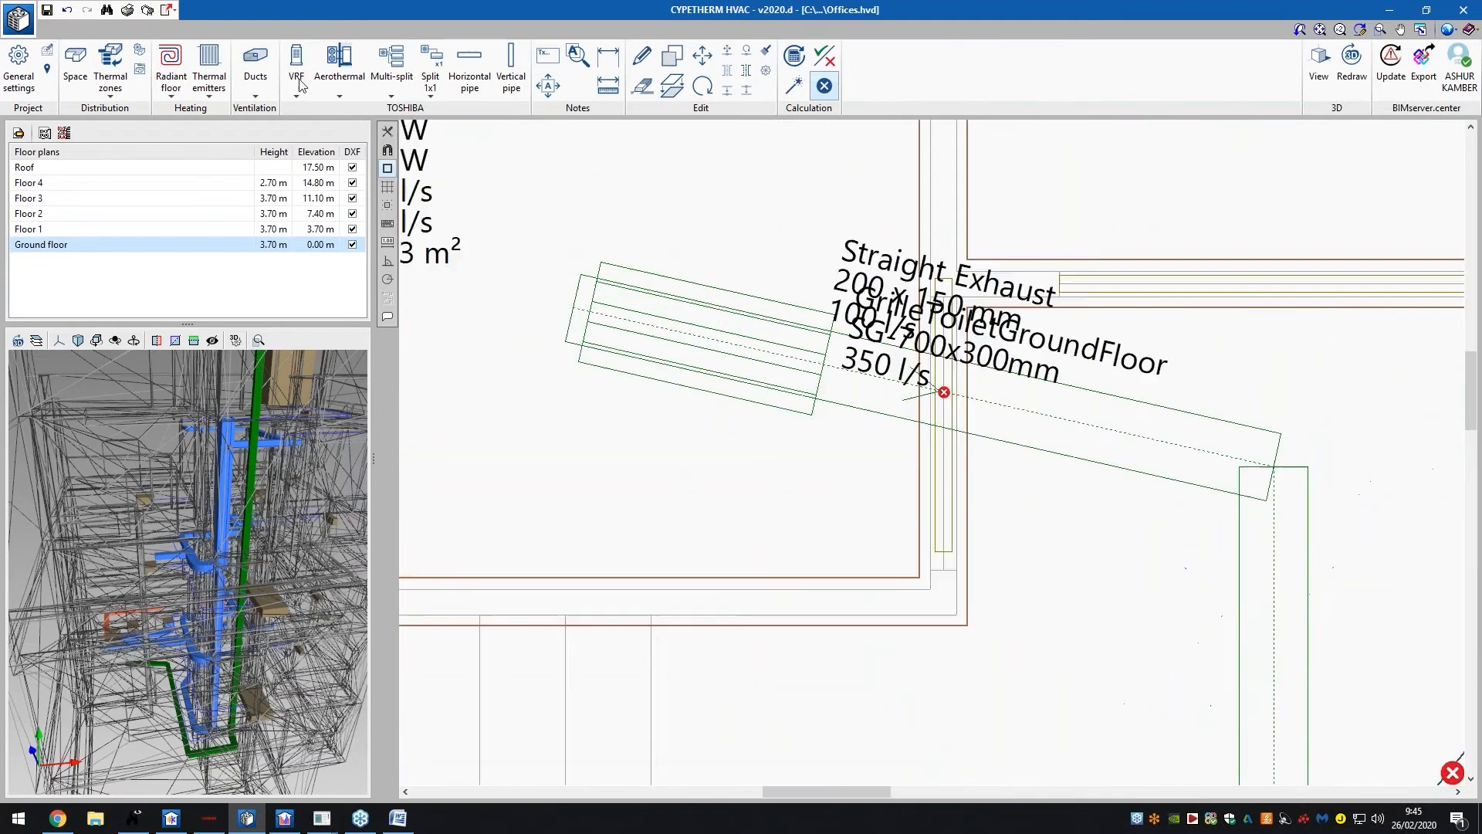
pyautogui.click(245, 82)
pyautogui.click(469, 204)
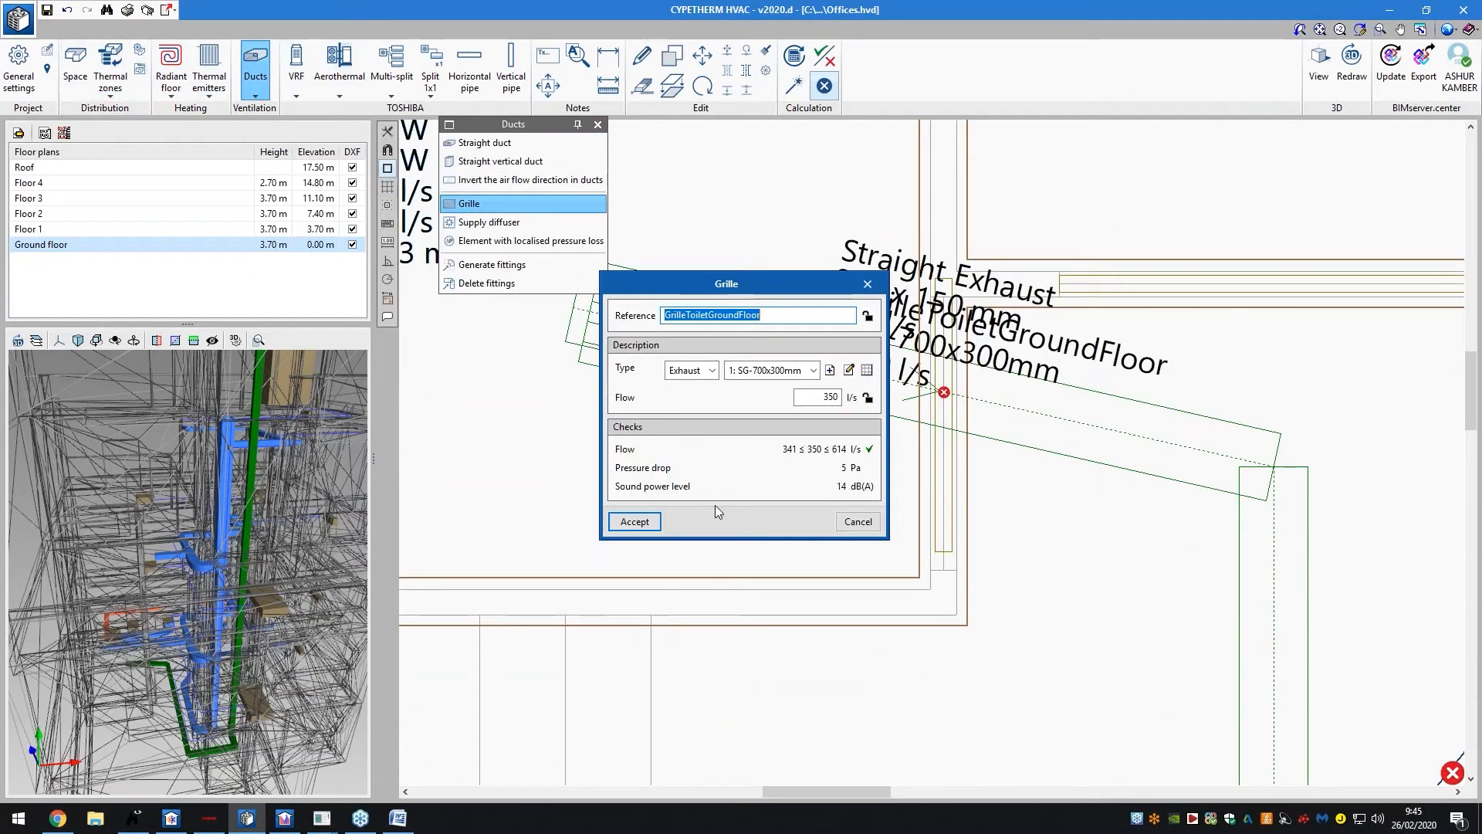
pyautogui.click(858, 522)
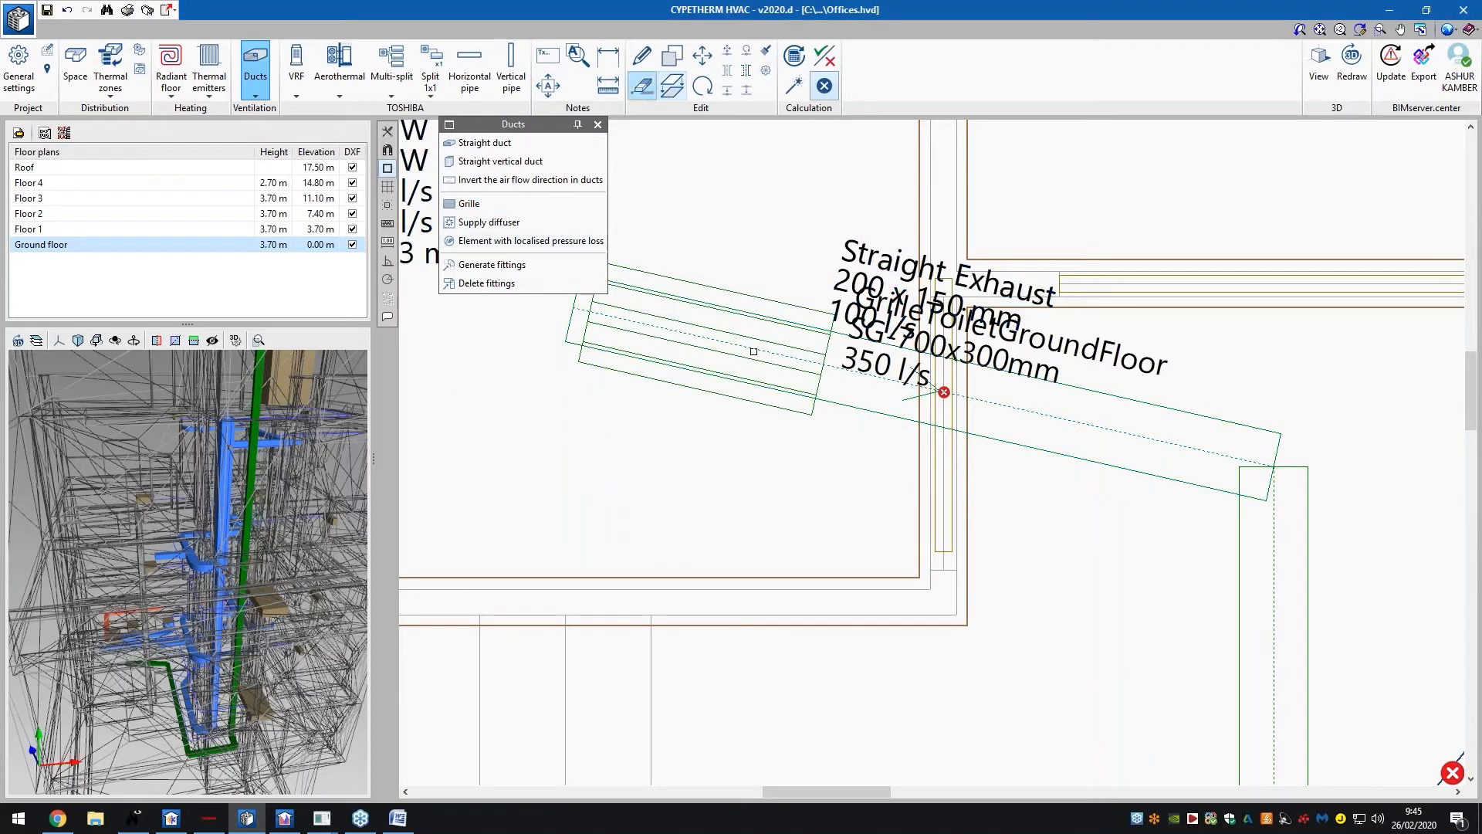
pyautogui.click(746, 322)
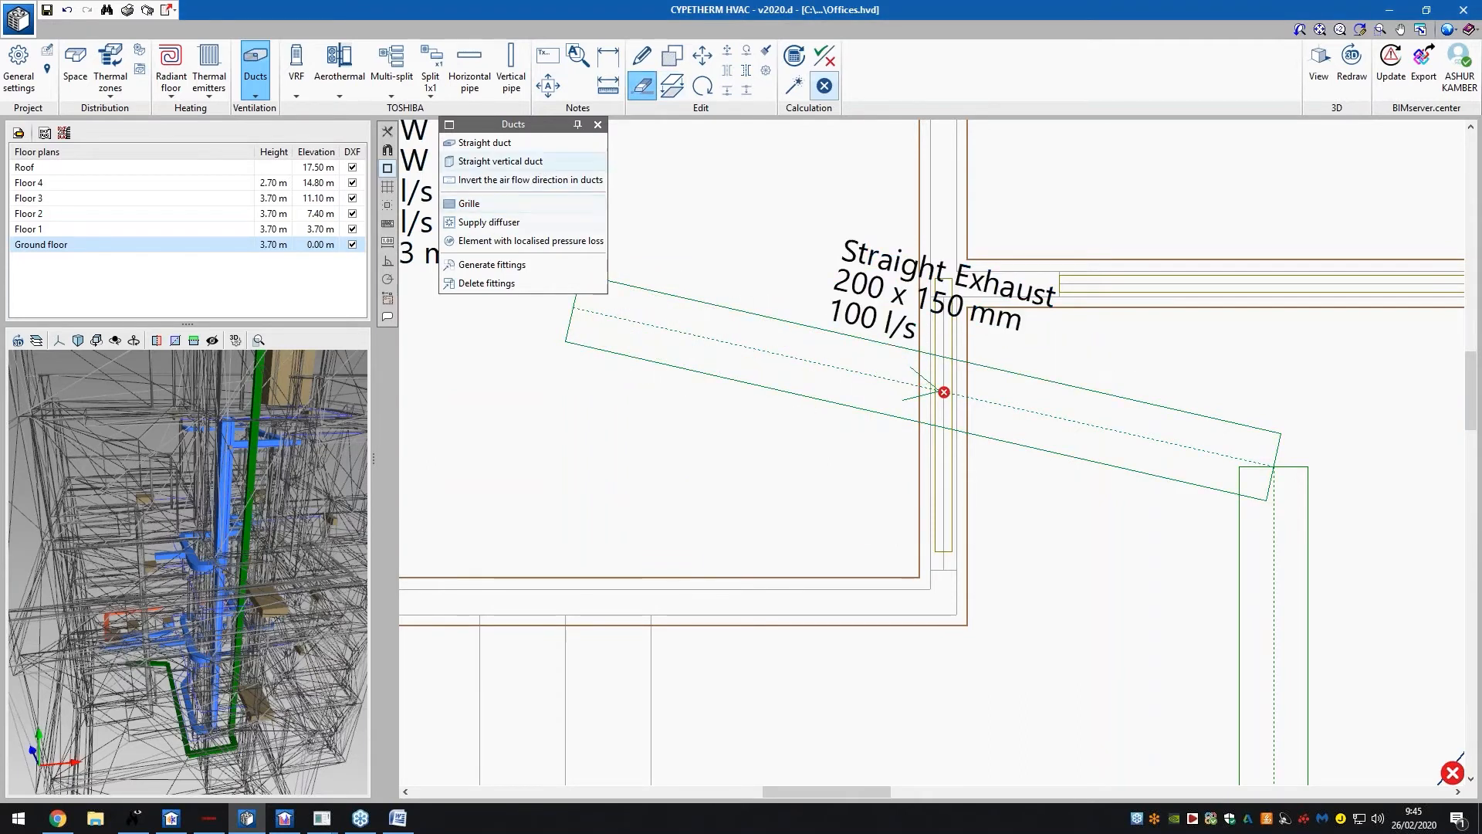
# Set up a new Exhaust SG-700x300mm grille at 350 l/s and confirm it for placement
pyautogui.click(469, 203)
pyautogui.click(702, 371)
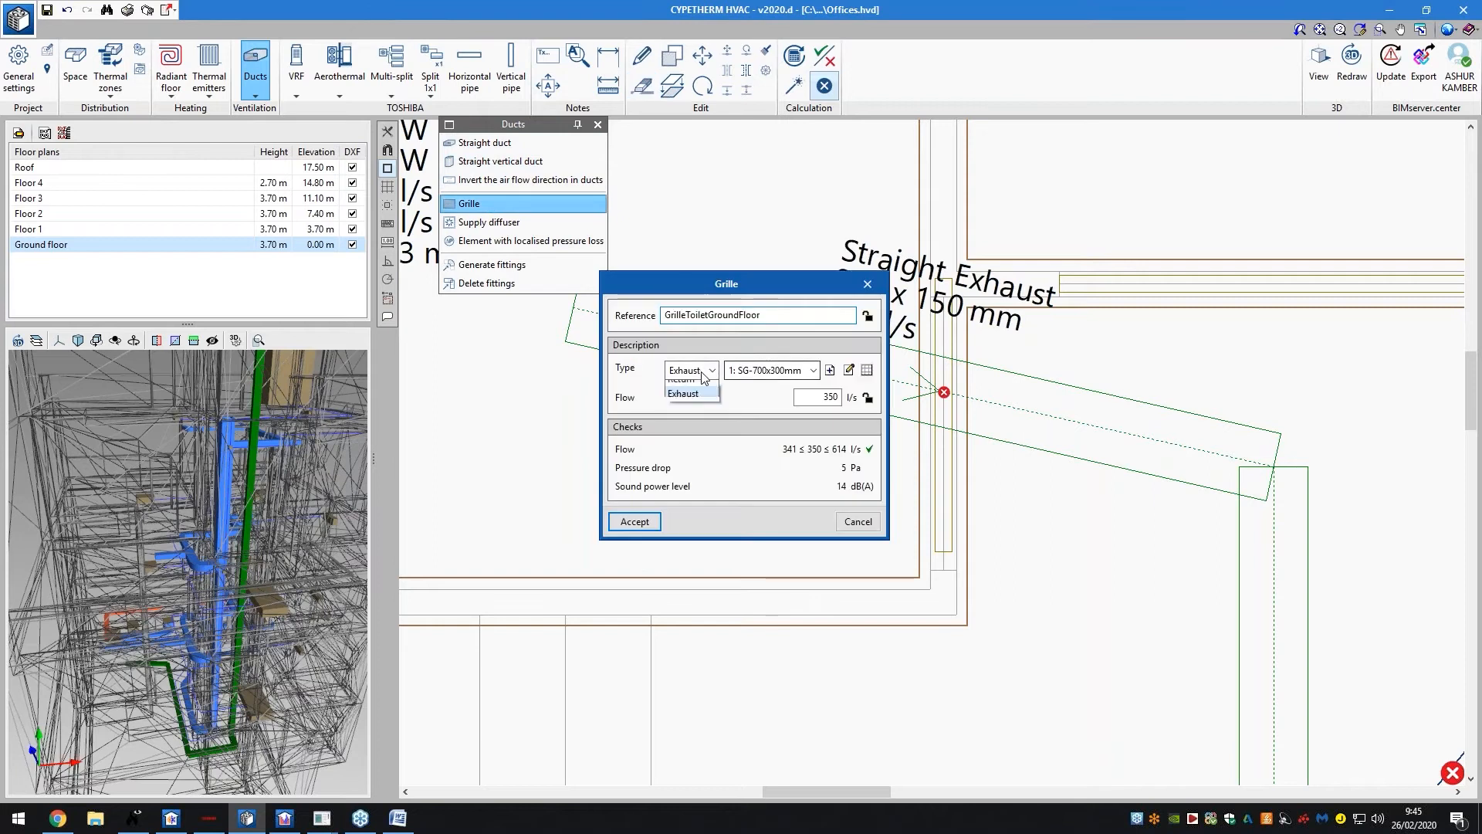
pyautogui.click(704, 417)
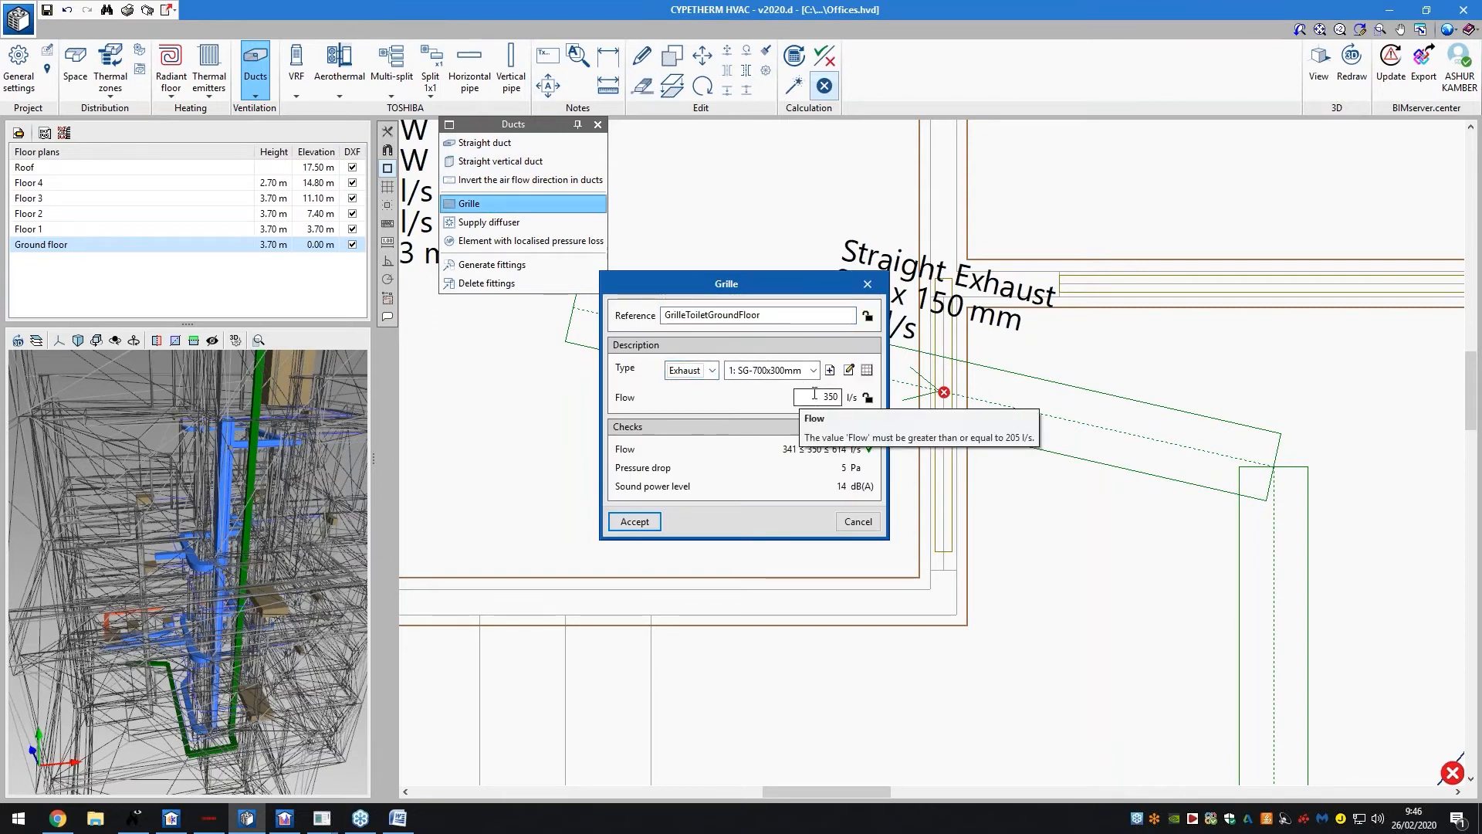
pyautogui.click(772, 370)
pyautogui.click(768, 384)
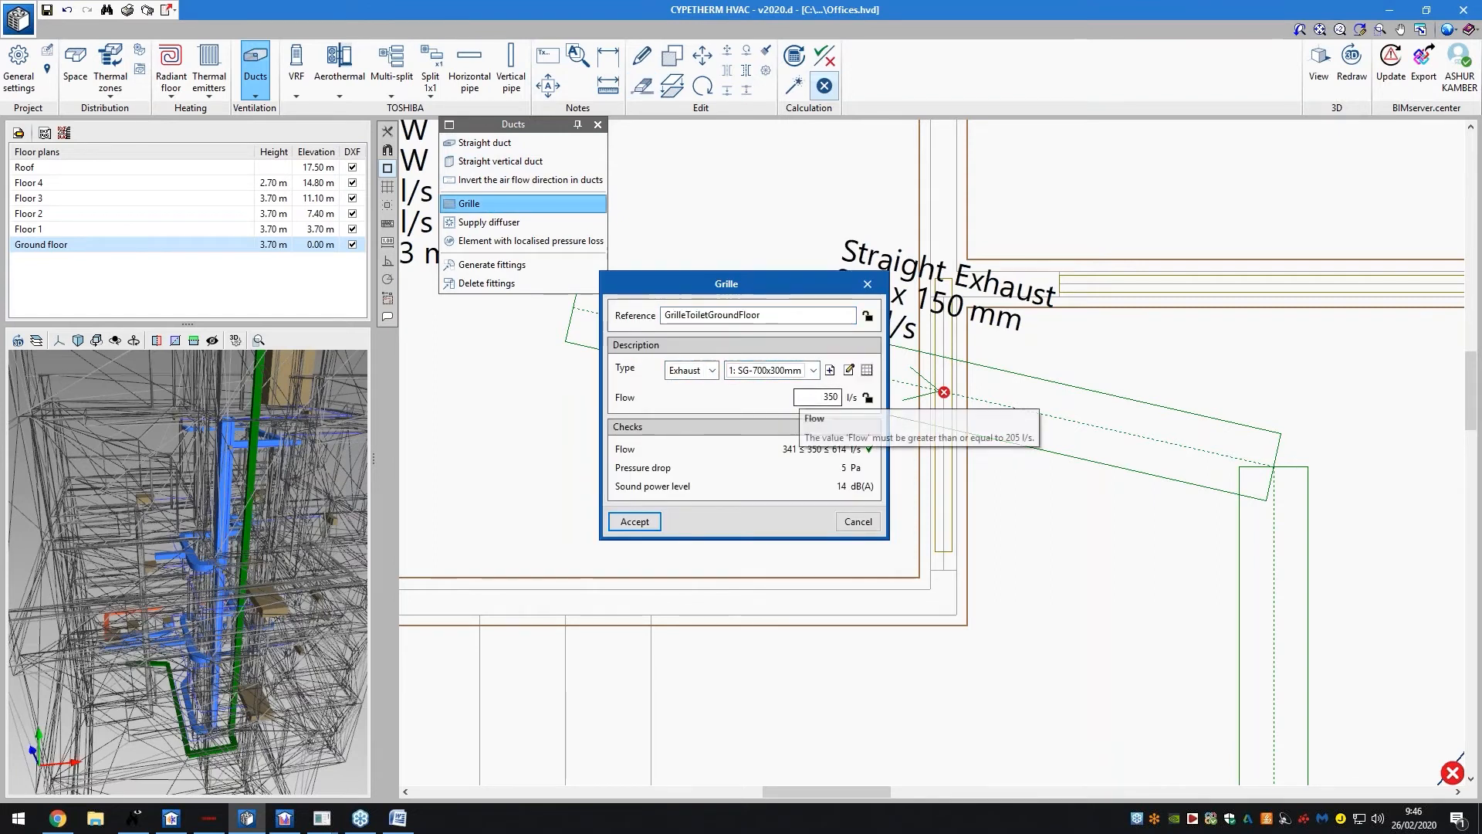
pyautogui.click(635, 521)
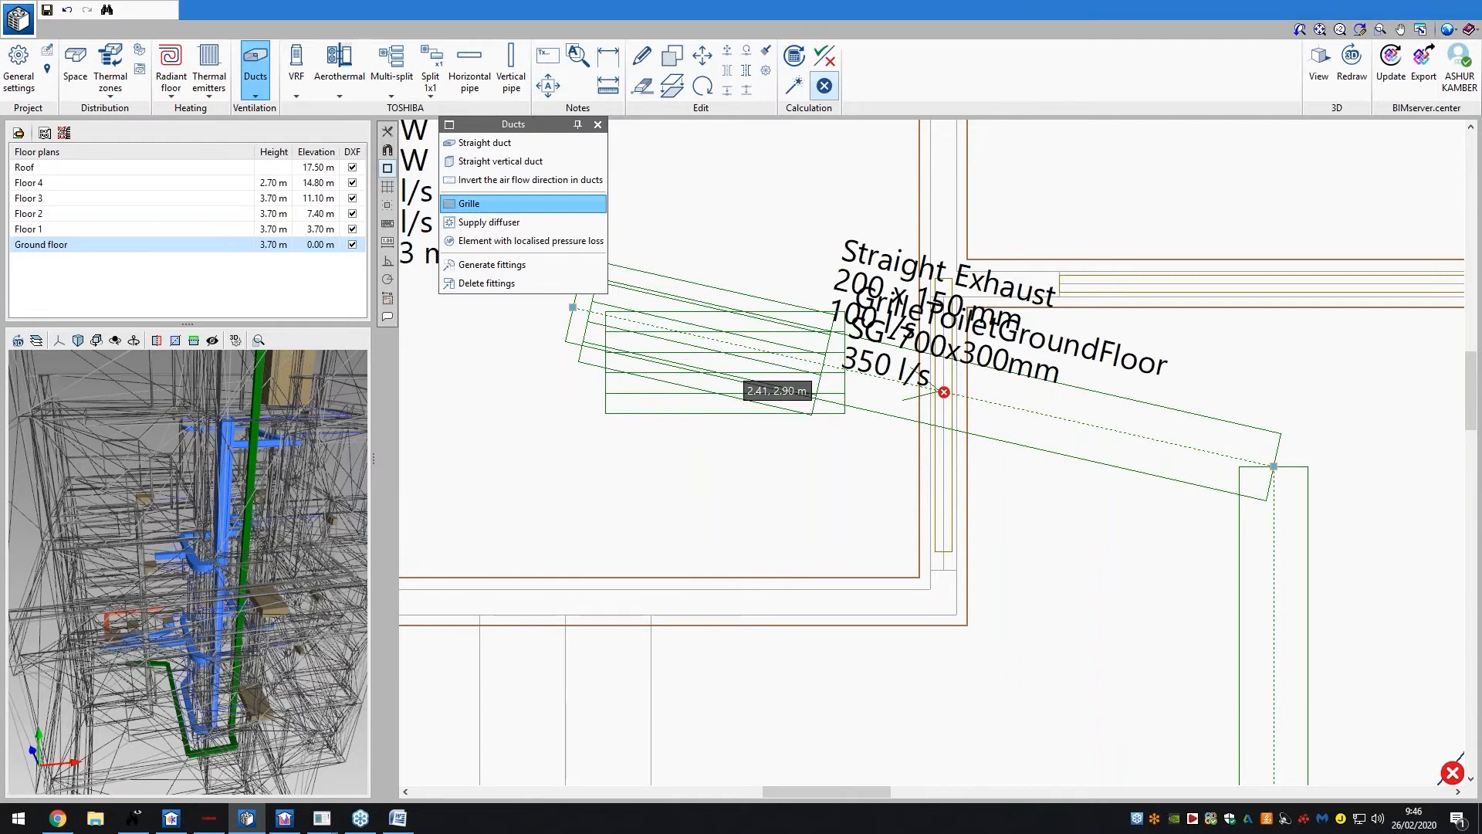
# Place the toilet grille on the ground-floor exhaust duct end and accept its properties
pyautogui.click(641, 384)
pyautogui.click(635, 522)
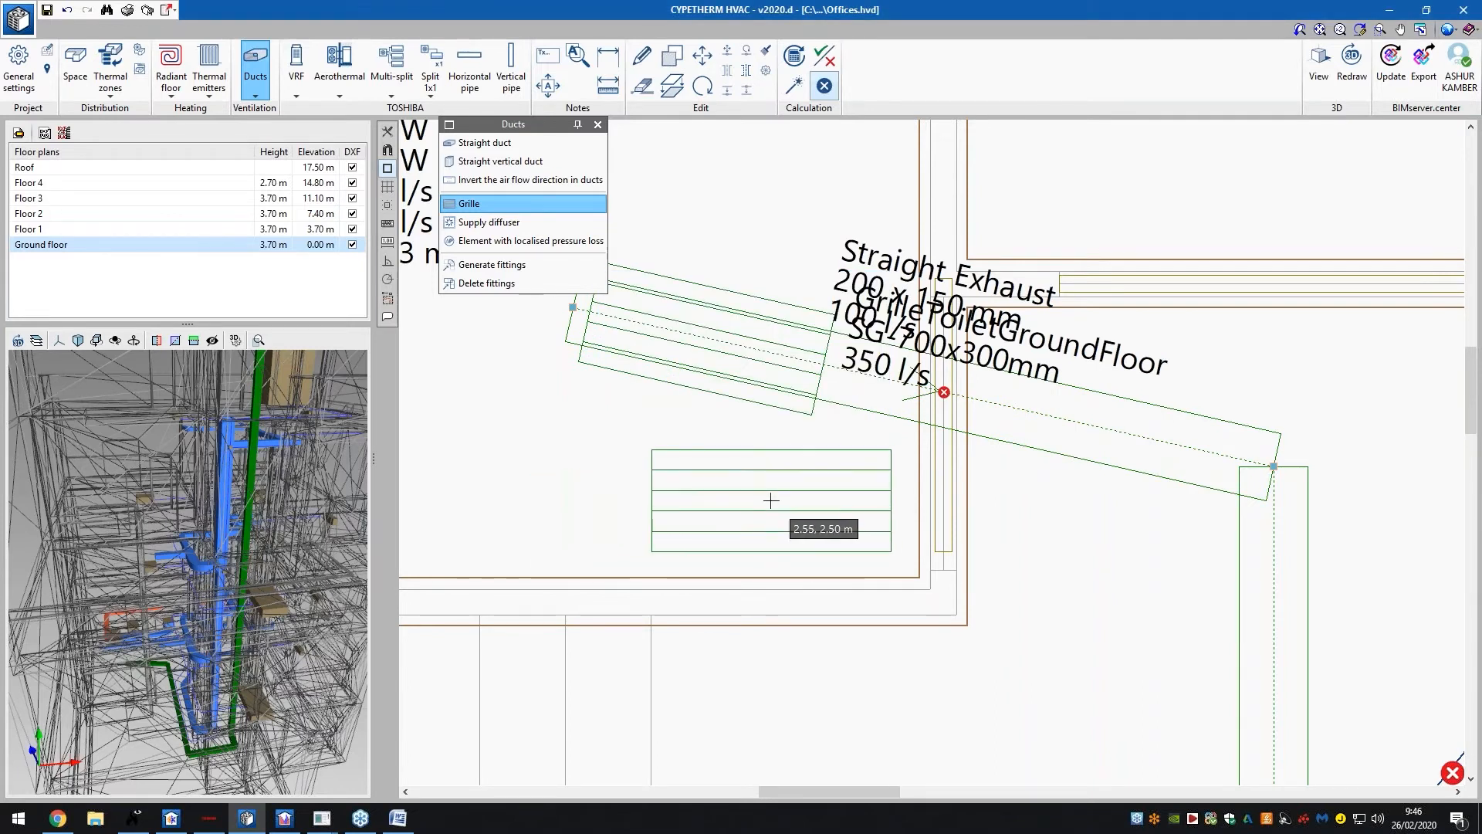
pyautogui.scroll(-1, 726, 517)
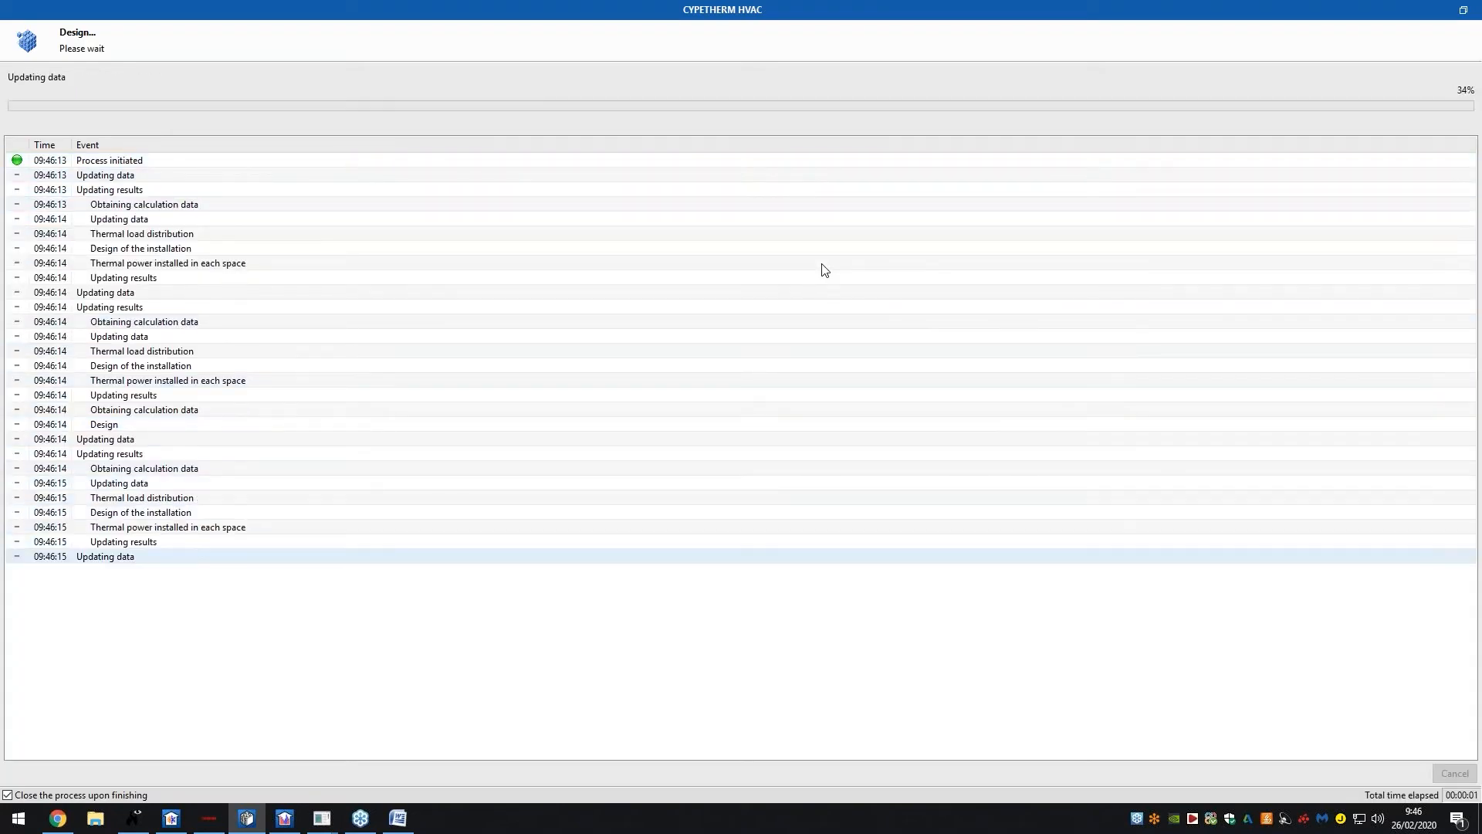
pyautogui.scroll(-6, 809, 277)
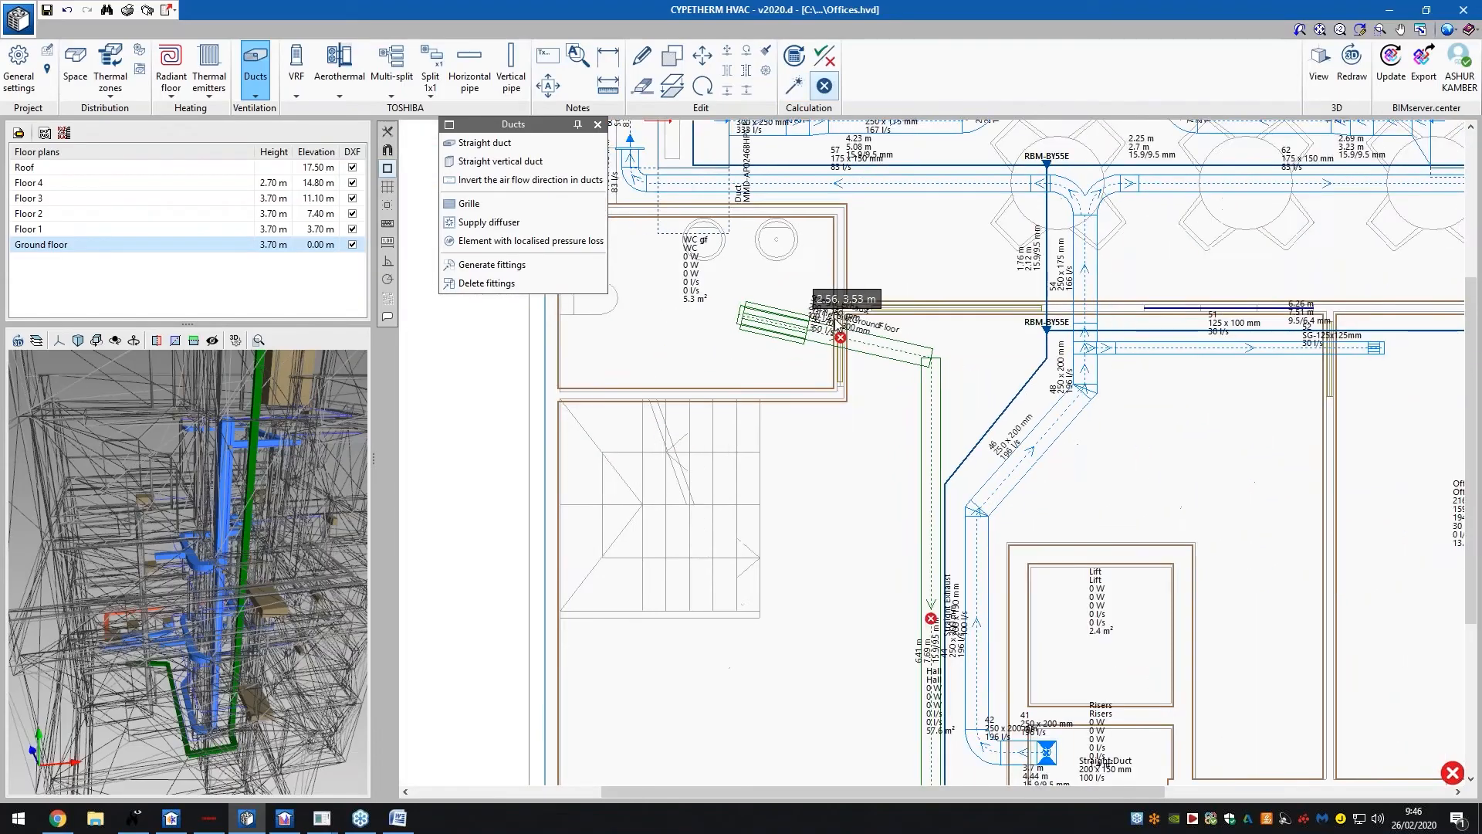
# Show the Roof plan and start adding another grille at the riser, listing grille types
pyautogui.moveTo(948, 647)
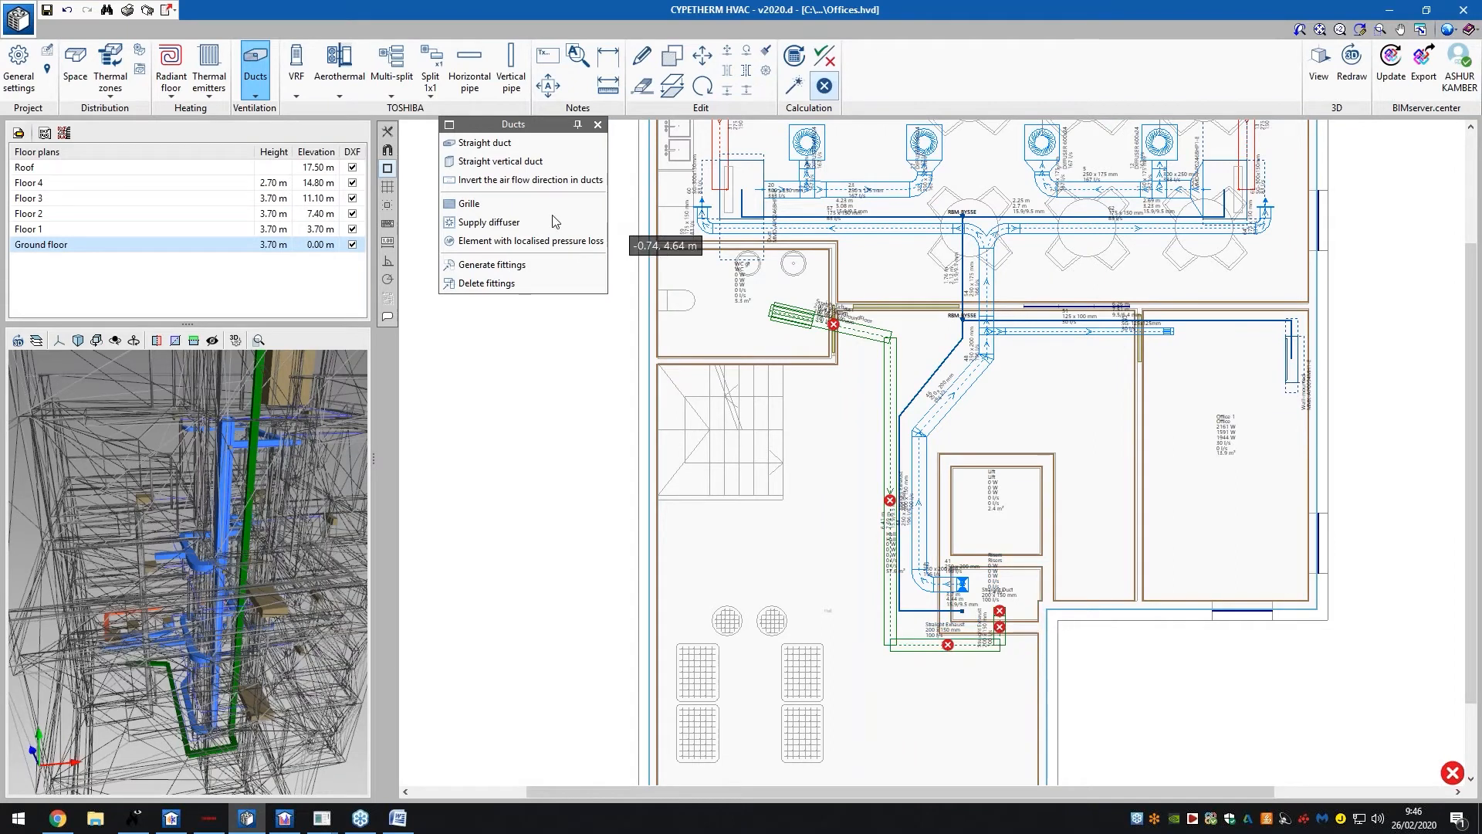
pyautogui.click(151, 173)
pyautogui.scroll(6, 1004, 617)
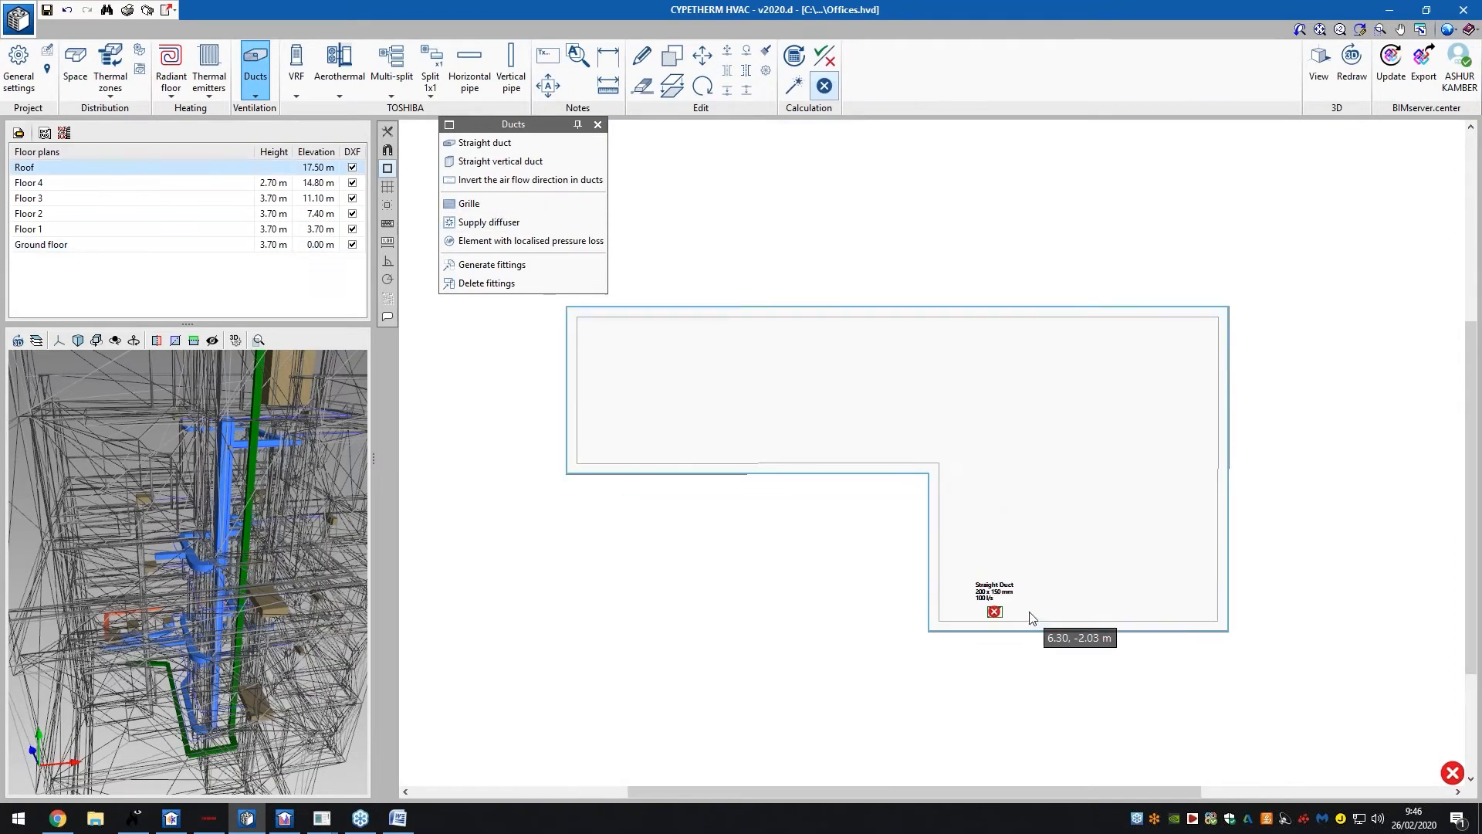
pyautogui.click(487, 204)
pyautogui.click(712, 369)
# Confirm an Exhaust grille at the roof riser, then dismiss the supply diffuser settings
pyautogui.click(684, 418)
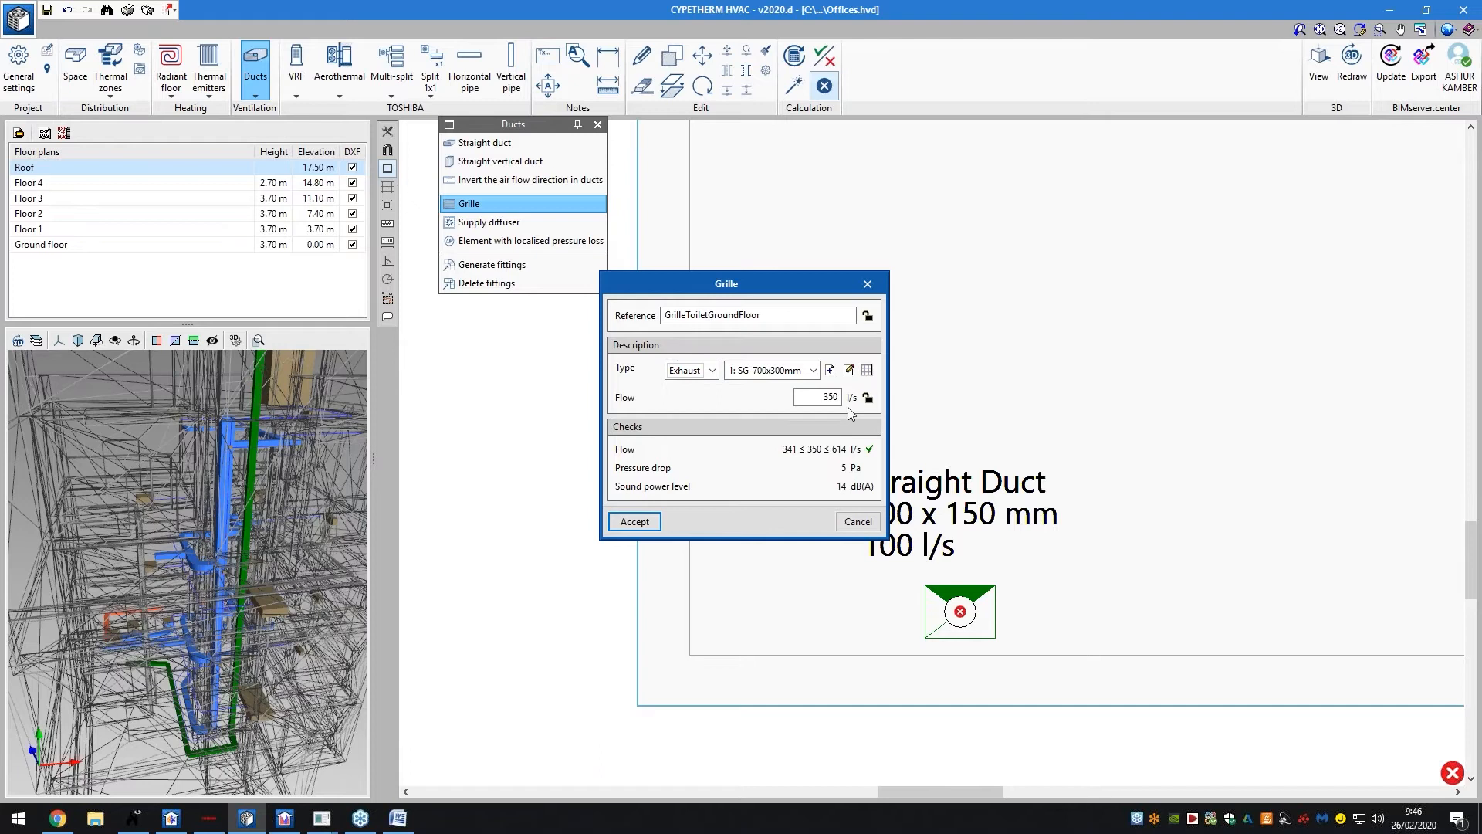
pyautogui.click(647, 524)
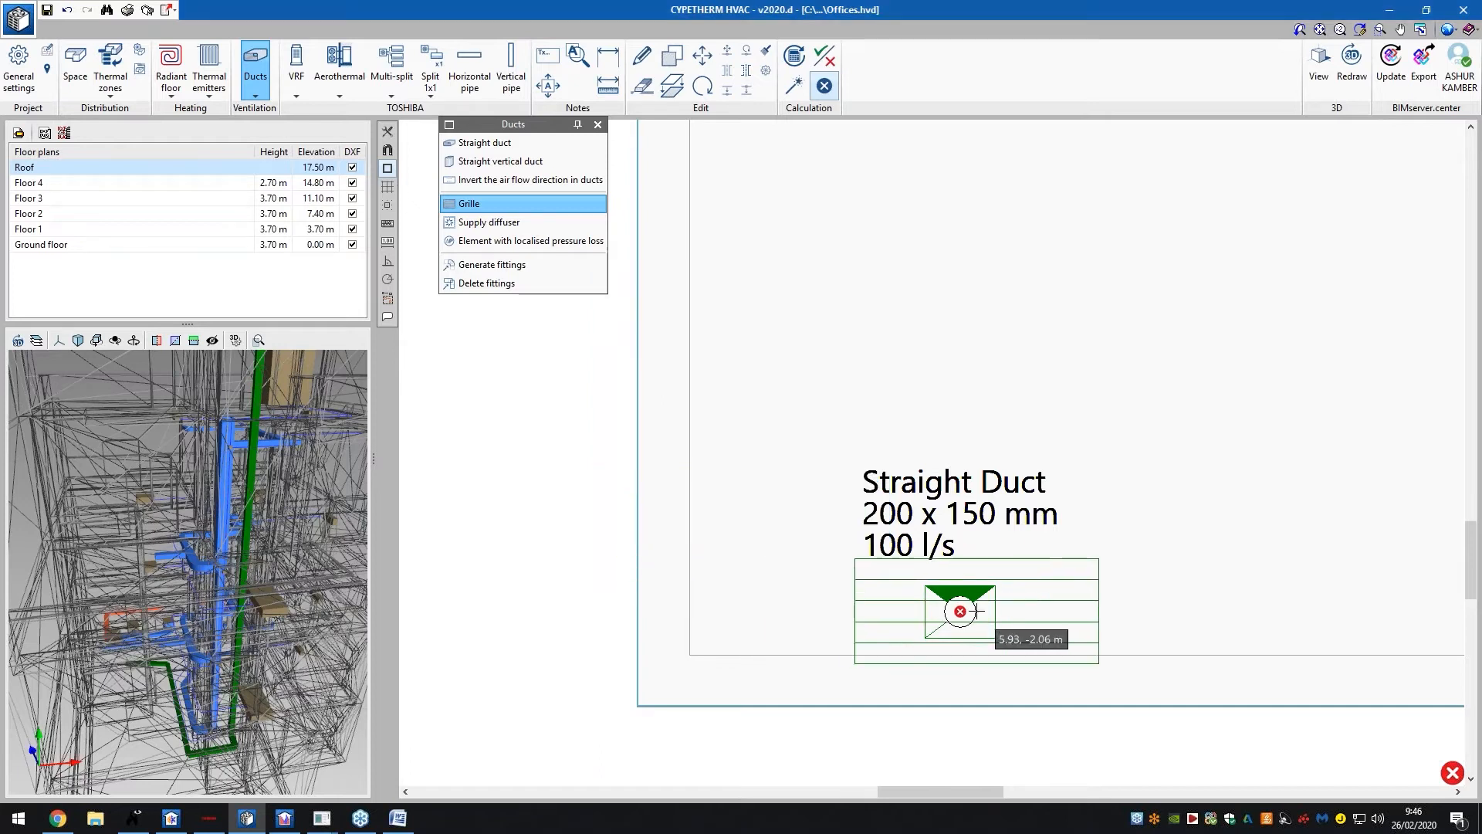
pyautogui.click(494, 223)
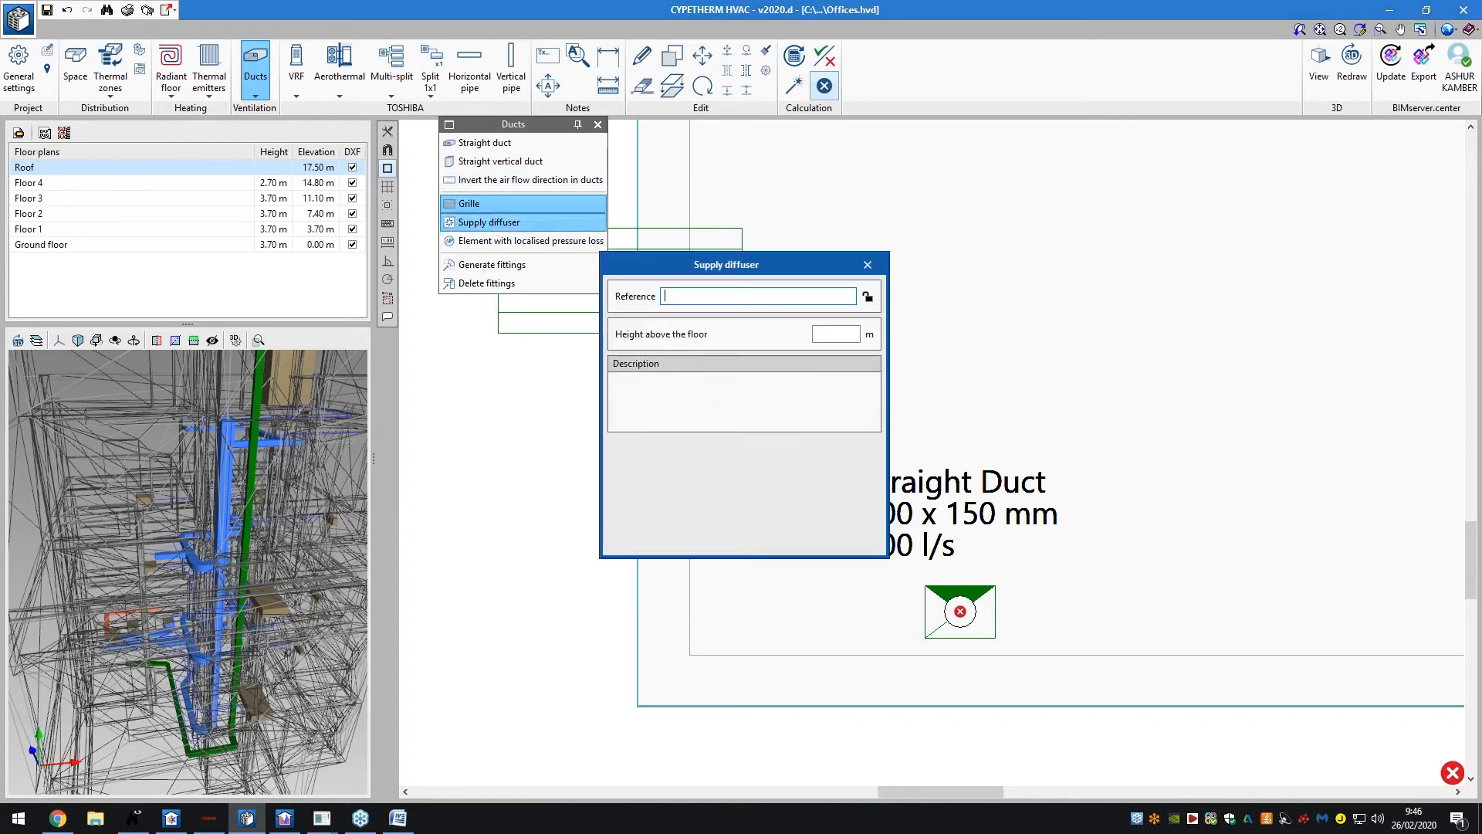
pyautogui.click(868, 264)
# On Floor 4, inspect the flagged 200 x 150 mm straight duct's properties without changes
pyautogui.scroll(-3, 870, 543)
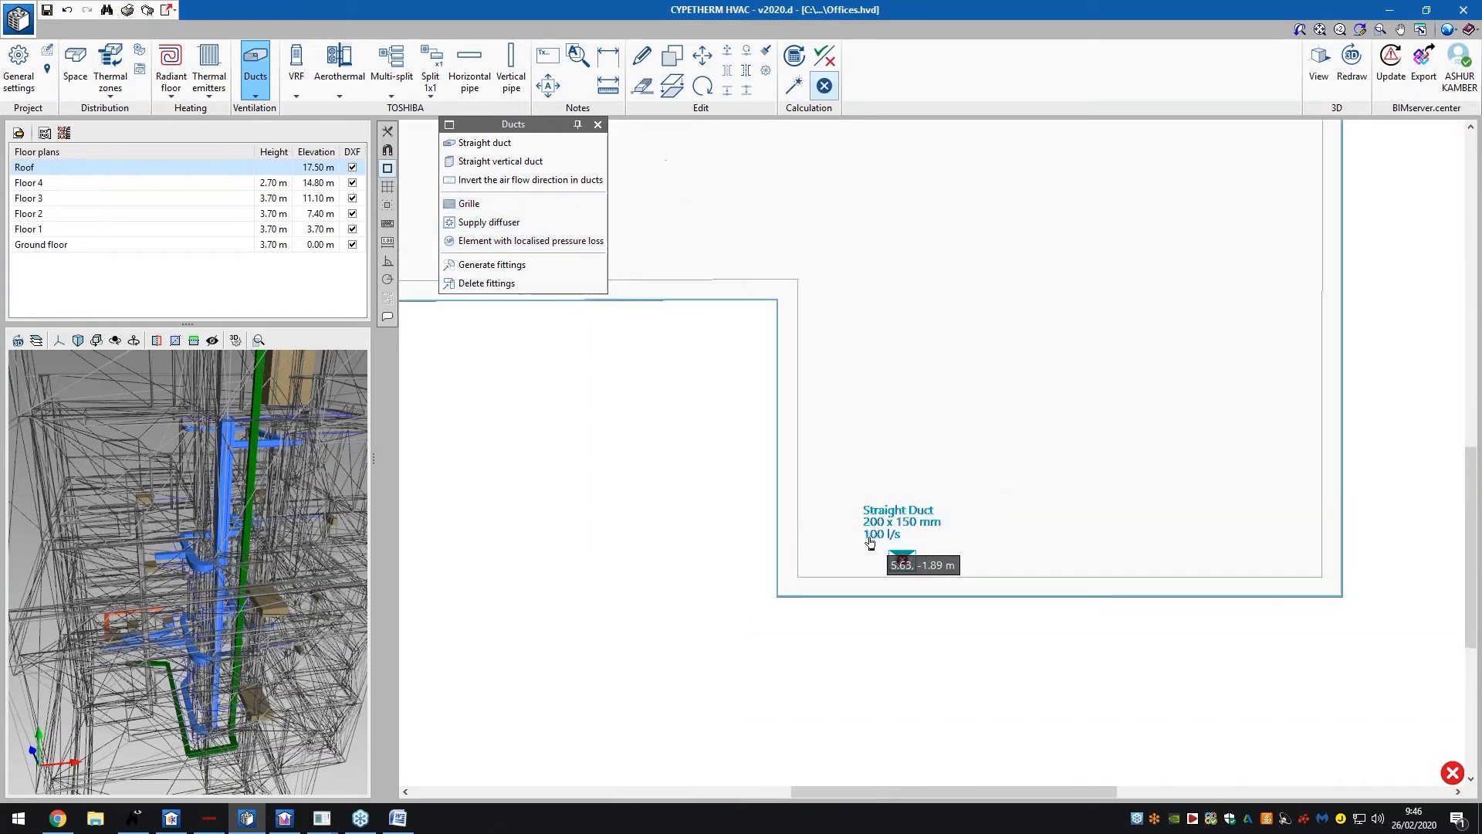
pyautogui.scroll(-1, 870, 542)
pyautogui.click(252, 183)
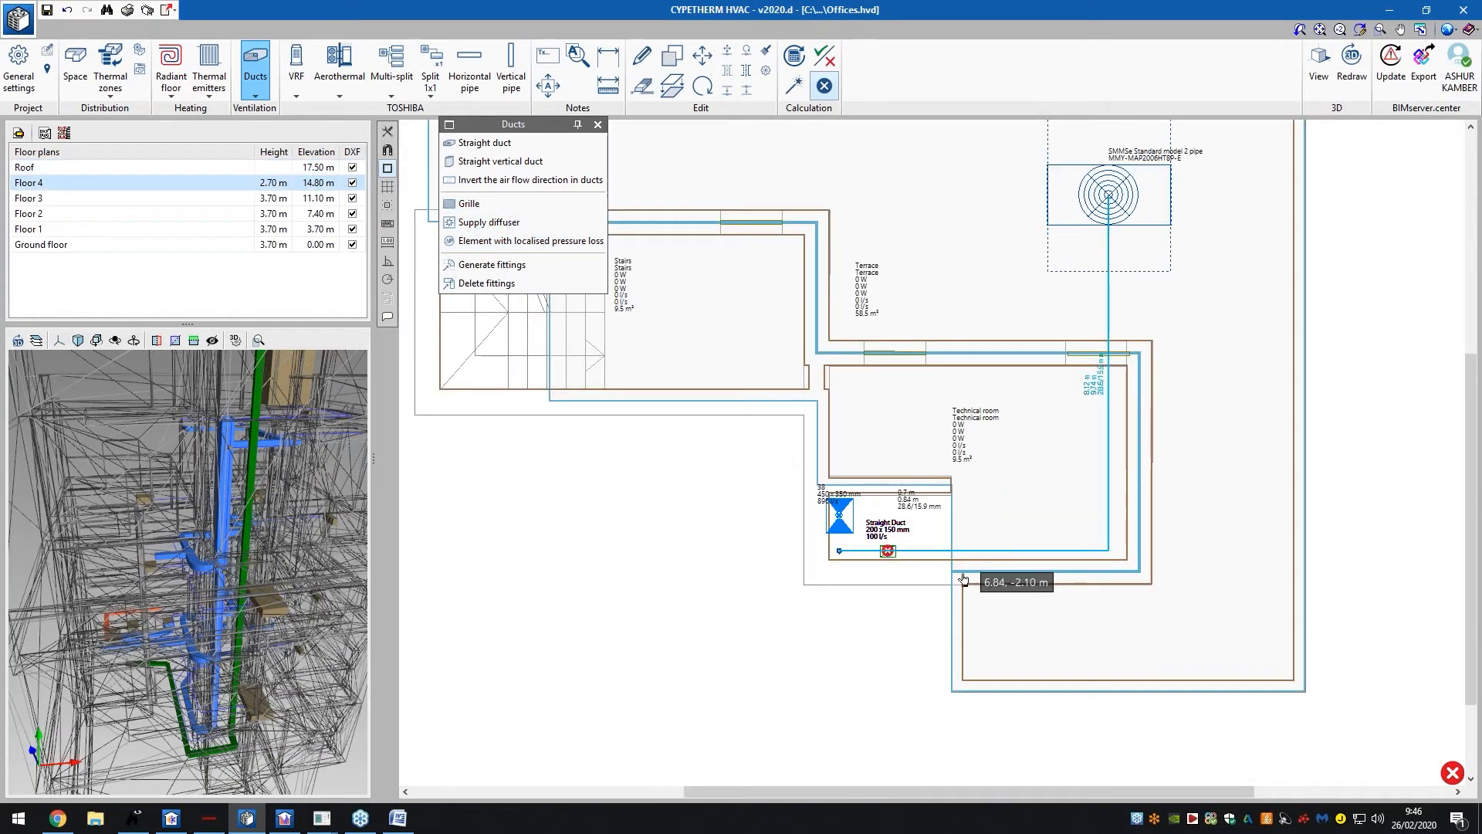
pyautogui.click(888, 550)
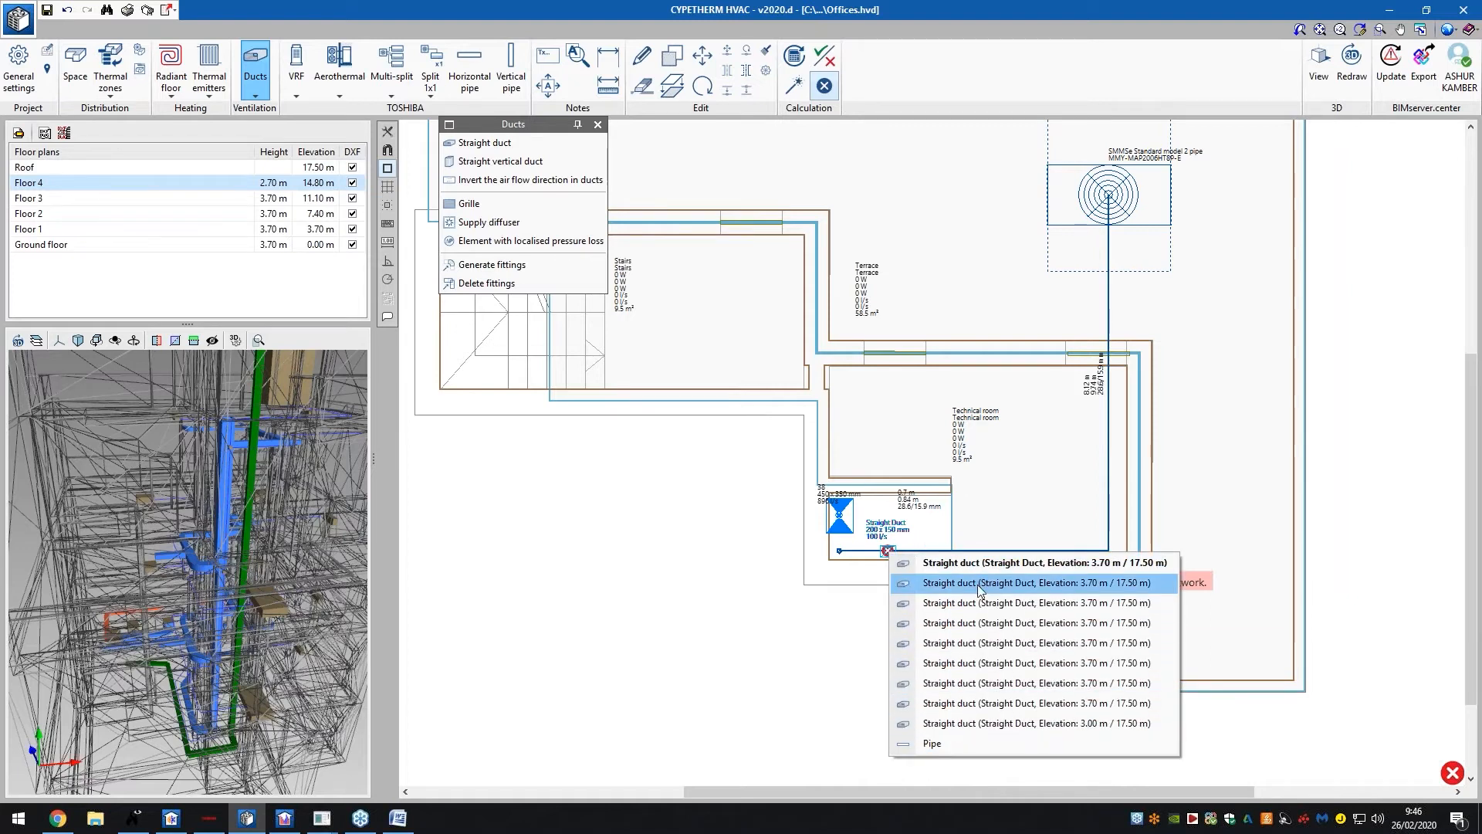
pyautogui.click(979, 584)
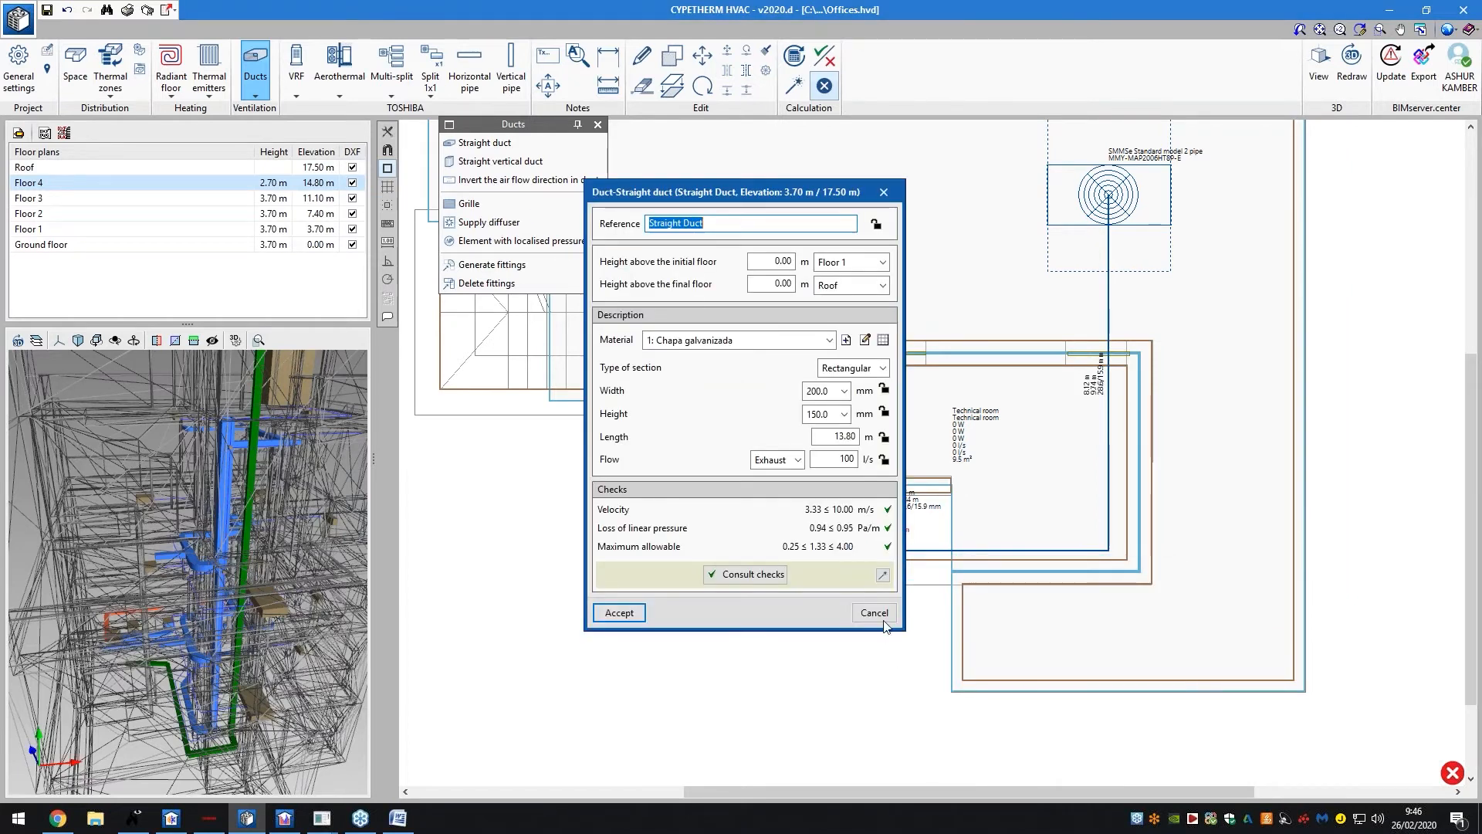
pyautogui.click(882, 618)
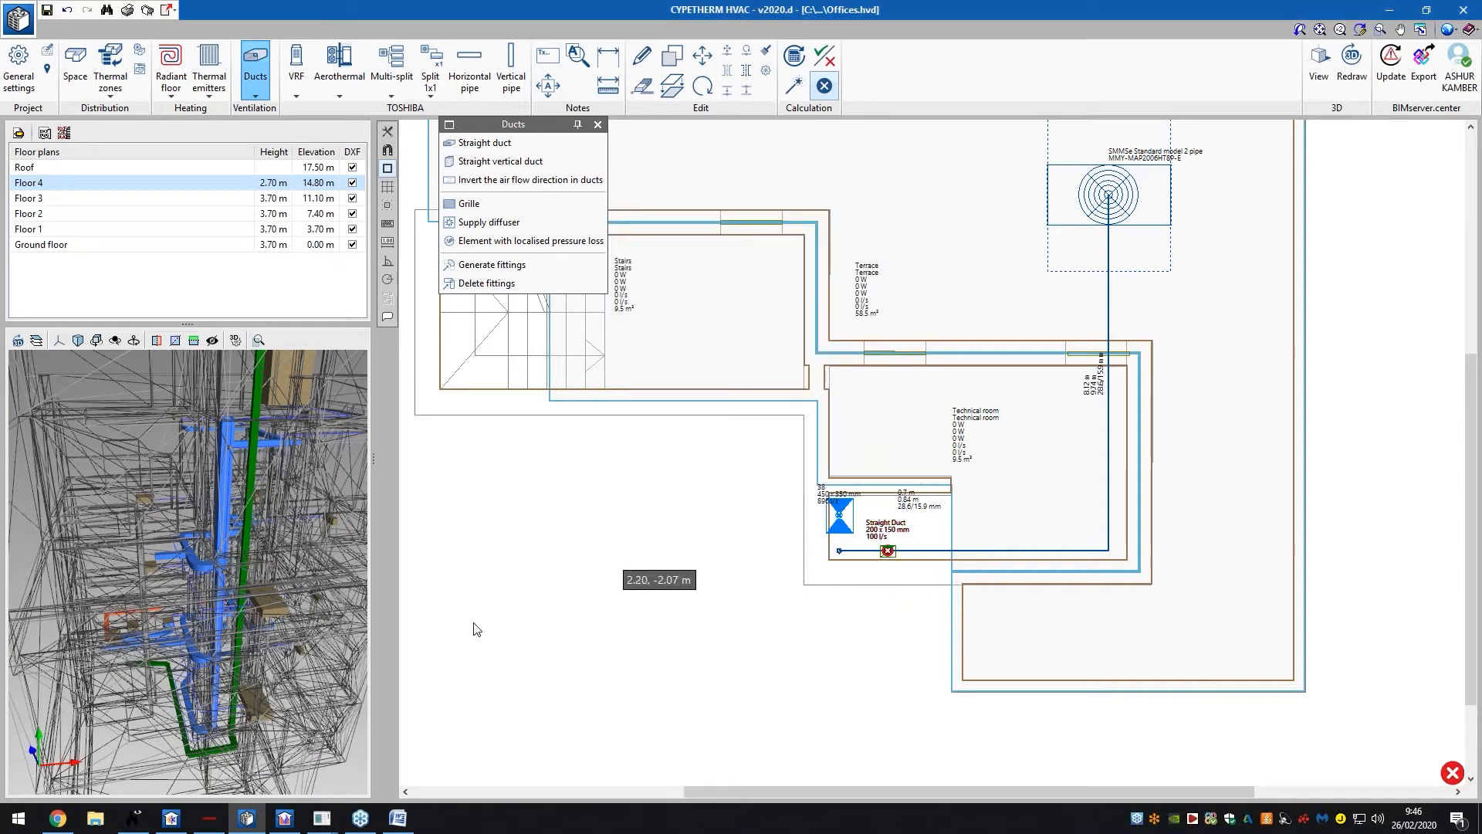
pyautogui.moveTo(213, 582); pyautogui.dragTo(187, 666)
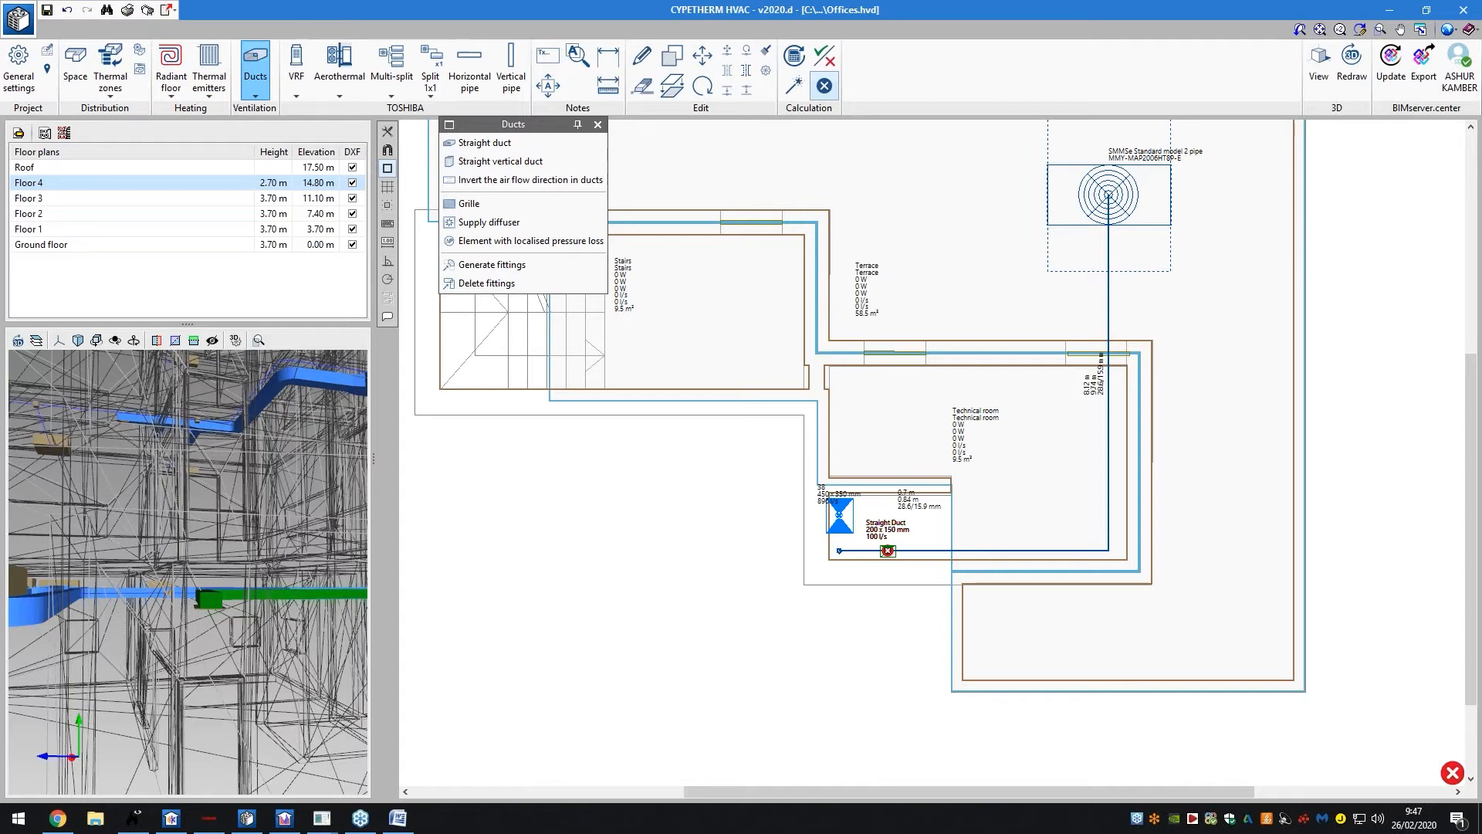
# On the Roof plan, review the 200 x 150 mm, 100 l/s exhaust duct and accept it unchanged
pyautogui.scroll(-1, 637, 637)
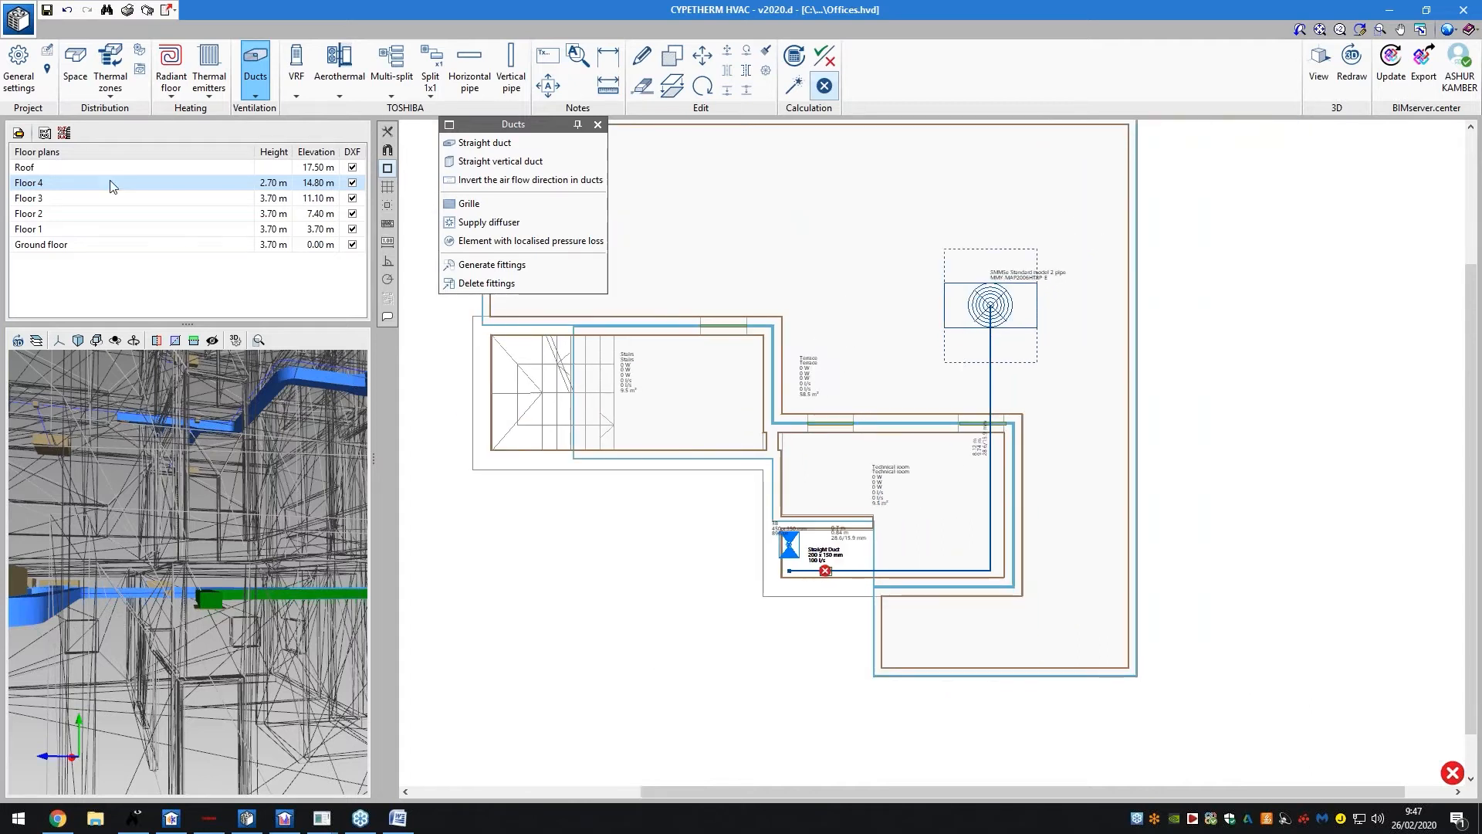
pyautogui.click(93, 248)
pyautogui.scroll(3, 694, 348)
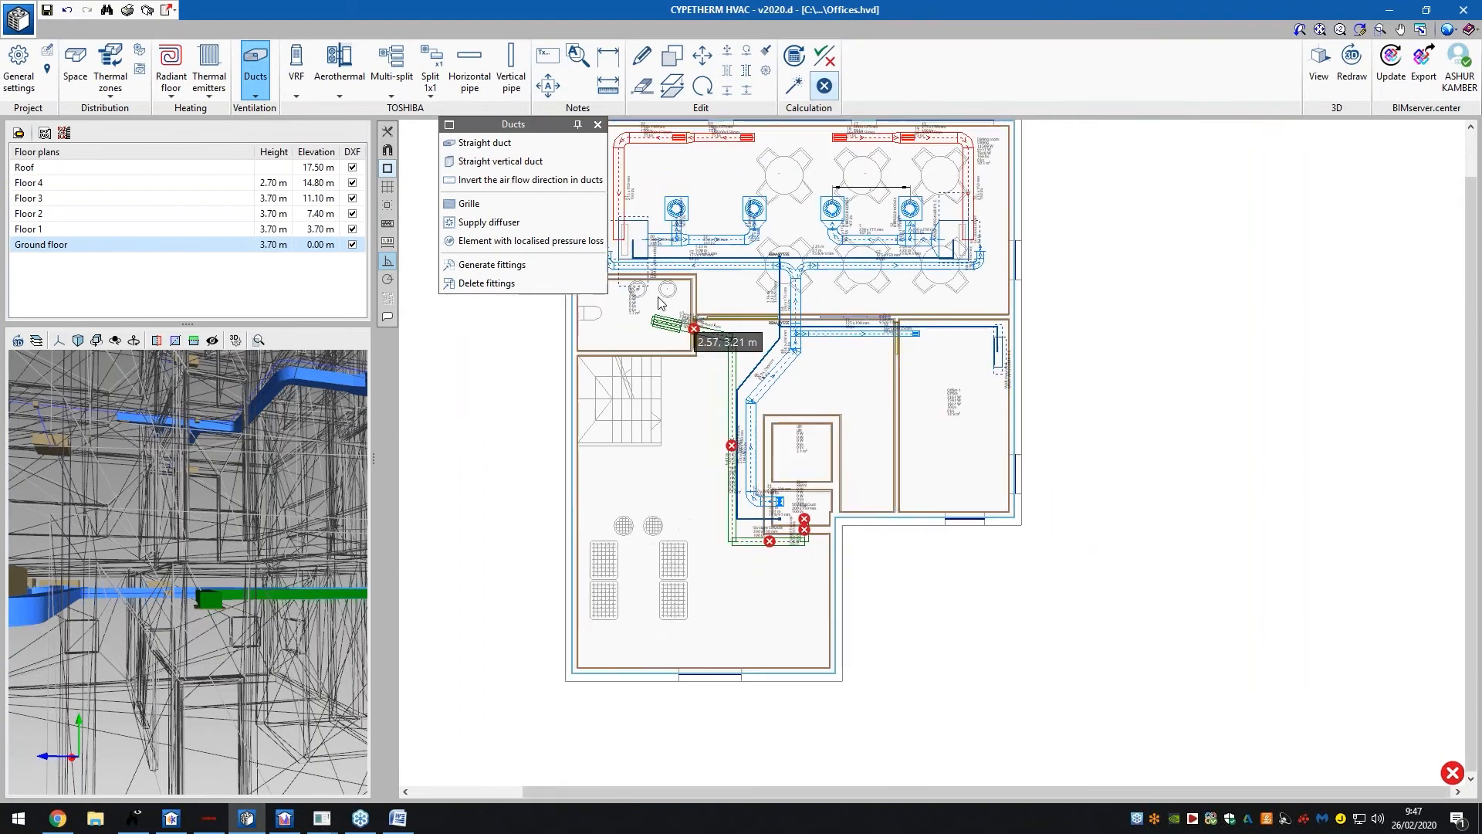
pyautogui.scroll(3, 664, 319)
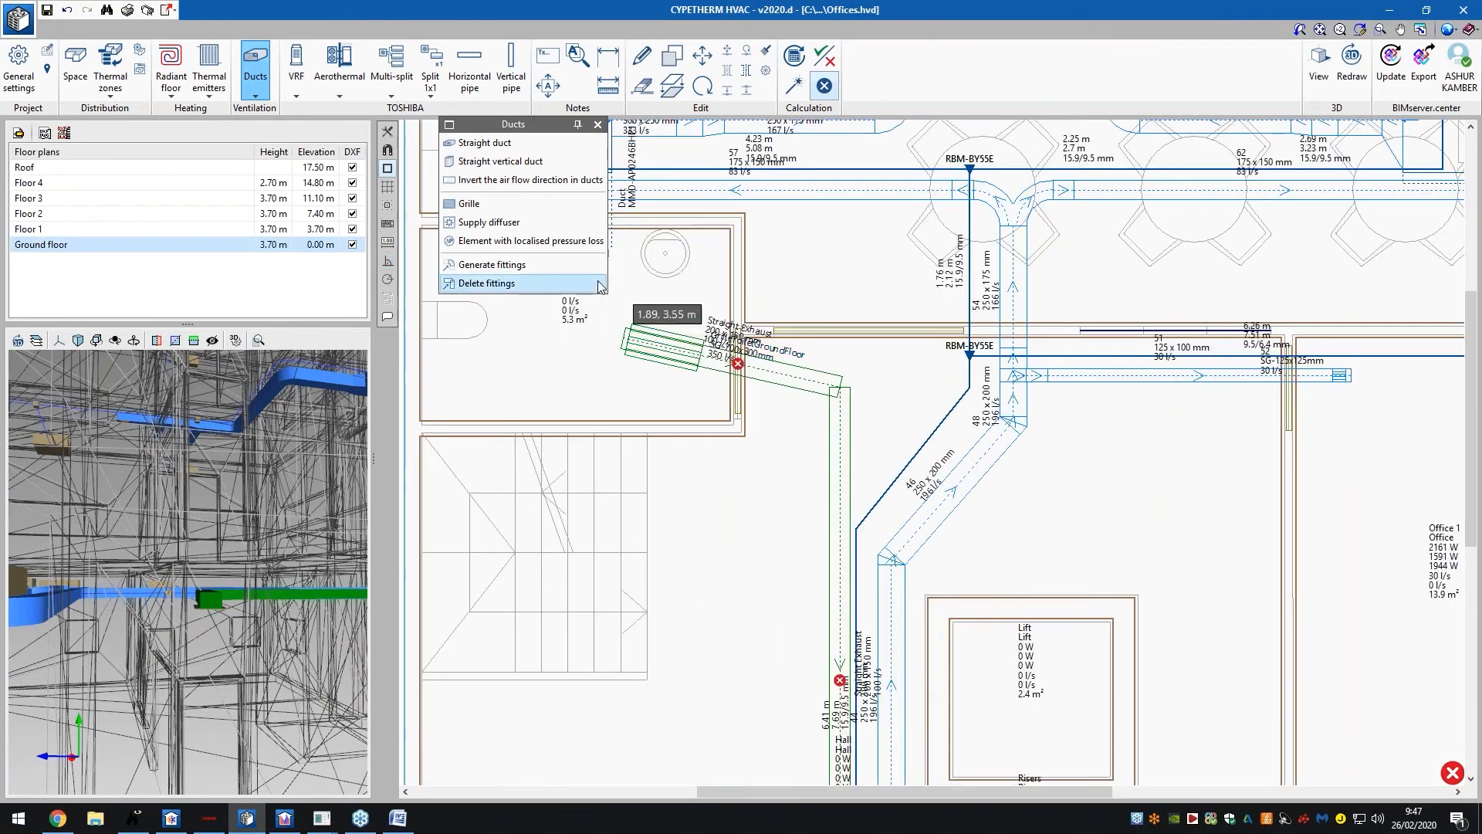
pyautogui.press('Up')
pyautogui.press('Up')
pyautogui.press('Up')
pyautogui.press('Up')
pyautogui.press('Up')
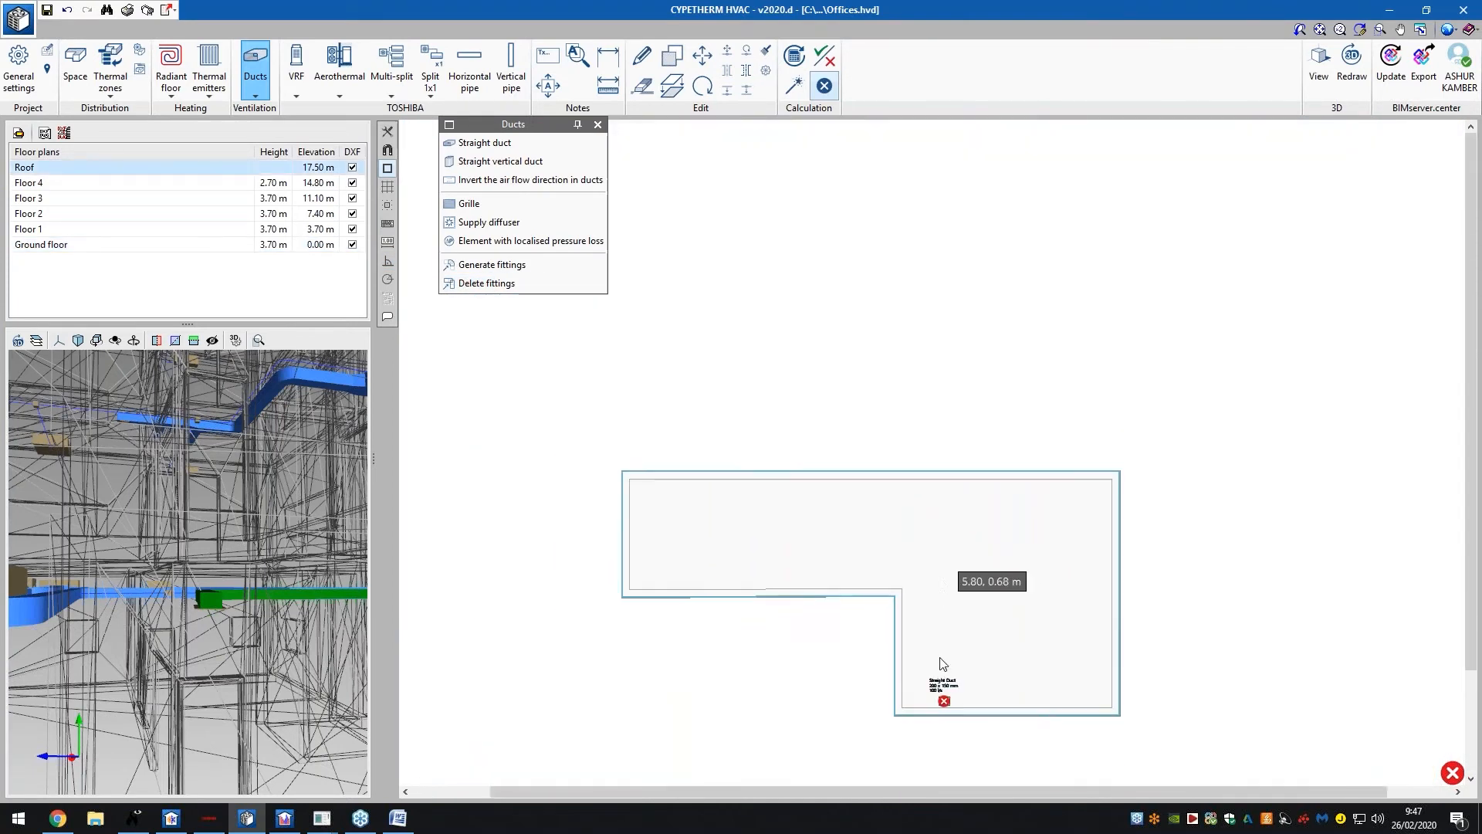
pyautogui.scroll(3, 947, 764)
pyautogui.click(490, 204)
pyautogui.click(937, 660)
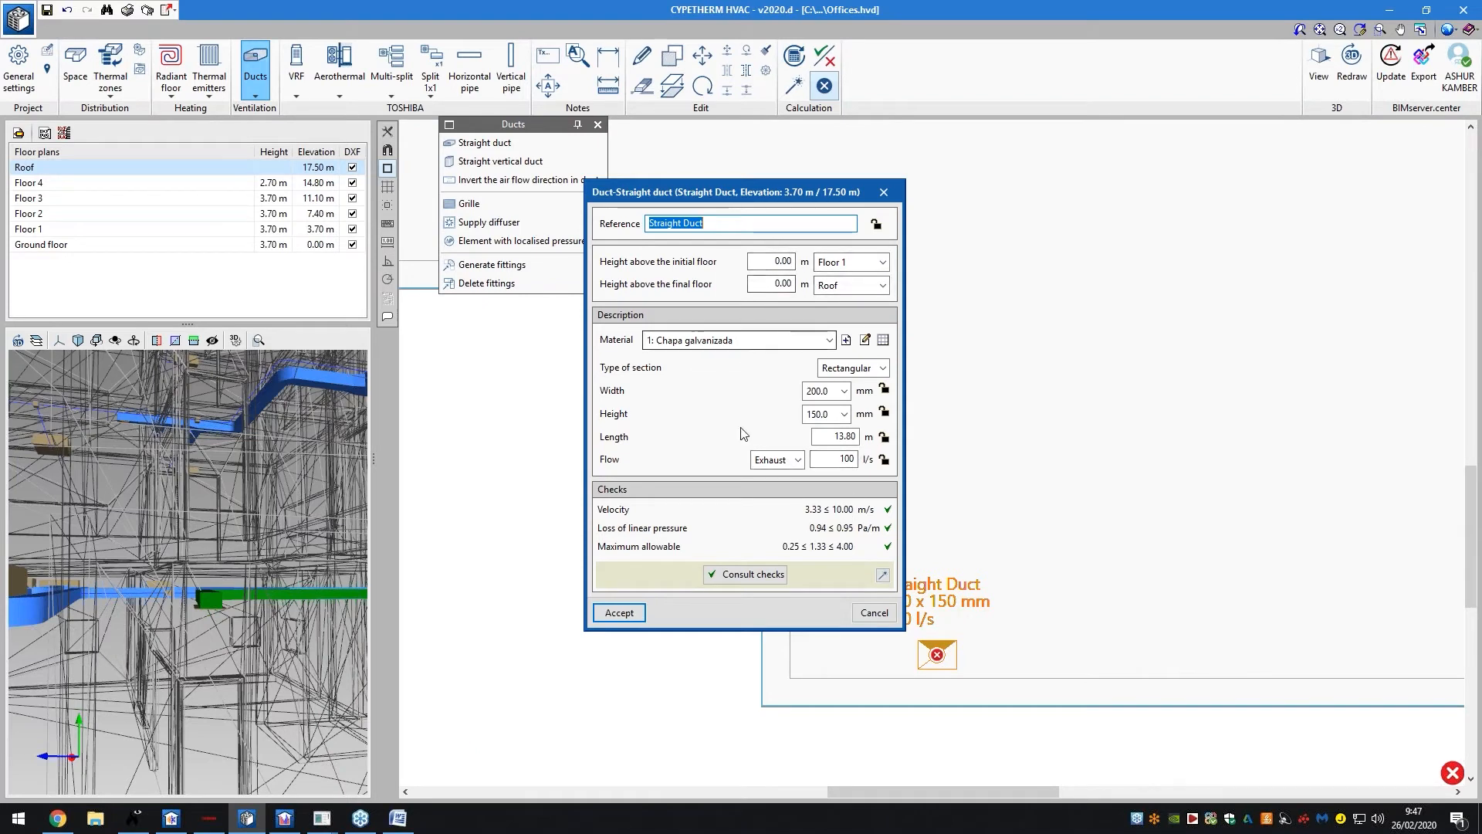
pyautogui.click(645, 611)
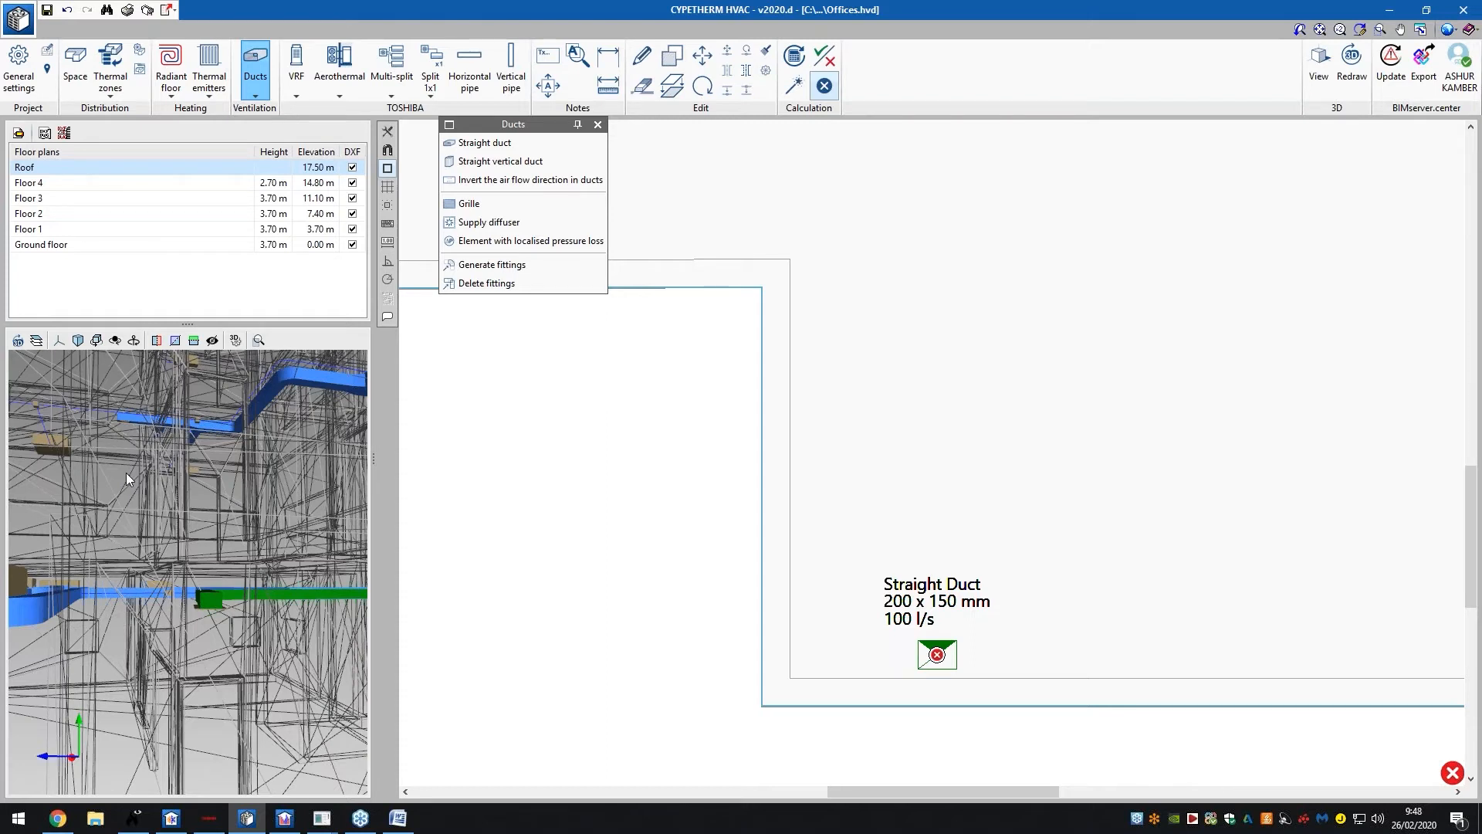
pyautogui.moveTo(158, 494); pyautogui.dragTo(212, 533, button='middle')
pyautogui.scroll(-3, 173, 497)
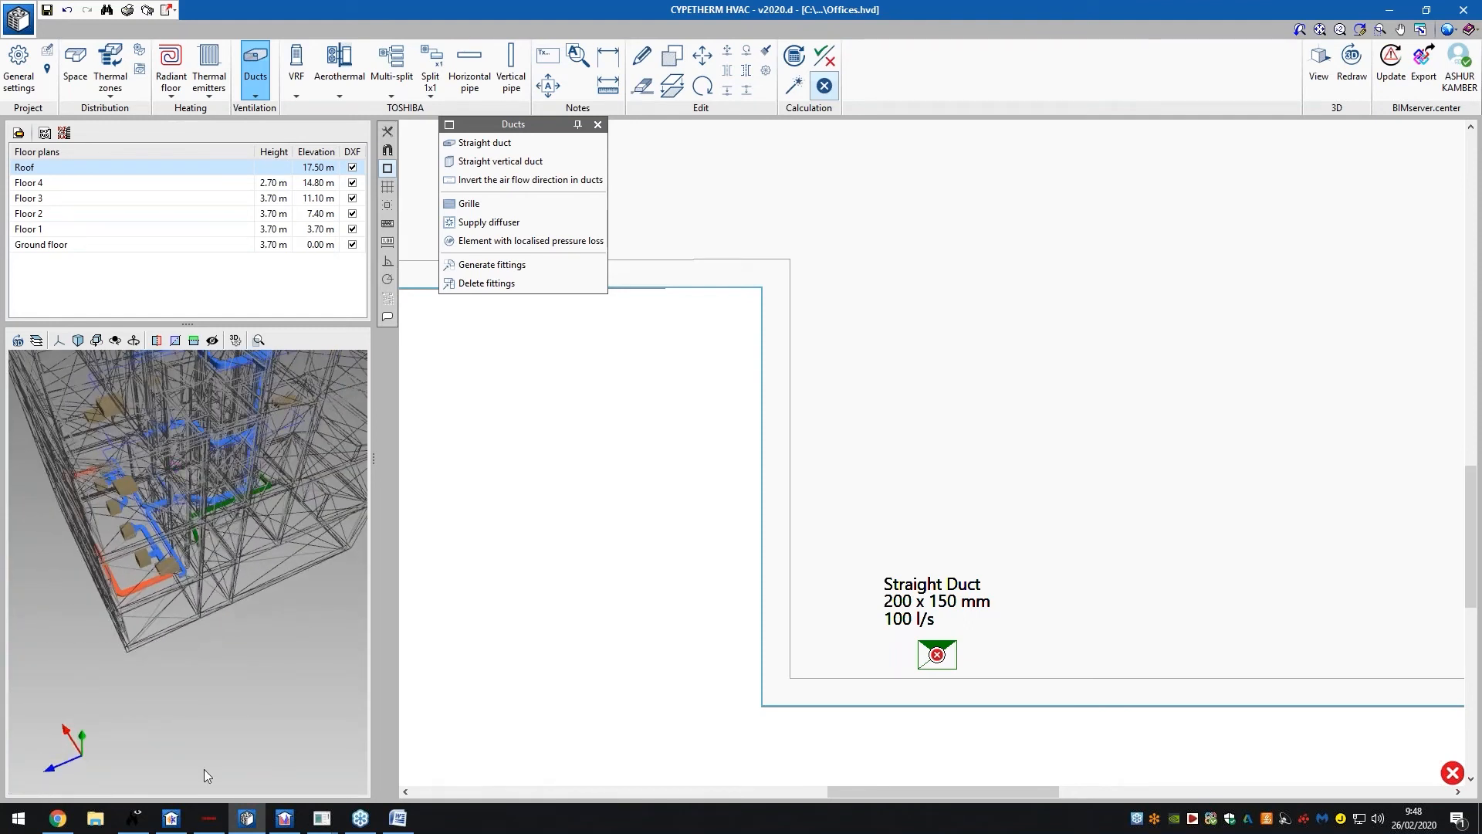
pyautogui.scroll(3, 205, 765)
pyautogui.scroll(3, 223, 468)
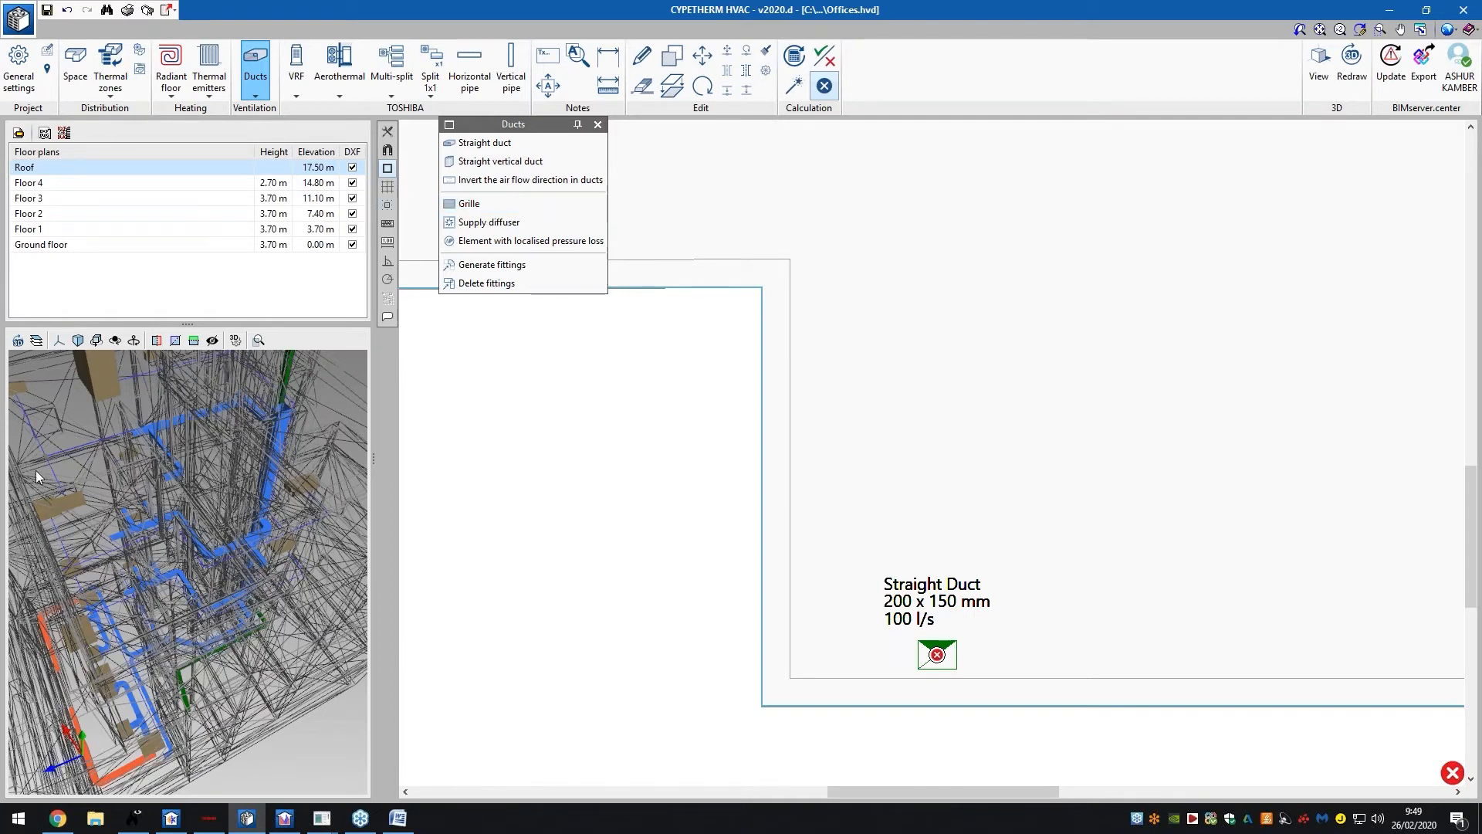
pyautogui.scroll(-1, 399, 575)
pyautogui.moveTo(166, 544); pyautogui.dragTo(270, 510)
pyautogui.click(189, 244)
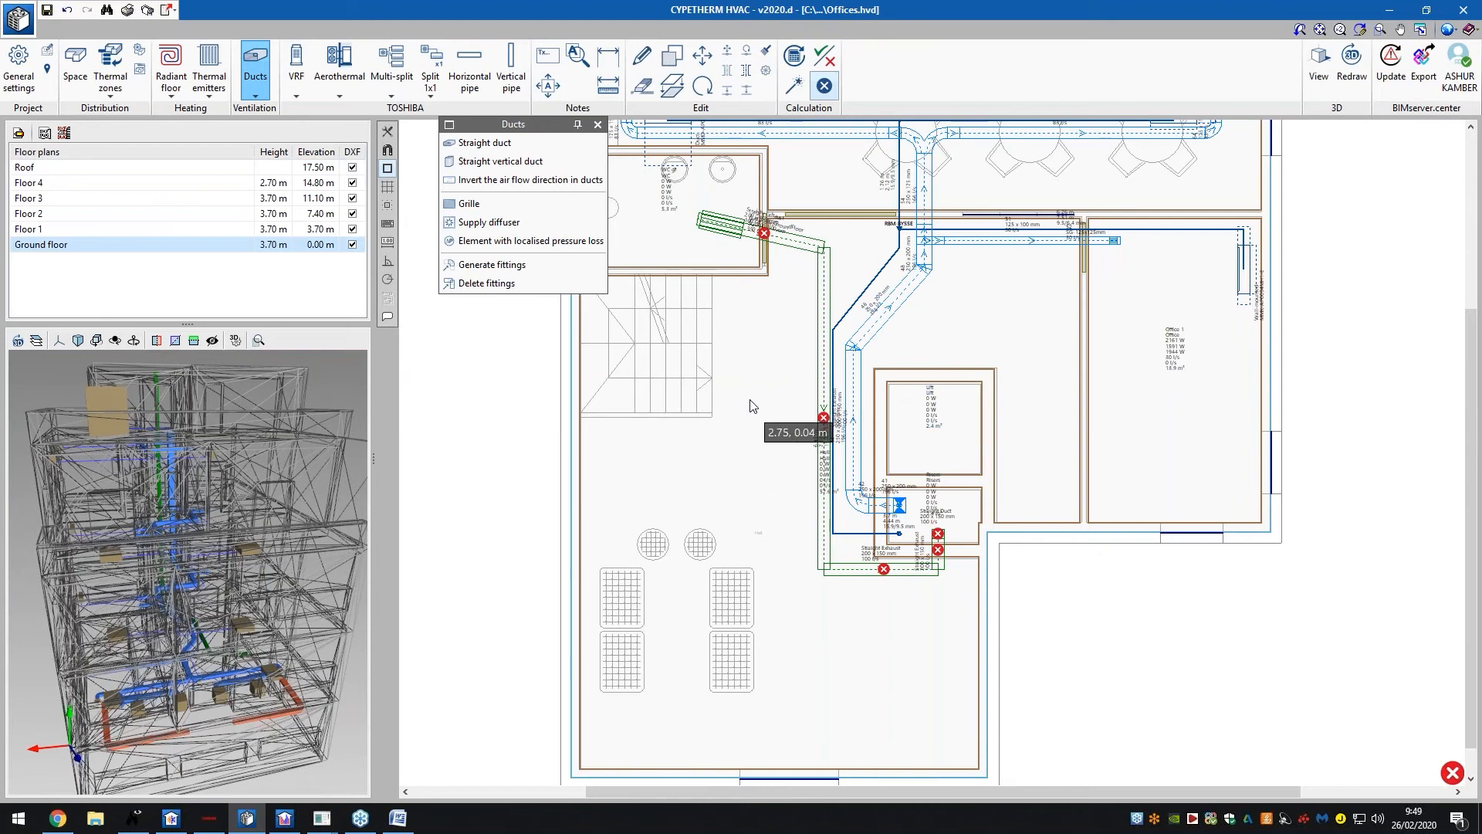
pyautogui.scroll(-4, 753, 409)
pyautogui.scroll(5, 868, 263)
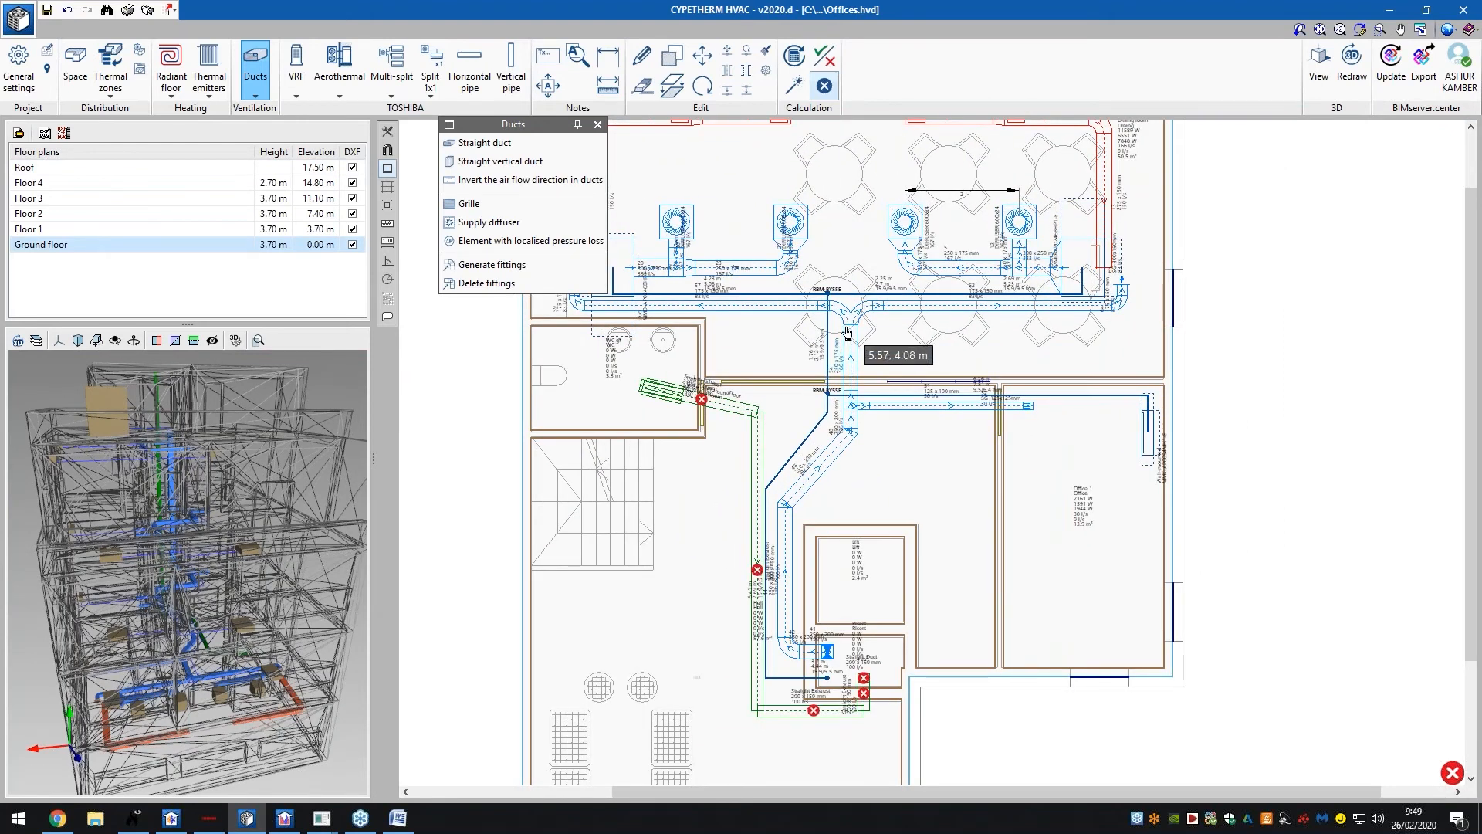
pyautogui.scroll(-3, 847, 332)
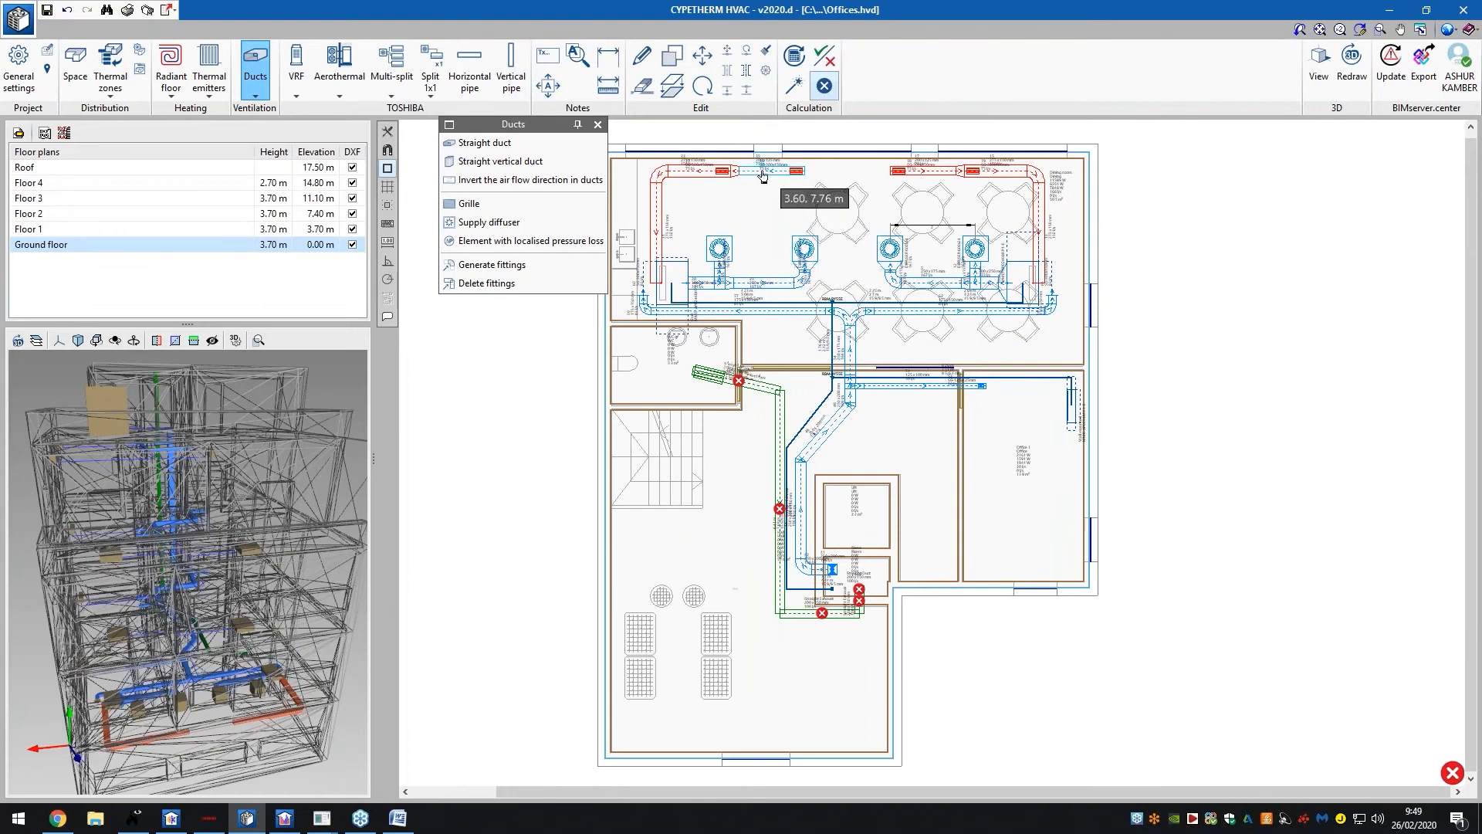
pyautogui.click(763, 176)
pyautogui.click(867, 204)
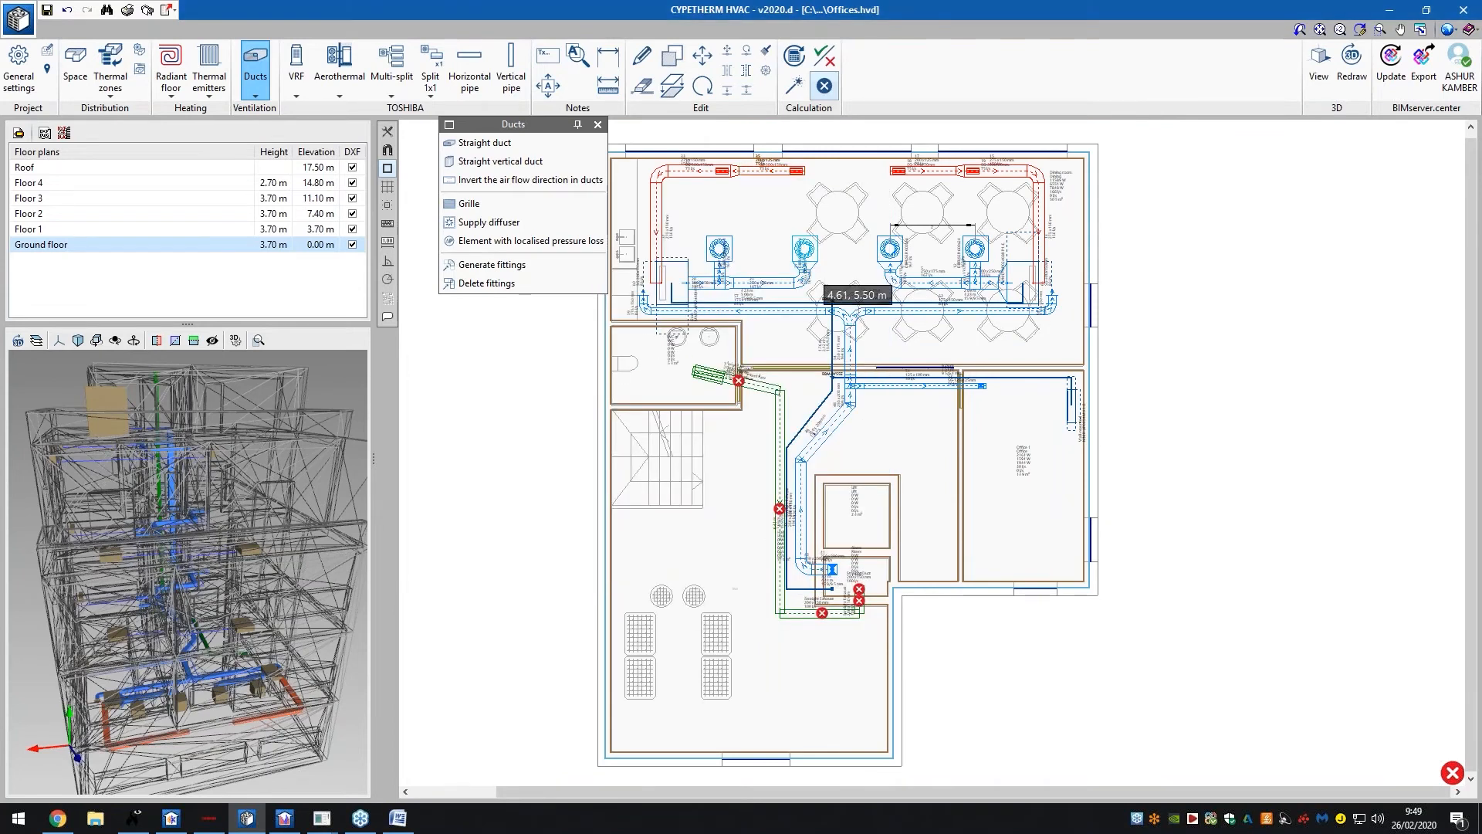
pyautogui.click(833, 307)
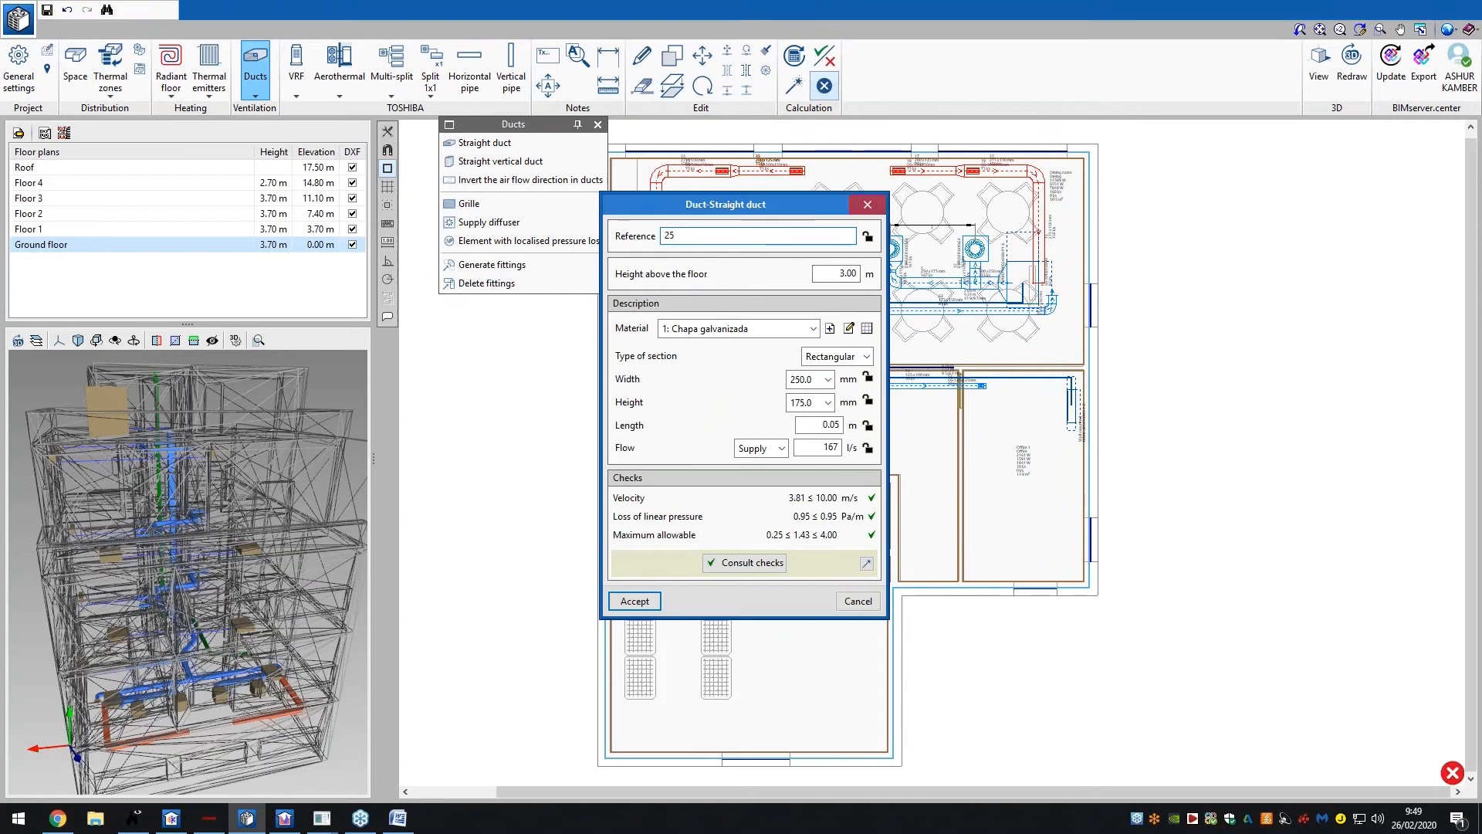
pyautogui.click(868, 205)
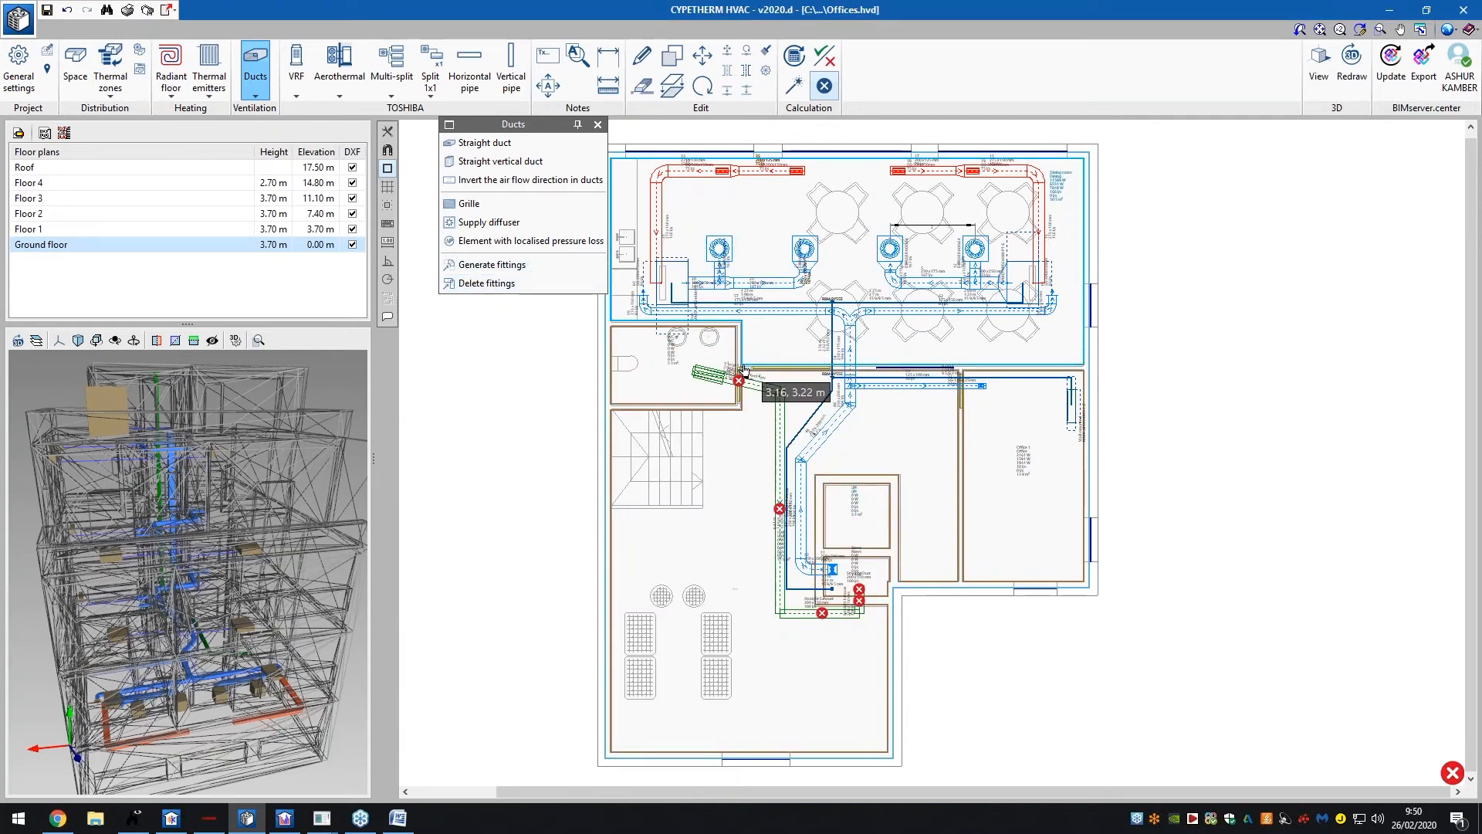
pyautogui.click(767, 385)
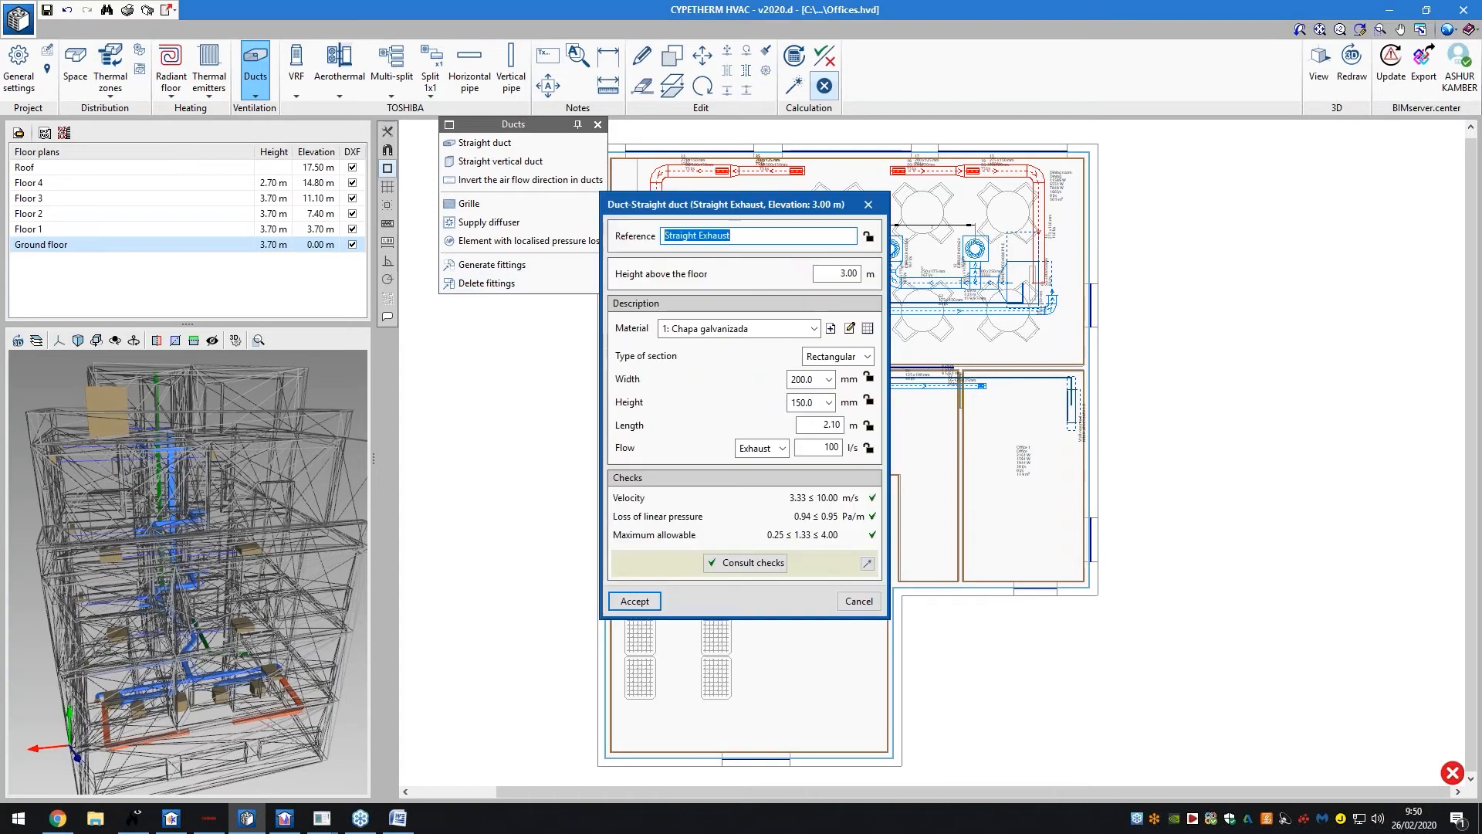
pyautogui.click(868, 205)
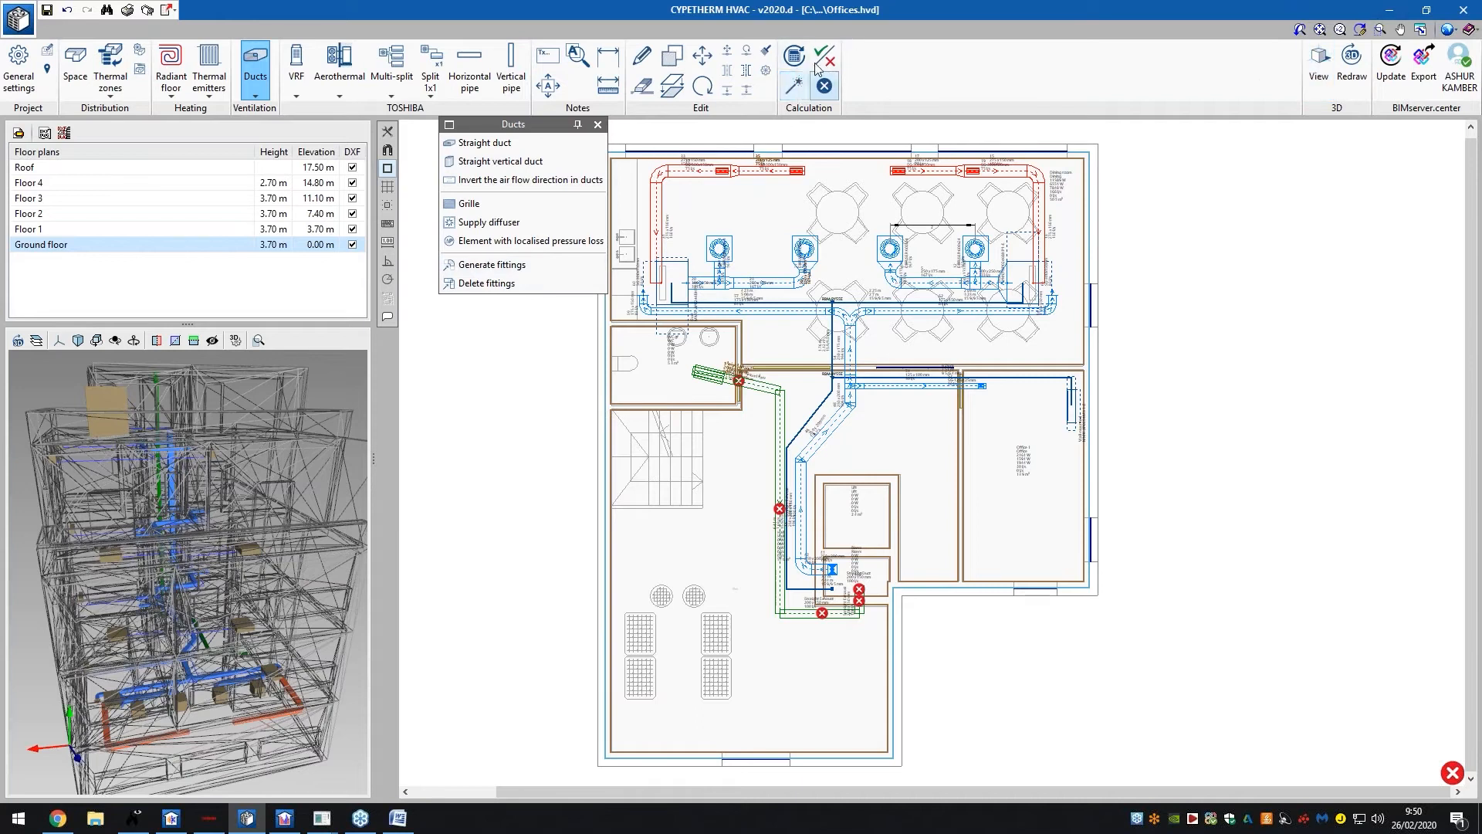
pyautogui.click(128, 11)
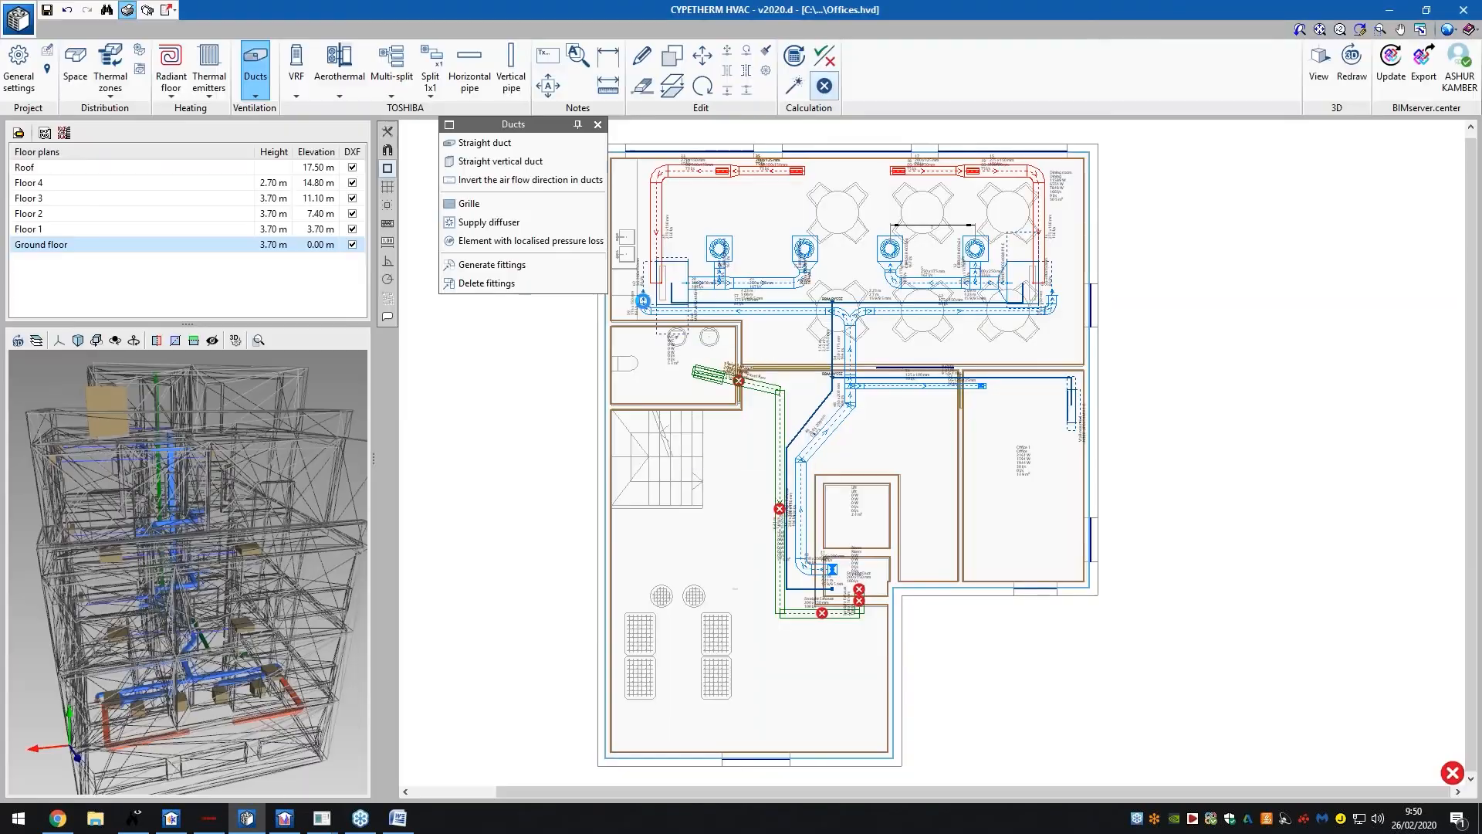
# Page through the five-page VRF TOSHIBA report and back, close it, and select Ducts
pyautogui.click(702, 442)
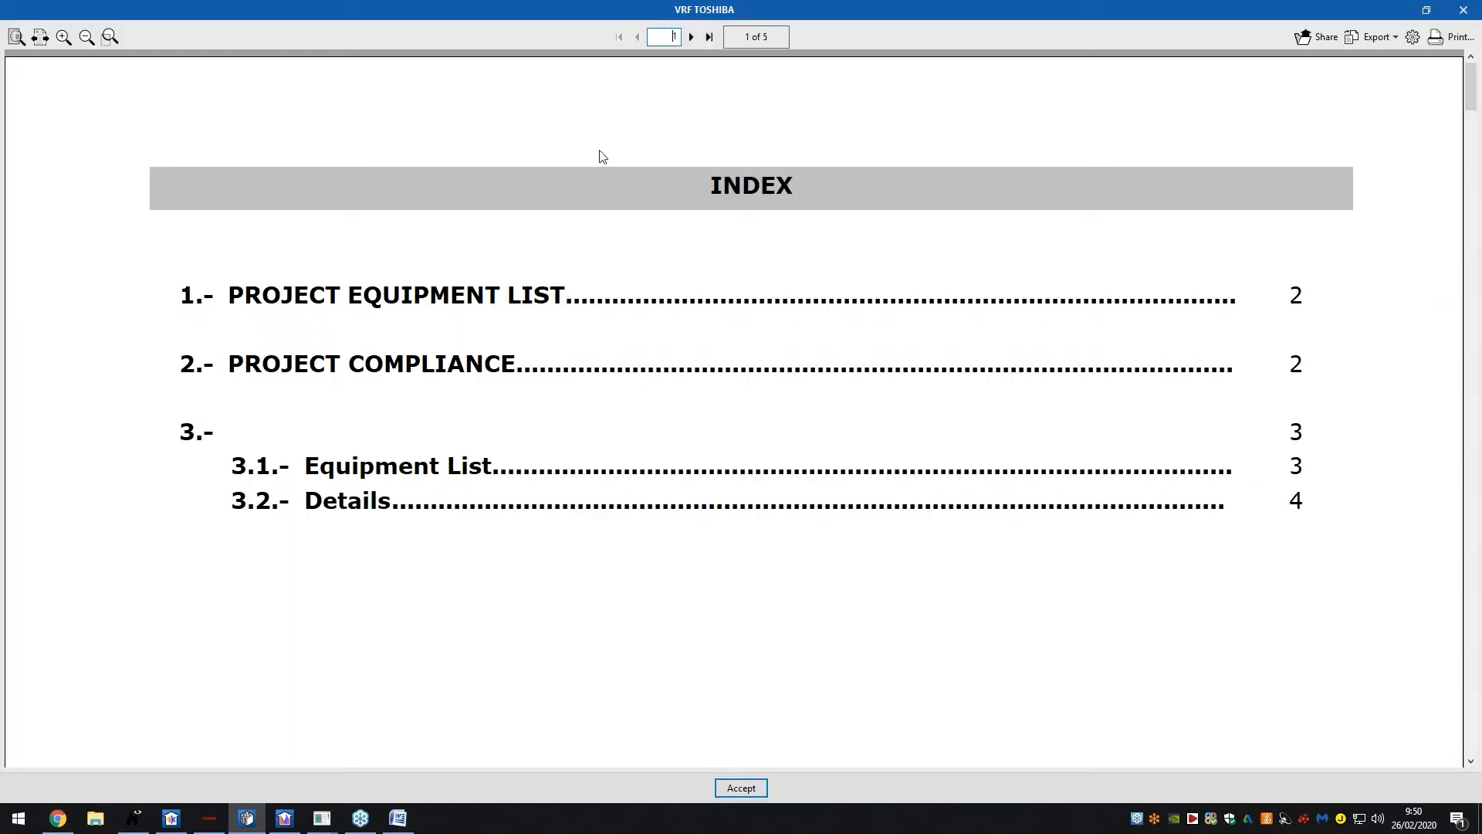
pyautogui.click(40, 37)
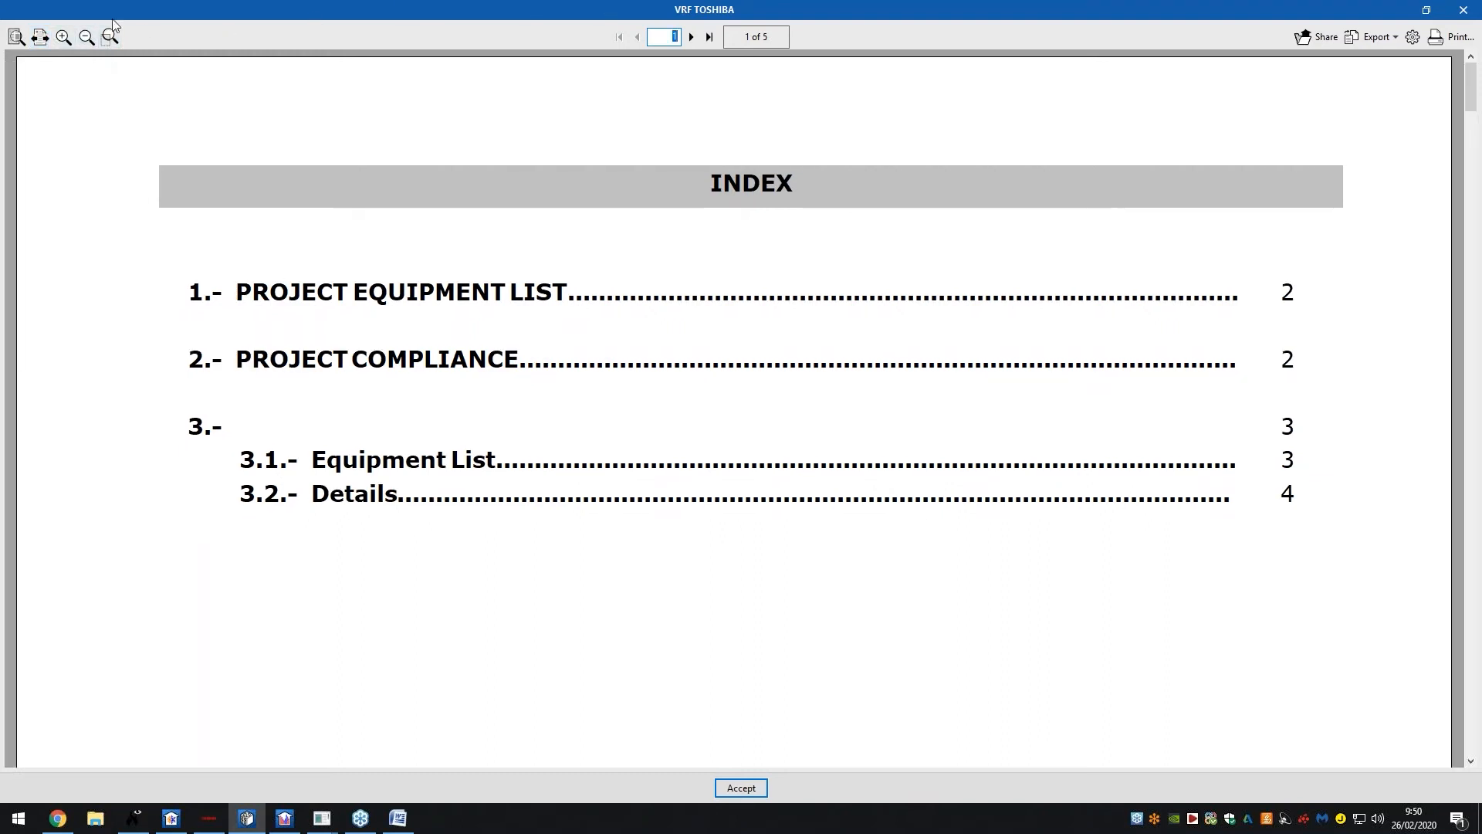
pyautogui.click(16, 36)
pyautogui.click(706, 36)
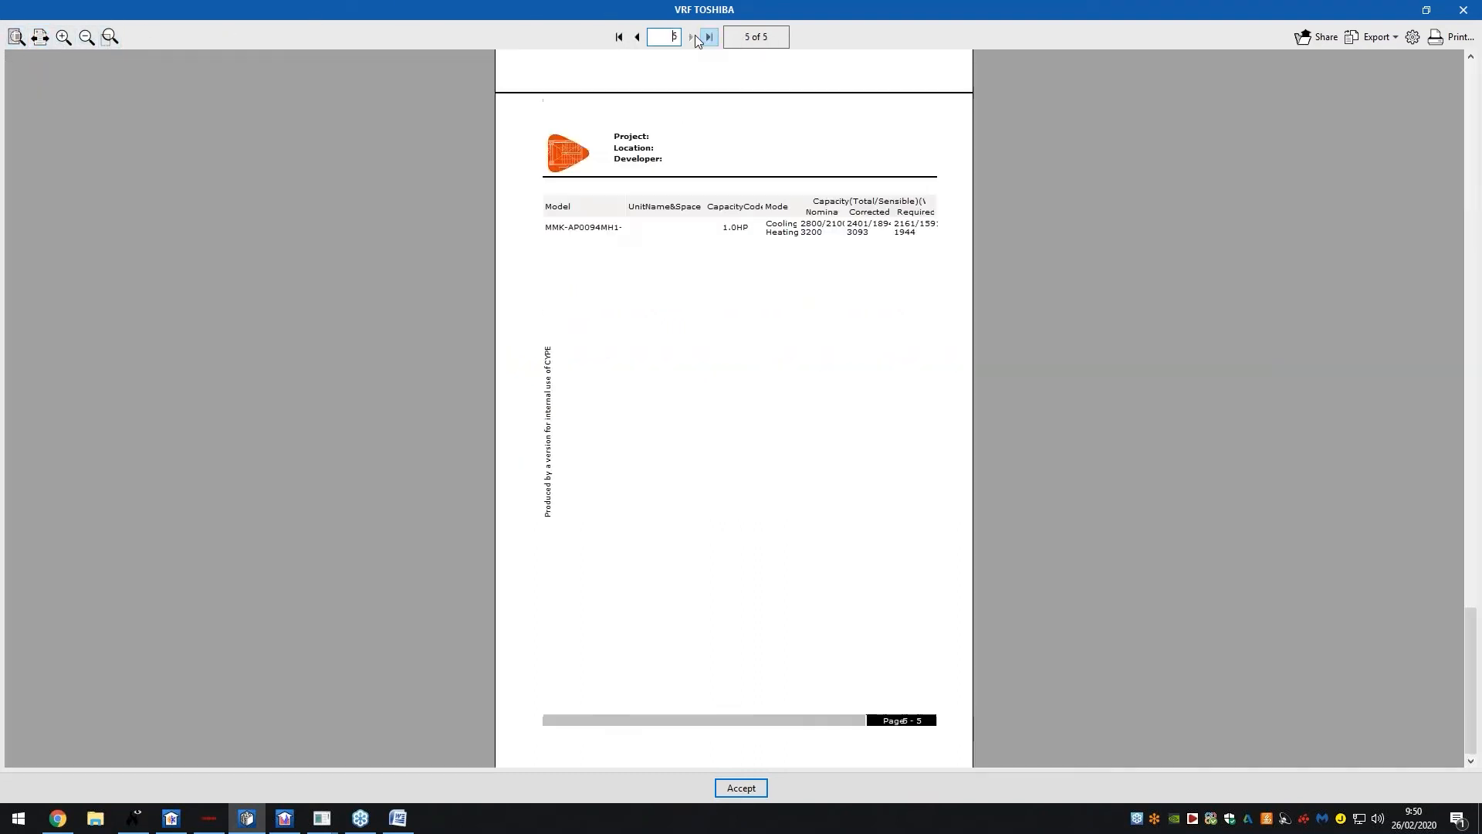
pyautogui.doubleClick(638, 36)
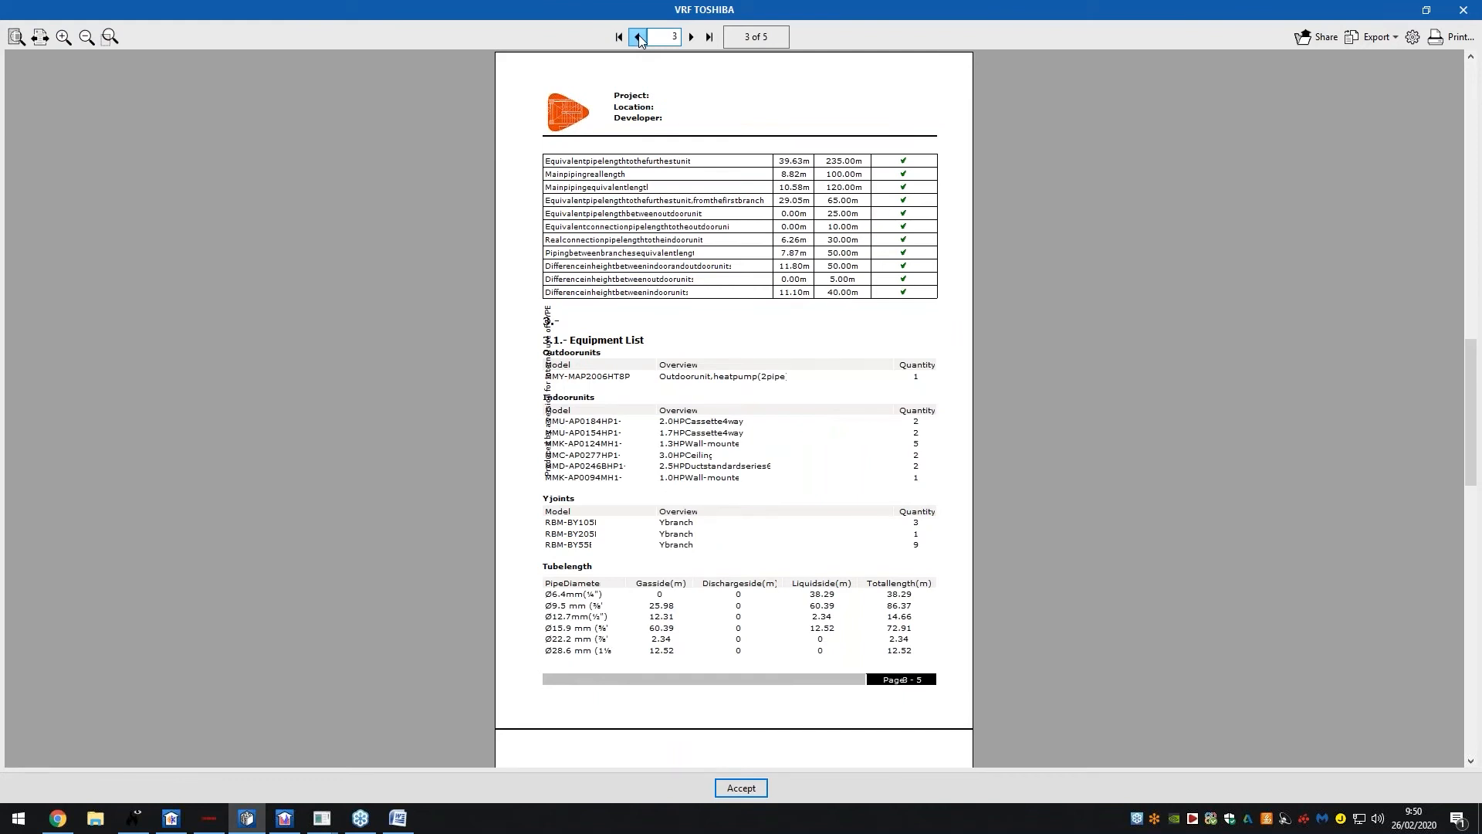
pyautogui.click(638, 36)
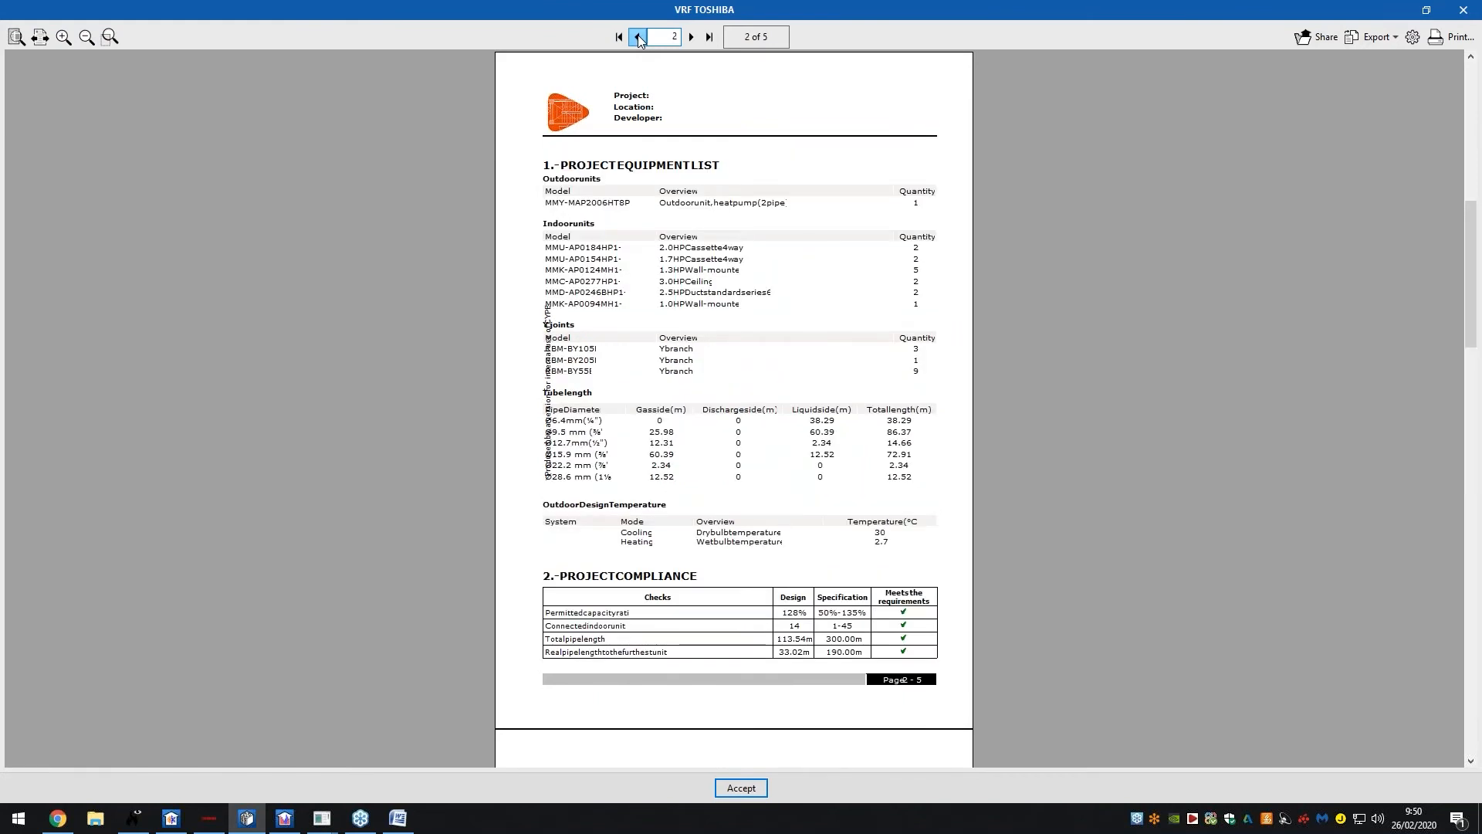
pyautogui.click(637, 37)
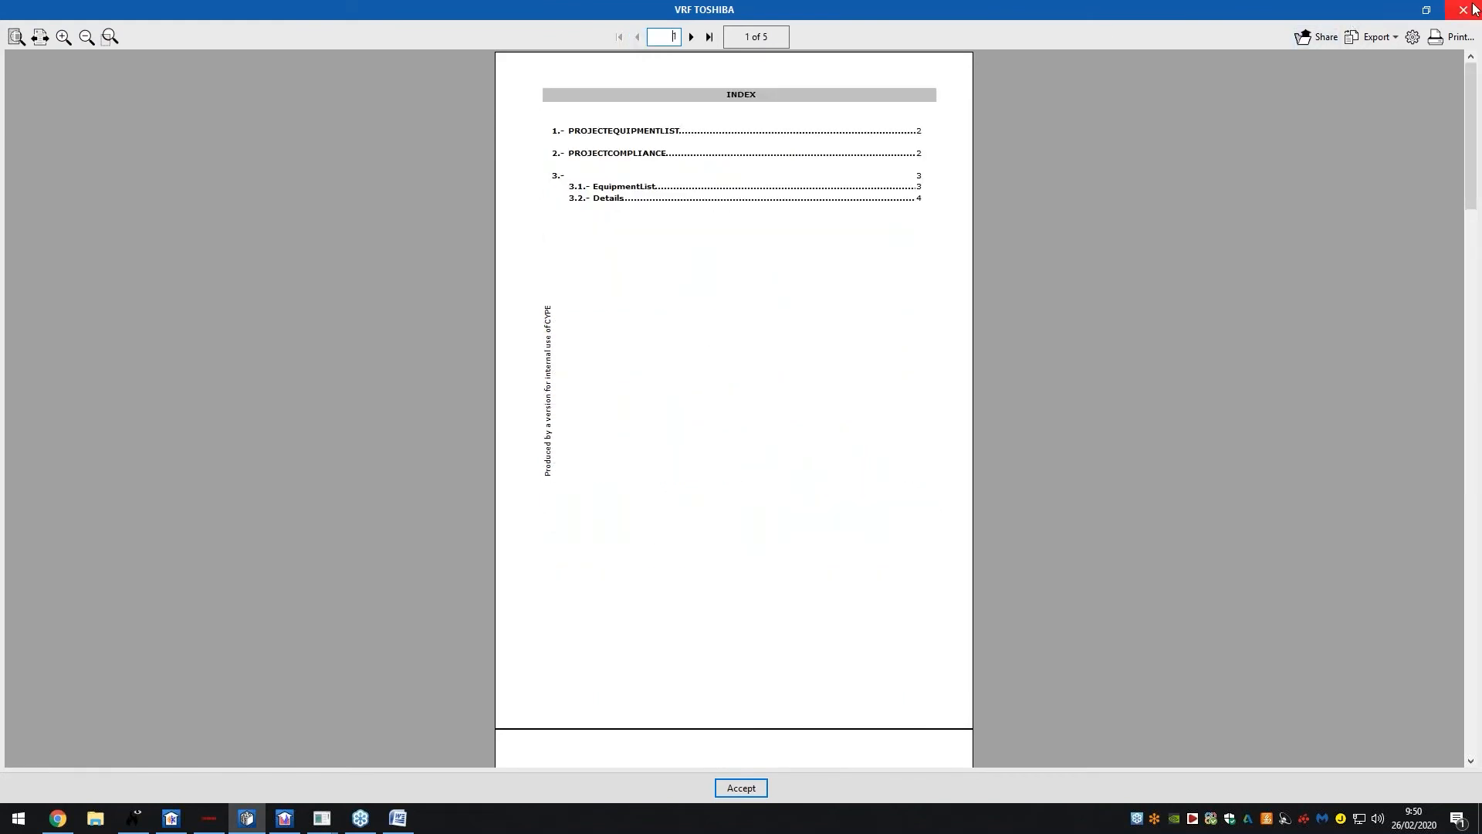
pyautogui.click(1473, 9)
pyautogui.click(697, 399)
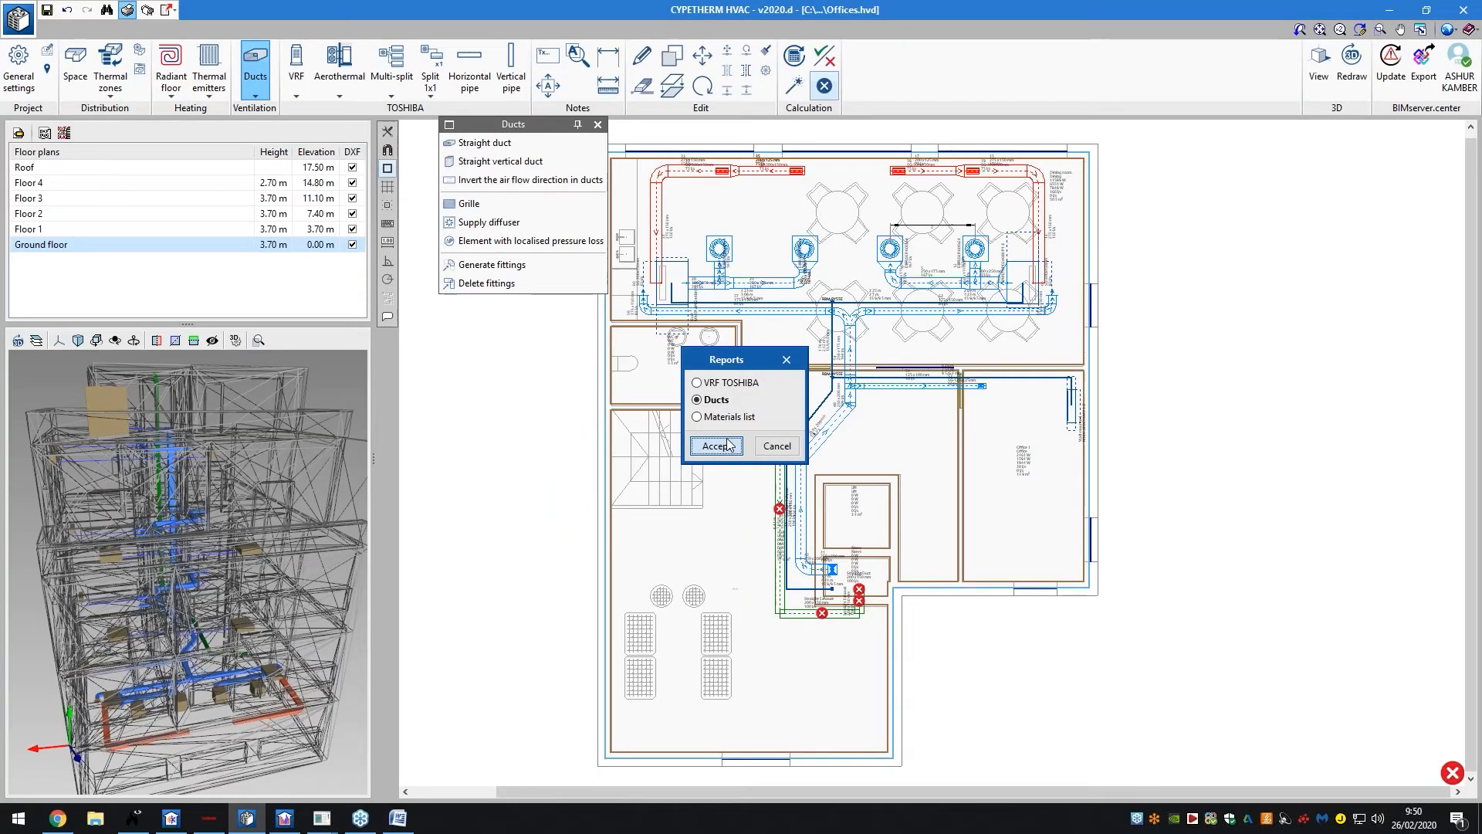
# Page through the three-page Ducts report at page width, then close it
pyautogui.click(716, 445)
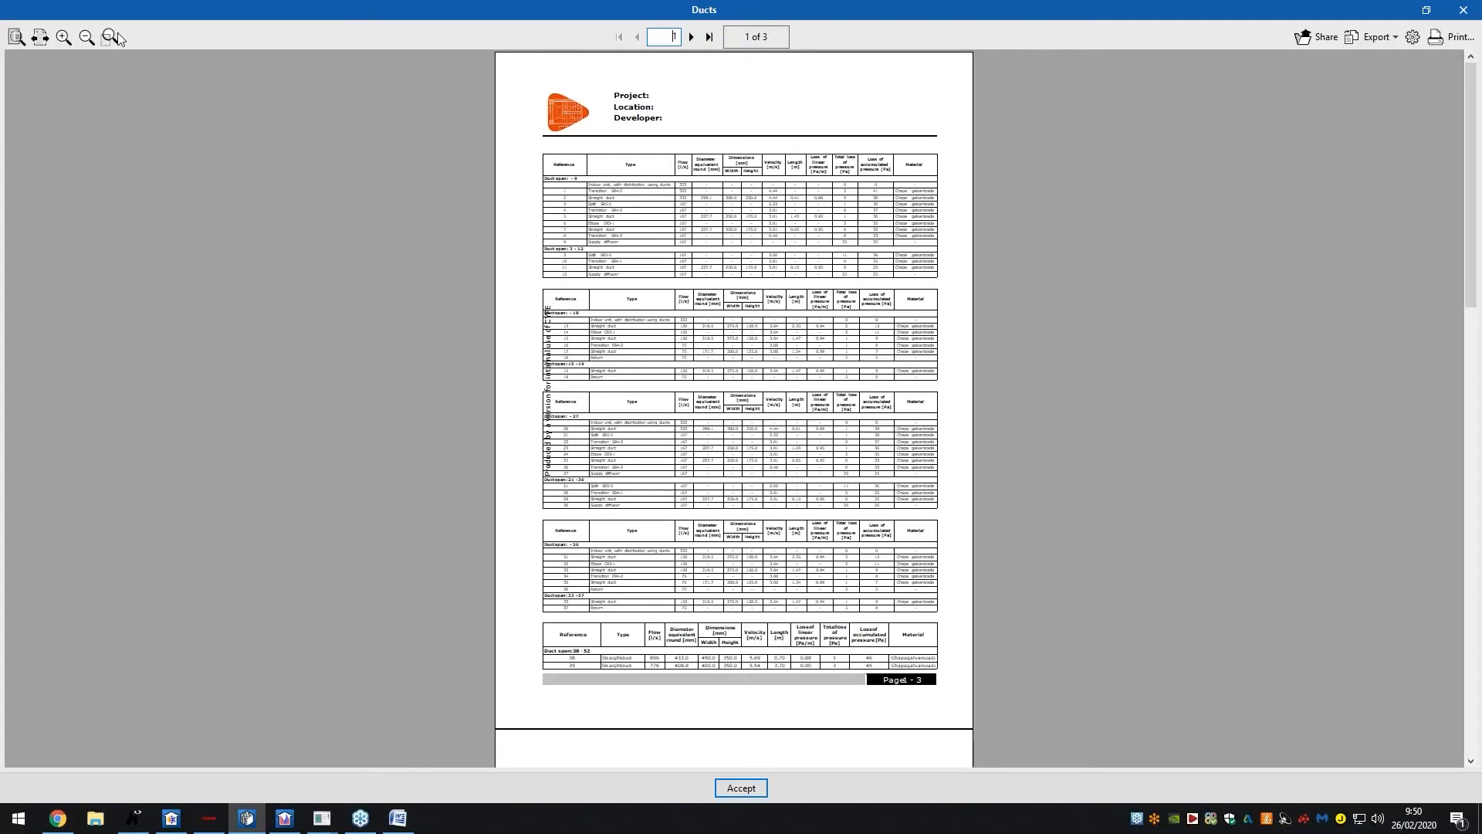
pyautogui.click(40, 36)
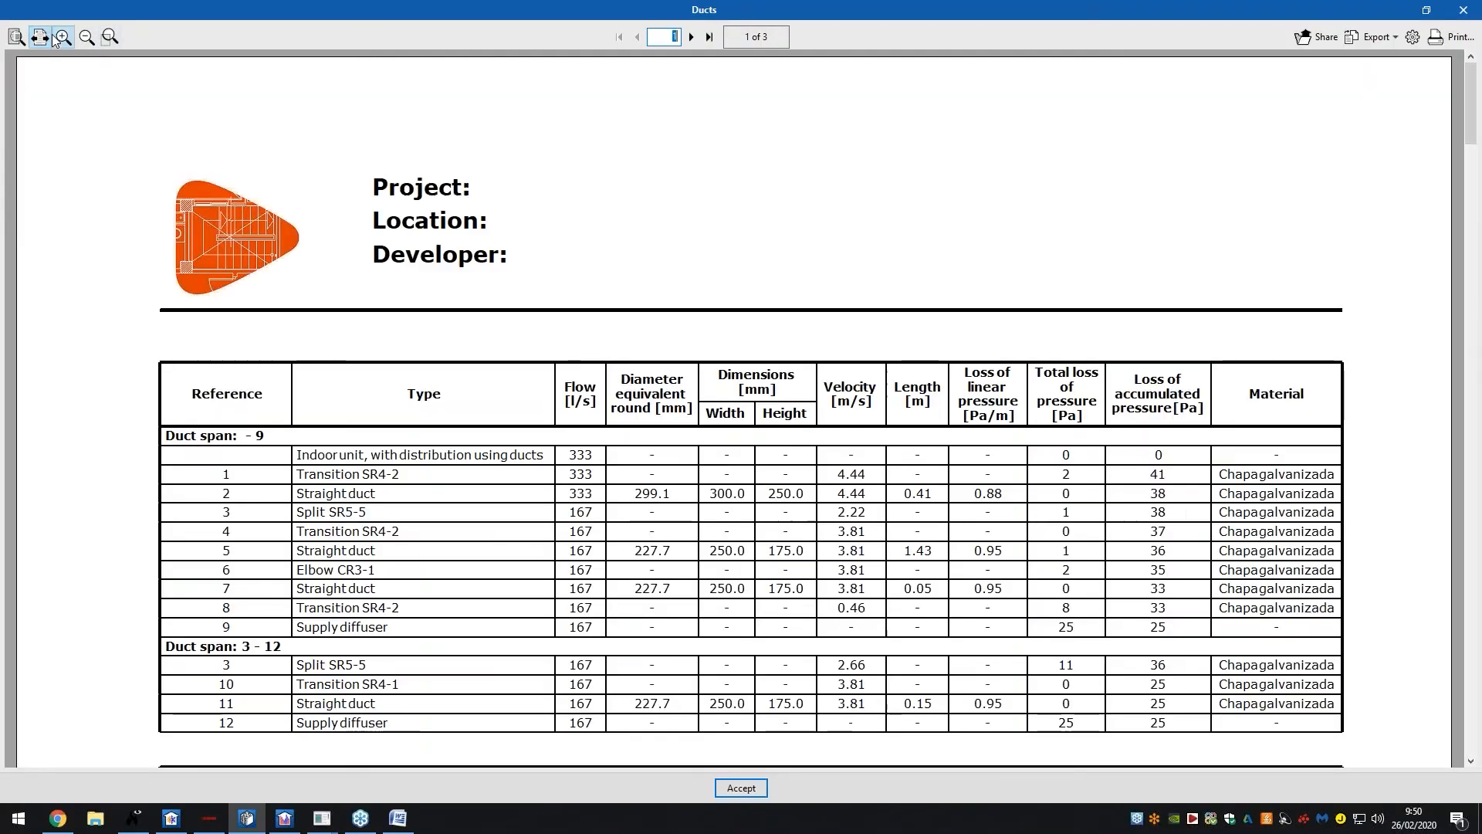
pyautogui.click(691, 36)
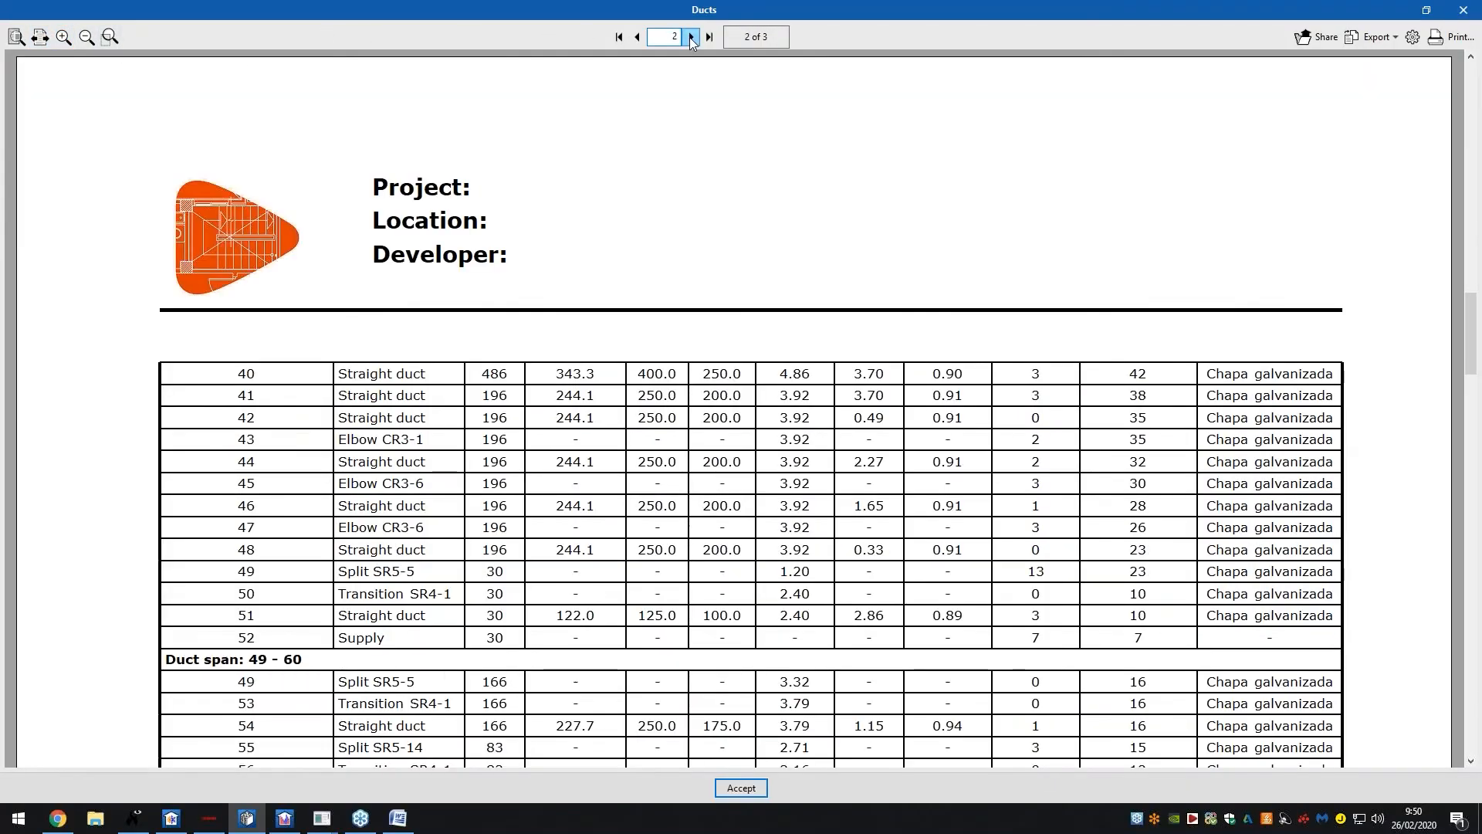
pyautogui.click(691, 36)
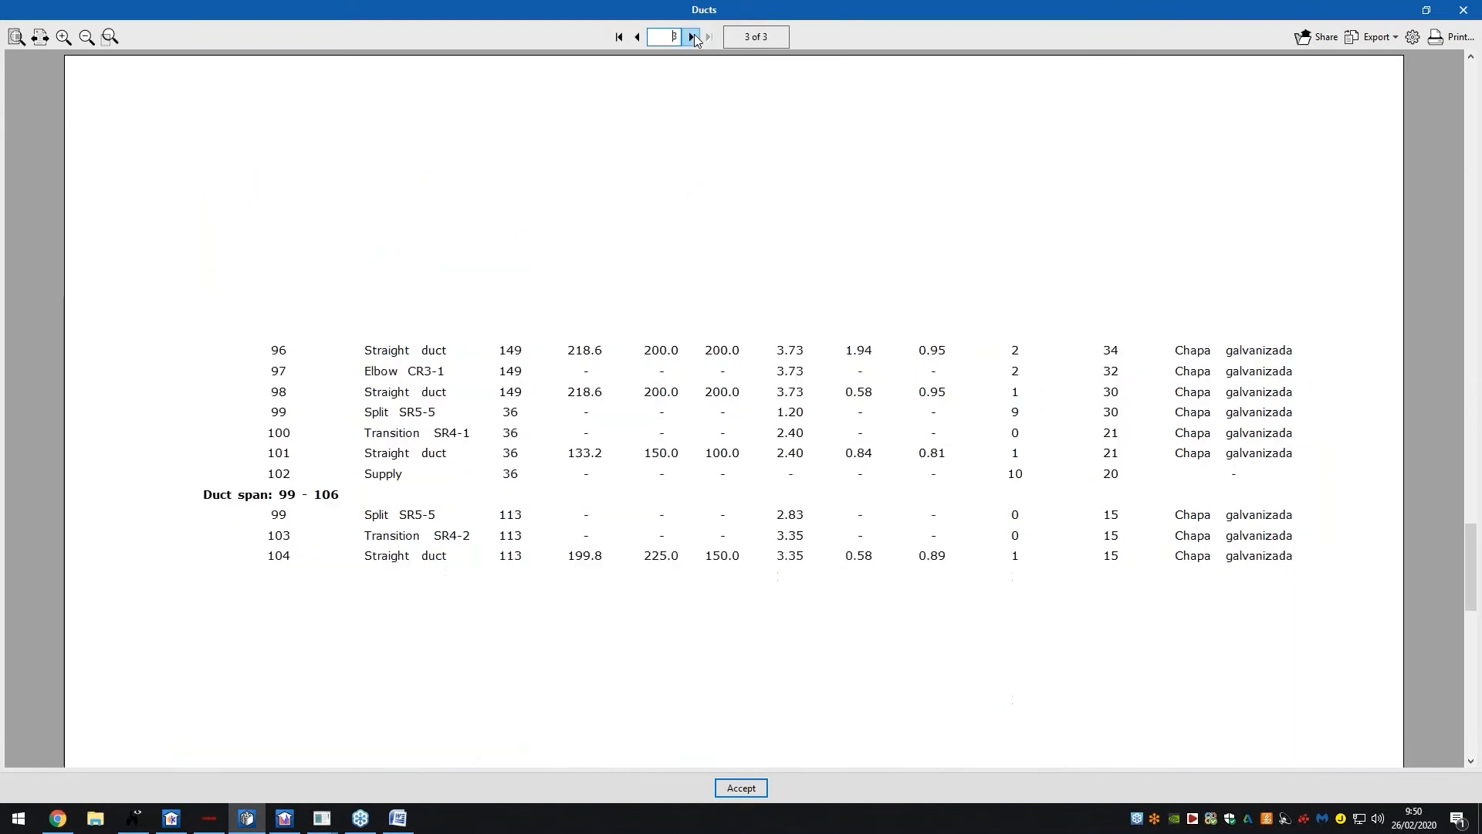
pyautogui.scroll(-2, 652, 255)
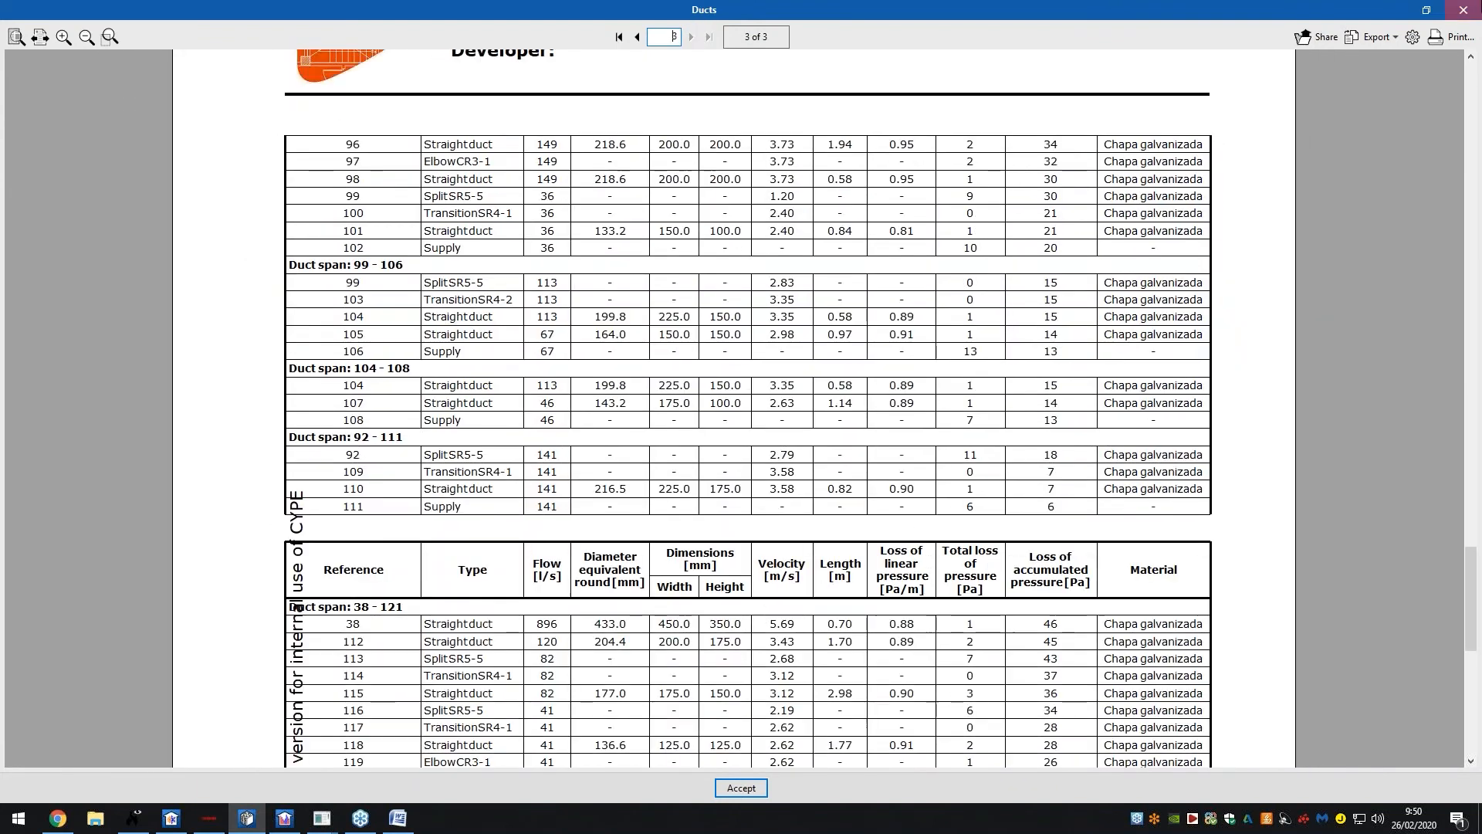
pyautogui.click(1463, 9)
# Open the Materials list report on page 2, showing duct, VRF and refrigerant pipe quantities
pyautogui.click(729, 417)
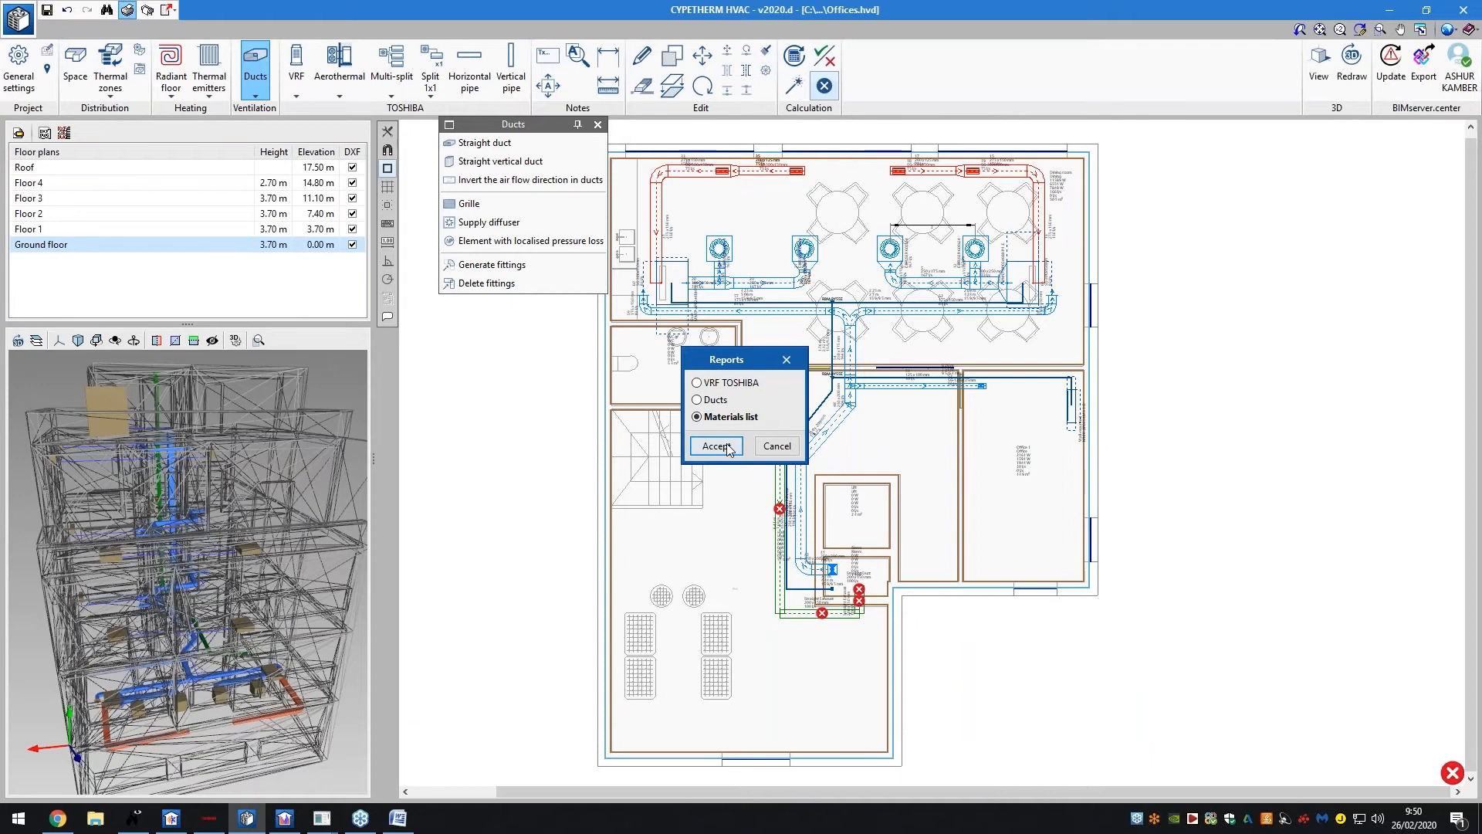
pyautogui.click(717, 445)
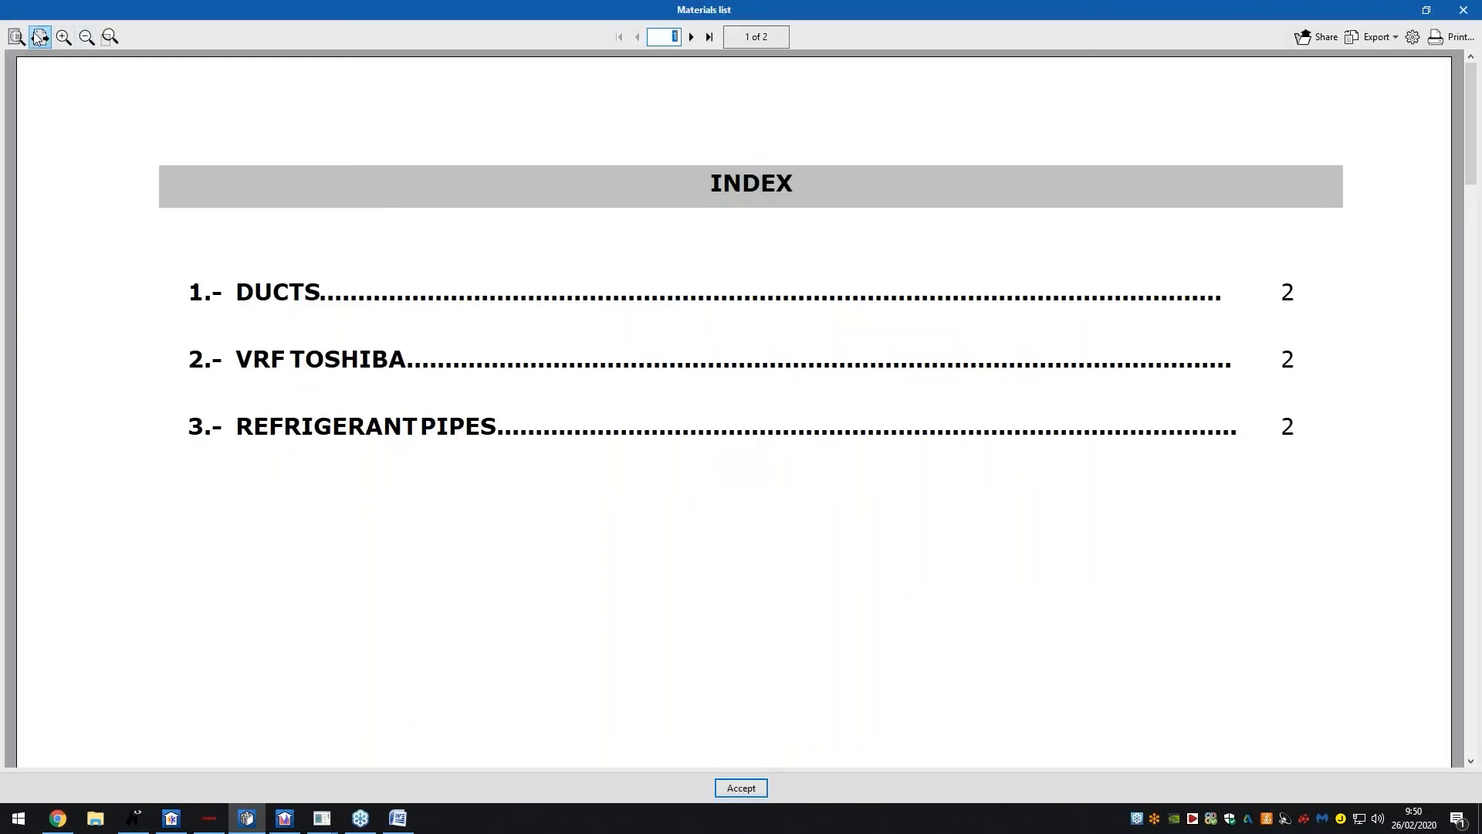
pyautogui.click(16, 36)
pyautogui.click(694, 37)
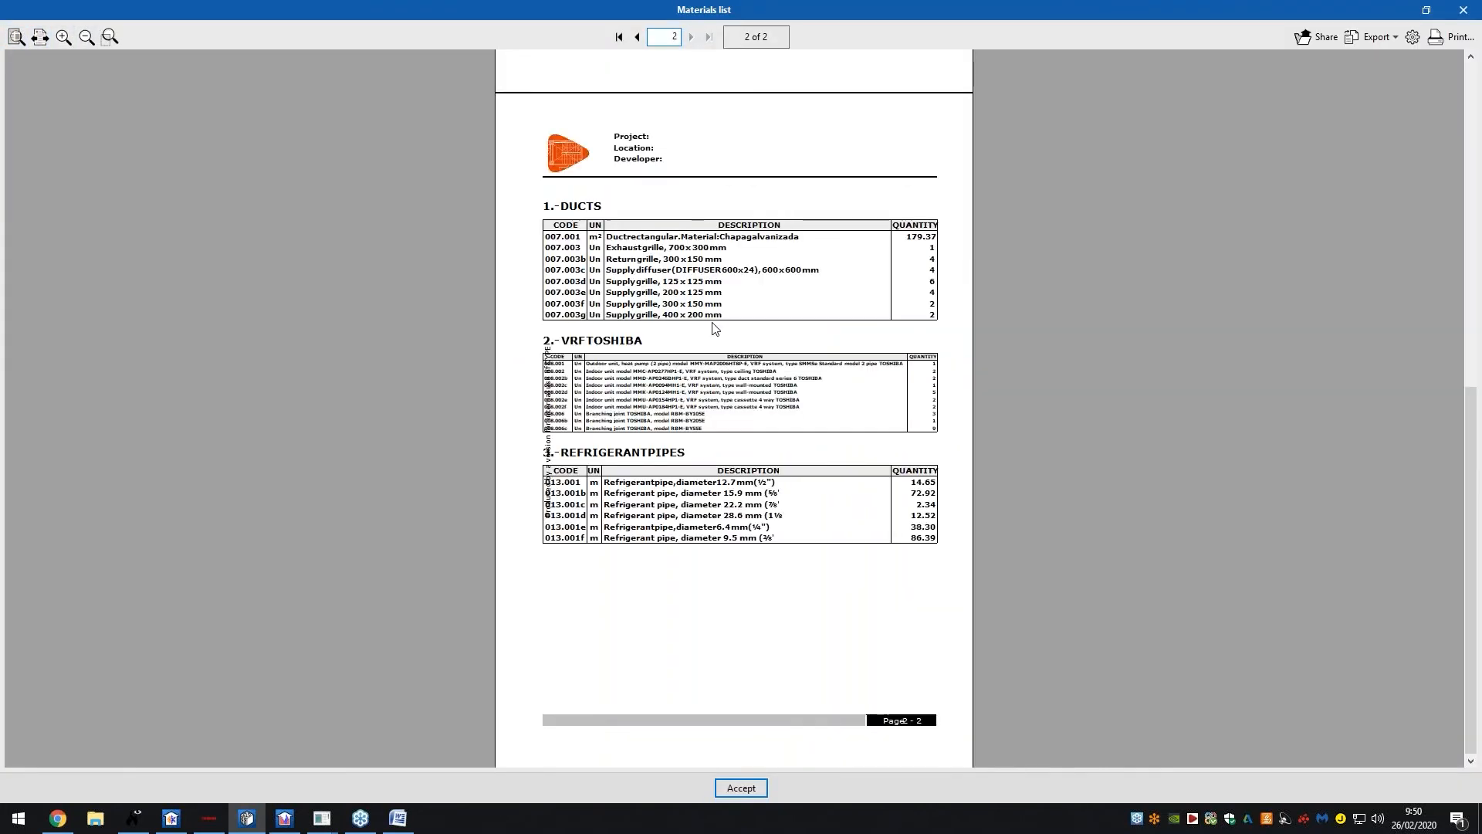
pyautogui.keyDown('ctrl'); pyautogui.scroll(3, 762, 345); pyautogui.keyUp('ctrl')
pyautogui.scroll(-3, 762, 345)
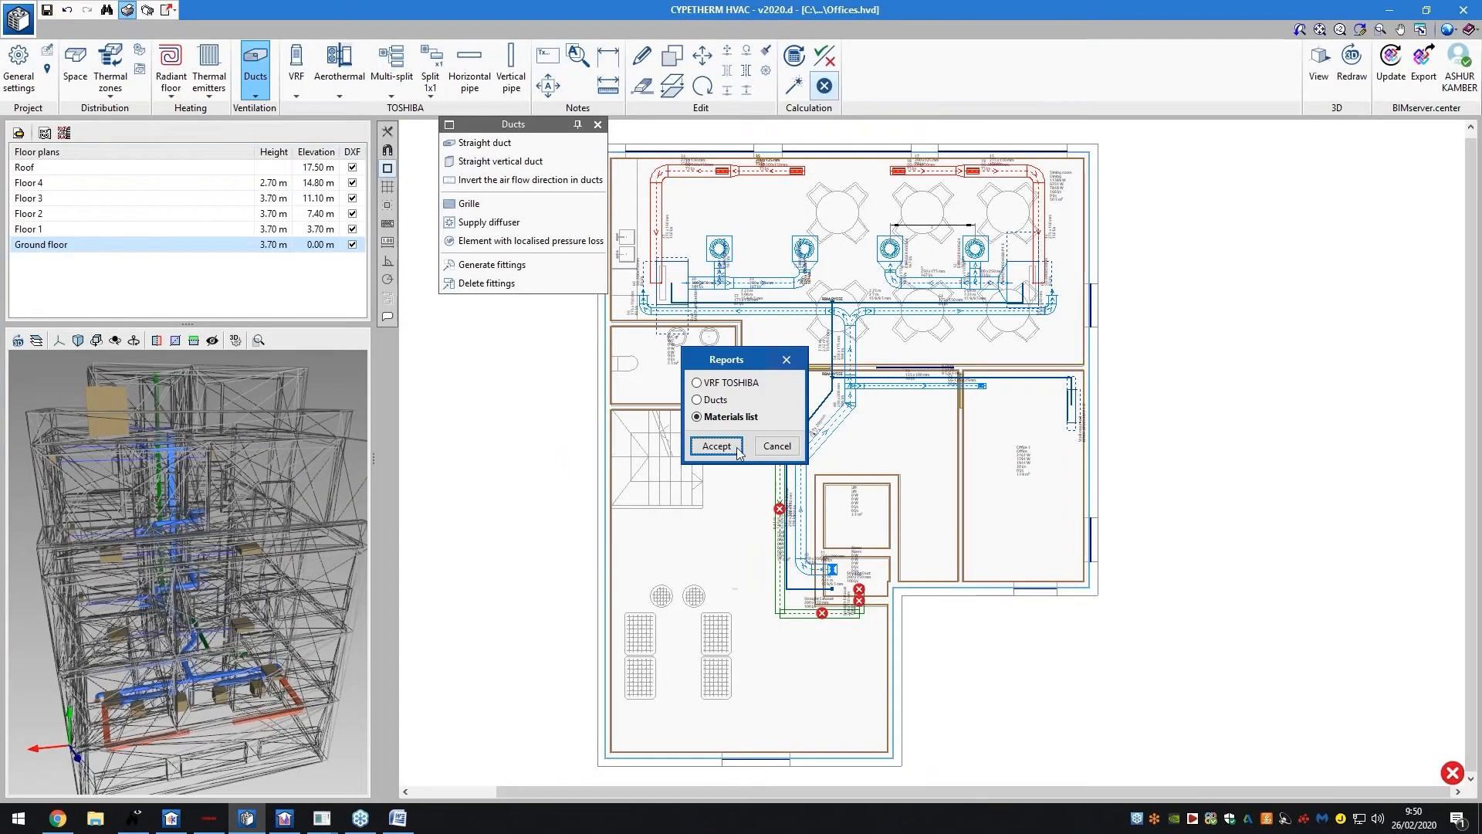
pyautogui.click(733, 447)
pyautogui.keyDown('ctrl'); pyautogui.scroll(-3, 760, 284); pyautogui.keyUp('ctrl')
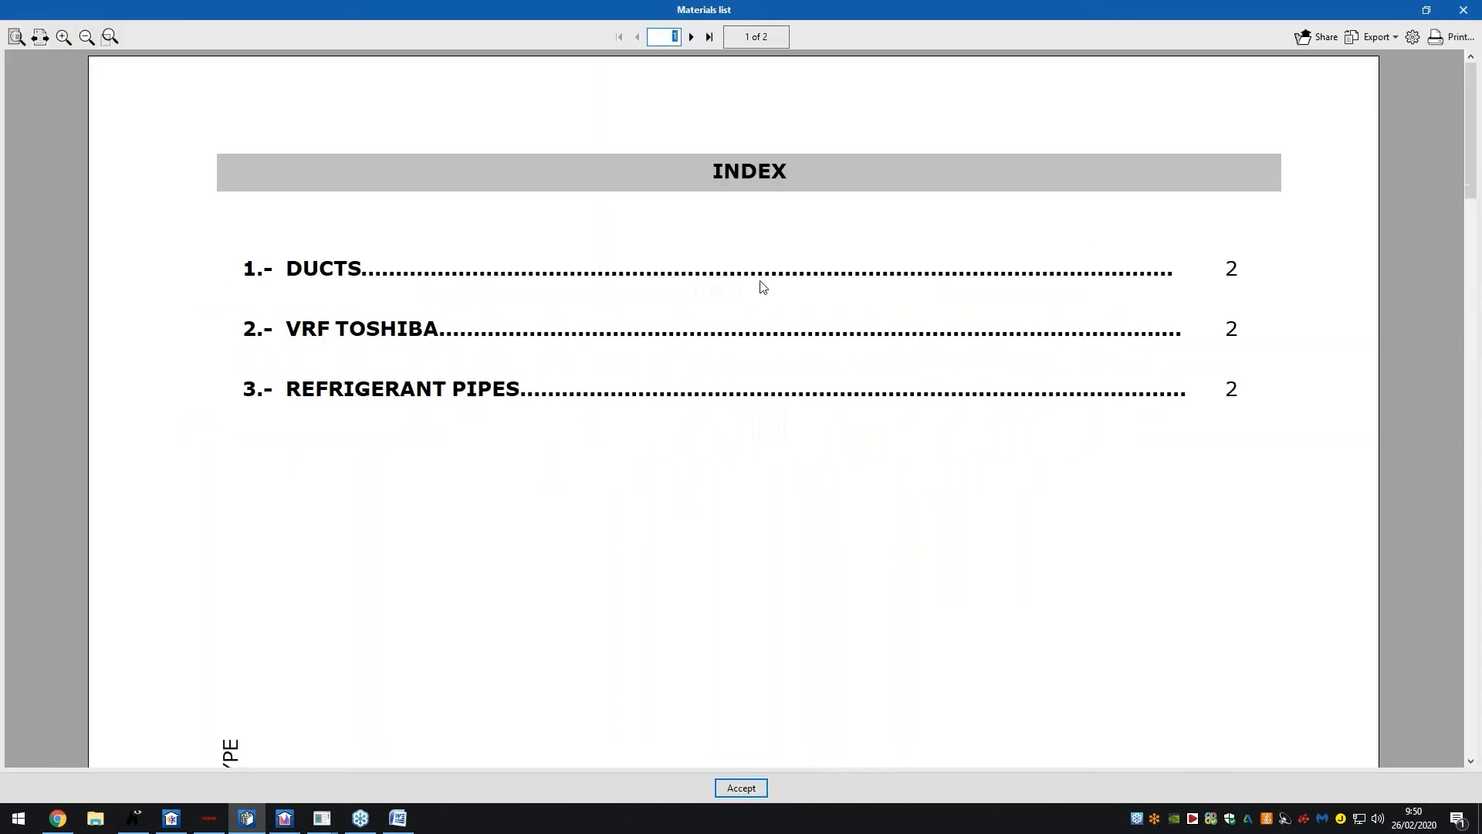
pyautogui.click(691, 36)
pyautogui.keyDown('ctrl'); pyautogui.scroll(-2, 763, 210); pyautogui.keyUp('ctrl')
pyautogui.keyDown('ctrl'); pyautogui.scroll(-1, 763, 209); pyautogui.keyUp('ctrl')
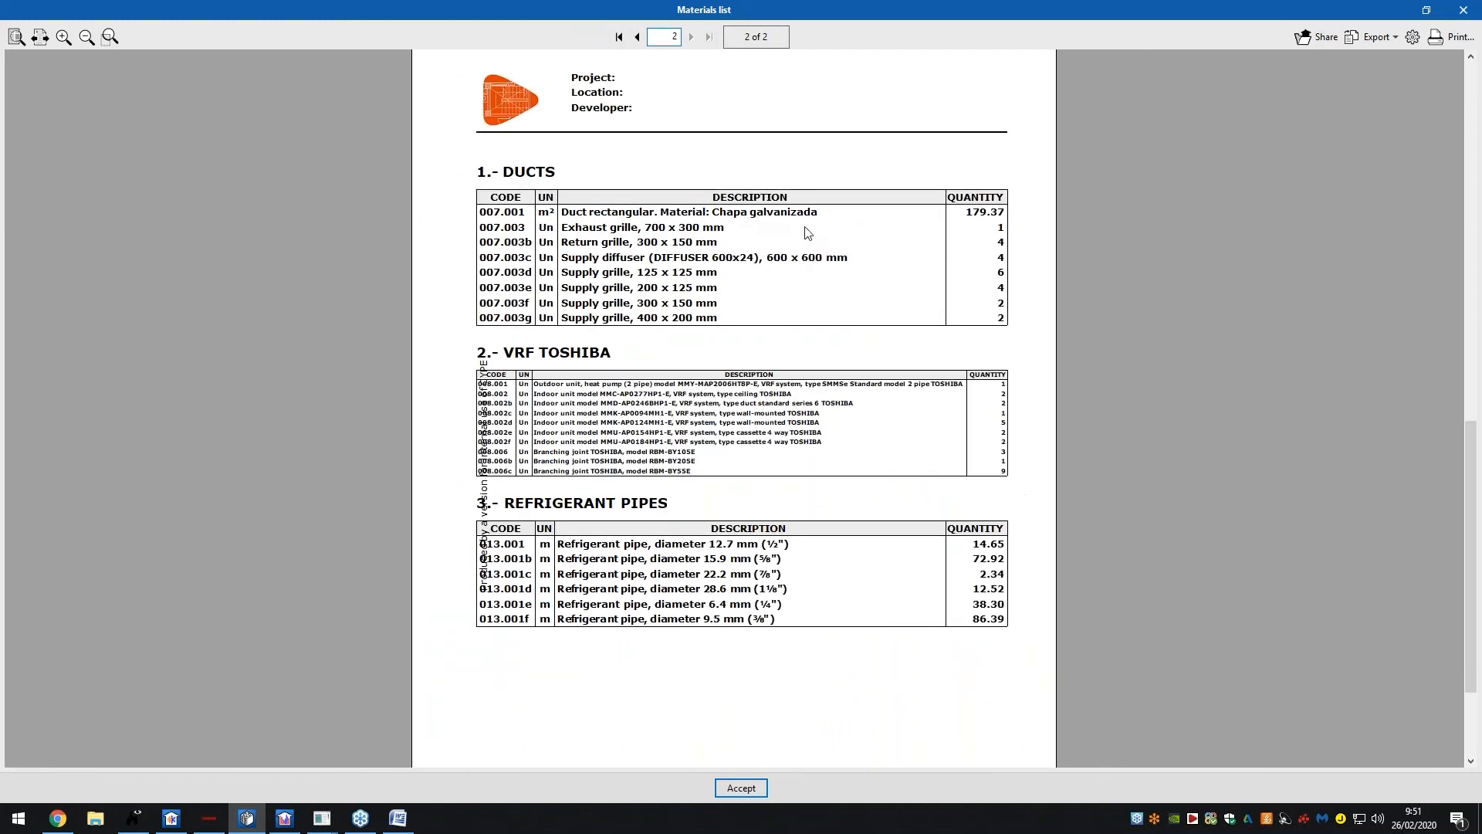
# Close the Materials list and add a second floor-plan drawing to the drawing selection
pyautogui.click(1473, 13)
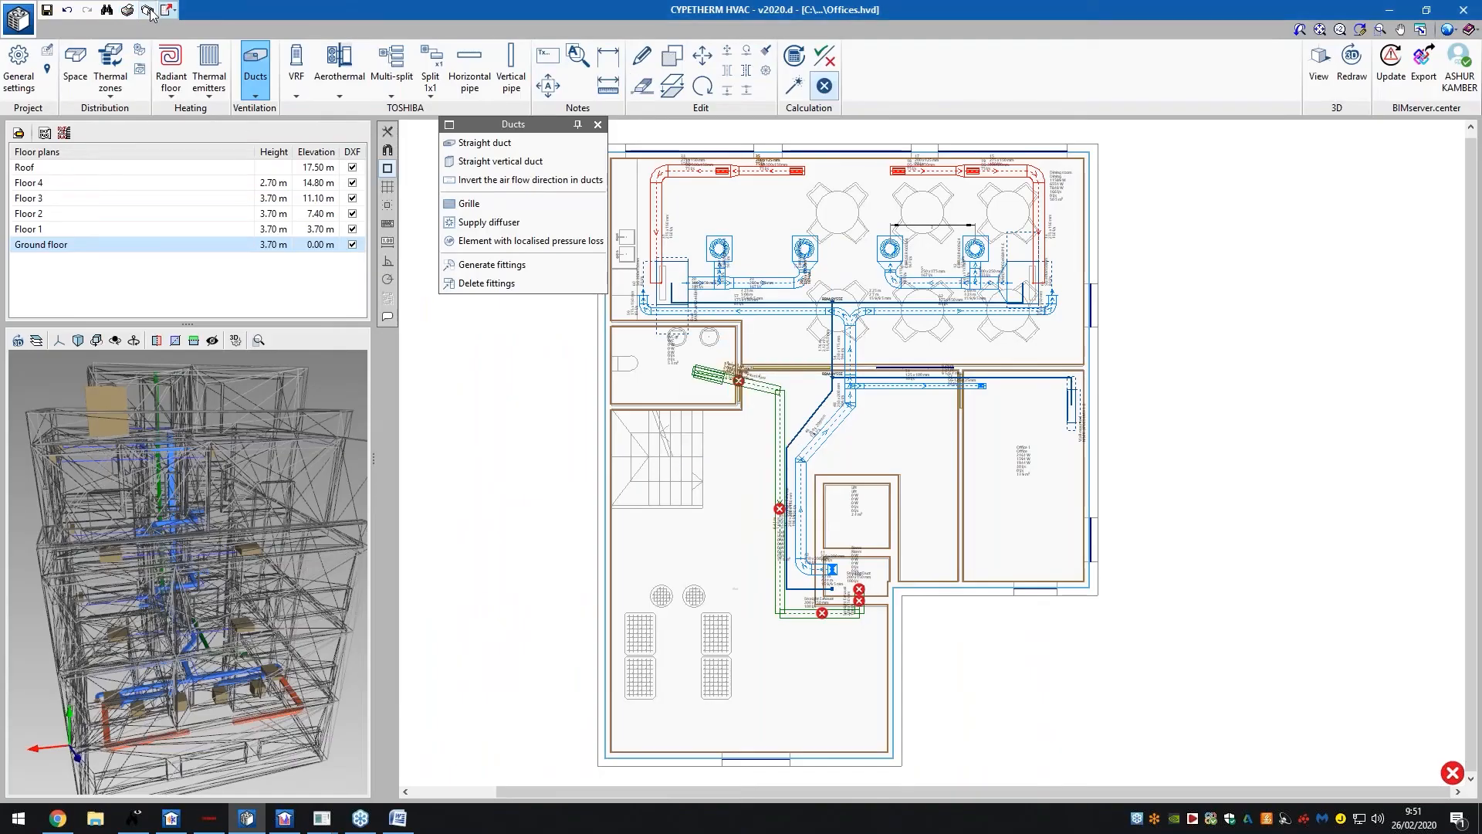
pyautogui.click(148, 11)
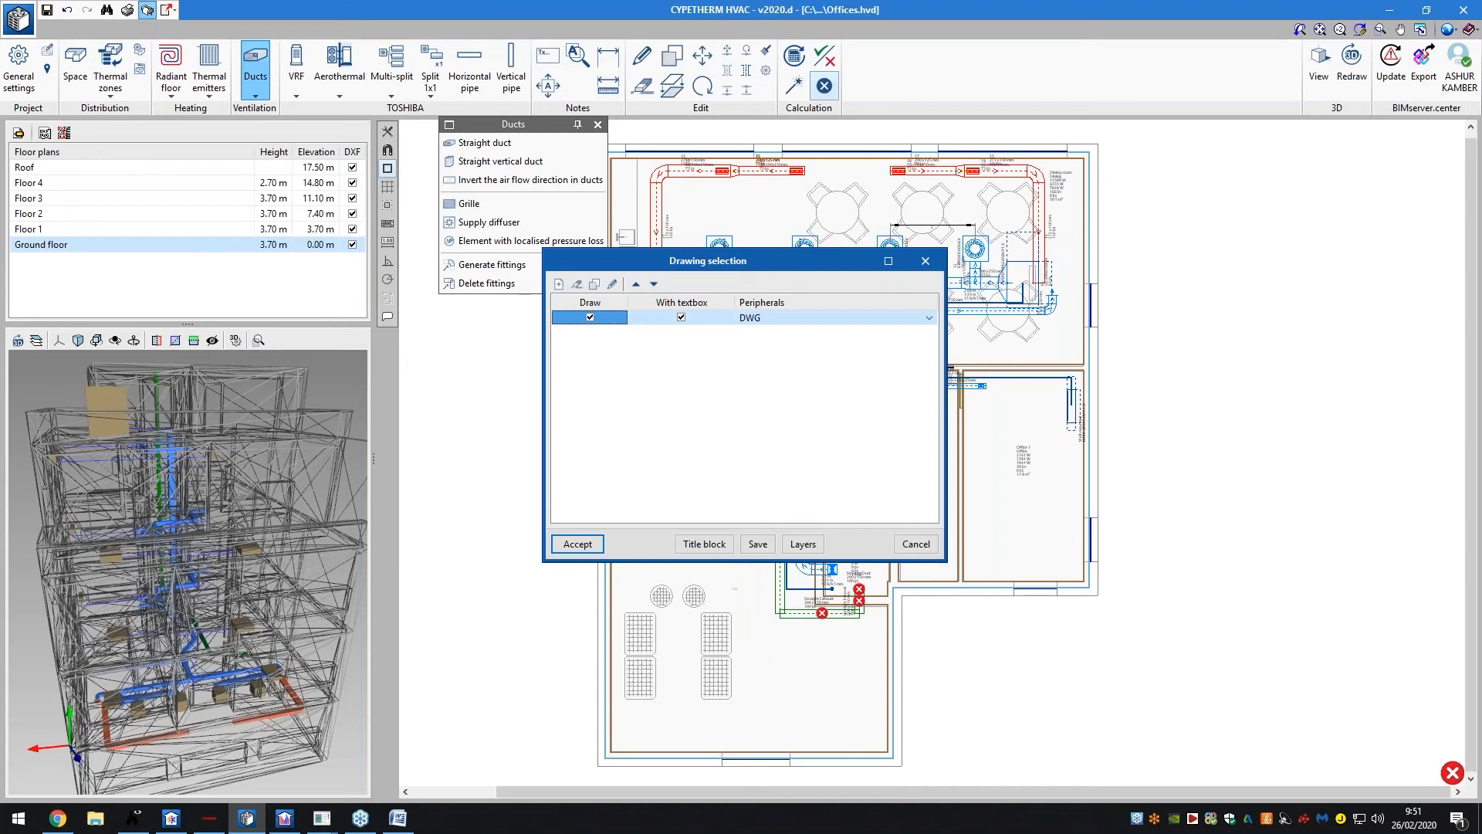
pyautogui.click(559, 283)
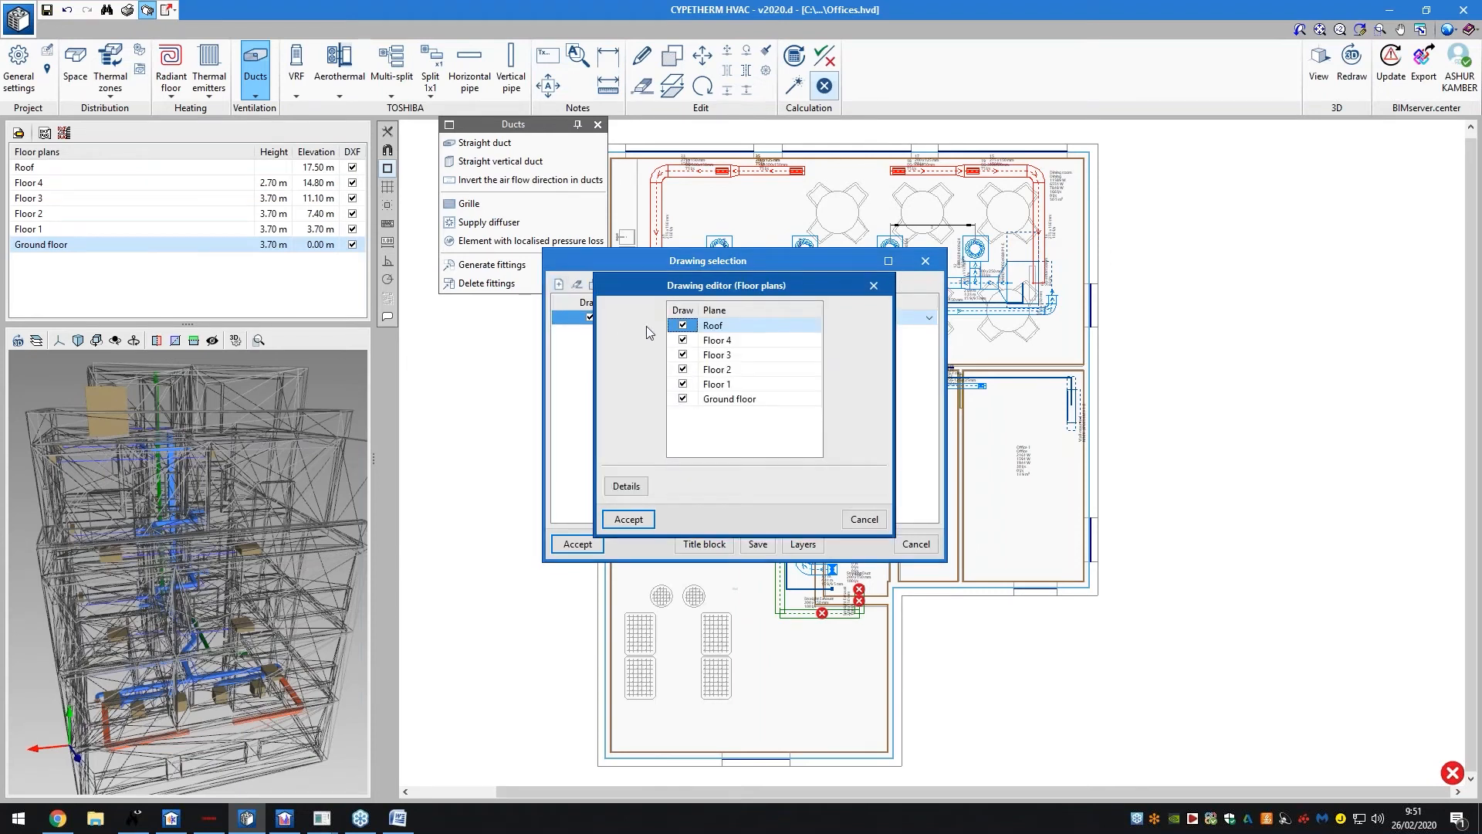
pyautogui.click(627, 518)
pyautogui.click(603, 540)
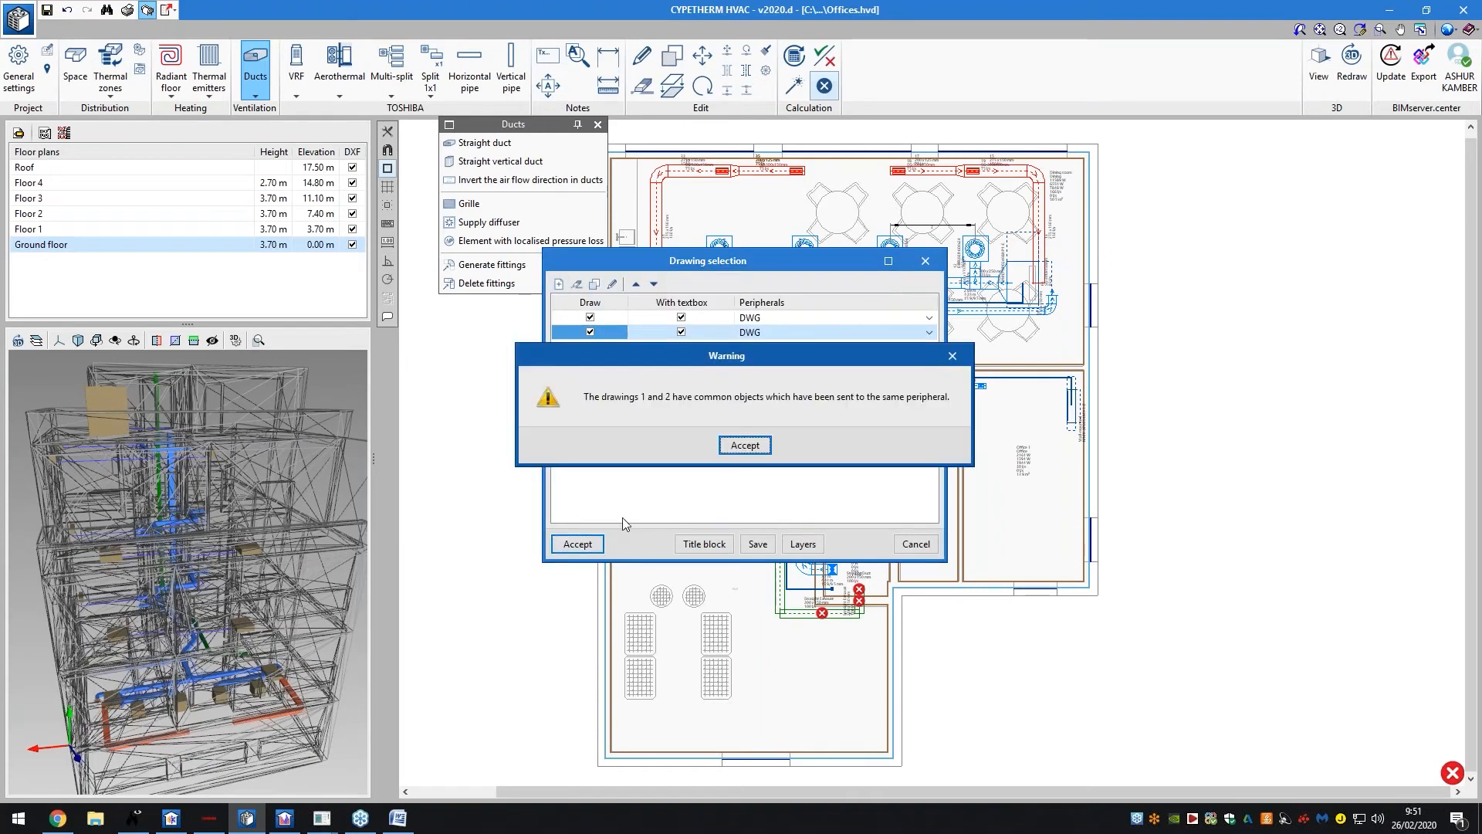
pyautogui.click(742, 442)
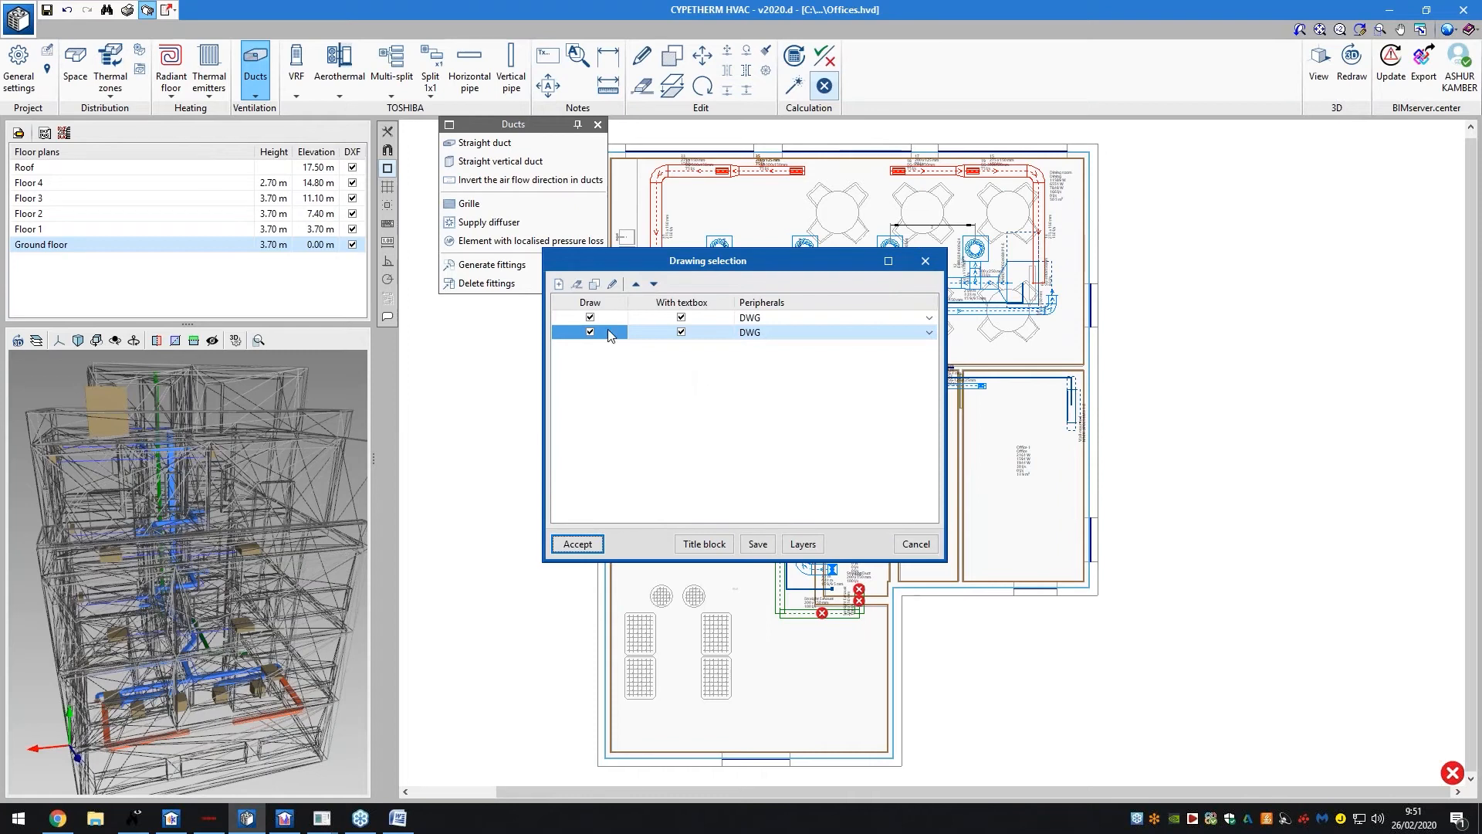
# Keep a single DWG drawing, preview its A0 sheet of all six floor plans, and close it
pyautogui.click(577, 283)
pyautogui.click(592, 542)
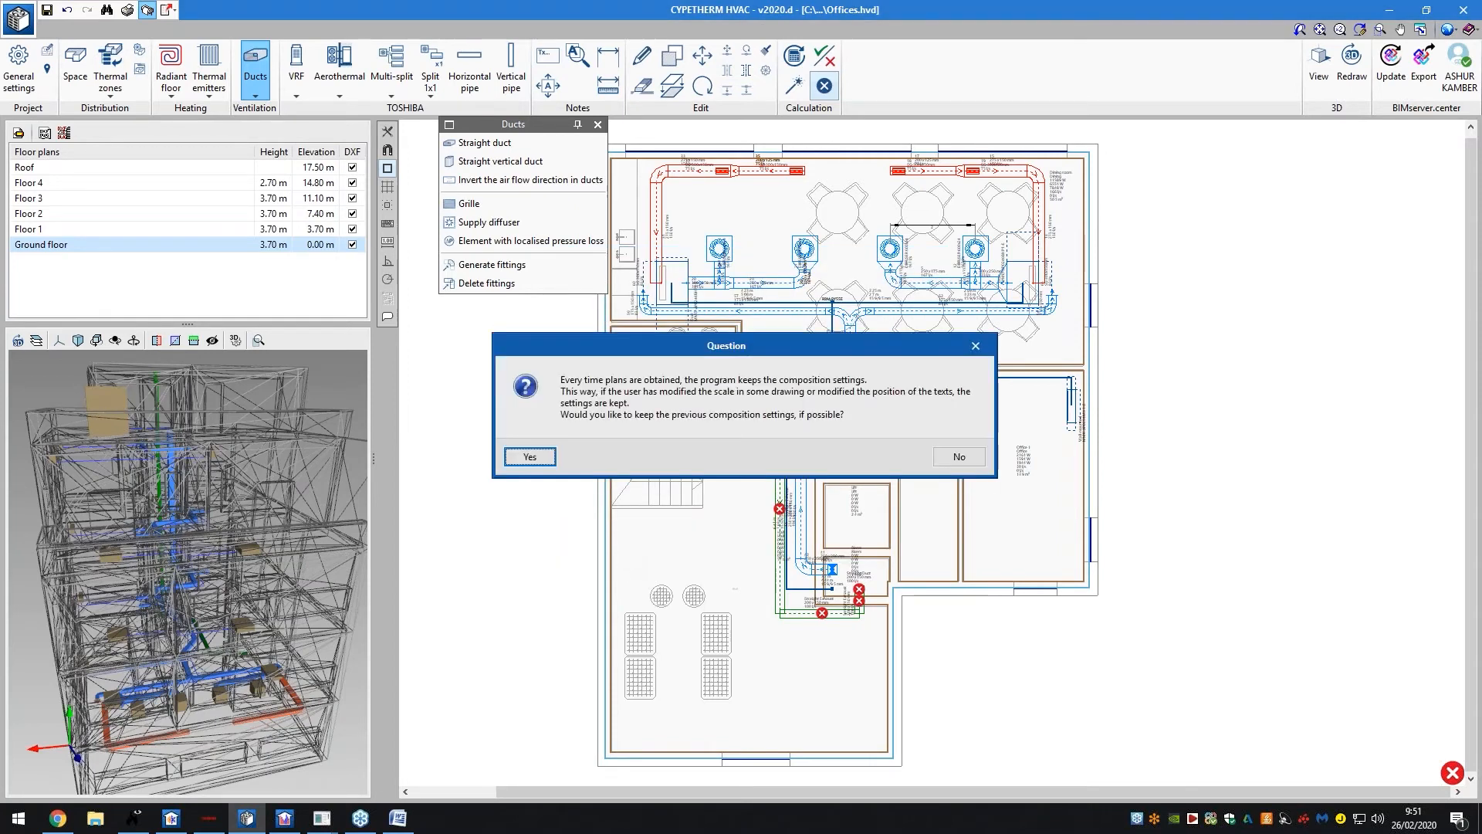
pyautogui.click(540, 457)
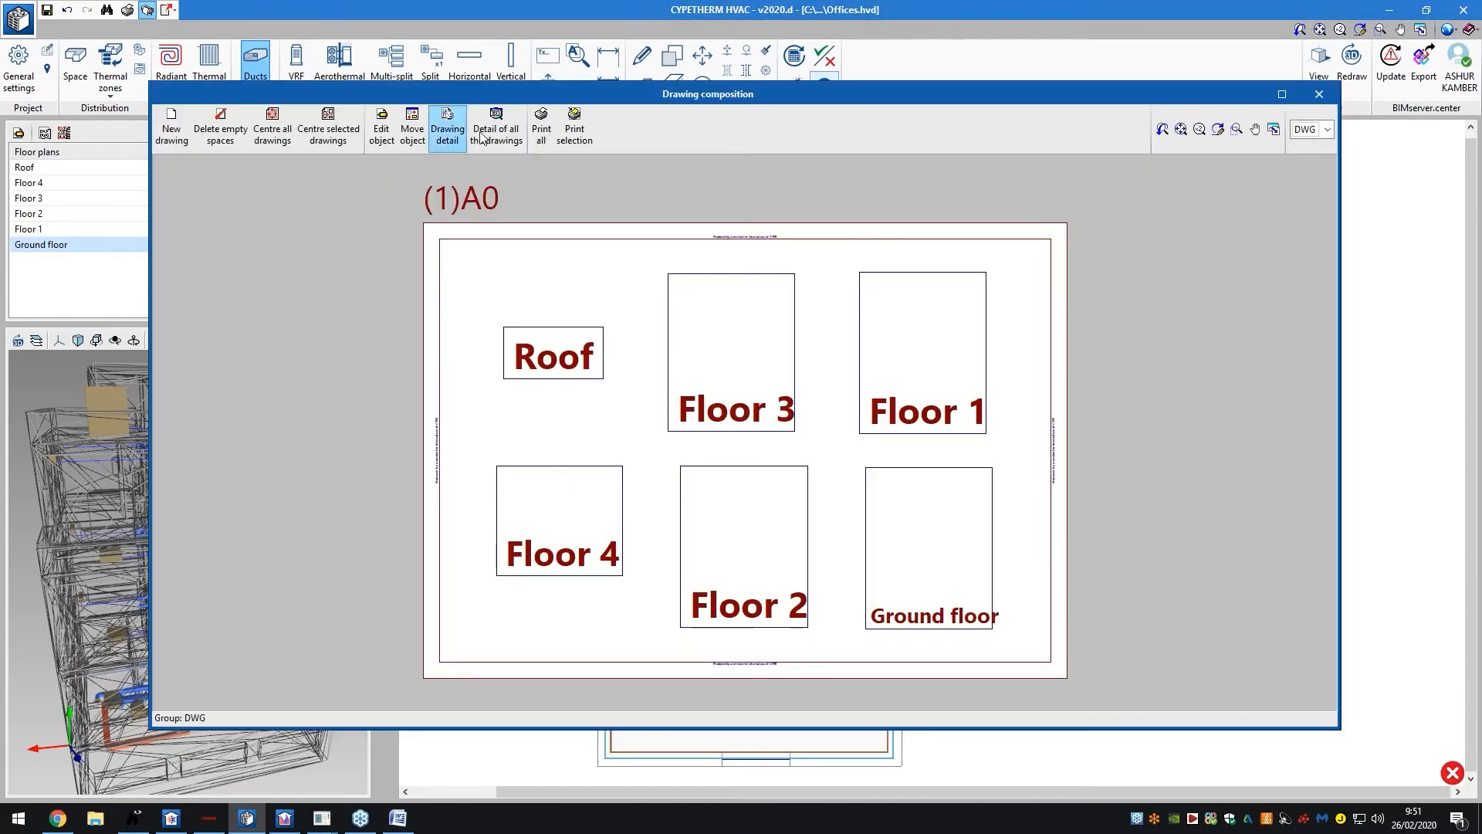
pyautogui.click(496, 127)
pyautogui.scroll(3, 818, 424)
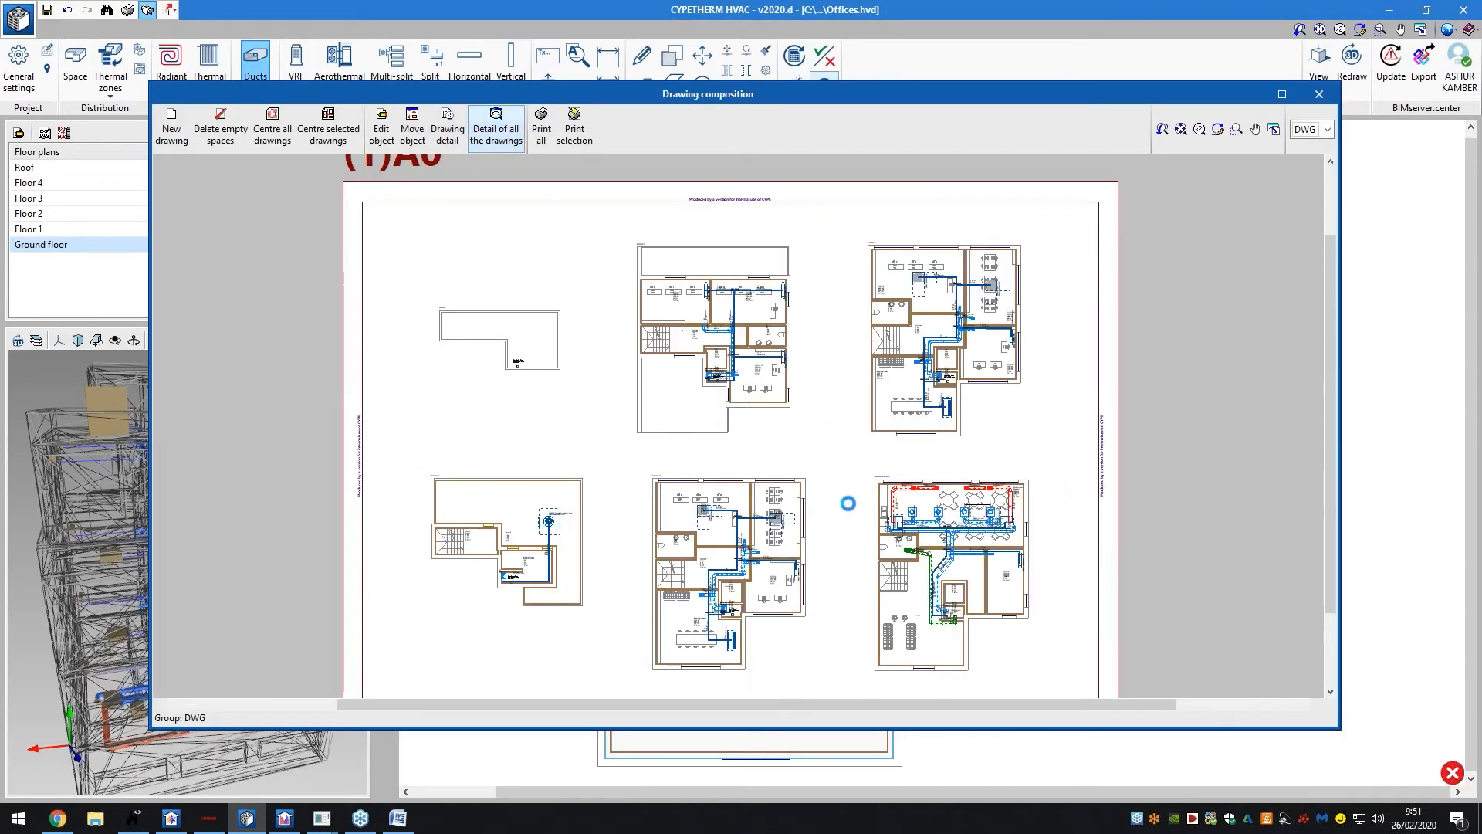
pyautogui.scroll(2, 889, 335)
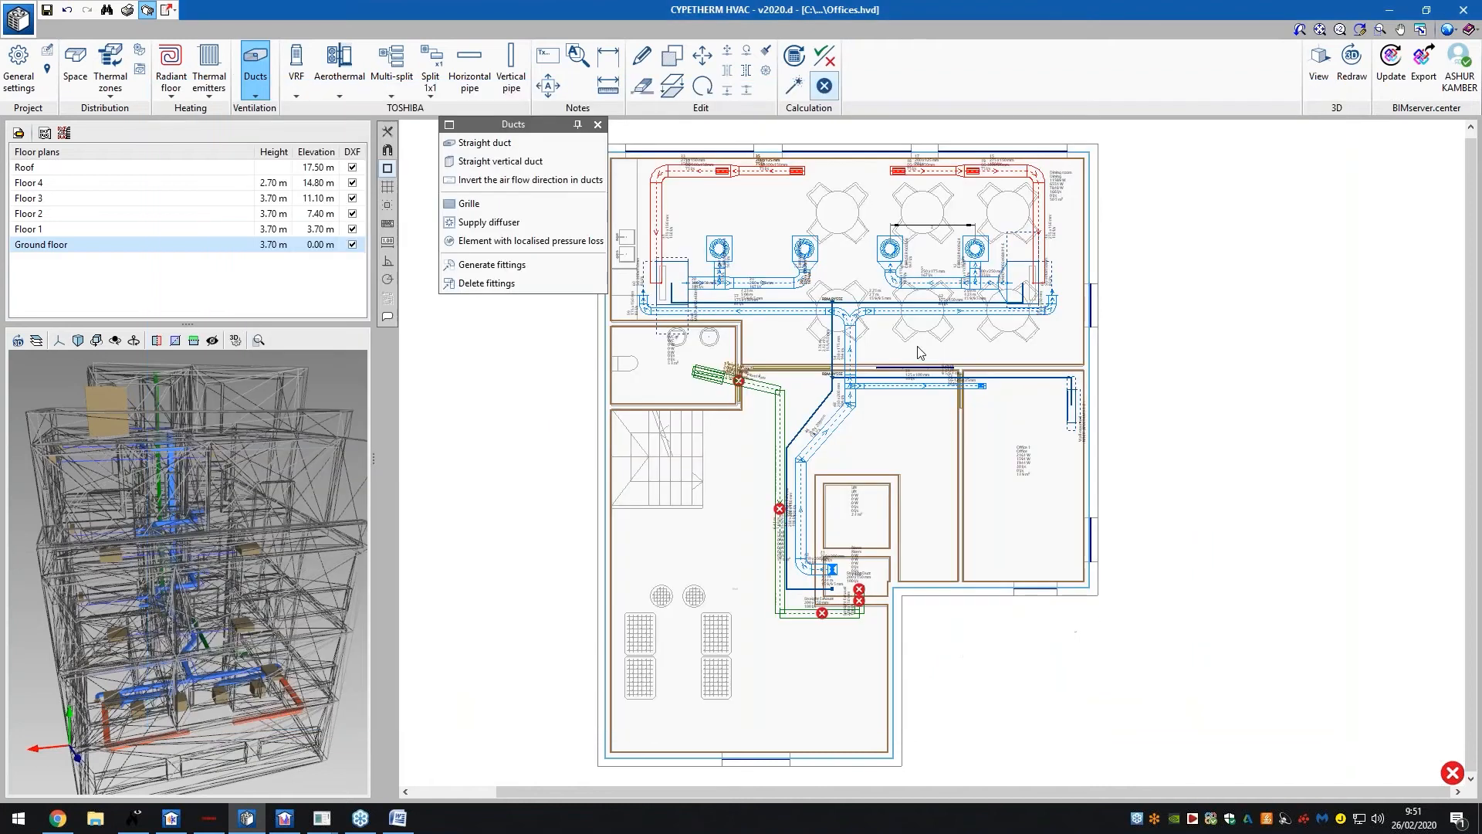
pyautogui.click(1318, 94)
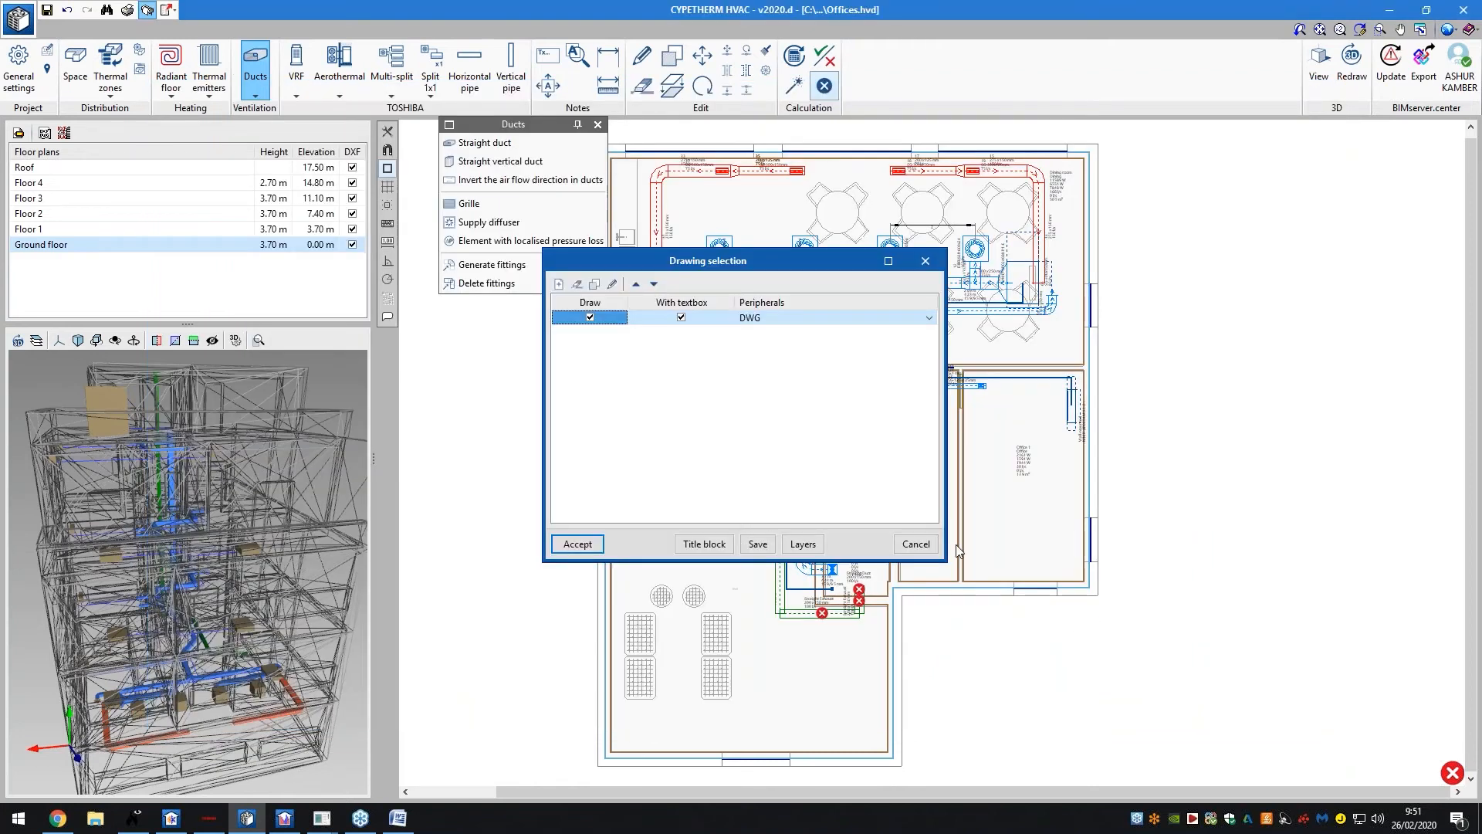
# Cancel the single-DWG Drawing selection list to return to the ground-floor duct plan
pyautogui.click(922, 545)
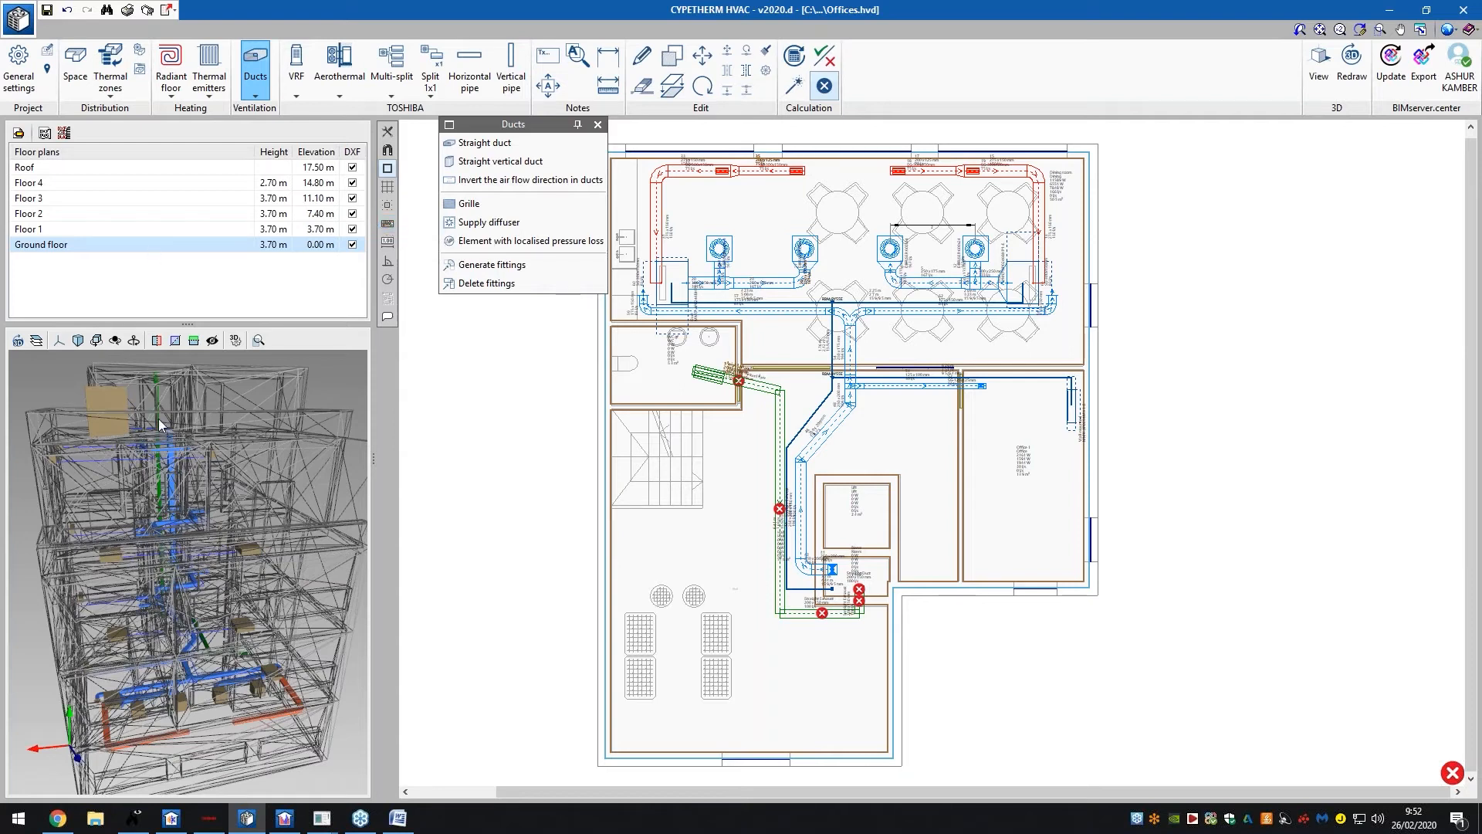
# Rotate the 3D model and inspect the properties of the duct elbow near the diffusers
pyautogui.moveTo(171, 445); pyautogui.dragTo(224, 444)
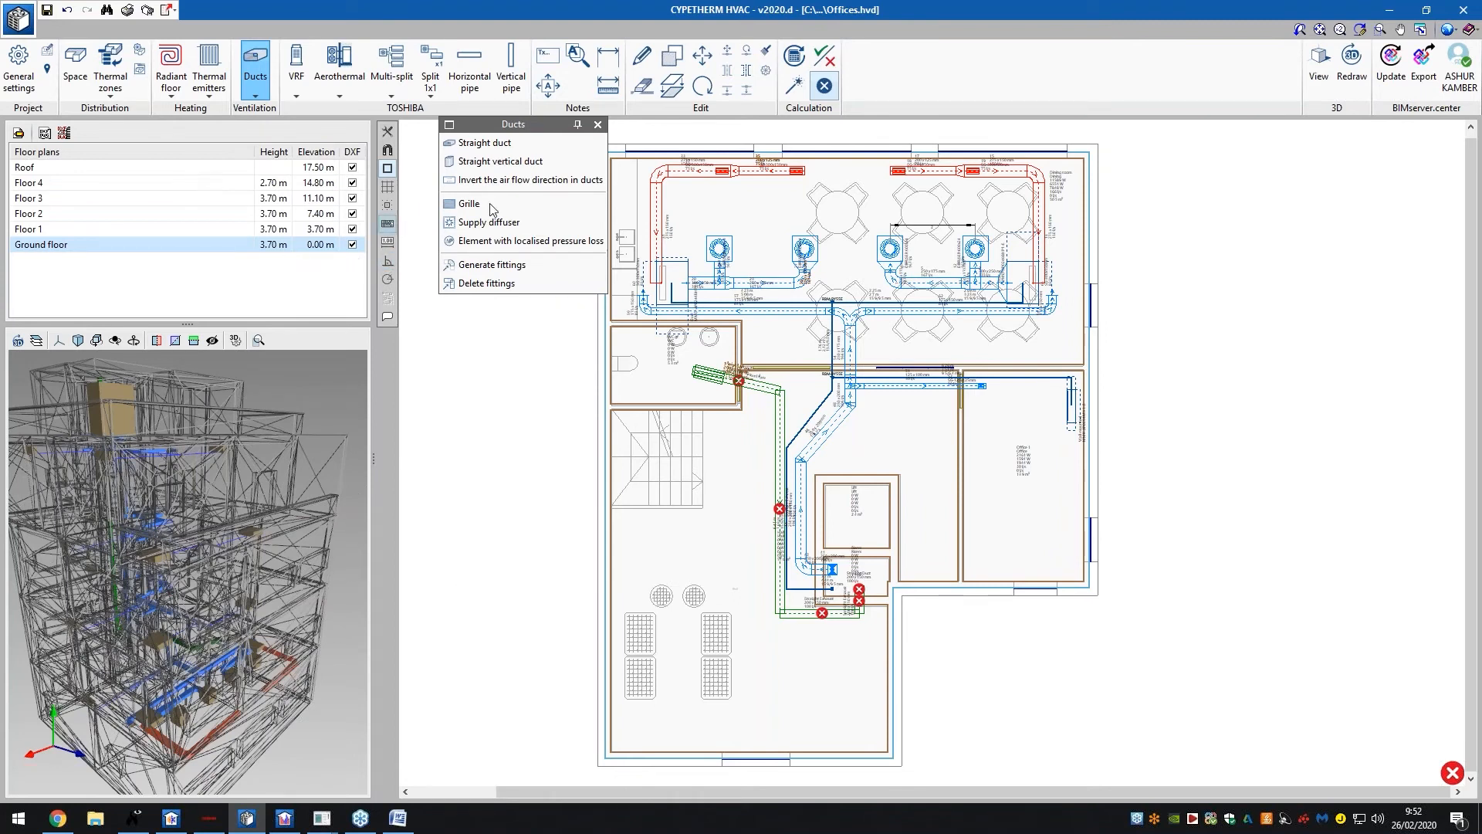
pyautogui.click(487, 283)
pyautogui.scroll(5, 818, 315)
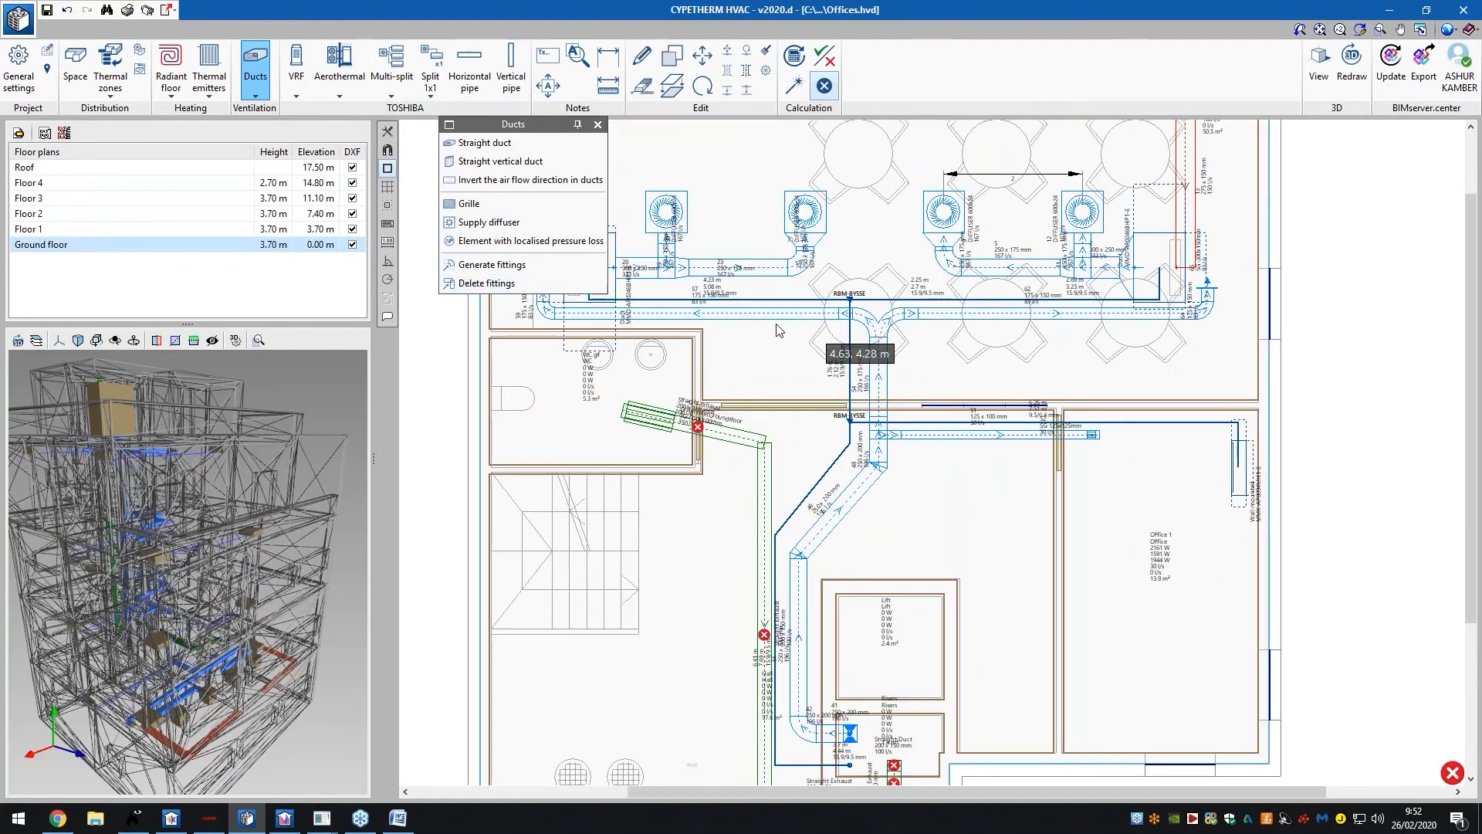
pyautogui.scroll(1, 818, 321)
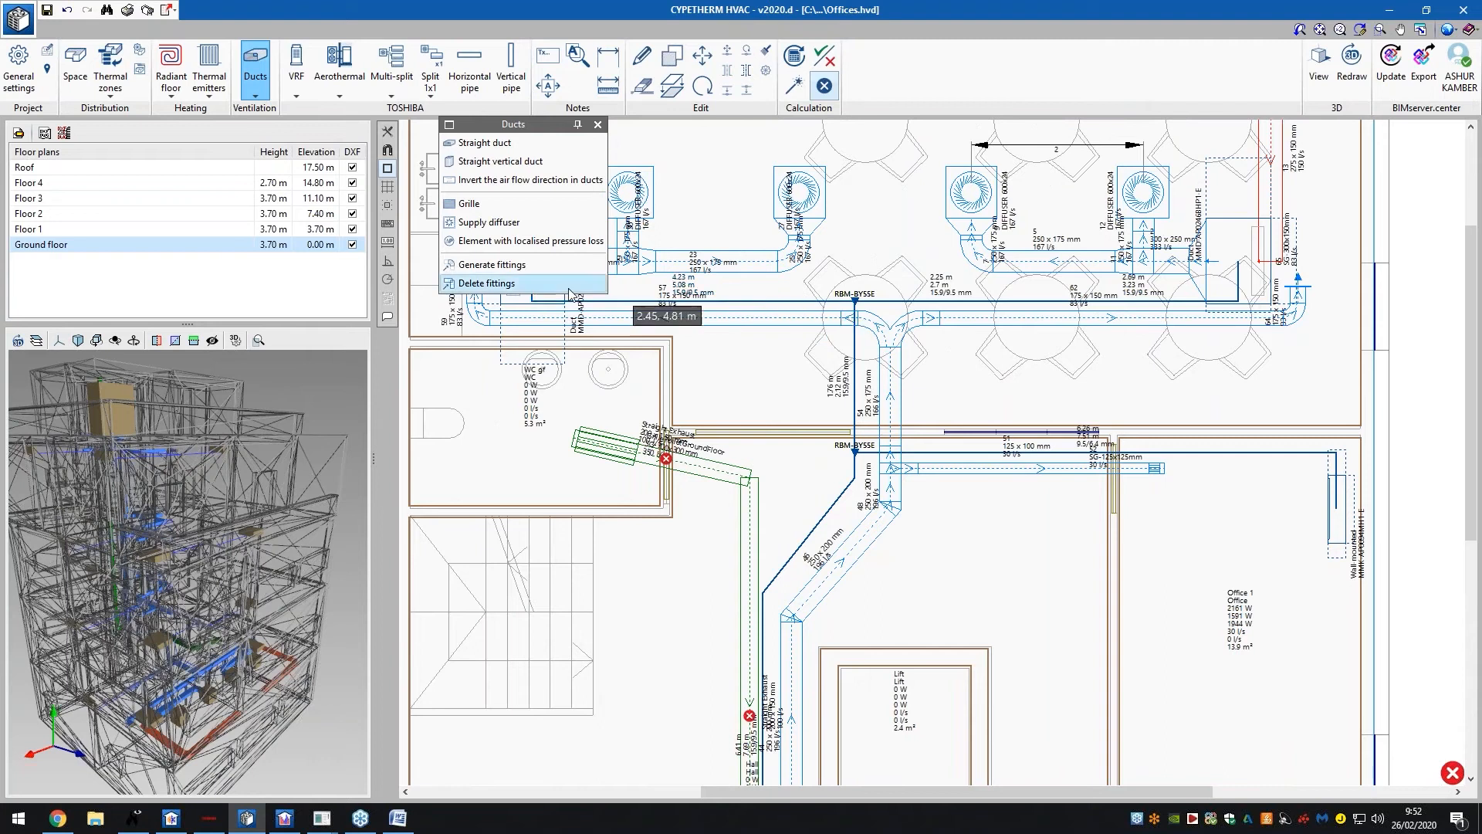
pyautogui.click(549, 264)
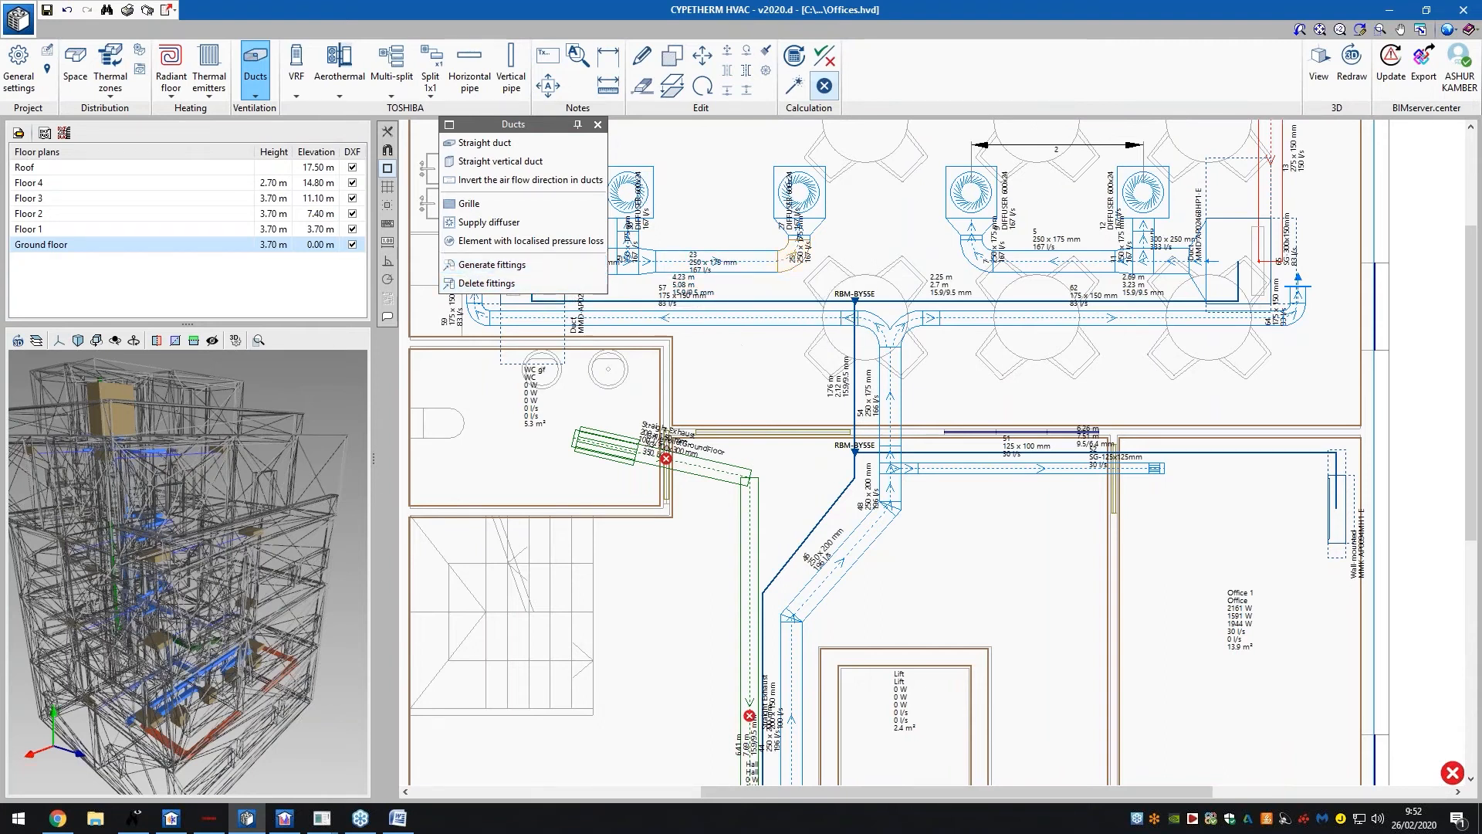
pyautogui.click(789, 261)
pyautogui.click(864, 214)
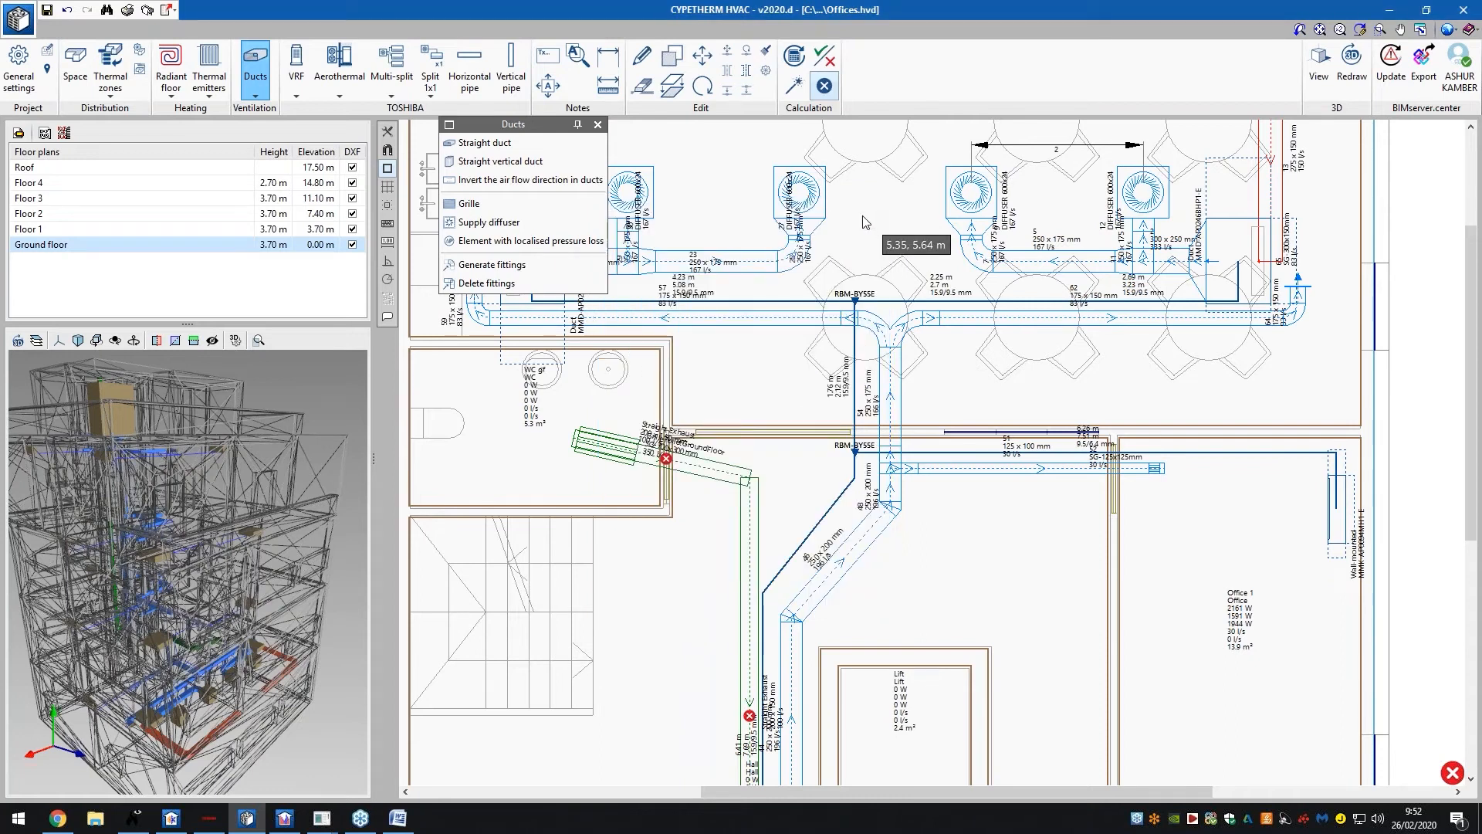
# Review elbow 24's ASHRAE pressure-drop check report, then close the ducts panel
pyautogui.click(788, 267)
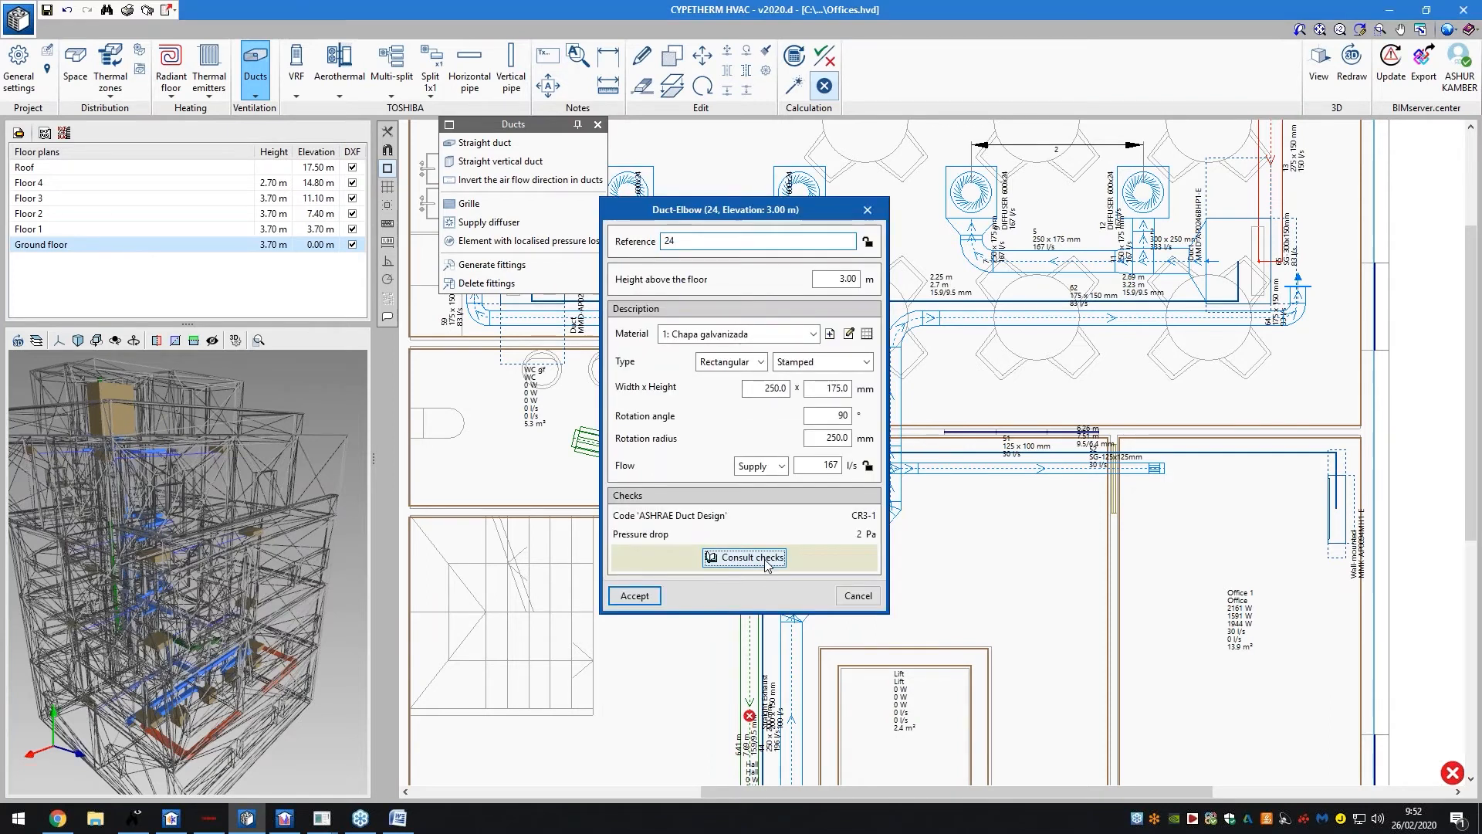
pyautogui.click(744, 557)
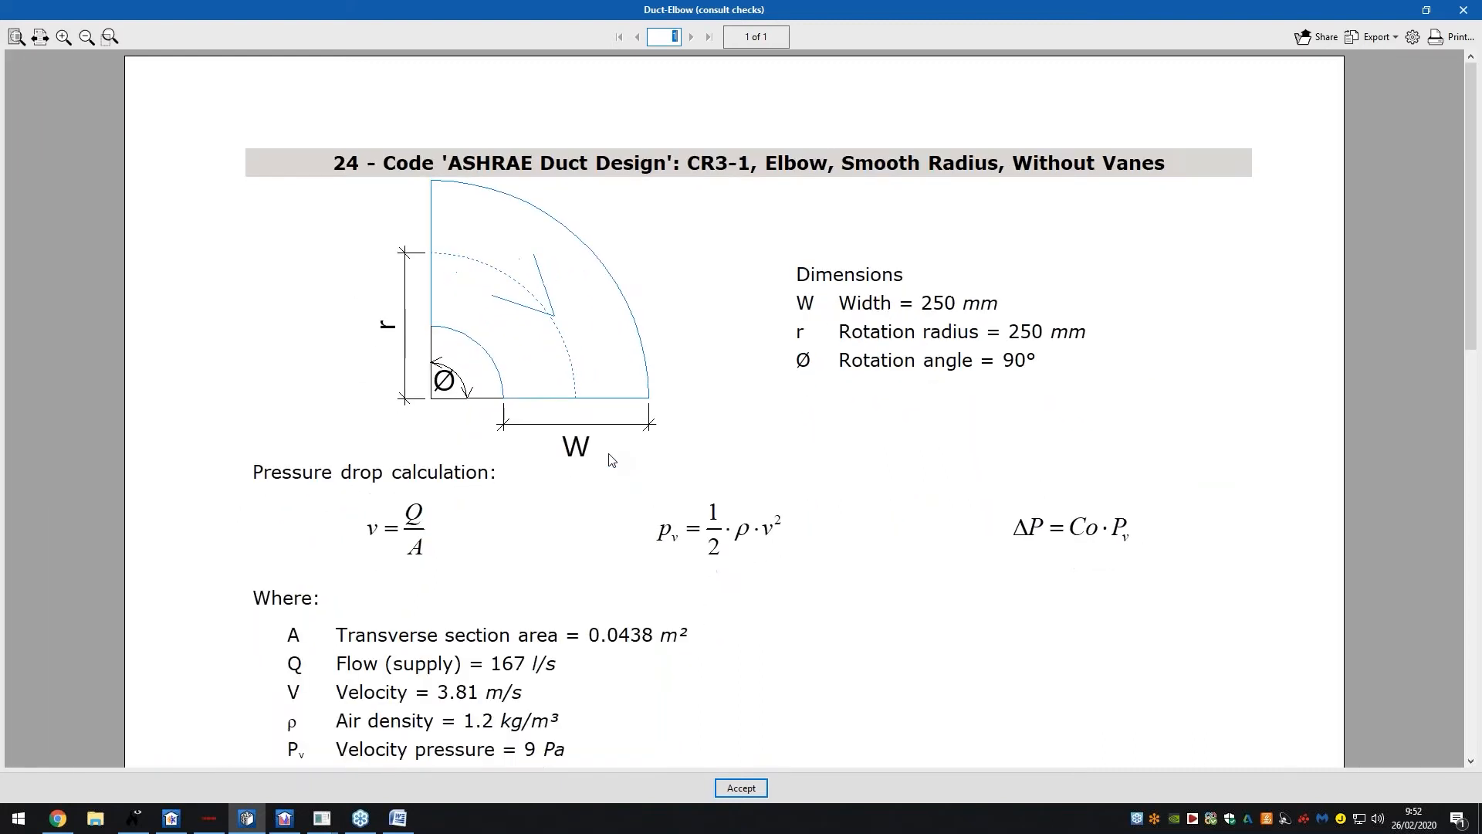
pyautogui.keyDown('ctrl'); pyautogui.scroll(-3, 609, 454); pyautogui.keyUp('ctrl')
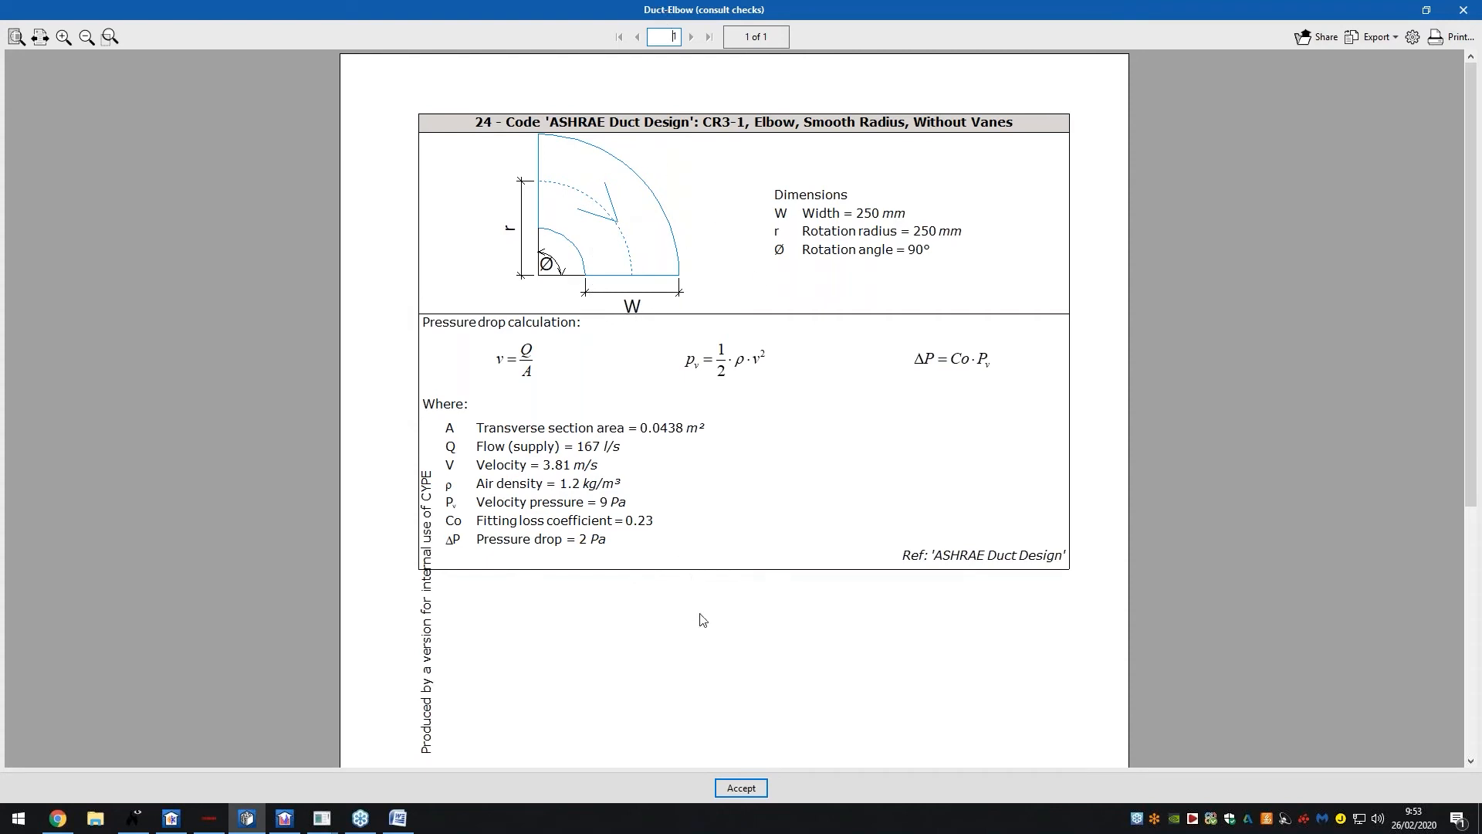
pyautogui.click(733, 789)
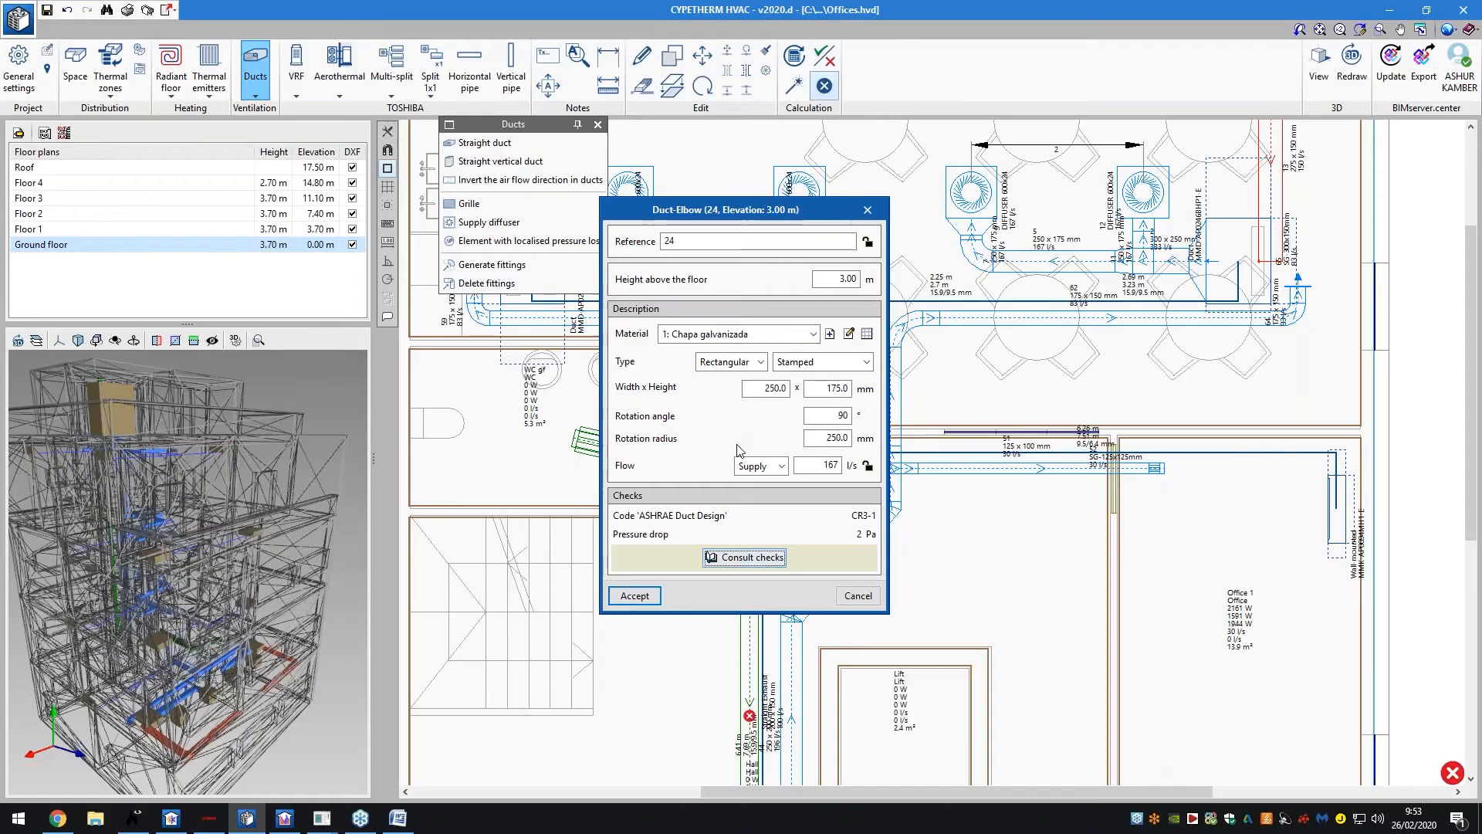
pyautogui.click(857, 595)
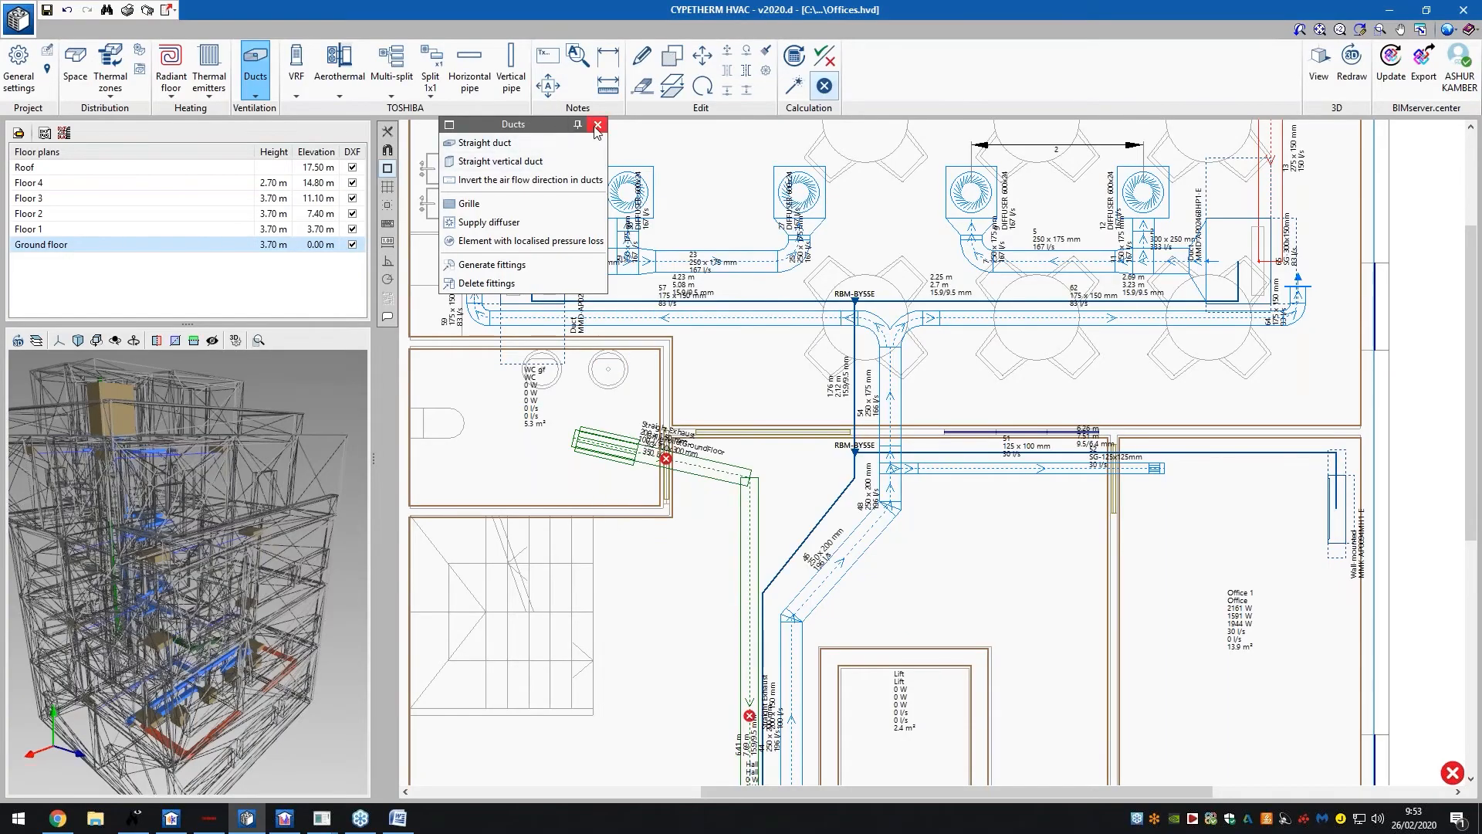
pyautogui.click(255, 86)
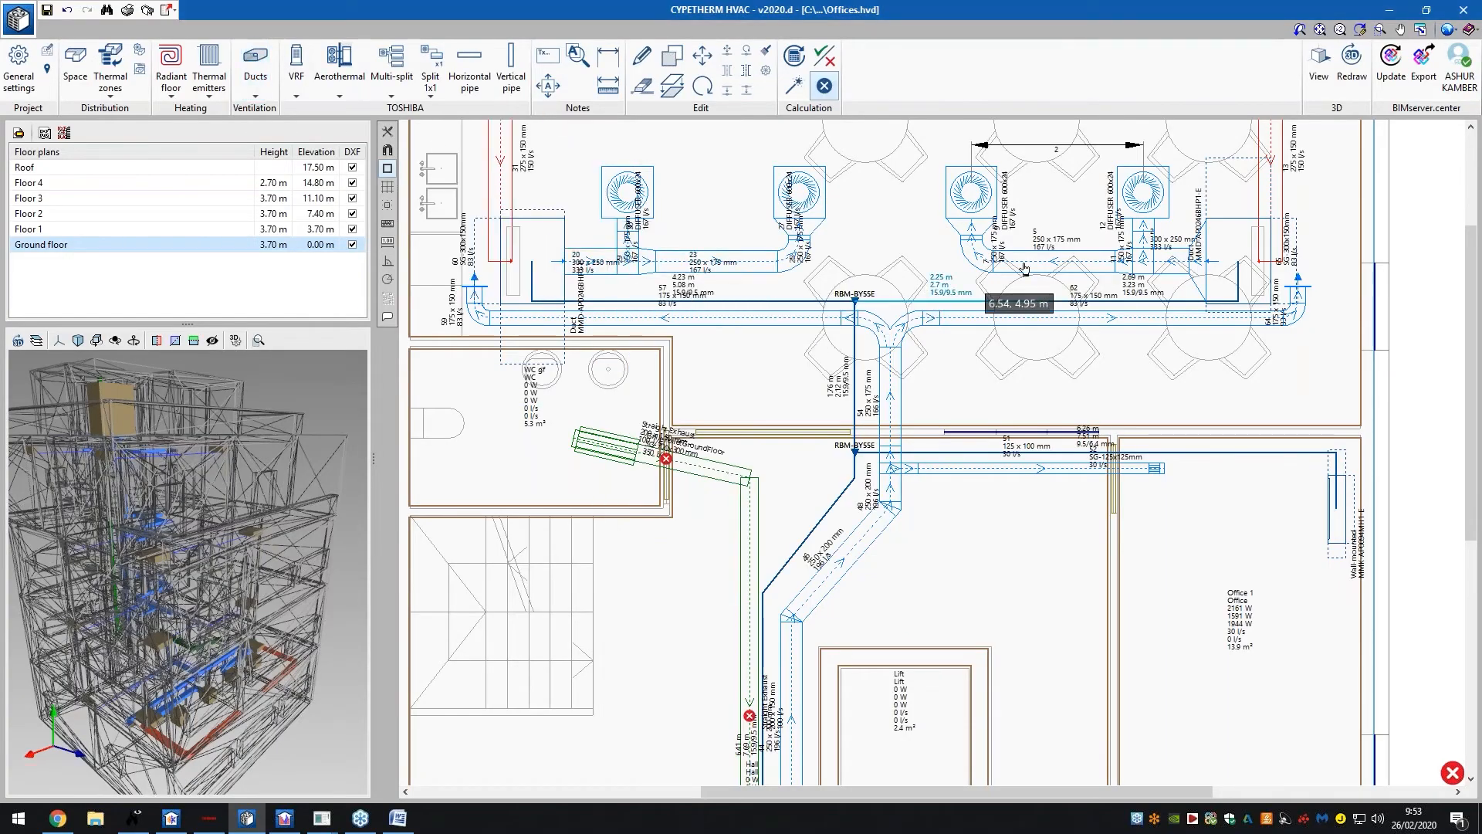
# Review both pages of checks for straight duct 5, 250x175 mm supply at 167 l/s
pyautogui.click(984, 264)
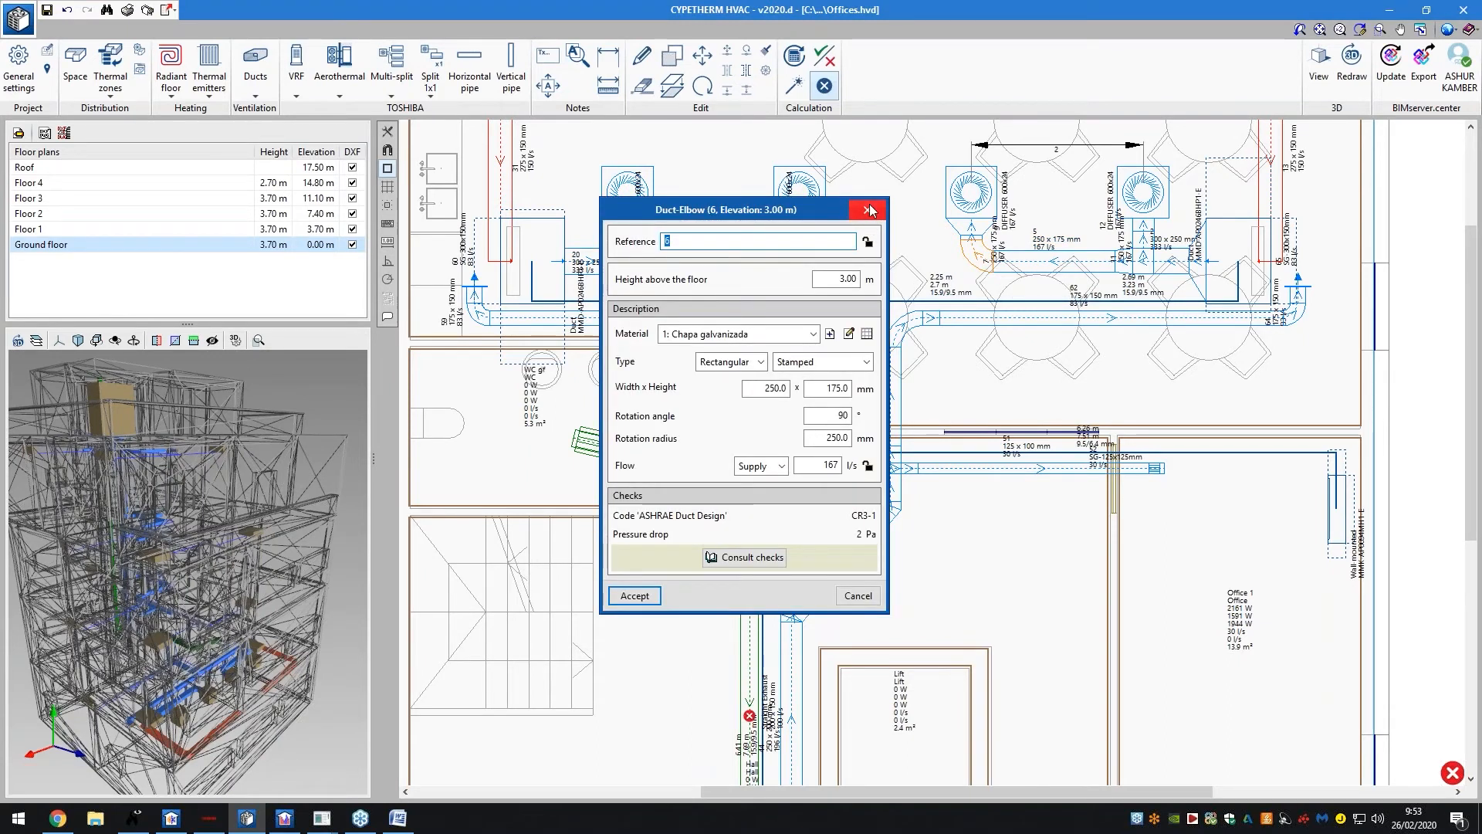
pyautogui.click(867, 211)
pyautogui.click(663, 457)
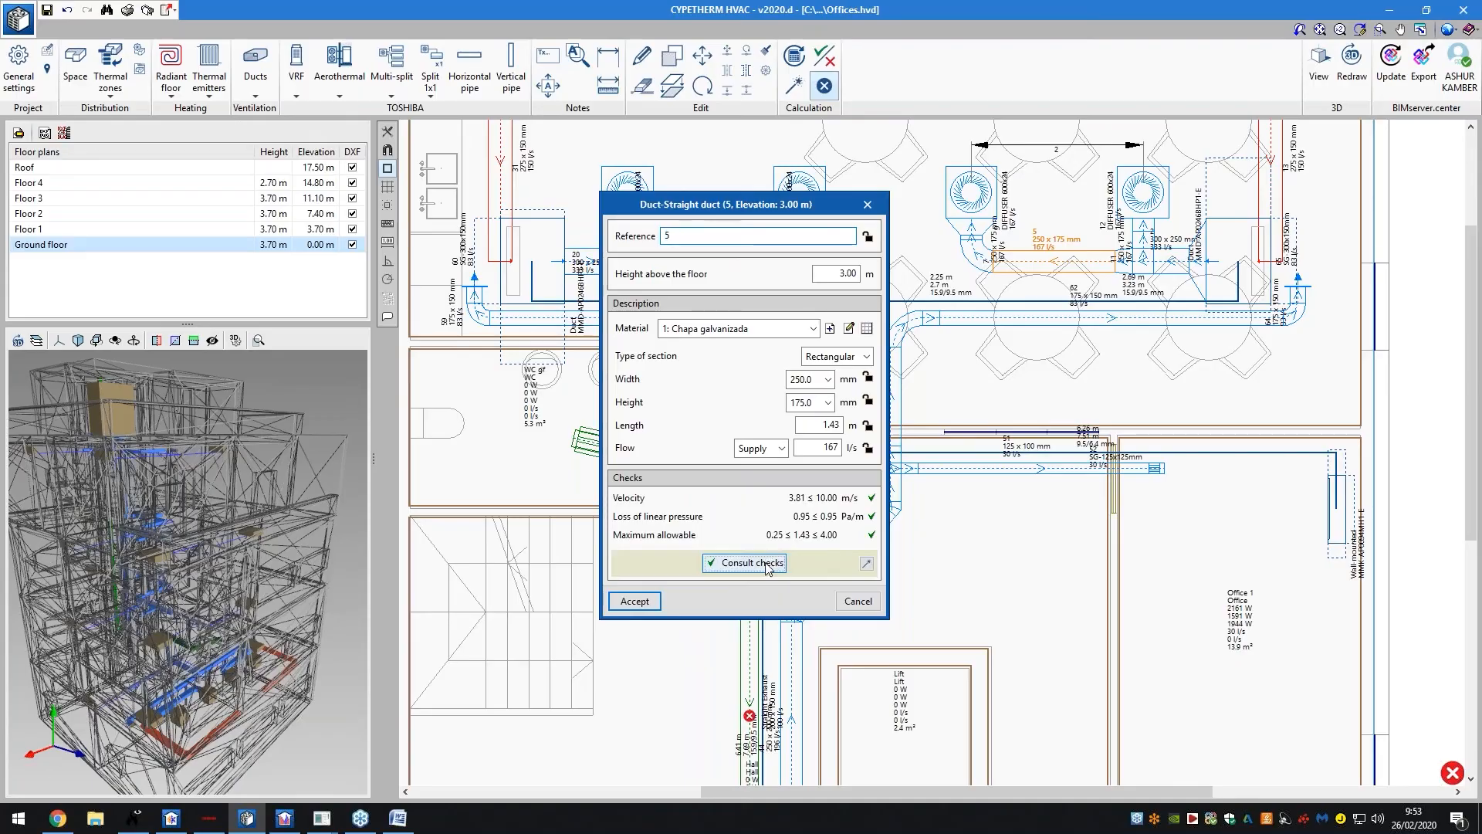
pyautogui.click(772, 563)
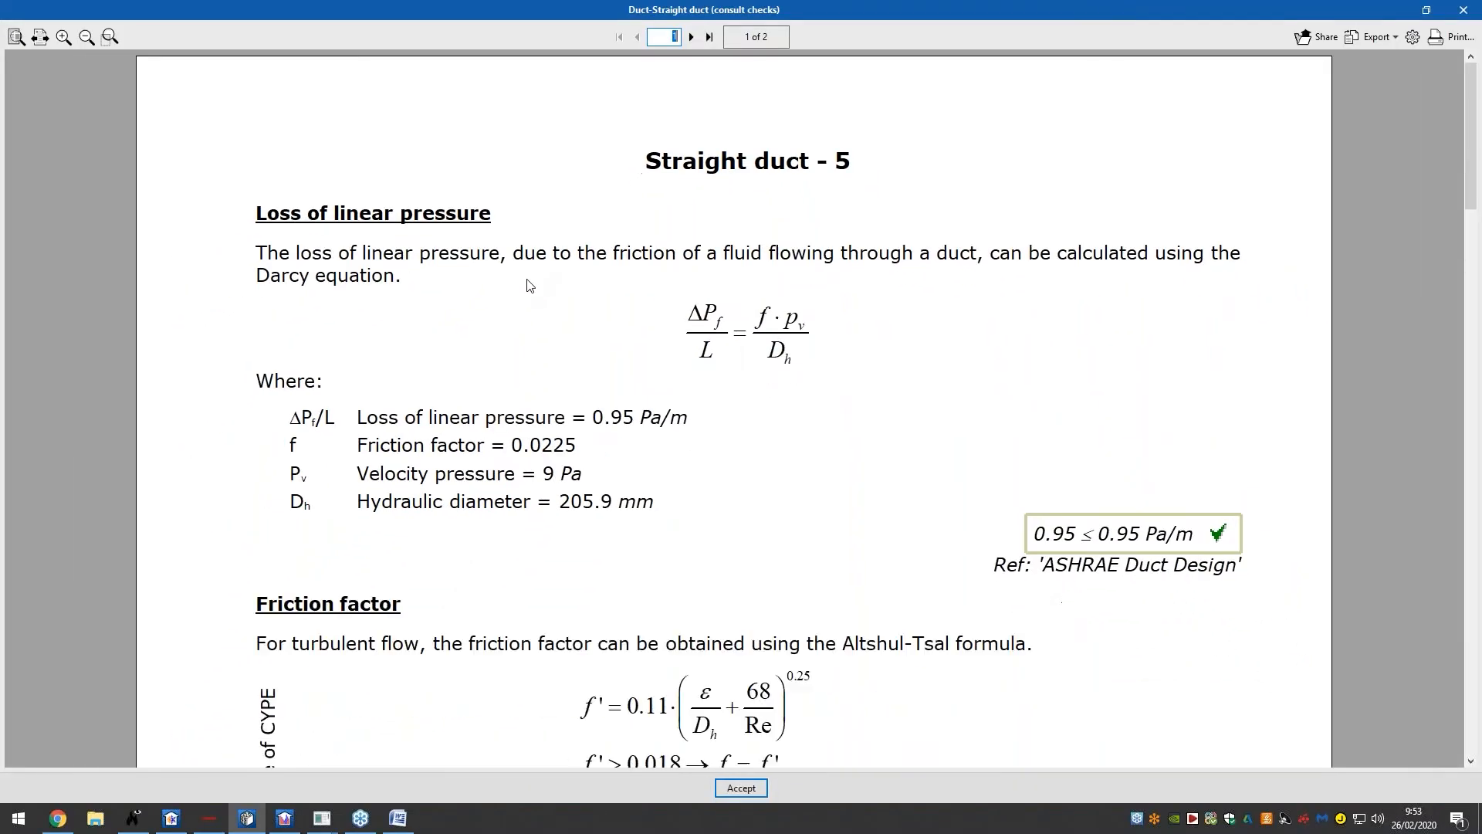
pyautogui.click(691, 37)
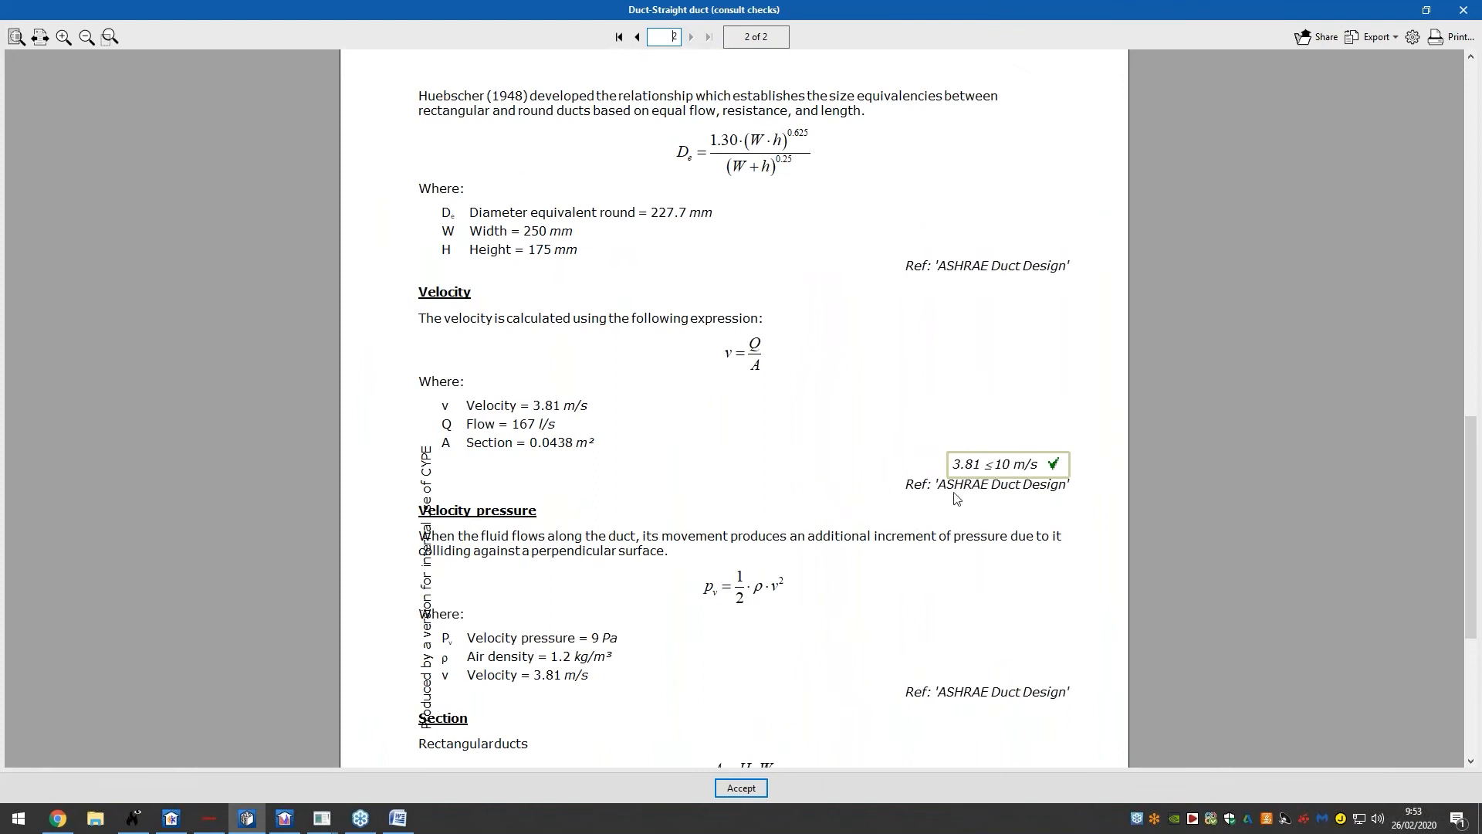
pyautogui.scroll(-3, 1040, 507)
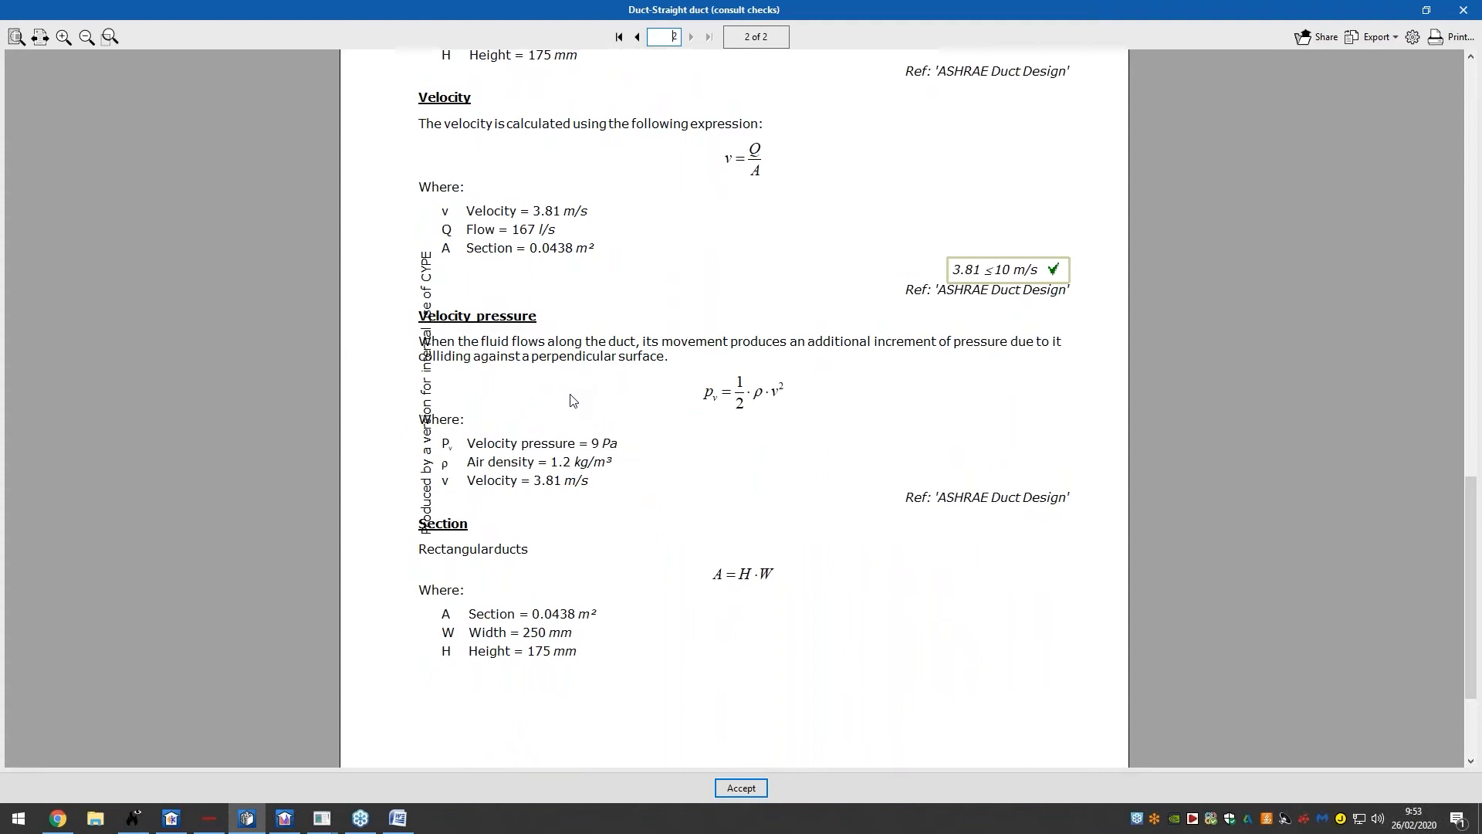
pyautogui.click(731, 789)
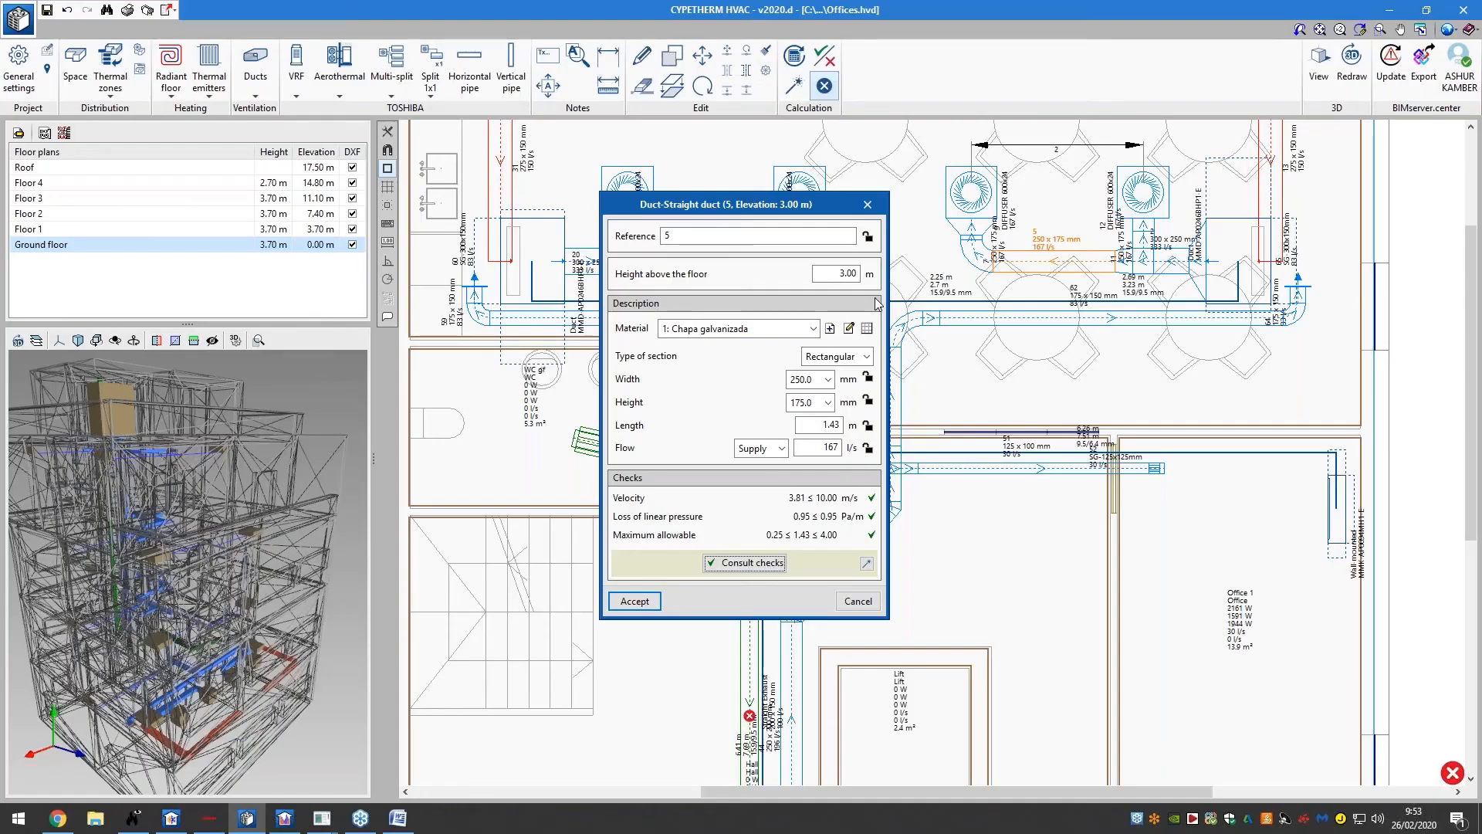
pyautogui.click(868, 205)
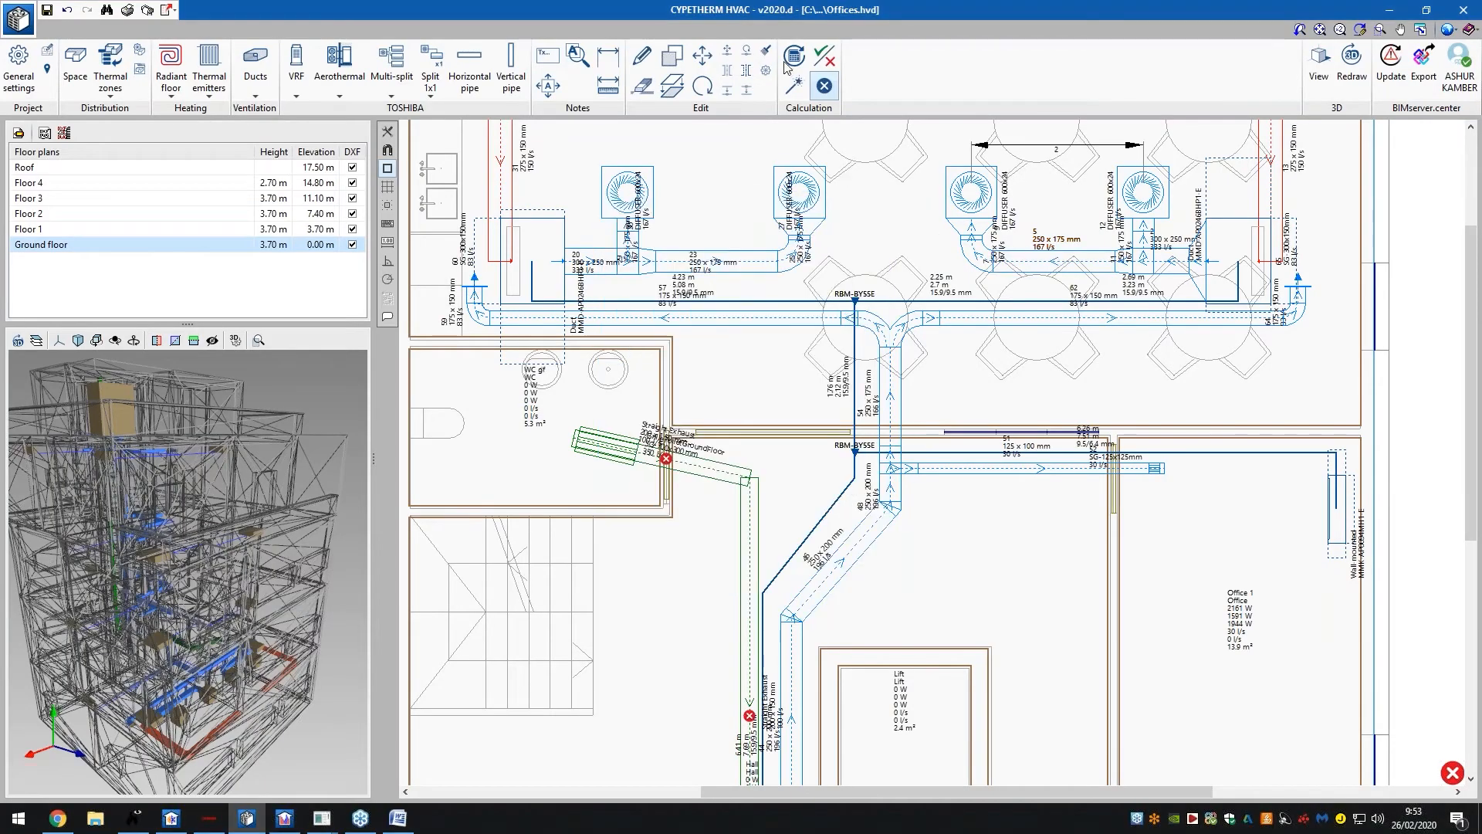
pyautogui.scroll(-4, 721, 381)
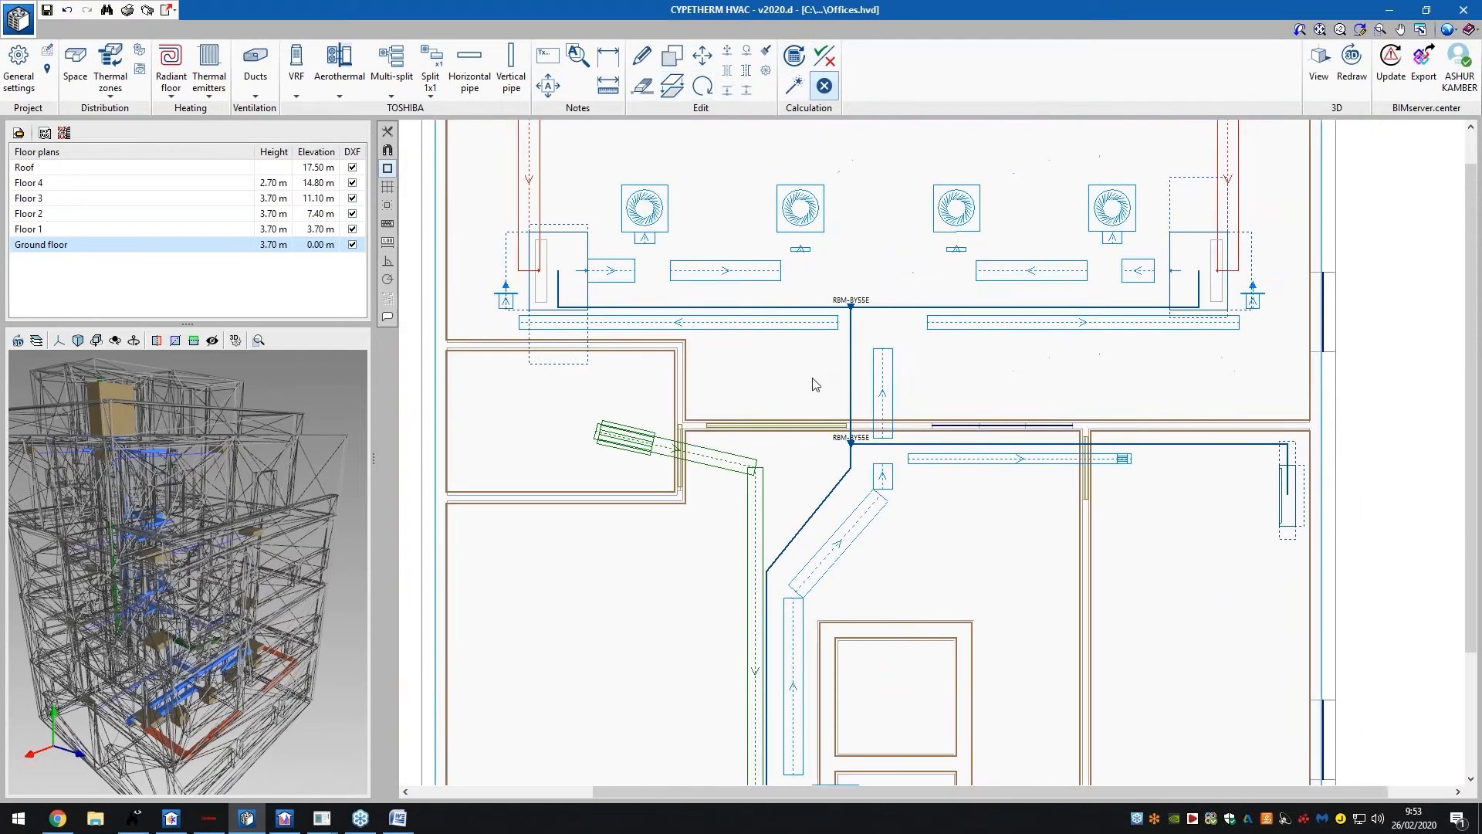
pyautogui.click(643, 264)
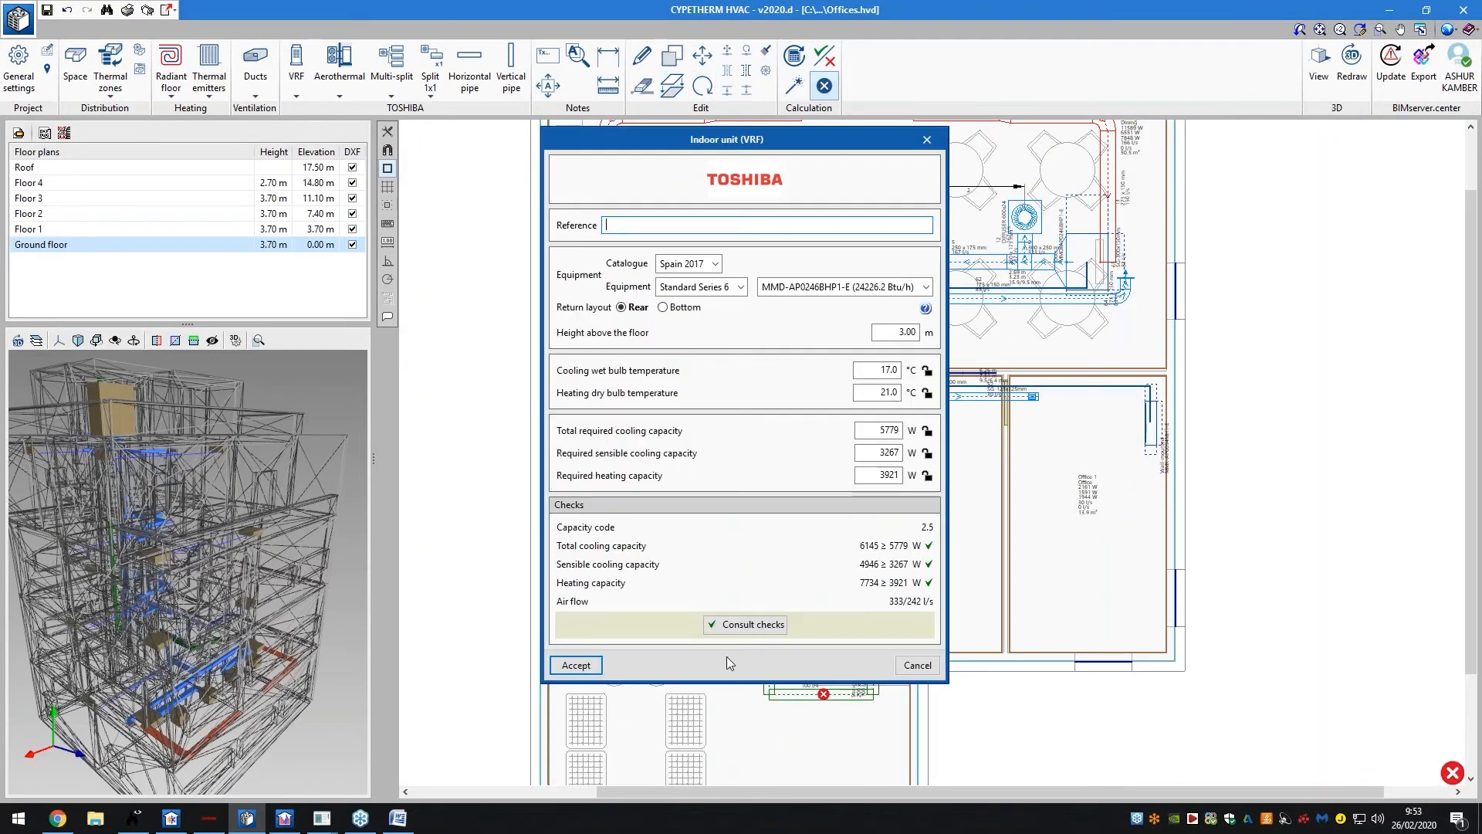
pyautogui.click(745, 625)
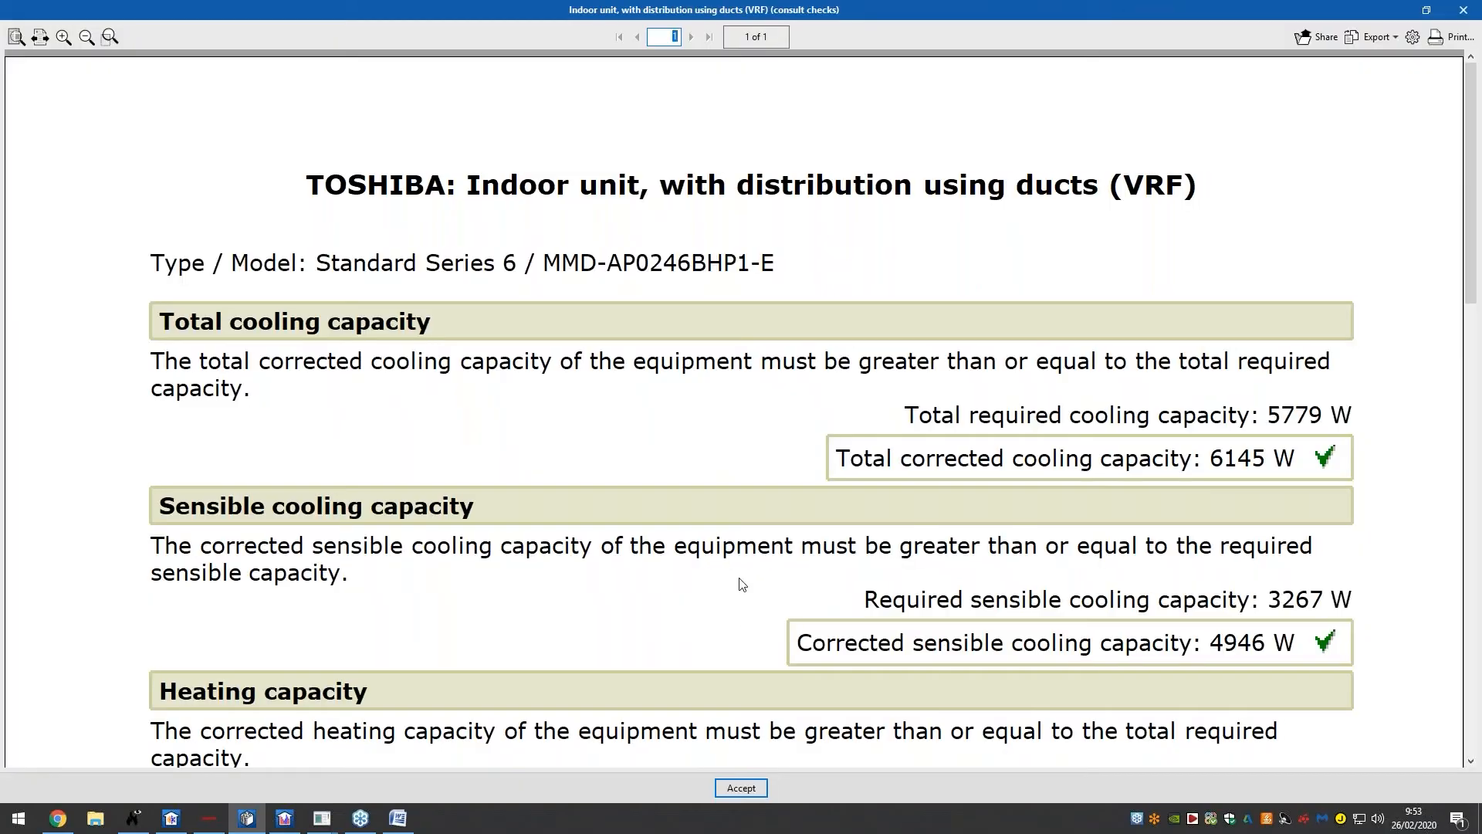
pyautogui.scroll(-3, 749, 573)
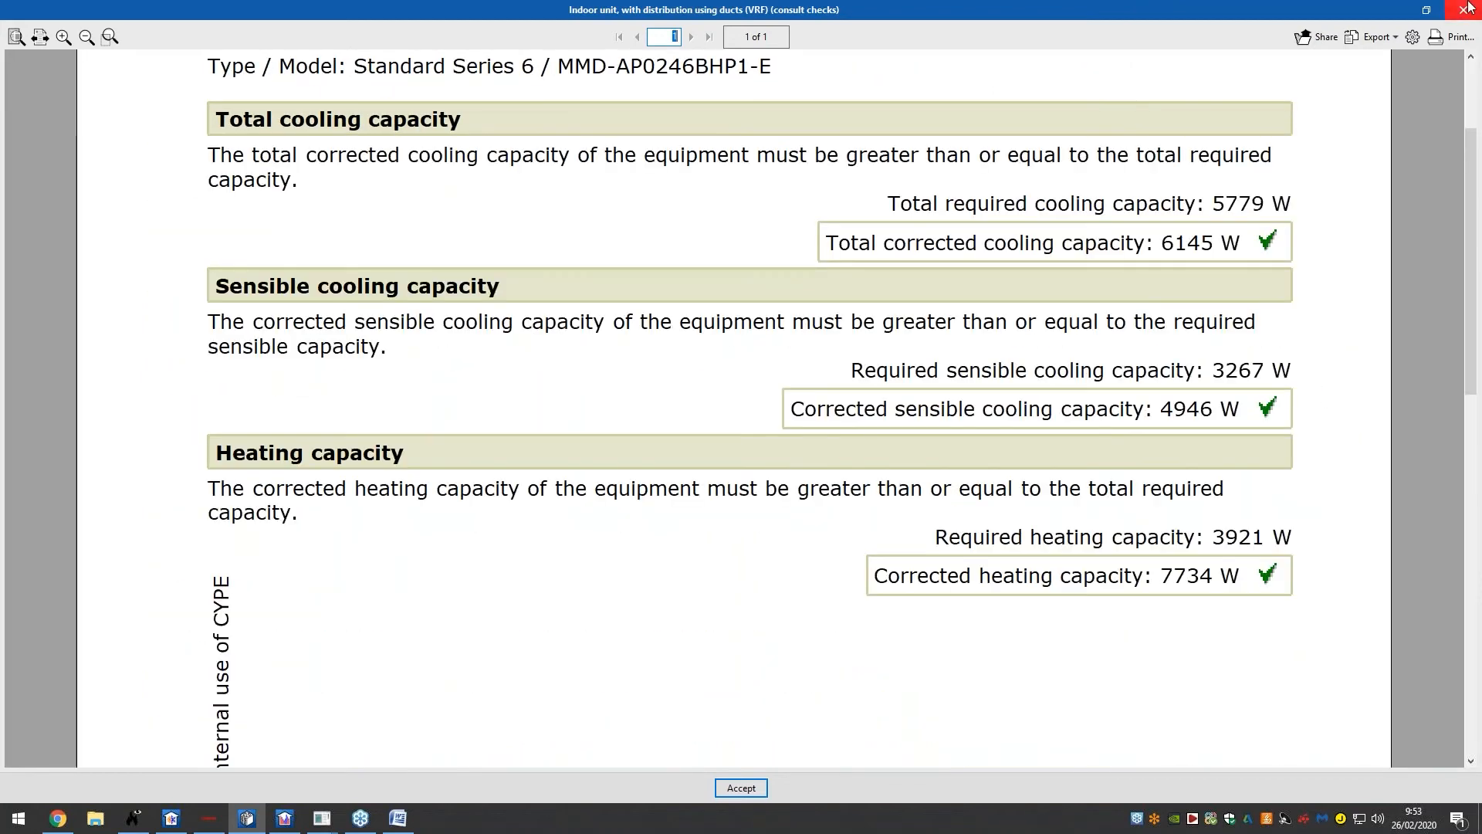
pyautogui.click(1464, 9)
pyautogui.click(914, 137)
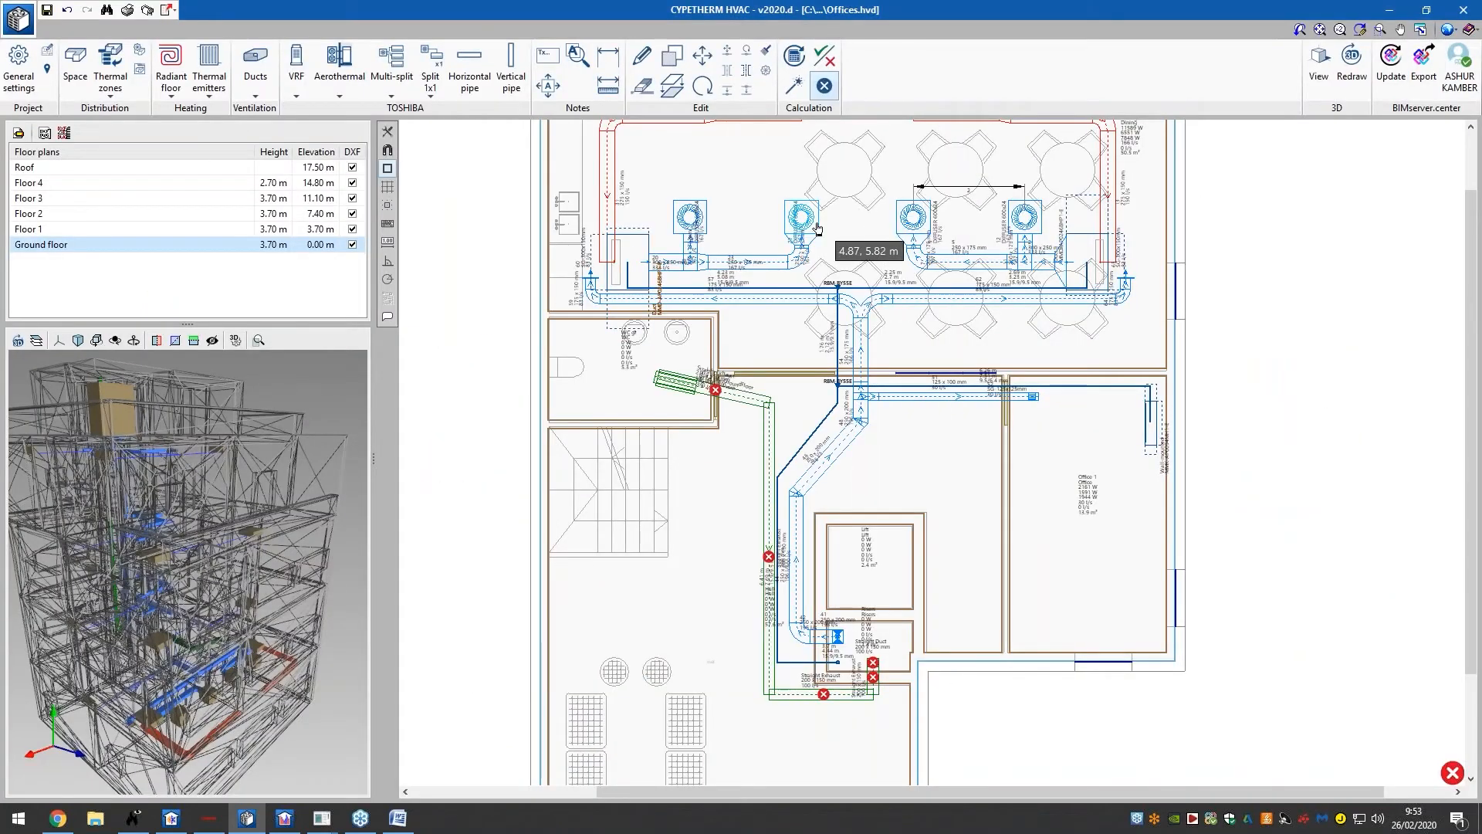
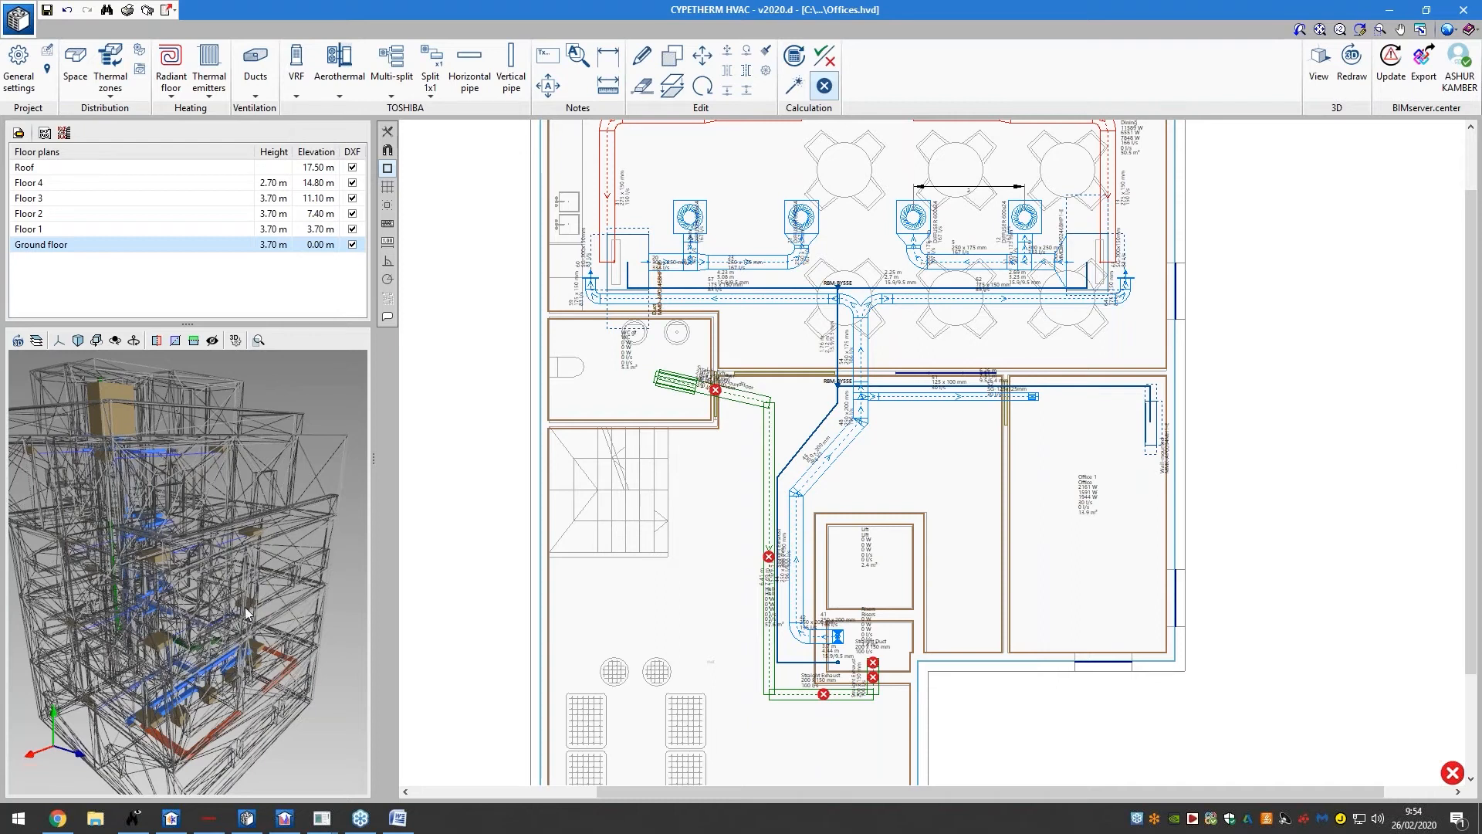
# In CYPETHERM LOADS, open the ASHRAE station database from Location data and pick region 6 - EUROPE
pyautogui.click(189, 819)
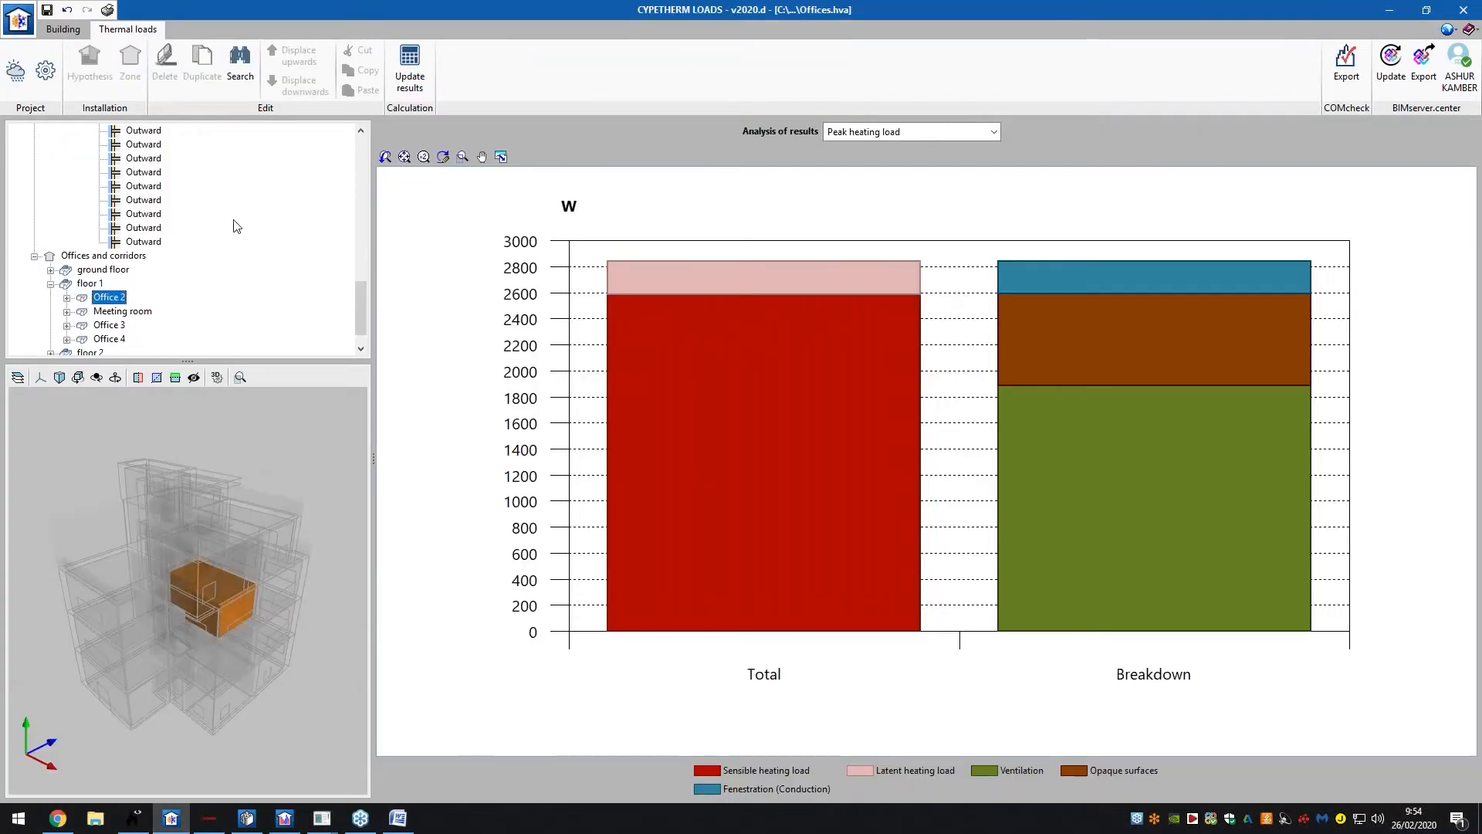
pyautogui.click(15, 70)
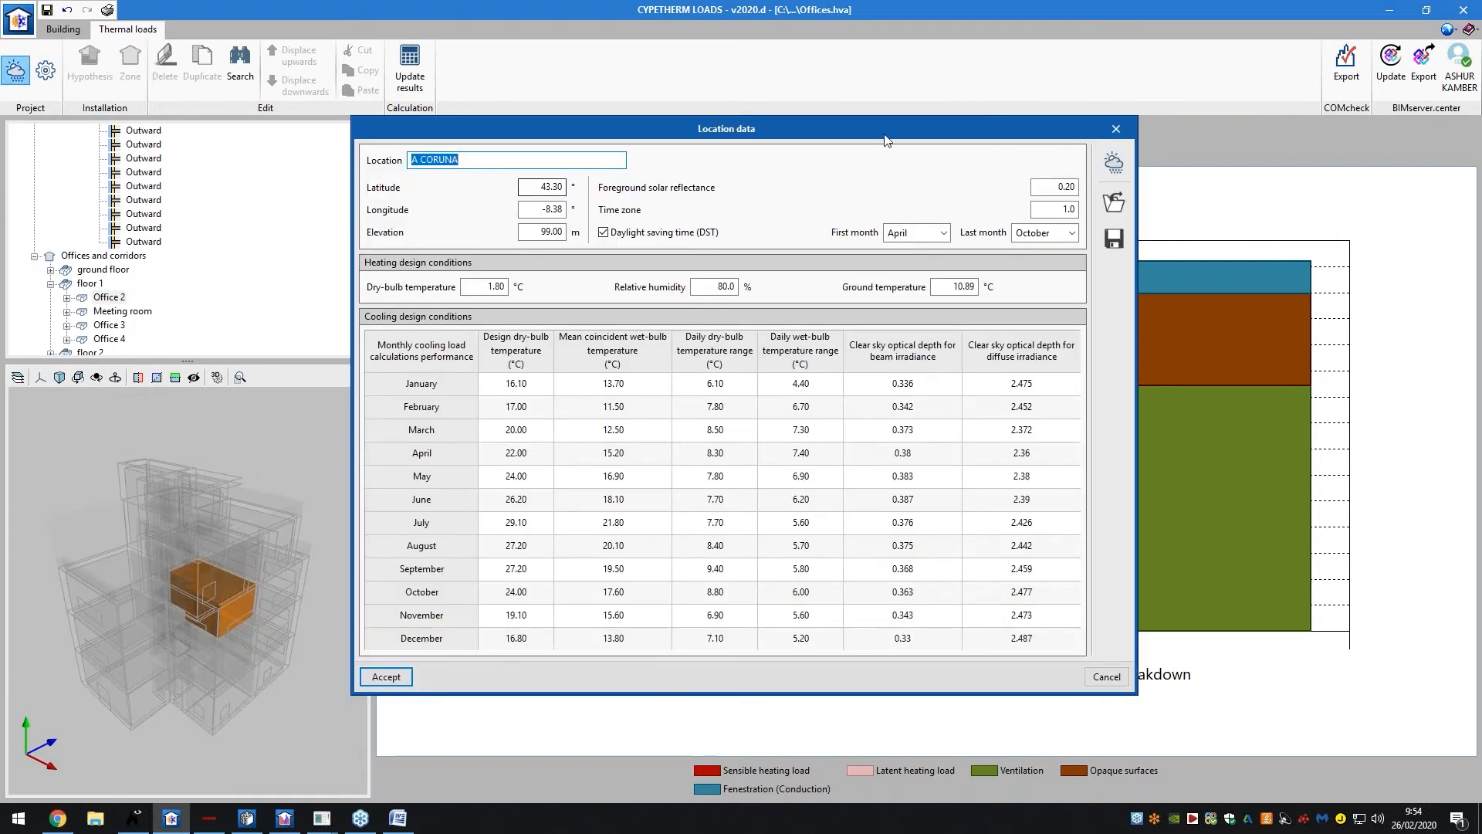
pyautogui.click(1112, 161)
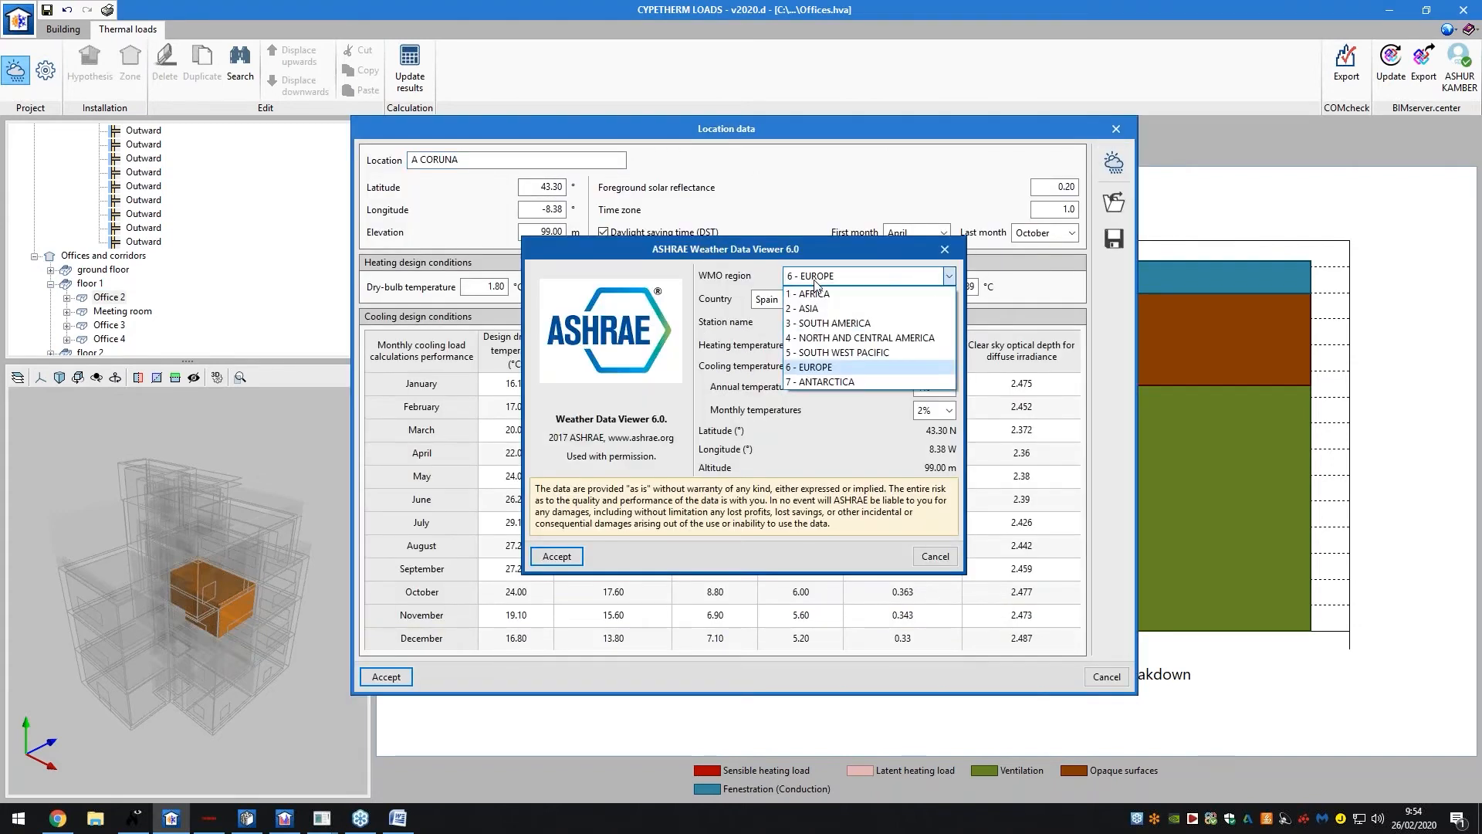
pyautogui.click(849, 276)
pyautogui.click(824, 366)
# Choose Bulgaria and station AHTOPOL (42.10 N, 27.85 E, 19 m) and apply it
pyautogui.click(834, 299)
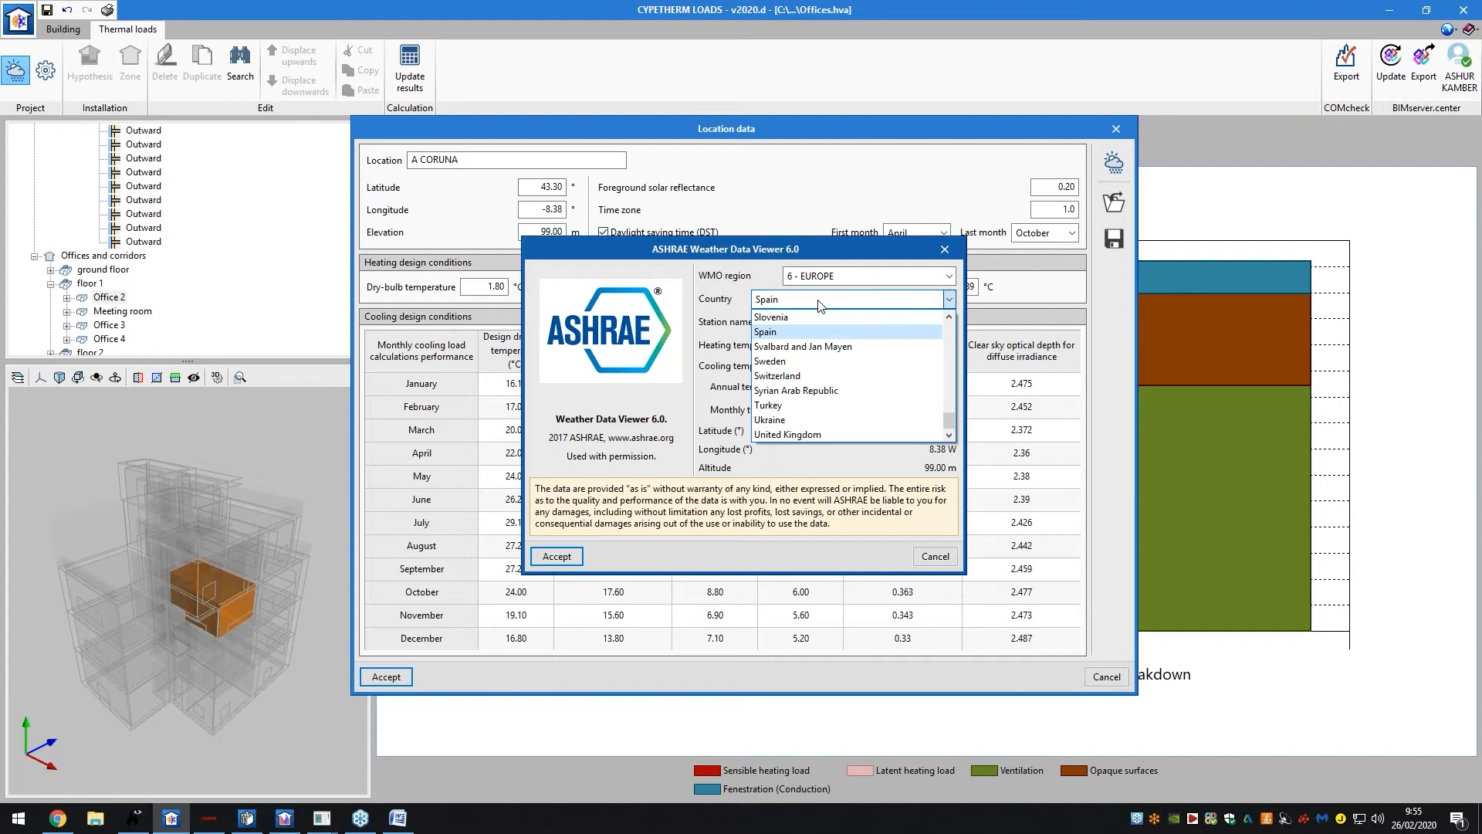
pyautogui.scroll(5, 829, 352)
pyautogui.scroll(4, 828, 351)
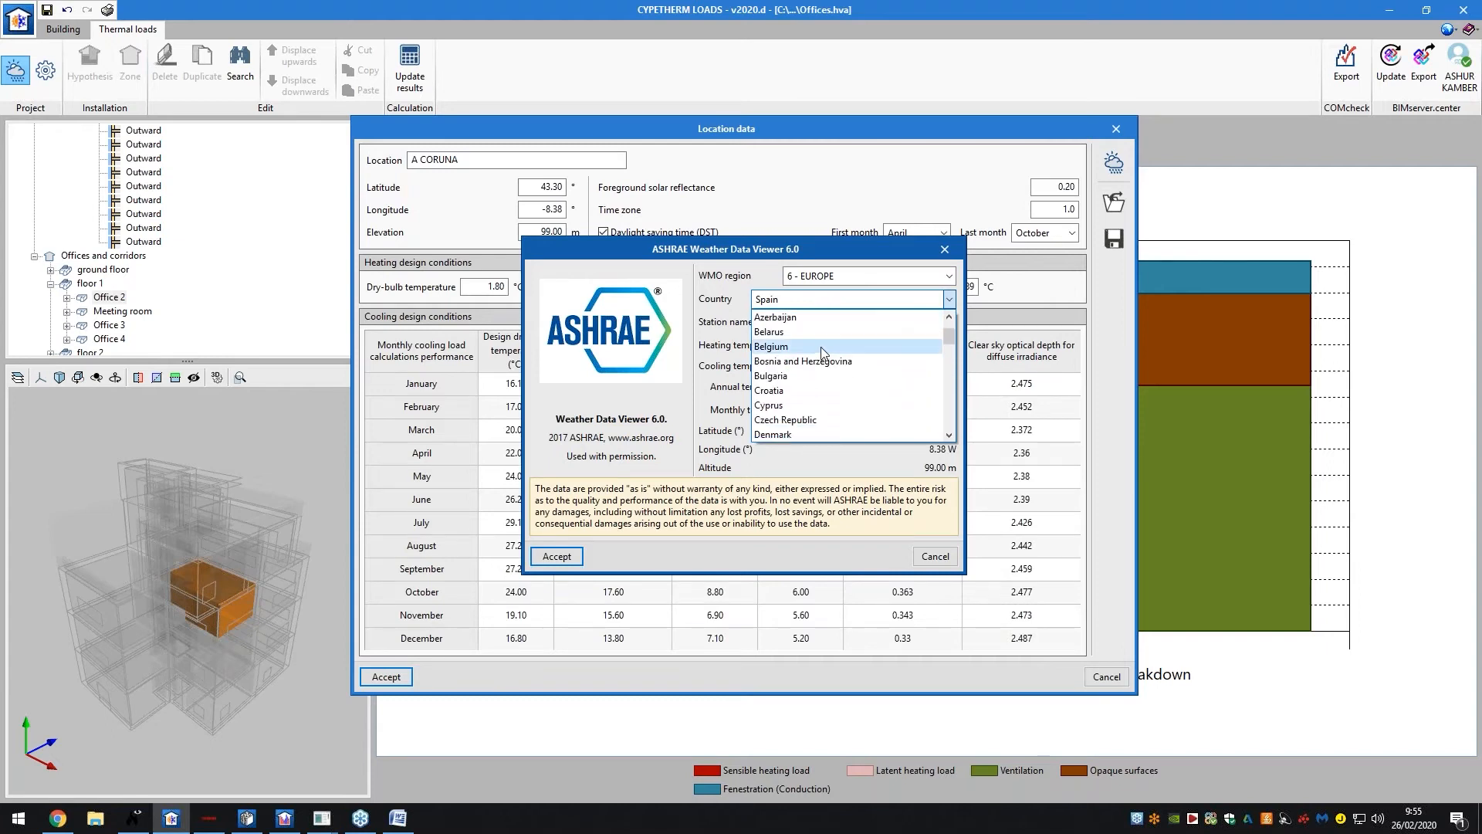
pyautogui.click(805, 377)
pyautogui.click(865, 322)
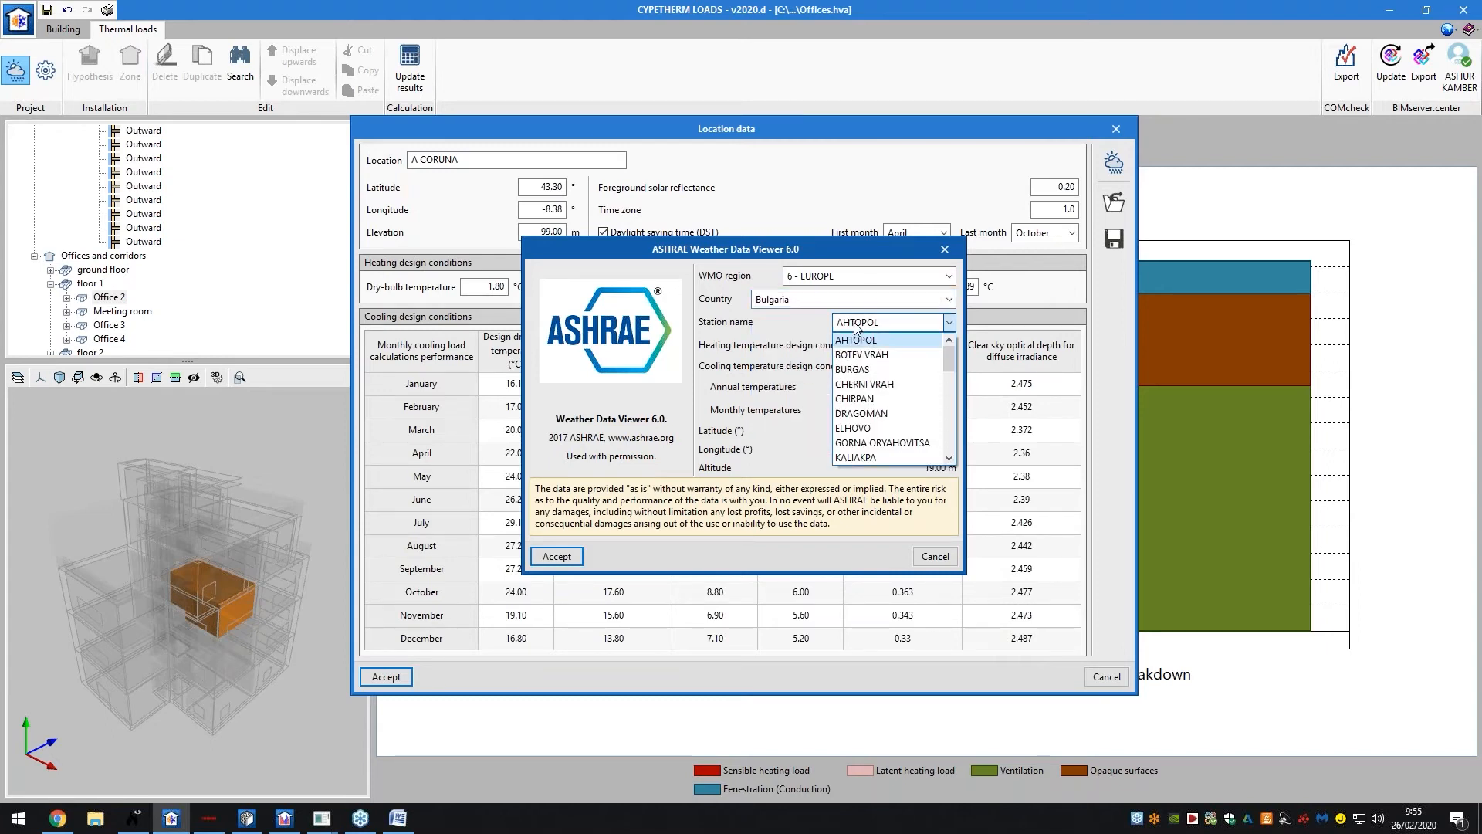
pyautogui.scroll(-2, 877, 369)
pyautogui.scroll(-5, 877, 369)
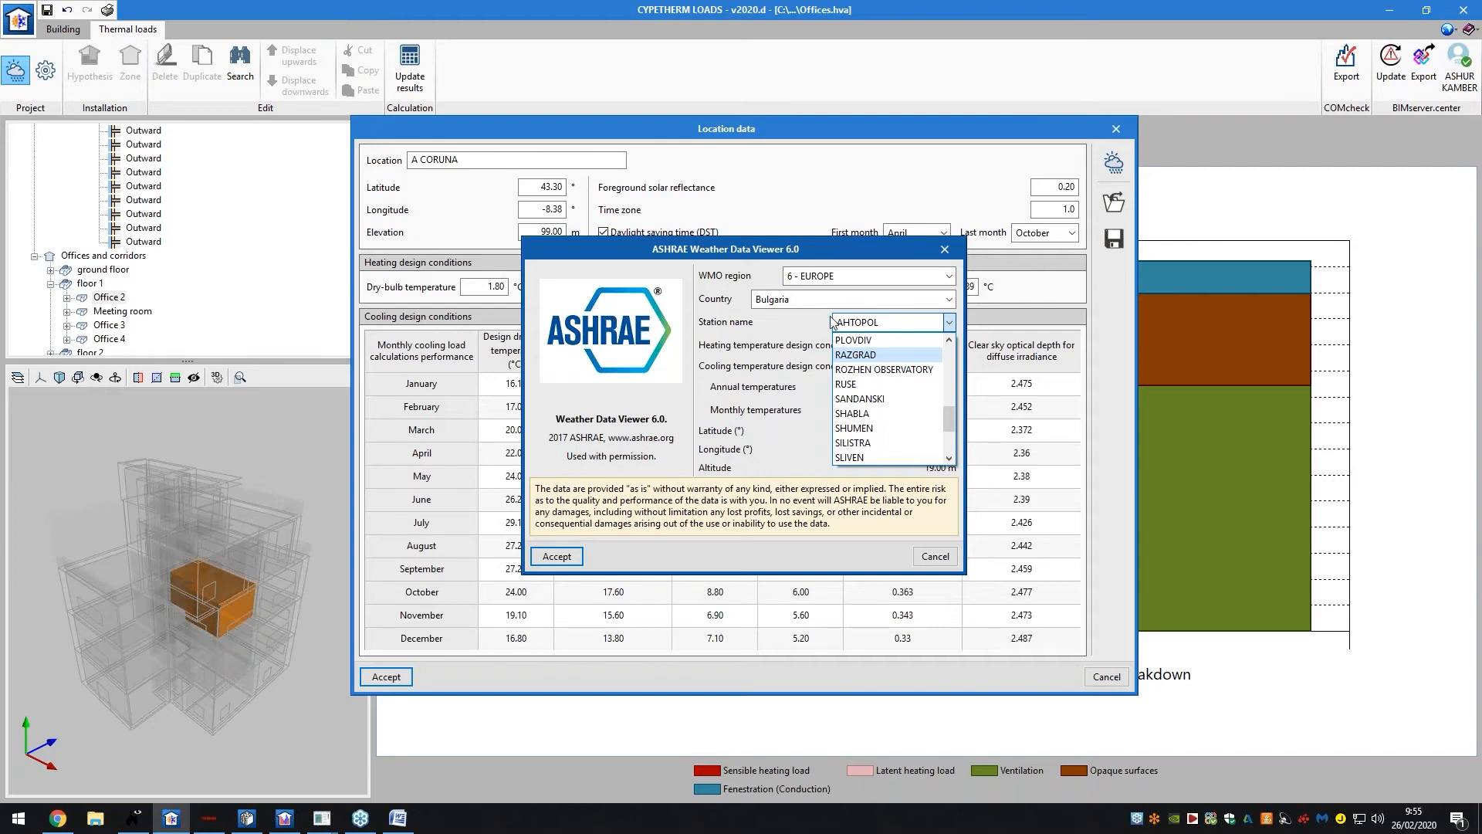
pyautogui.scroll(-2, 870, 384)
pyautogui.scroll(7, 871, 383)
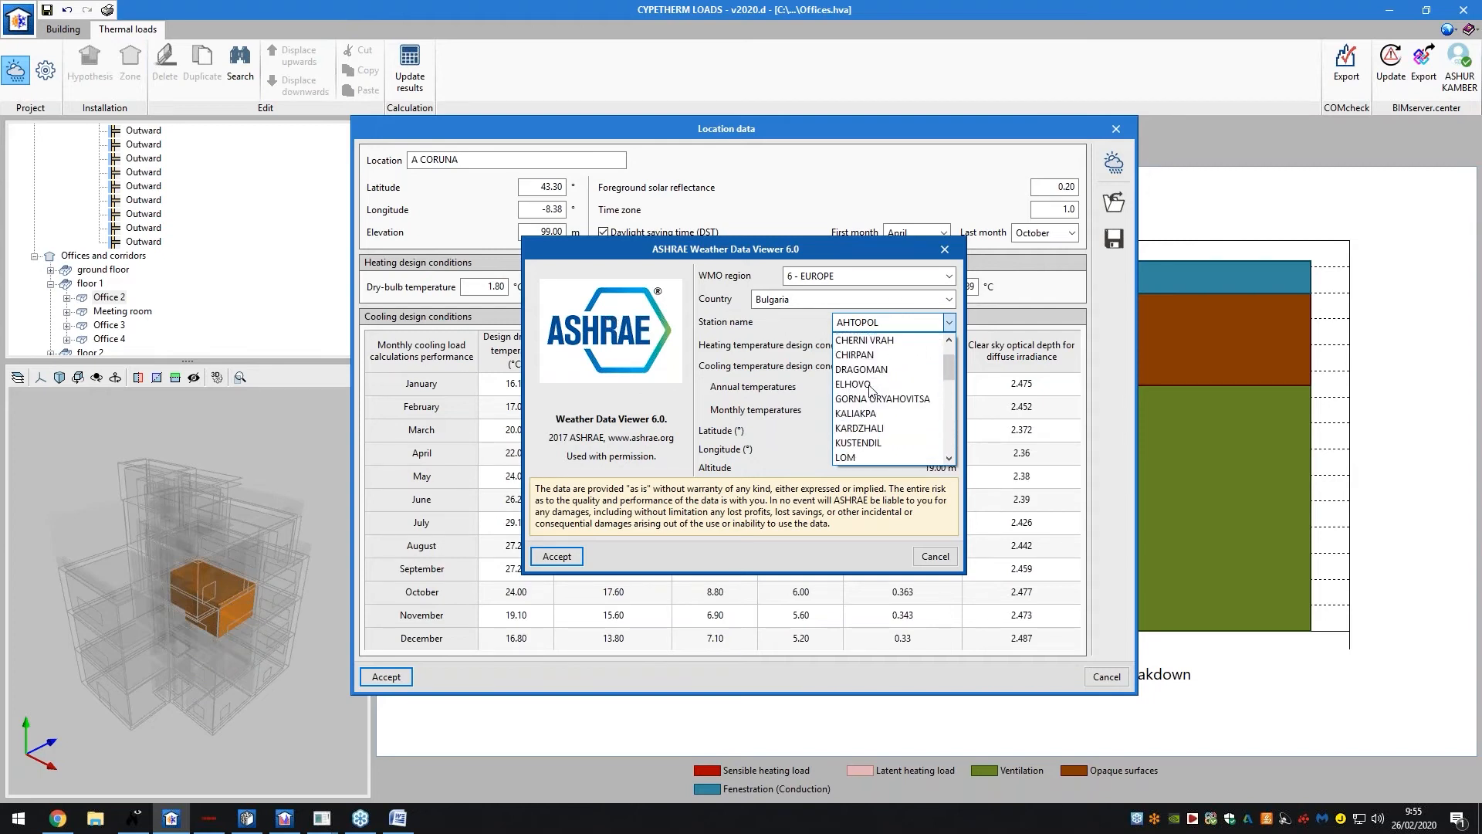
pyautogui.click(919, 340)
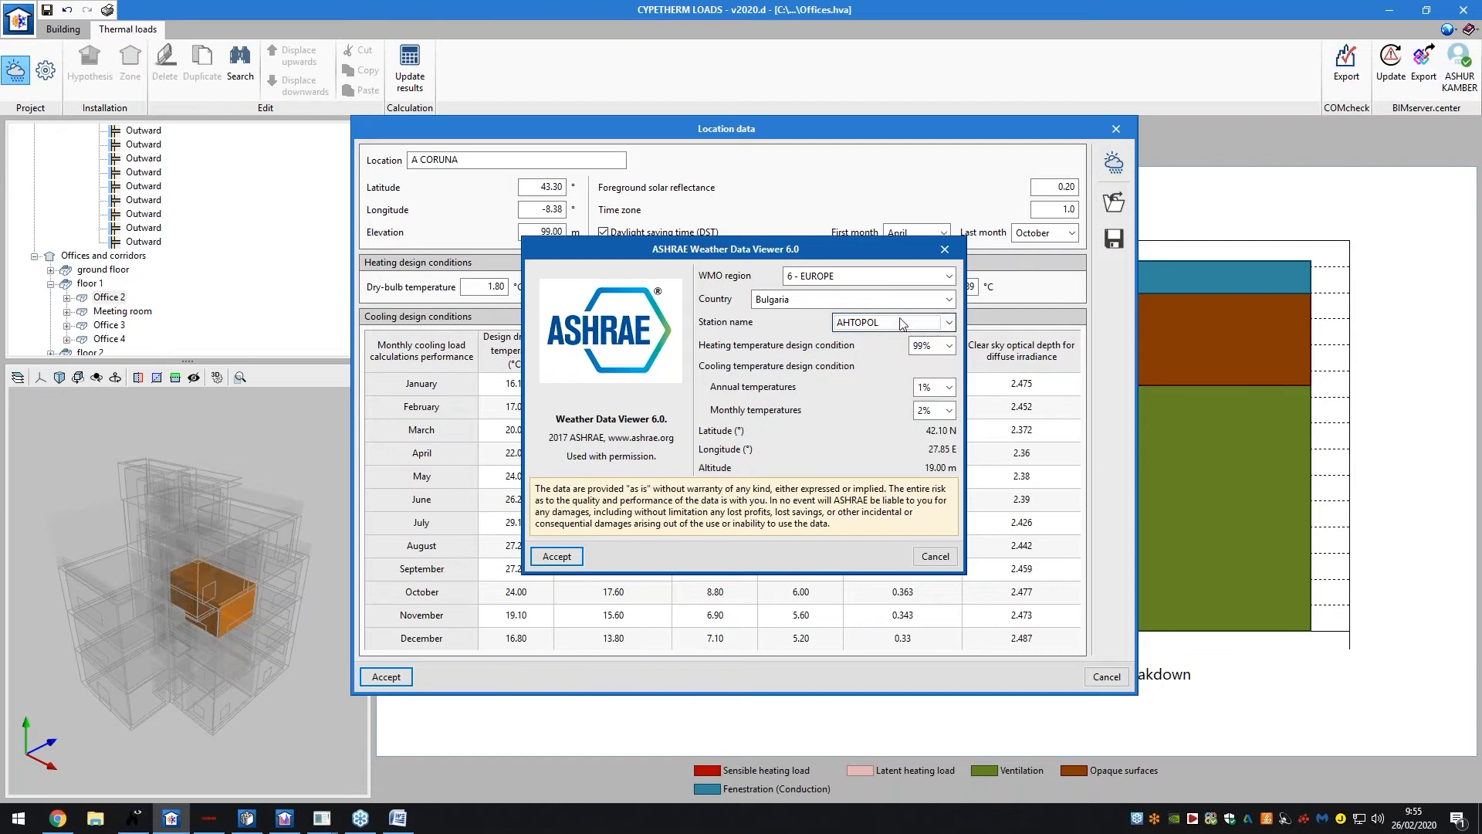
pyautogui.click(556, 556)
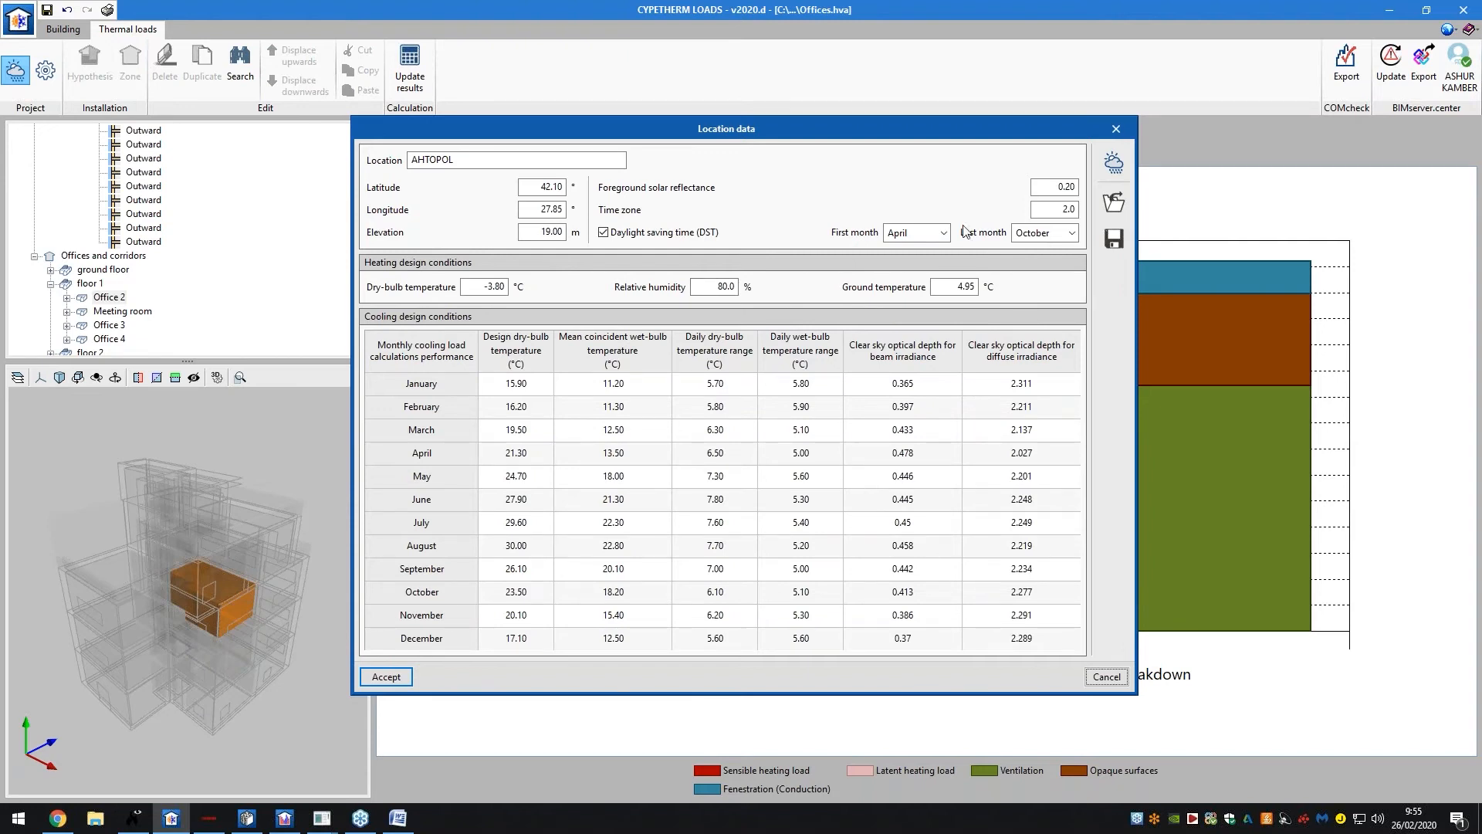
# Reopen the ASHRAE import, cancel it, and review the January–April wet-bulb temperatures
pyautogui.click(1113, 204)
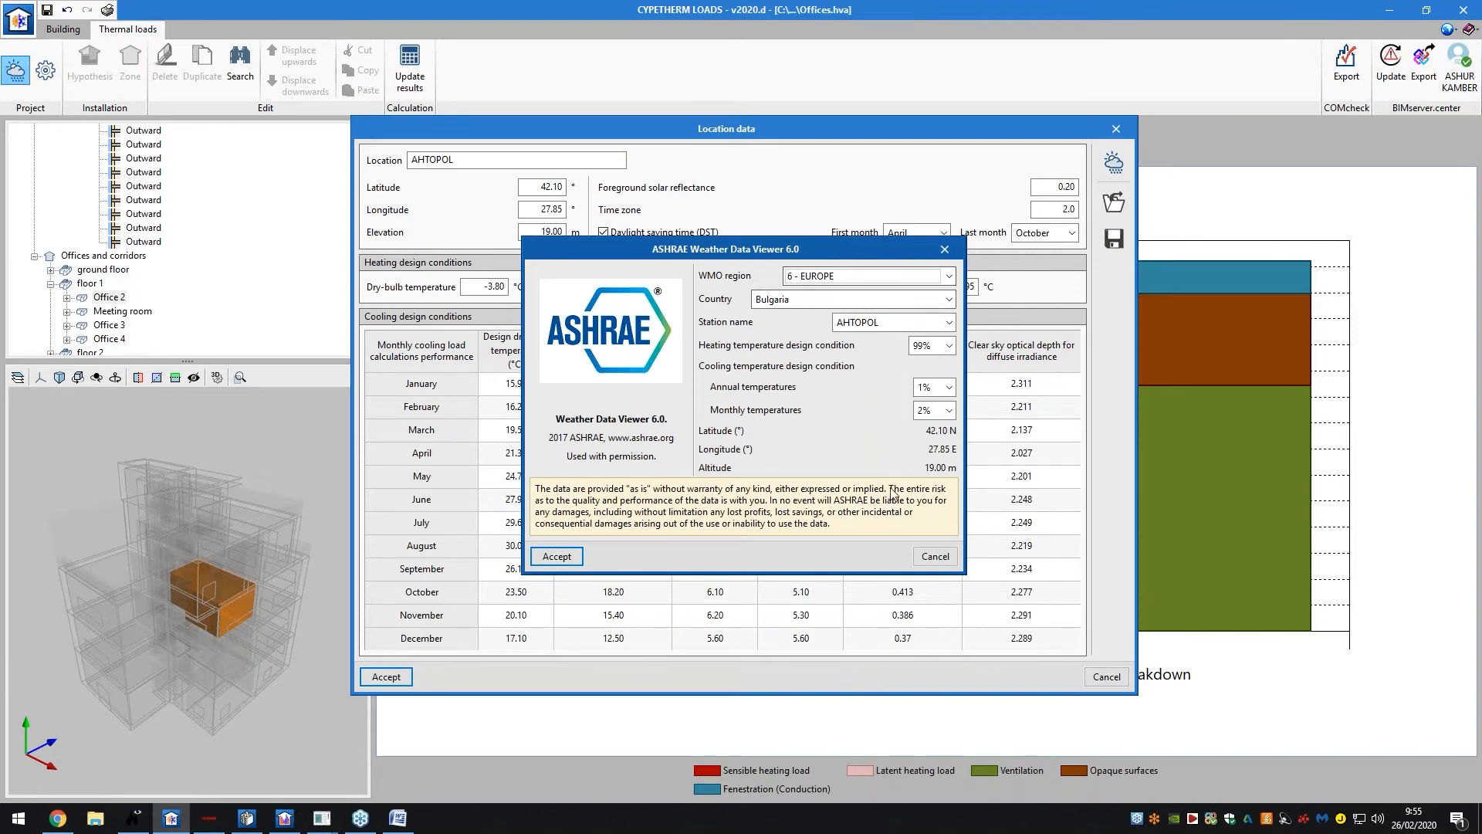
pyautogui.click(918, 554)
pyautogui.click(610, 383)
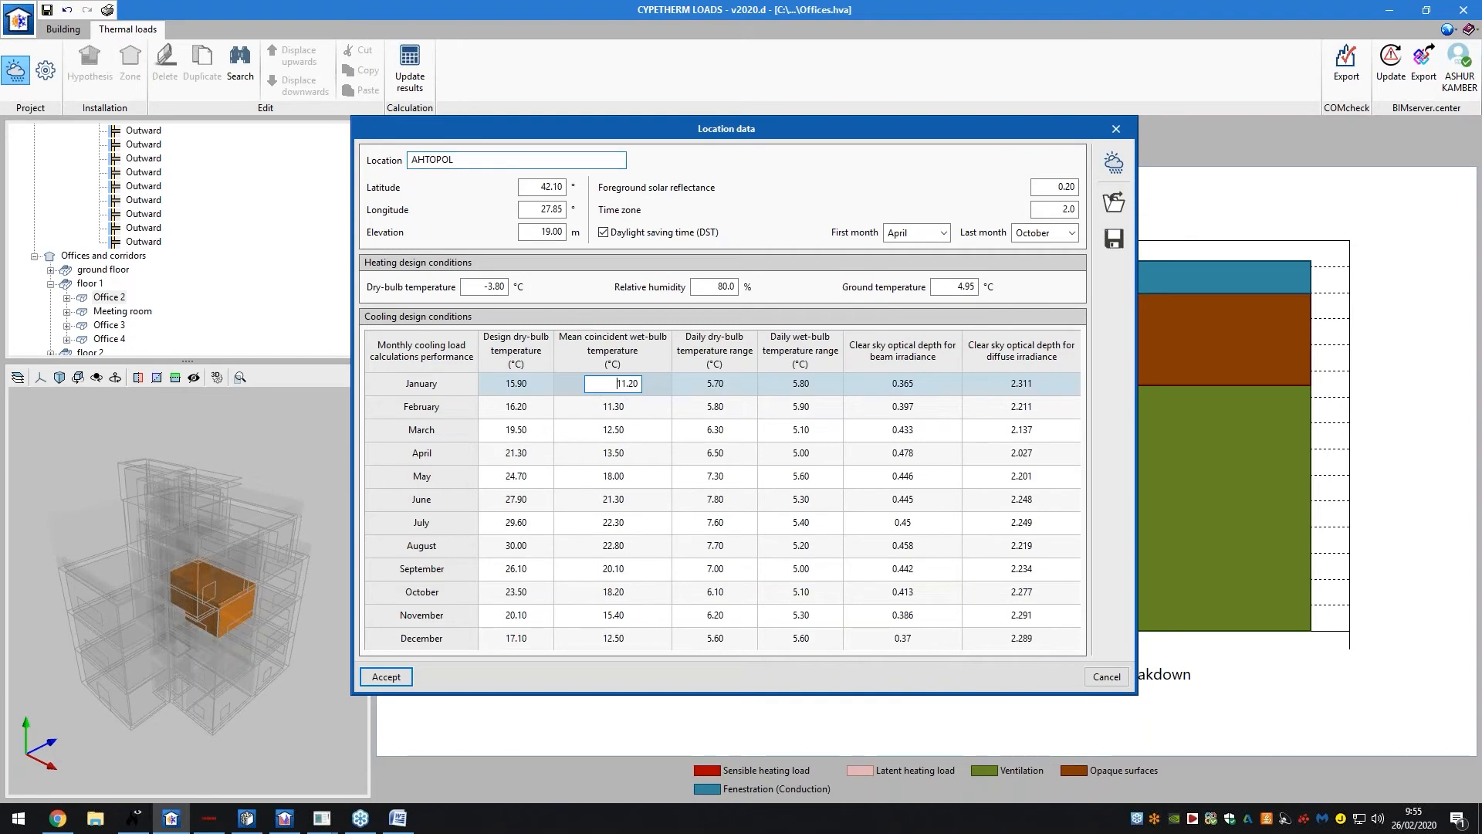
pyautogui.click(611, 407)
pyautogui.click(615, 452)
pyautogui.click(615, 430)
pyautogui.click(615, 453)
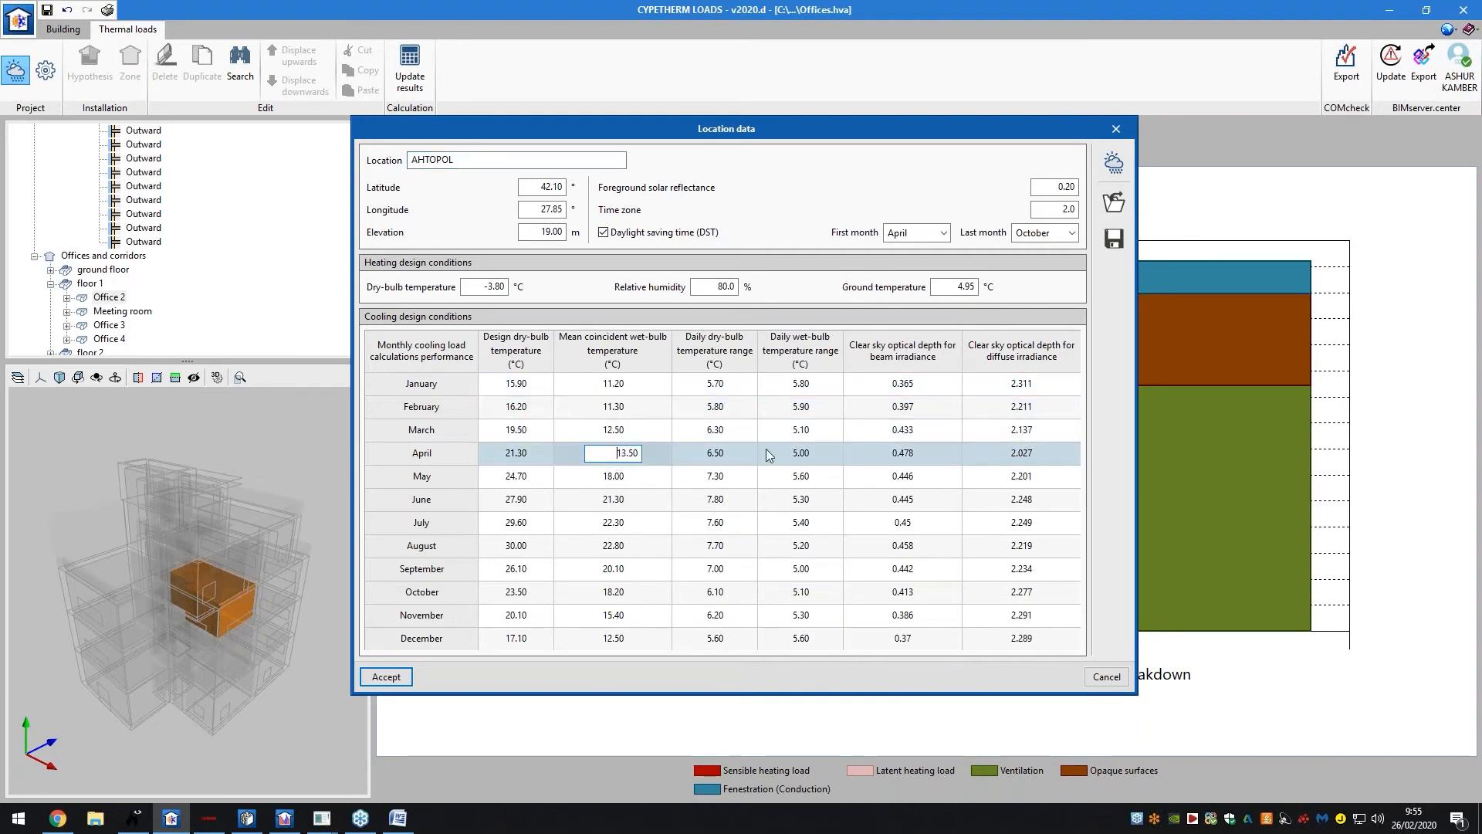
# Review the monthly beam irradiance optical depths, such as 0.446 for May and 0.365 for January
pyautogui.click(903, 407)
pyautogui.press('Down')
pyautogui.click(902, 476)
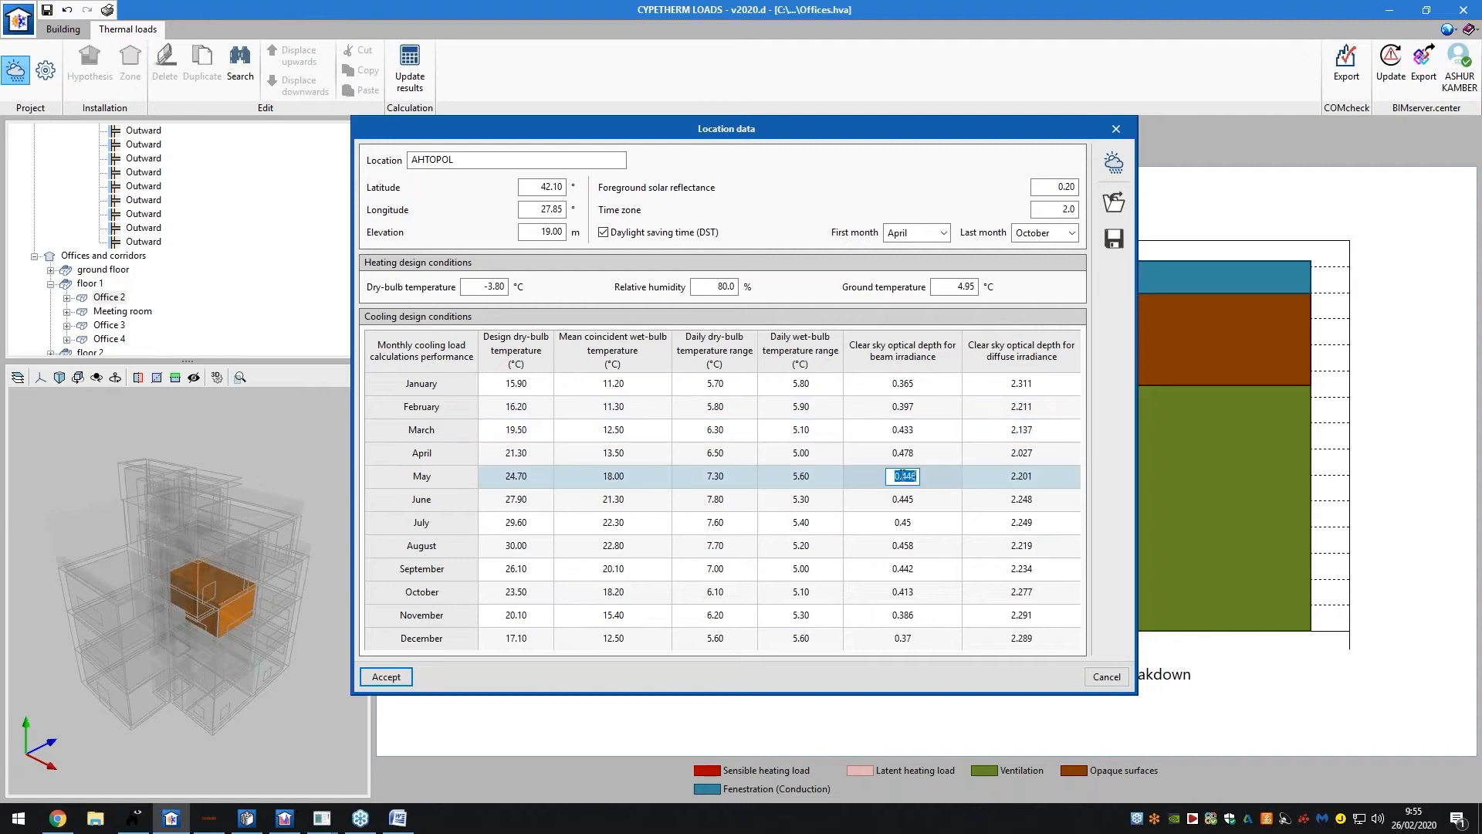
pyautogui.click(943, 384)
# Cancel saving the location data, close Location data unchanged, and return to CYPETHERM HVAC
pyautogui.click(1114, 241)
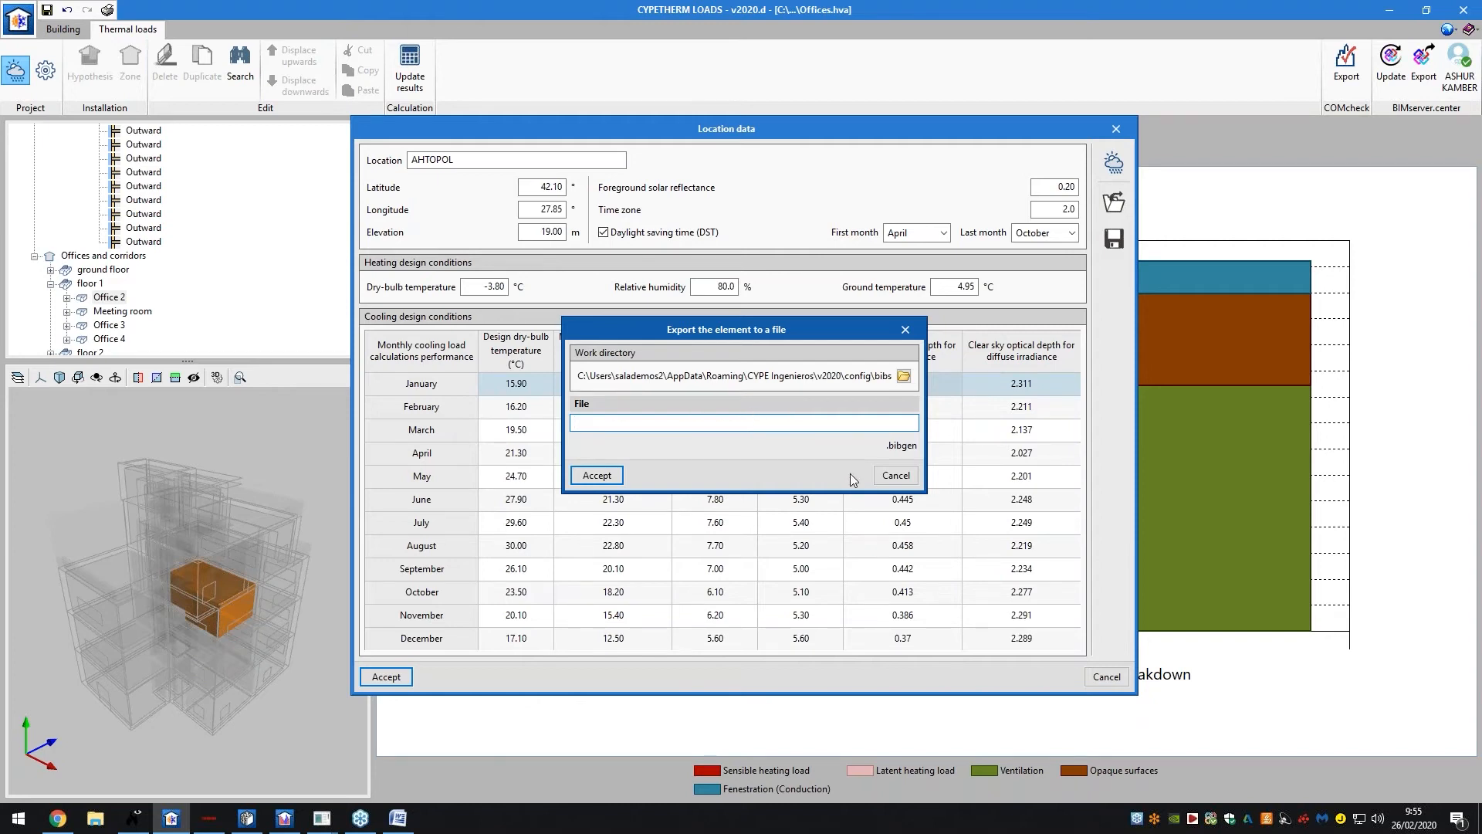
pyautogui.click(895, 474)
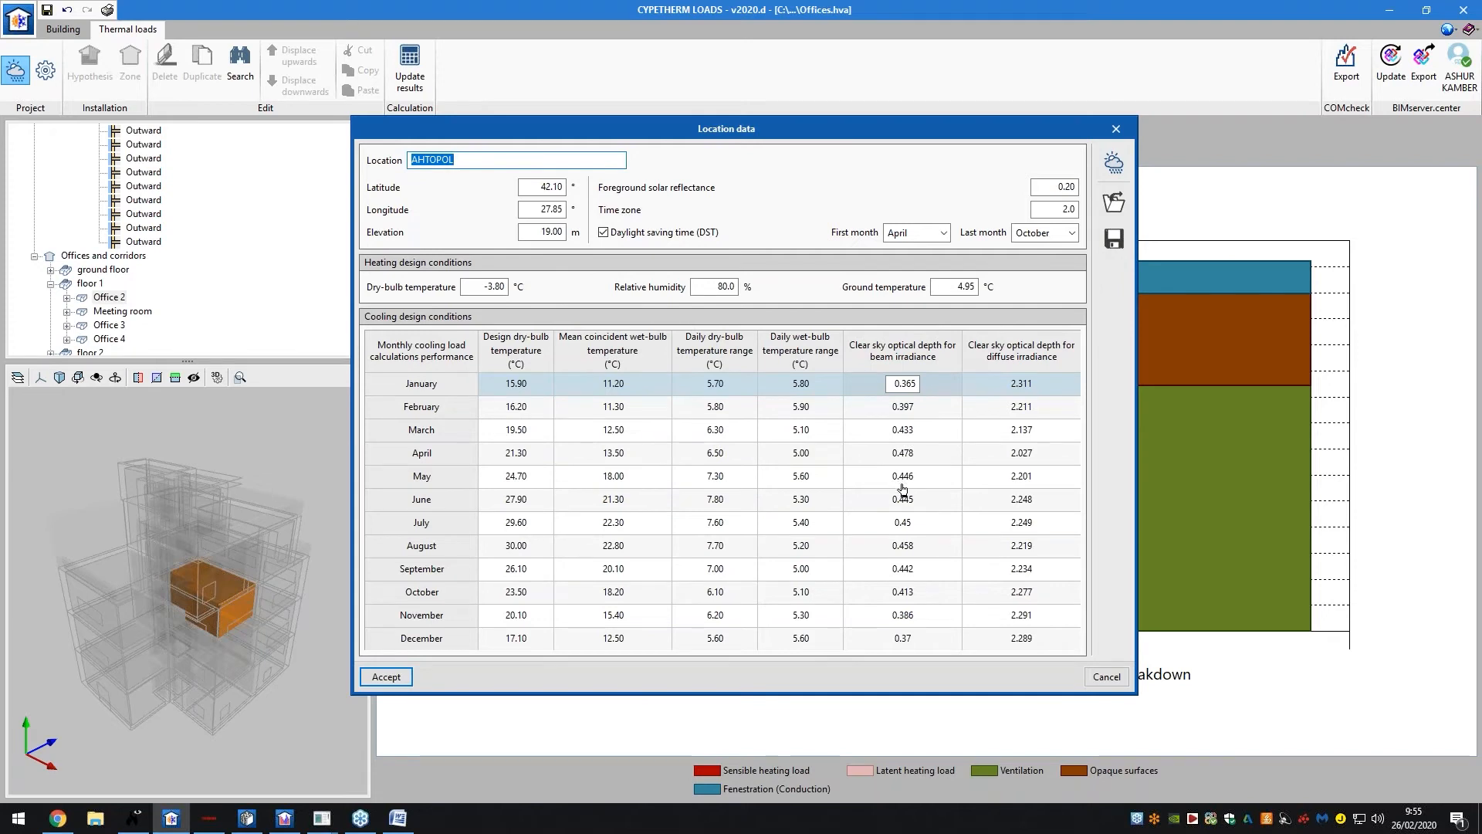
pyautogui.click(1115, 678)
pyautogui.click(256, 826)
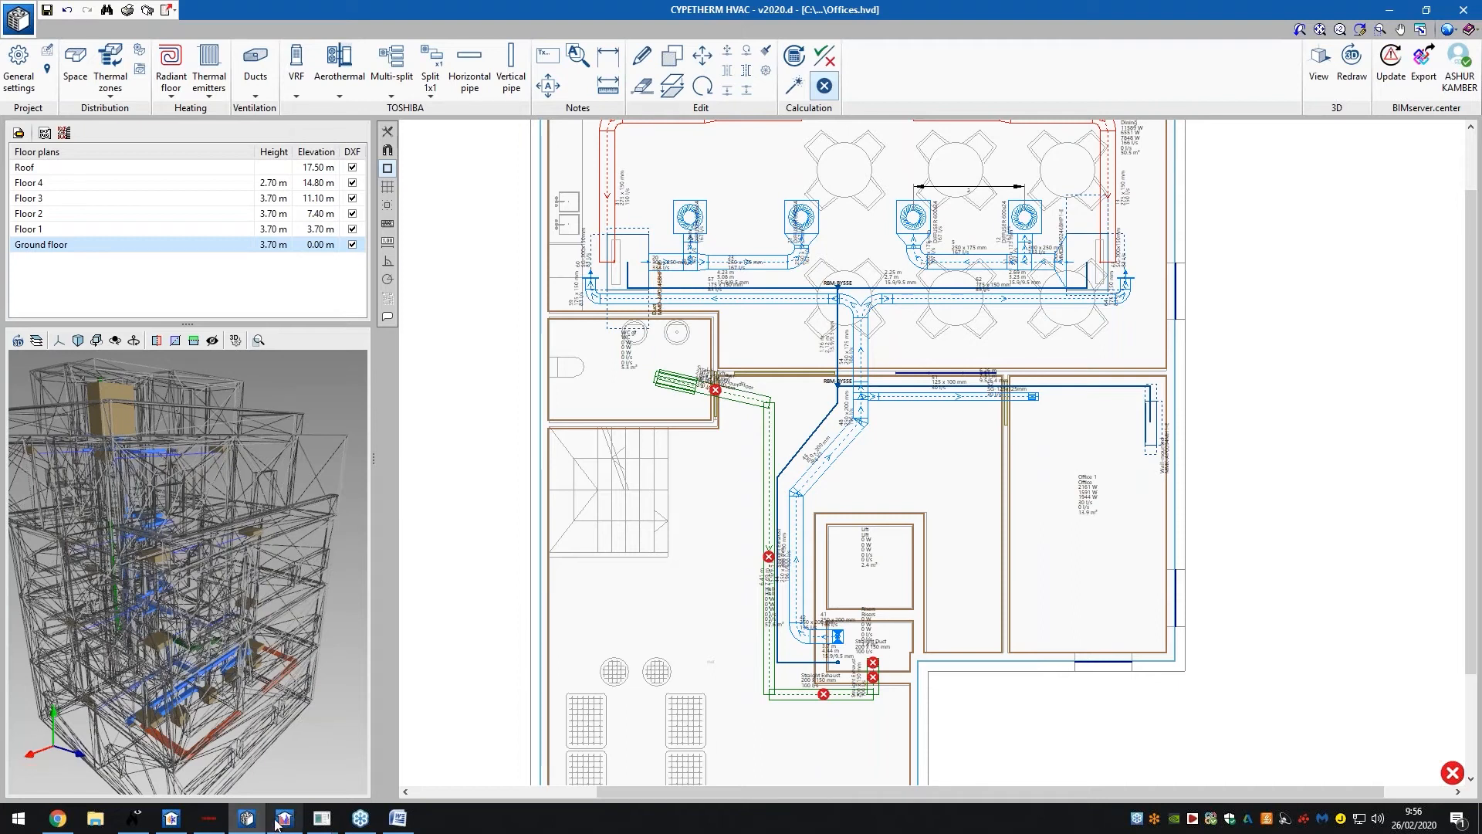
pyautogui.moveTo(281, 823)
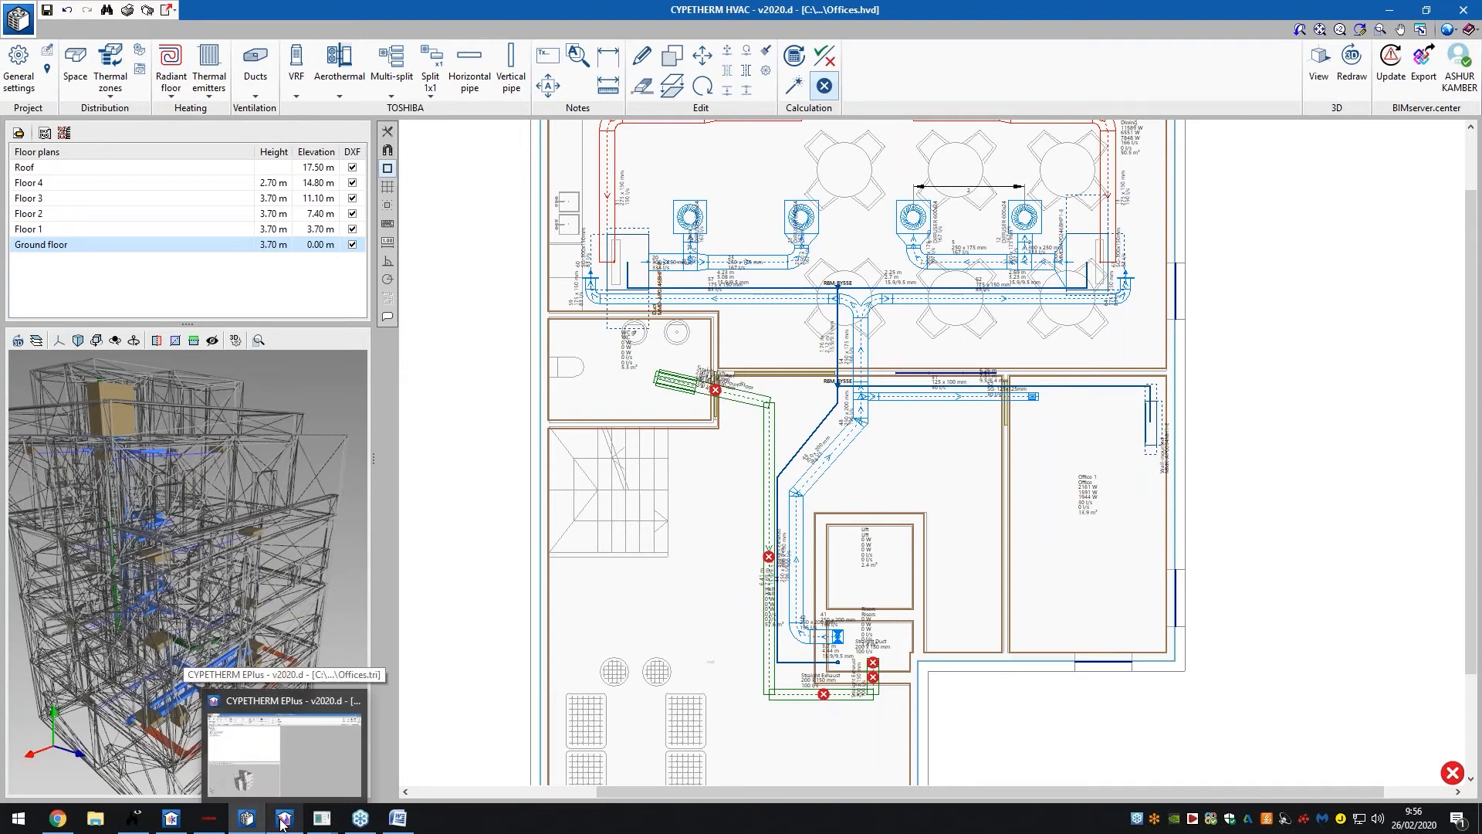
# In CYPETHERM EPlus, browse the Library's Spaces and External wall entries, then expand Air conditioning systems
pyautogui.click(282, 823)
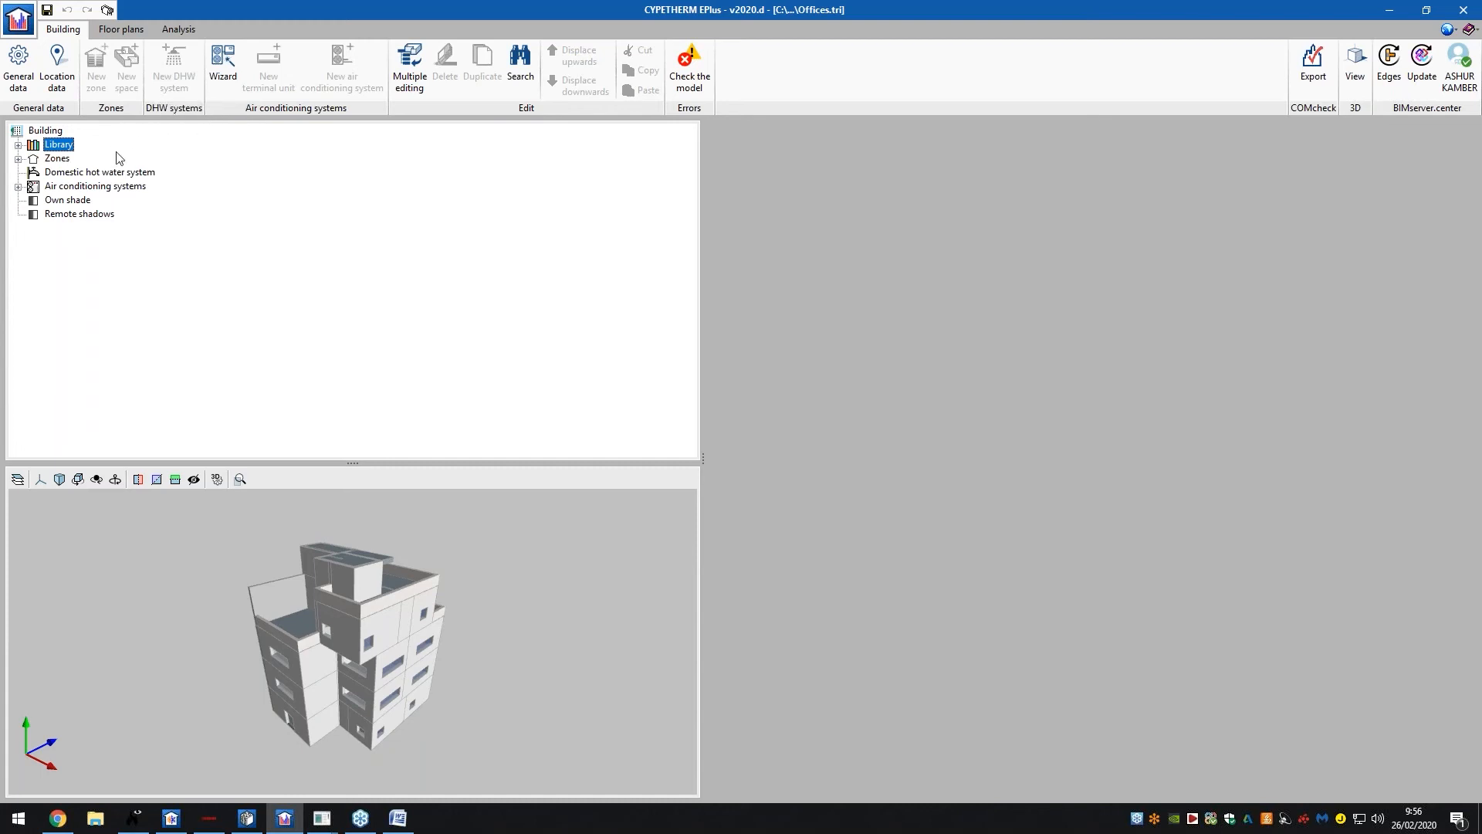
pyautogui.doubleClick(59, 144)
pyautogui.click(74, 159)
pyautogui.click(81, 172)
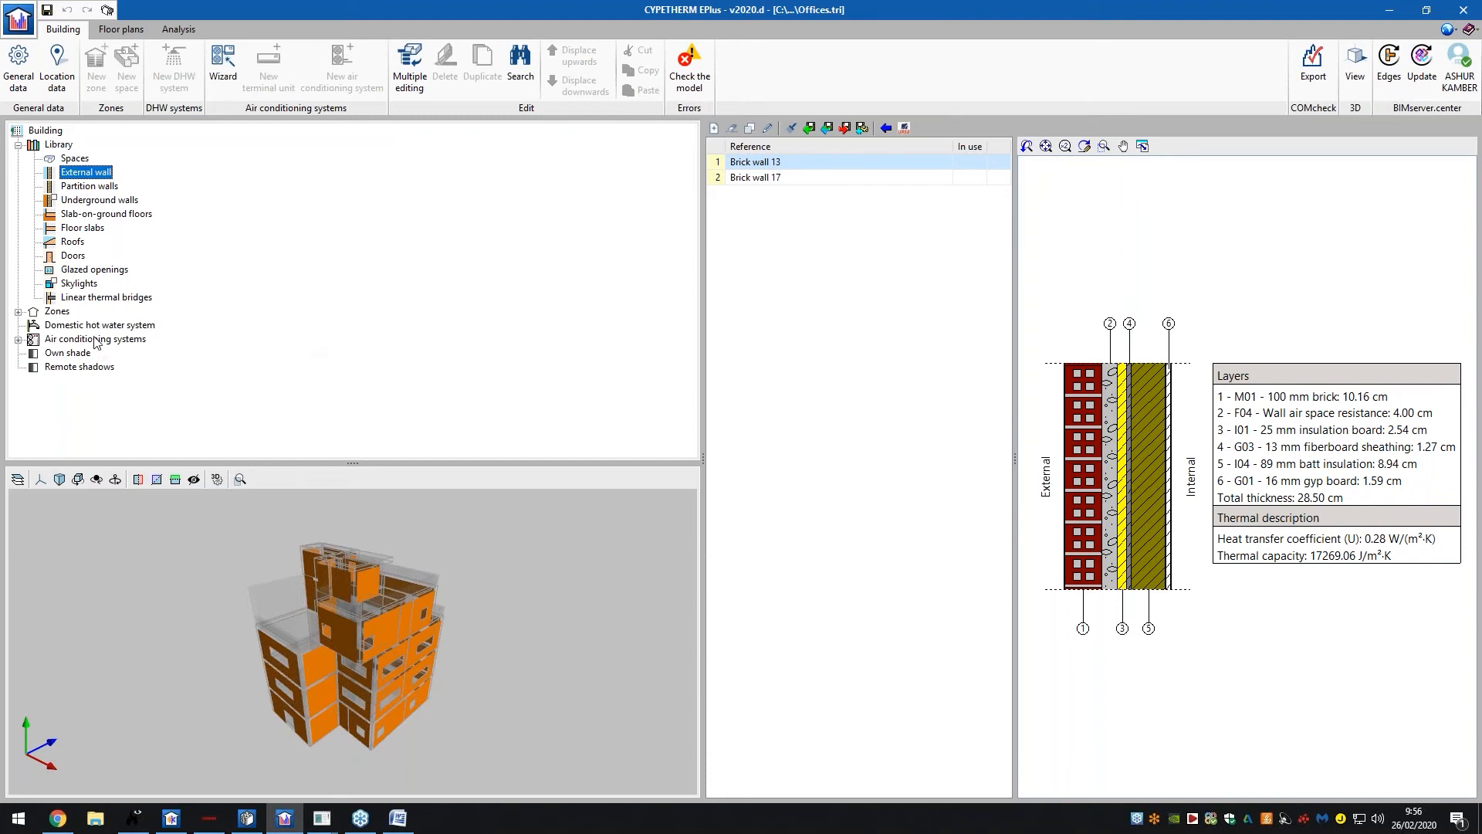
pyautogui.moveTo(463, 596); pyautogui.dragTo(618, 610, button='middle')
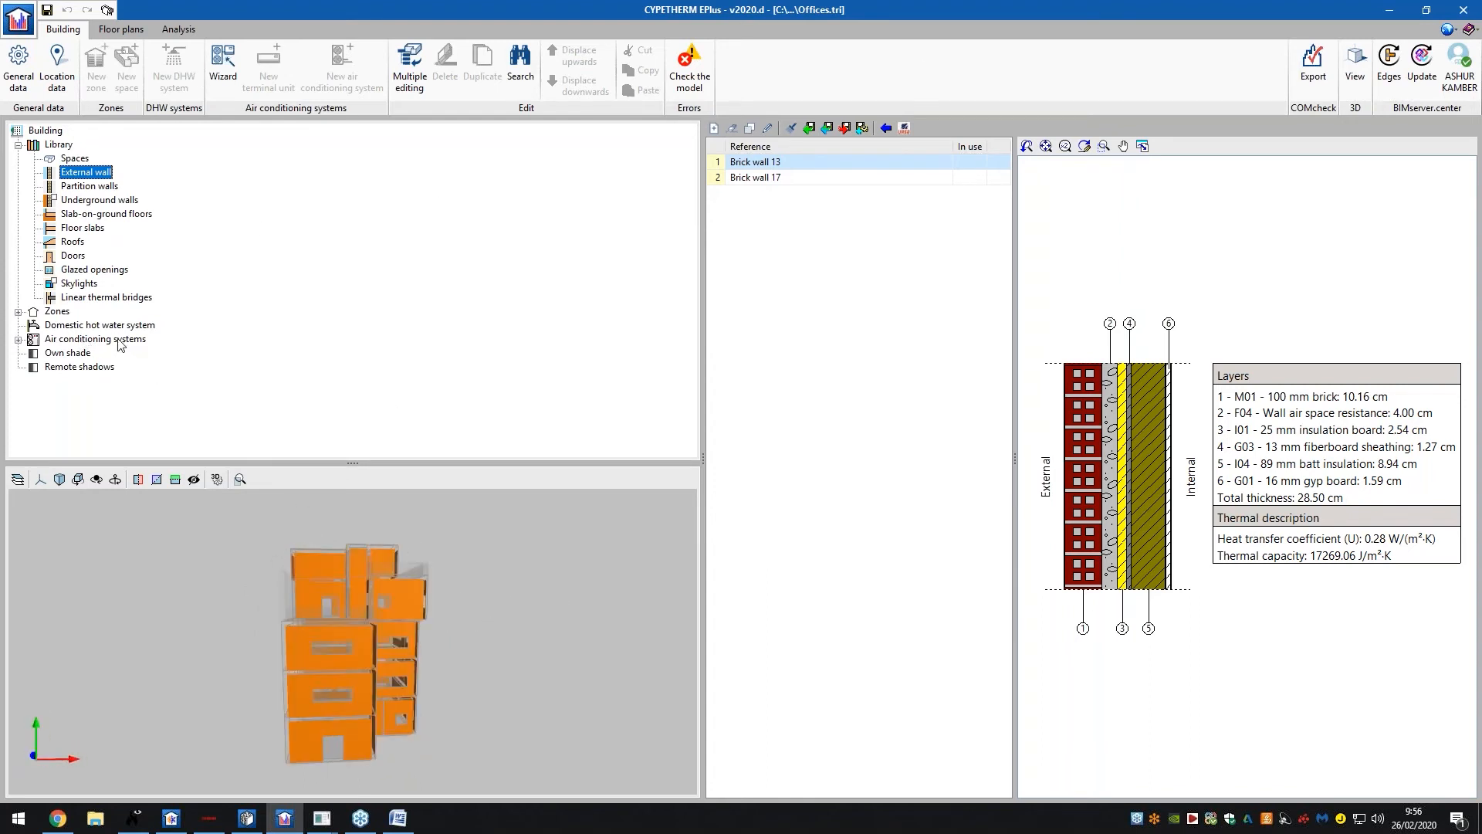
pyautogui.click(95, 340)
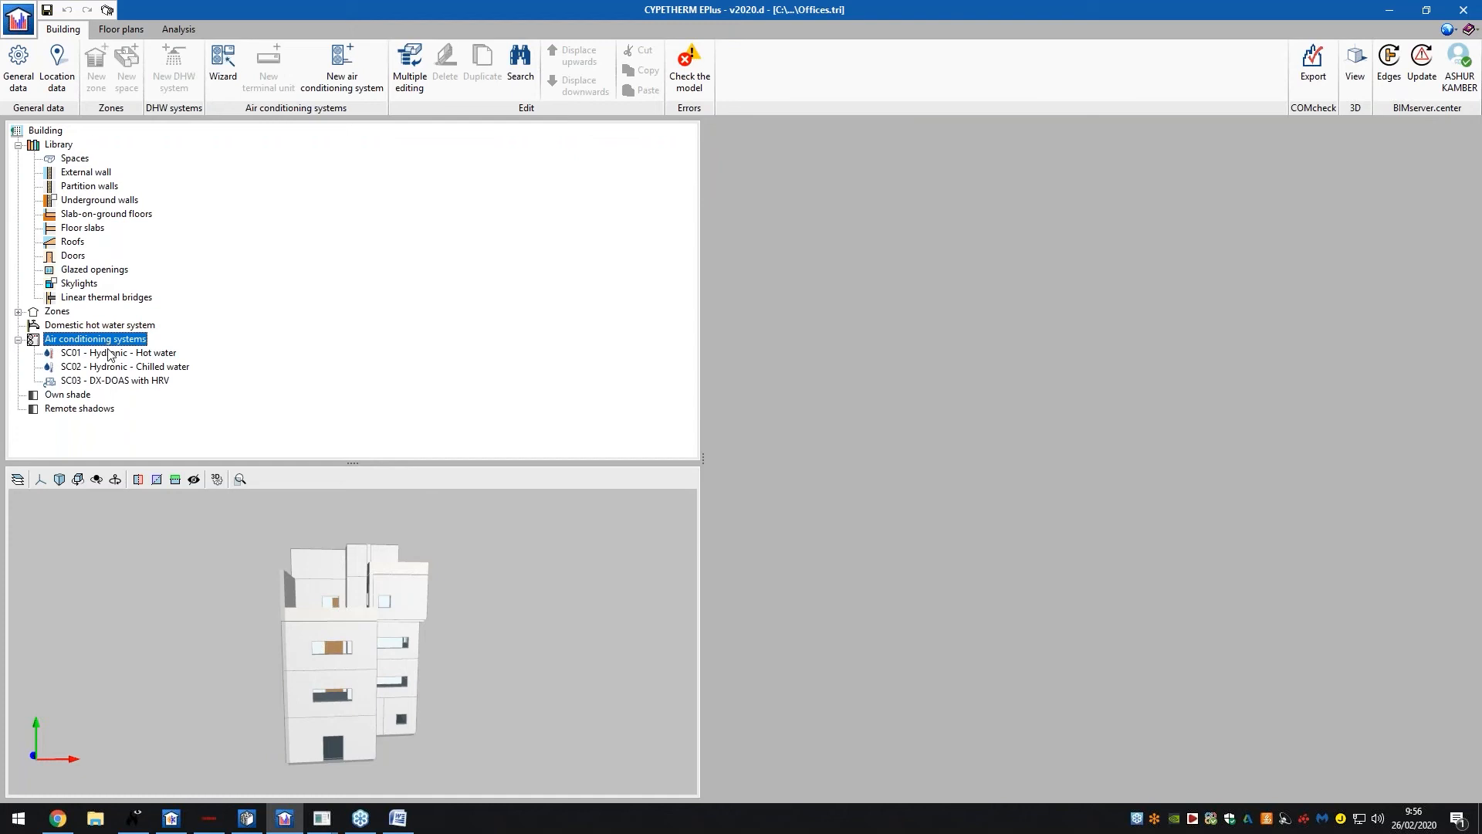
# Step through systems SC01, SC02 and SC03, settling on SC01's condensing boiler at 55.0 °C
pyautogui.click(109, 354)
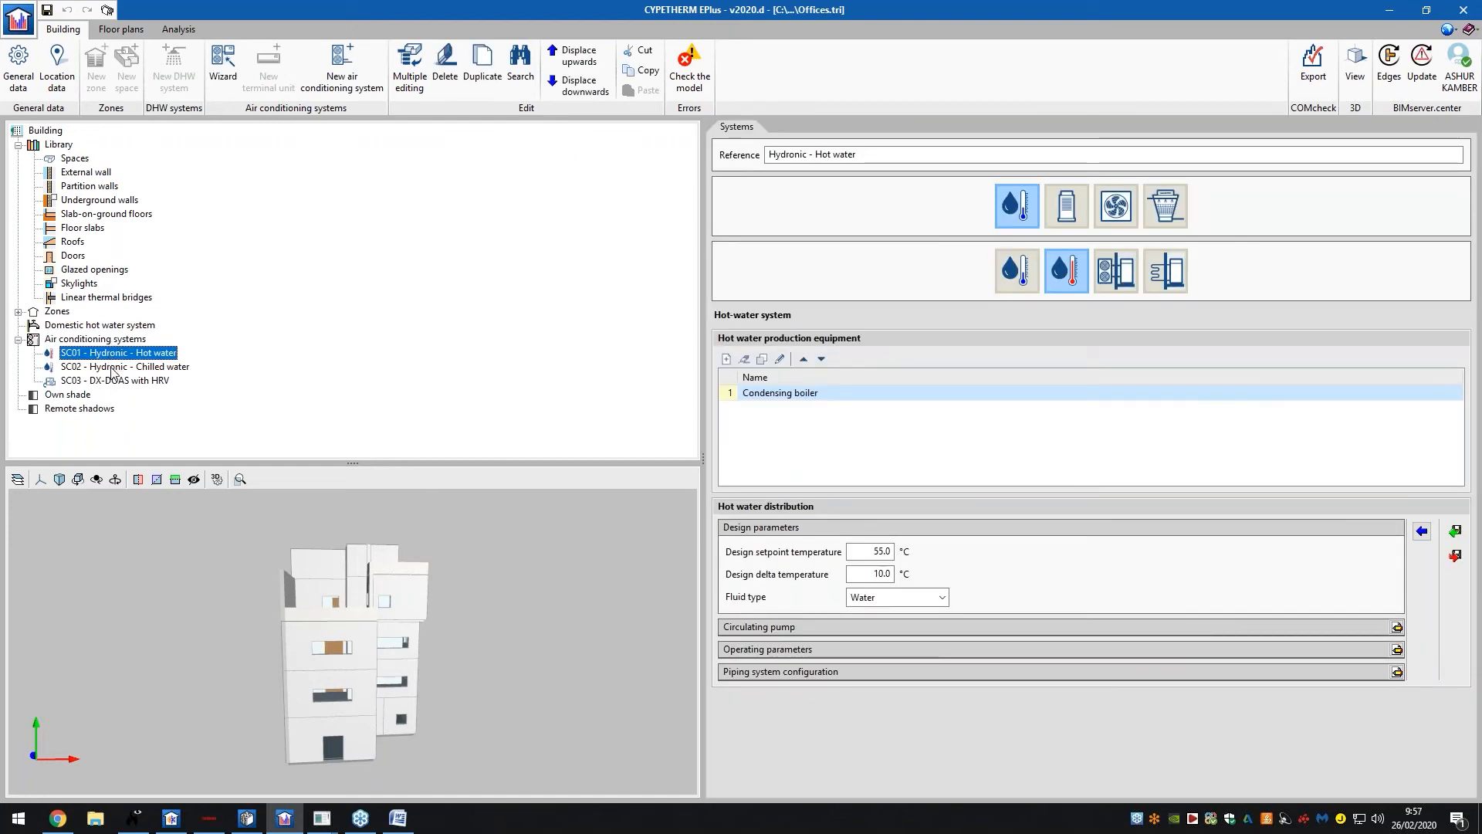
pyautogui.click(115, 355)
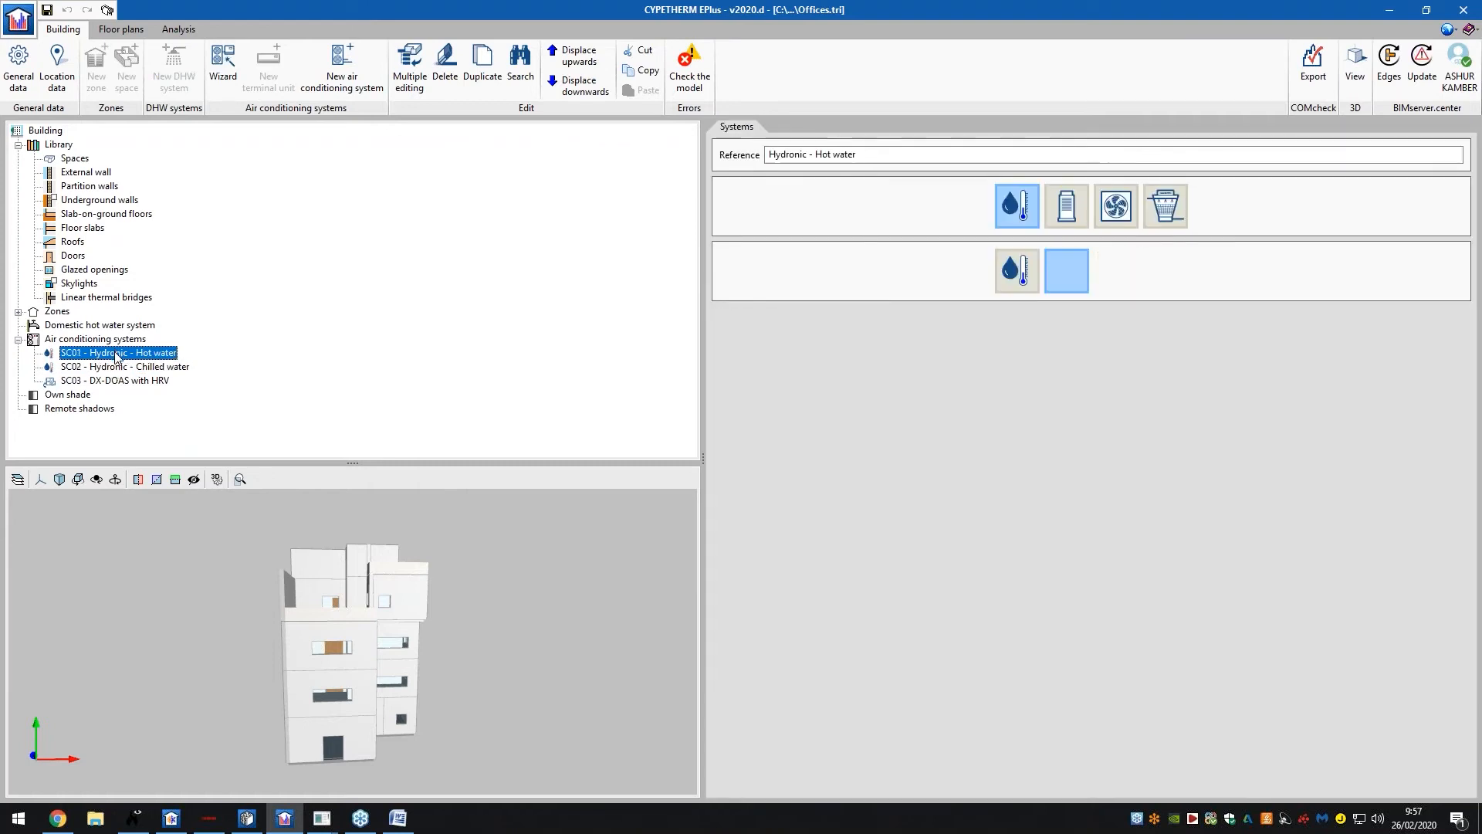
pyautogui.press('Down')
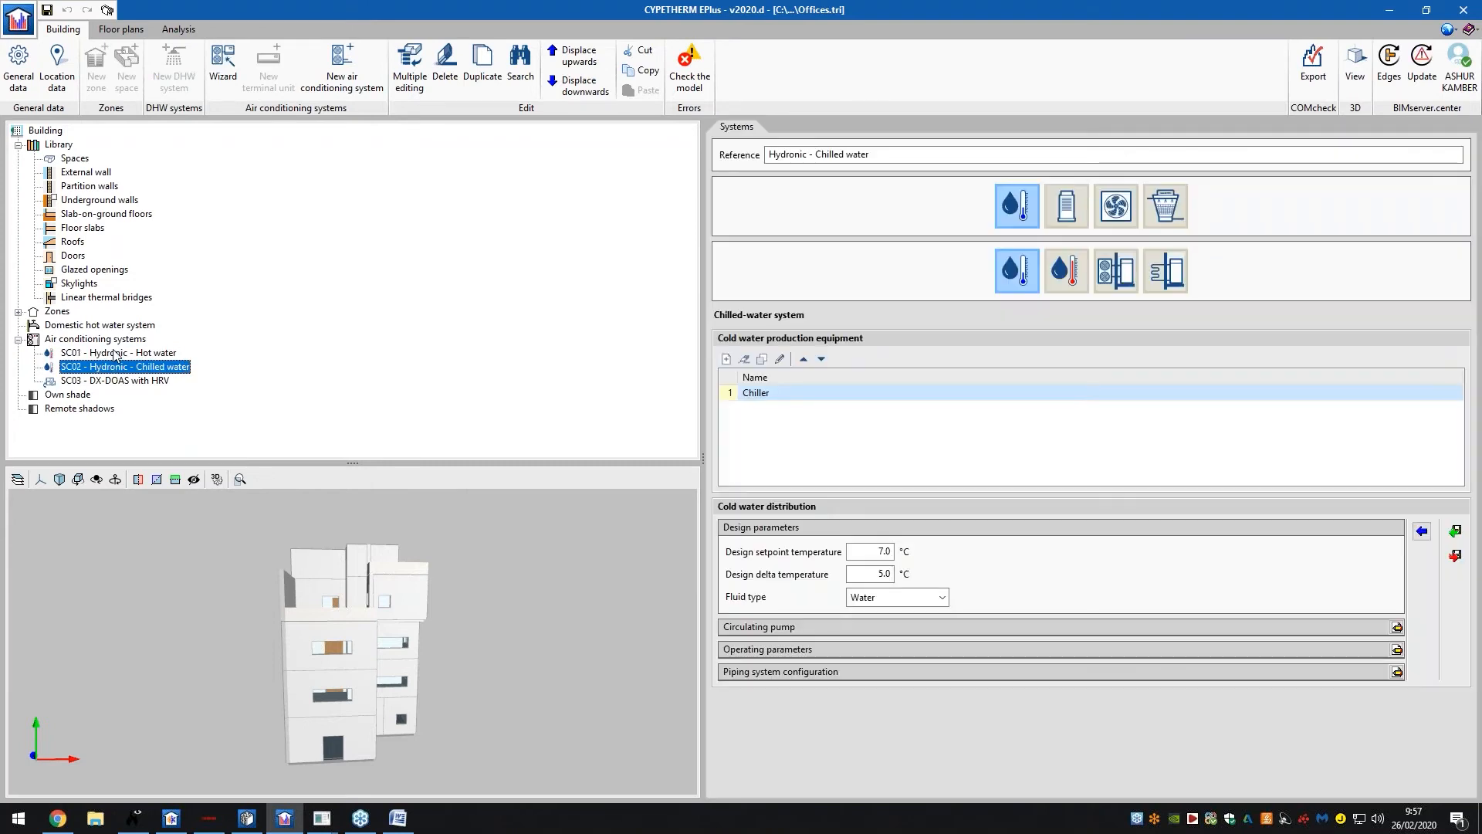
pyautogui.press('Down')
pyautogui.press('Down')
pyautogui.press('Up')
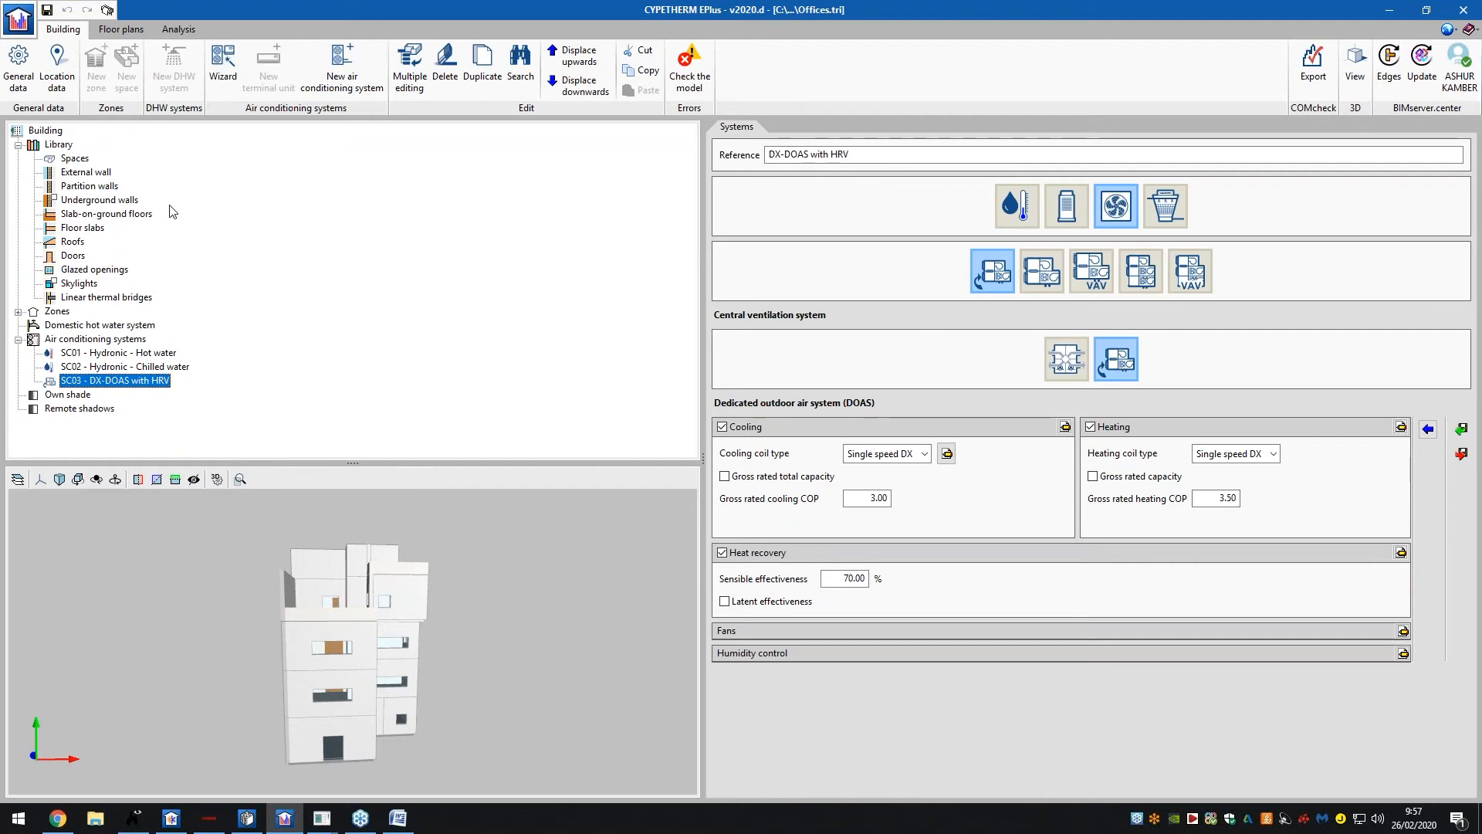
pyautogui.click(154, 353)
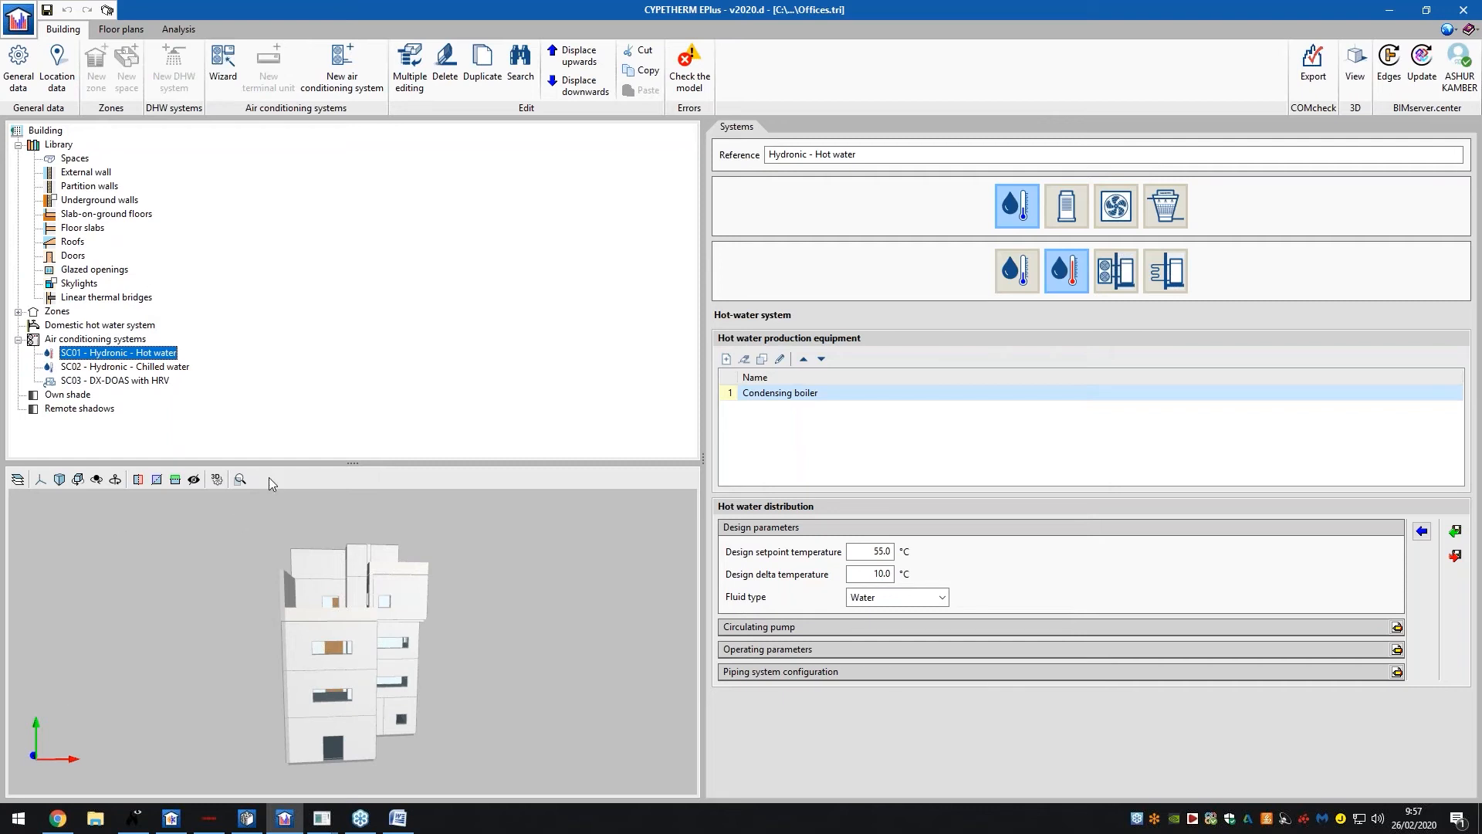
pyautogui.click(19, 70)
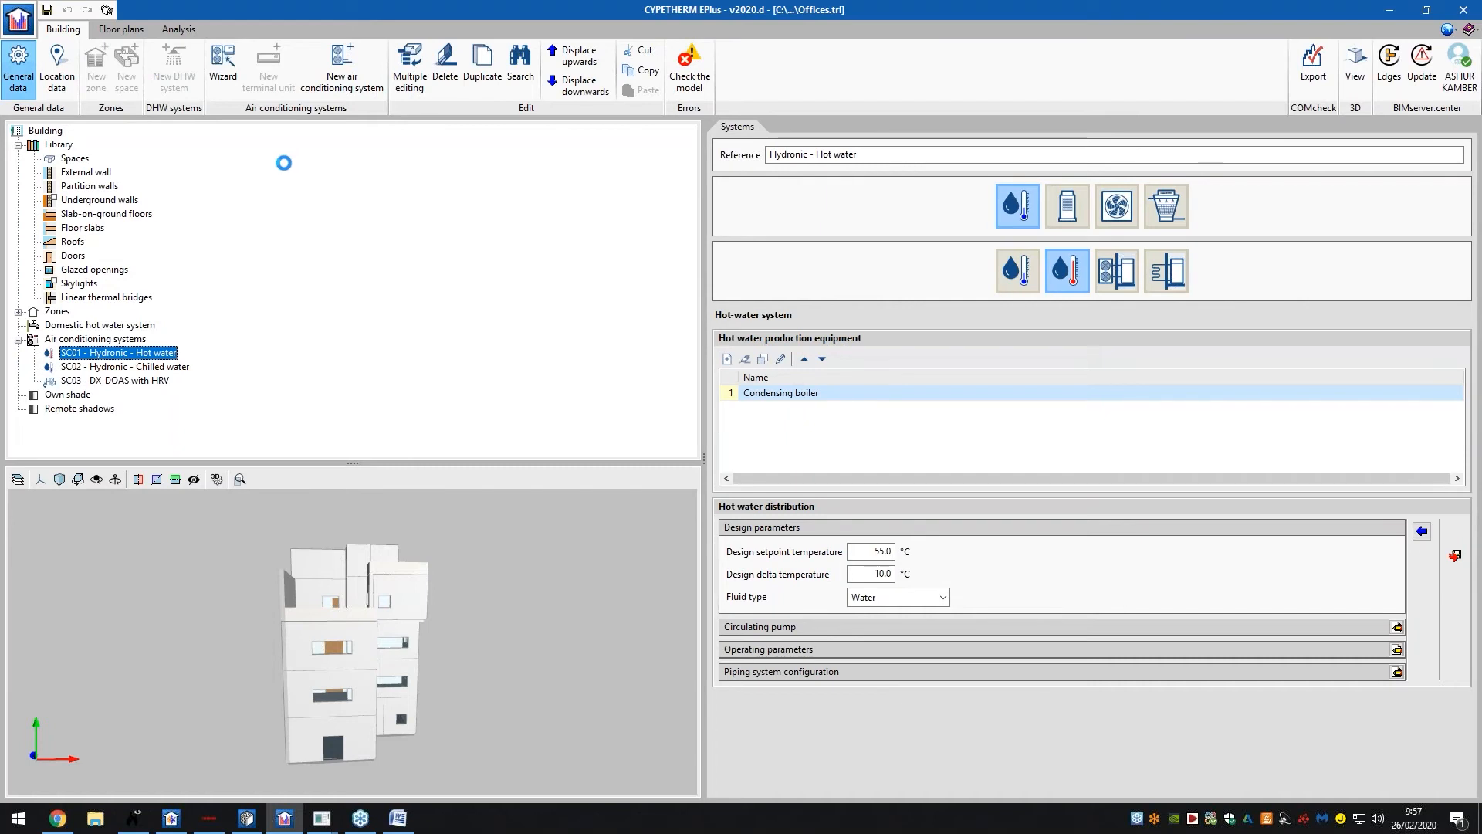
# Close General data unchanged and reload the USA_GA_Atlanta-Hartsfield climate file in Location data
pyautogui.moveTo(329, 237); pyautogui.dragTo(456, 224)
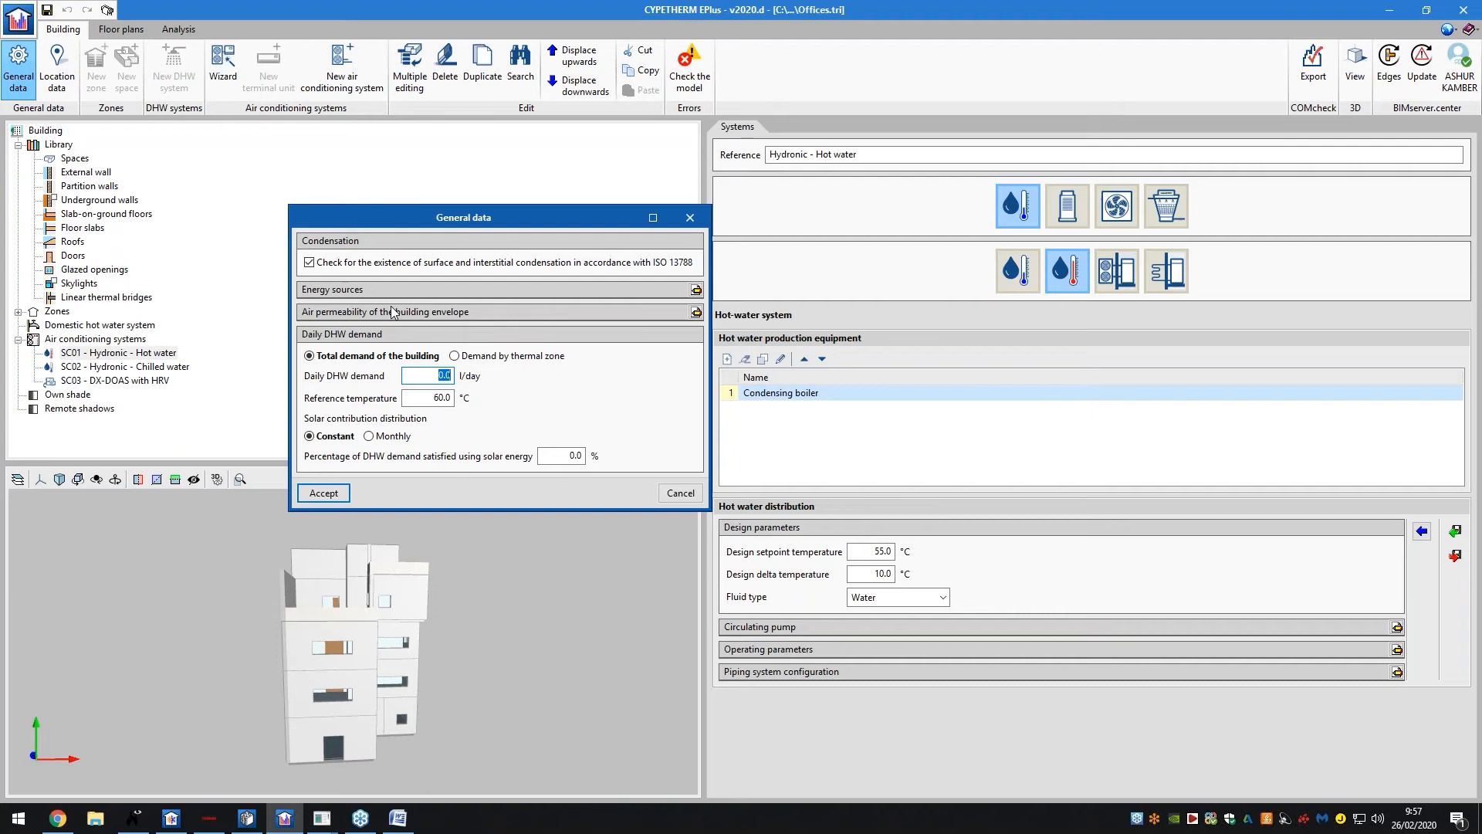
pyautogui.click(672, 492)
pyautogui.click(61, 55)
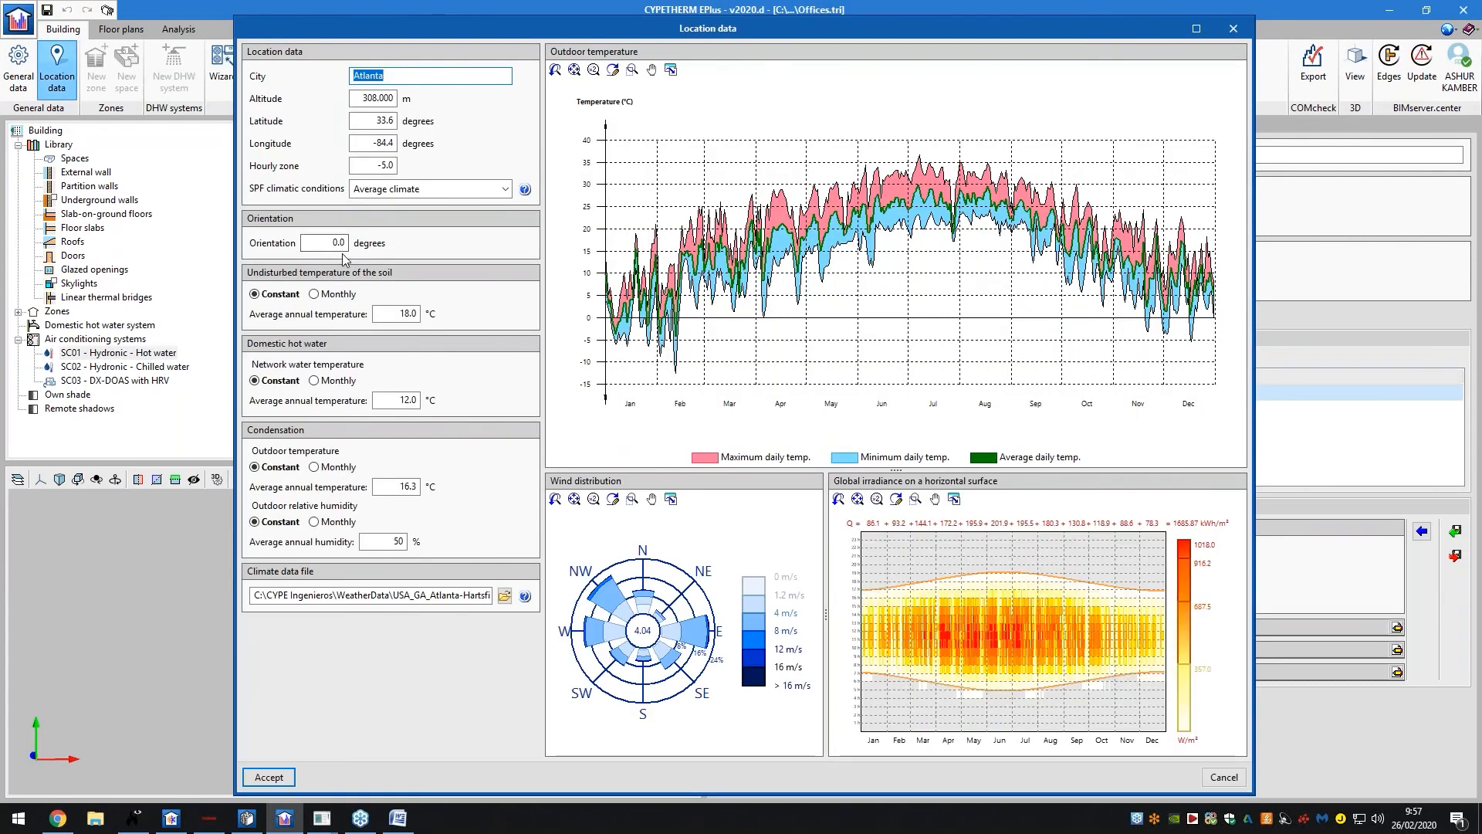
pyautogui.click(505, 596)
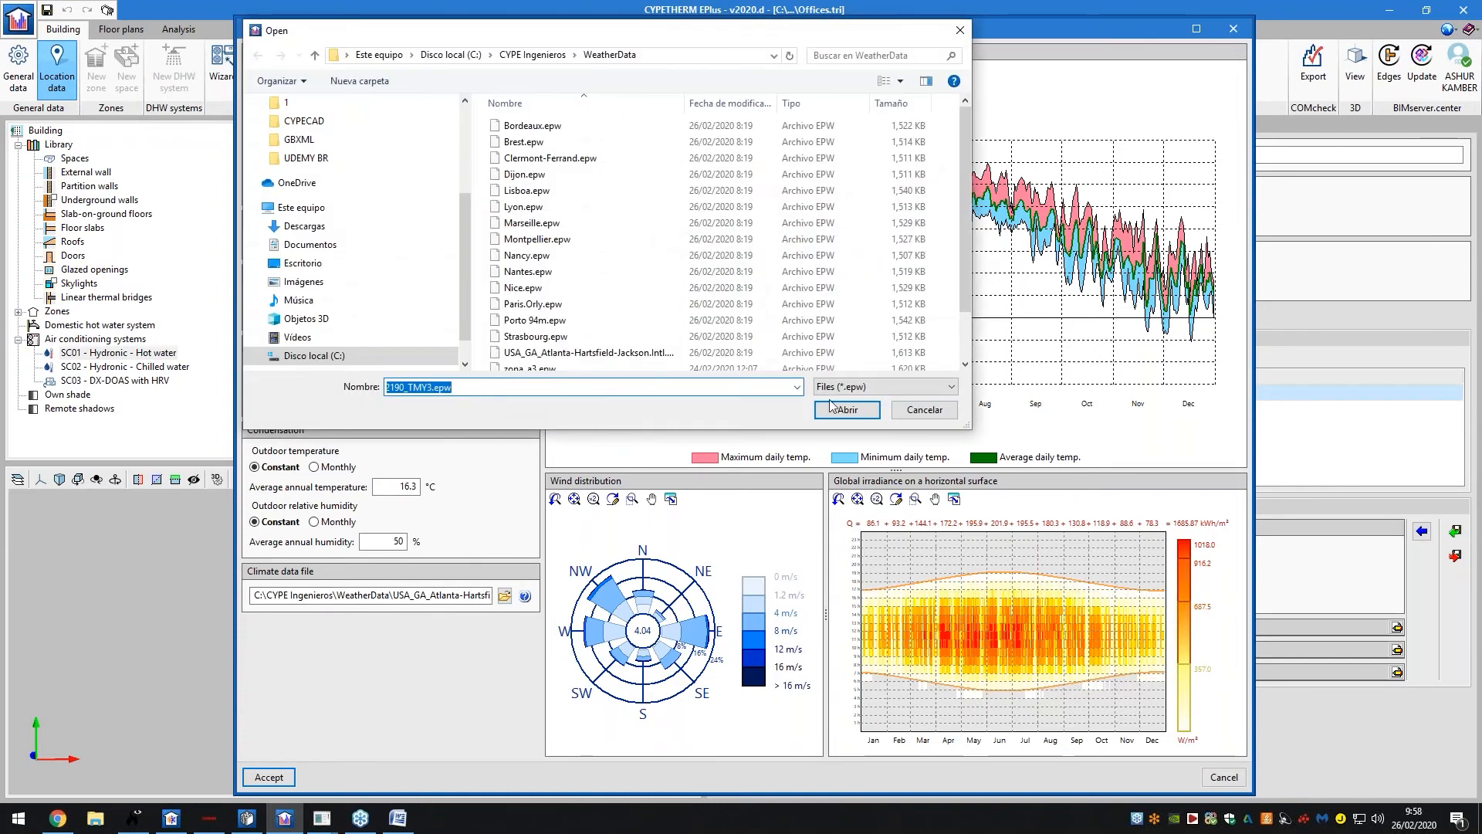
pyautogui.click(834, 408)
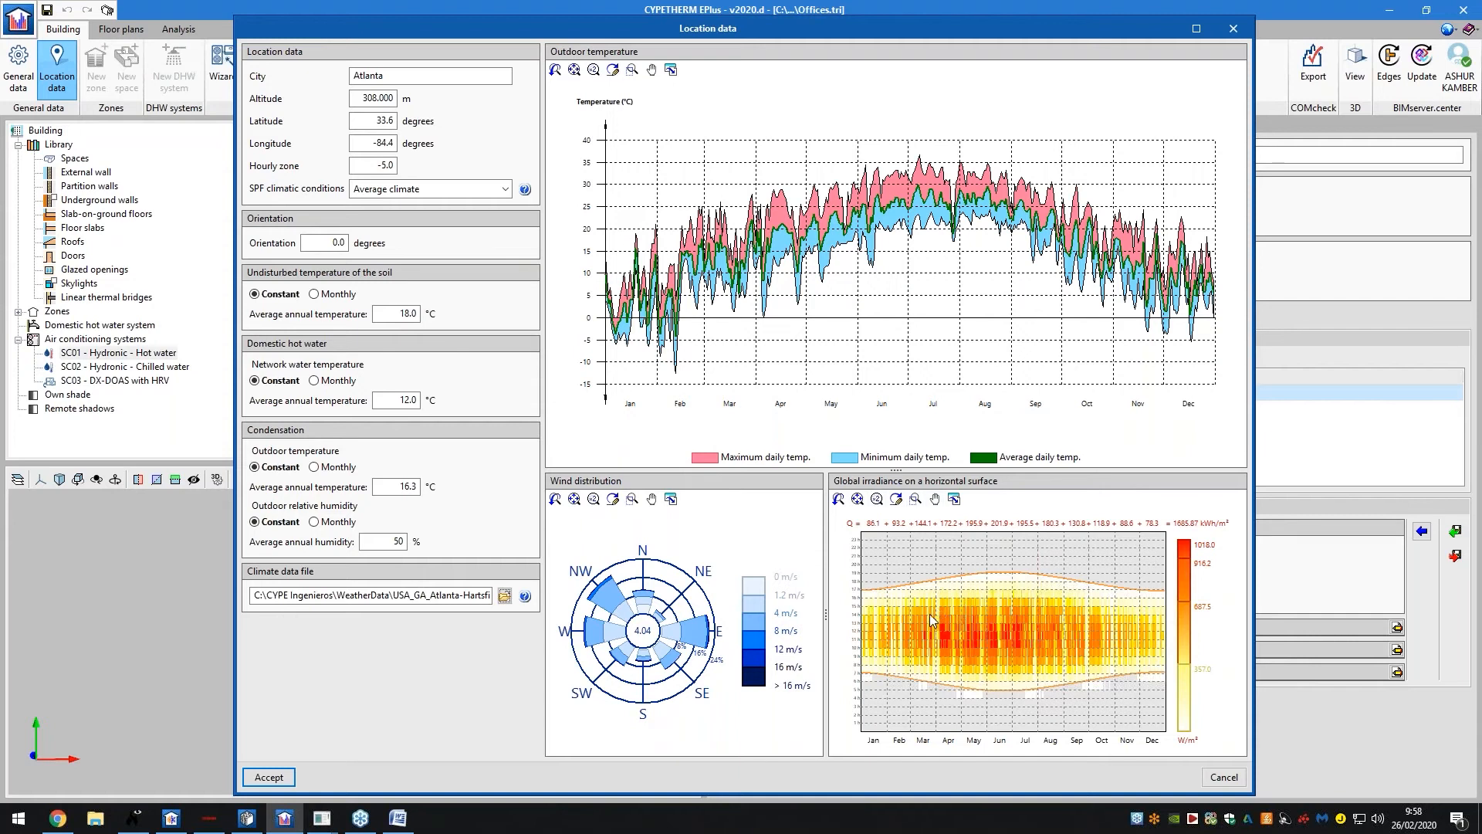
pyautogui.click(1233, 28)
# Review the library's wall, slab, roof, door, opening and skylight types, zones, DHW system and thermal bridges
pyautogui.click(75, 158)
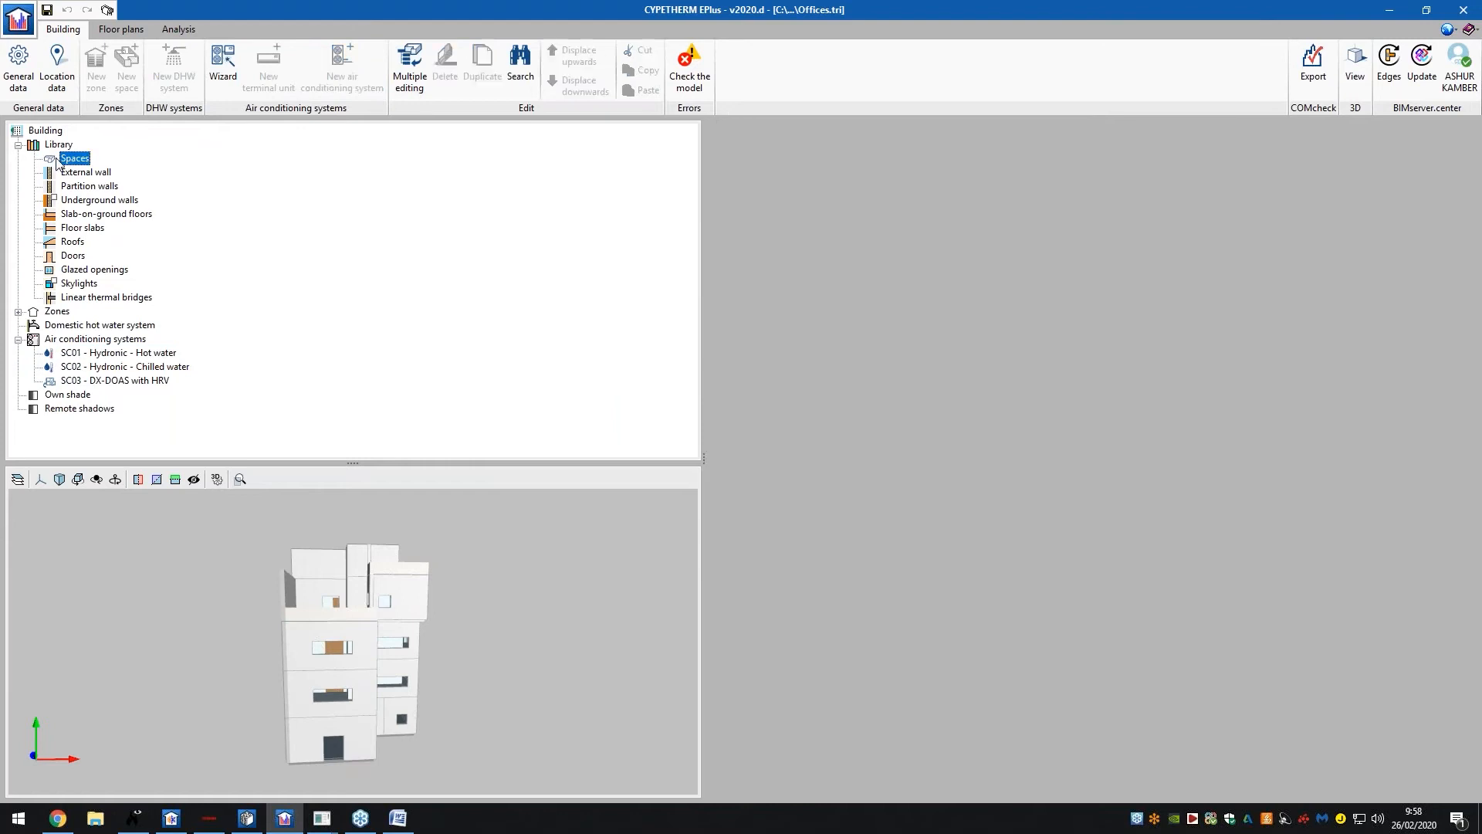
pyautogui.click(72, 187)
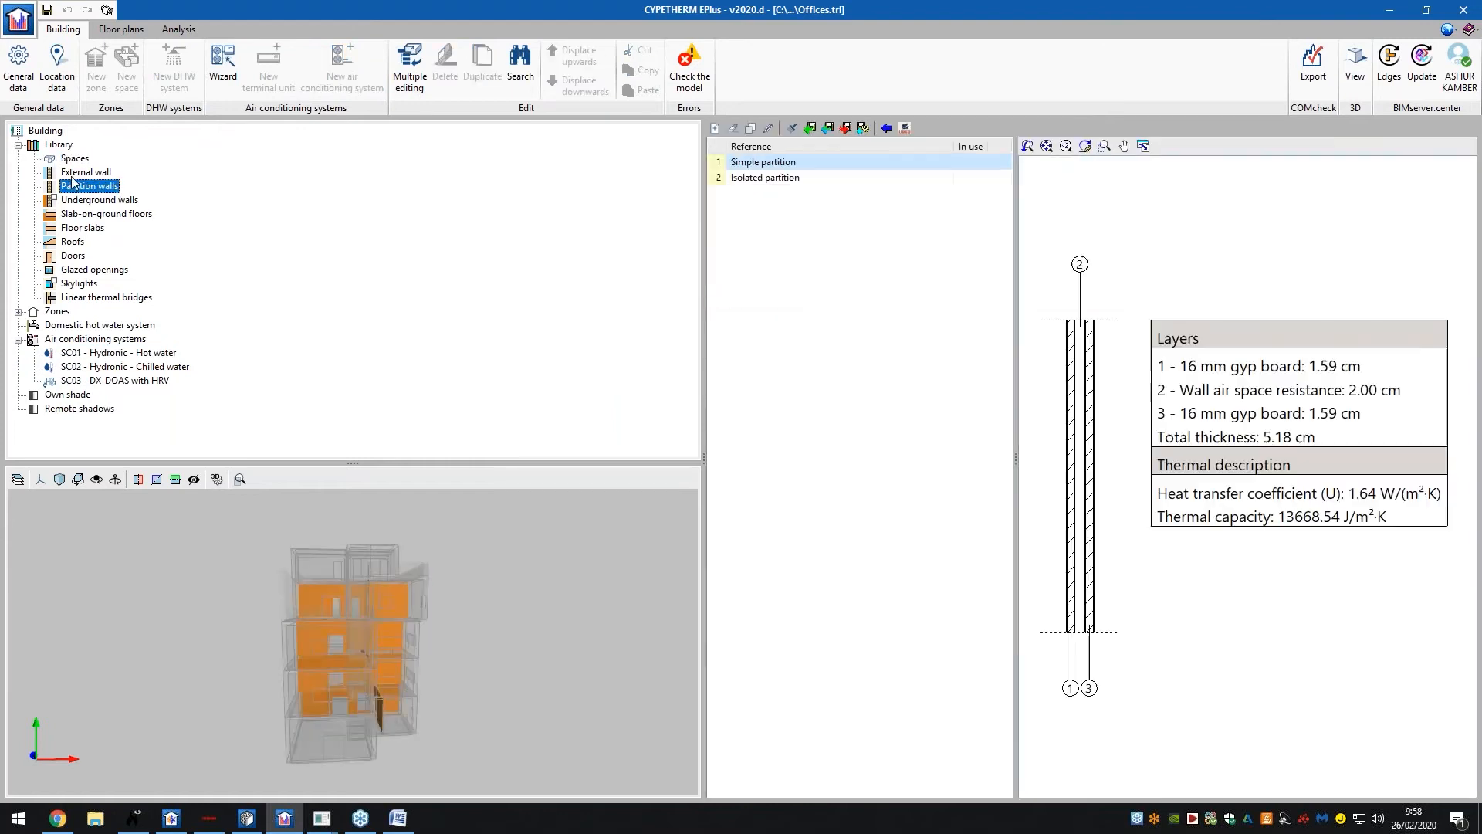
pyautogui.click(81, 173)
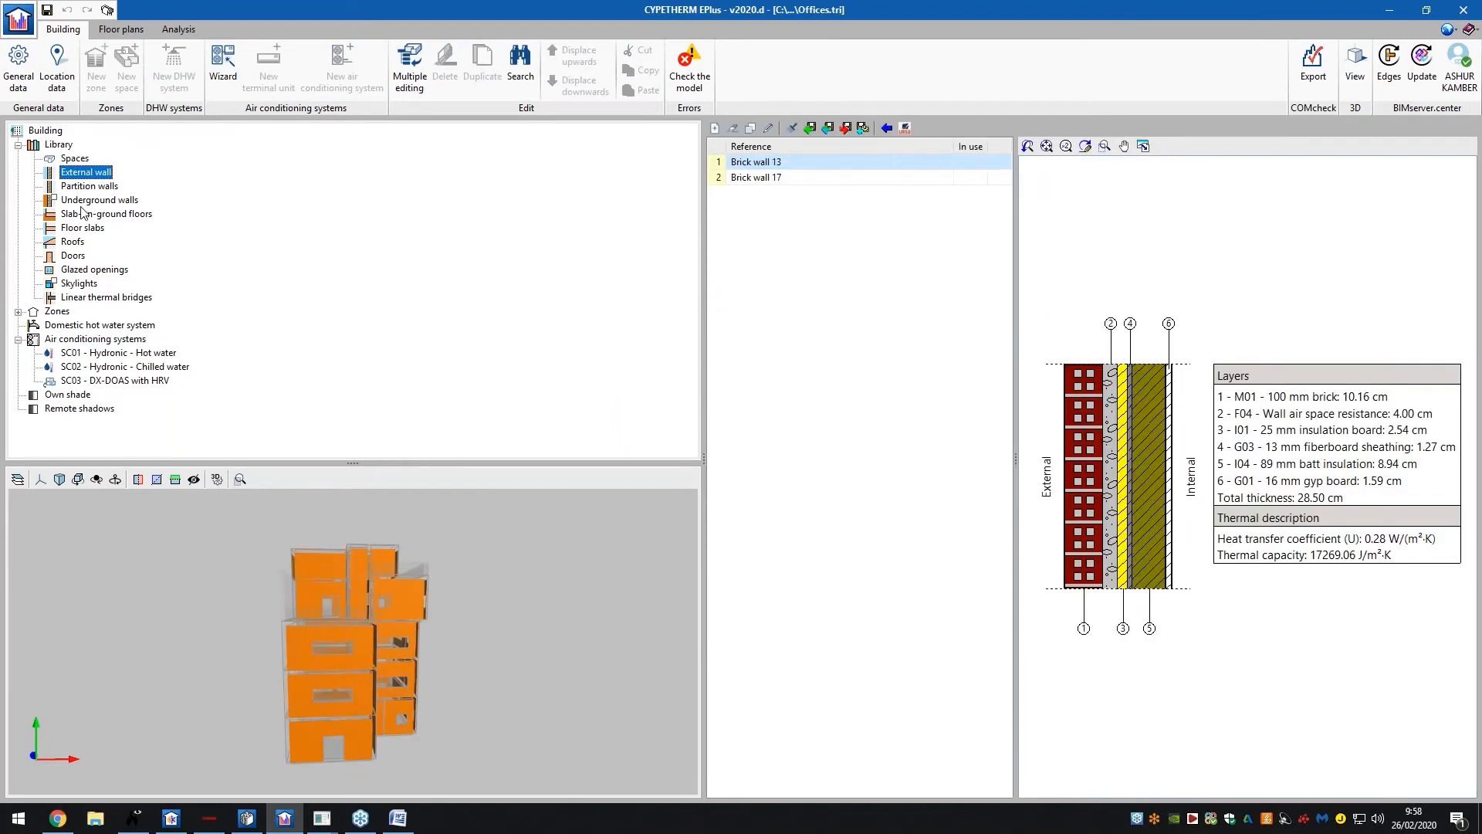
pyautogui.click(85, 201)
pyautogui.click(86, 228)
pyautogui.click(72, 242)
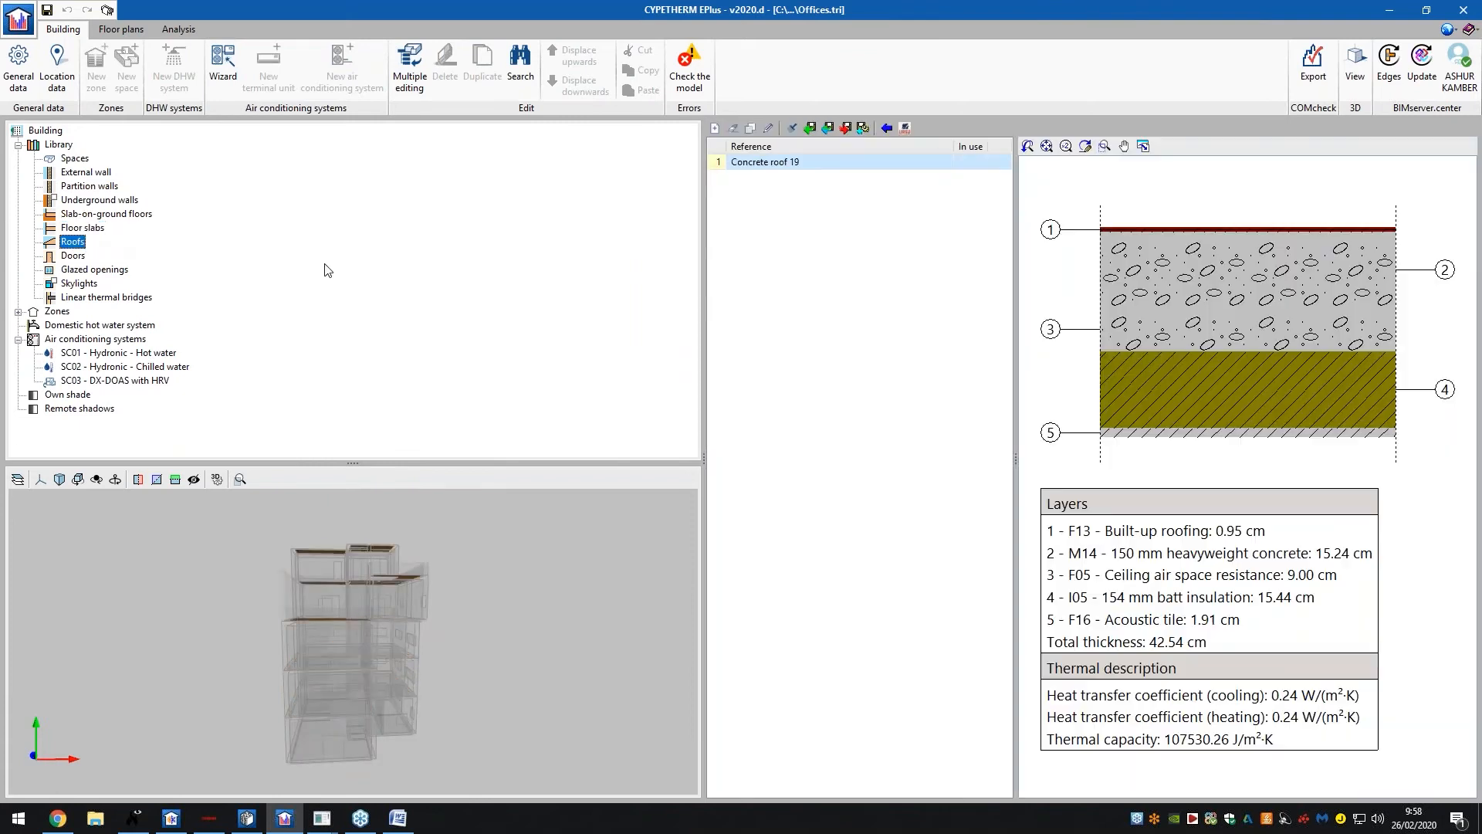
pyautogui.click(76, 257)
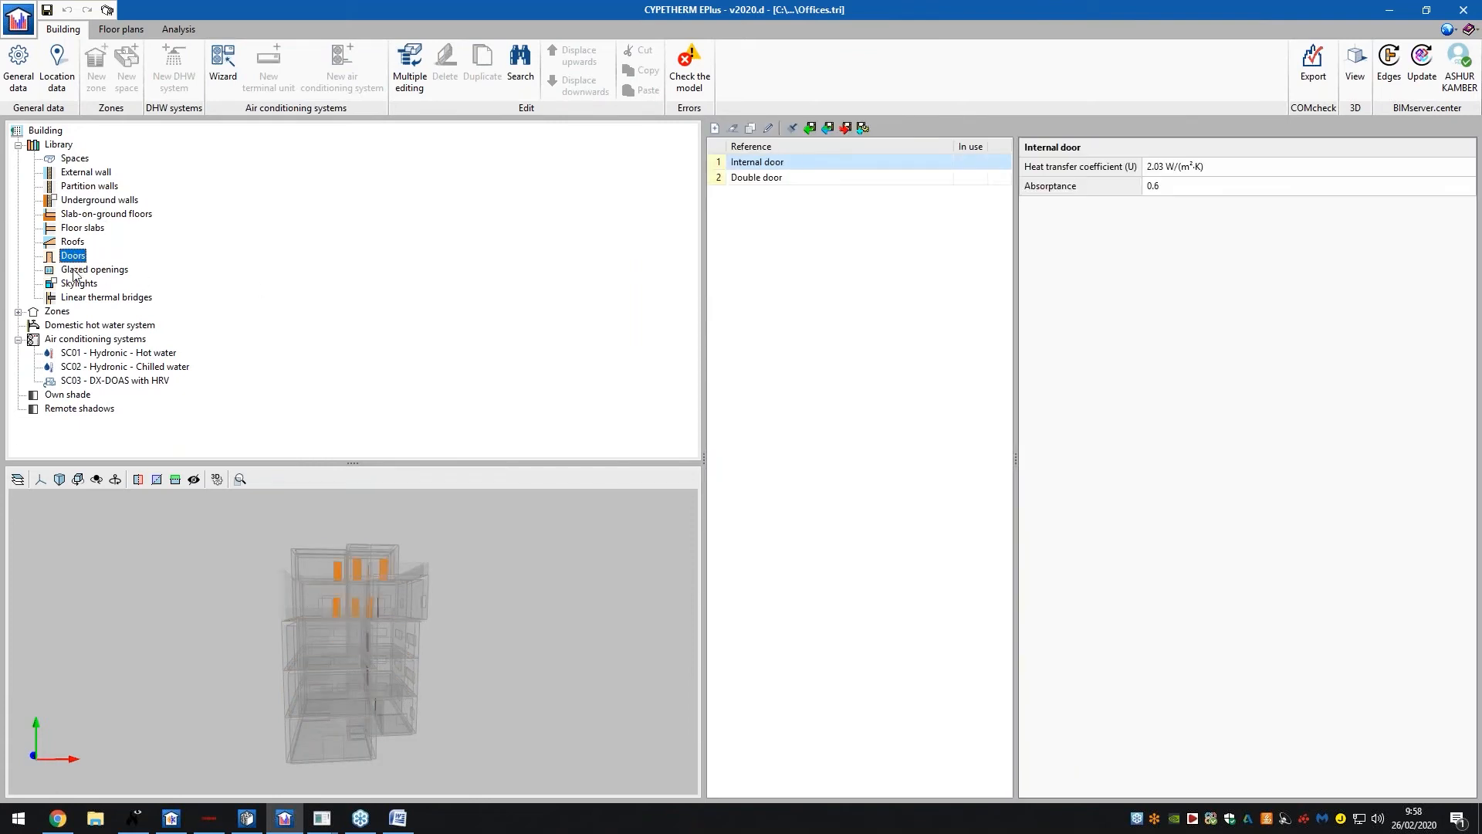
pyautogui.click(78, 270)
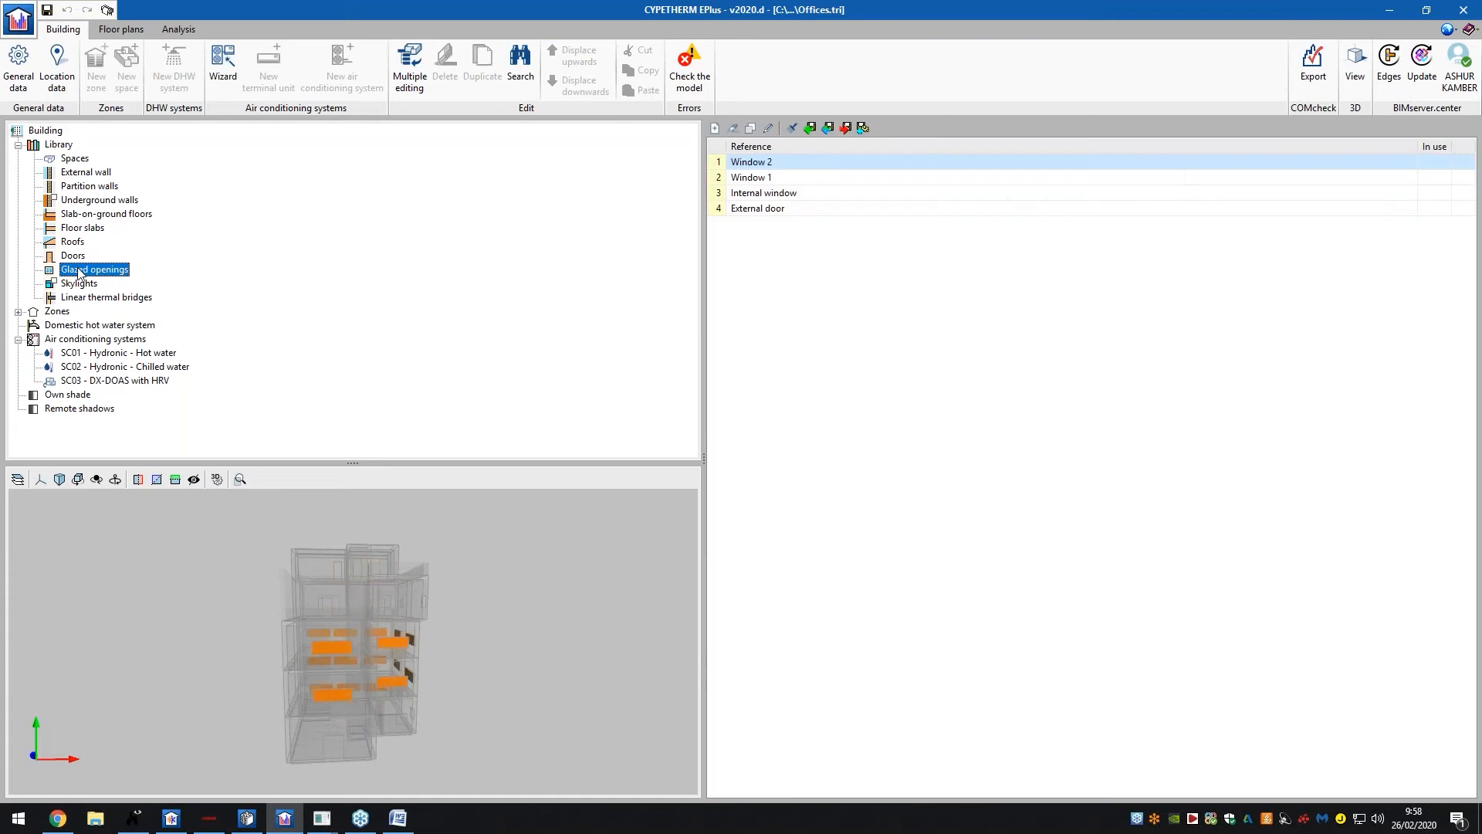
pyautogui.click(80, 284)
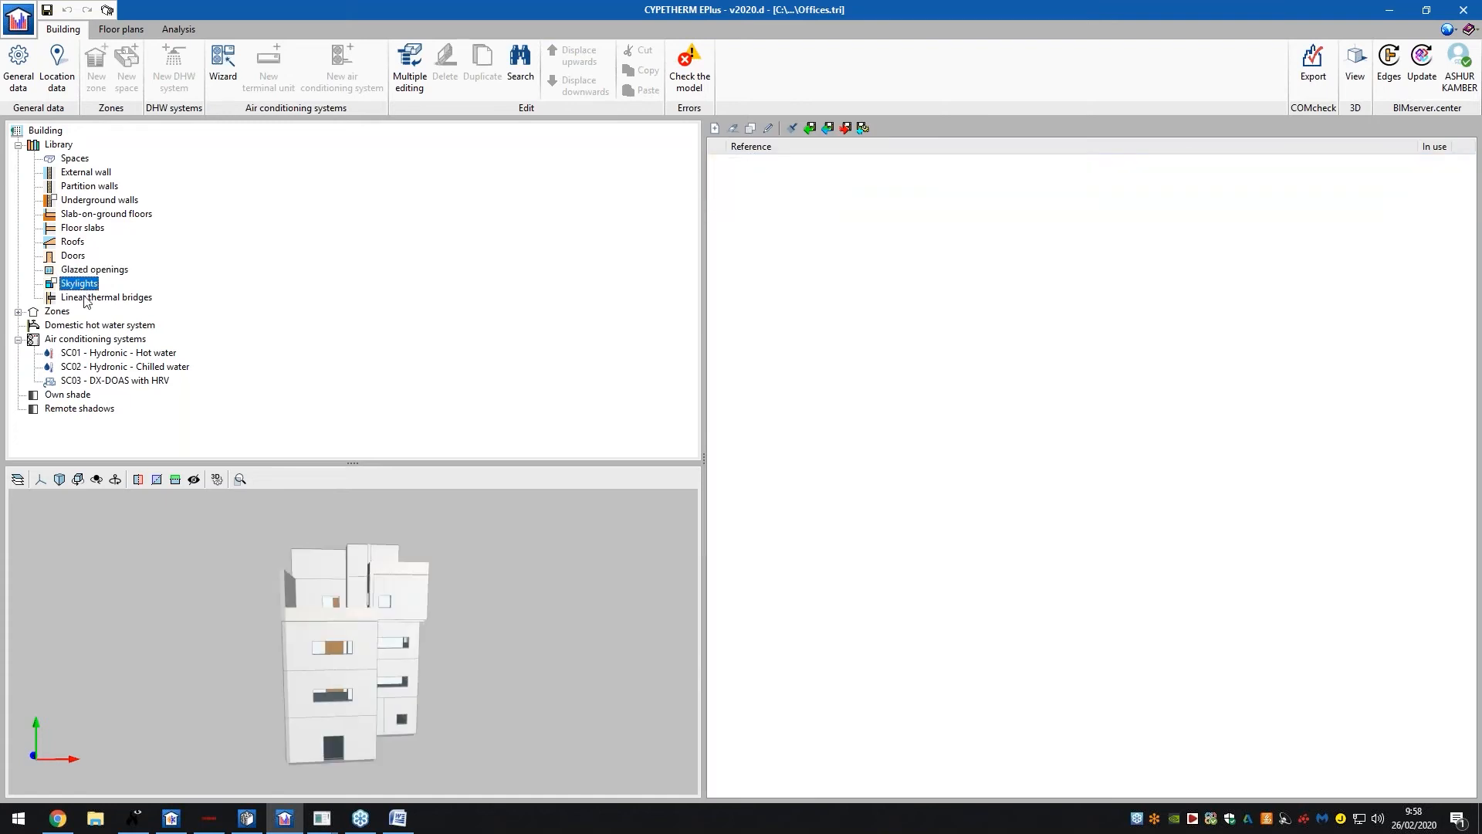
pyautogui.click(58, 312)
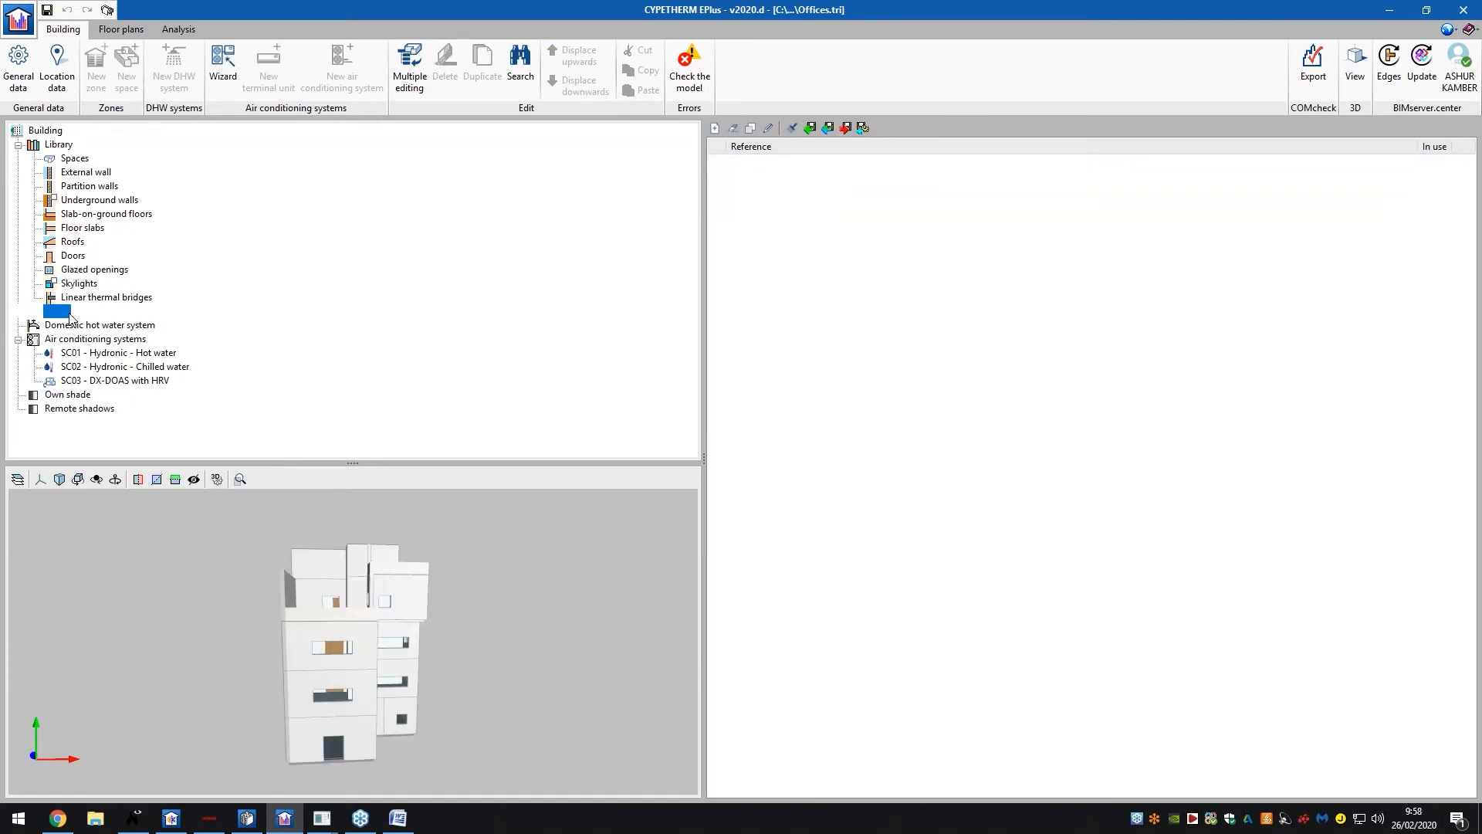
pyautogui.click(72, 325)
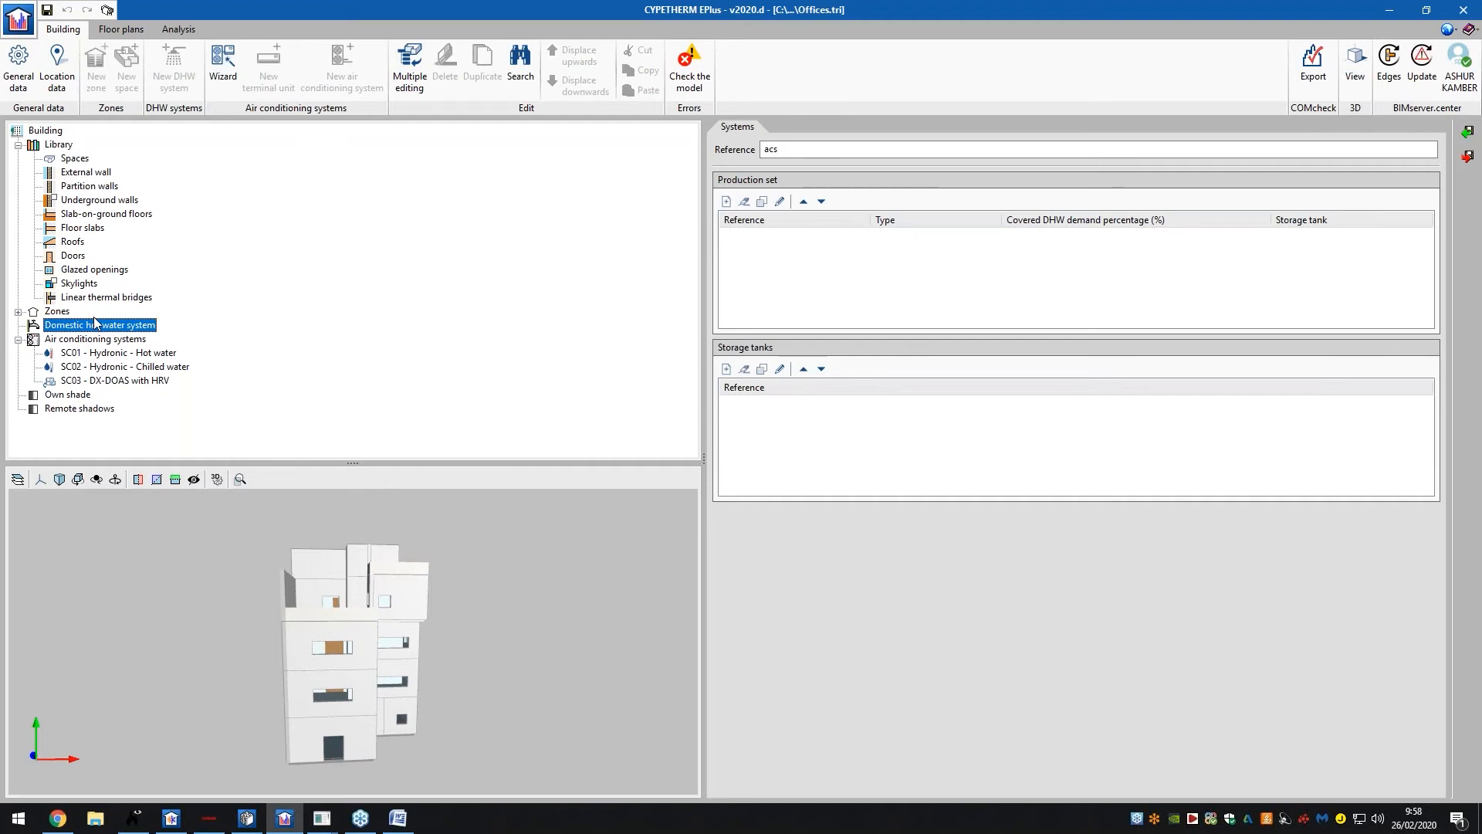
pyautogui.click(77, 298)
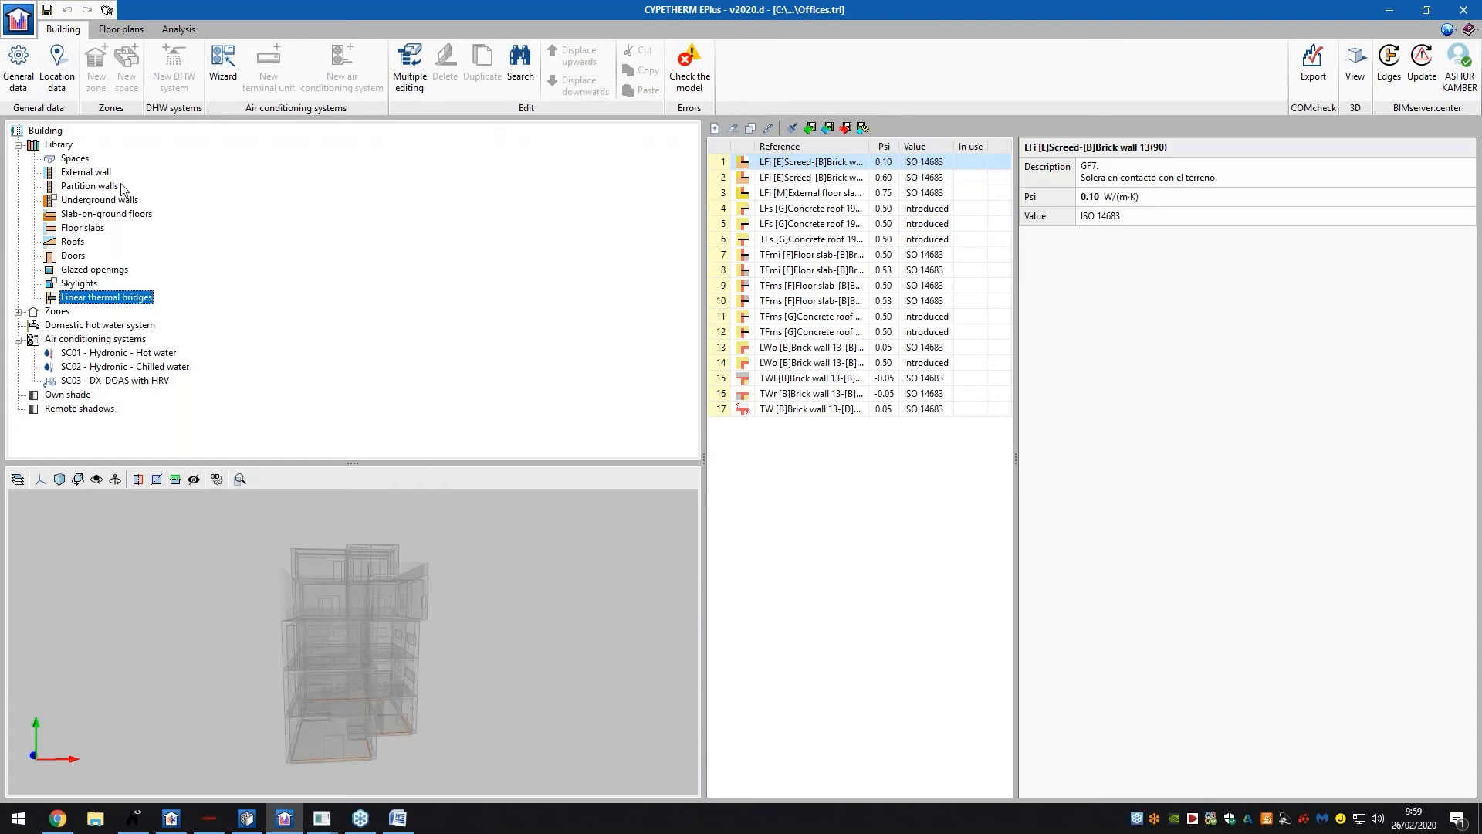
# Revisit the wall types, inspect Brick wall 17's layers, check the shadow lists, and return to Spaces
pyautogui.click(74, 159)
pyautogui.click(77, 173)
pyautogui.click(79, 187)
pyautogui.click(79, 201)
pyautogui.click(79, 228)
pyautogui.click(89, 186)
pyautogui.click(85, 172)
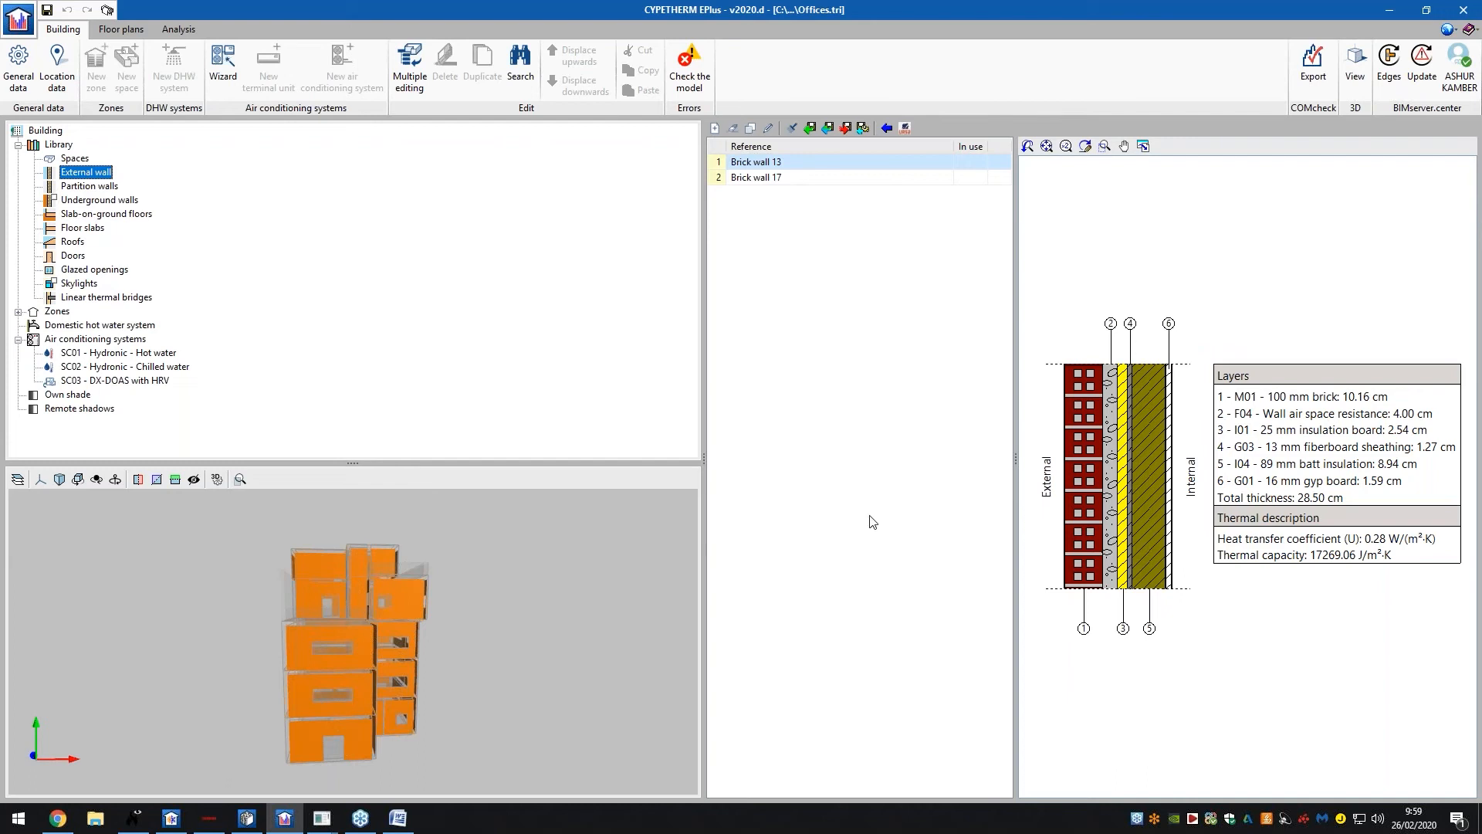
pyautogui.click(757, 177)
pyautogui.click(54, 395)
pyautogui.click(62, 409)
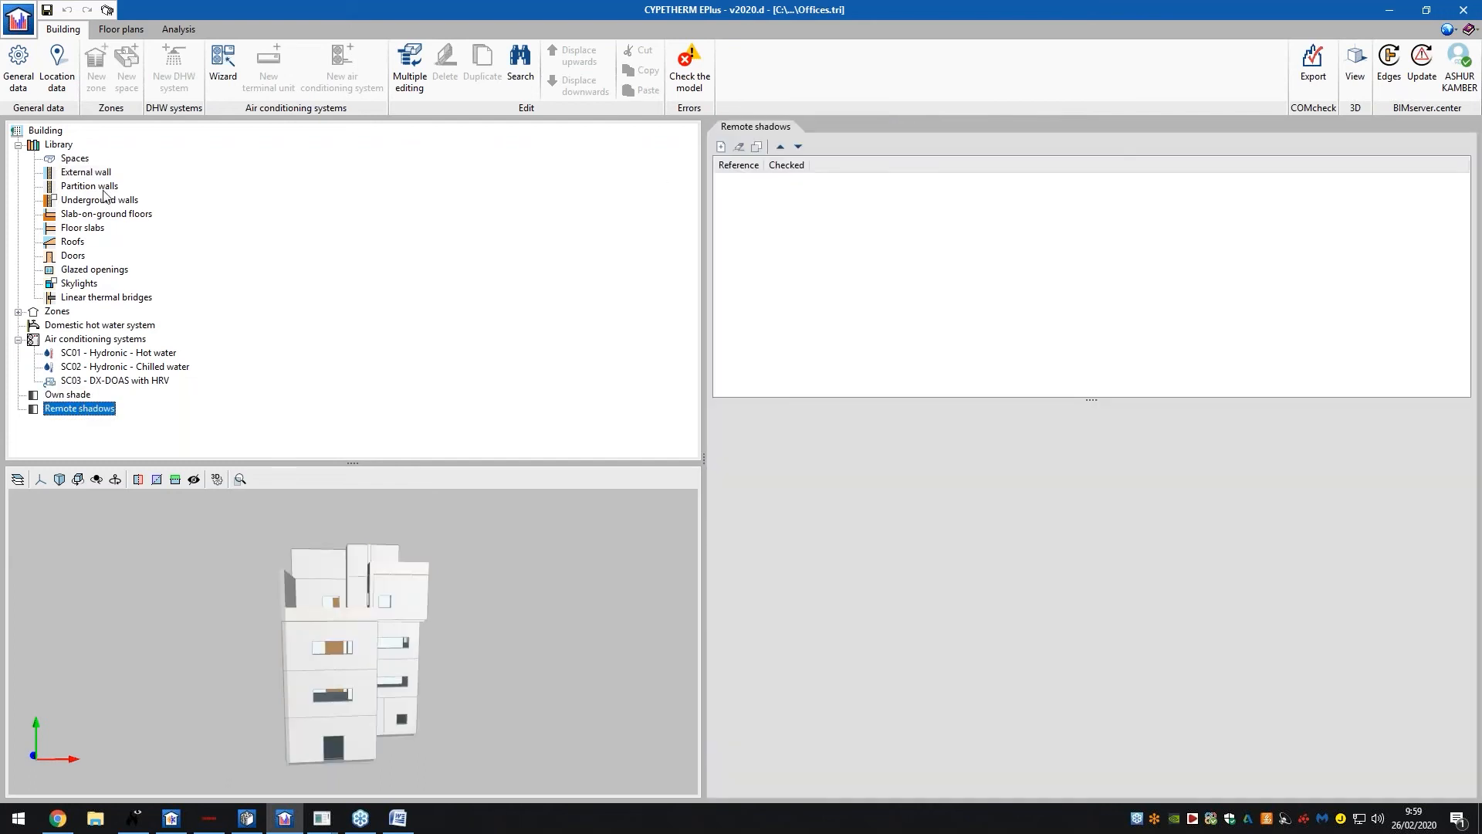
pyautogui.click(75, 158)
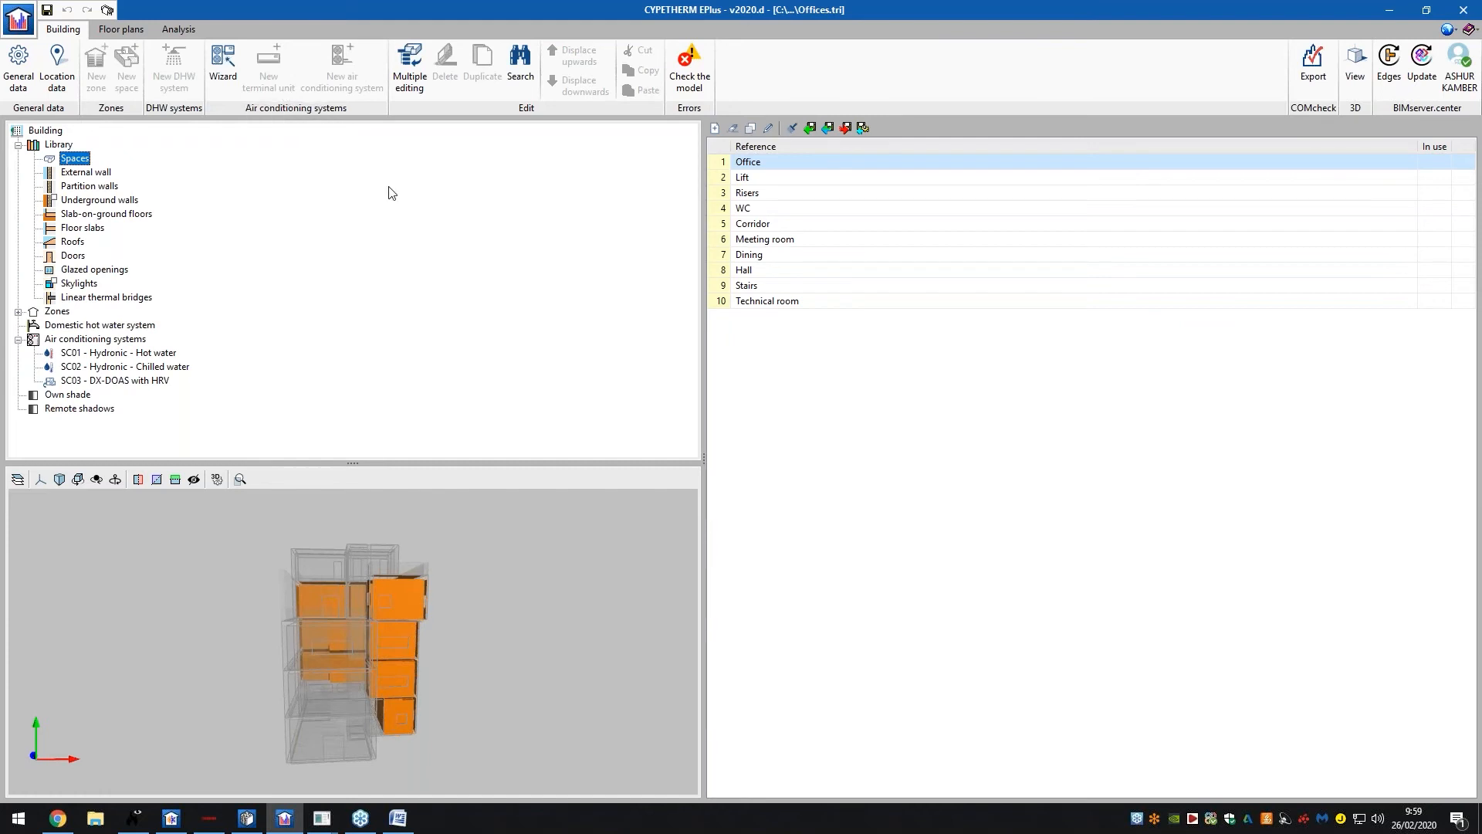
# Show the Floor 1 plan and inspect the Office 2 space properties without changes
pyautogui.click(119, 30)
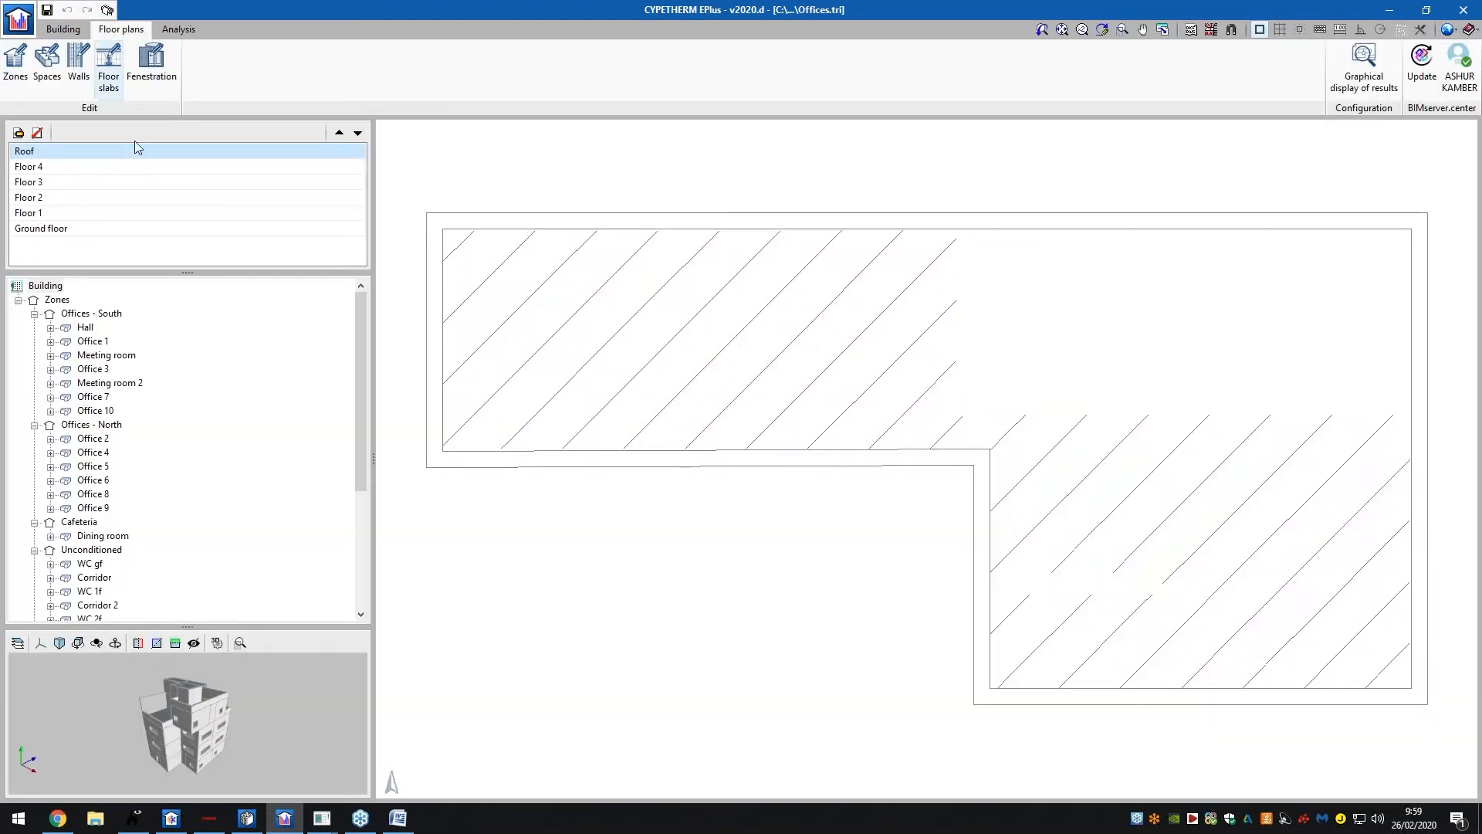
pyautogui.scroll(-1, 726, 305)
pyautogui.click(74, 182)
pyautogui.click(77, 210)
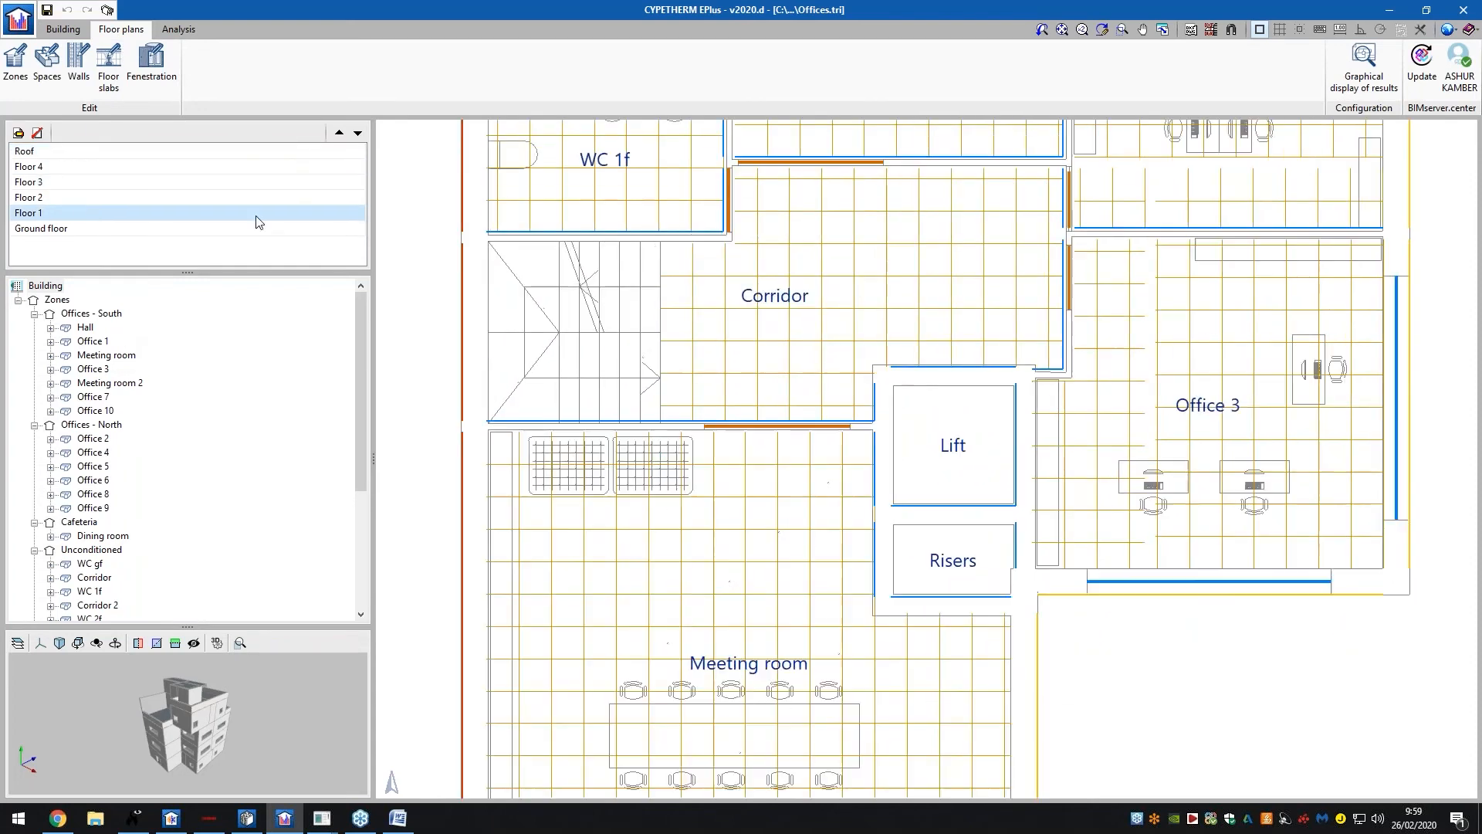
pyautogui.scroll(-3, 734, 363)
pyautogui.scroll(3, 741, 307)
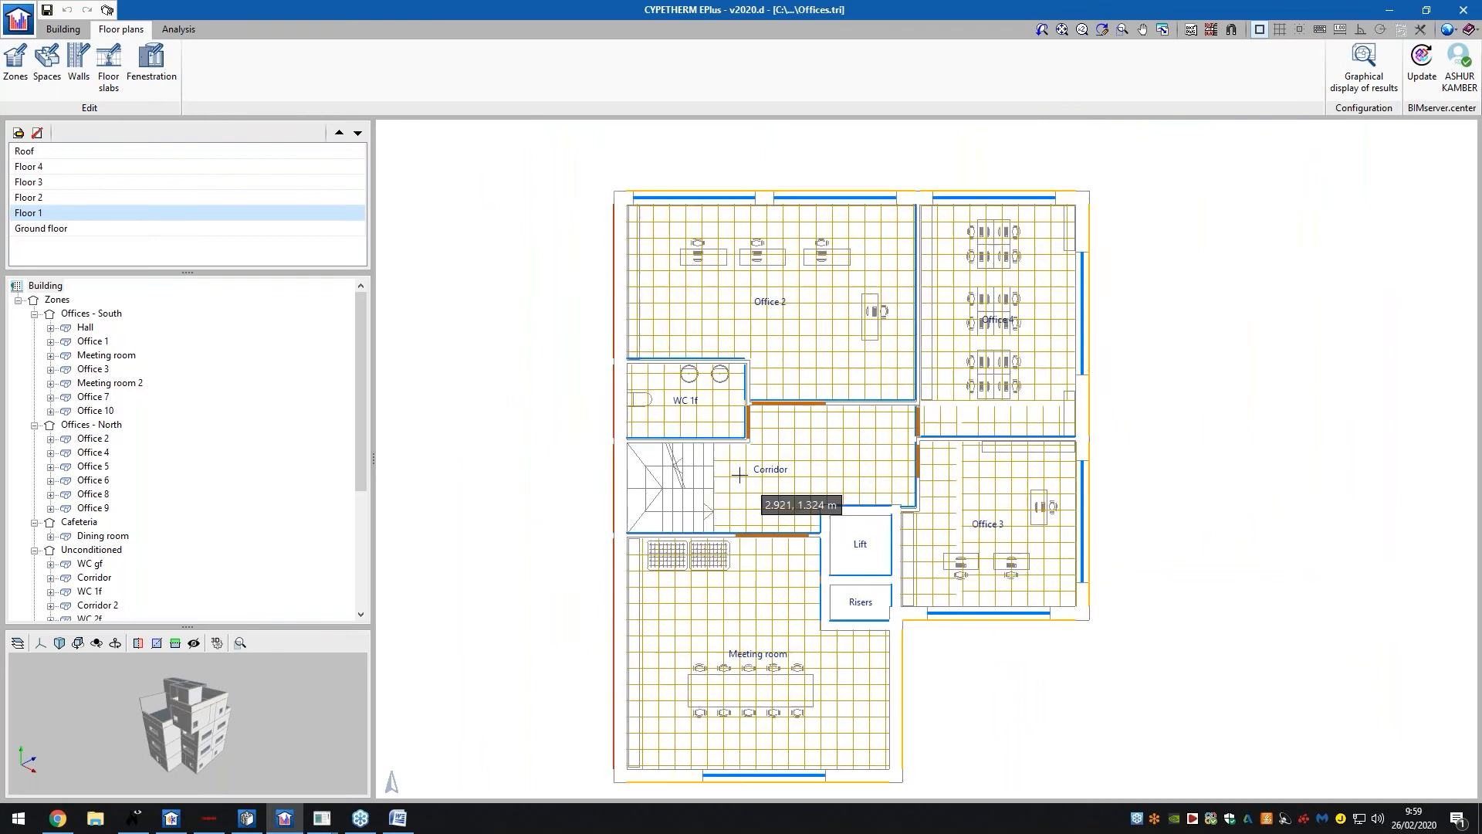
pyautogui.click(47, 62)
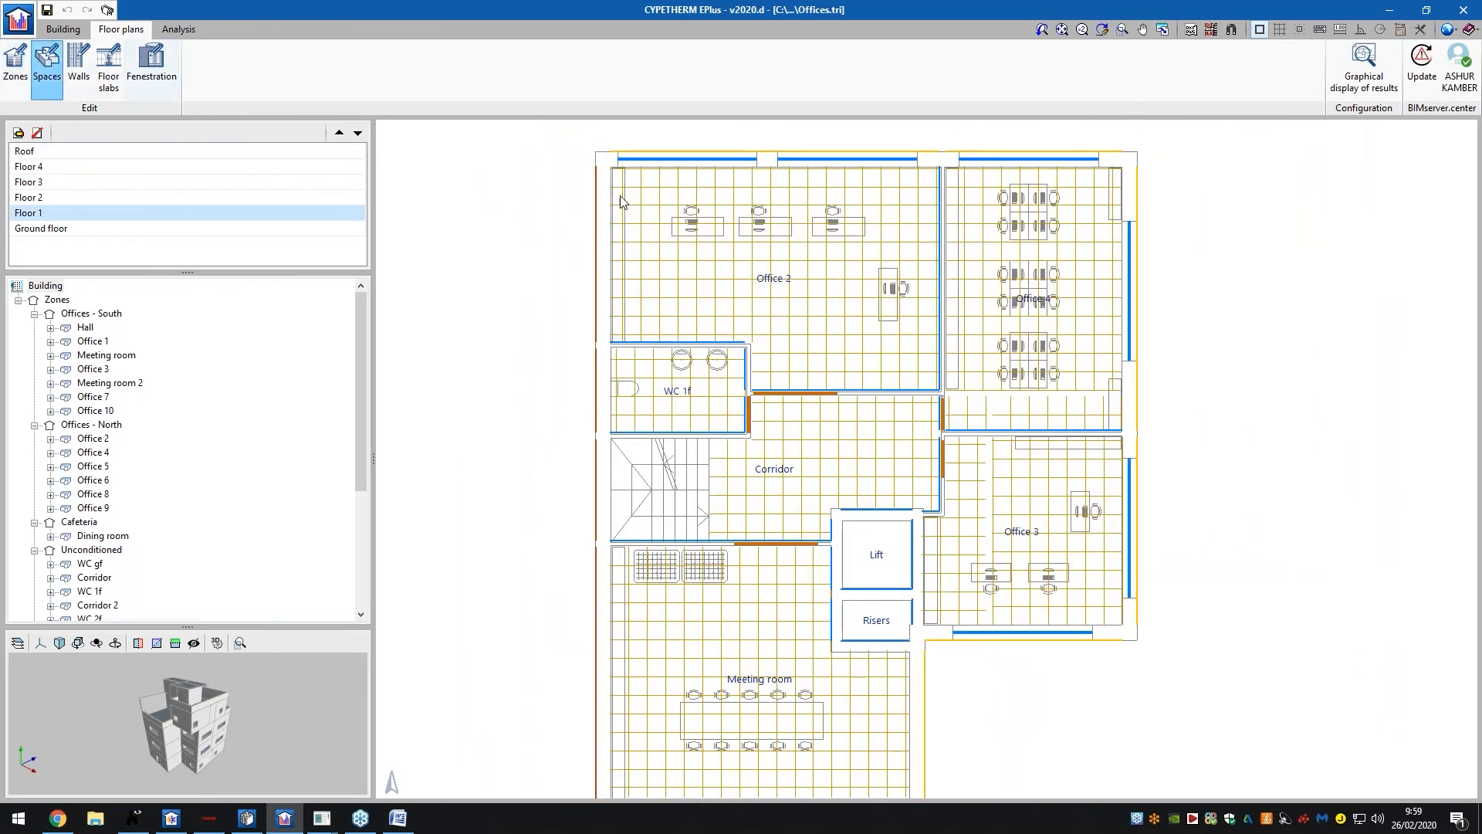
pyautogui.click(762, 276)
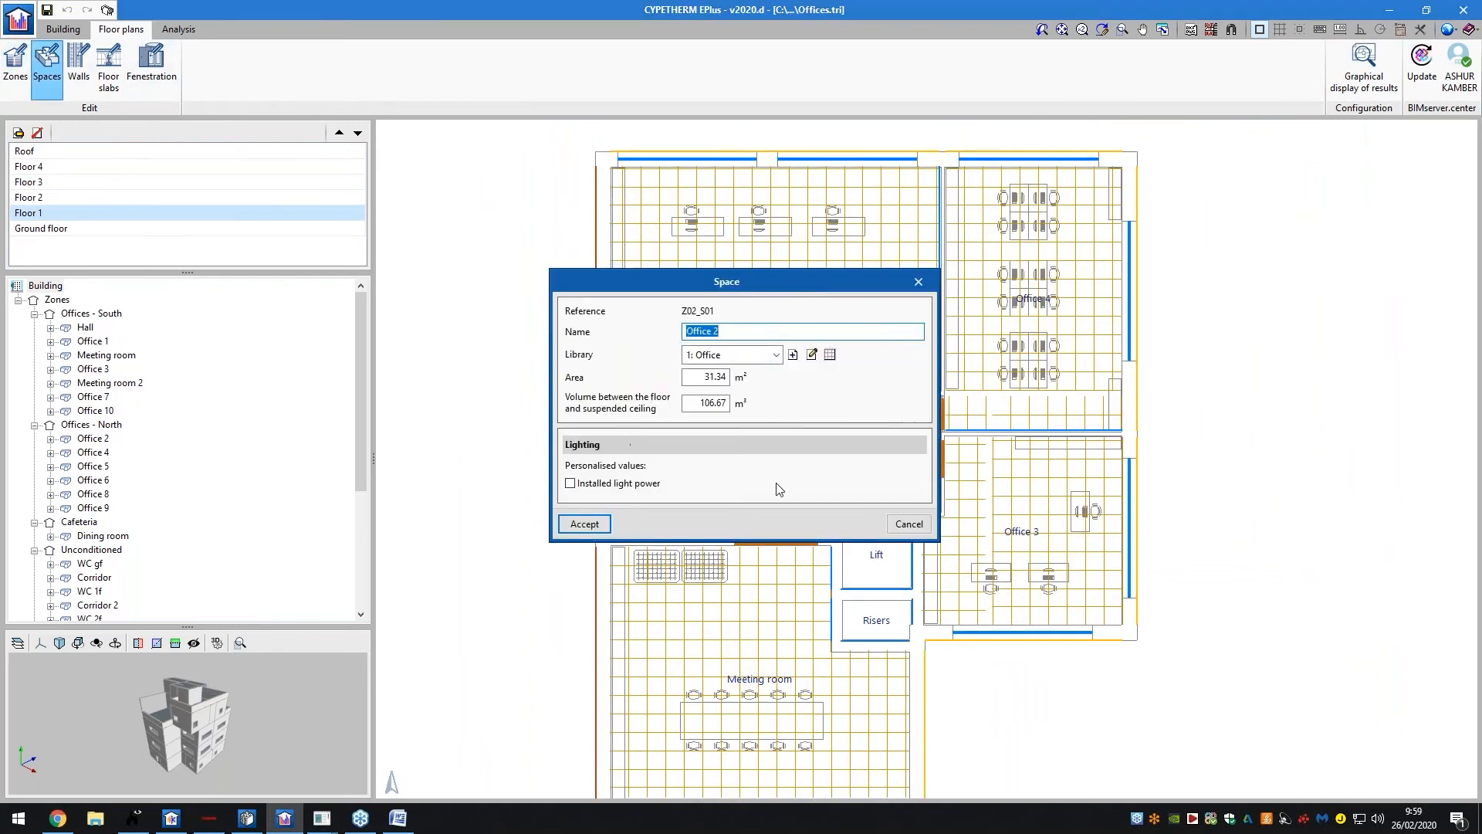
pyautogui.click(909, 524)
# Inspect the vertex coordinates of Office 2's top window, then close its properties
pyautogui.click(151, 62)
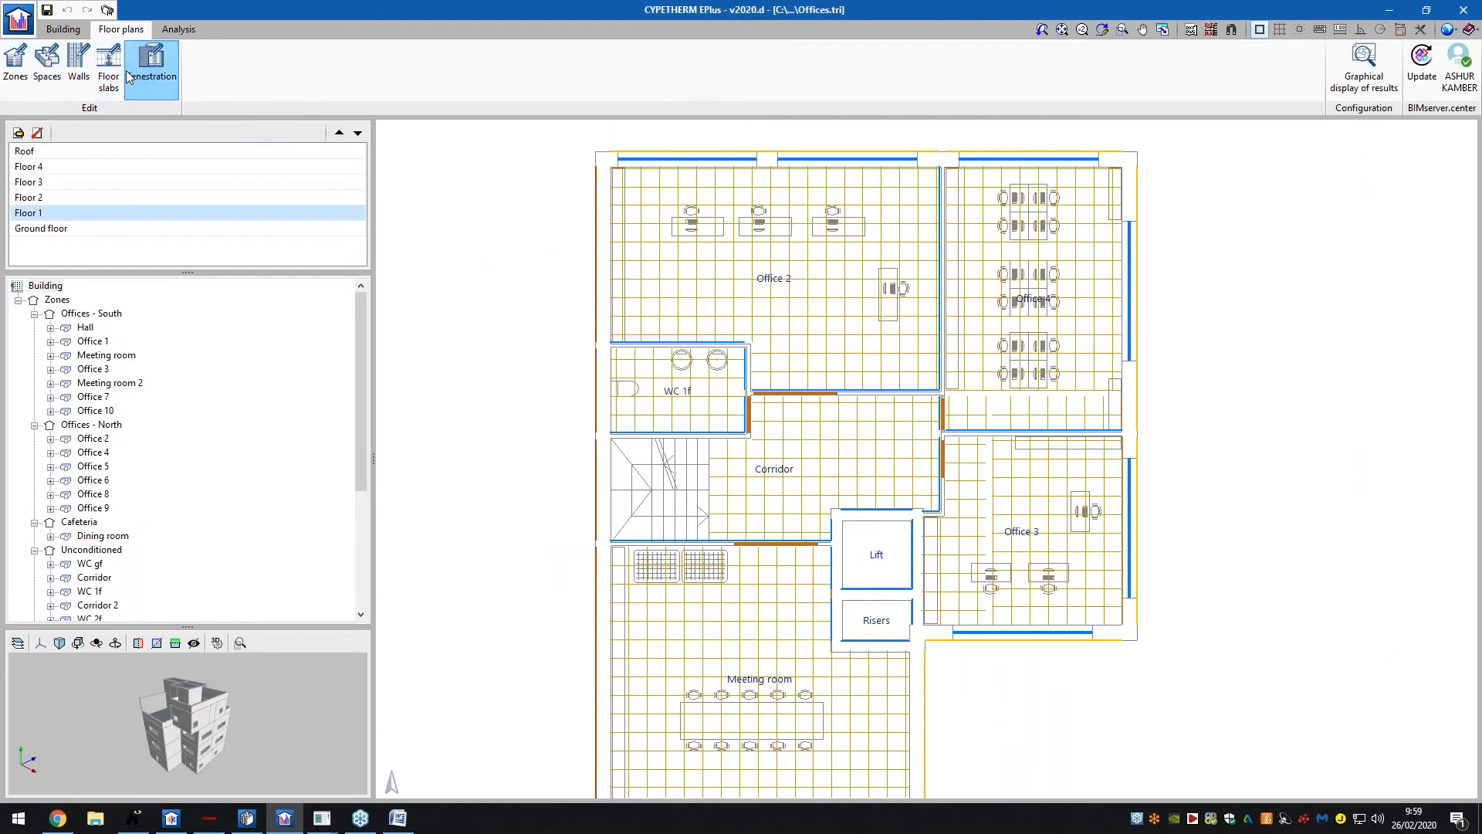
pyautogui.click(689, 158)
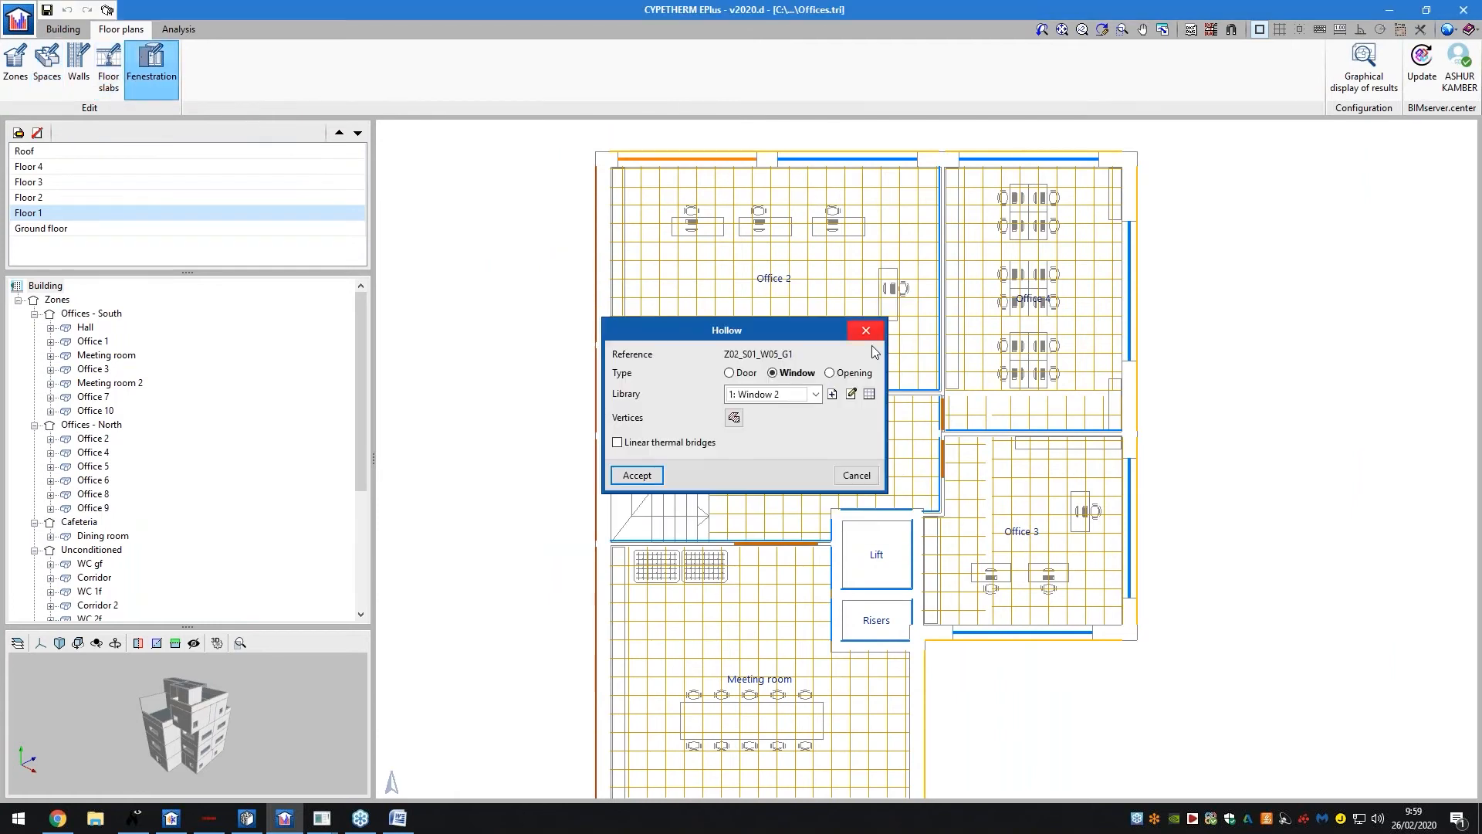
pyautogui.click(733, 418)
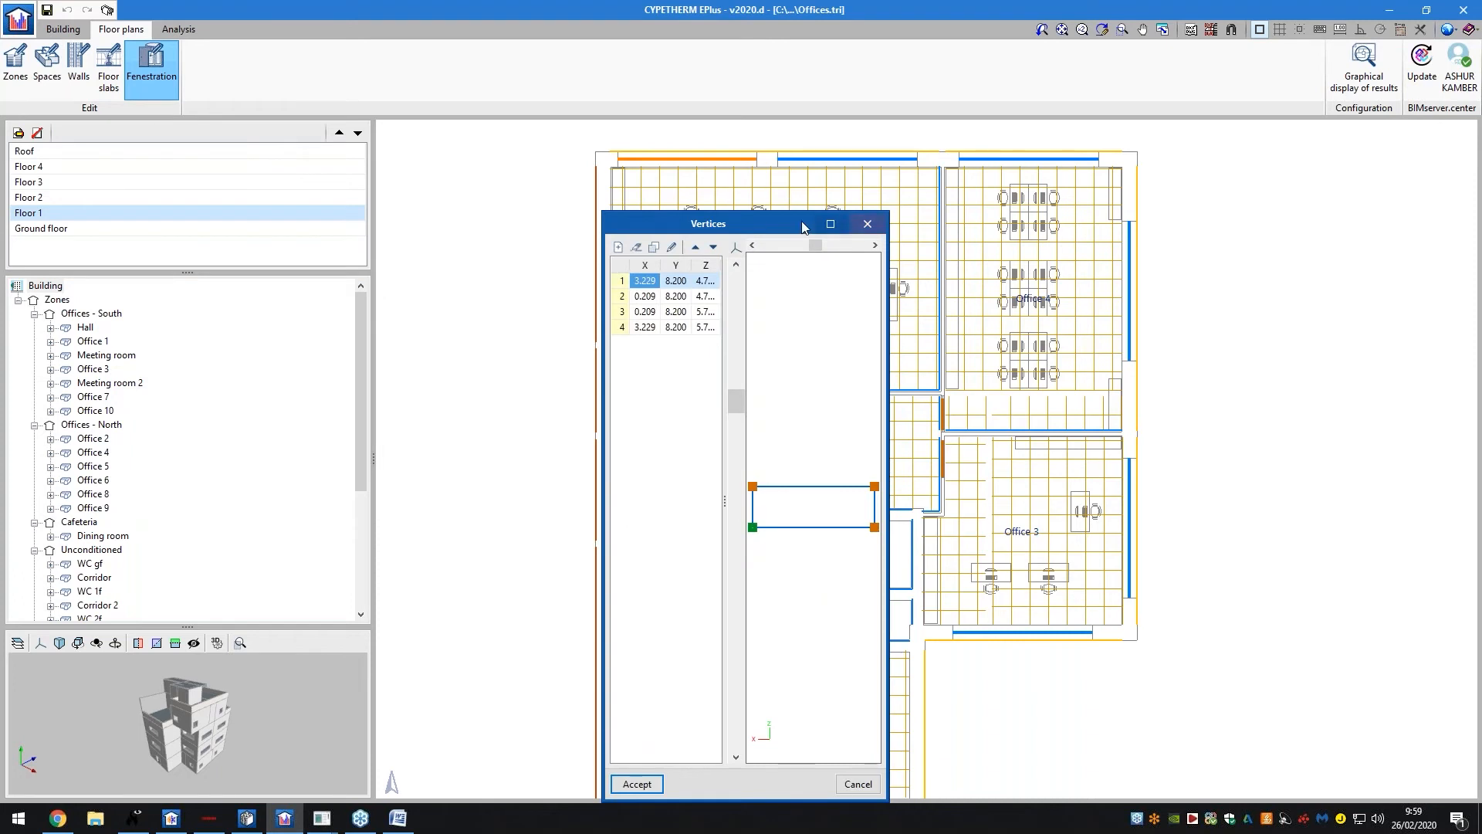
pyautogui.moveTo(778, 229); pyautogui.dragTo(674, 165)
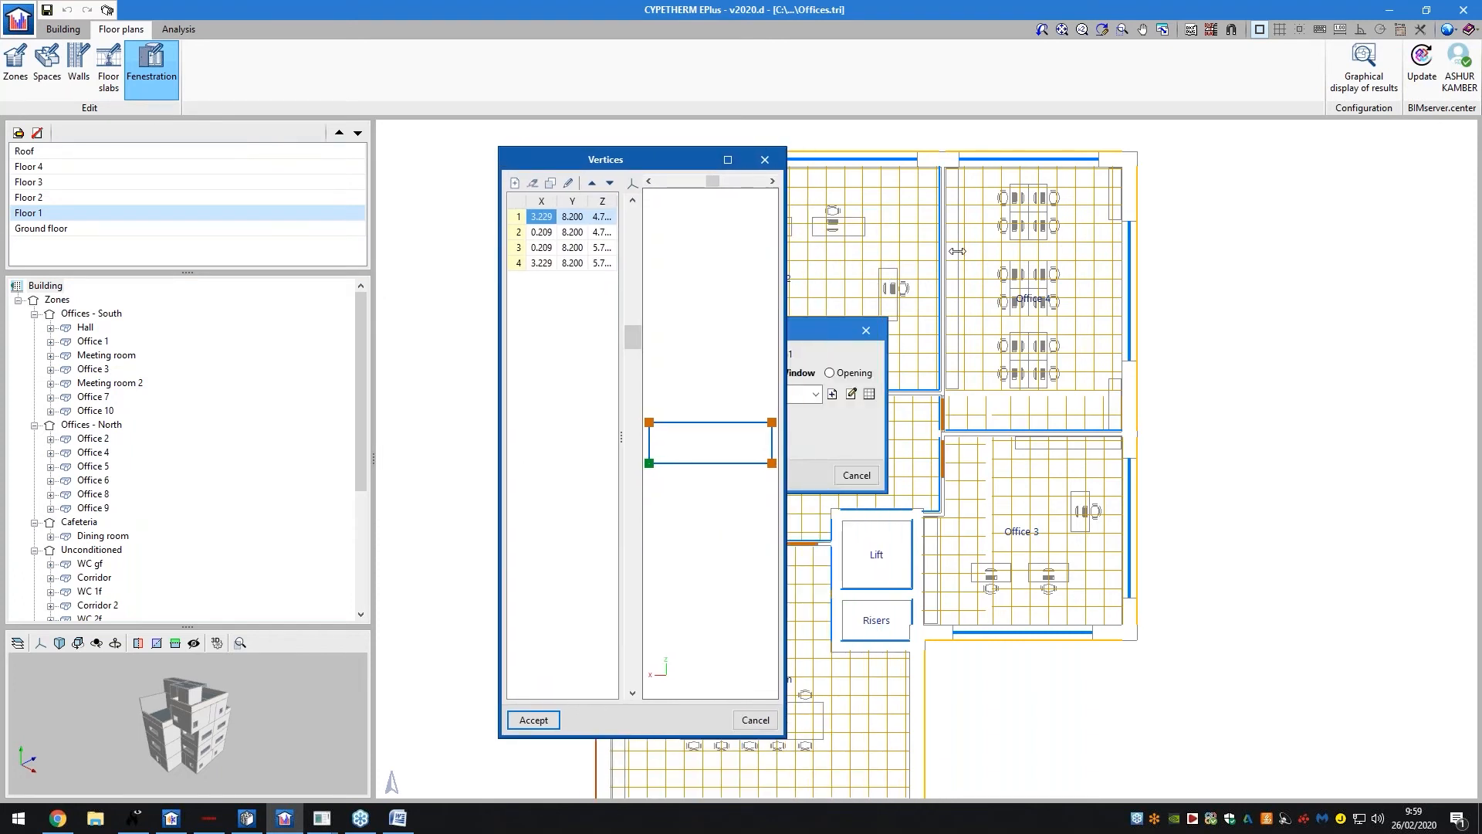
pyautogui.moveTo(785, 158); pyautogui.dragTo(972, 156)
pyautogui.click(958, 158)
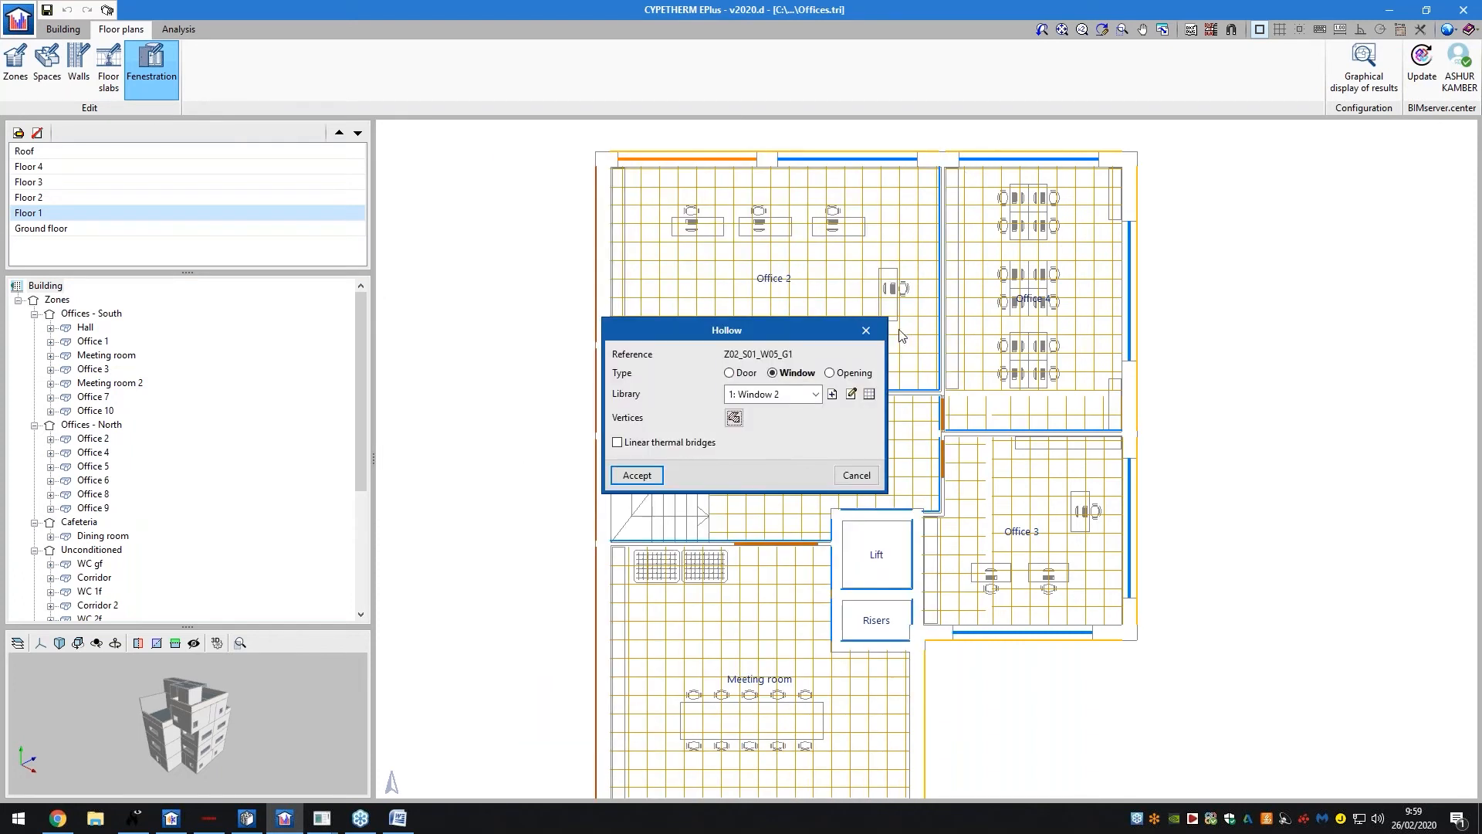
pyautogui.click(865, 330)
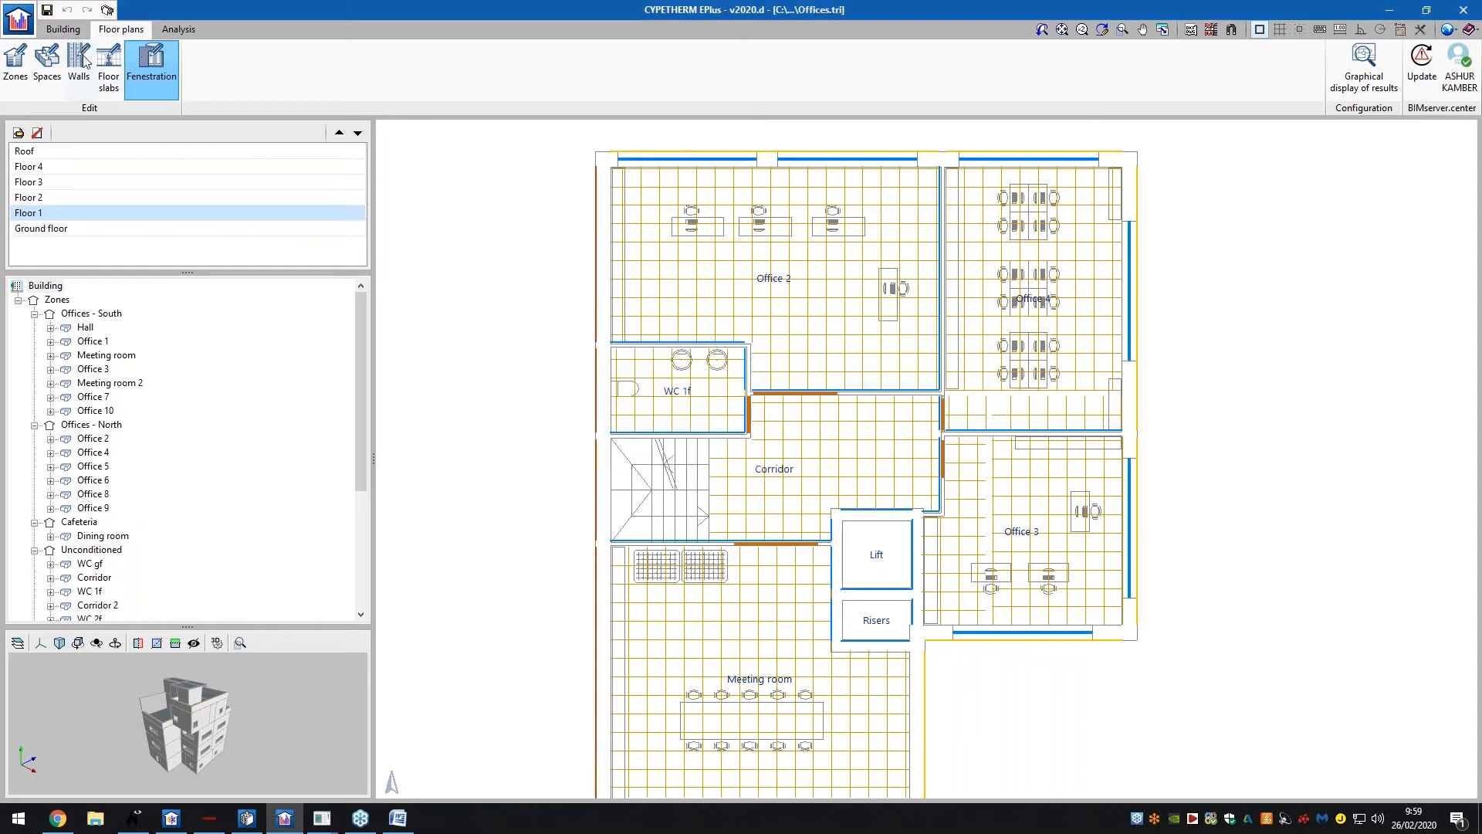
pyautogui.click(84, 65)
pyautogui.click(101, 73)
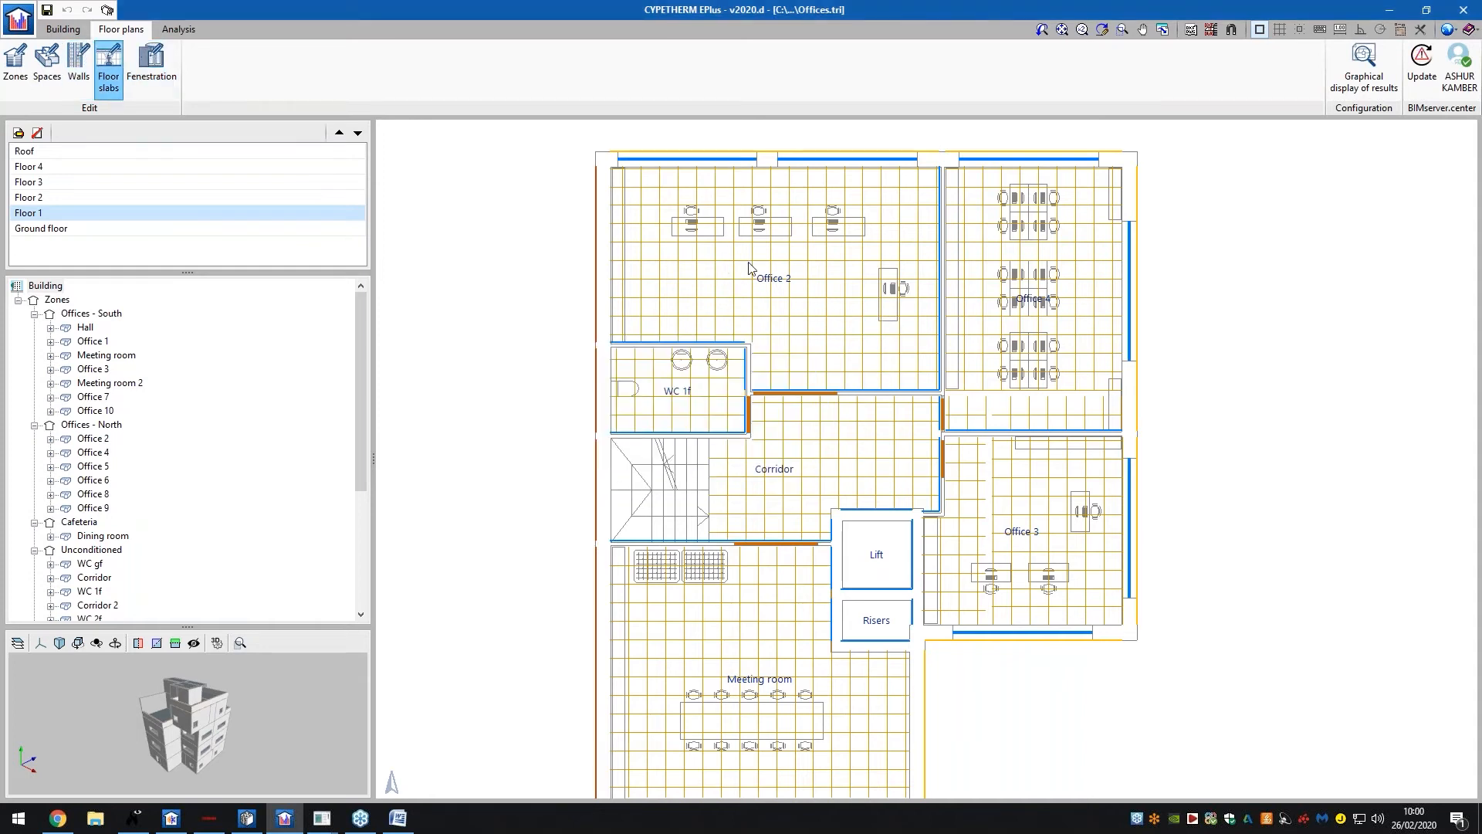
# Check the Office 2 floor slab's condensation analysis results, then move to the Analysis section
pyautogui.click(638, 336)
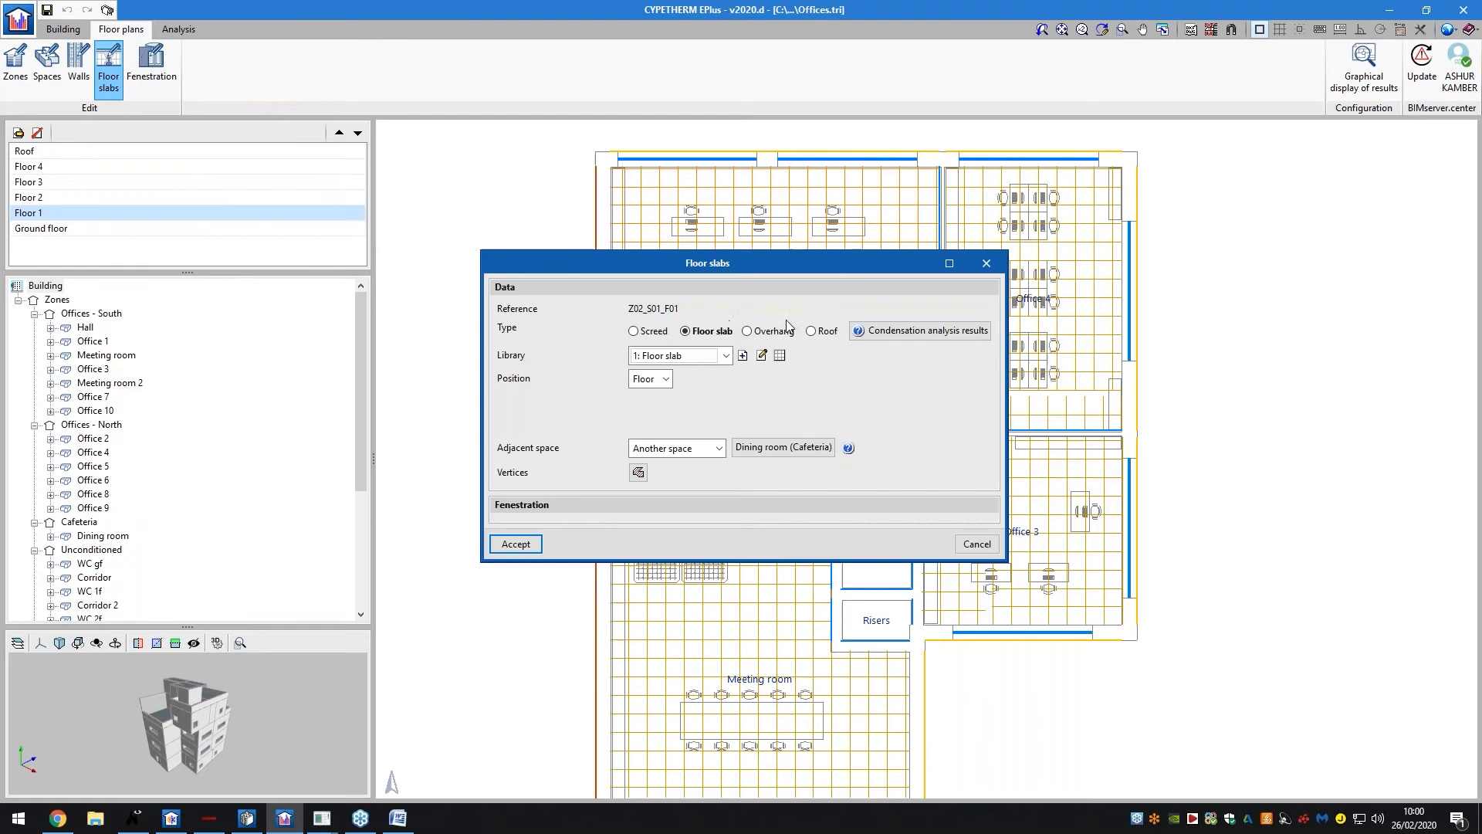
pyautogui.click(965, 329)
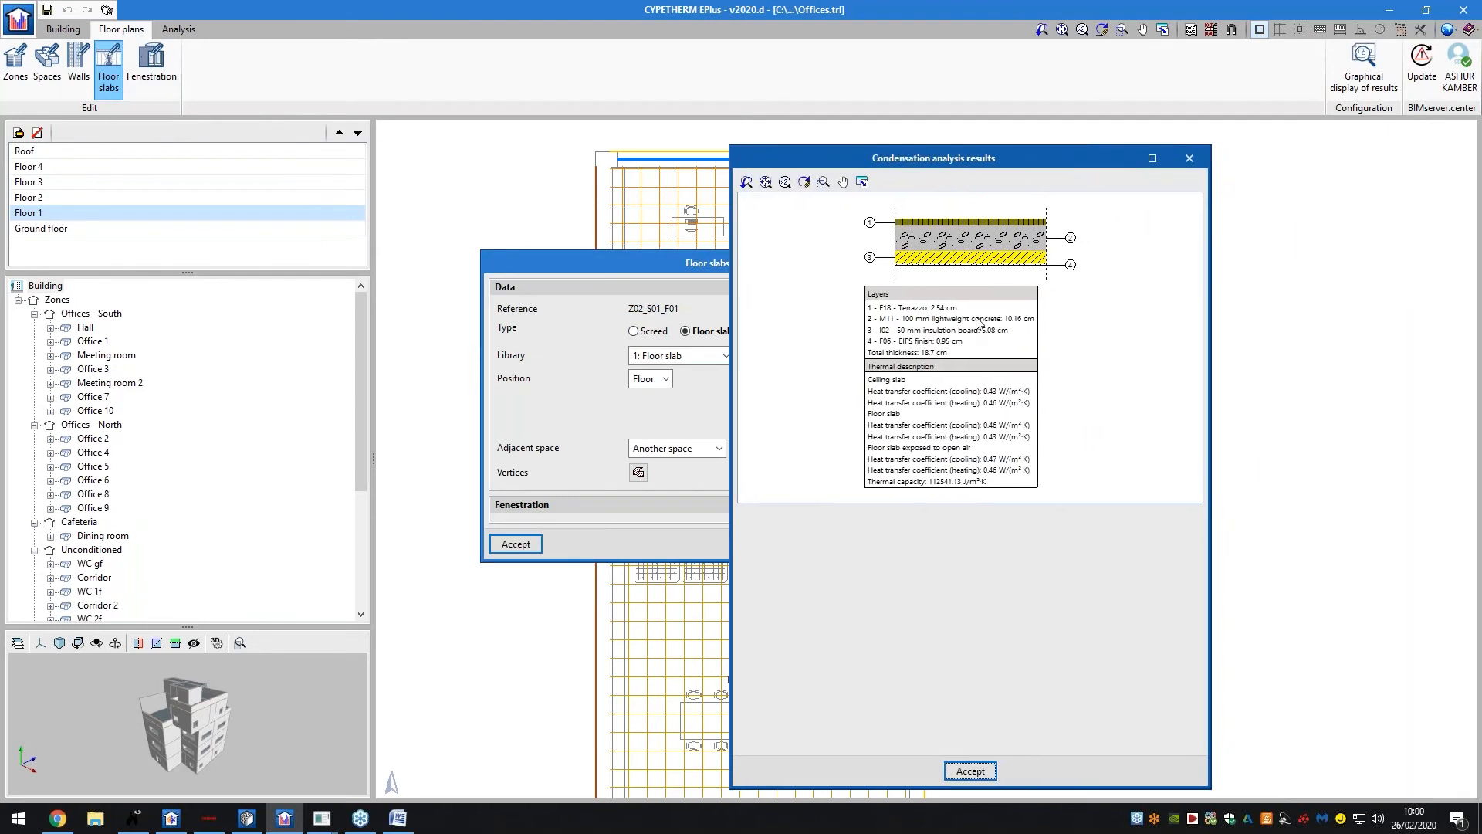
pyautogui.click(1189, 157)
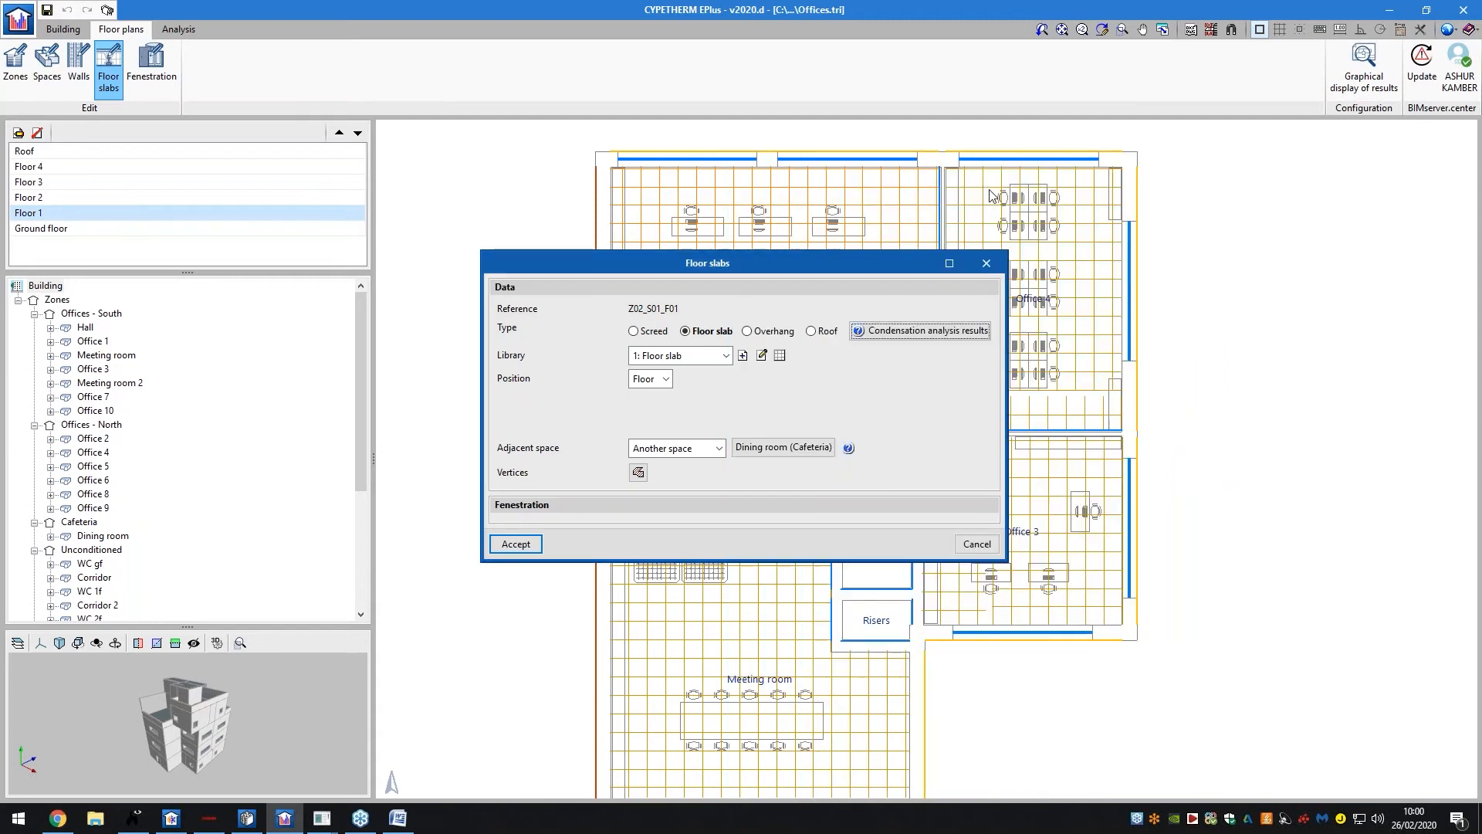
pyautogui.click(999, 267)
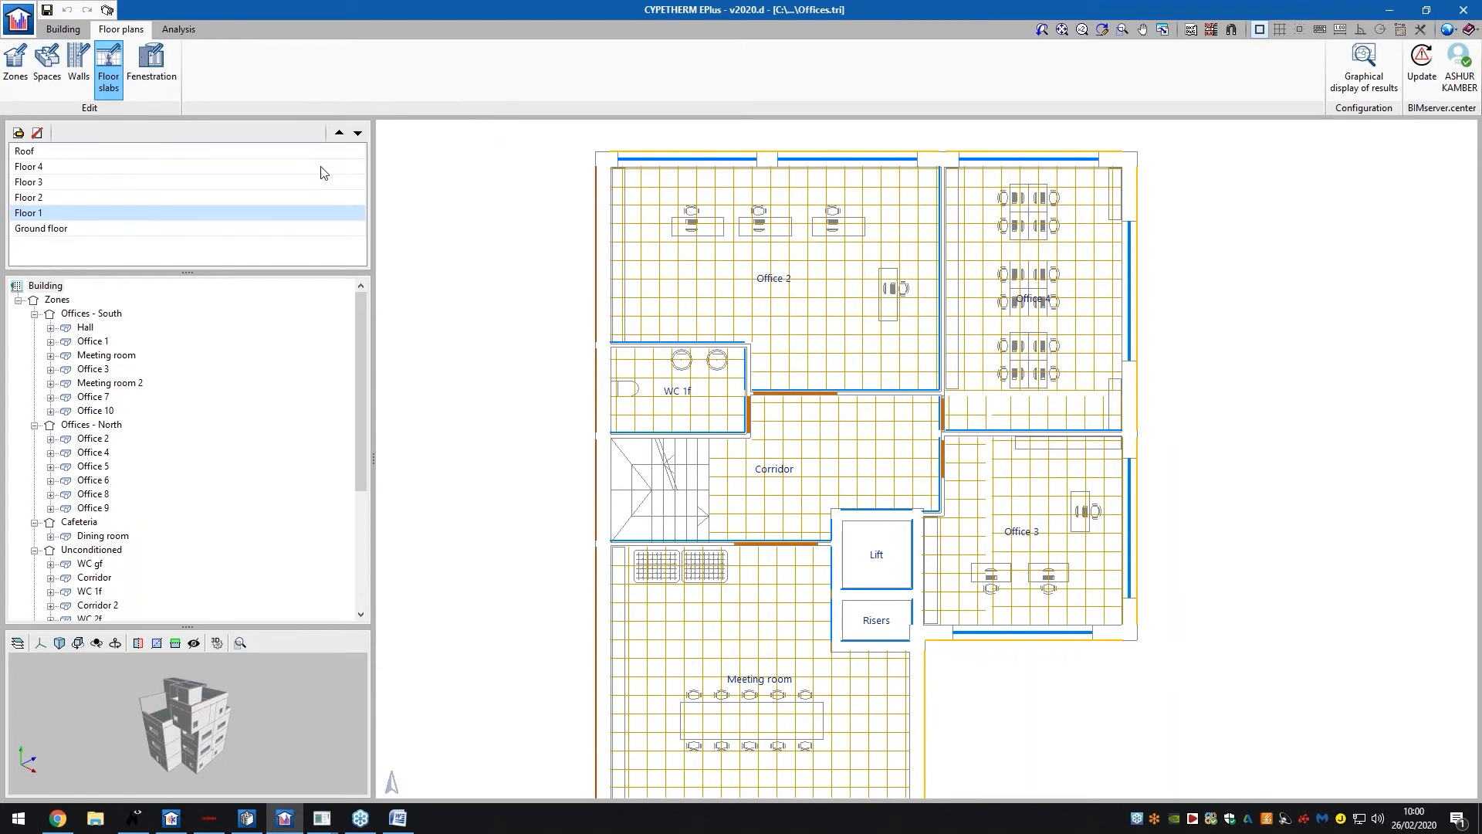
pyautogui.click(178, 29)
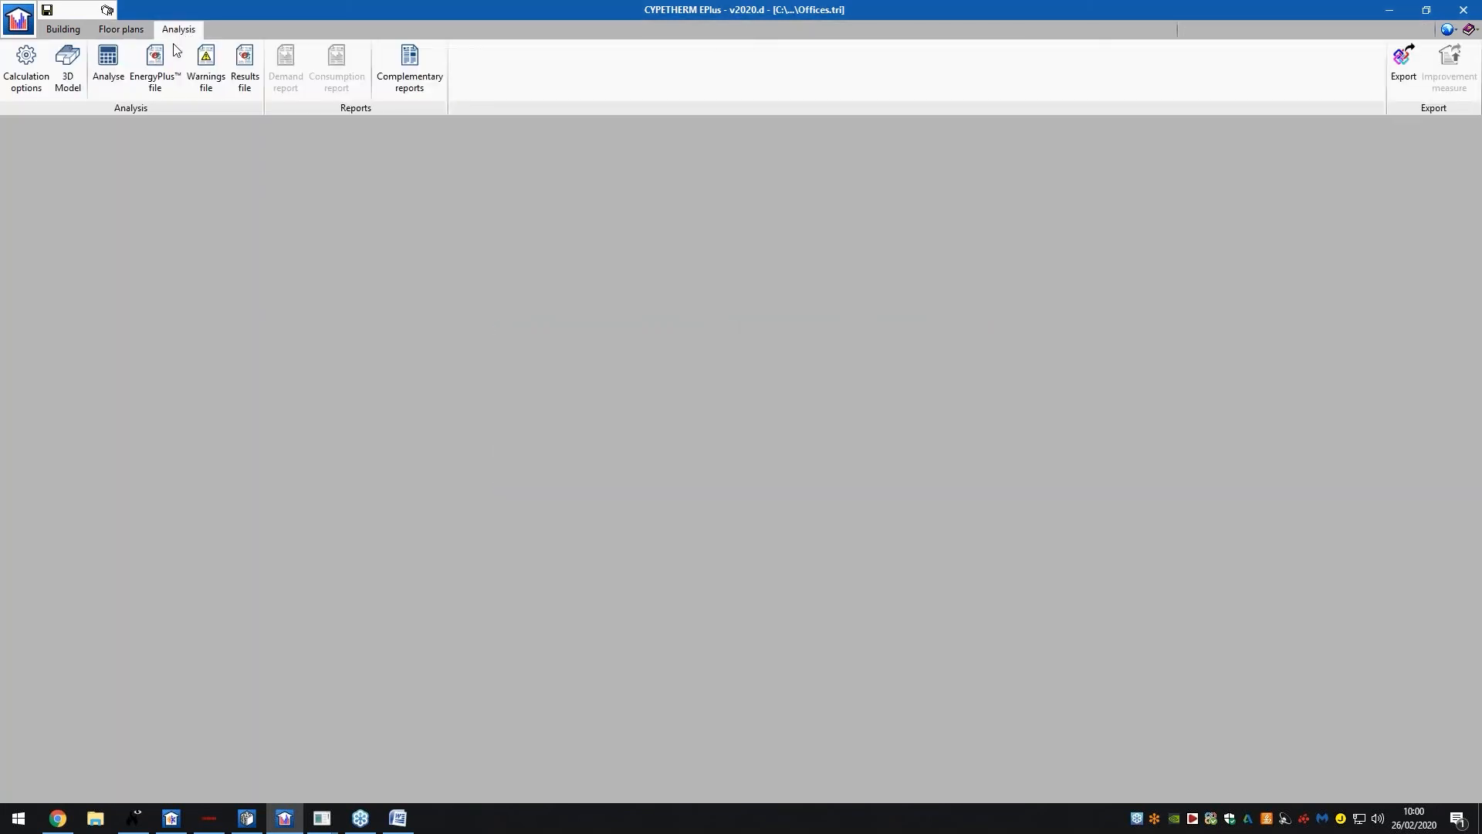
# Run the EnergyPlus analysis with the Demand/Consumption simulation type
pyautogui.click(27, 68)
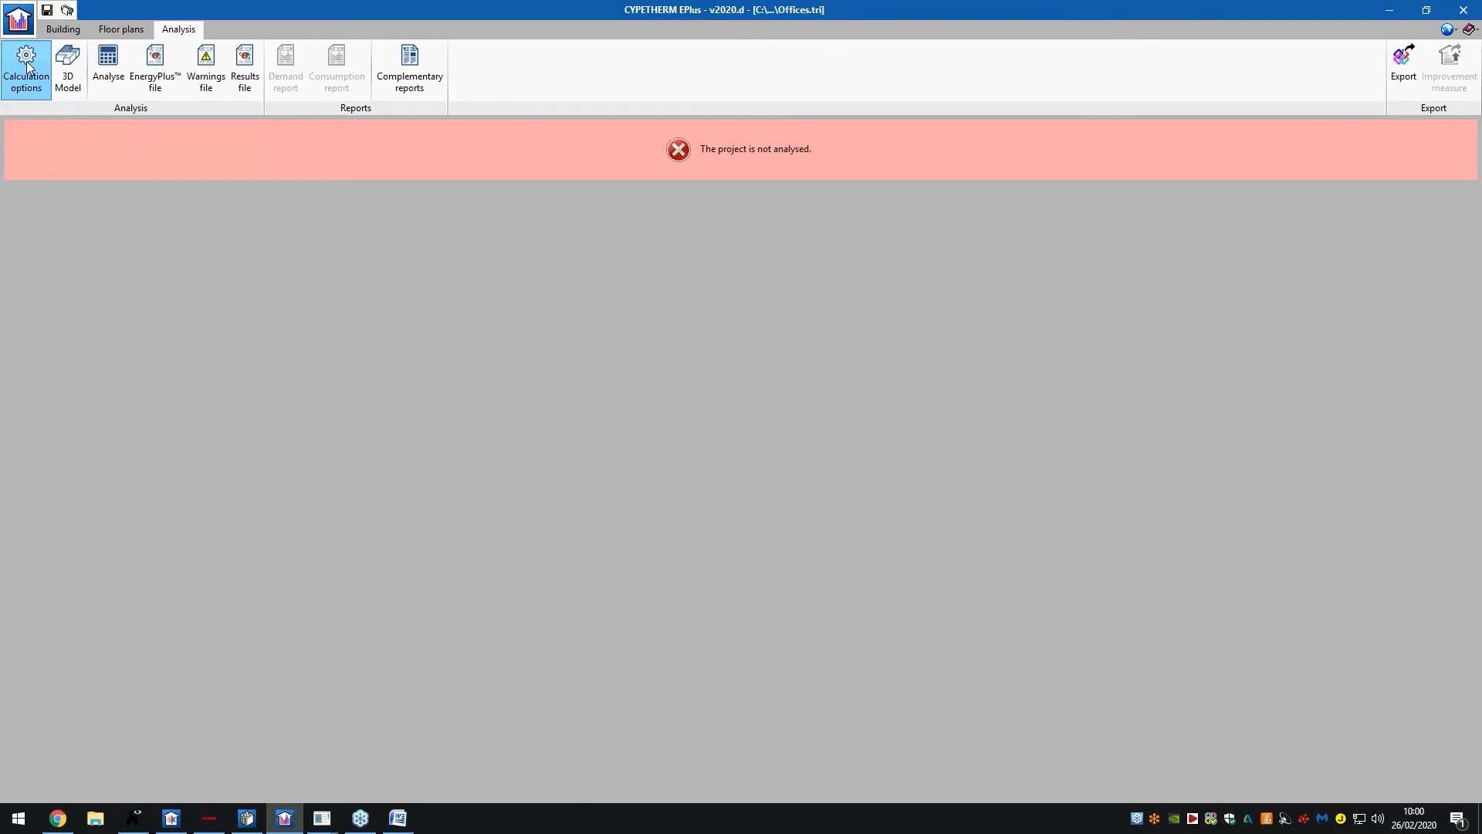
pyautogui.click(105, 68)
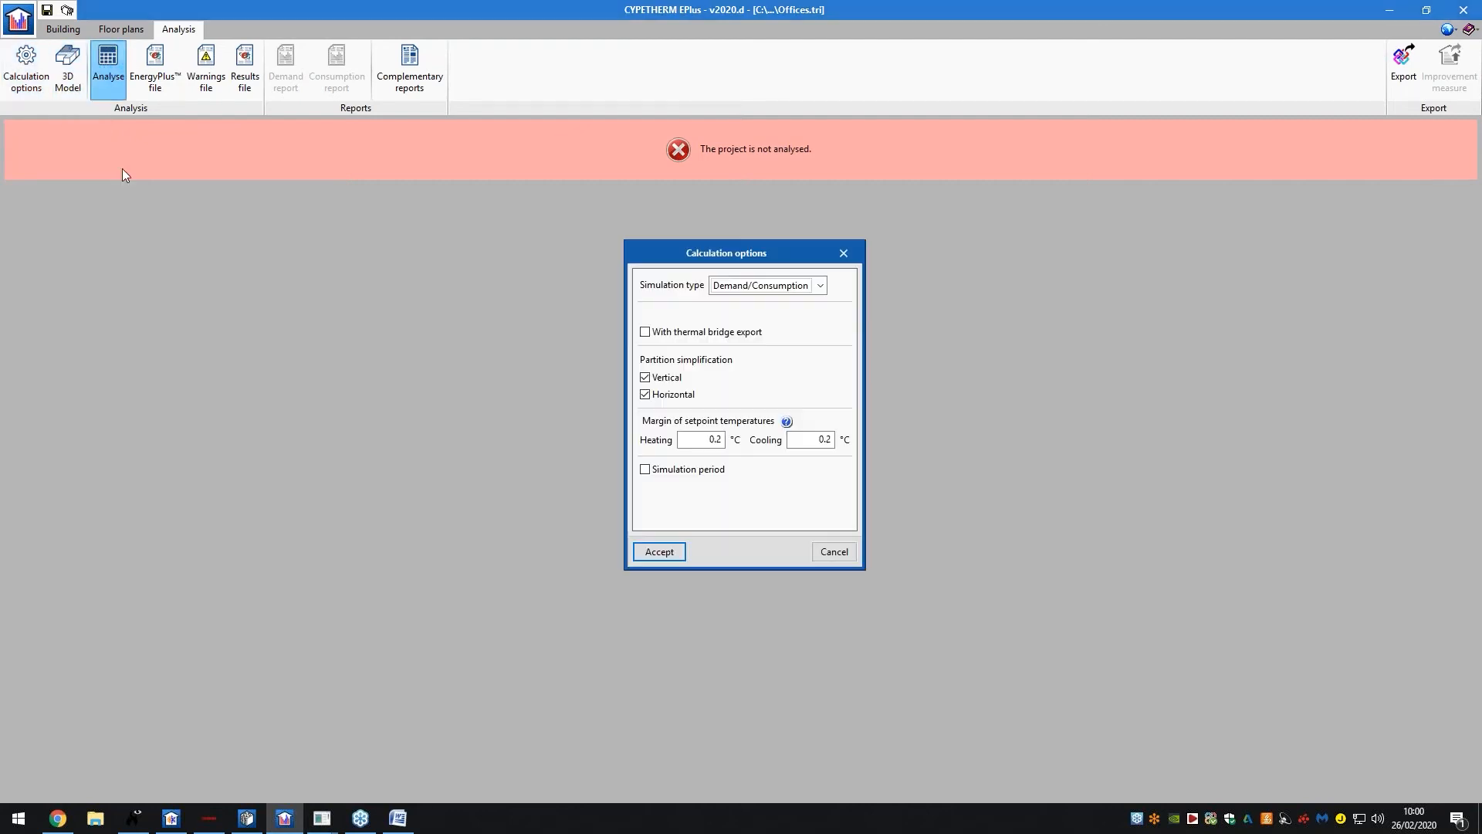
pyautogui.click(671, 552)
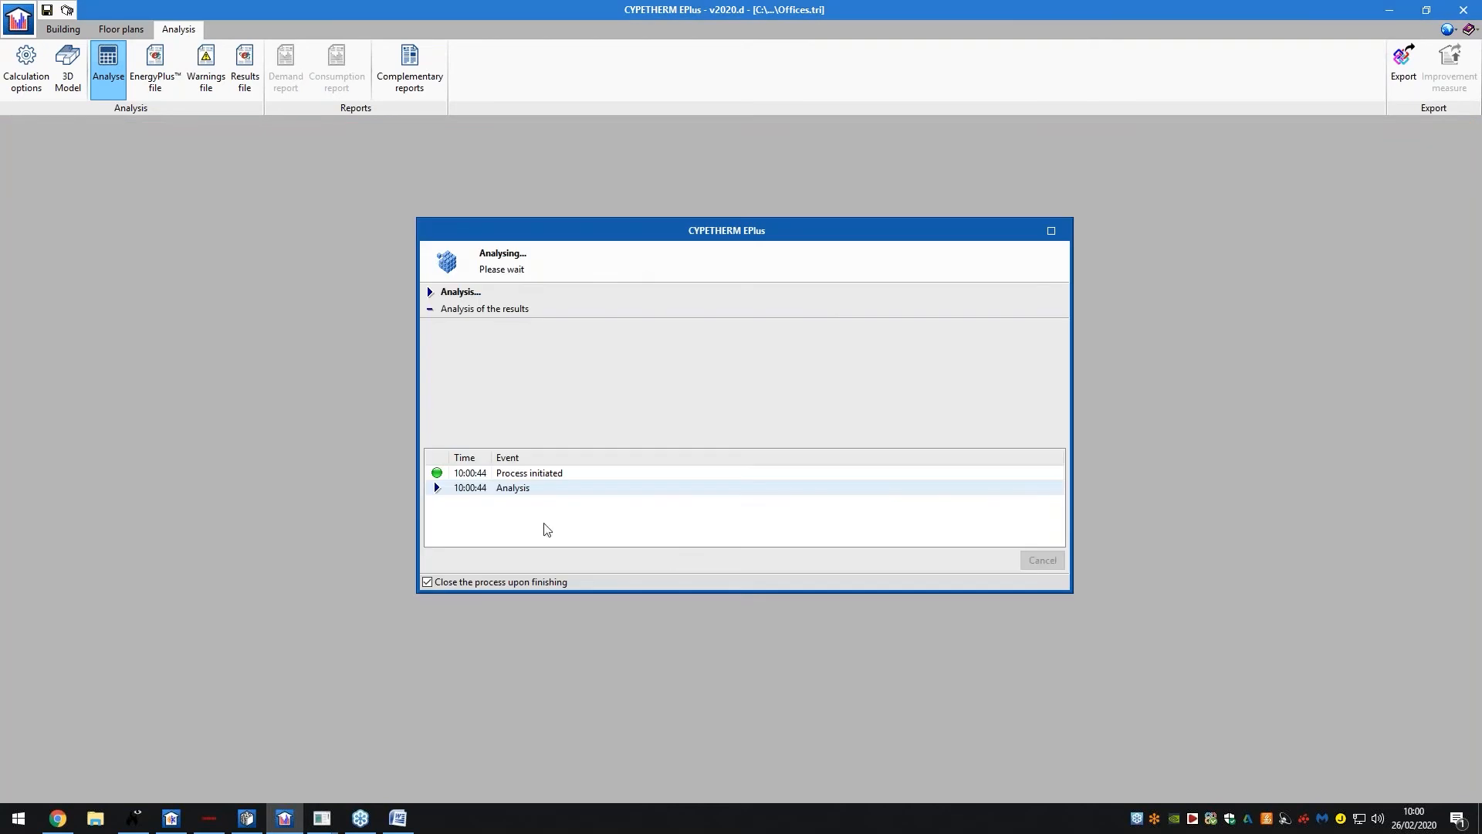
pyautogui.moveTo(322, 817)
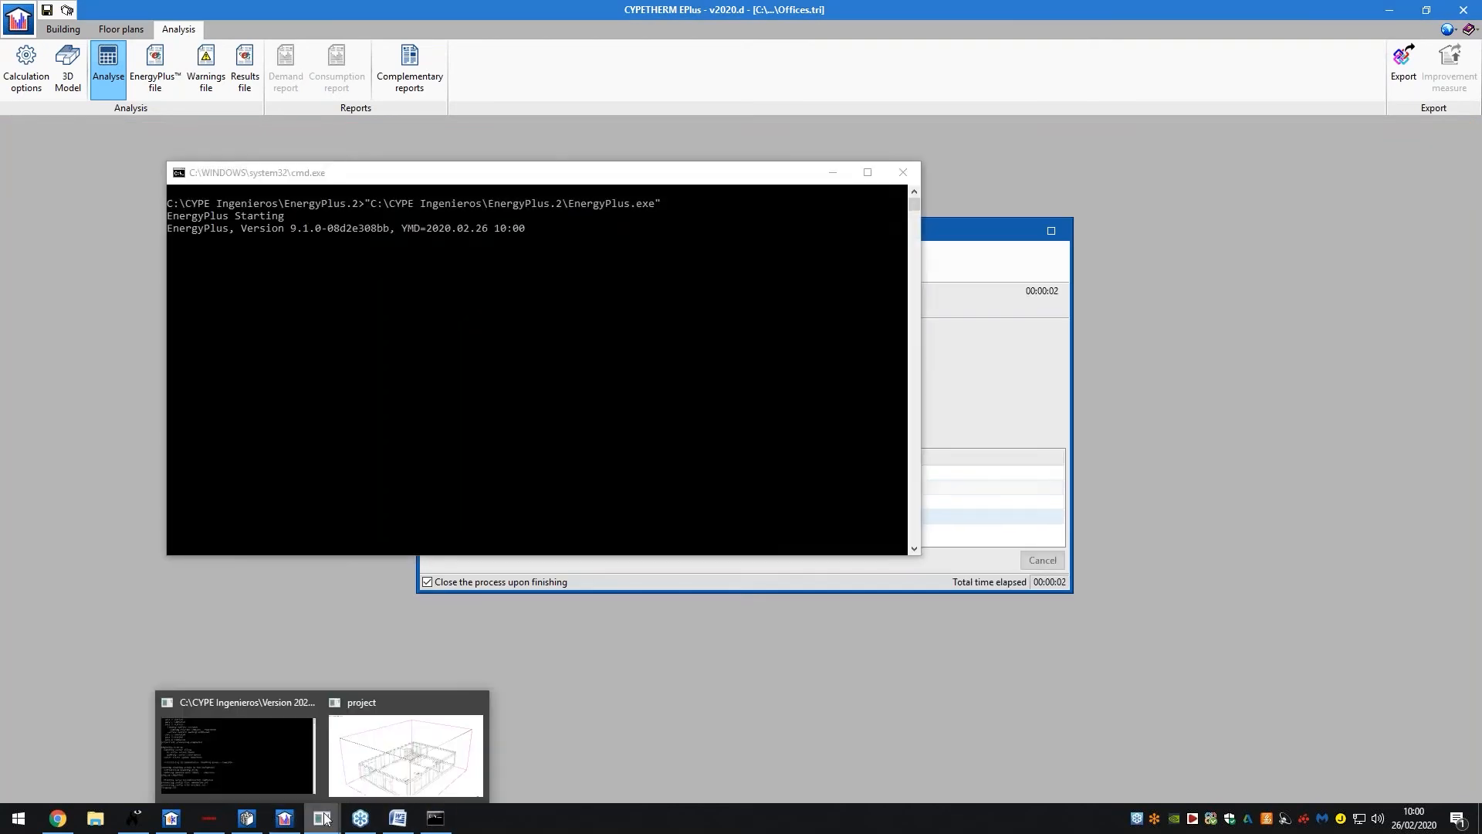
# Bring the Smokeview project forward and orbit the 3D wireframe building through several angles
pyautogui.click(371, 784)
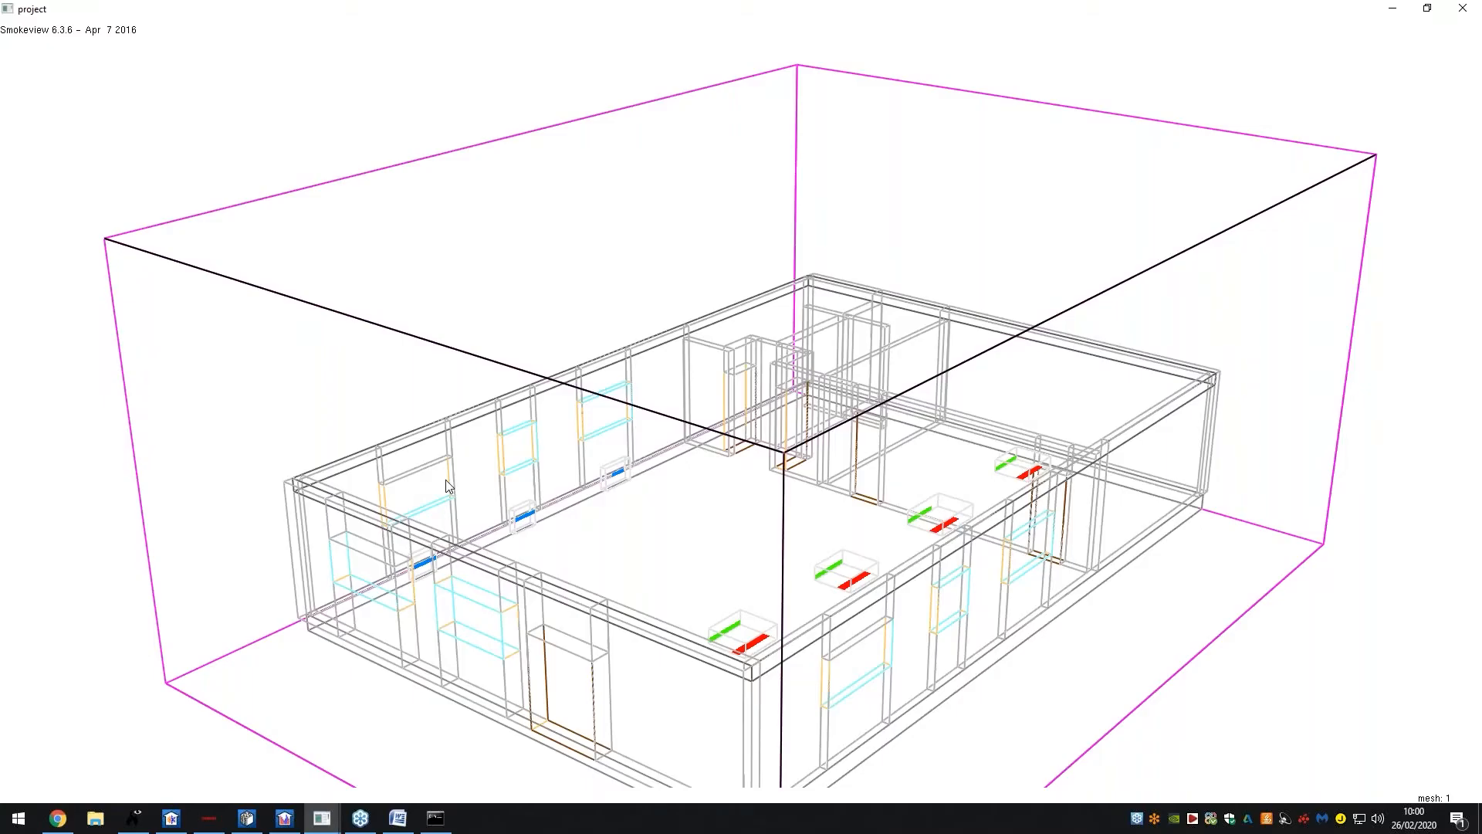
pyautogui.moveTo(482, 503); pyautogui.dragTo(504, 471)
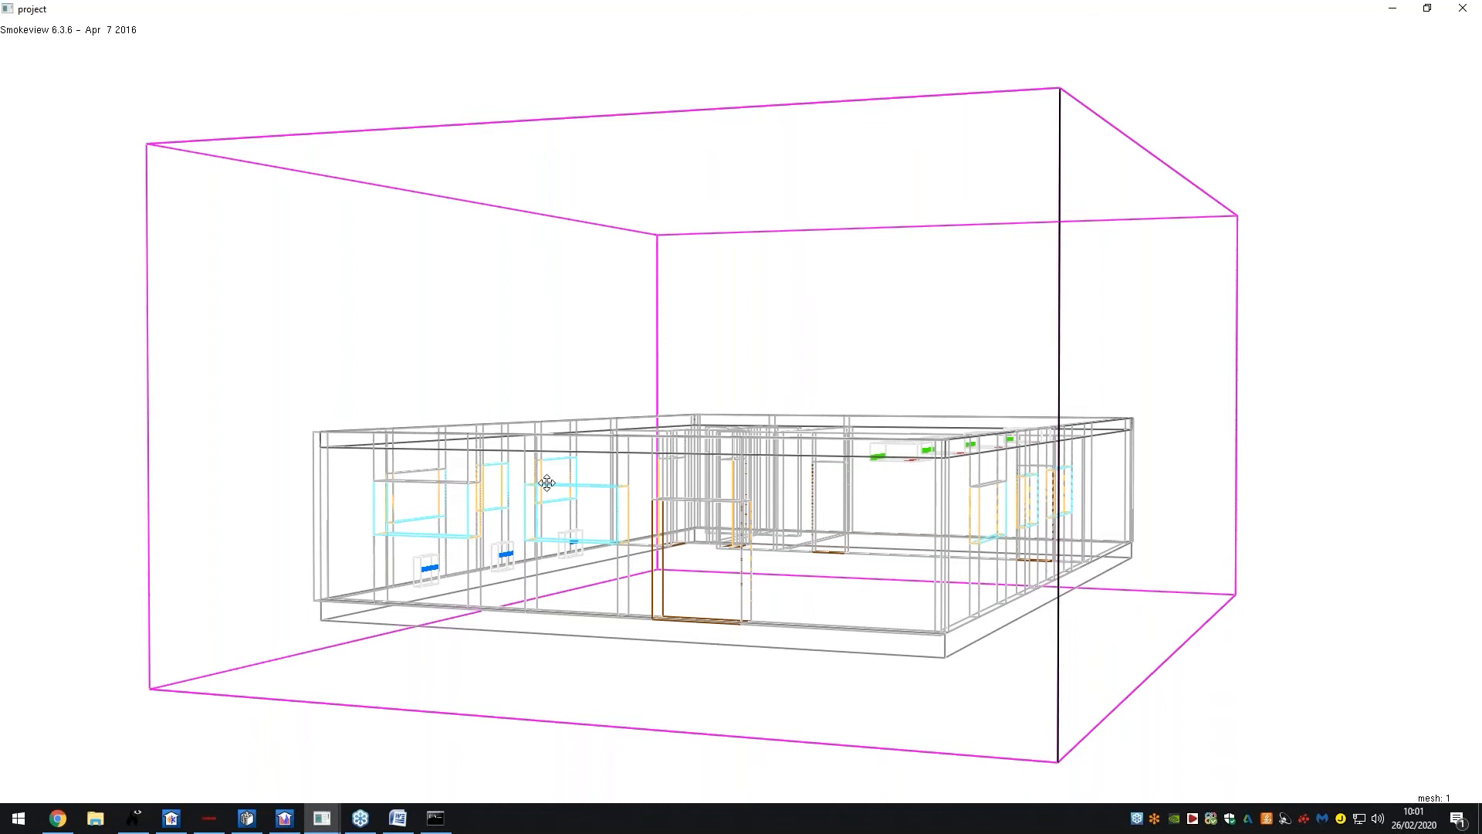
pyautogui.moveTo(547, 483); pyautogui.dragTo(1031, 423)
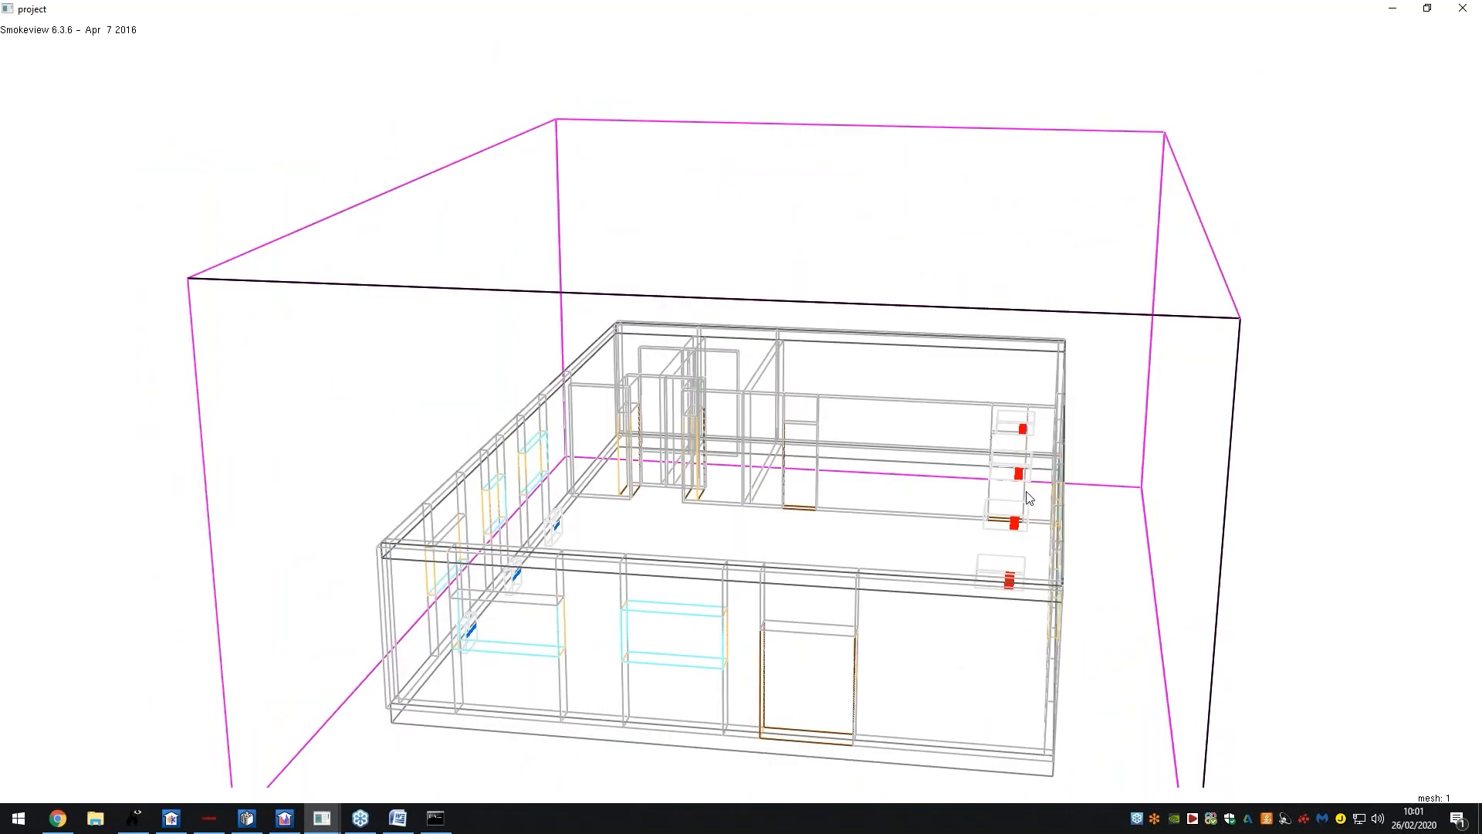
pyautogui.moveTo(1017, 582)
pyautogui.mouseDown()
pyautogui.moveTo(1036, 573)
pyautogui.moveTo(1007, 575)
pyautogui.mouseUp()
pyautogui.moveTo(934, 539); pyautogui.dragTo(953, 392)
pyautogui.moveTo(1062, 488); pyautogui.dragTo(1030, 478)
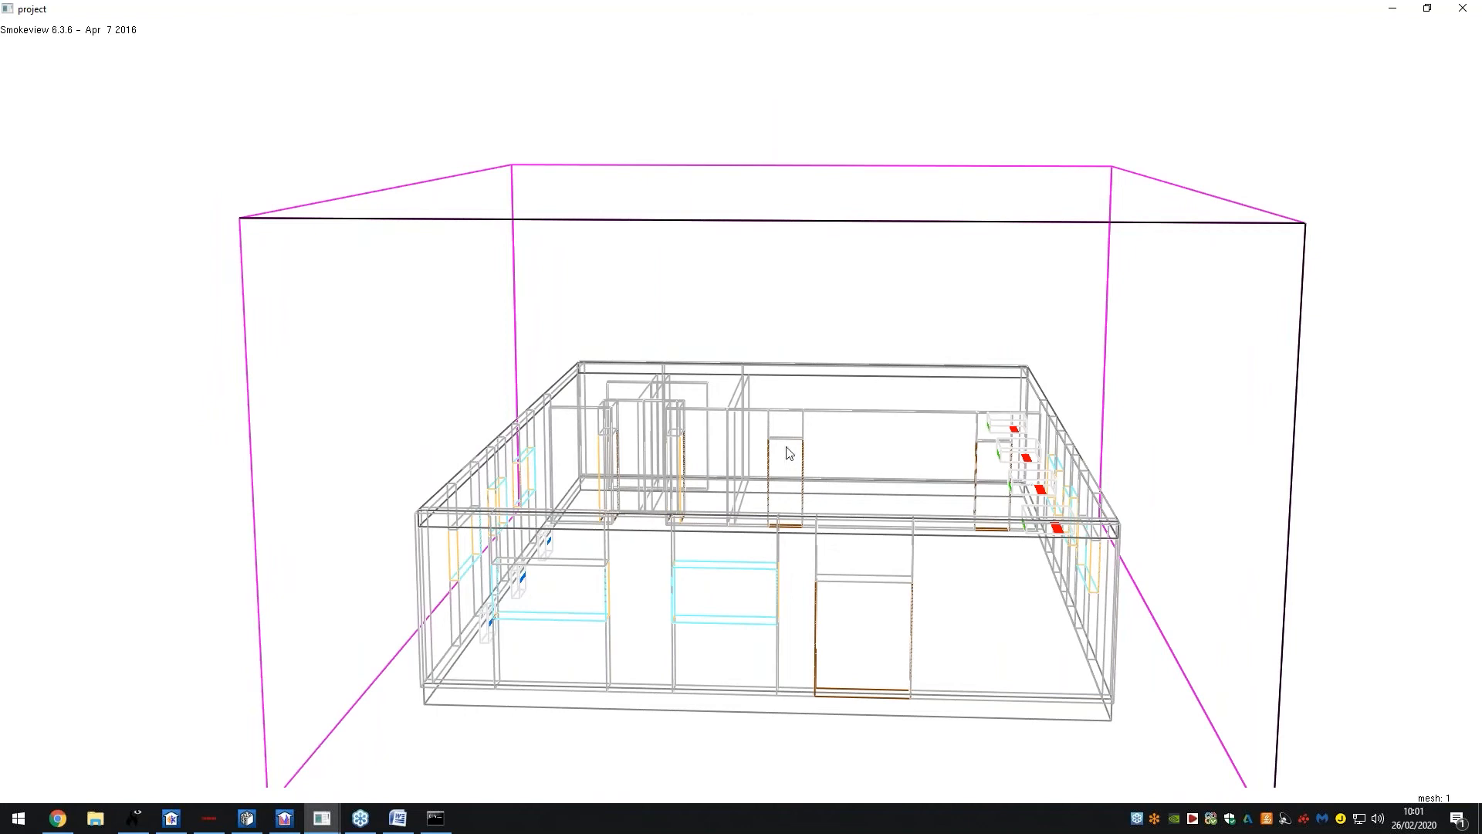
pyautogui.moveTo(804, 488); pyautogui.dragTo(823, 446)
# Load the PRESSURE slice file at Z=0.292 (S04) in Smokeview
pyautogui.rightClick(822, 446)
pyautogui.moveTo(872, 453)
pyautogui.moveTo(964, 455)
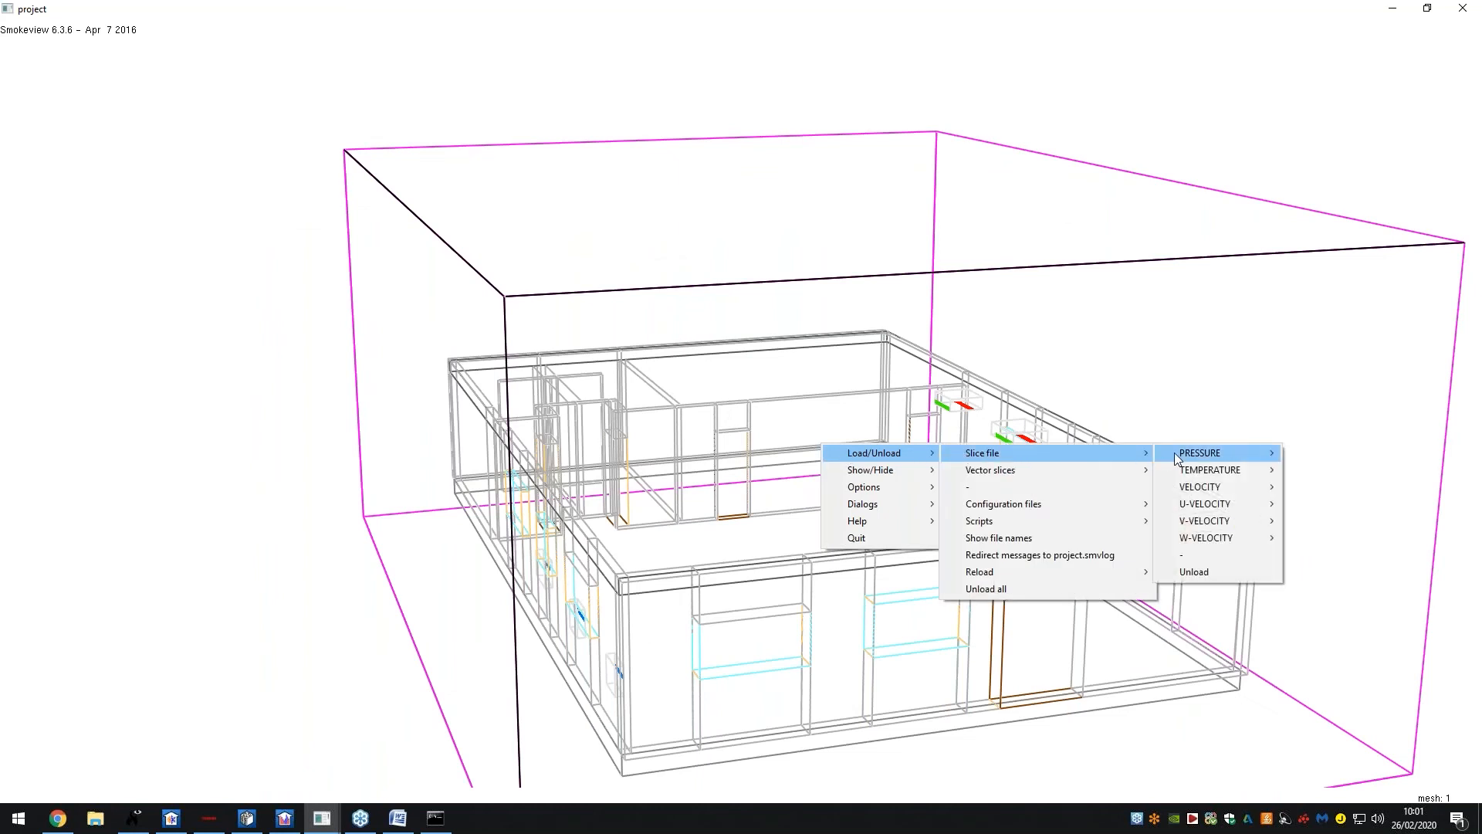
pyautogui.moveTo(1175, 458)
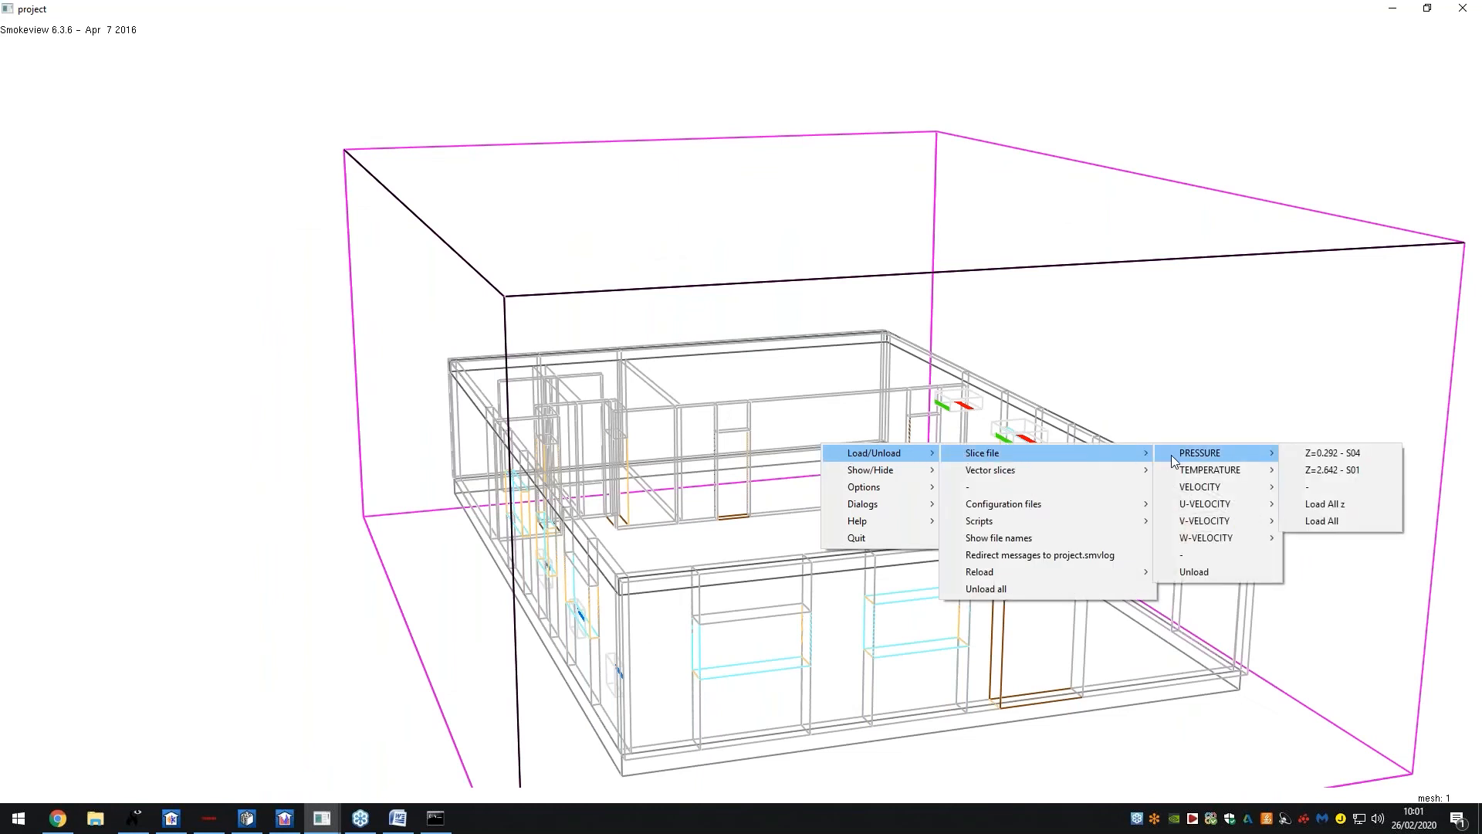
pyautogui.moveTo(1208, 487)
pyautogui.moveTo(1225, 460)
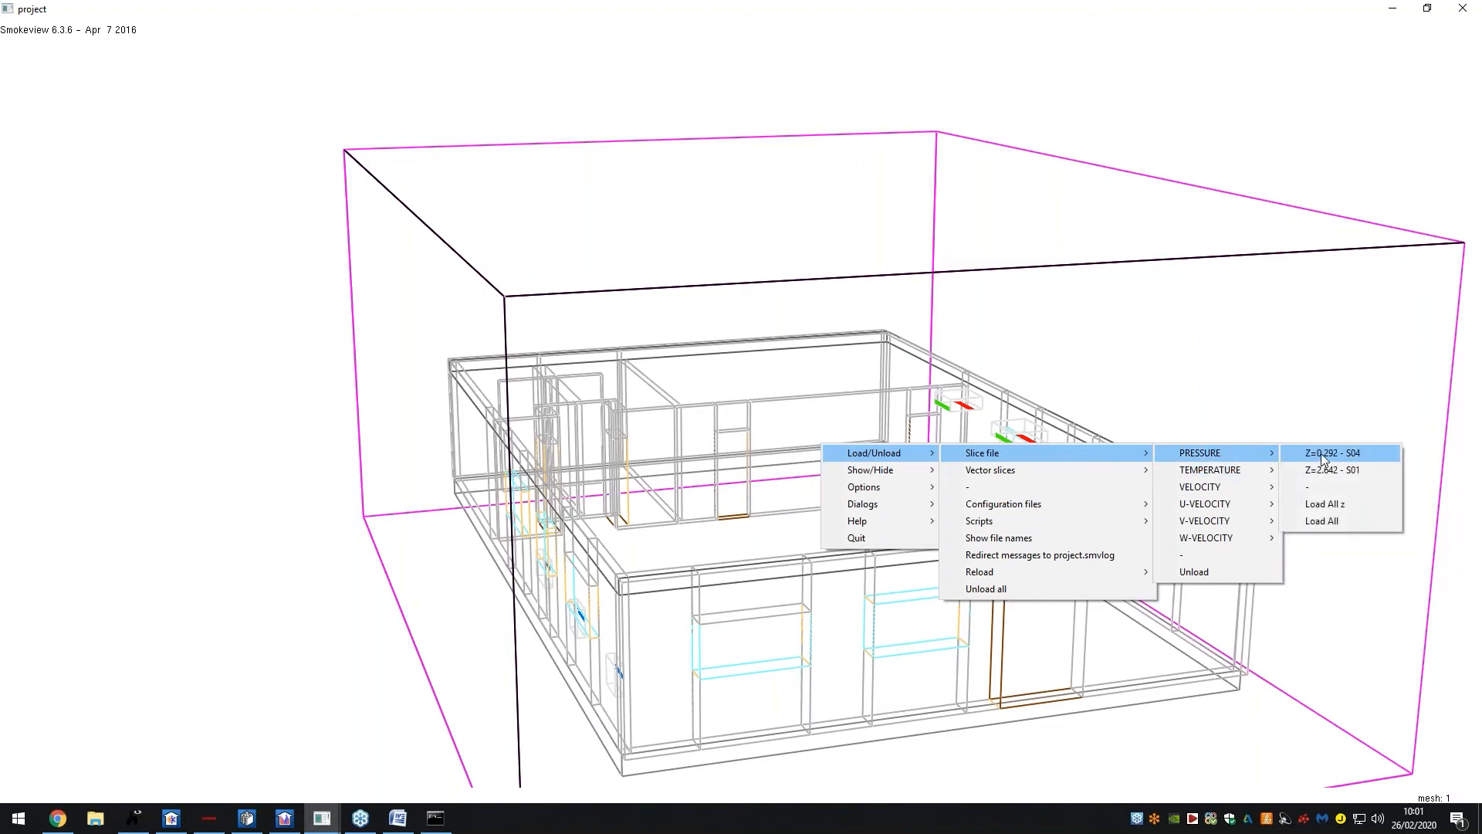
pyautogui.click(1324, 455)
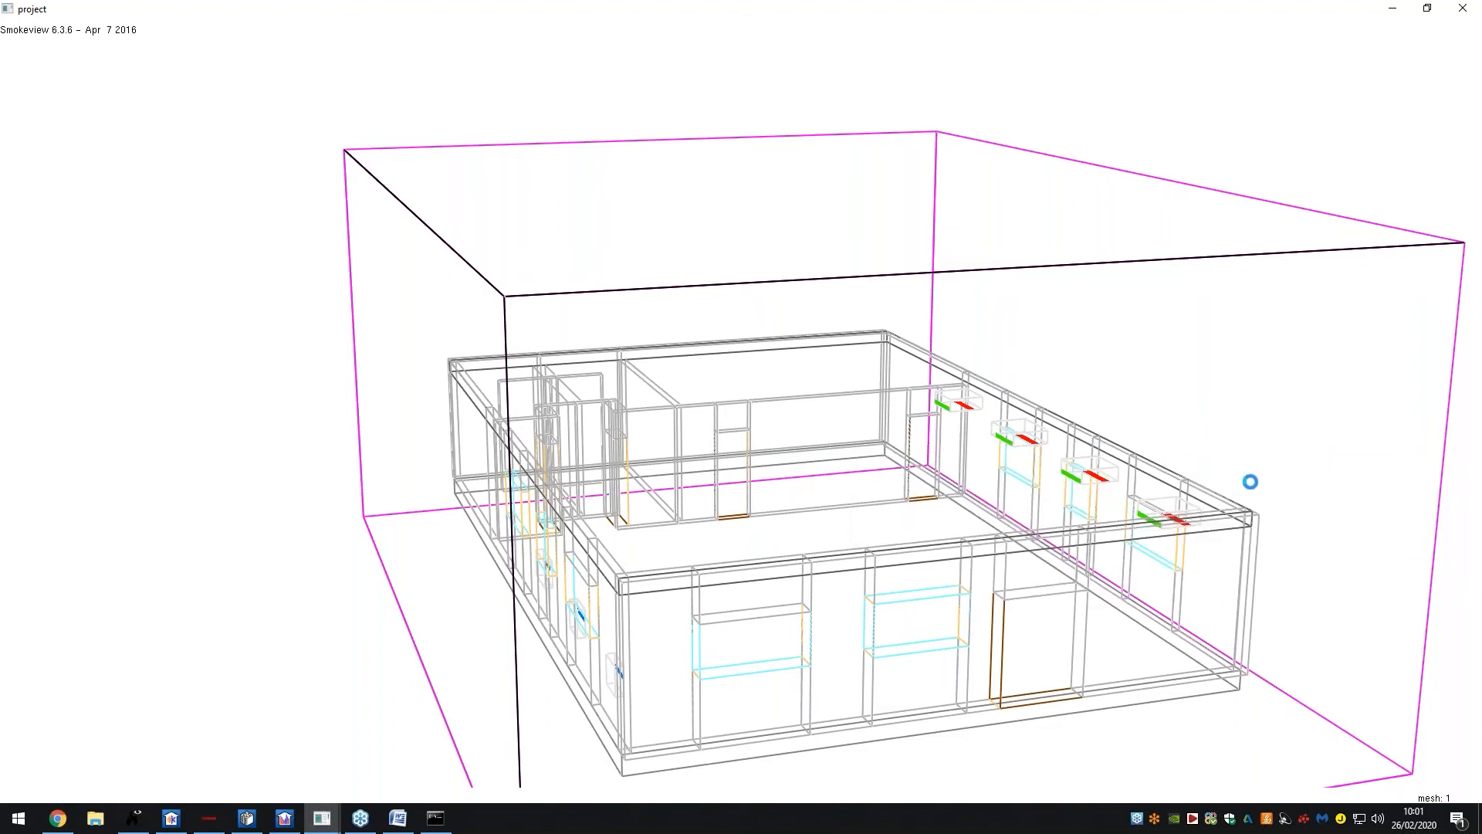
# Orbit the view around the animating floor-level pressure slice, from front to above
pyautogui.moveTo(984, 515); pyautogui.dragTo(980, 471)
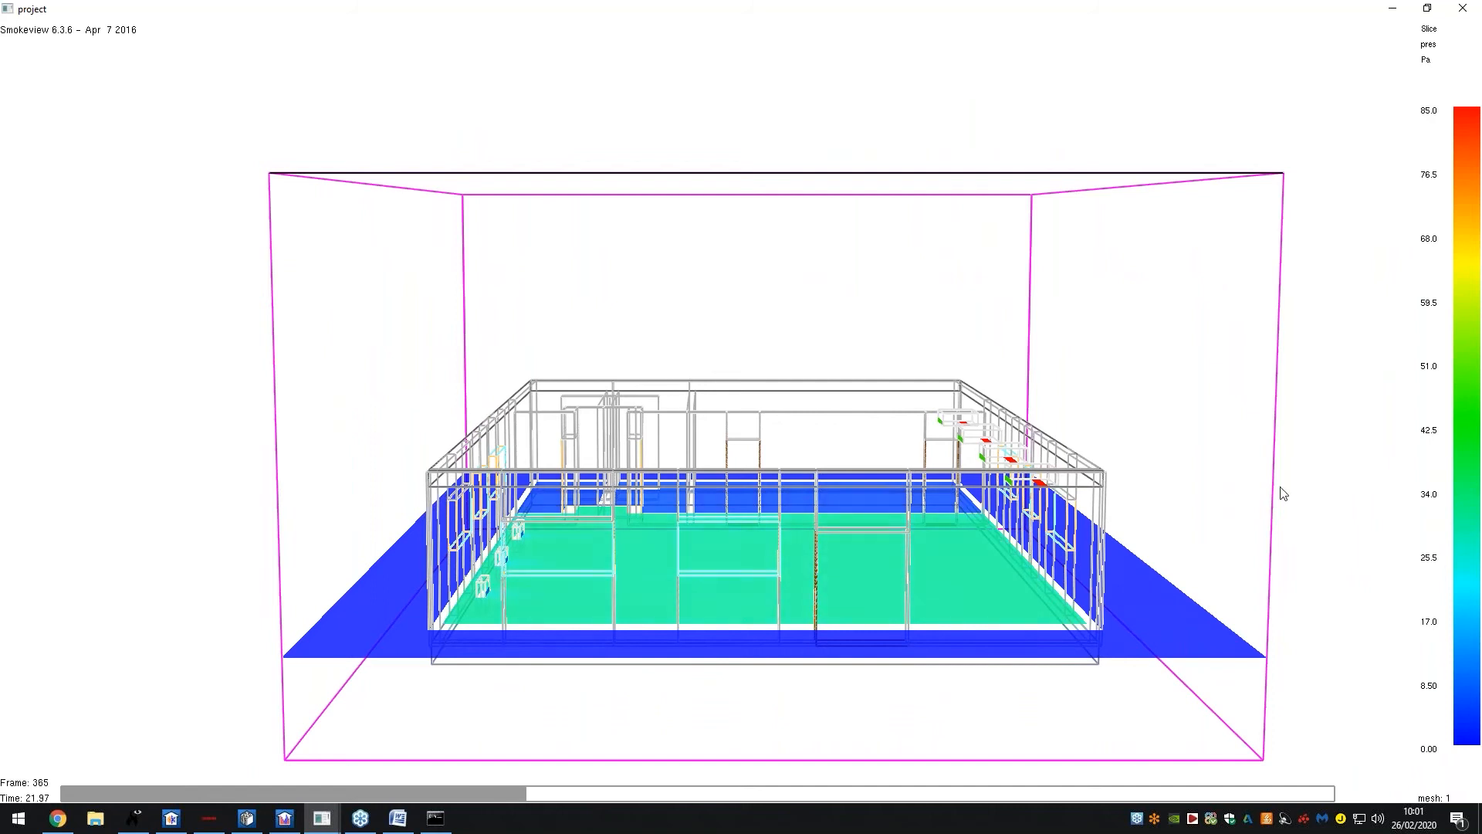
pyautogui.moveTo(645, 600); pyautogui.dragTo(635, 562)
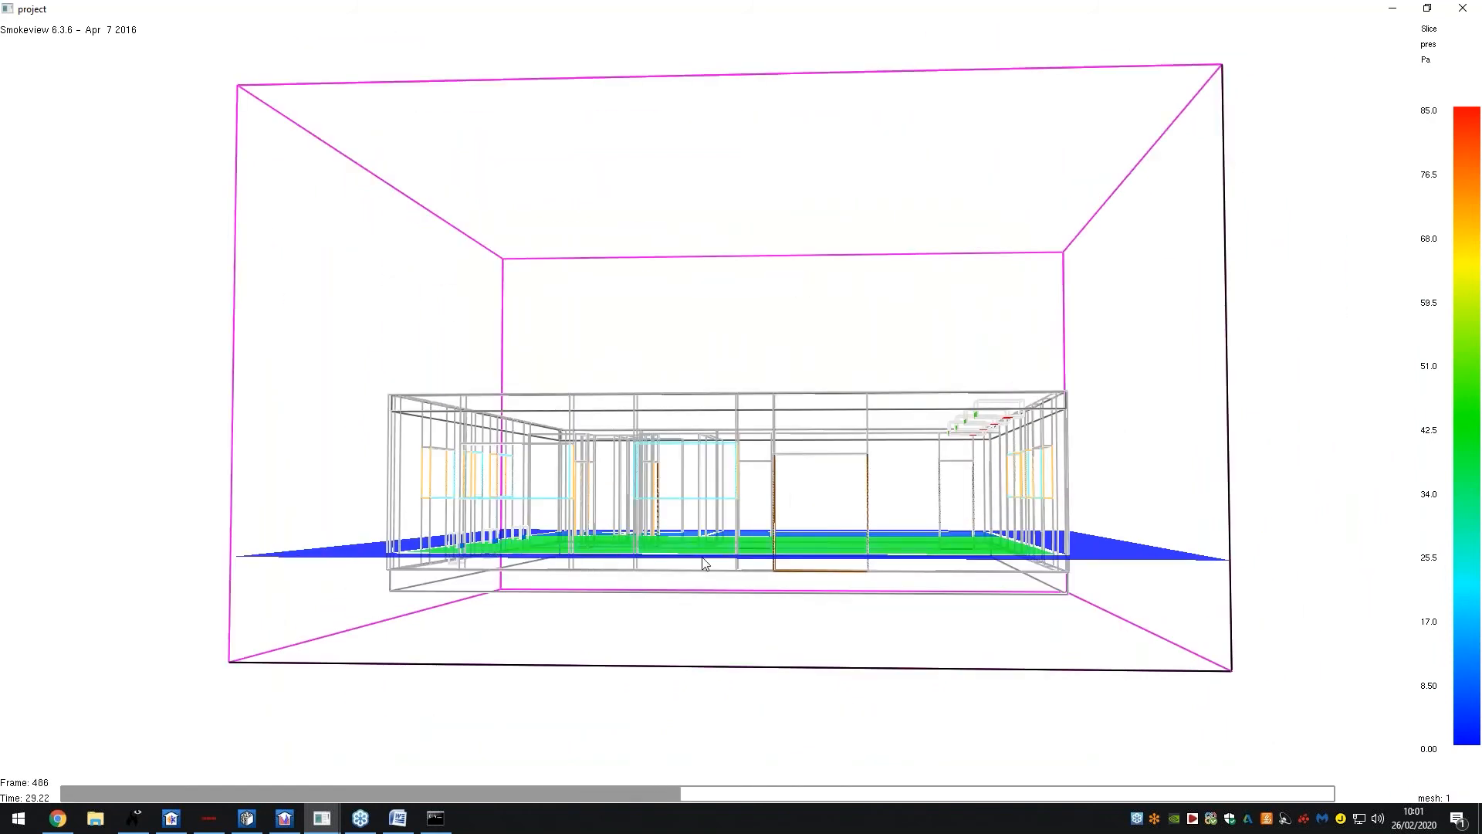
pyautogui.moveTo(872, 531); pyautogui.dragTo(870, 559)
pyautogui.rightClick(868, 522)
# Unload the pressure slice and load all Y TEMPERATURE slice files
pyautogui.moveTo(903, 533)
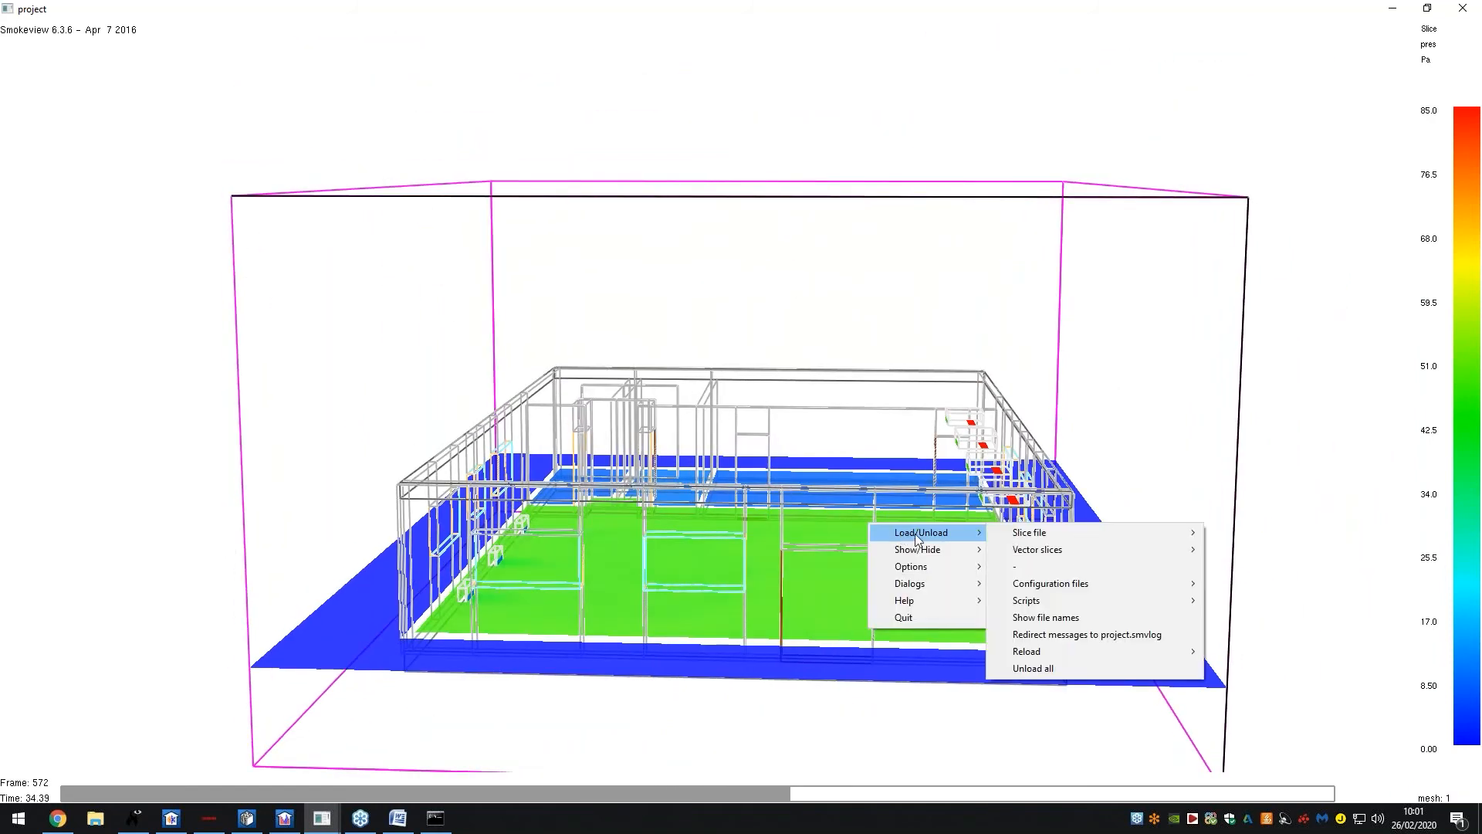
pyautogui.moveTo(1054, 533)
pyautogui.click(1232, 652)
pyautogui.rightClick(832, 444)
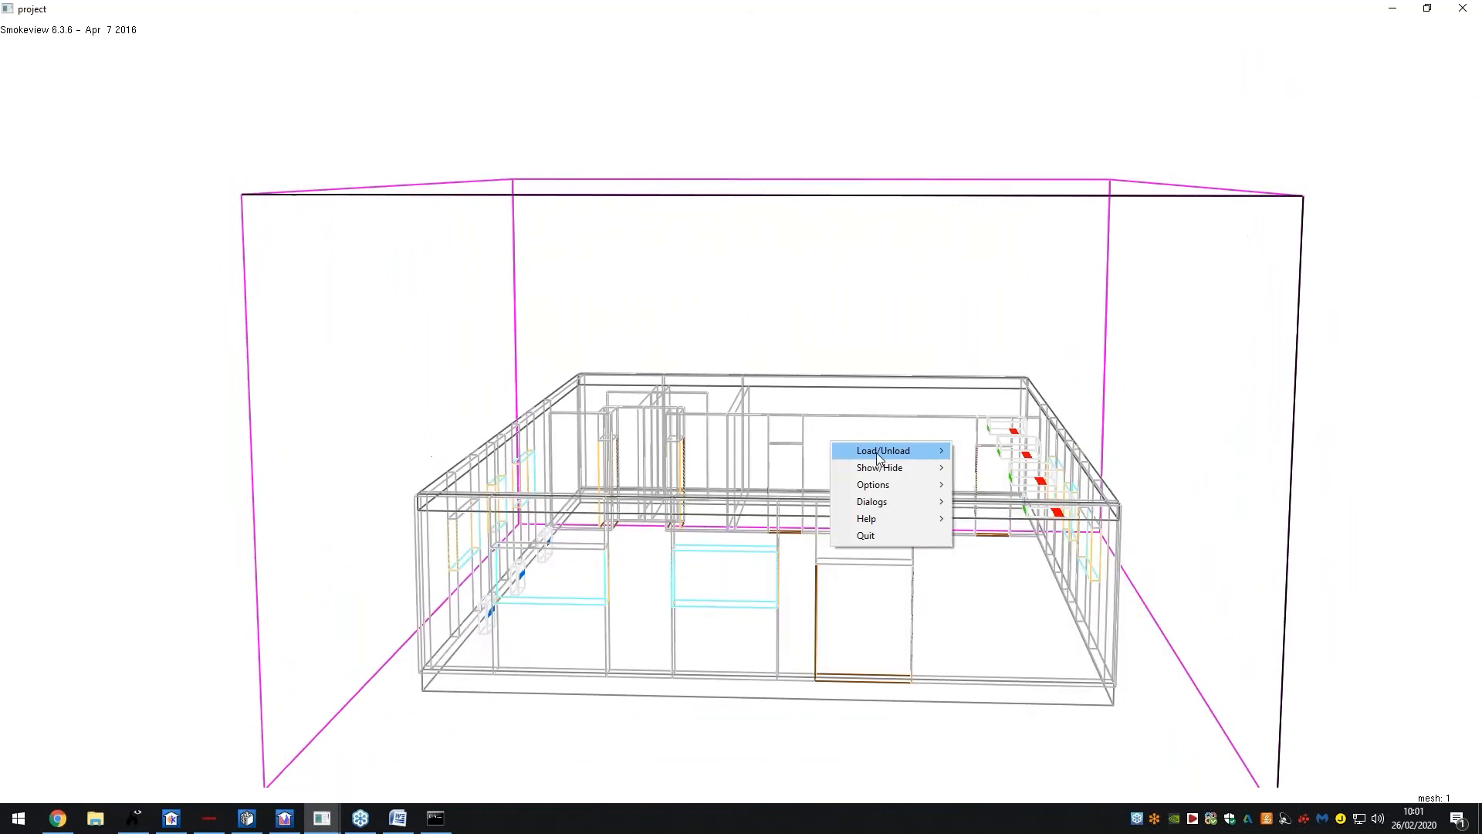
pyautogui.moveTo(888, 451)
pyautogui.moveTo(1004, 451)
pyautogui.moveTo(1281, 477)
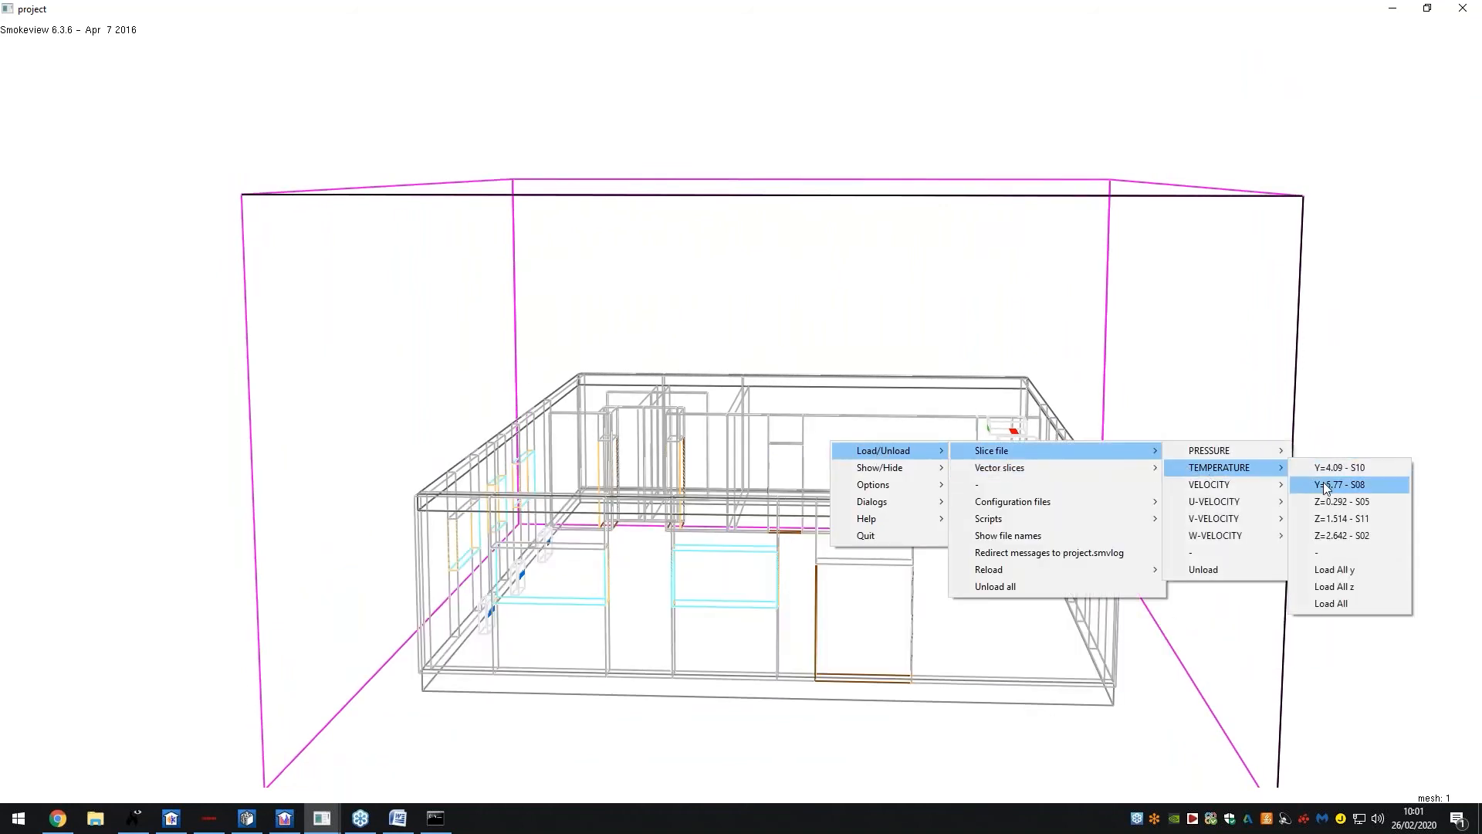
pyautogui.click(1336, 570)
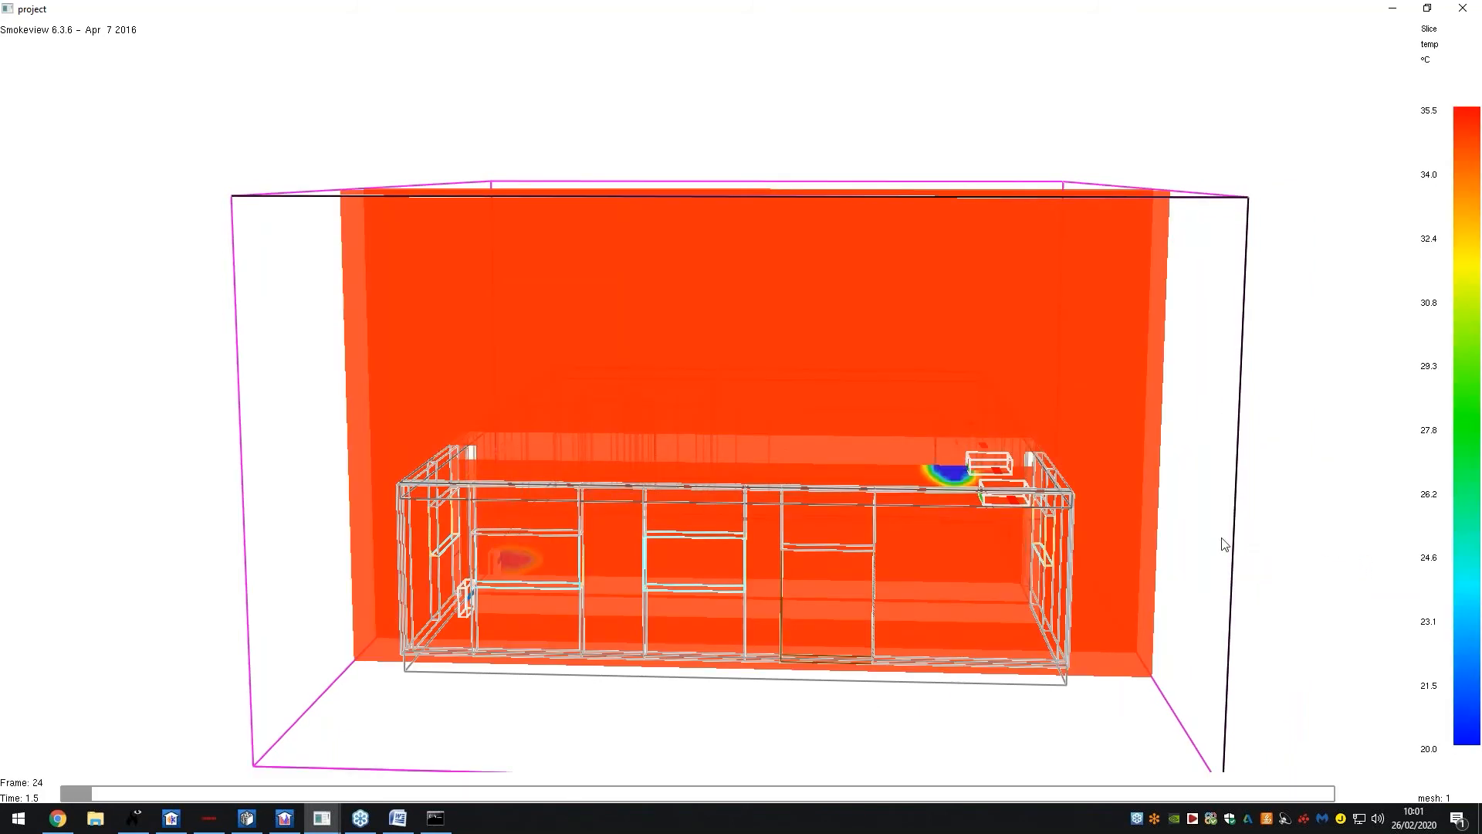
# Orbit around the vertical temperature slices on the 20.0–35.5 °C scale
pyautogui.moveTo(1059, 545); pyautogui.dragTo(1086, 553)
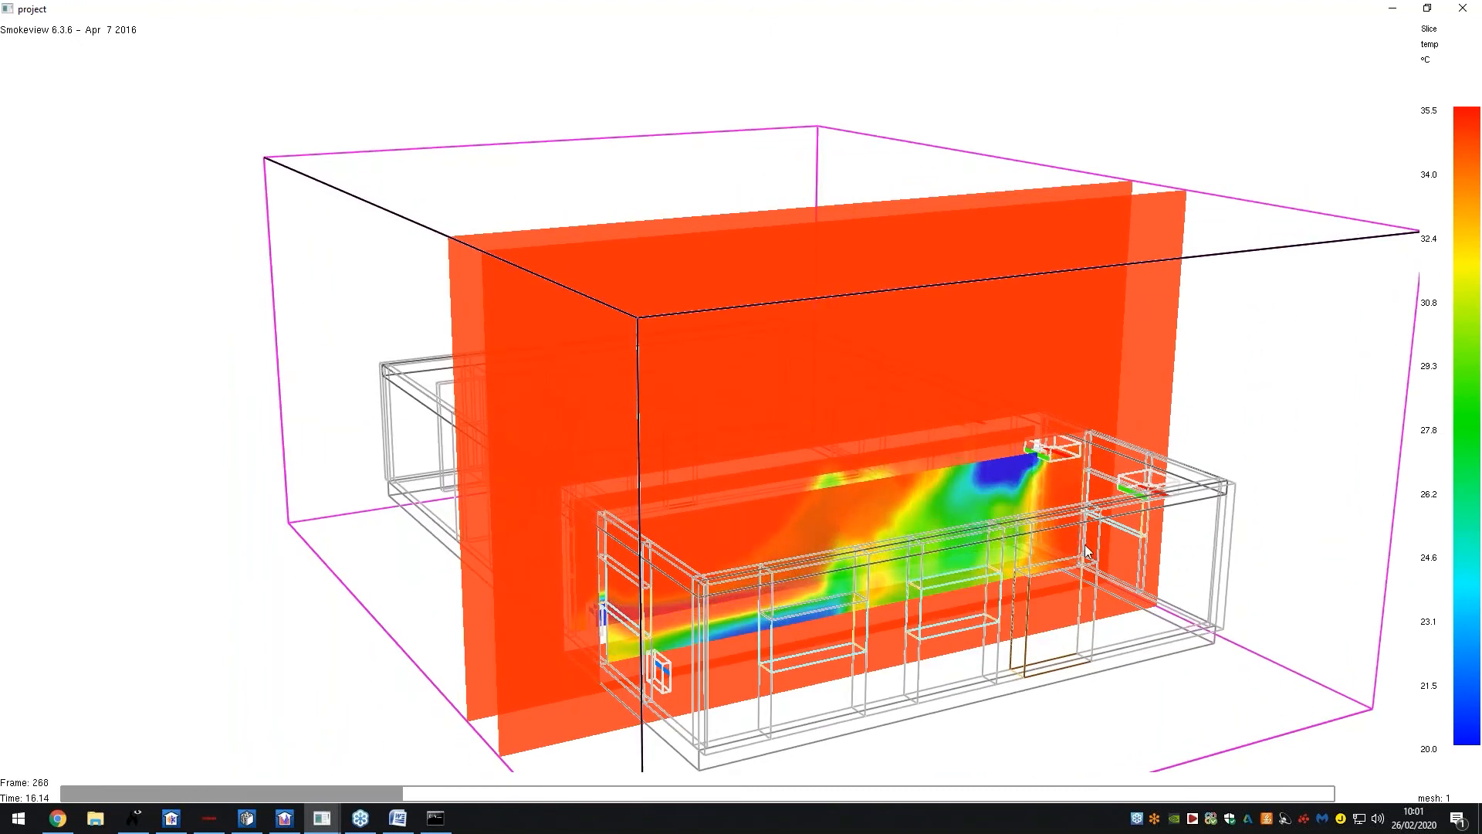
pyautogui.moveTo(1086, 553); pyautogui.dragTo(970, 531)
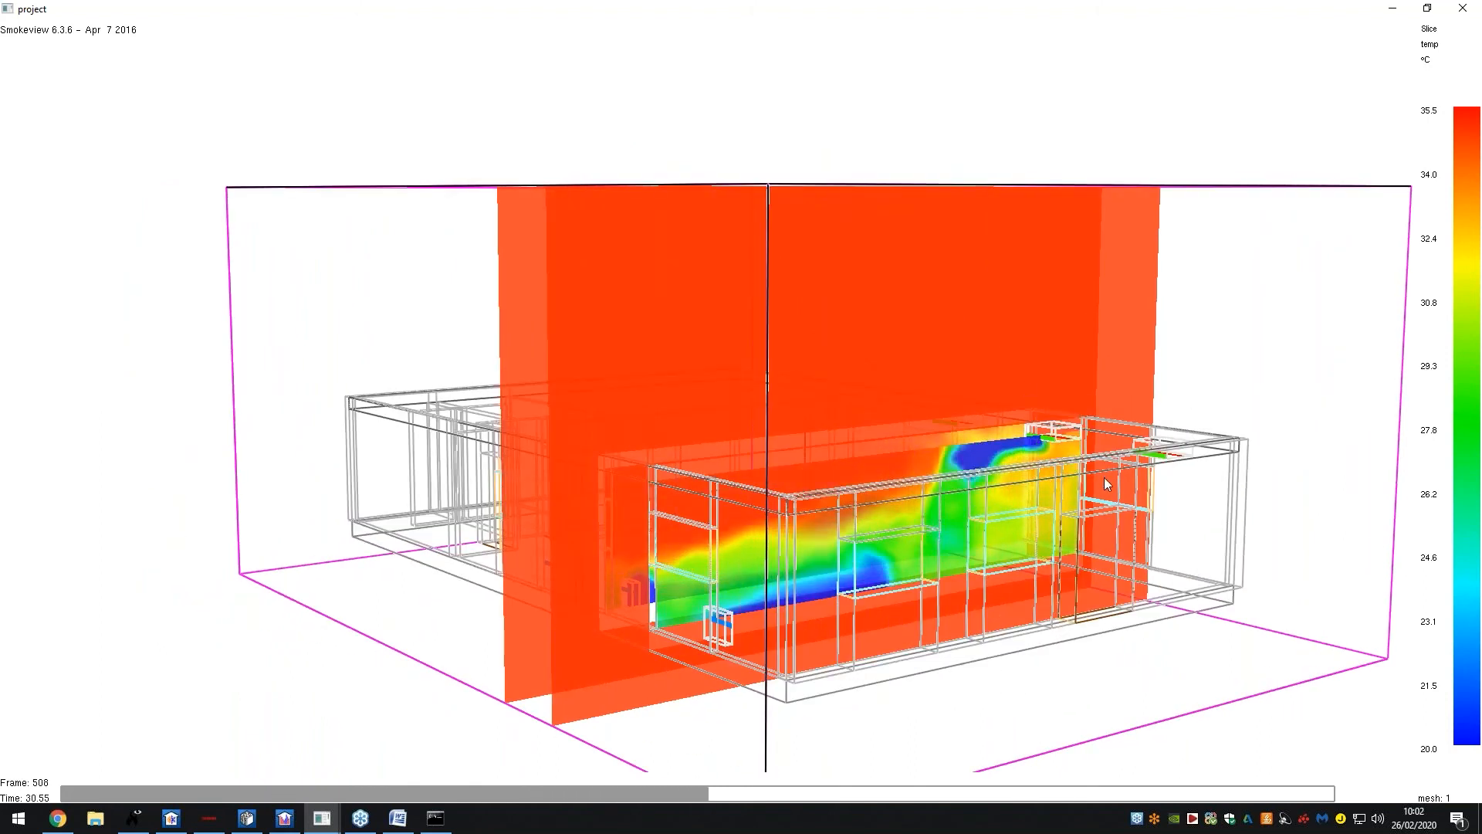
pyautogui.moveTo(1105, 478); pyautogui.dragTo(1081, 500)
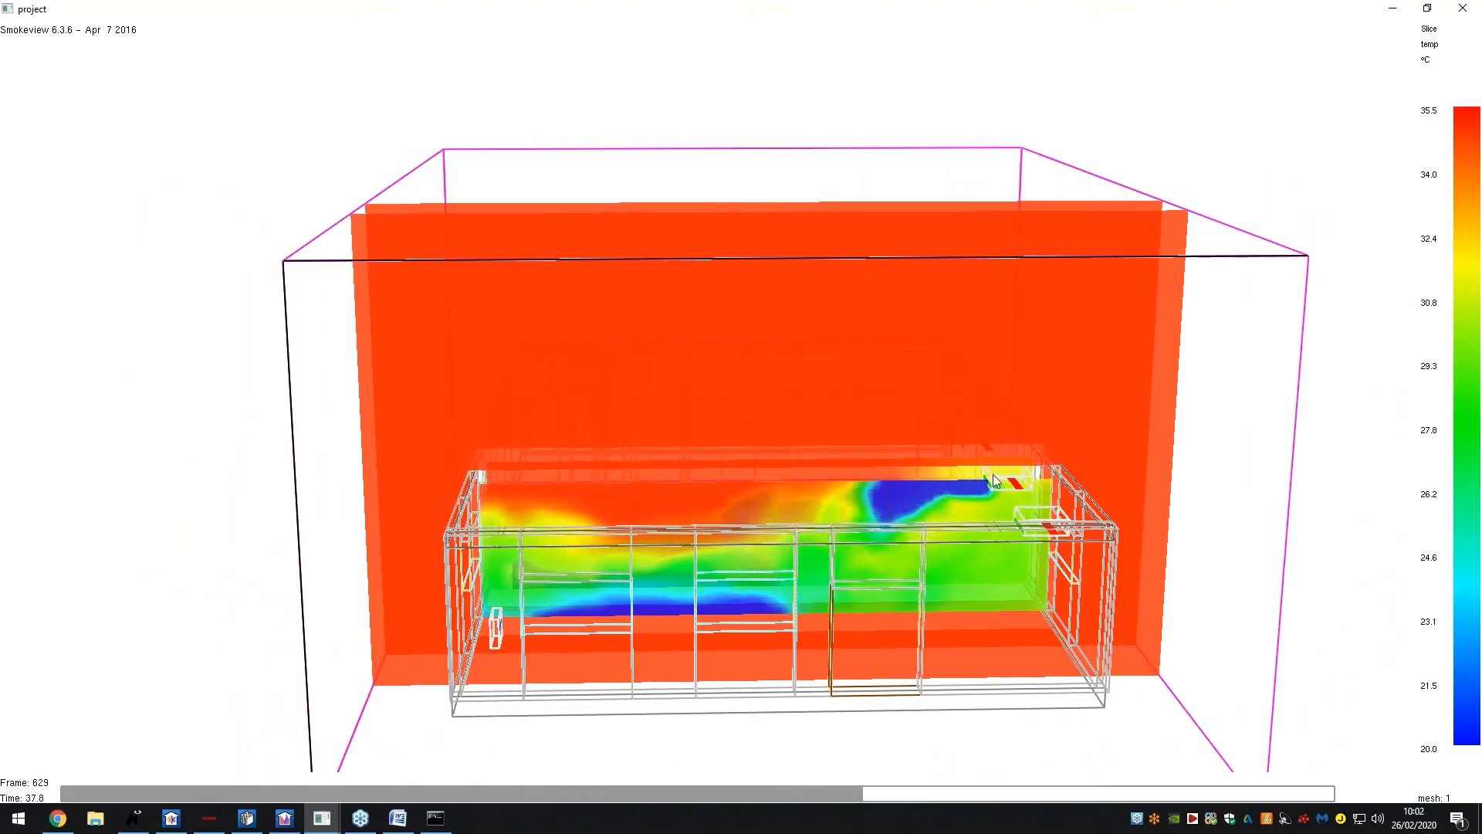
pyautogui.moveTo(967, 467); pyautogui.dragTo(1029, 500)
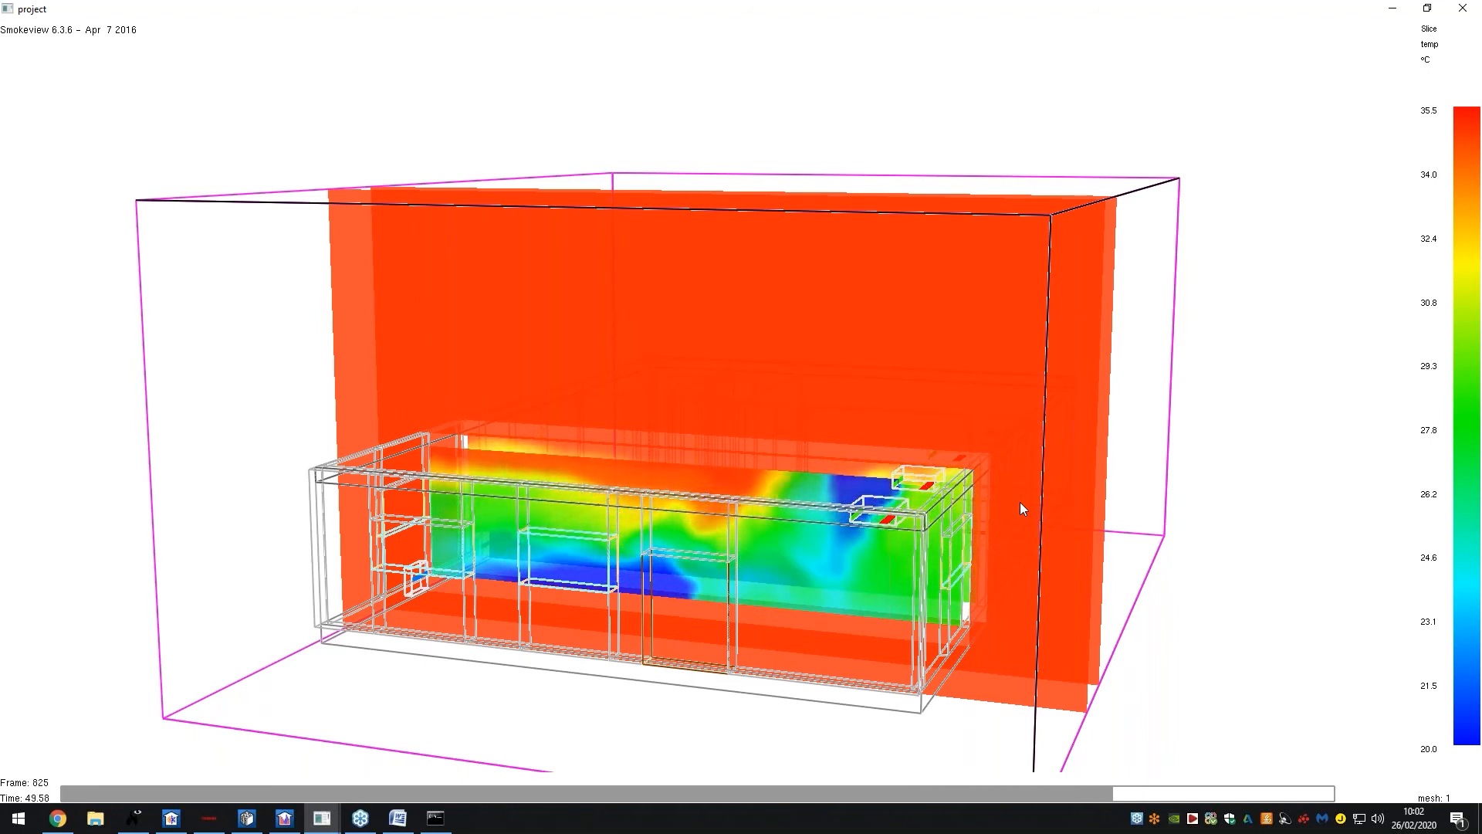
pyautogui.moveTo(1068, 484); pyautogui.dragTo(752, 451)
# Load the VELOCITY vector slices
pyautogui.rightClick(741, 445)
pyautogui.moveTo(772, 455)
pyautogui.moveTo(955, 475)
pyautogui.moveTo(1121, 488)
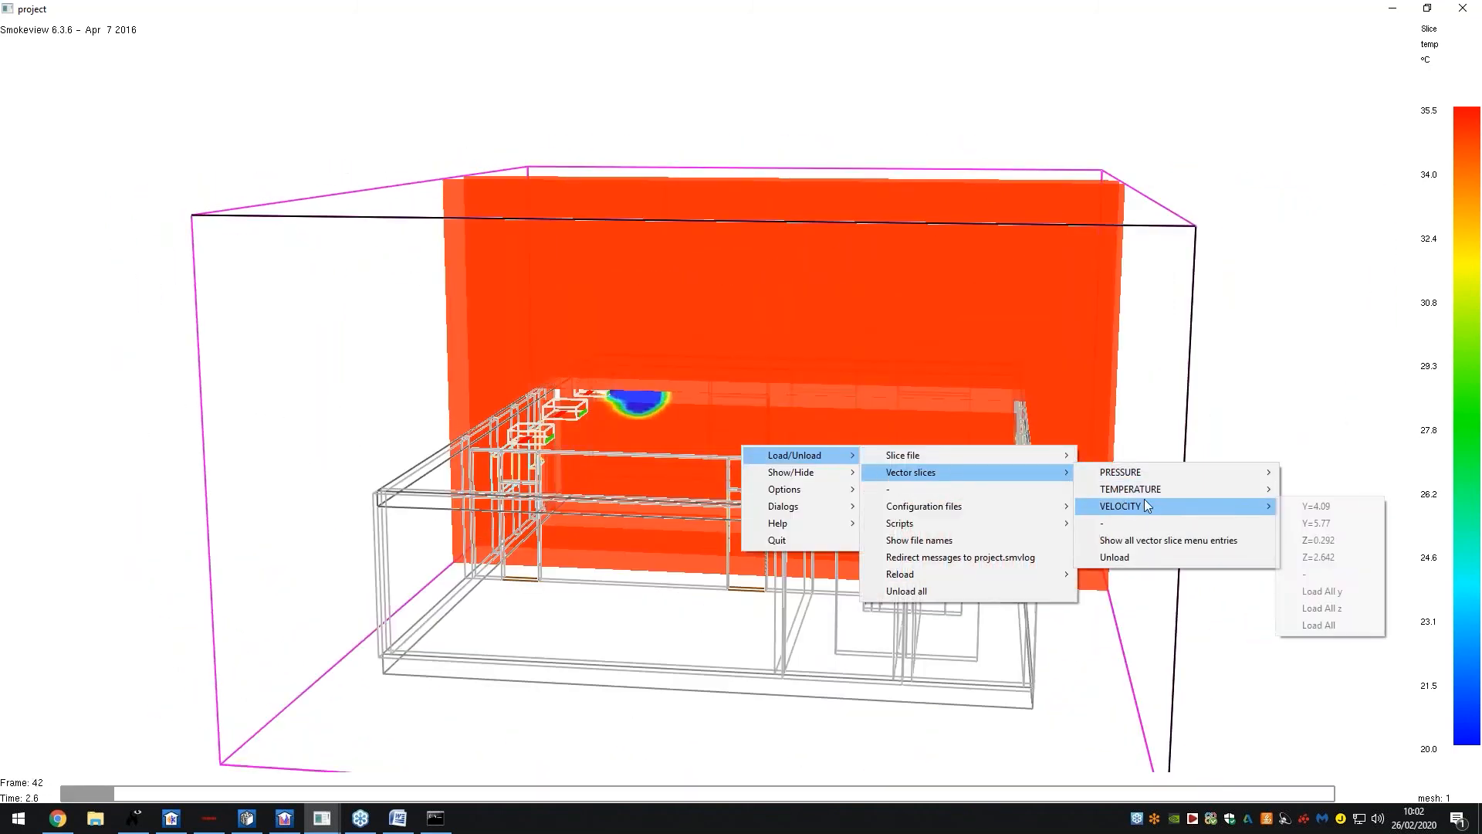
pyautogui.click(1337, 592)
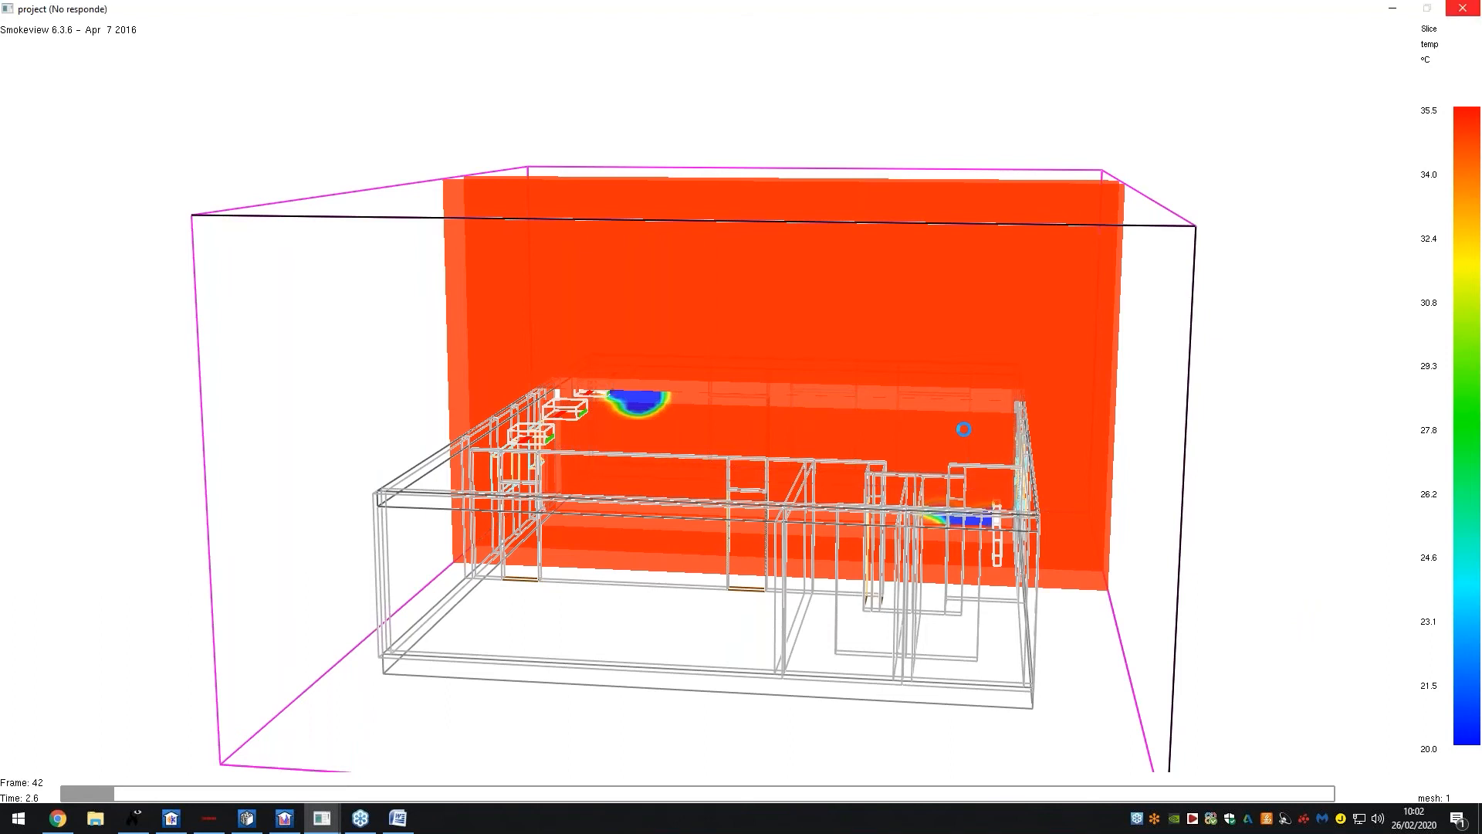
# Orbit around the velocity arrows, then browse the Load/Unload menu again
pyautogui.moveTo(691, 429); pyautogui.dragTo(1007, 396)
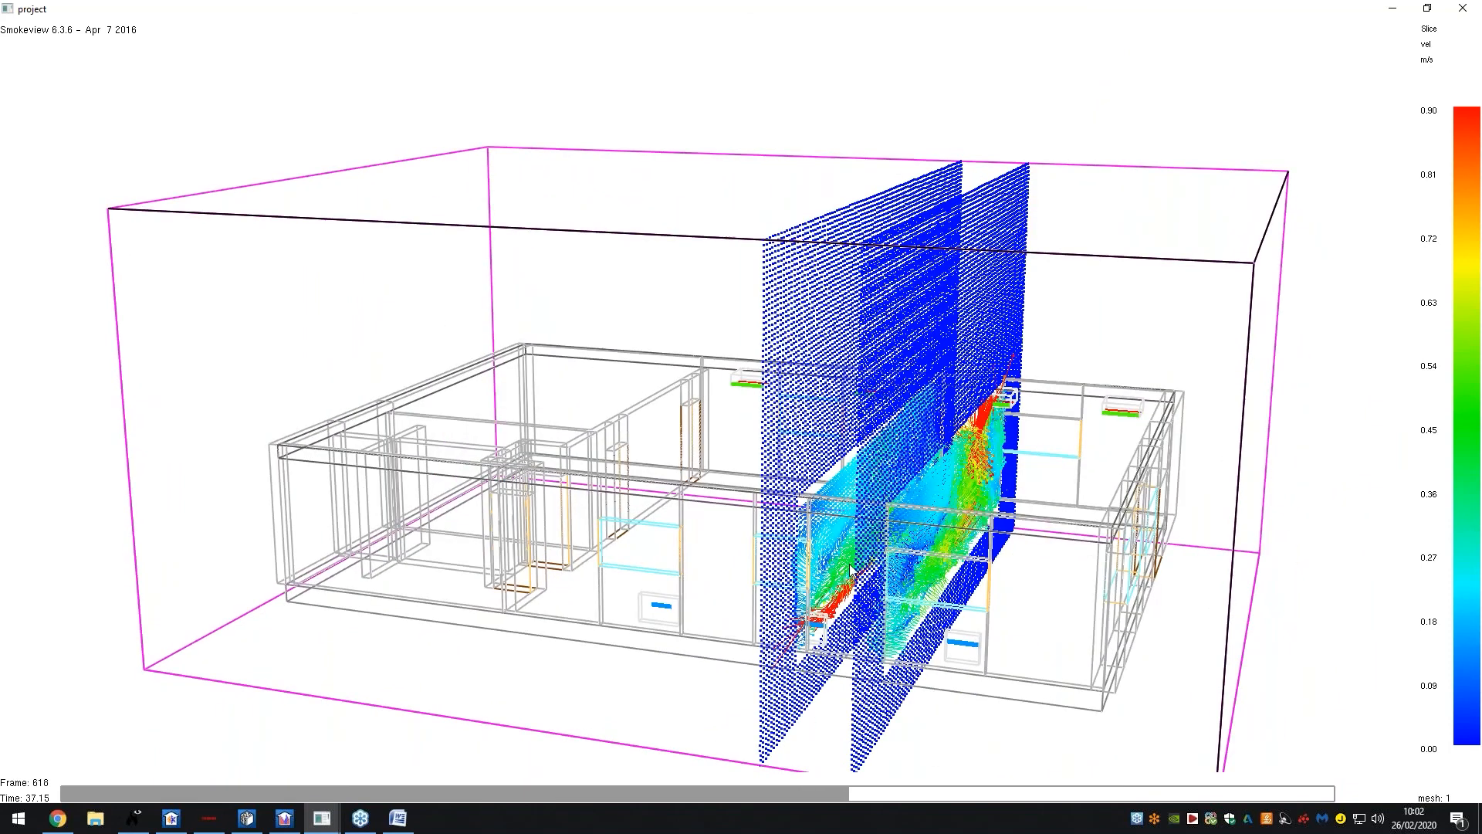
pyautogui.moveTo(899, 545); pyautogui.dragTo(858, 295)
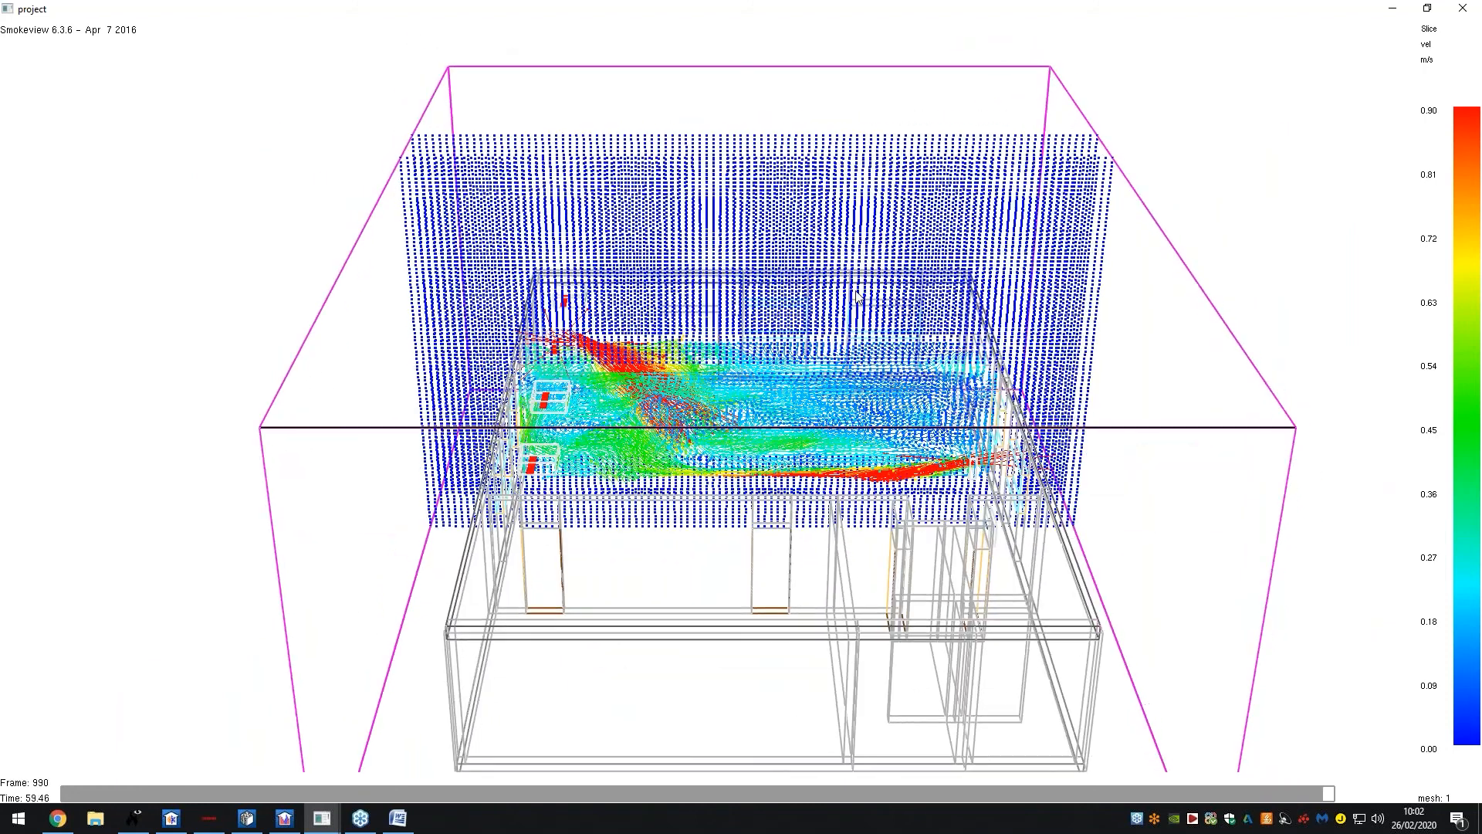
pyautogui.rightClick(859, 295)
pyautogui.moveTo(874, 309)
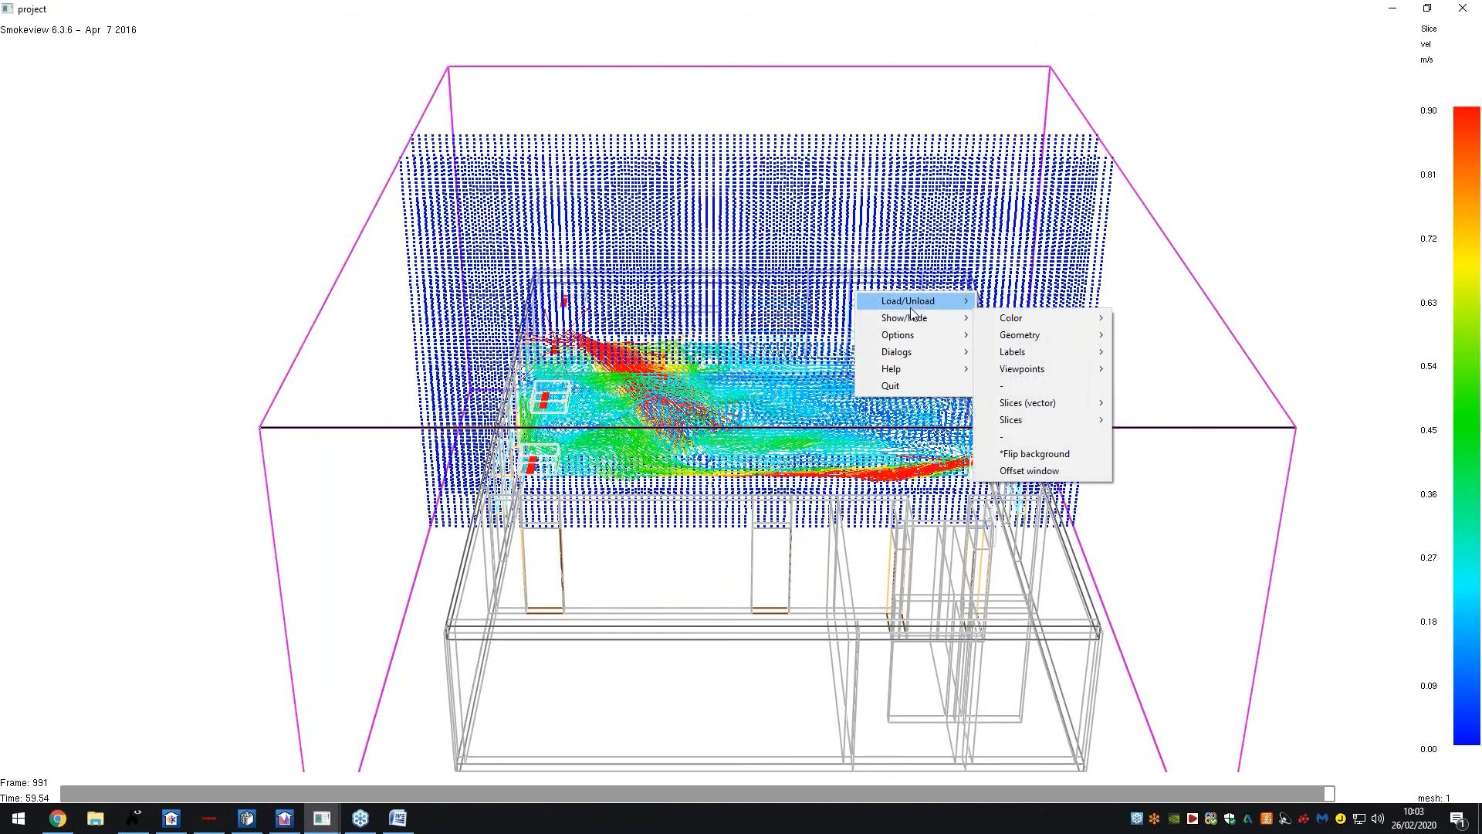
pyautogui.moveTo(1002, 321)
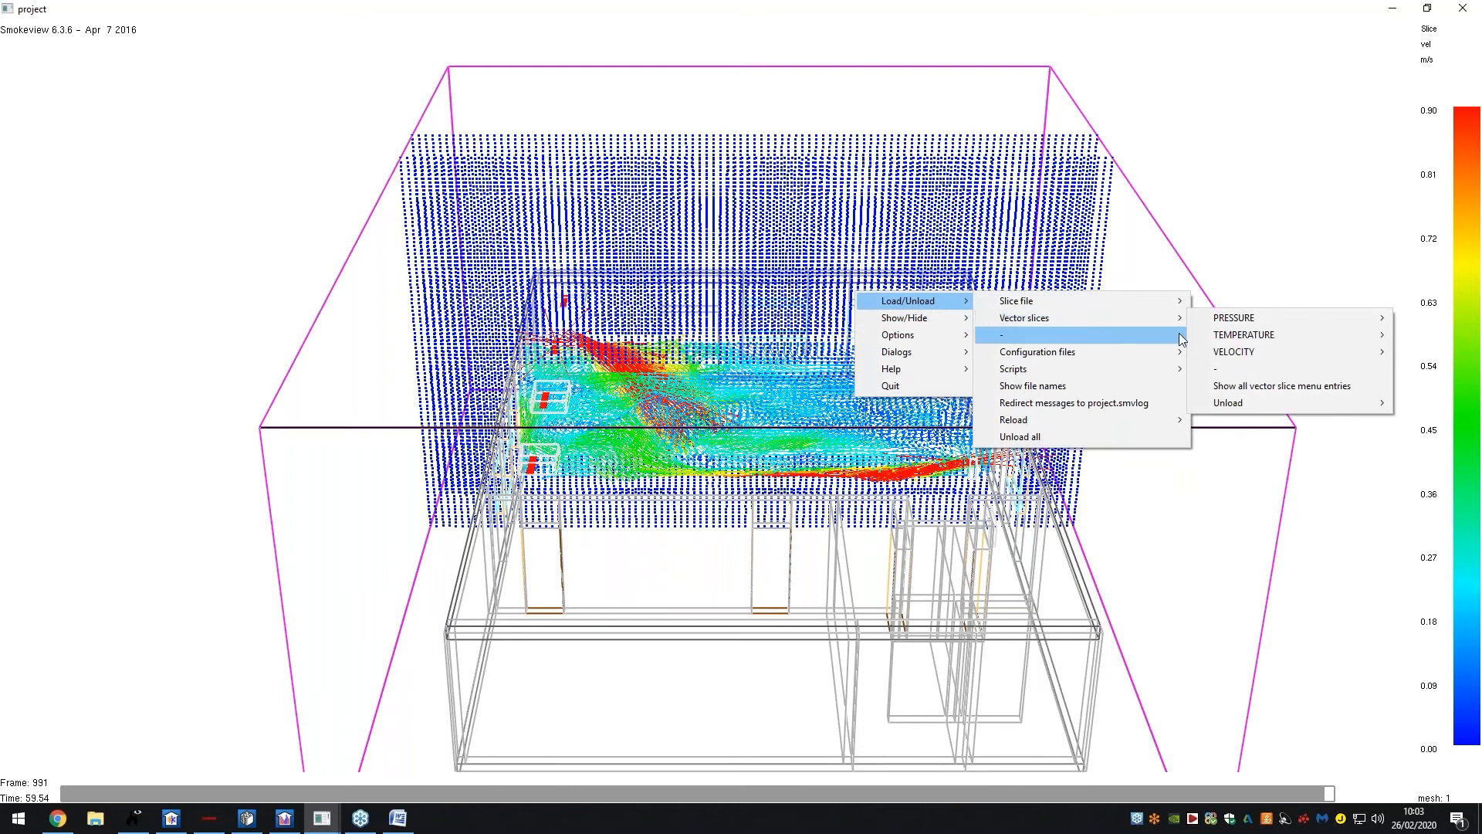
pyautogui.moveTo(1217, 353)
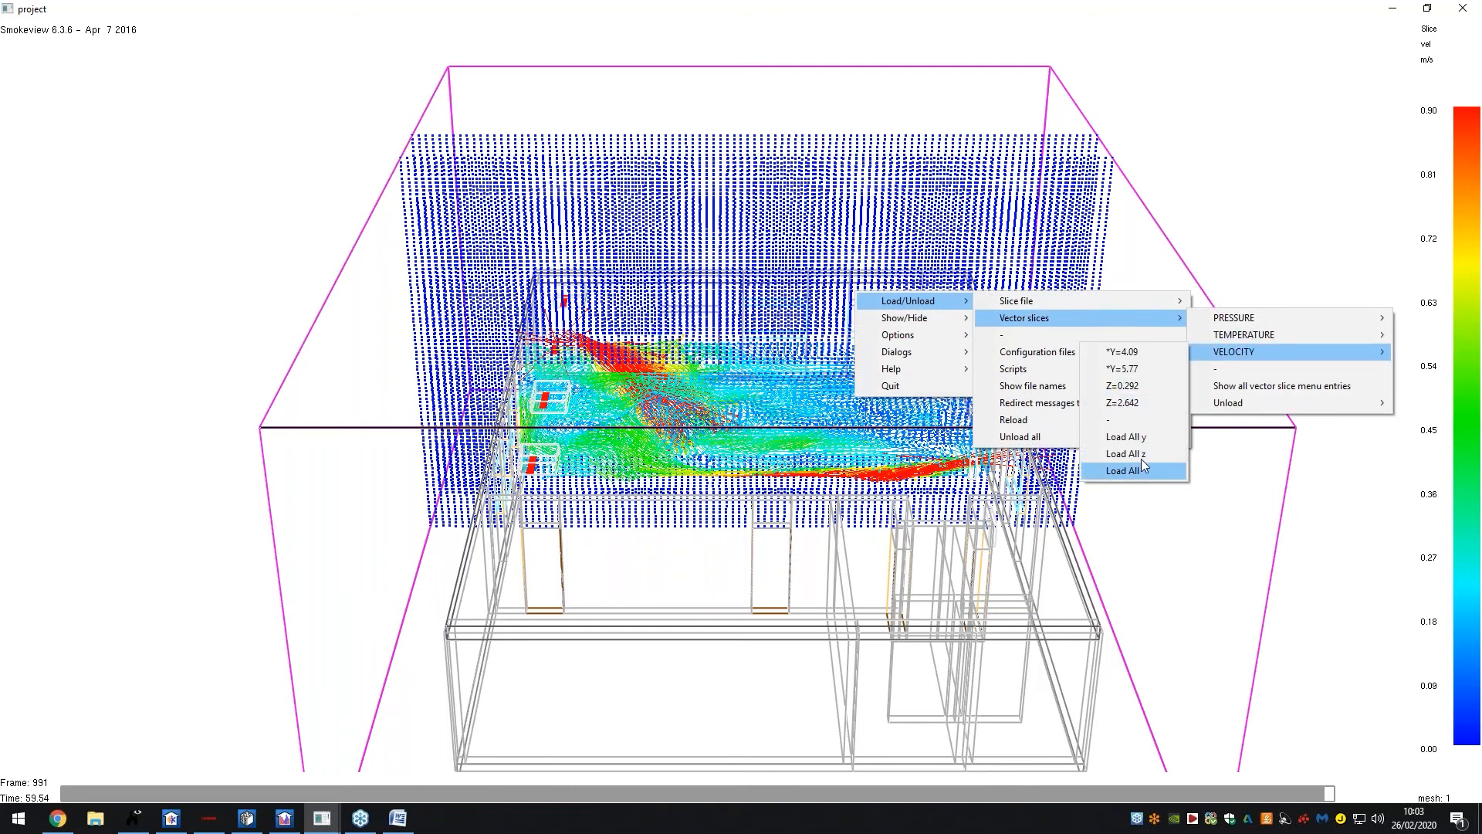
# Unload all slice data and load all z VELOCITY slice files
pyautogui.click(1034, 438)
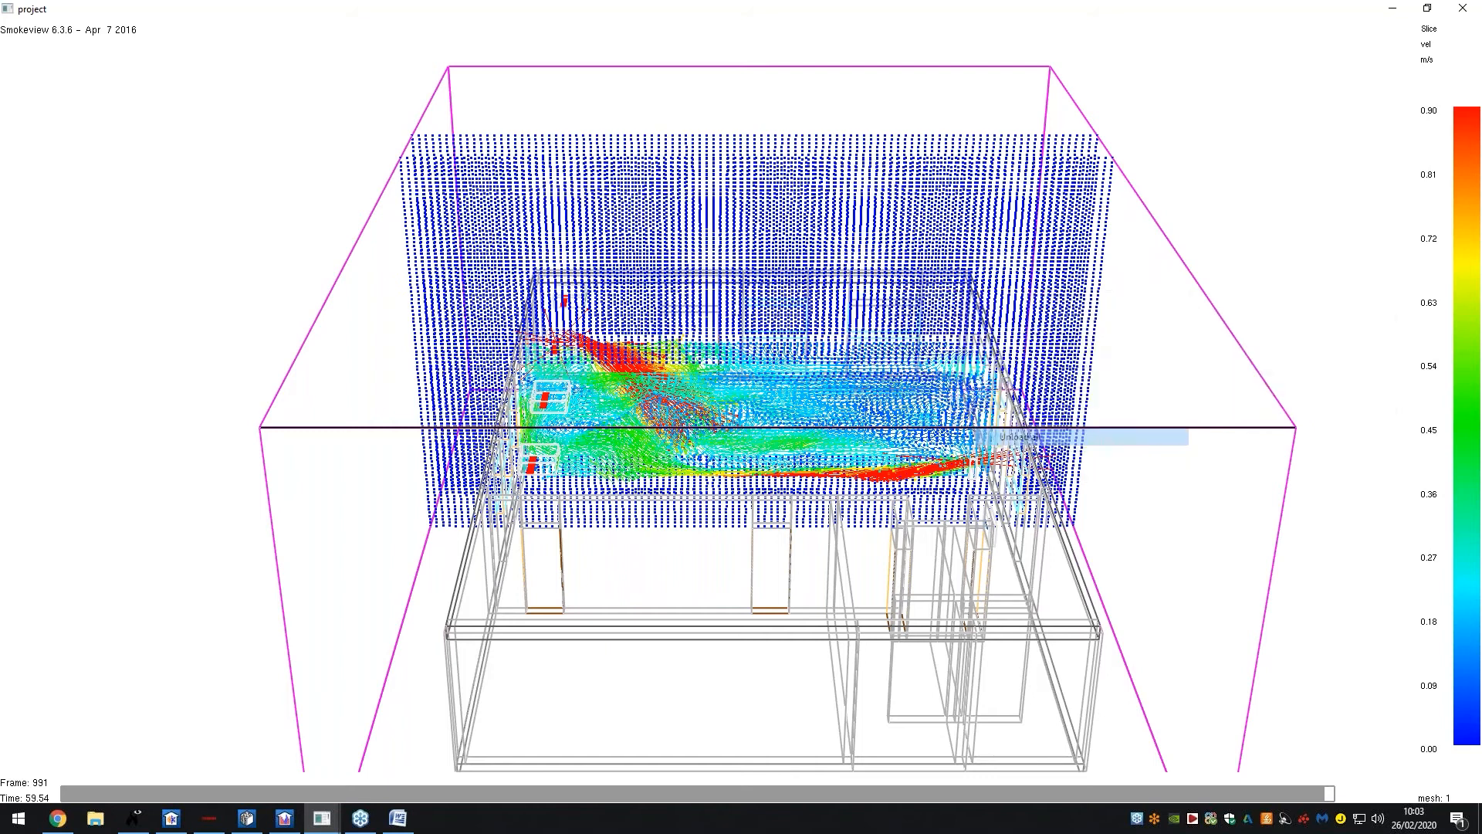
pyautogui.rightClick(960, 372)
pyautogui.moveTo(1009, 375)
pyautogui.moveTo(1102, 378)
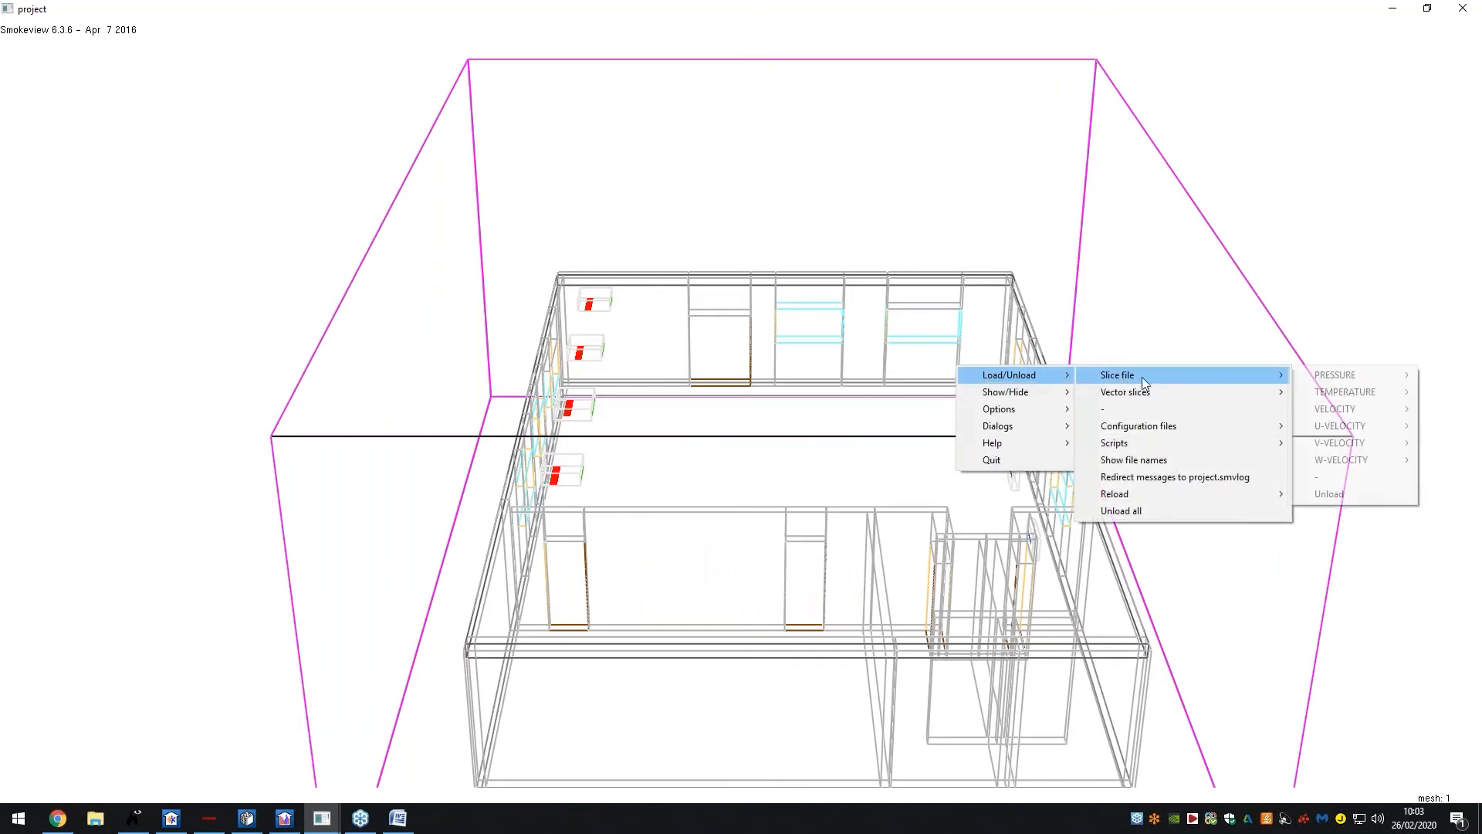
pyautogui.moveTo(1331, 417)
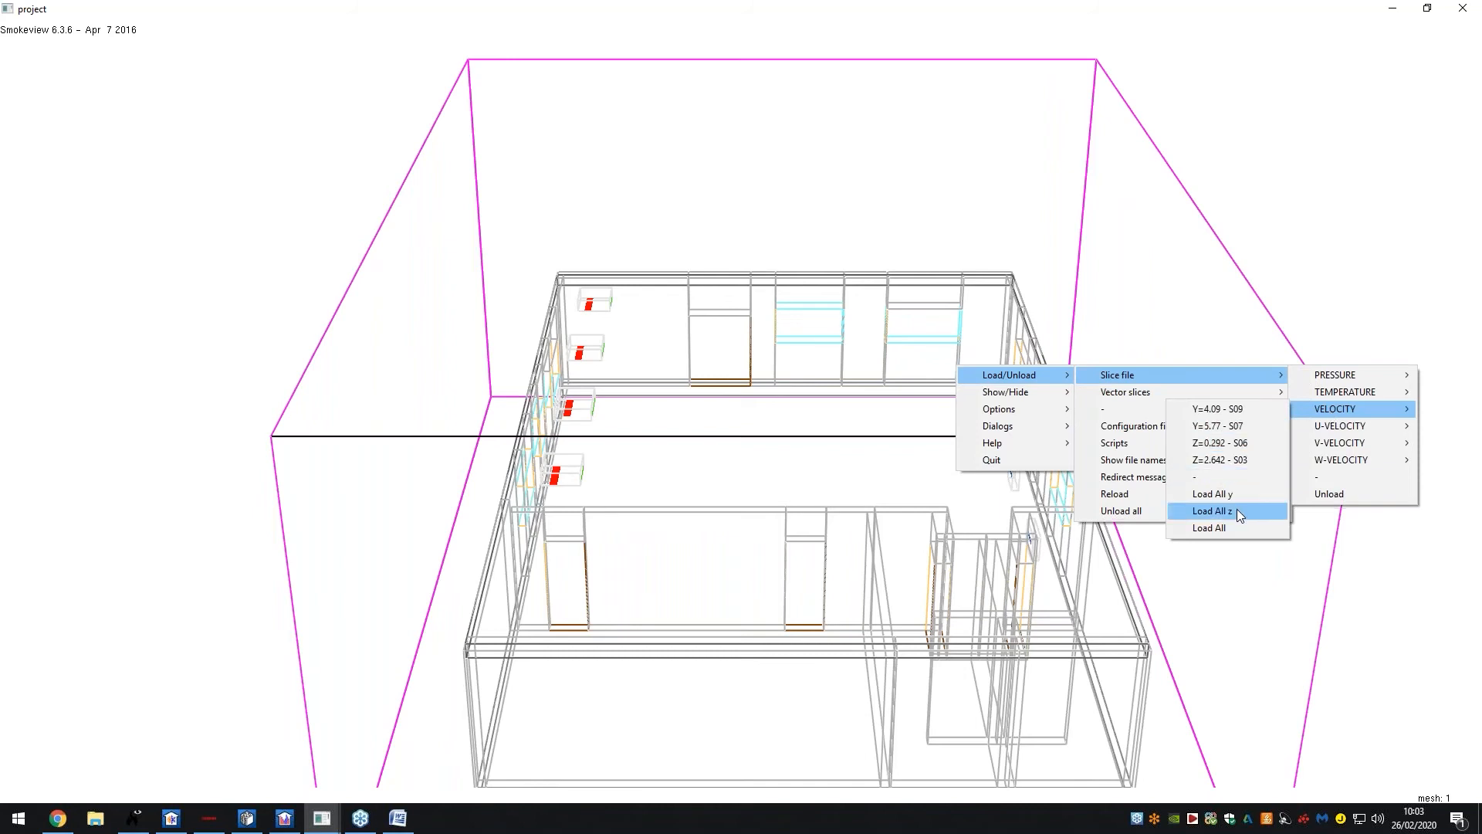
pyautogui.click(1236, 509)
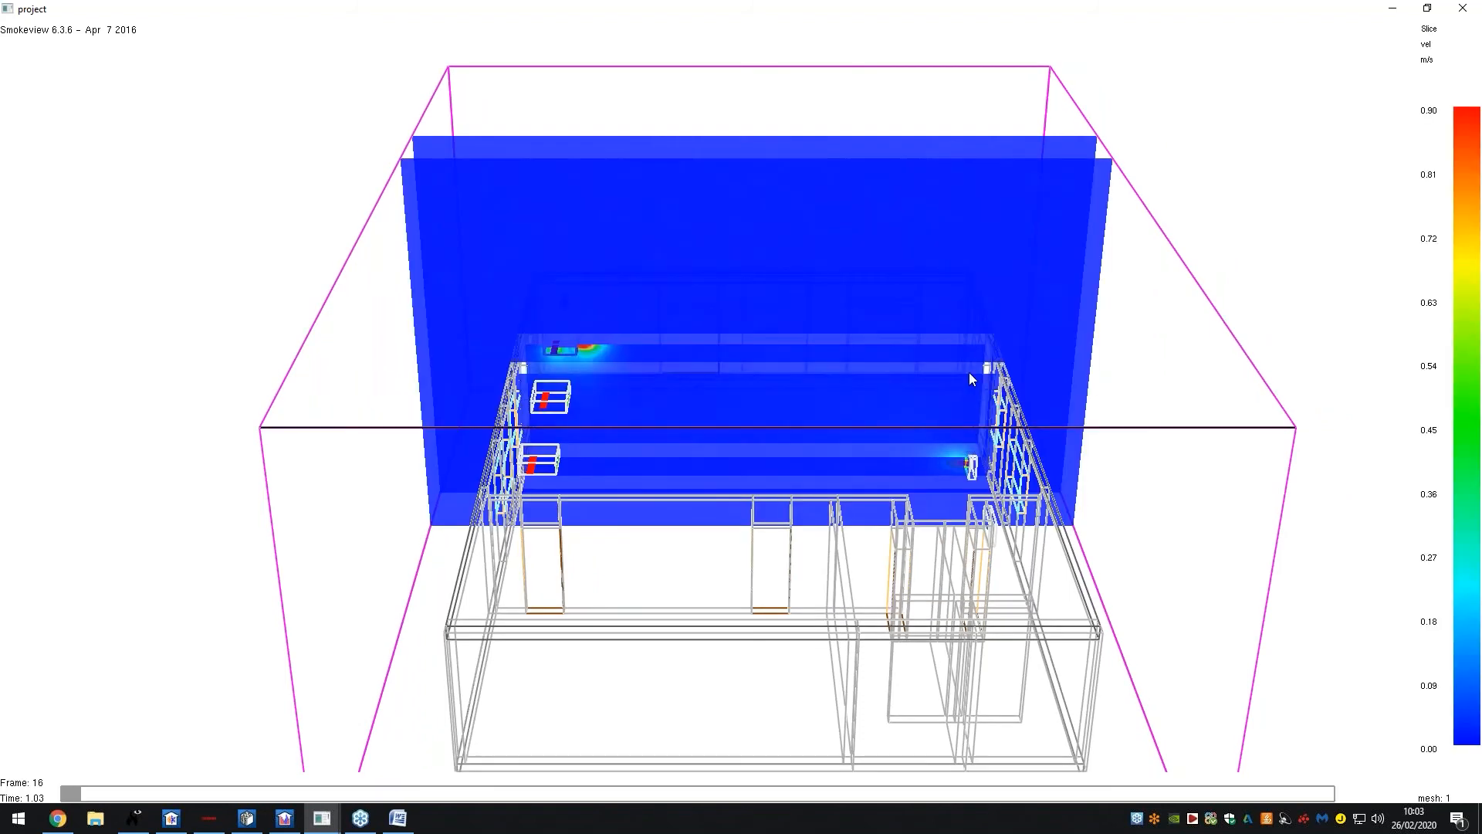
# Tilt to a frontal view of the velocity planes and dismiss the load menu unused
pyautogui.moveTo(971, 374); pyautogui.dragTo(939, 404)
pyautogui.rightClick(939, 404)
pyautogui.moveTo(923, 405)
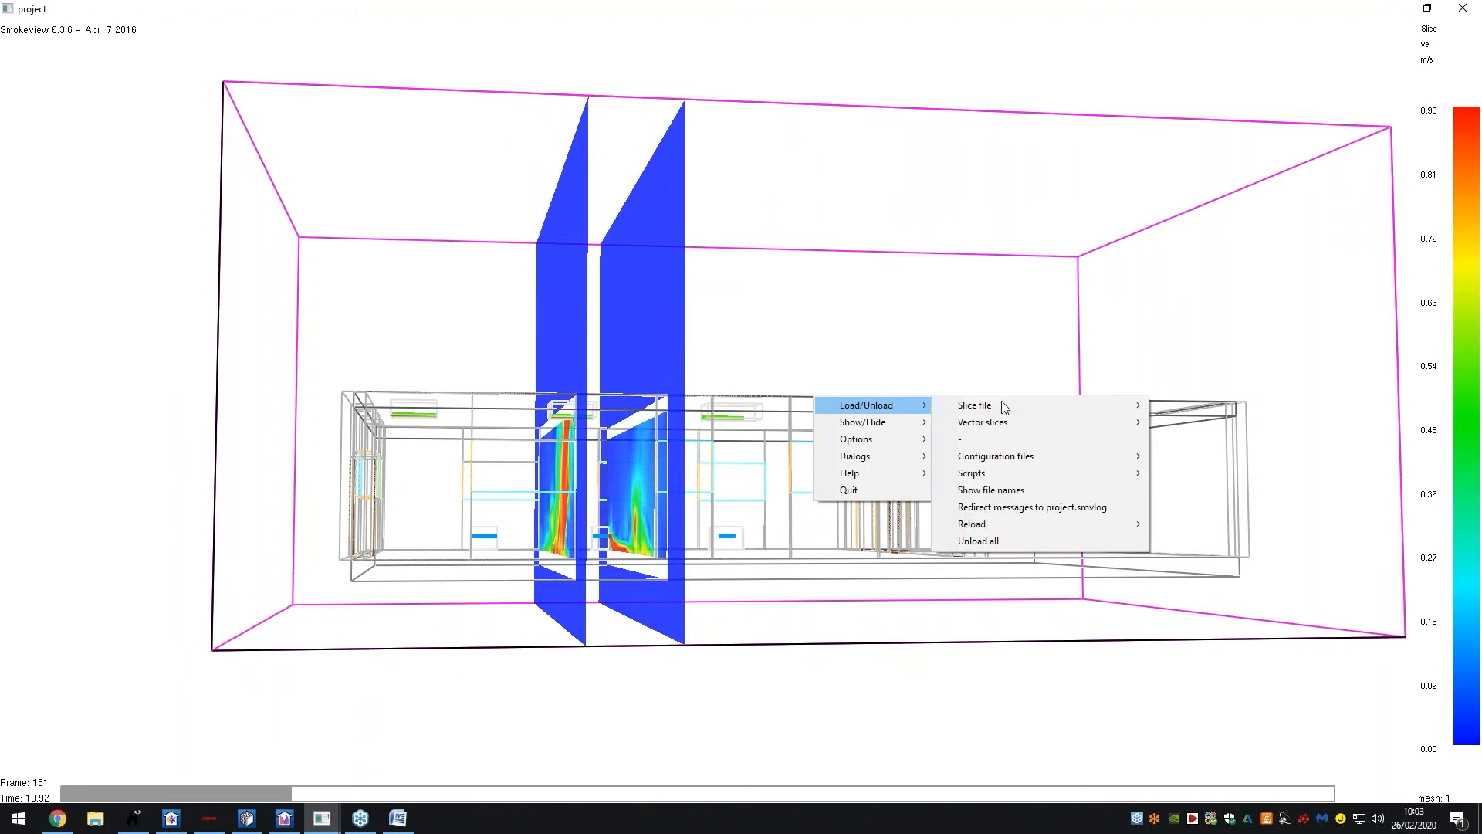
pyautogui.moveTo(1096, 406)
pyautogui.moveTo(1202, 439)
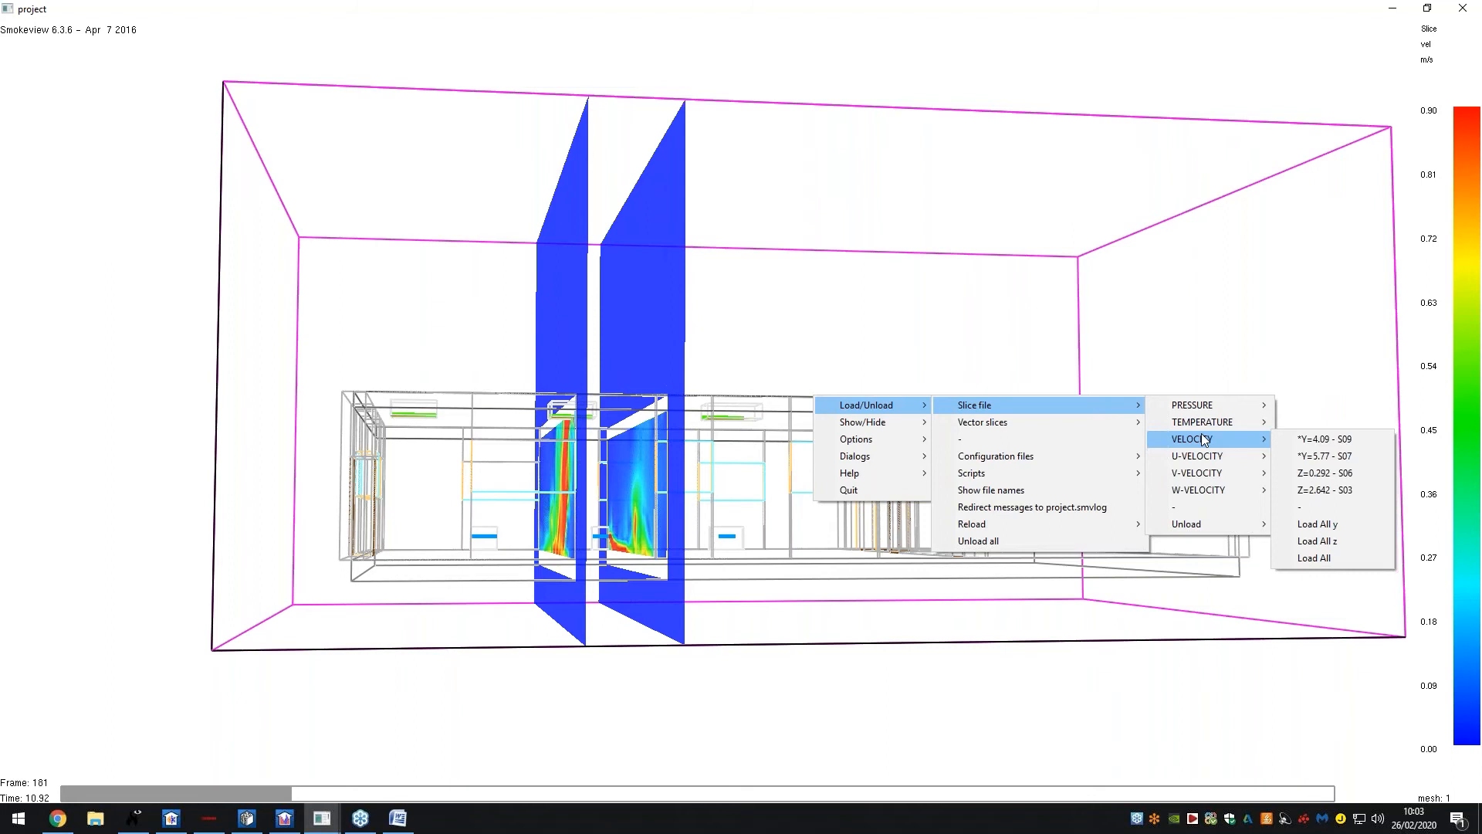
pyautogui.click(798, 404)
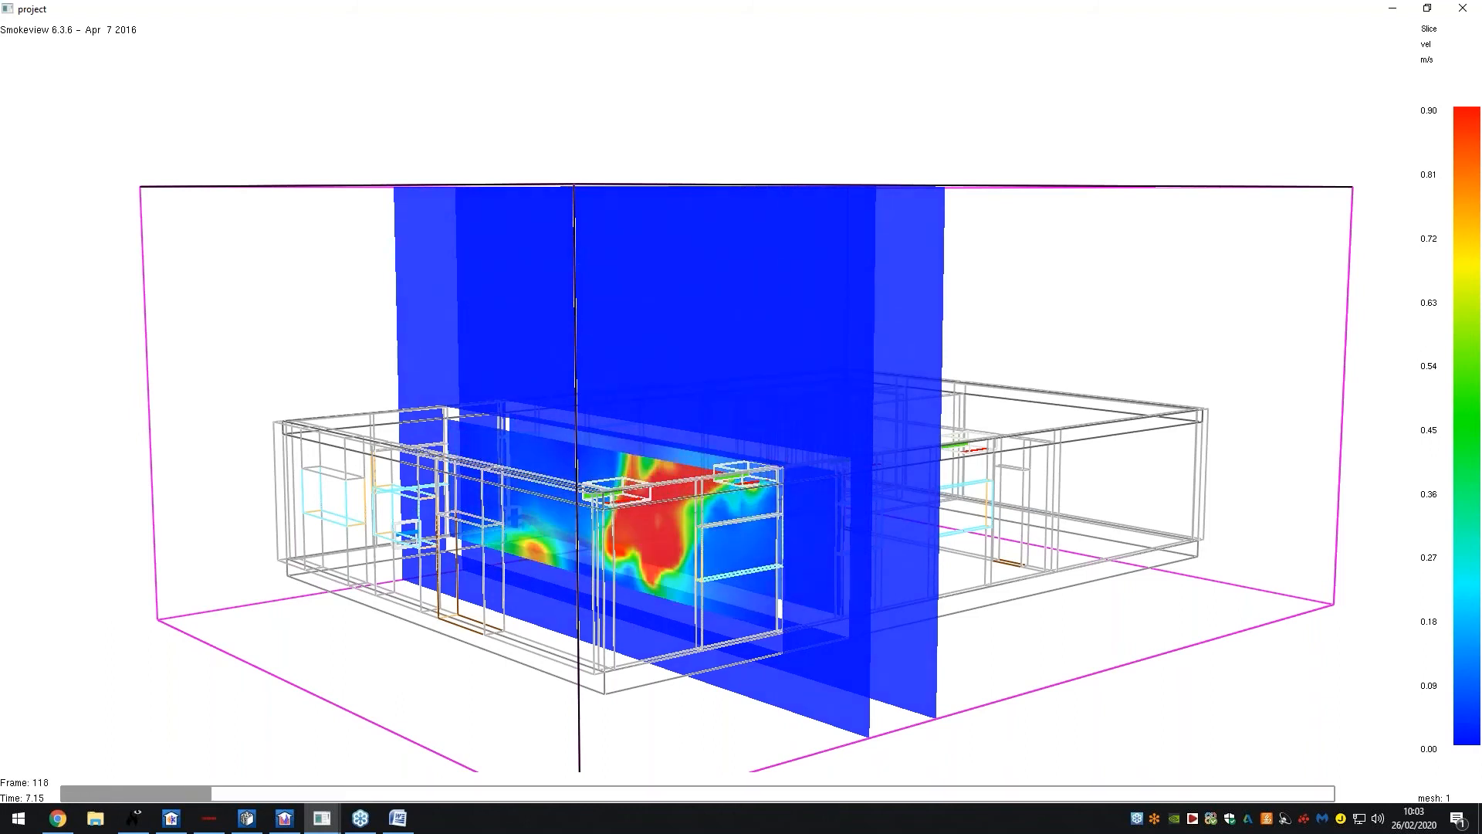
# Return to CYPETHERM EPlus, review the results (1264.34 kWh heating, 19542.4 kWh cooling), select Energy loss: Ventilation
pyautogui.click(282, 821)
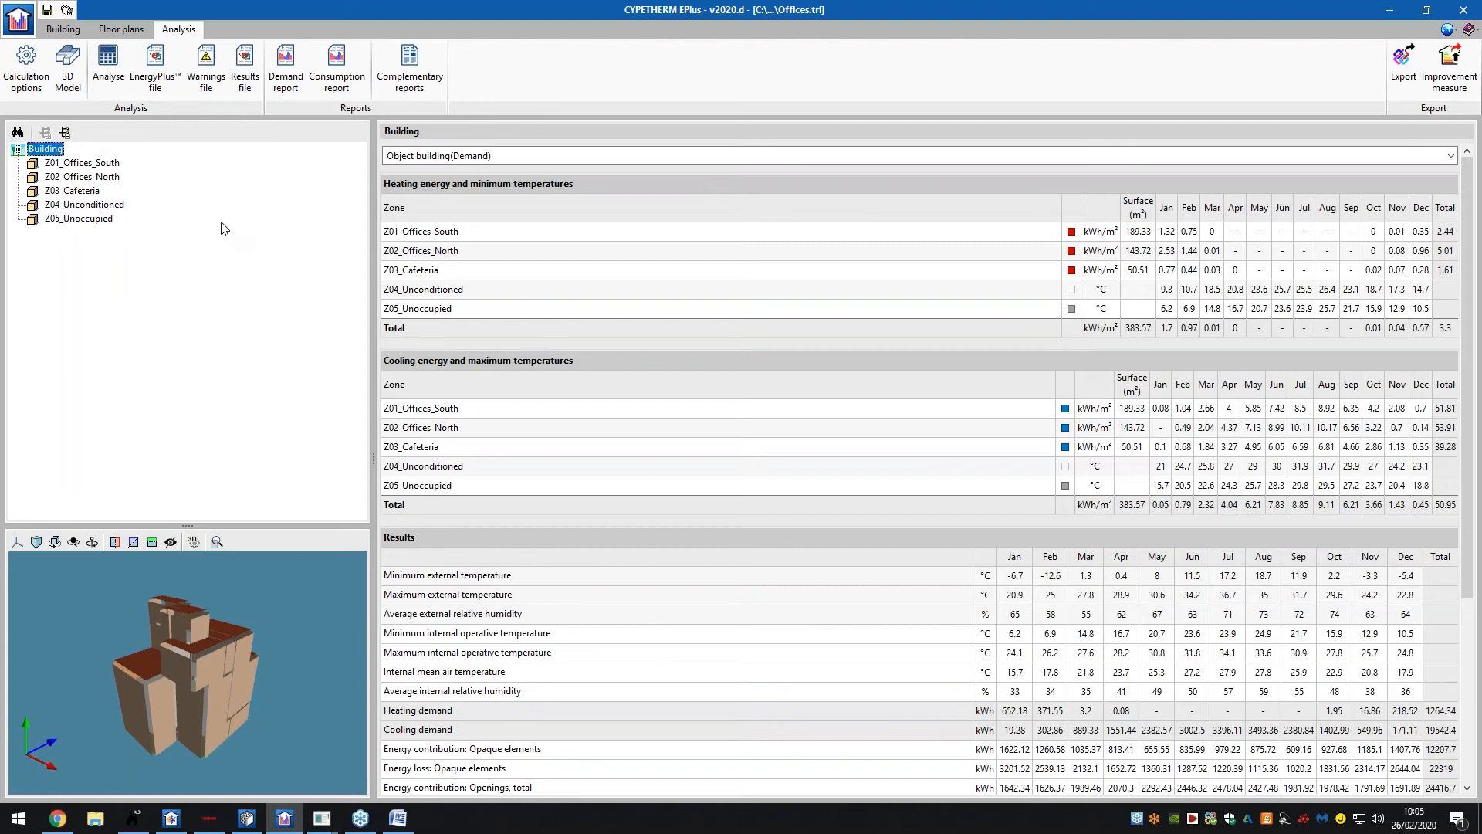
pyautogui.scroll(-5, 525, 401)
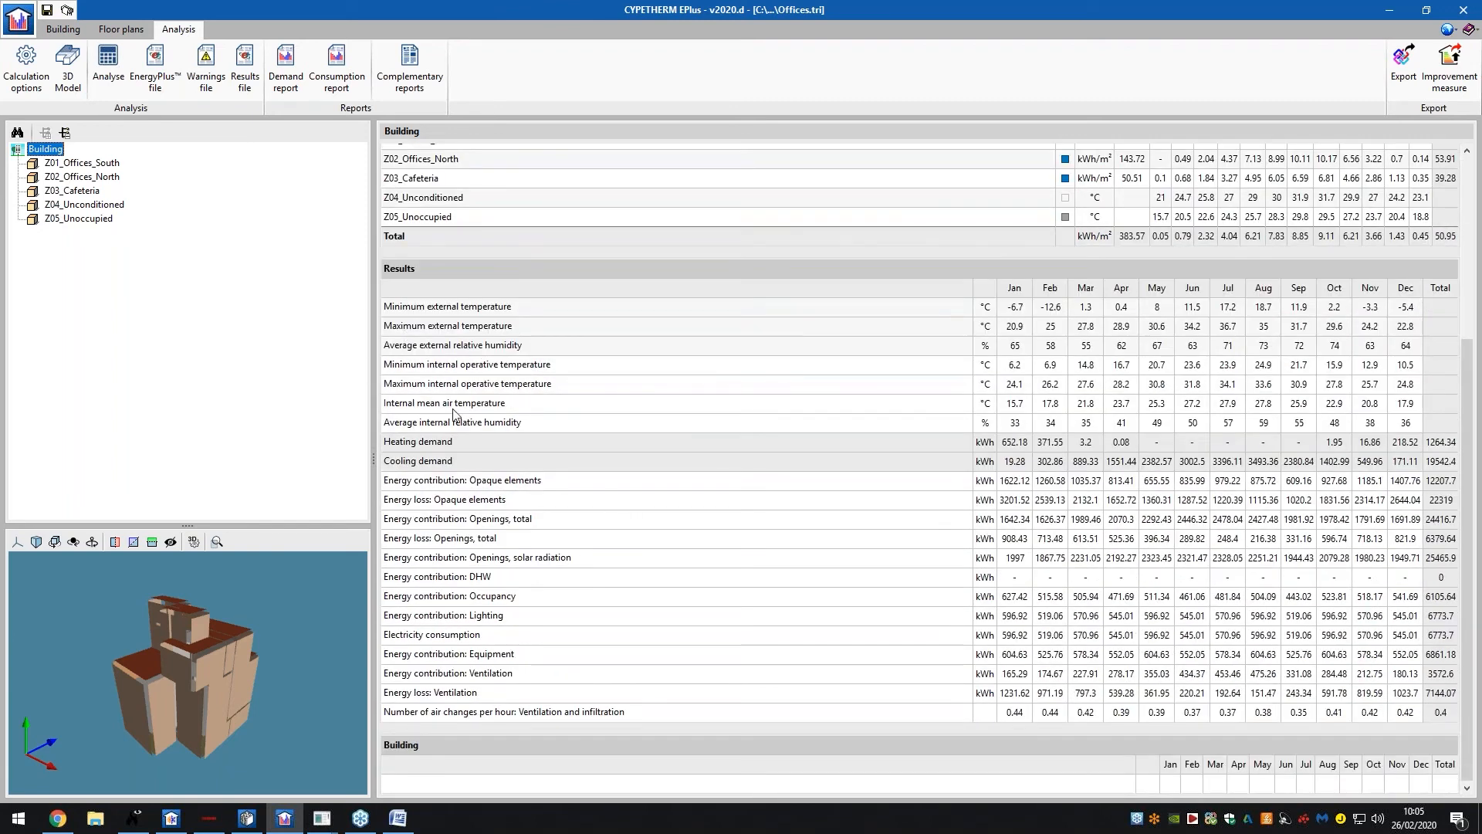
pyautogui.scroll(5, 467, 421)
pyautogui.scroll(1, 466, 422)
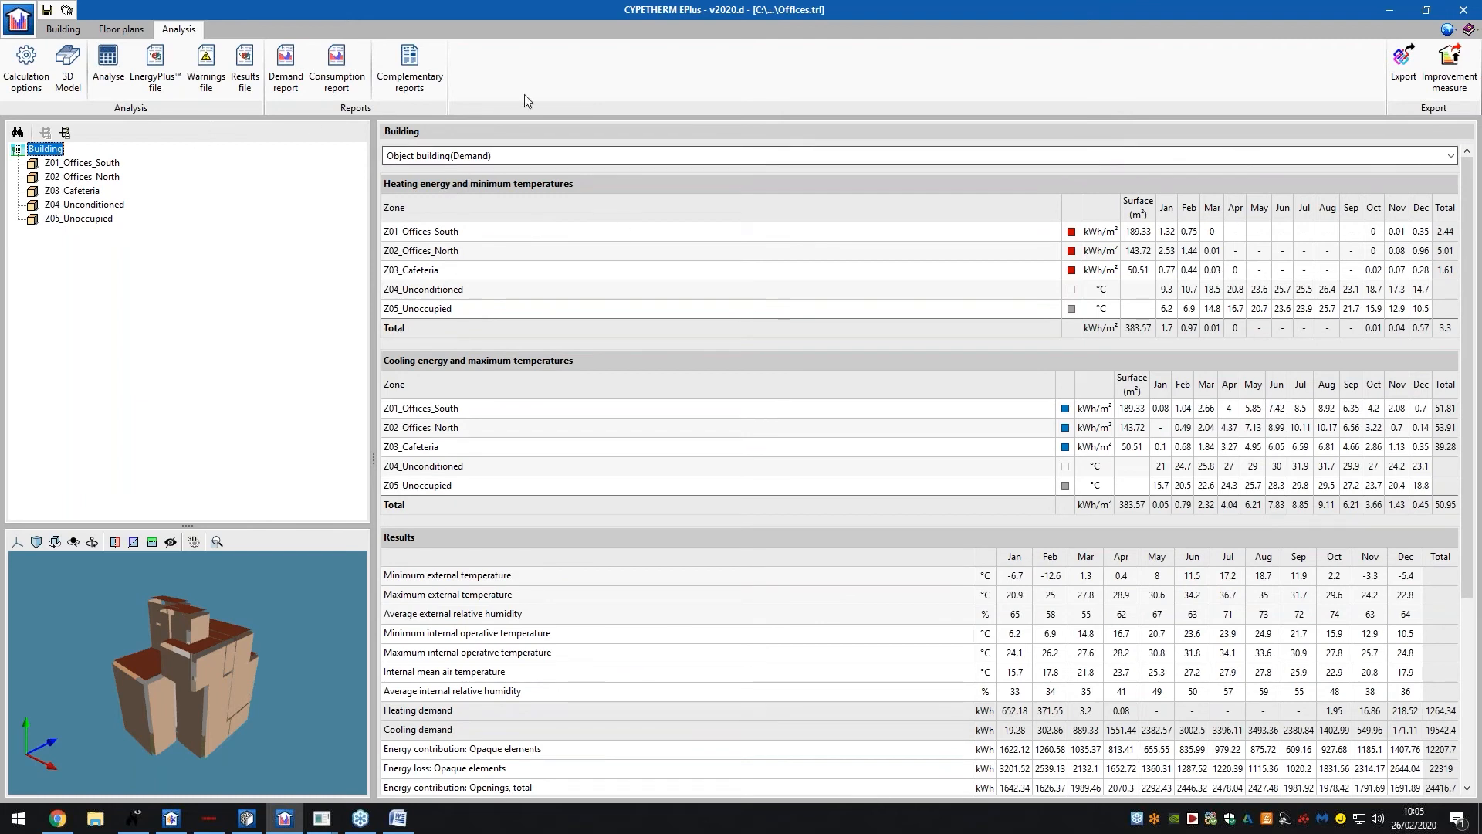
pyautogui.scroll(-4, 1227, 382)
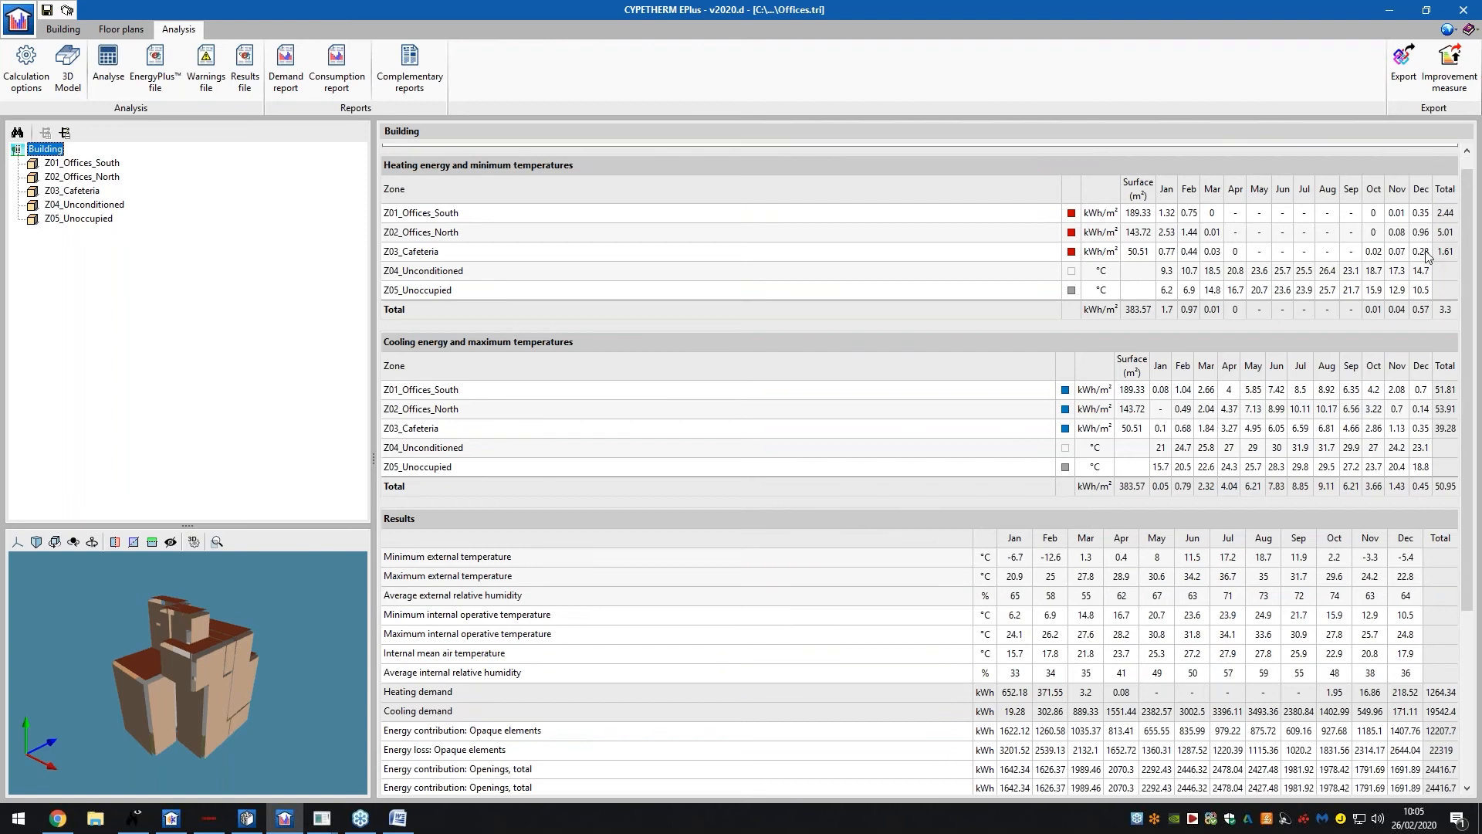
pyautogui.scroll(-1, 1229, 385)
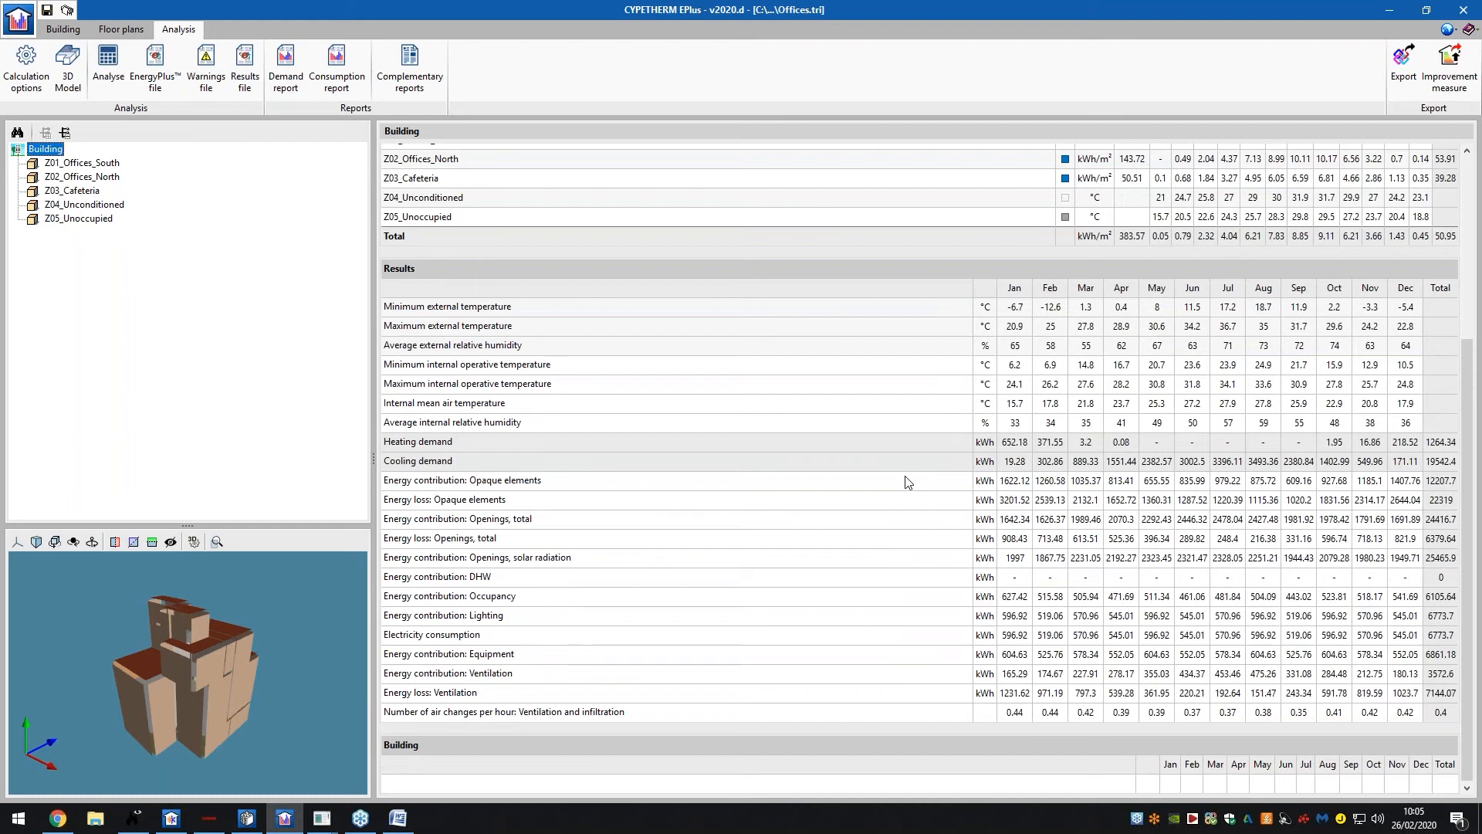
pyautogui.click(457, 693)
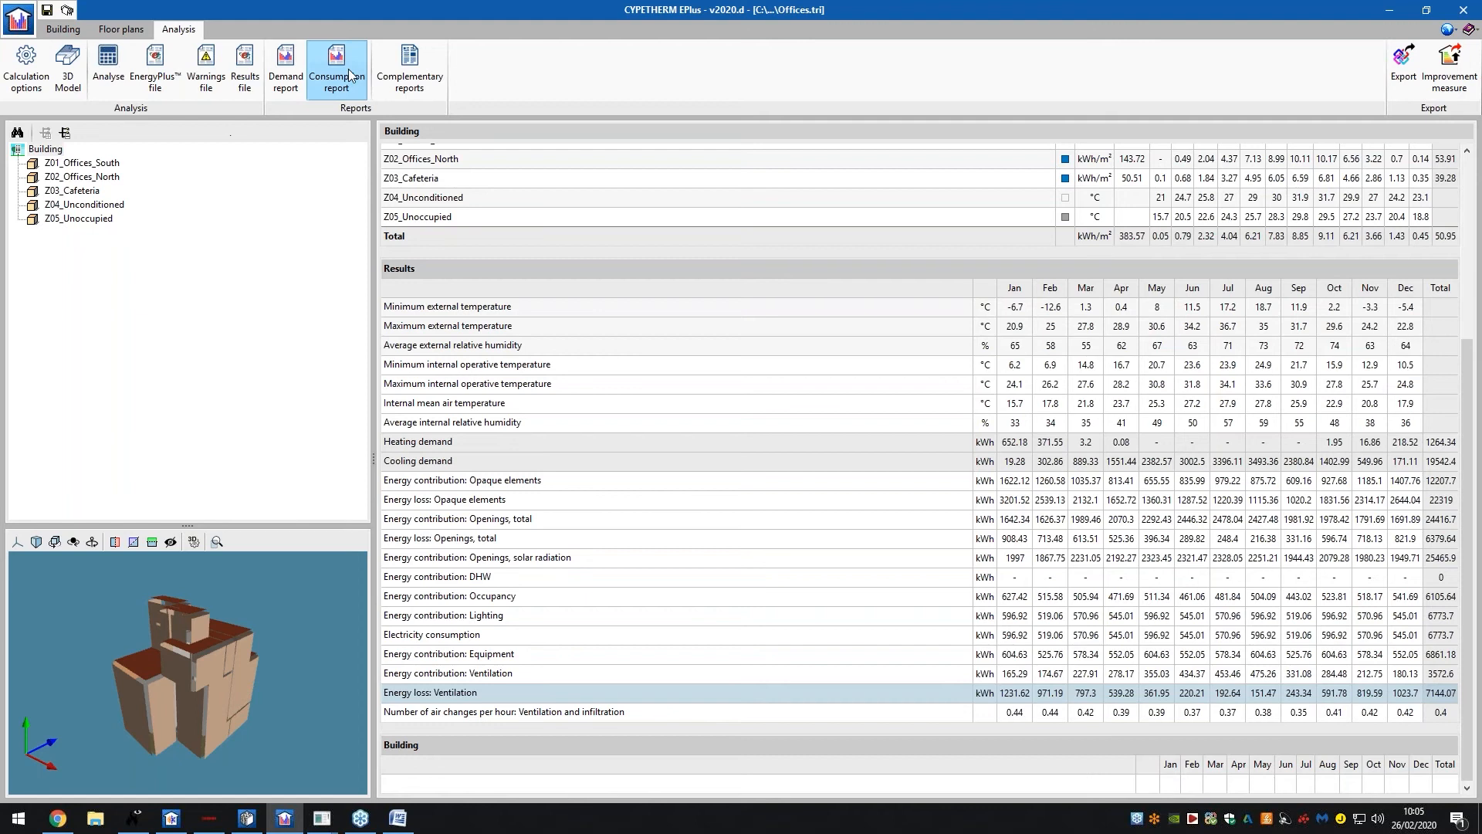
pyautogui.click(289, 79)
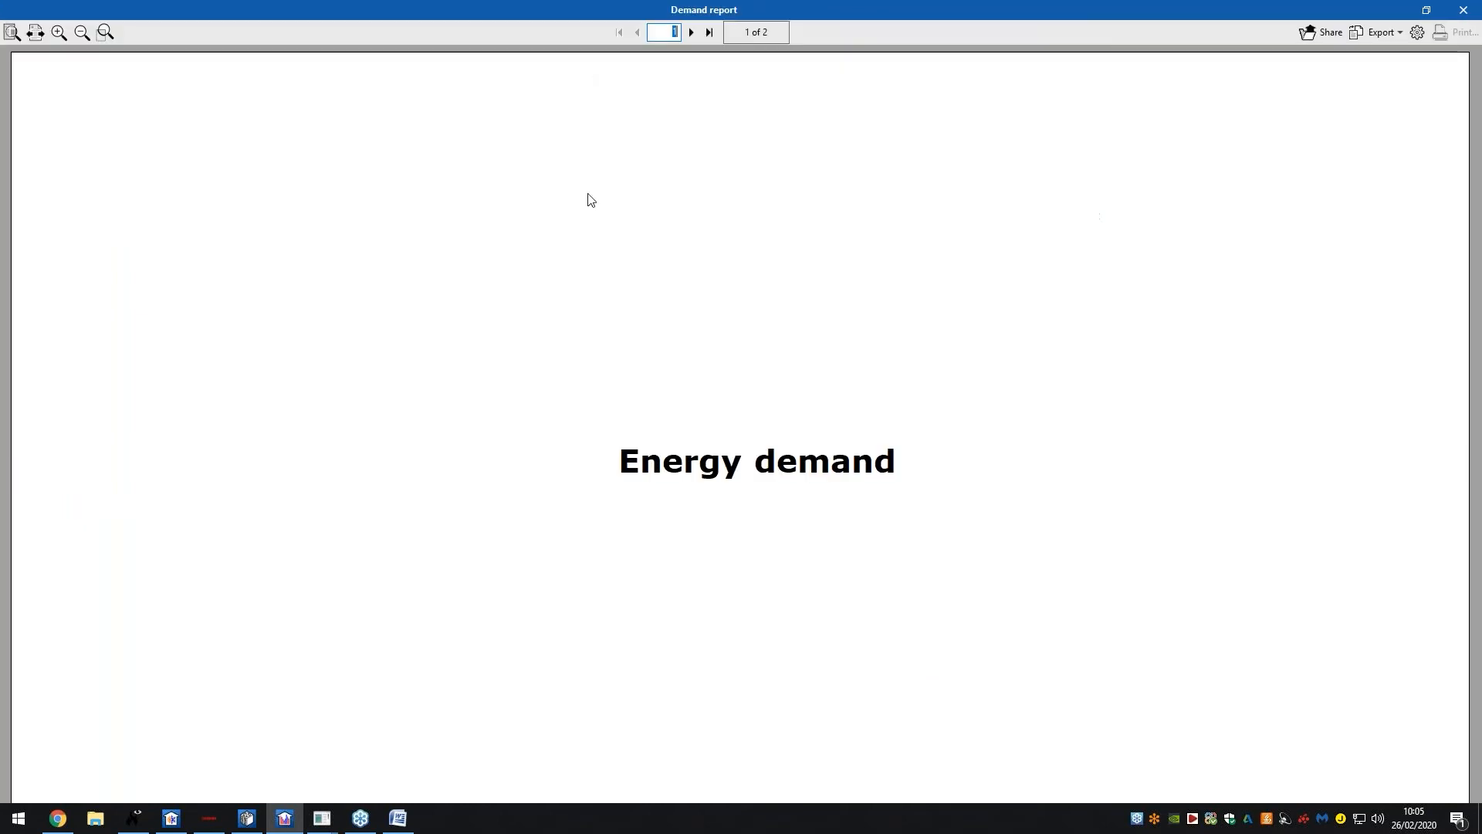
pyautogui.click(12, 32)
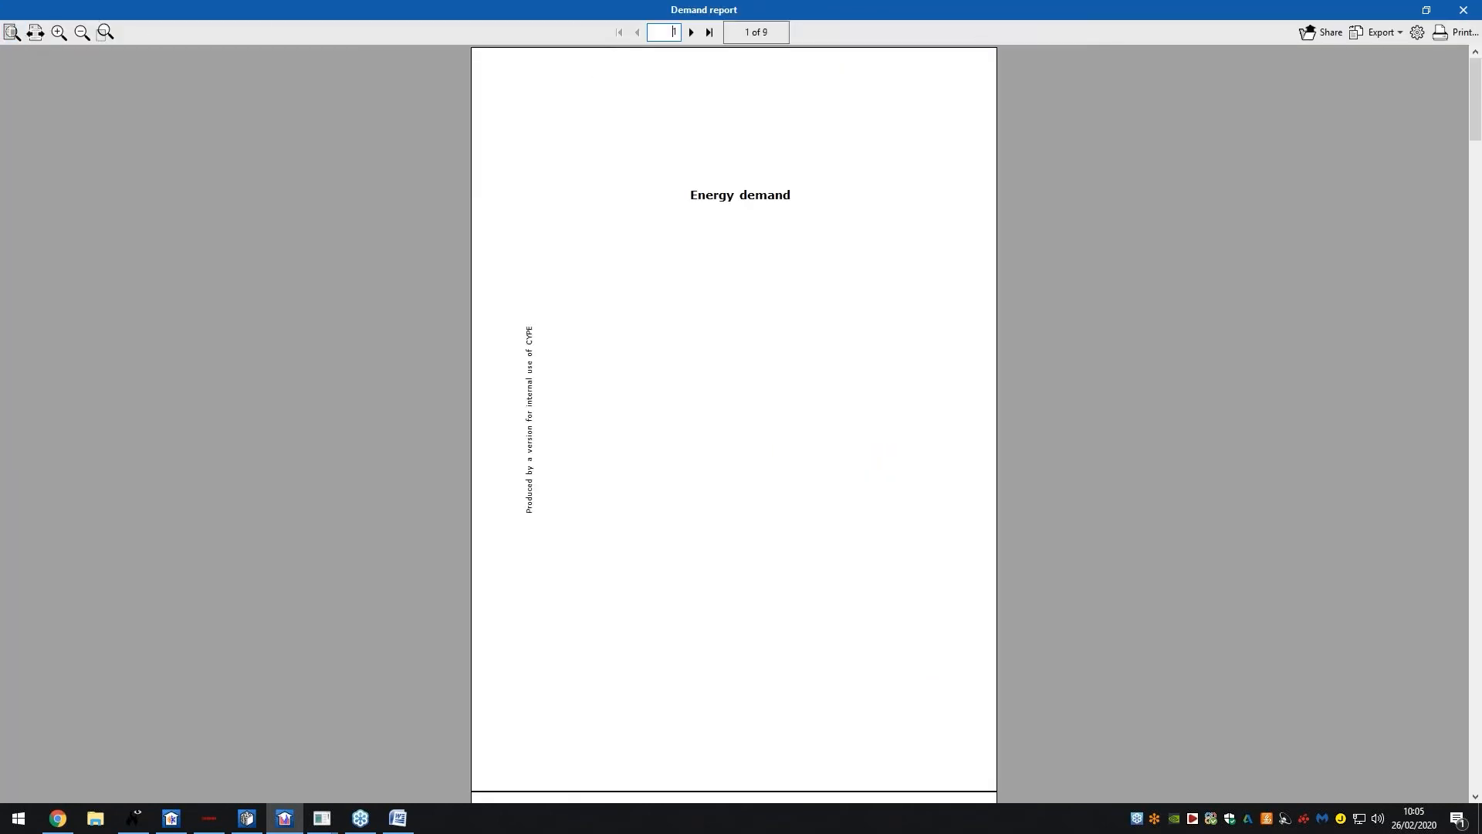
pyautogui.click(691, 32)
pyautogui.click(692, 32)
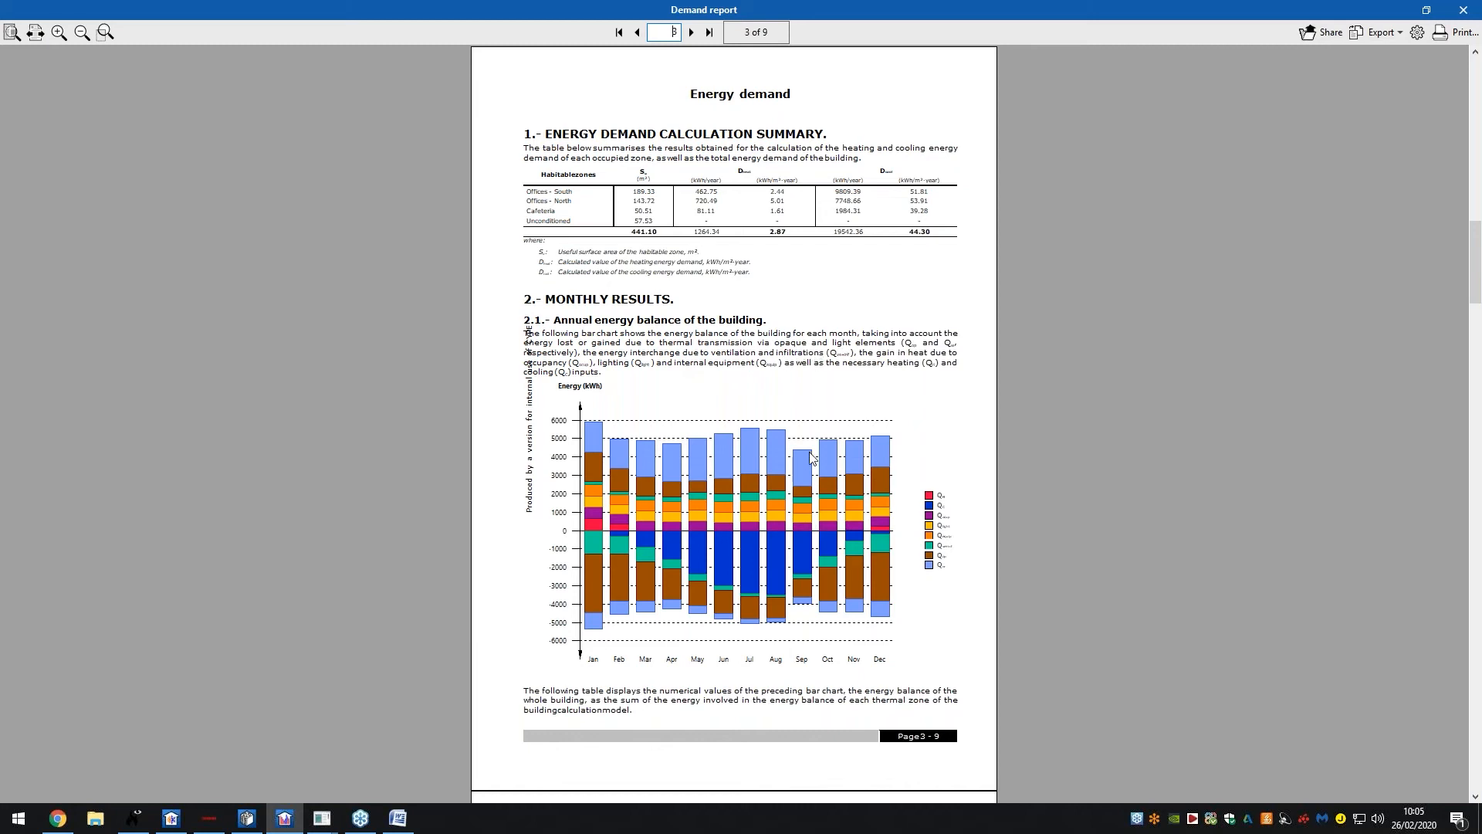
pyautogui.click(692, 32)
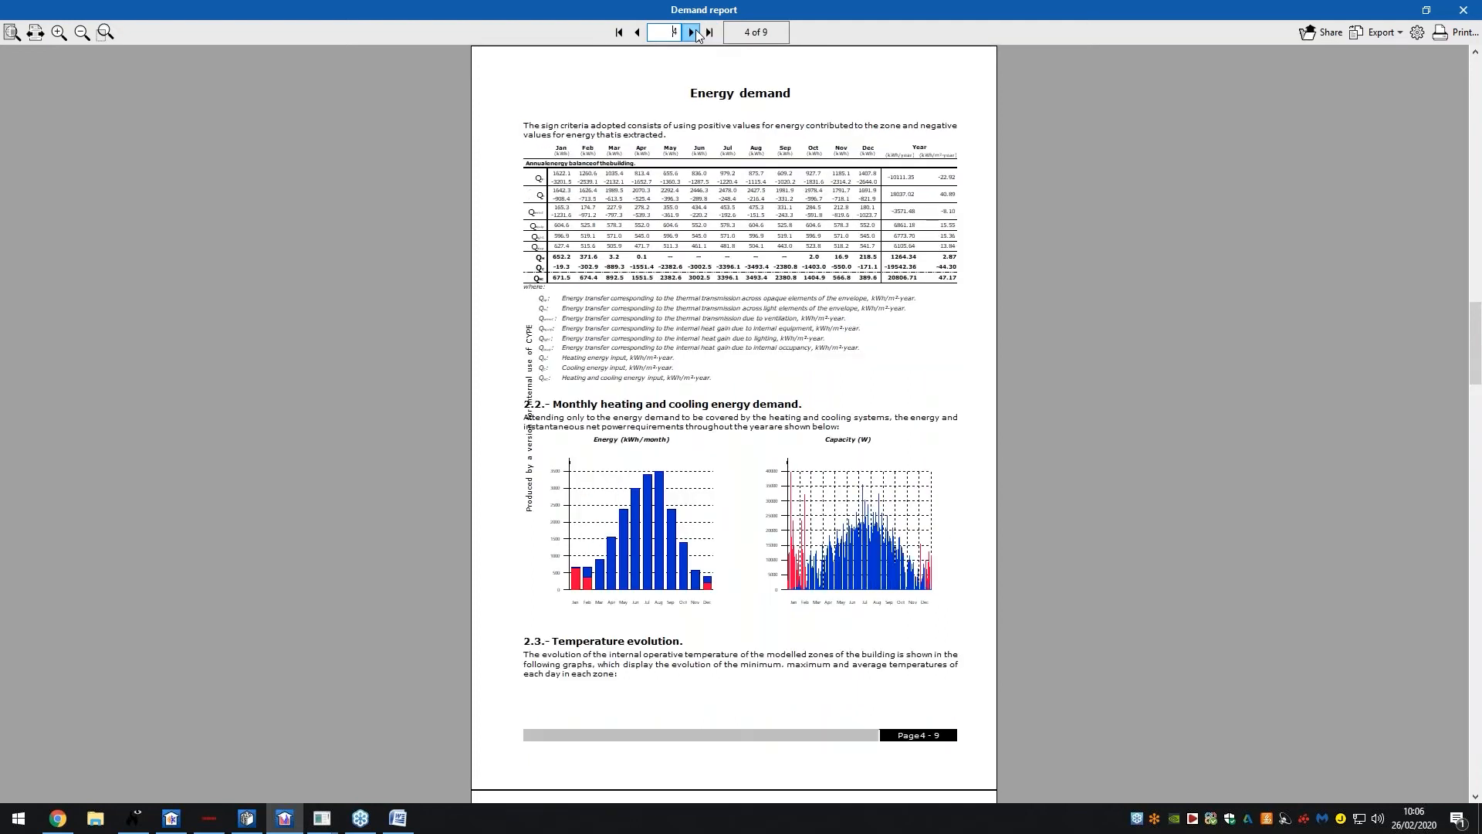
pyautogui.click(695, 32)
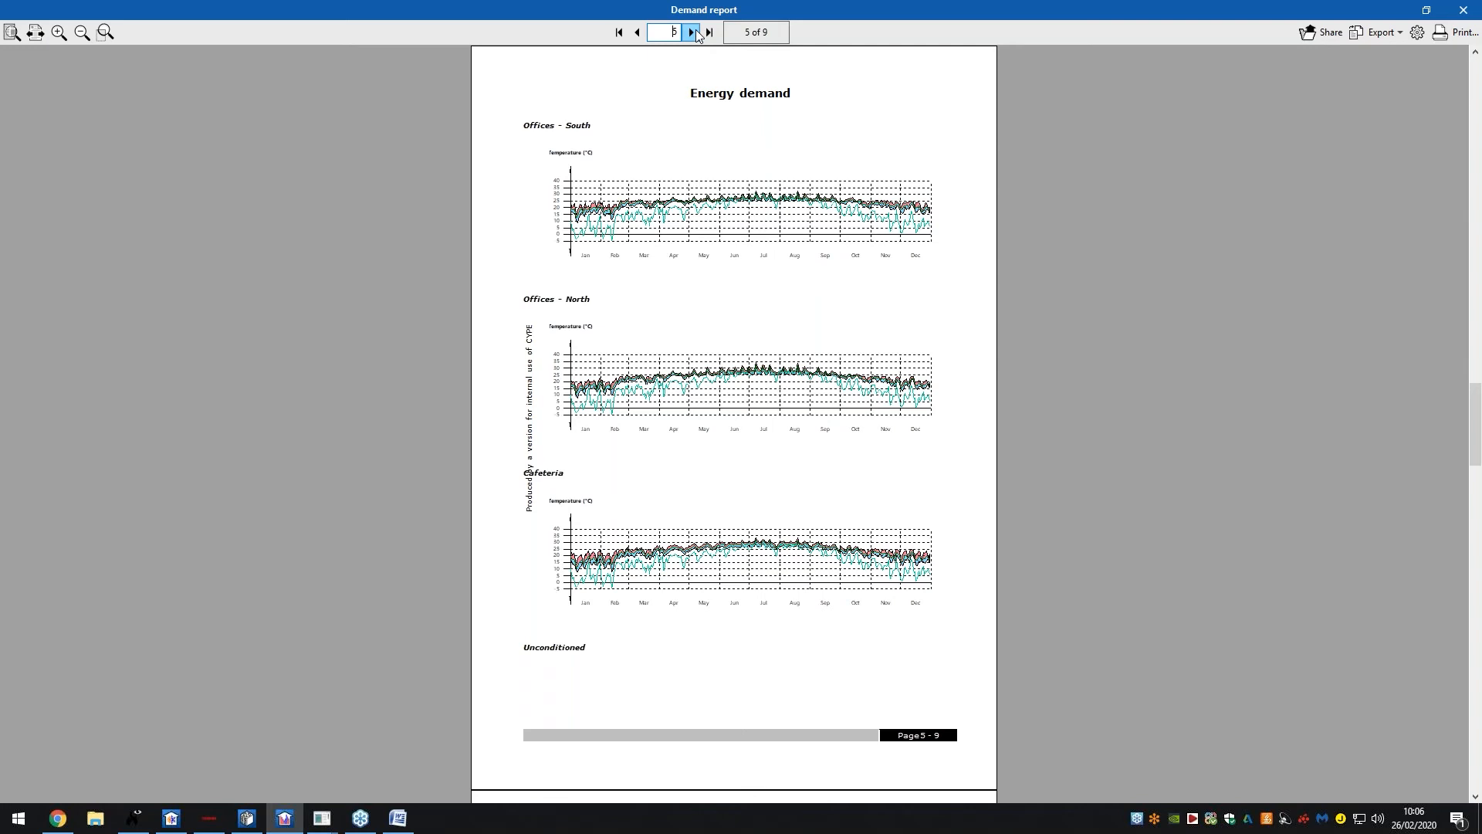
pyautogui.click(693, 33)
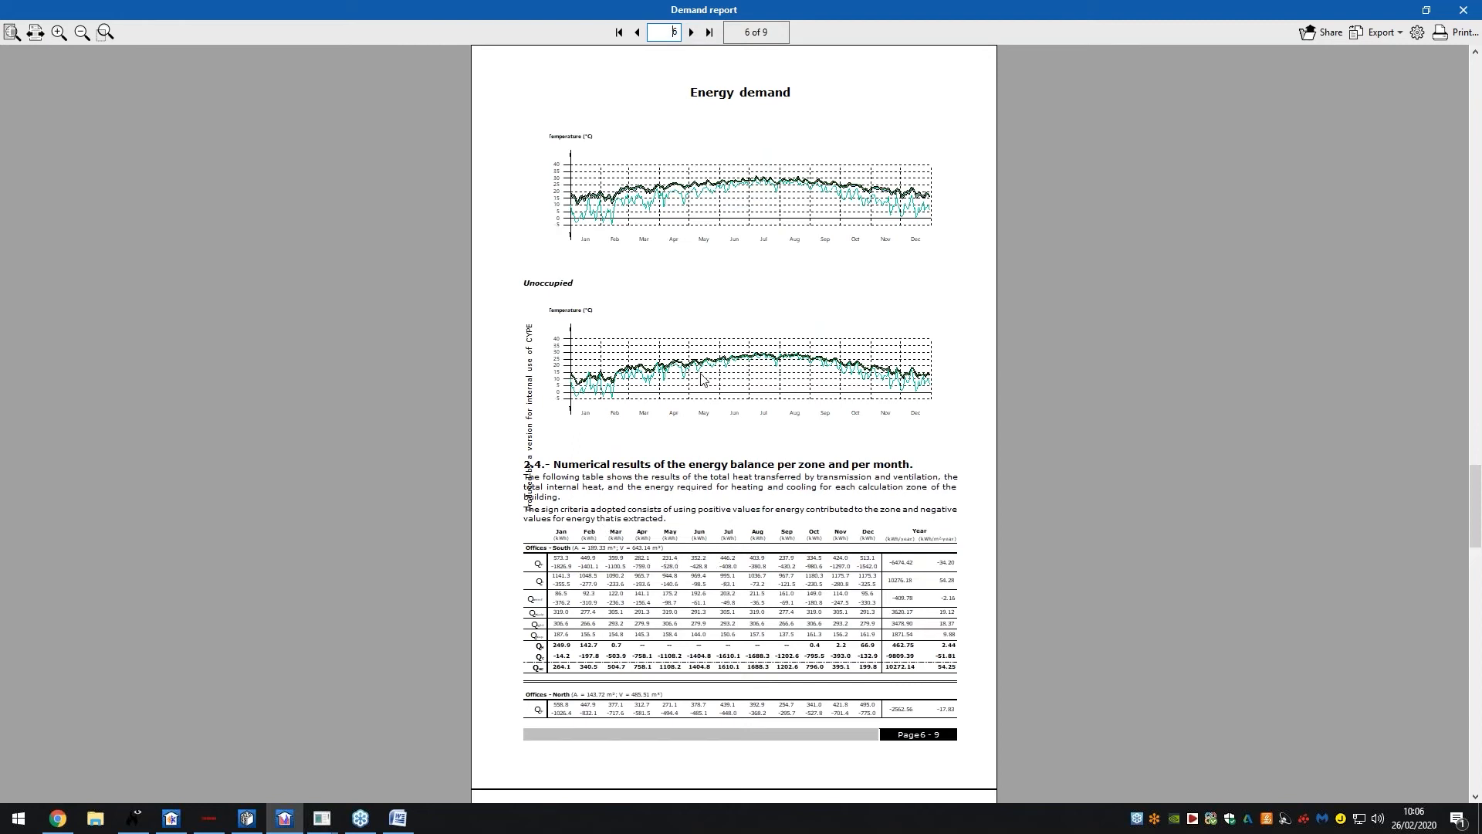
pyautogui.click(692, 32)
pyautogui.click(692, 32)
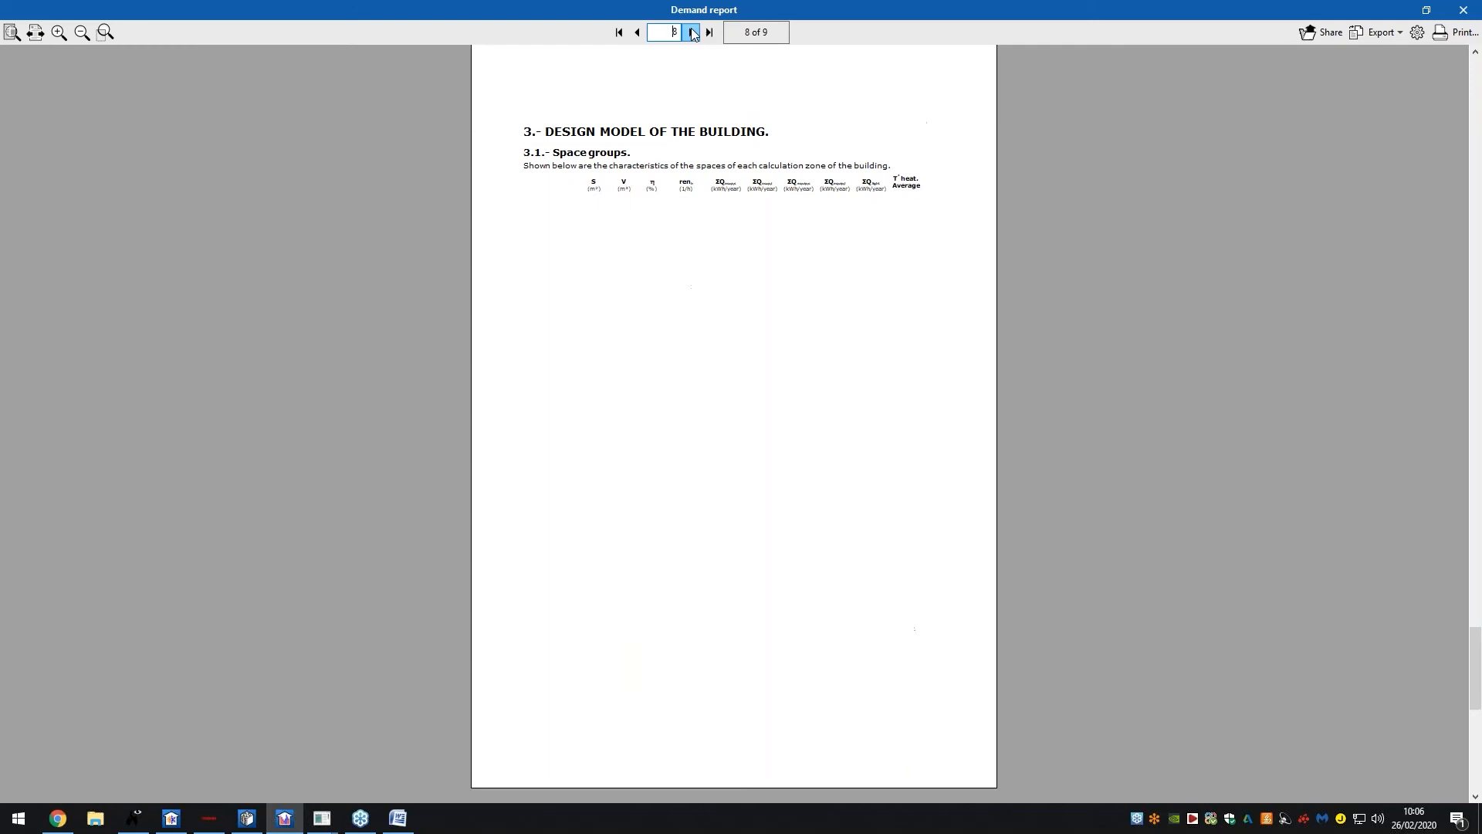
pyautogui.click(693, 32)
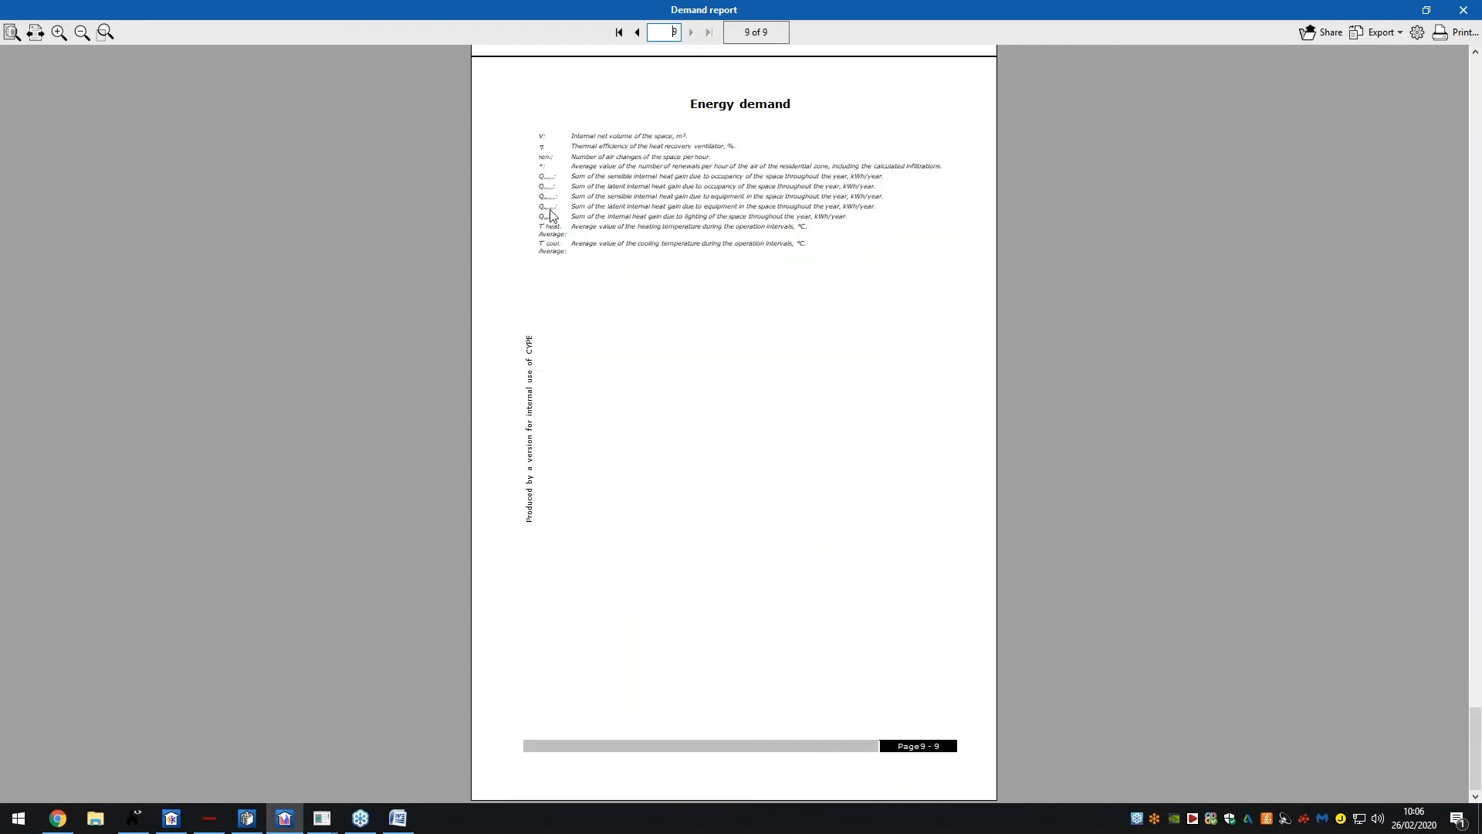
pyautogui.click(1463, 9)
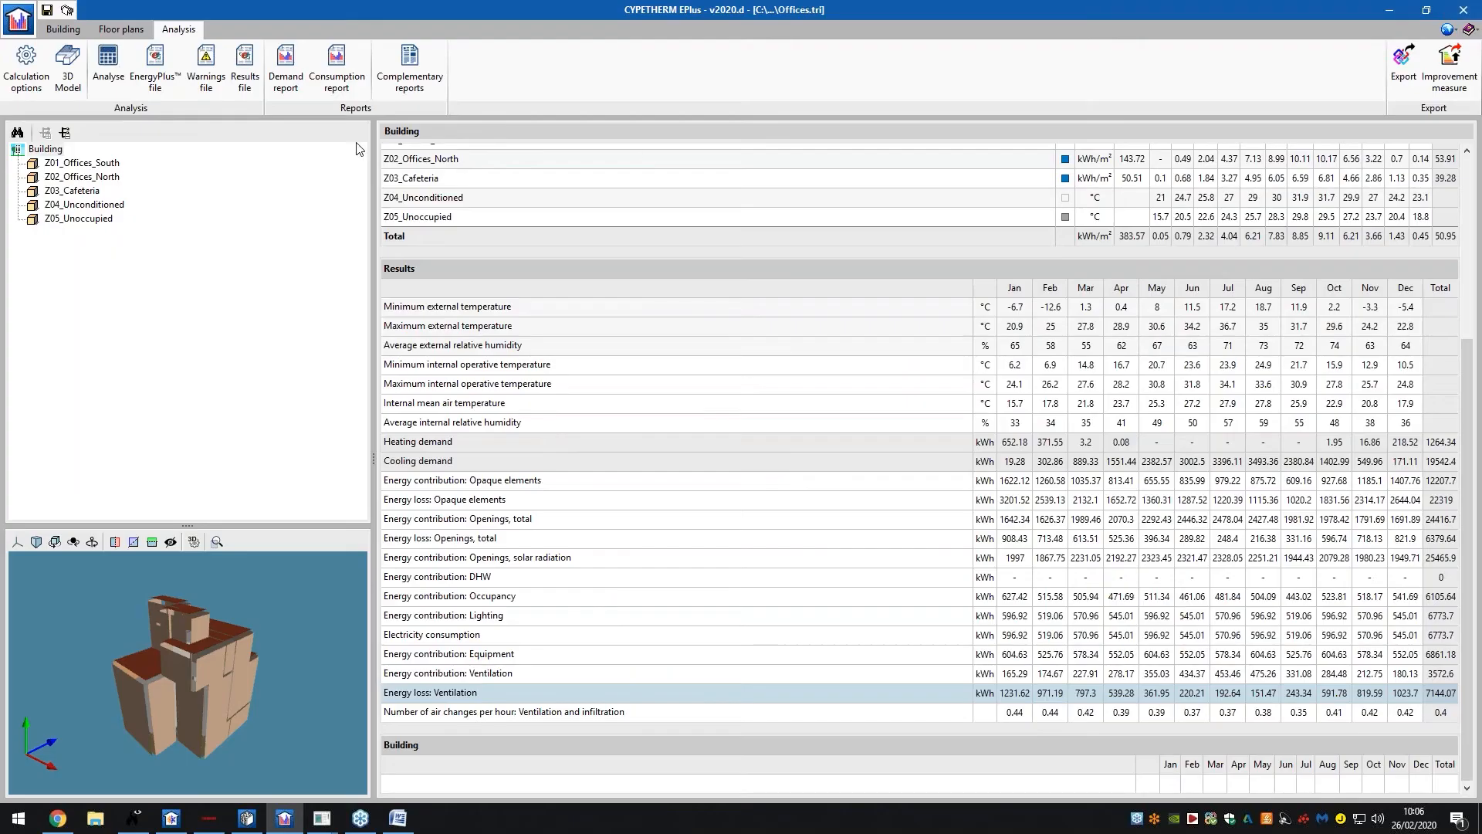
# Open the energy consumption report, fit the page, page through to page 5, and close it
pyautogui.click(342, 83)
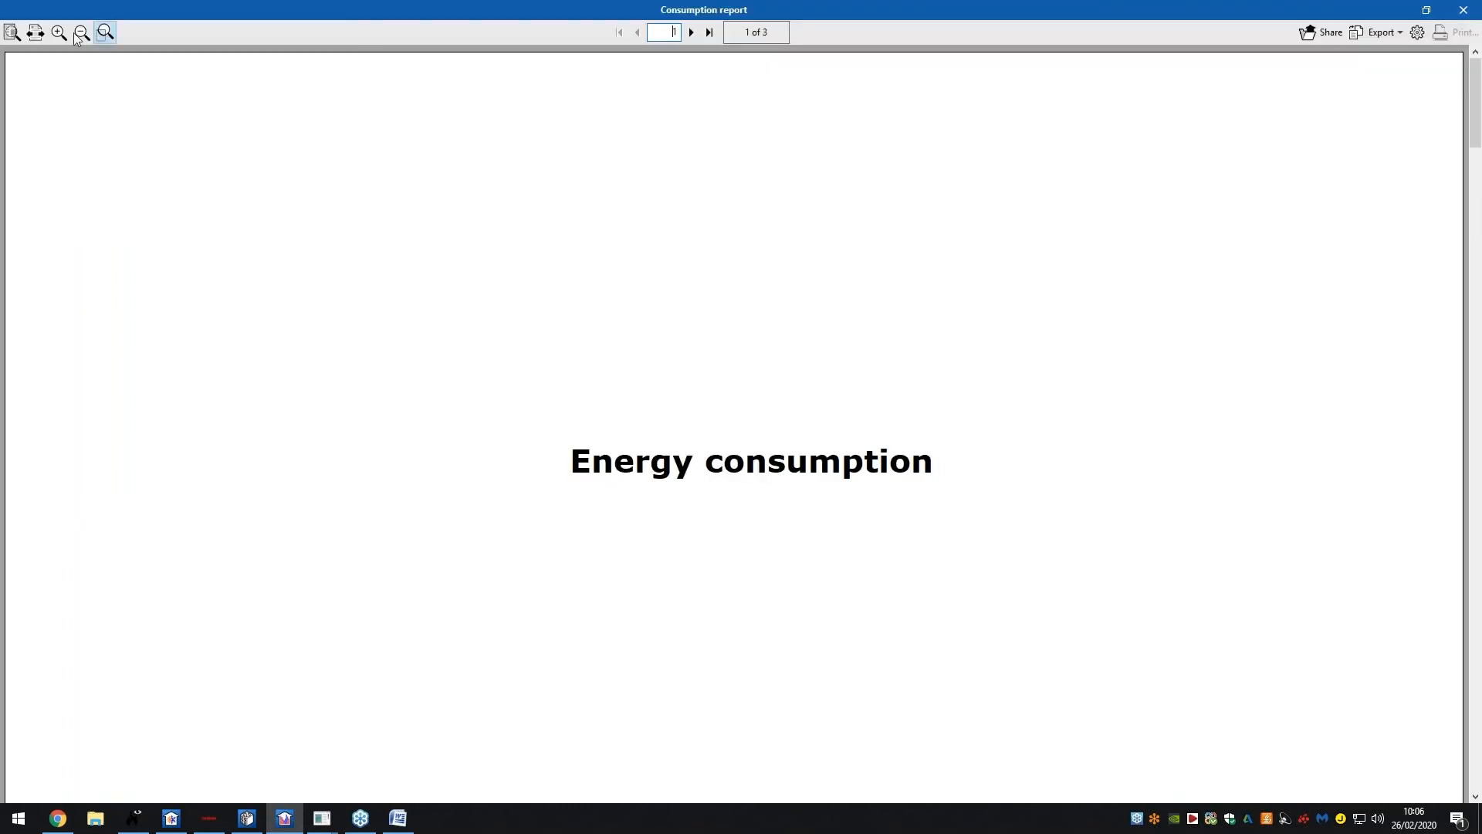
pyautogui.click(18, 36)
pyautogui.click(691, 32)
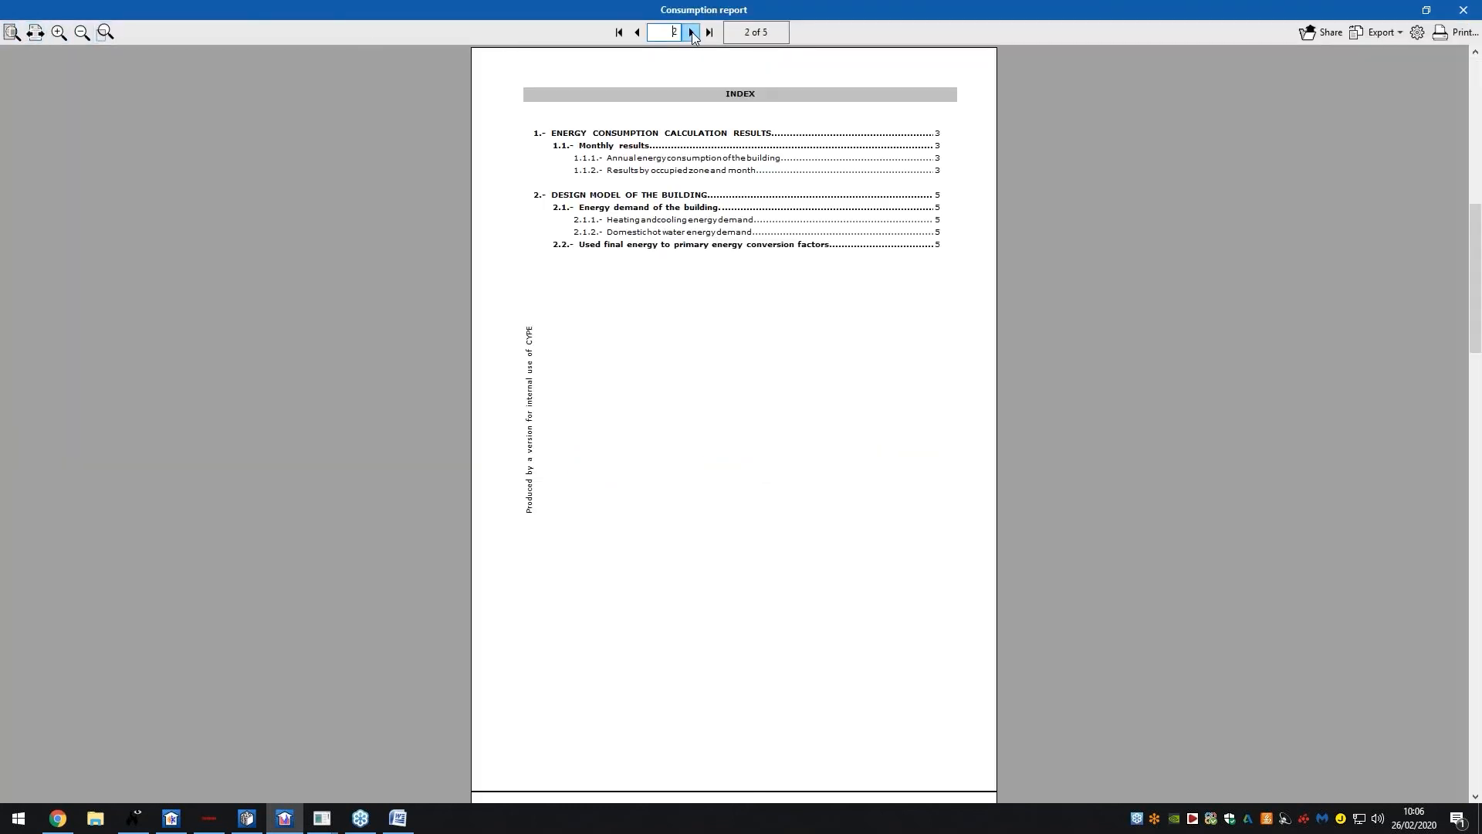
pyautogui.click(692, 32)
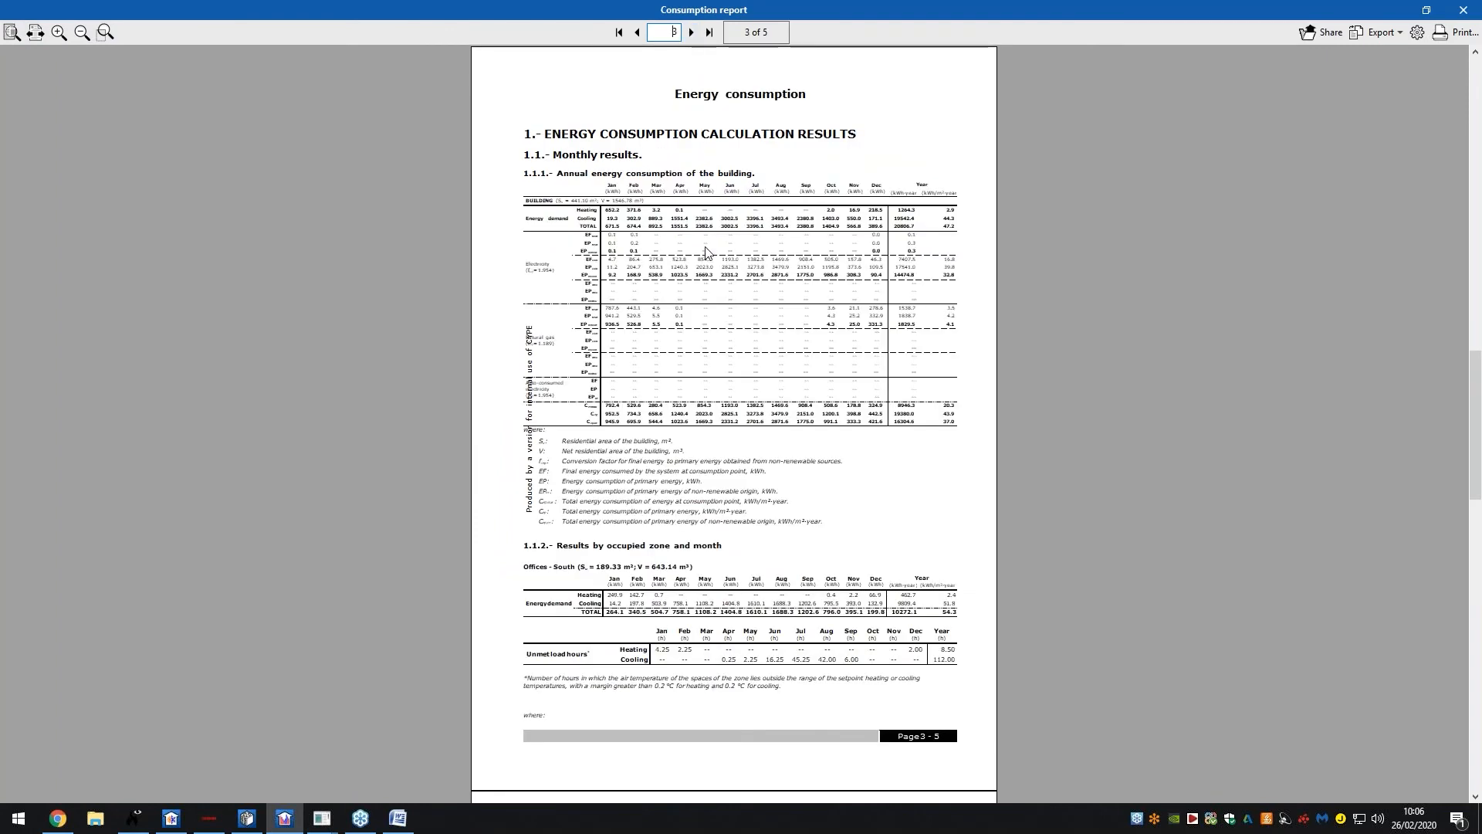
pyautogui.keyDown('ctrl'); pyautogui.scroll(3, 704, 255); pyautogui.keyUp('ctrl')
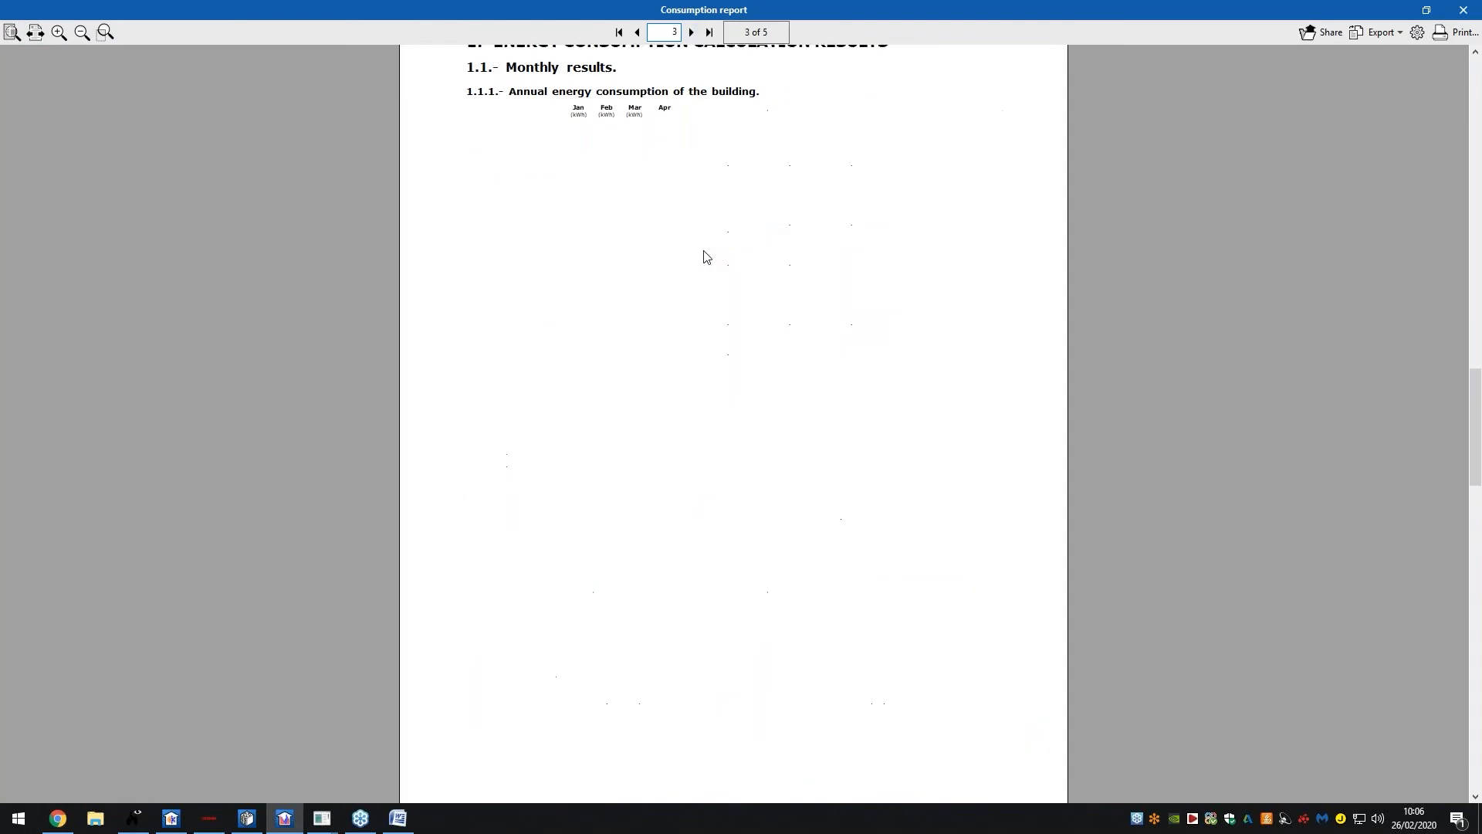
pyautogui.click(693, 33)
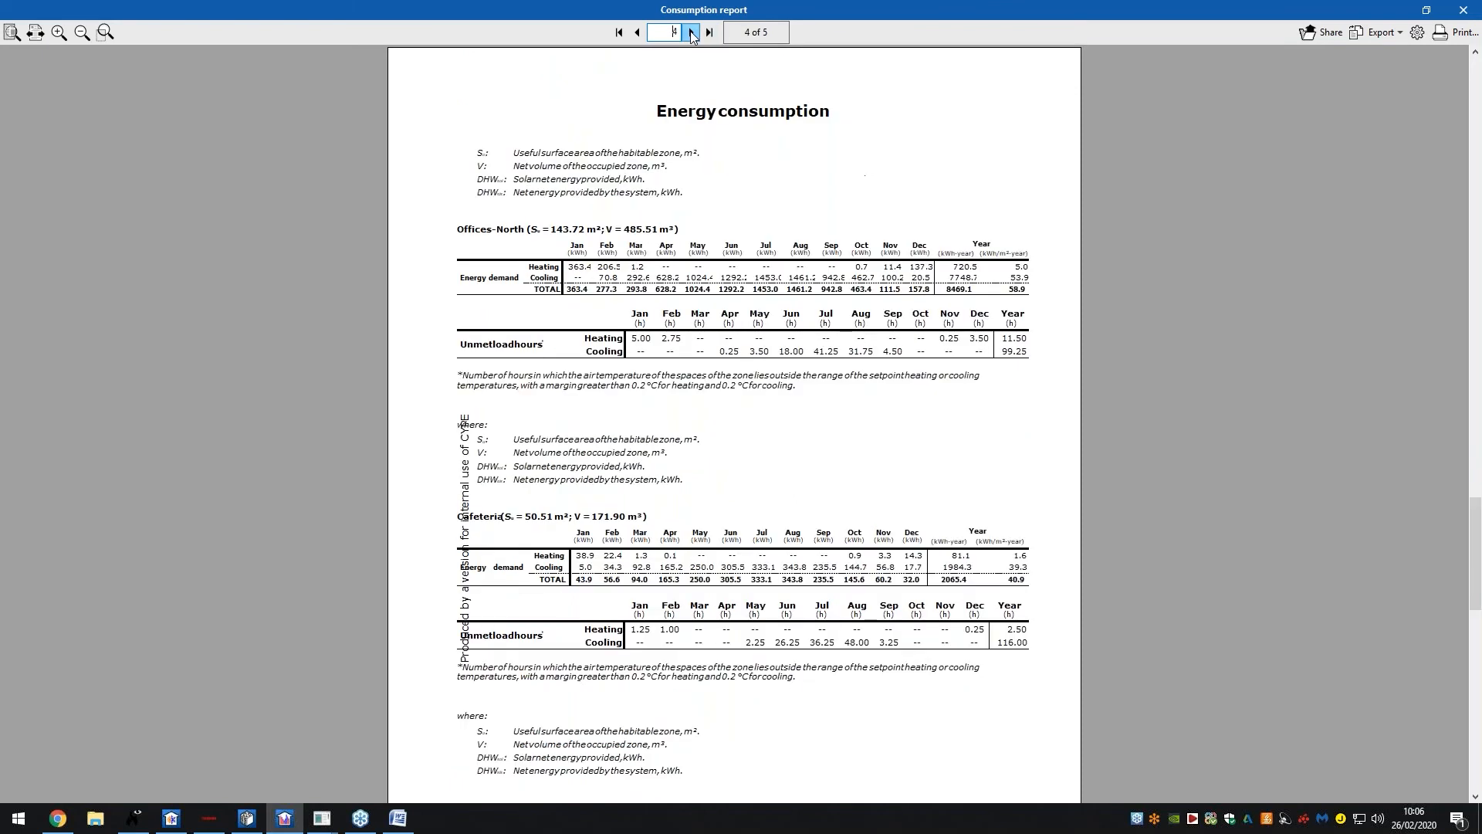
pyautogui.click(692, 32)
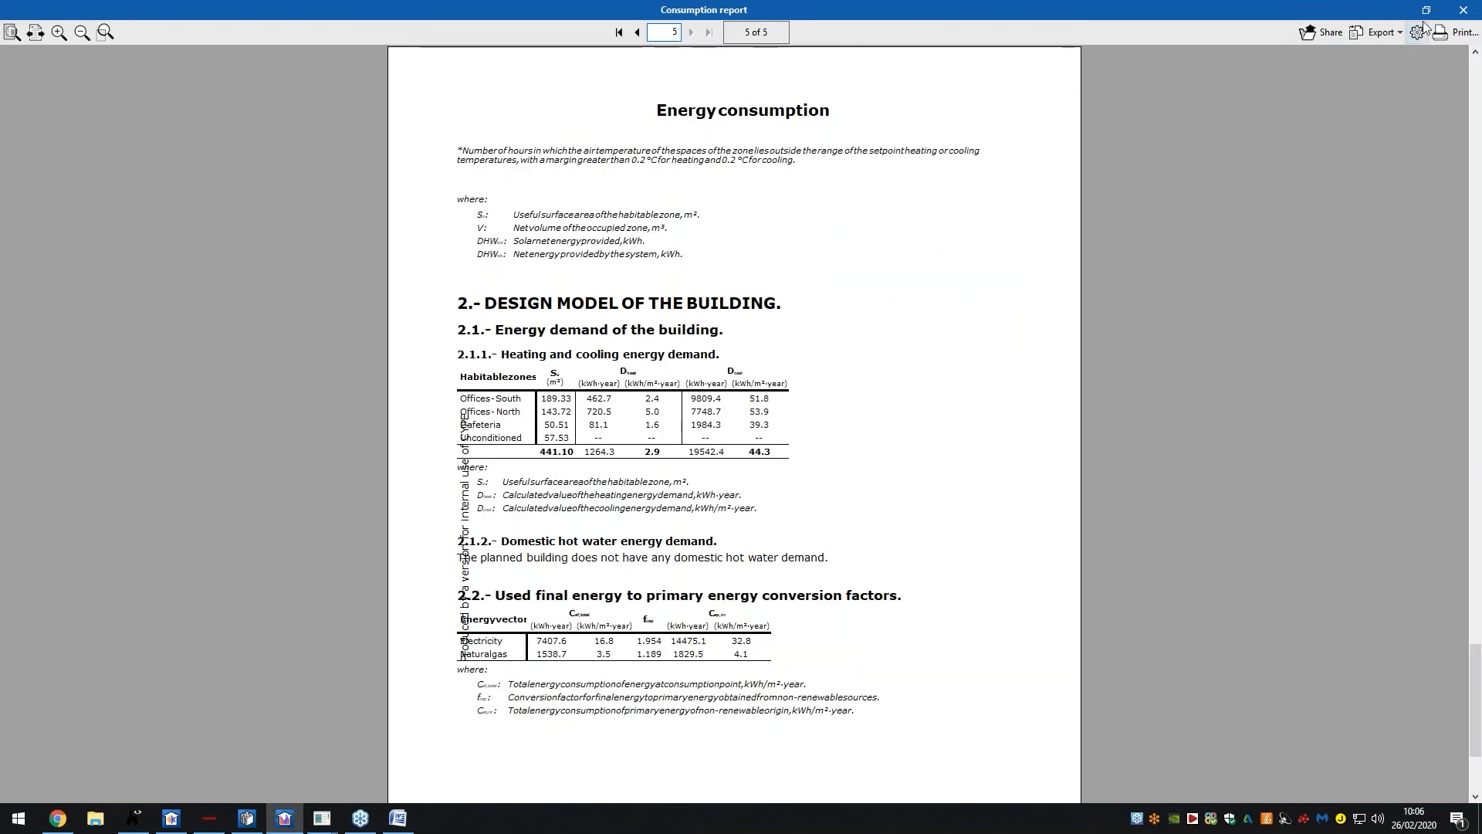
pyautogui.click(1459, 9)
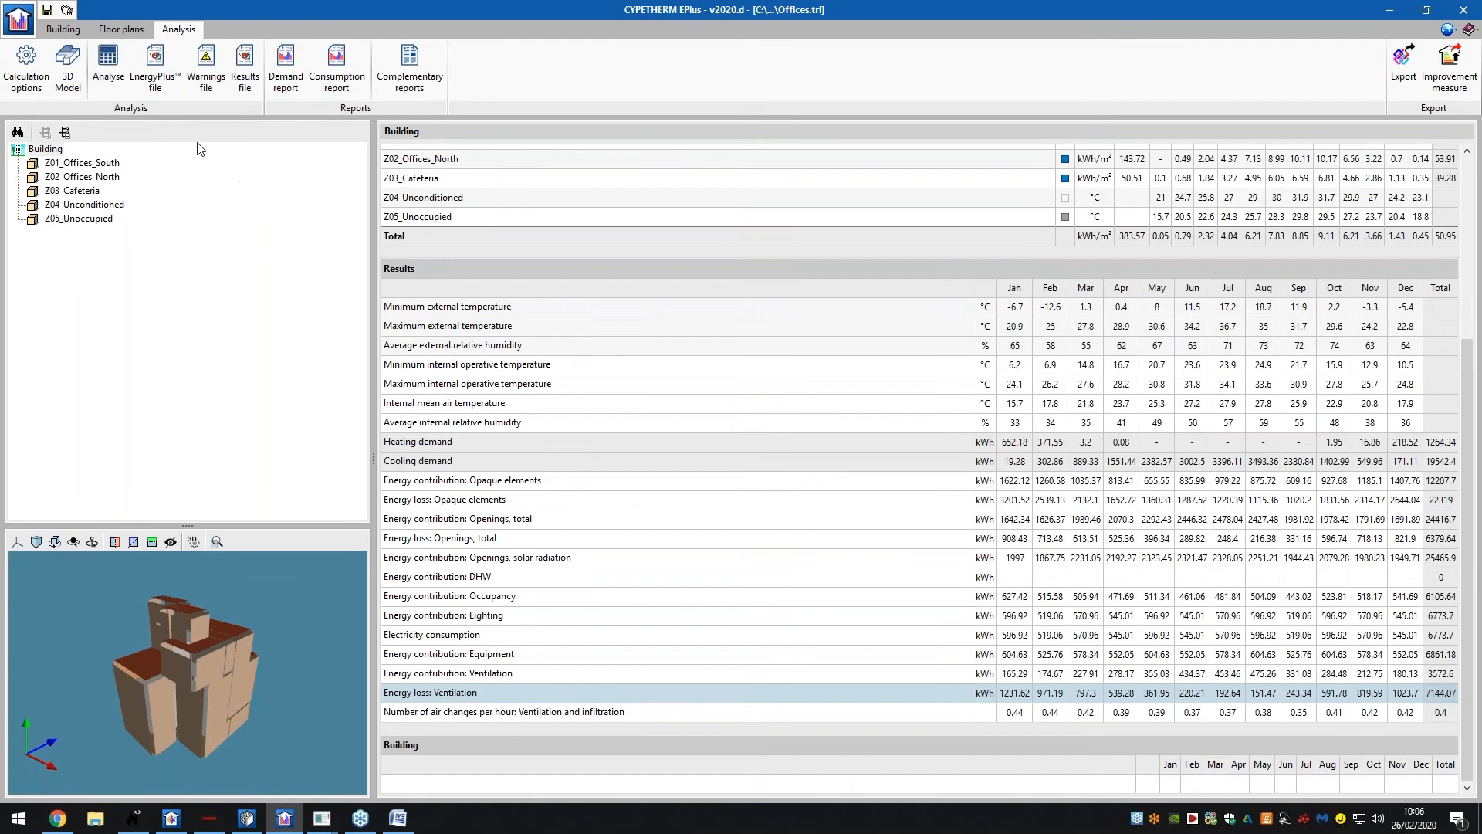
pyautogui.click(159, 85)
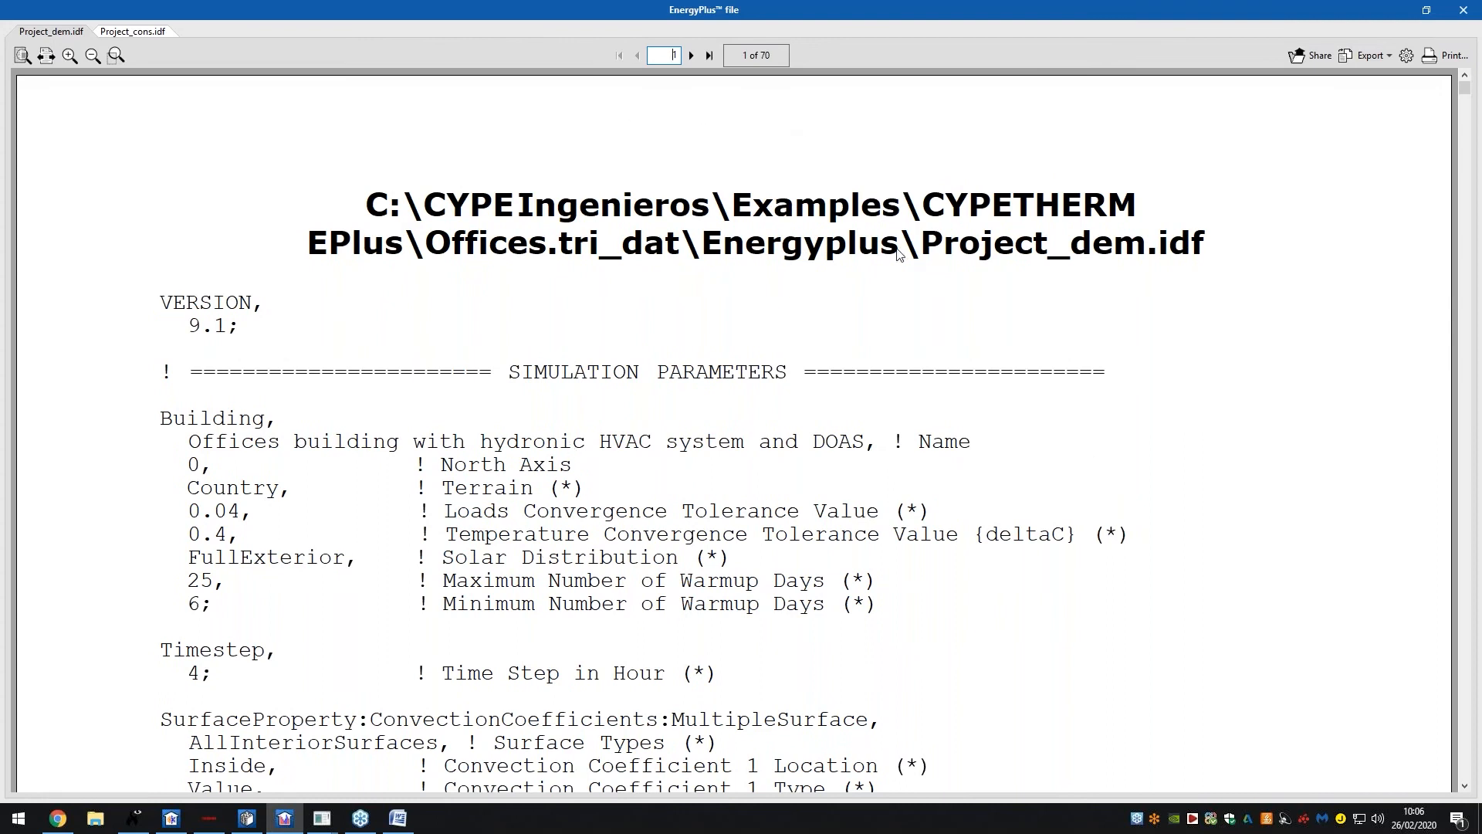
pyautogui.click(1384, 56)
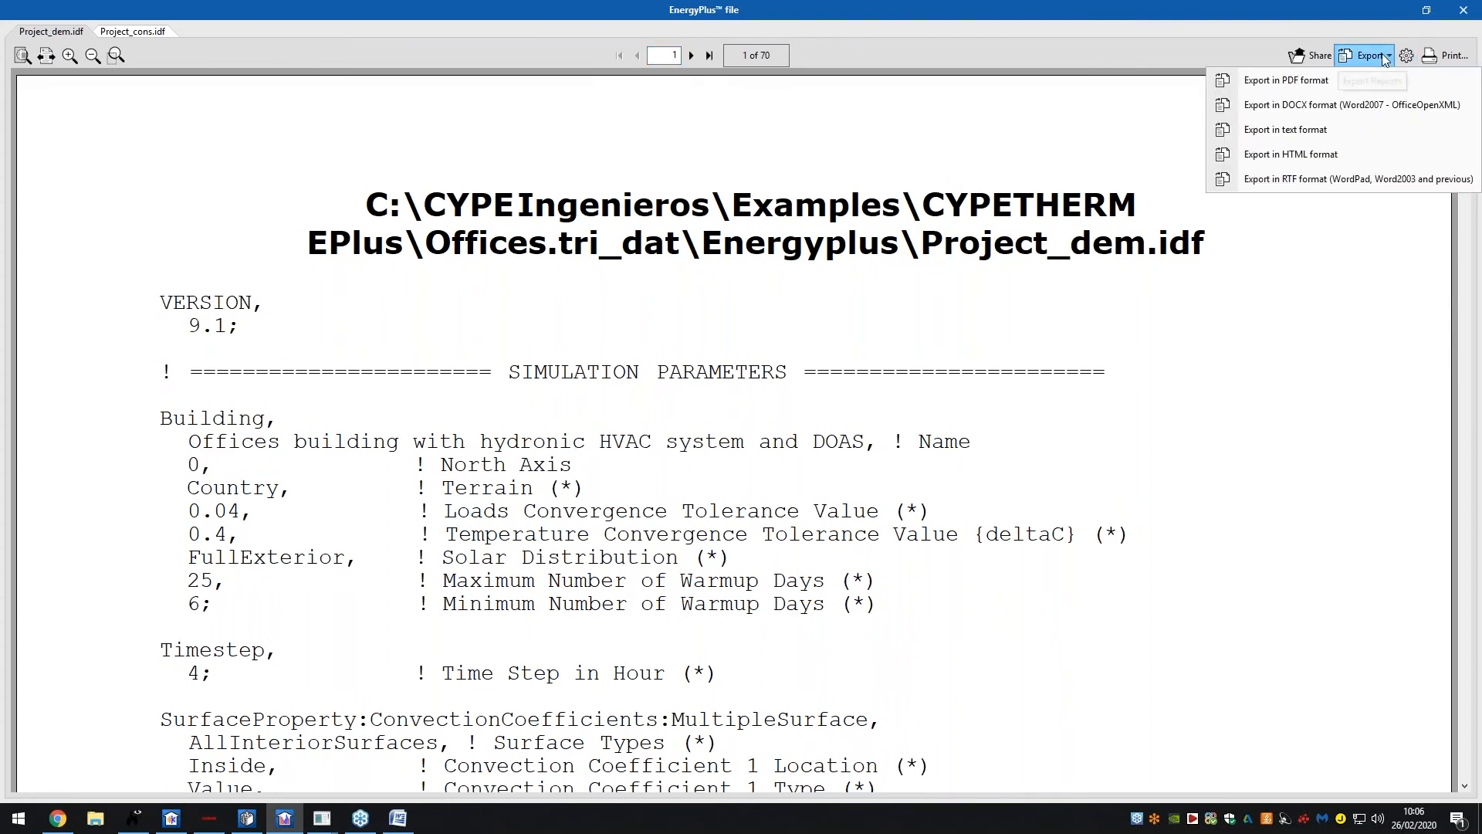
pyautogui.click(1380, 57)
pyautogui.click(1304, 57)
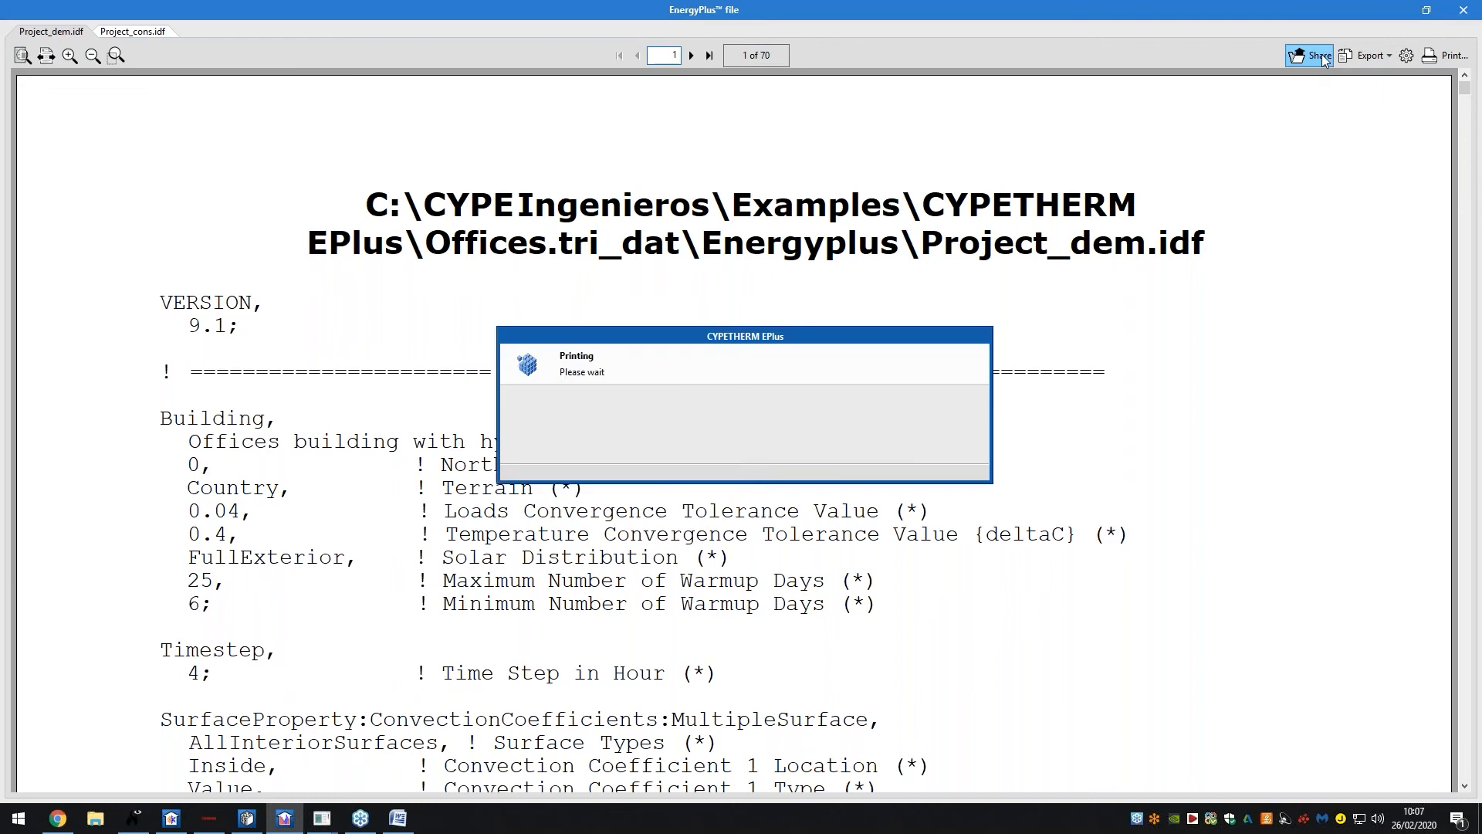
pyautogui.click(877, 337)
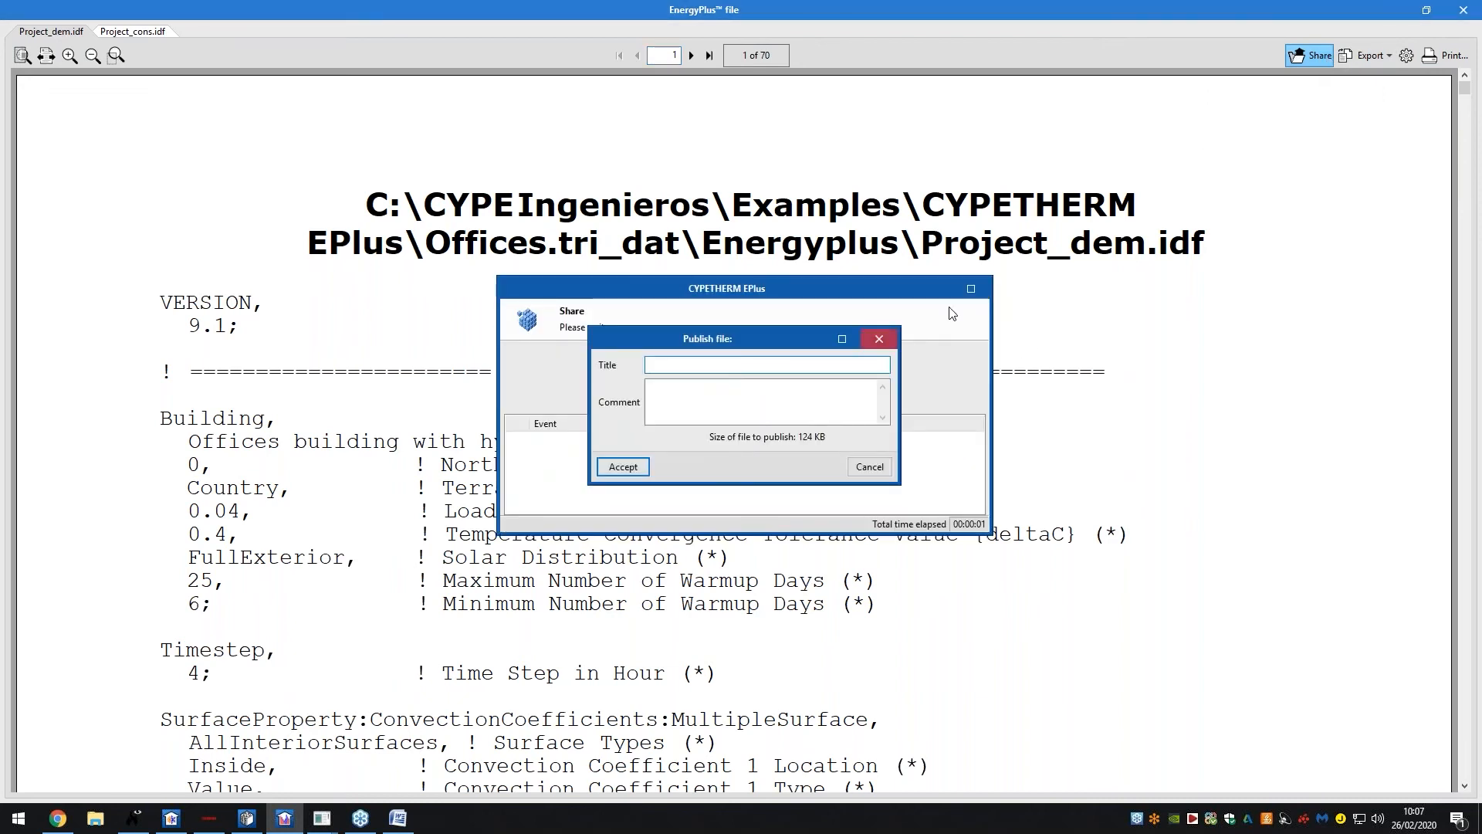
pyautogui.click(1463, 10)
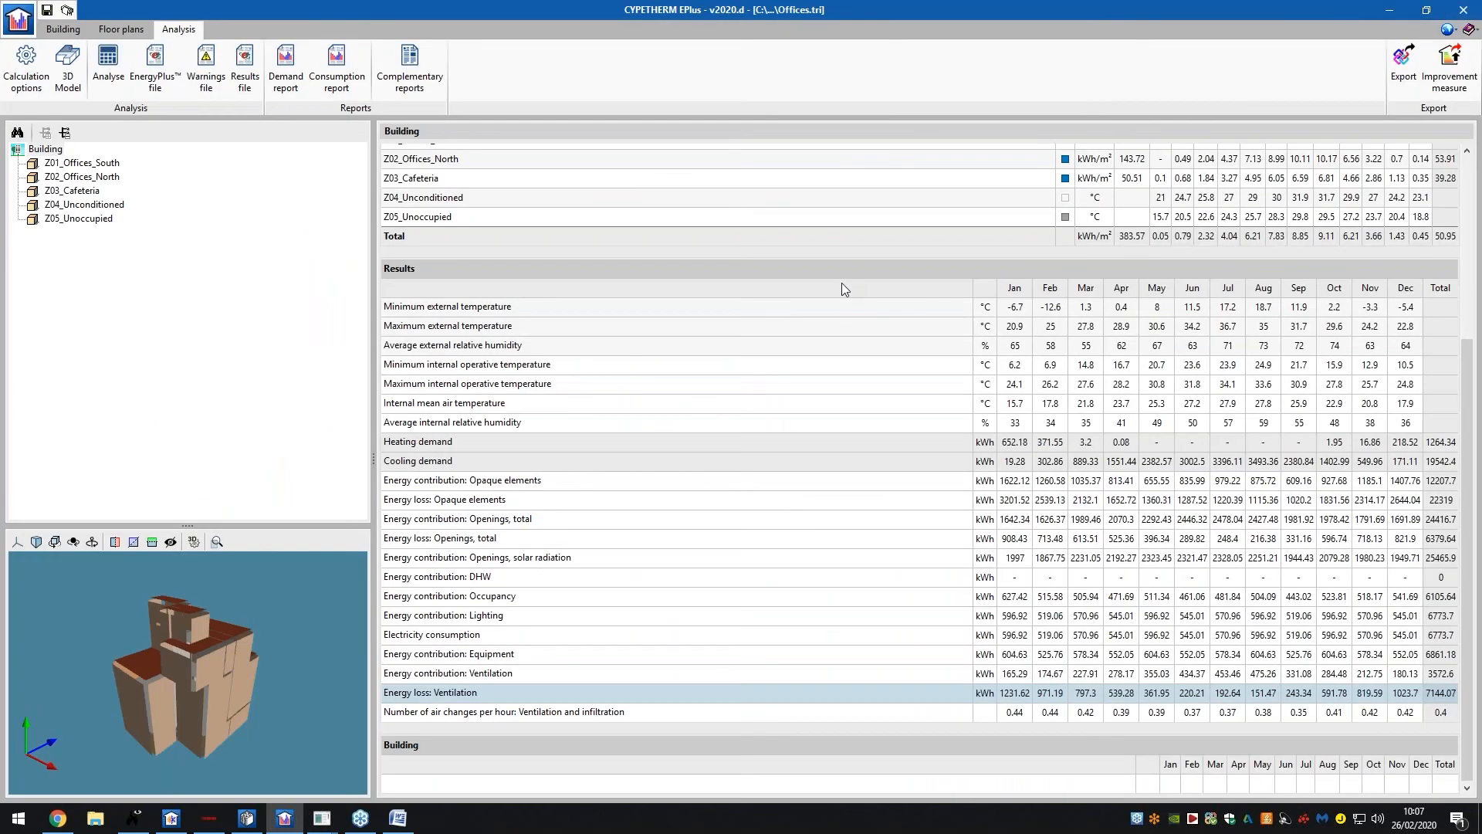
# Show zone Z01_Offices_South results and browse Complementary reports (thermal bridges, internal comfort) without generating any
pyautogui.click(110, 164)
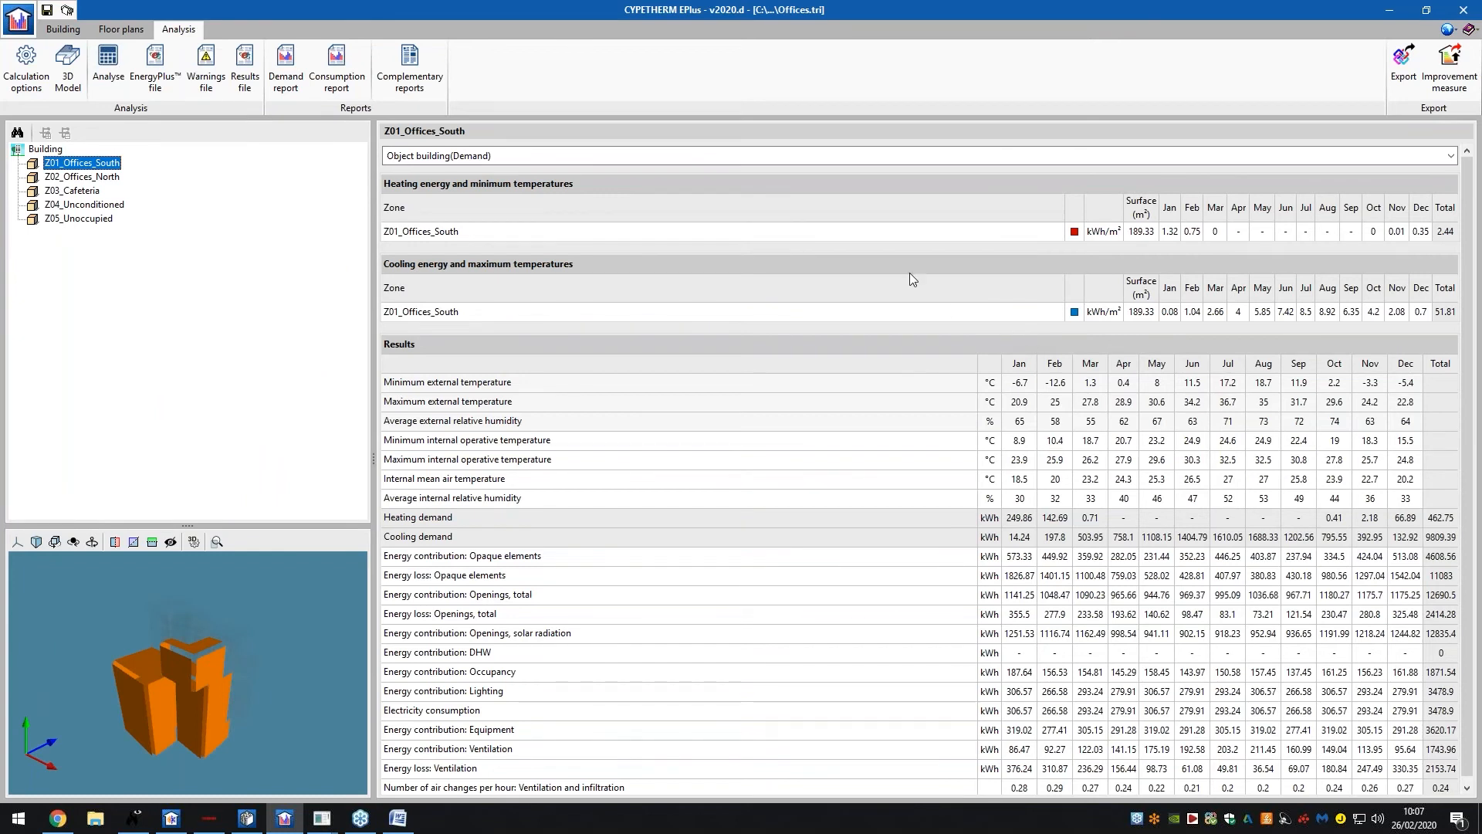
pyautogui.click(414, 90)
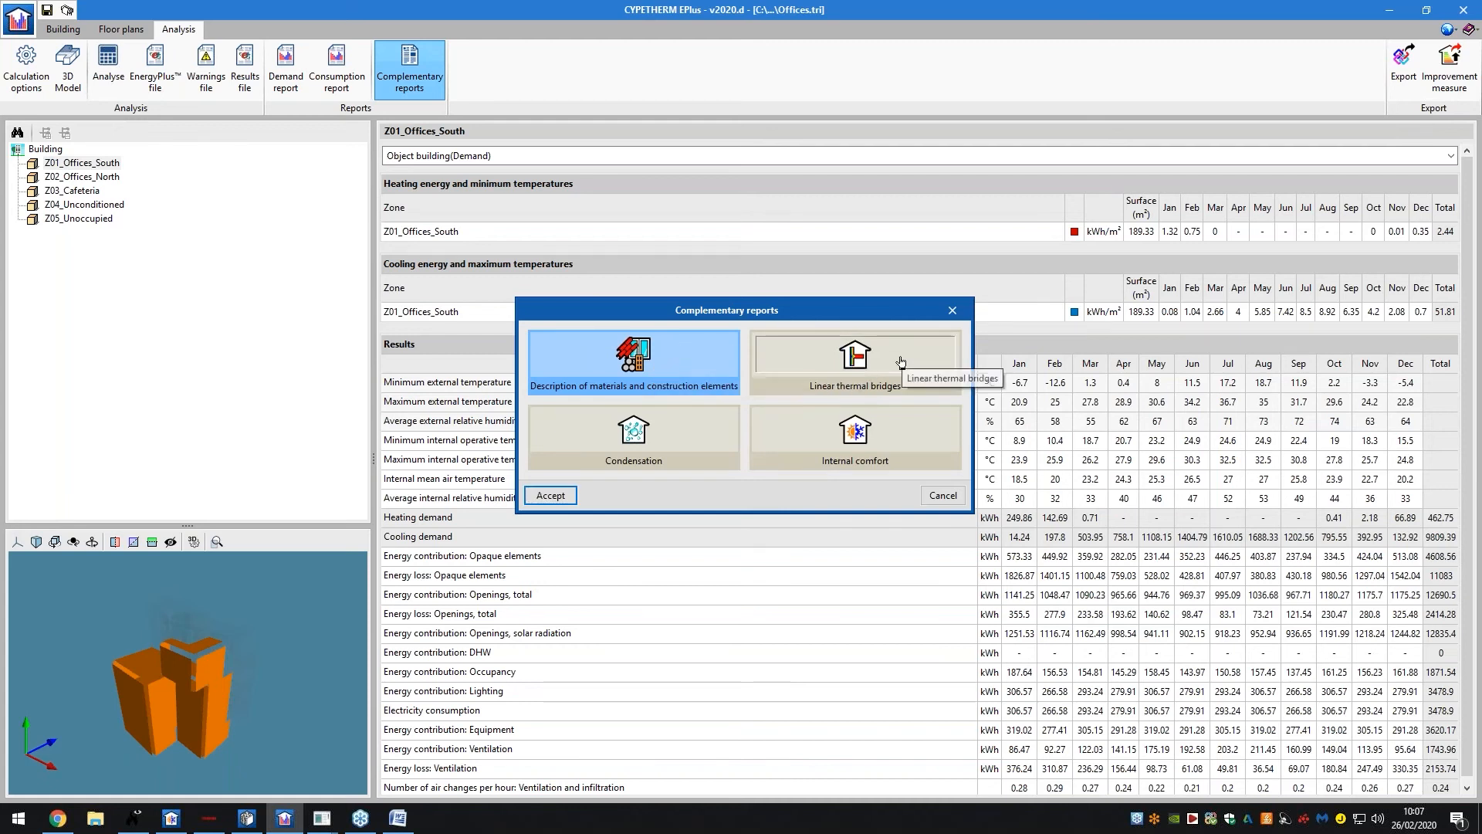
pyautogui.click(855, 369)
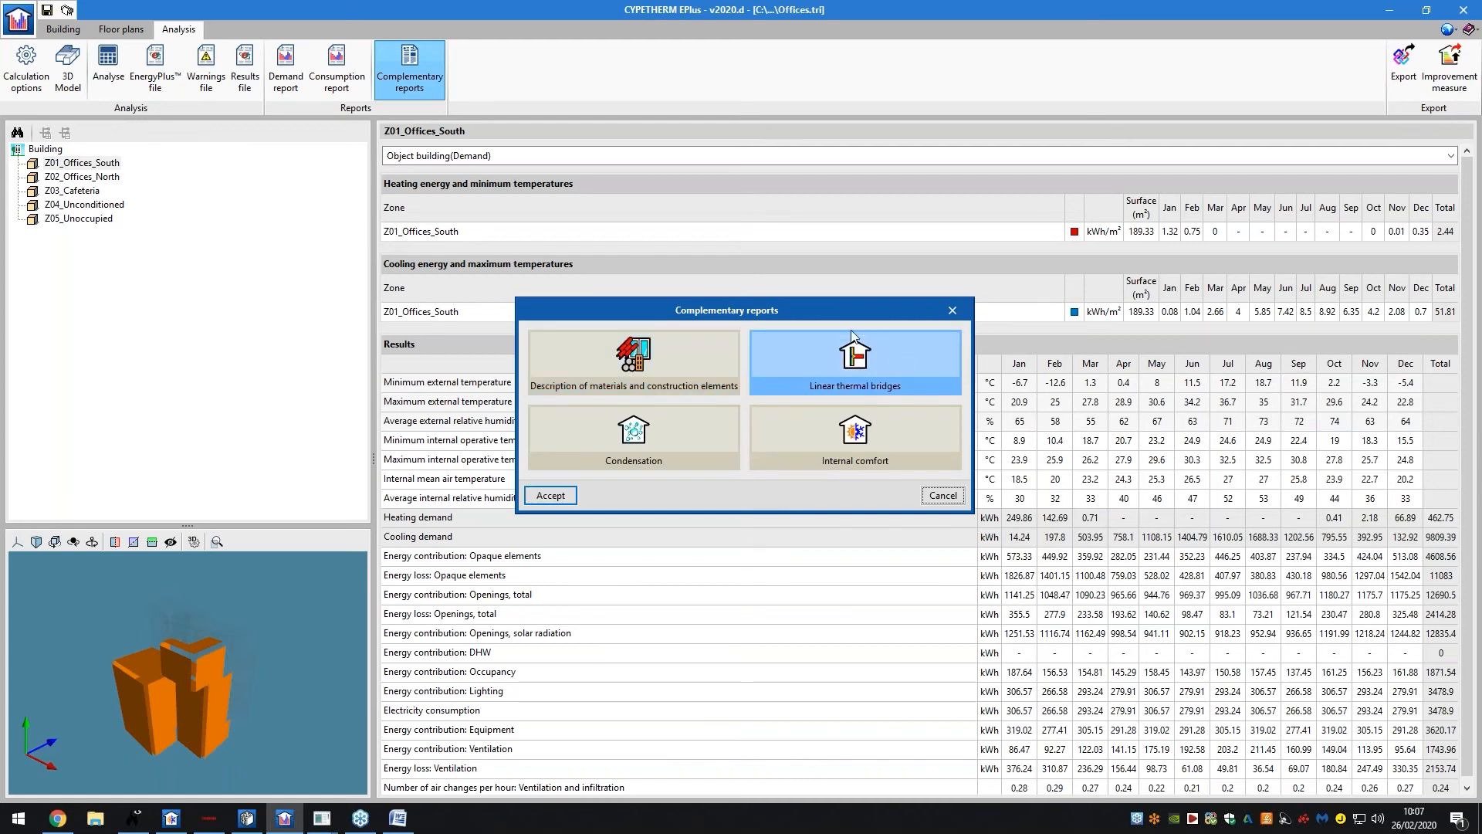
pyautogui.click(820, 427)
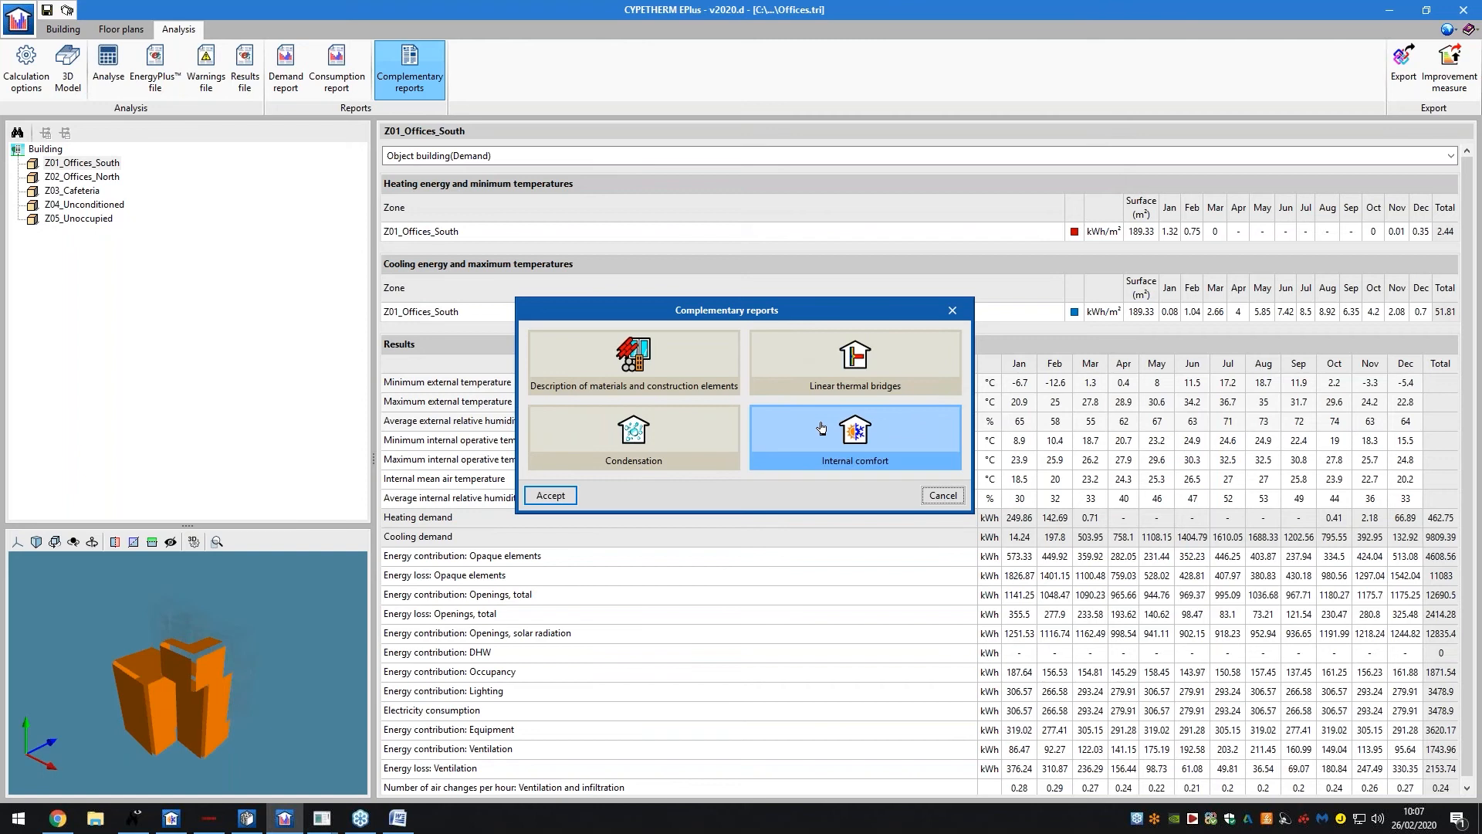
pyautogui.click(941, 496)
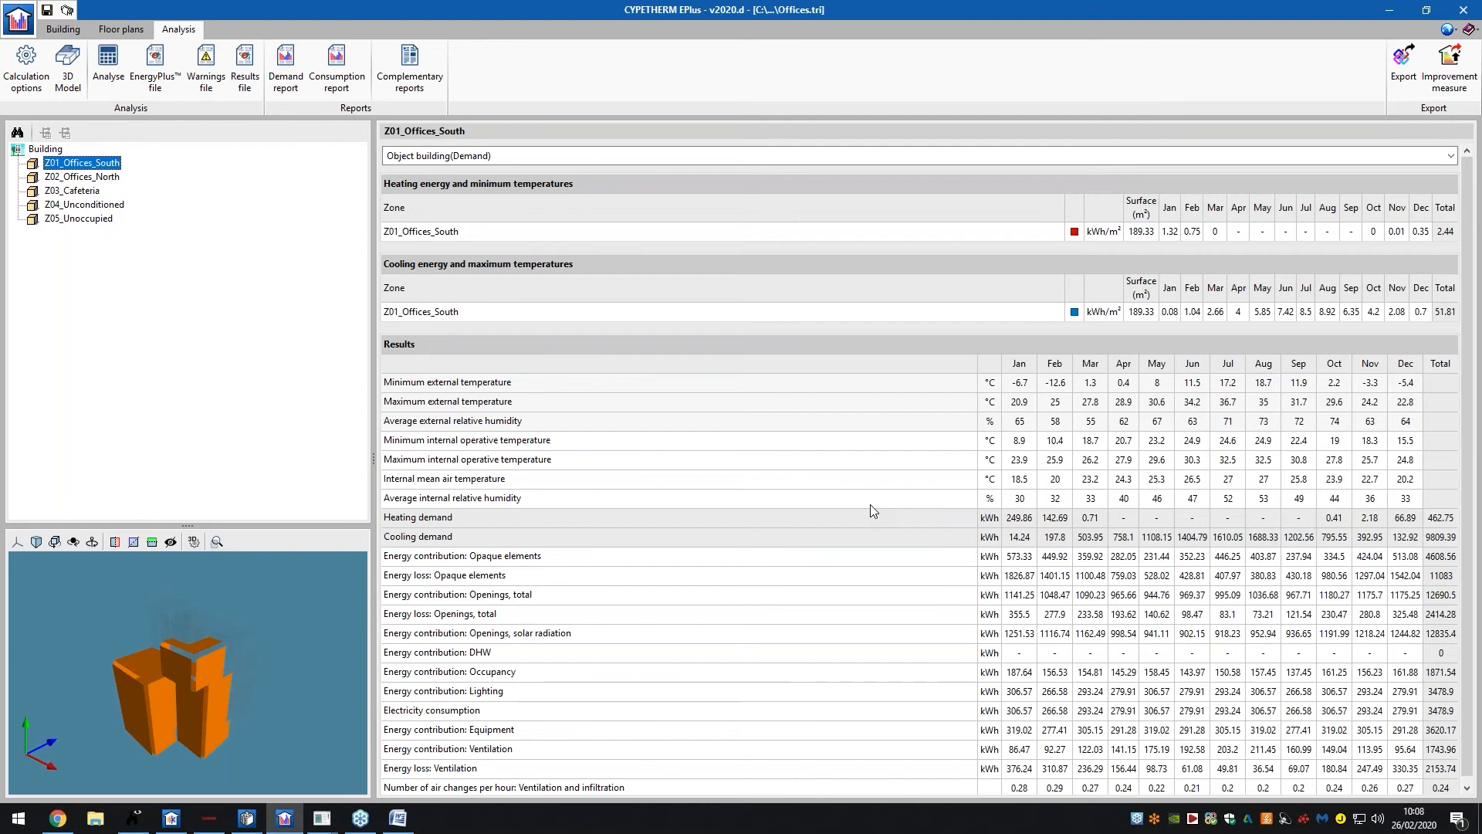
pyautogui.click(69, 828)
# Remove the HVAC chip, then filter the store by HVAC installations and Energy analysis categories
pyautogui.scroll(2, 359, 312)
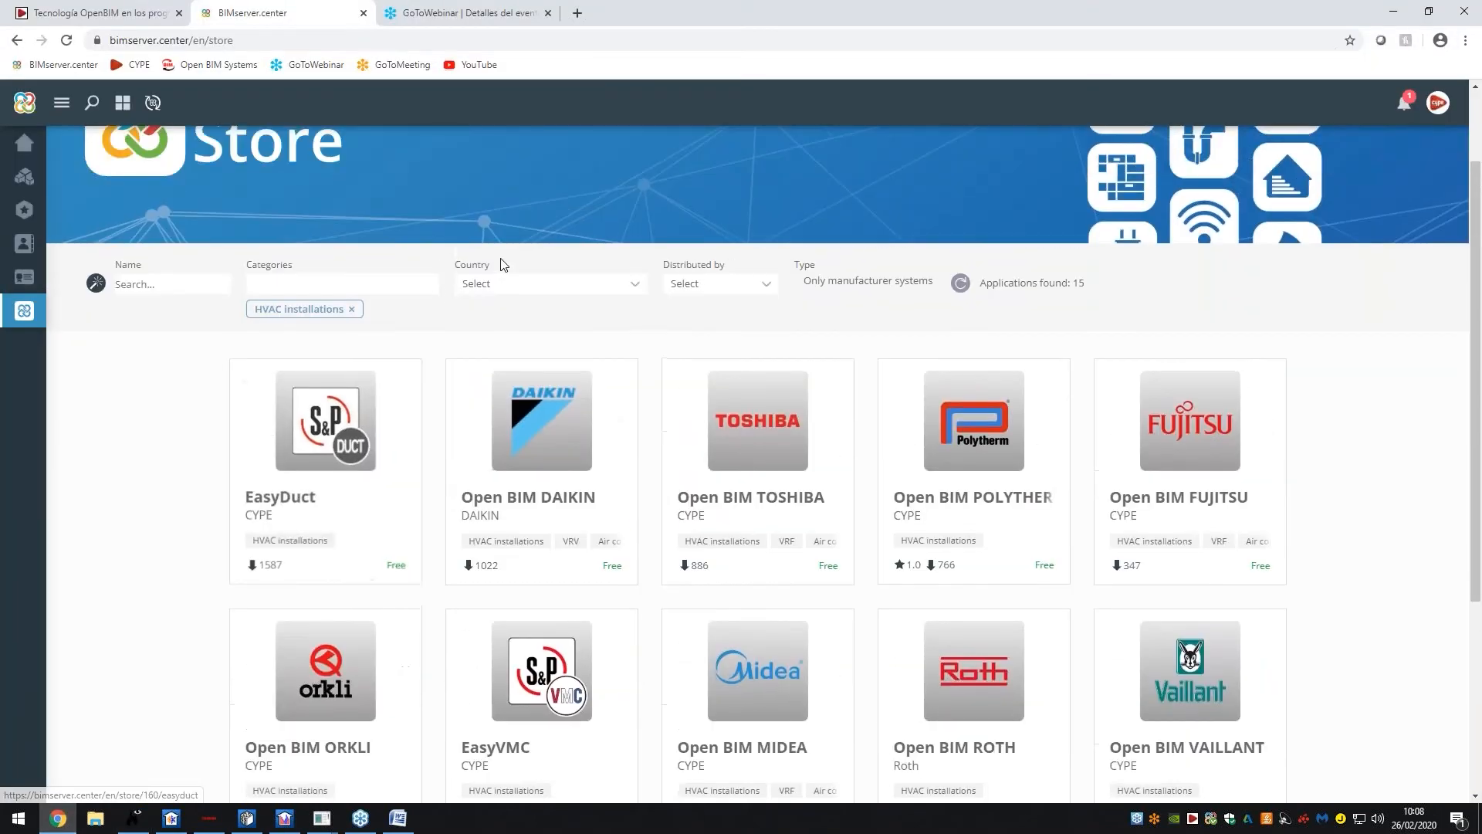
pyautogui.click(356, 309)
pyautogui.scroll(1, 331, 345)
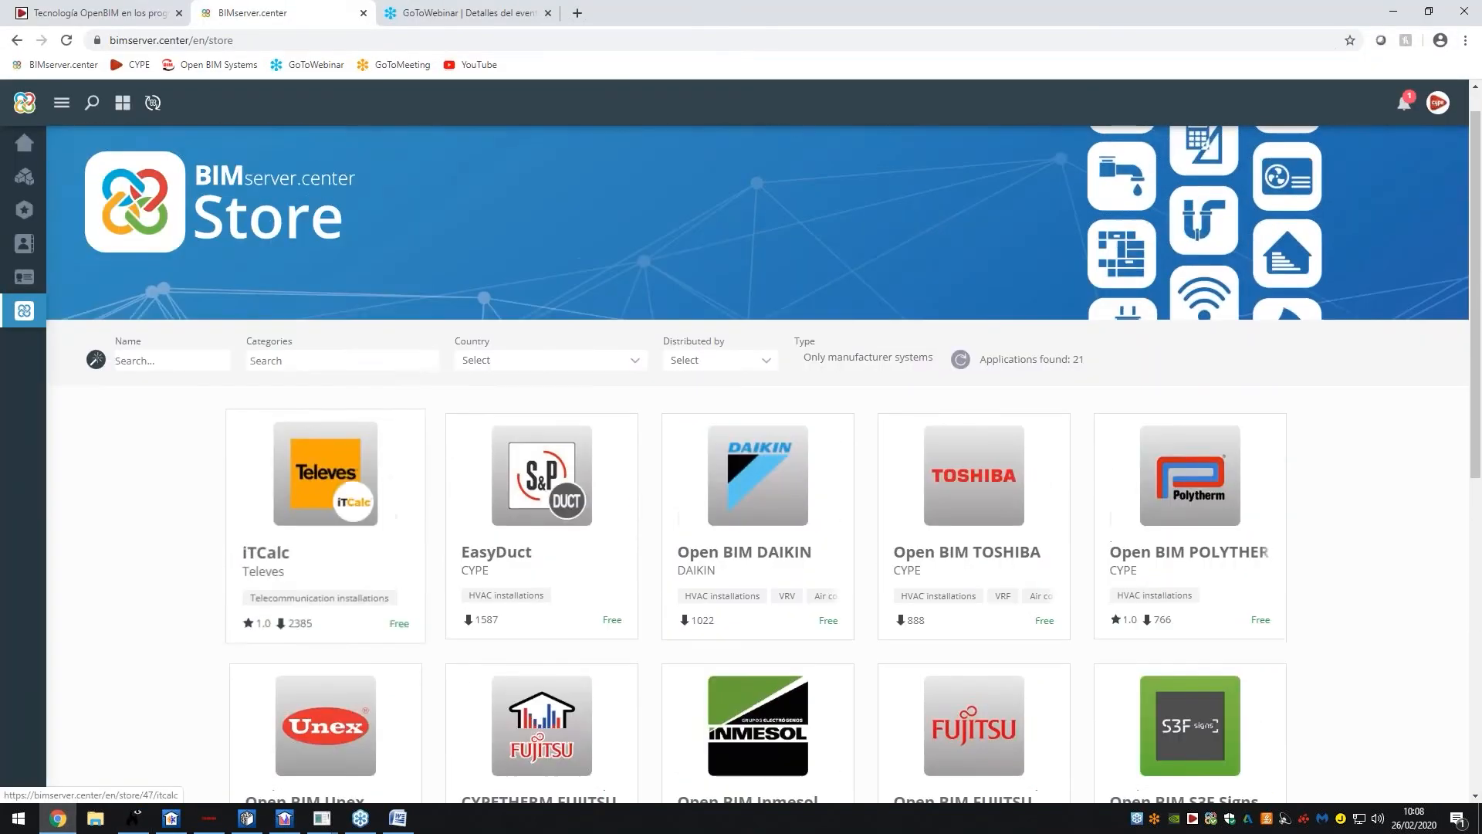
pyautogui.scroll(-2, 287, 286)
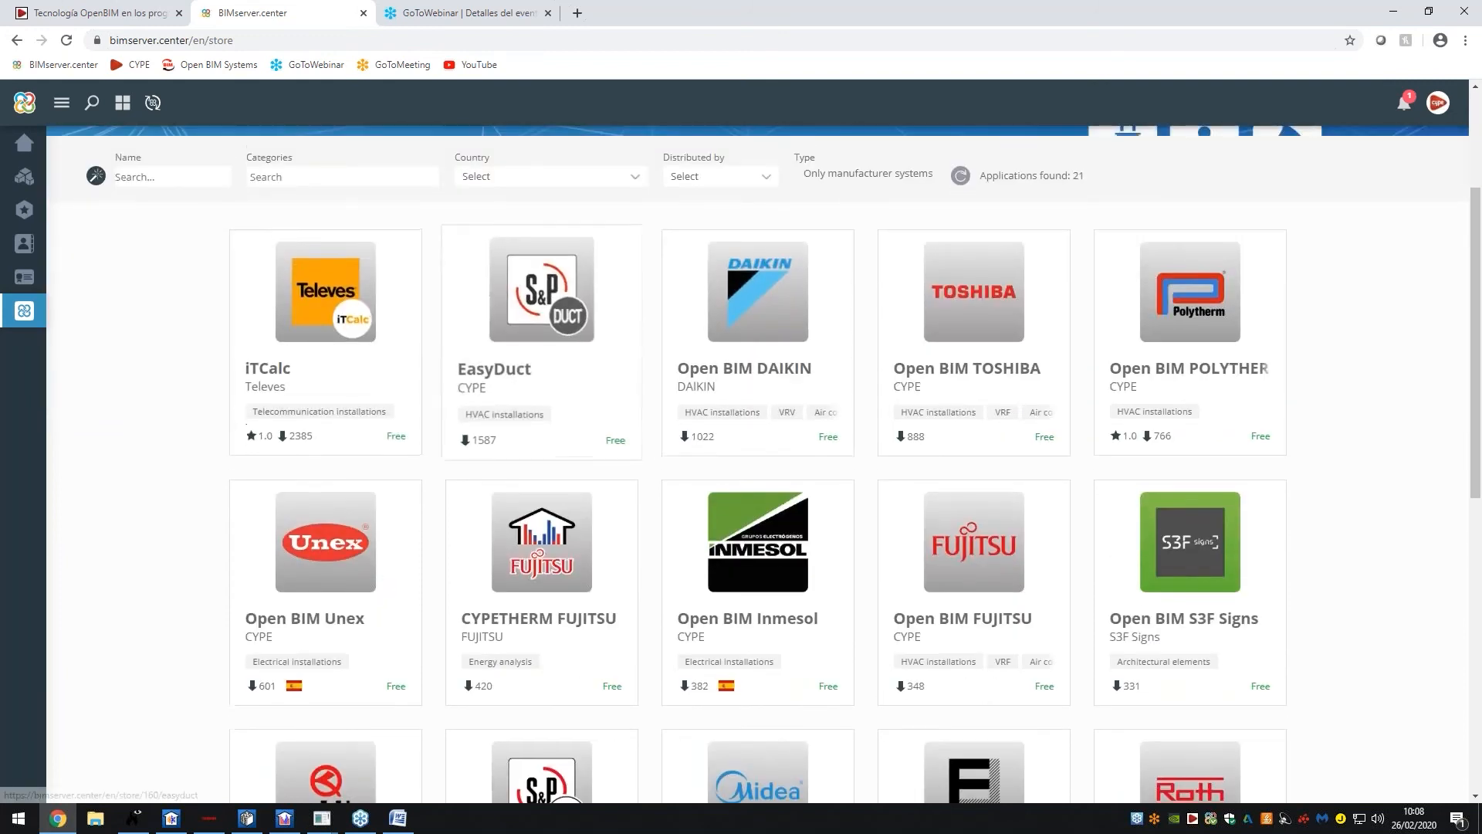
pyautogui.scroll(3, 541, 347)
pyautogui.click(332, 399)
pyautogui.click(321, 423)
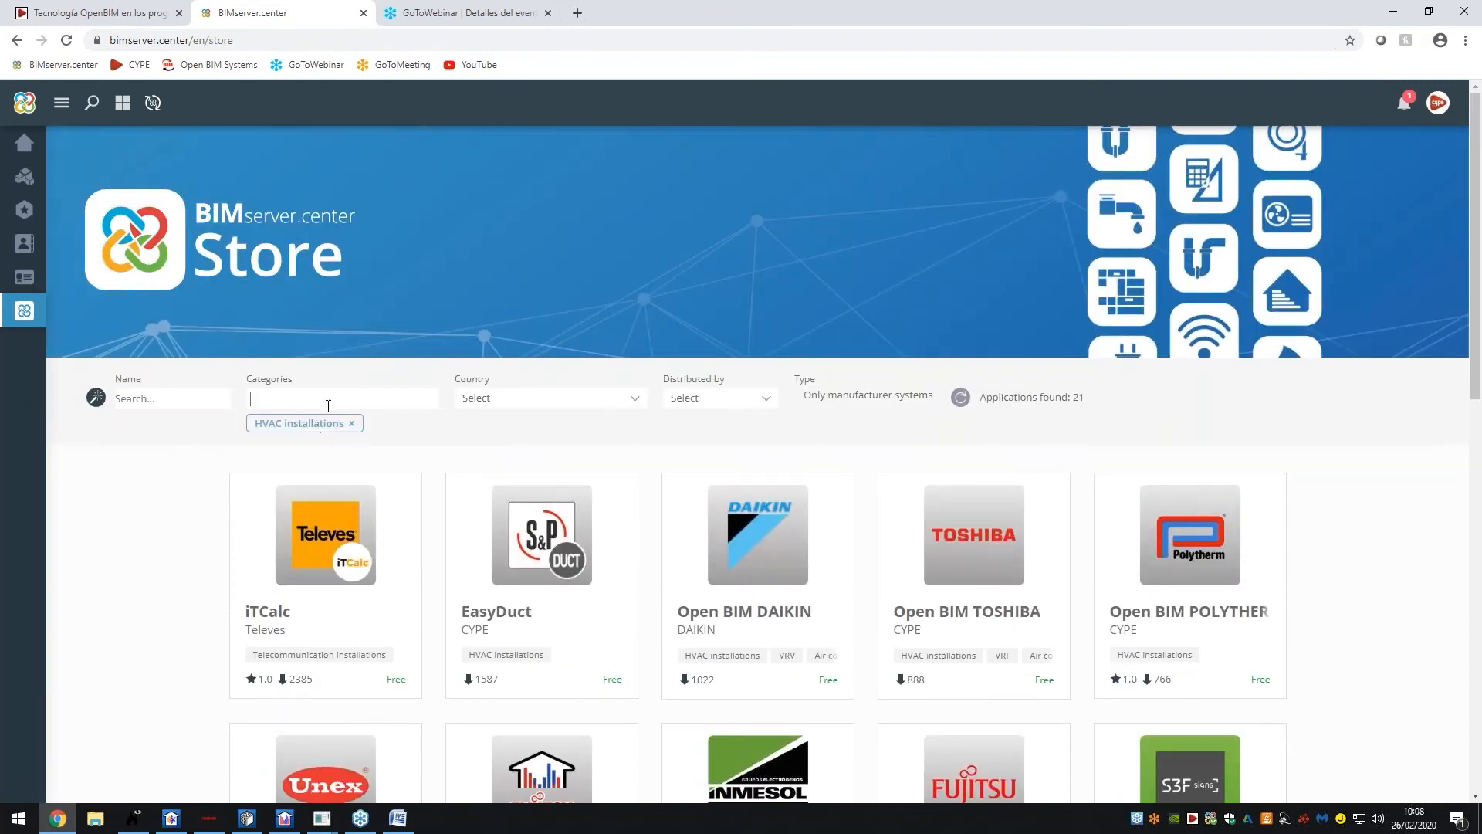
pyautogui.click(328, 401)
pyautogui.click(332, 473)
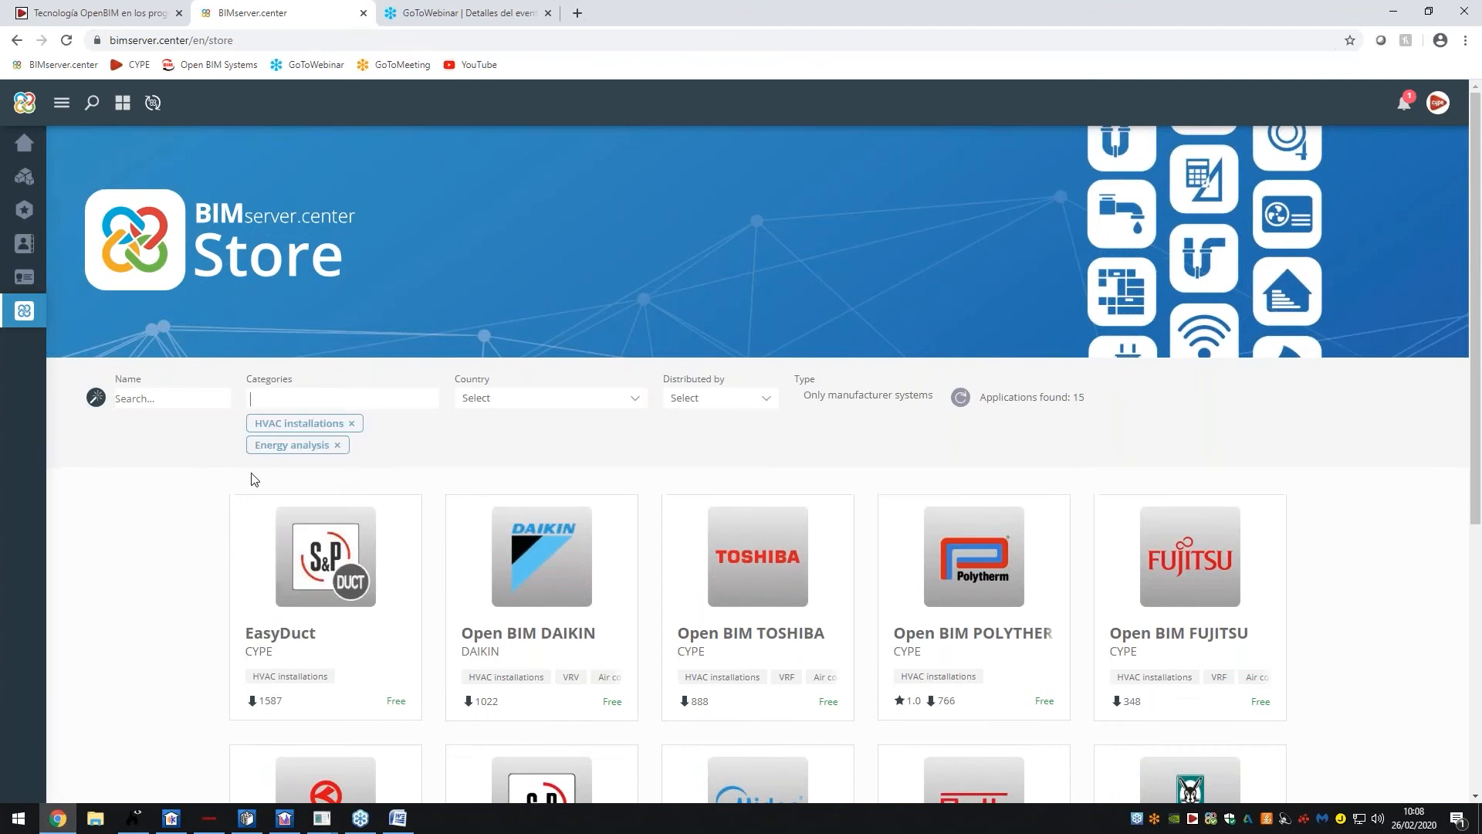
# Set Type to All applications and scroll through the 34 matching apps
pyautogui.scroll(-3, 602, 552)
pyautogui.click(880, 164)
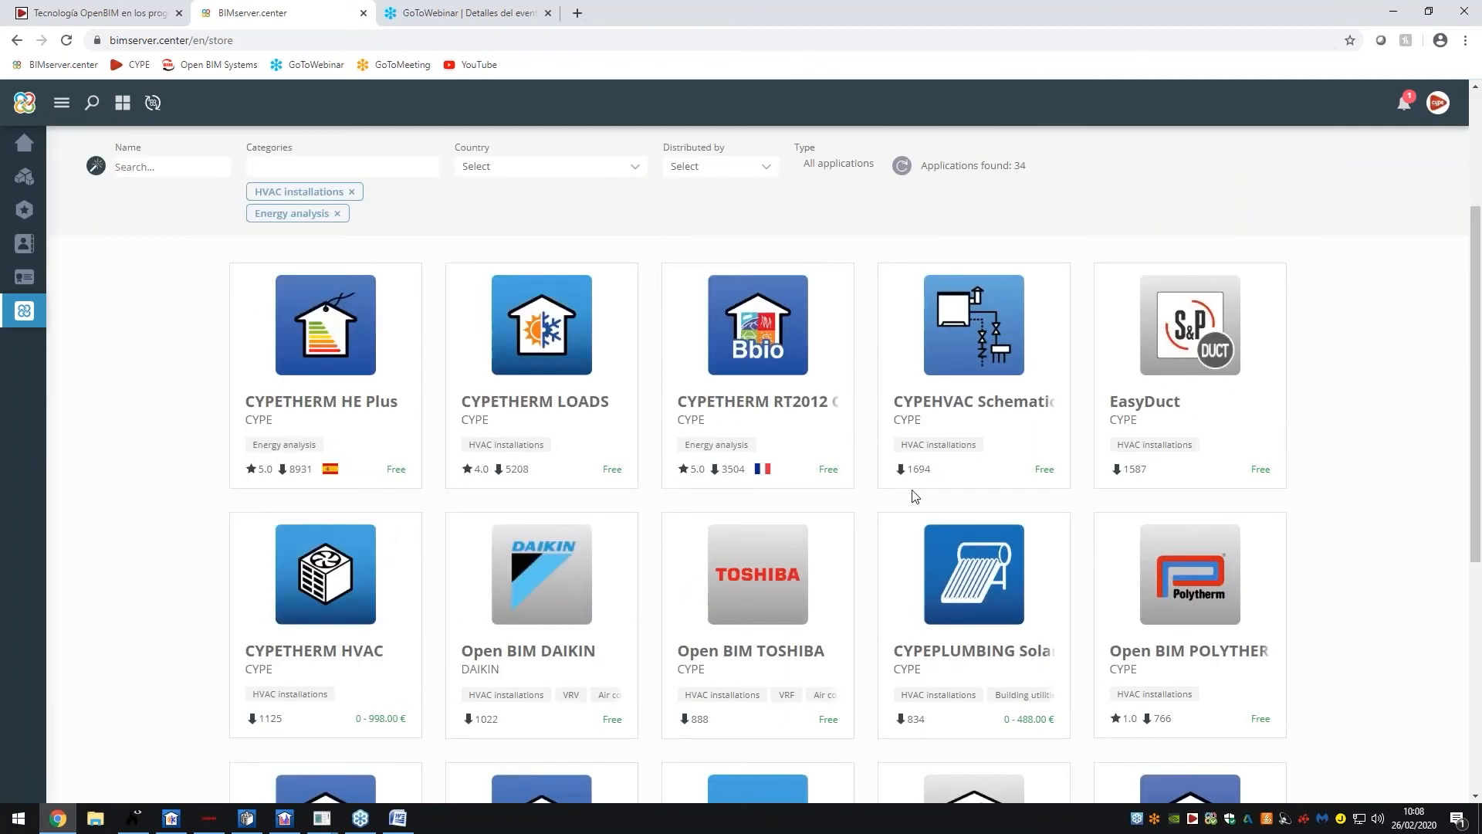
pyautogui.scroll(-8, 914, 496)
pyautogui.scroll(-3, 680, 618)
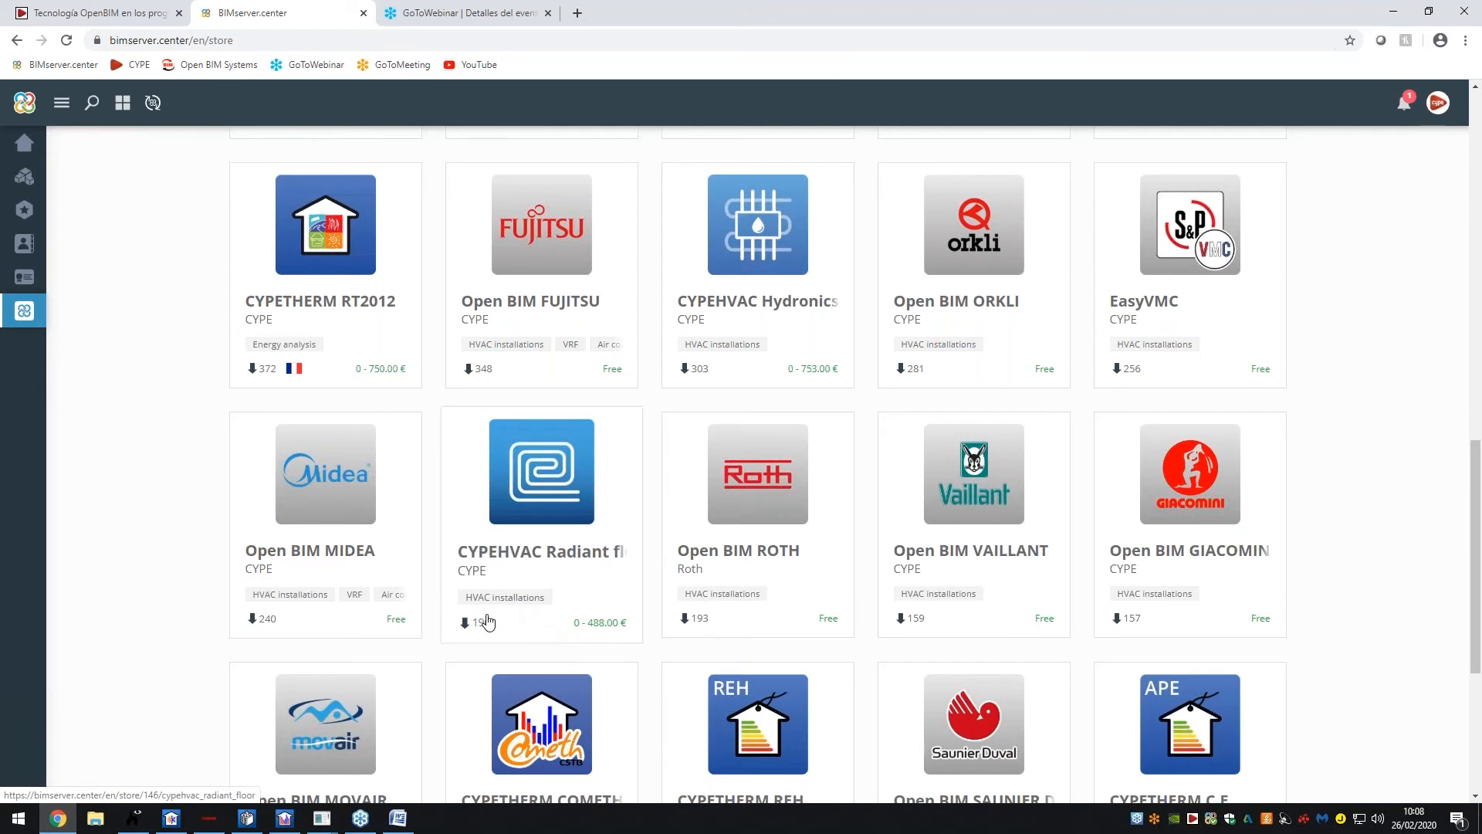
pyautogui.scroll(11, 488, 620)
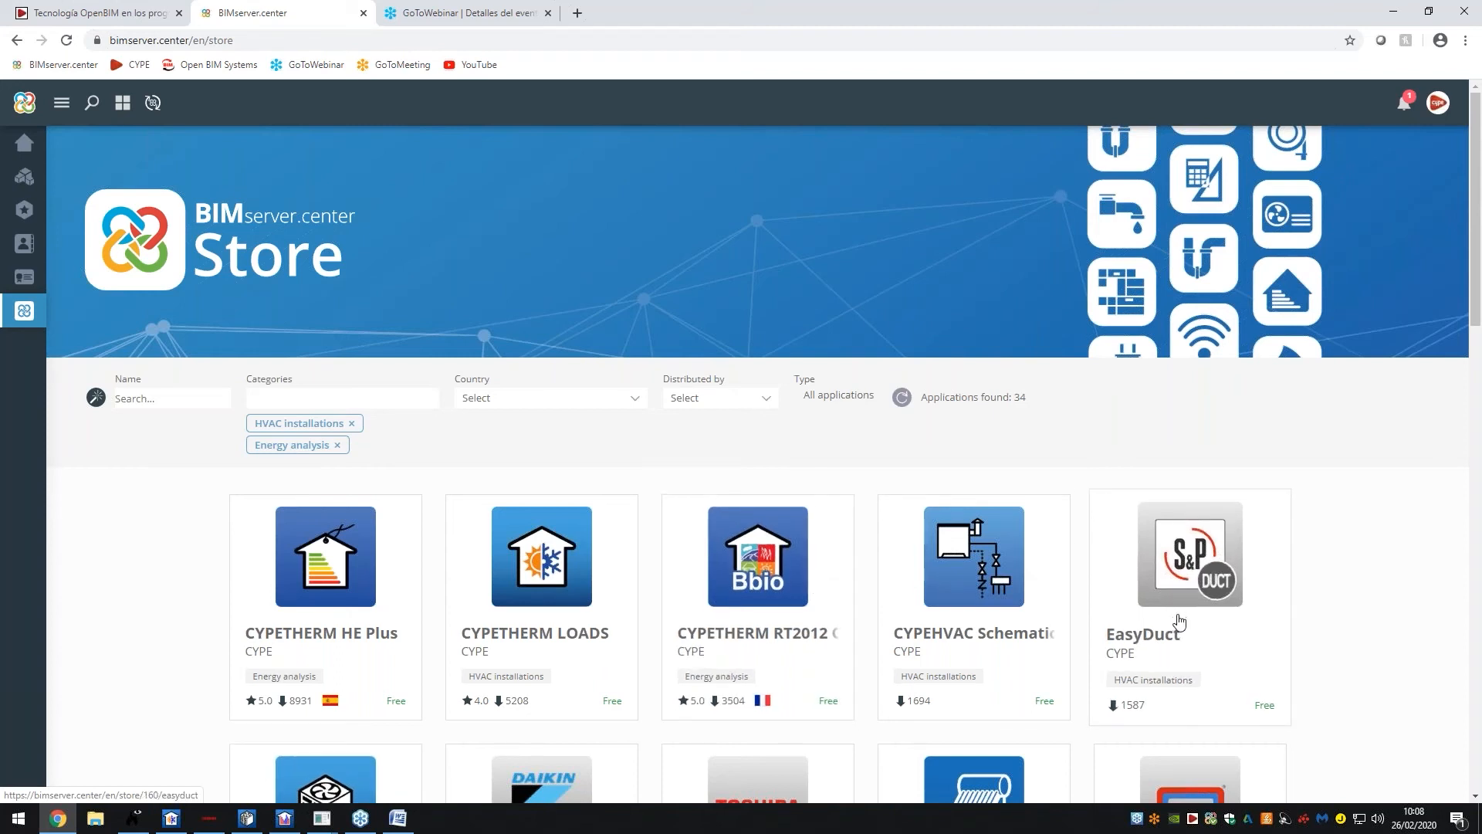
pyautogui.scroll(-2, 1019, 483)
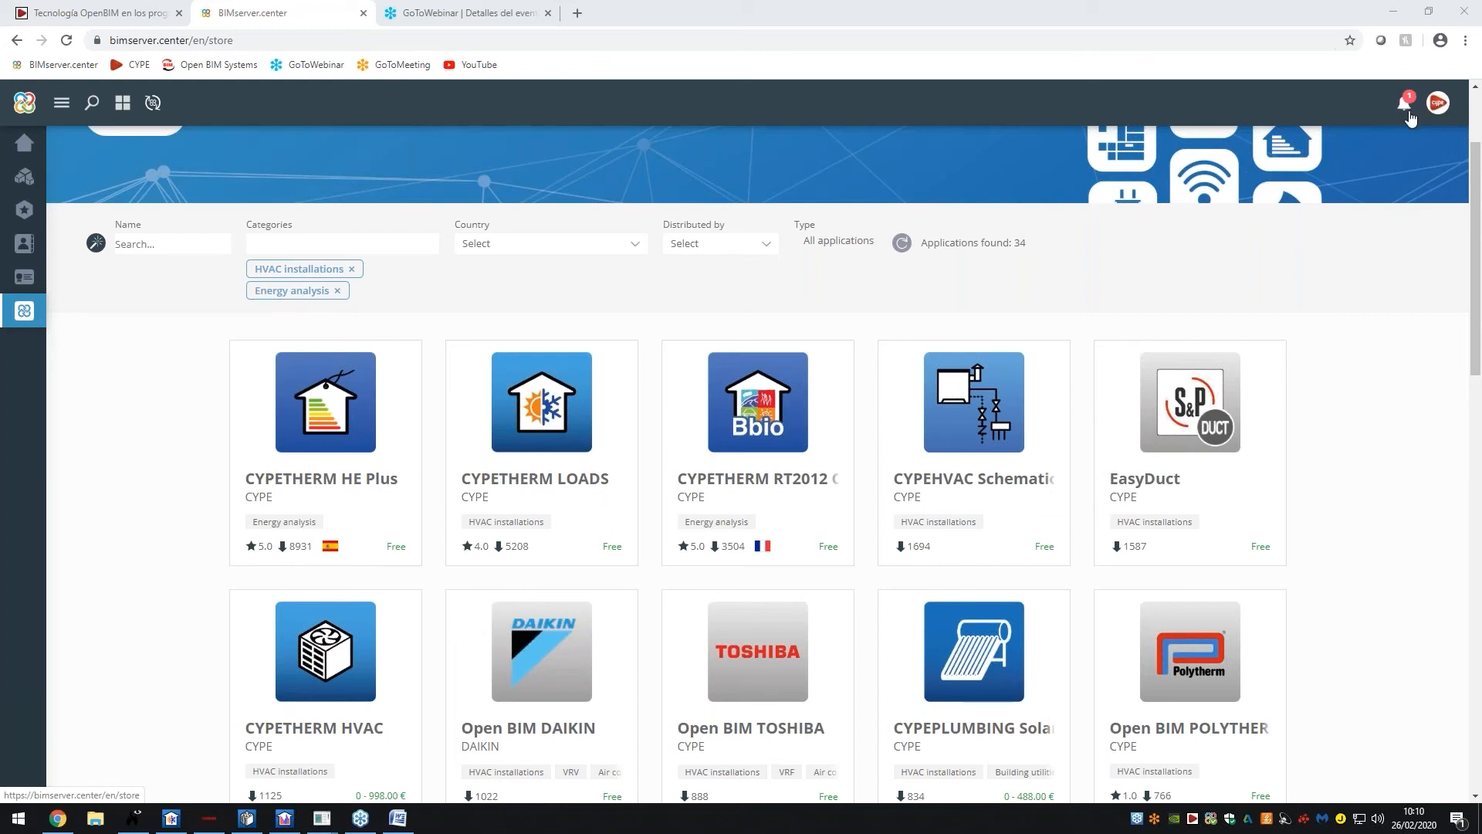
# Log out of BIMserver.center and strip the logout part from the address to reach the home page
pyautogui.click(1437, 103)
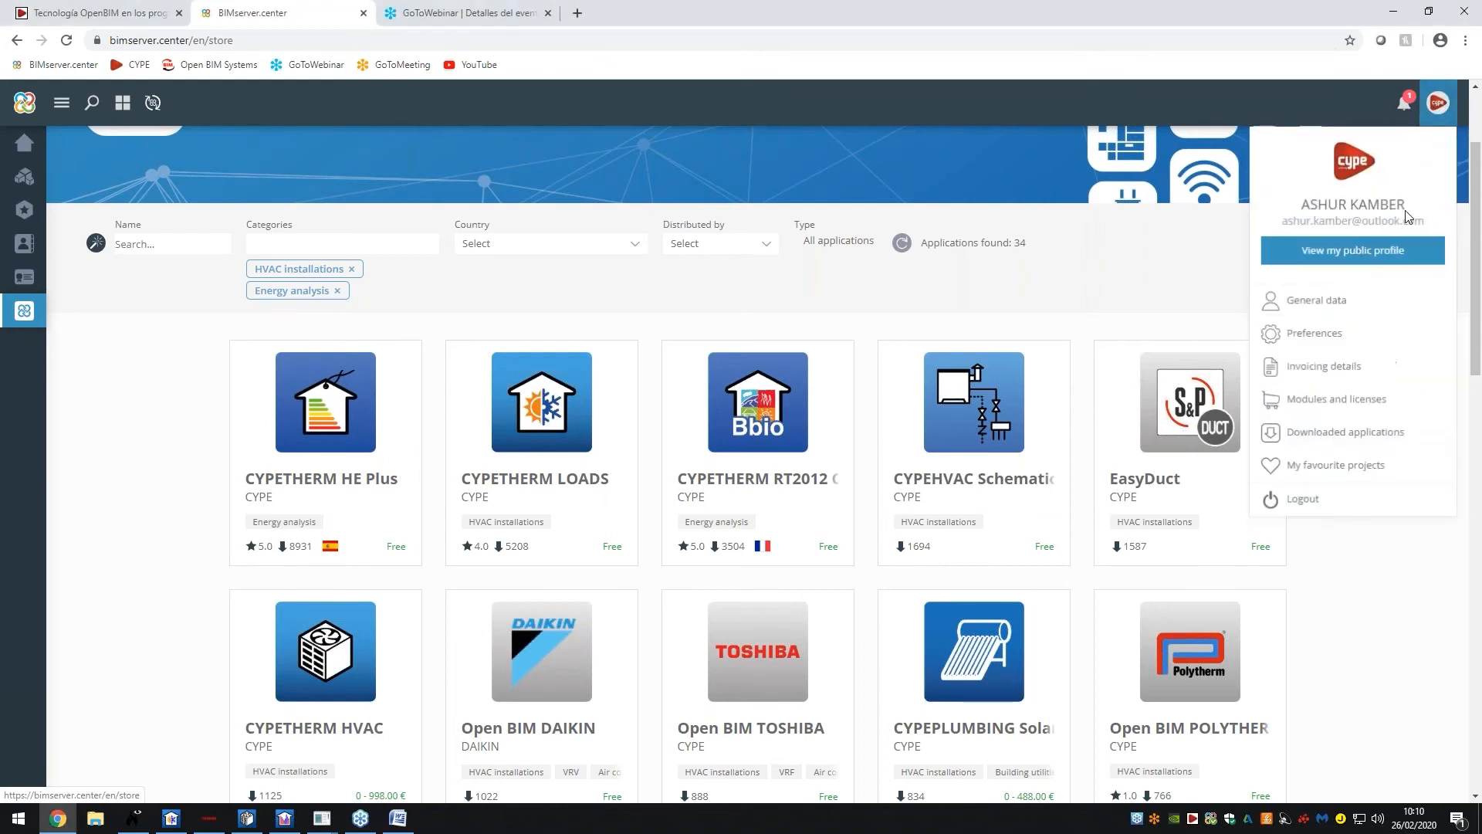
pyautogui.click(1303, 499)
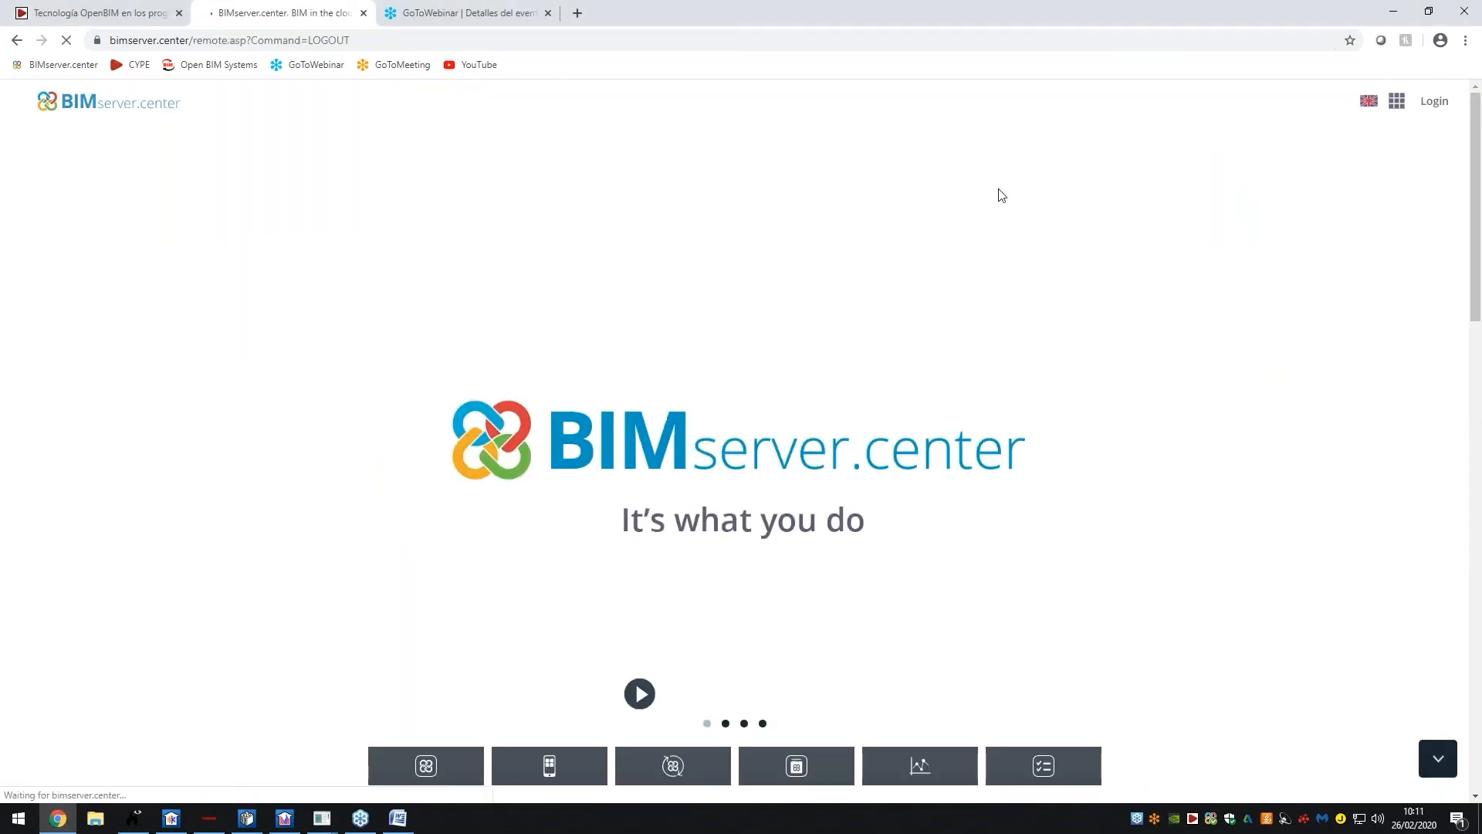
pyautogui.click(197, 42)
pyautogui.doubleClick(195, 42)
pyautogui.moveTo(195, 42); pyautogui.dragTo(116, 40)
pyautogui.click(203, 40)
pyautogui.moveTo(229, 40); pyautogui.dragTo(451, 41)
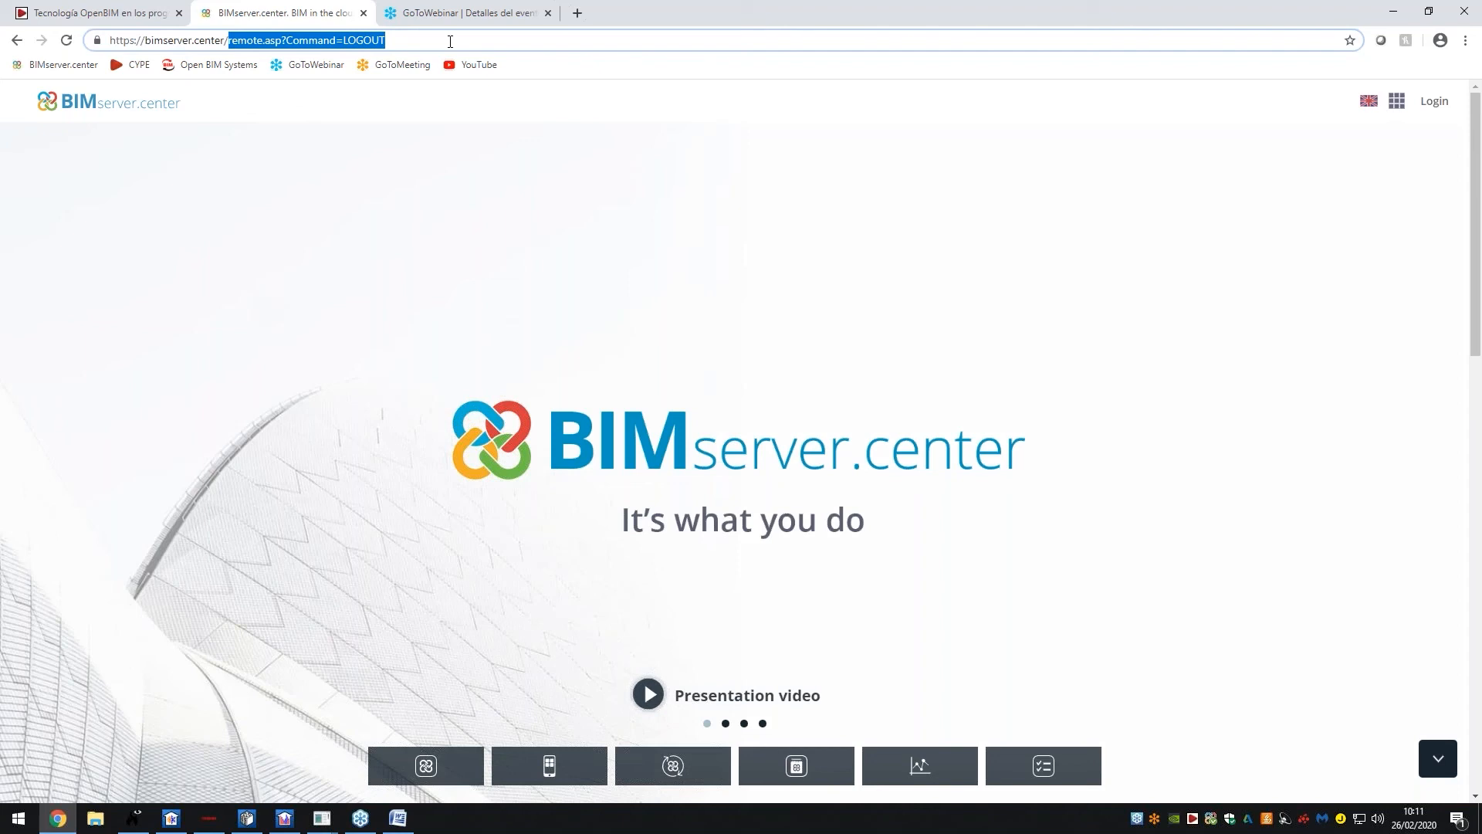
pyautogui.press('BackSpace')
pyautogui.press('BackSpace')
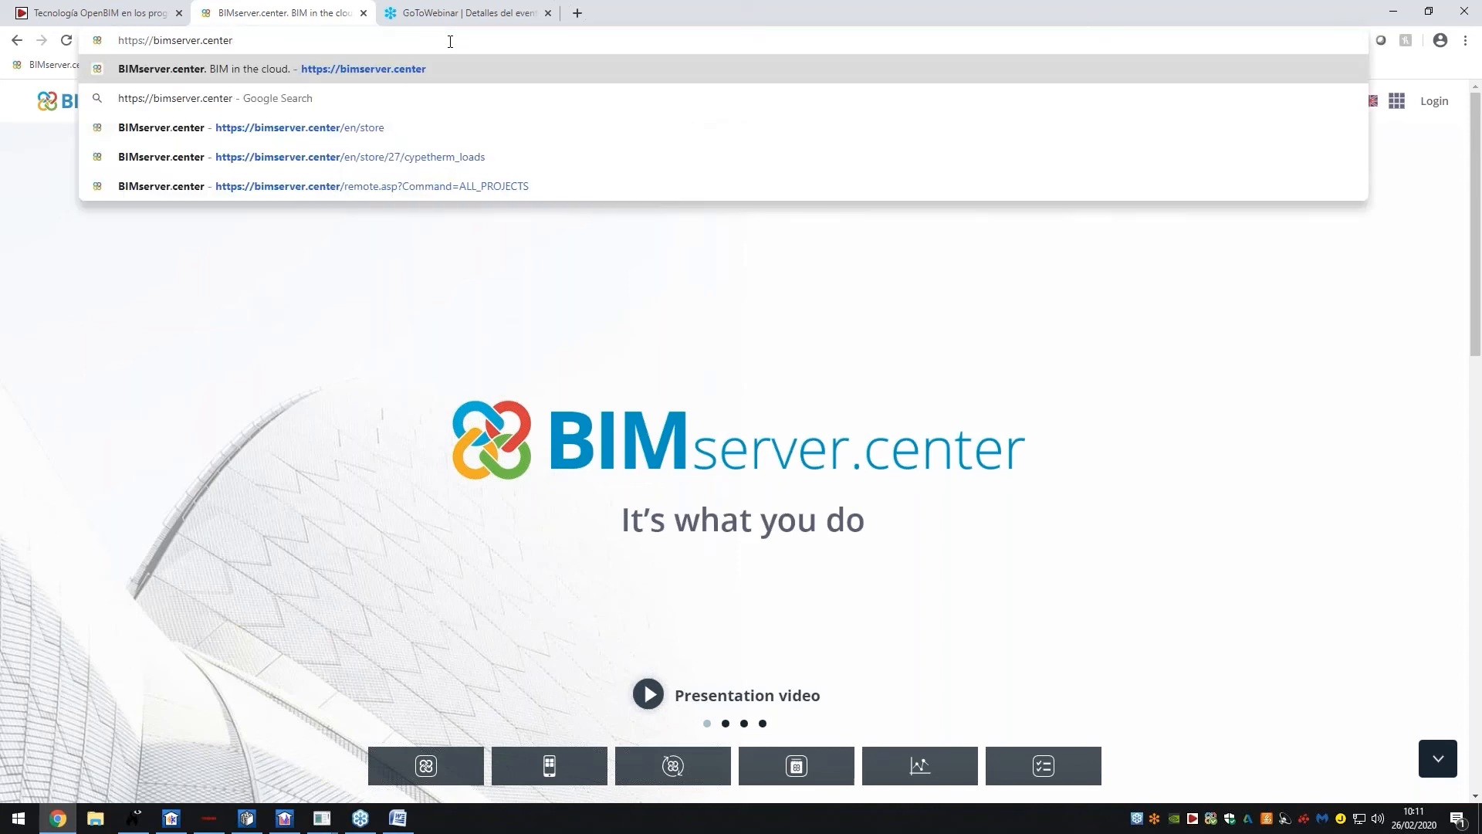
pyautogui.press('Return')
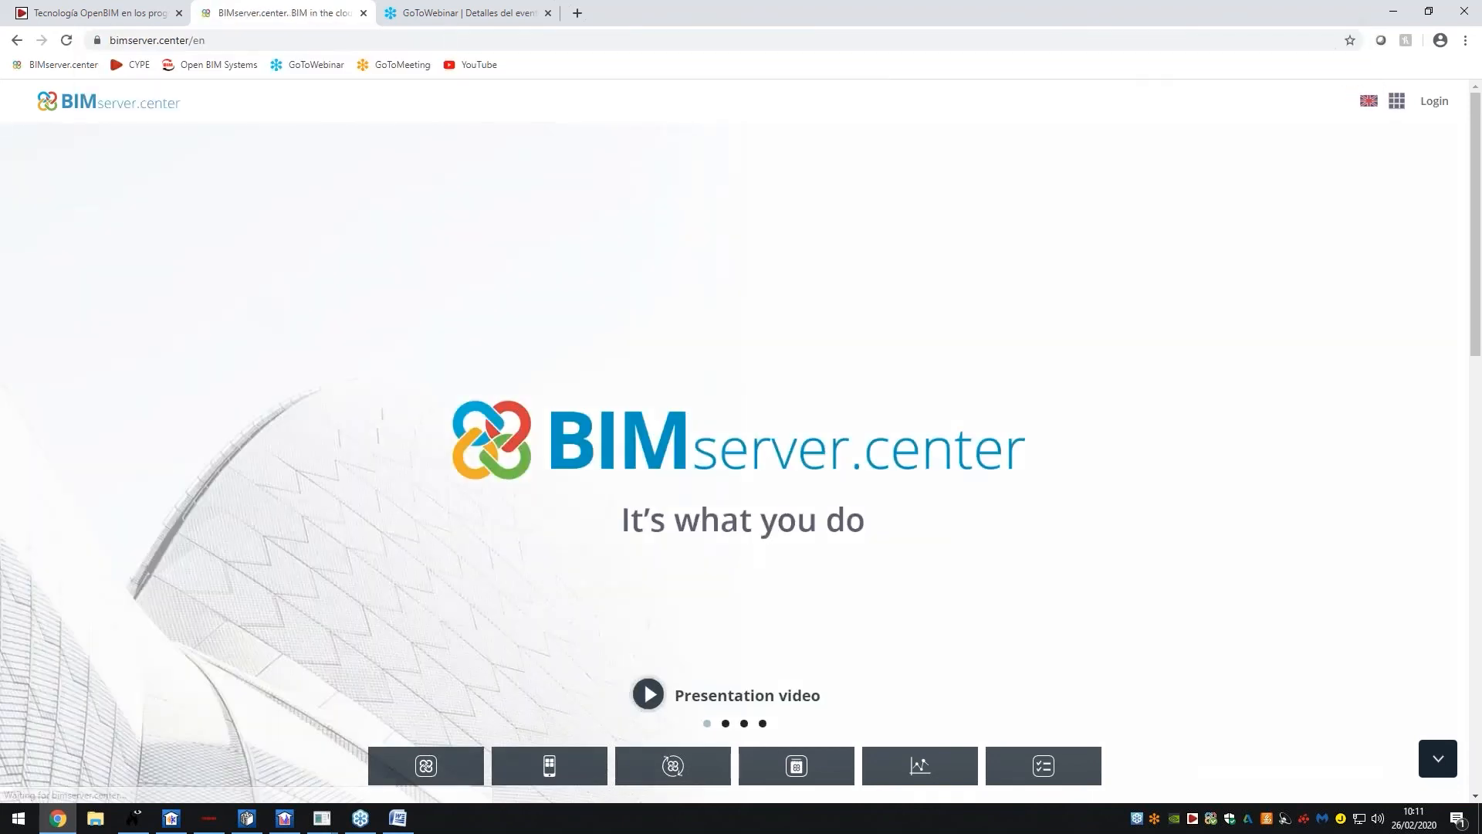
# Open the login form, try the registration form briefly, then go back to sign-in
pyautogui.click(1438, 102)
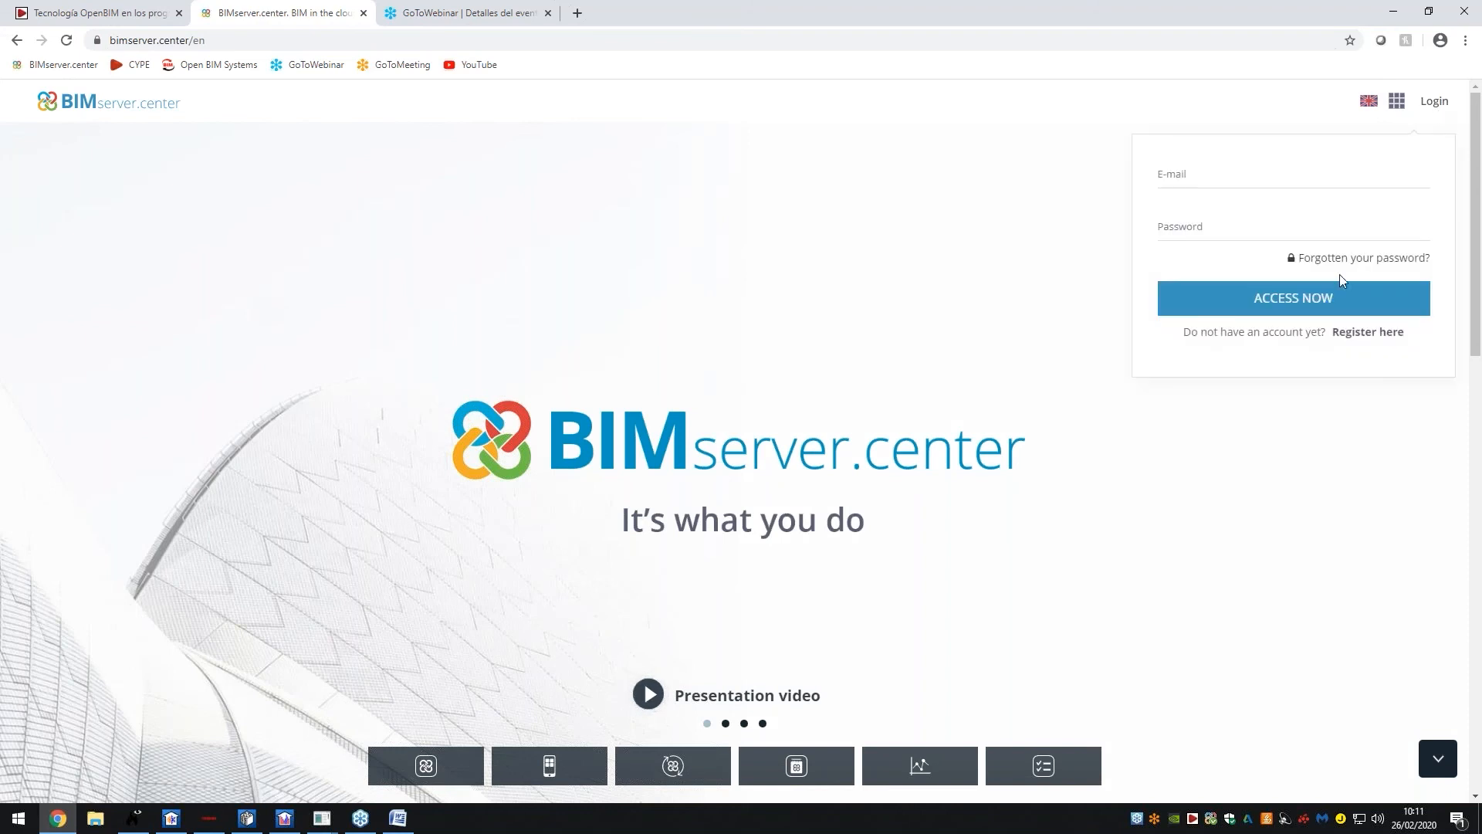
pyautogui.click(1372, 333)
pyautogui.click(1231, 269)
pyautogui.click(1231, 346)
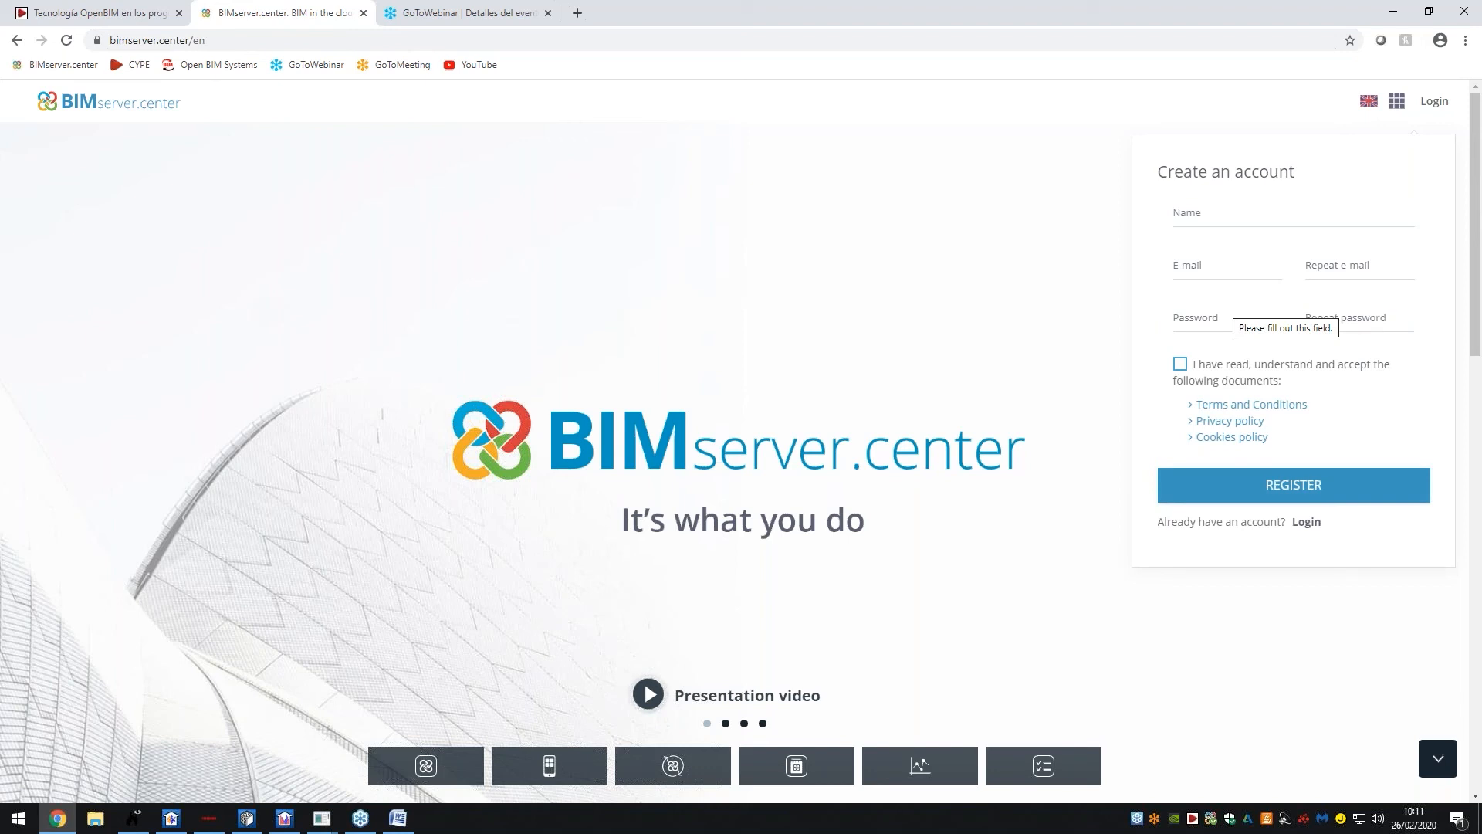
pyautogui.click(1435, 108)
pyautogui.click(1424, 108)
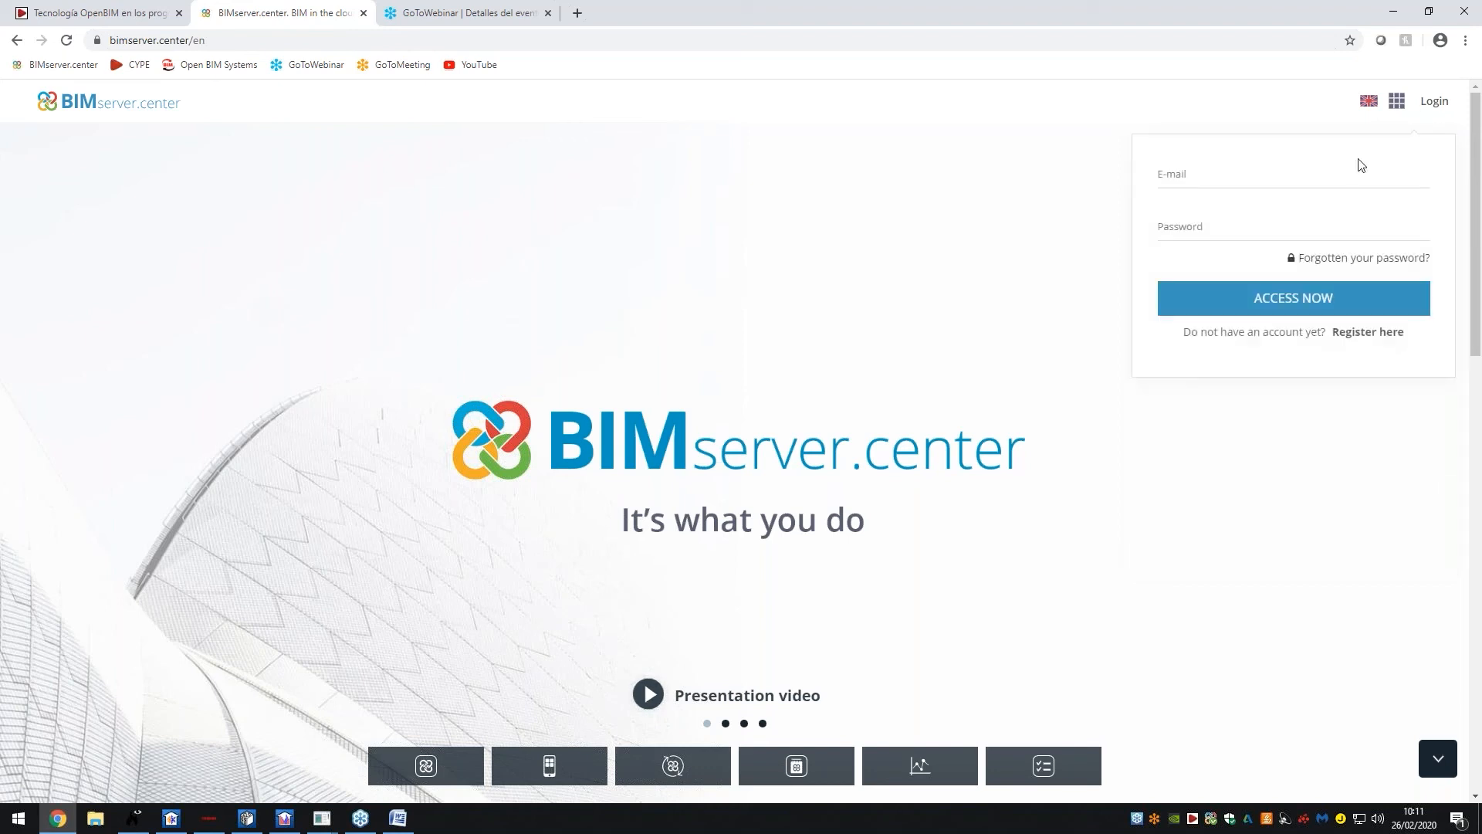
# Sign in with the saved account e-mail and the account password
pyautogui.click(1338, 175)
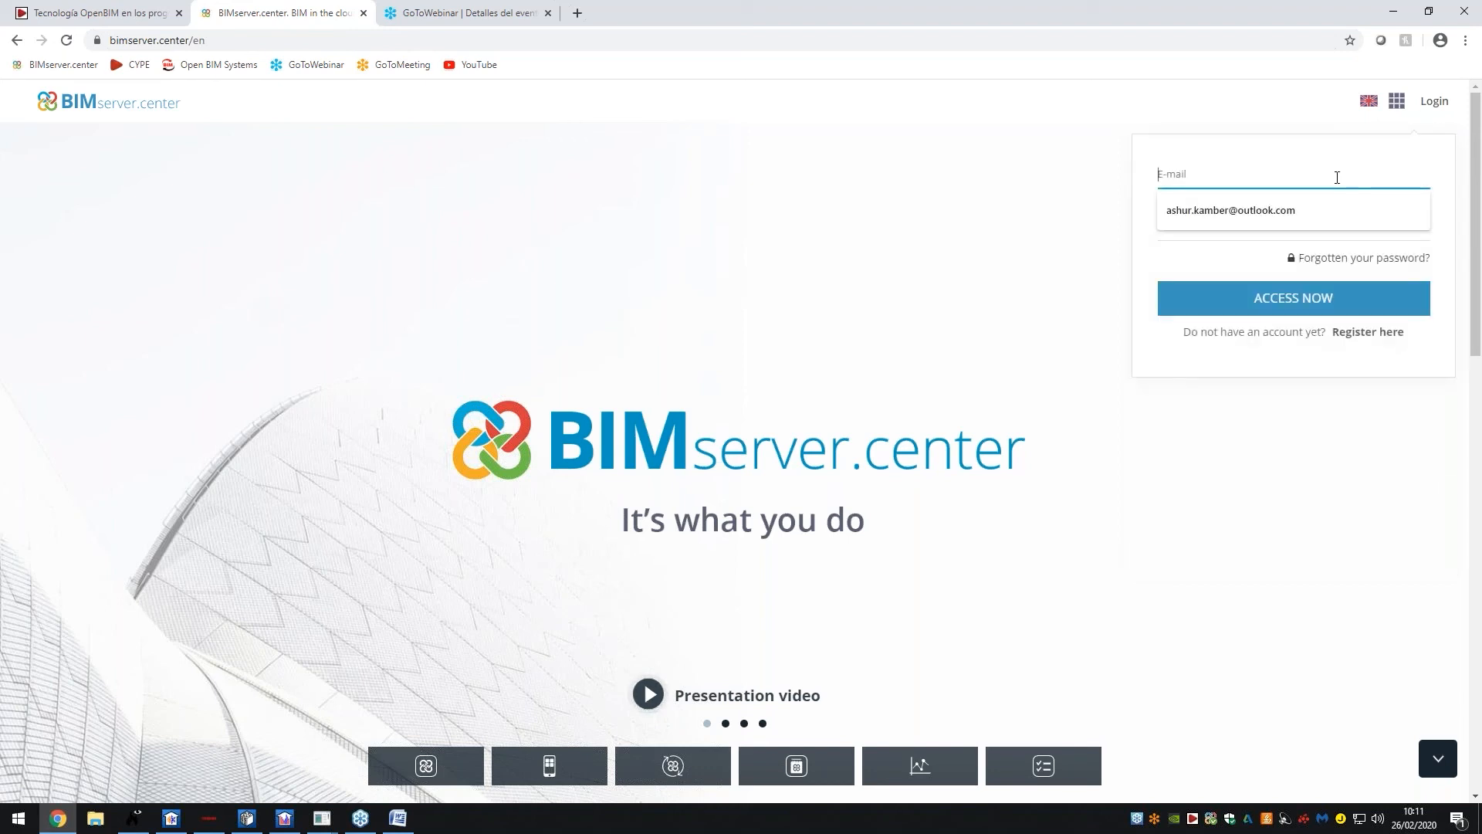
pyautogui.click(1310, 208)
pyautogui.click(1282, 231)
pyautogui.write('••••••••')
pyautogui.press('BackSpace')
pyautogui.press('BackSpace')
pyautogui.press('BackSpace')
pyautogui.press('BackSpace')
pyautogui.press('BackSpace')
pyautogui.write('•••••••••')
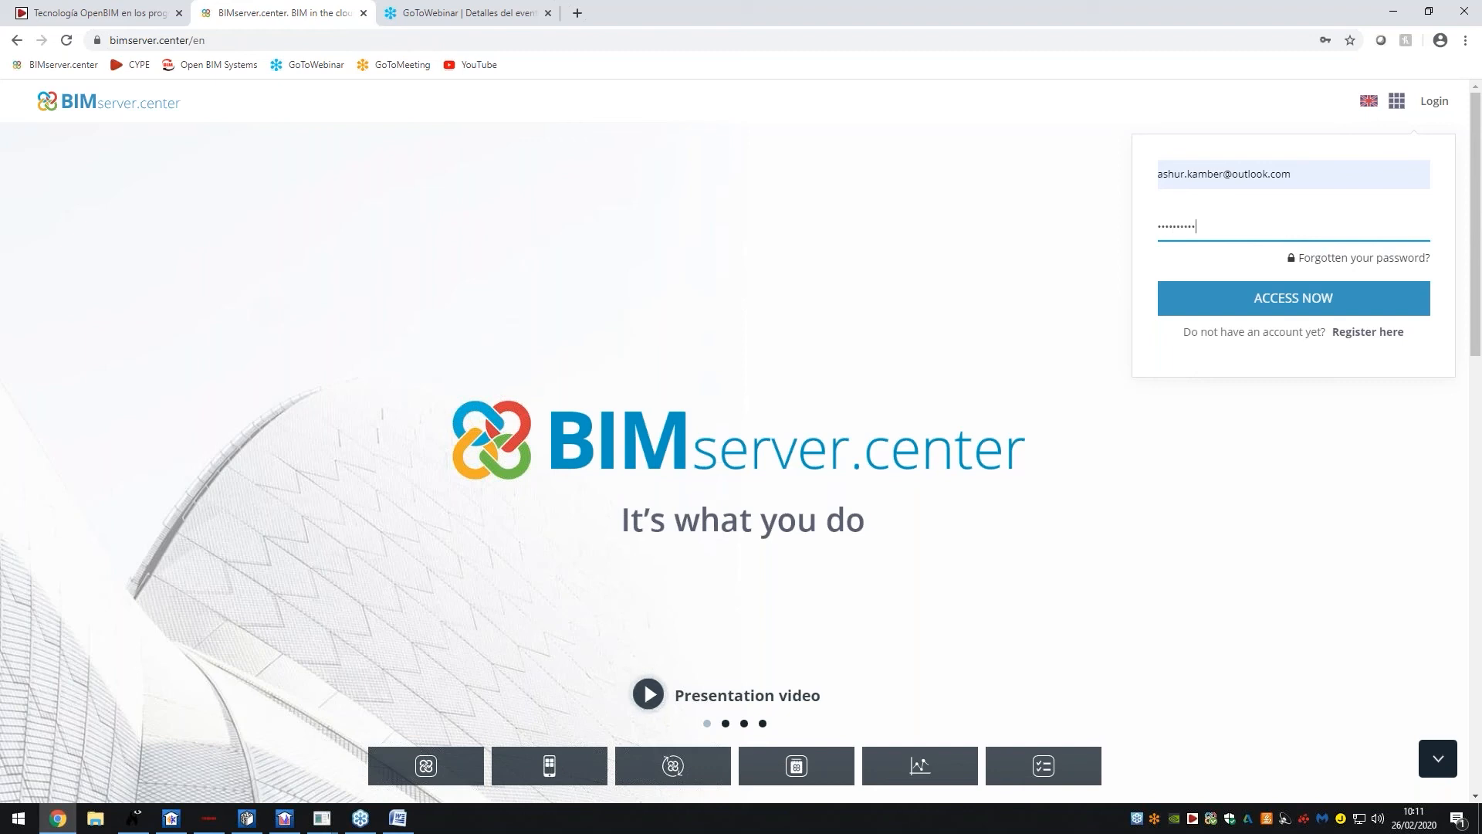
pyautogui.press('Return')
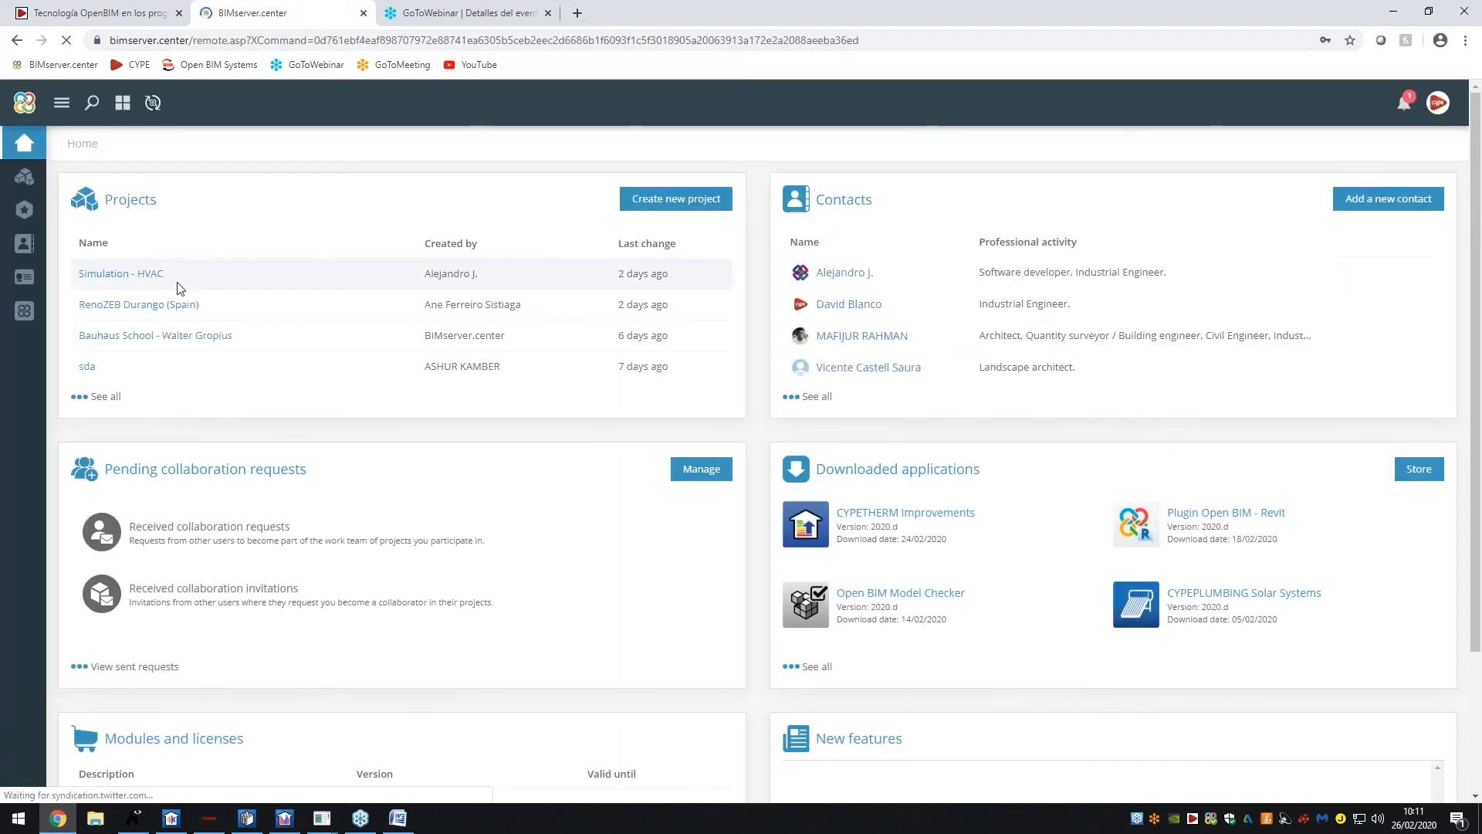
# Open the Store and filter it to HVAC installations apps
pyautogui.click(35, 311)
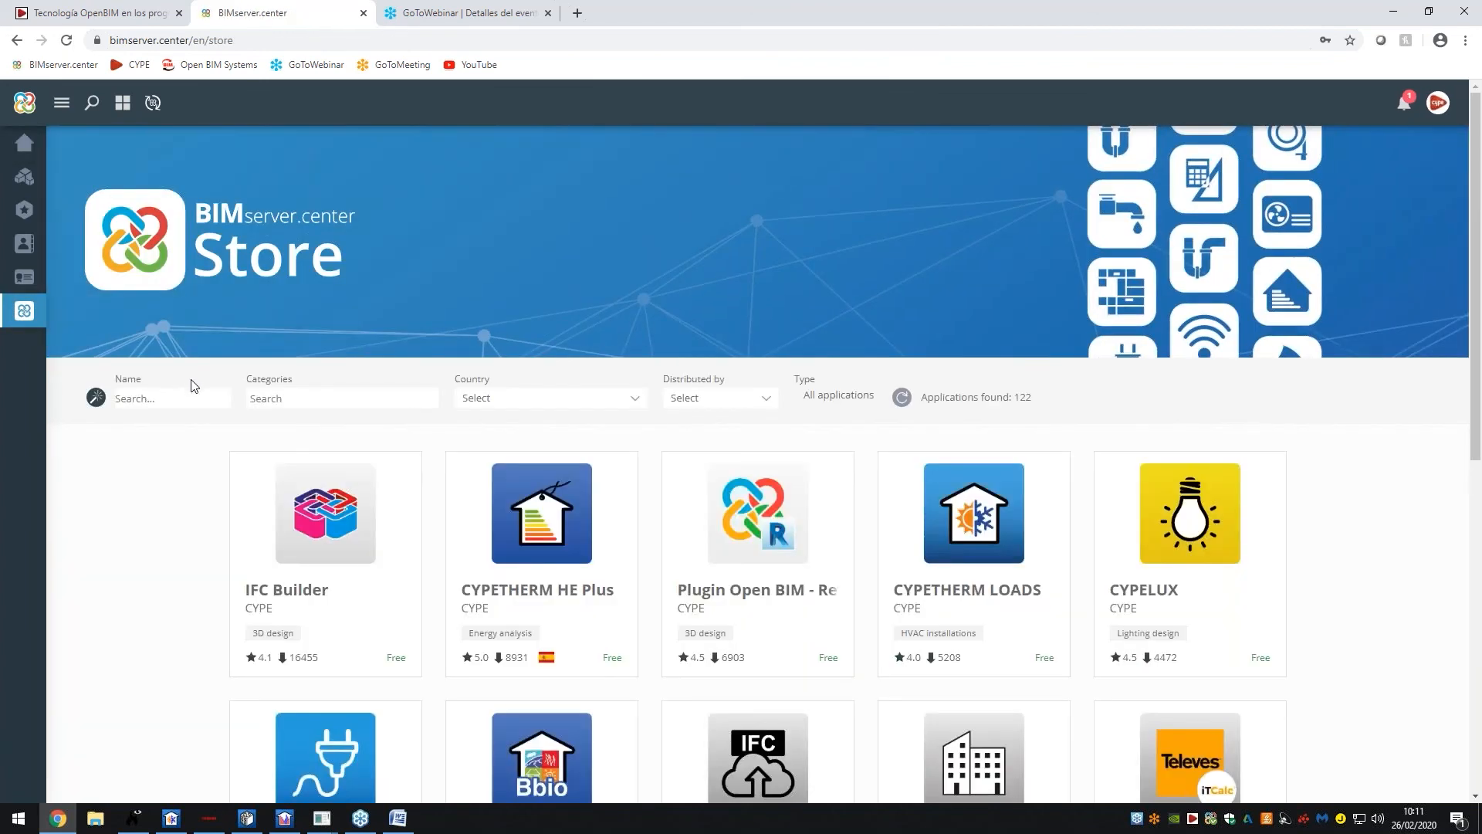
pyautogui.click(328, 401)
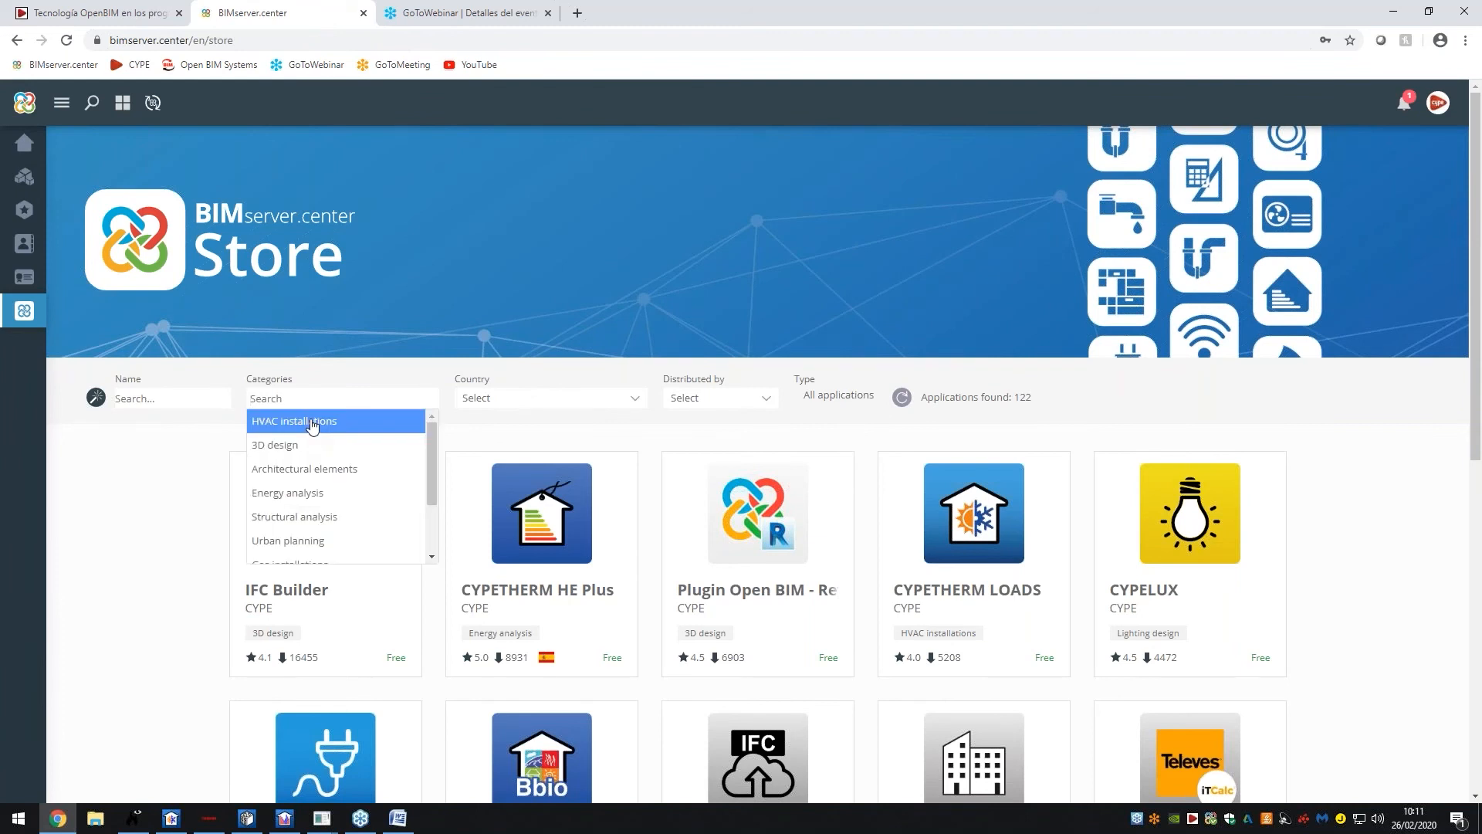
pyautogui.click(302, 423)
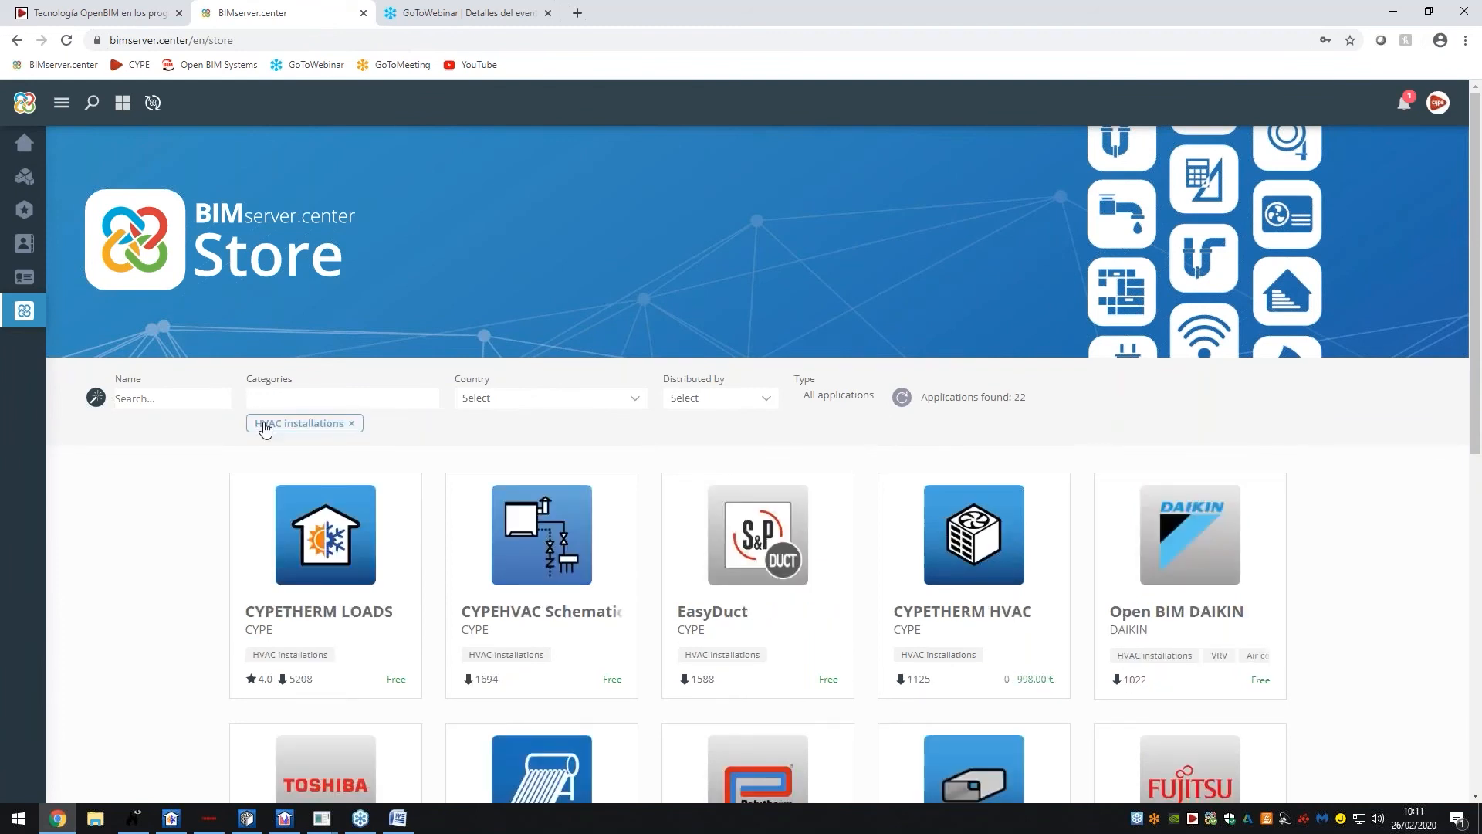
pyautogui.scroll(-2, 265, 424)
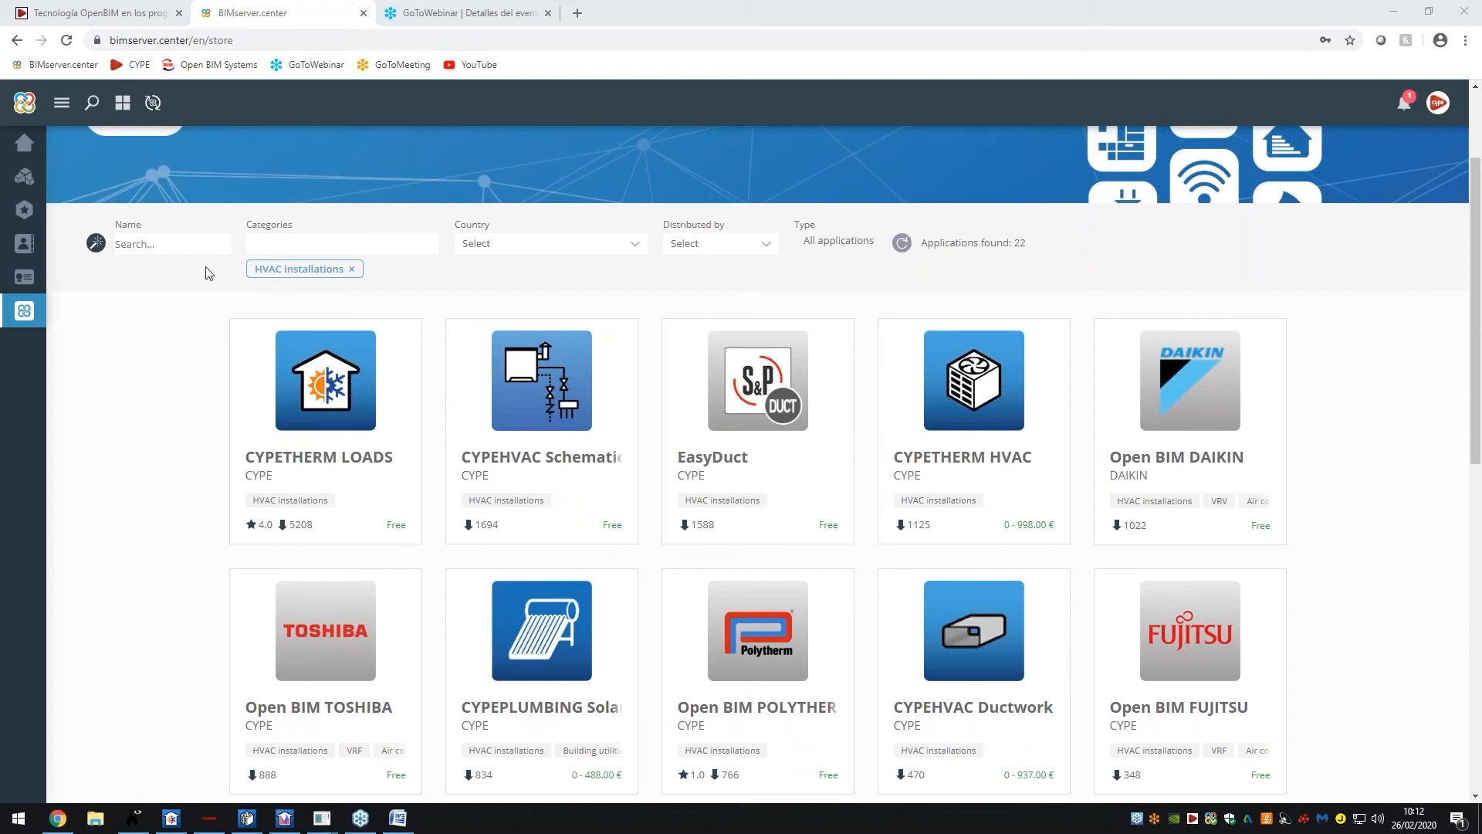
# Remove the HVAC installations filter and scroll through all 122 applications
pyautogui.click(353, 270)
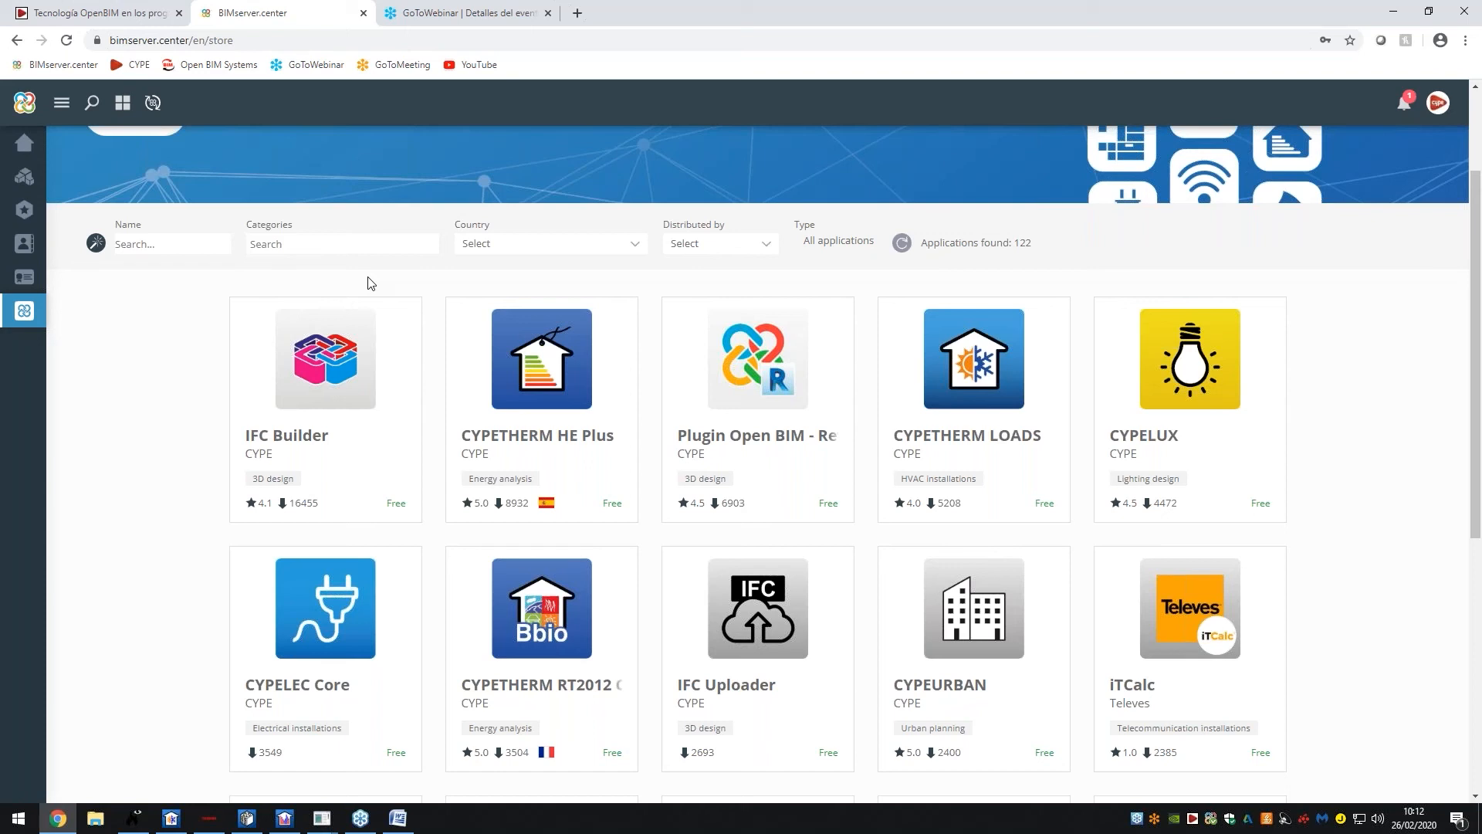
pyautogui.scroll(-3, 888, 402)
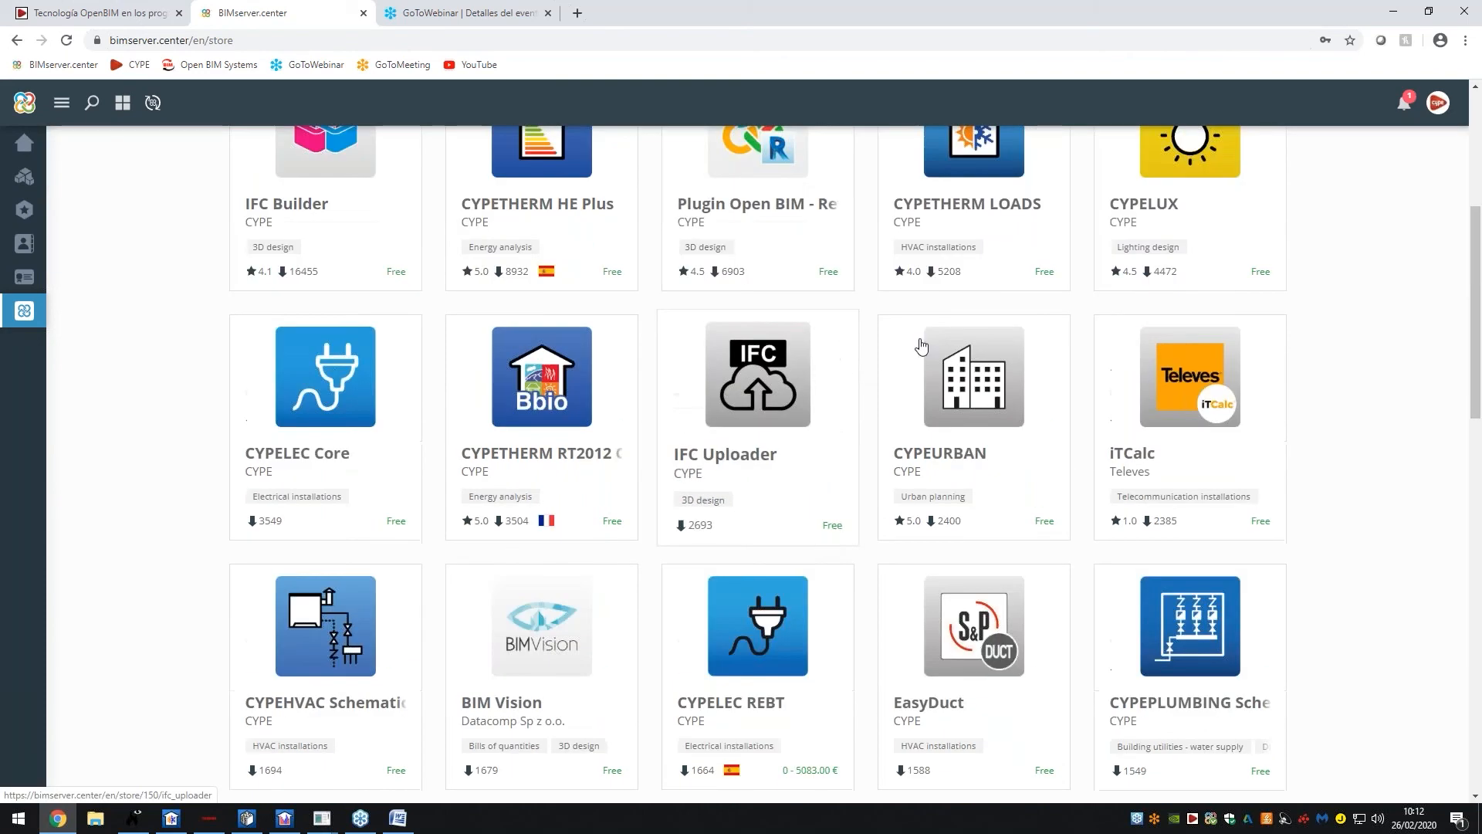
pyautogui.scroll(-5, 921, 346)
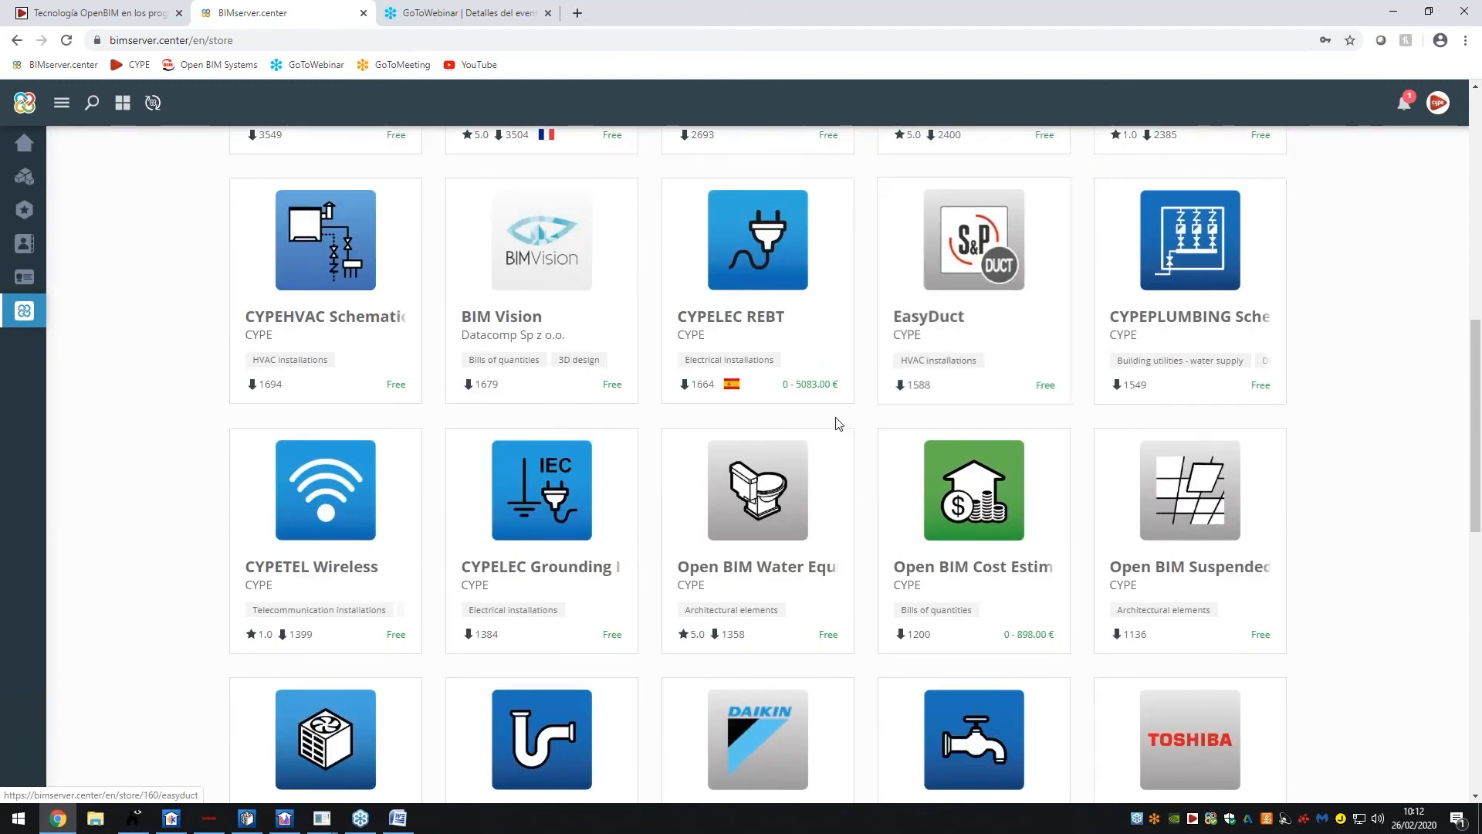
pyautogui.scroll(-8, 850, 440)
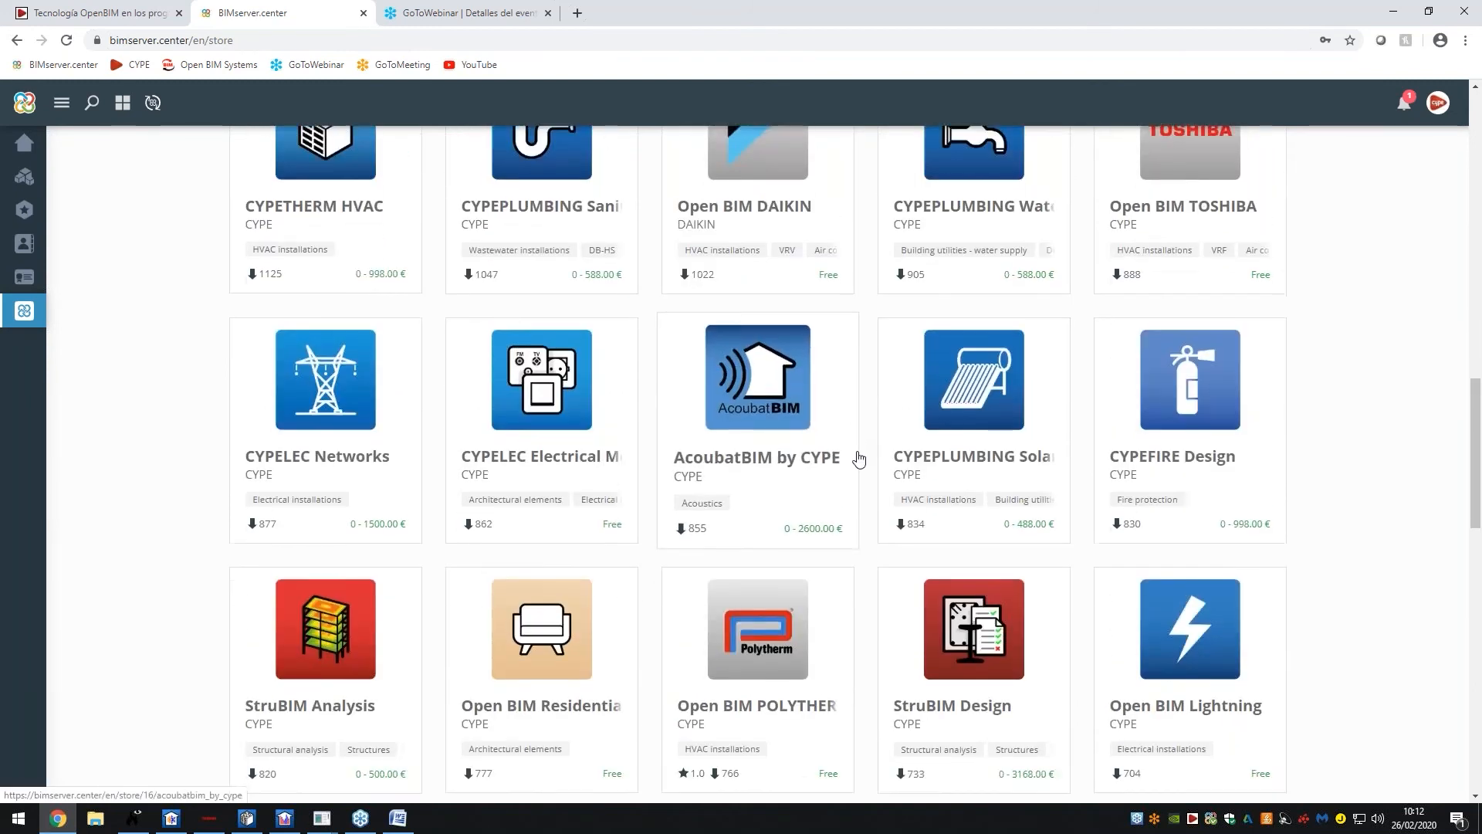
pyautogui.scroll(-5, 859, 458)
pyautogui.scroll(20, 1106, 449)
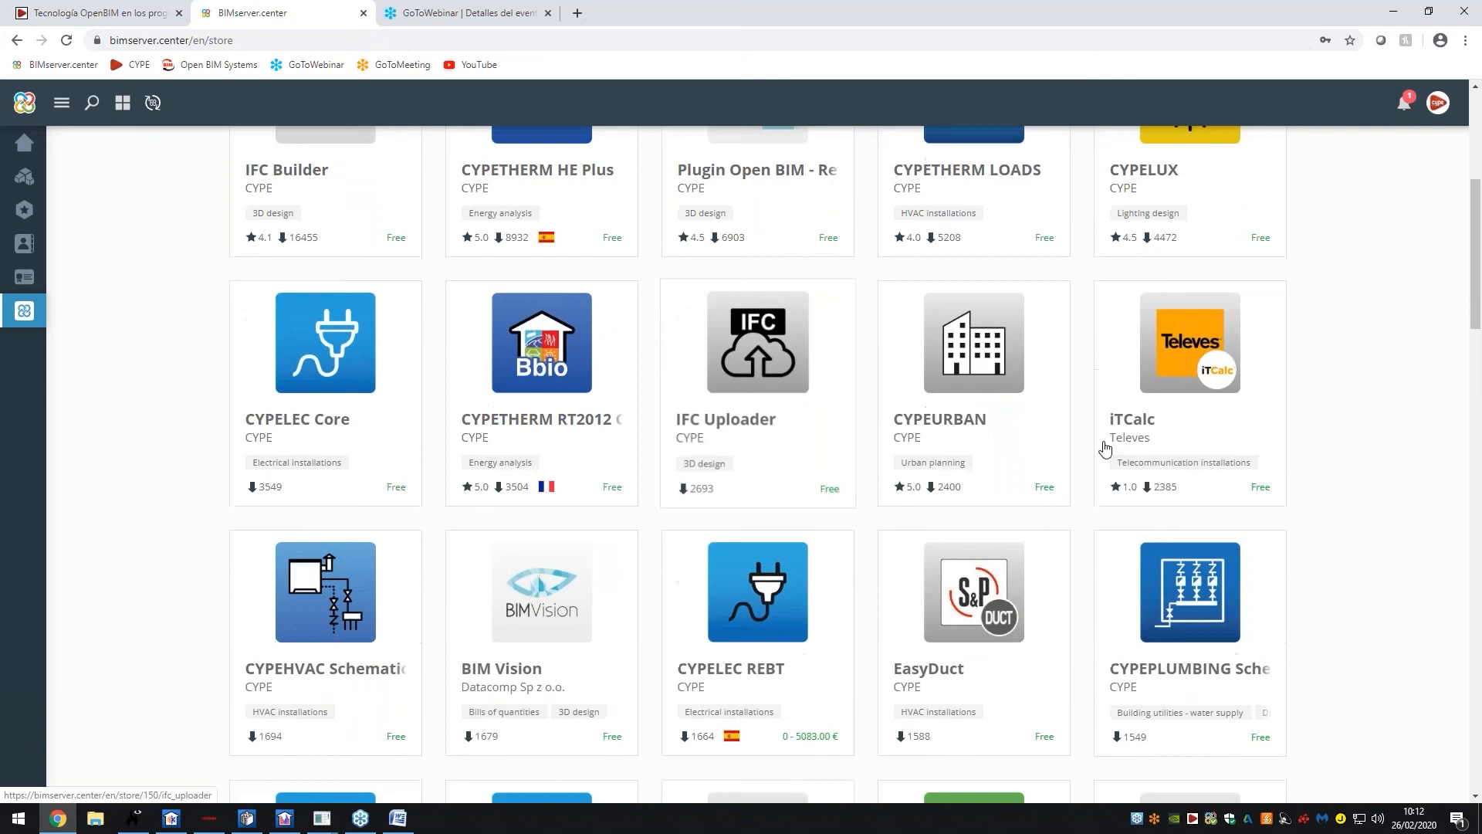
pyautogui.scroll(5, 1106, 449)
# Search 'IMP' and open CYPETHERM Improvements Plus, browsing its enlarged product screenshots
pyautogui.write('IMP')
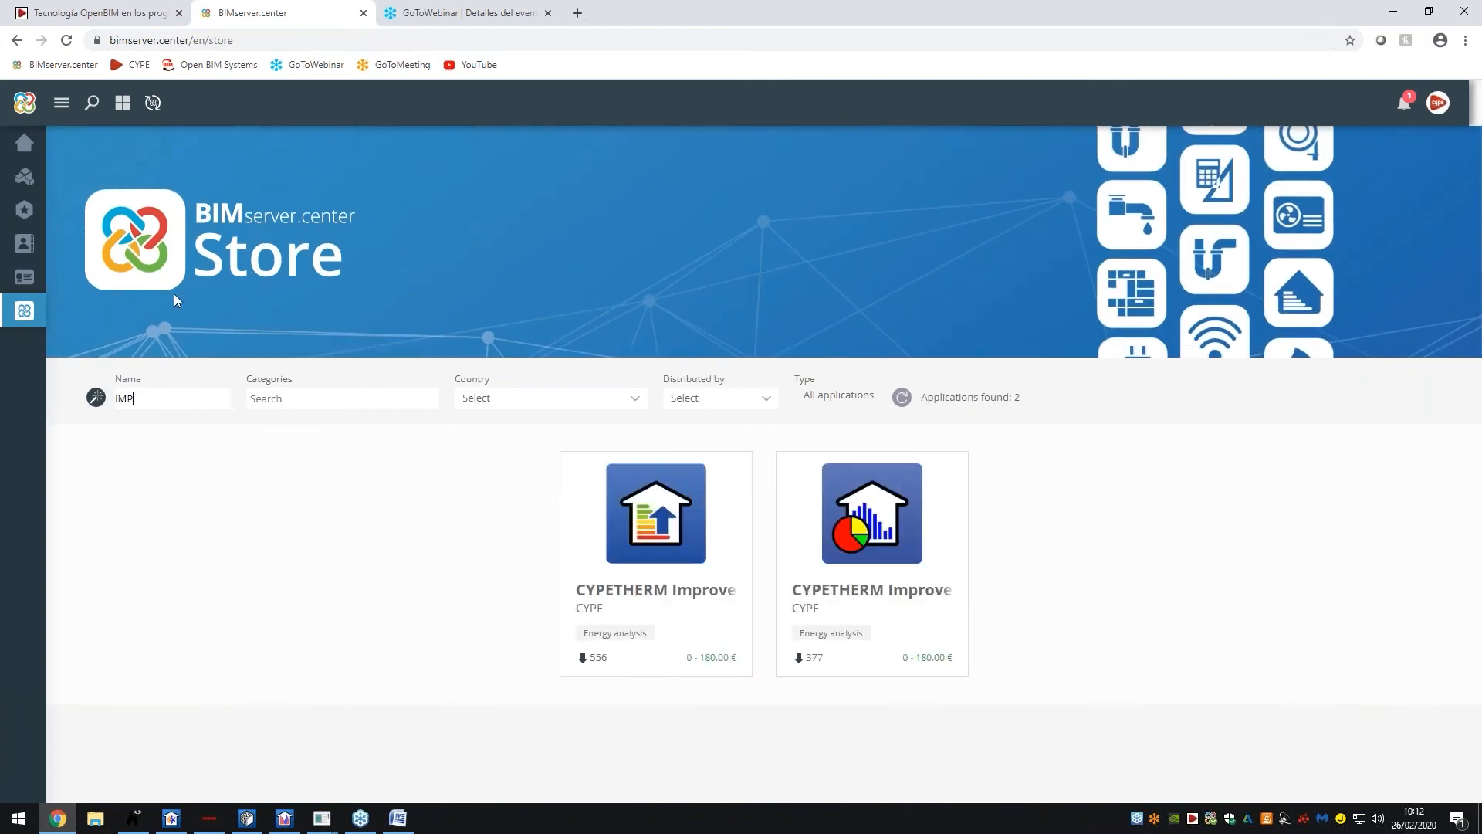
pyautogui.click(888, 568)
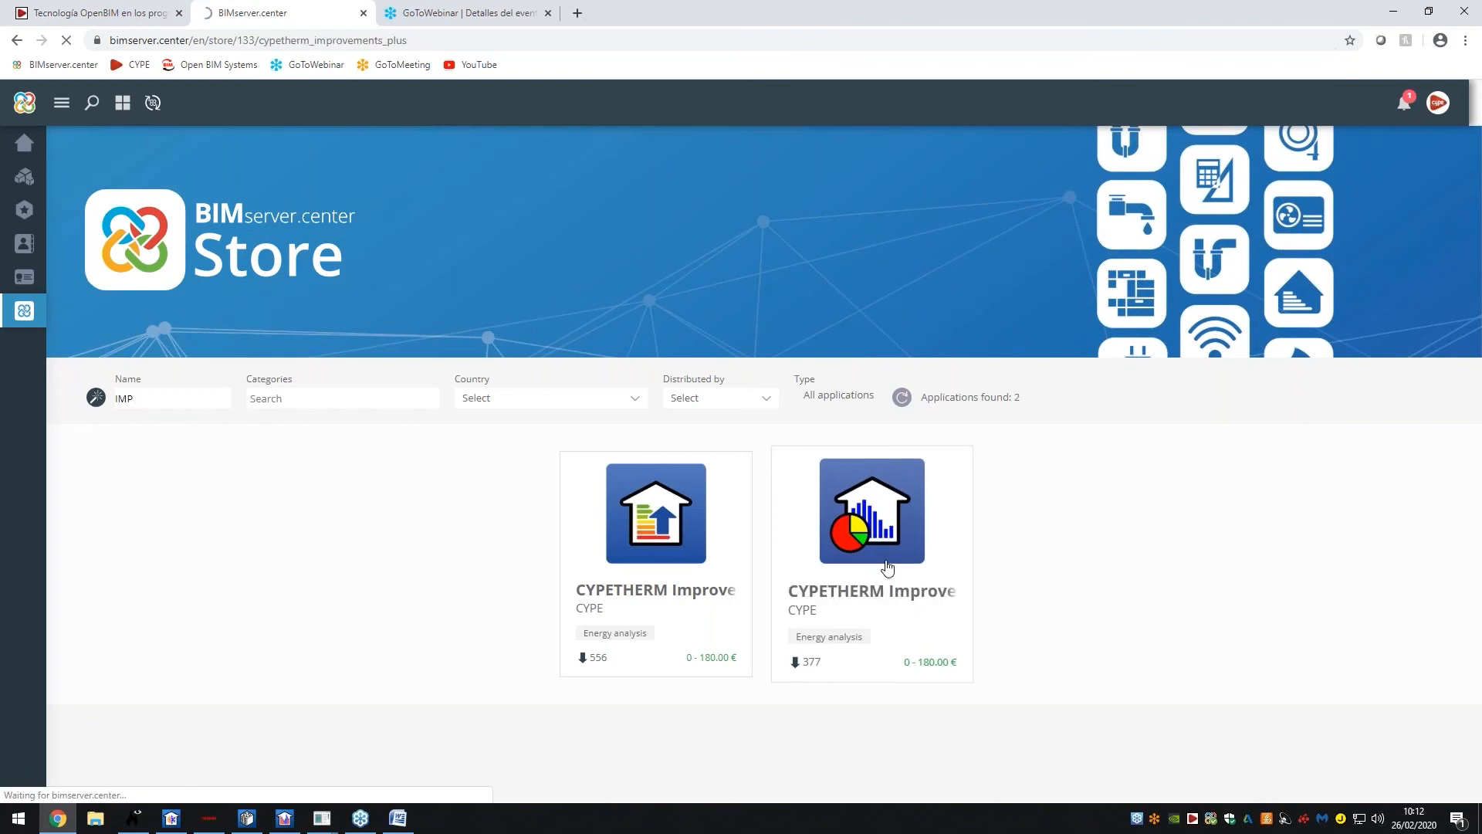
pyautogui.scroll(-3, 1129, 431)
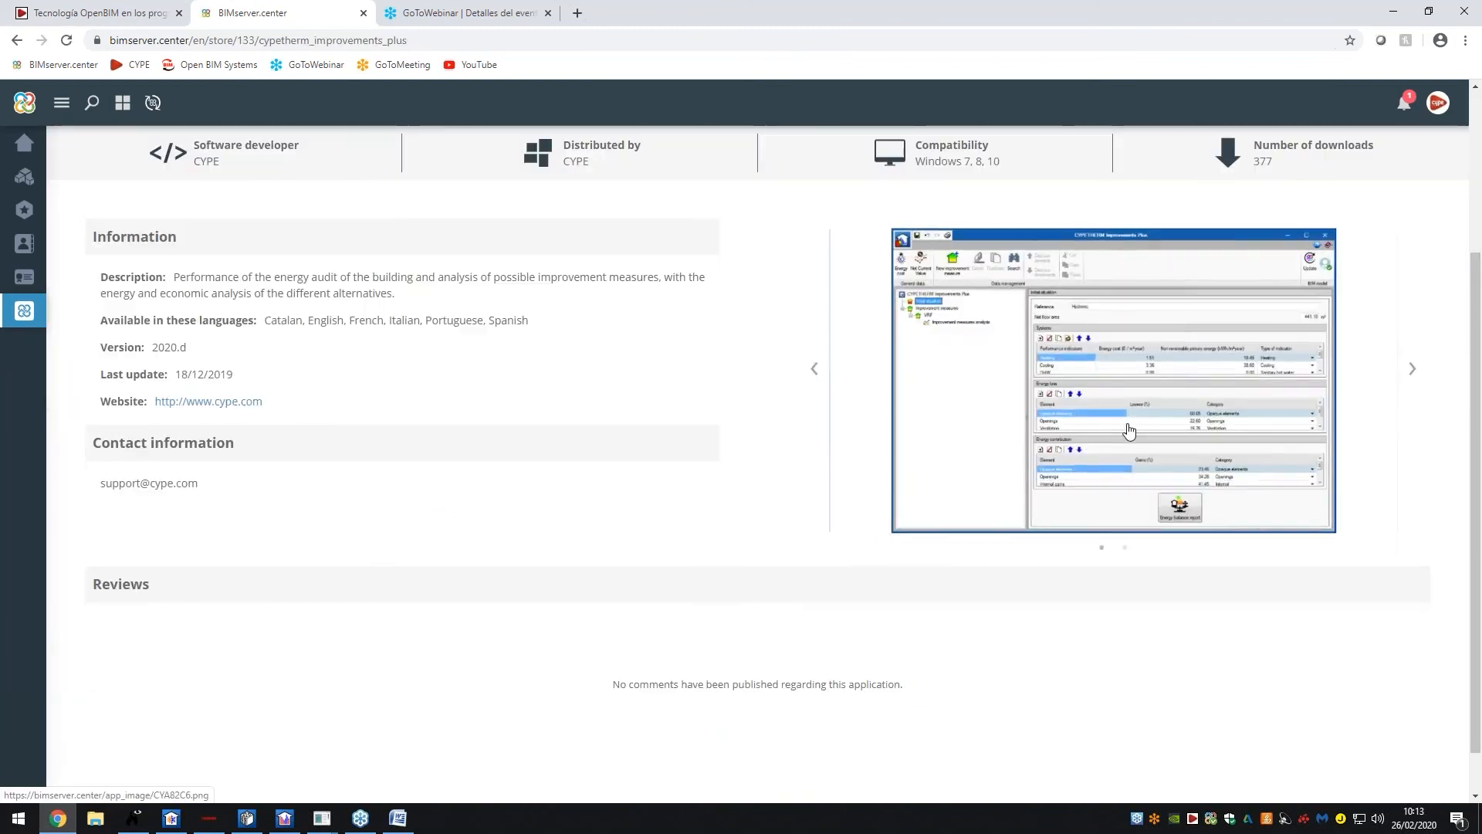
pyautogui.click(1128, 431)
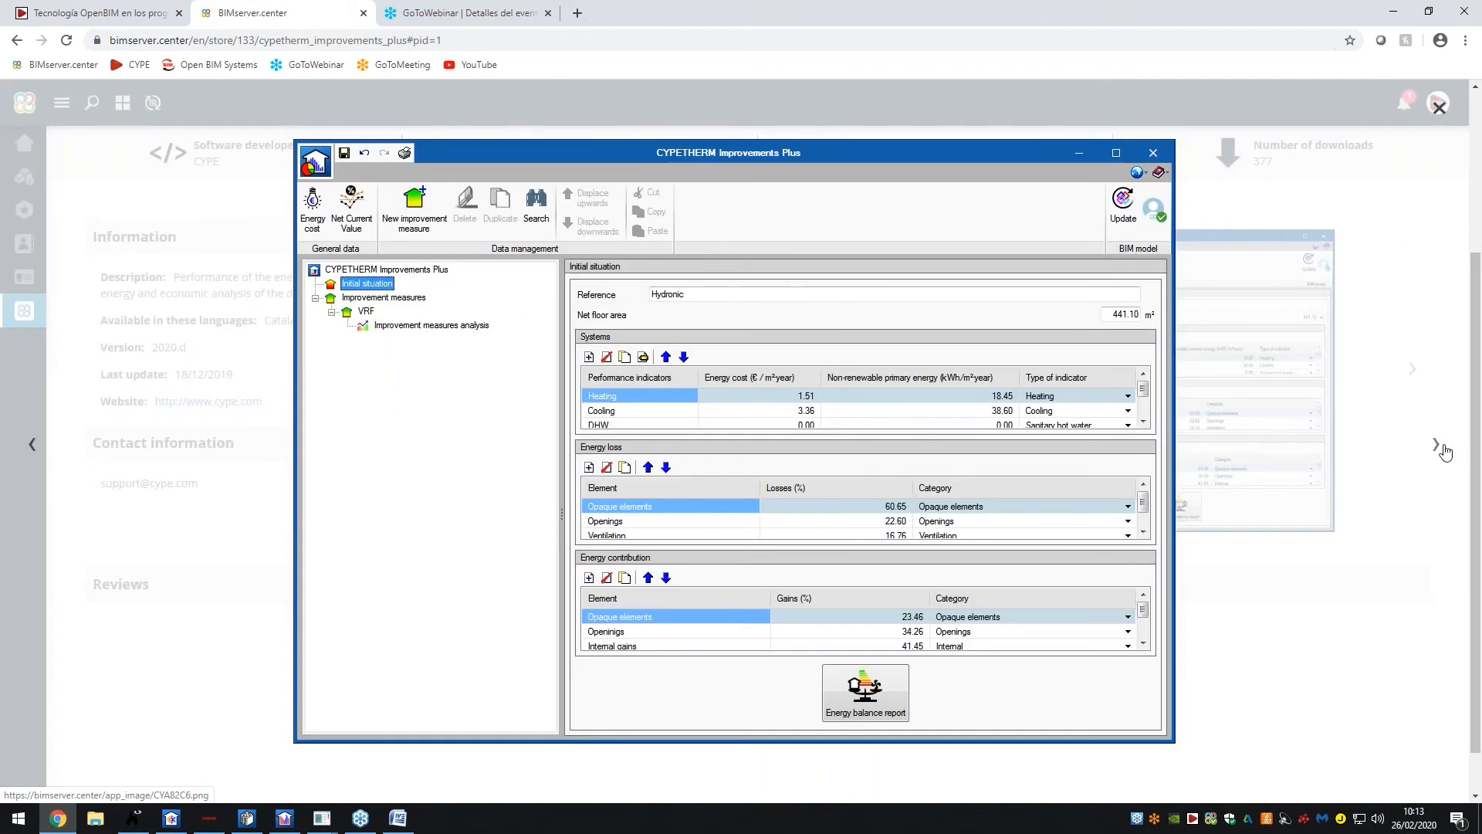
pyautogui.click(1444, 453)
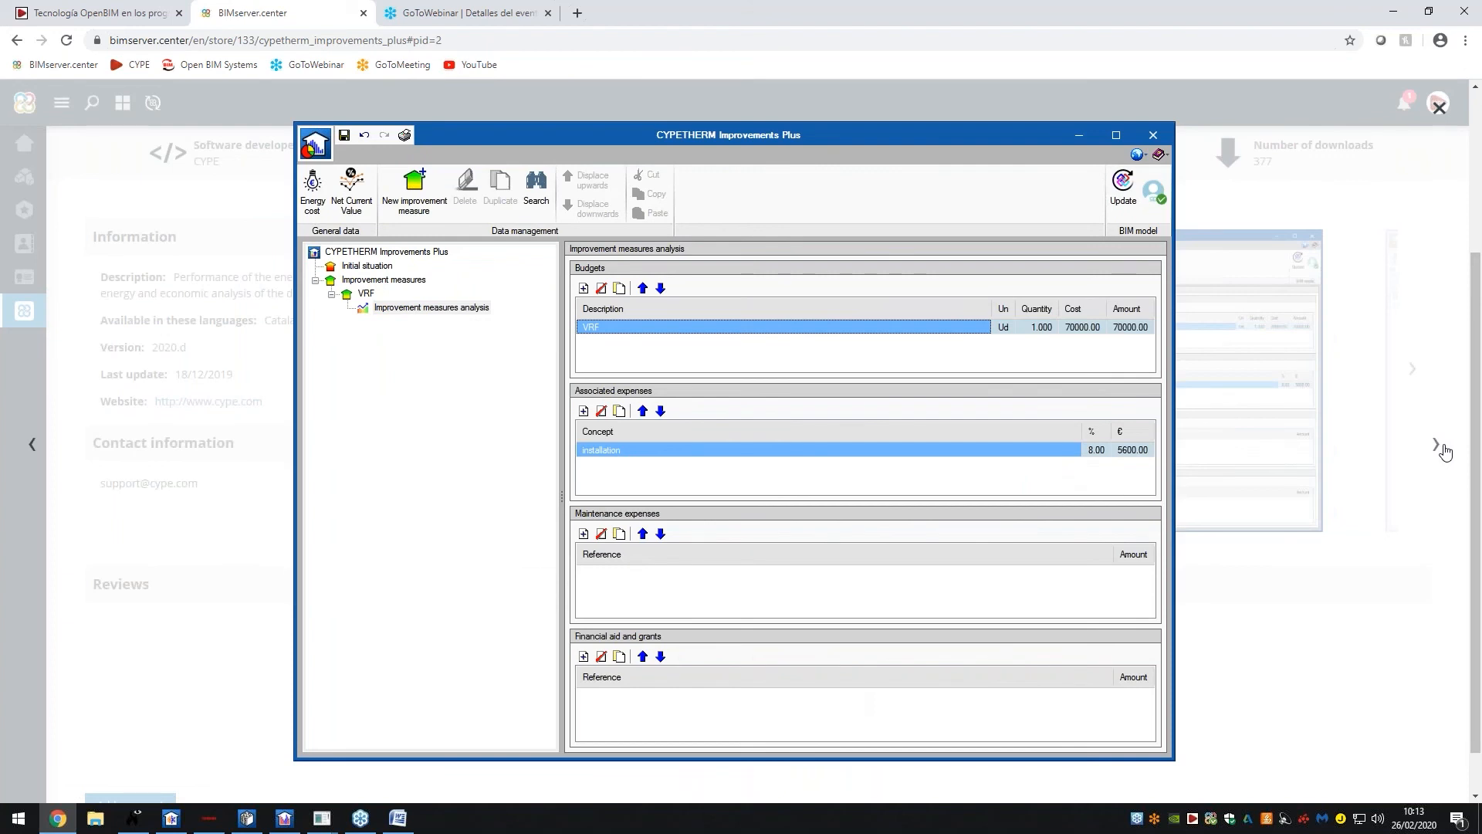
pyautogui.click(1445, 452)
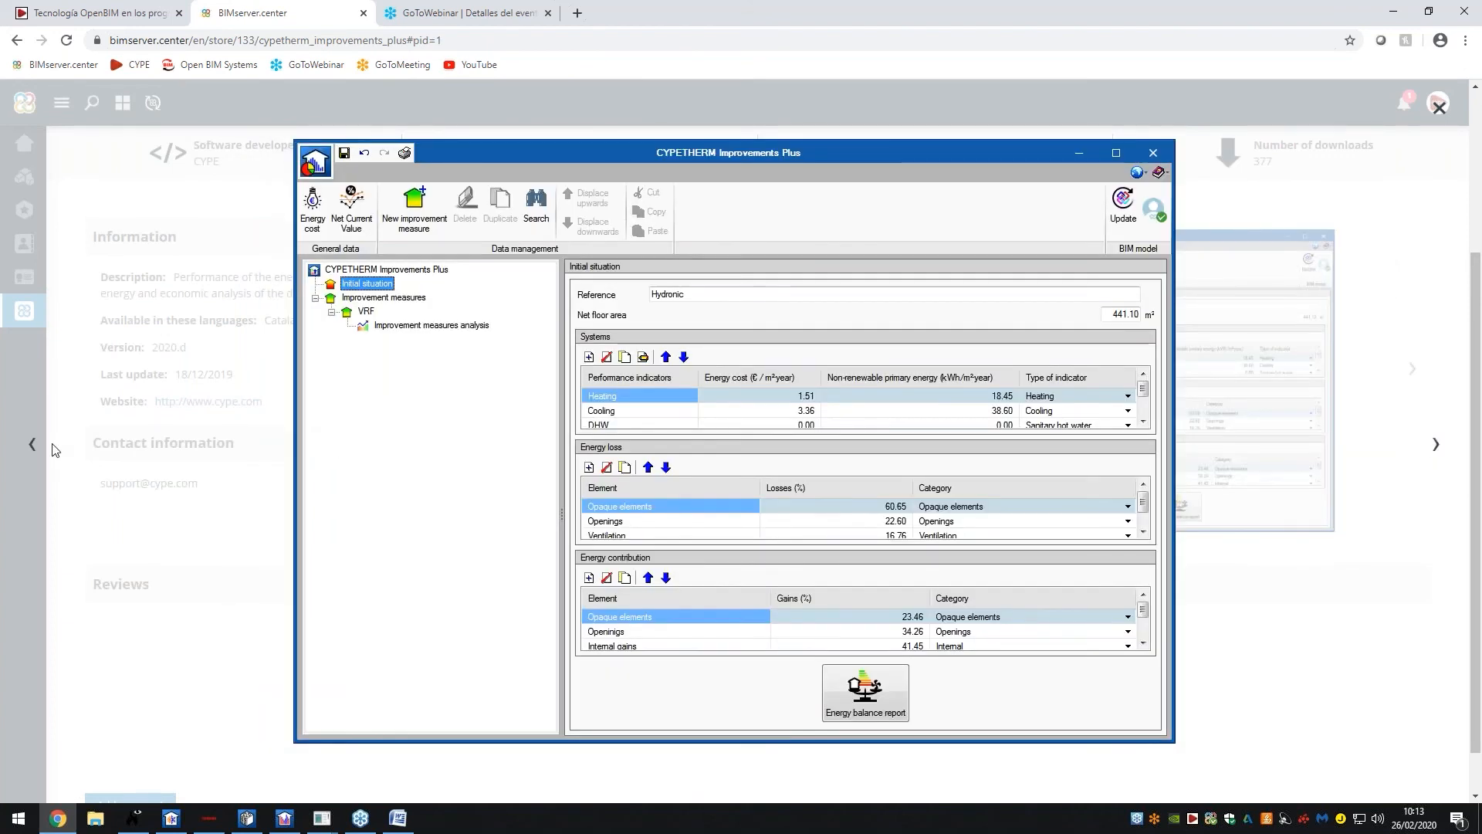
pyautogui.click(35, 446)
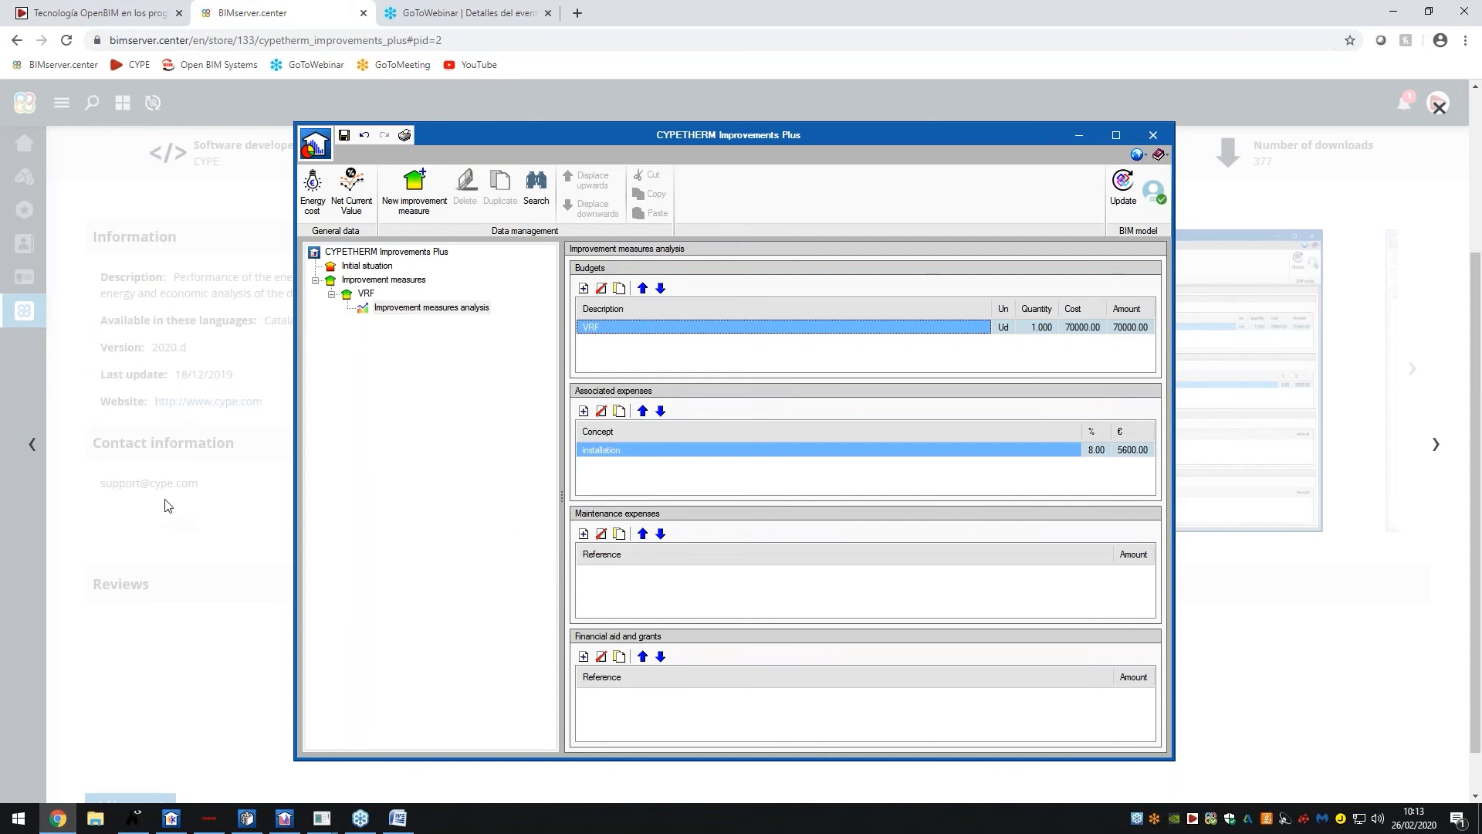
# Close the enlarged screenshot and return to the Store's full list of 122 applications
pyautogui.click(260, 477)
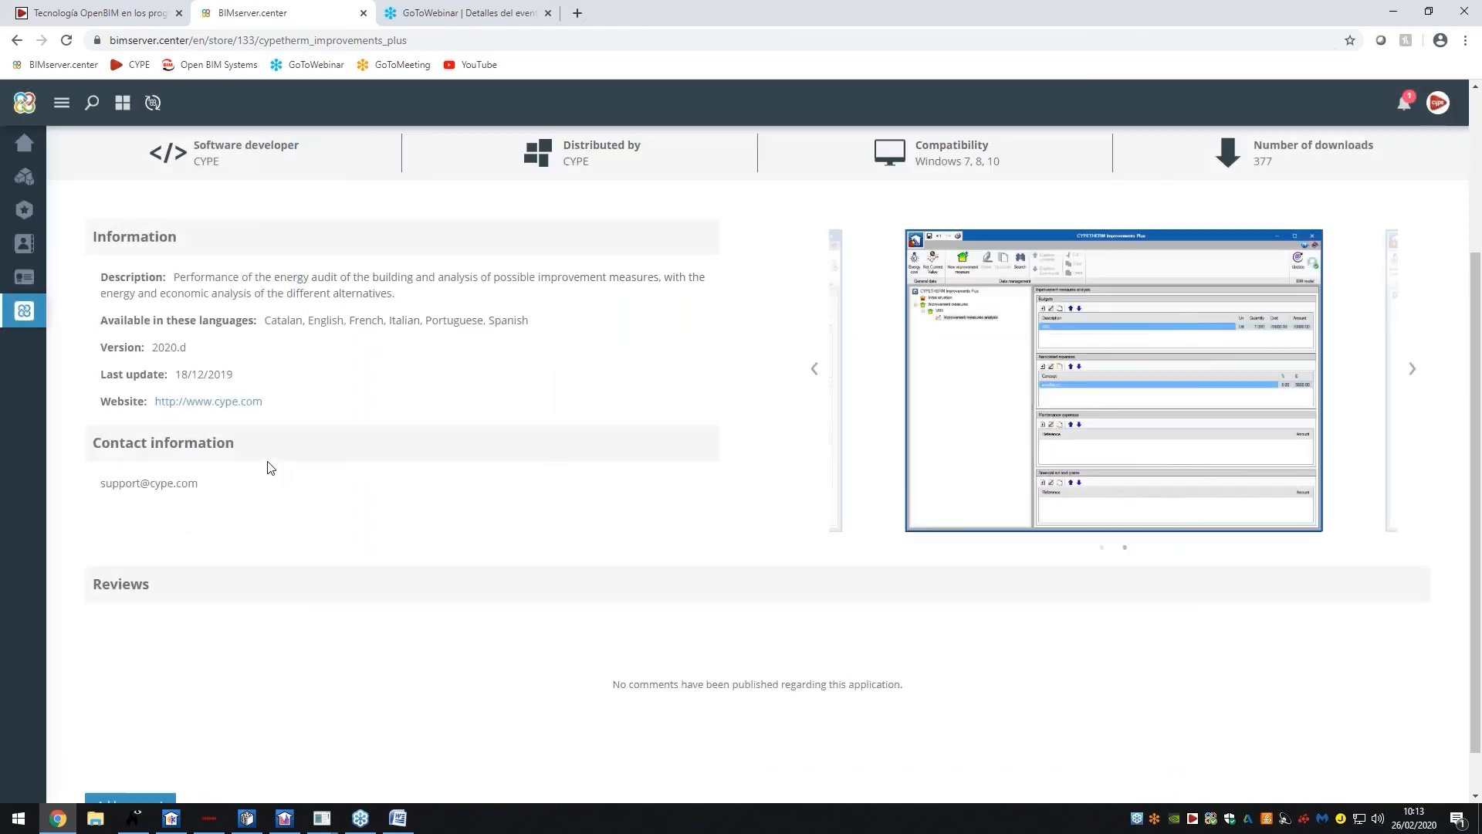
pyautogui.scroll(2, 270, 463)
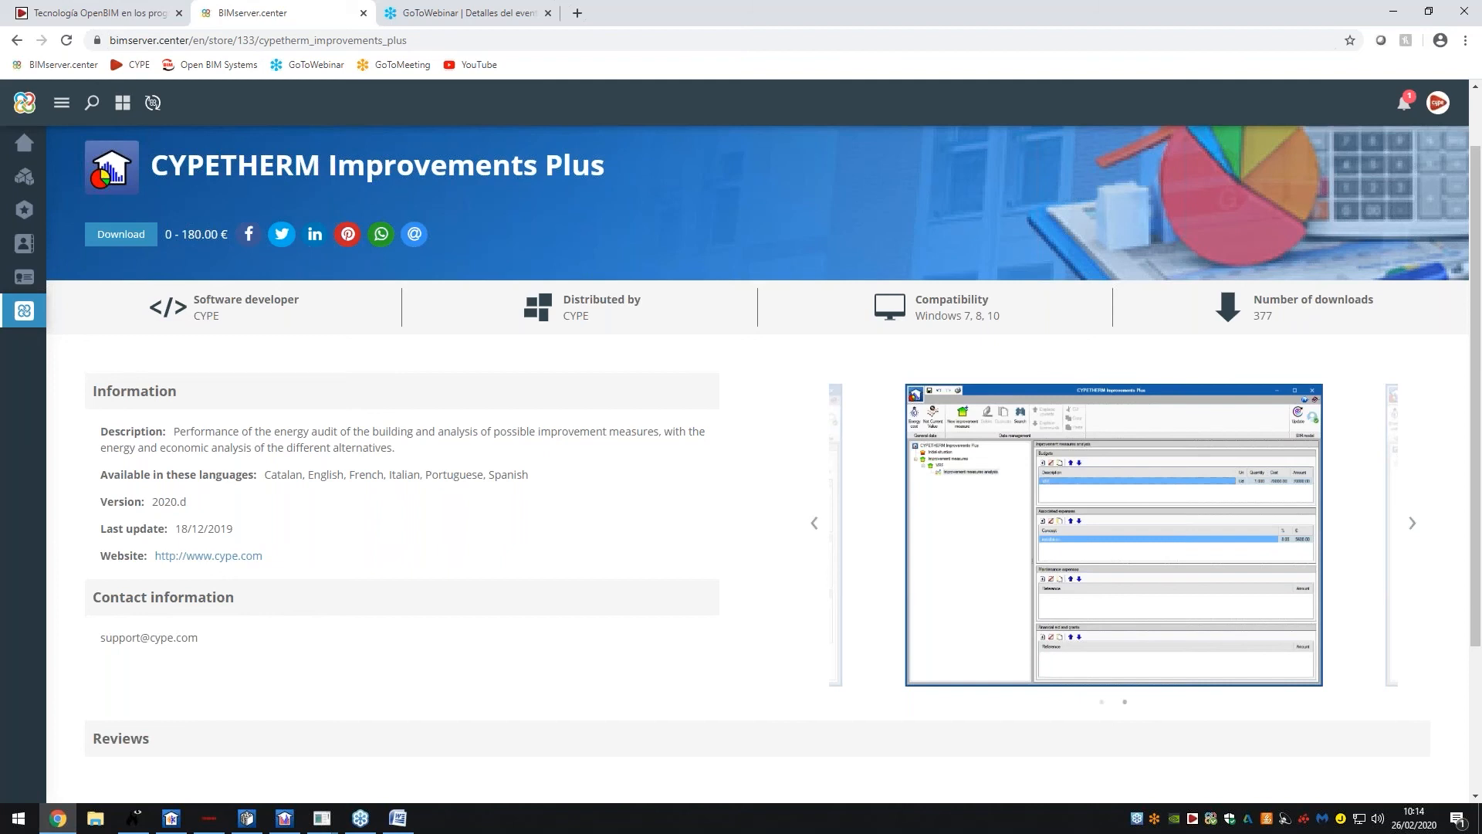
pyautogui.click(24, 310)
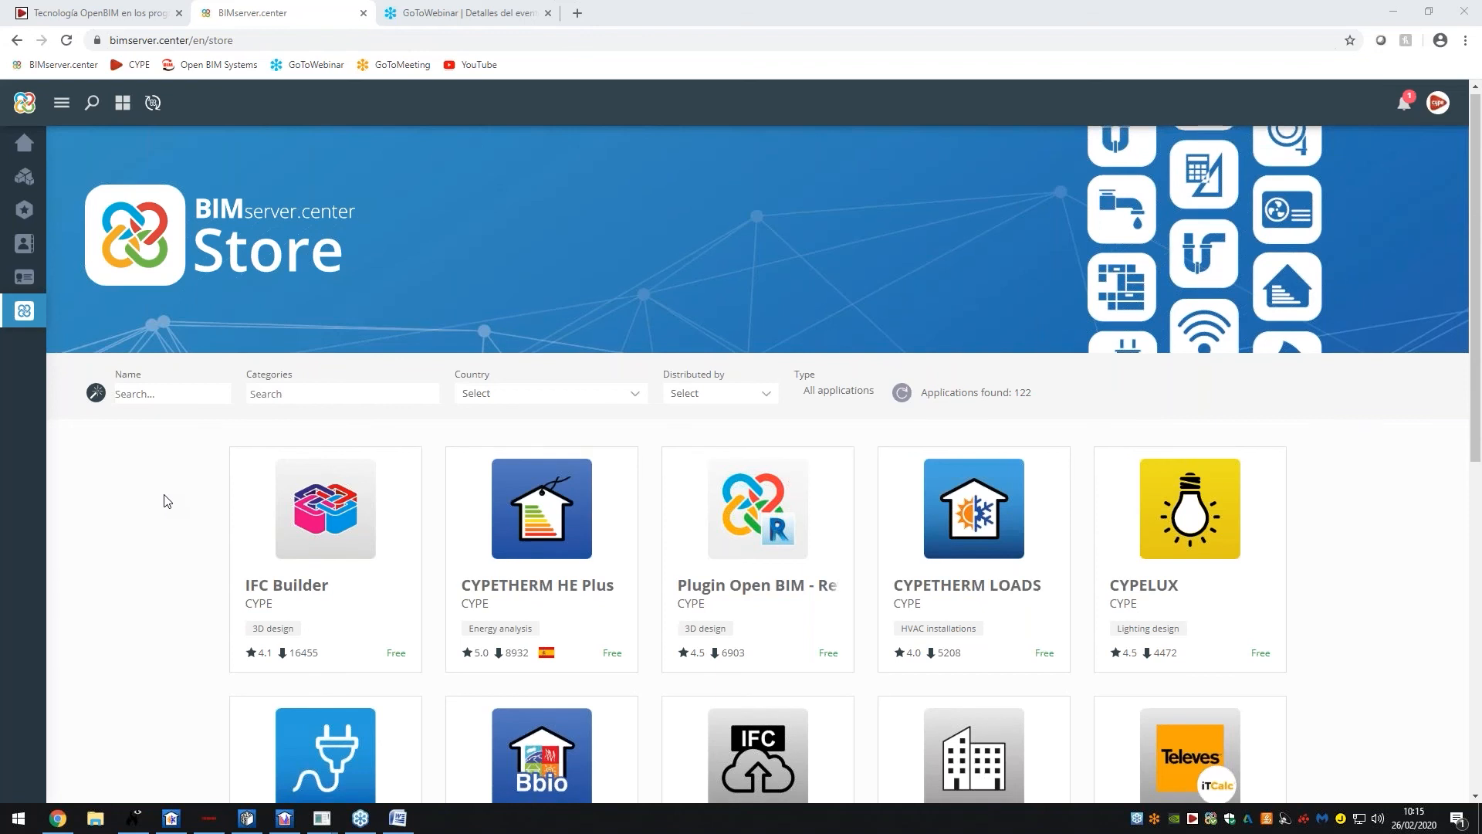
pyautogui.scroll(-1, 164, 500)
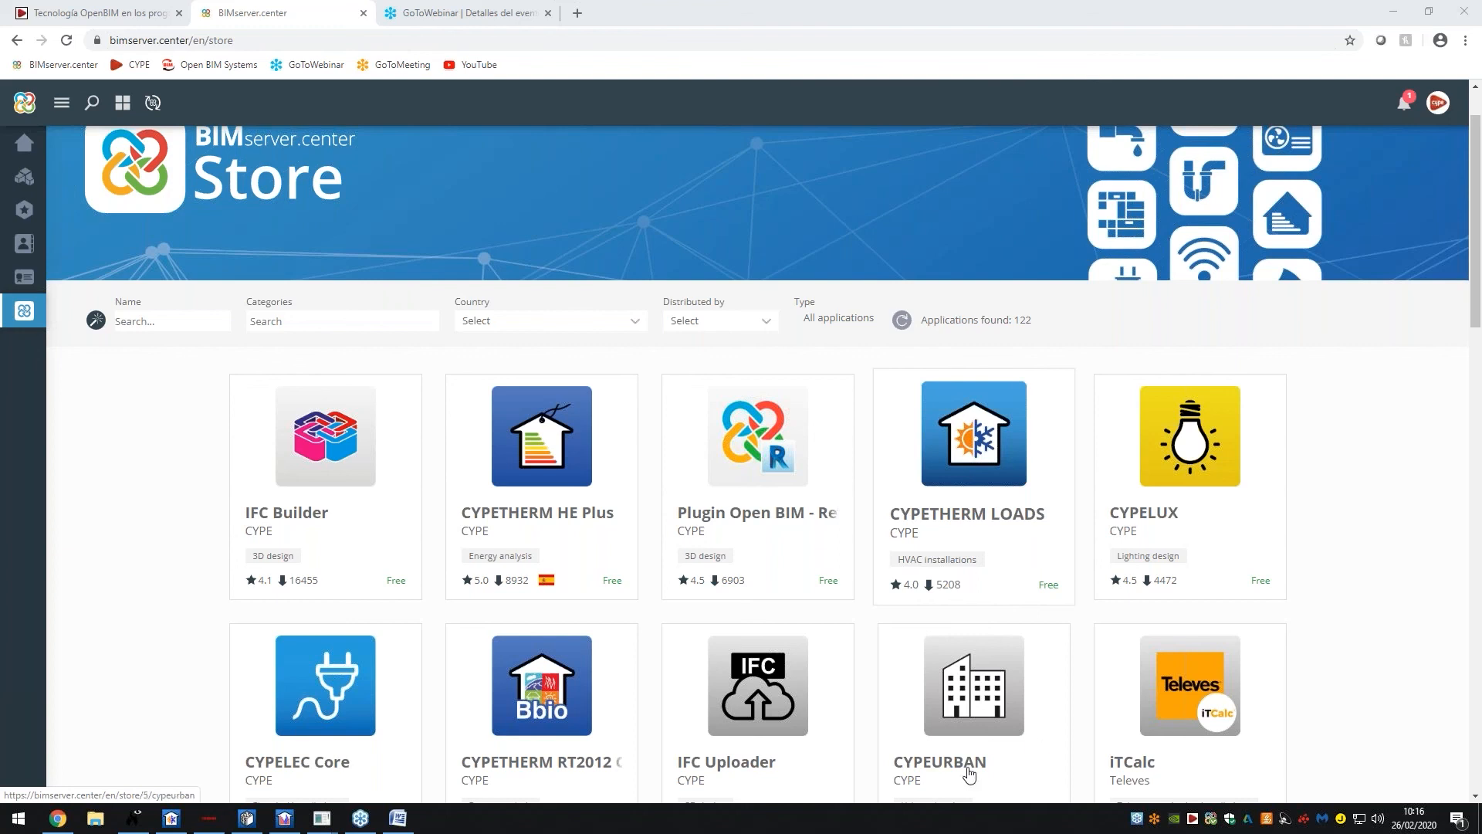
# In CYPETHERM EPlus, start a new water-air air conditioning system
pyautogui.click(298, 815)
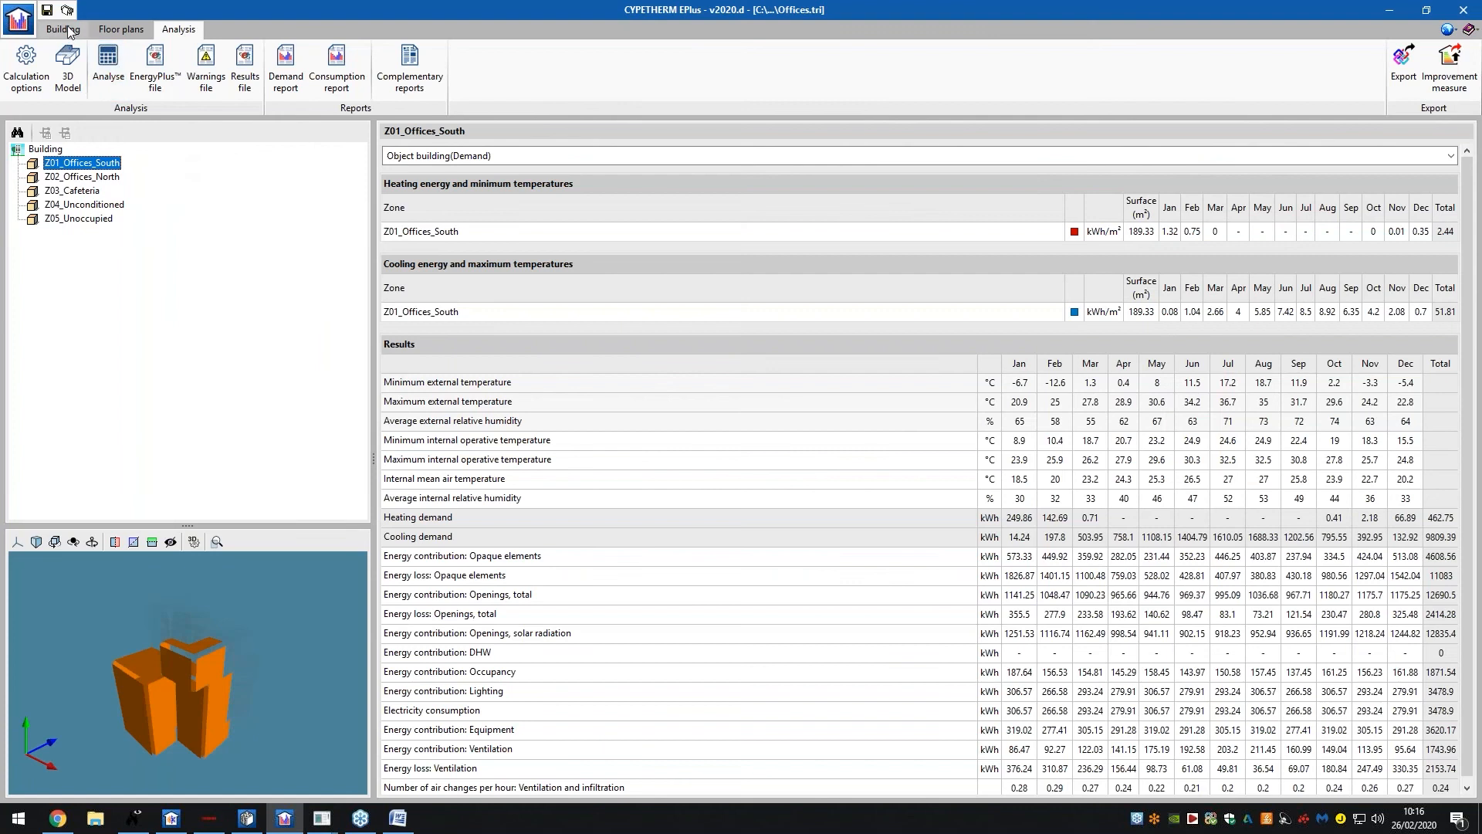
pyautogui.click(62, 29)
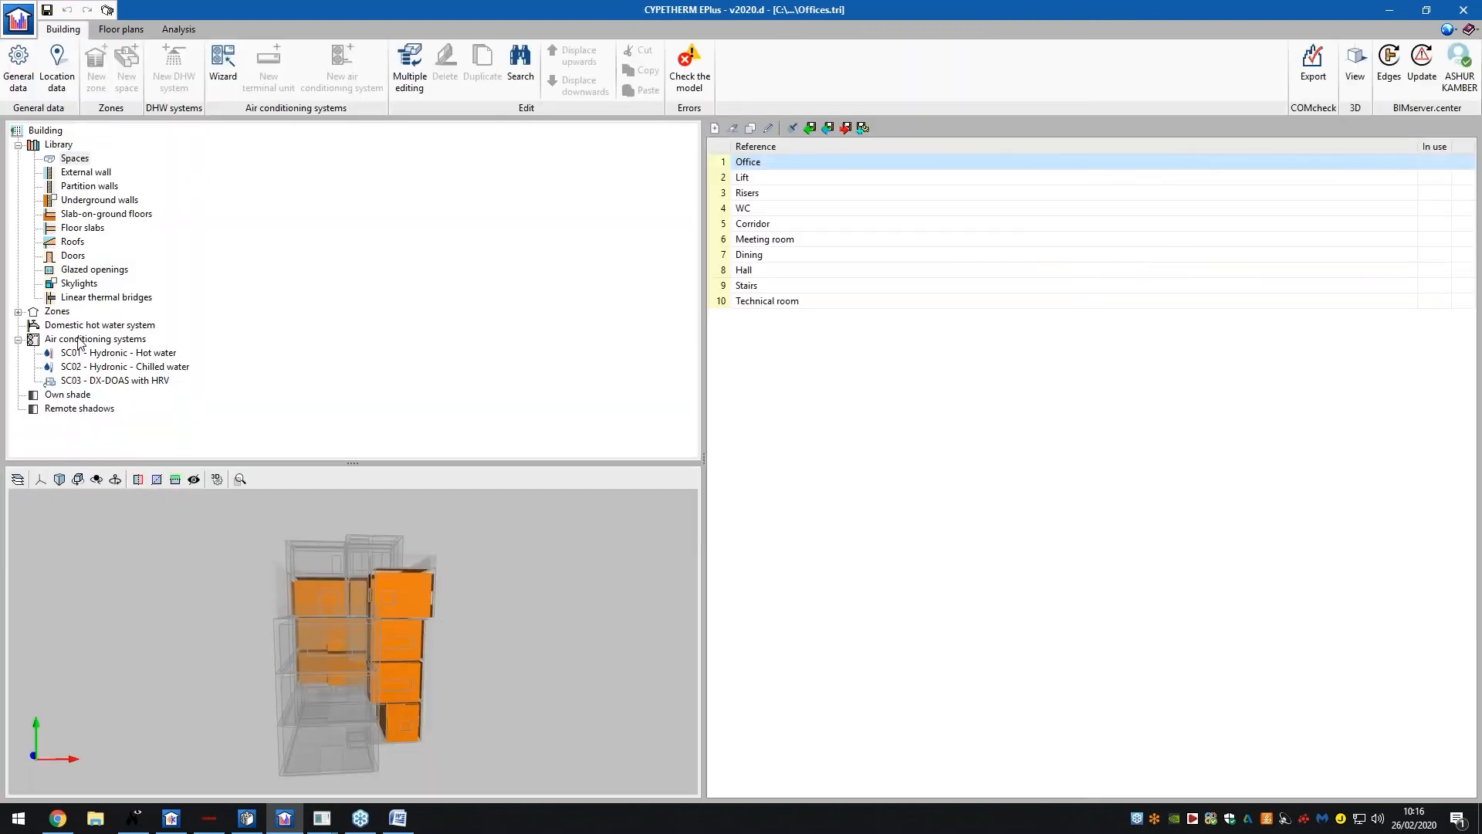
pyautogui.click(85, 340)
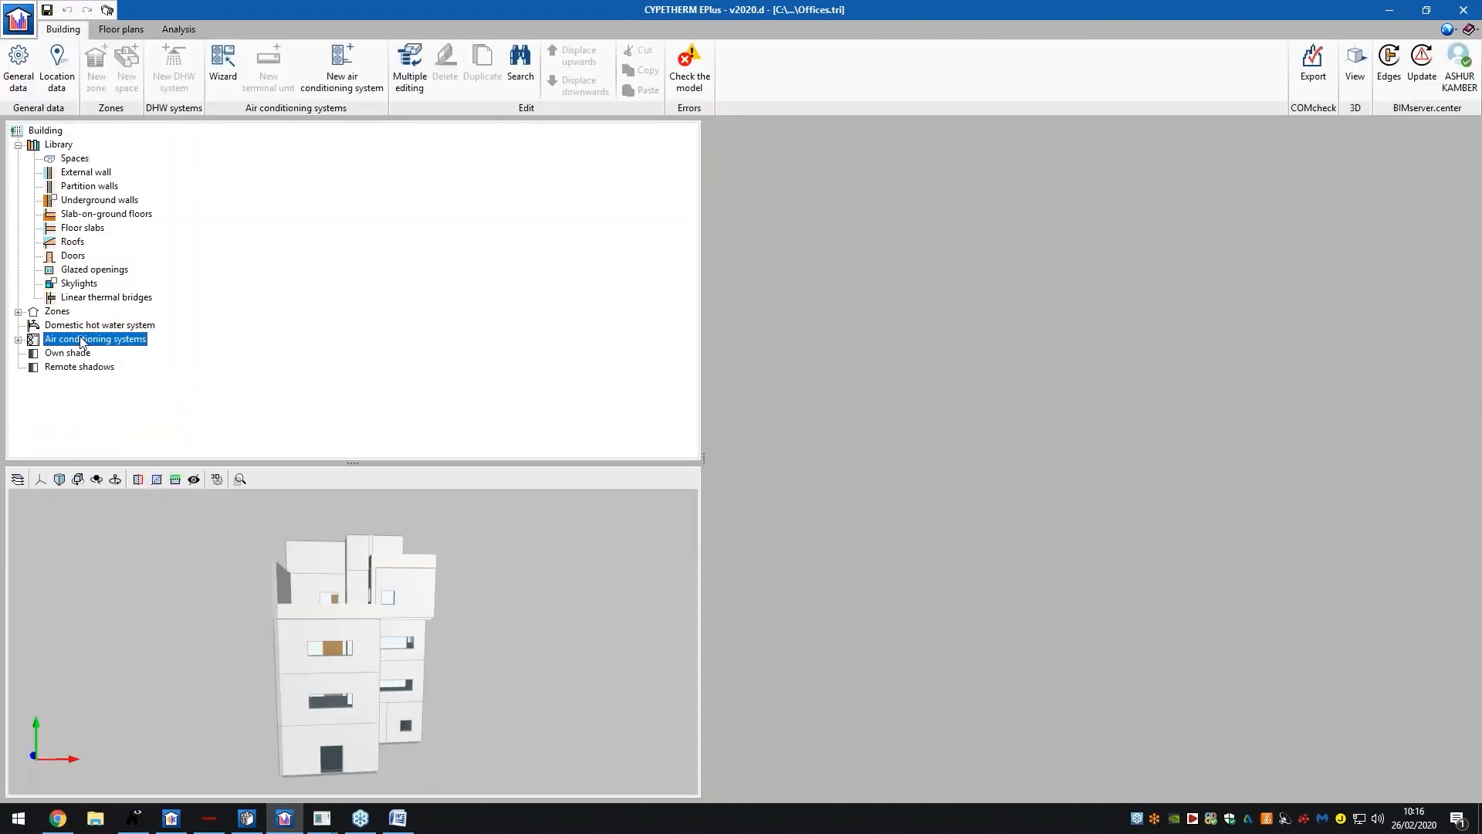
pyautogui.click(348, 78)
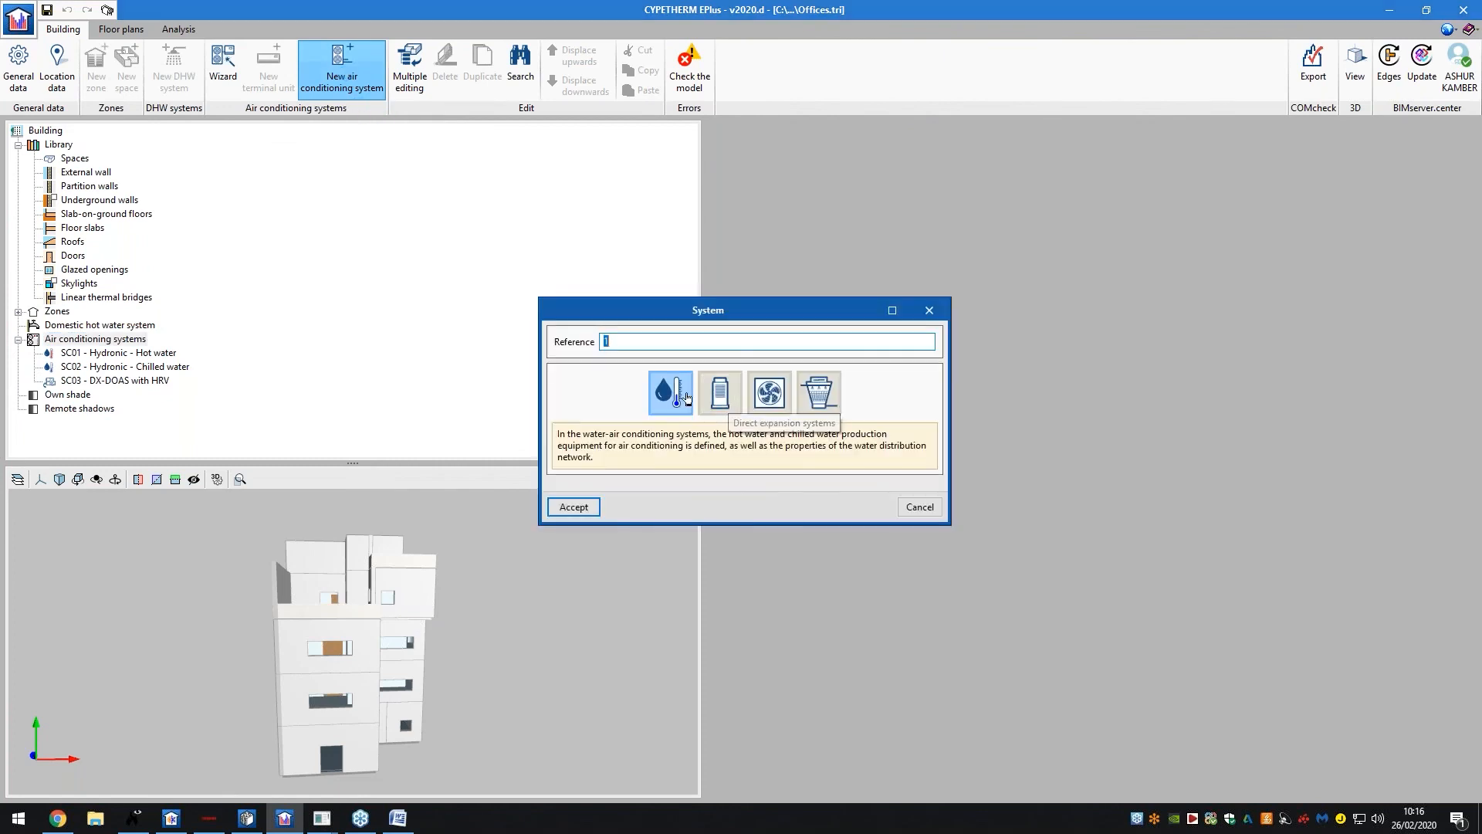
pyautogui.click(585, 506)
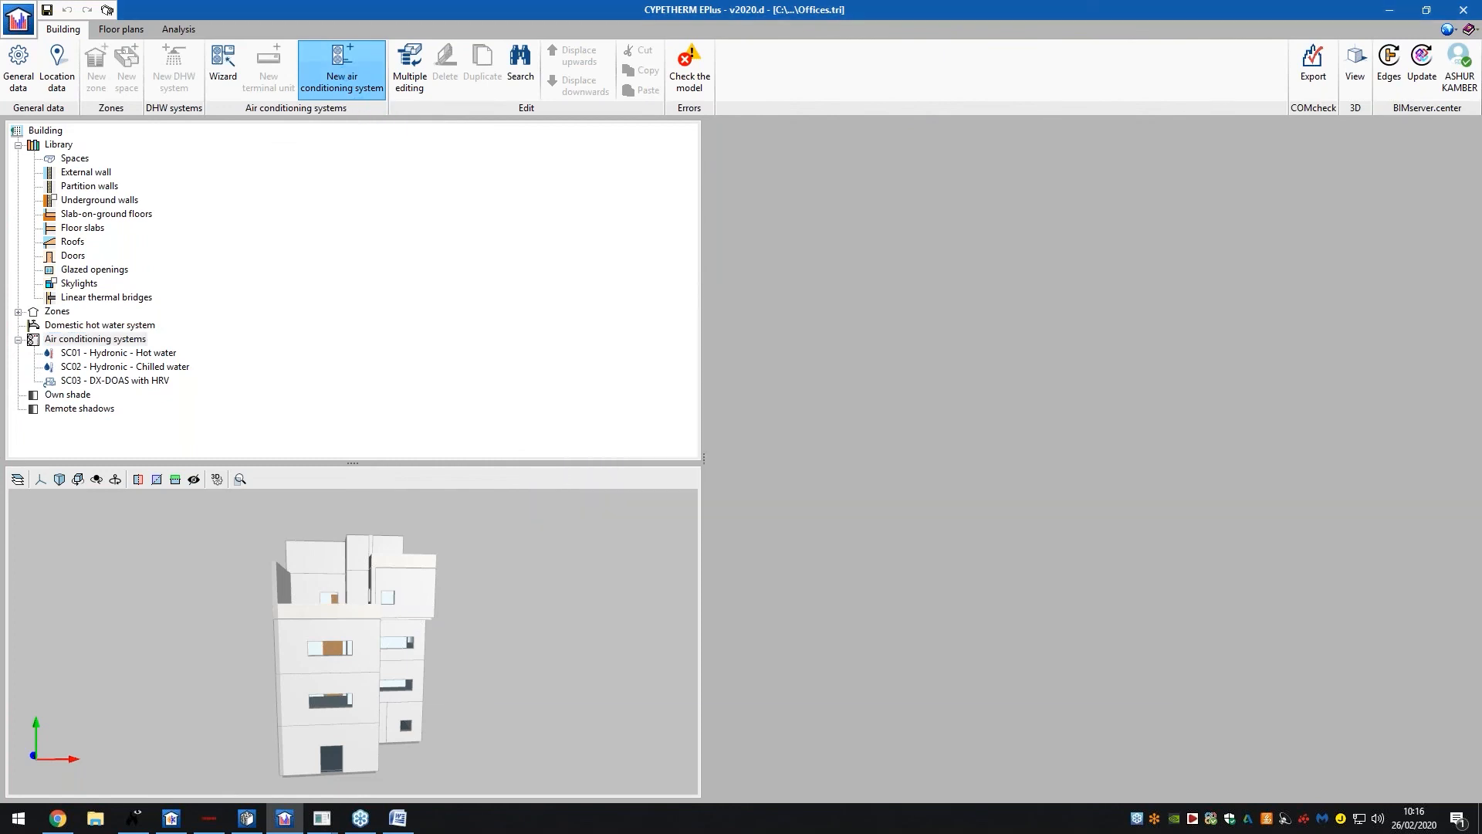
# Try a geothermal heat pump with the VWF57 model, then cancel without creating the system
pyautogui.click(875, 171)
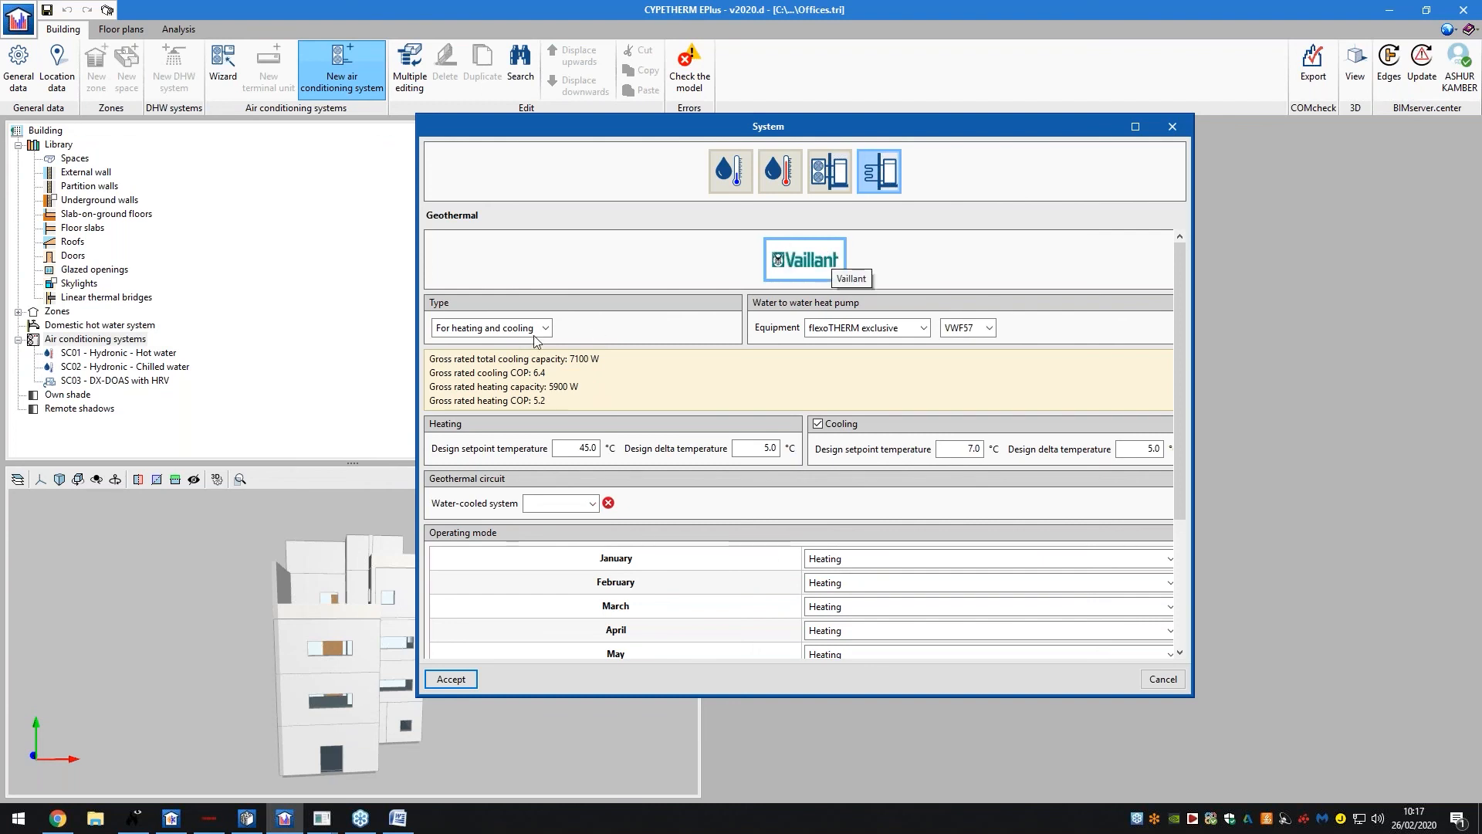
pyautogui.click(925, 328)
pyautogui.click(971, 329)
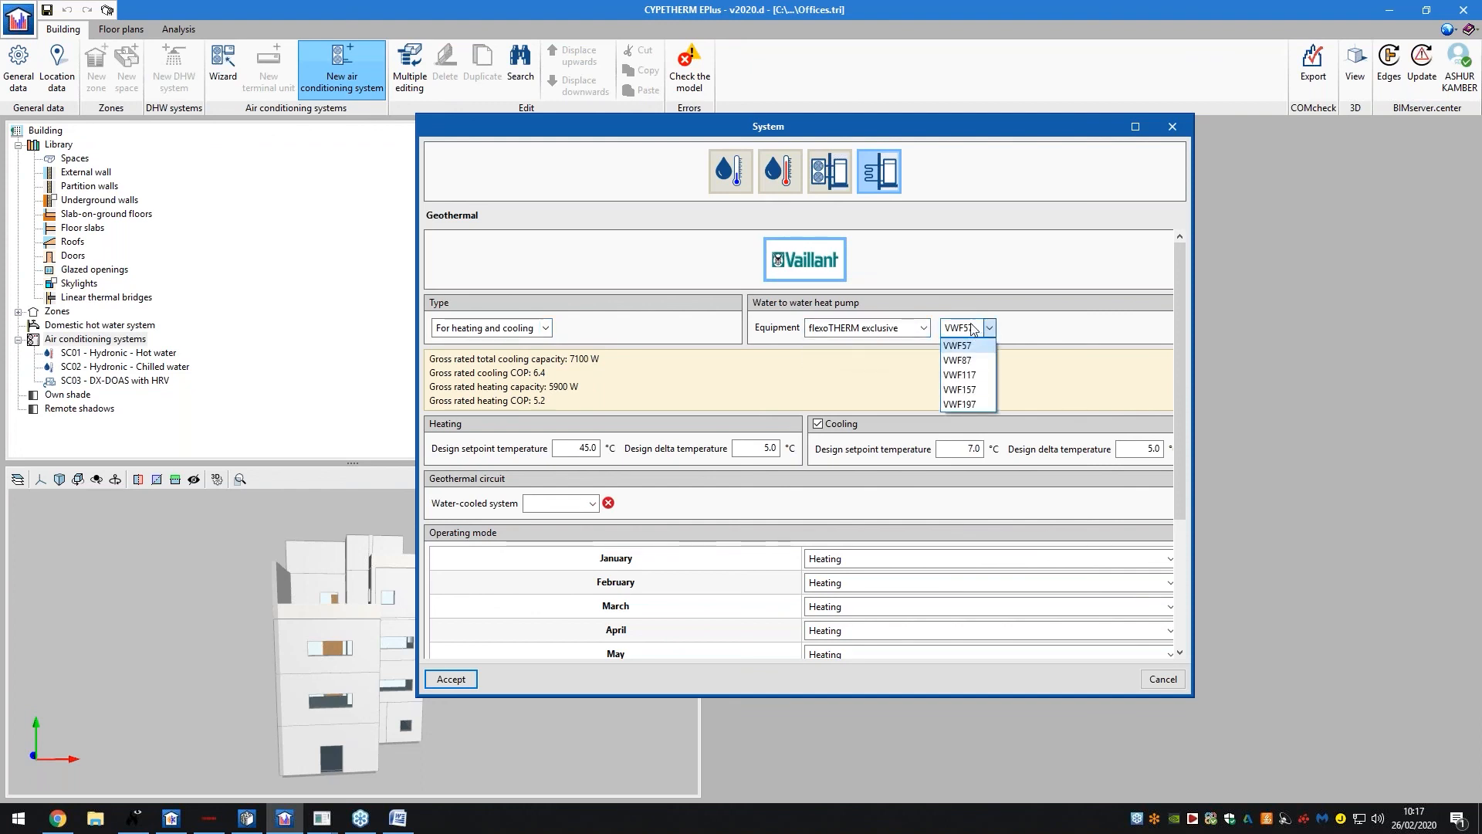
pyautogui.click(977, 328)
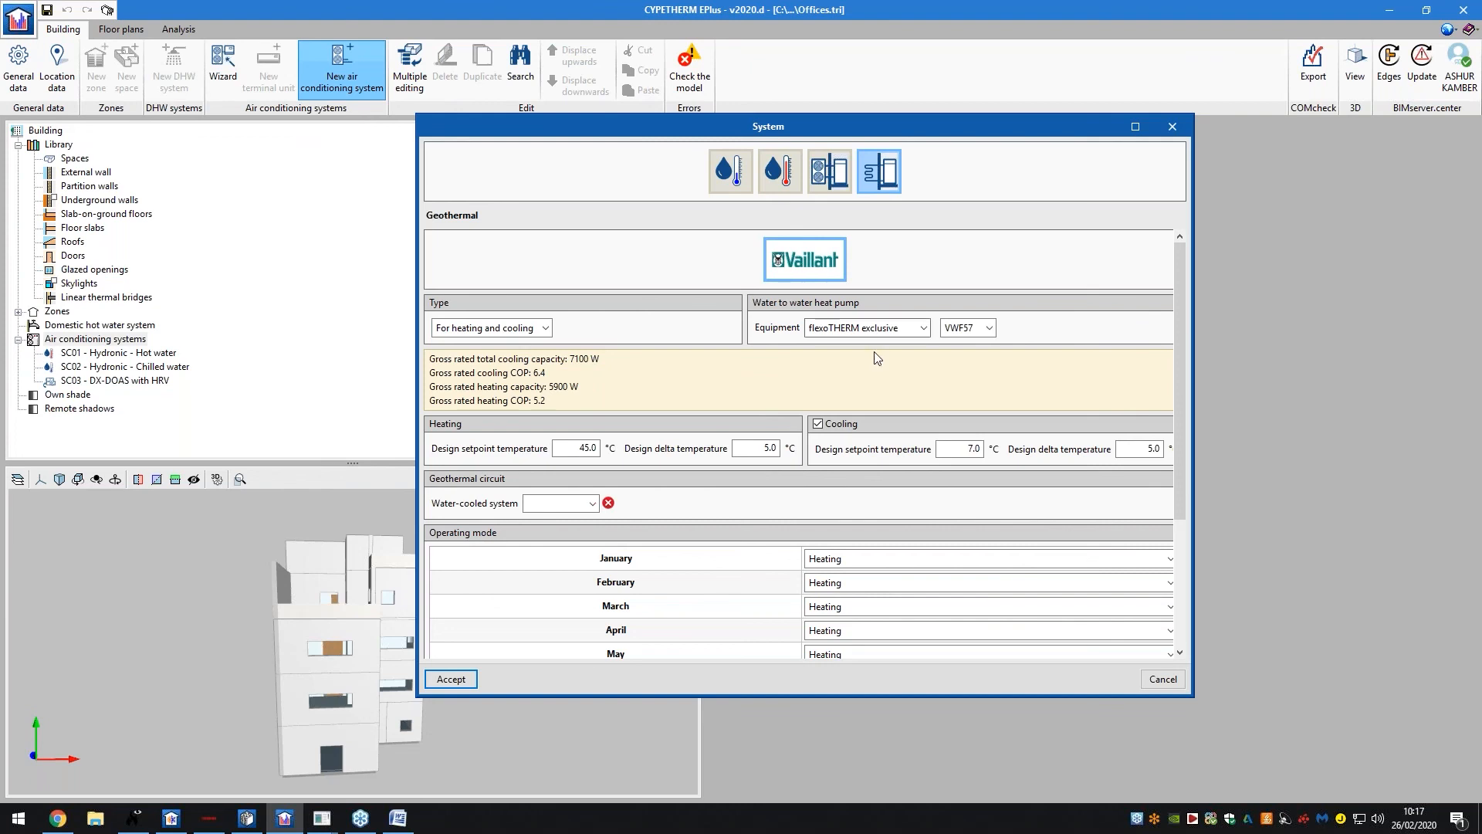
pyautogui.scroll(-3, 803, 325)
pyautogui.click(1158, 680)
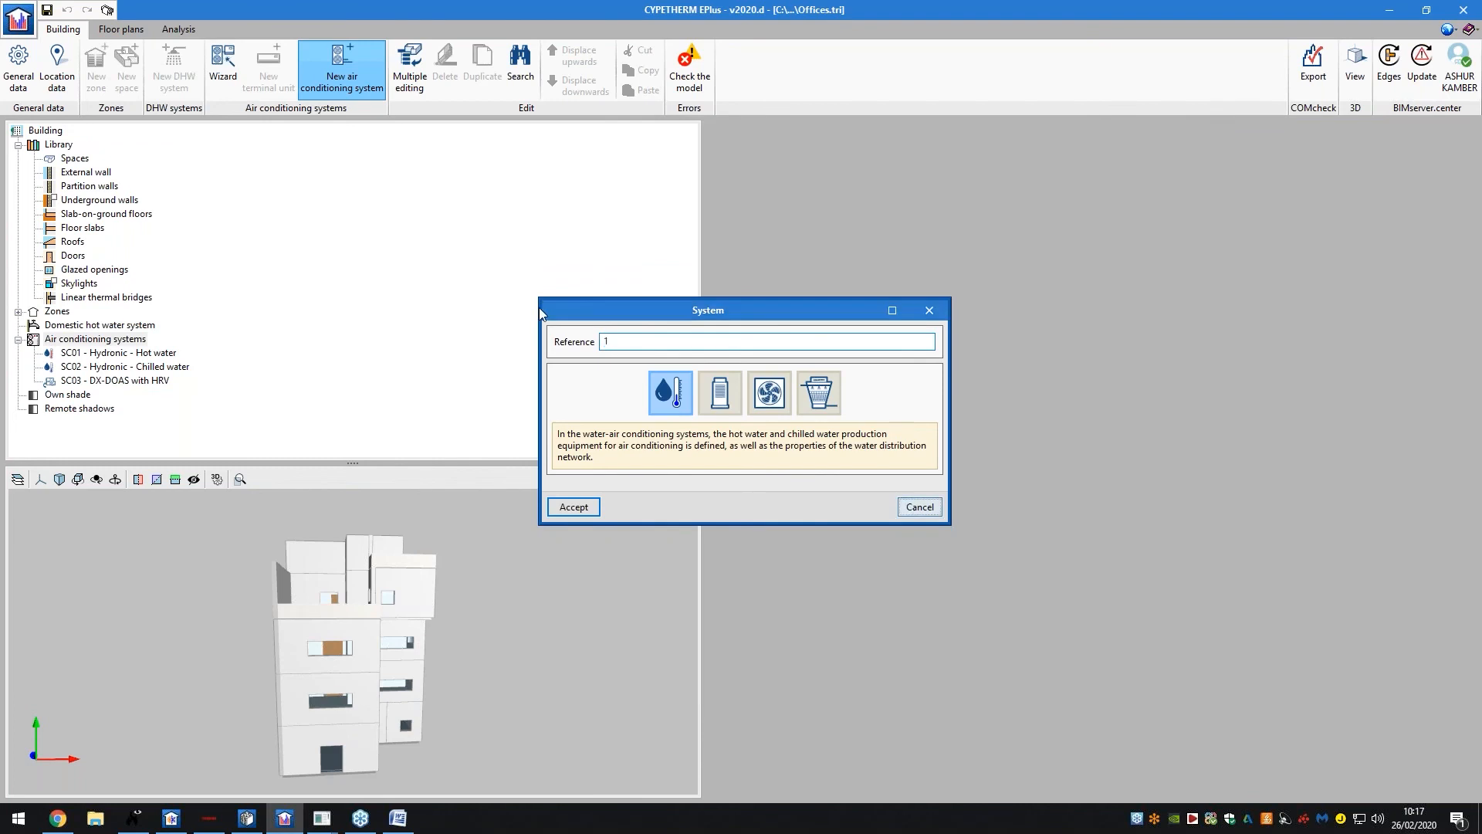
pyautogui.click(919, 507)
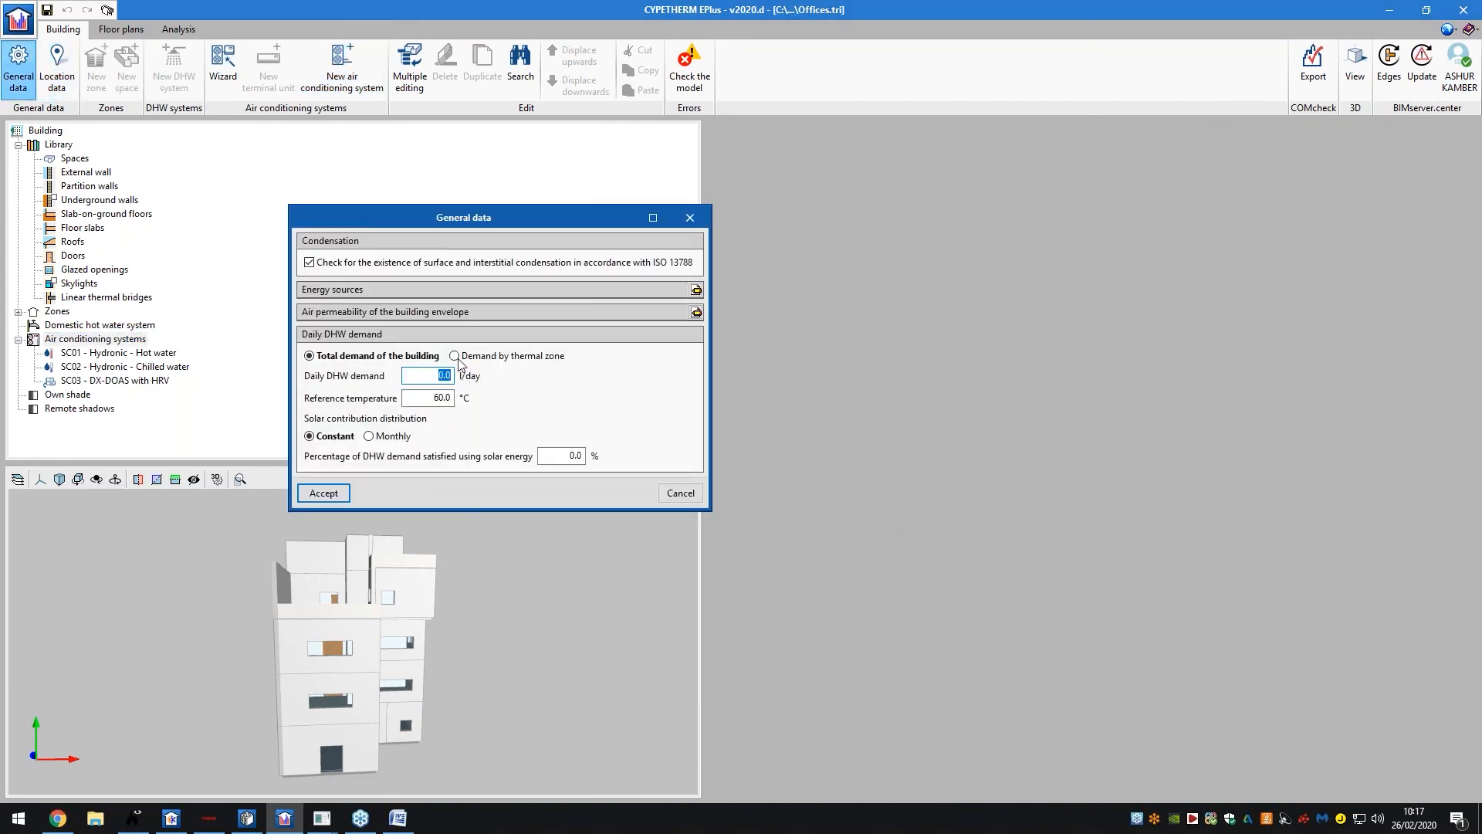
# Toggle self-consumed energy to 'All the energy consumed is generated' and back to Defined, then cancel General data
pyautogui.click(696, 290)
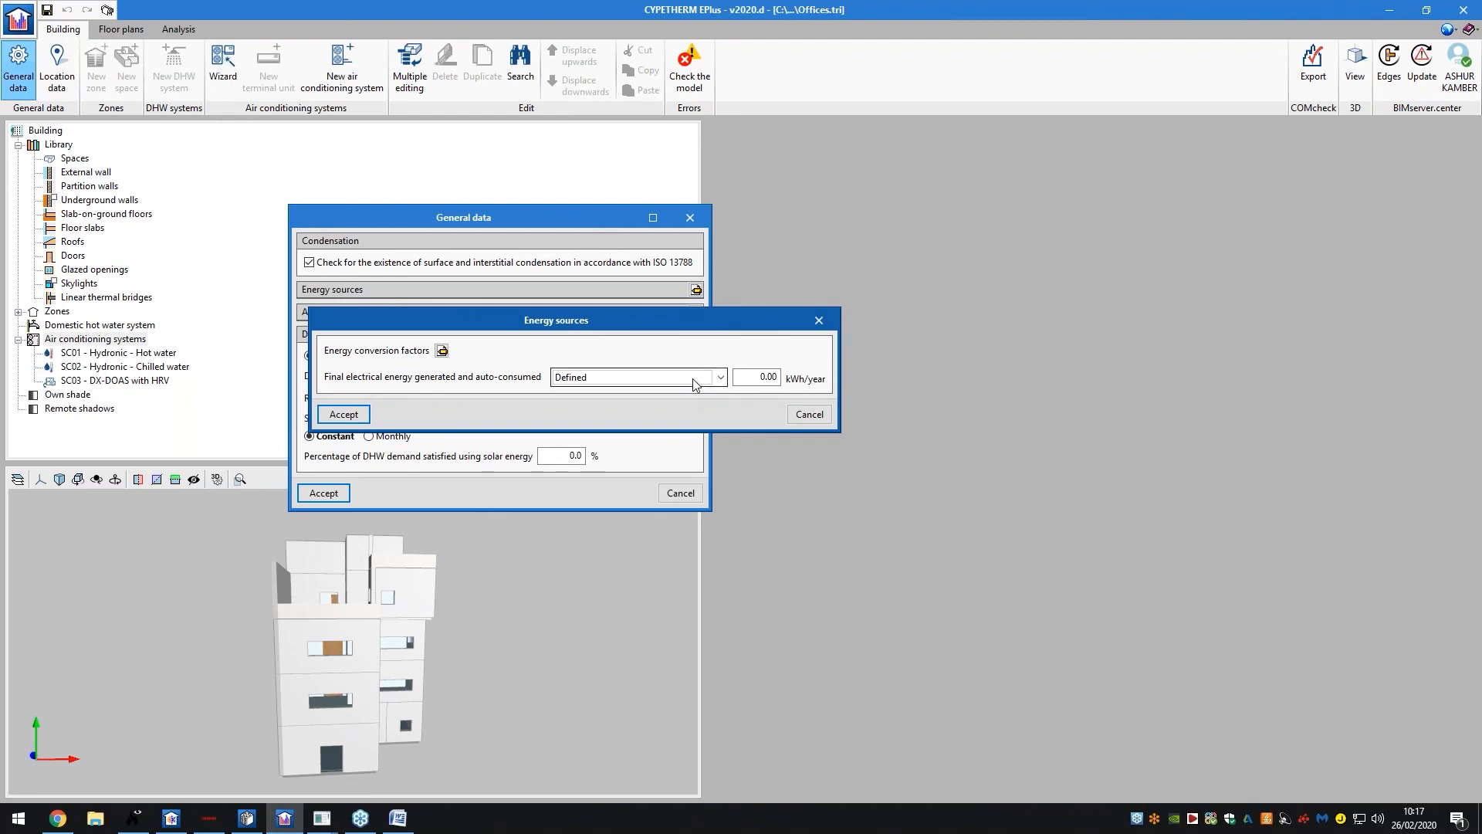
pyautogui.click(693, 380)
pyautogui.click(679, 378)
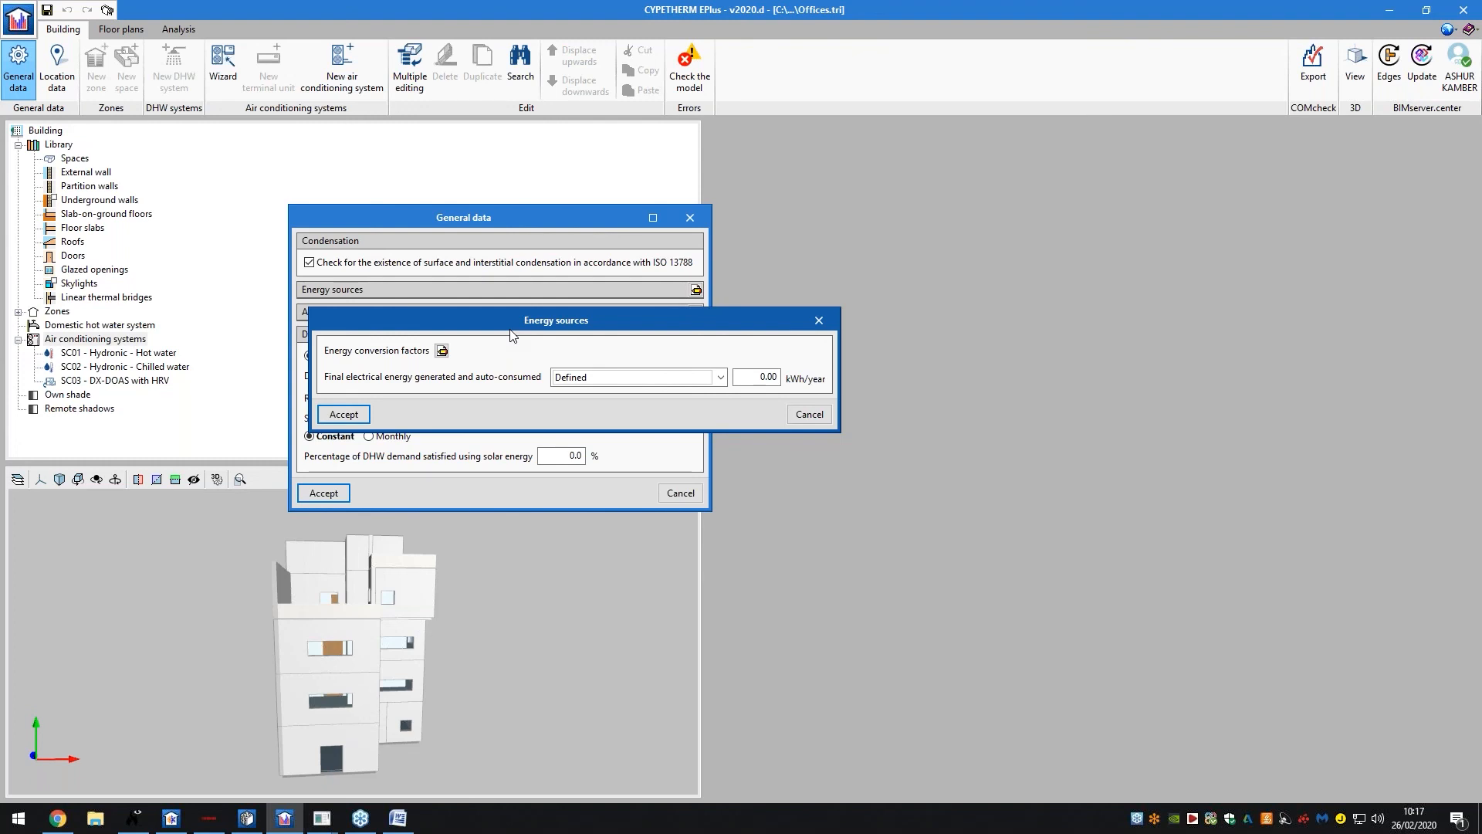
pyautogui.click(562, 378)
pyautogui.click(590, 406)
pyautogui.click(600, 379)
pyautogui.click(679, 396)
pyautogui.click(803, 415)
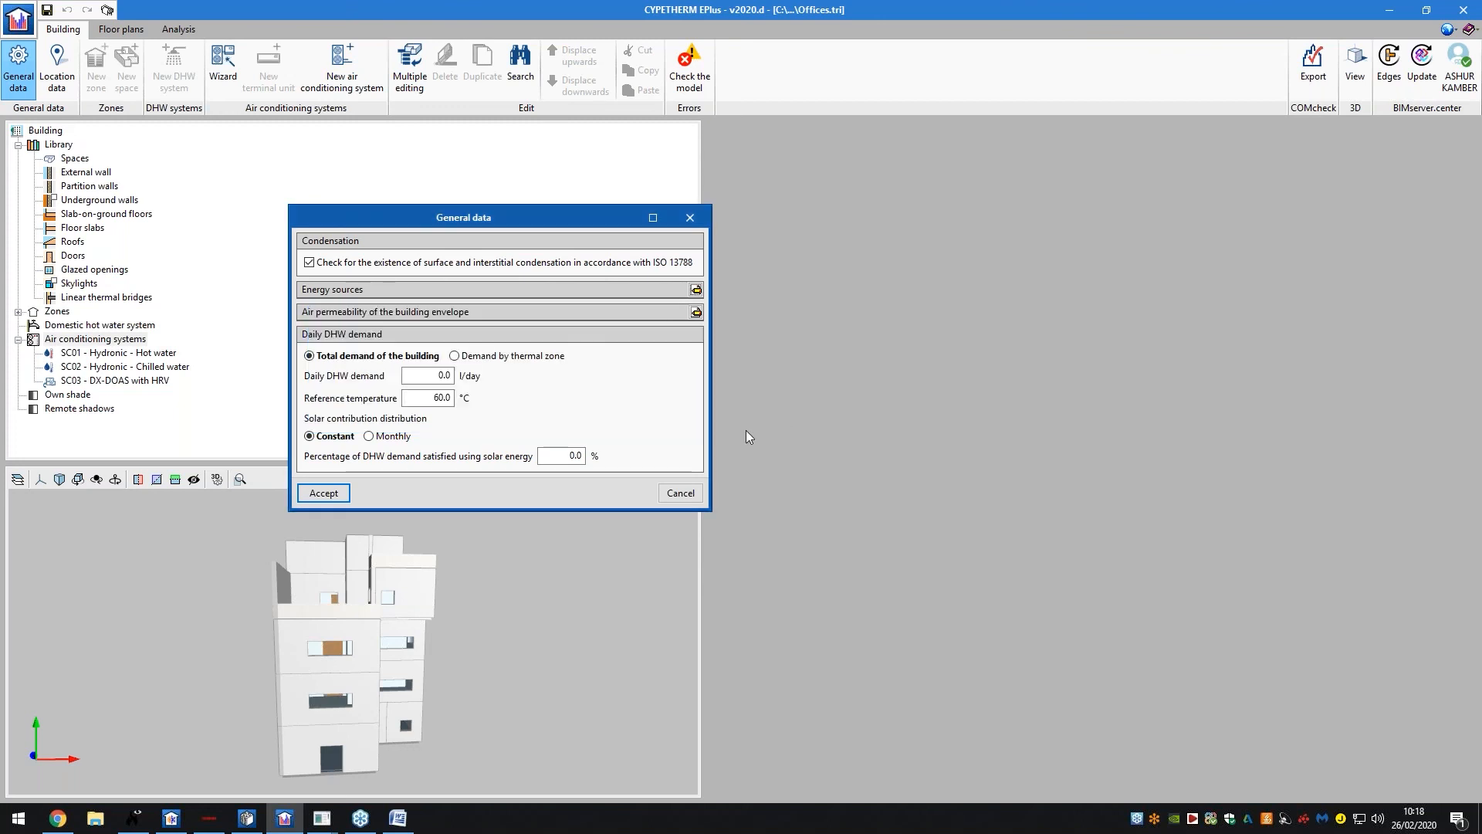
pyautogui.click(679, 495)
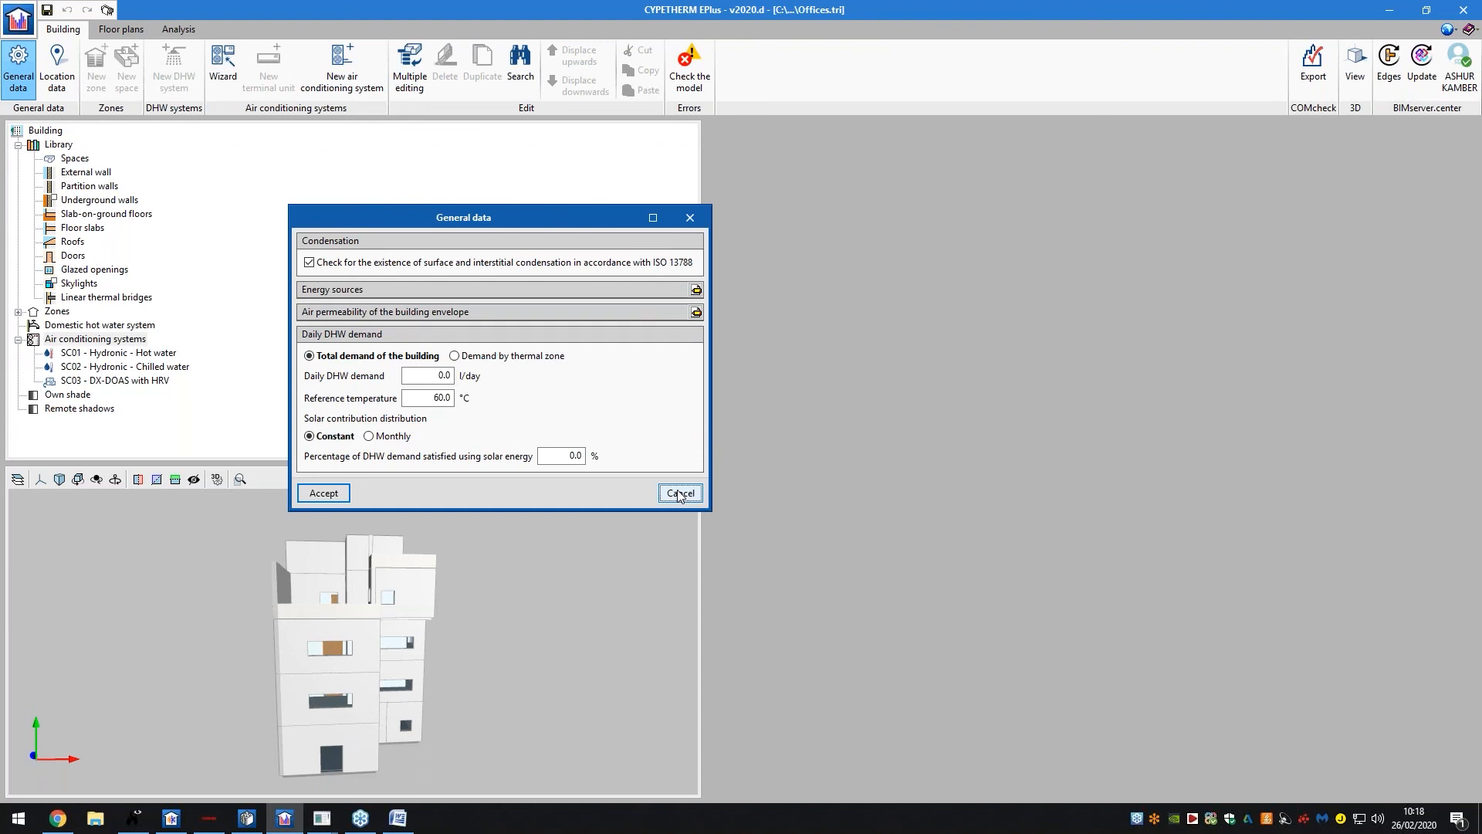
# Search the BIMserver.center store, trying PHOTO and PV before settling on 'sol'
pyautogui.click(55, 818)
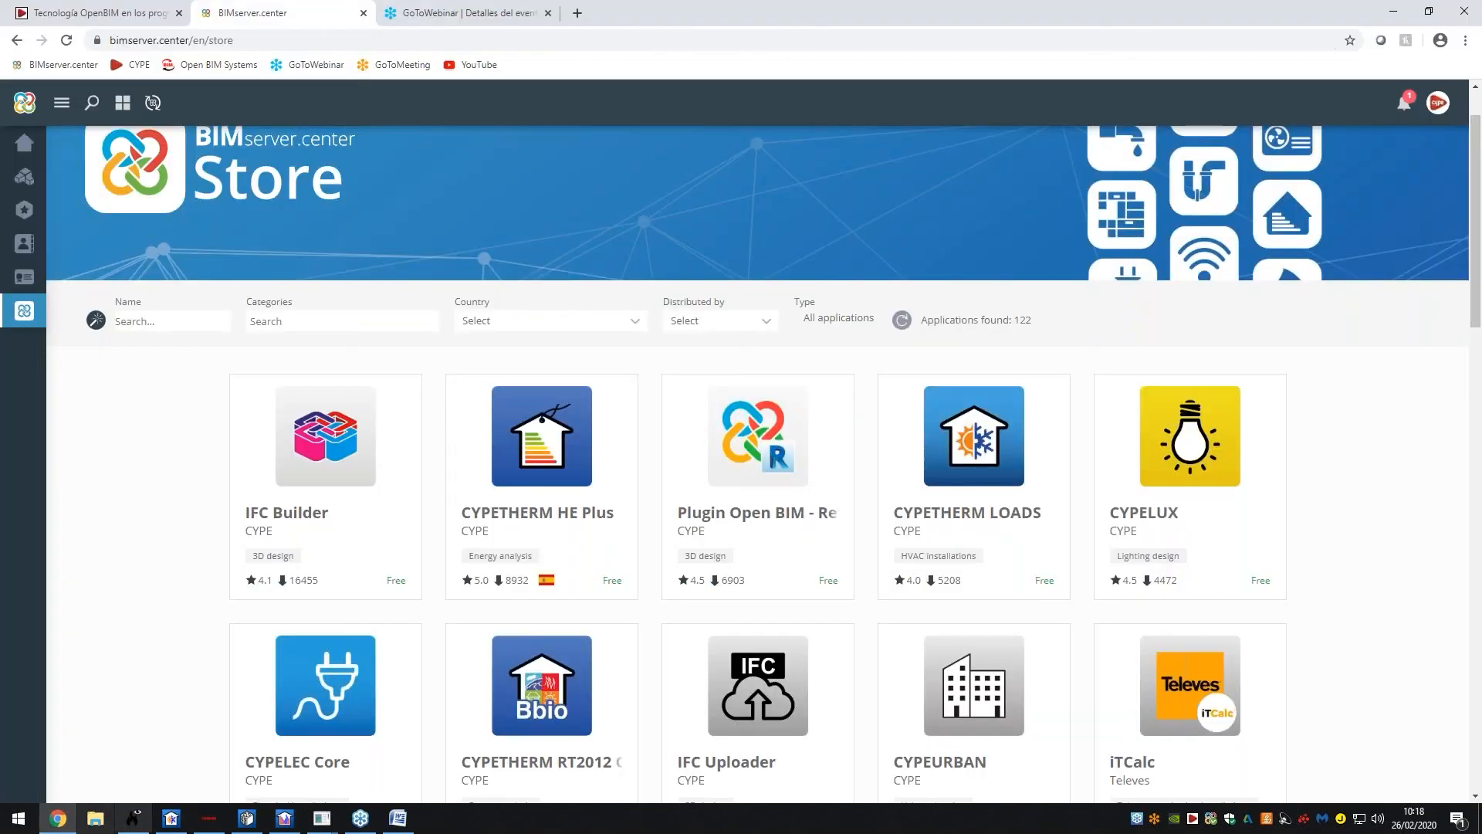
pyautogui.write('PHOTO')
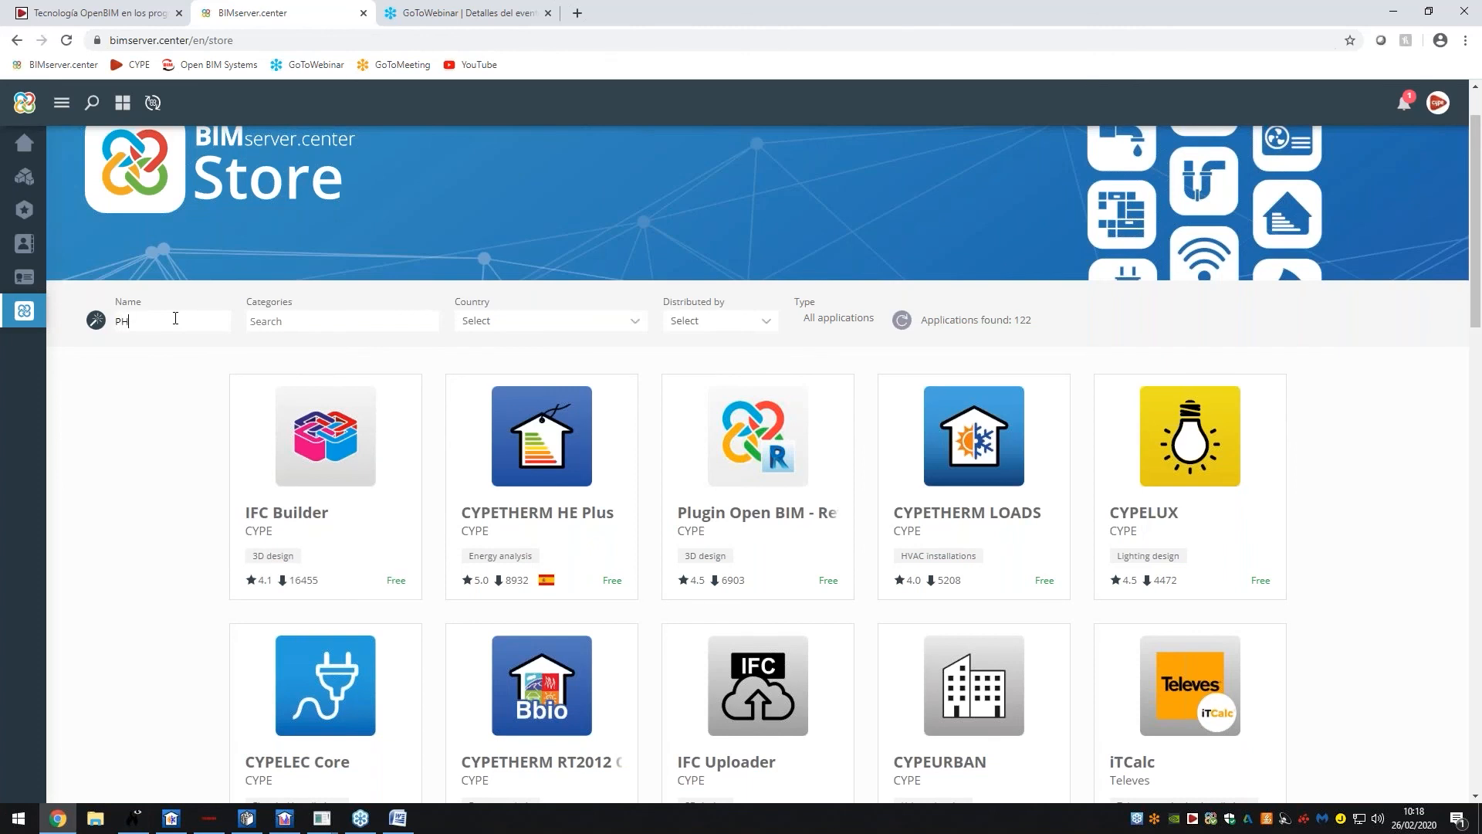
pyautogui.press('BackSpace')
pyautogui.press('BackSpace')
pyautogui.press('BackSpace')
pyautogui.write('P')
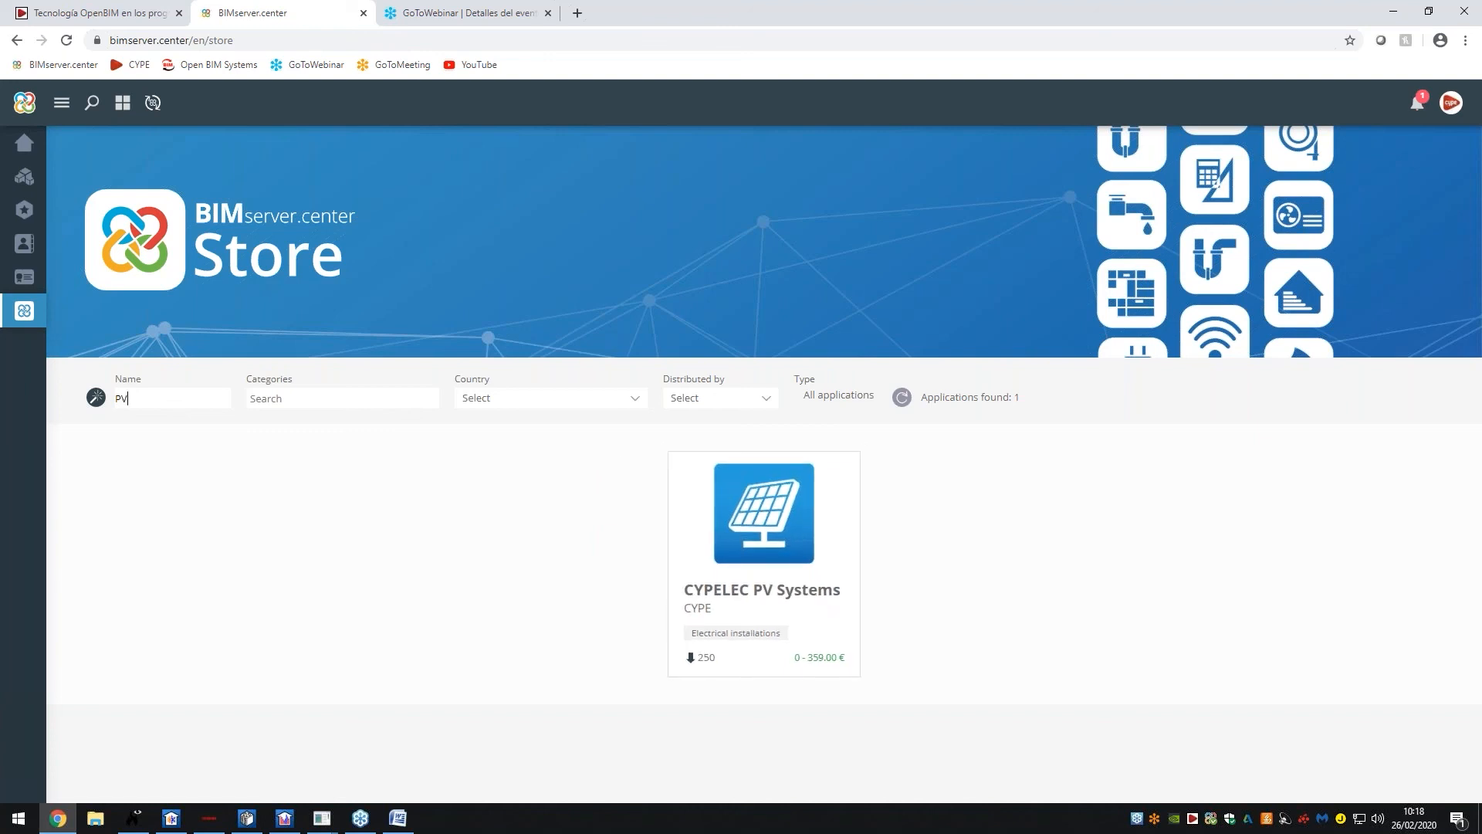
pyautogui.press('BackSpace')
pyautogui.press('BackSpace')
pyautogui.write('solar')
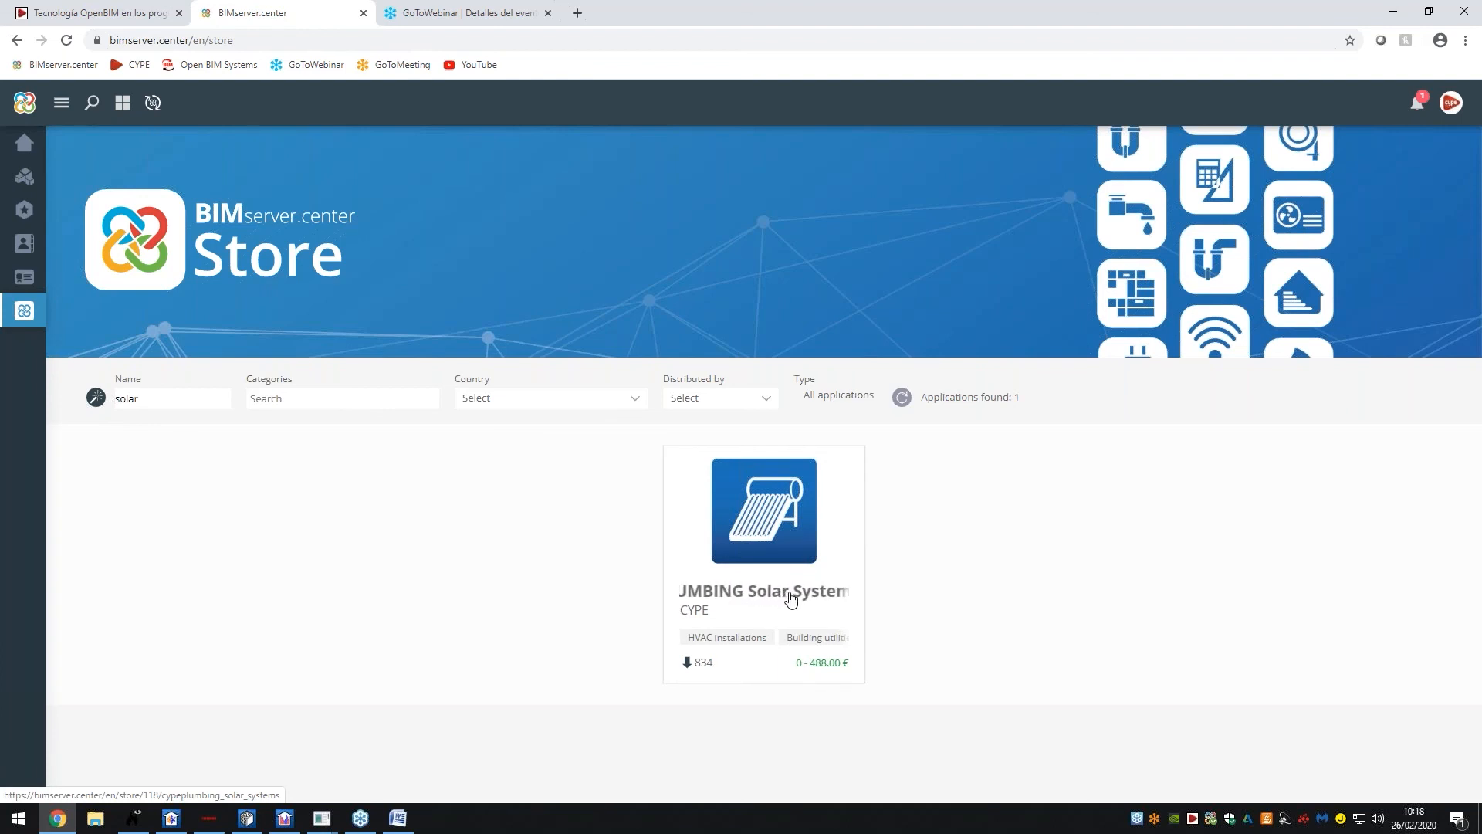
# Open the CYPEPLUMBING Solar Systems page and enlarge its screenshot
pyautogui.click(778, 535)
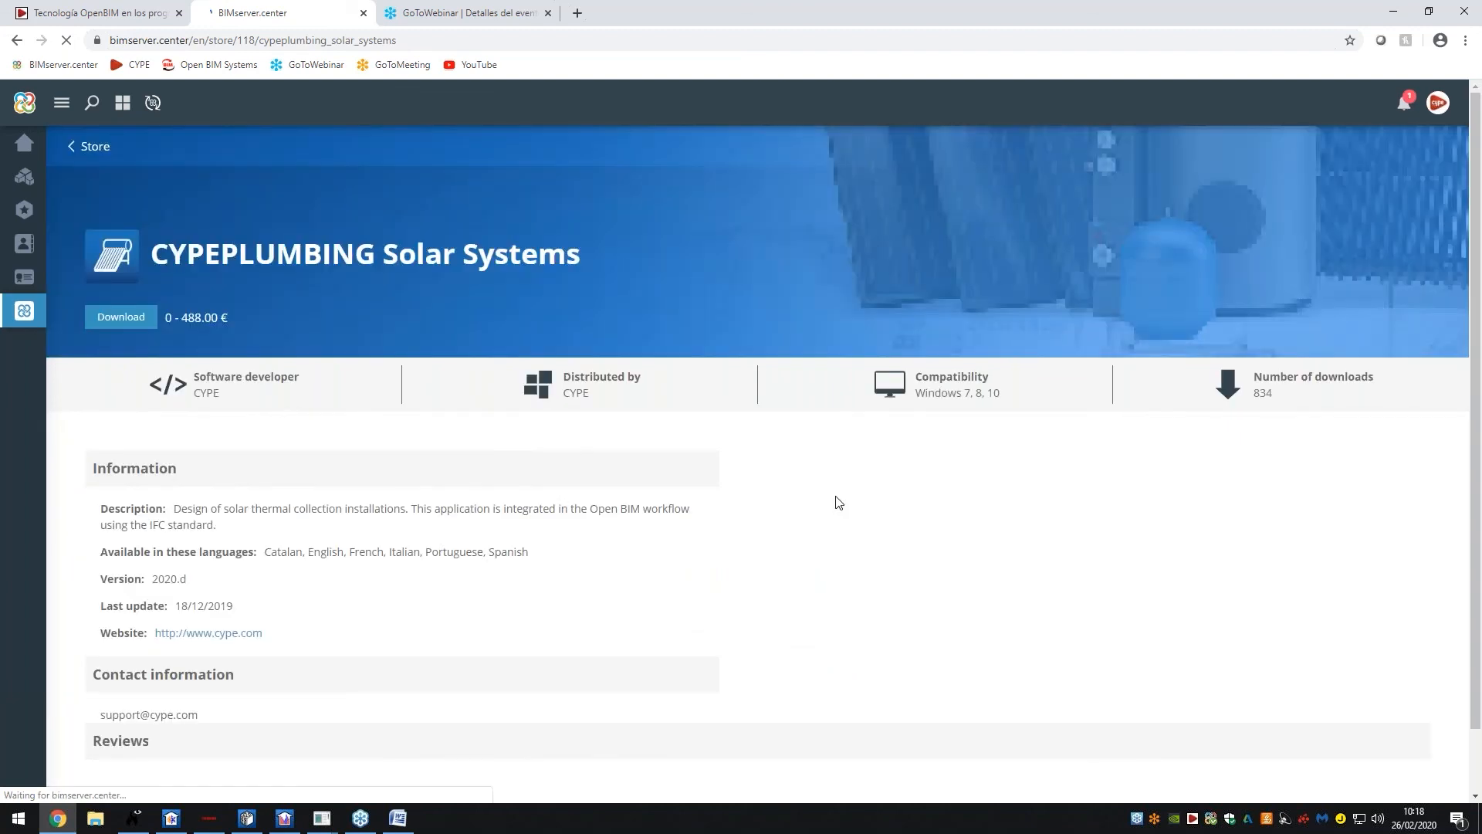
pyautogui.scroll(-3, 1004, 494)
pyautogui.click(1109, 485)
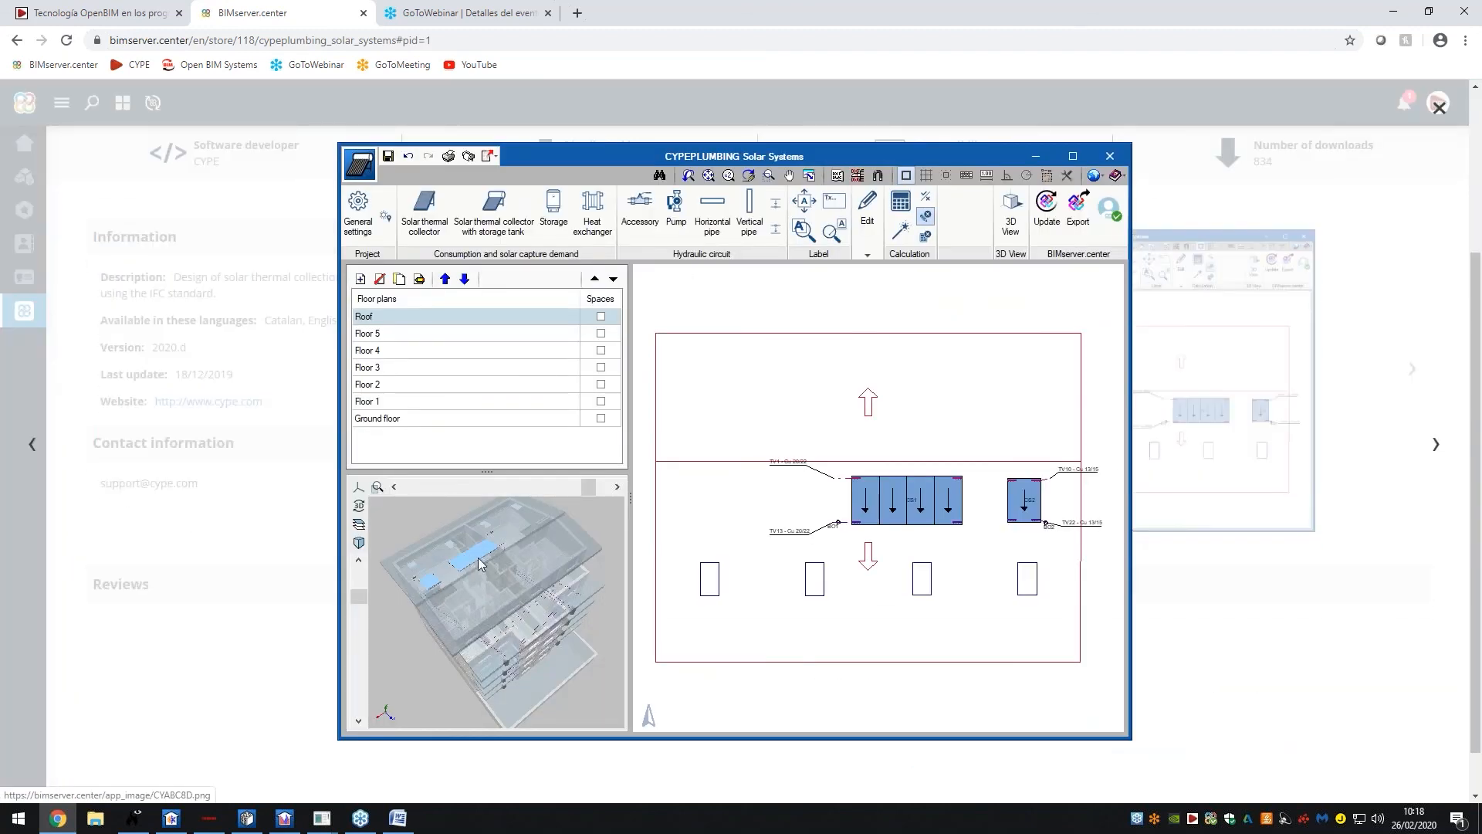
# Step through the General settings, Horizontal pipes and Storage screenshots
pyautogui.click(1436, 450)
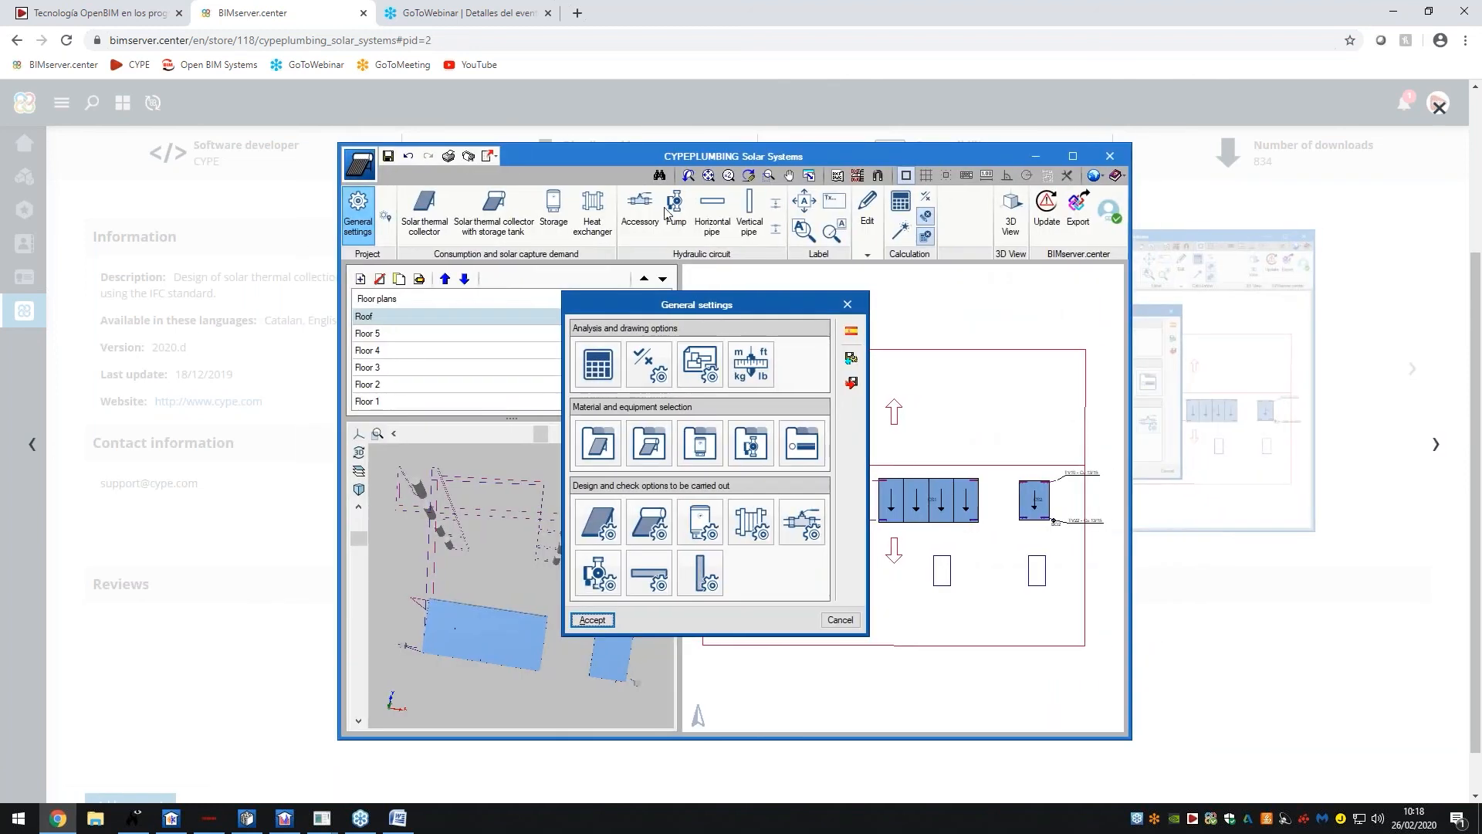
pyautogui.click(1438, 448)
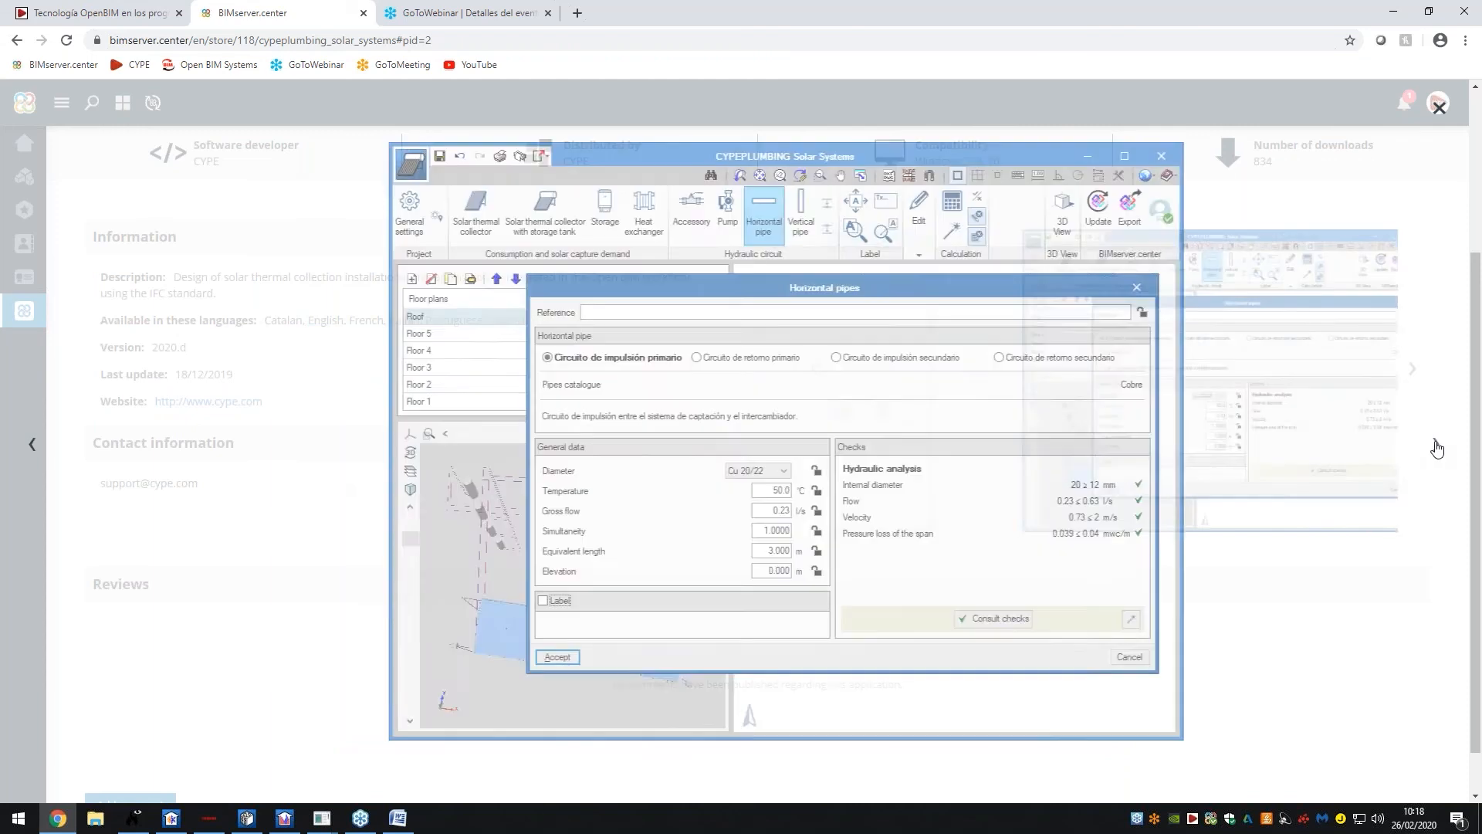
pyautogui.click(1436, 443)
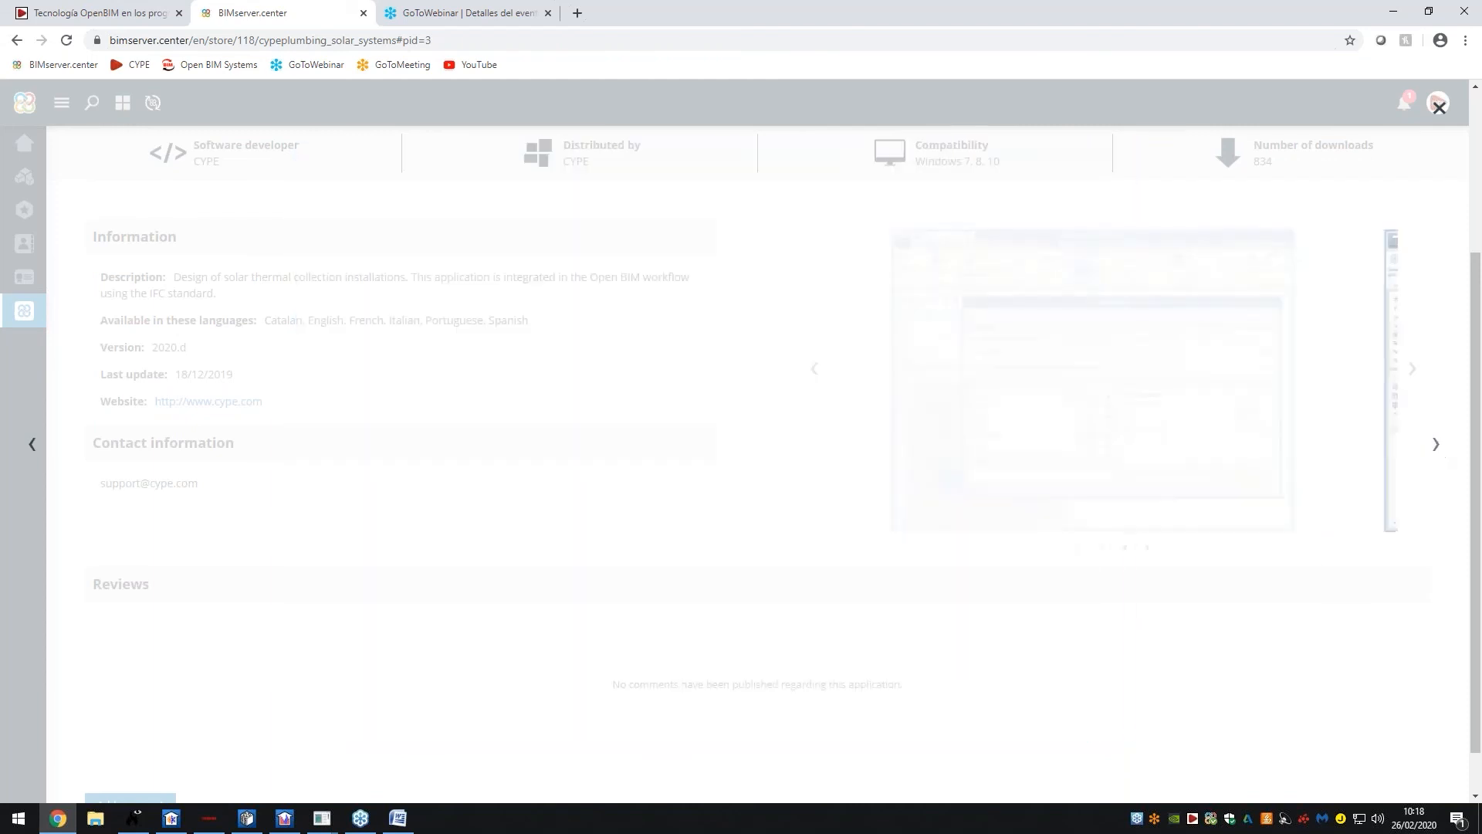
# Close the gallery and bring back CYPETHERM LOADS with Office 2's peak heating load chart
pyautogui.click(1439, 108)
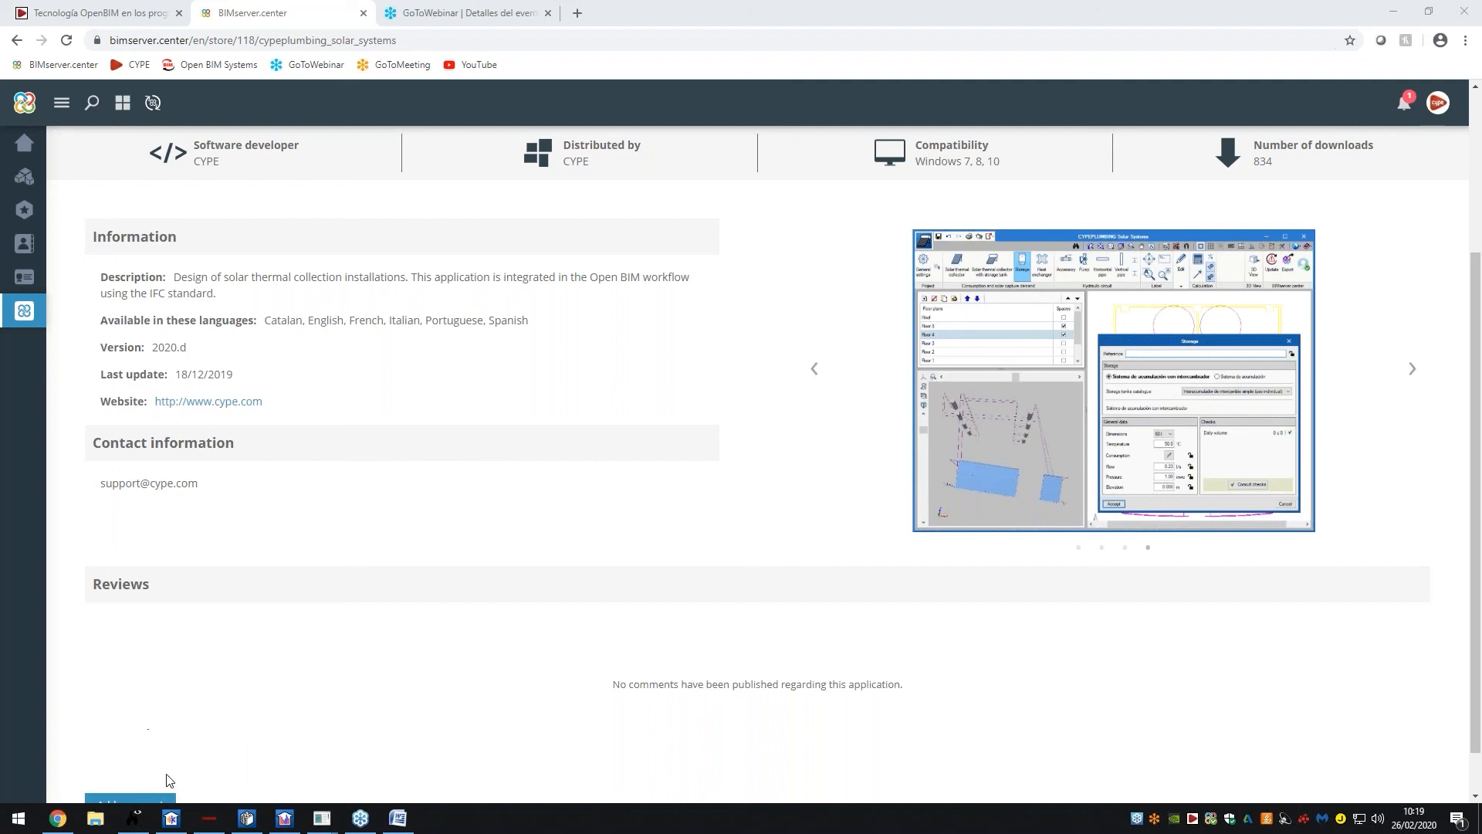
pyautogui.click(171, 817)
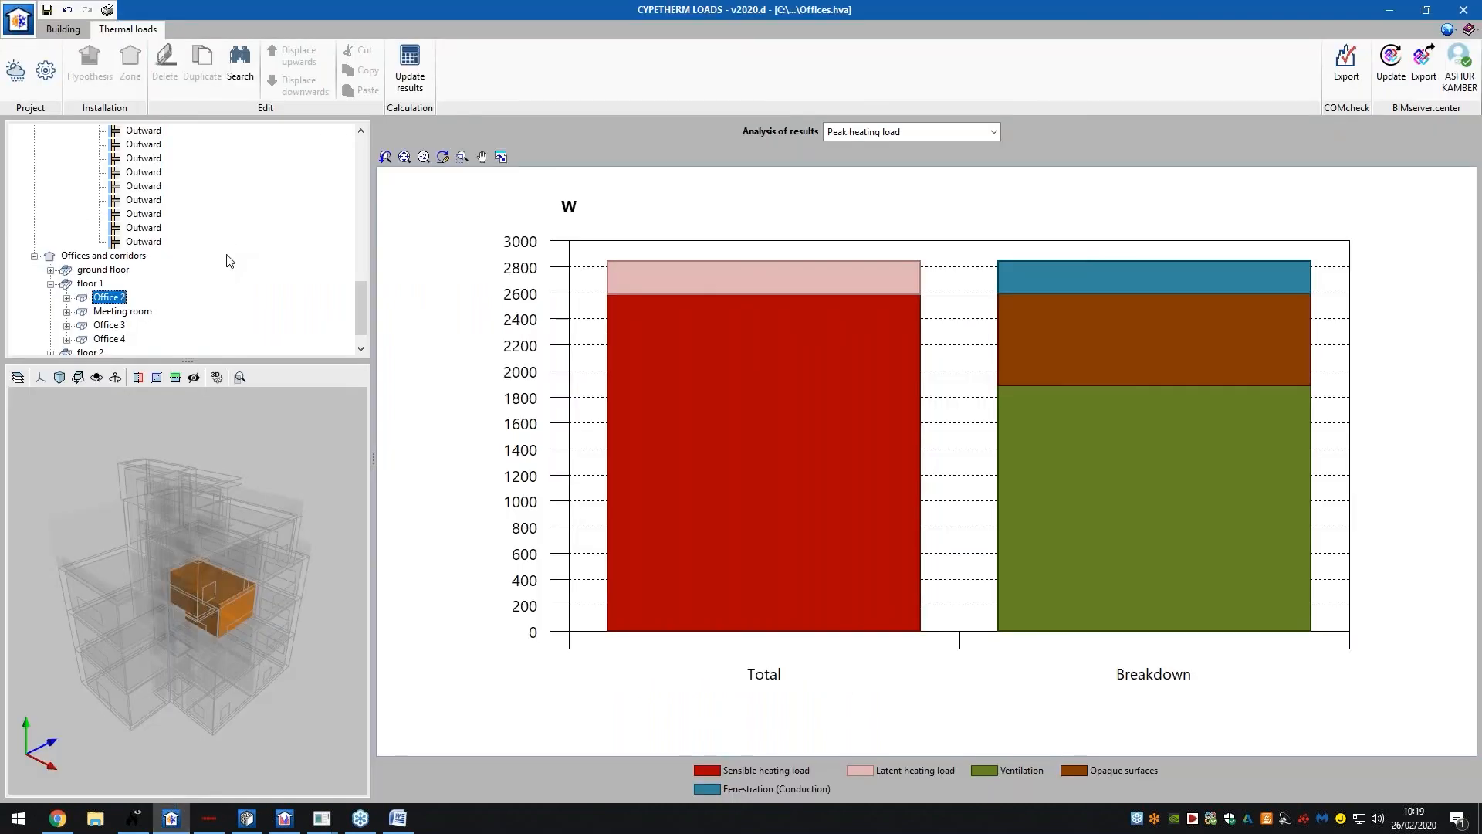
pyautogui.scroll(5, 220, 274)
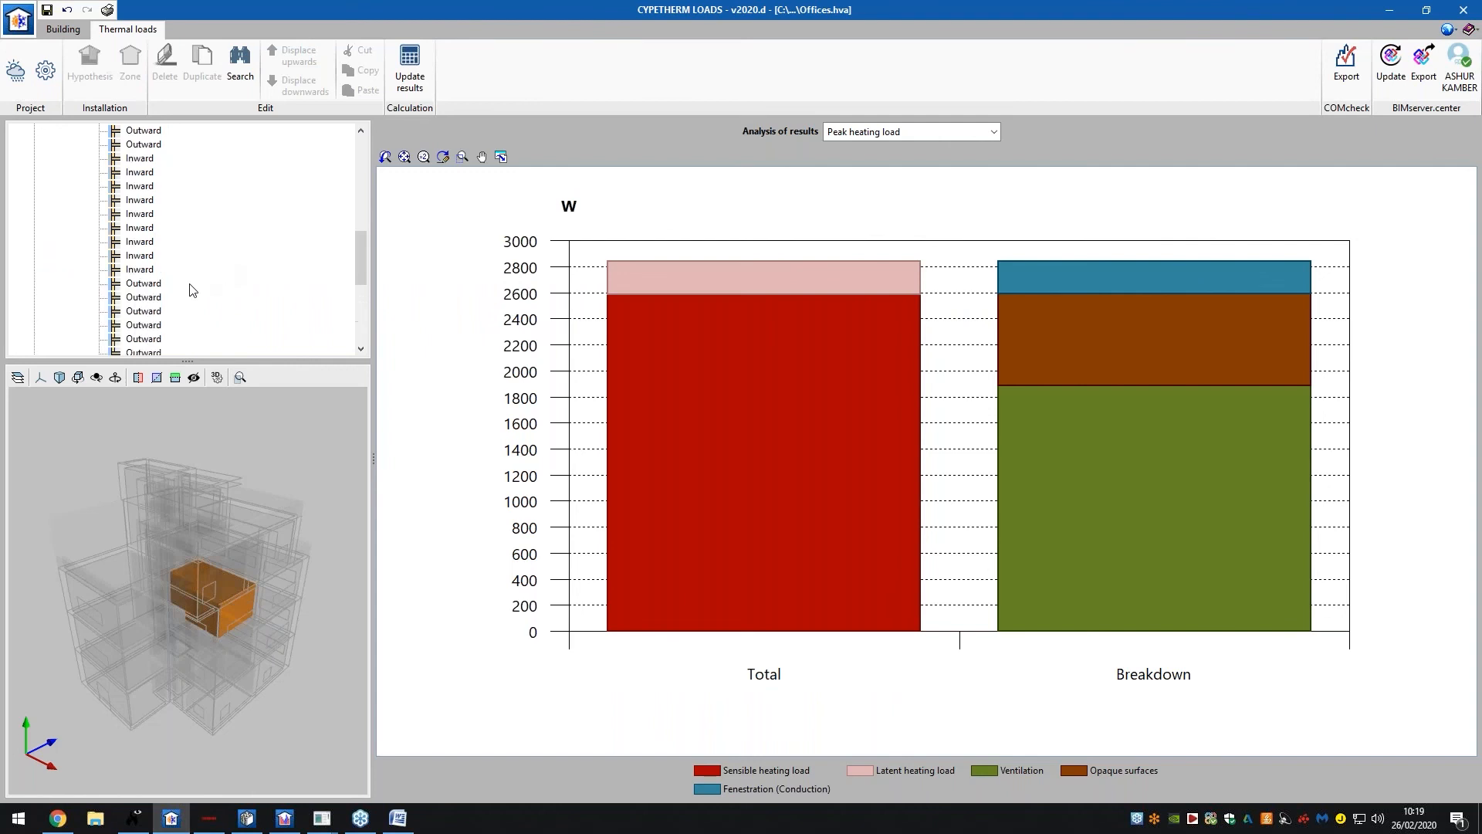
pyautogui.scroll(4, 193, 290)
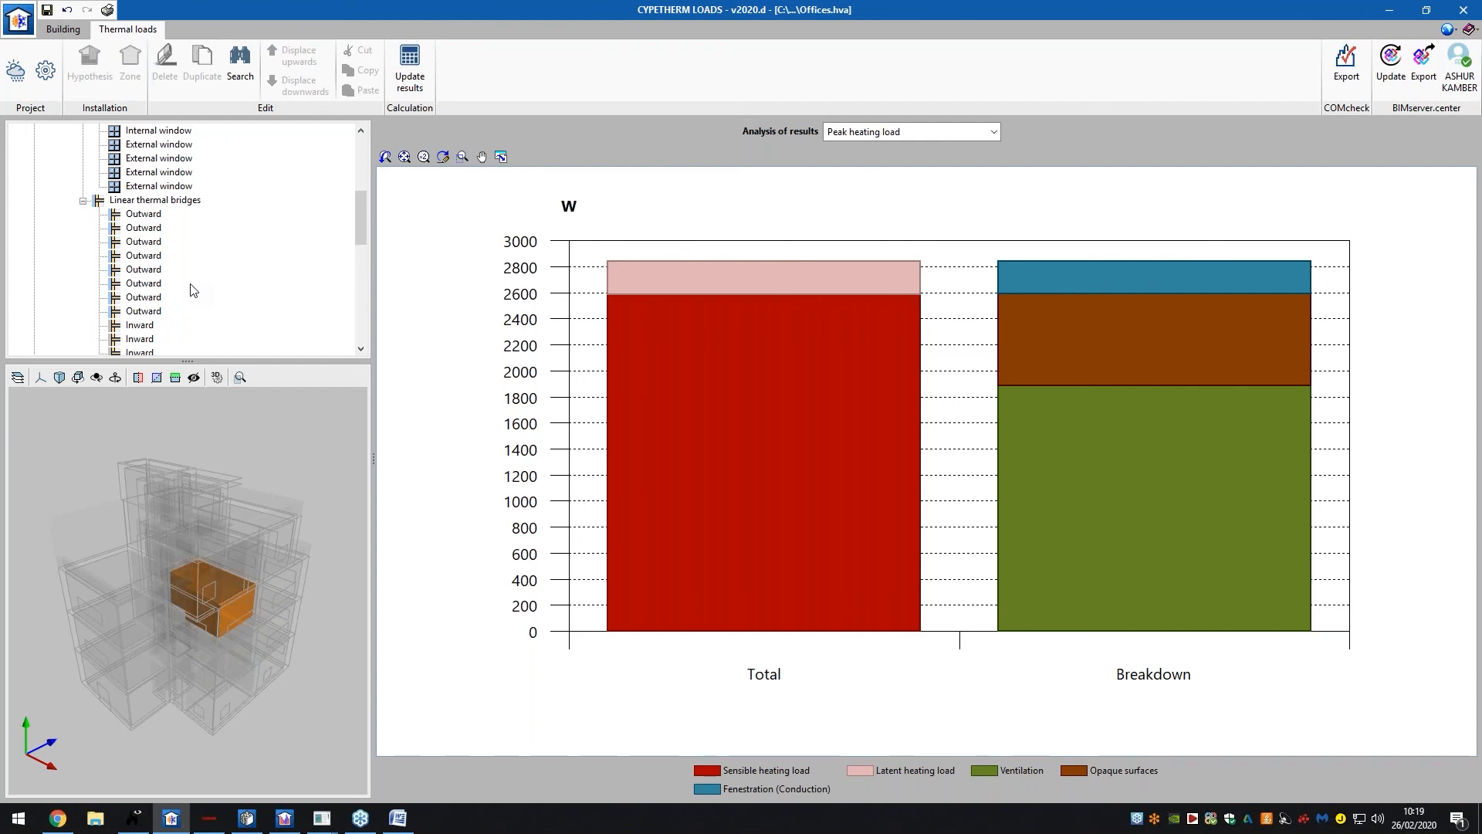
pyautogui.scroll(6, 194, 289)
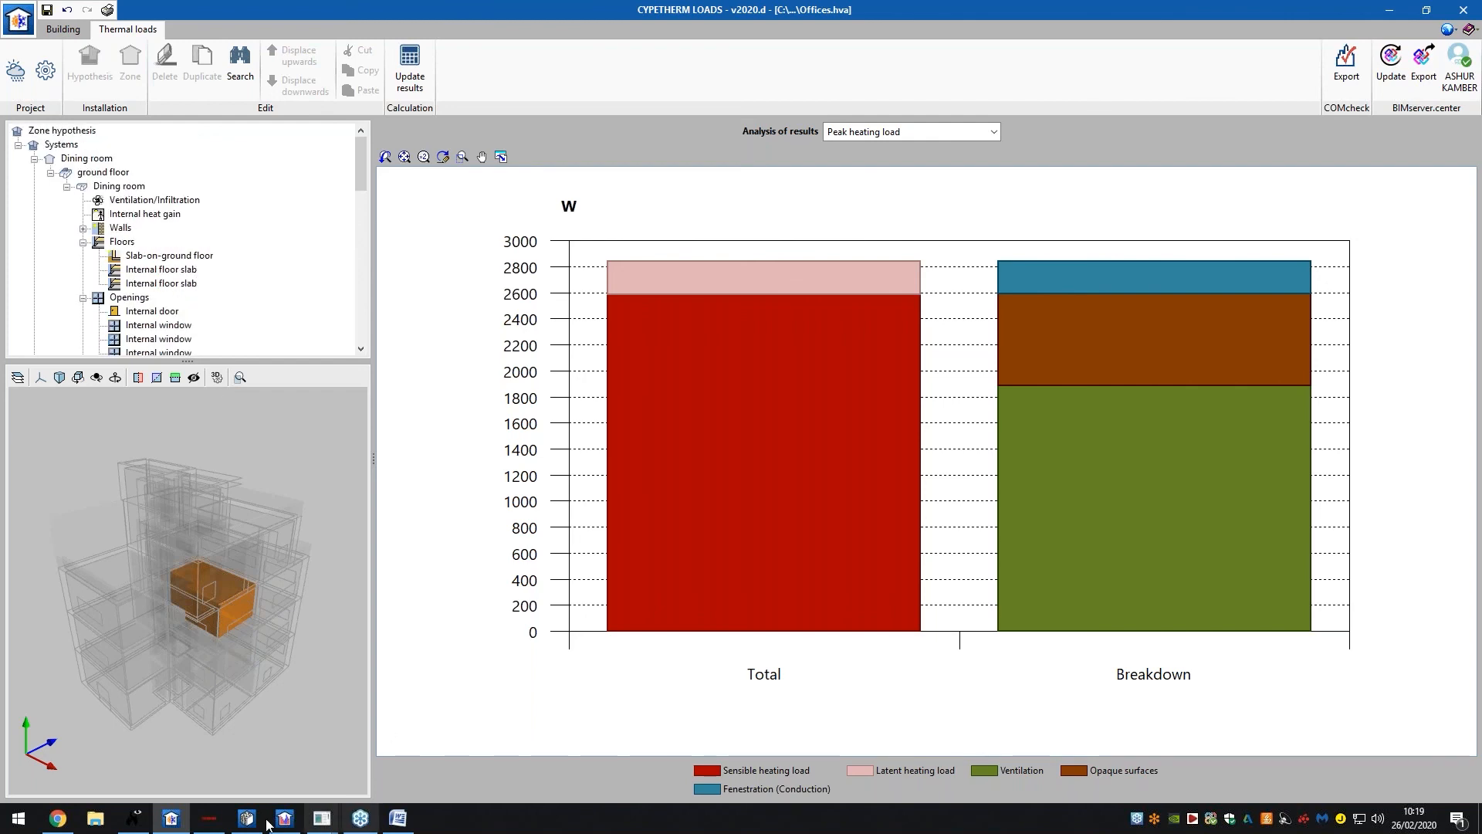
# Browse the façade and space-type libraries, inspecting the Office space type's properties
pyautogui.click(57, 30)
pyautogui.click(80, 172)
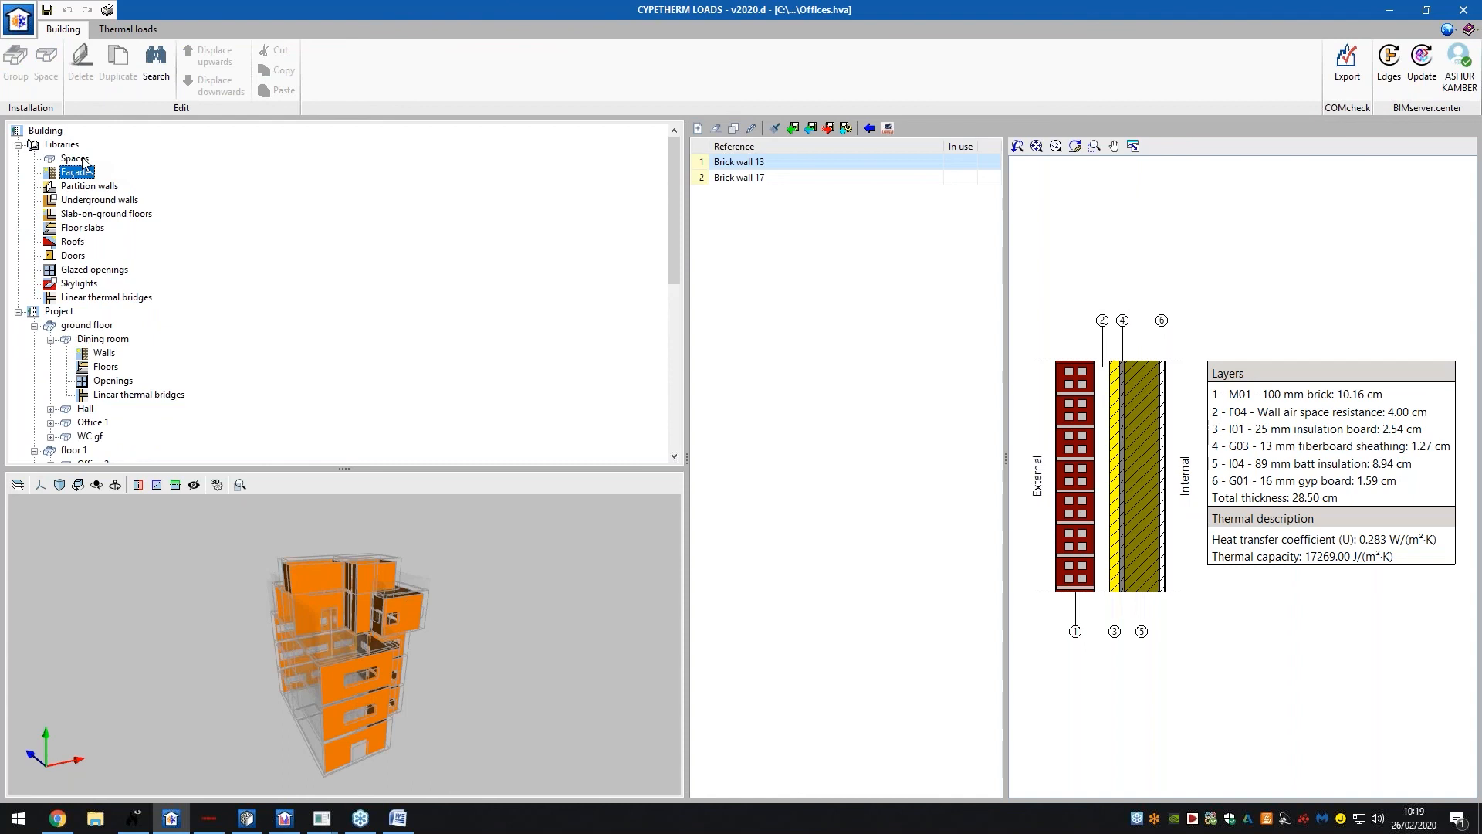
pyautogui.click(81, 158)
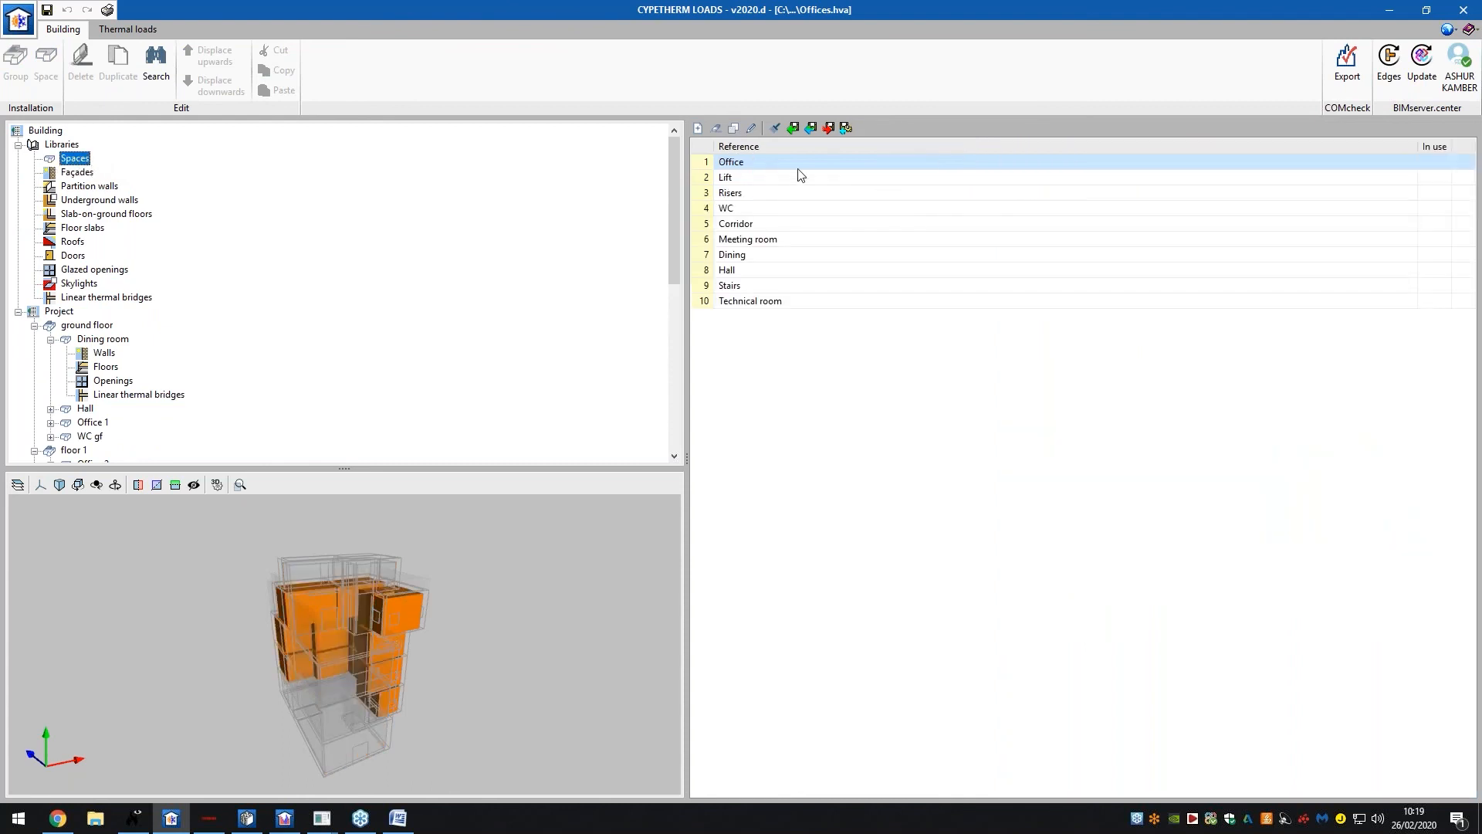
pyautogui.doubleClick(778, 164)
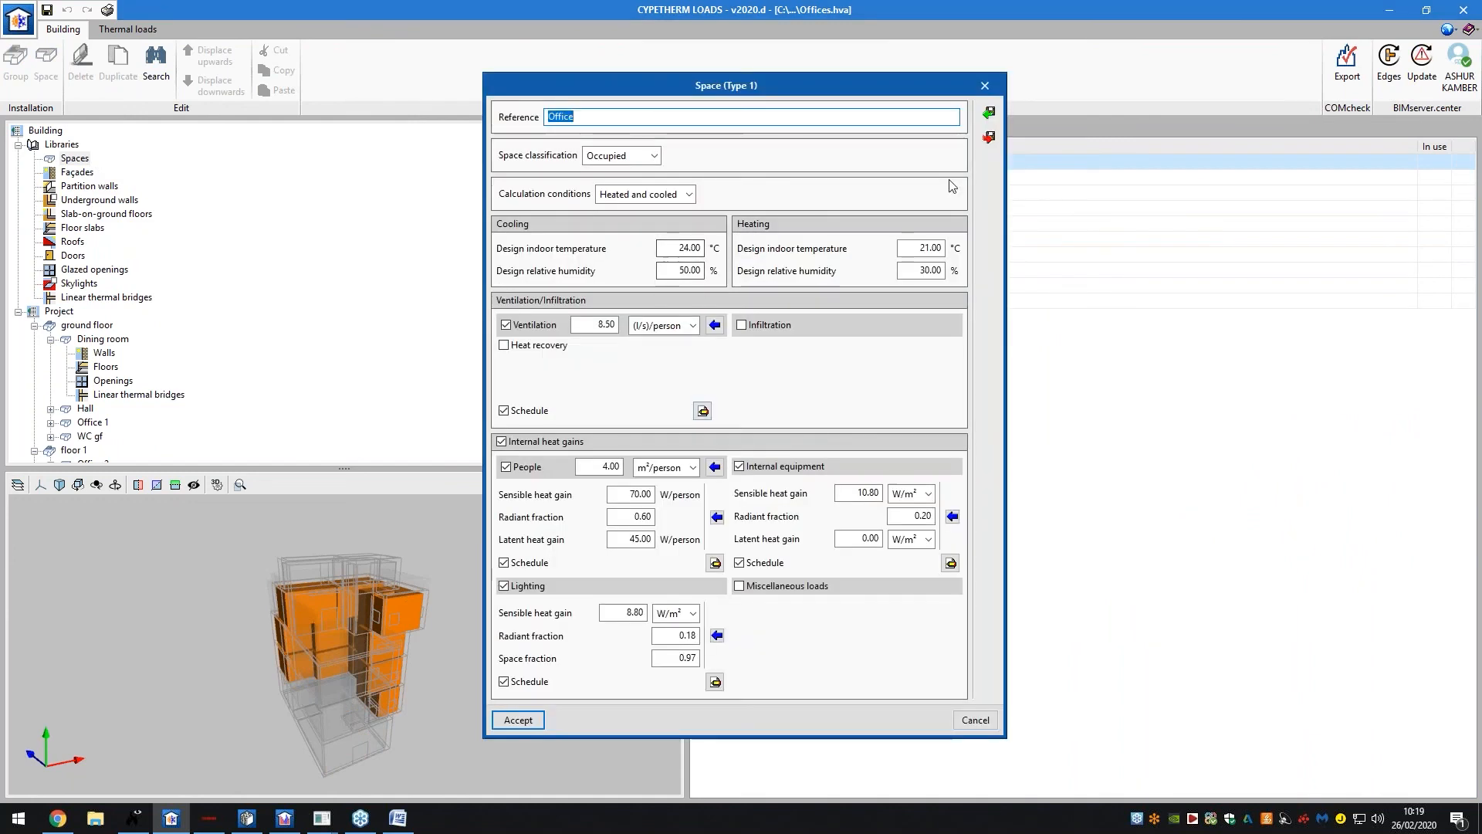
pyautogui.click(986, 85)
# Look through the partition, underground wall and slab-on-ground libraries, then open façade Brick wall 13
pyautogui.click(78, 174)
pyautogui.click(79, 186)
pyautogui.click(82, 200)
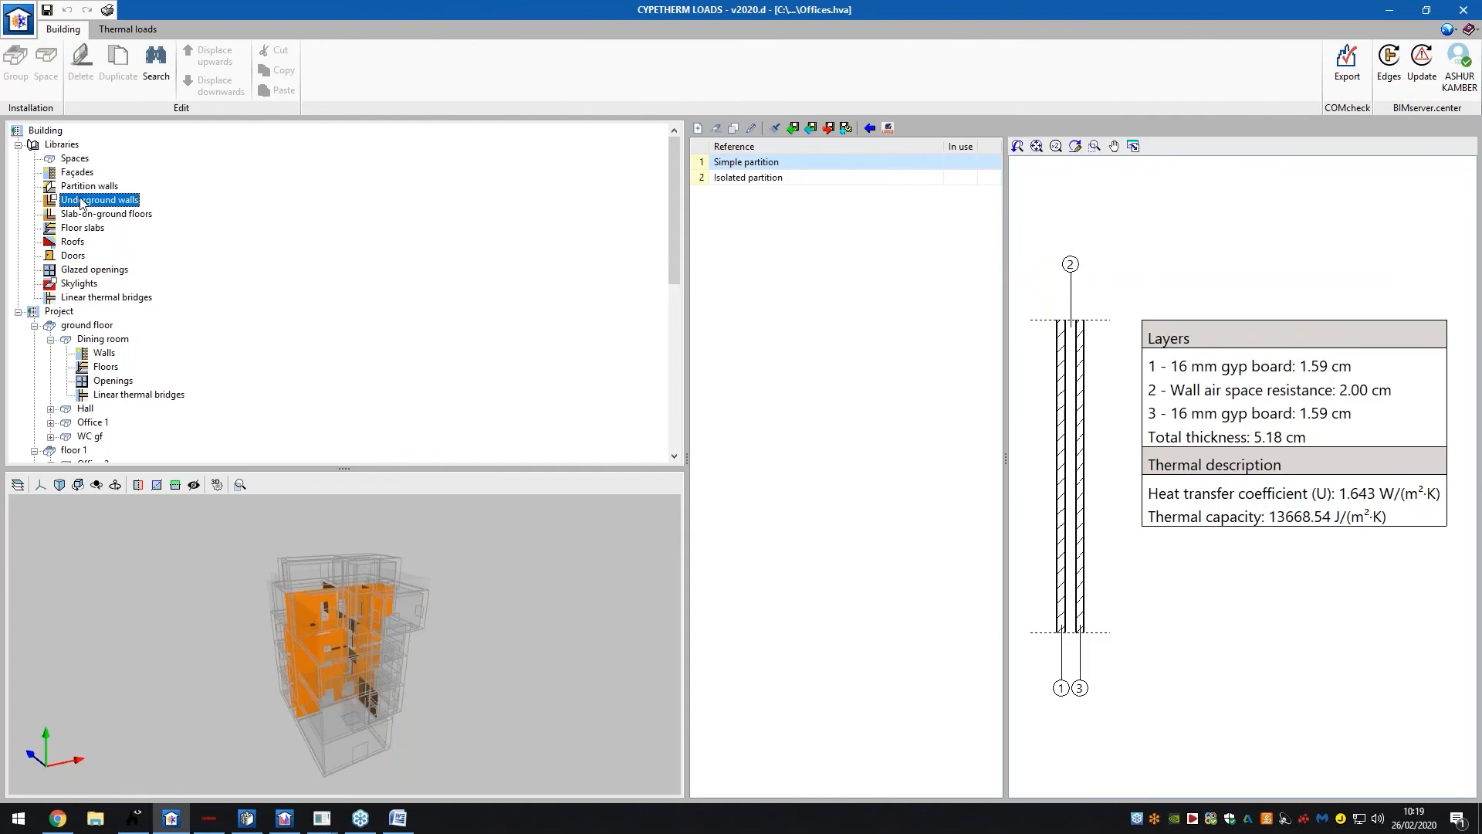
pyautogui.click(123, 213)
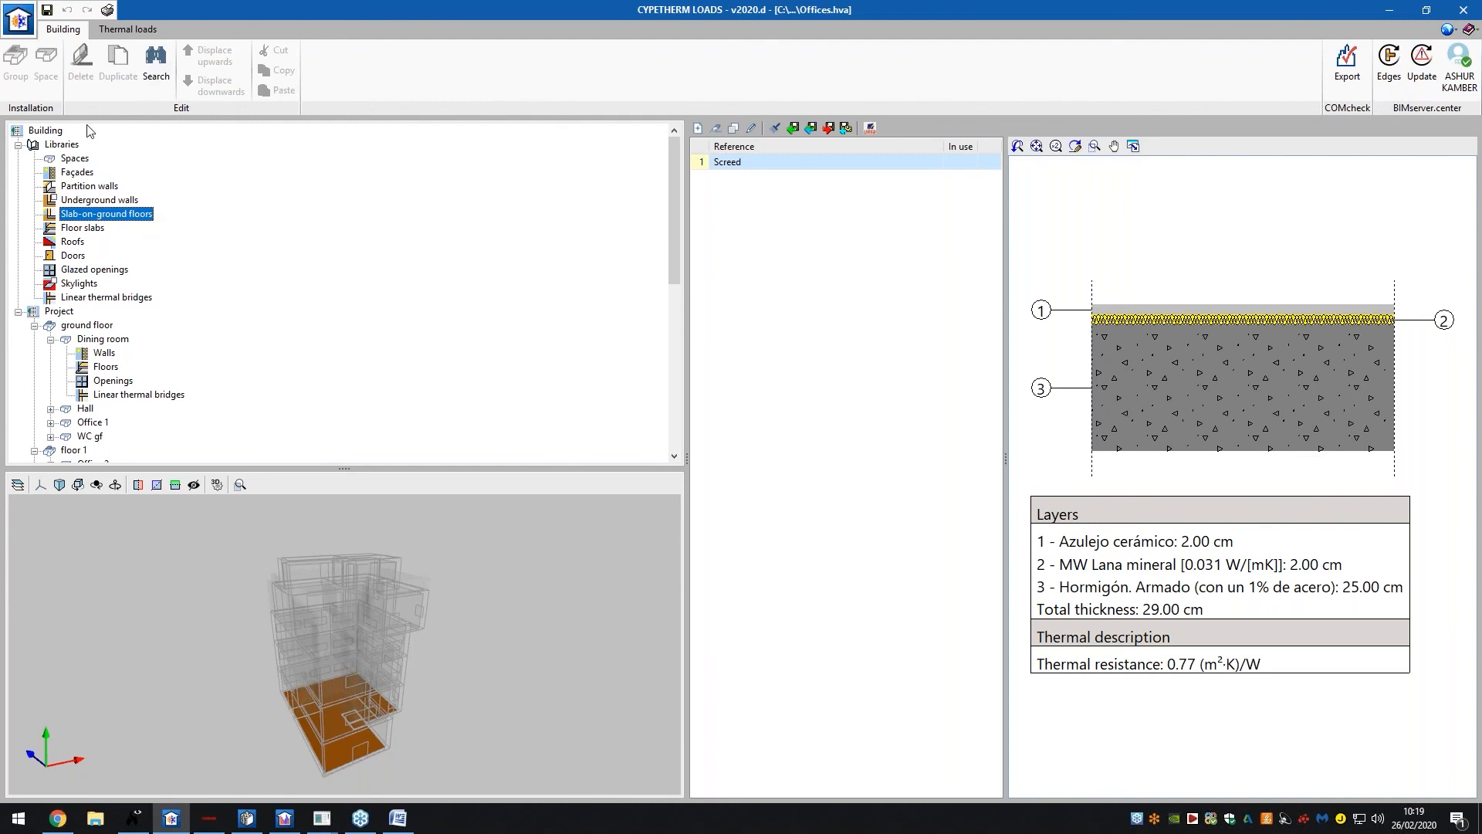
pyautogui.click(90, 173)
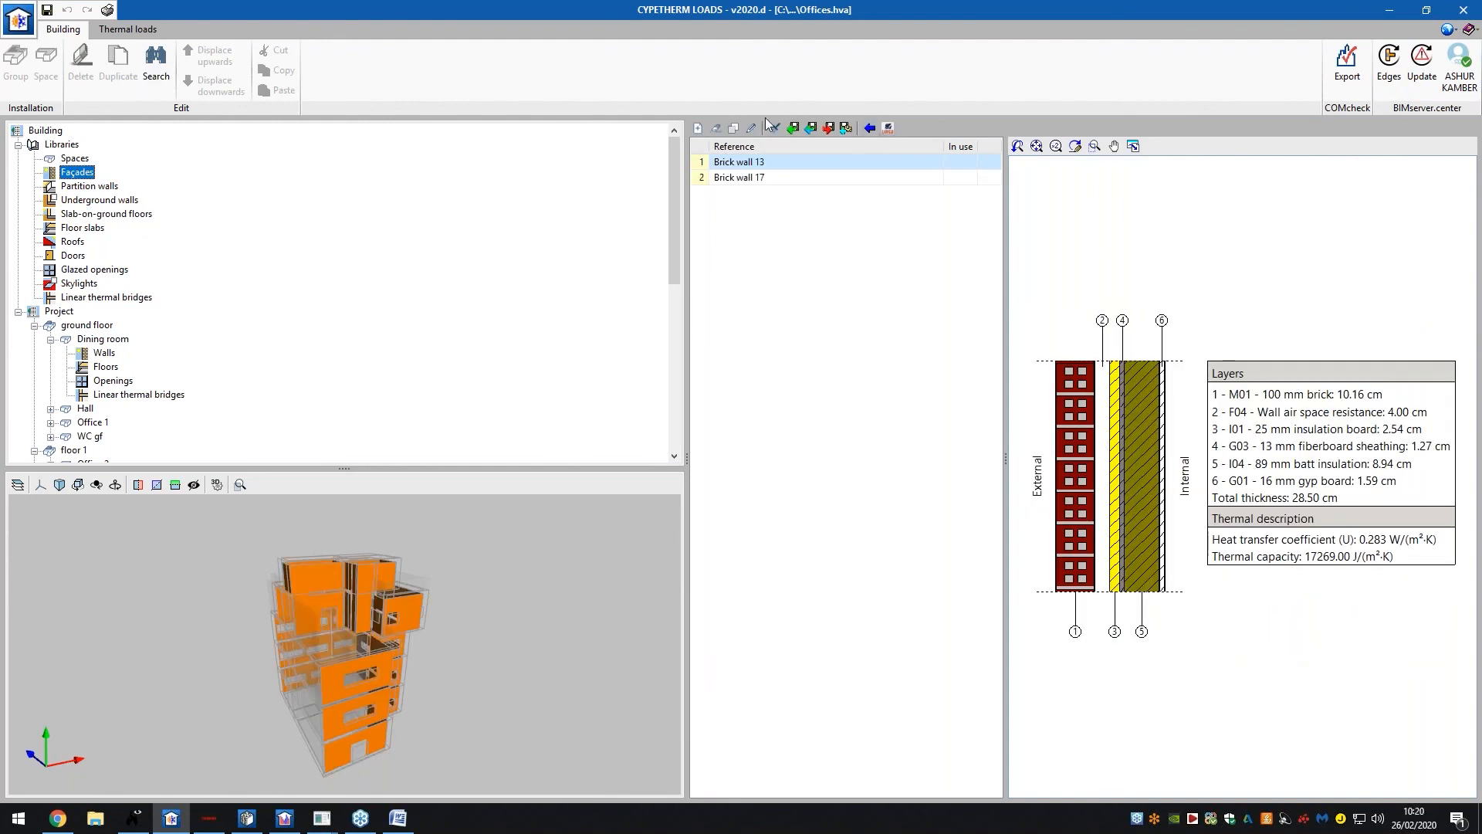
pyautogui.click(751, 127)
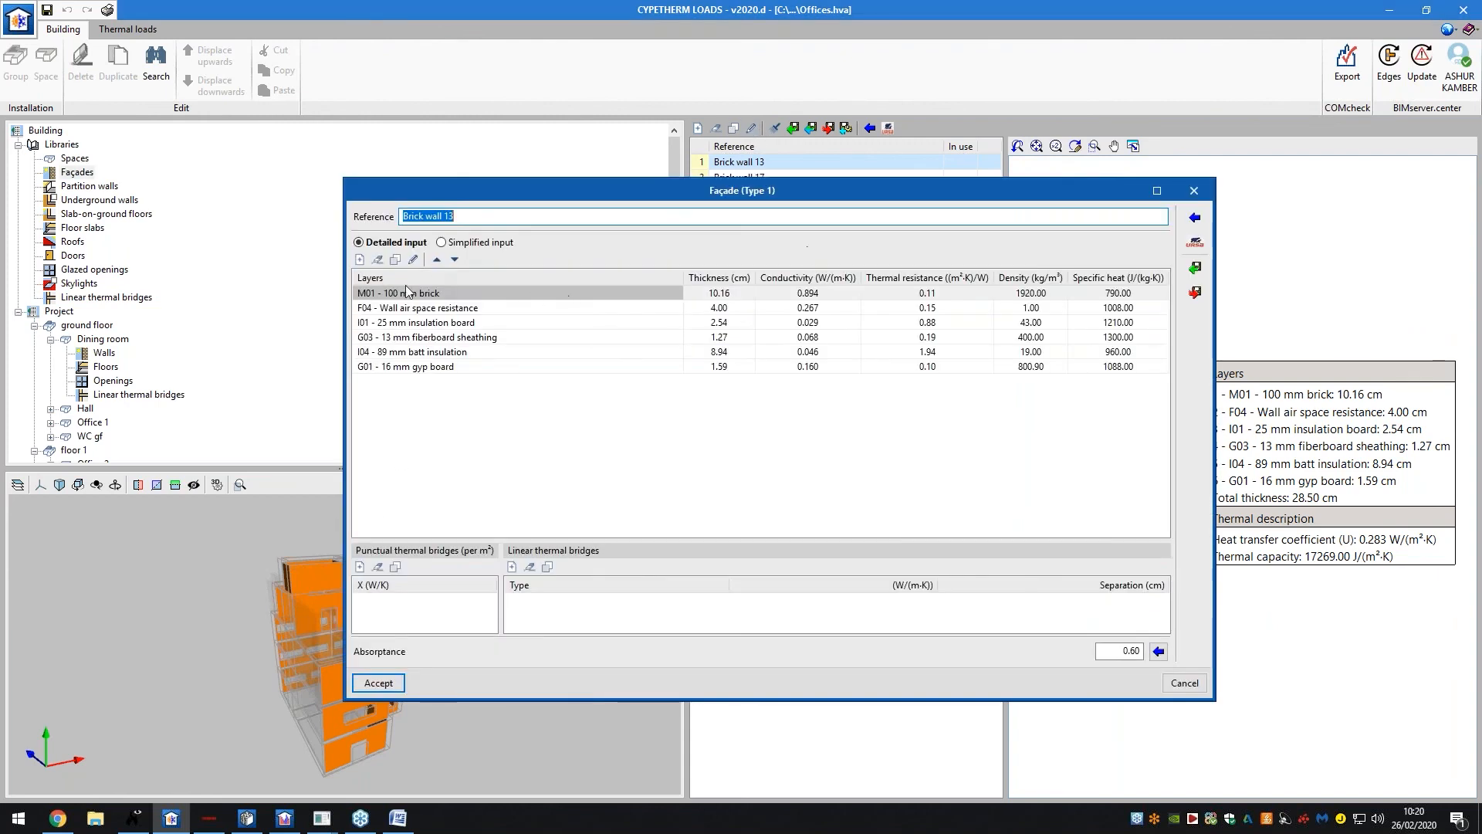
pyautogui.click(360, 260)
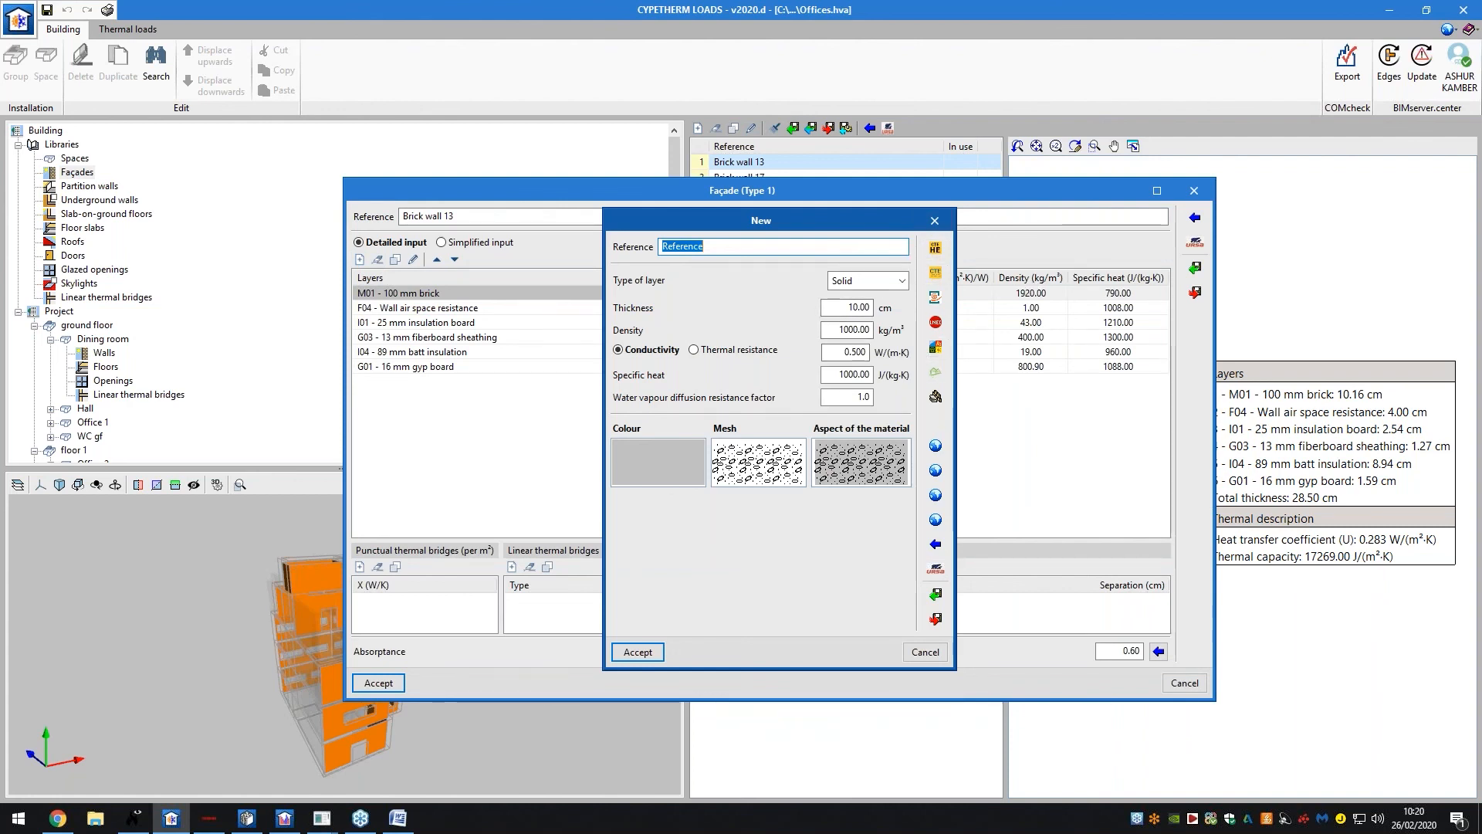
pyautogui.click(936, 546)
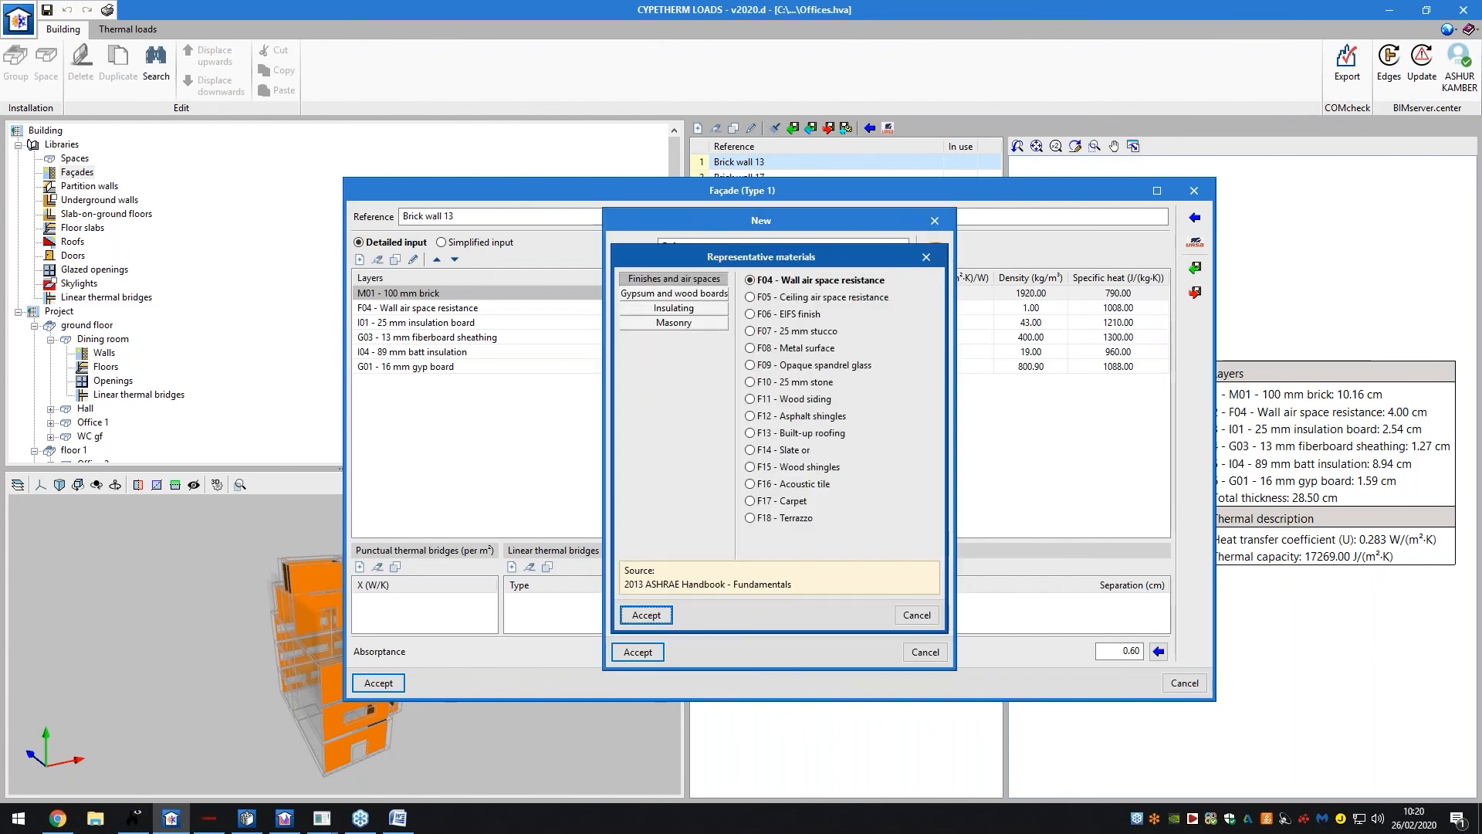
pyautogui.click(704, 293)
pyautogui.click(707, 308)
pyautogui.click(711, 323)
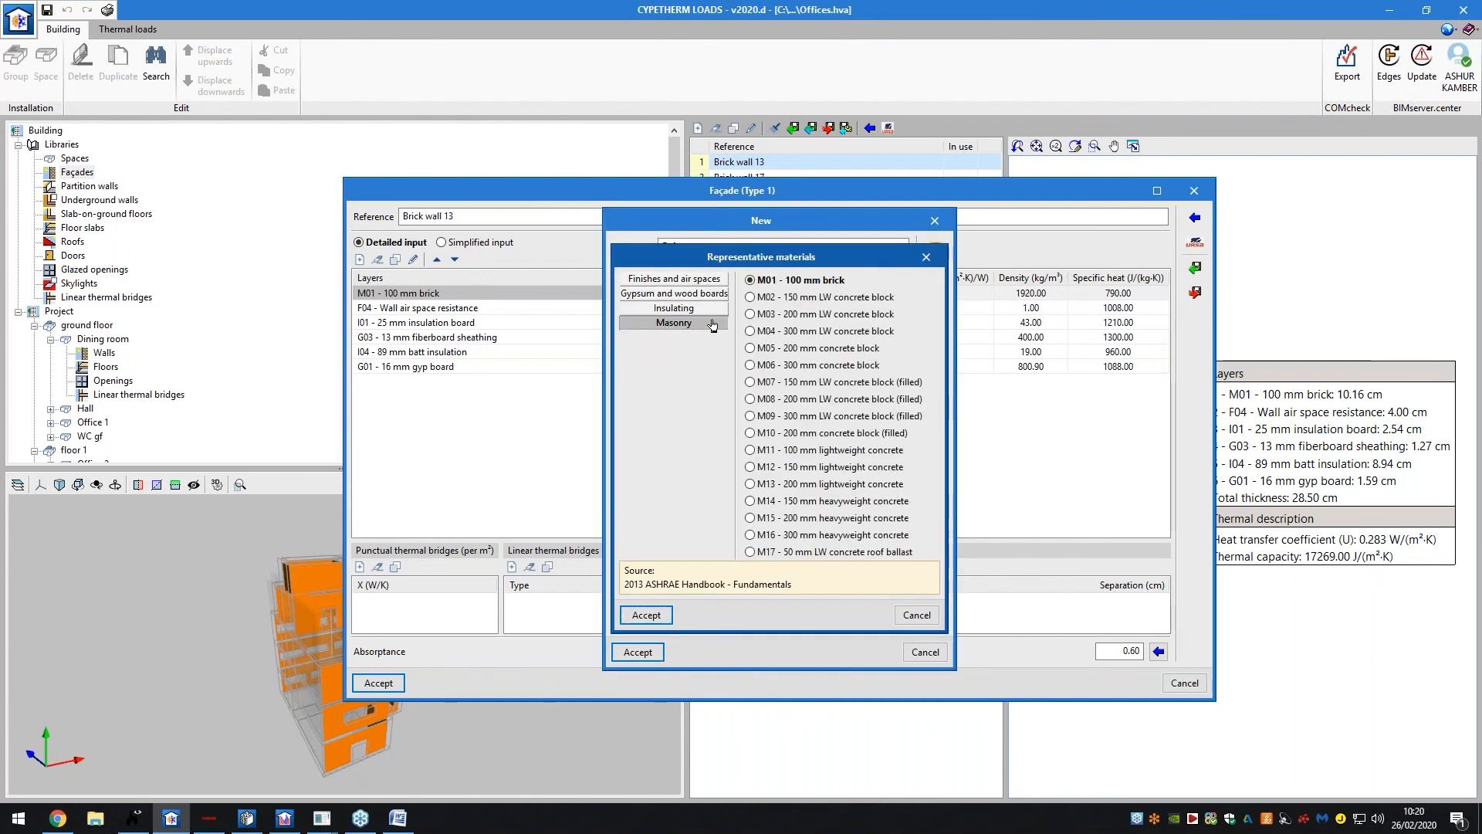
pyautogui.click(928, 623)
pyautogui.click(935, 529)
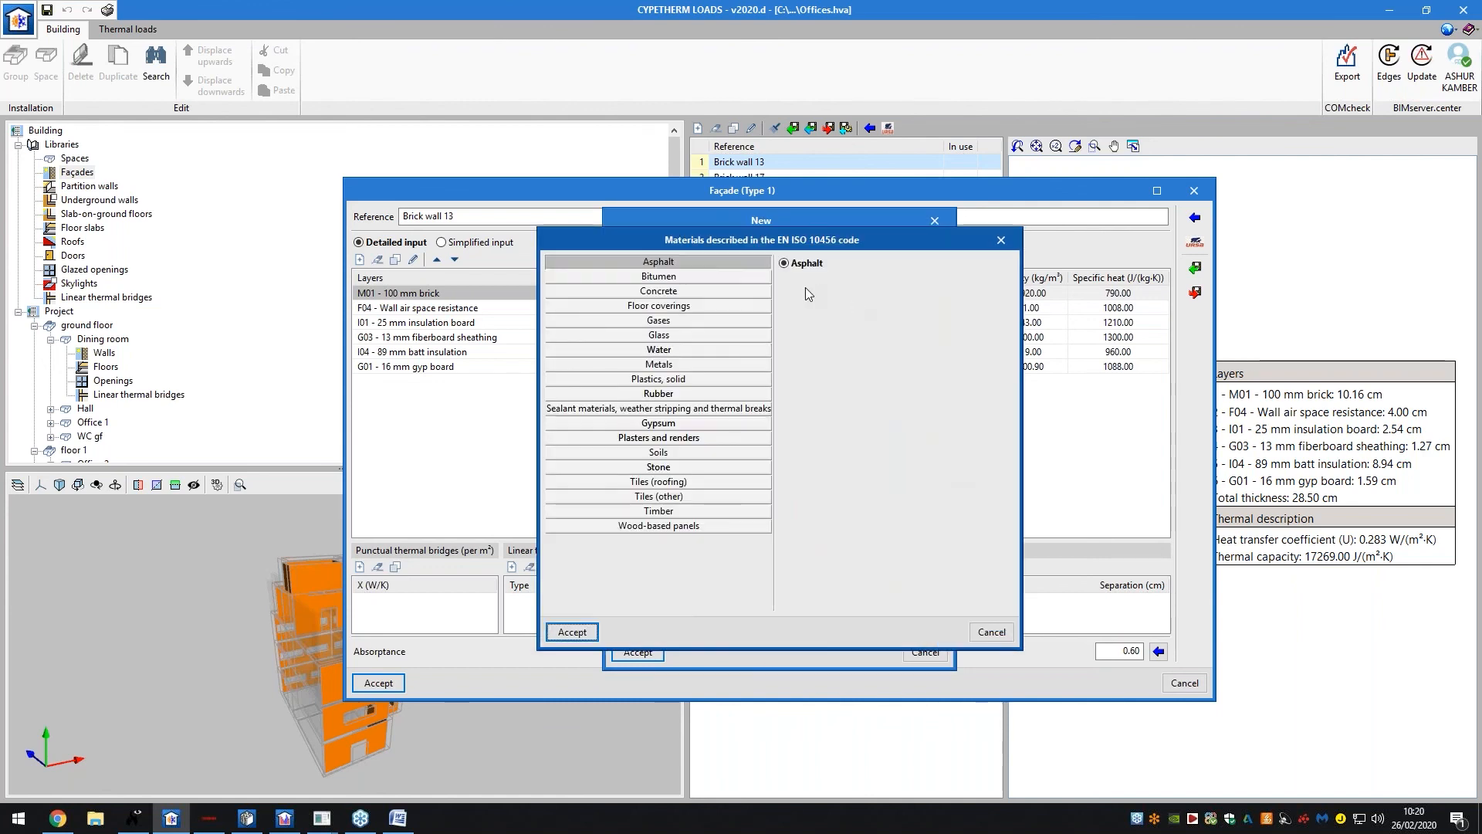
pyautogui.click(695, 275)
pyautogui.click(699, 291)
pyautogui.click(702, 305)
pyautogui.click(704, 319)
pyautogui.click(706, 334)
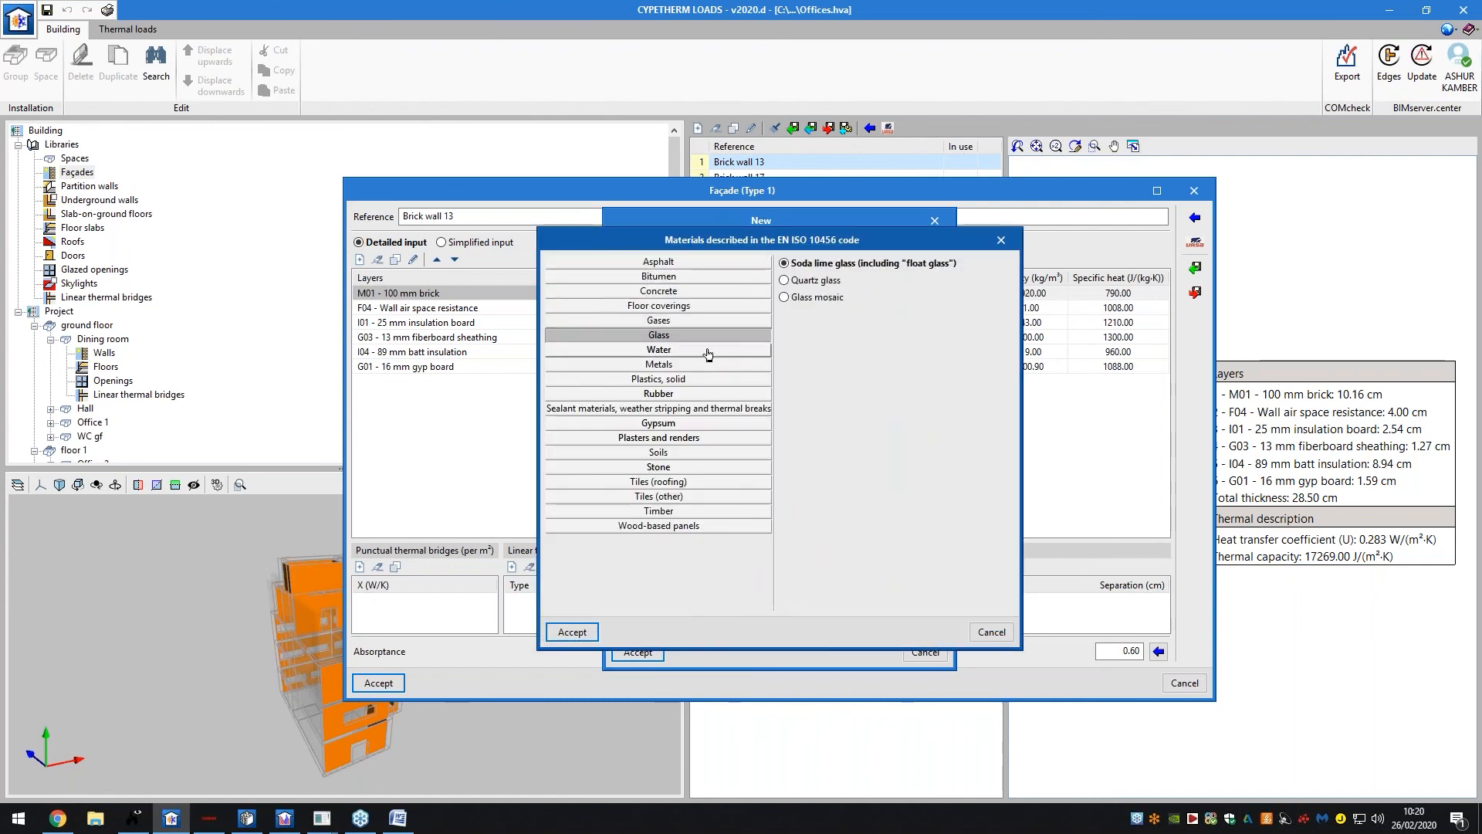
pyautogui.click(707, 350)
pyautogui.click(705, 364)
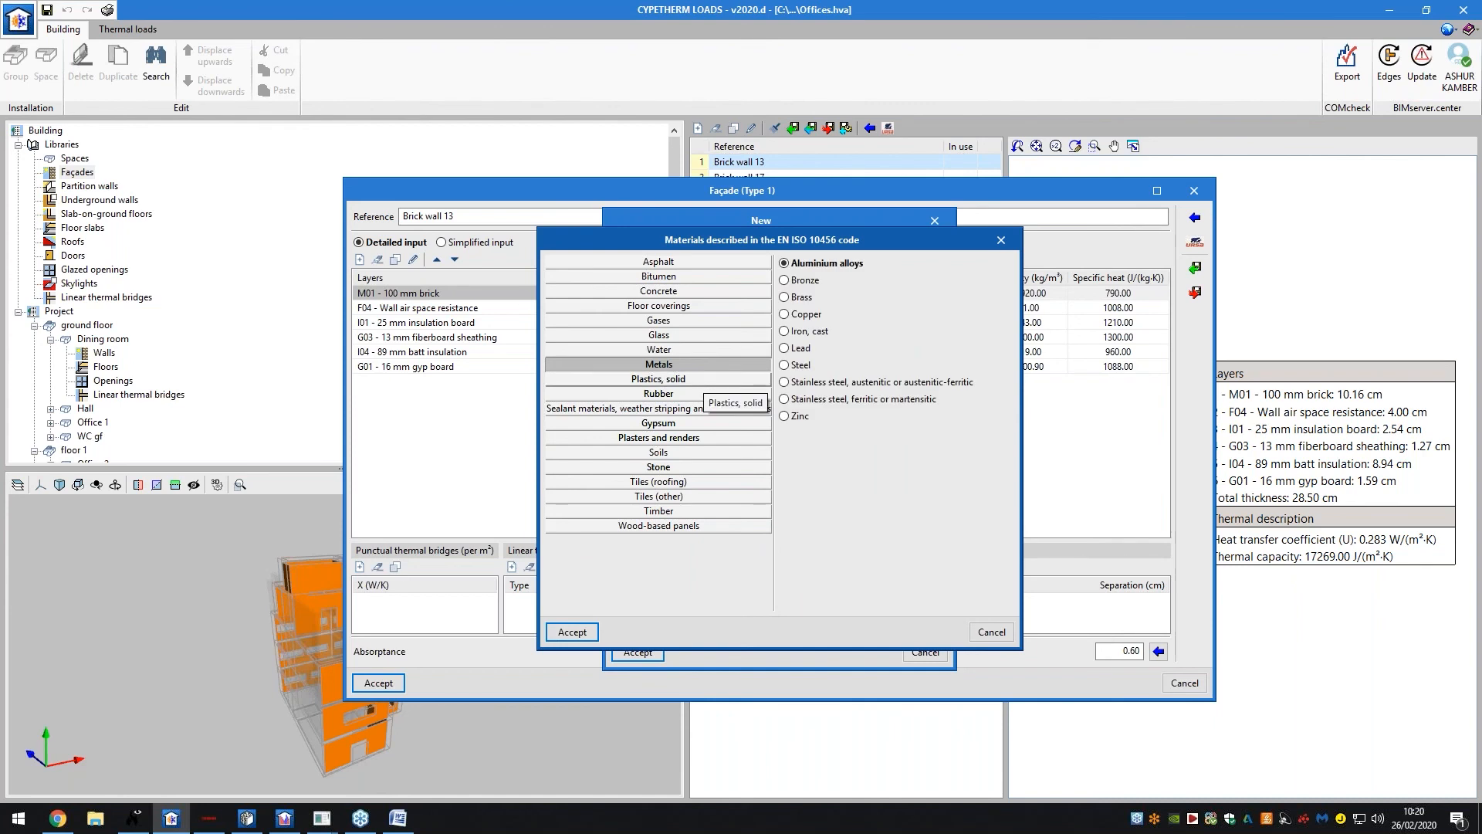
pyautogui.click(990, 632)
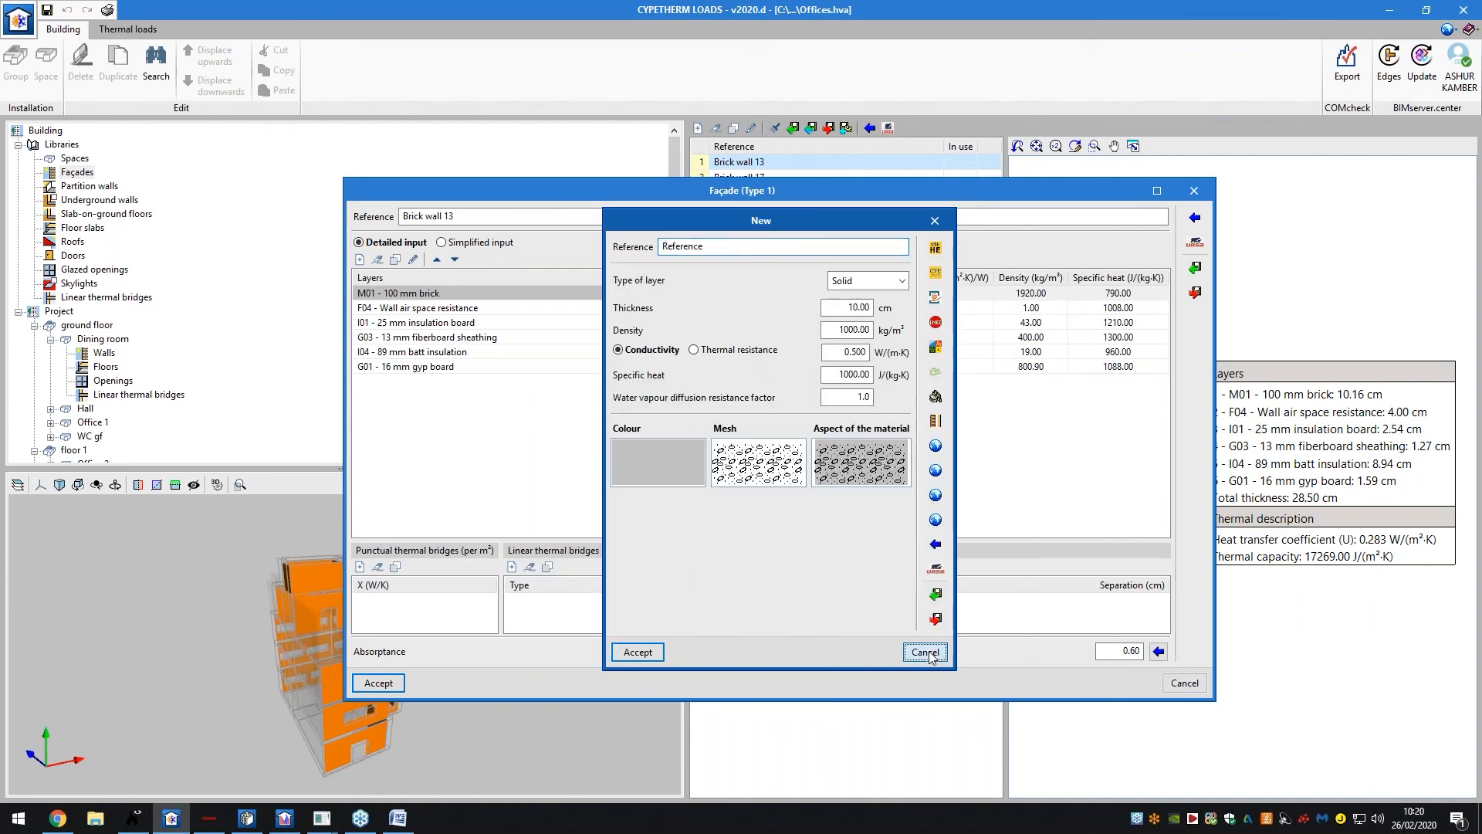
pyautogui.click(925, 652)
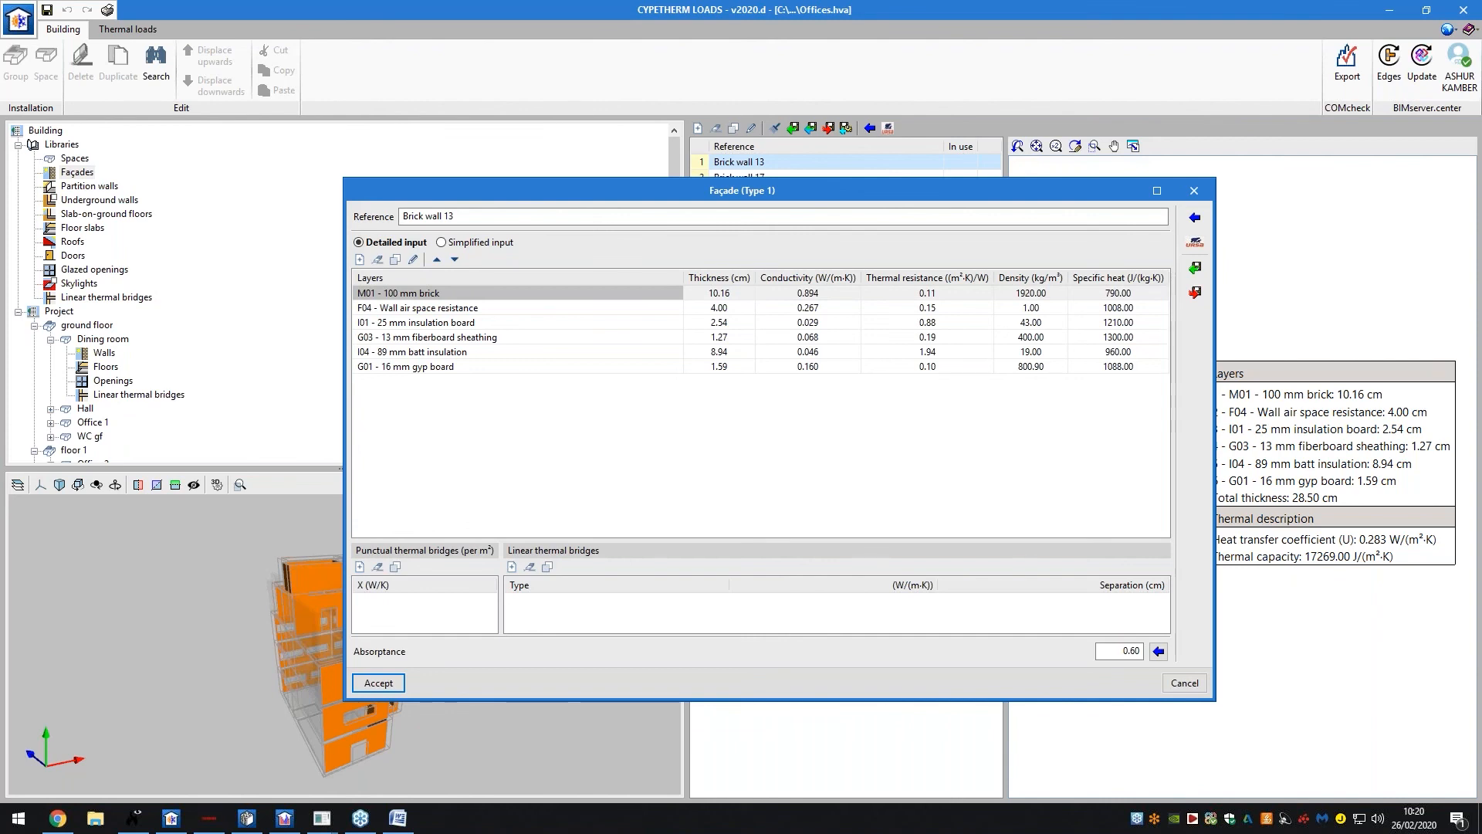
# Cancel the façade editor and switch to CYPETHERM EPlus's analysis results
pyautogui.click(1184, 683)
pyautogui.click(285, 817)
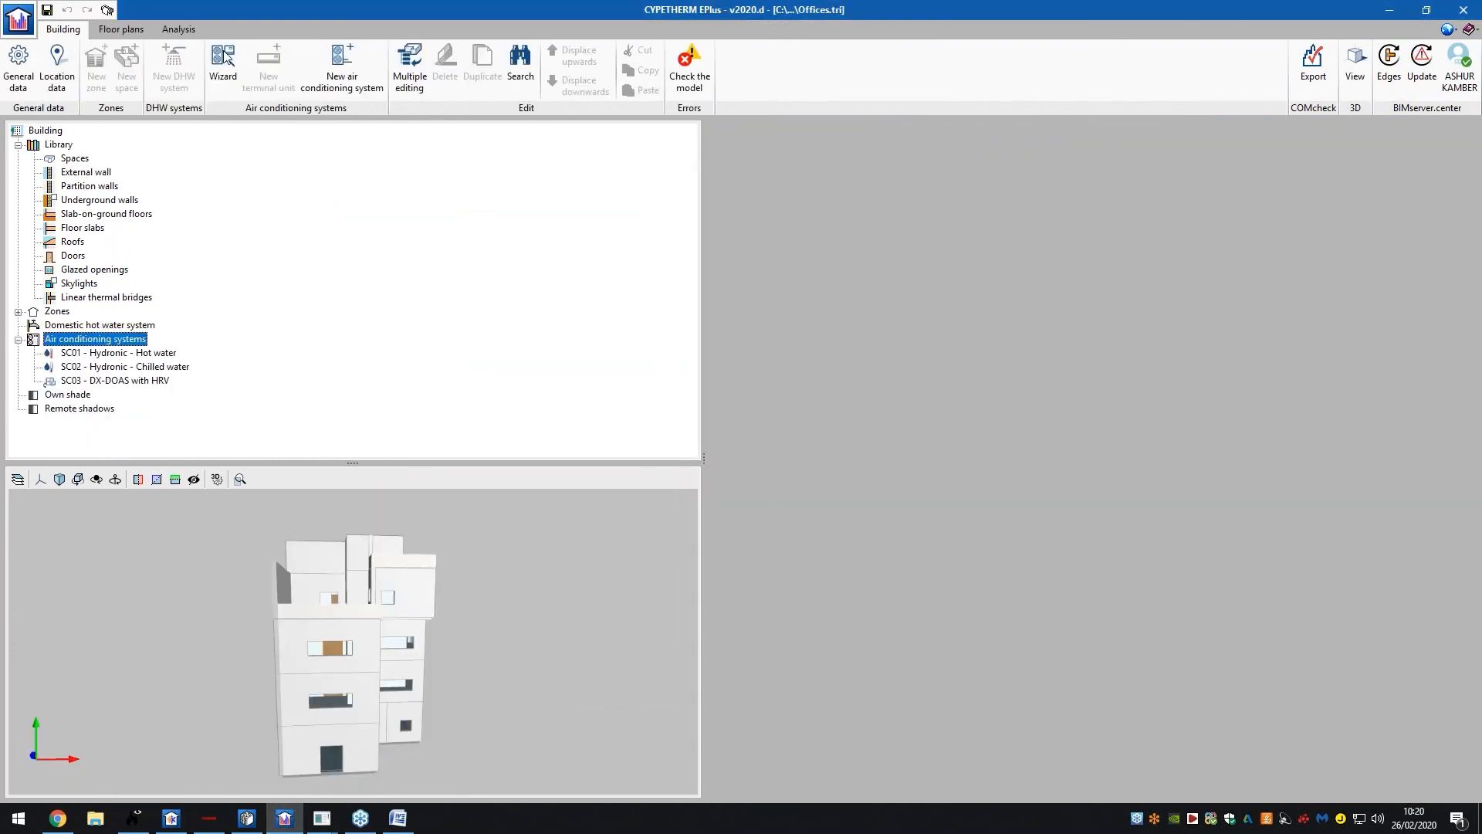
pyautogui.click(193, 29)
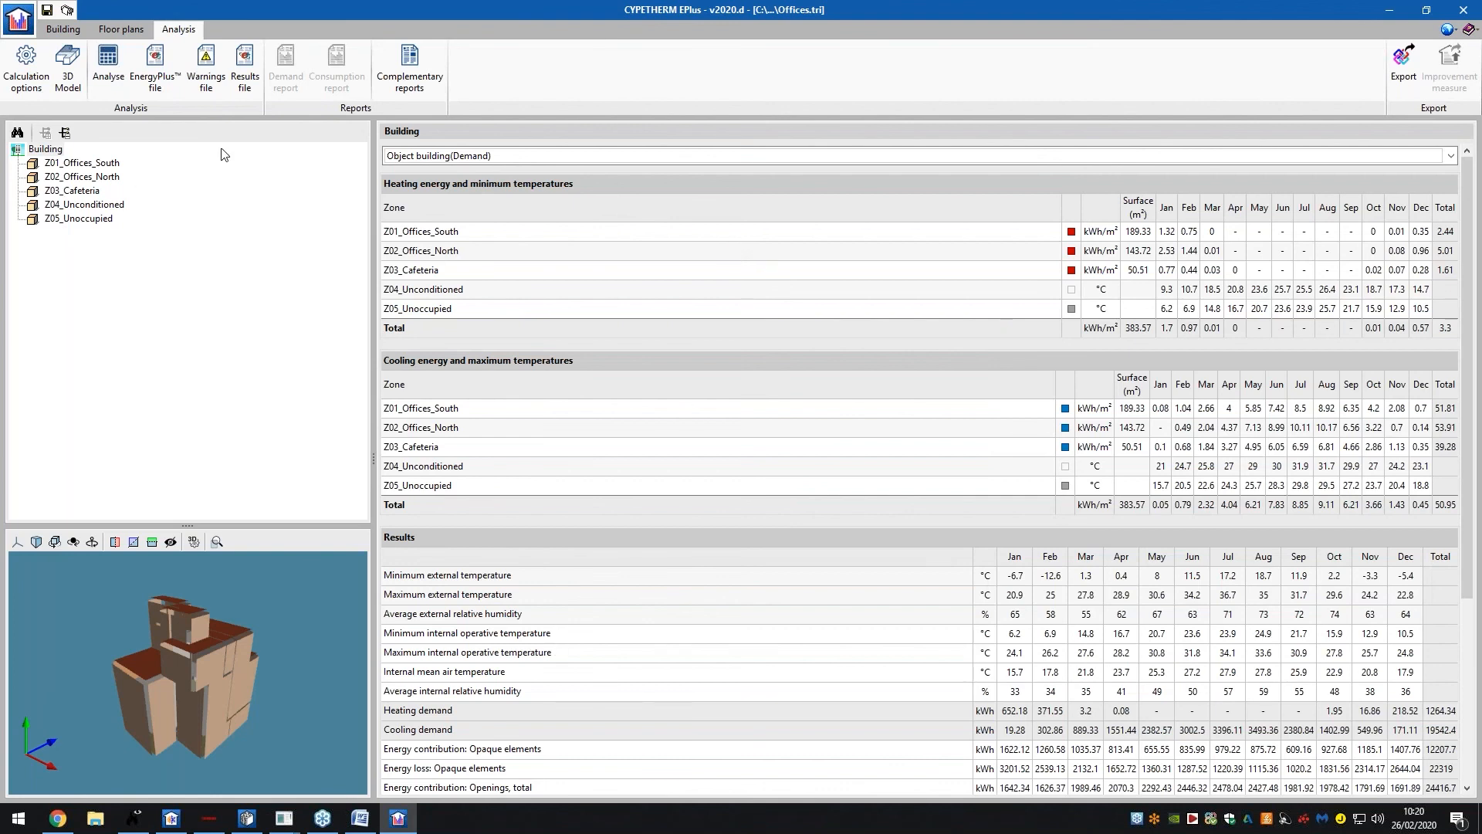
# Glance at complementary reports, then run the building analysis with the default calculation options
pyautogui.click(407, 80)
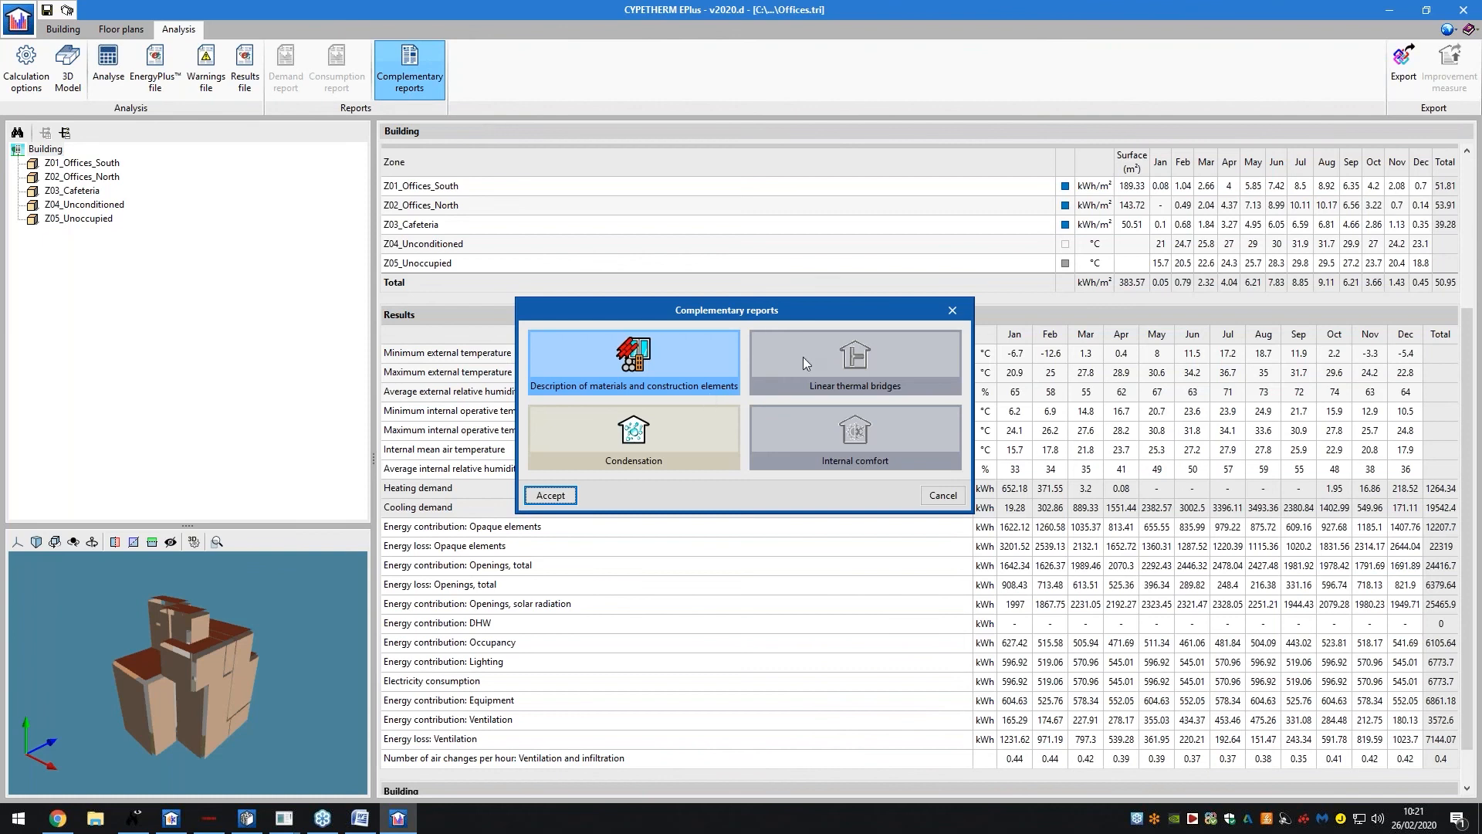
pyautogui.click(953, 312)
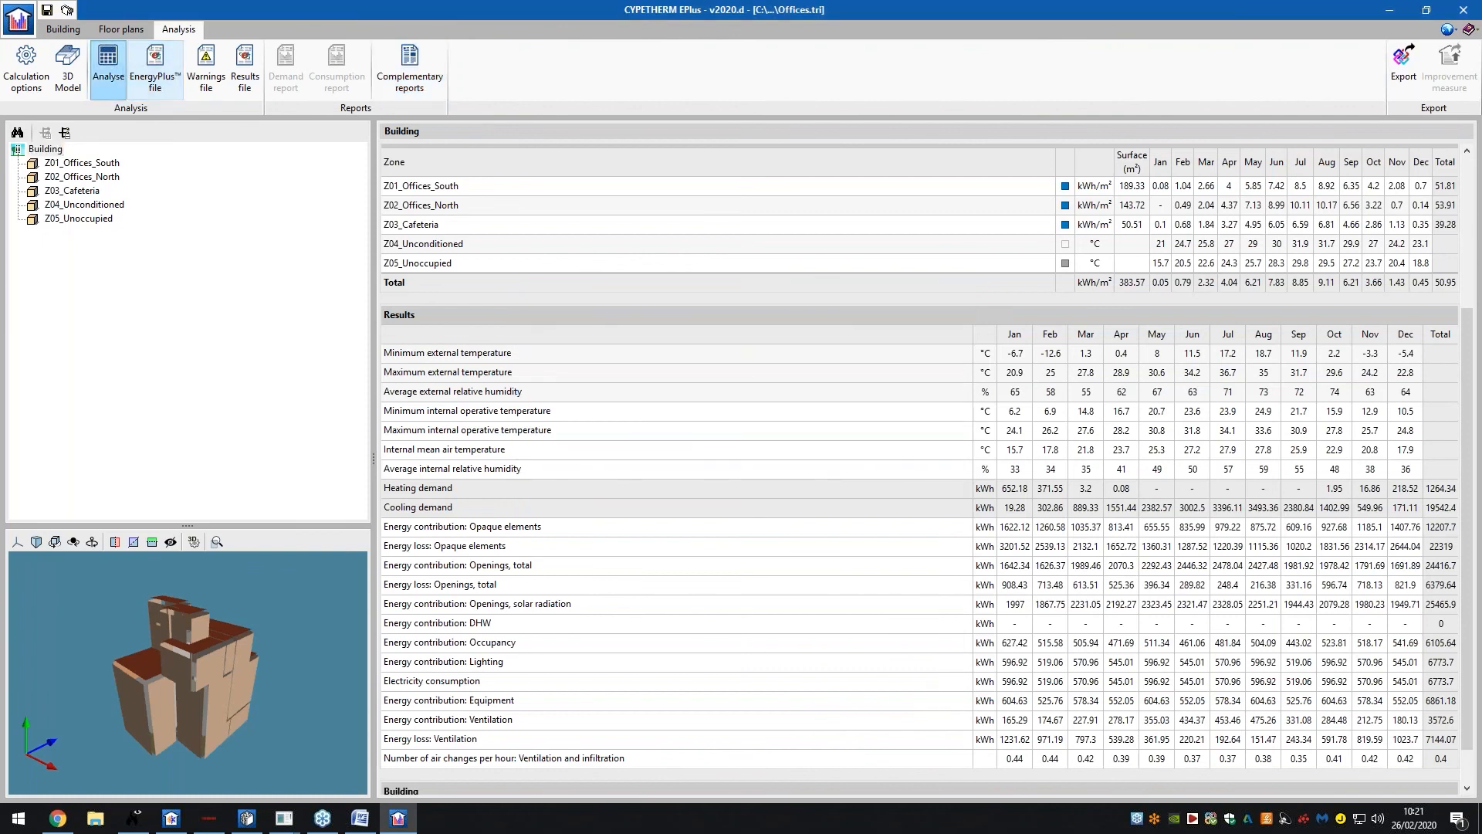
pyautogui.click(82, 63)
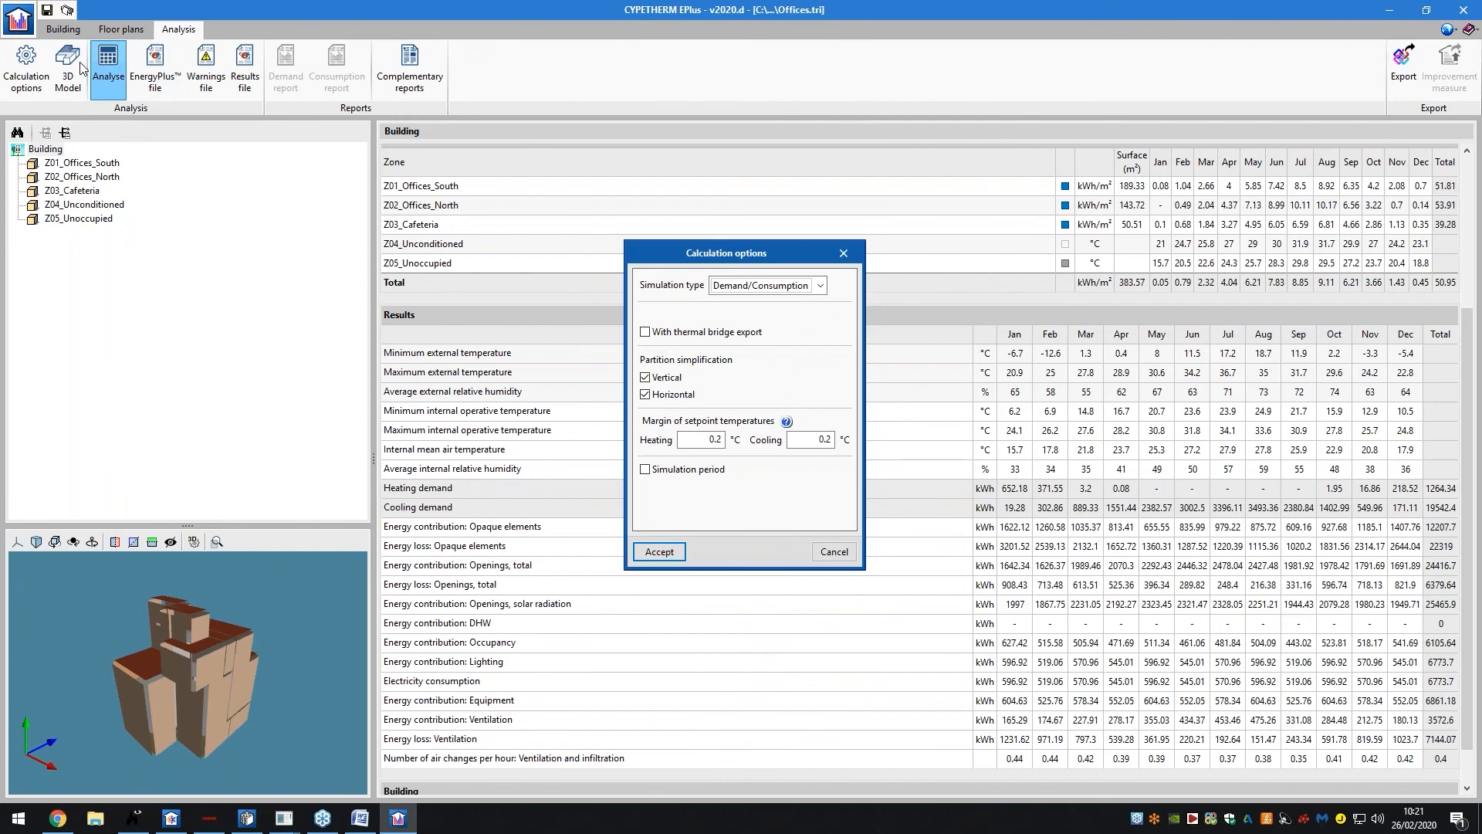
pyautogui.click(661, 552)
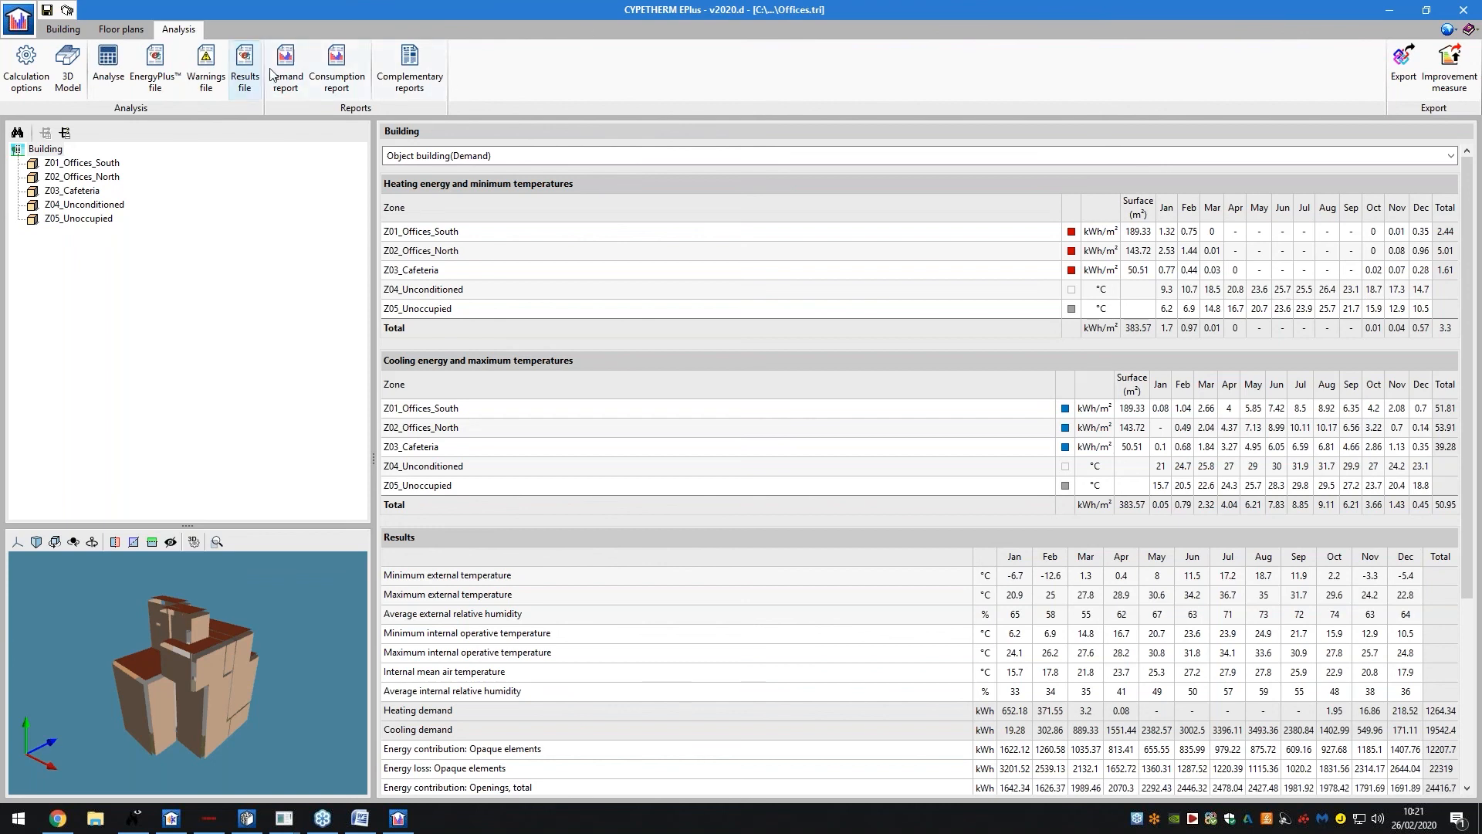
# Open the Energy consumption report, fit the page, and read through to page 3
pyautogui.click(325, 76)
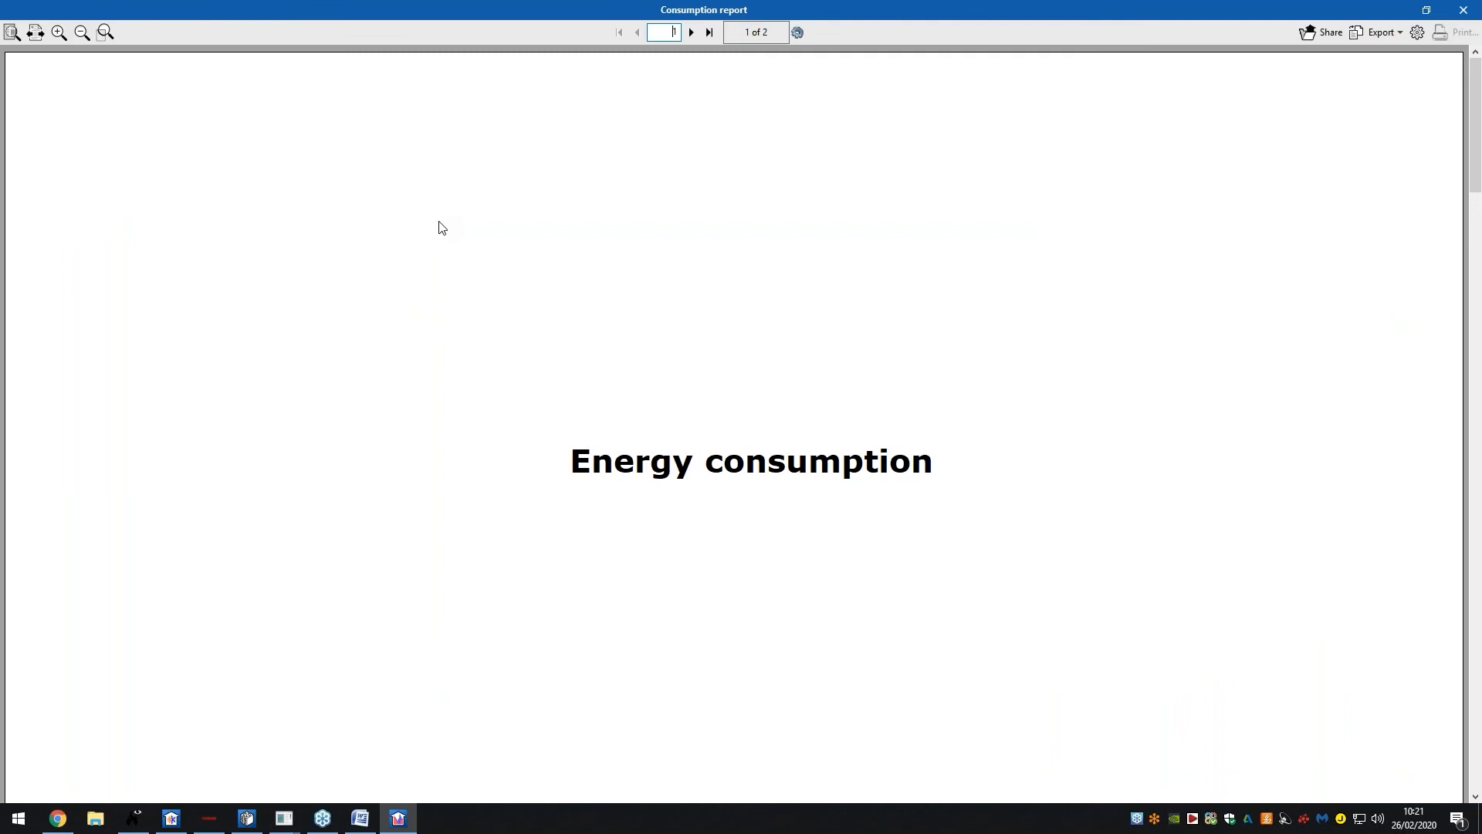
pyautogui.click(11, 32)
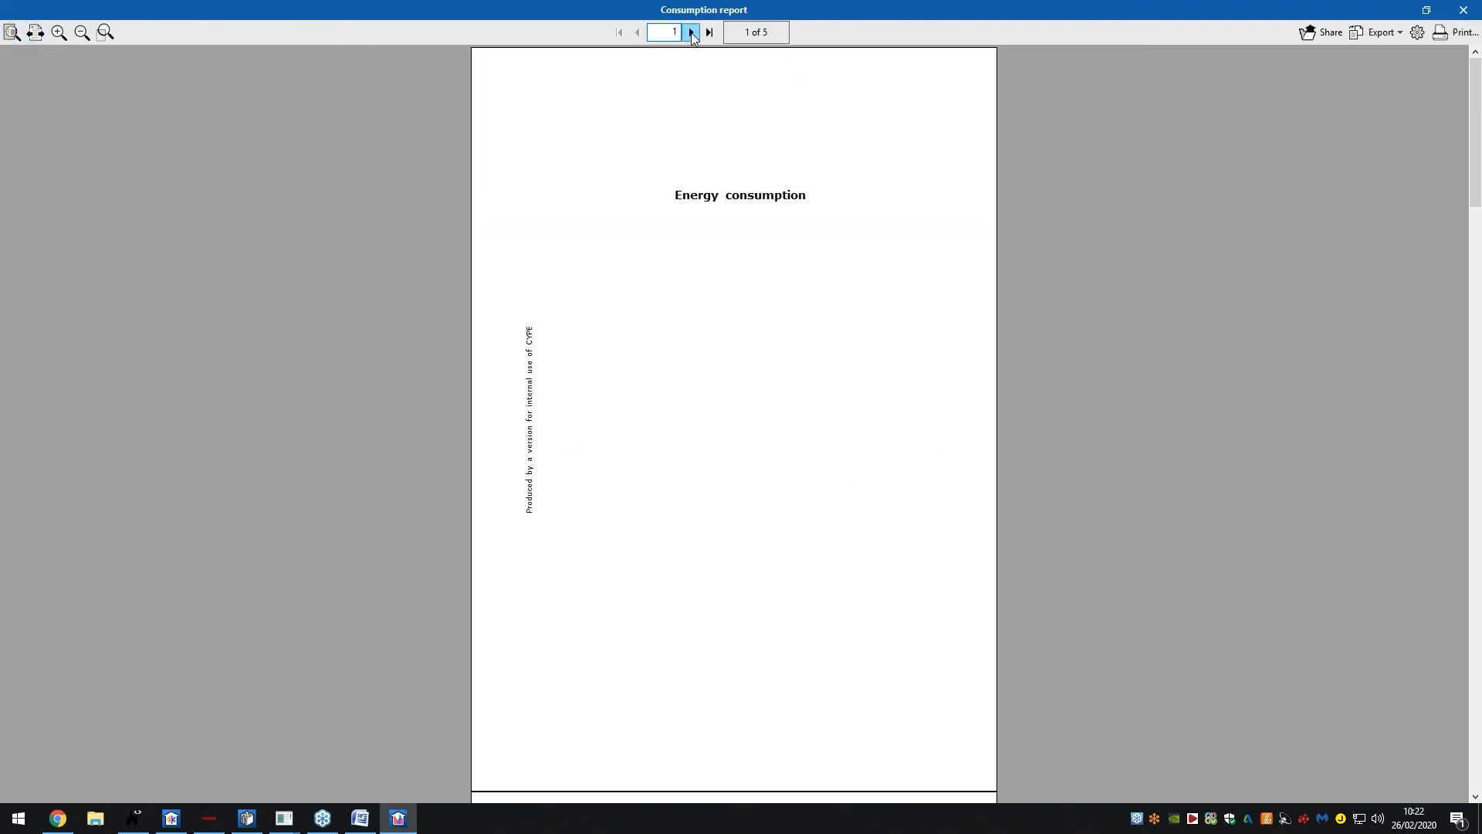
pyautogui.click(692, 33)
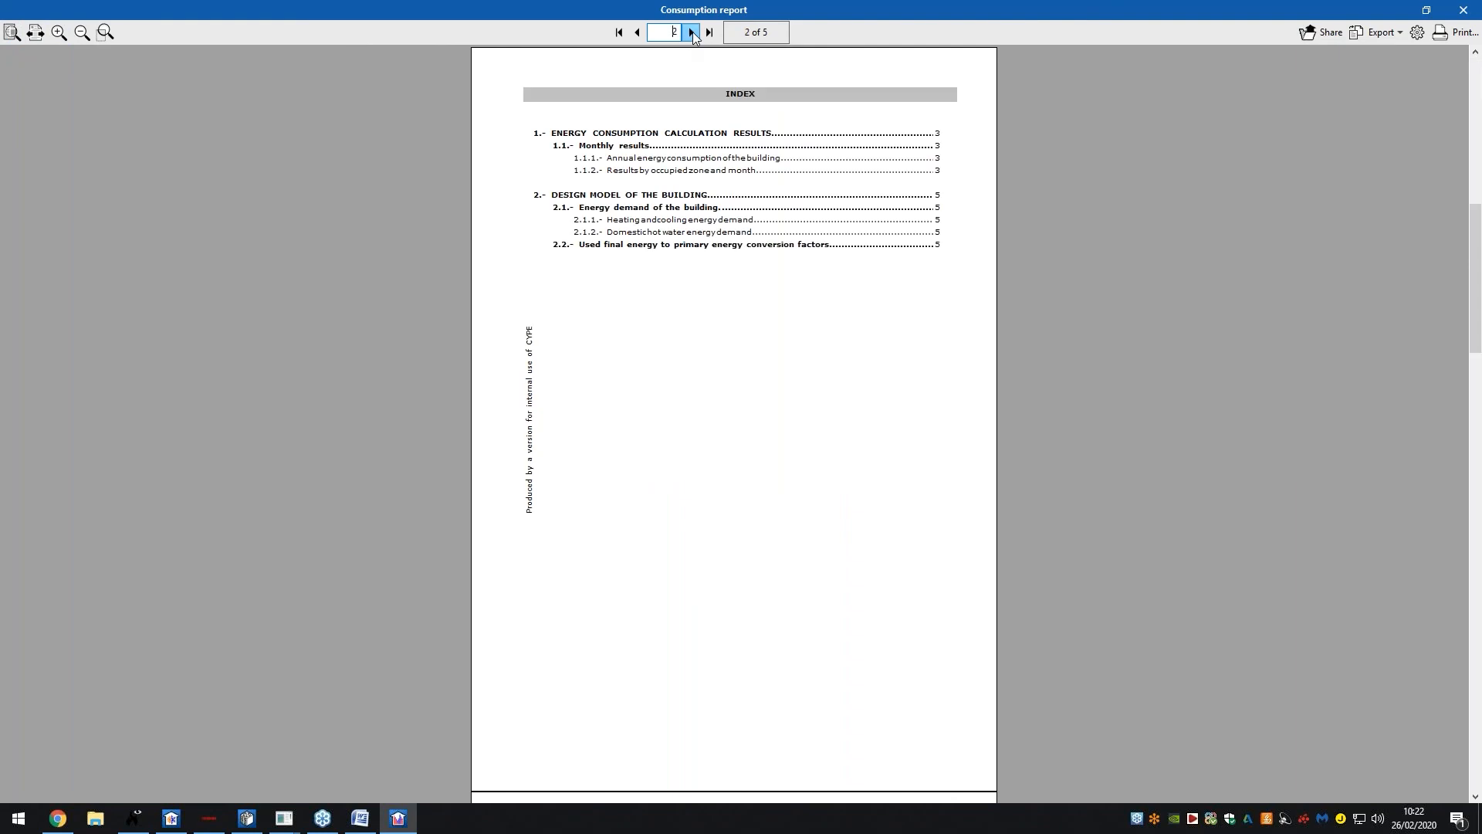
pyautogui.click(693, 33)
pyautogui.keyDown('ctrl'); pyautogui.scroll(2, 741, 330); pyautogui.keyUp('ctrl')
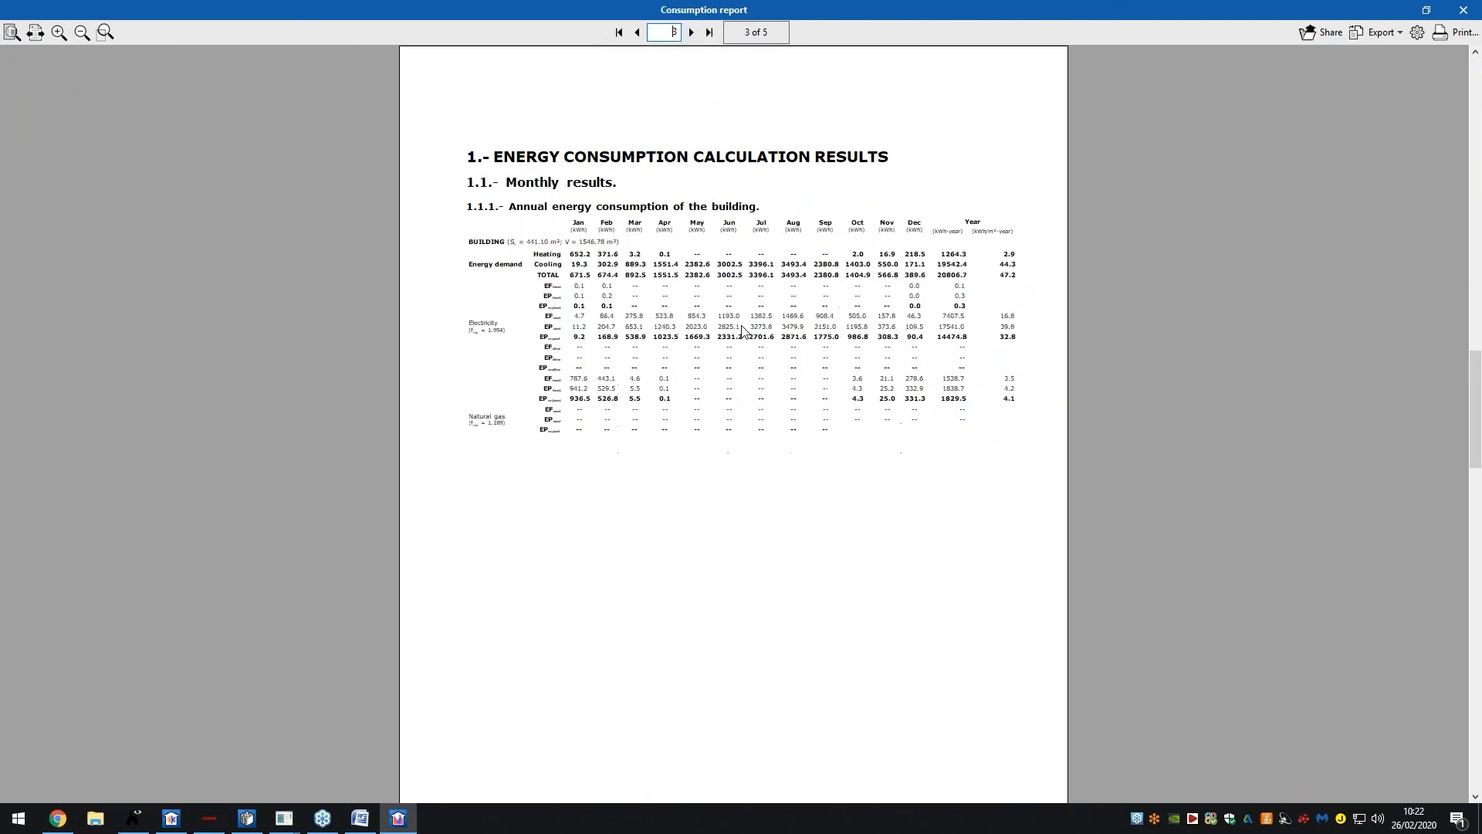
pyautogui.keyDown('ctrl'); pyautogui.scroll(1, 741, 330); pyautogui.keyUp('ctrl')
pyautogui.scroll(-2, 740, 340)
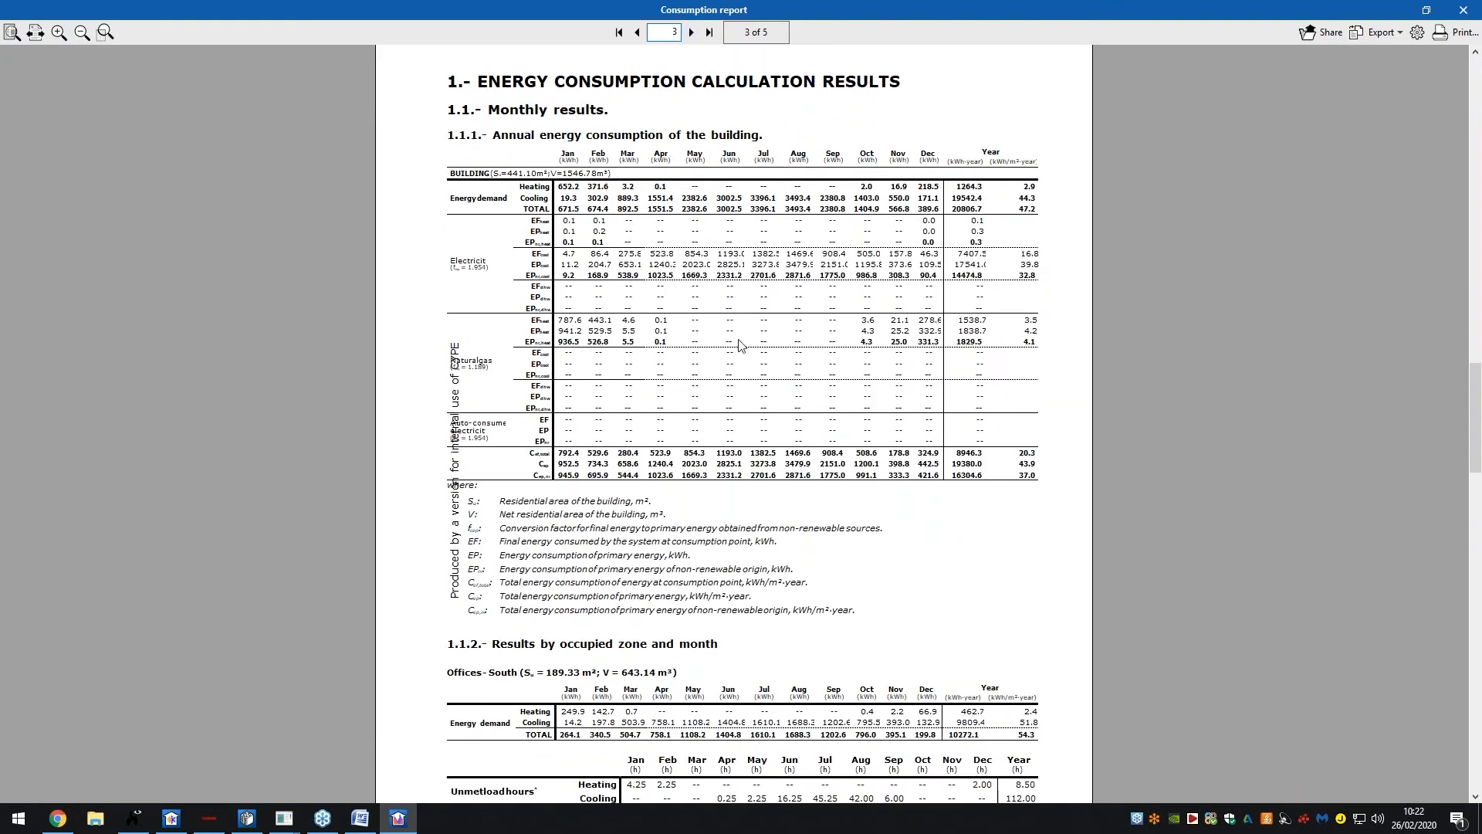
pyautogui.scroll(-8, 740, 344)
# Continue to pages 4 and 5, then return to page 4 of 5
pyautogui.click(693, 33)
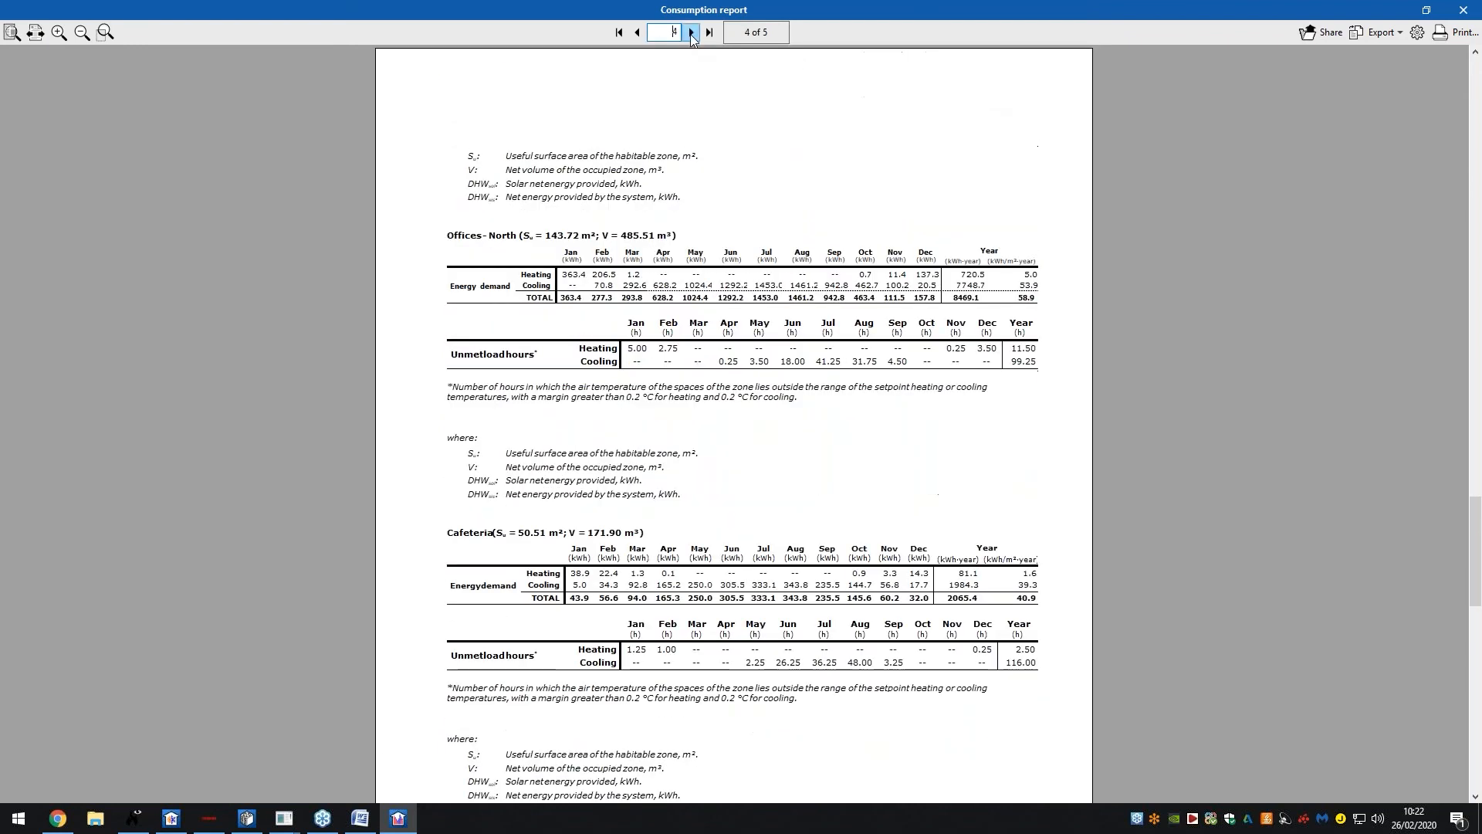
pyautogui.keyDown('ctrl'); pyautogui.scroll(1, 691, 257); pyautogui.keyUp('ctrl')
pyautogui.scroll(-1, 688, 255)
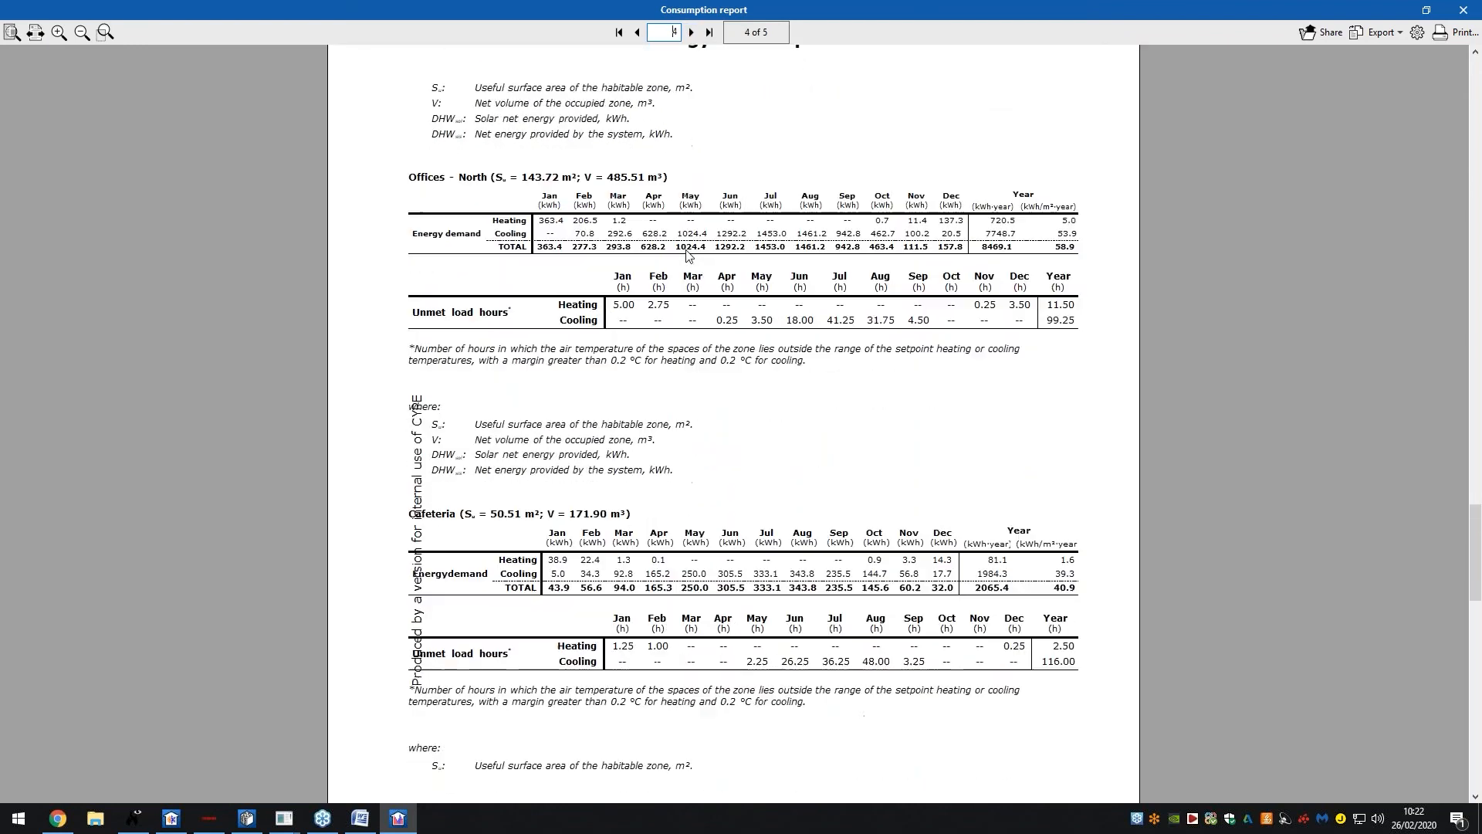
pyautogui.scroll(-2, 690, 256)
pyautogui.click(691, 33)
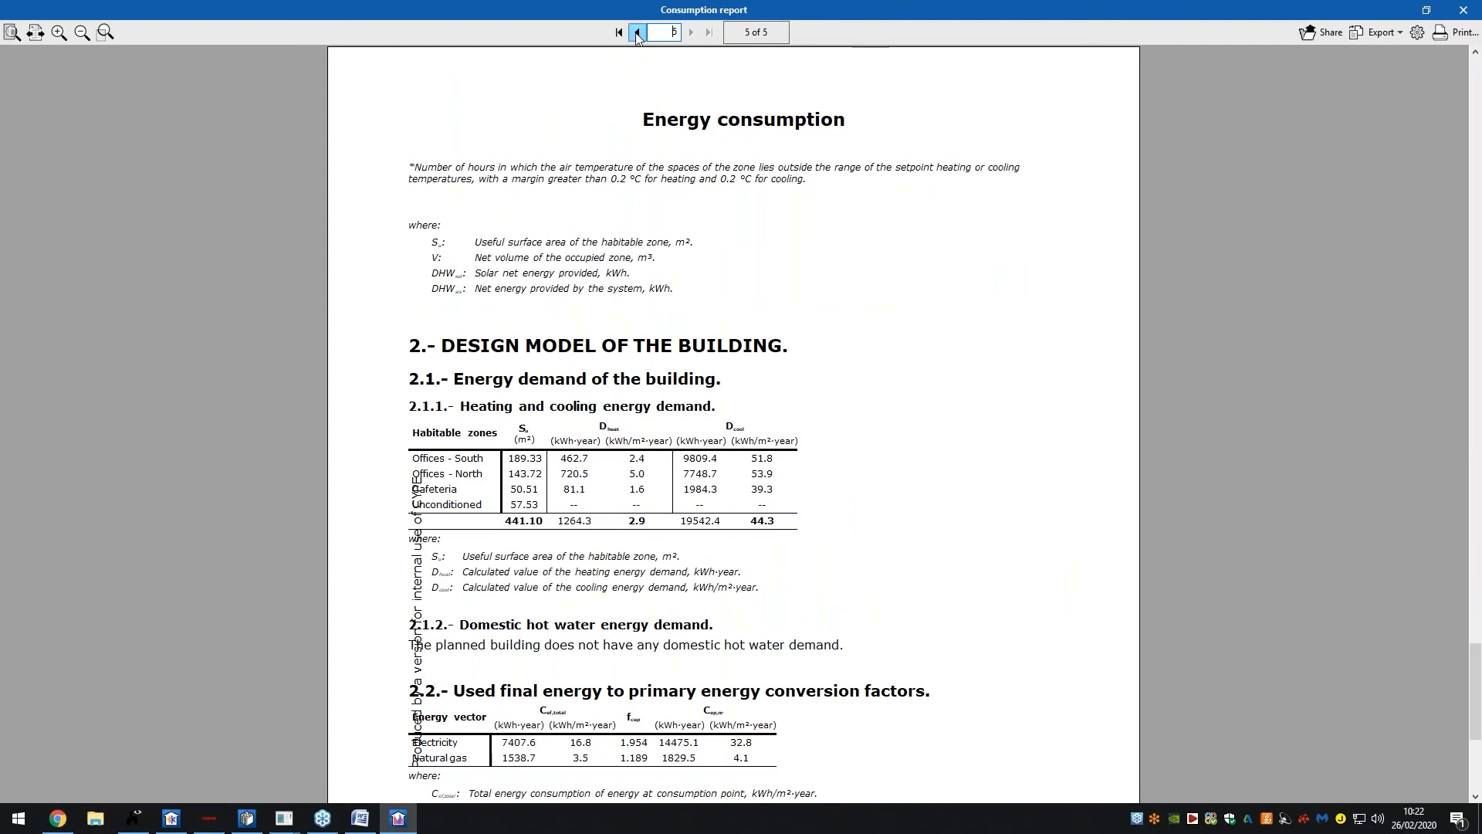
pyautogui.scroll(-3, 641, 152)
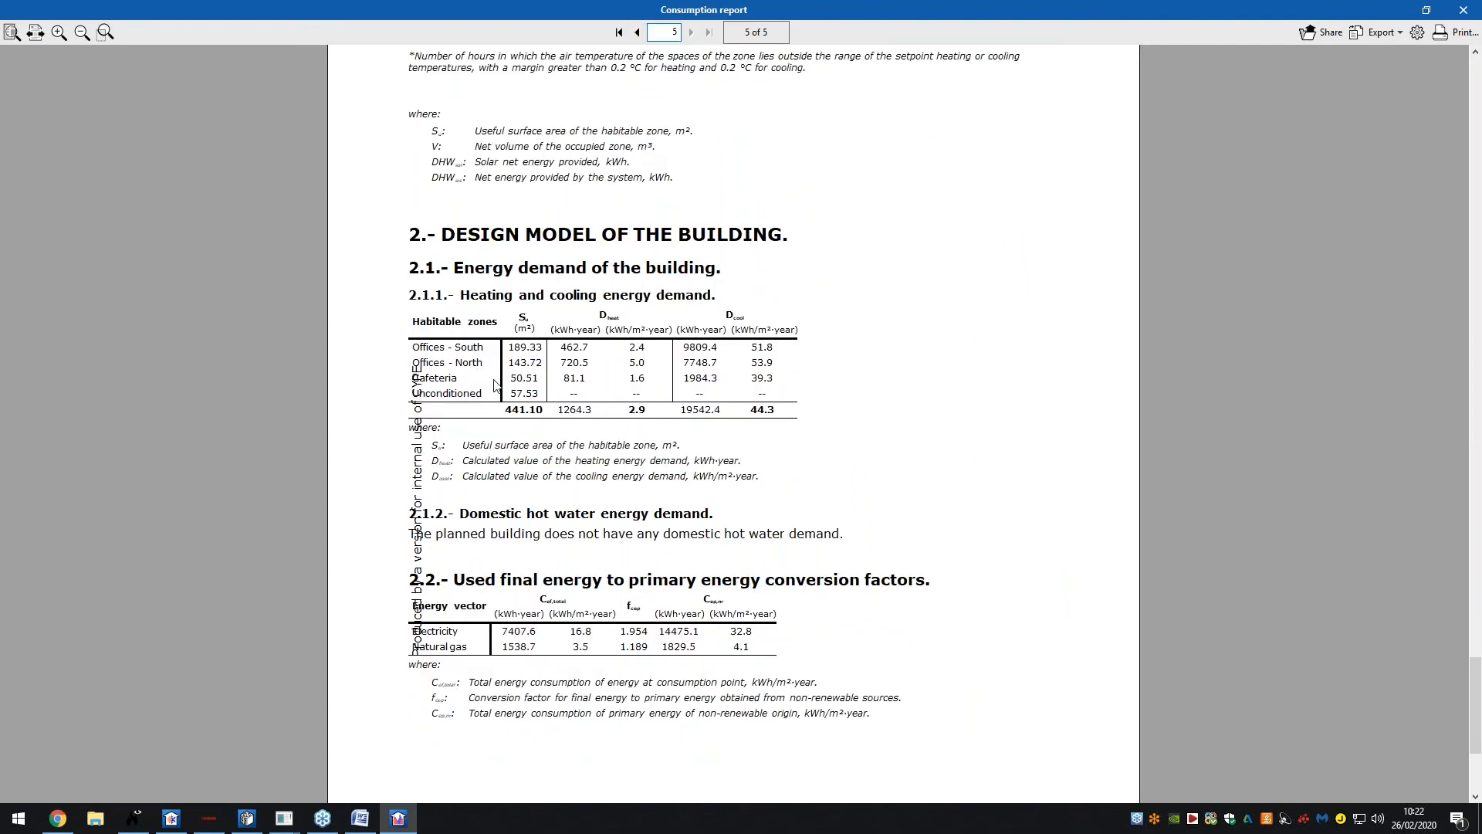
pyautogui.scroll(2, 515, 339)
pyautogui.scroll(-2, 540, 281)
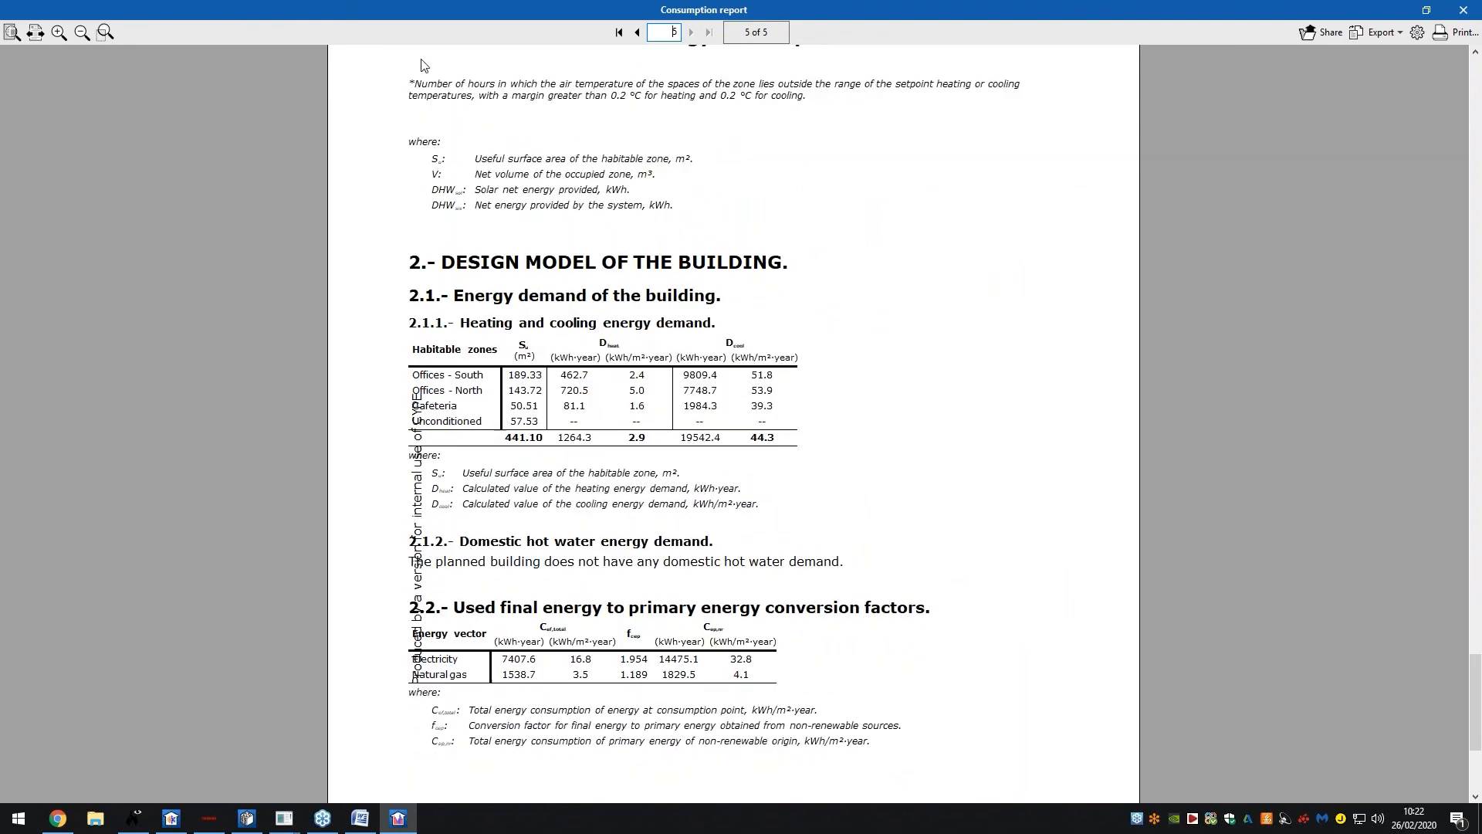
pyautogui.click(637, 32)
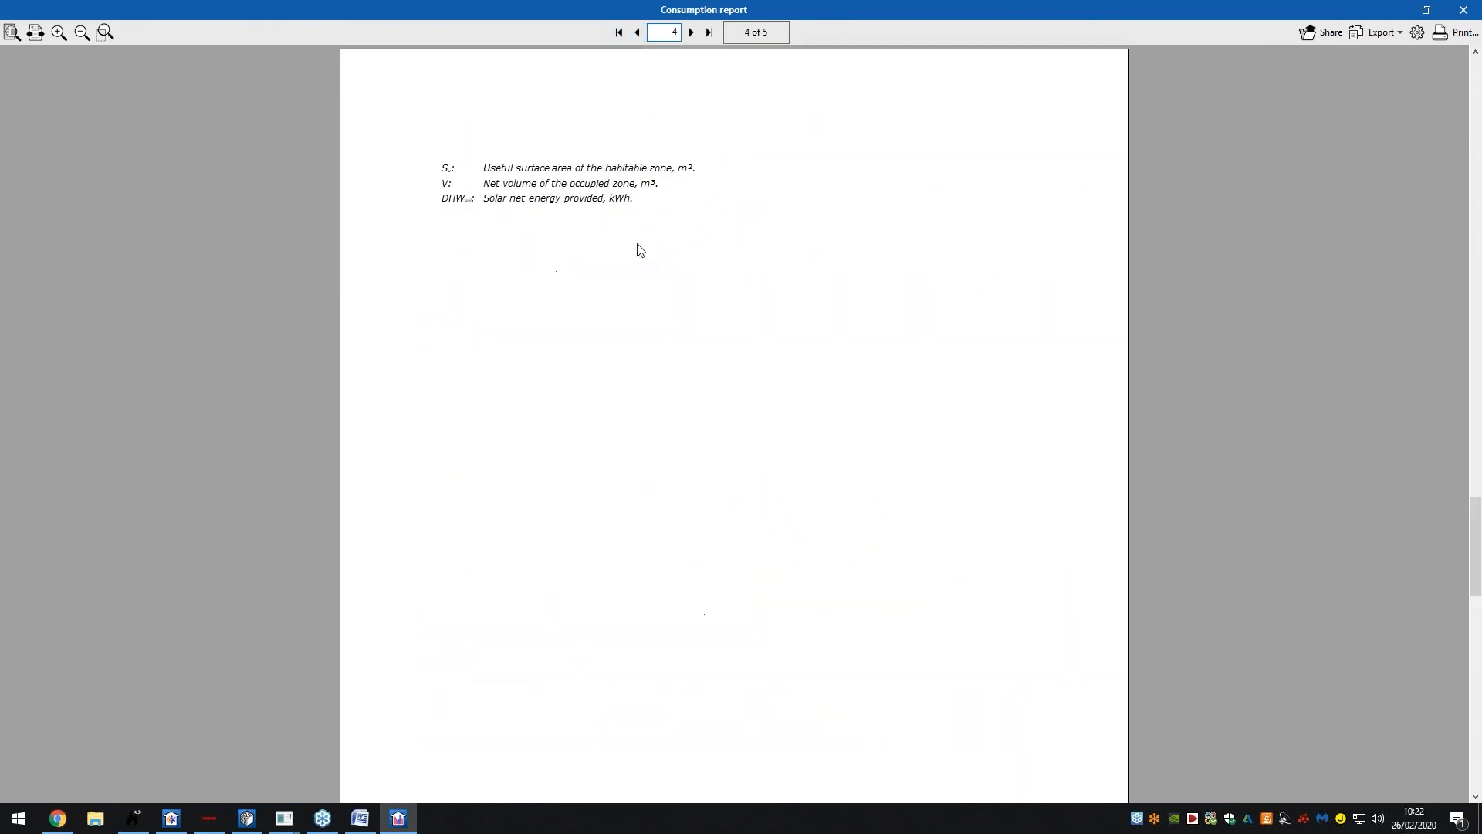
pyautogui.scroll(-4, 638, 270)
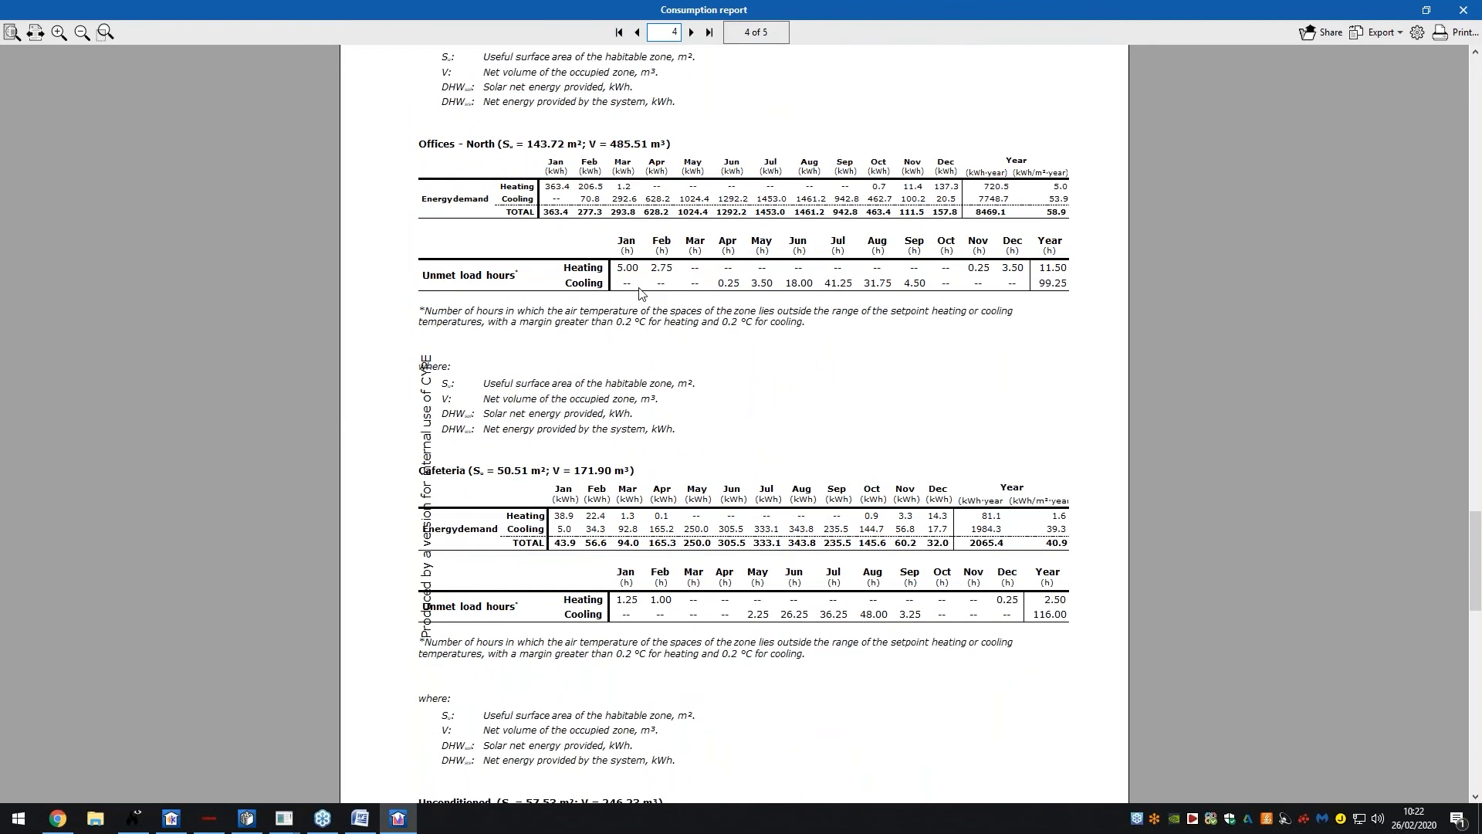